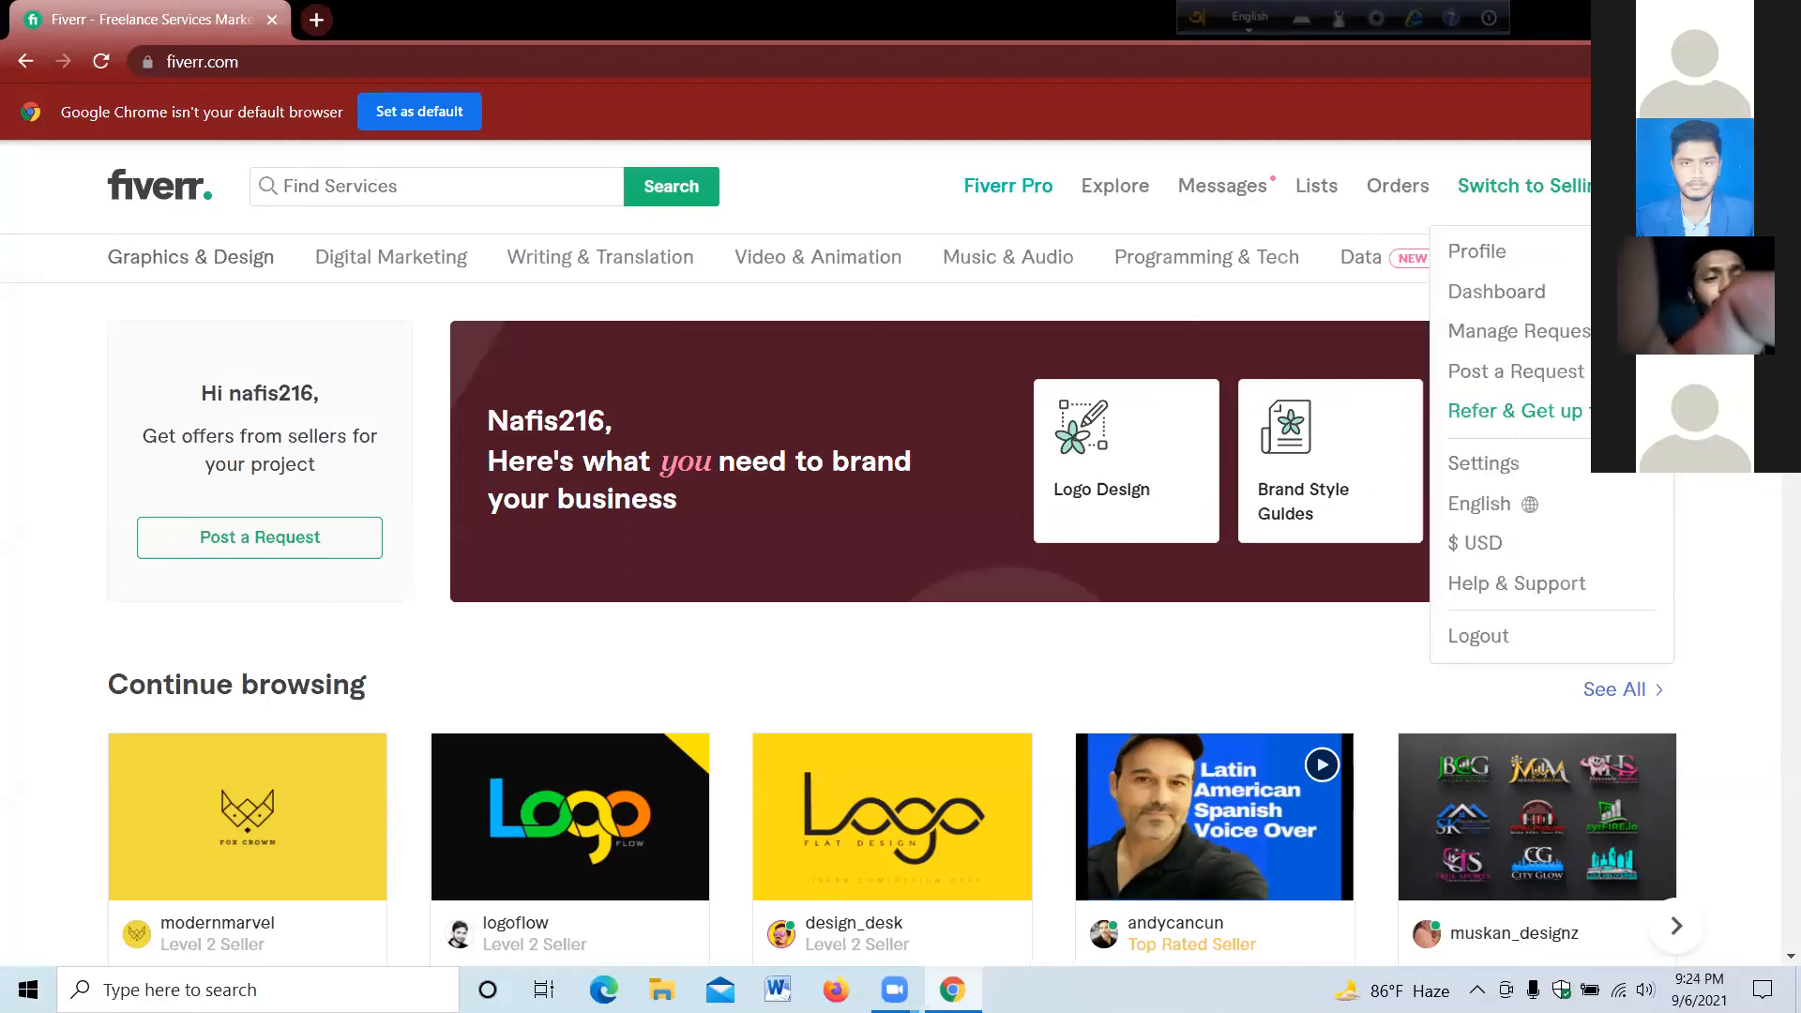
- Open the draft gig about sending unlimited SMS to targeted Instagram users for editing from the seller profile
click(1651, 251)
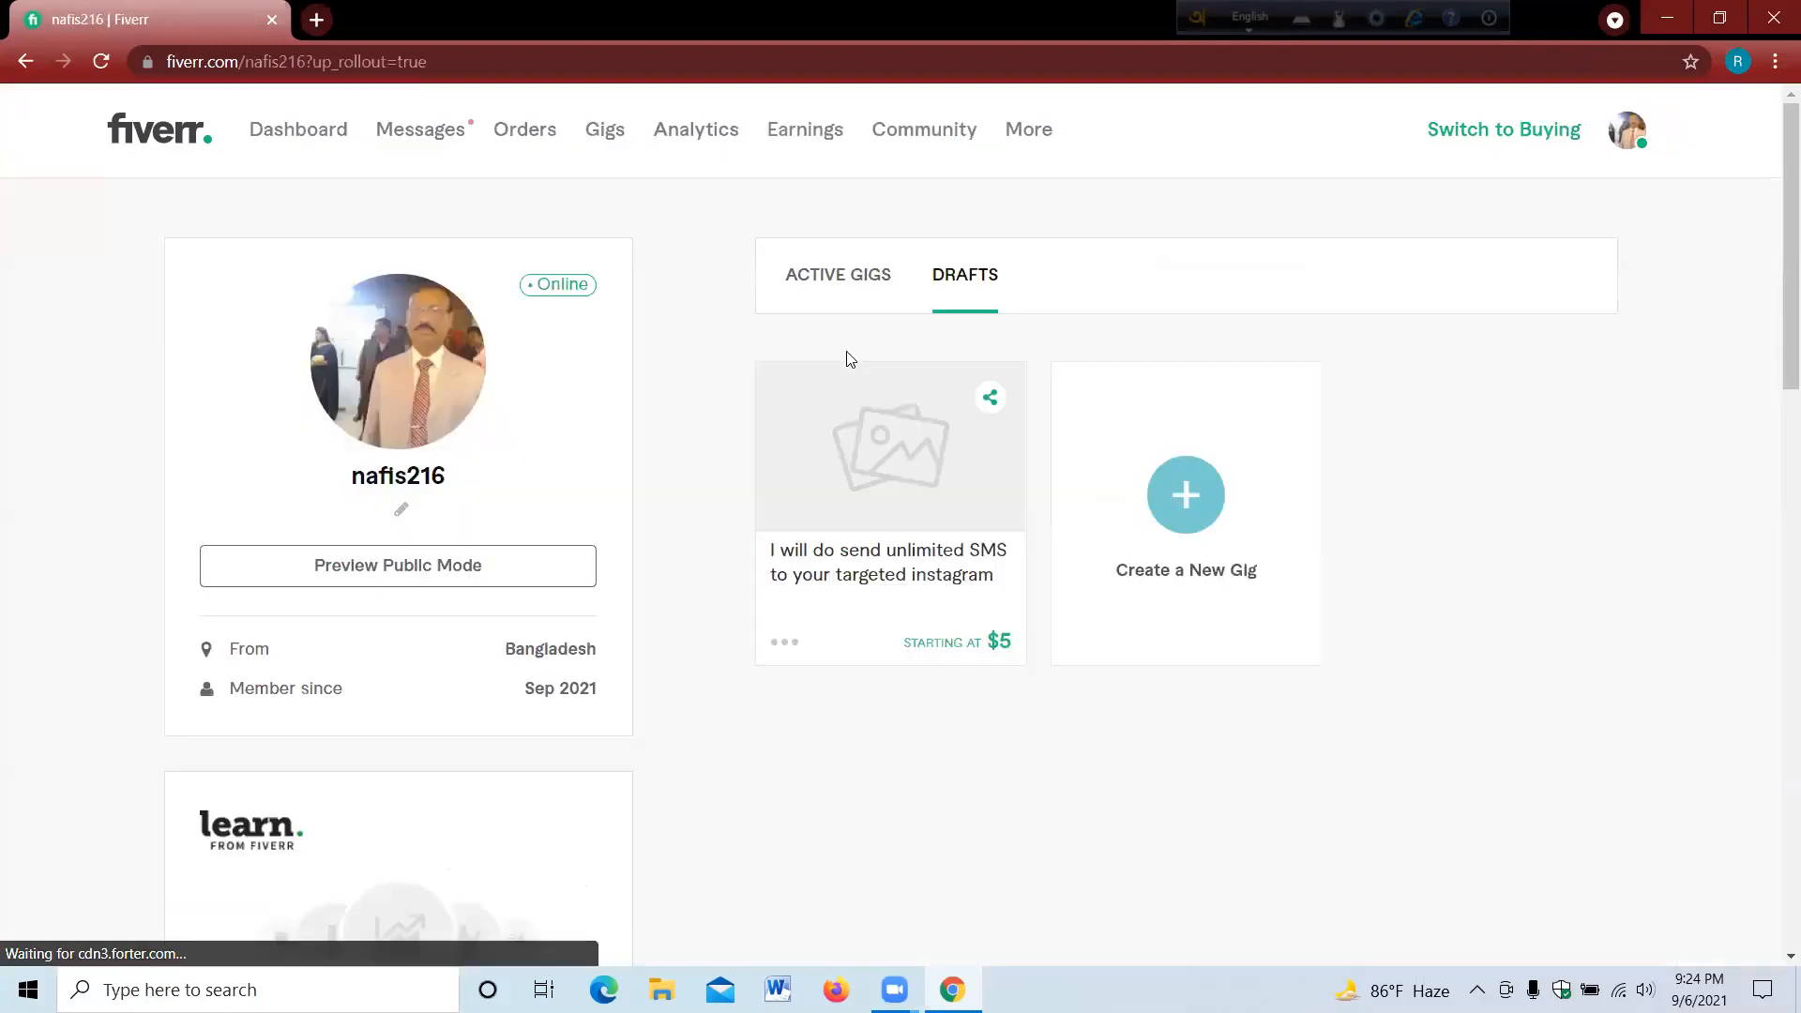
click(775, 652)
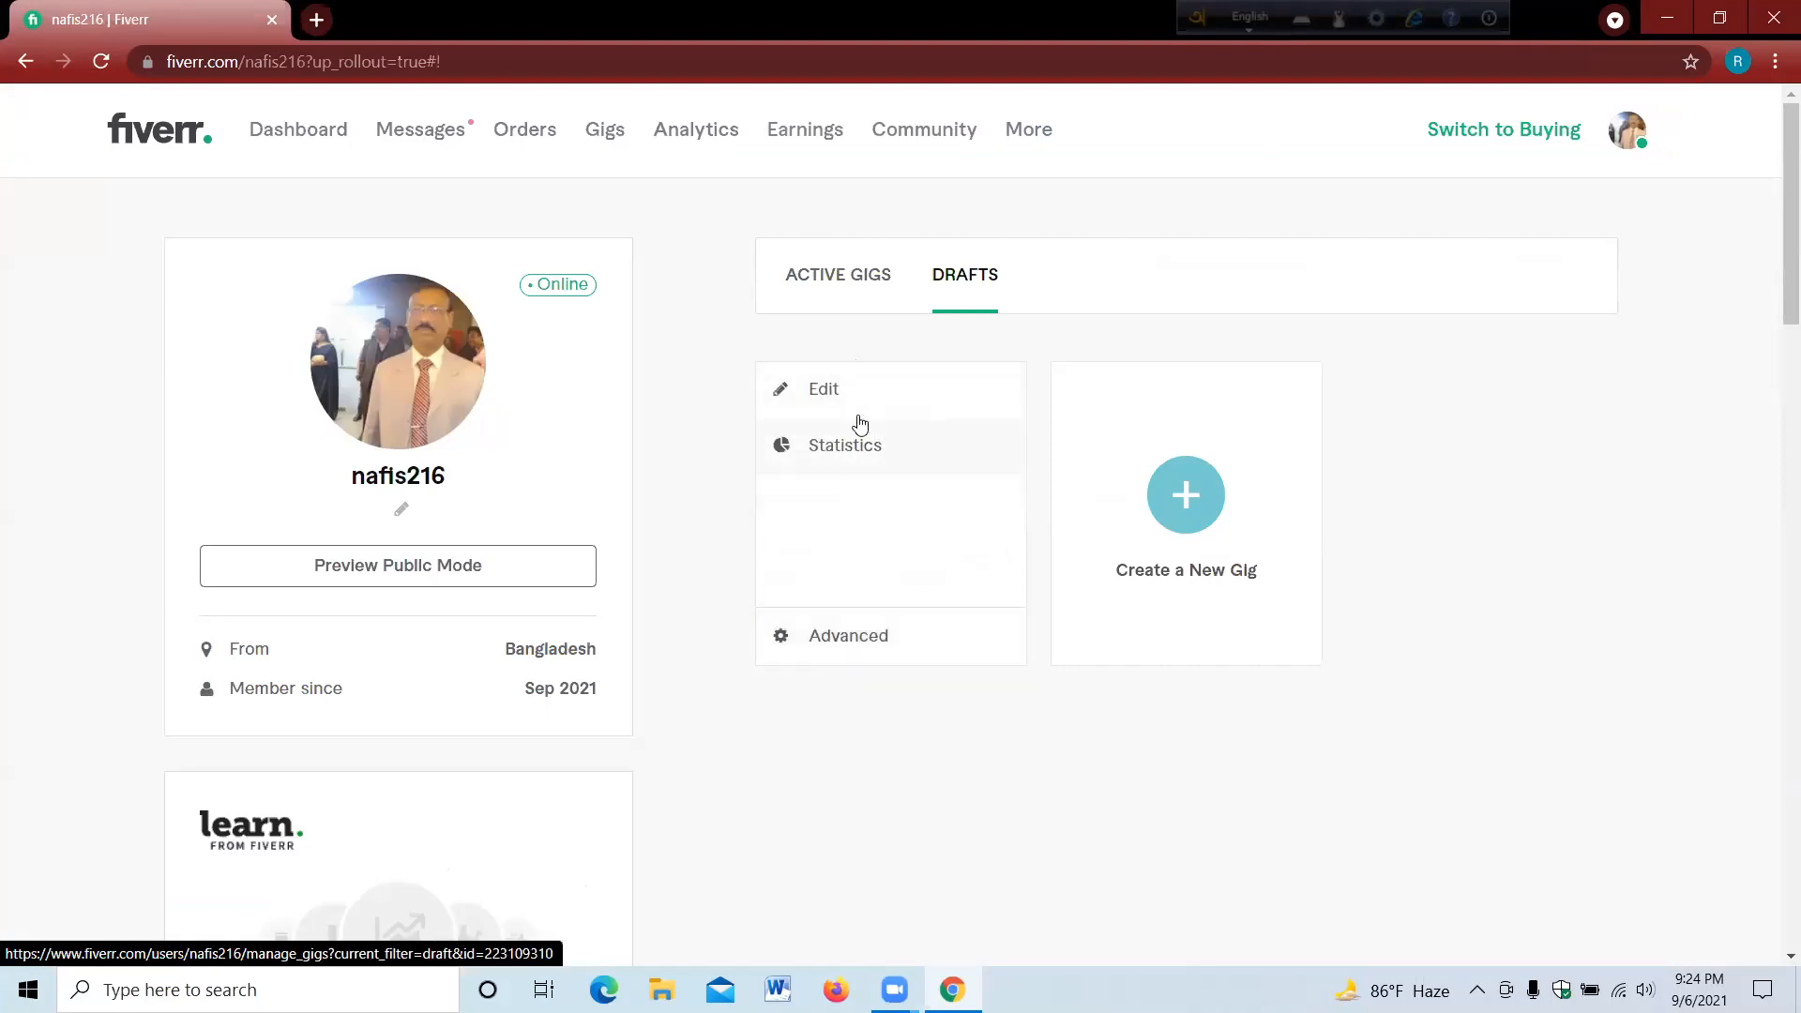
click(853, 381)
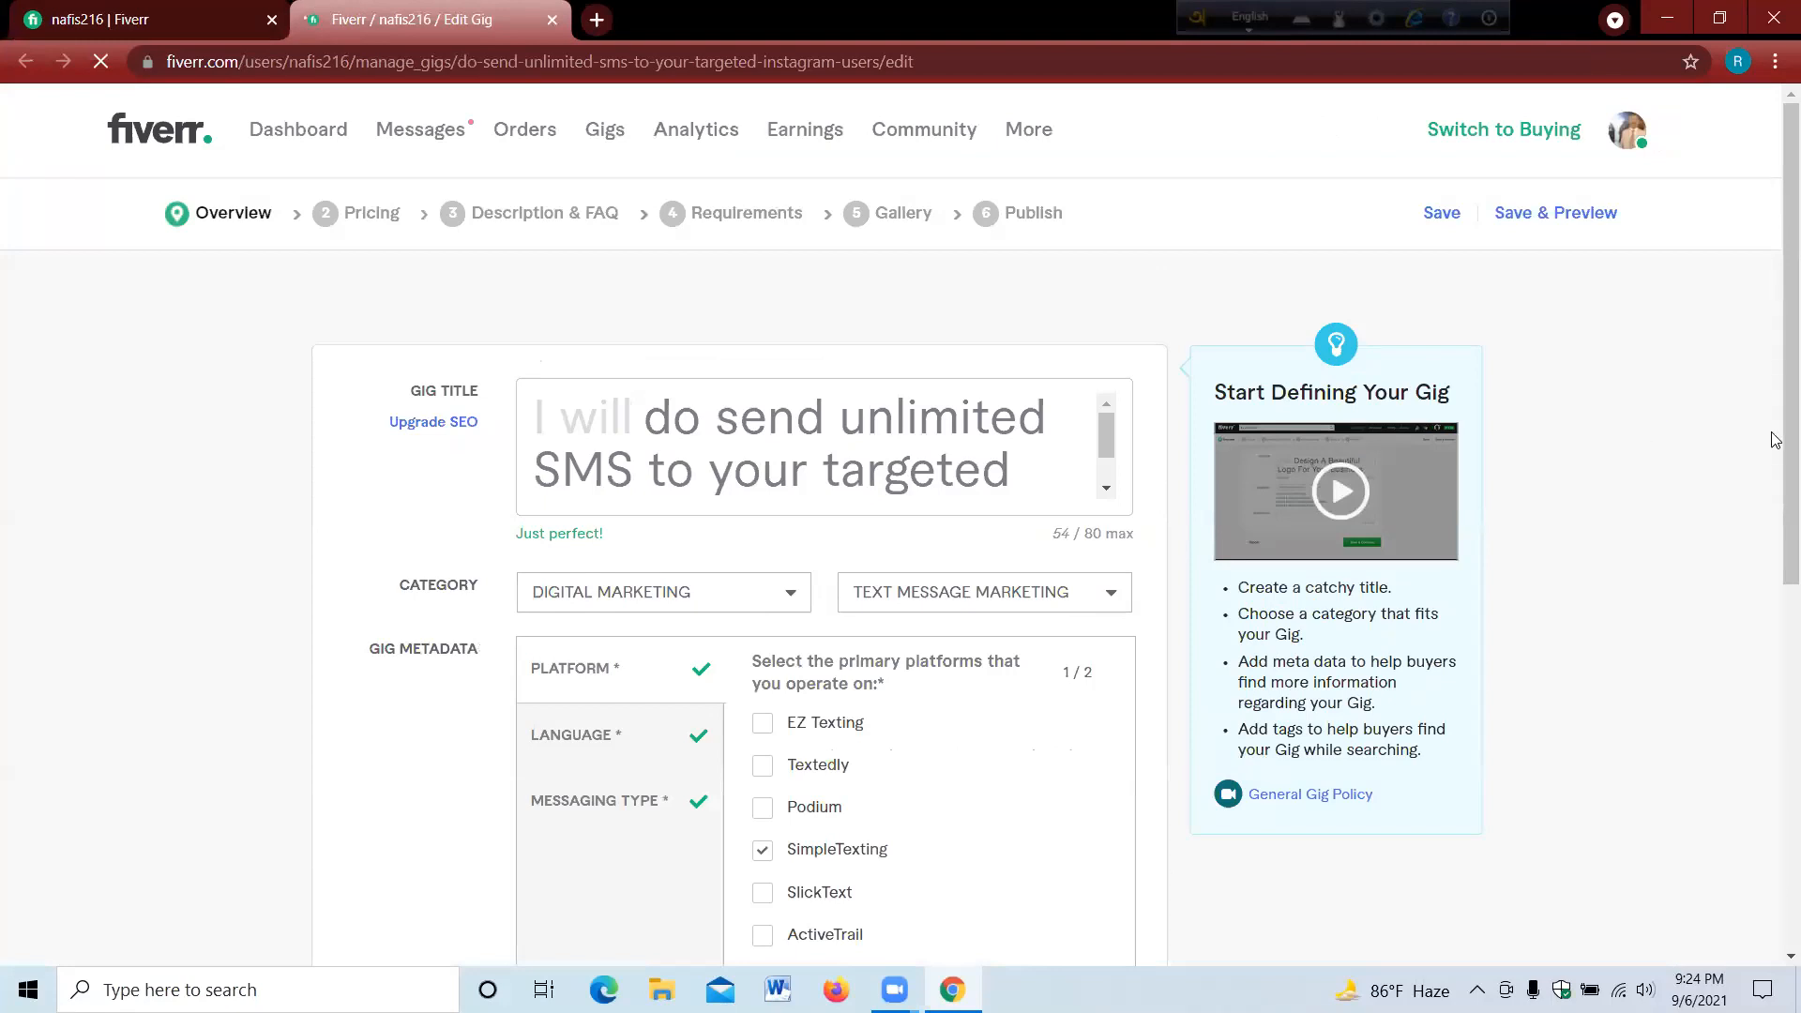
- Save the gig's overview, continue to its pricing stage and enable the 3 Packages option
scroll(1310, 515, down, 8)
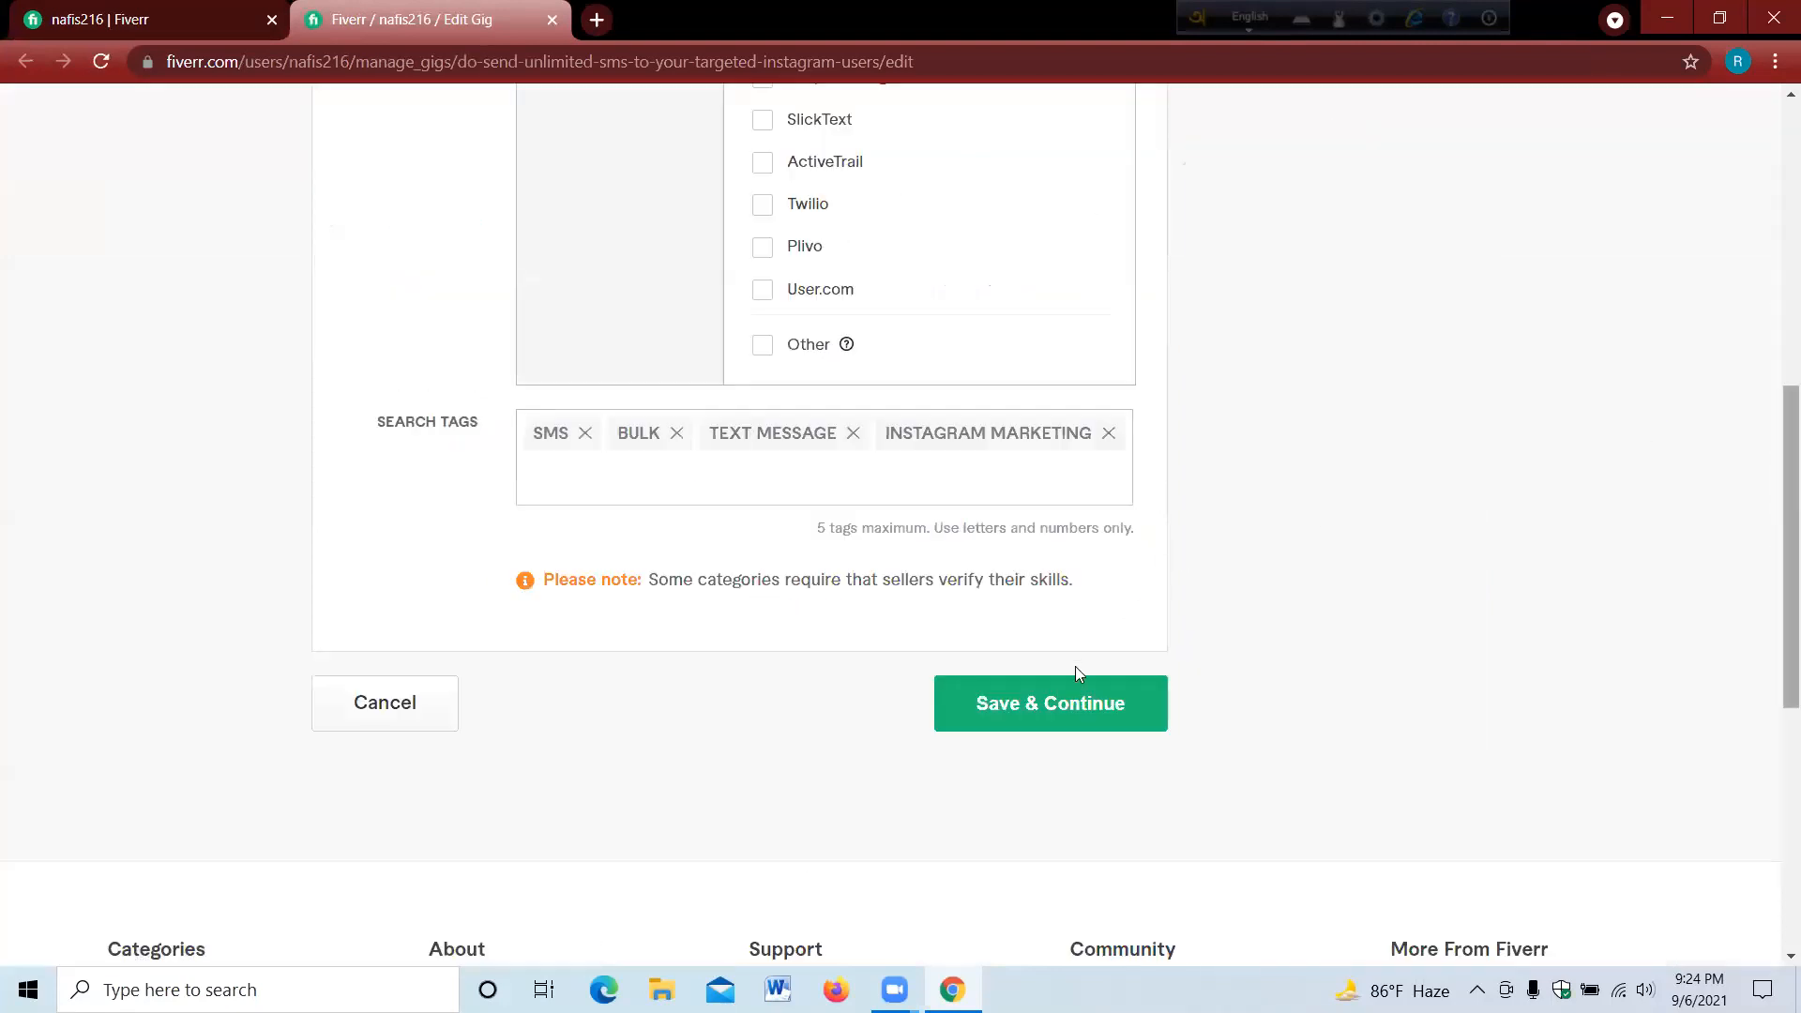
click(1076, 703)
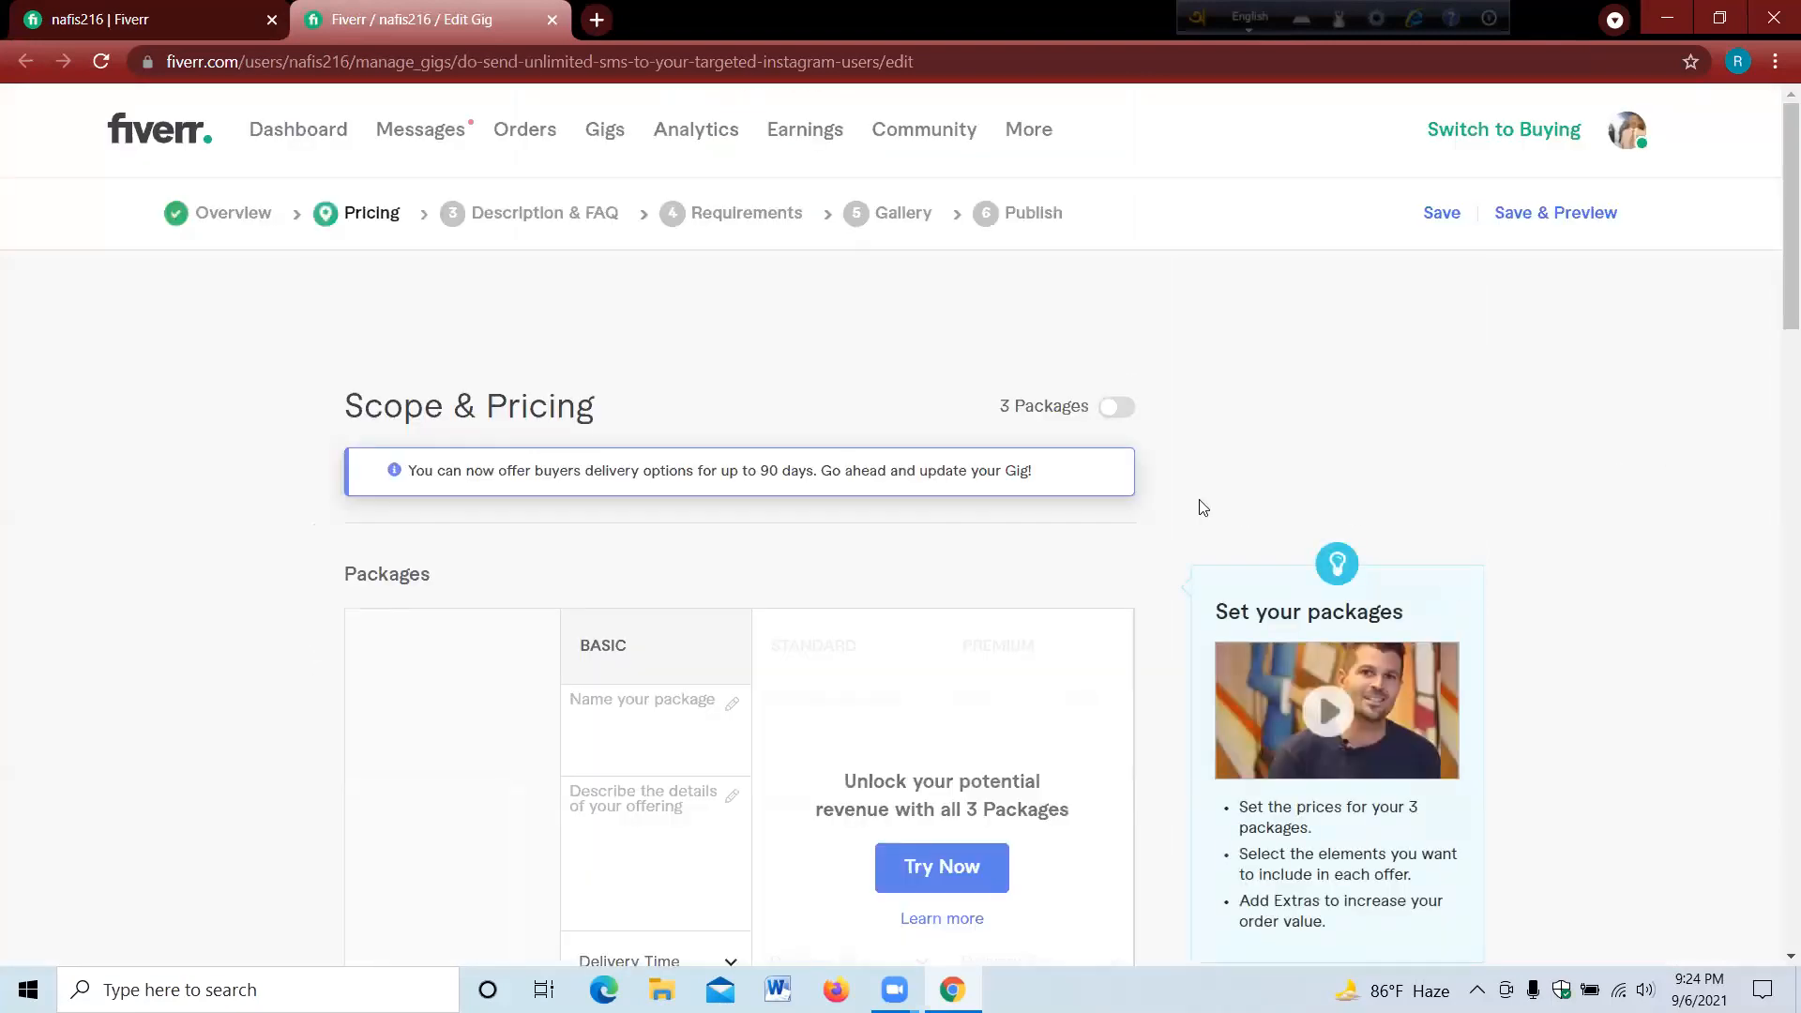
click(1108, 415)
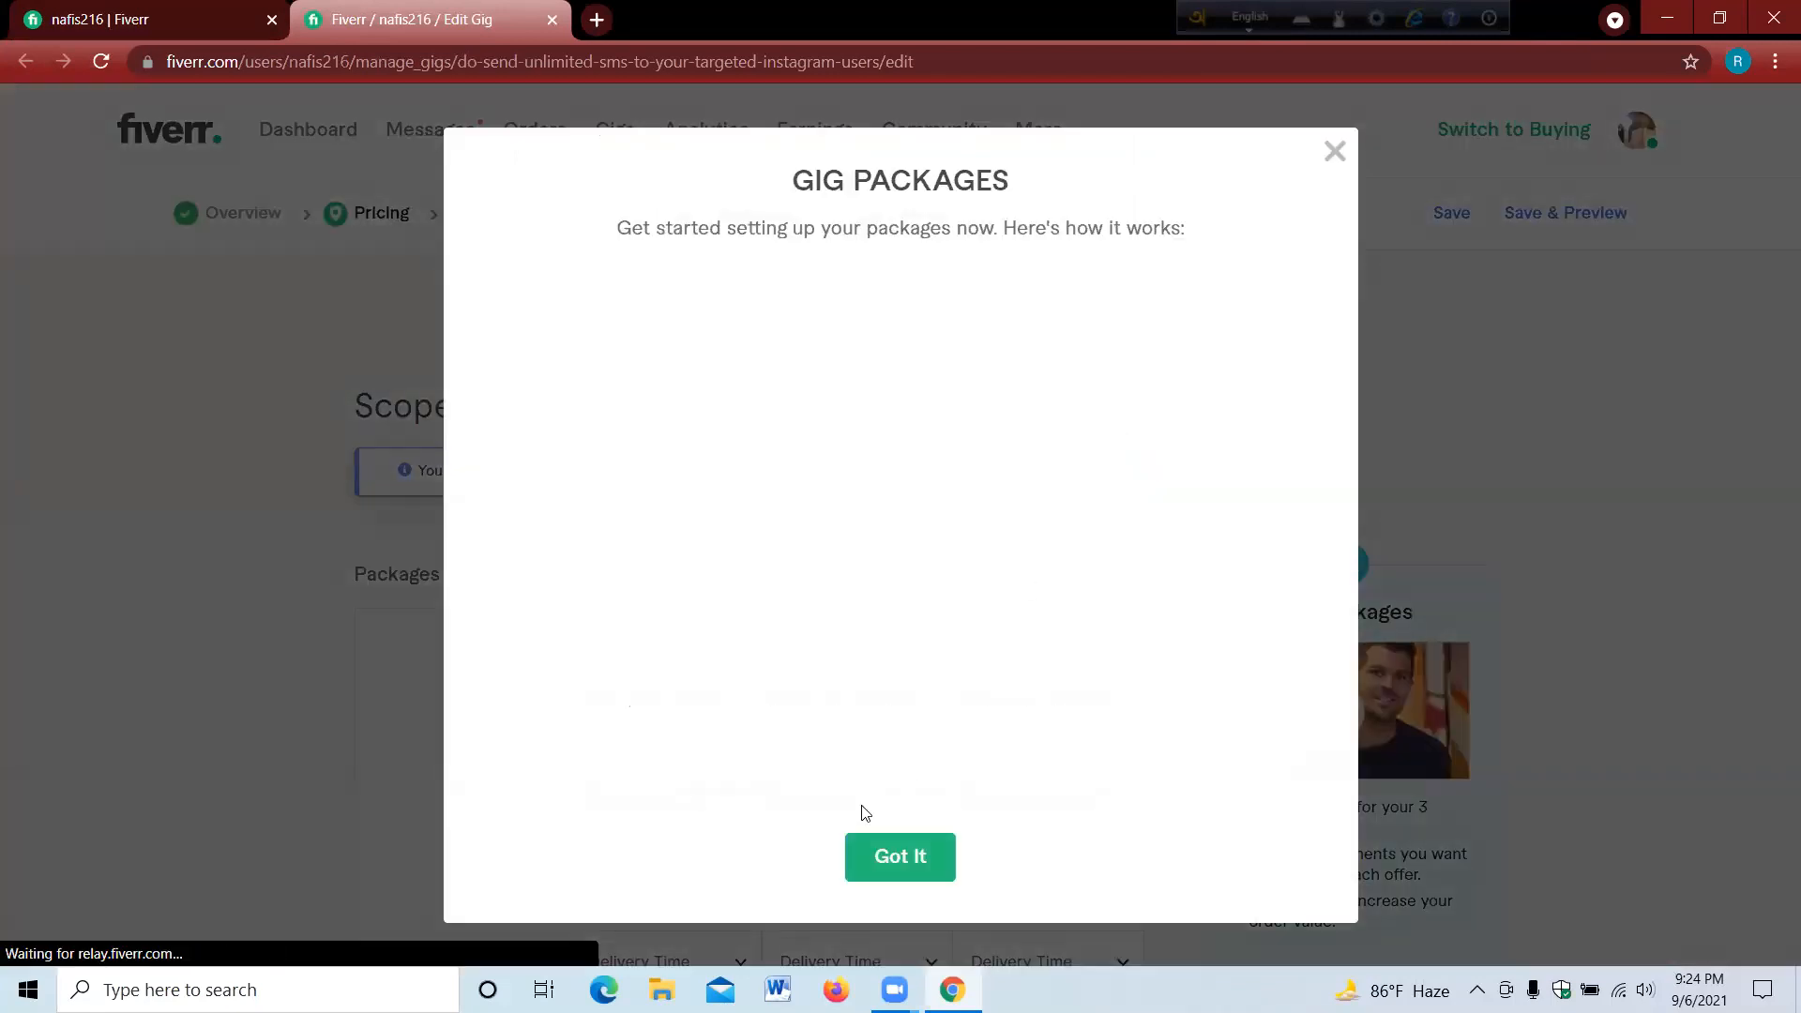
click(1332, 151)
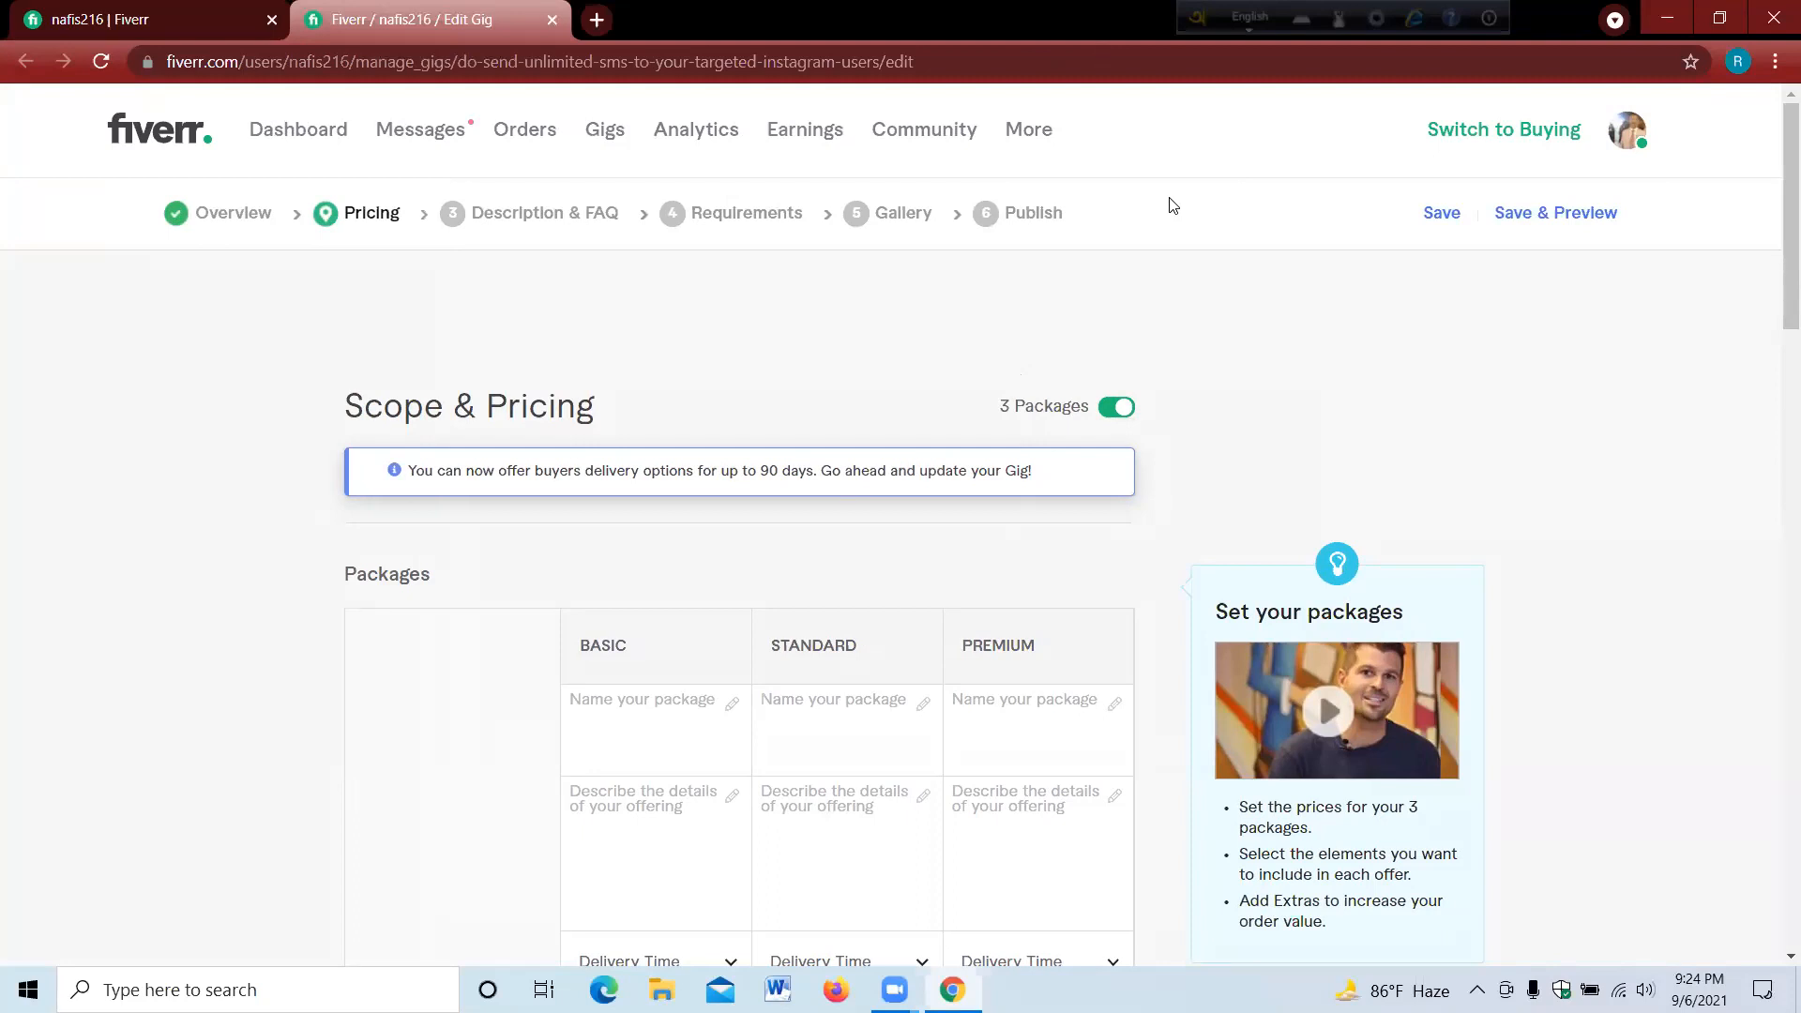
scroll(1172, 205, down, 2)
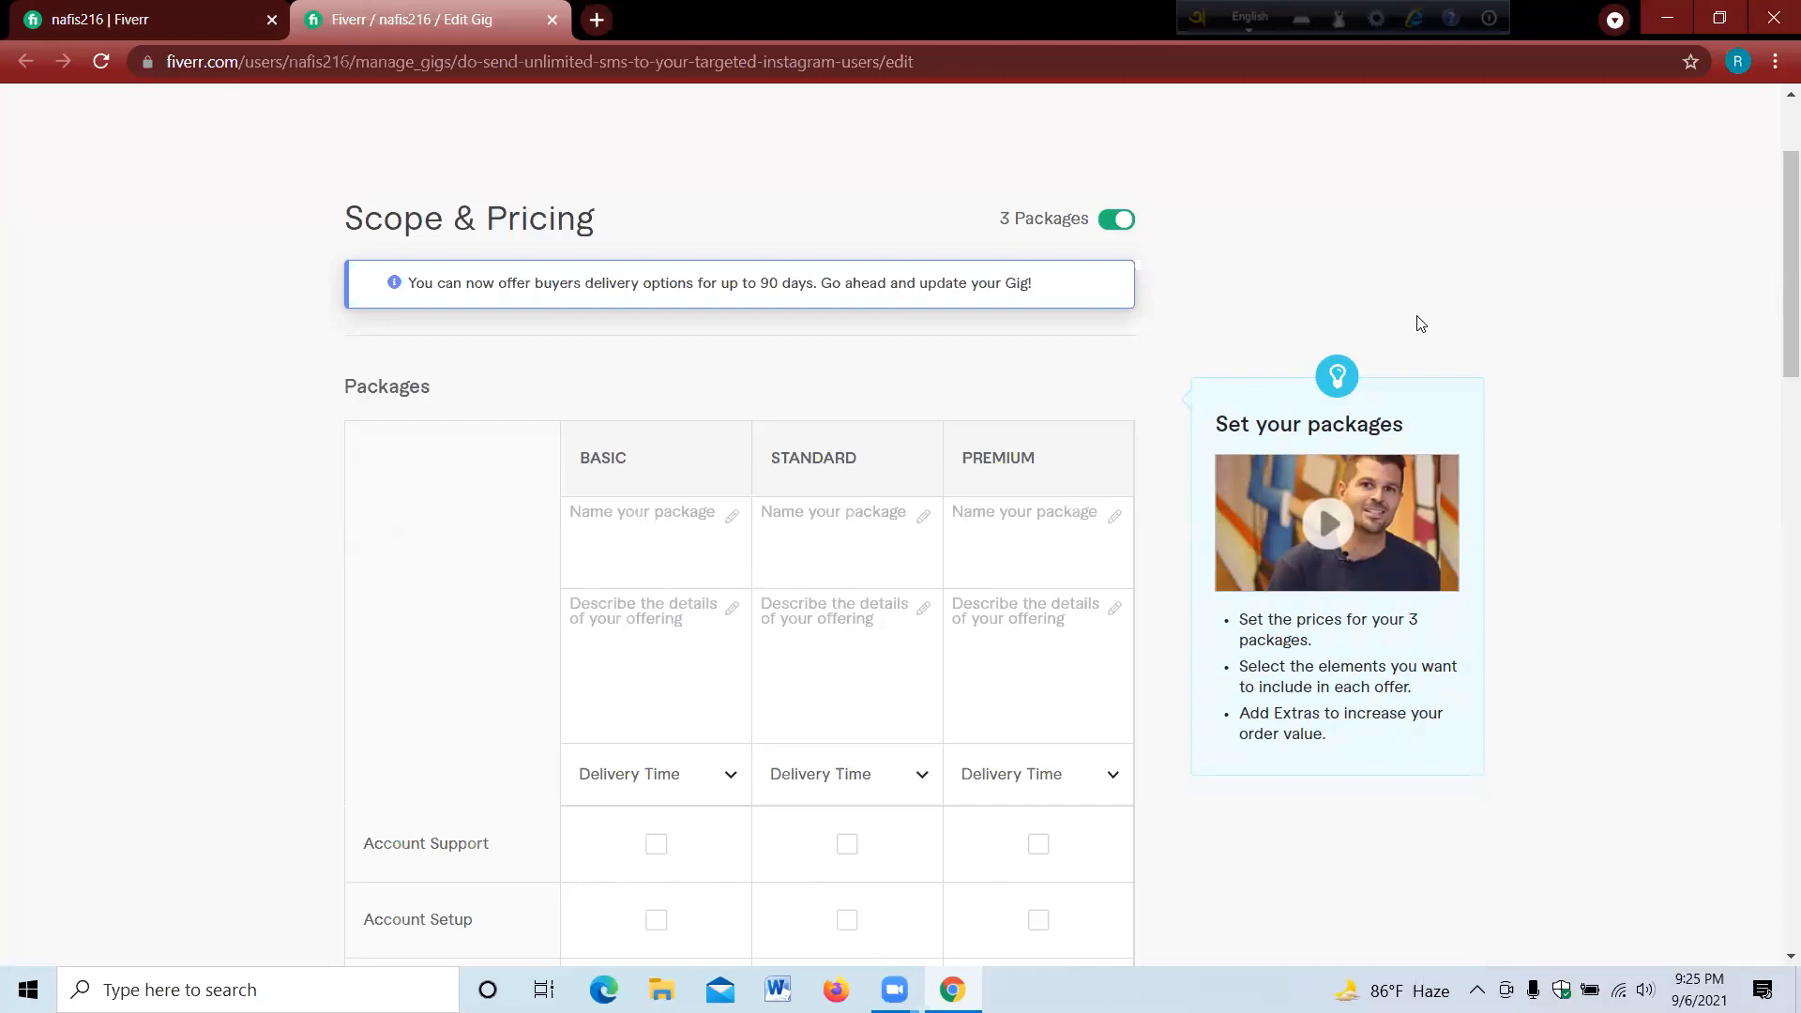
drag(1778, 193, 1776, 96)
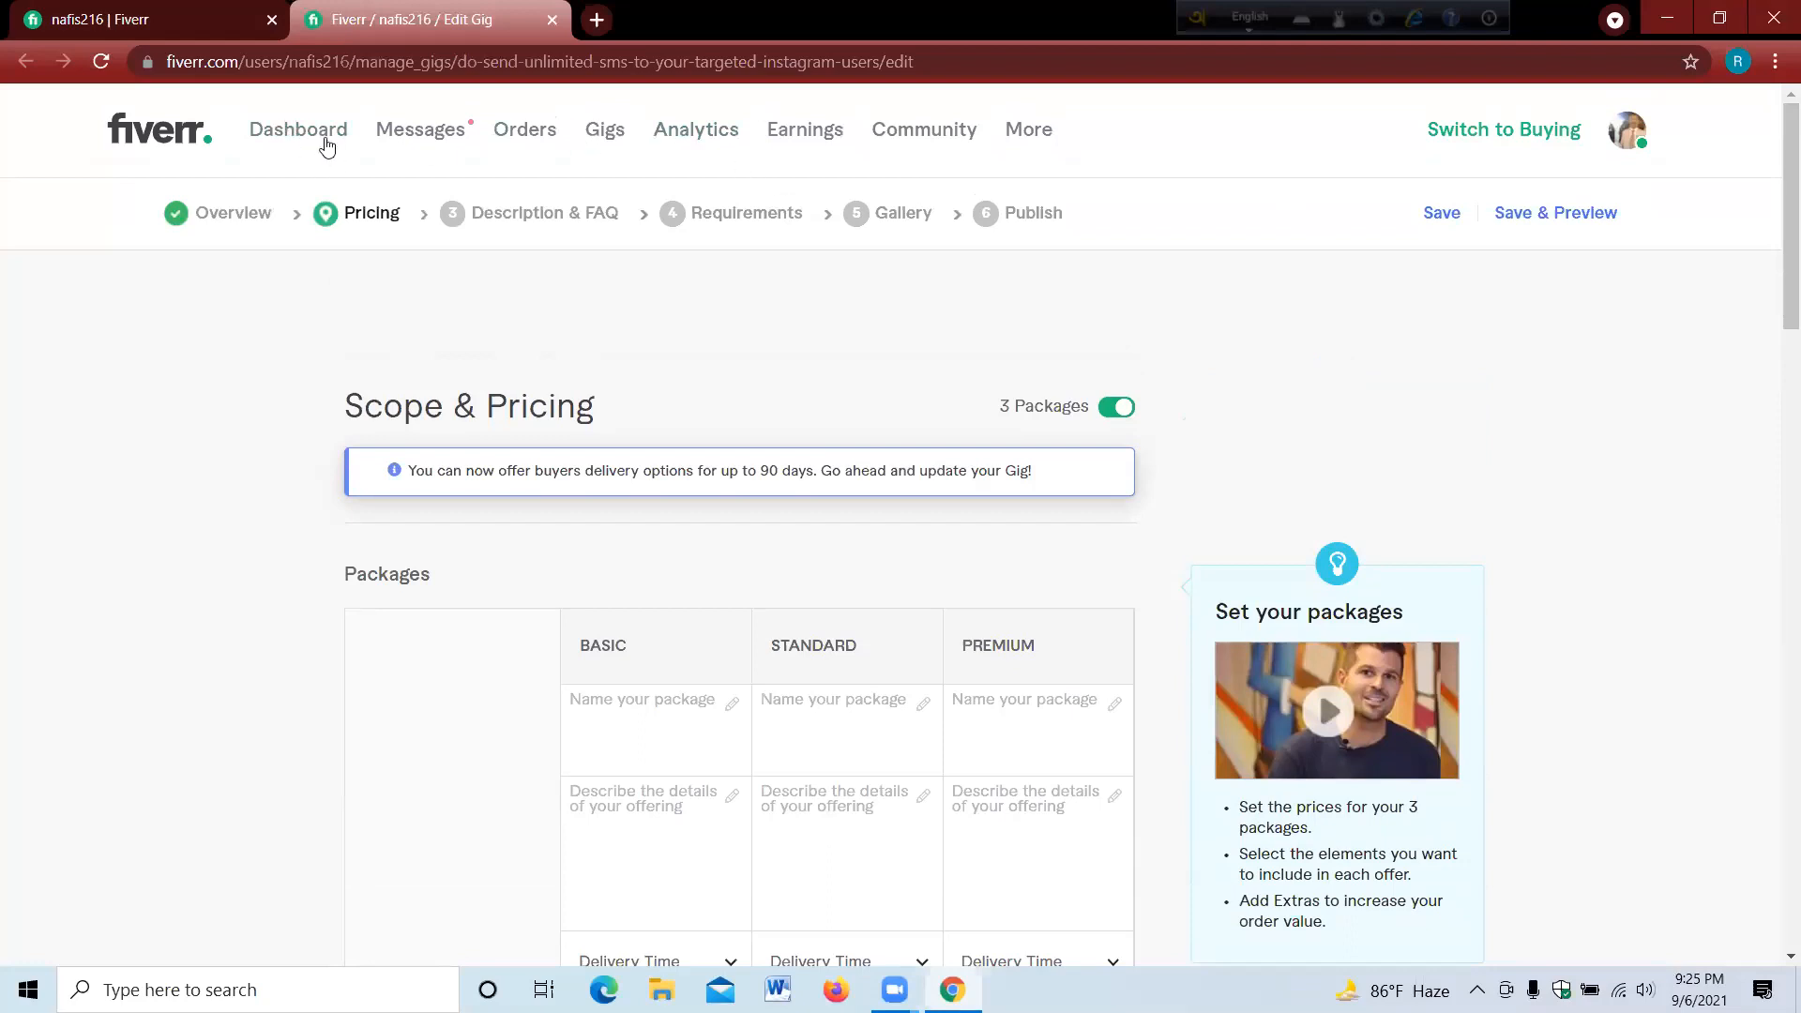
- Open the seller dashboard in a separate browser tab and switch the account there to buying mode
middle_click(197, 136)
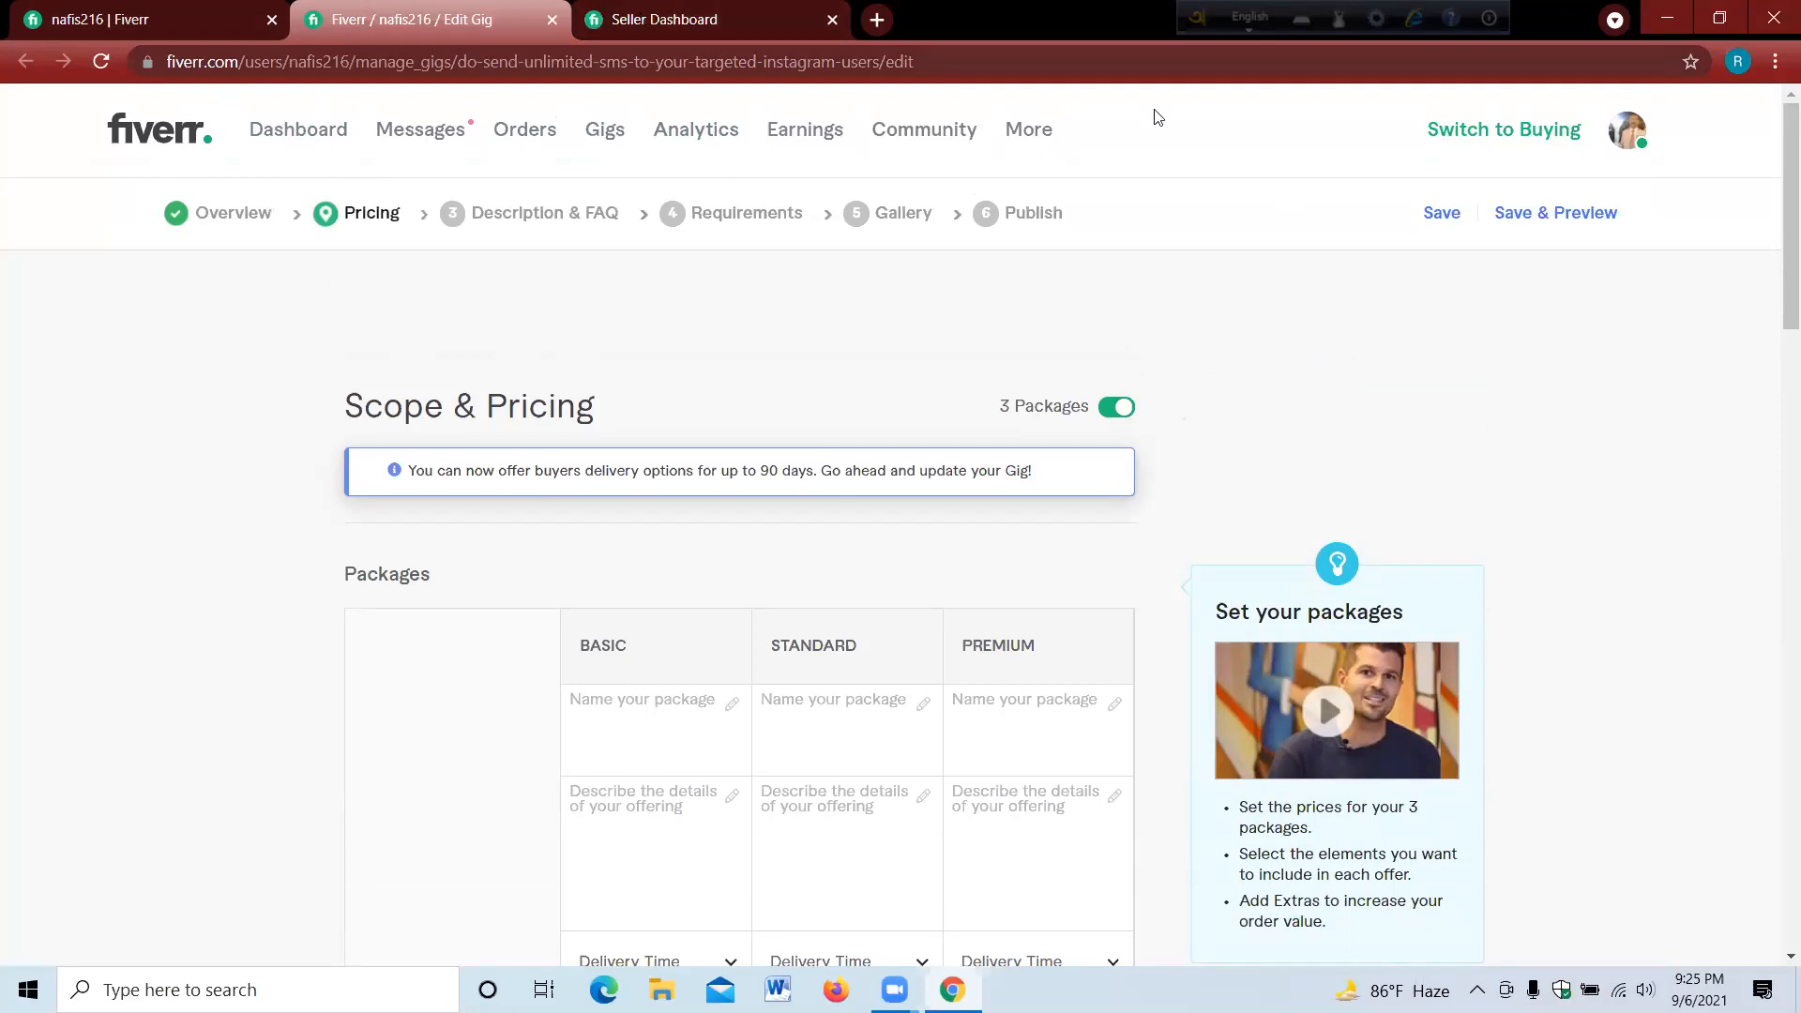
click(806, 19)
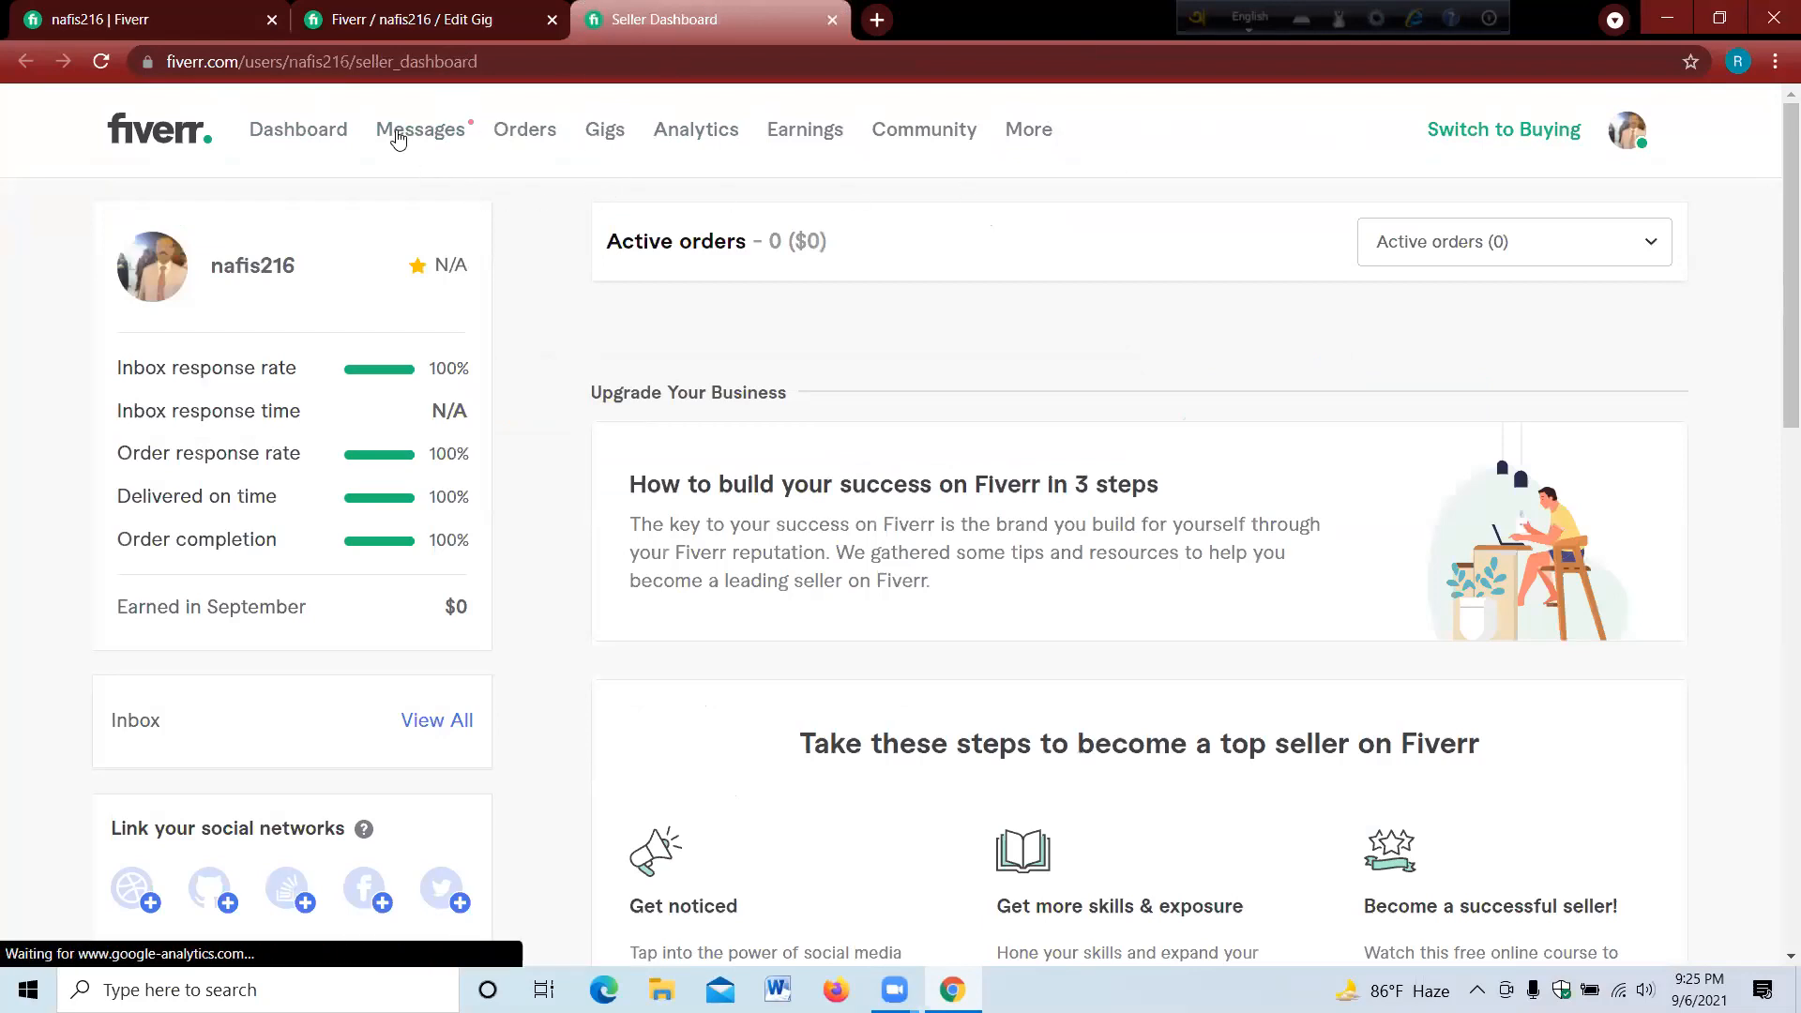
click(1510, 131)
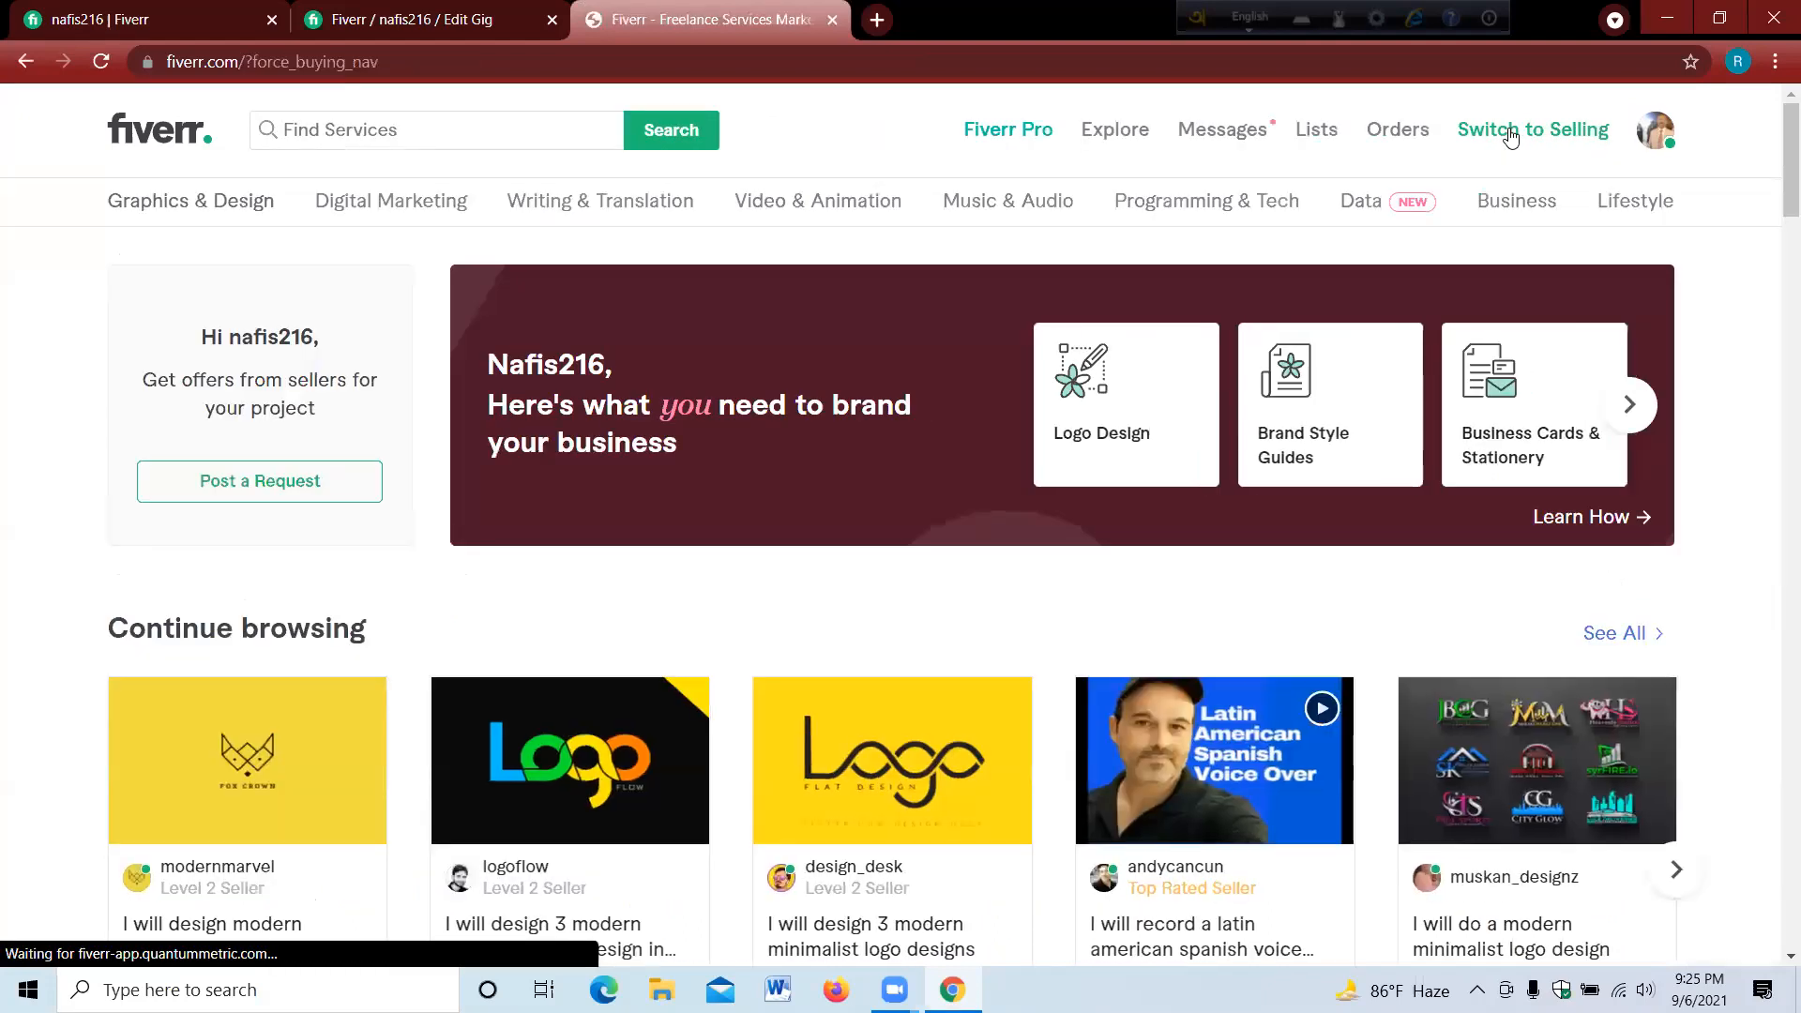
- Search the marketplace for "instagram marketing" services
click(435, 122)
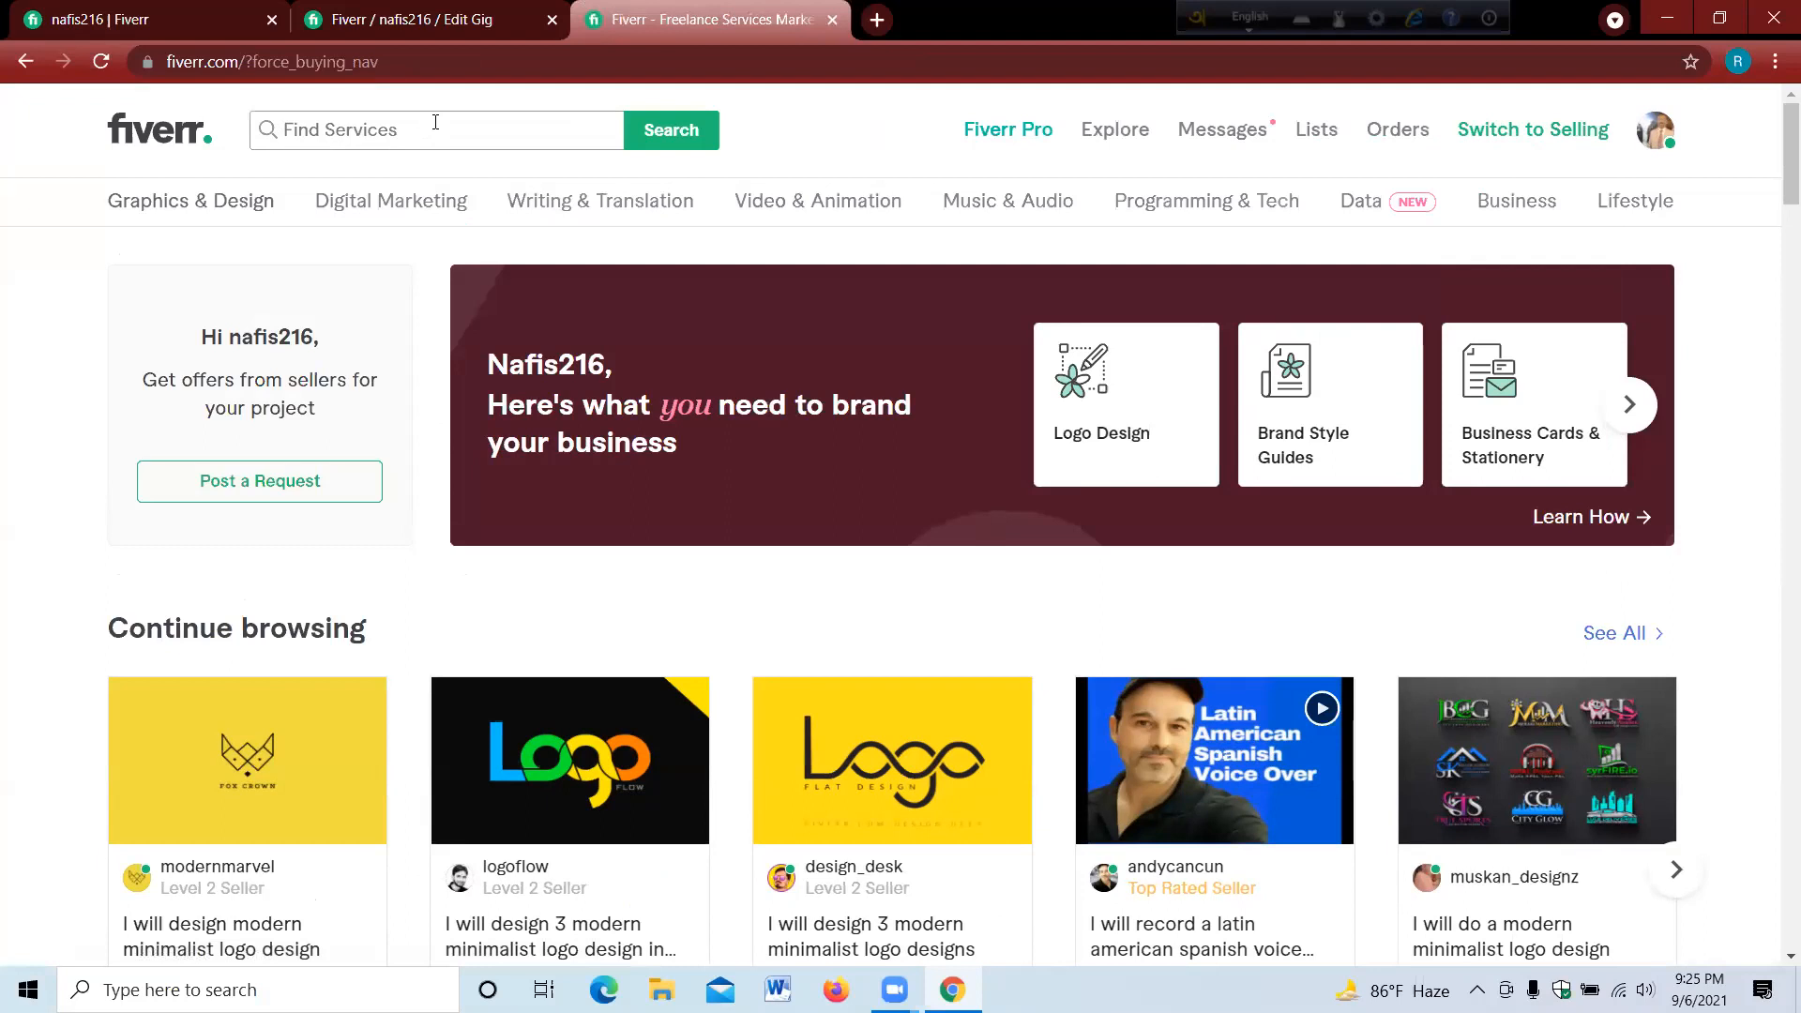
text(instagram )
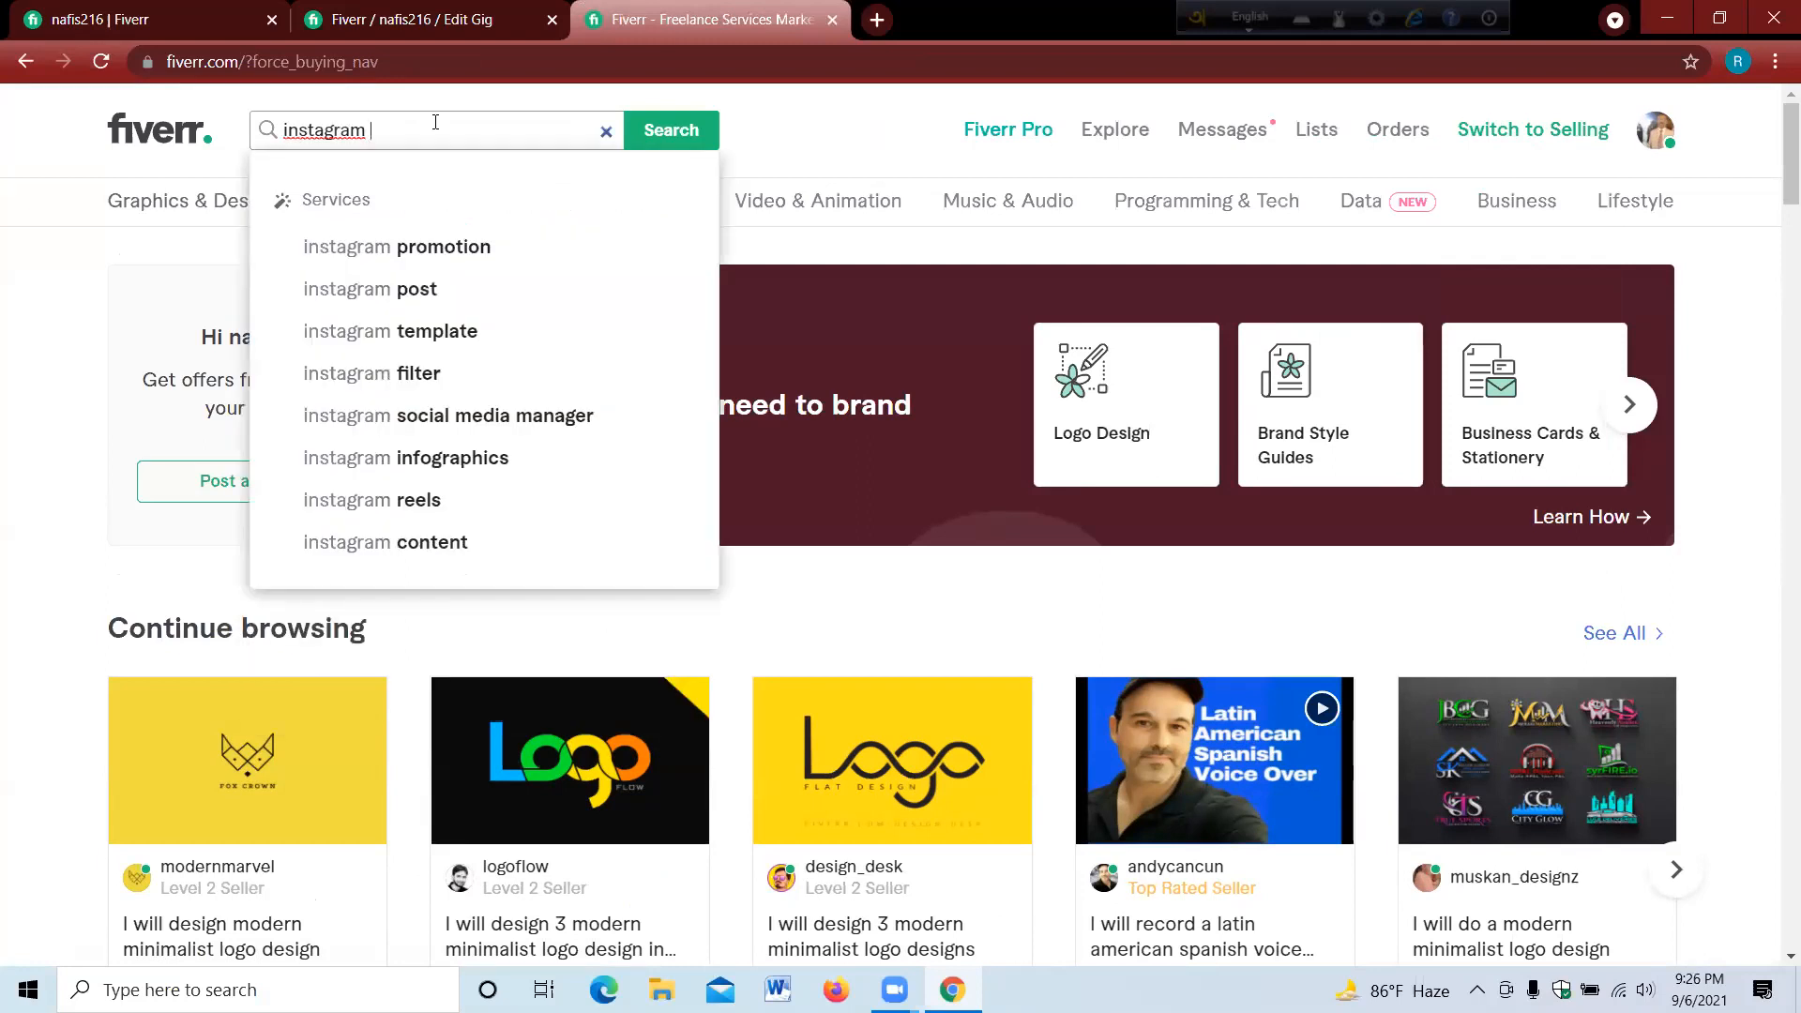
text(m)
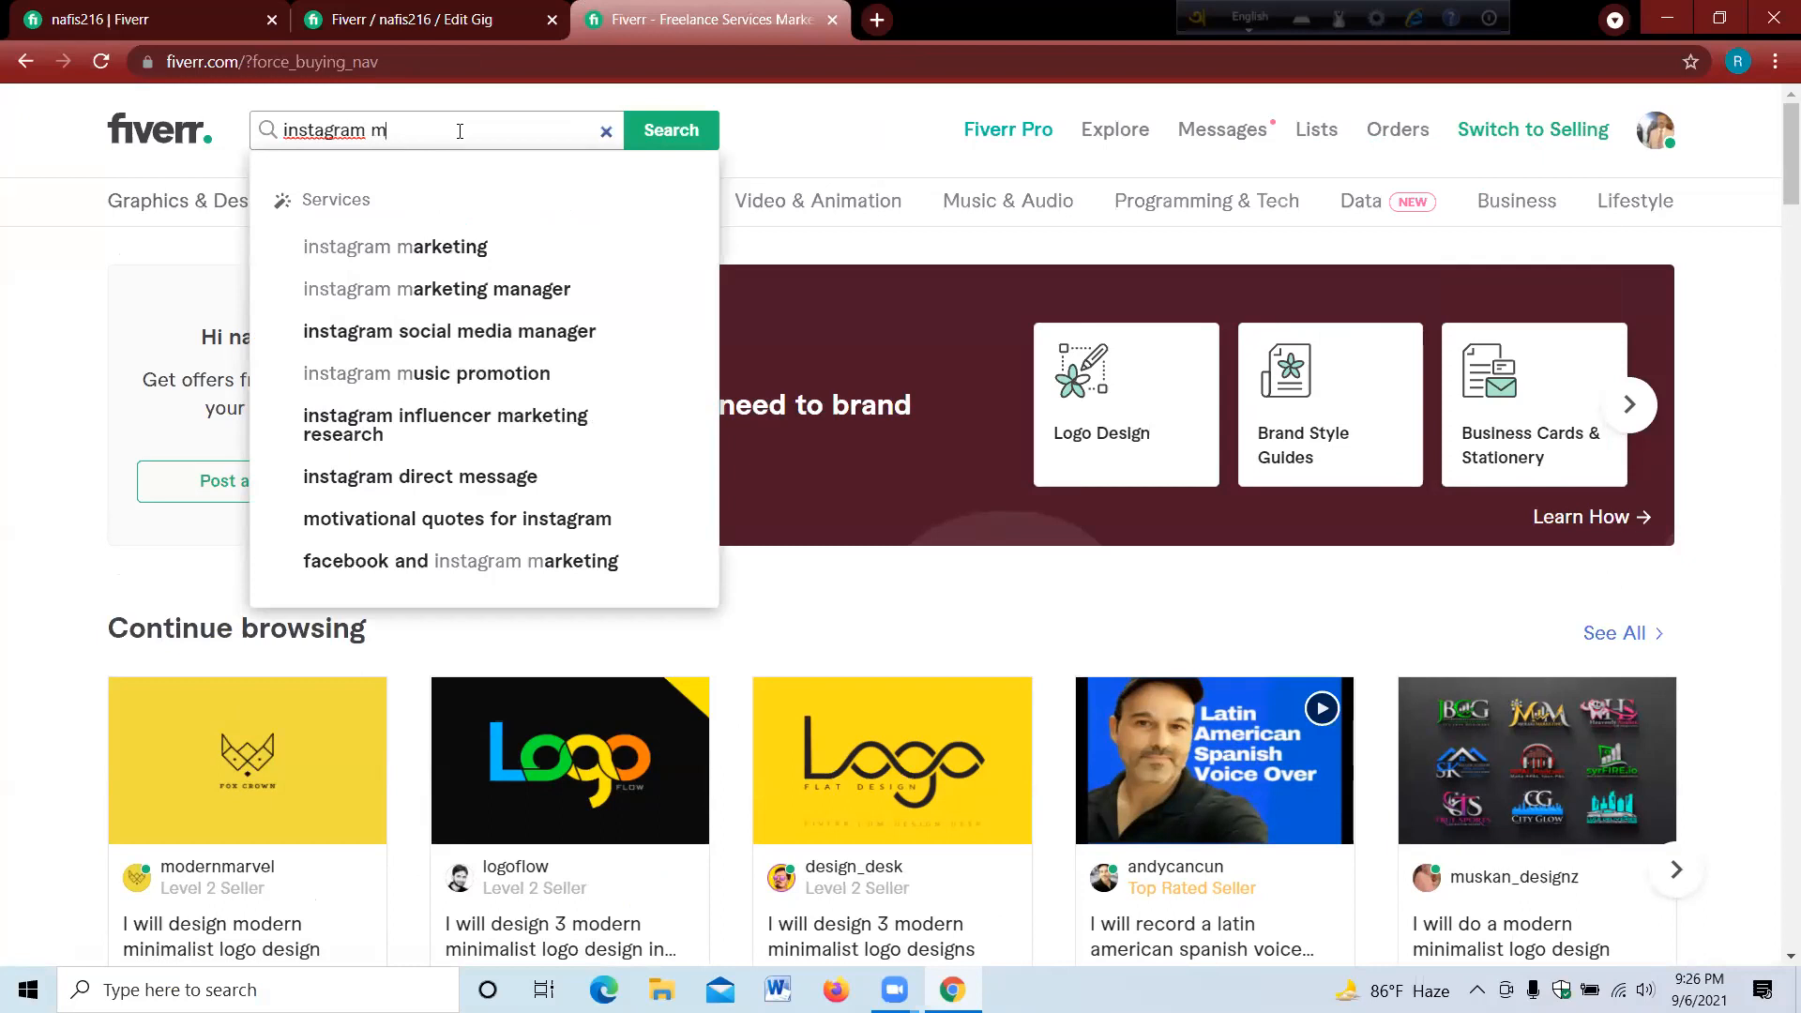
click(469, 253)
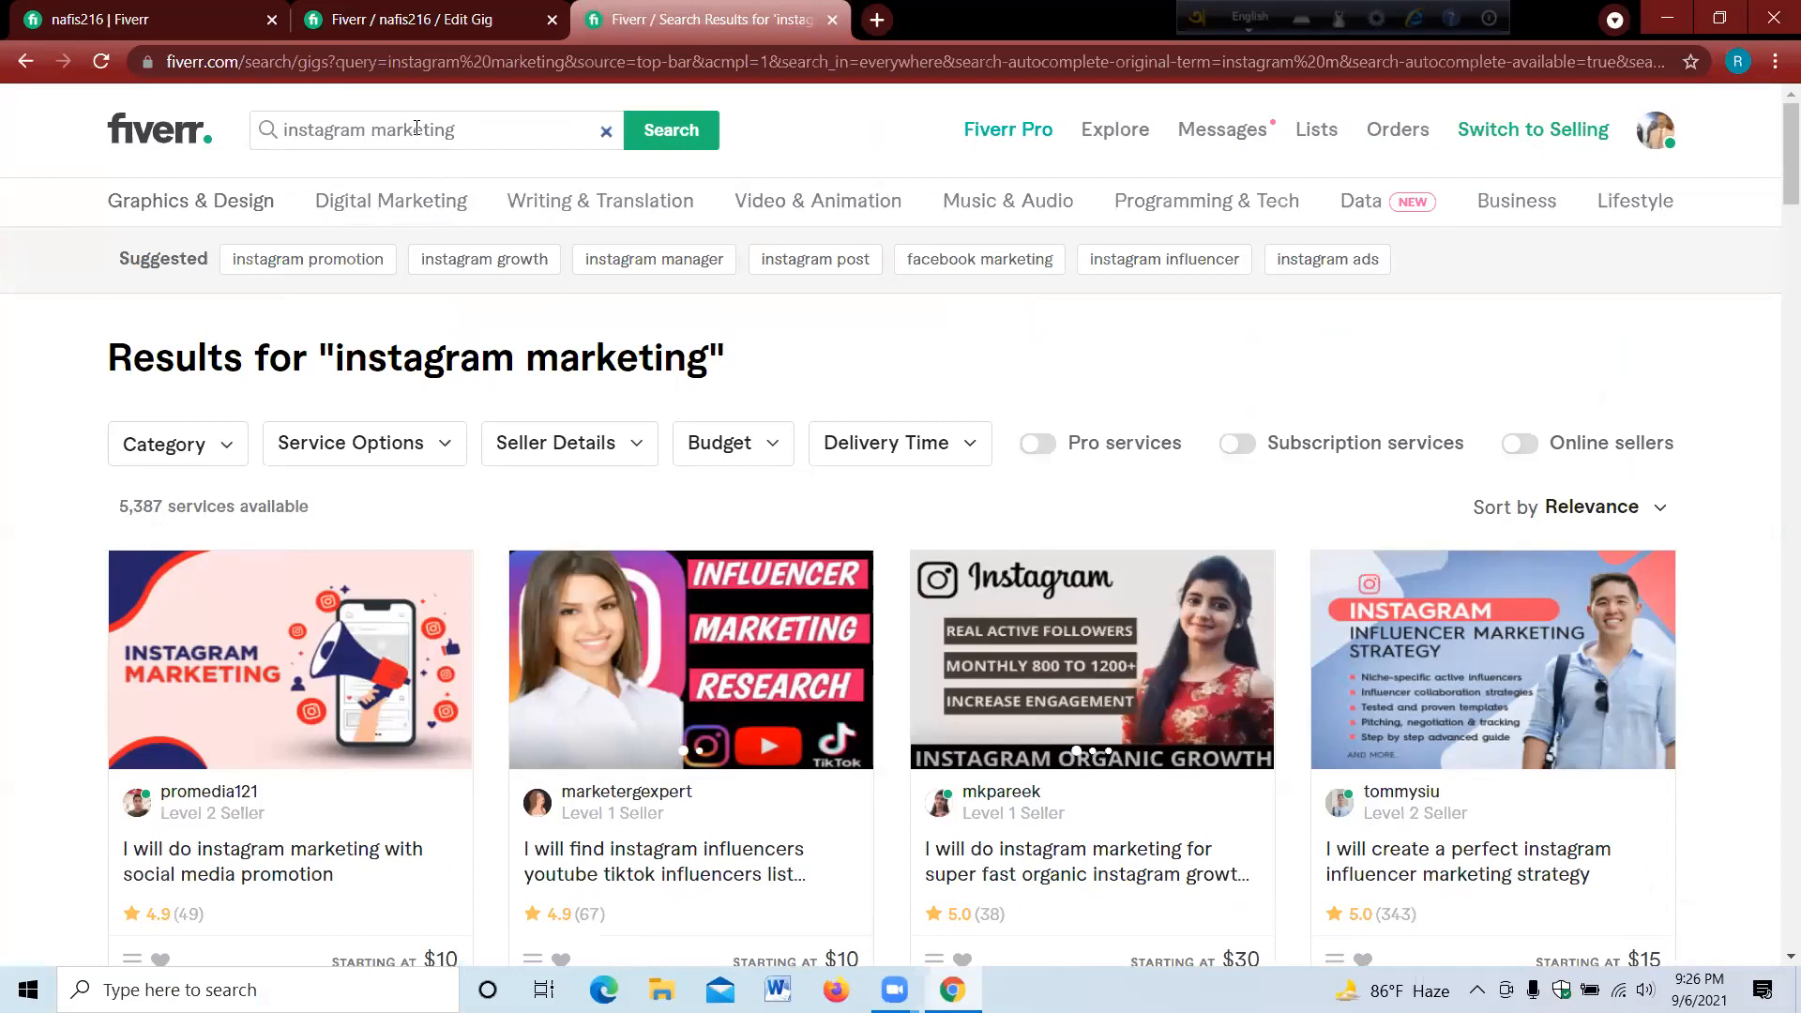
- Search for "bulk sms instagram" services and look through the titles and starting prices of competing gigs
triple_click(317, 137)
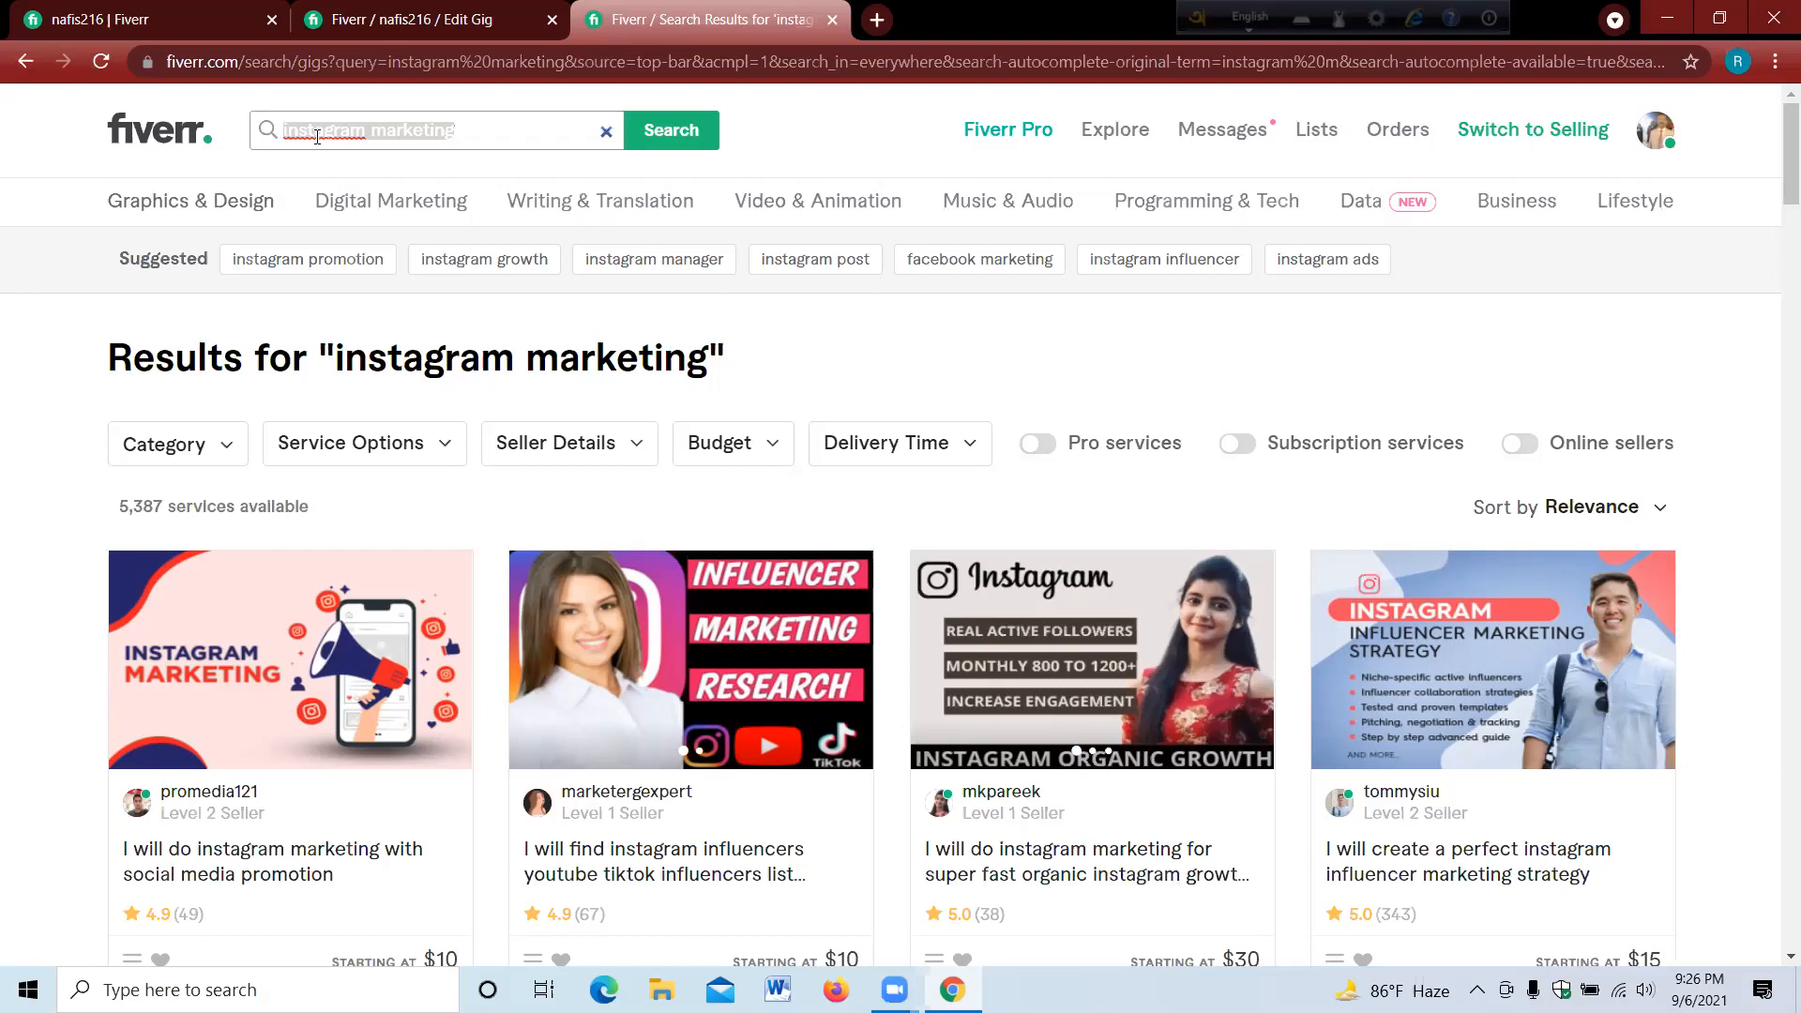
text(bulk sms in)
text(stagram)
key(Return)
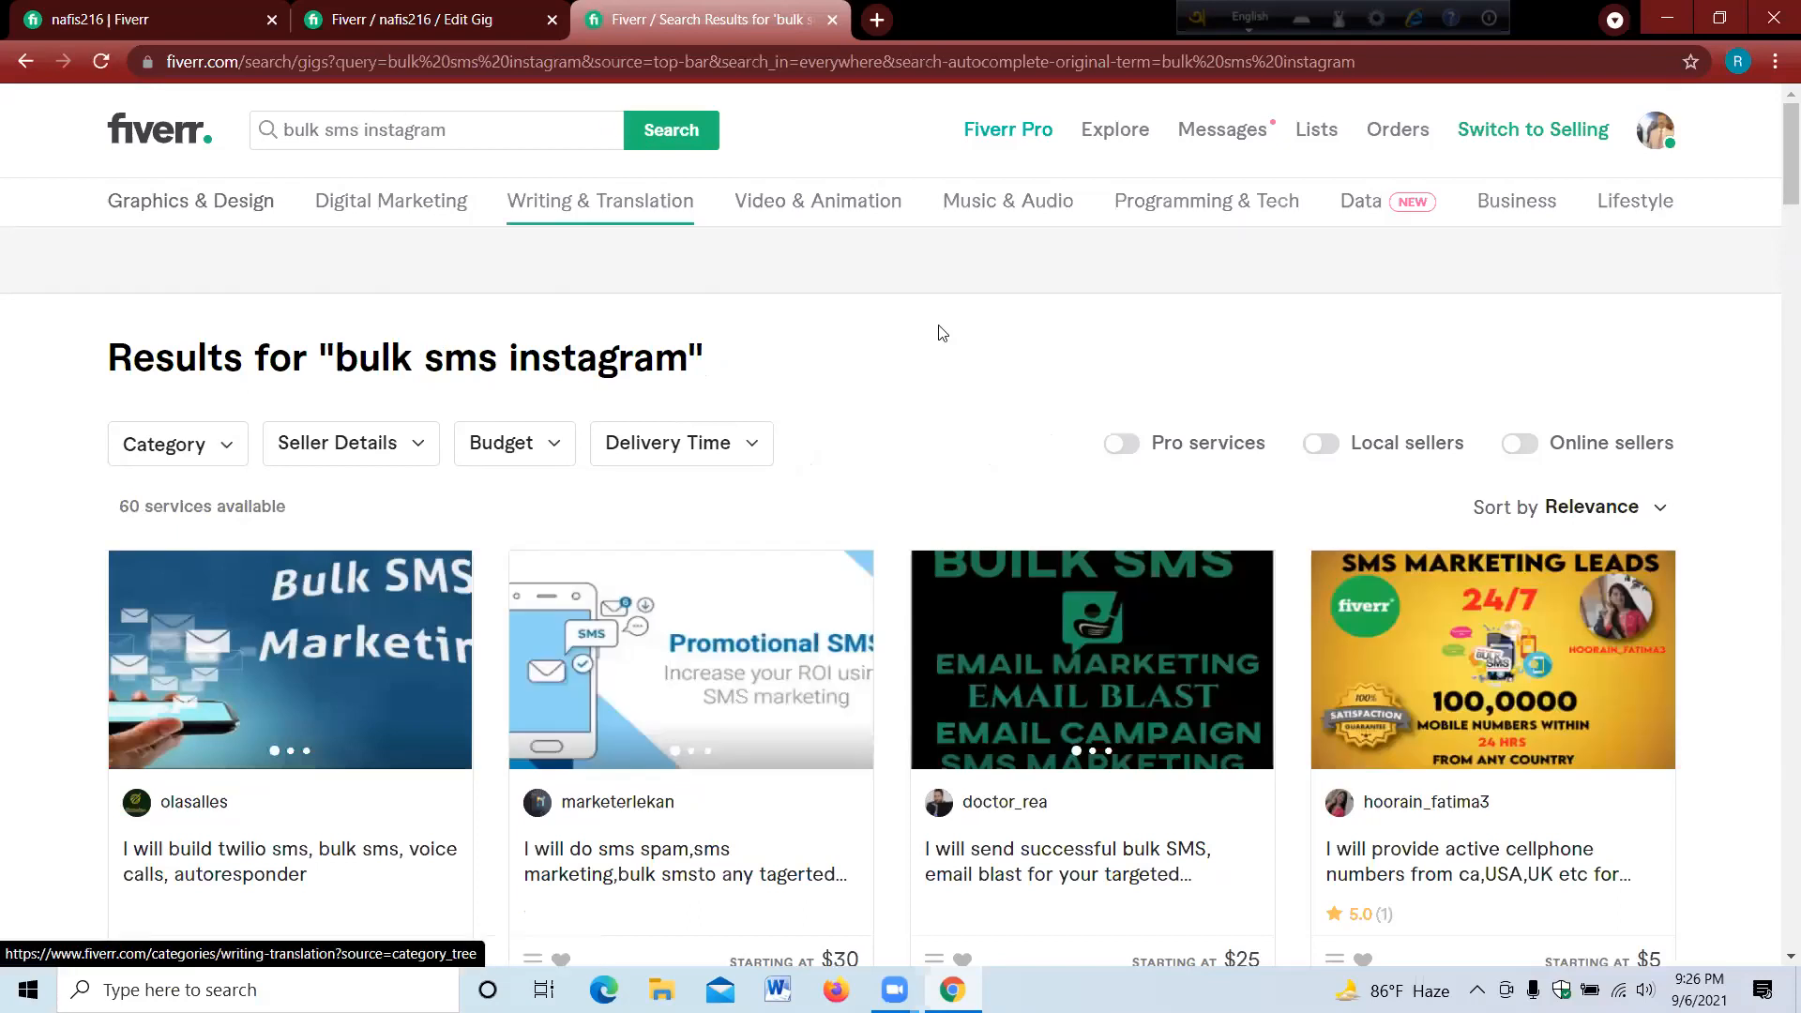
scroll(1201, 381, down, 1)
scroll(1201, 381, down, 3)
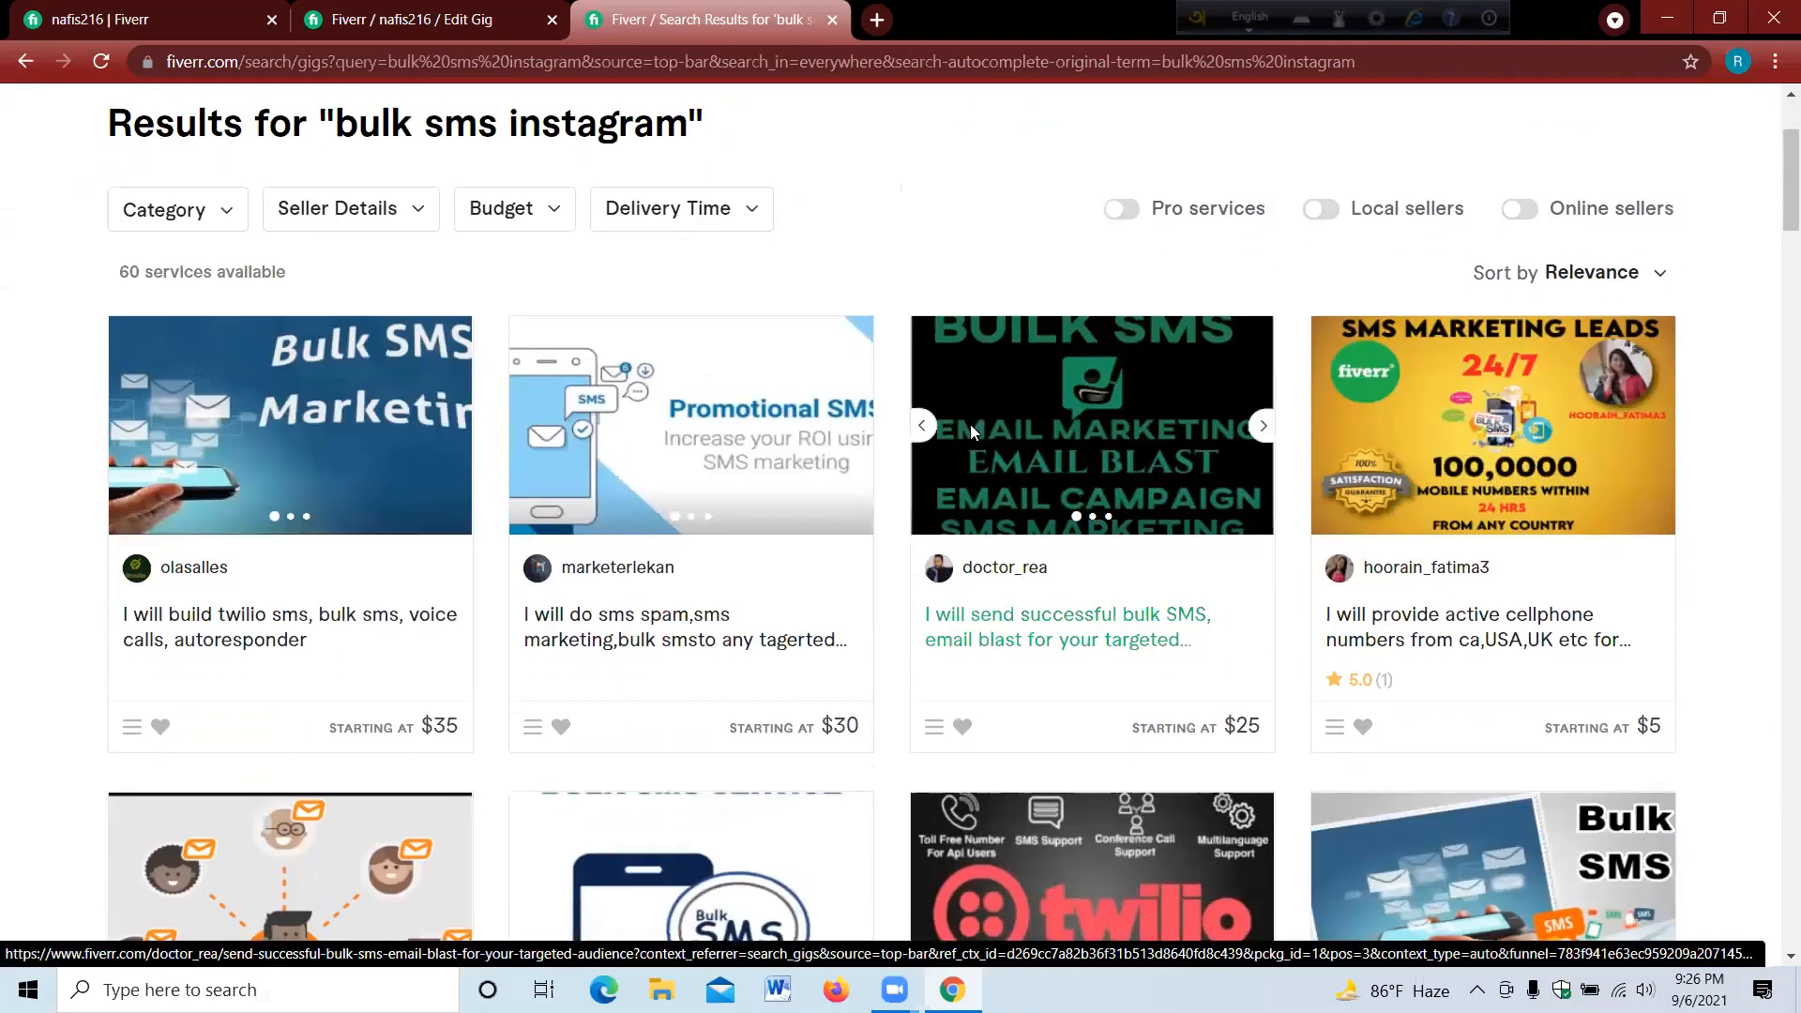
scroll(971, 428, down, 2)
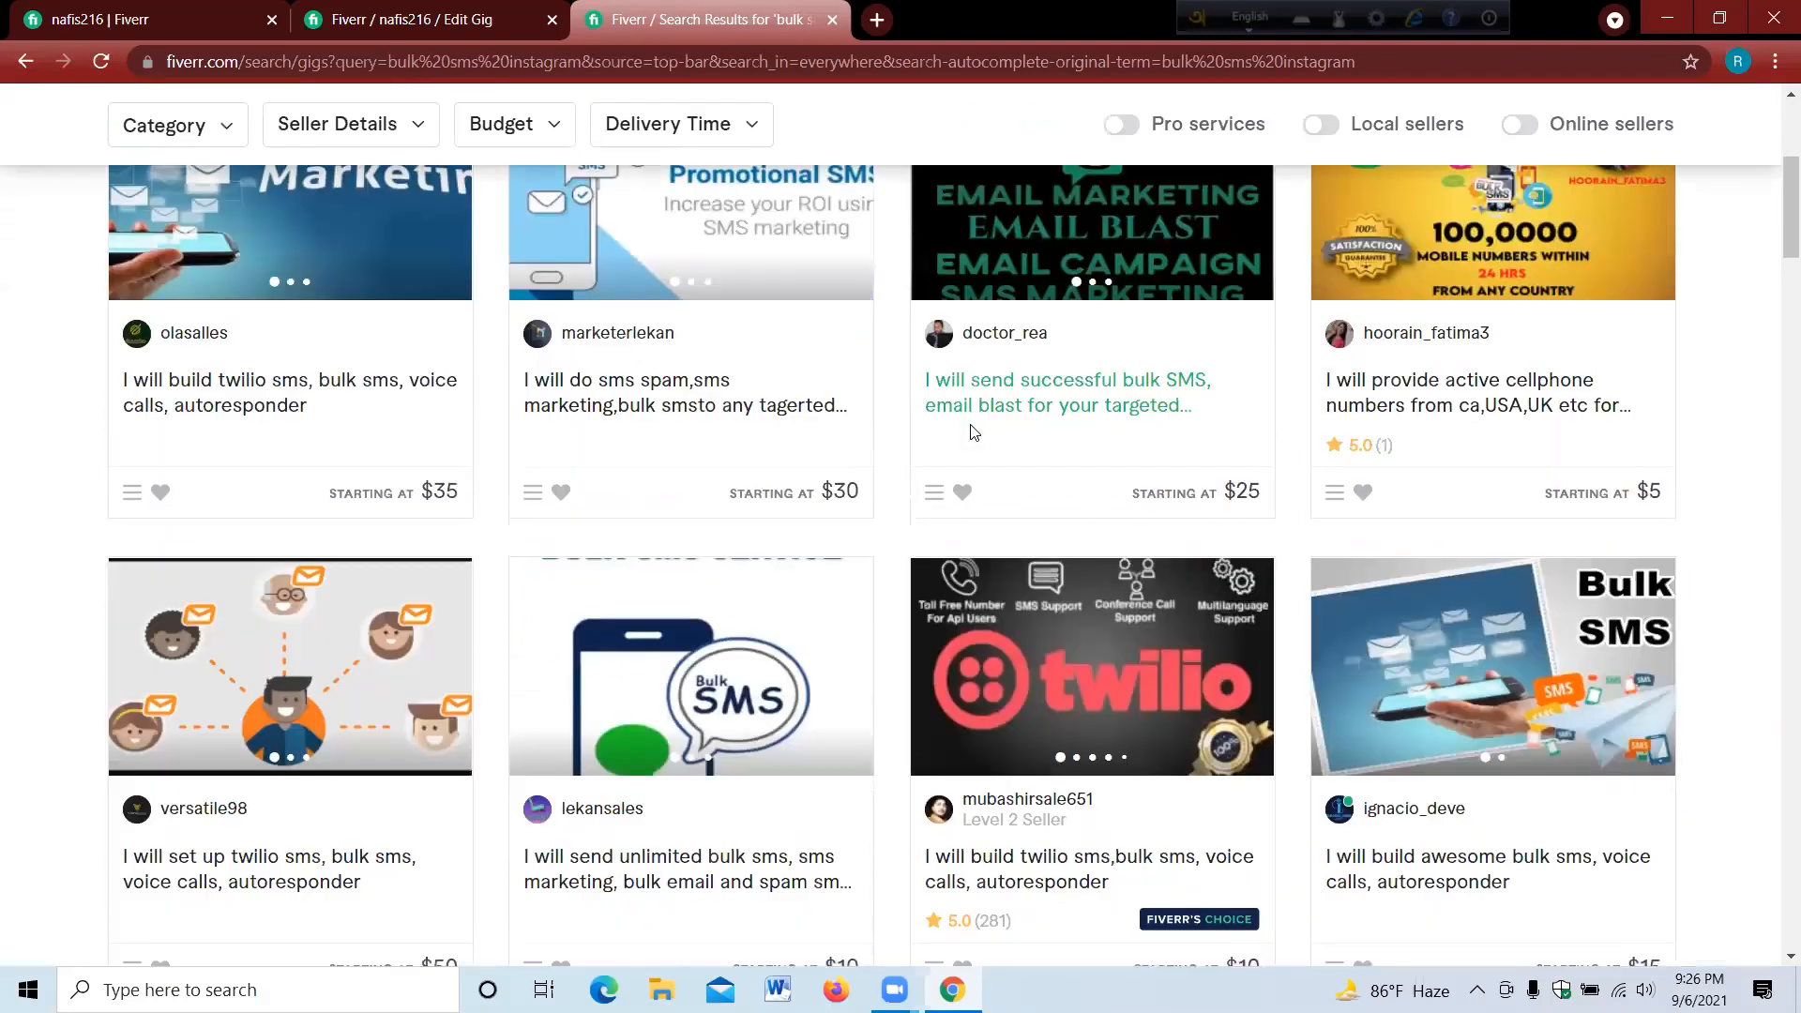
scroll(973, 431, down, 6)
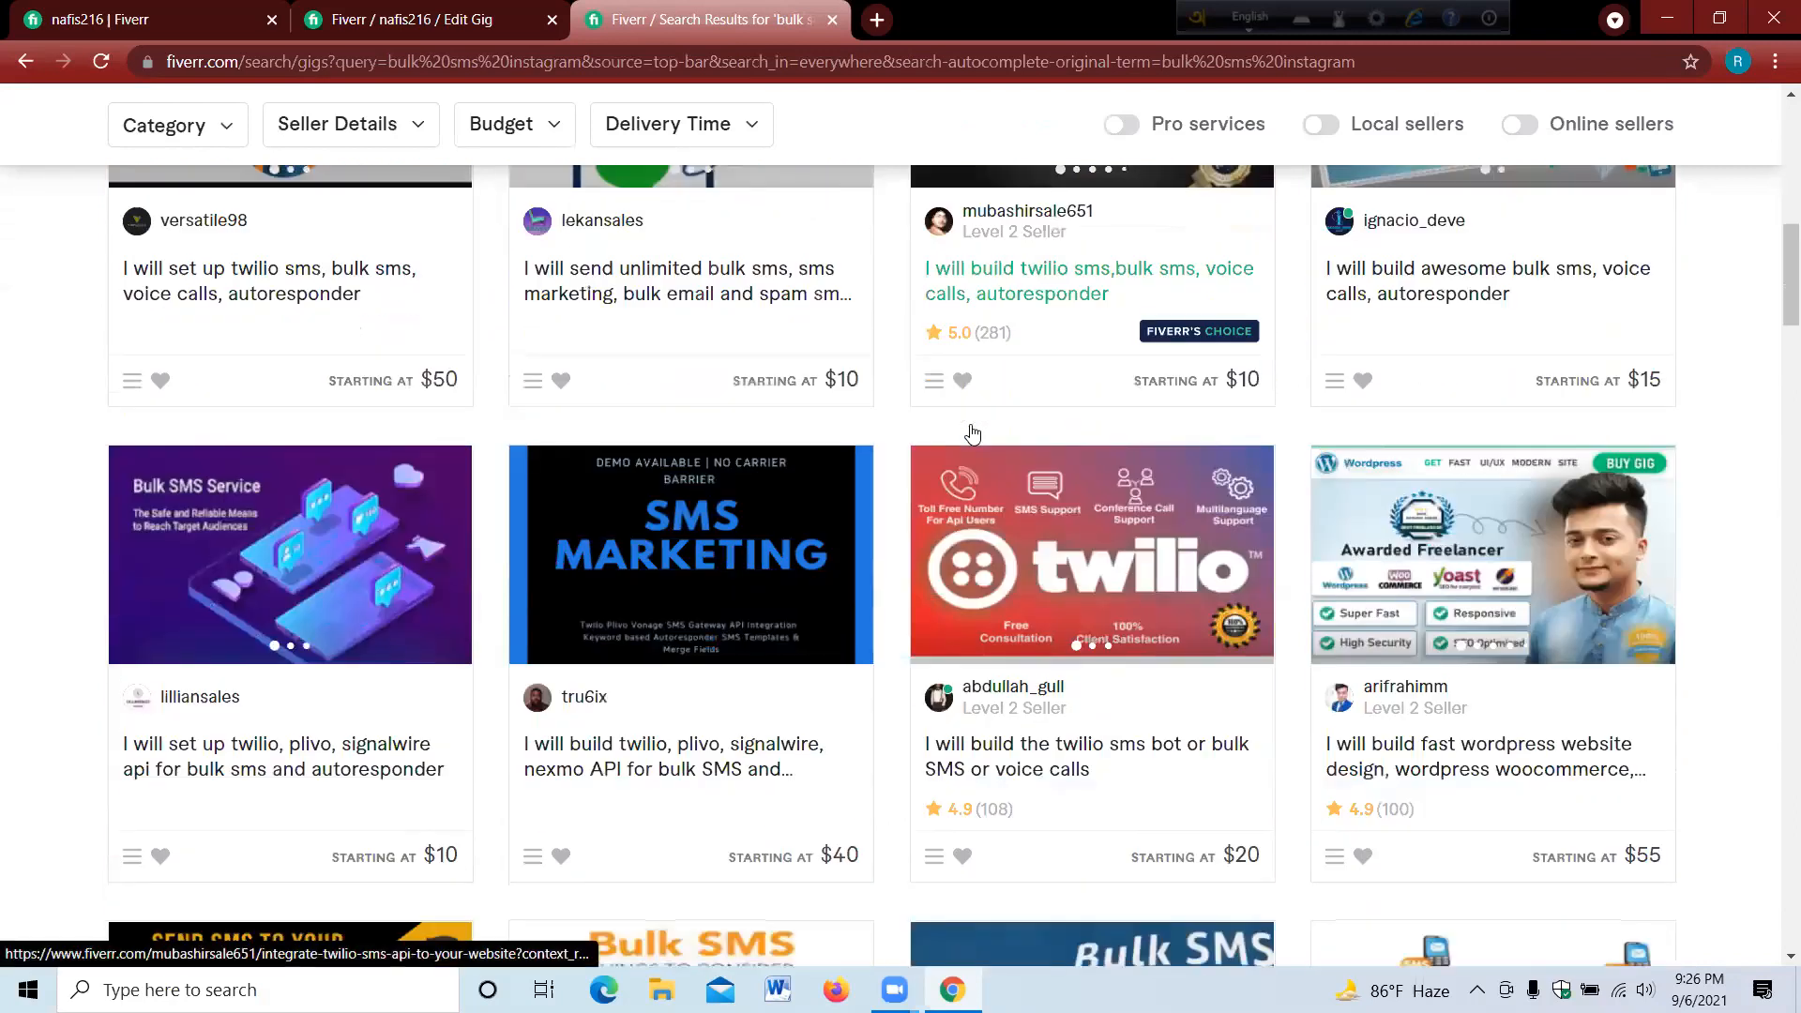
scroll(972, 431, down, 1)
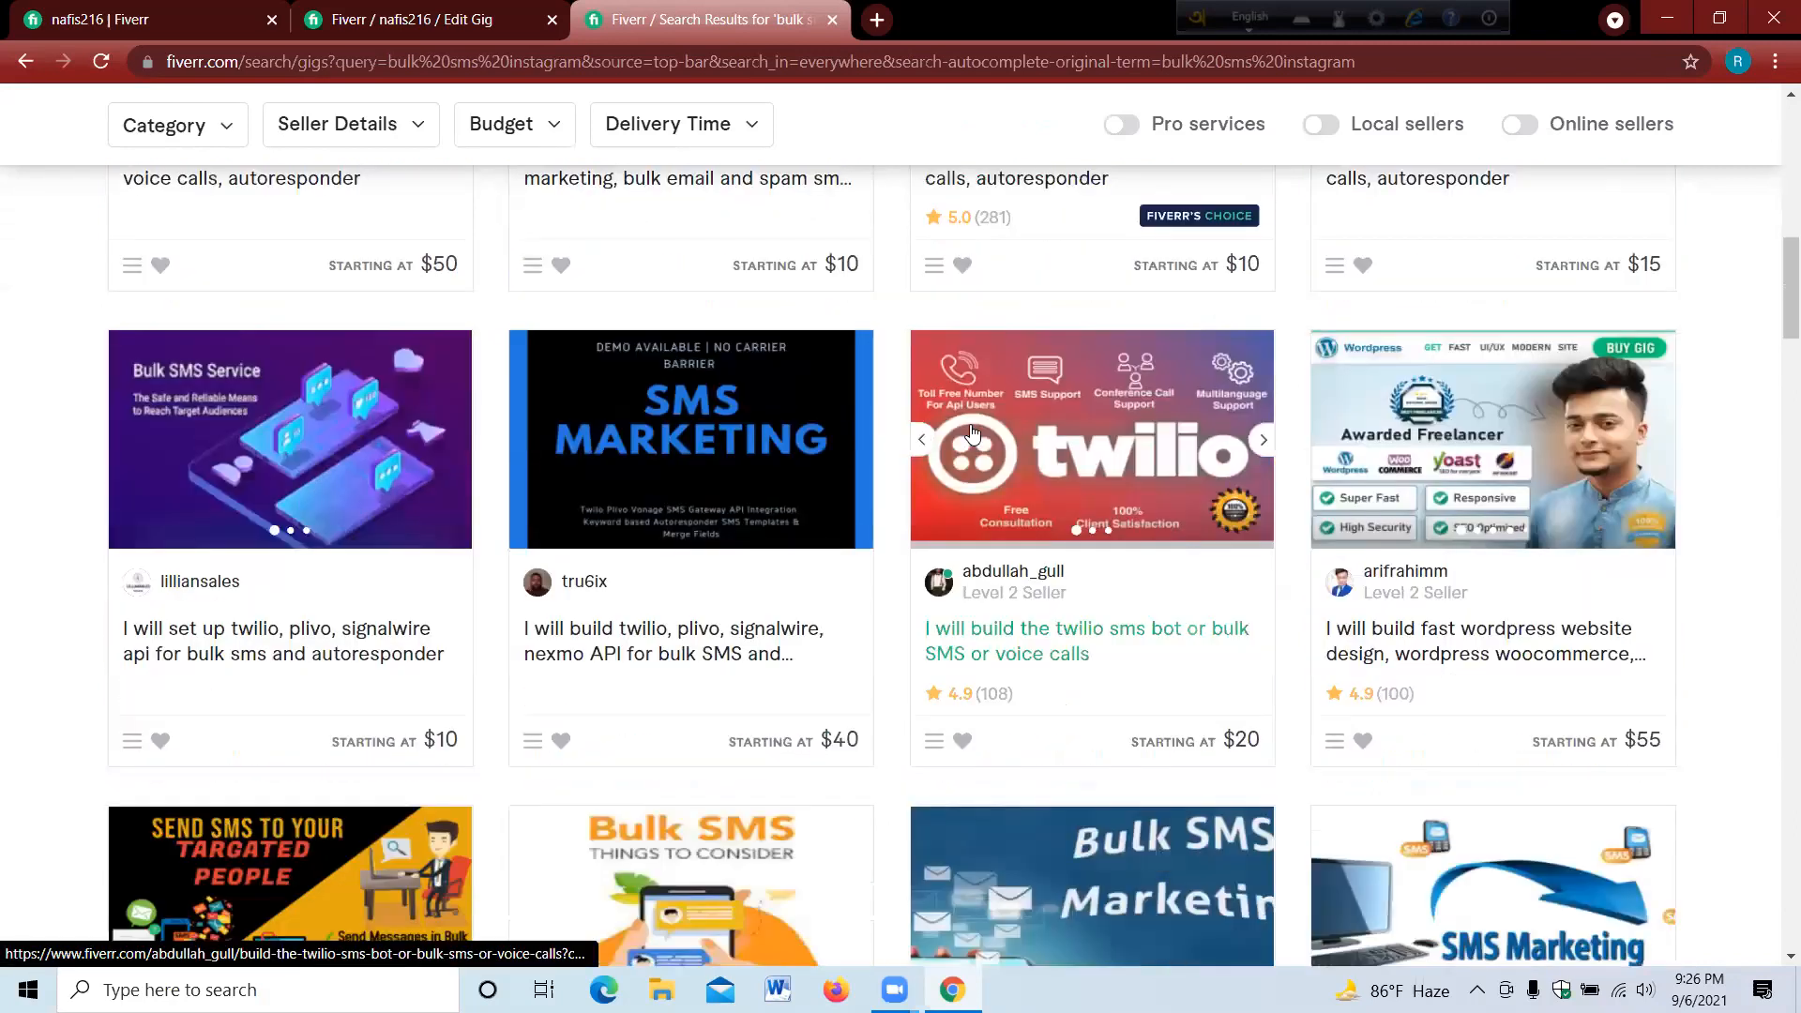
scroll(973, 431, down, 2)
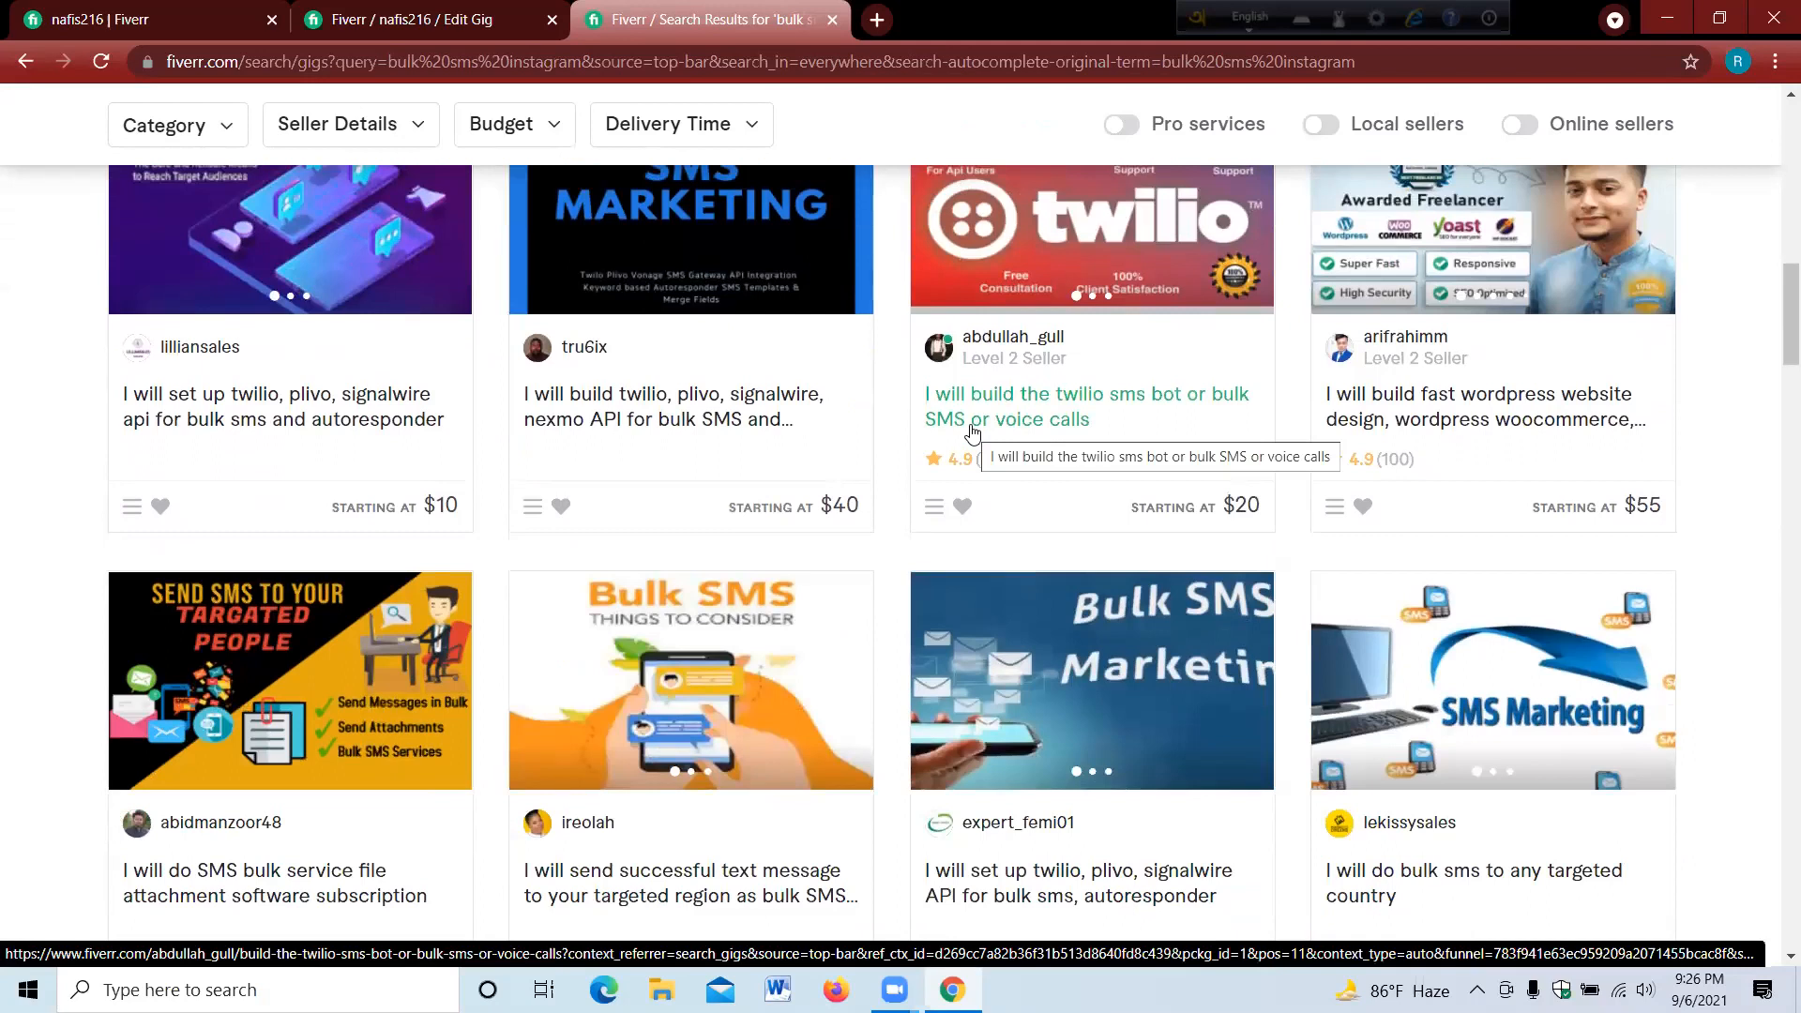
scroll(971, 431, up, 10)
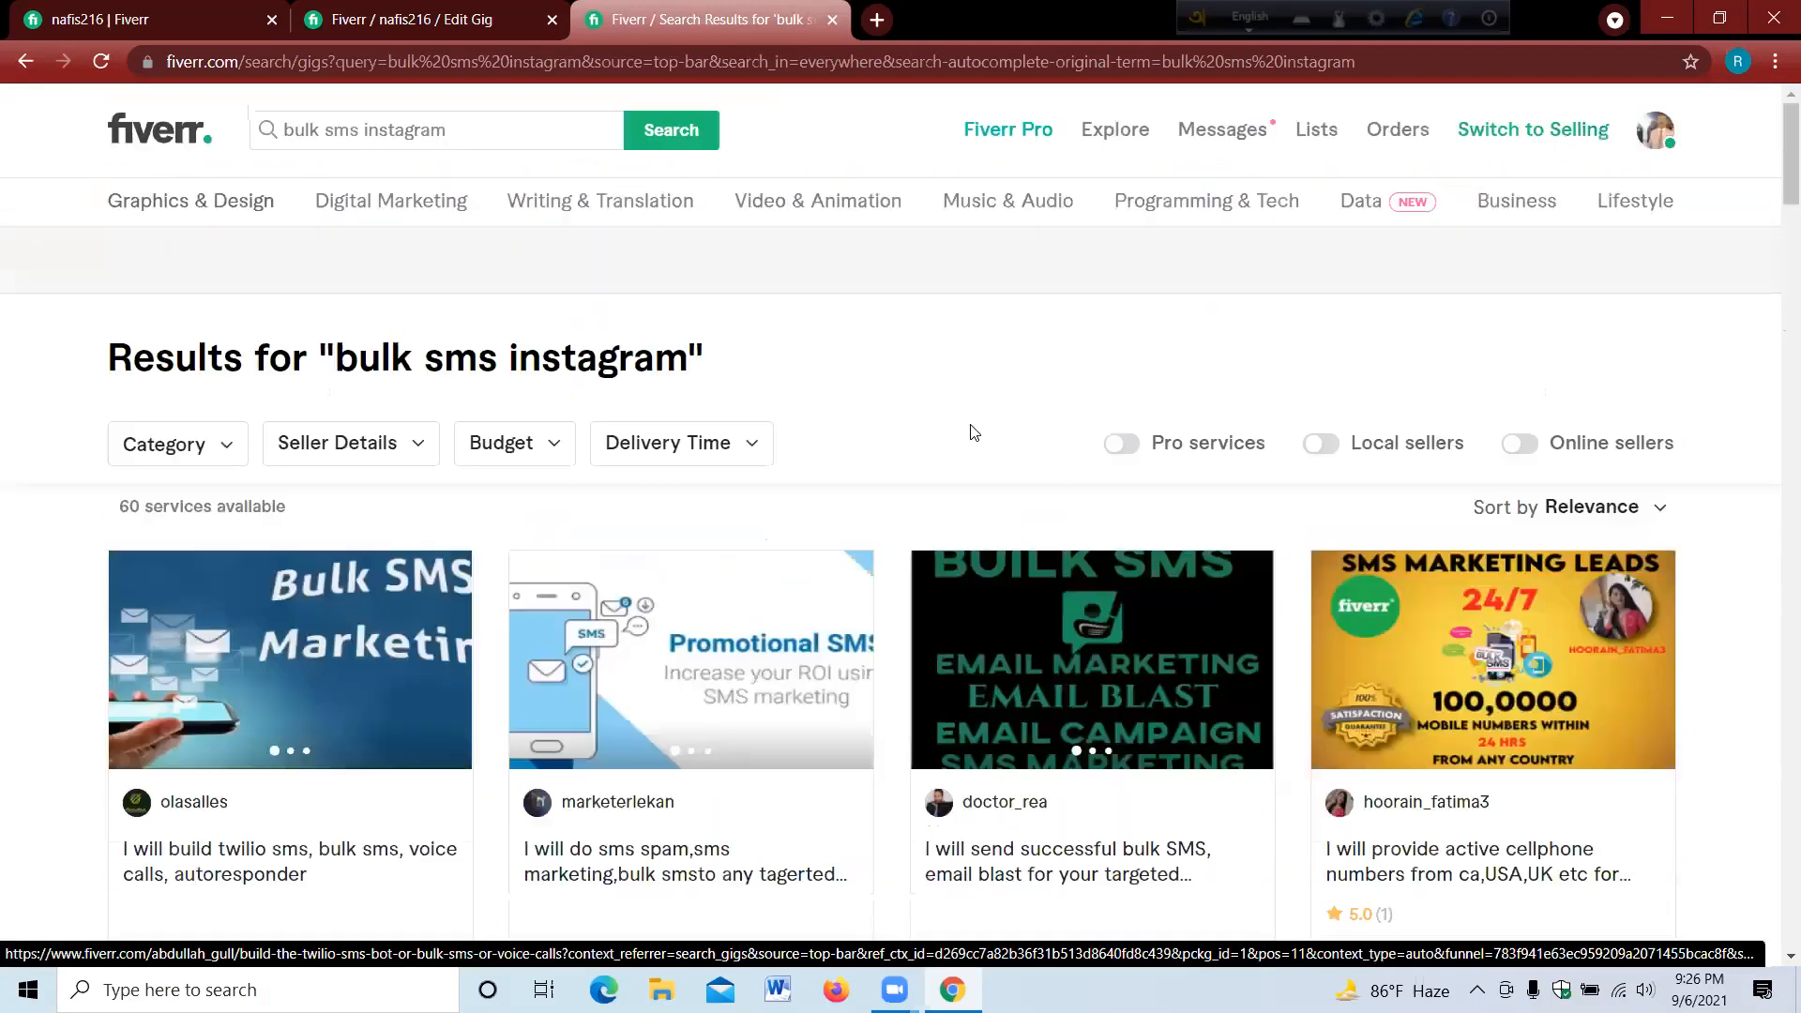
- Replace the search with the suggested query "send instagram dm"
click(477, 132)
click(606, 131)
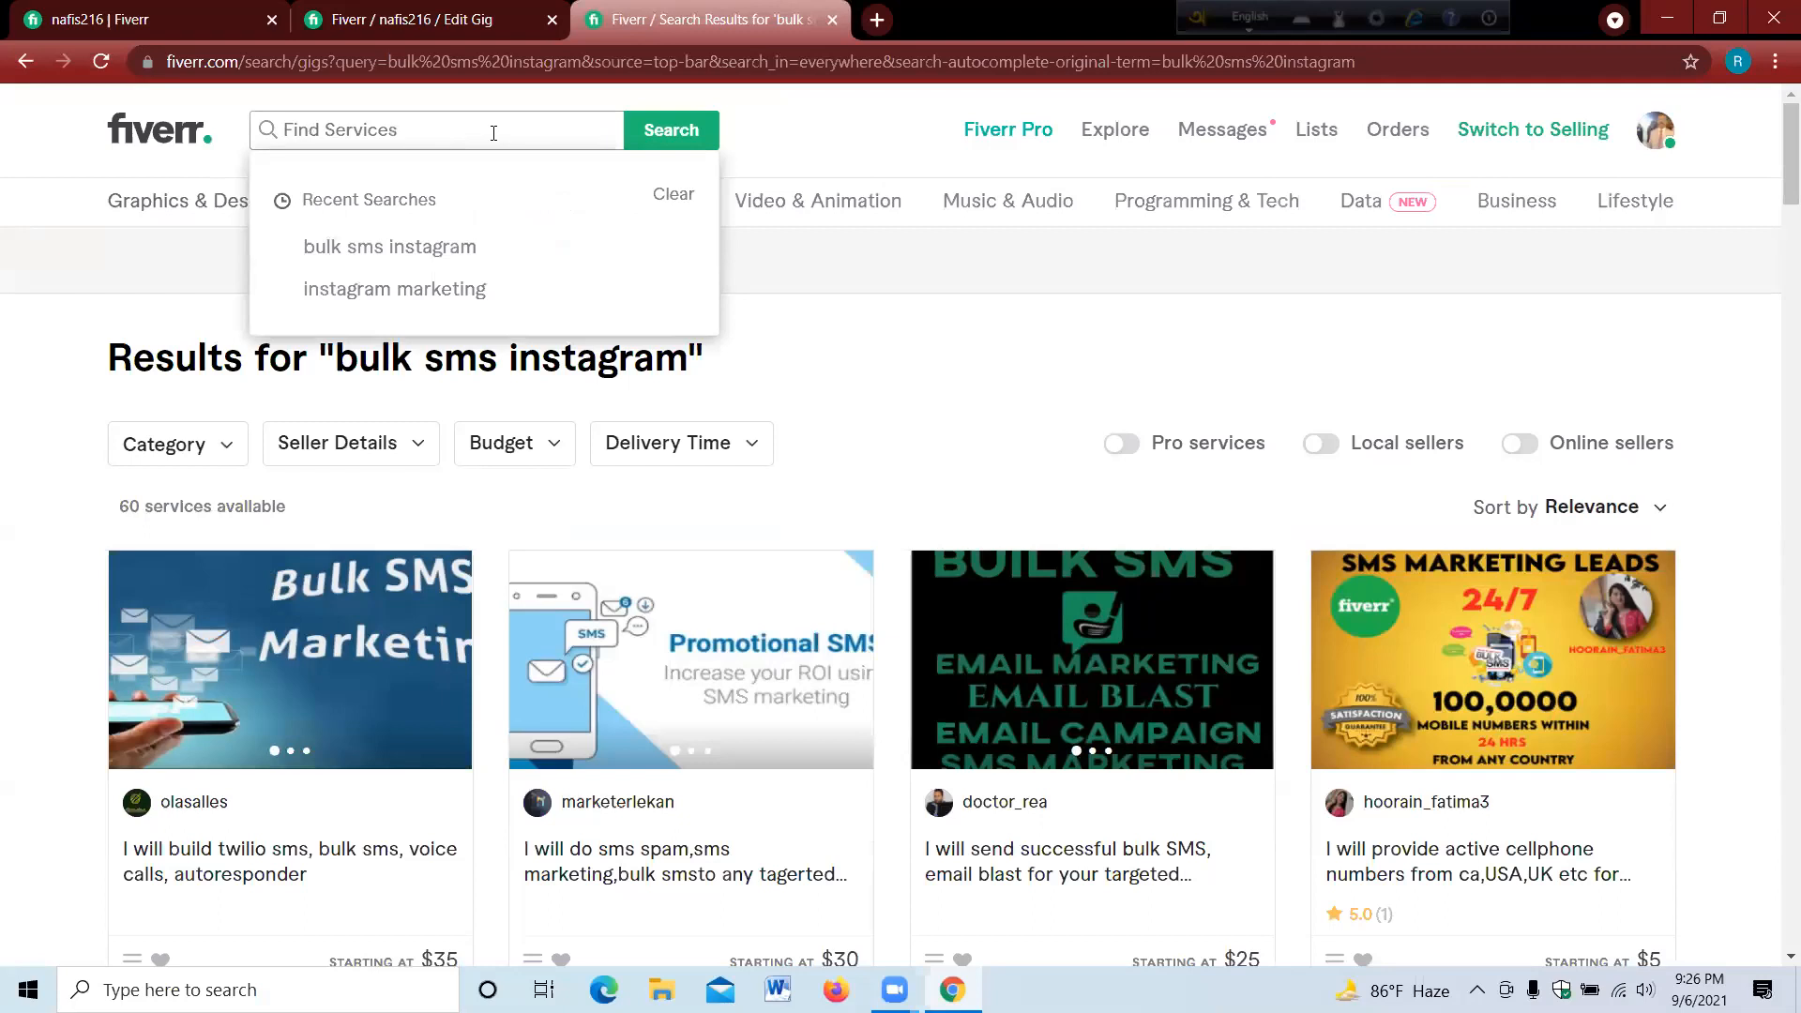
text(dm)
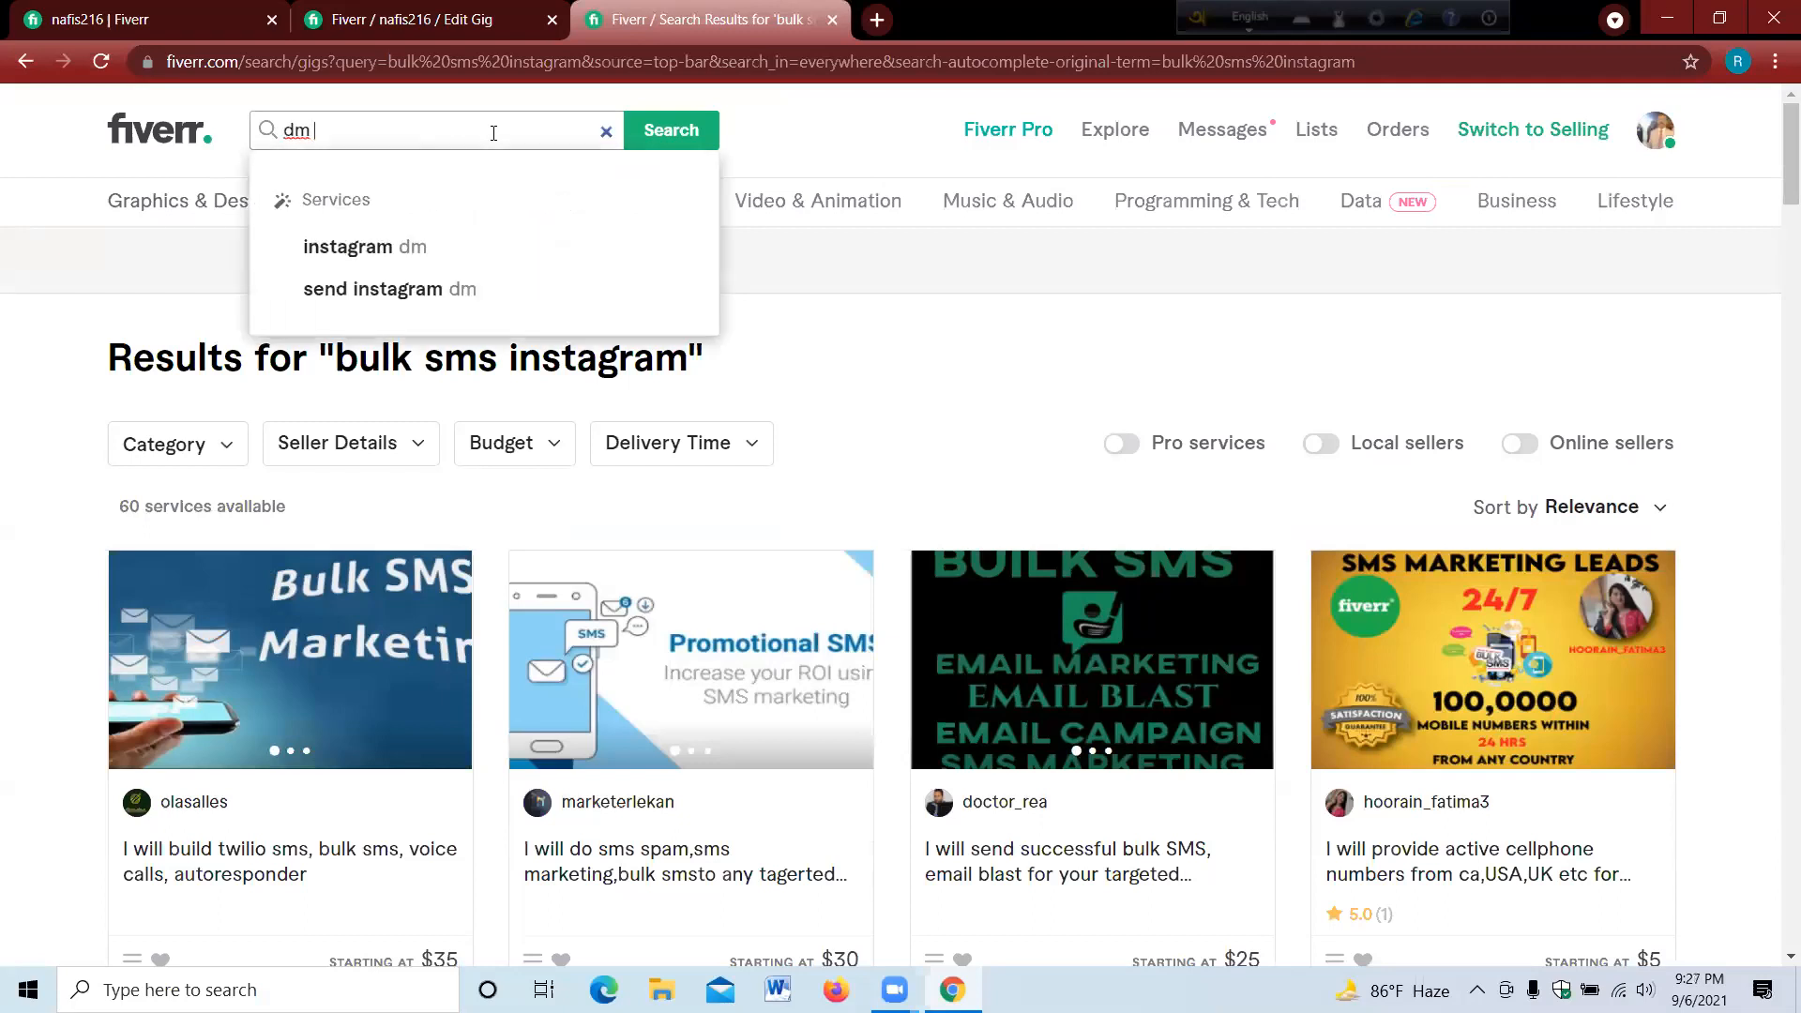
text( sms)
key(BackSpace)
key(BackSpace)
key(BackSpace)
key(BackSpace)
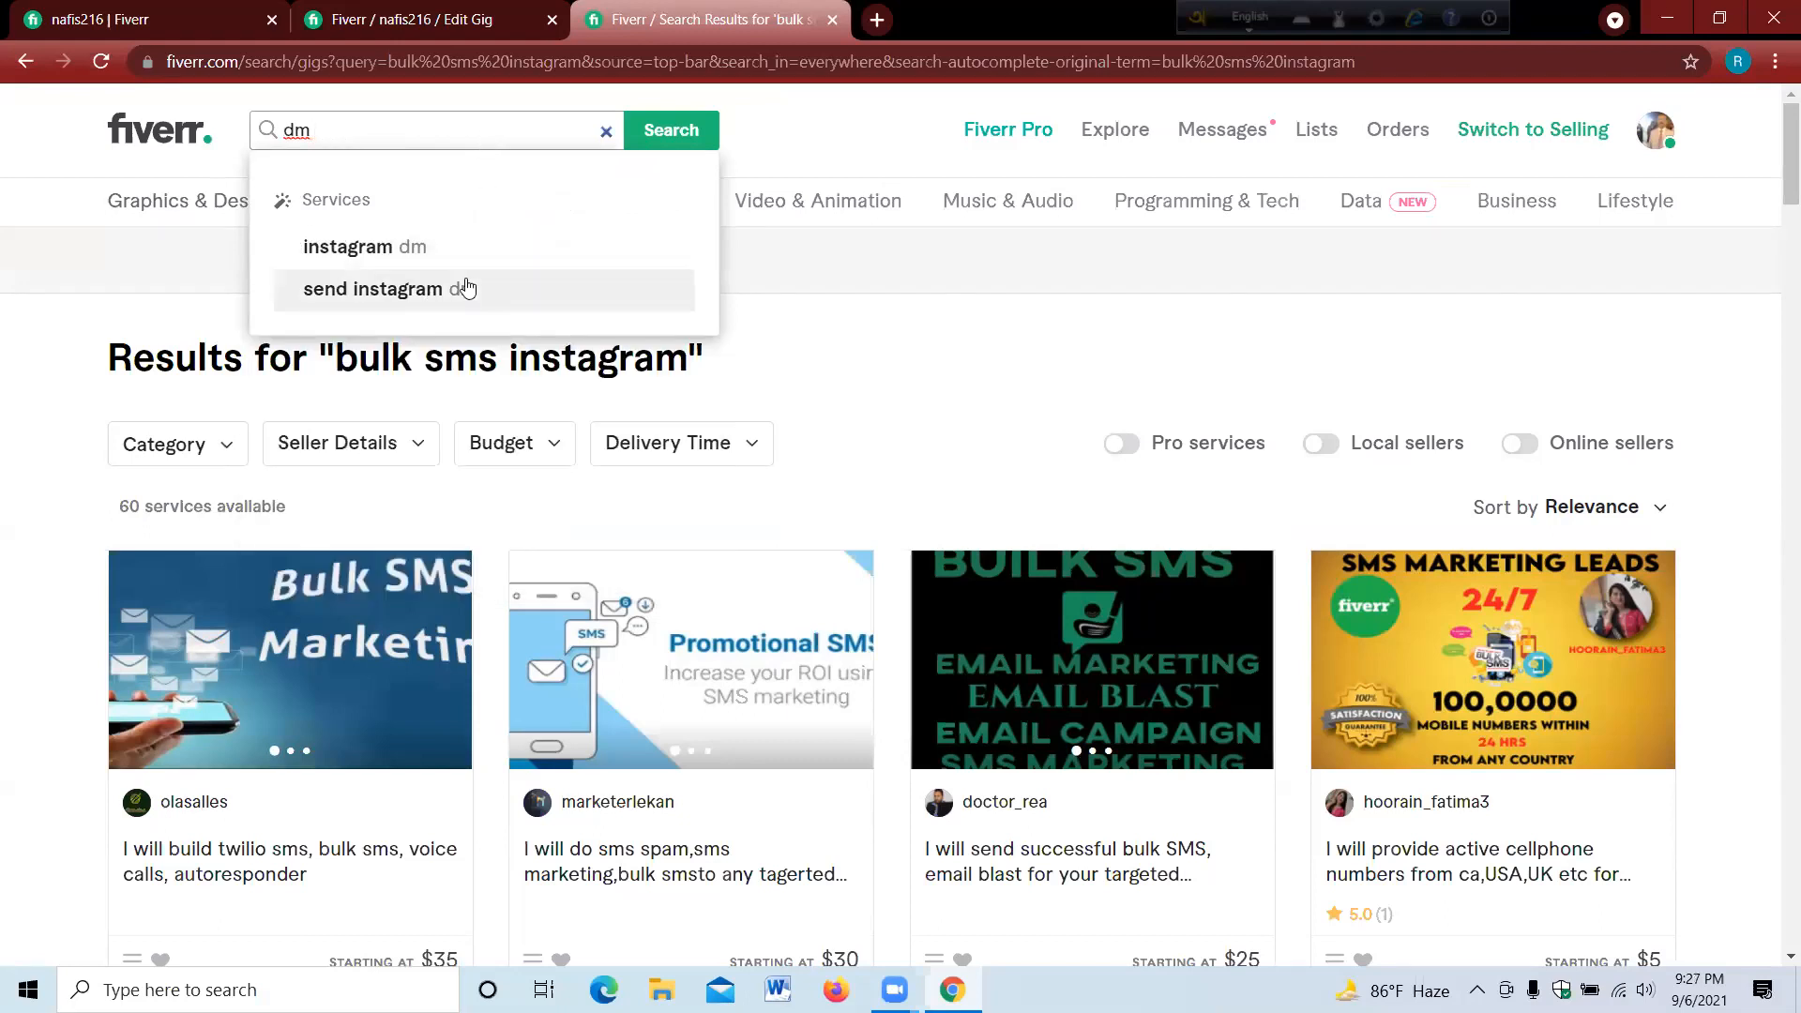
click(405, 295)
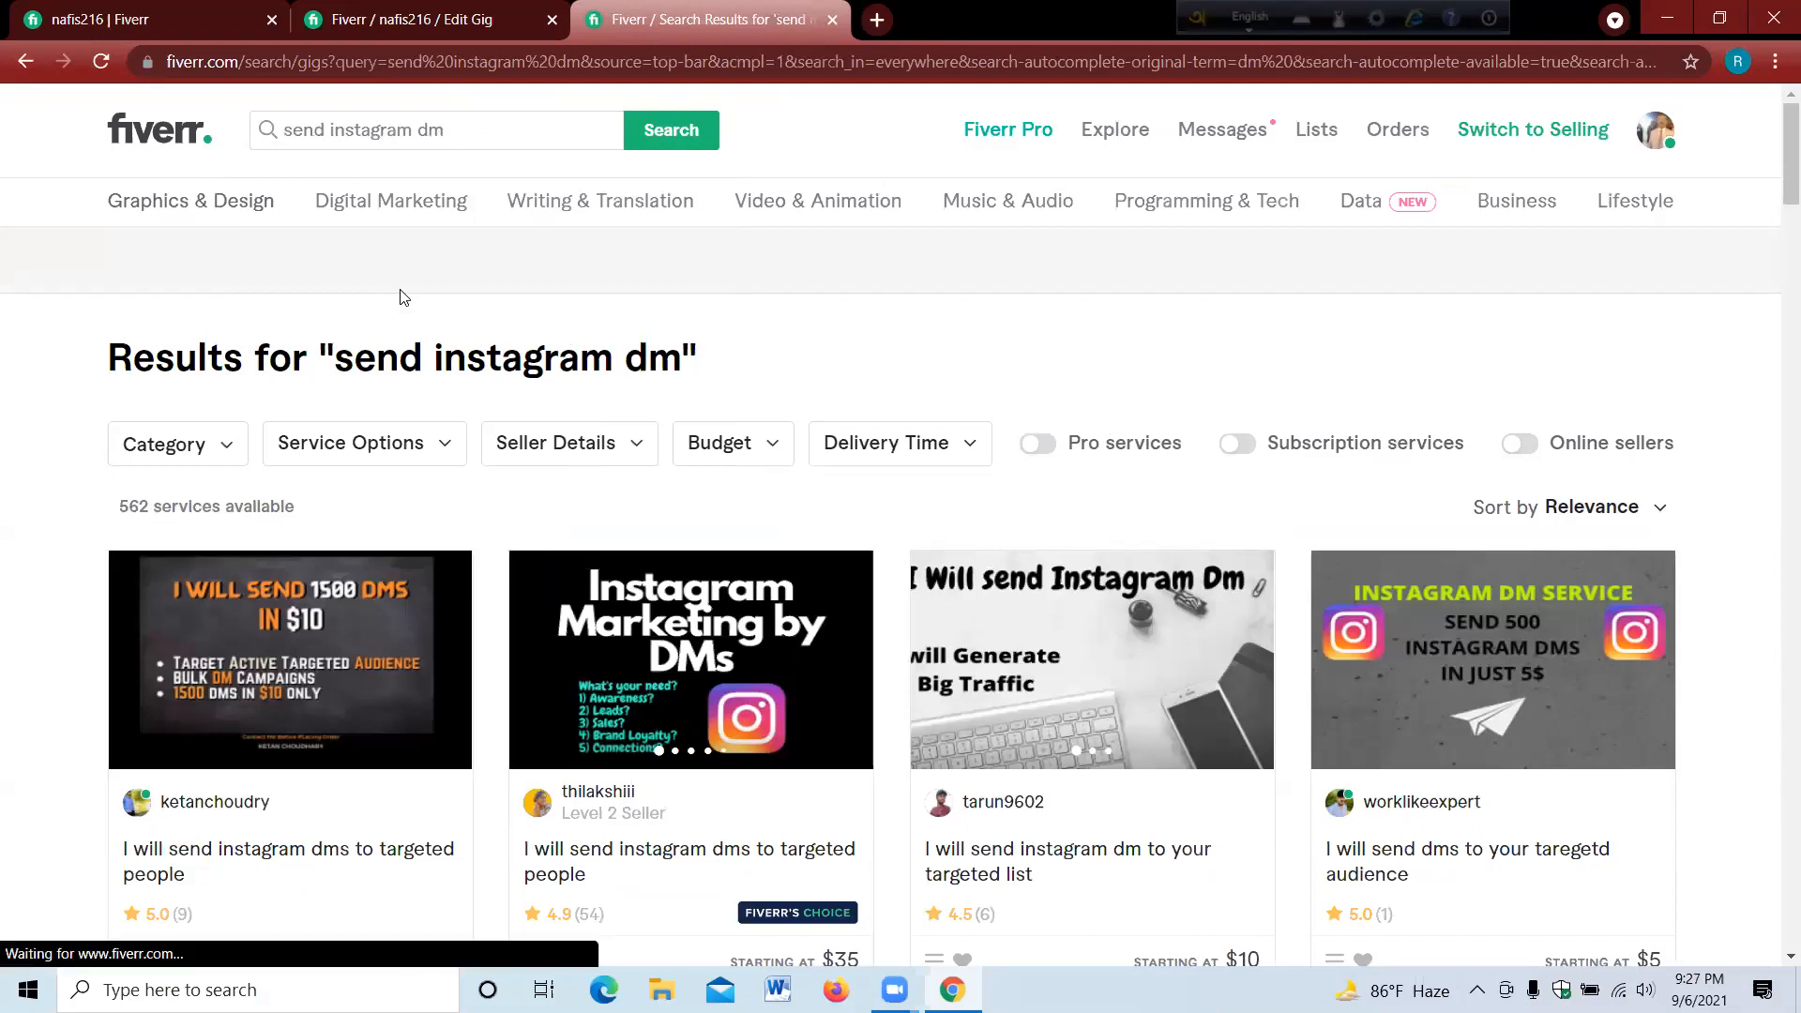
- Sort the search results by Newest Arrivals to compare the competition, and return the sorting to Relevance
scroll(767, 331, down, 1)
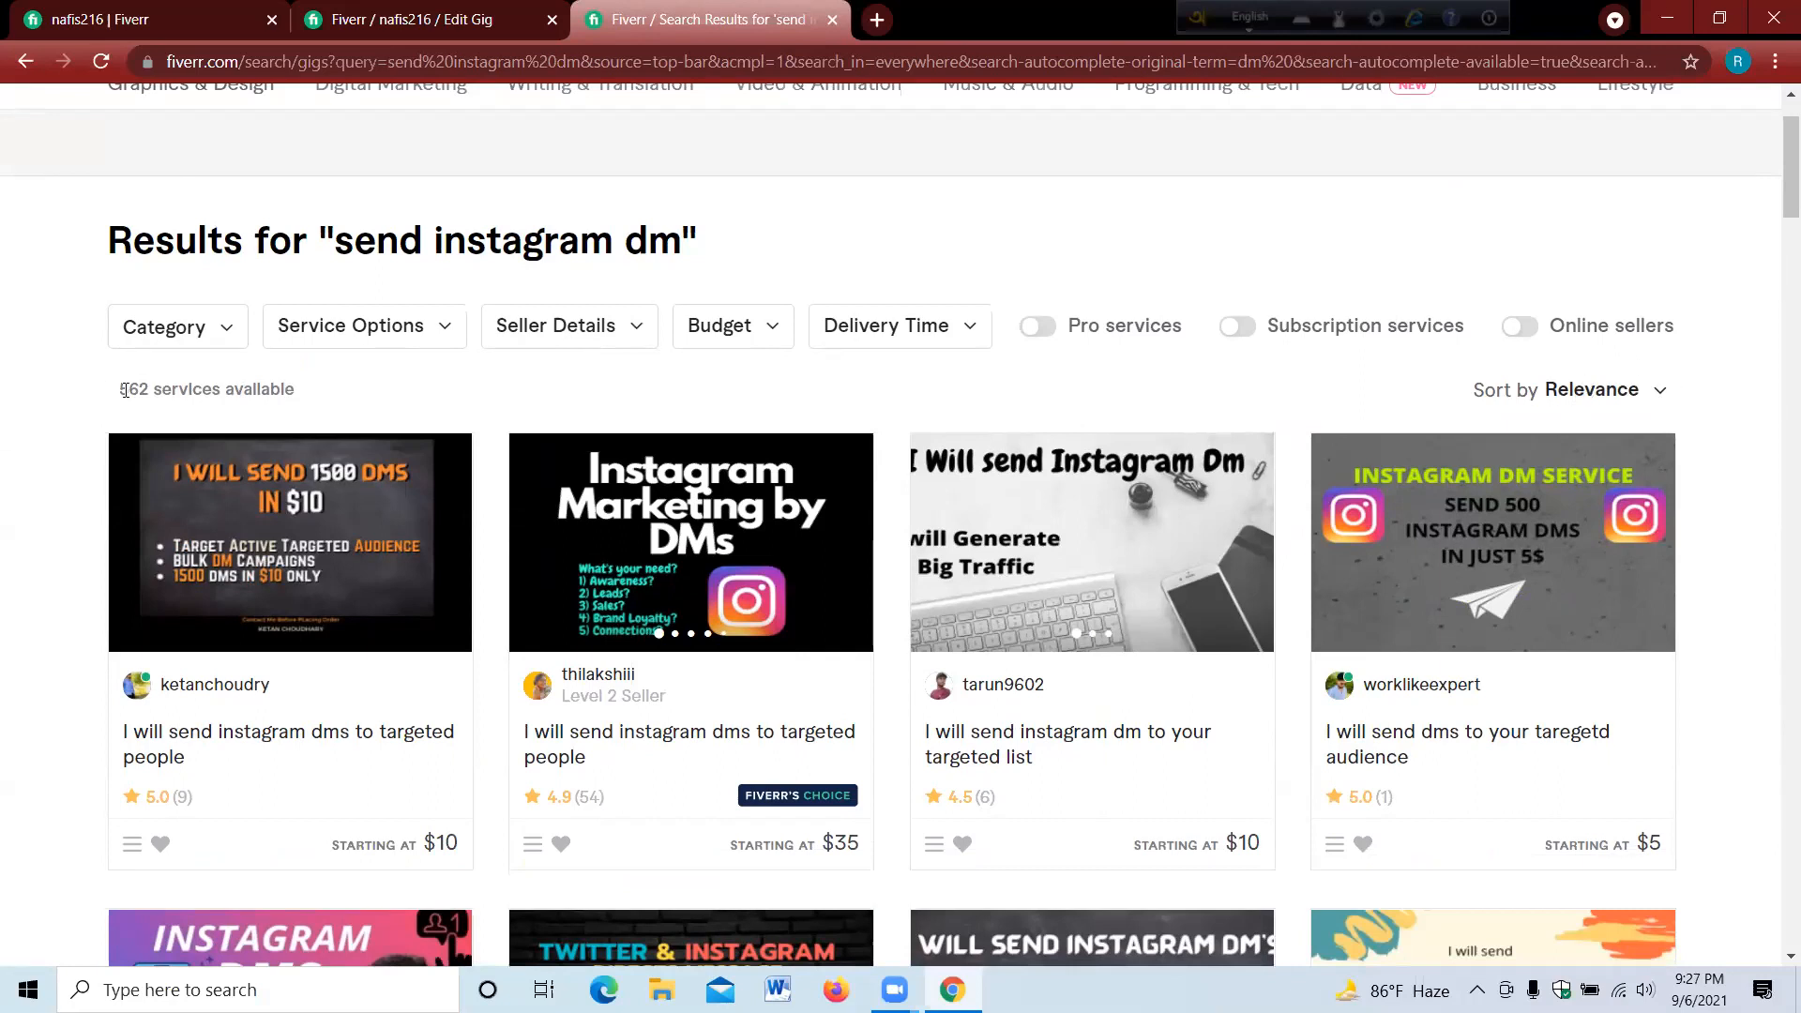
click(1587, 394)
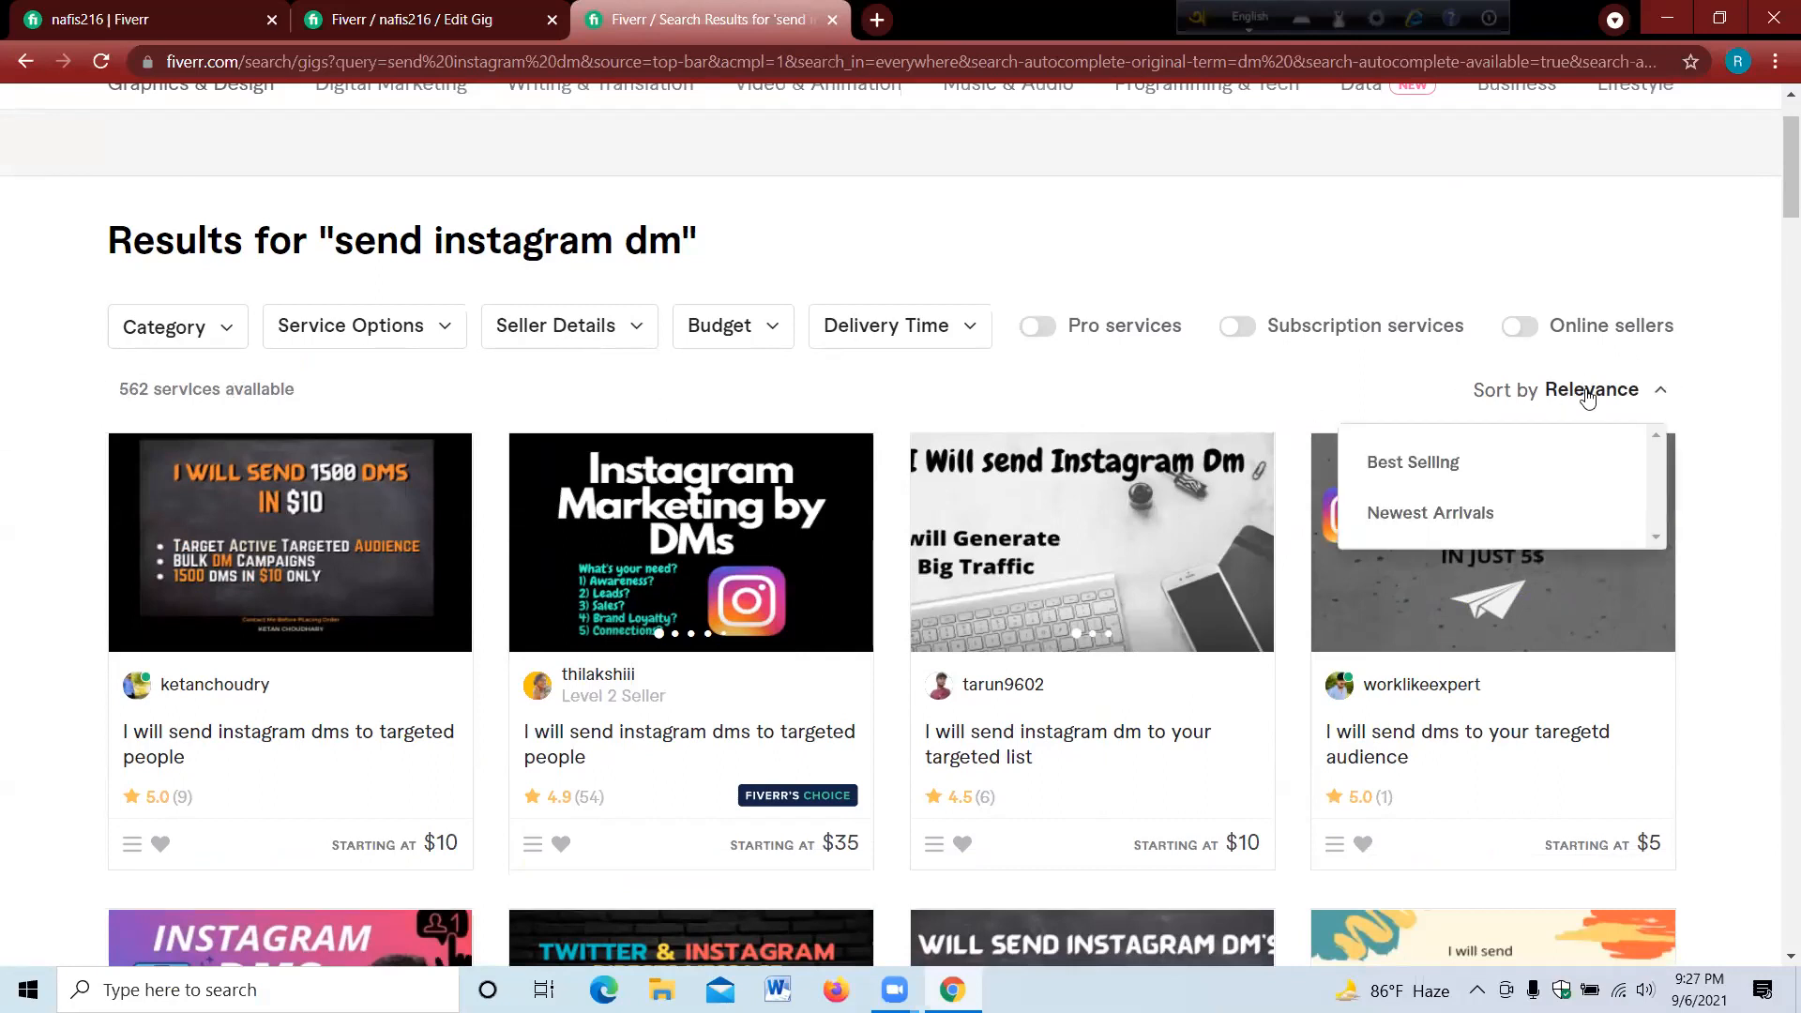
click(1452, 513)
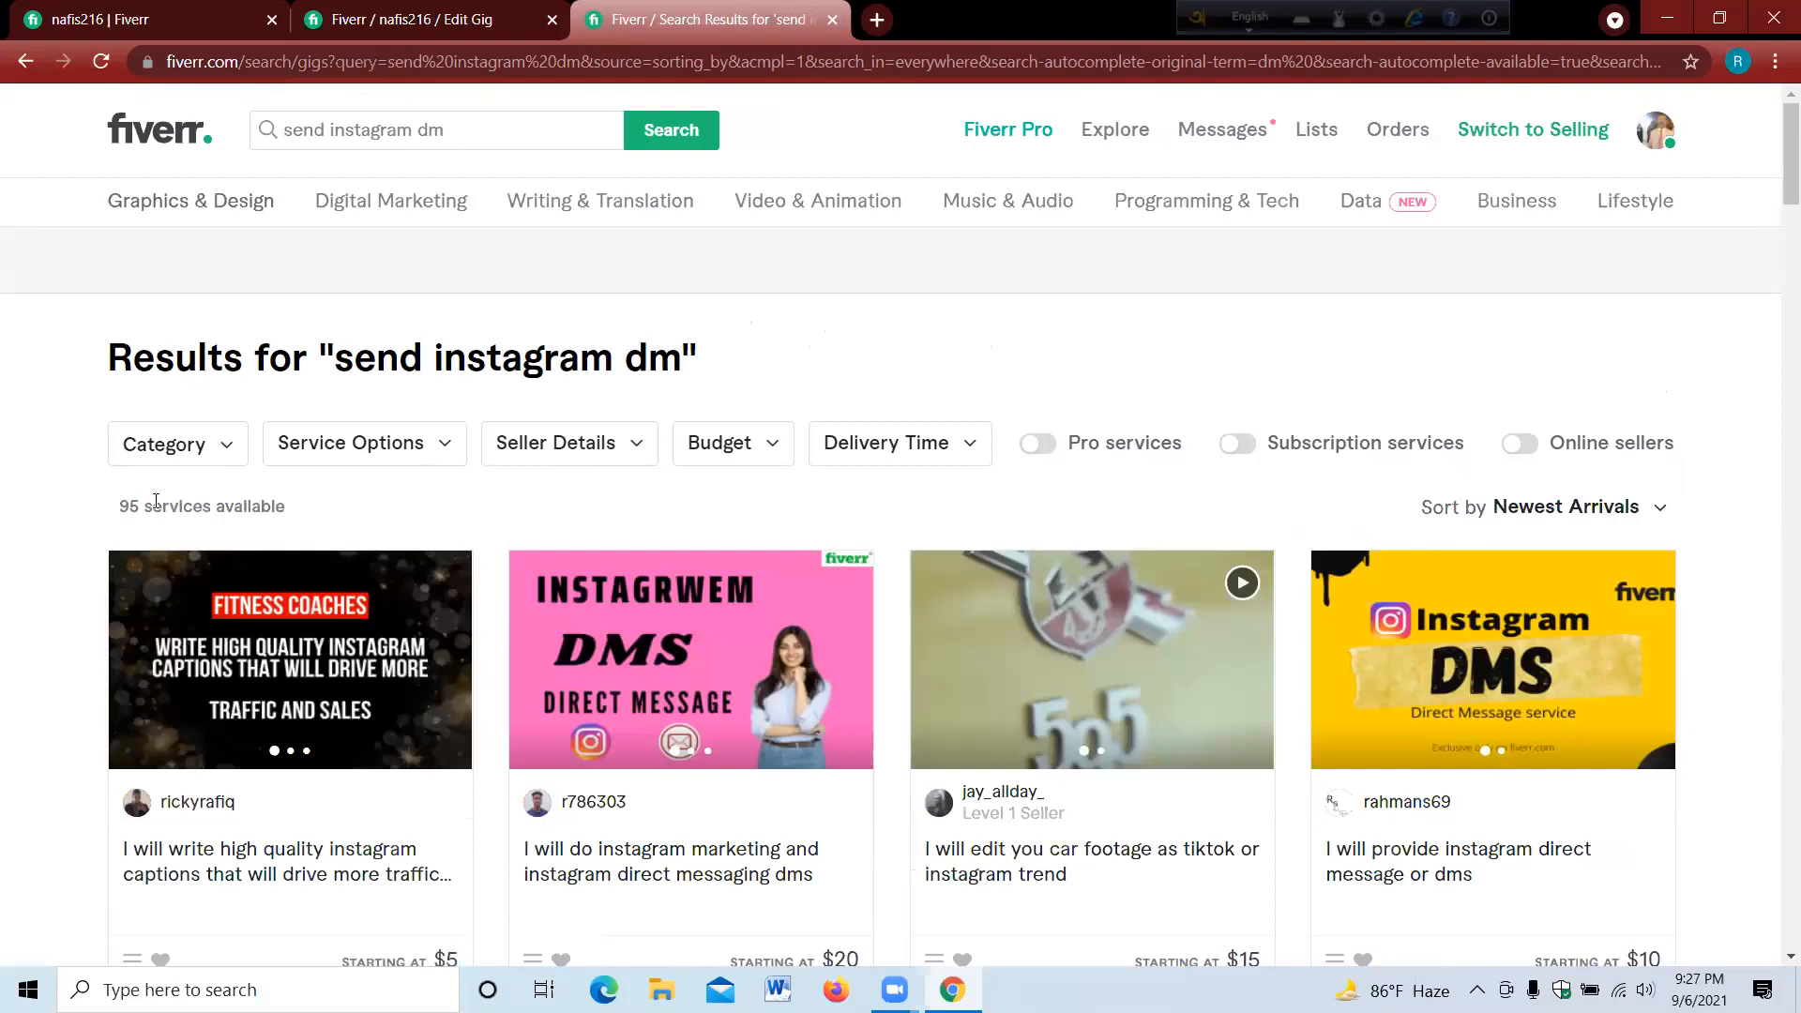
click(1541, 511)
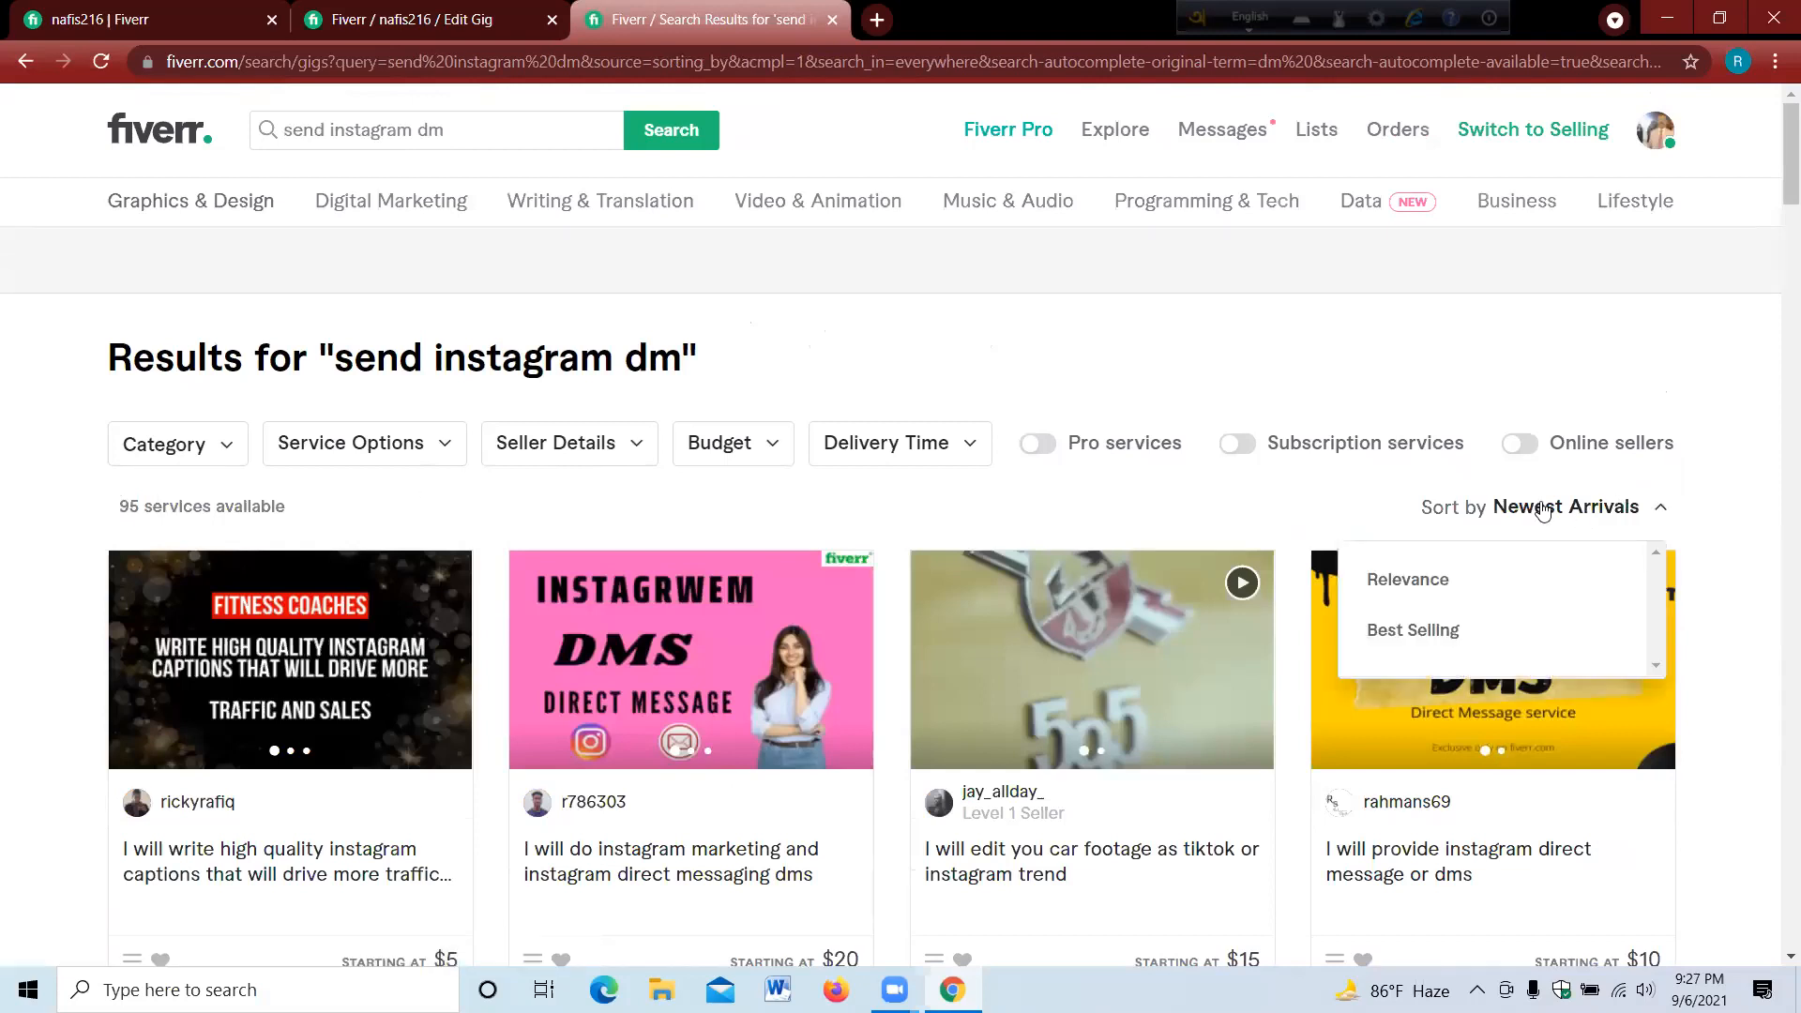
click(1421, 580)
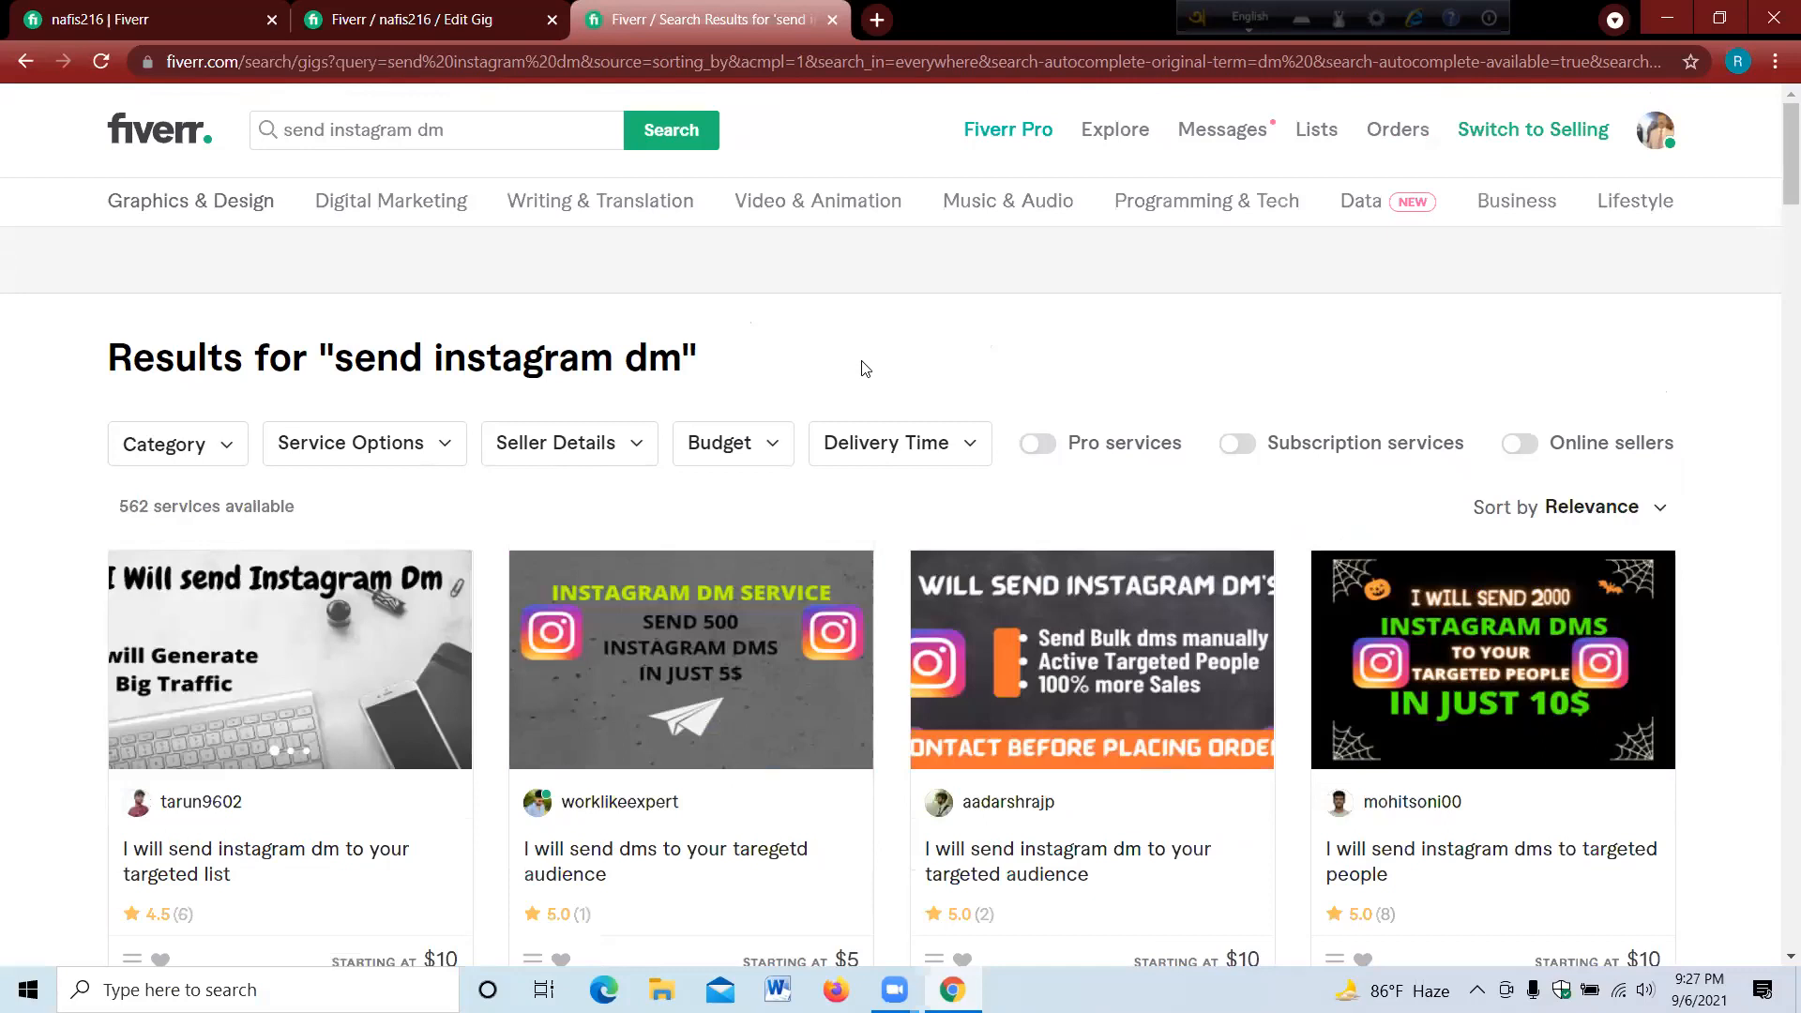
- Open the first two Instagram DM gigs in the results in separate browser tabs
scroll(990, 389, down, 1)
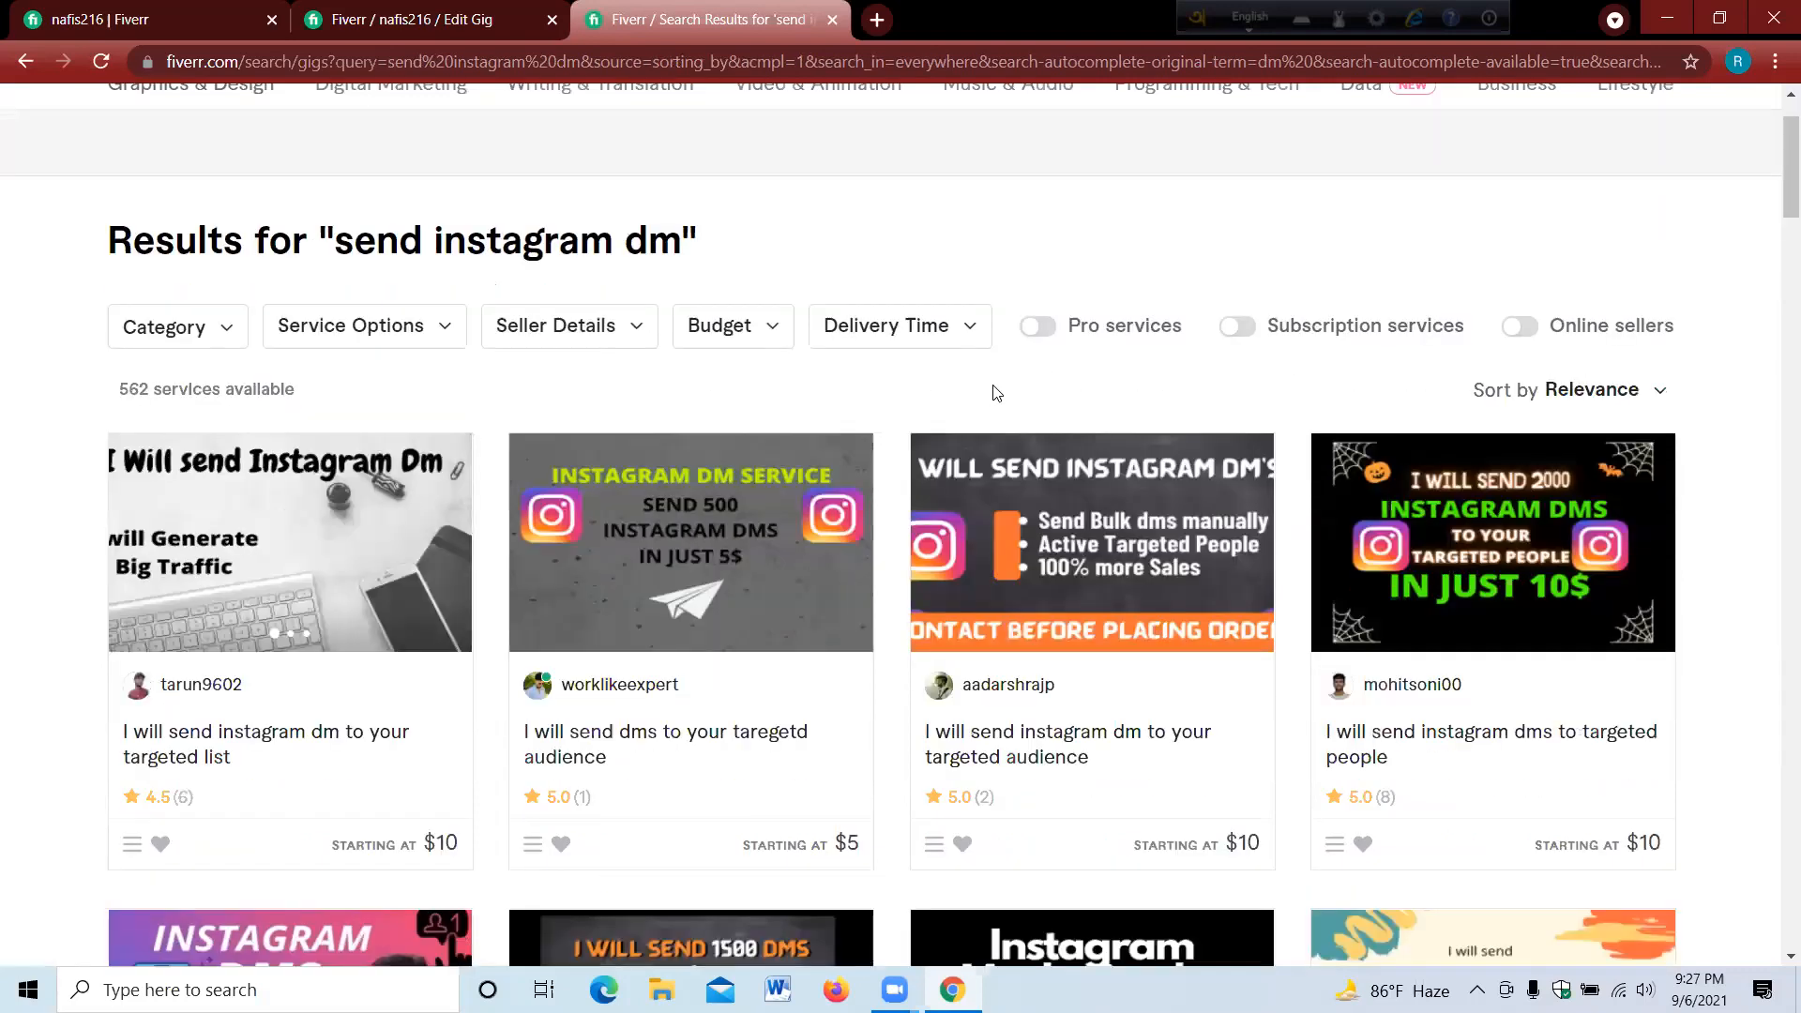
middle_click(354, 746)
middle_click(607, 739)
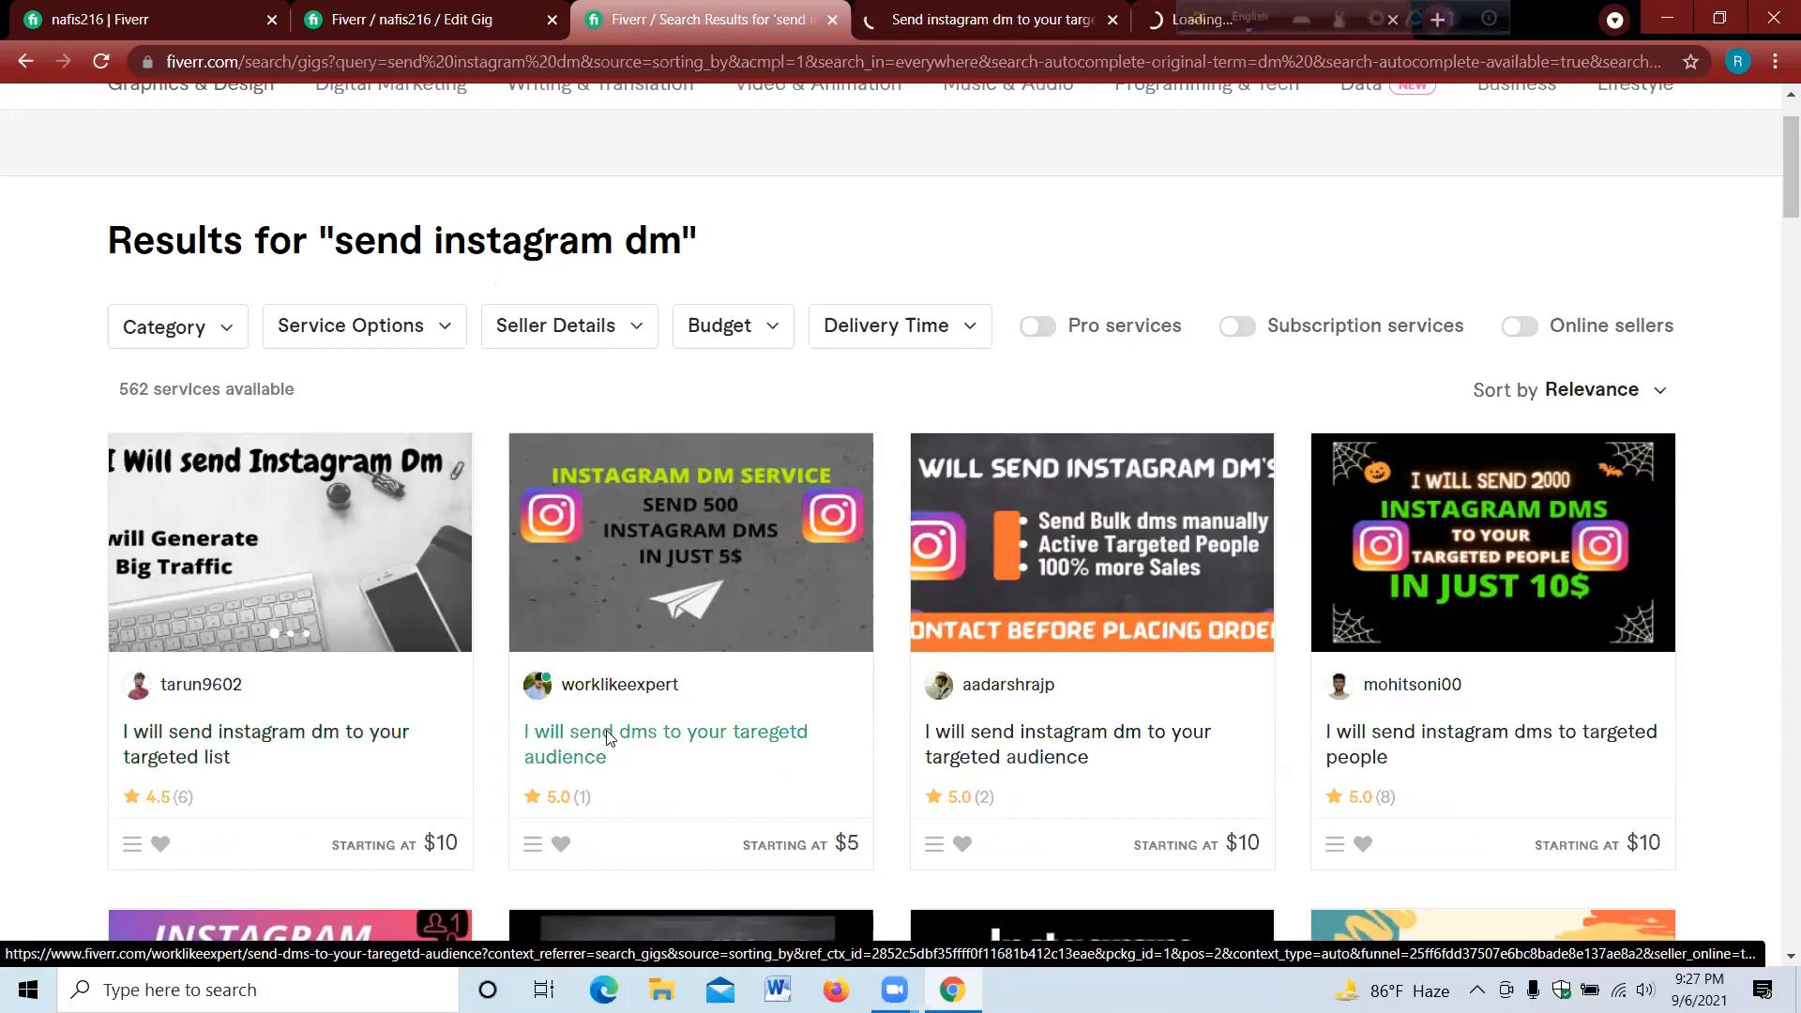
- Open the third and fourth Instagram DM gigs in separate browser tabs and compare the Basic package offers of the first three gigs
middle_click(1435, 744)
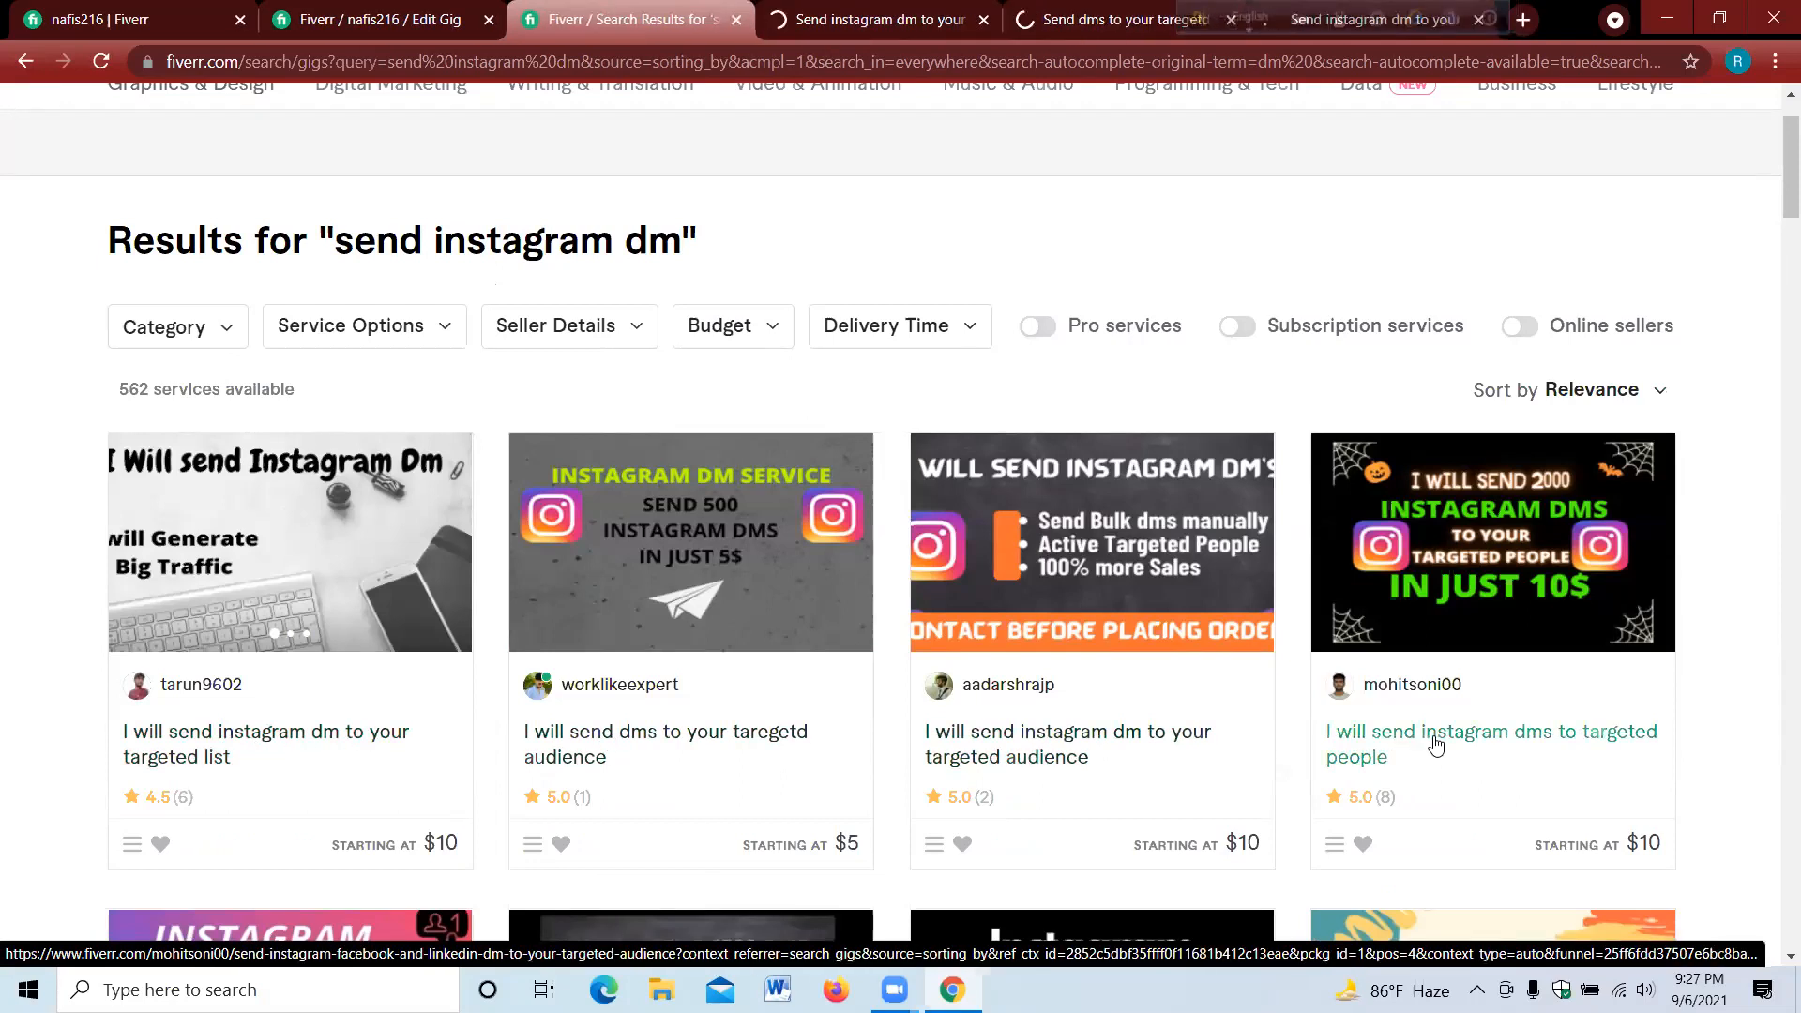
middle_click(1435, 744)
click(838, 9)
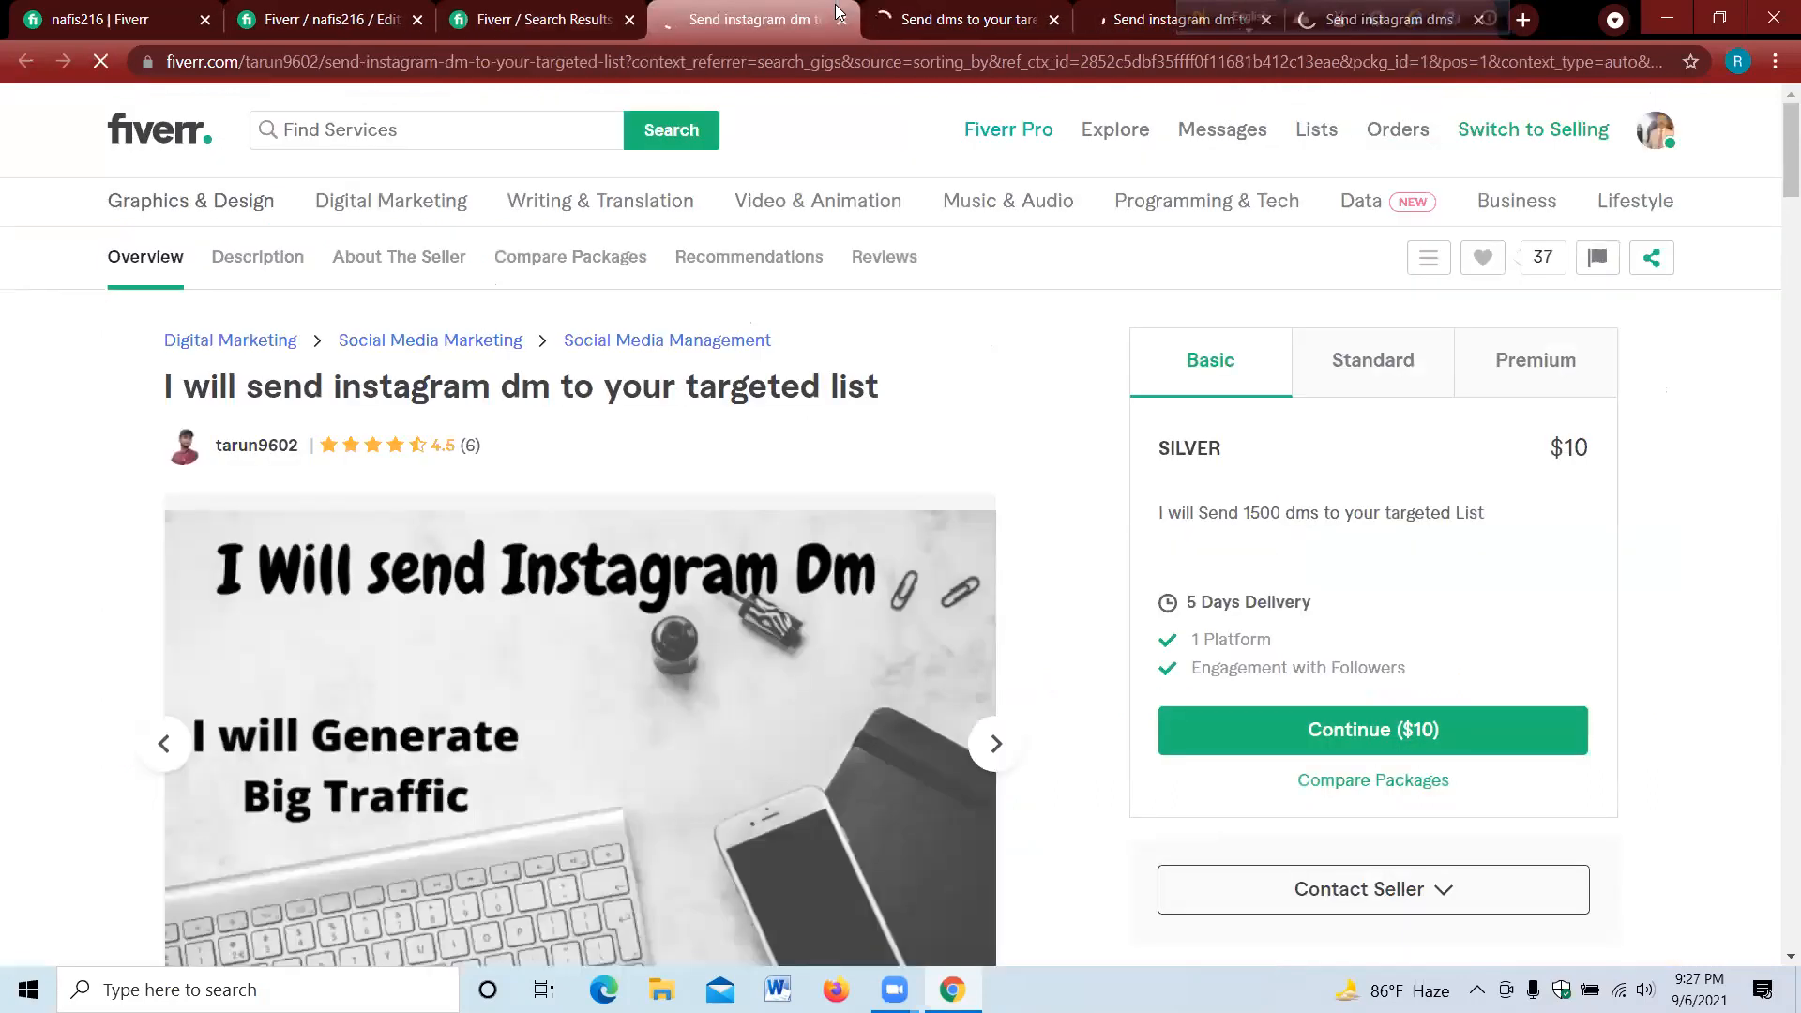
scroll(1187, 535, down, 2)
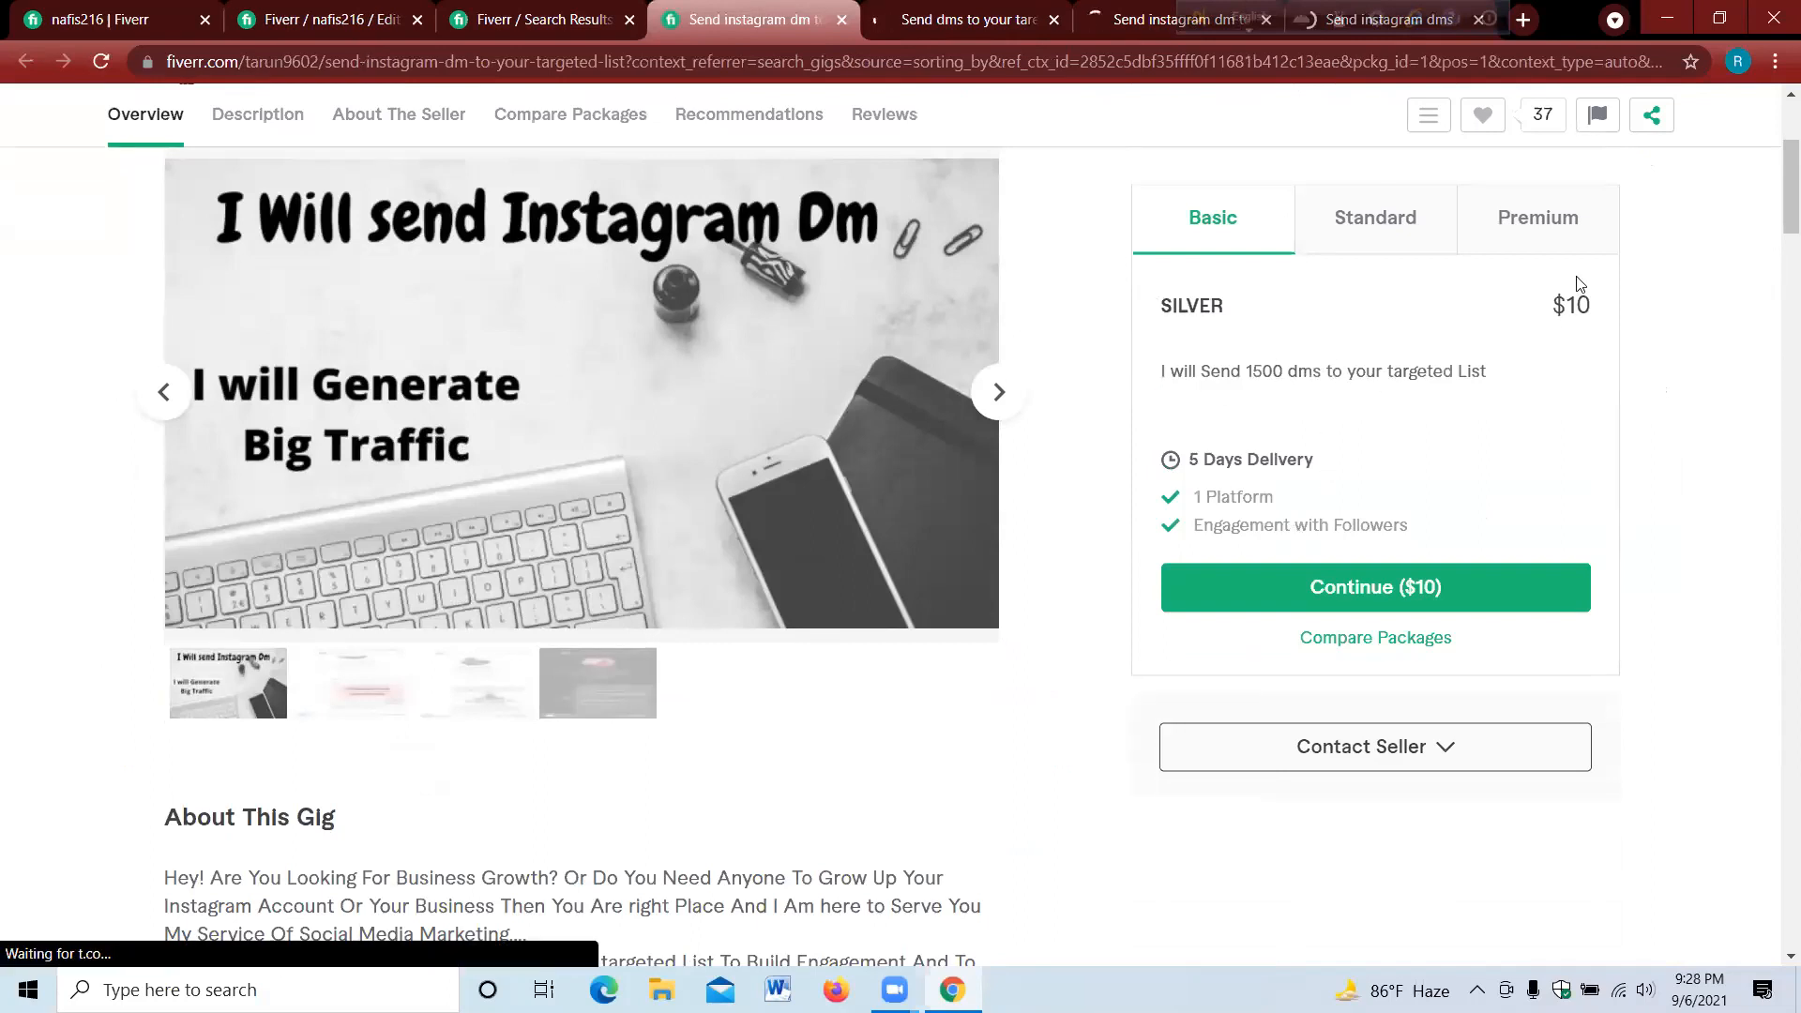
click(973, 17)
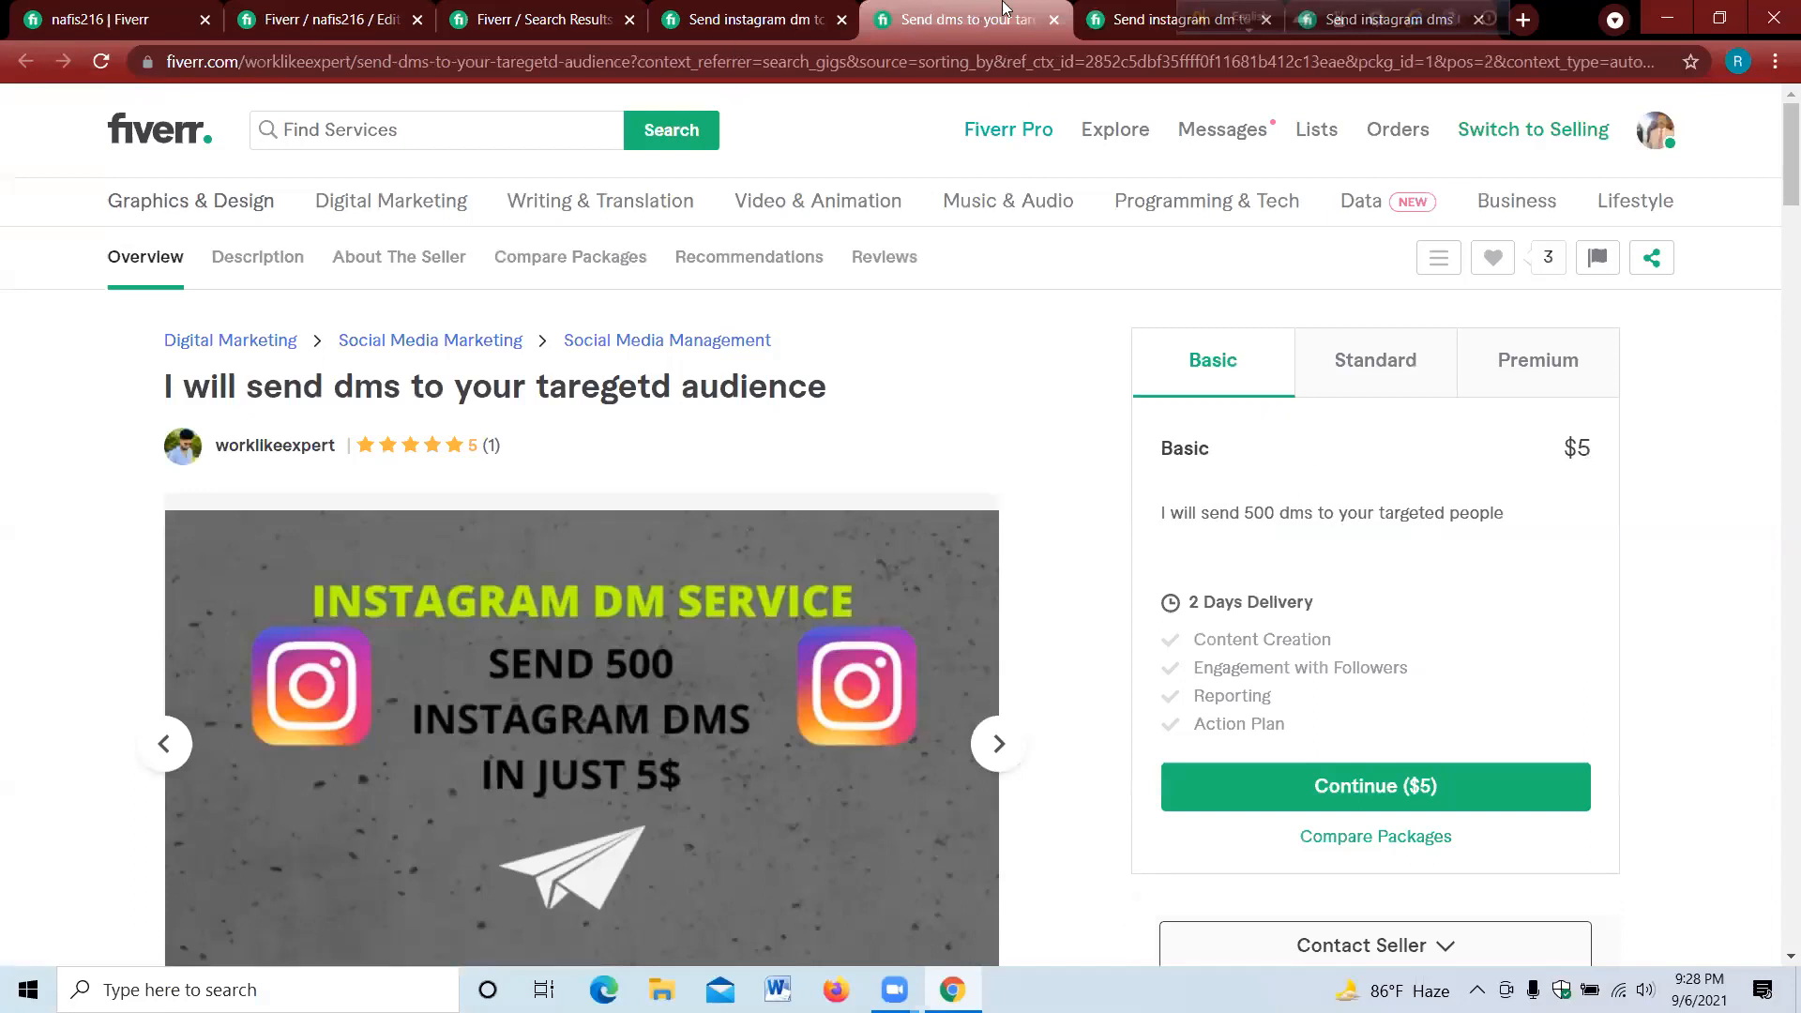
click(1135, 14)
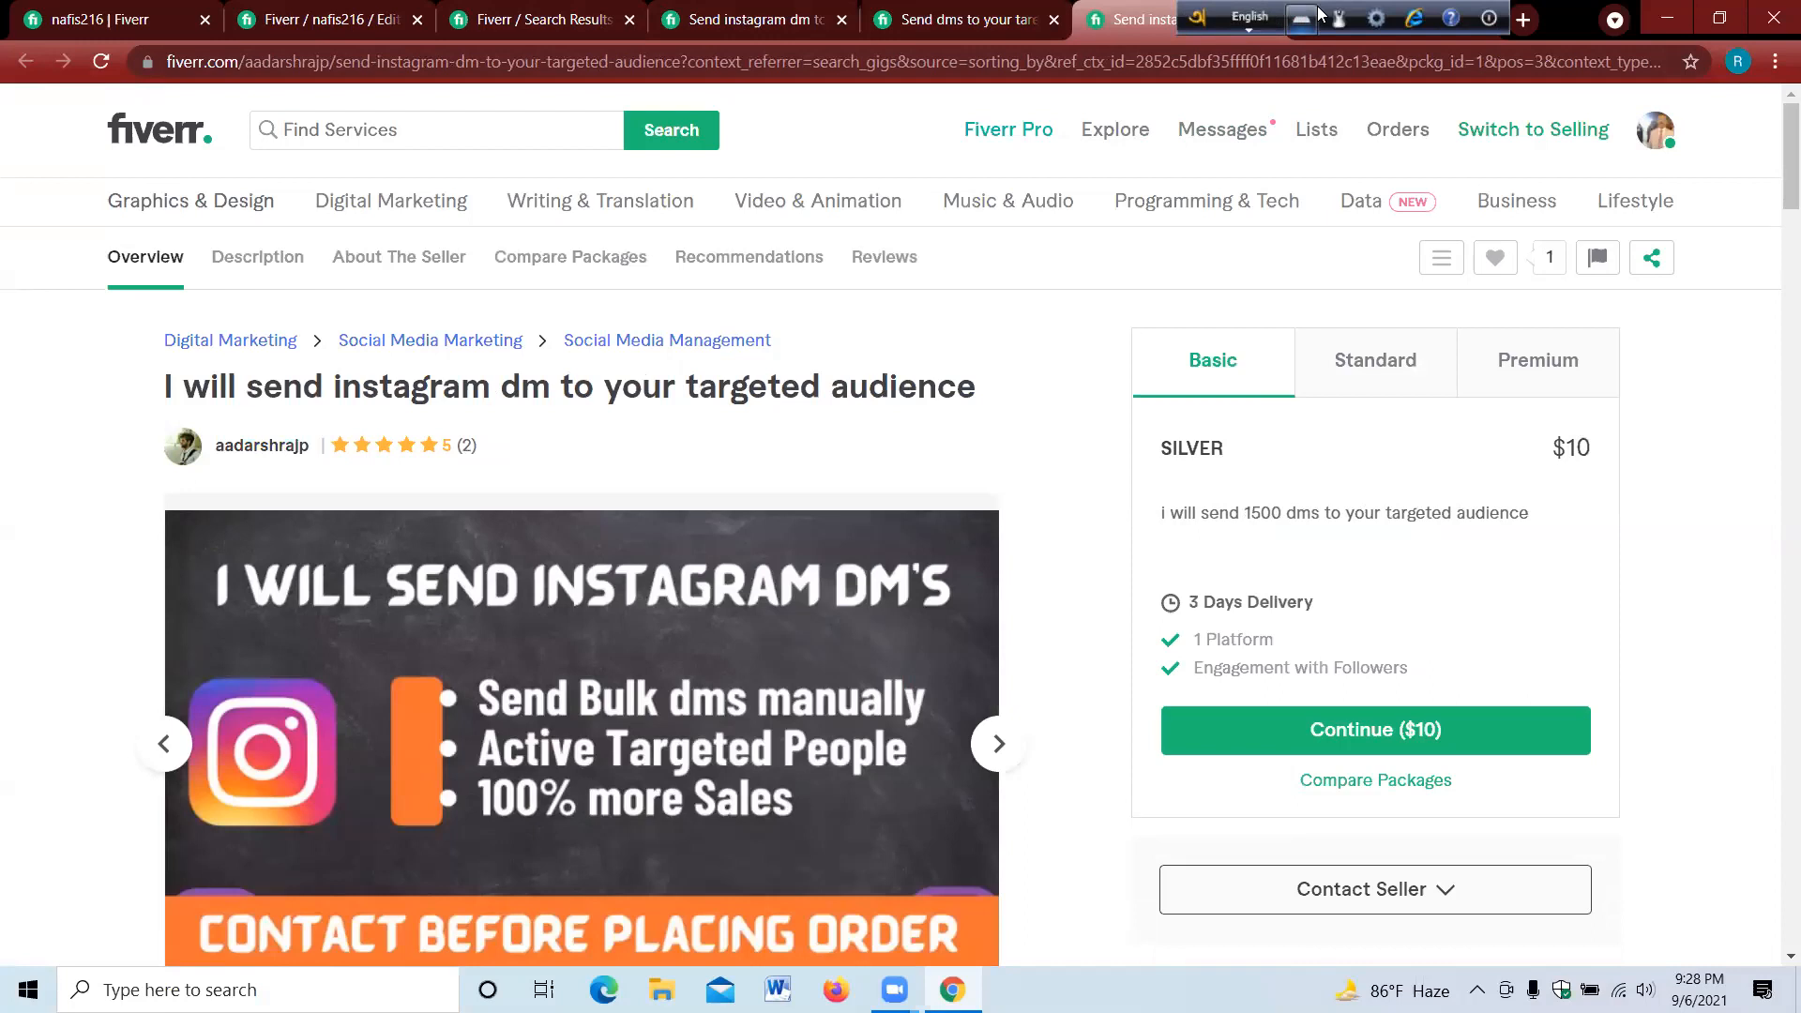
- Exit the floating language toolbar covering the browser tabs, and view the Basic package of the fourth Instagram DM gig
click(1481, 23)
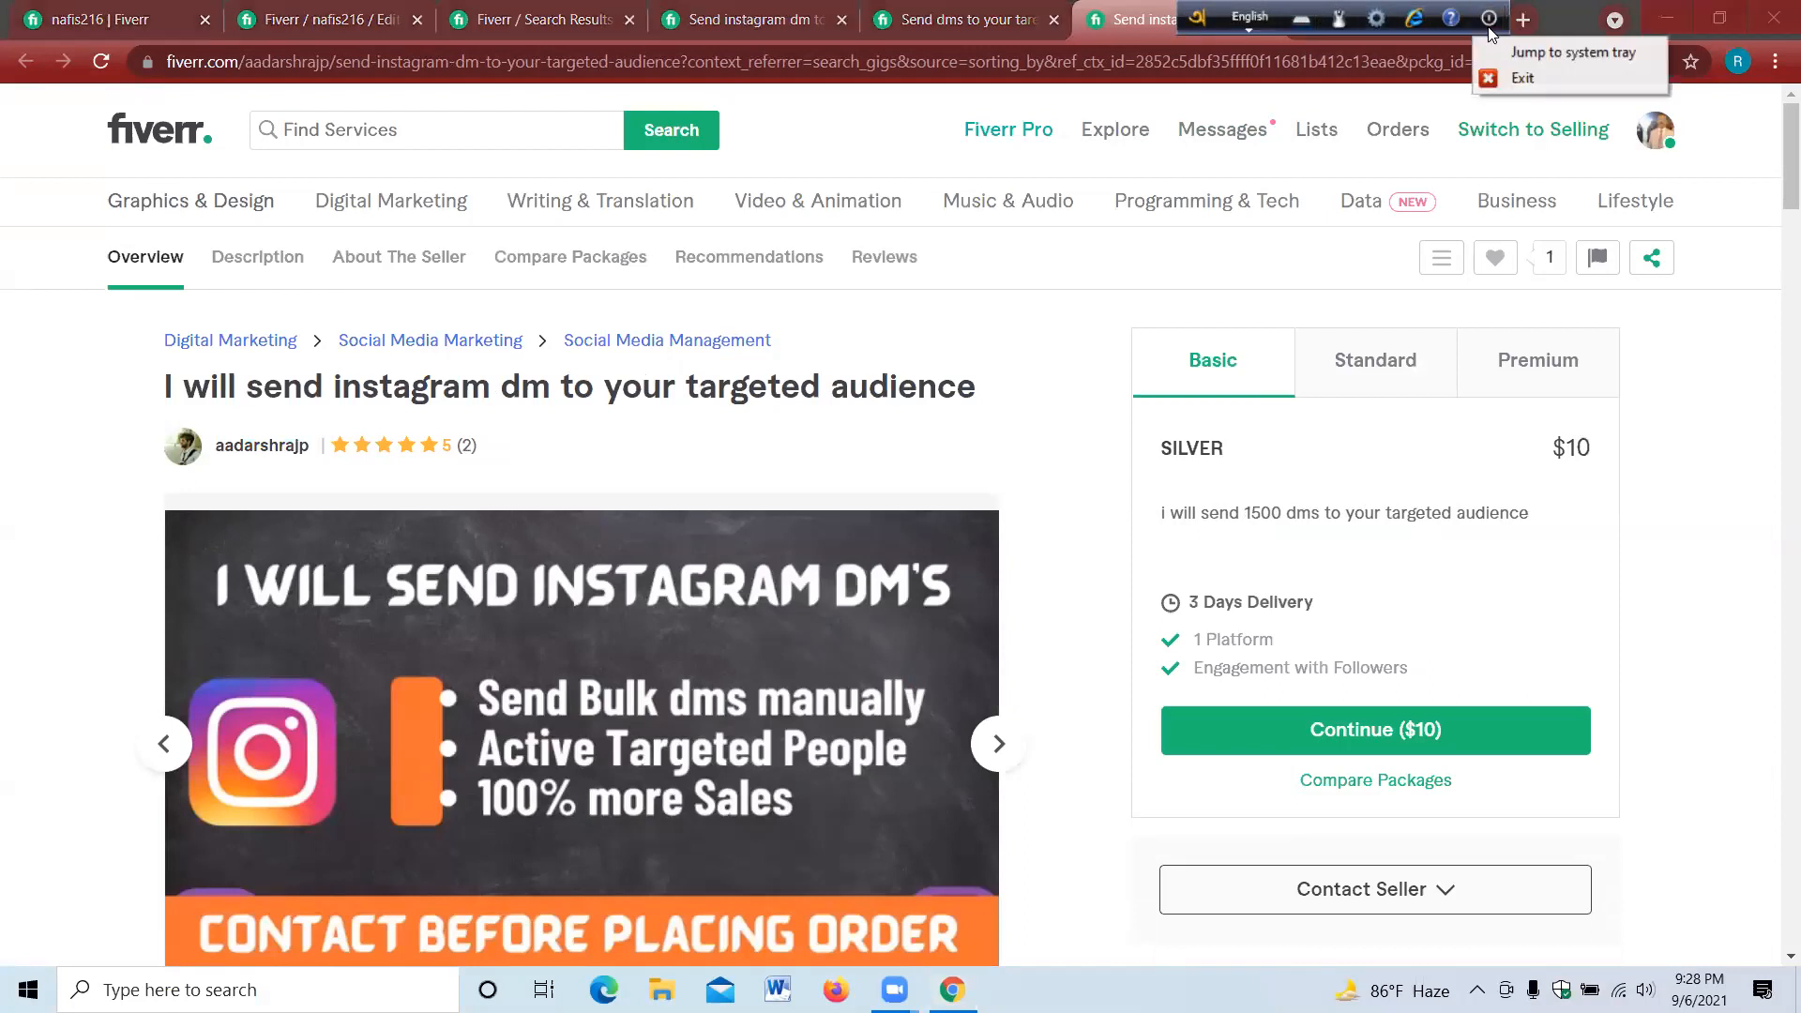
click(1522, 79)
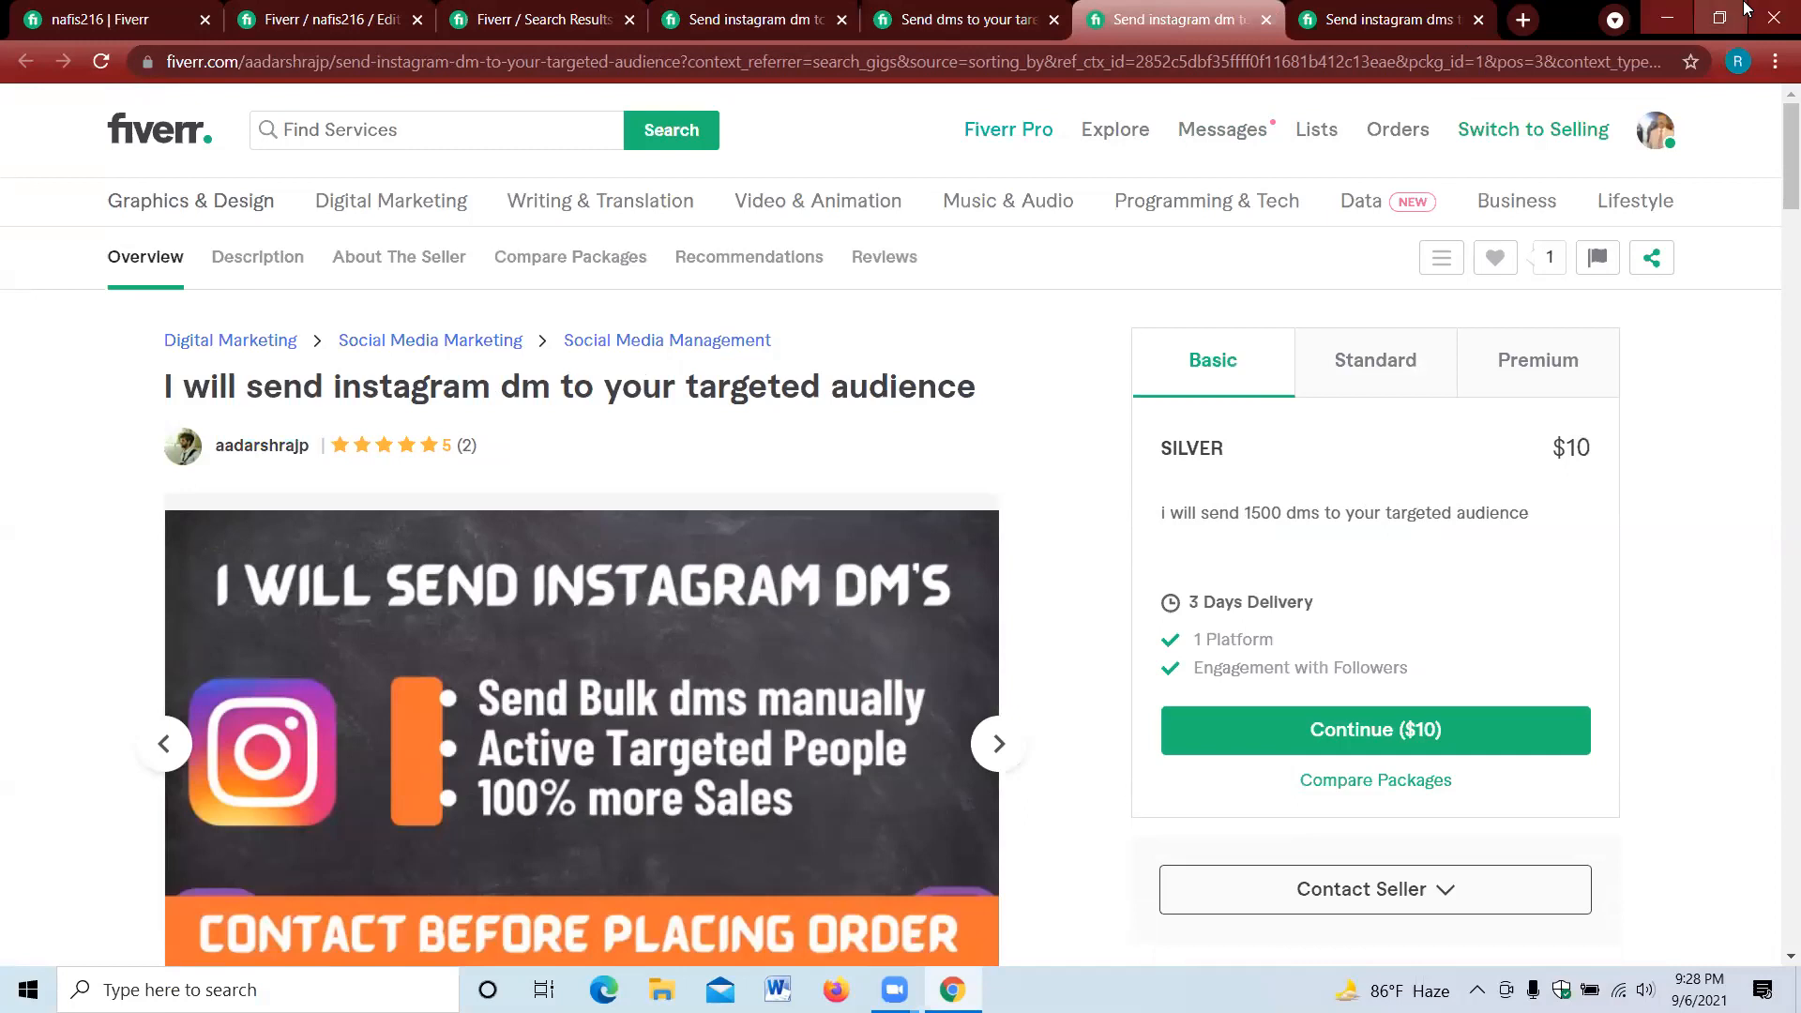
click(1381, 14)
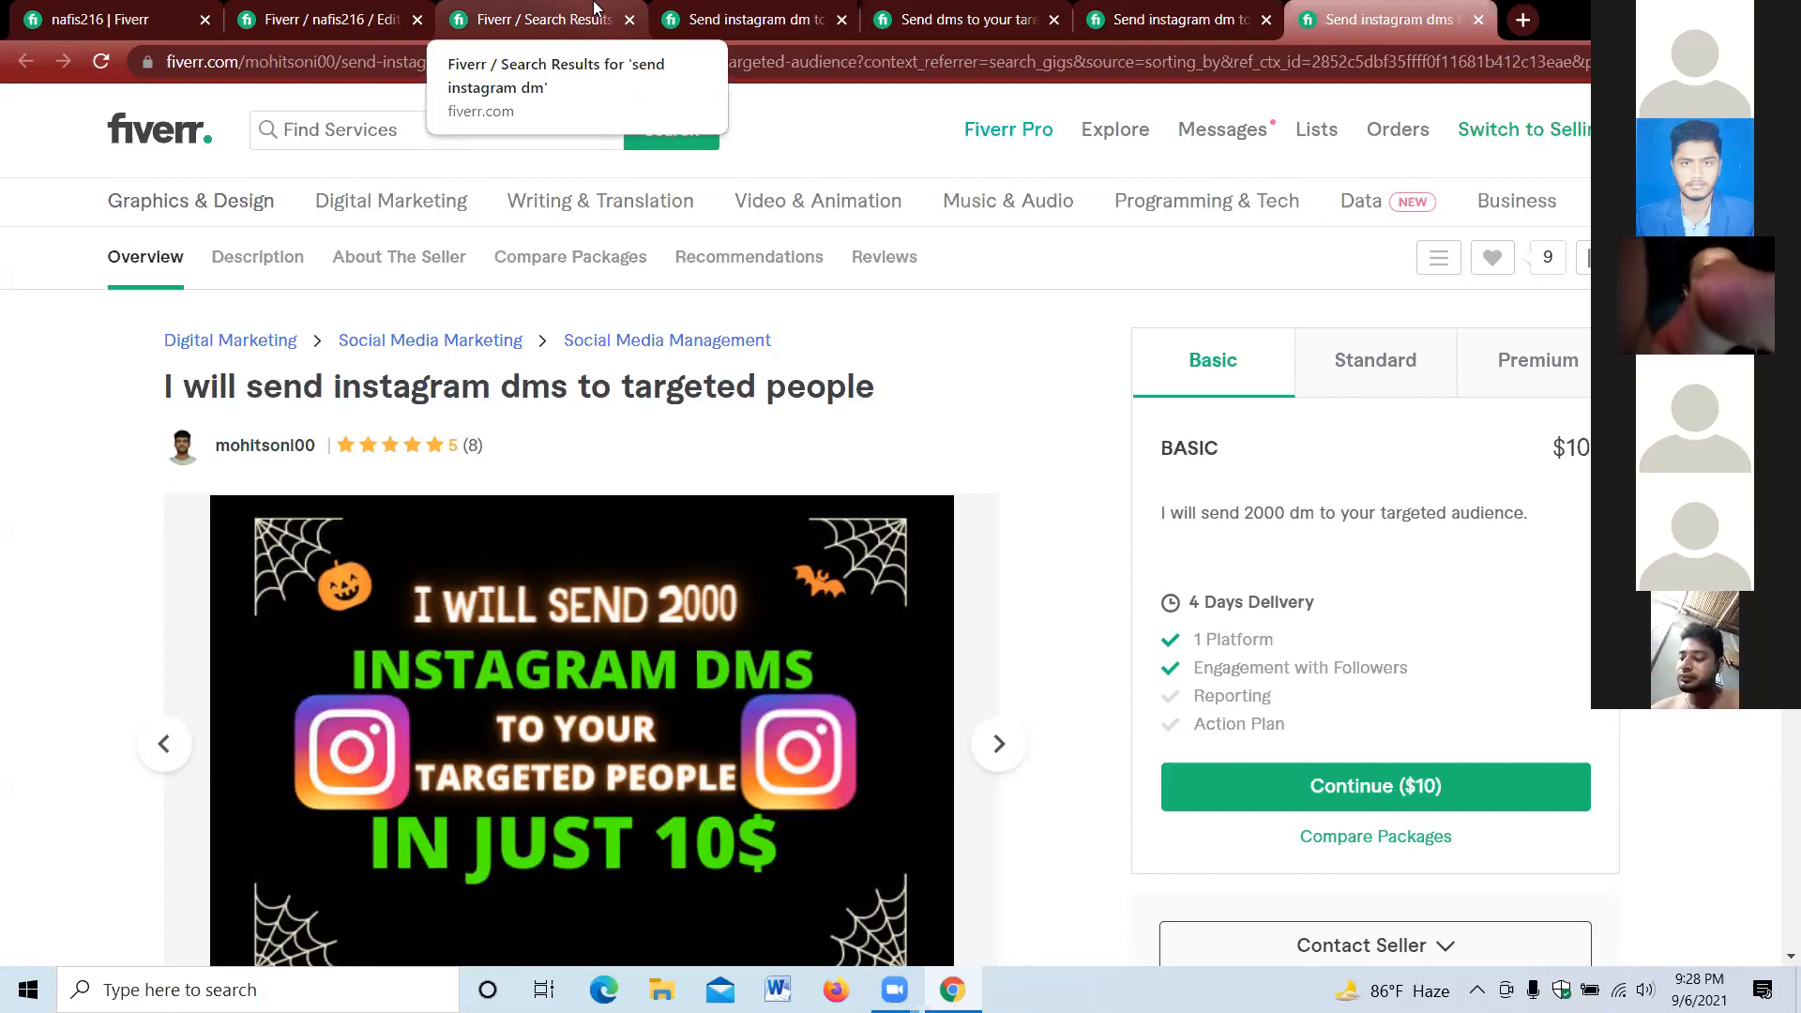
- Return to the draft gig's pricing page and enter "Send 600" as the Basic package title
click(122, 9)
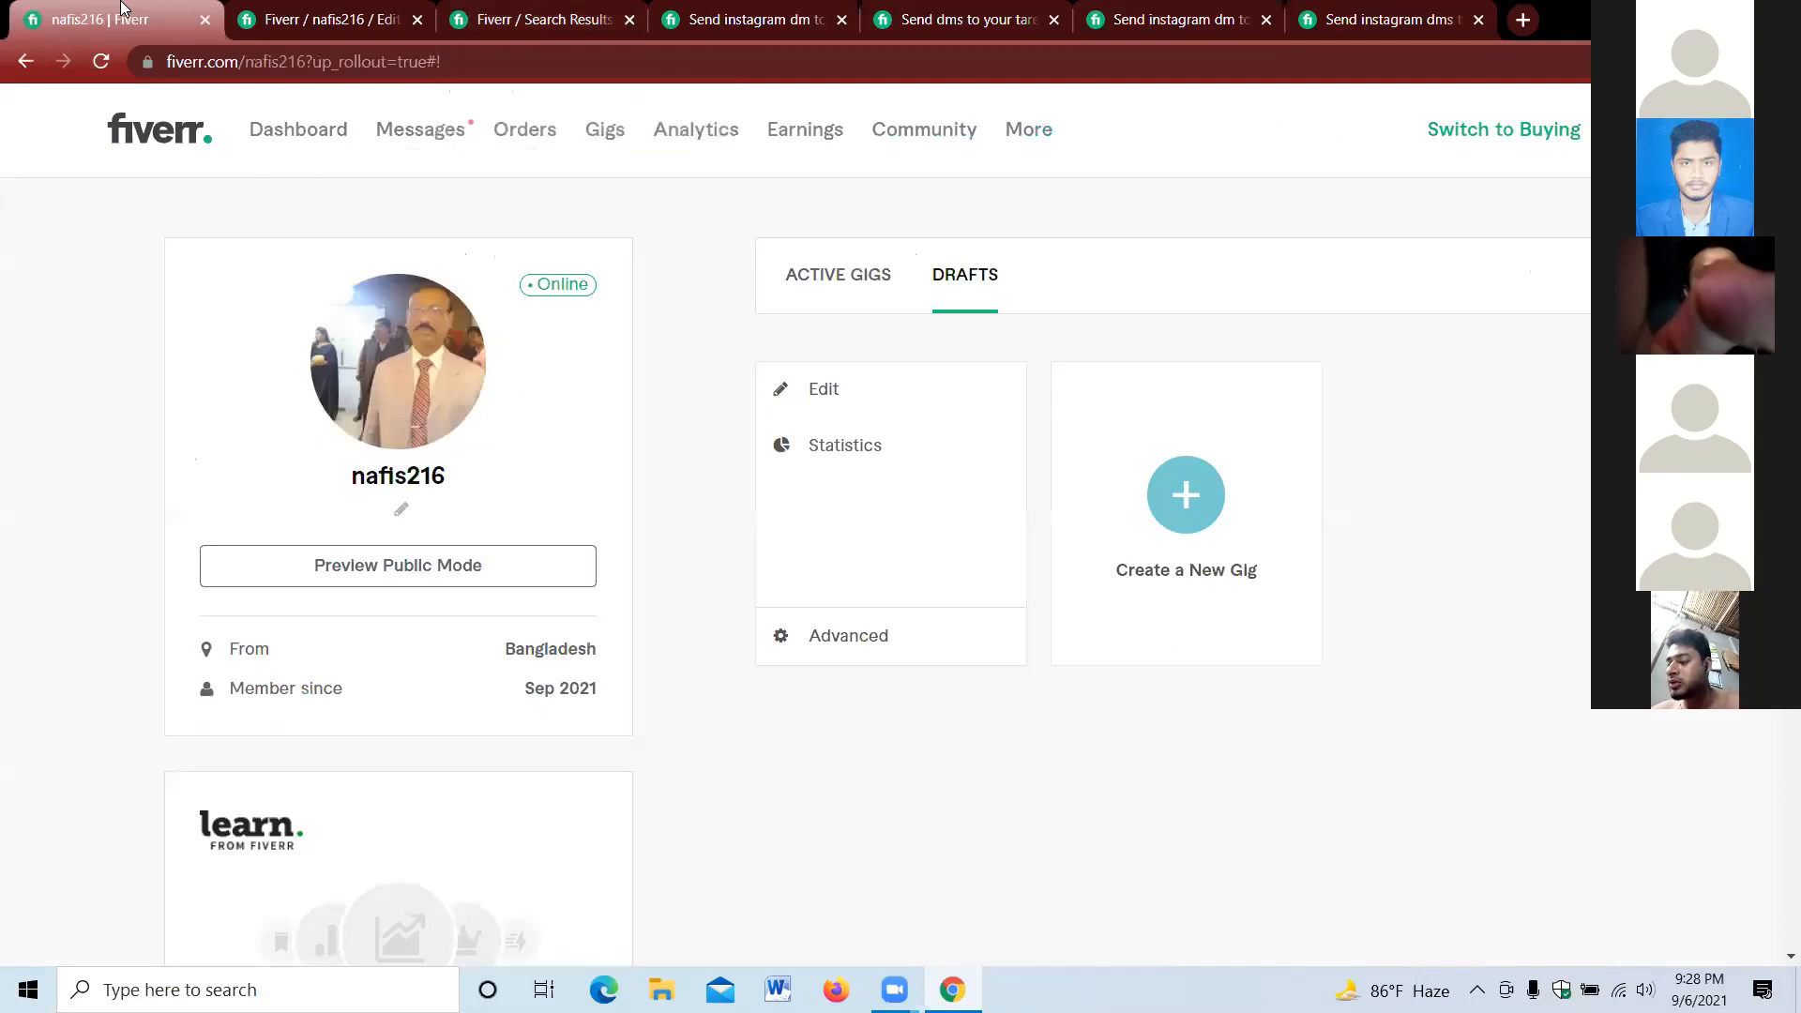
click(333, 9)
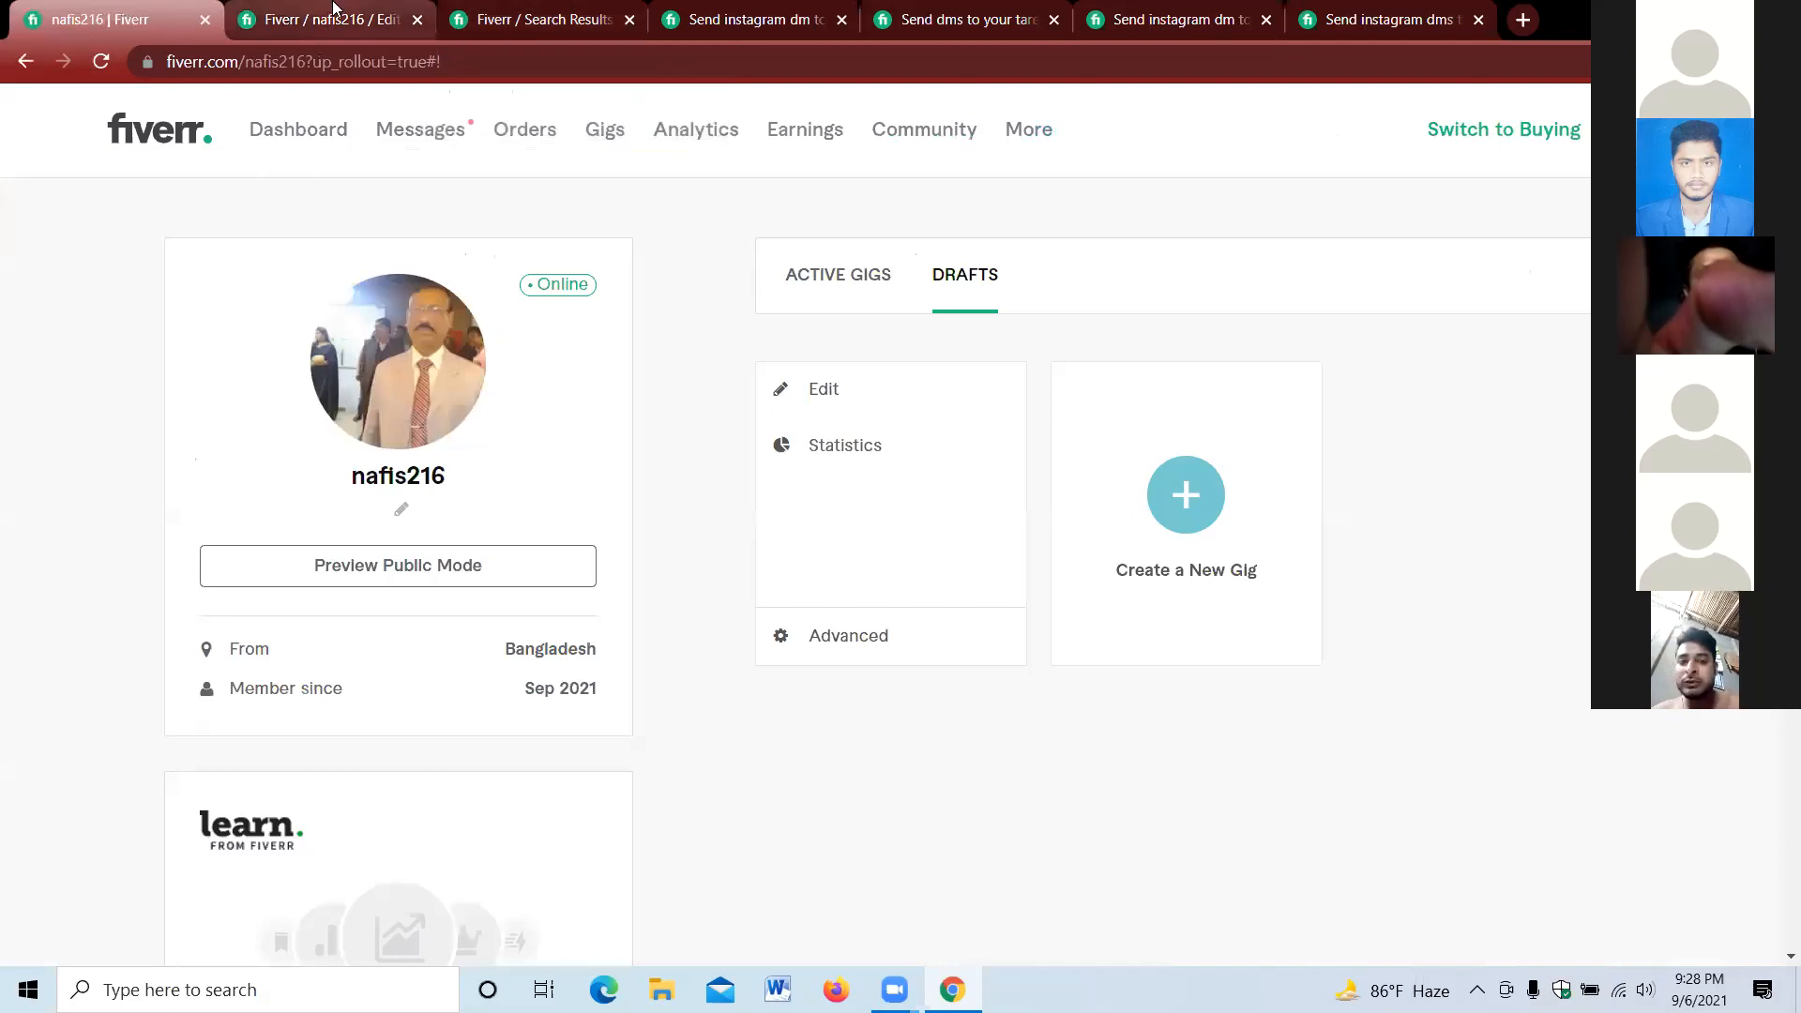
click(653, 723)
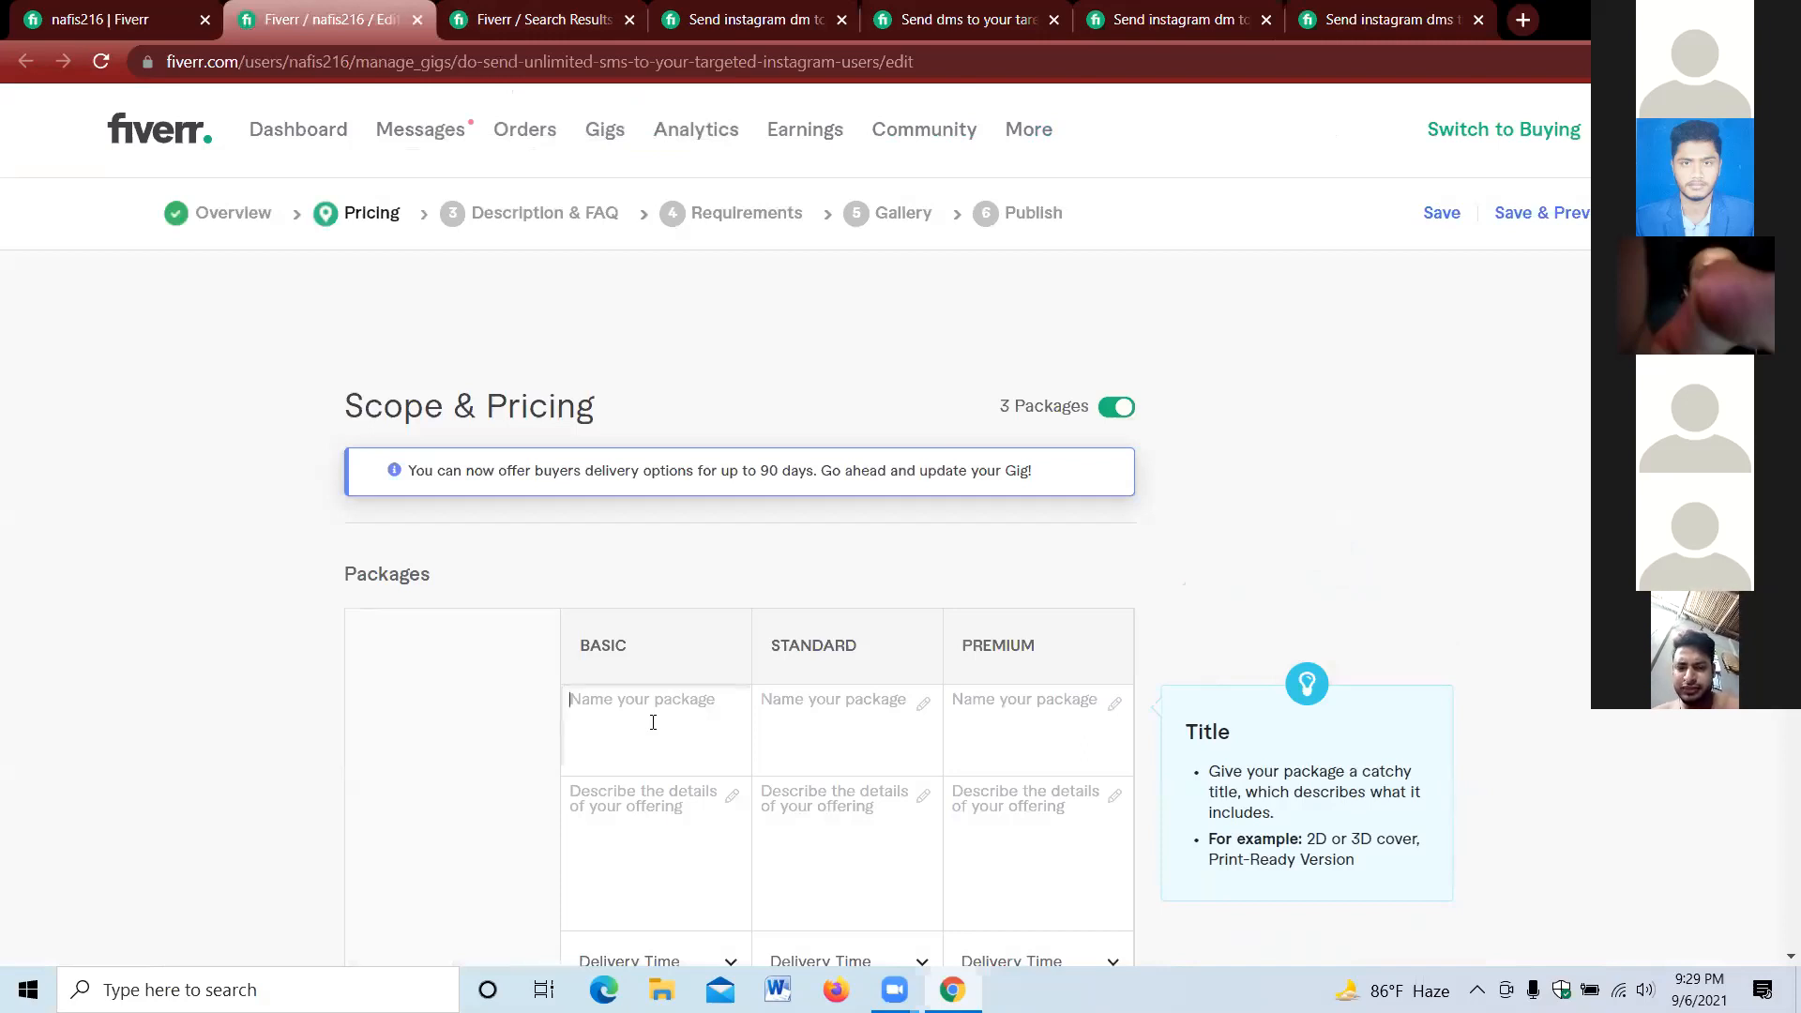
text(500)
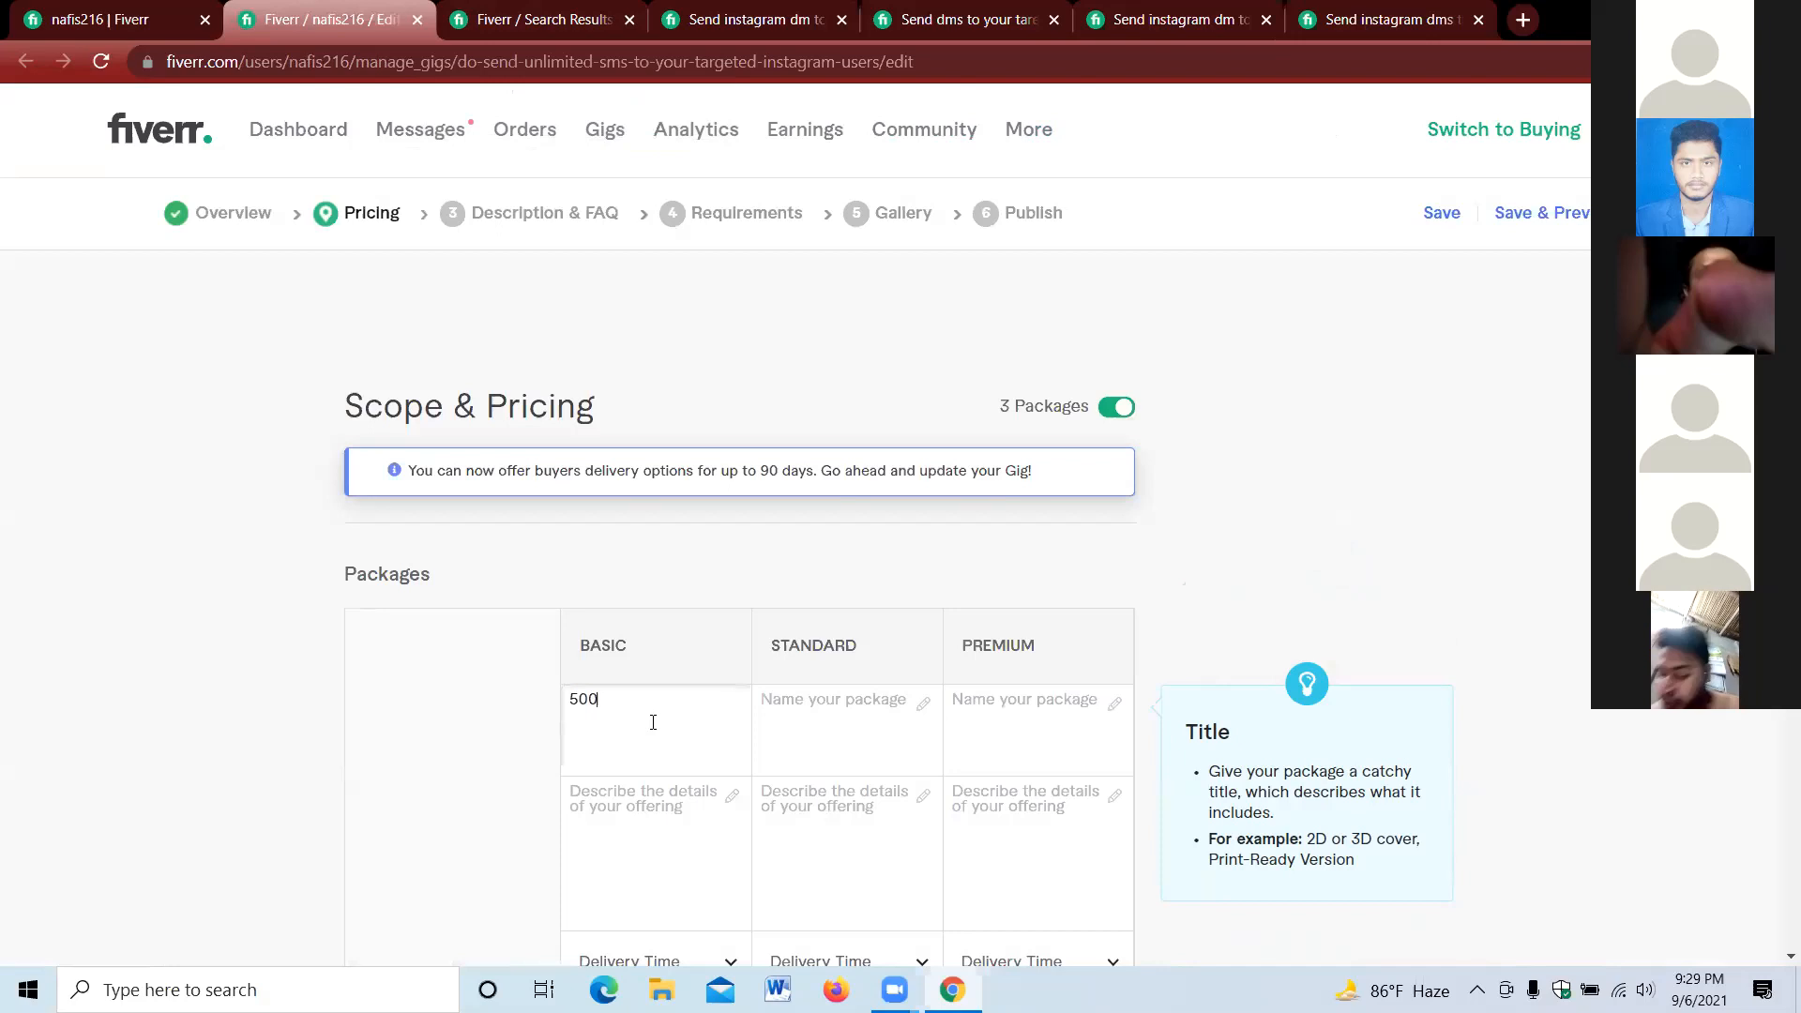
text( sms)
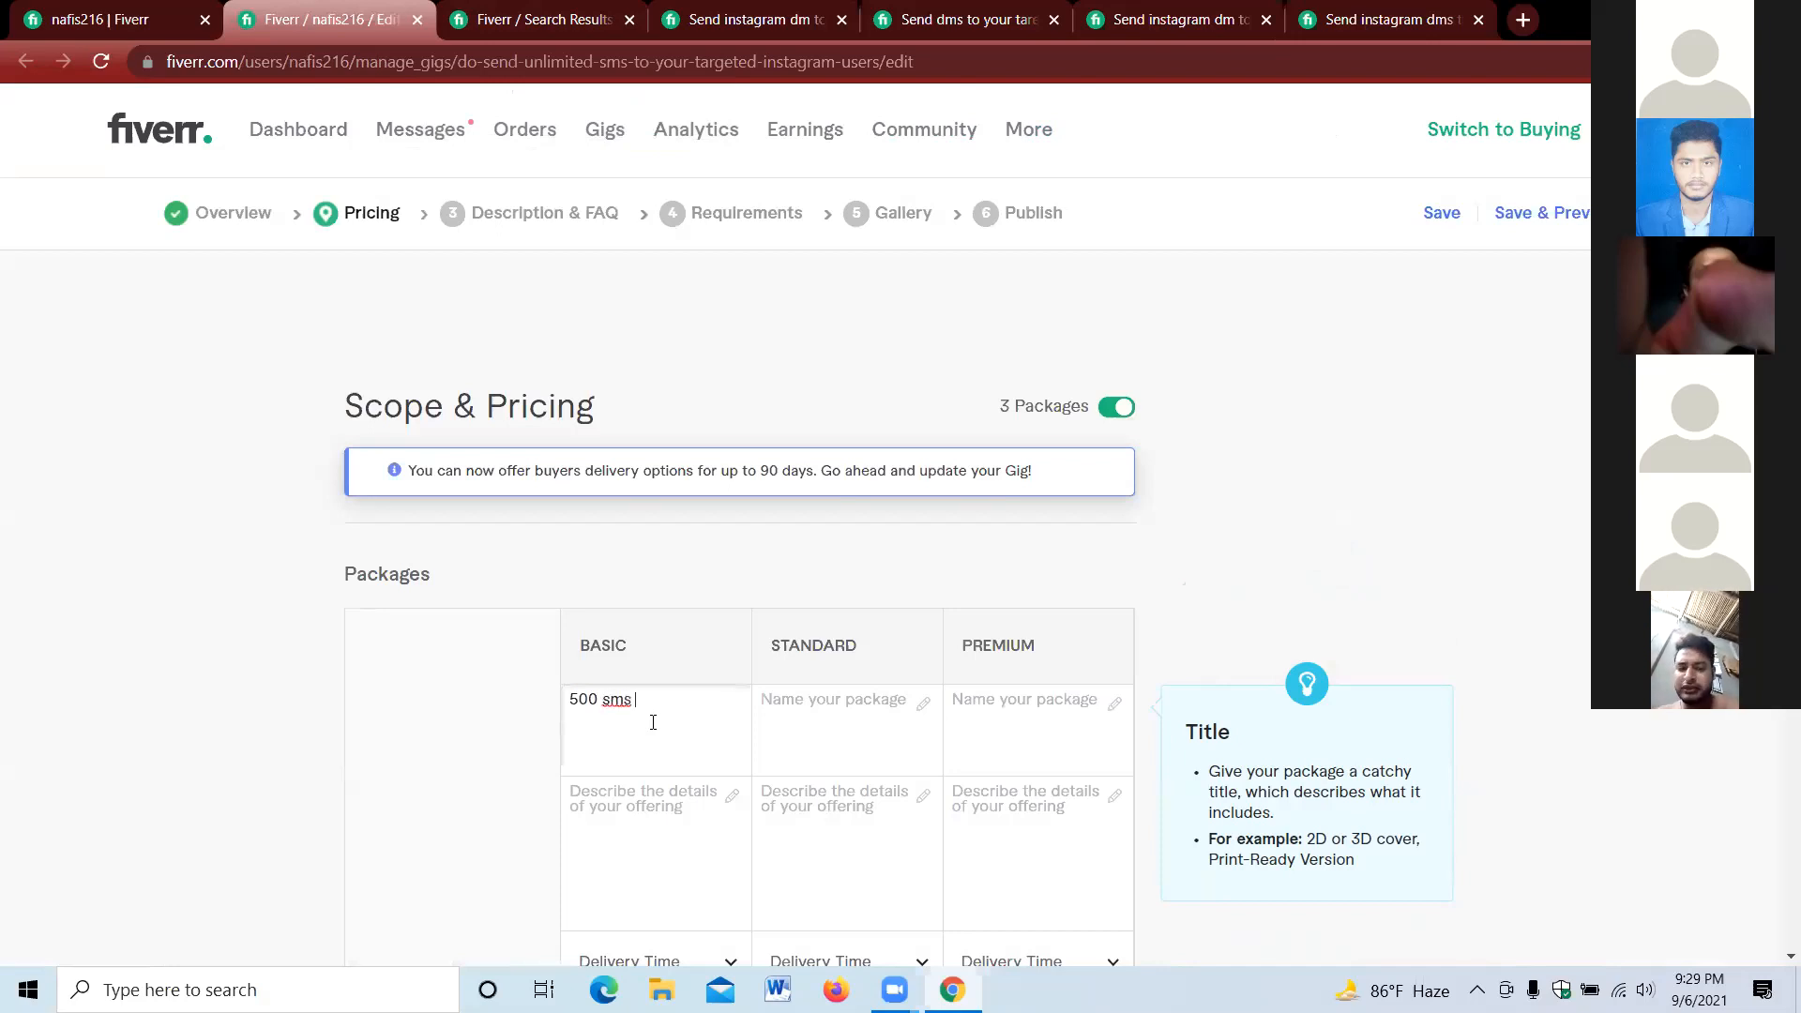
drag(634, 699, 564, 698)
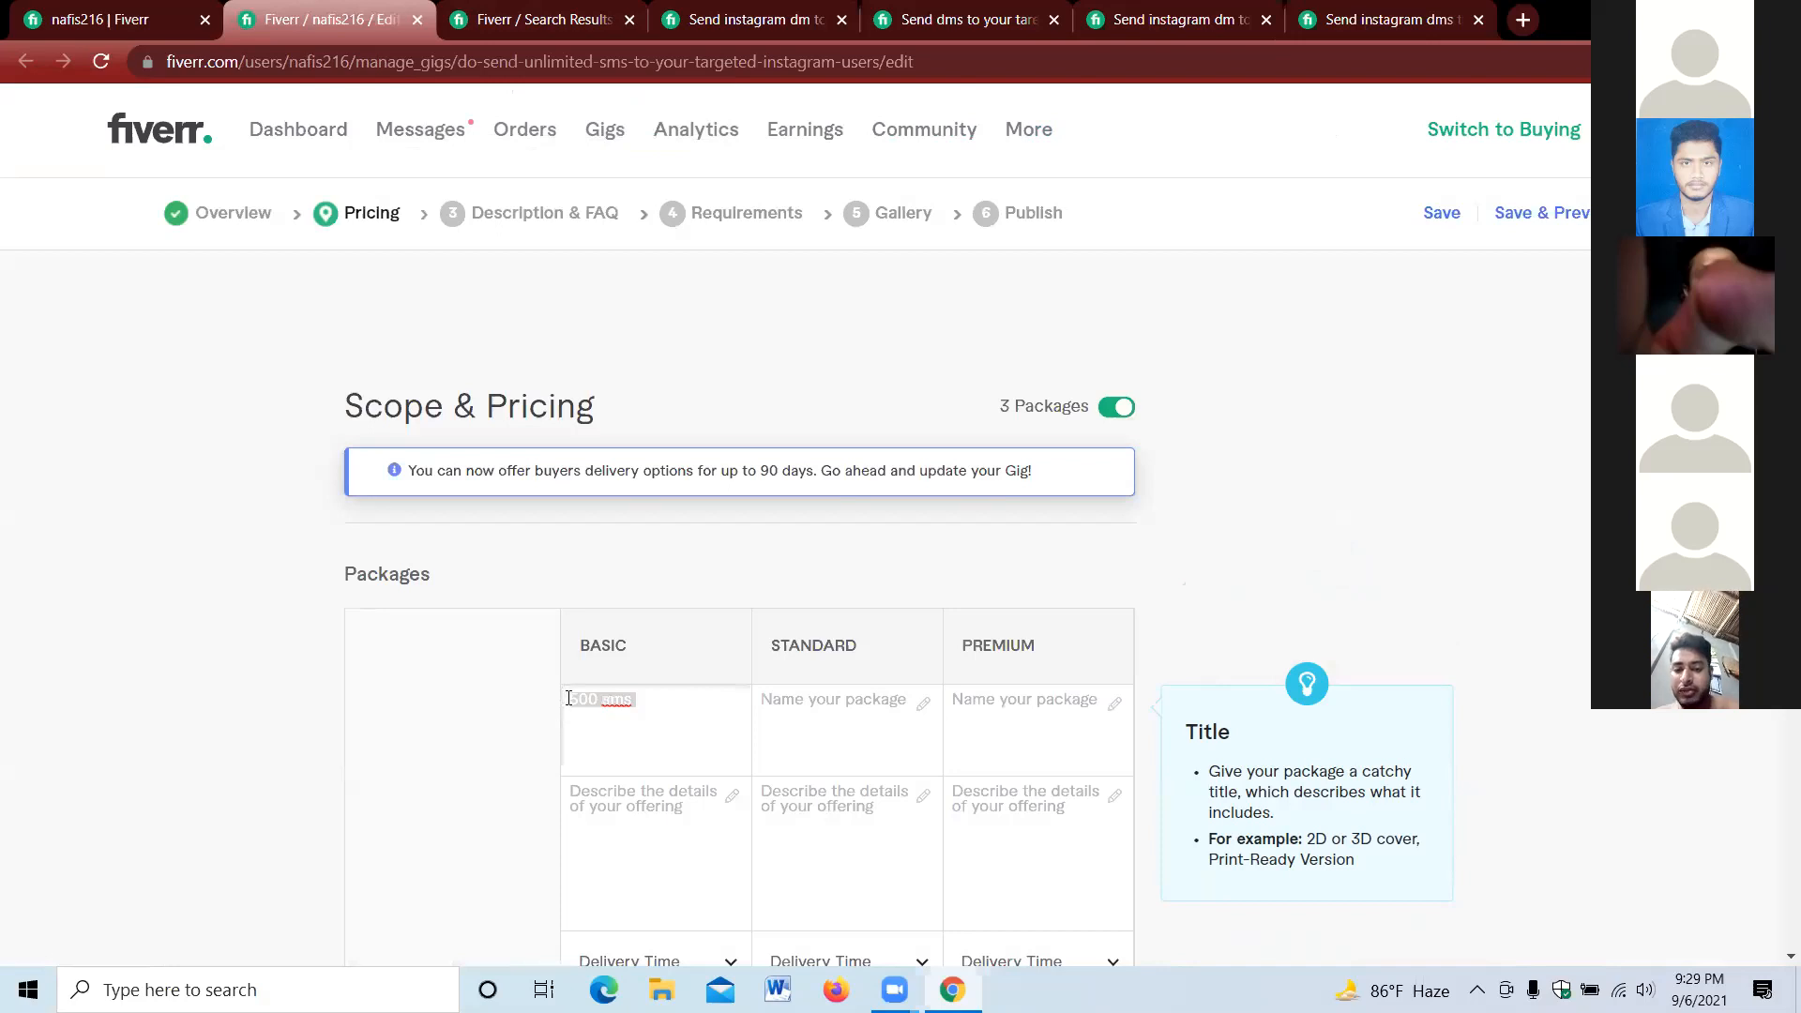
text(Se)
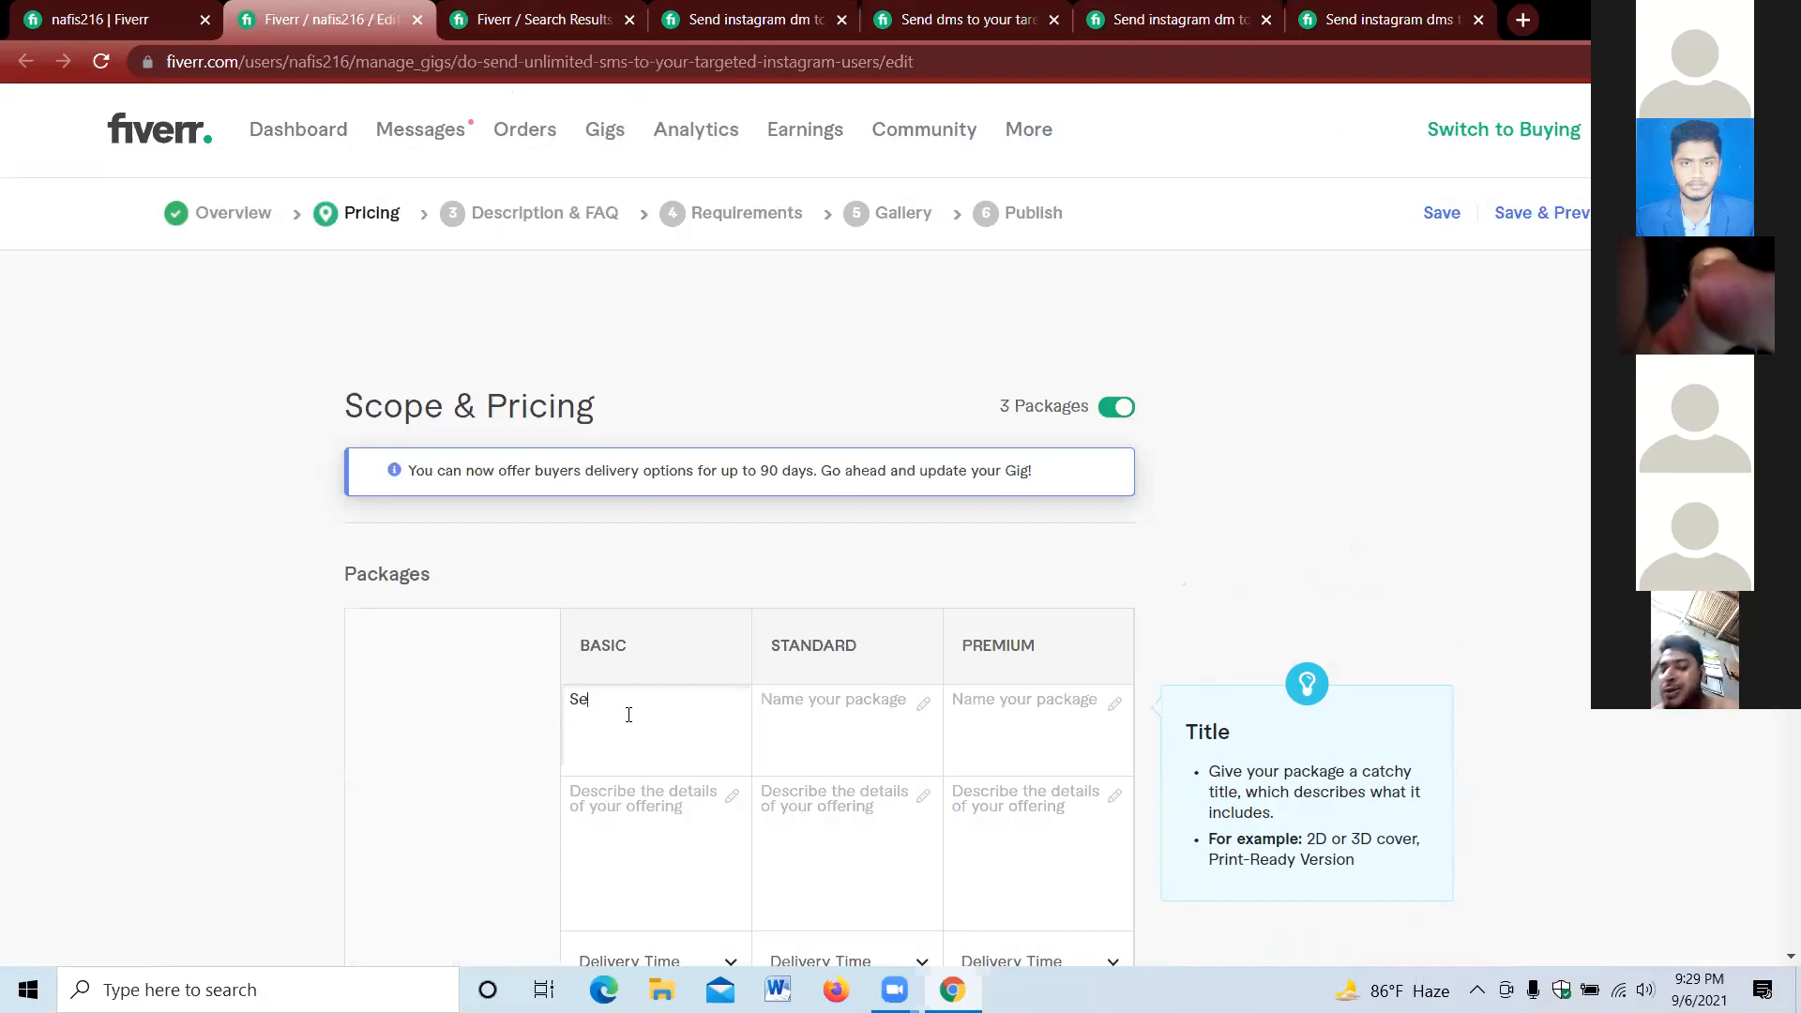
text(nd 600)
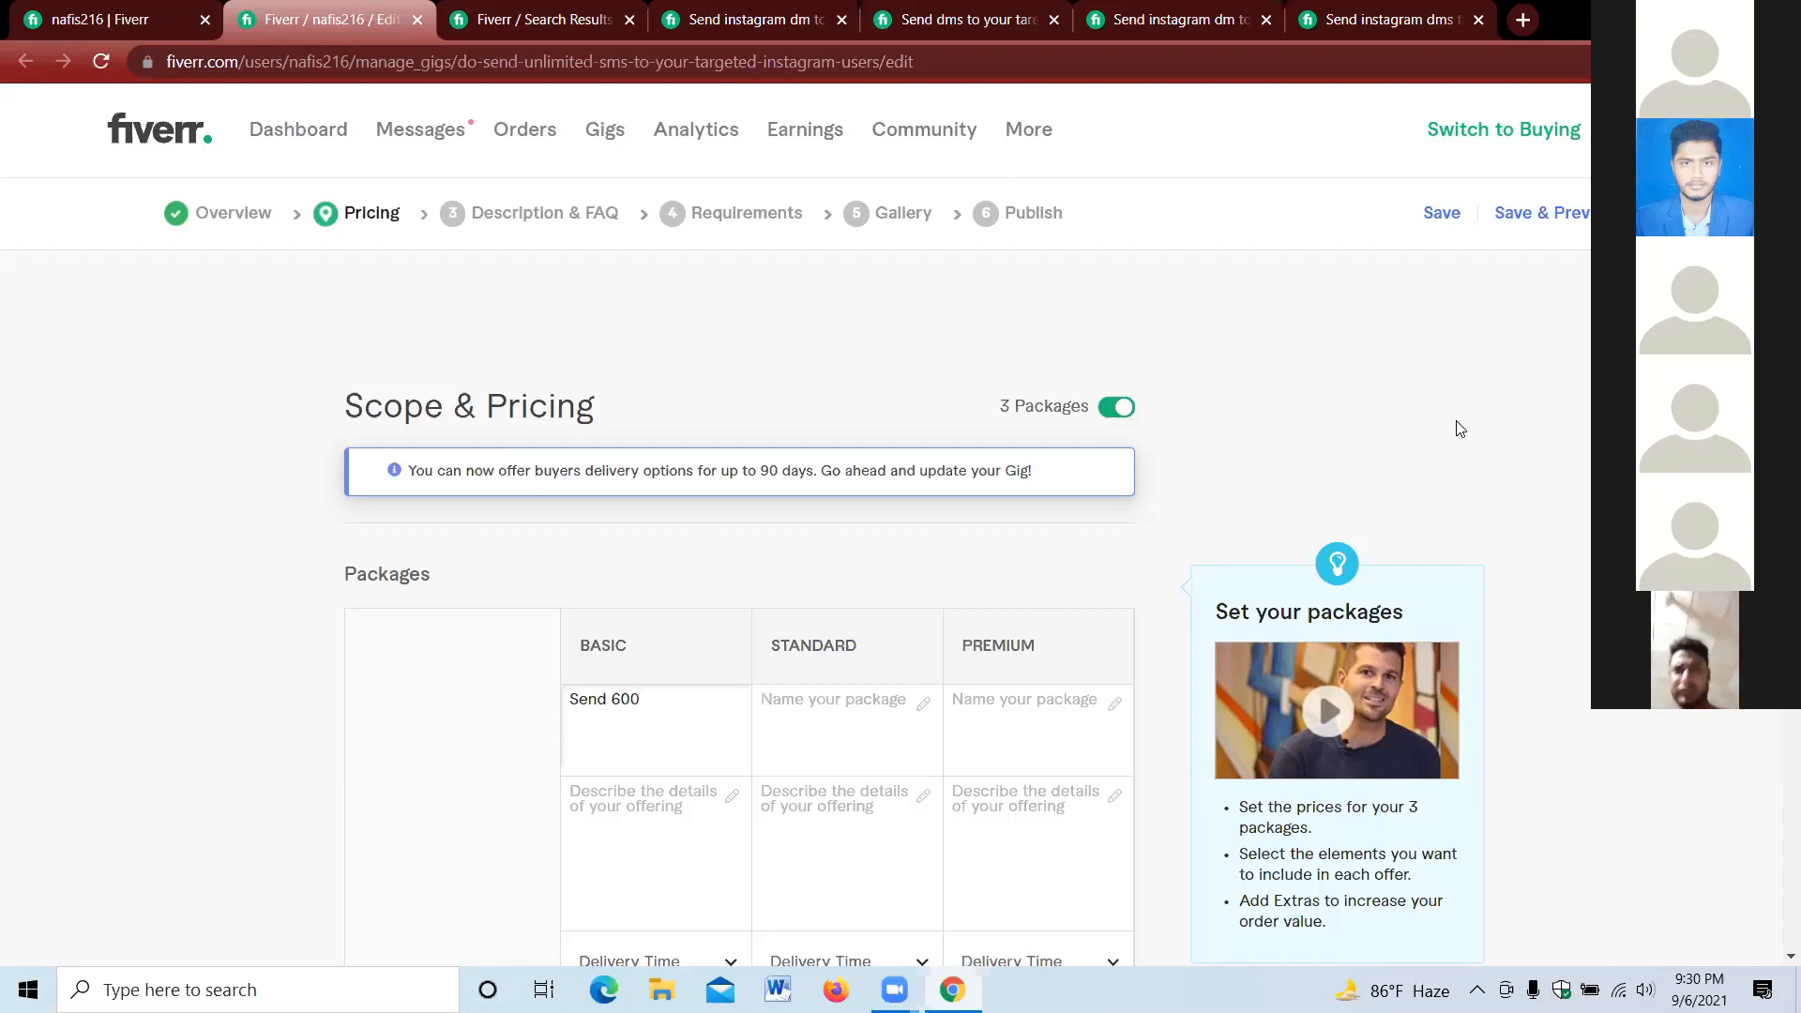
- Extend the Basic package title to "Send 600 sms to targeted Instagram", using the suggested spelling for Instagram
click(677, 707)
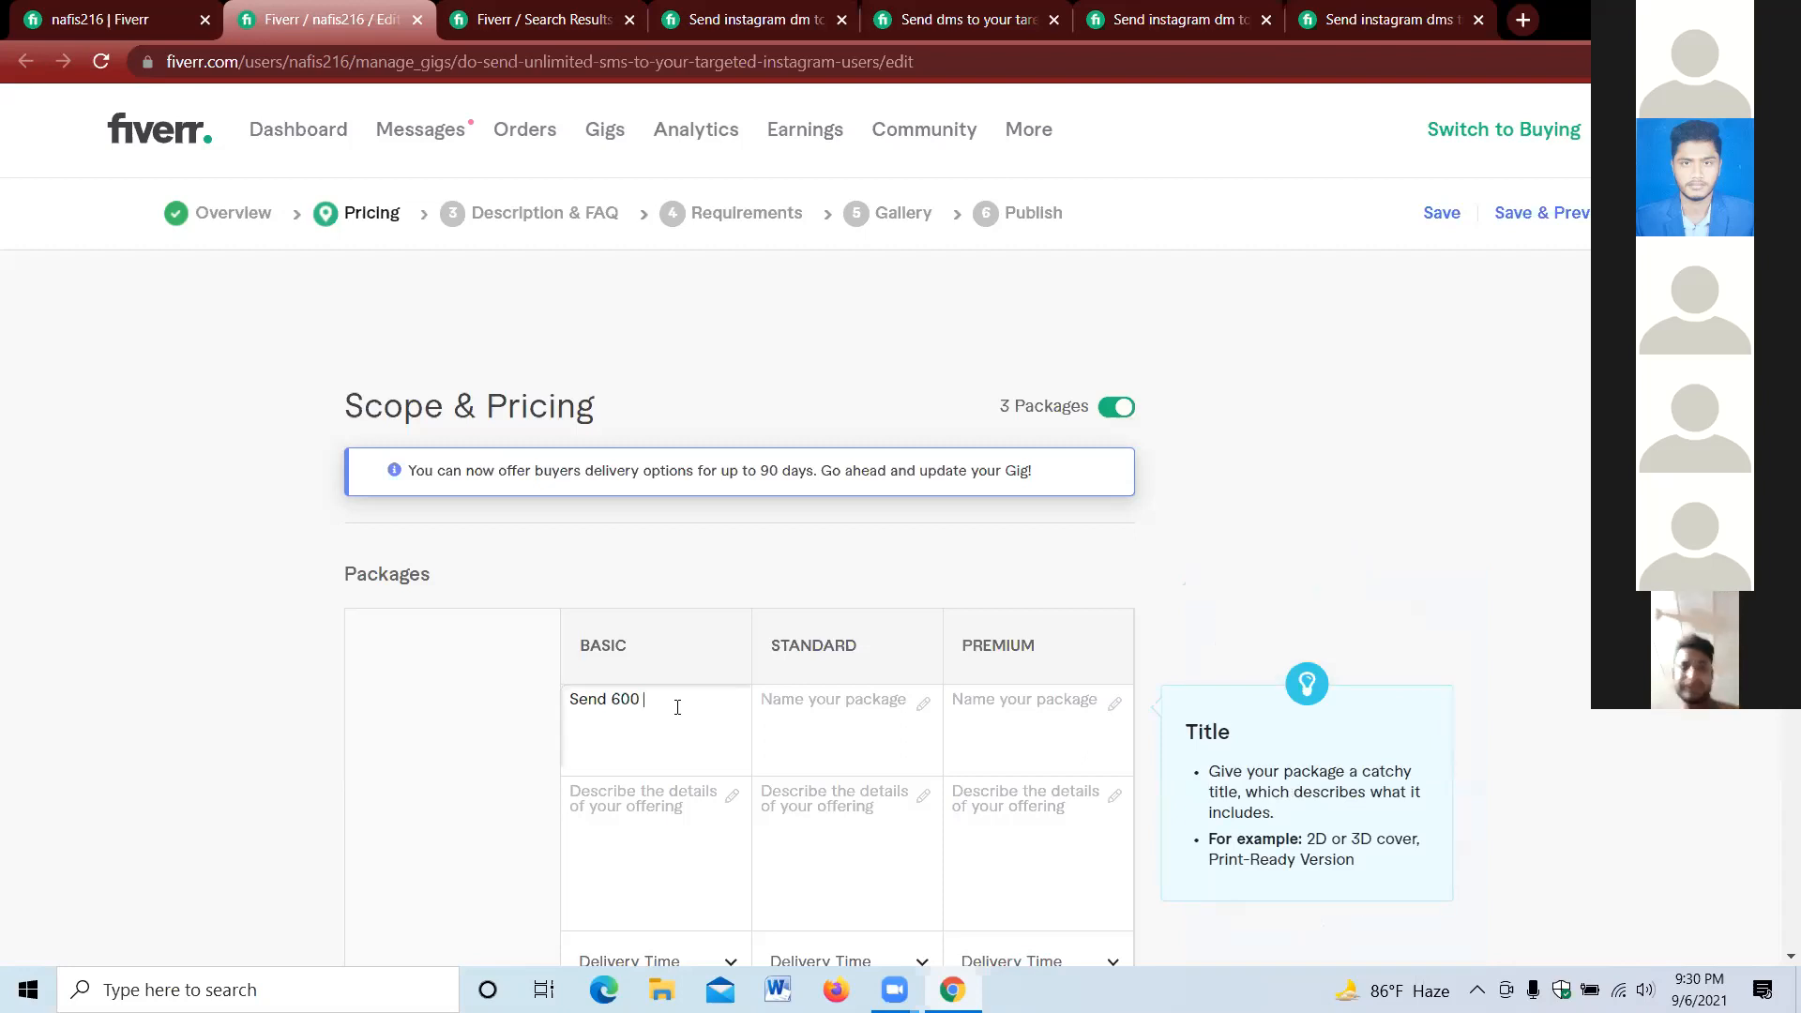
text(sms to)
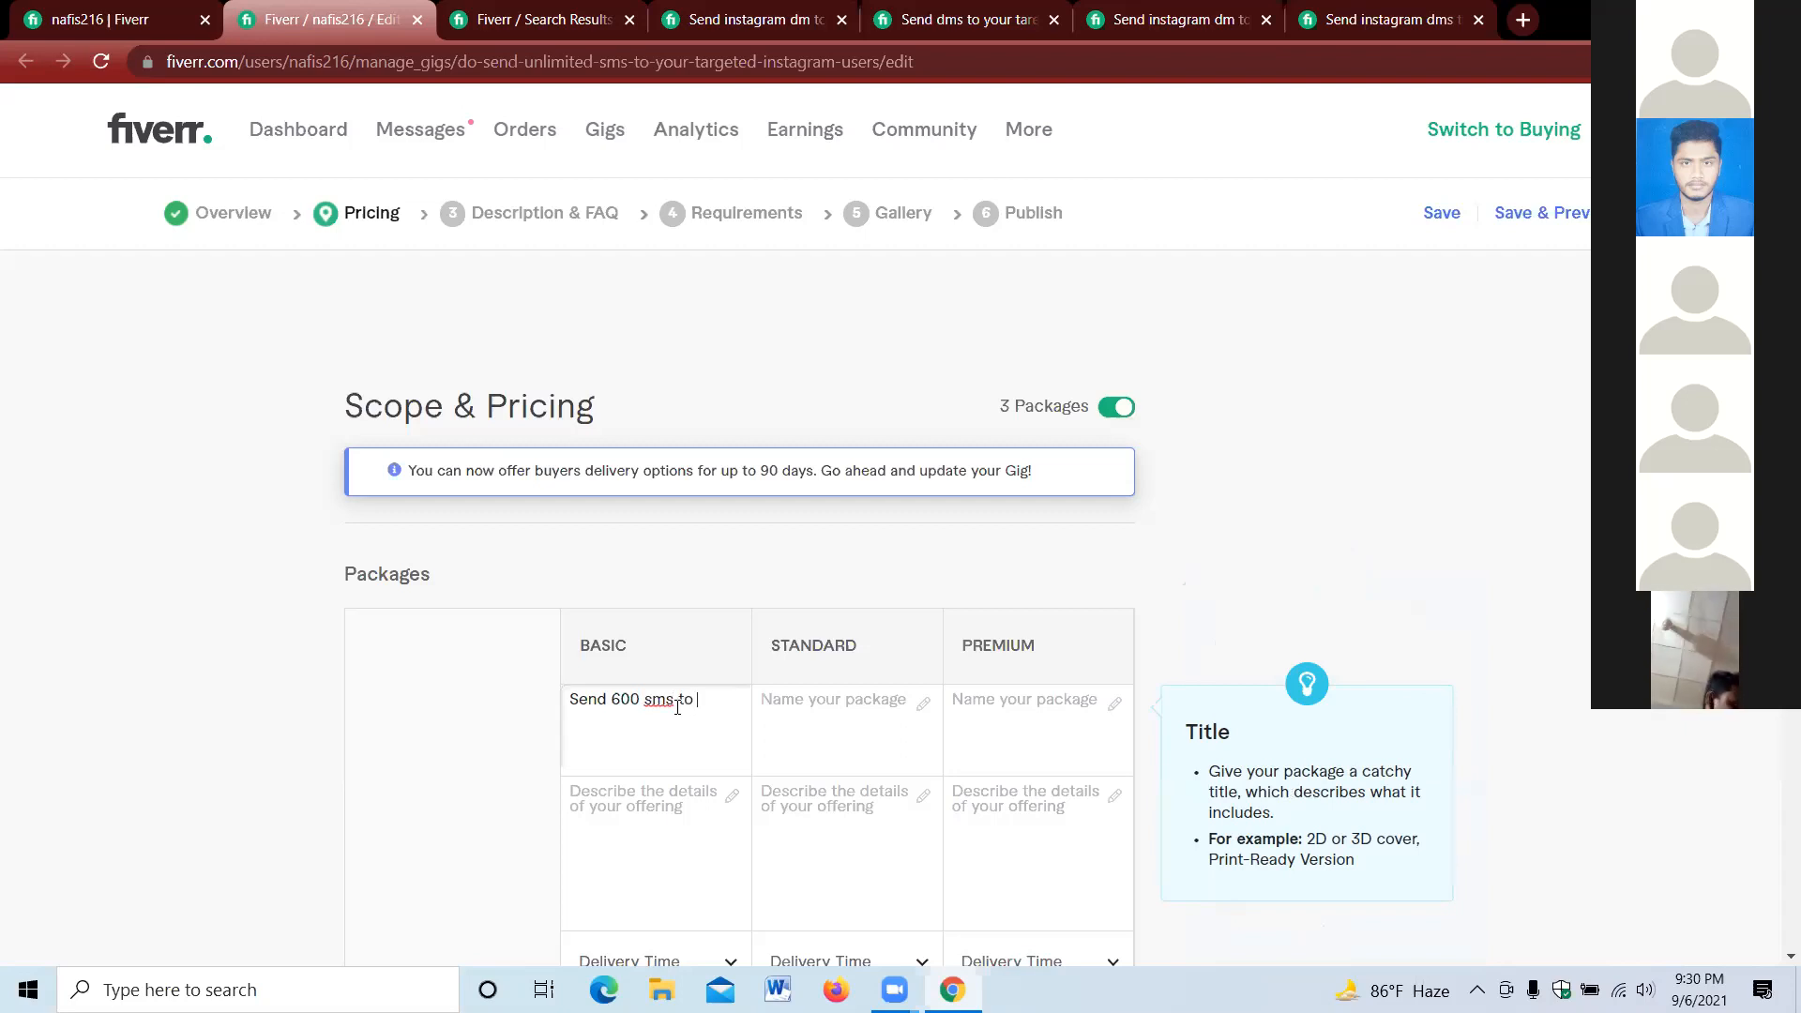
text( targeted )
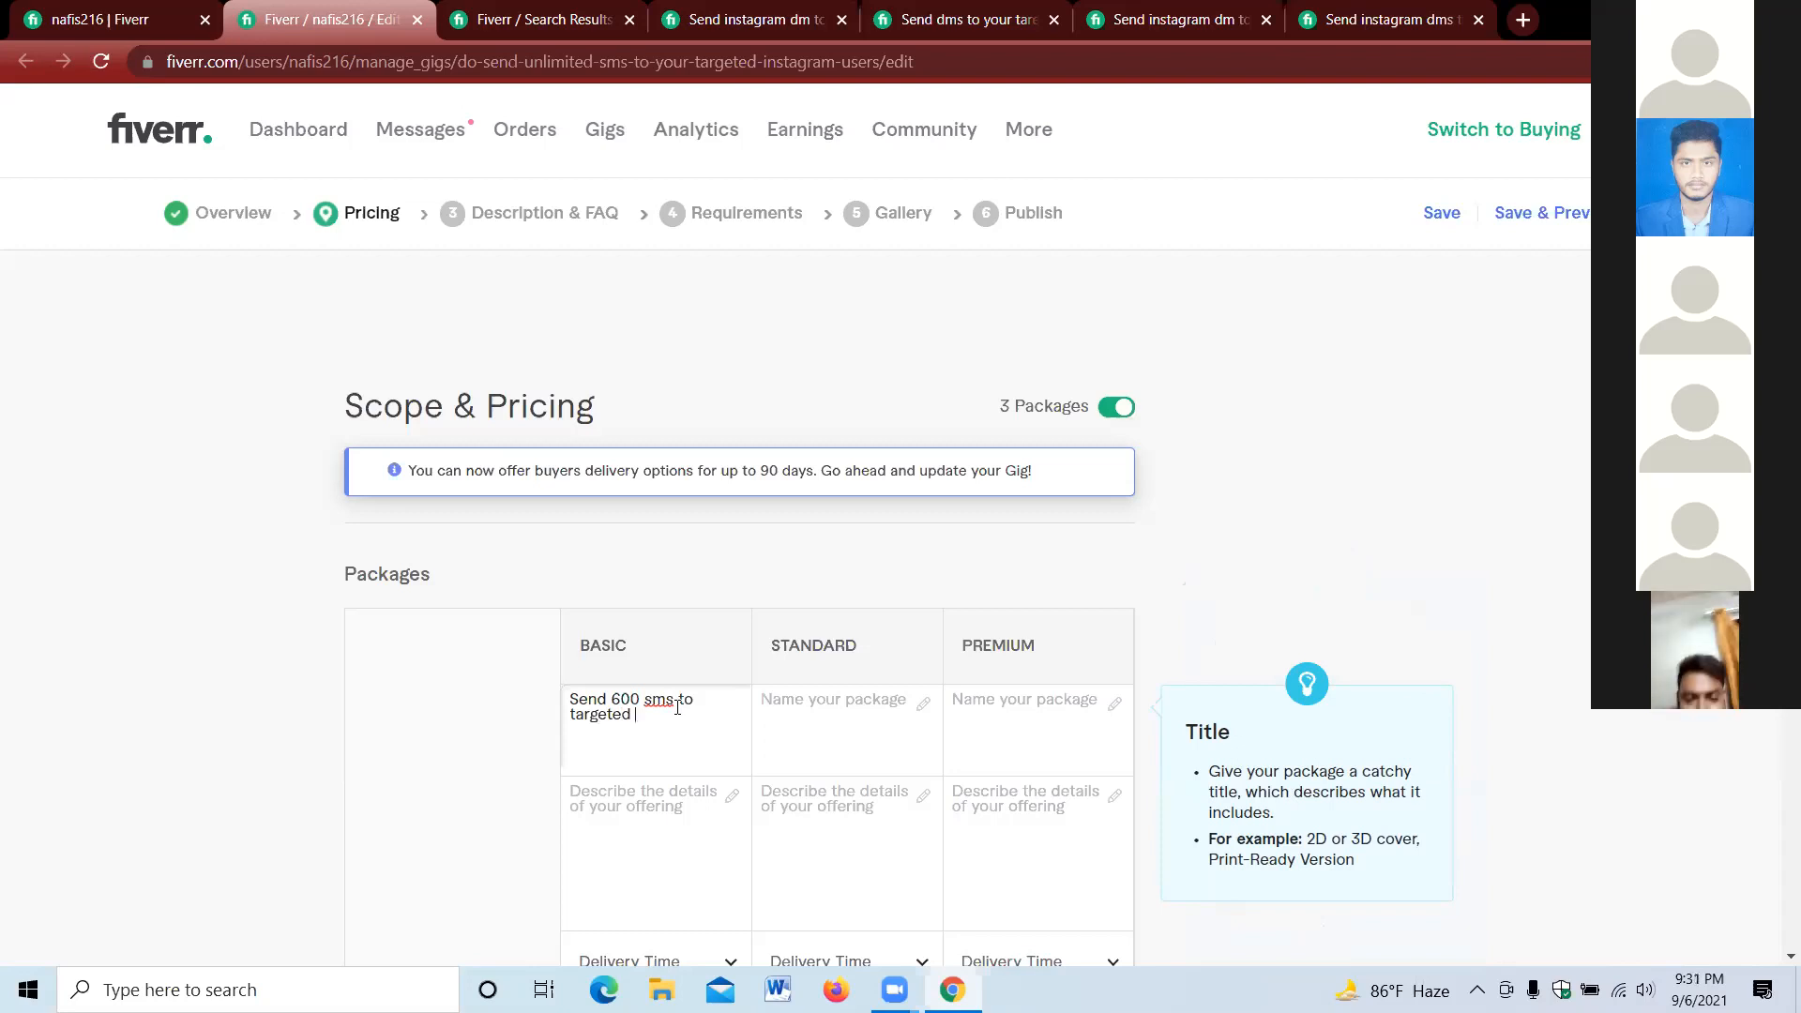
text(inst)
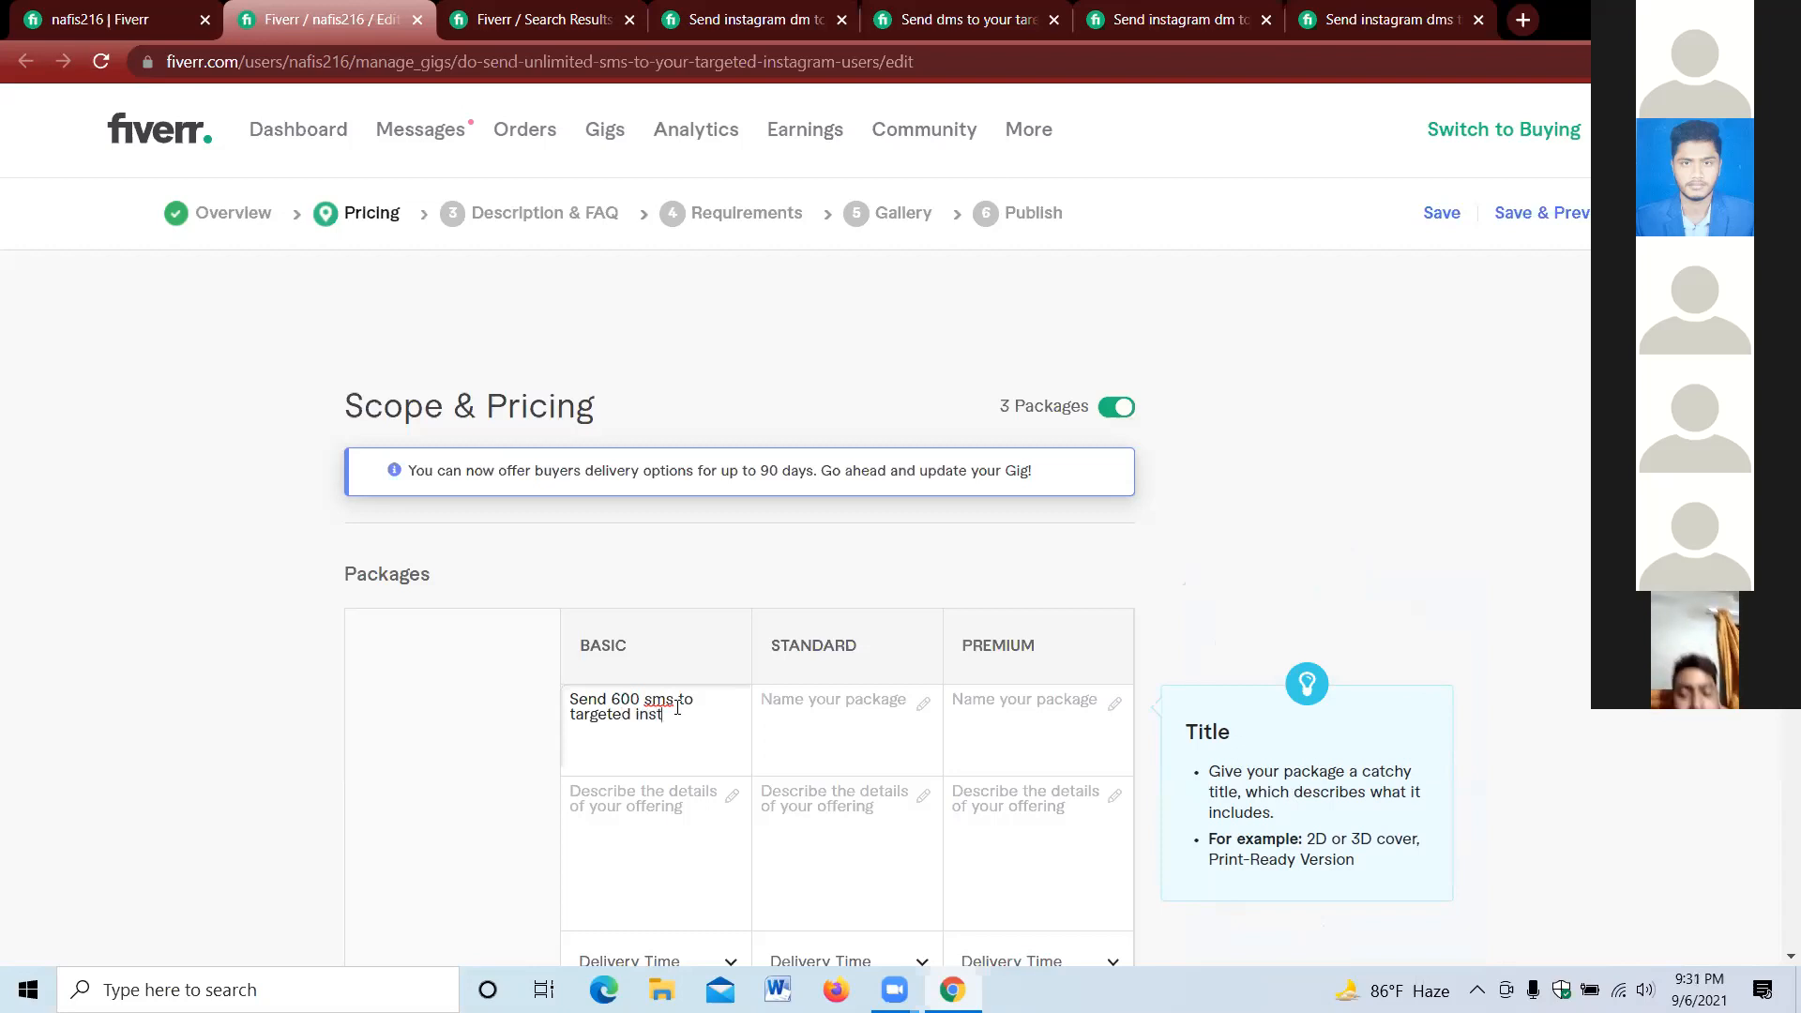
text(agram)
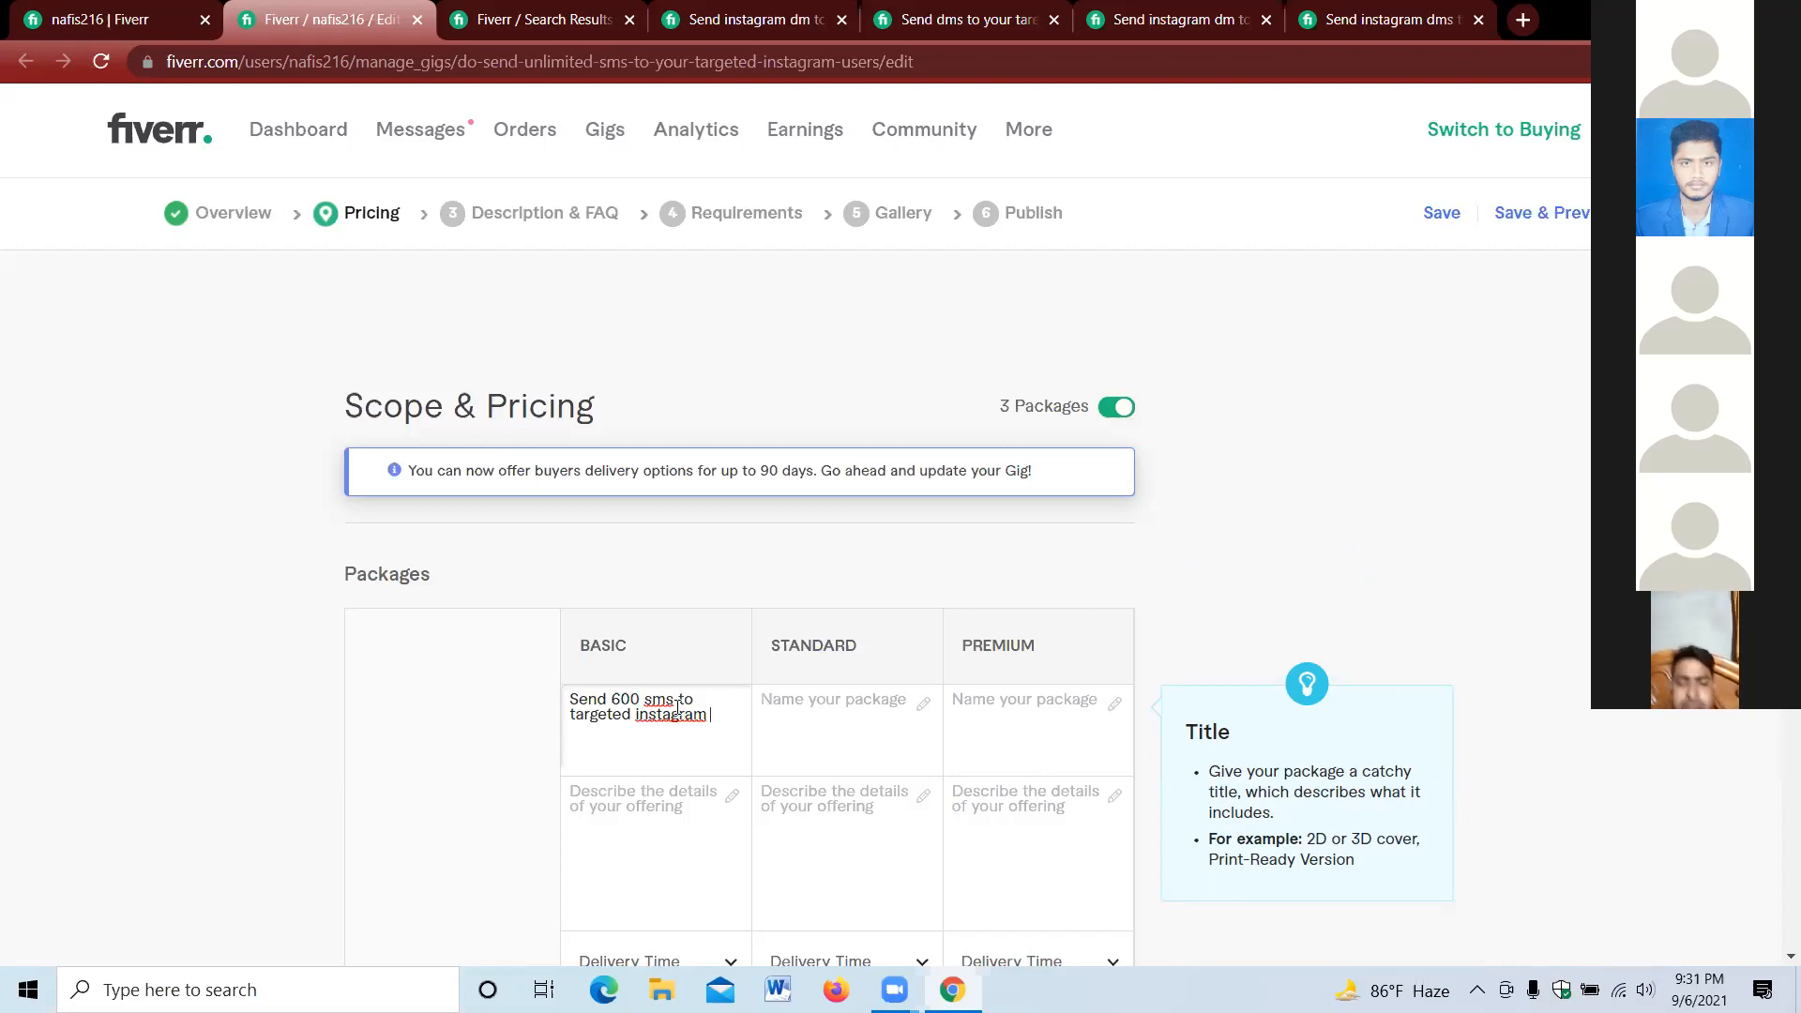
right_click(676, 717)
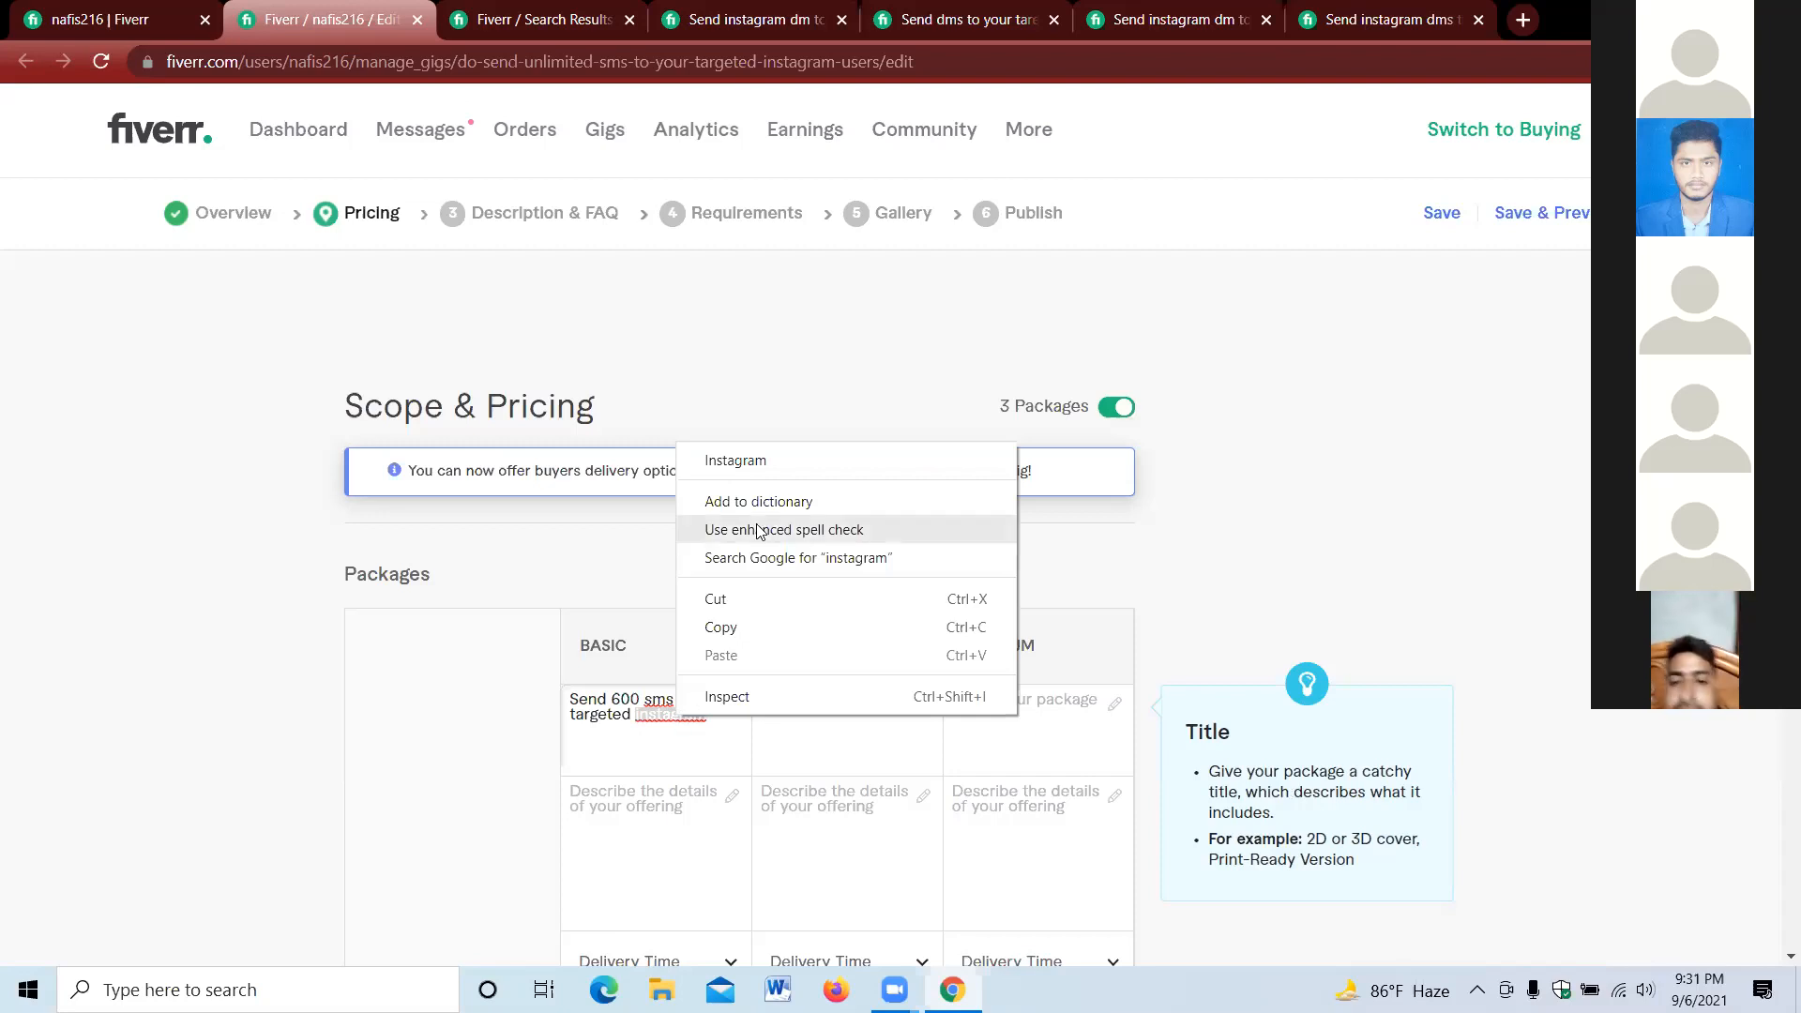
click(735, 461)
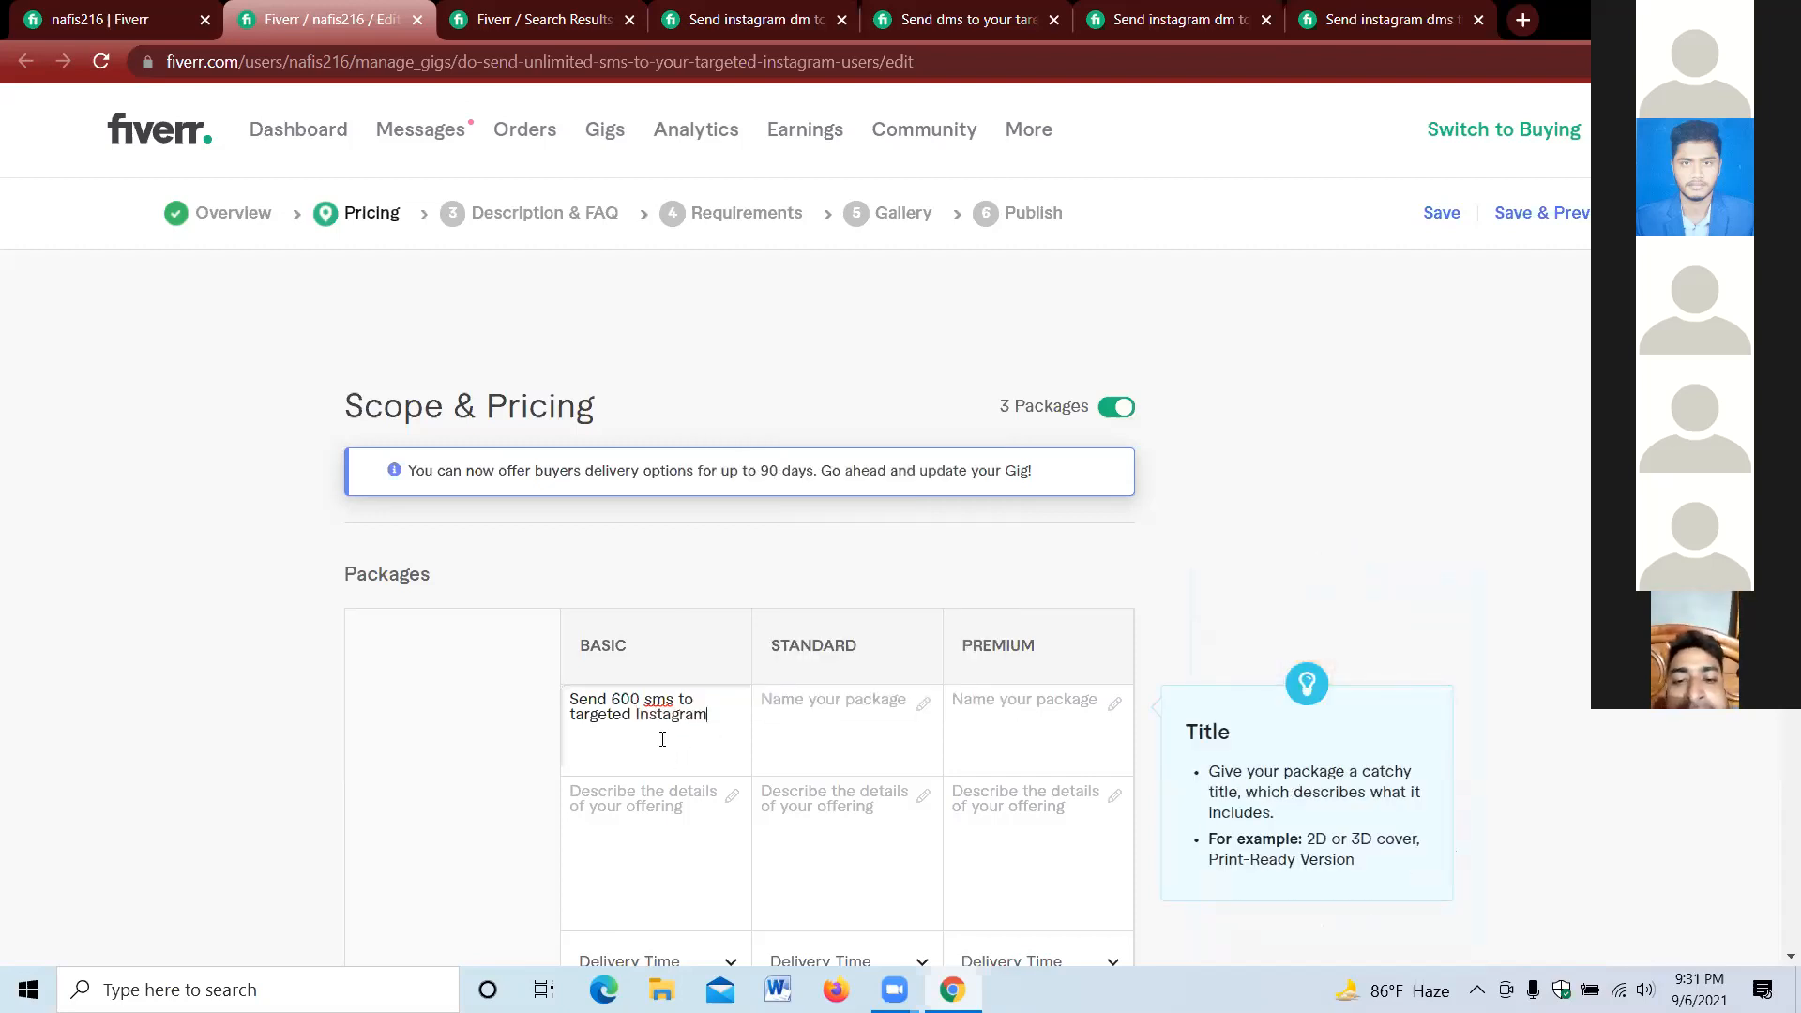
- Shorten the Basic package title to "Send 600 SMS", using the suggested uppercase spelling for SMS
drag(568, 716, 717, 718)
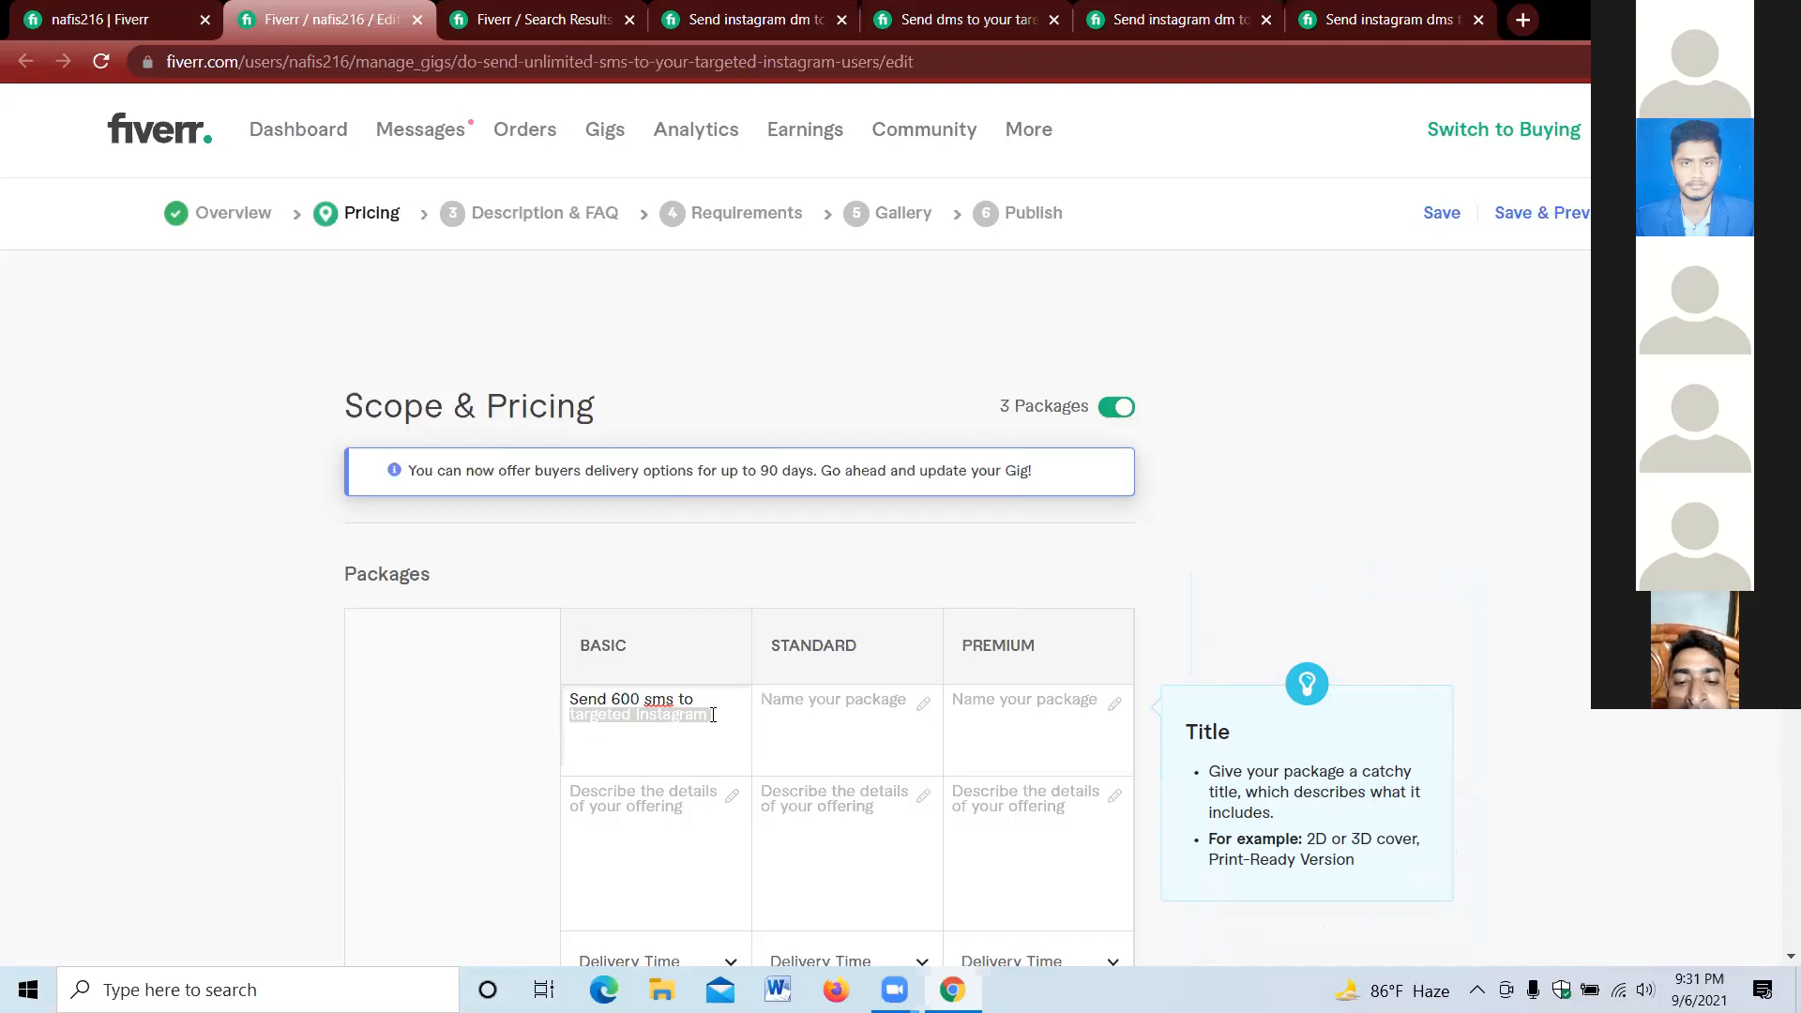
key(BackSpace)
key(BackSpace)
key(BackSpace)
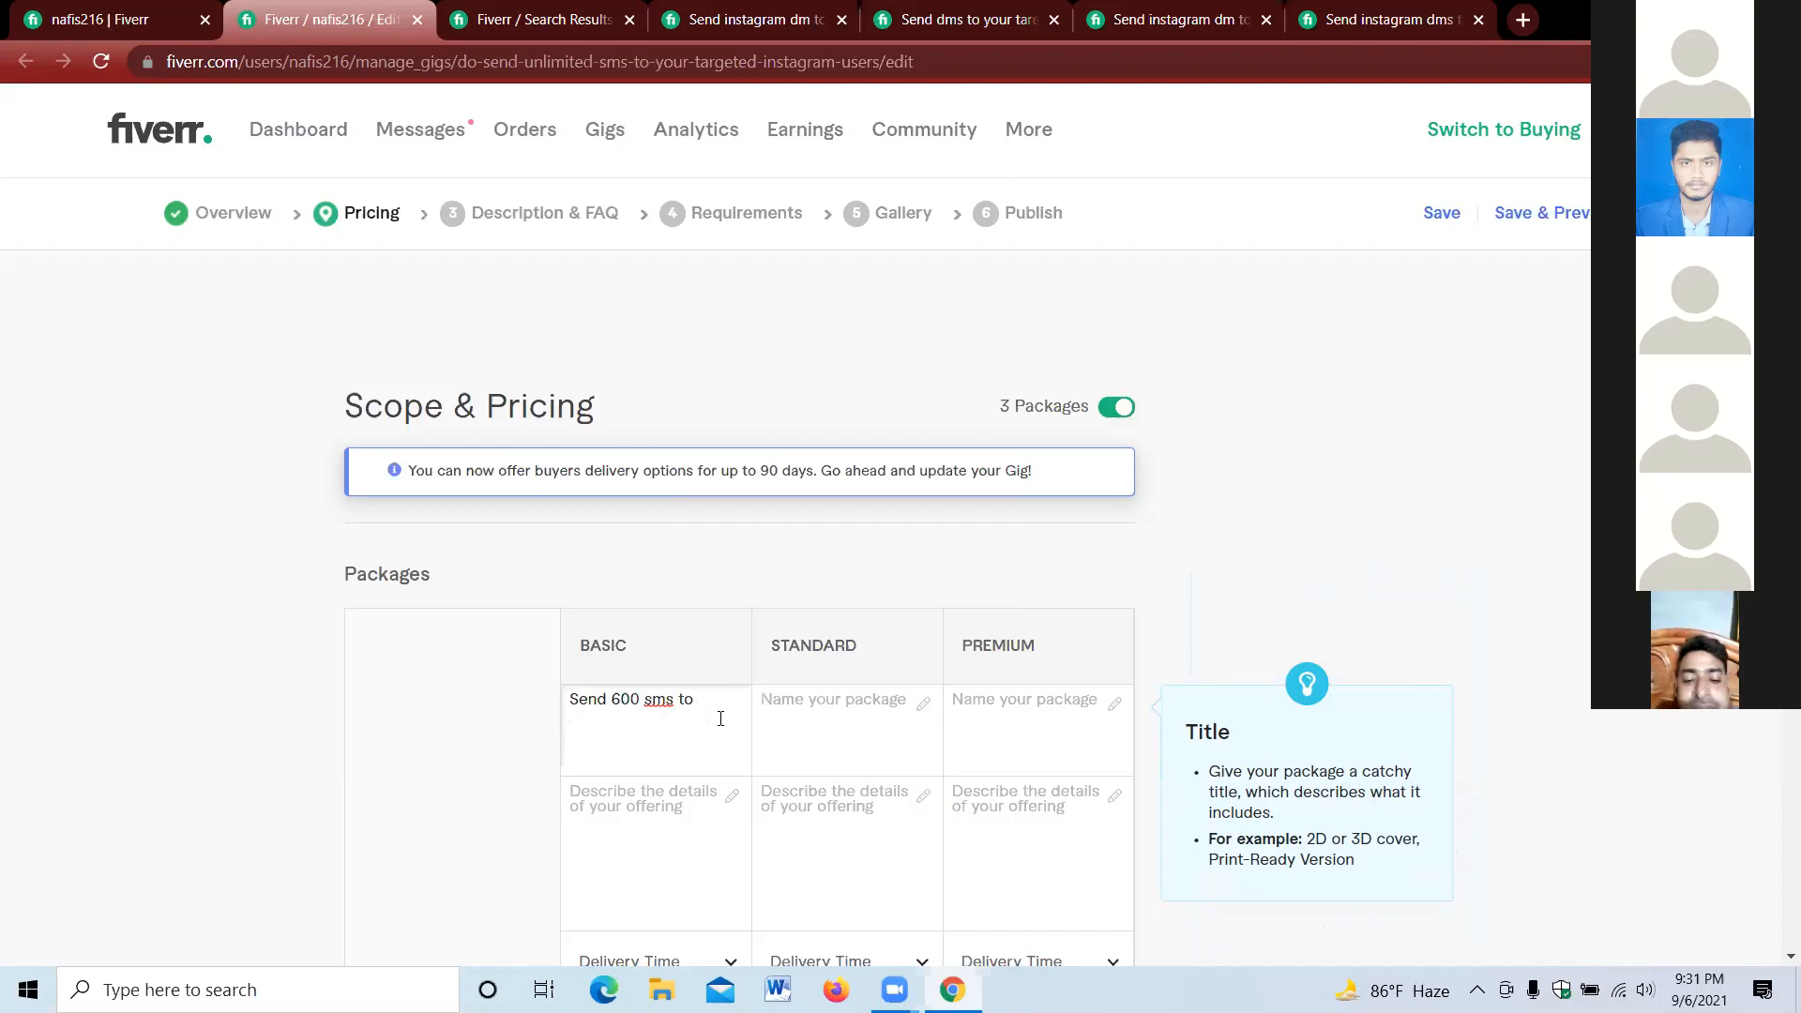
key(BackSpace)
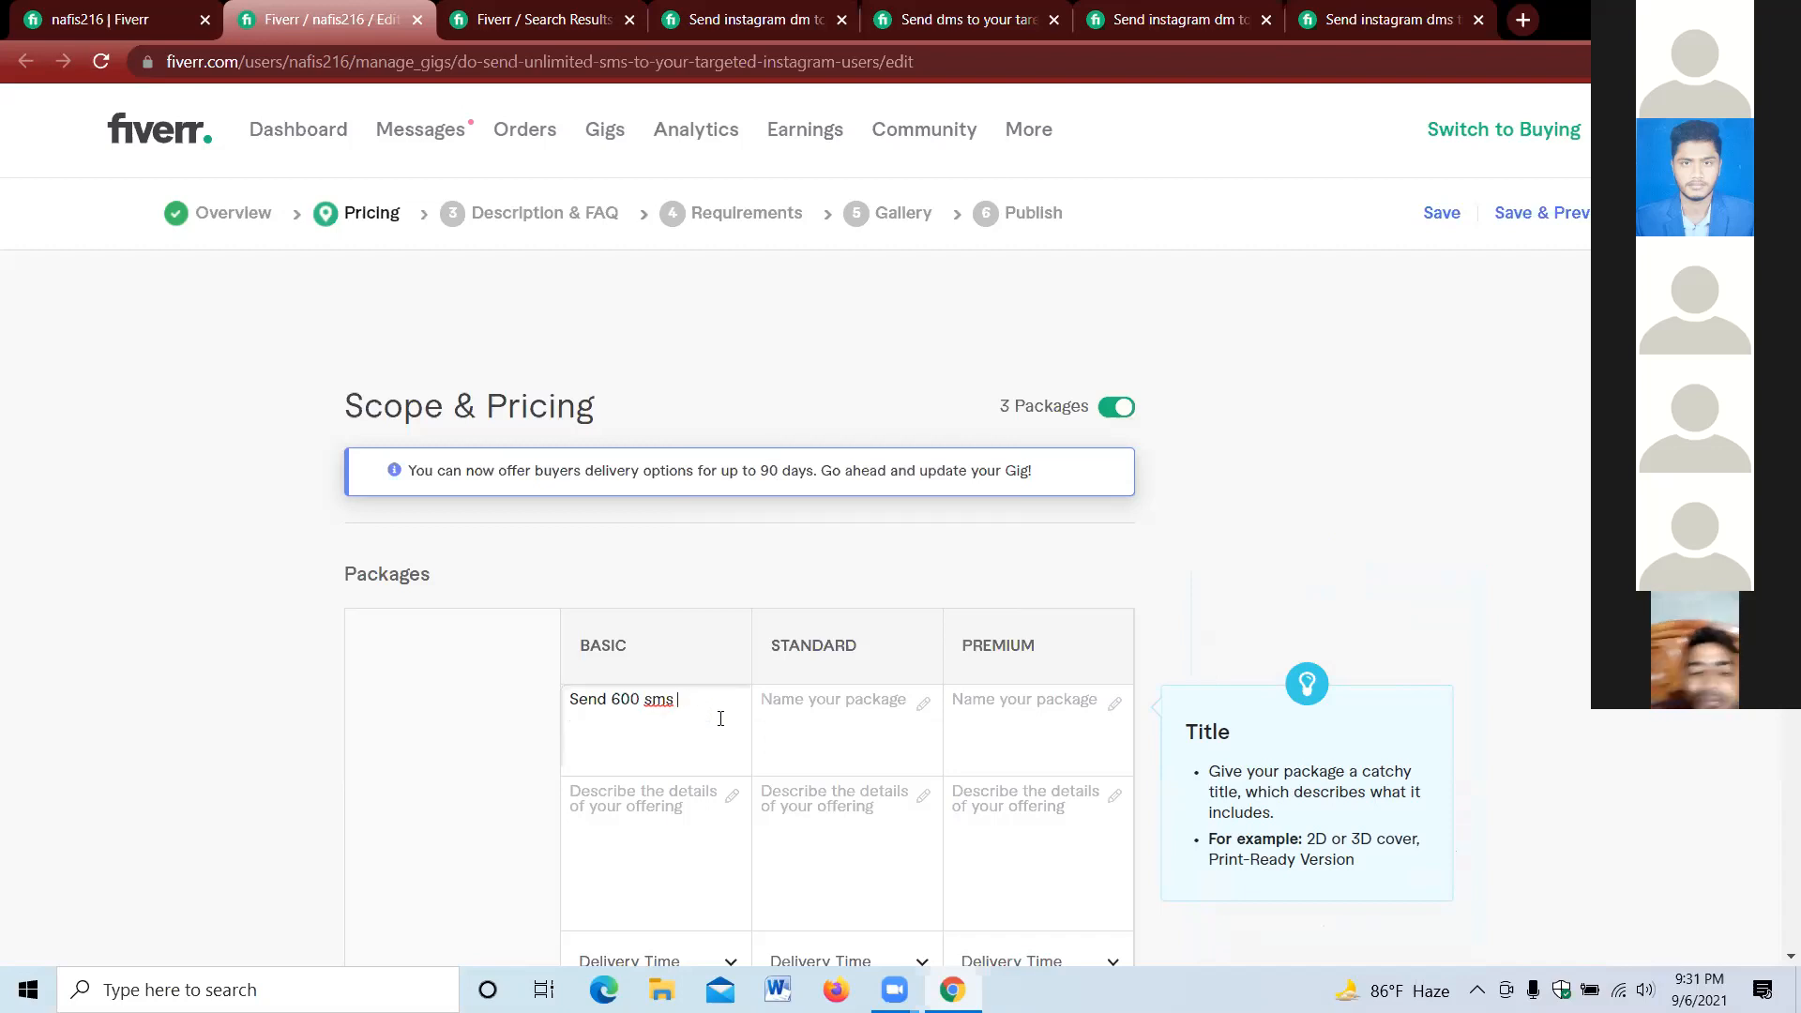
right_click(658, 715)
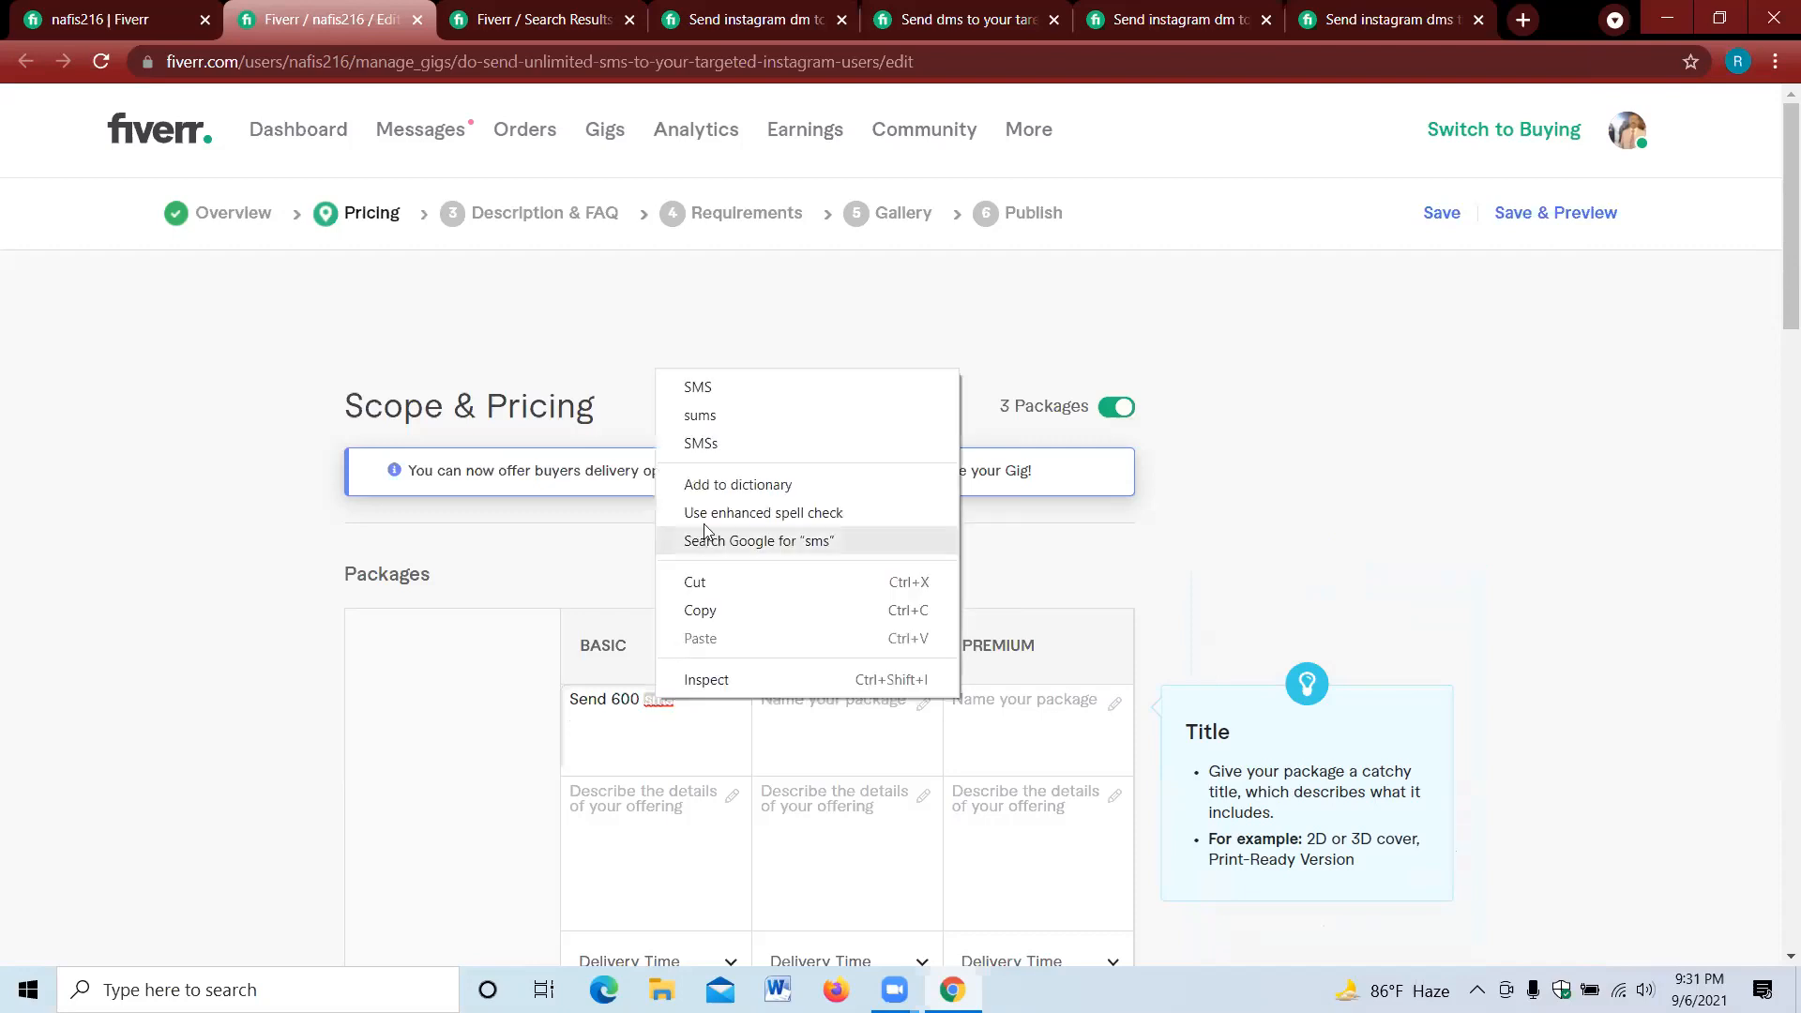
click(734, 388)
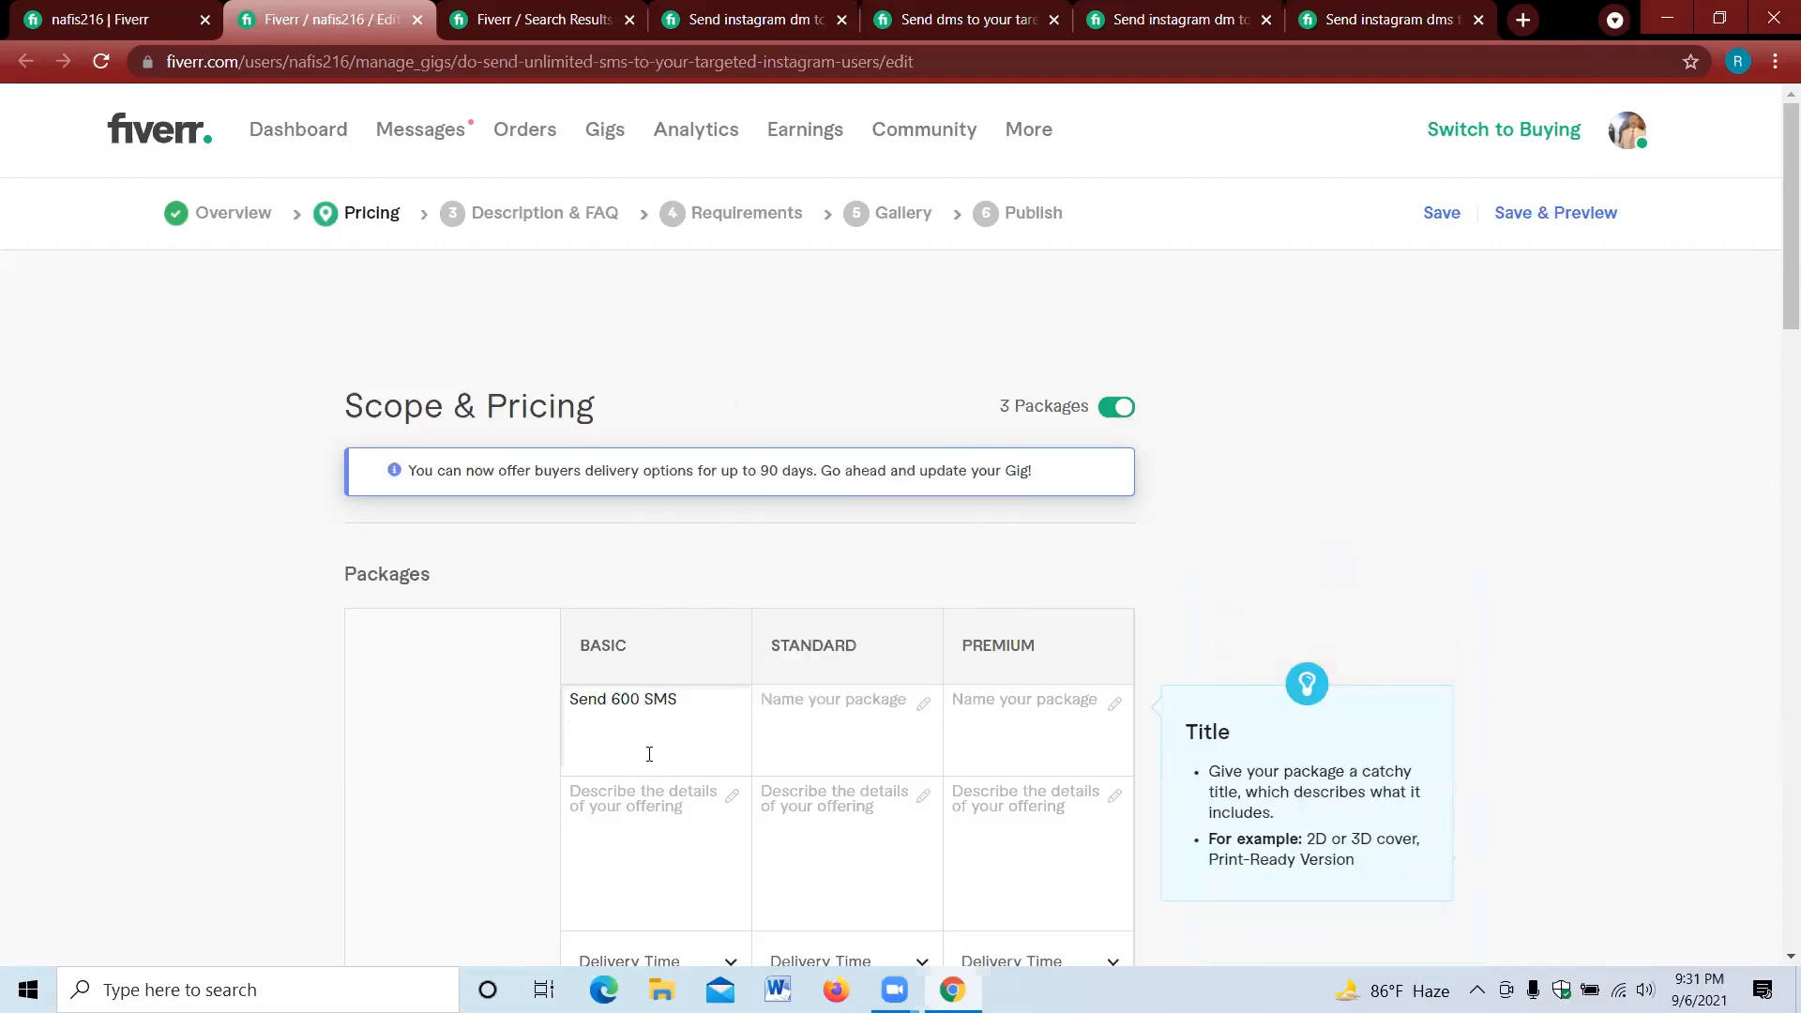
- Copy the Basic package title "Send 600 SMS" into the Standard and Premium package titles
triple_click(674, 704)
key(ctrl+c)
click(769, 703)
key(ctrl+v)
click(985, 728)
key(ctrl+v)
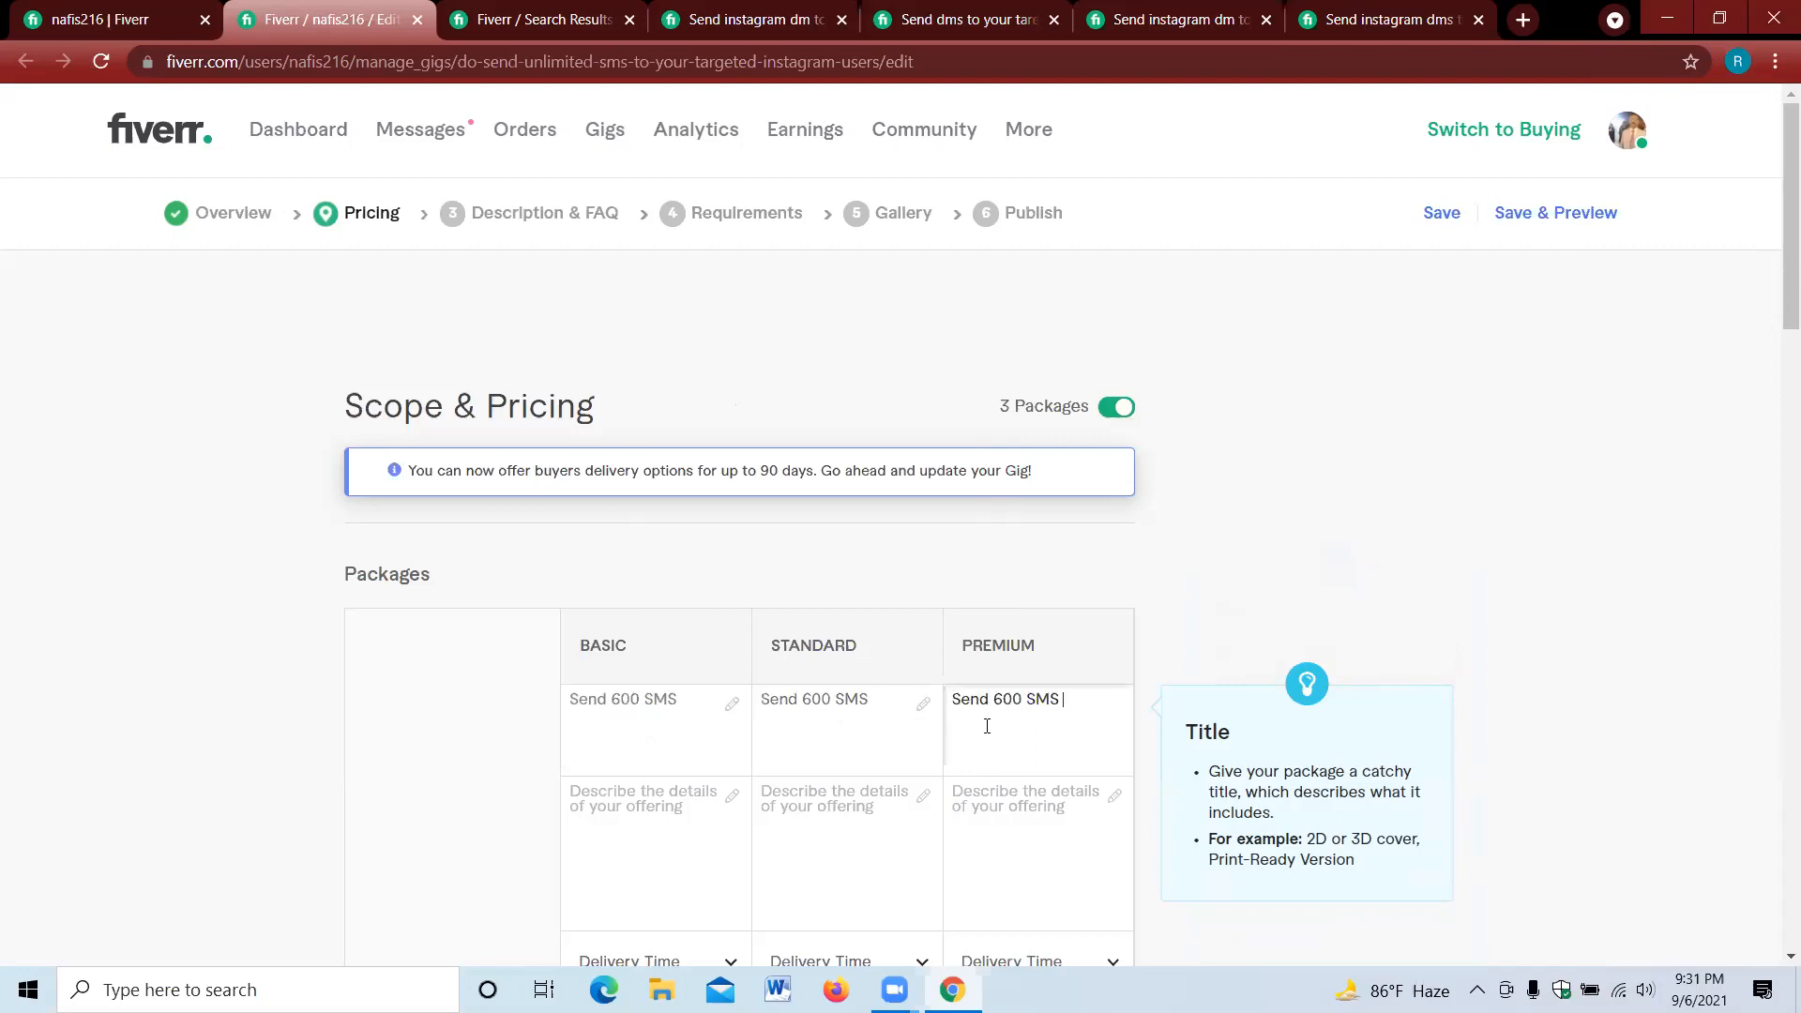
- Change the Standard package title to "Send 6000 SMS"
double_click(816, 699)
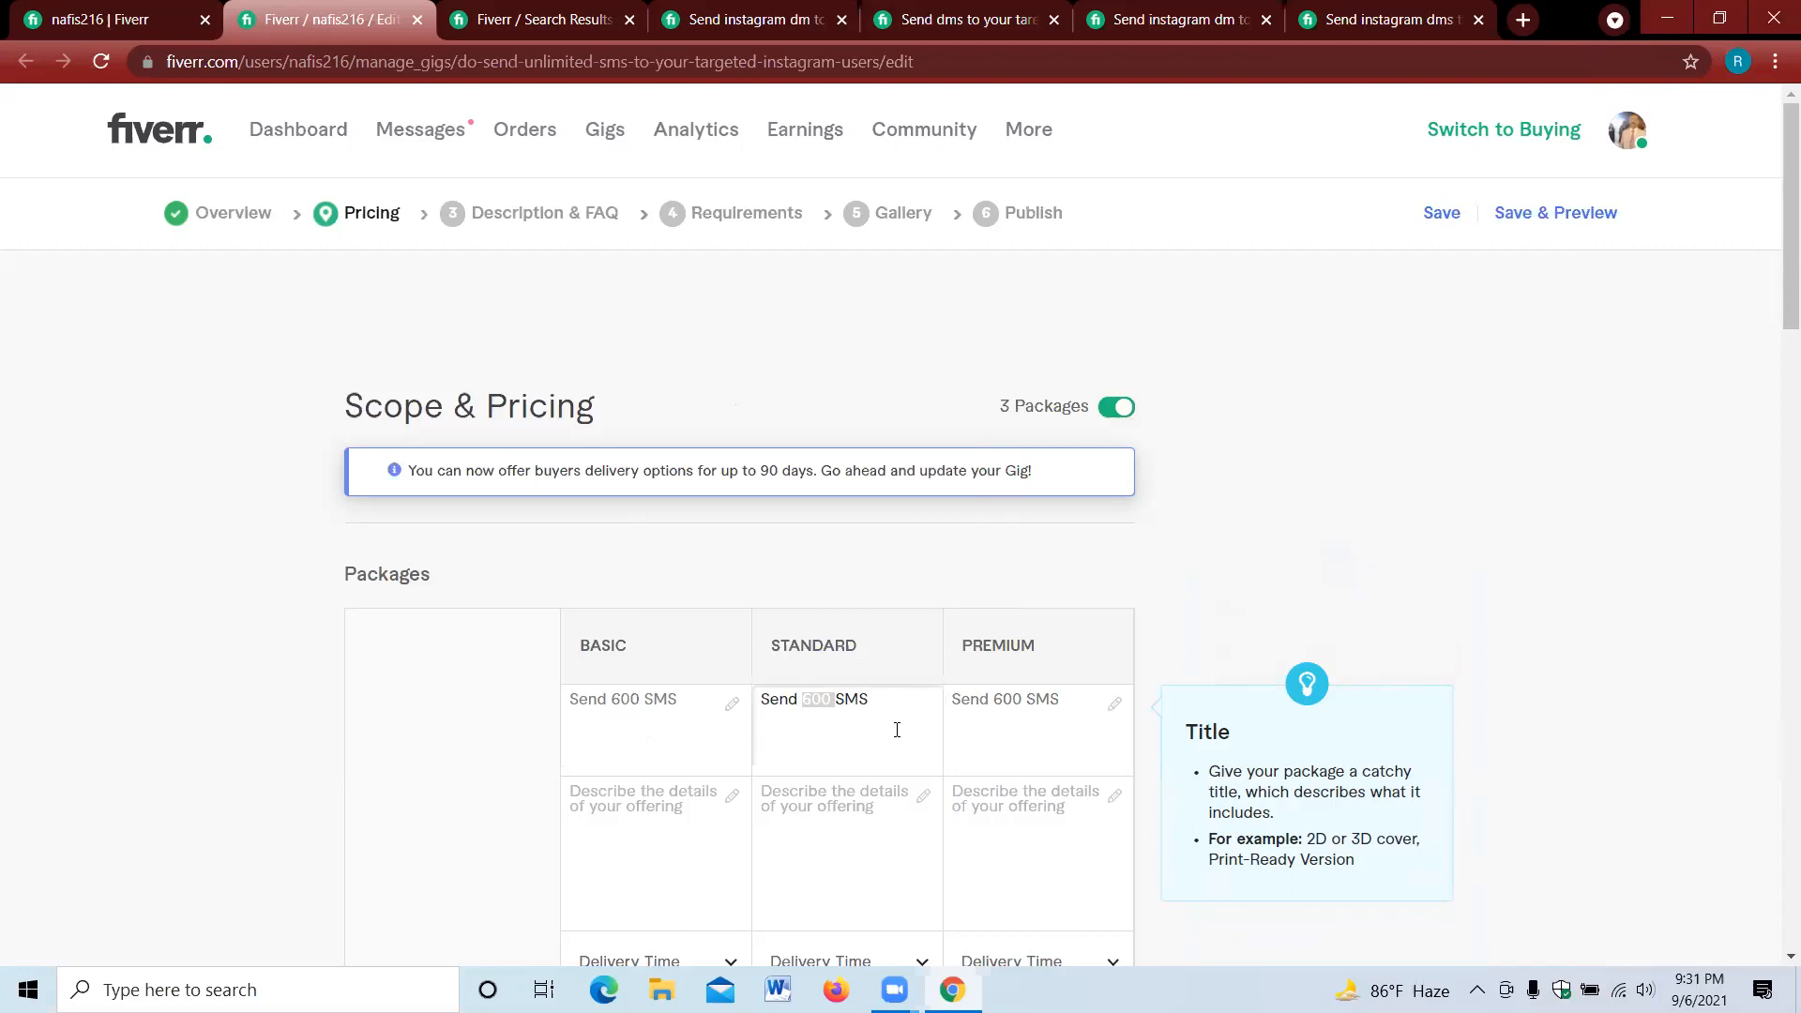
click(812, 705)
drag(822, 699, 805, 697)
key(Delete)
key(Delete)
text(6000)
- Change the Premium package title to "Send 15000 SMS"
click(1004, 699)
double_click(1003, 699)
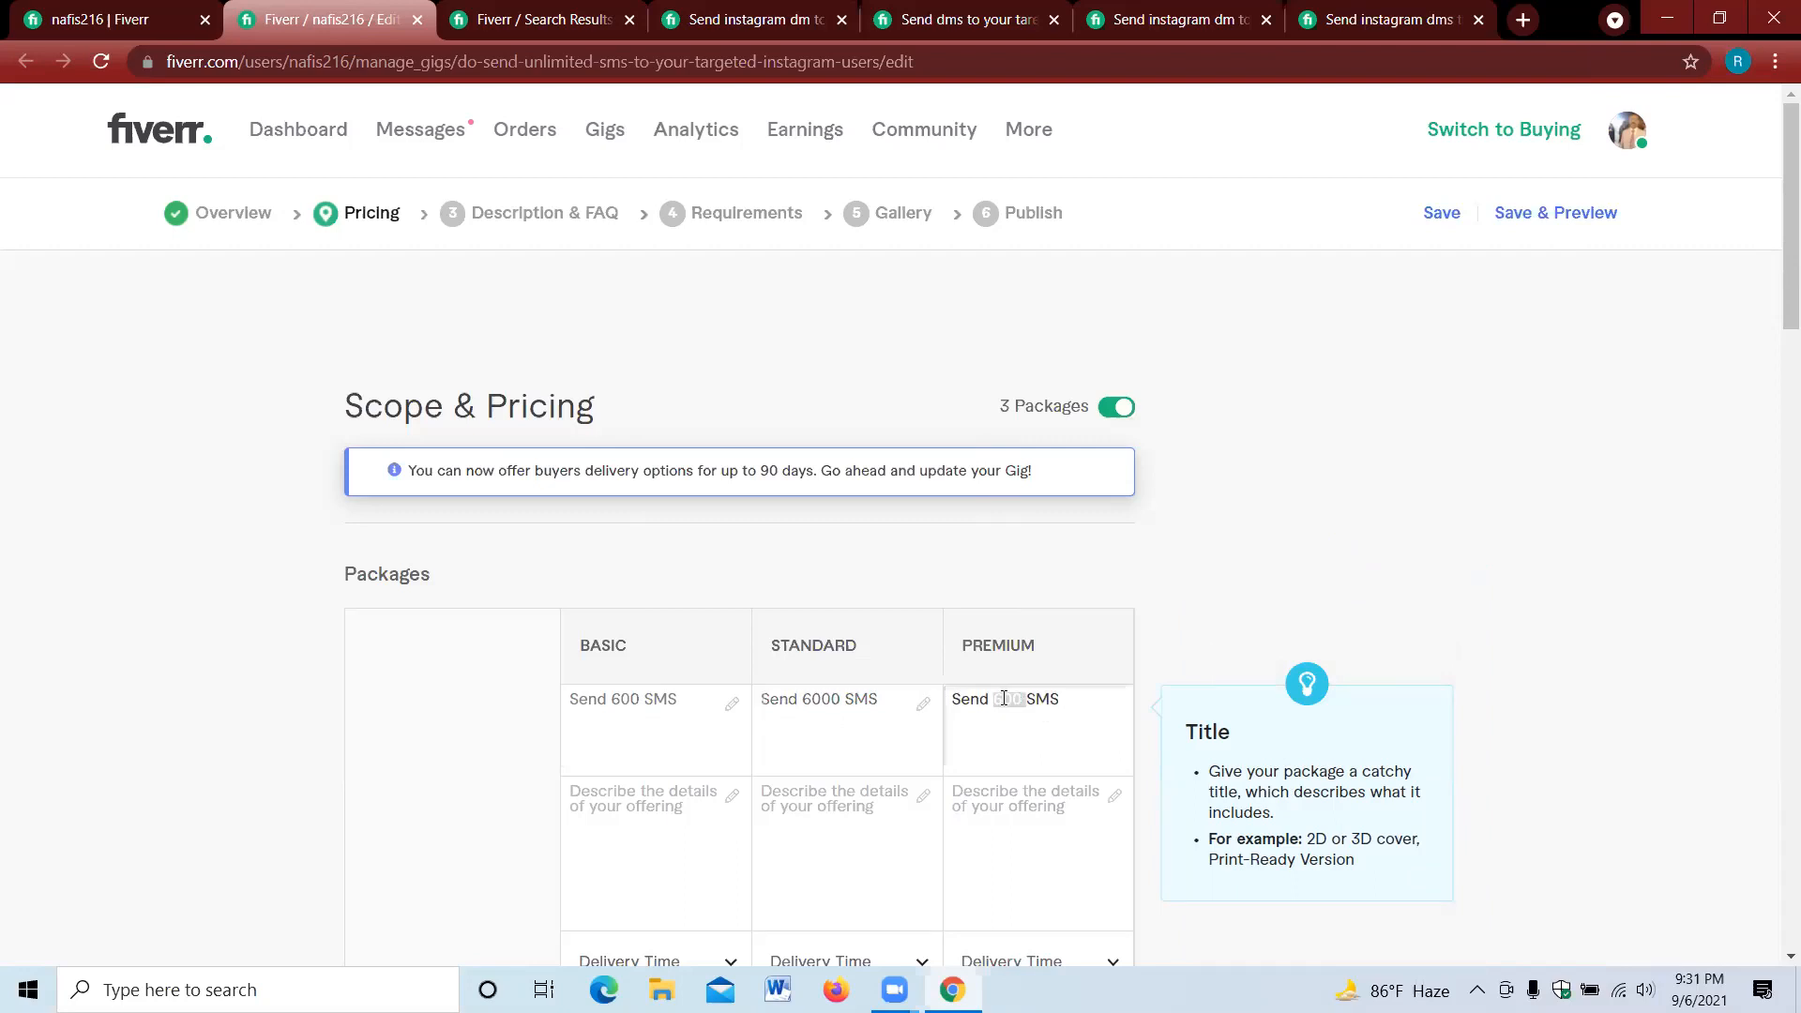
text(10000)
text(0)
click(1032, 698)
key(BackSpace)
- Write the Basic package description "I will do send 600 SMS to your targeted Instagram users", using the suggested spelling for Instagram
scroll(600, 817, down, 1)
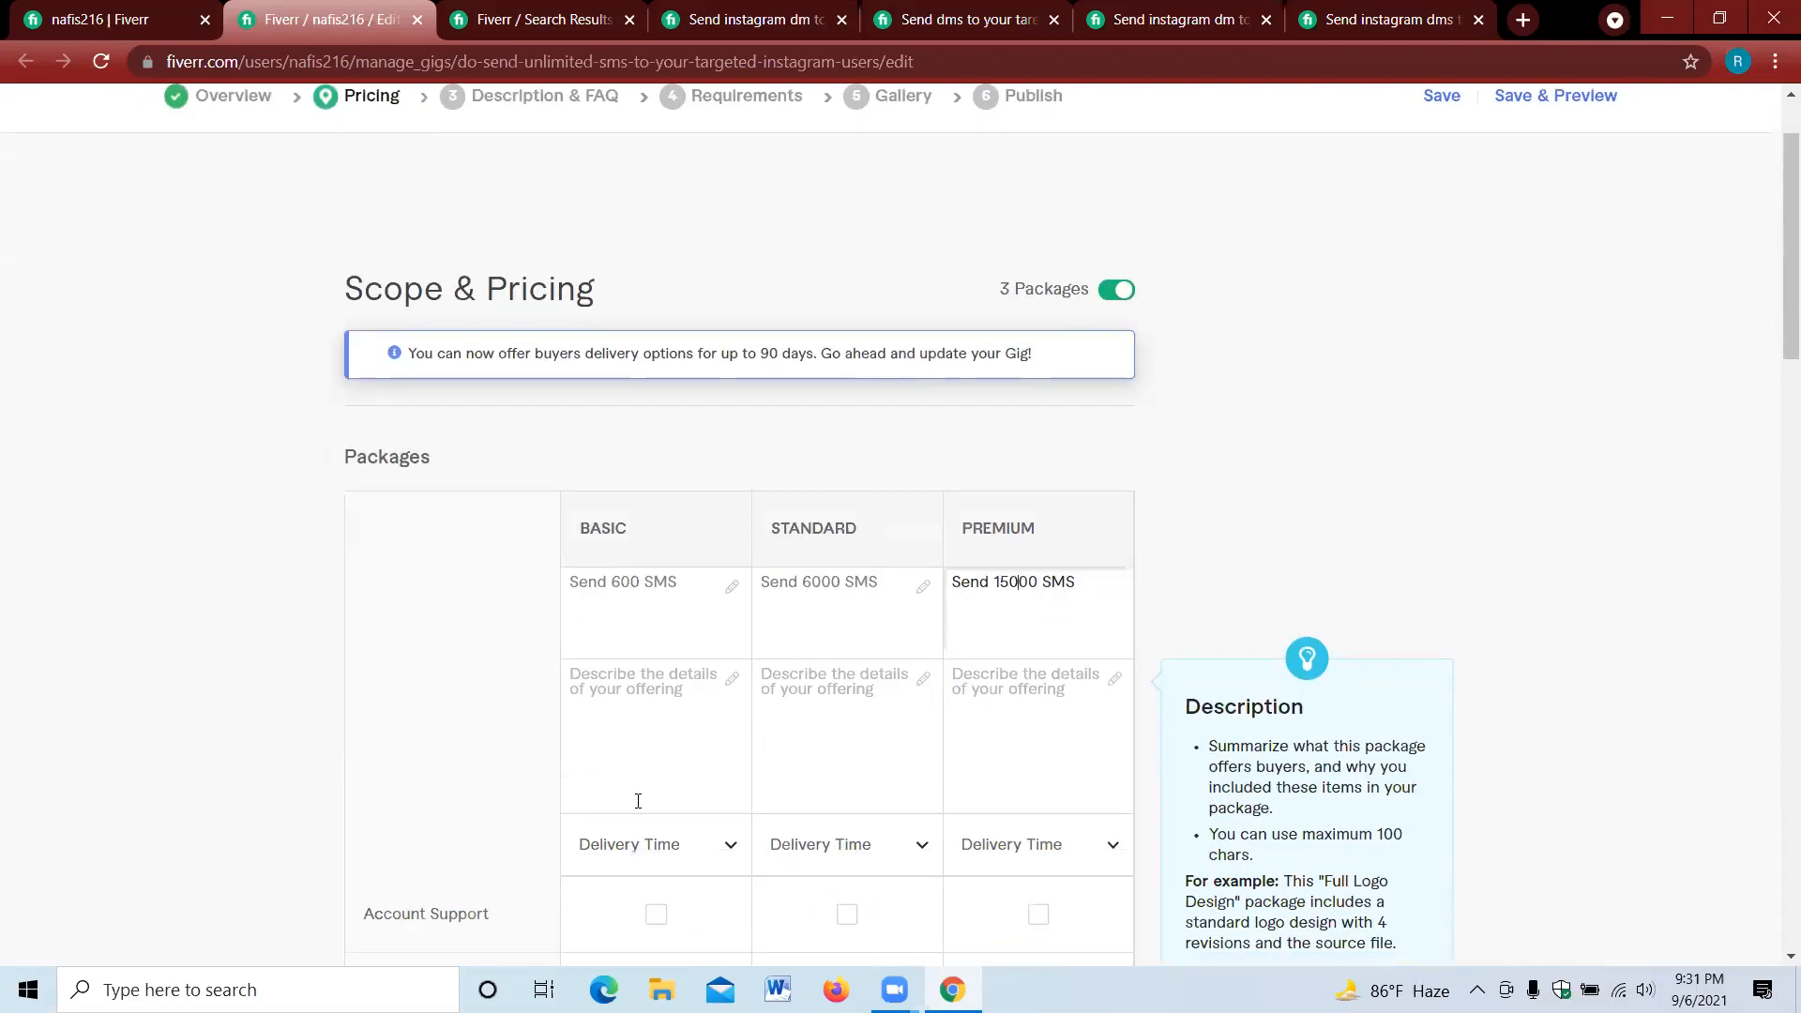
key(Tab)
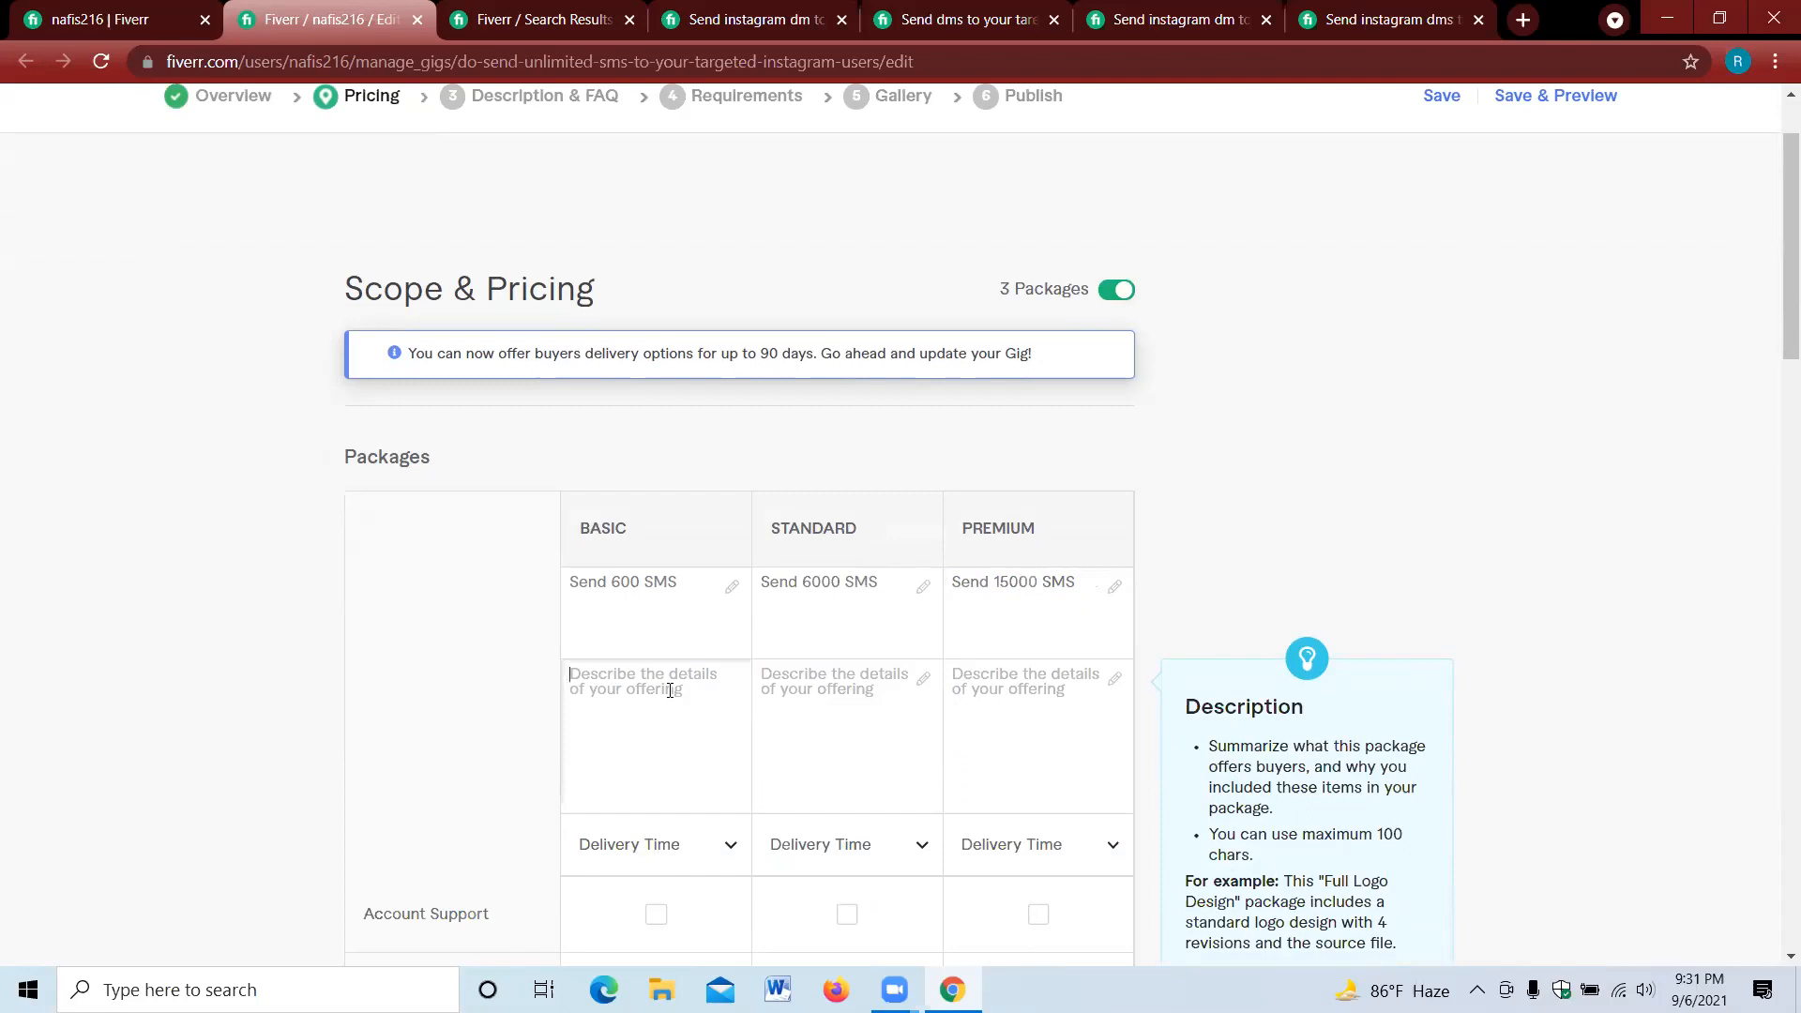
click(670, 690)
text(I will do send)
text(600 SMS)
text(to your targ)
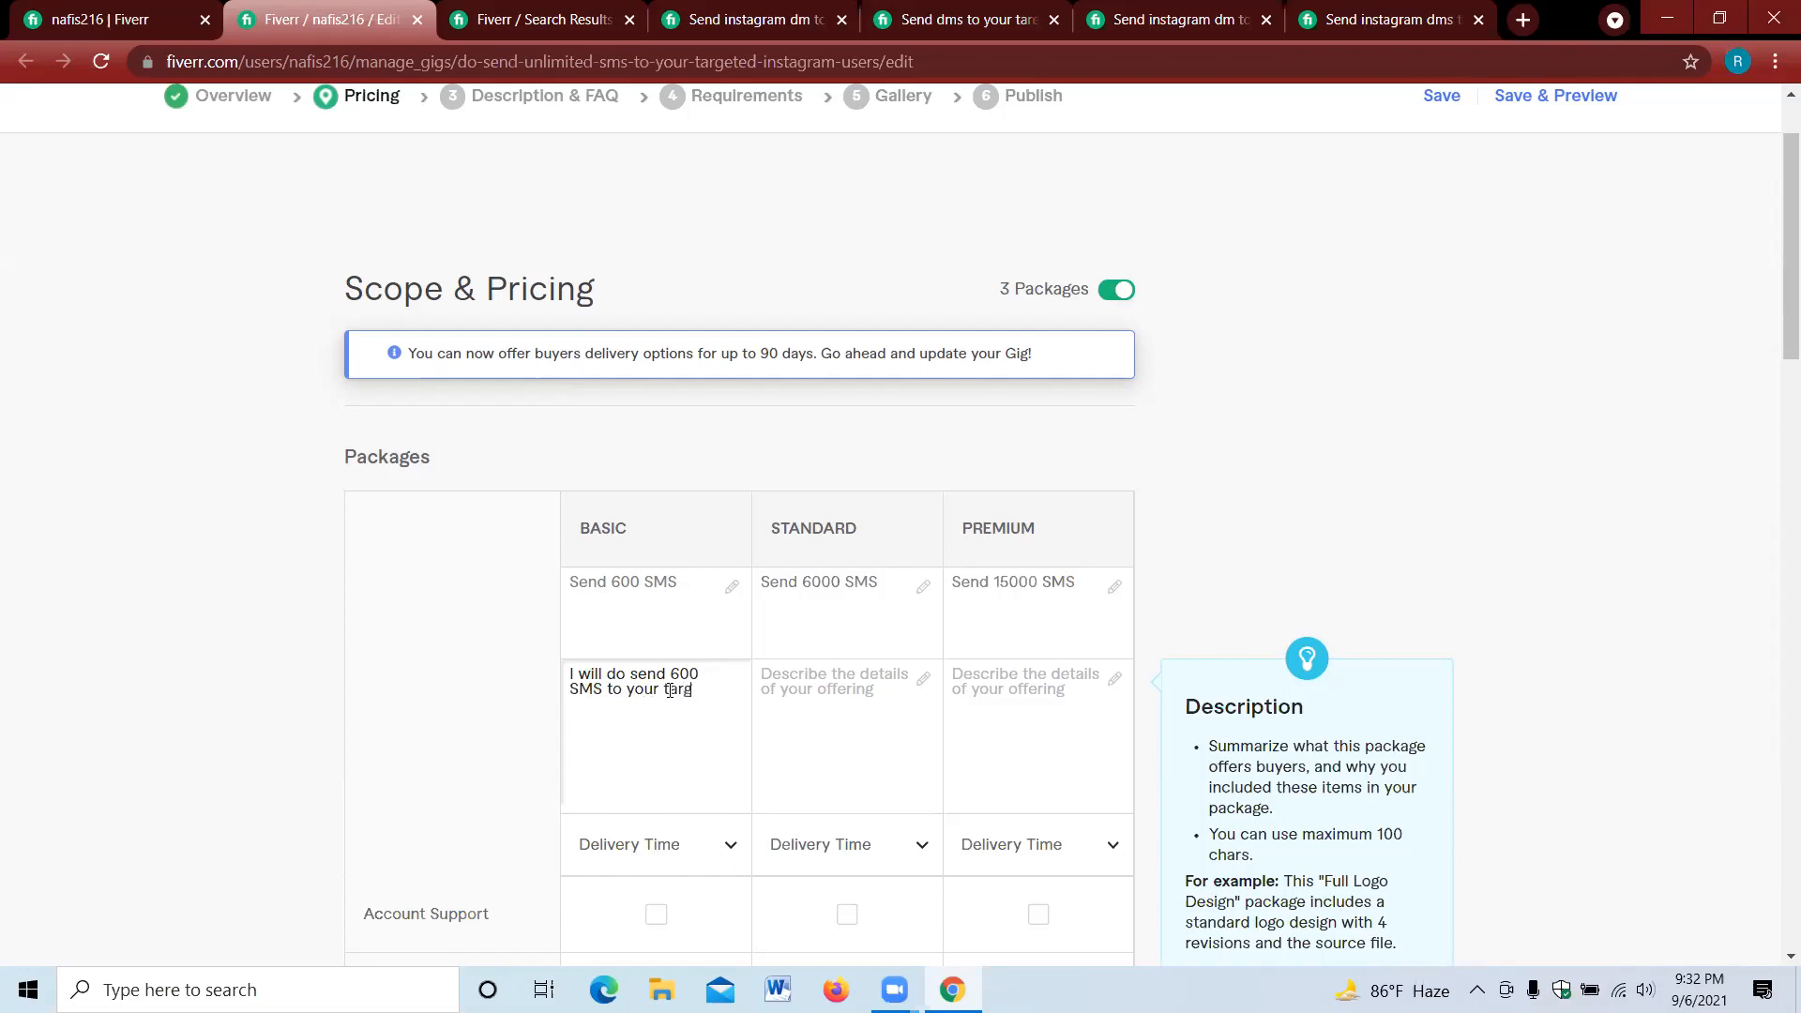
text(erted instagrame)
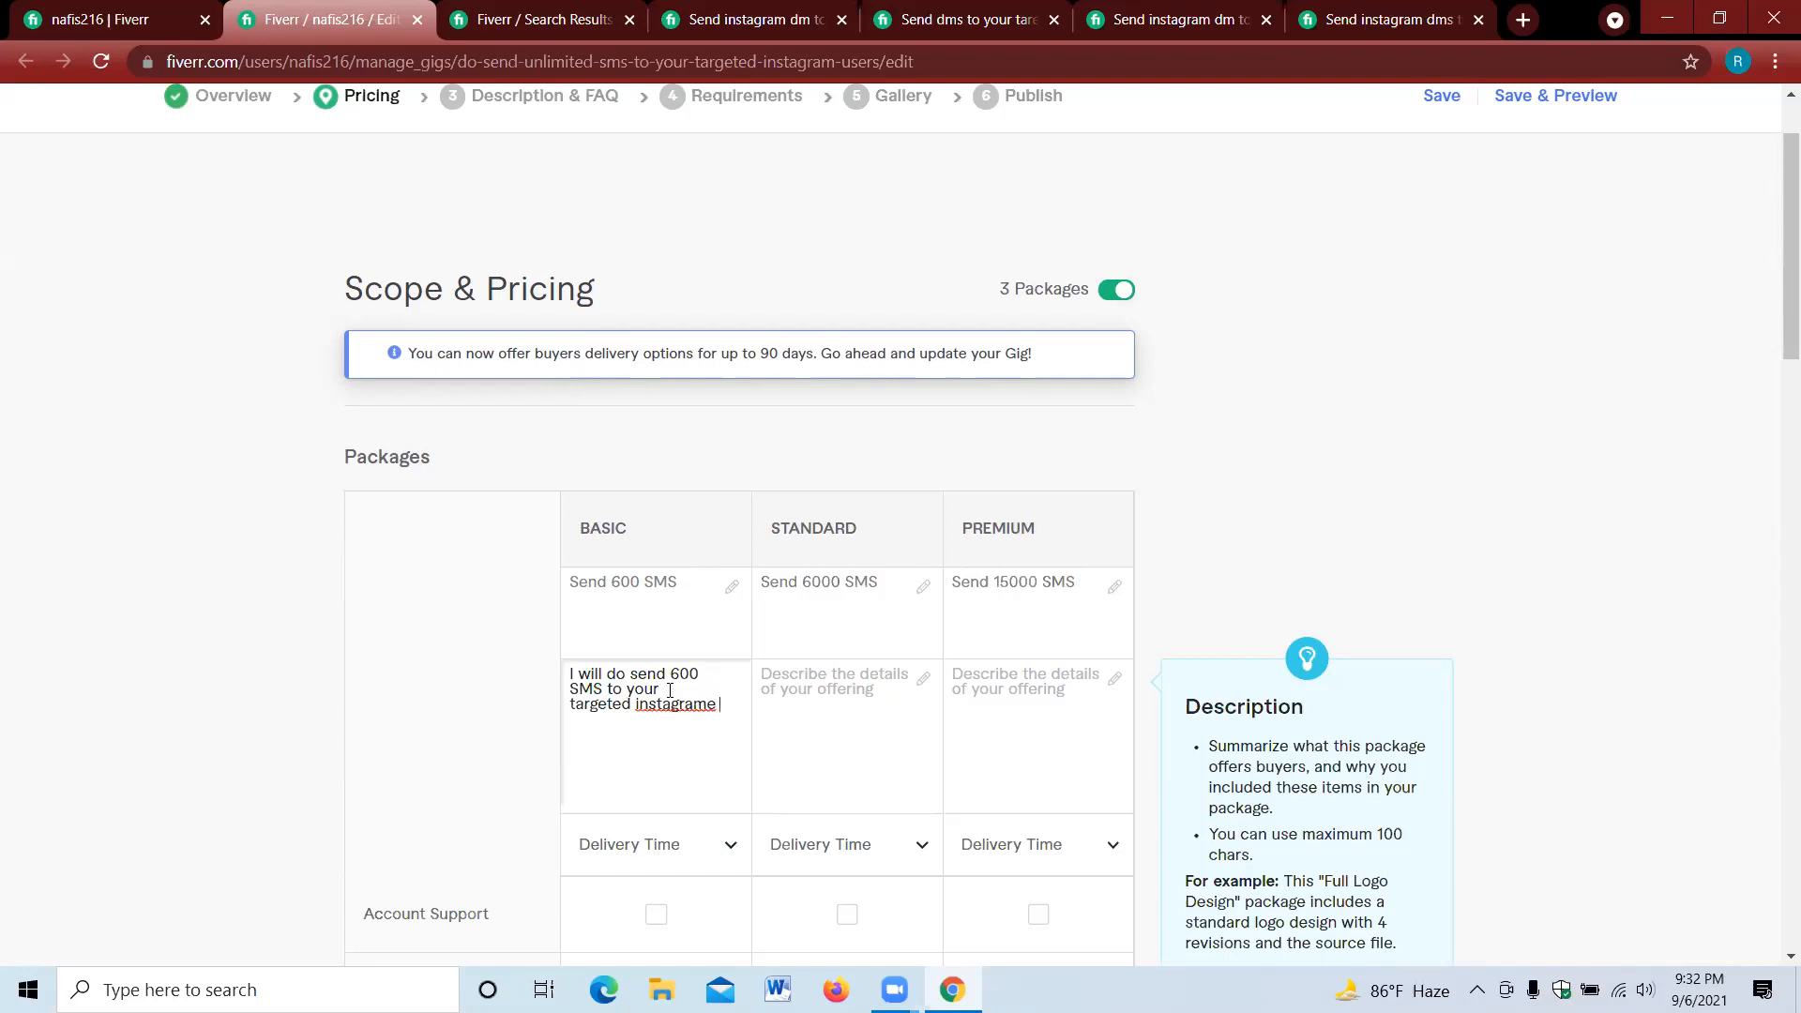
text( users)
right_click(682, 710)
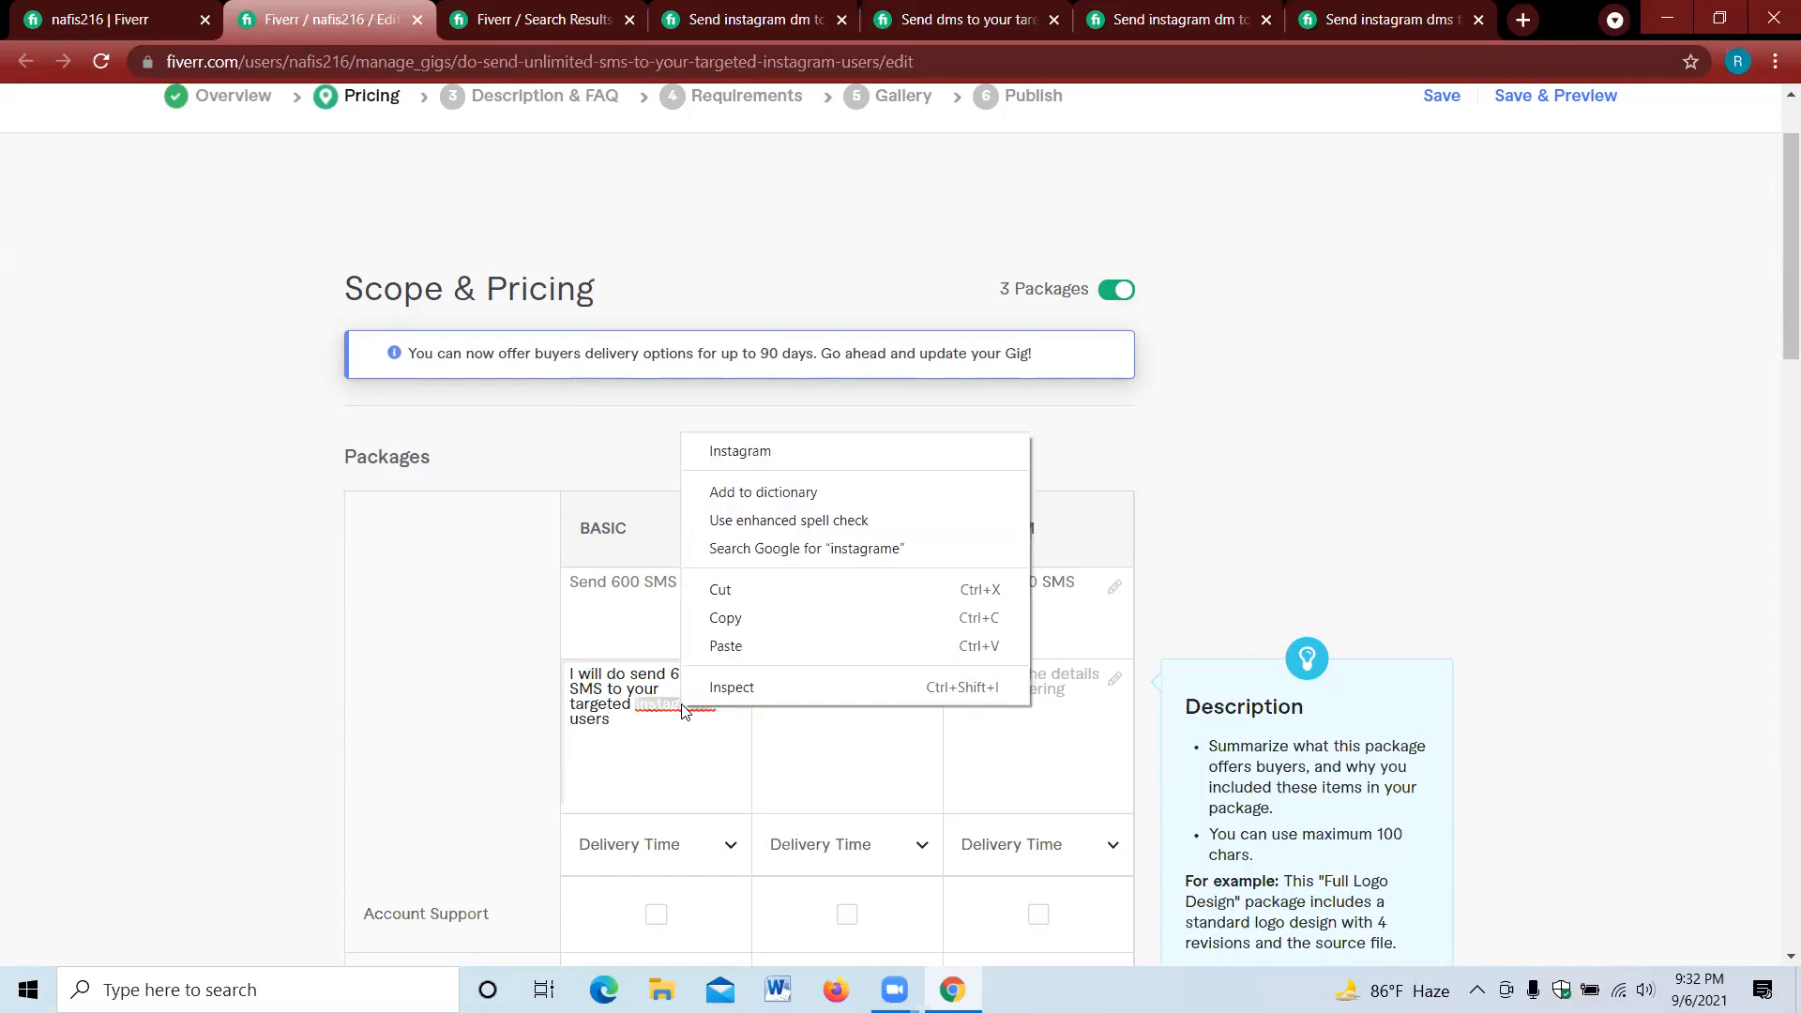
click(741, 451)
click(652, 772)
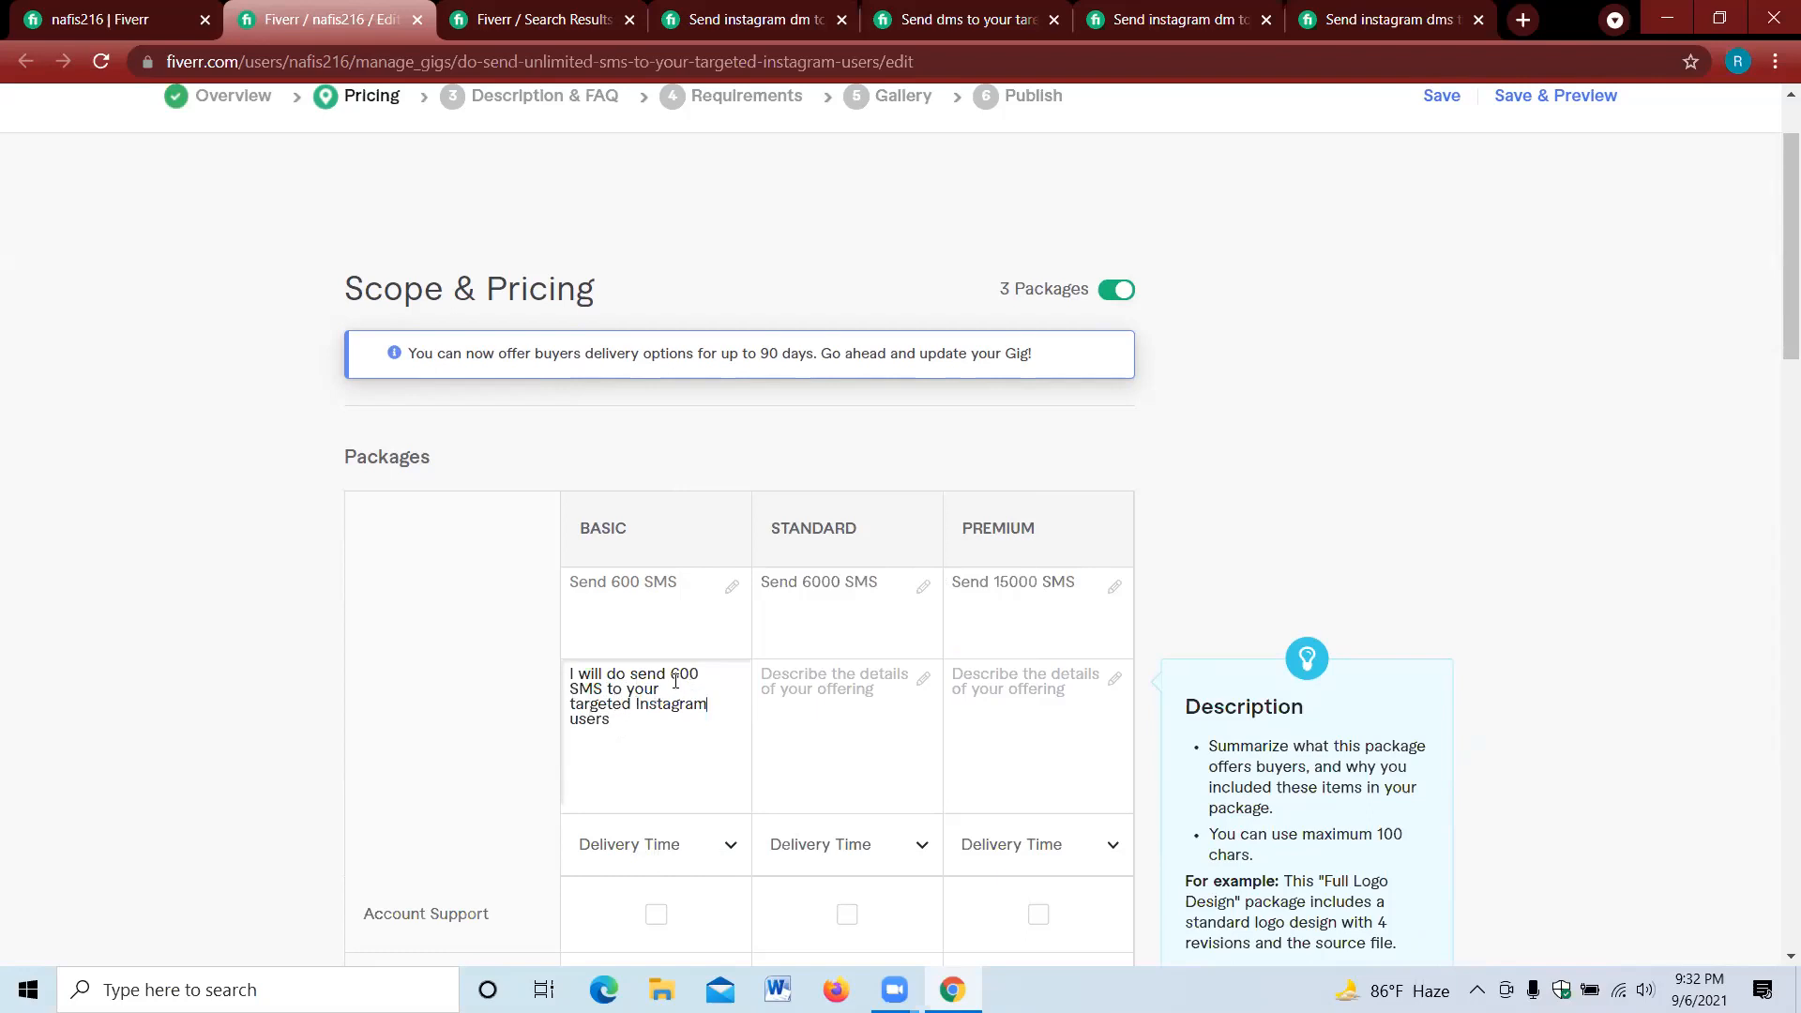
- Copy the Basic package description into the Standard and Premium package descriptions
click(625, 732)
drag(625, 731, 565, 675)
key(ctrl+c)
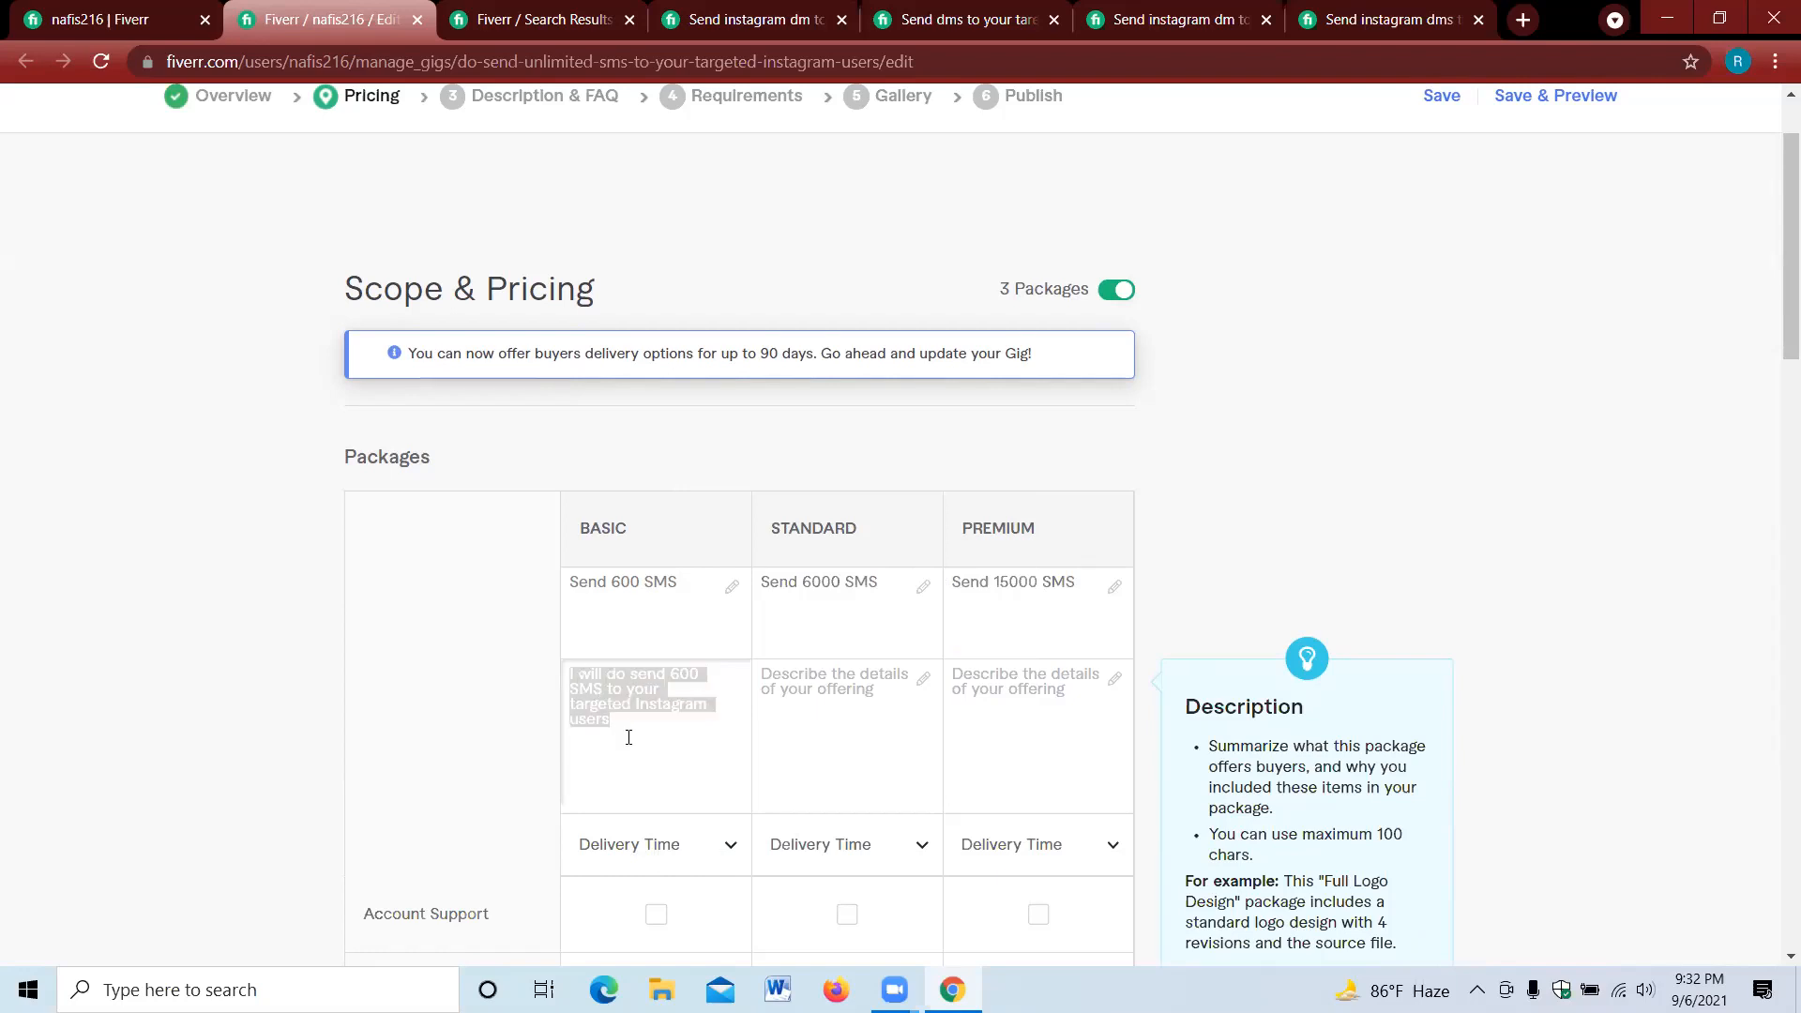
click(859, 732)
key(ctrl+v)
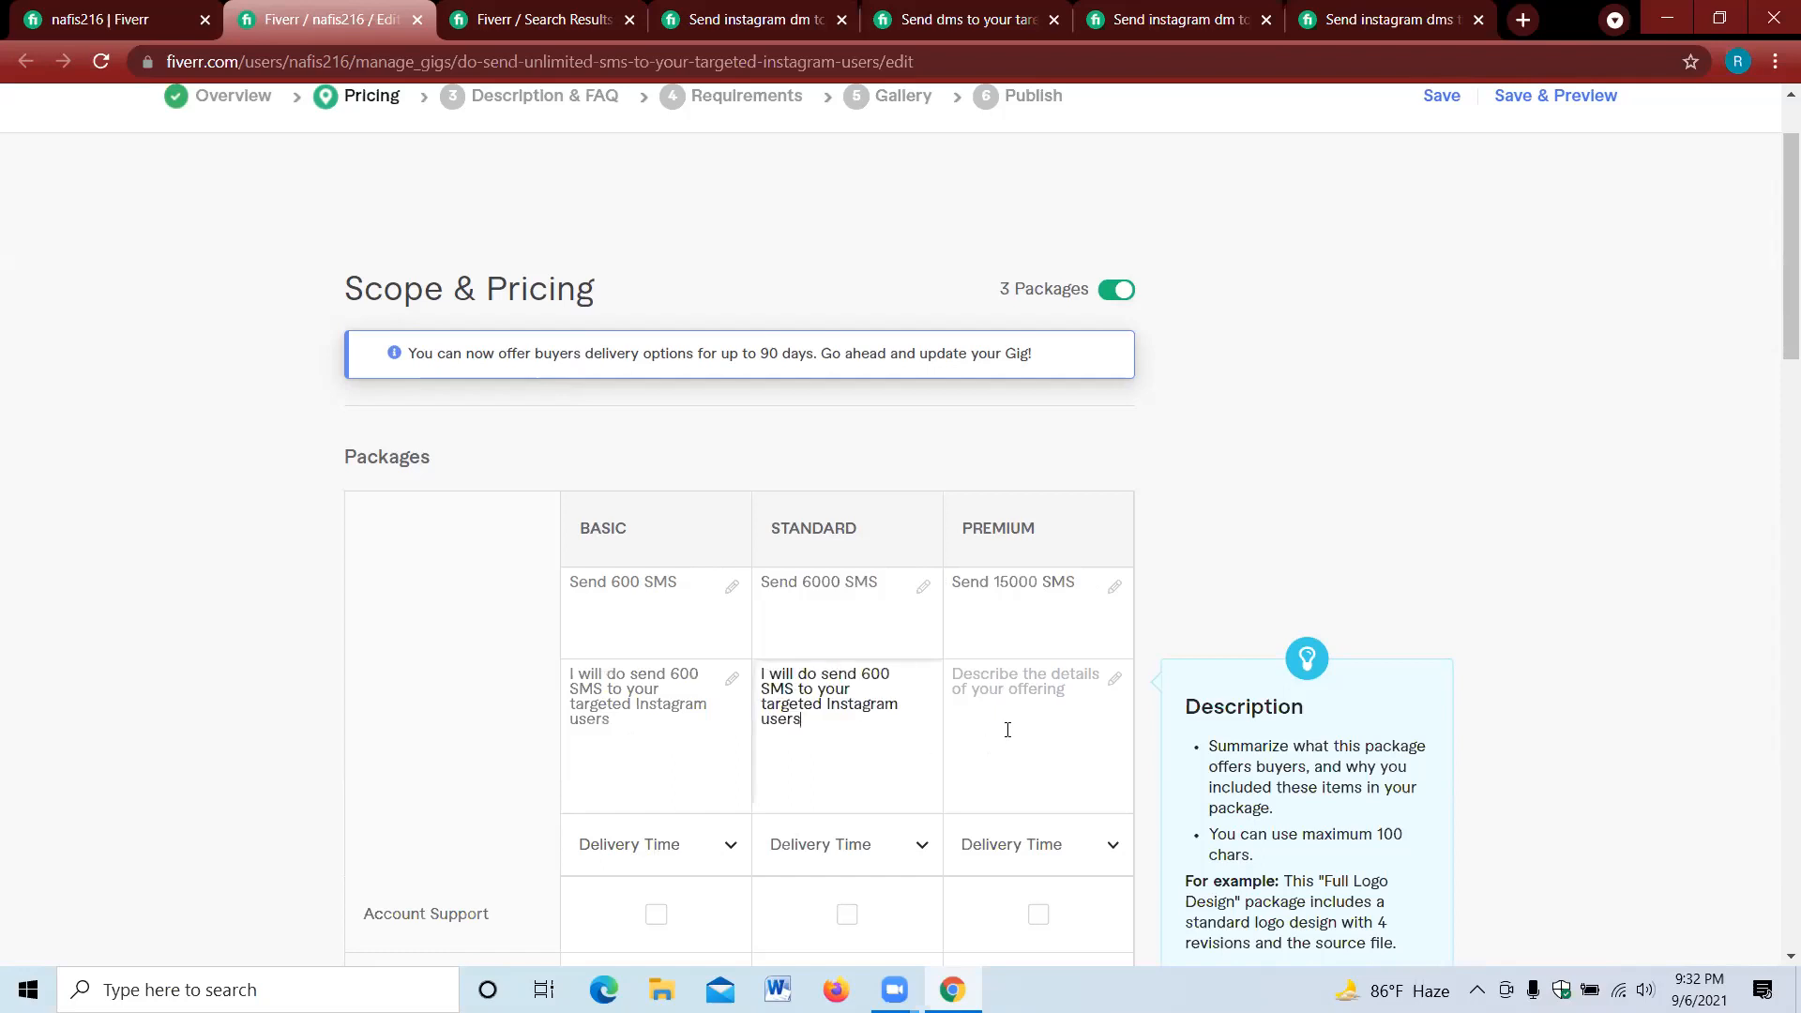
click(1005, 735)
key(ctrl+v)
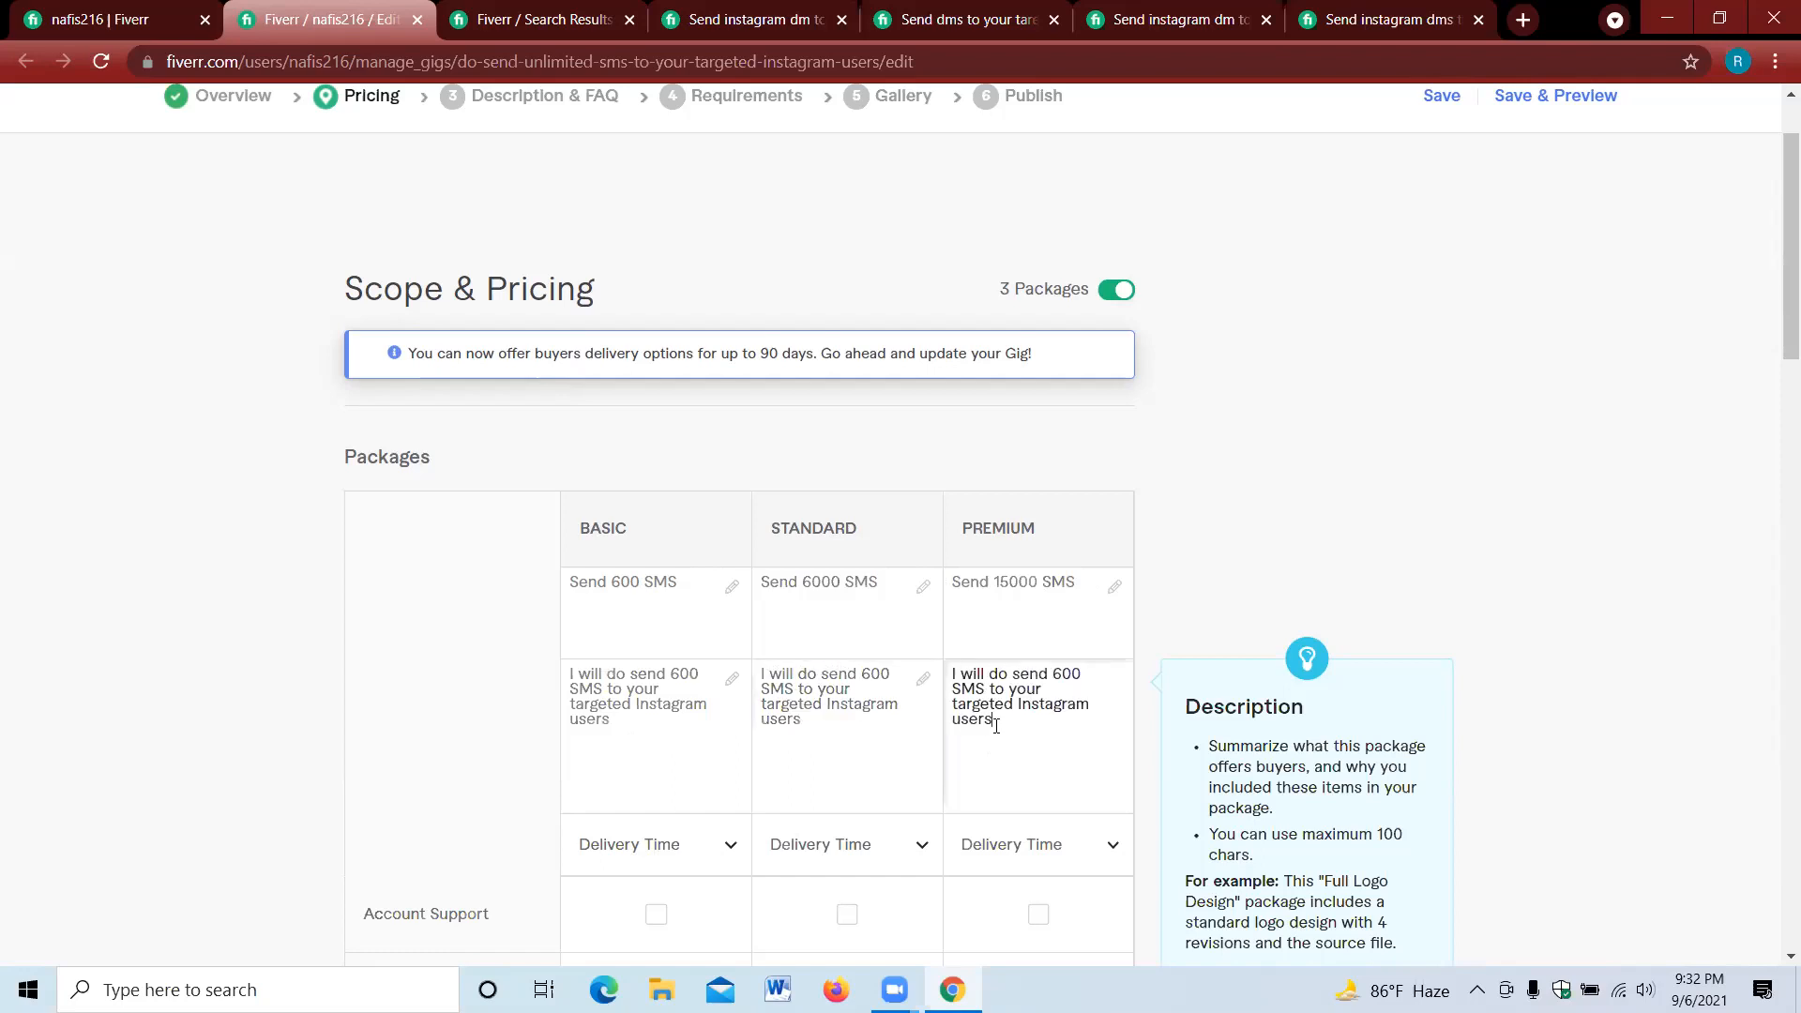
- Change the SMS quantity to 6000 in the Standard description and 15,000 in the Premium description
click(868, 673)
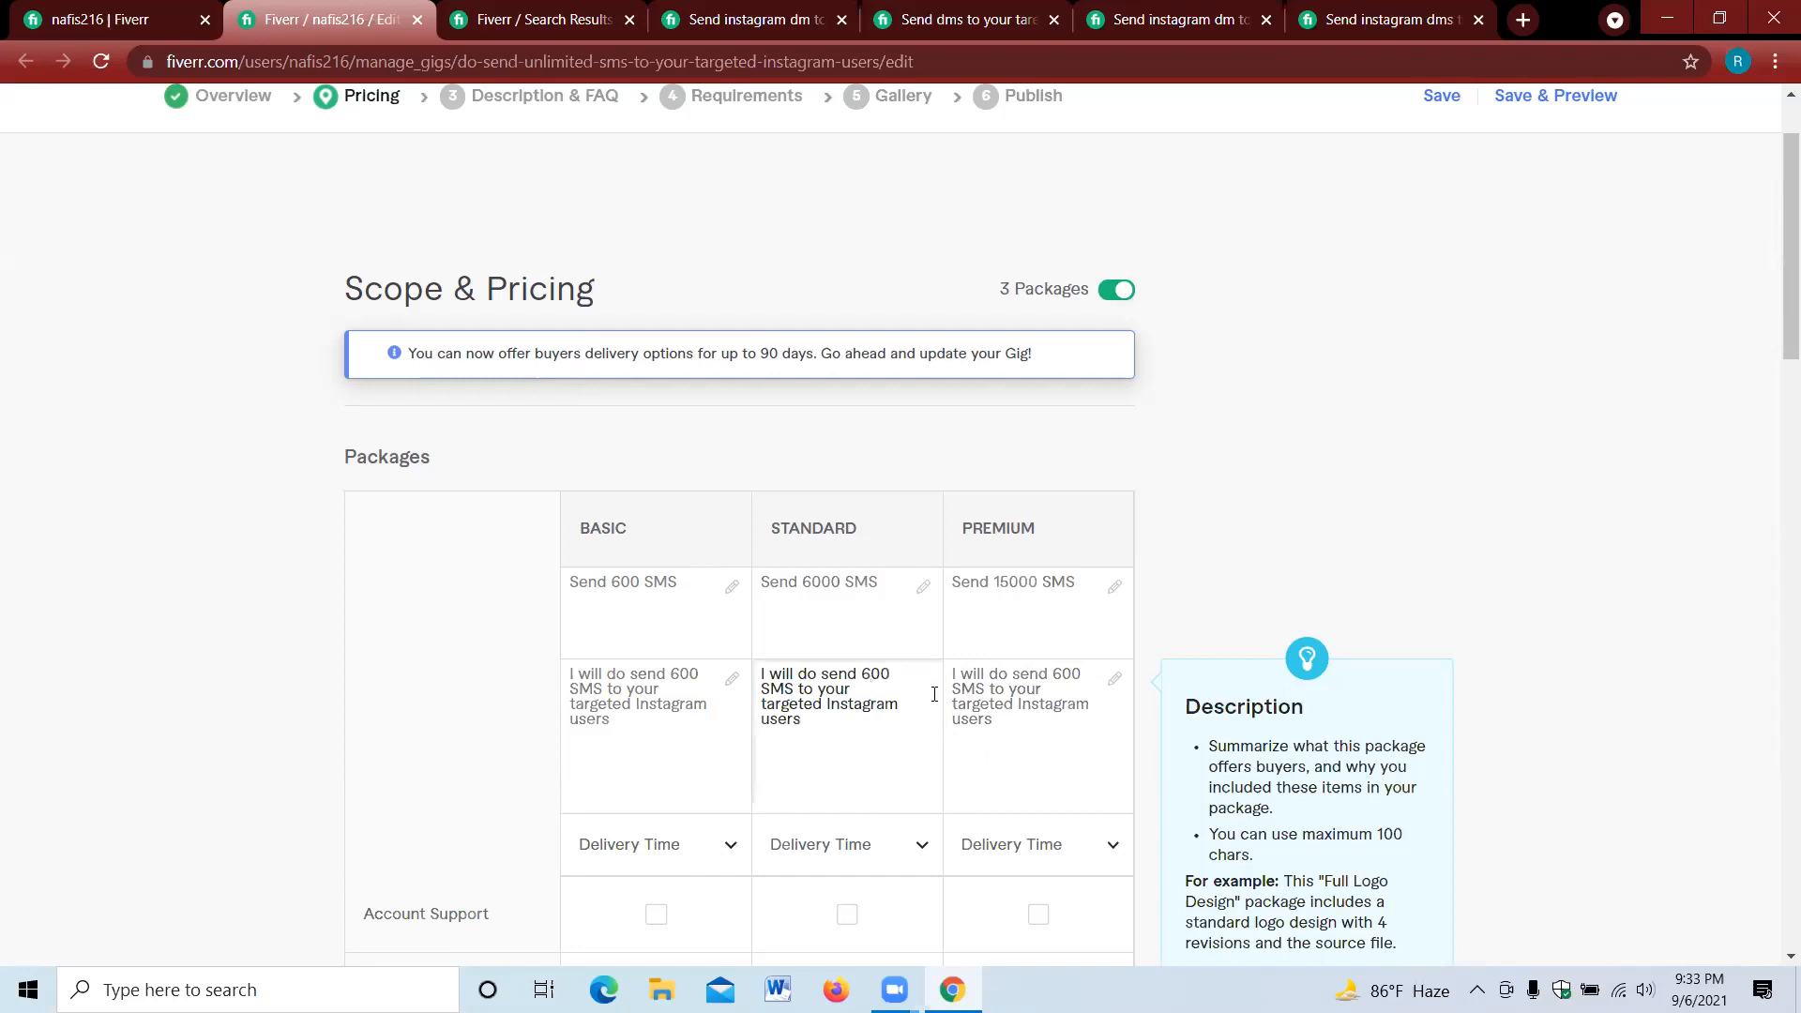
text(0)
click(1060, 674)
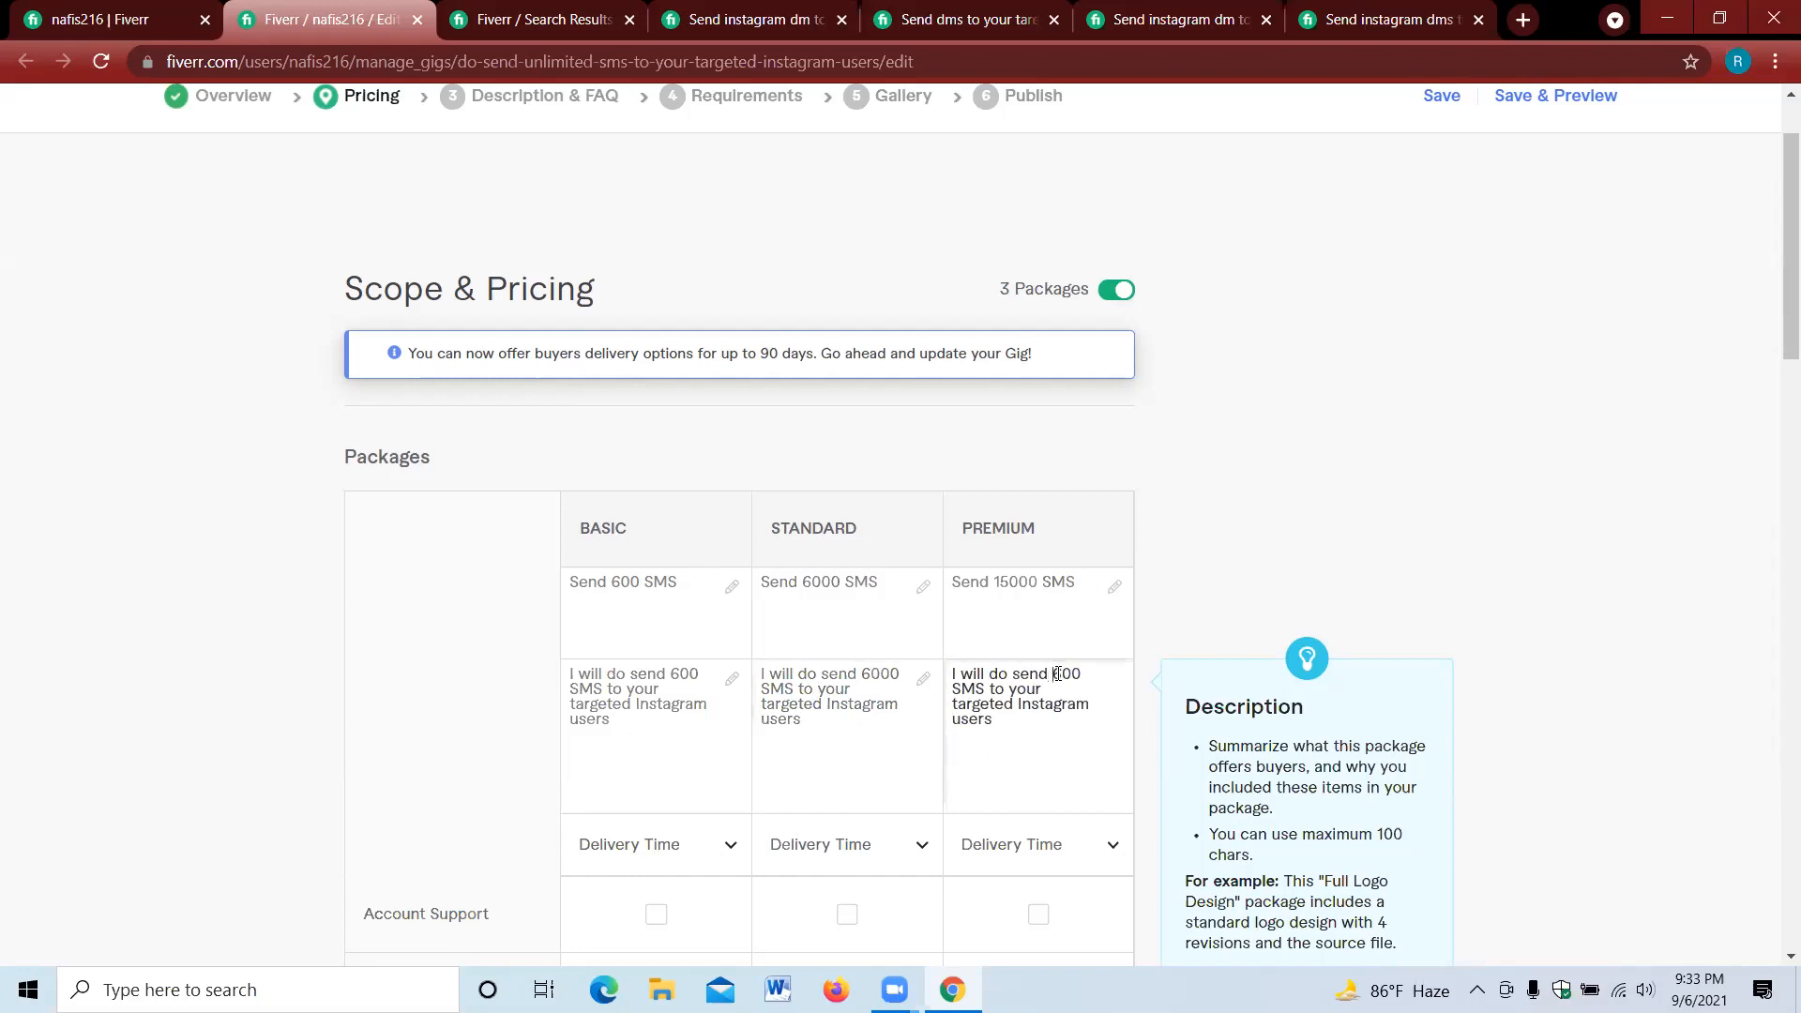
key(Delete)
text(15)
text(0)
text(,)
- Close the search results and compare the Basic package delivery times across the open competing Instagram DM gigs
scroll(836, 755, down, 2)
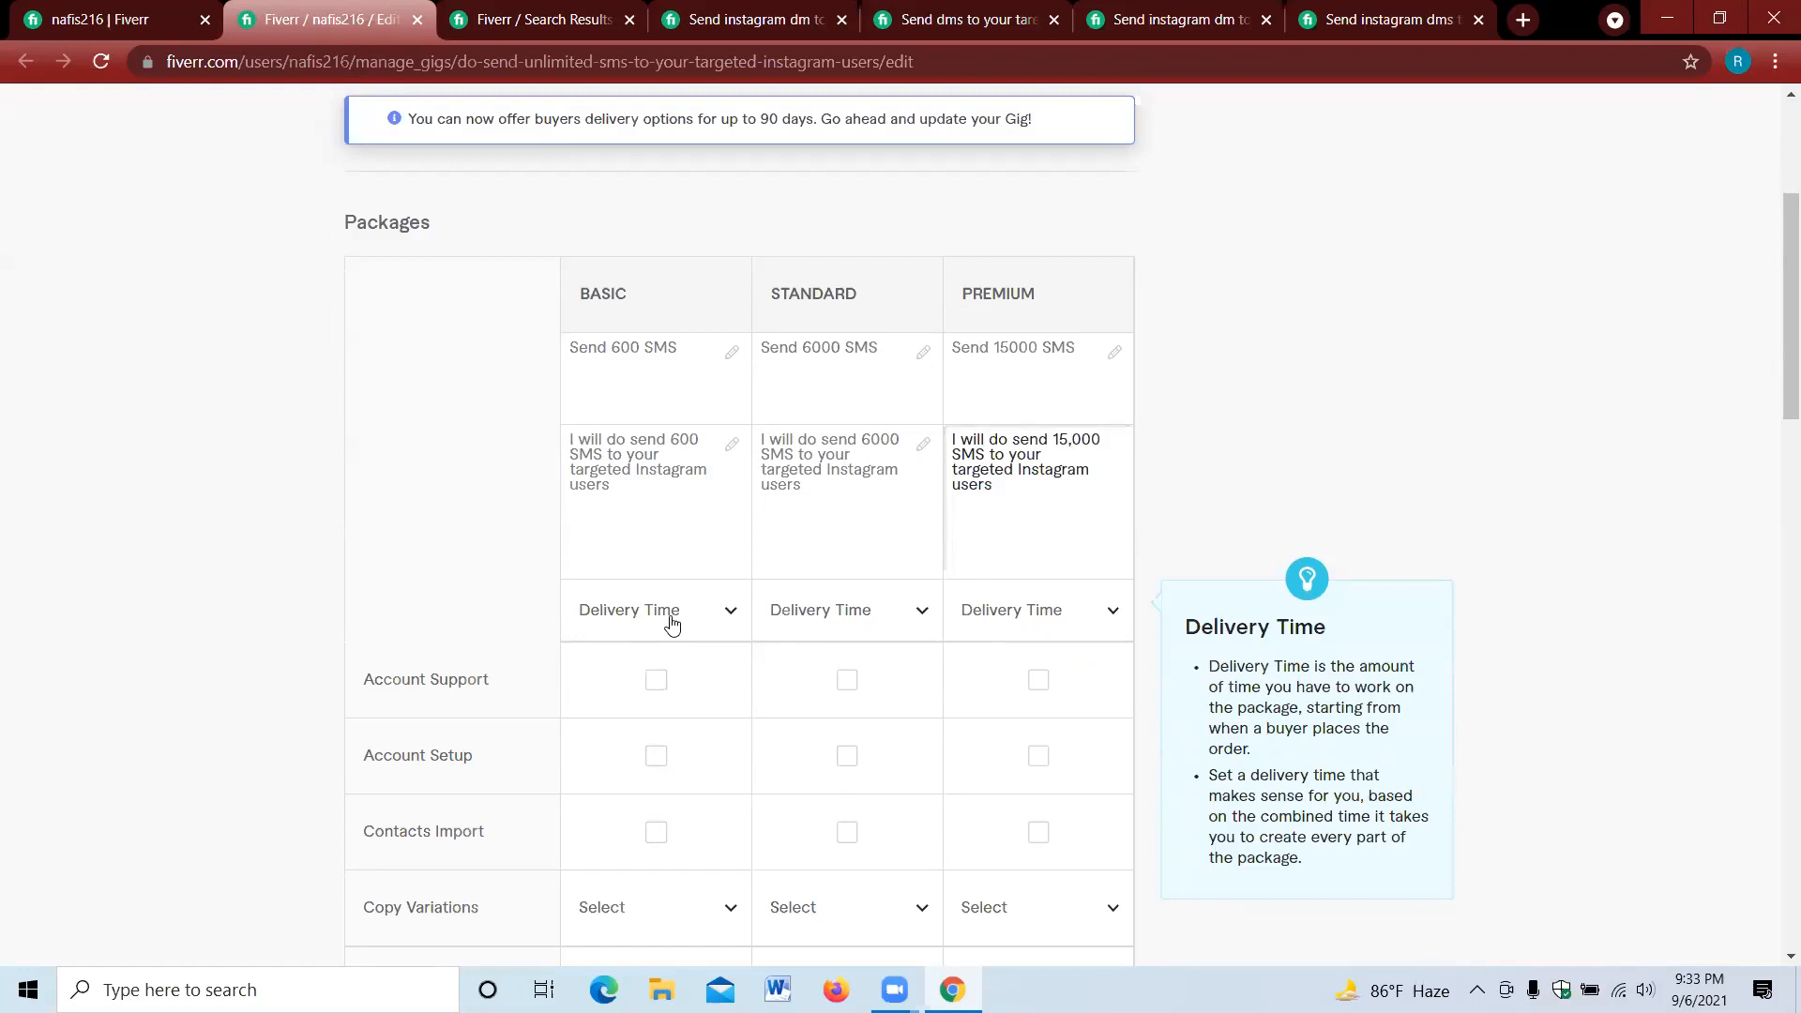
click(542, 9)
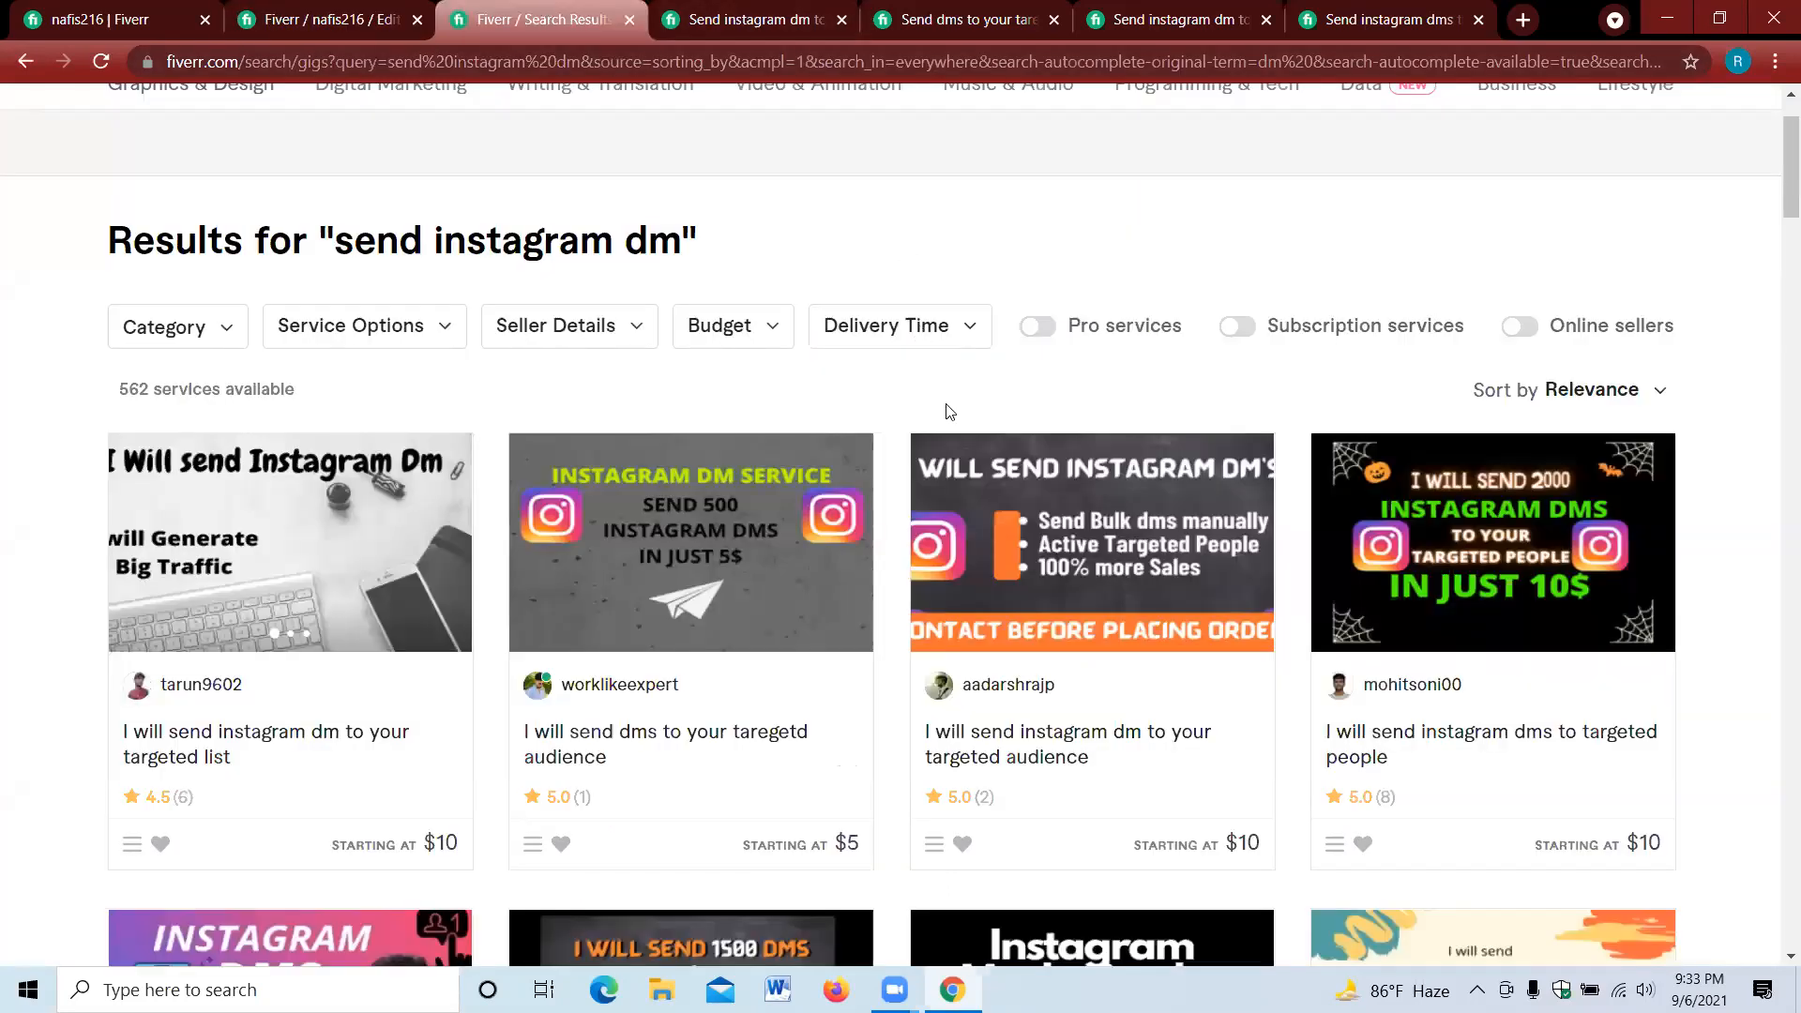
click(727, 20)
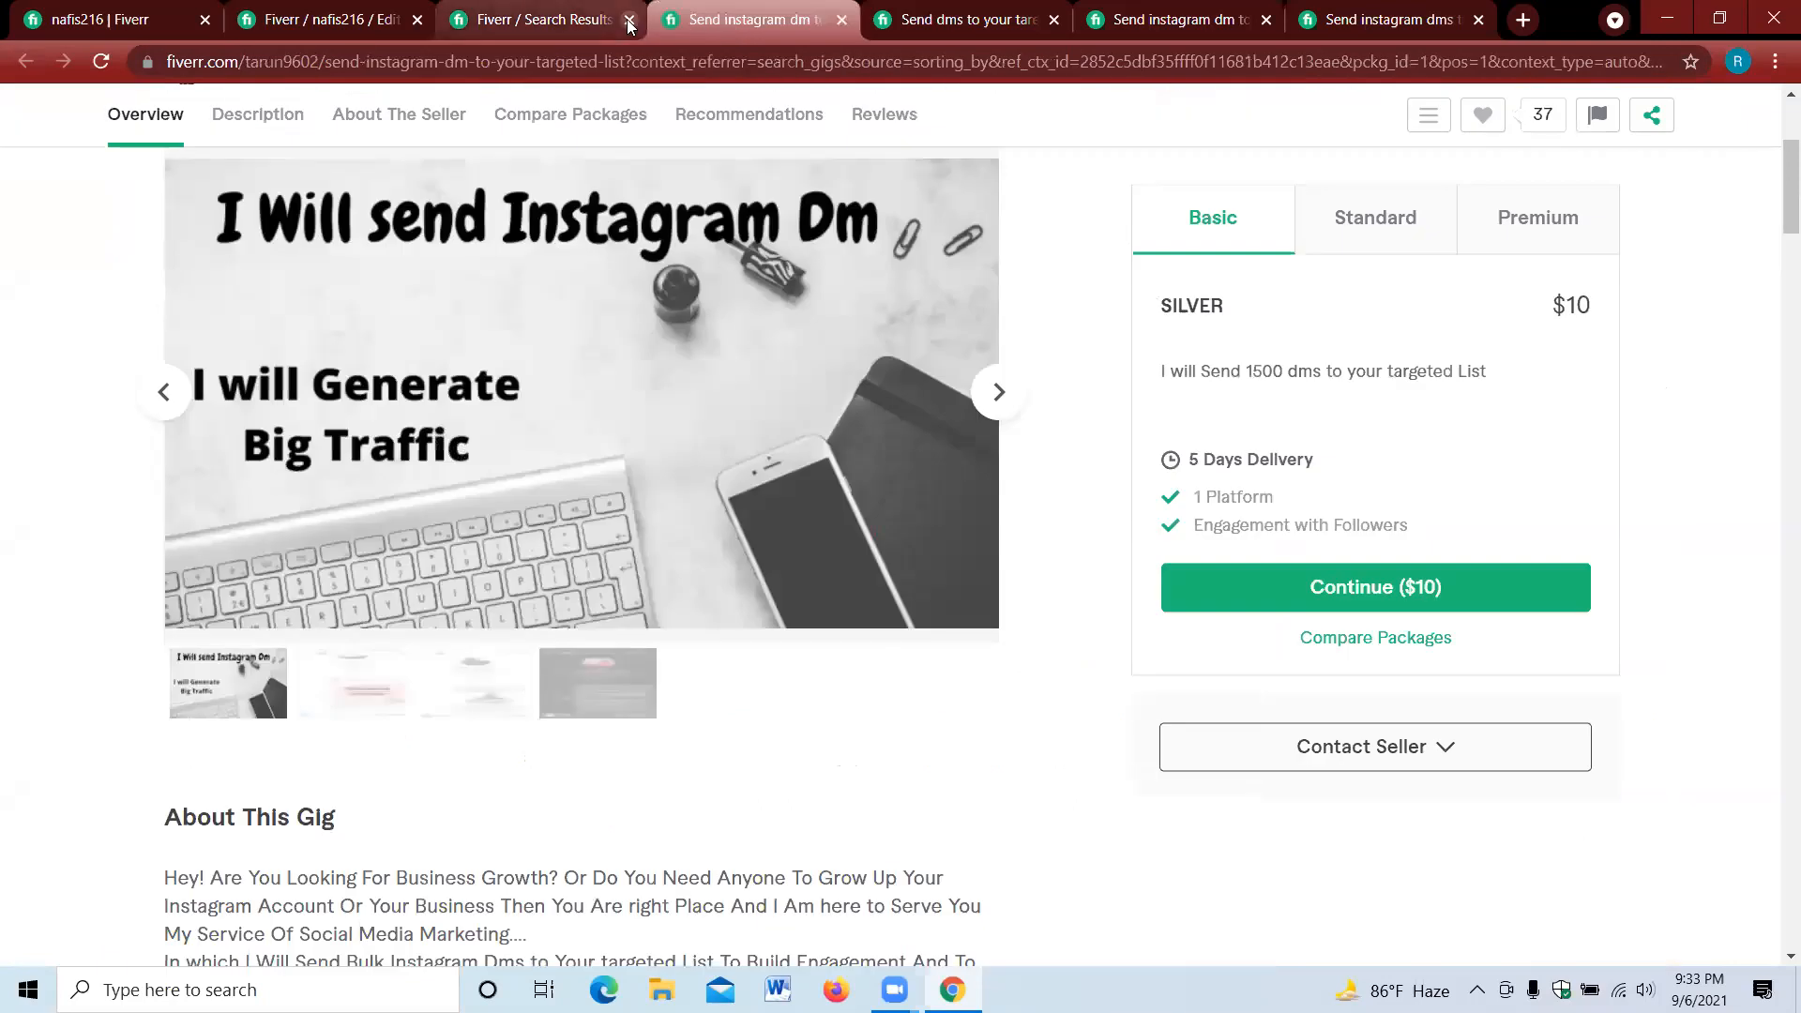
click(629, 20)
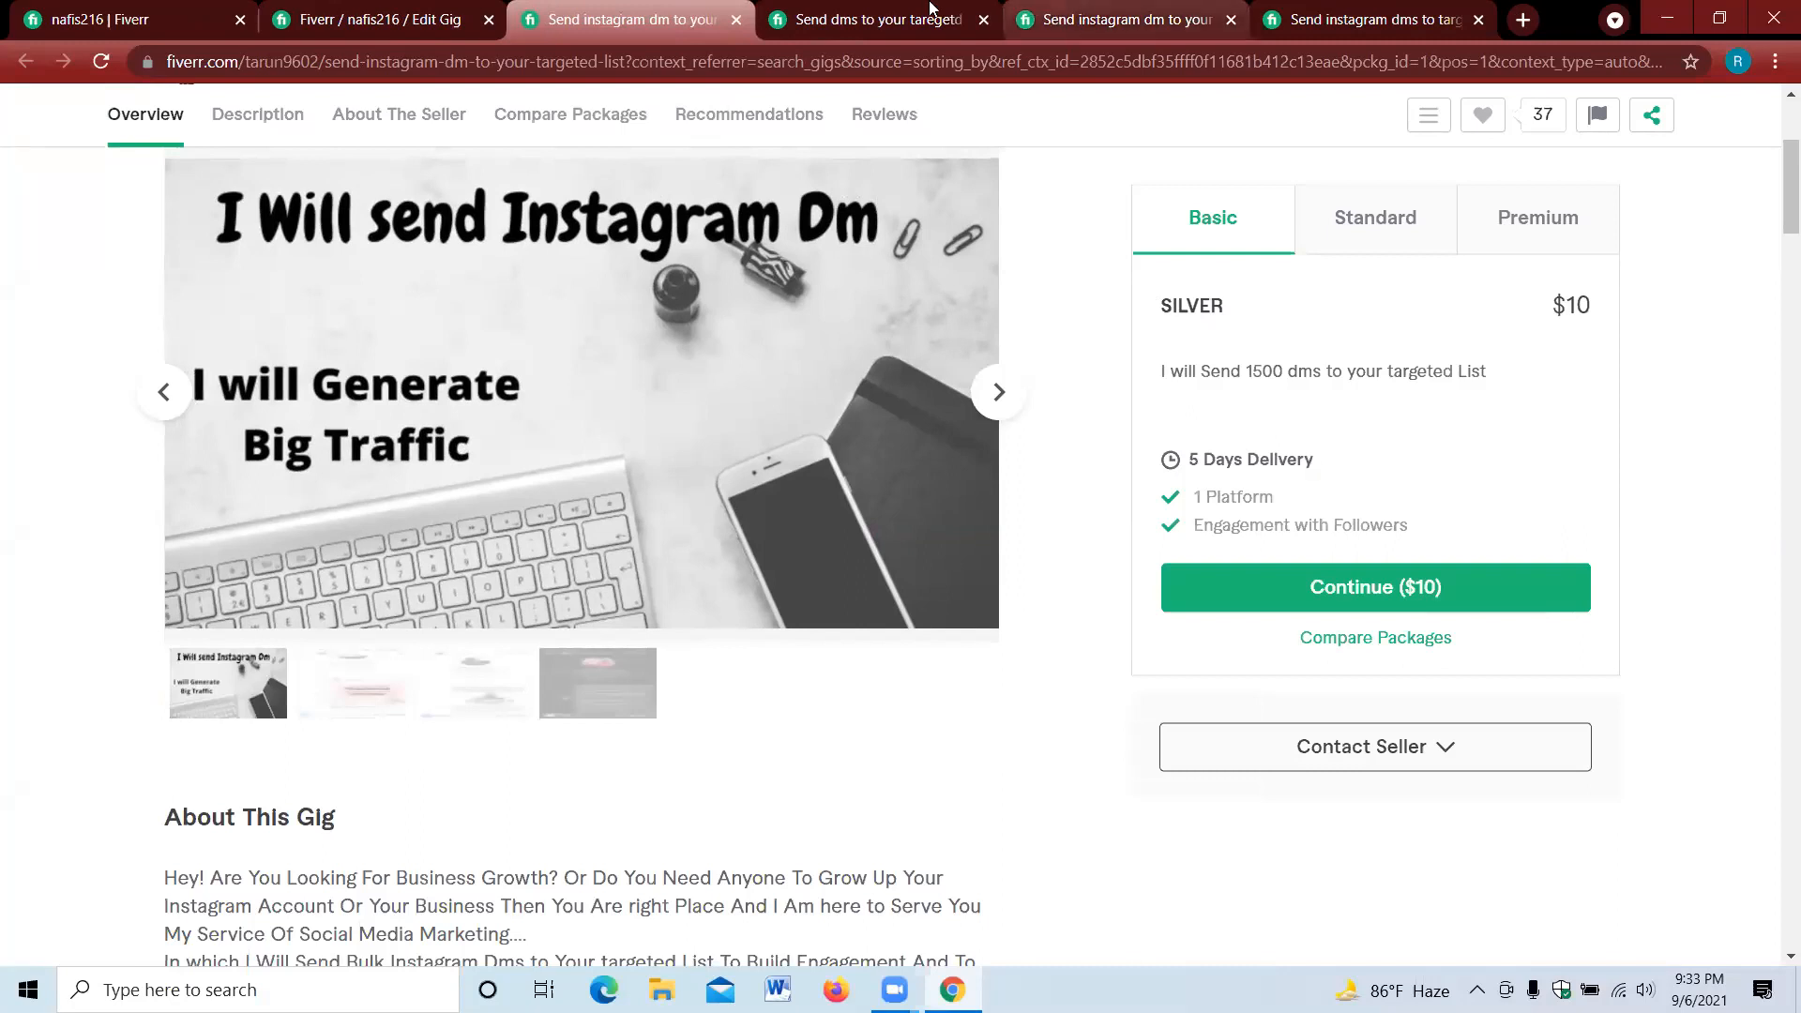
click(874, 18)
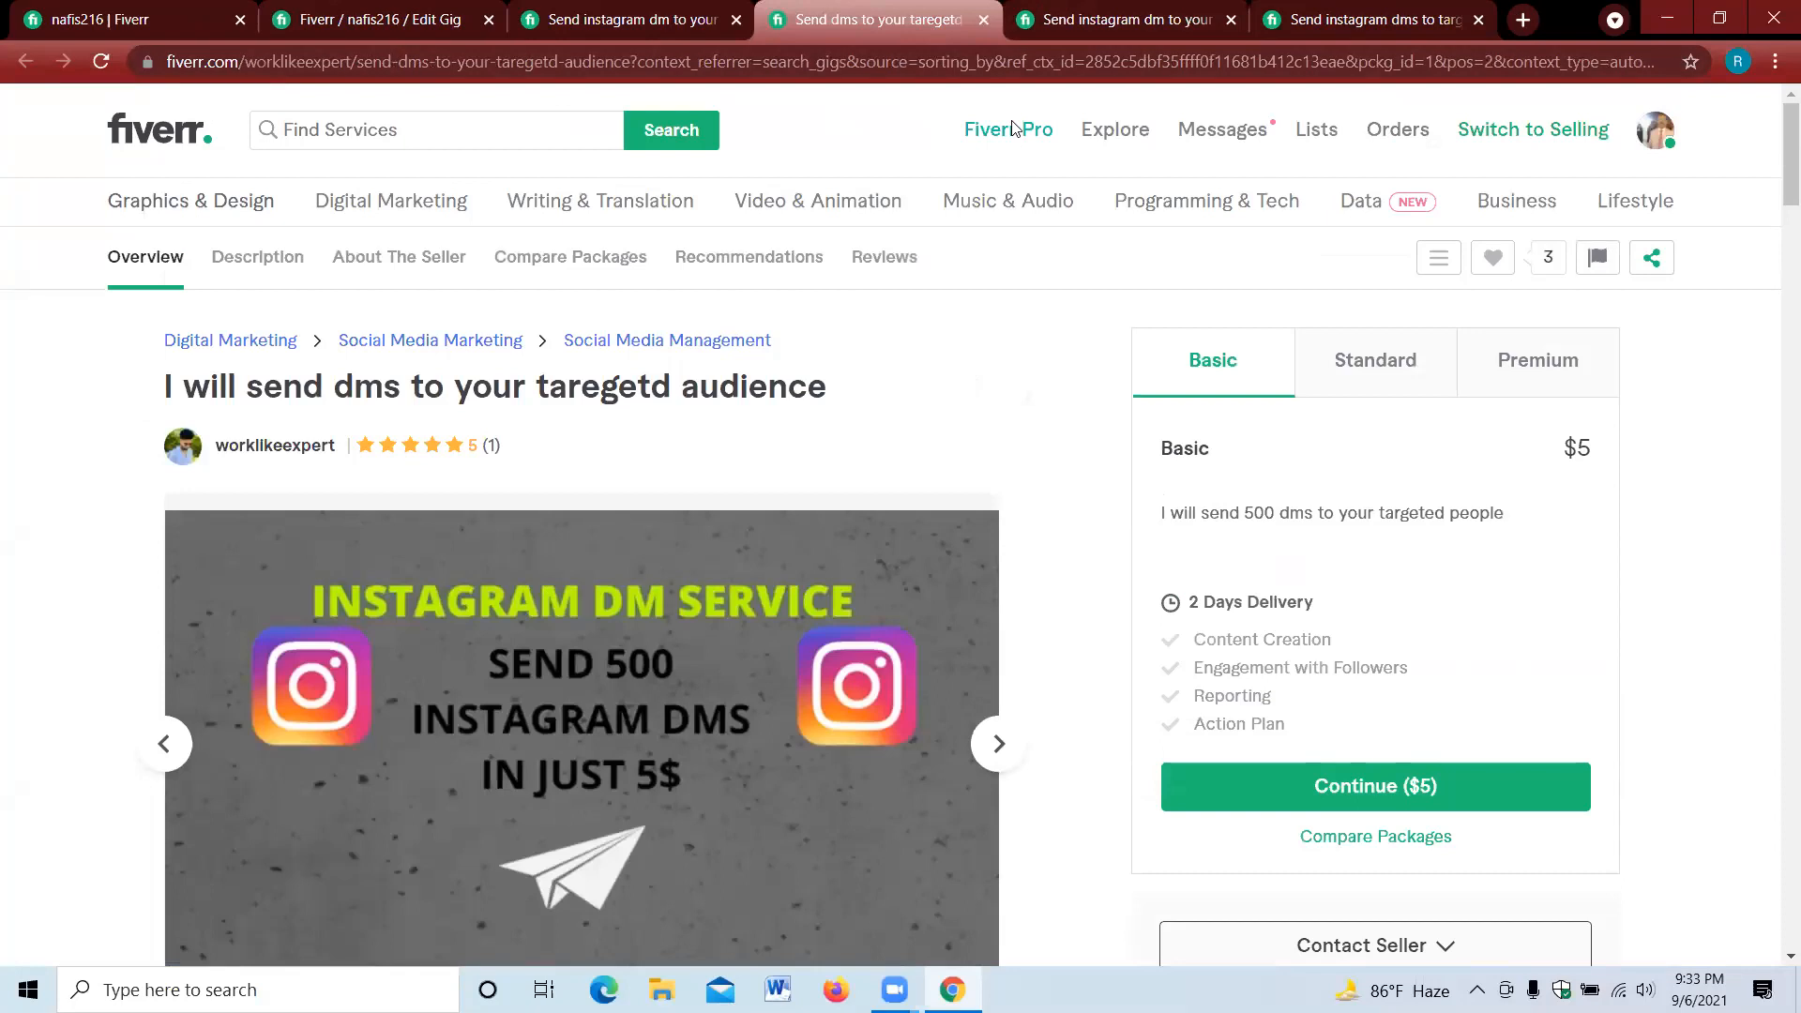
click(1100, 24)
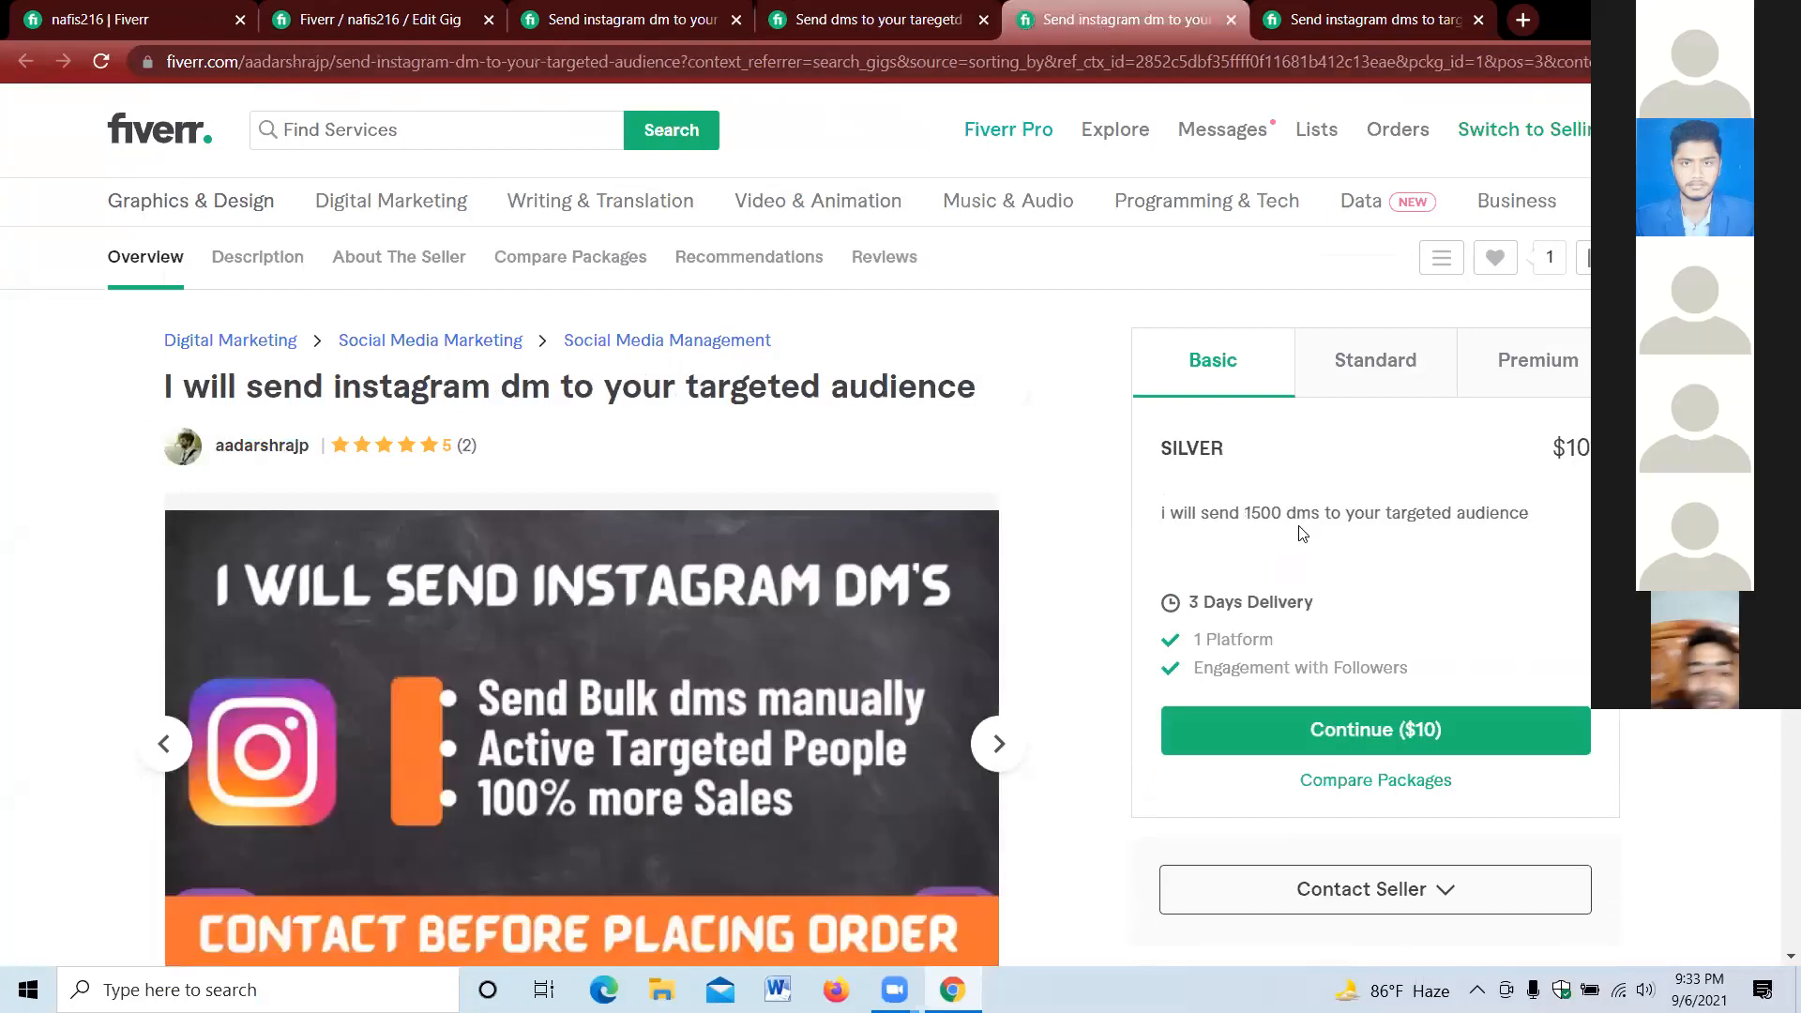
click(1300, 24)
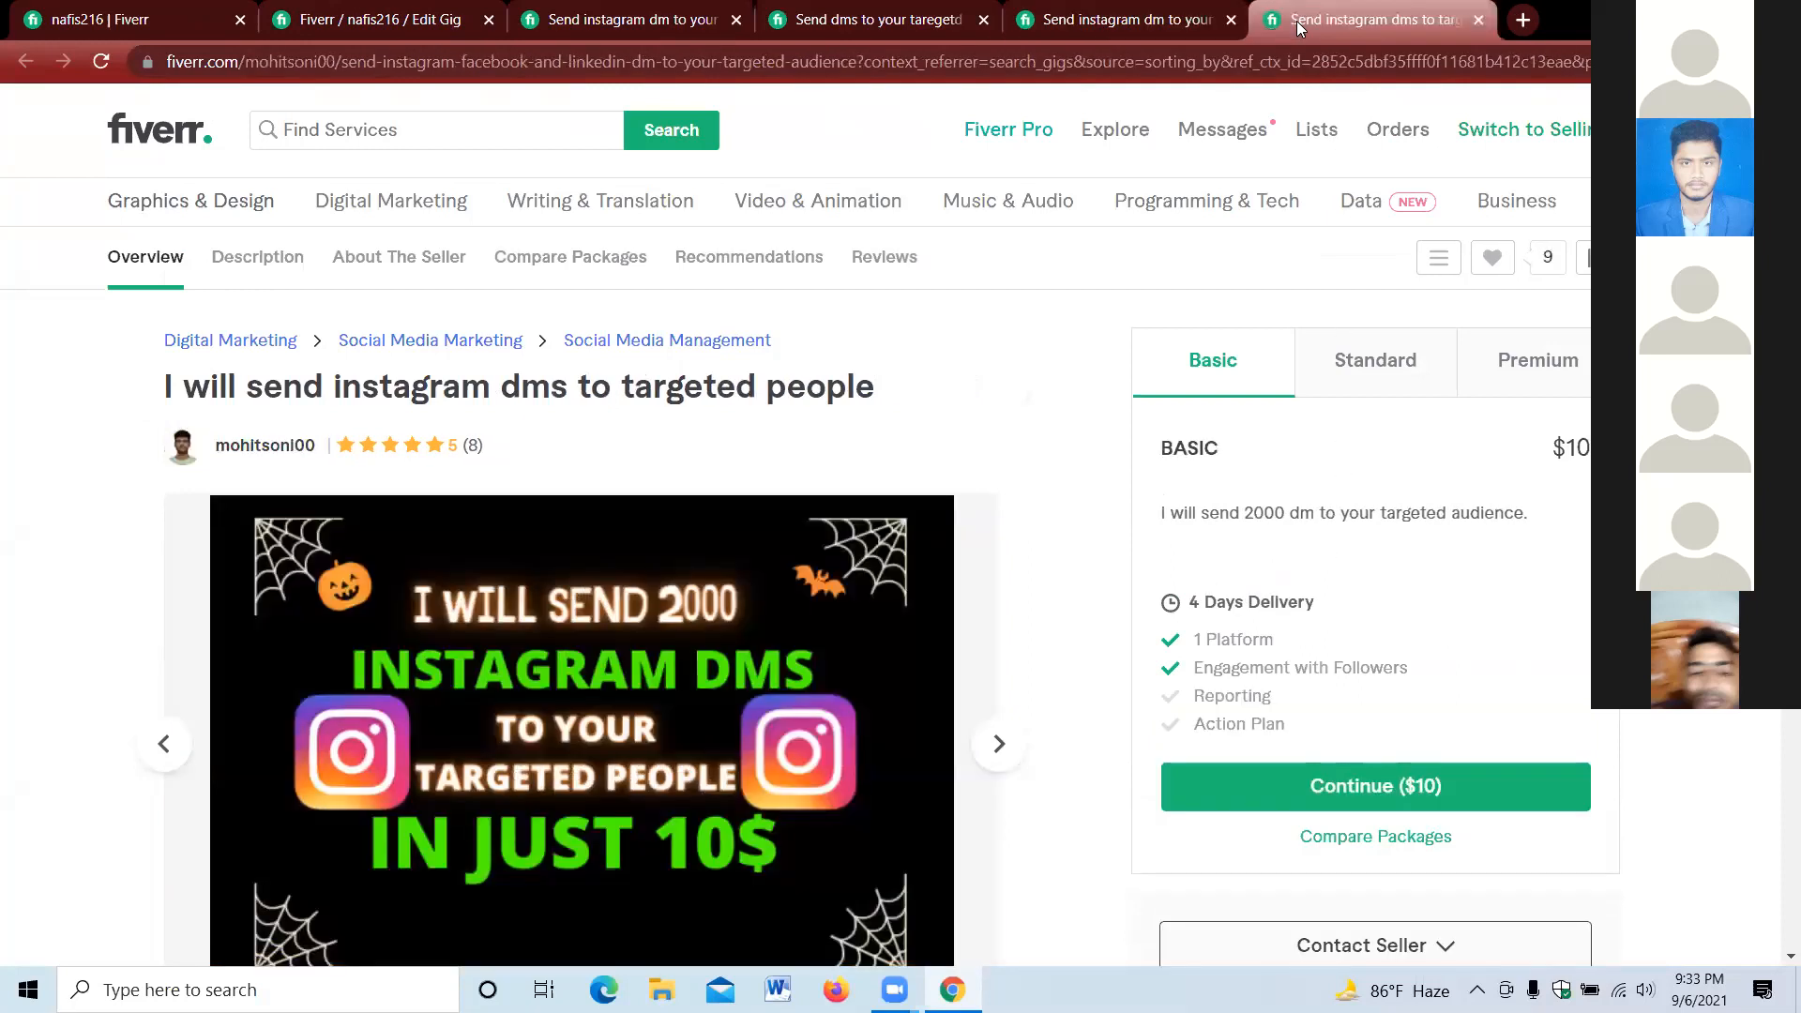
click(891, 20)
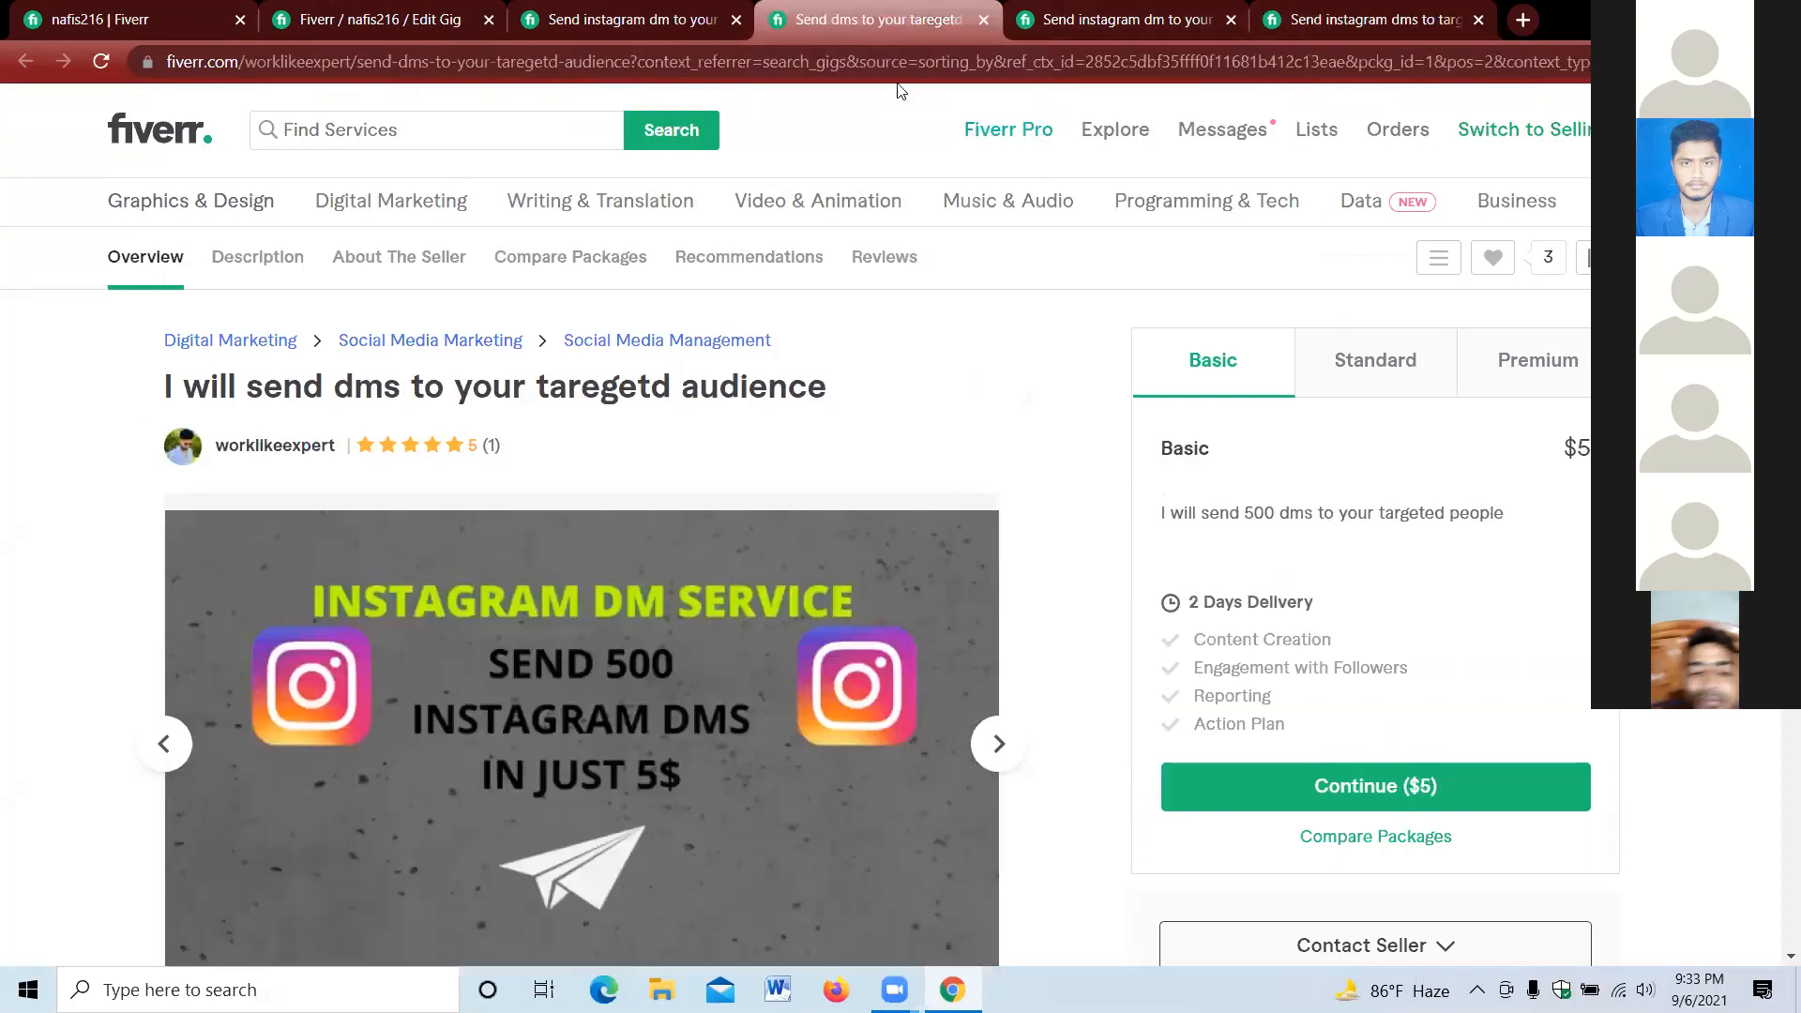
- Return to the gig being edited and set the Basic package's delivery time to 1 day
click(362, 21)
click(142, 17)
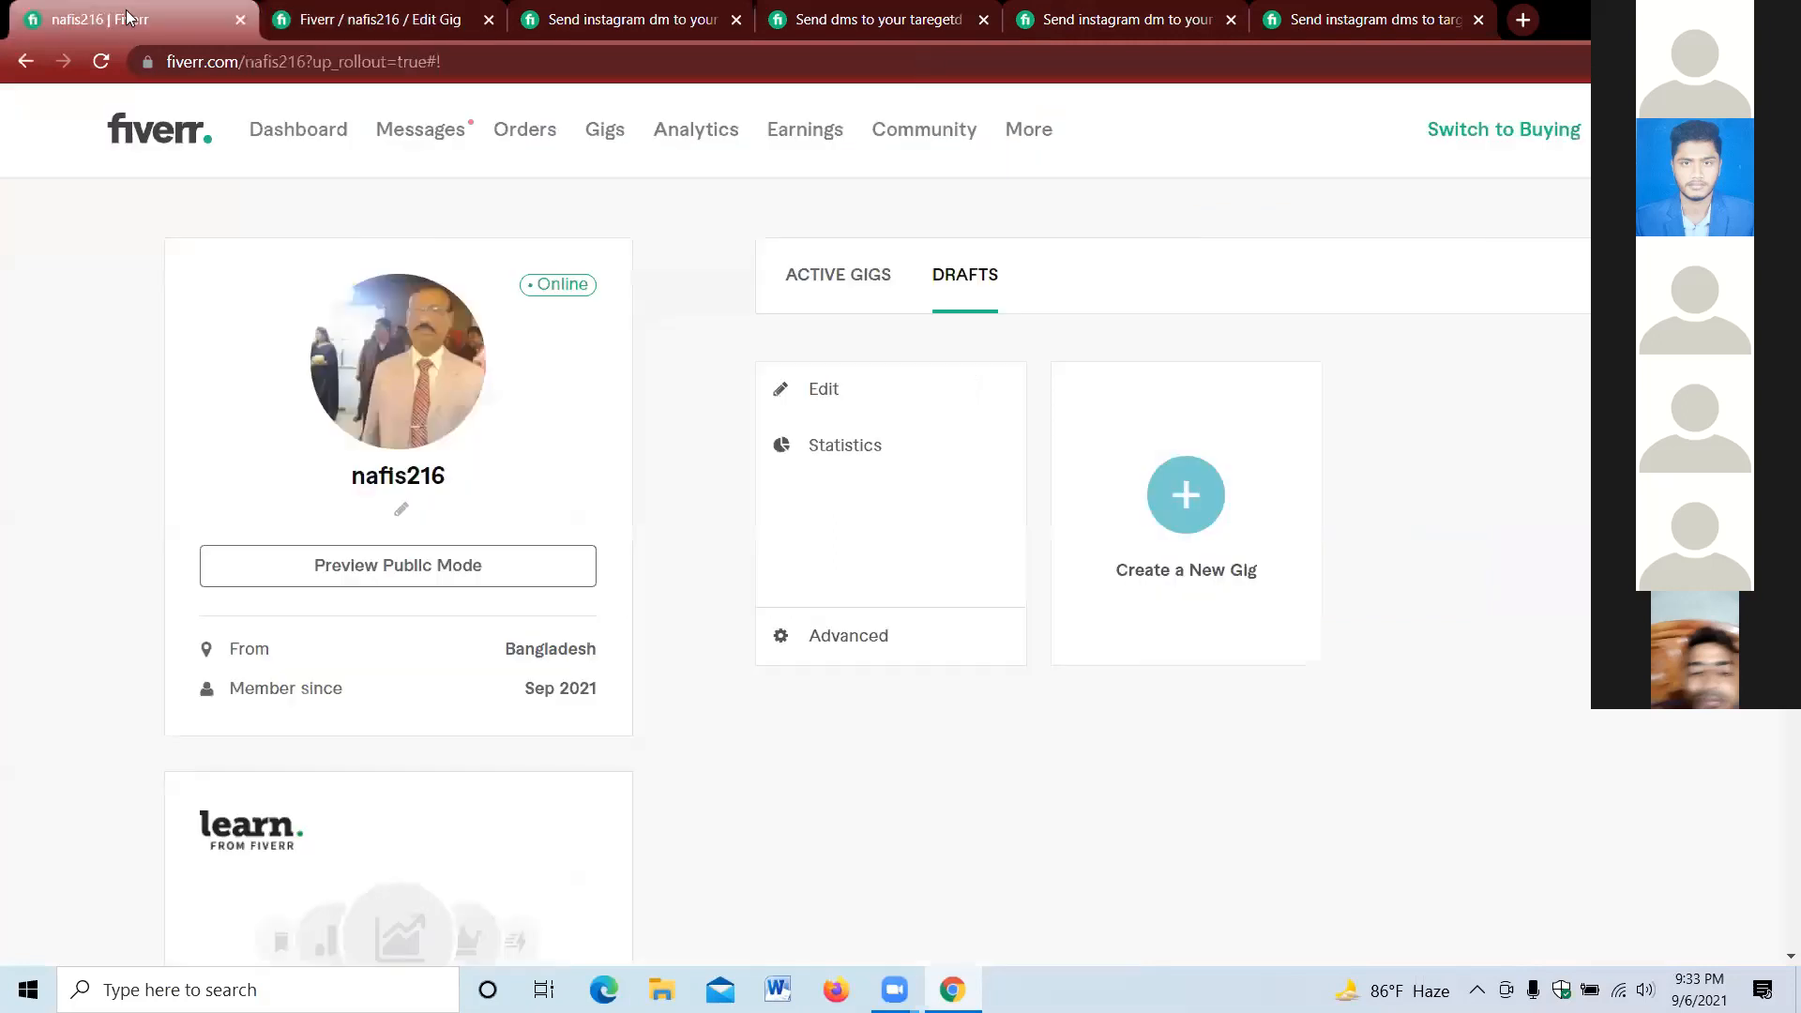
click(319, 25)
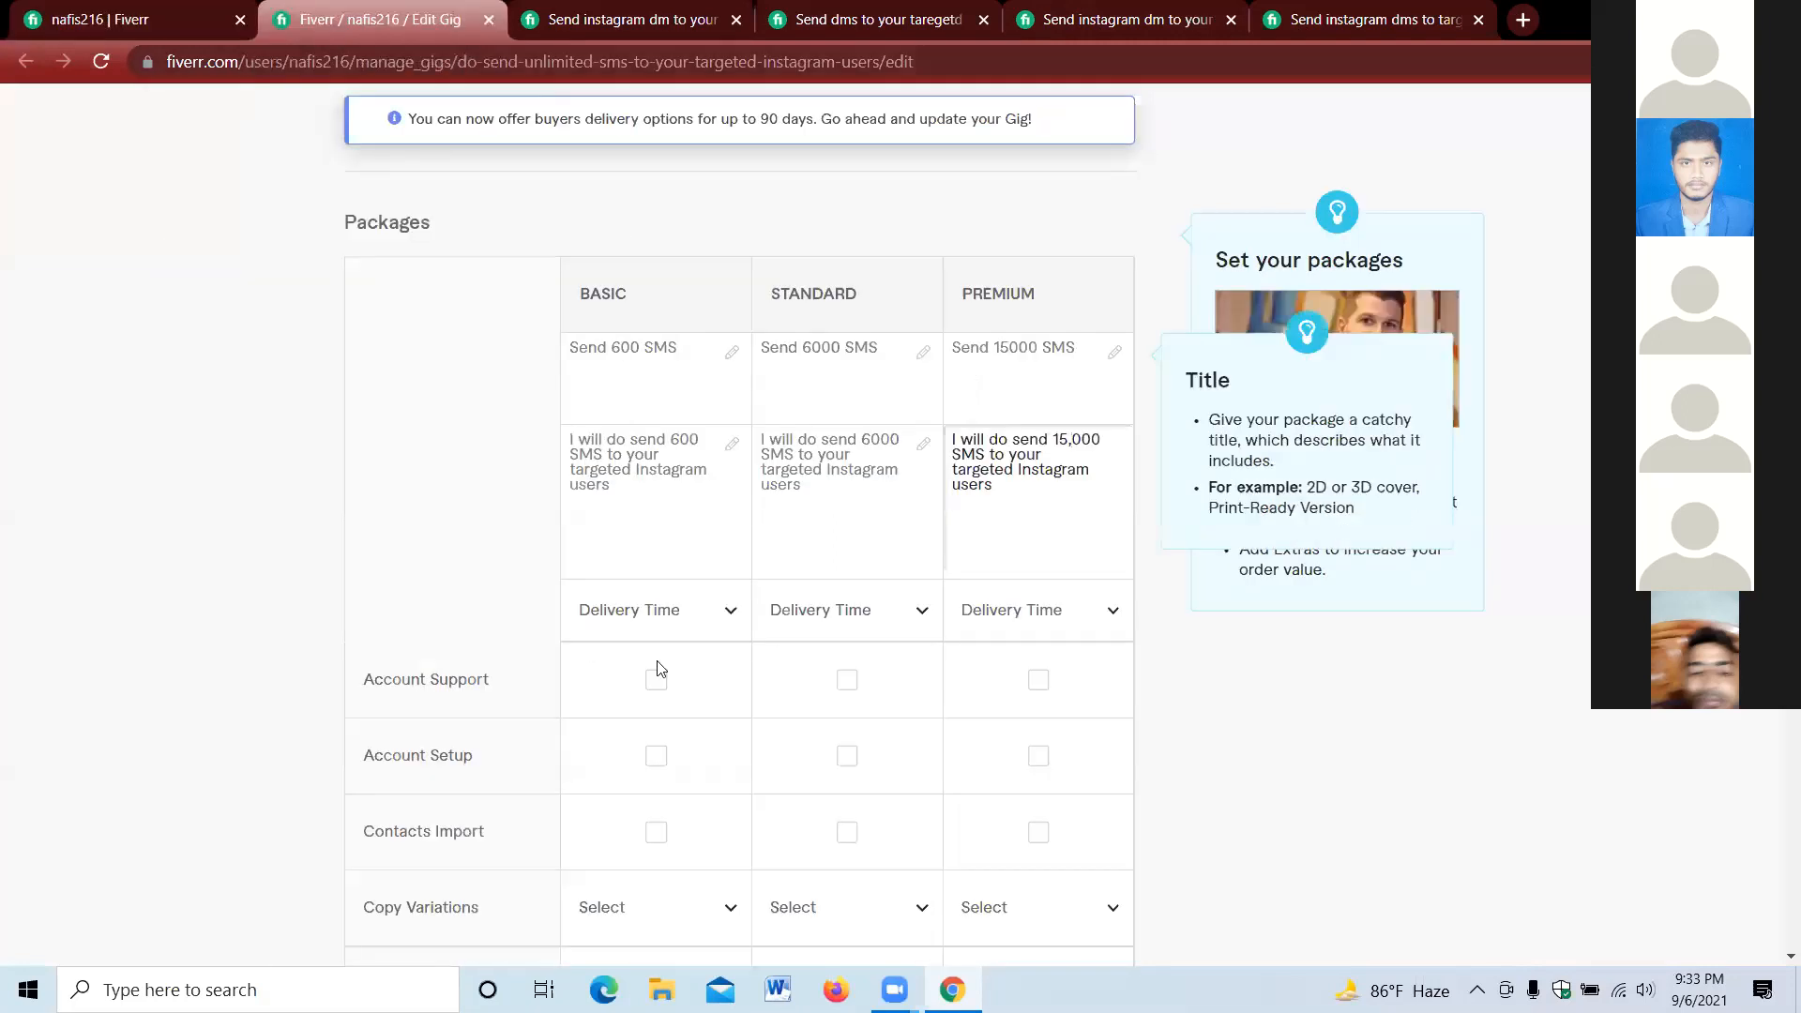
click(642, 615)
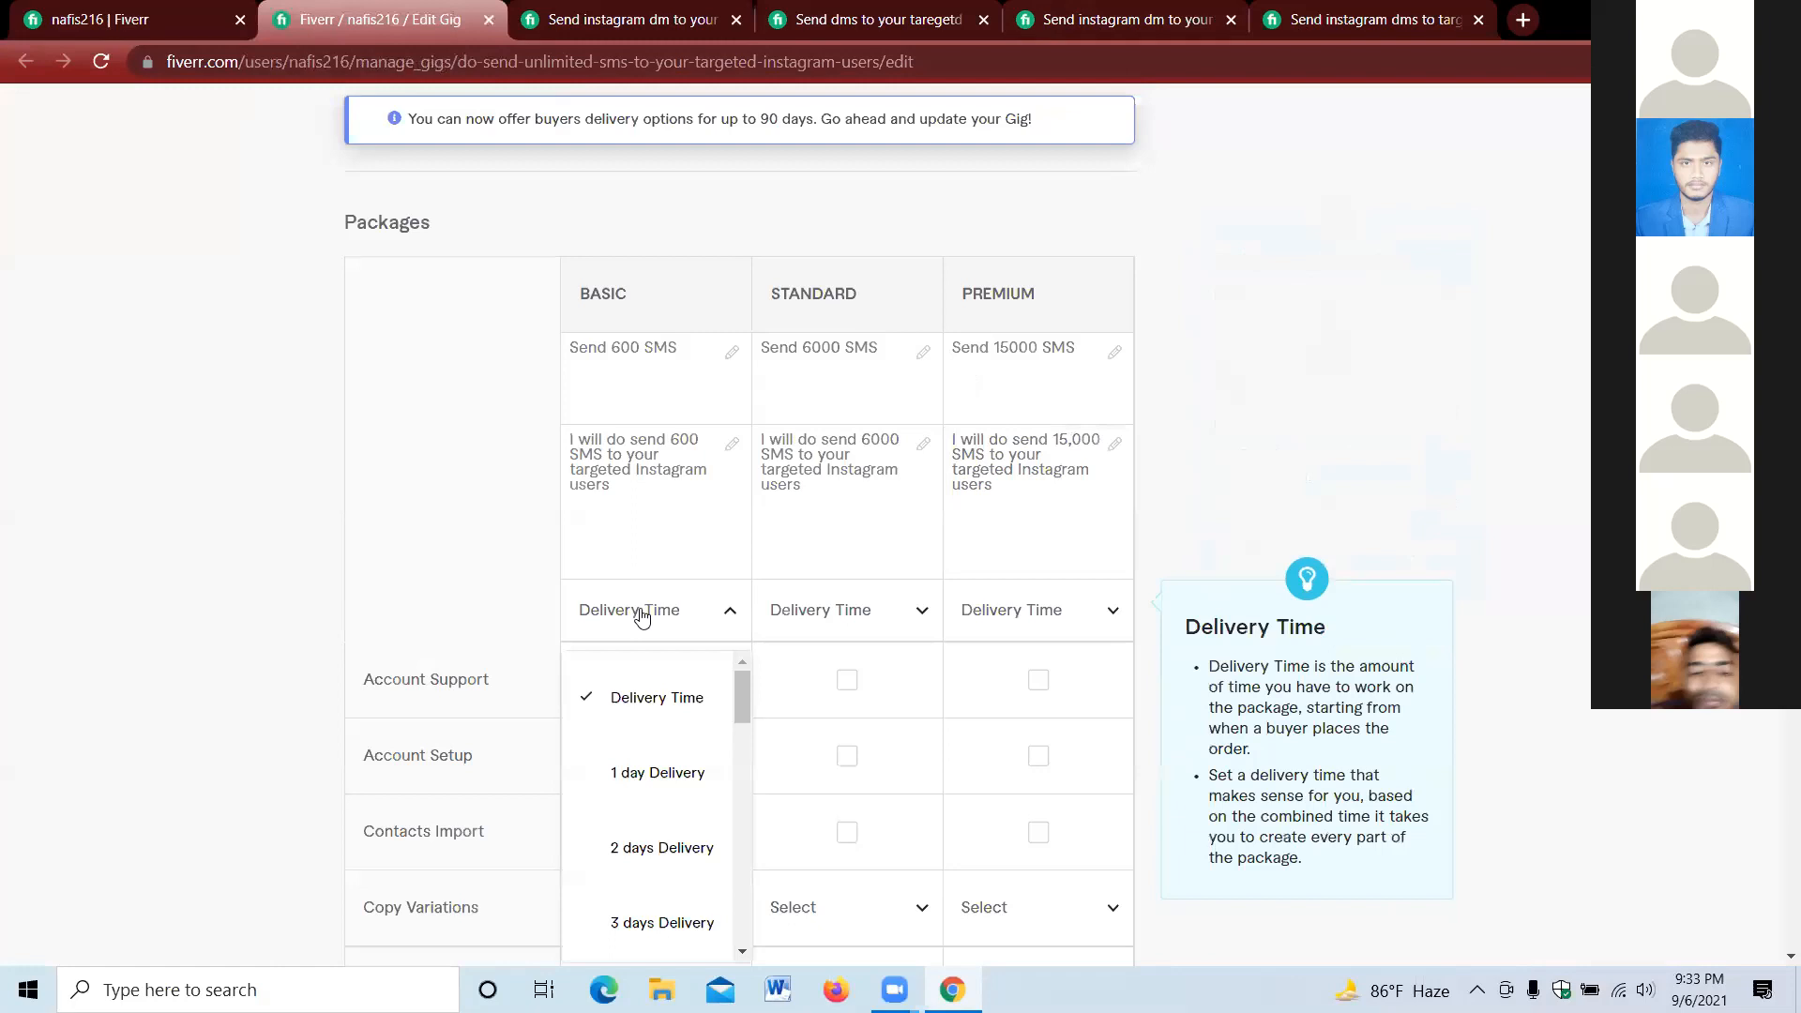
click(660, 767)
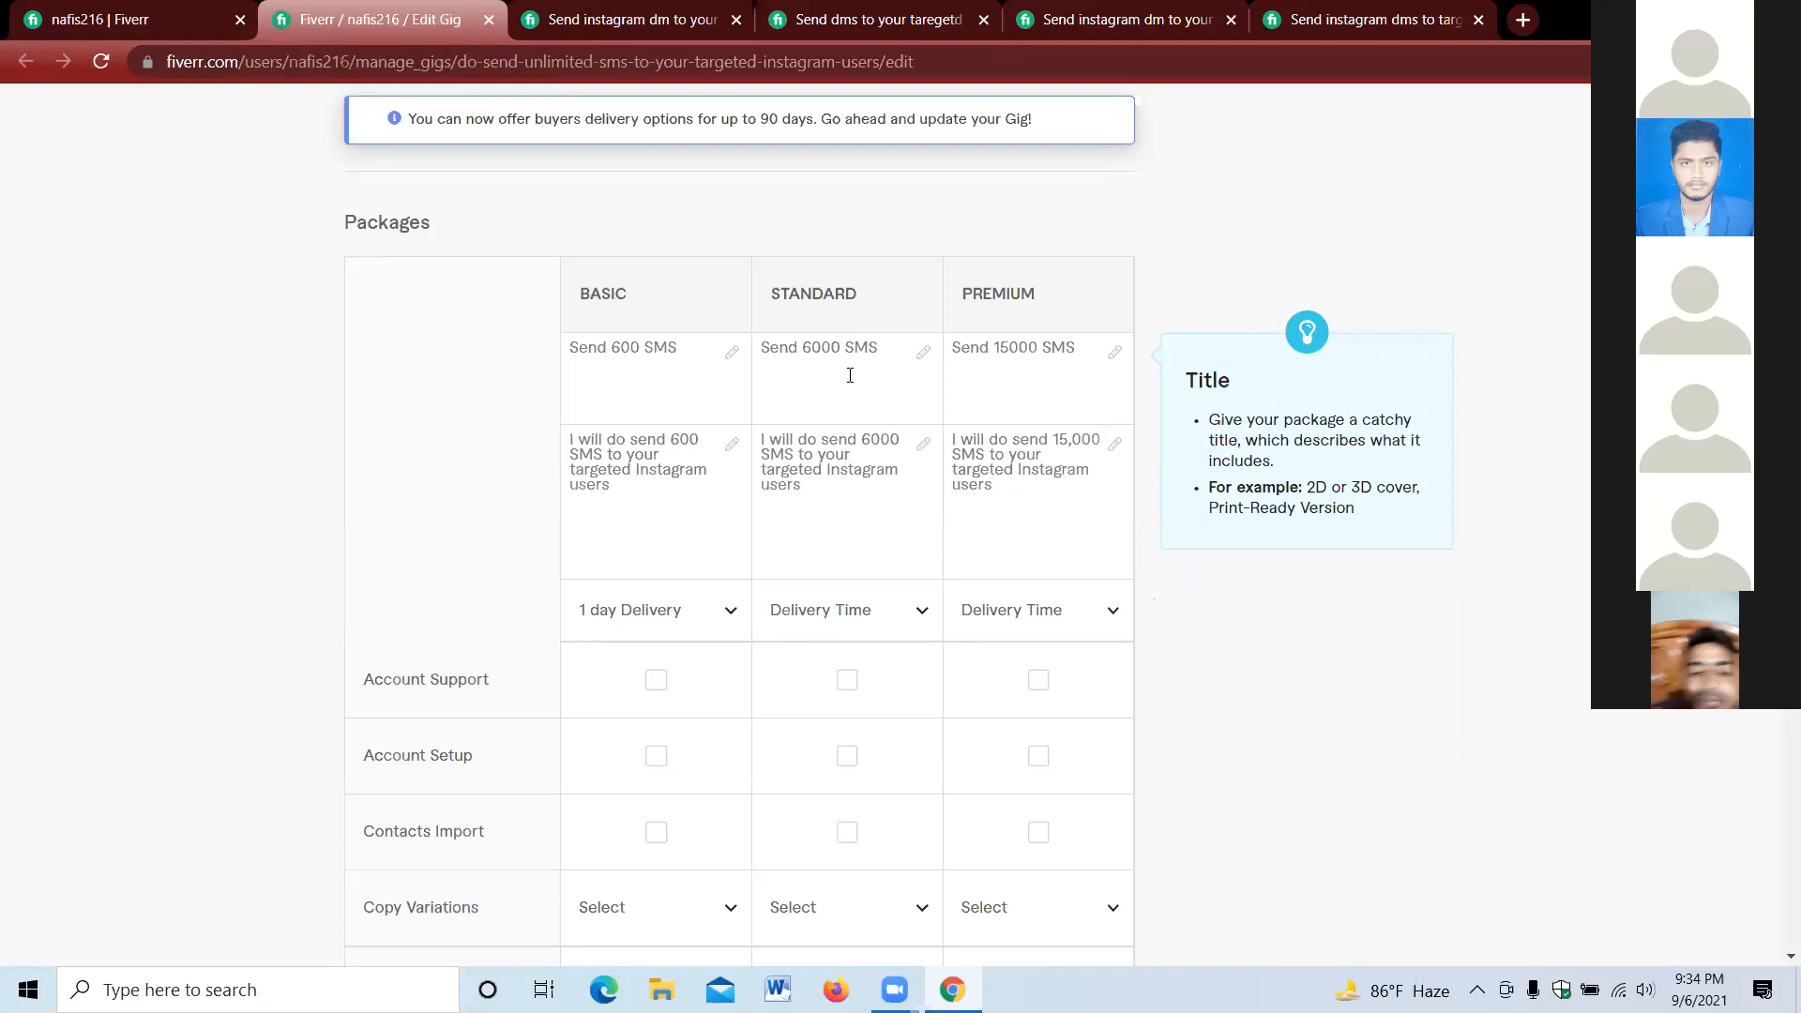
- Check the Standard and Premium packages of the competing 500-DM gig and set the draft's Standard delivery time to 5 days
click(887, 36)
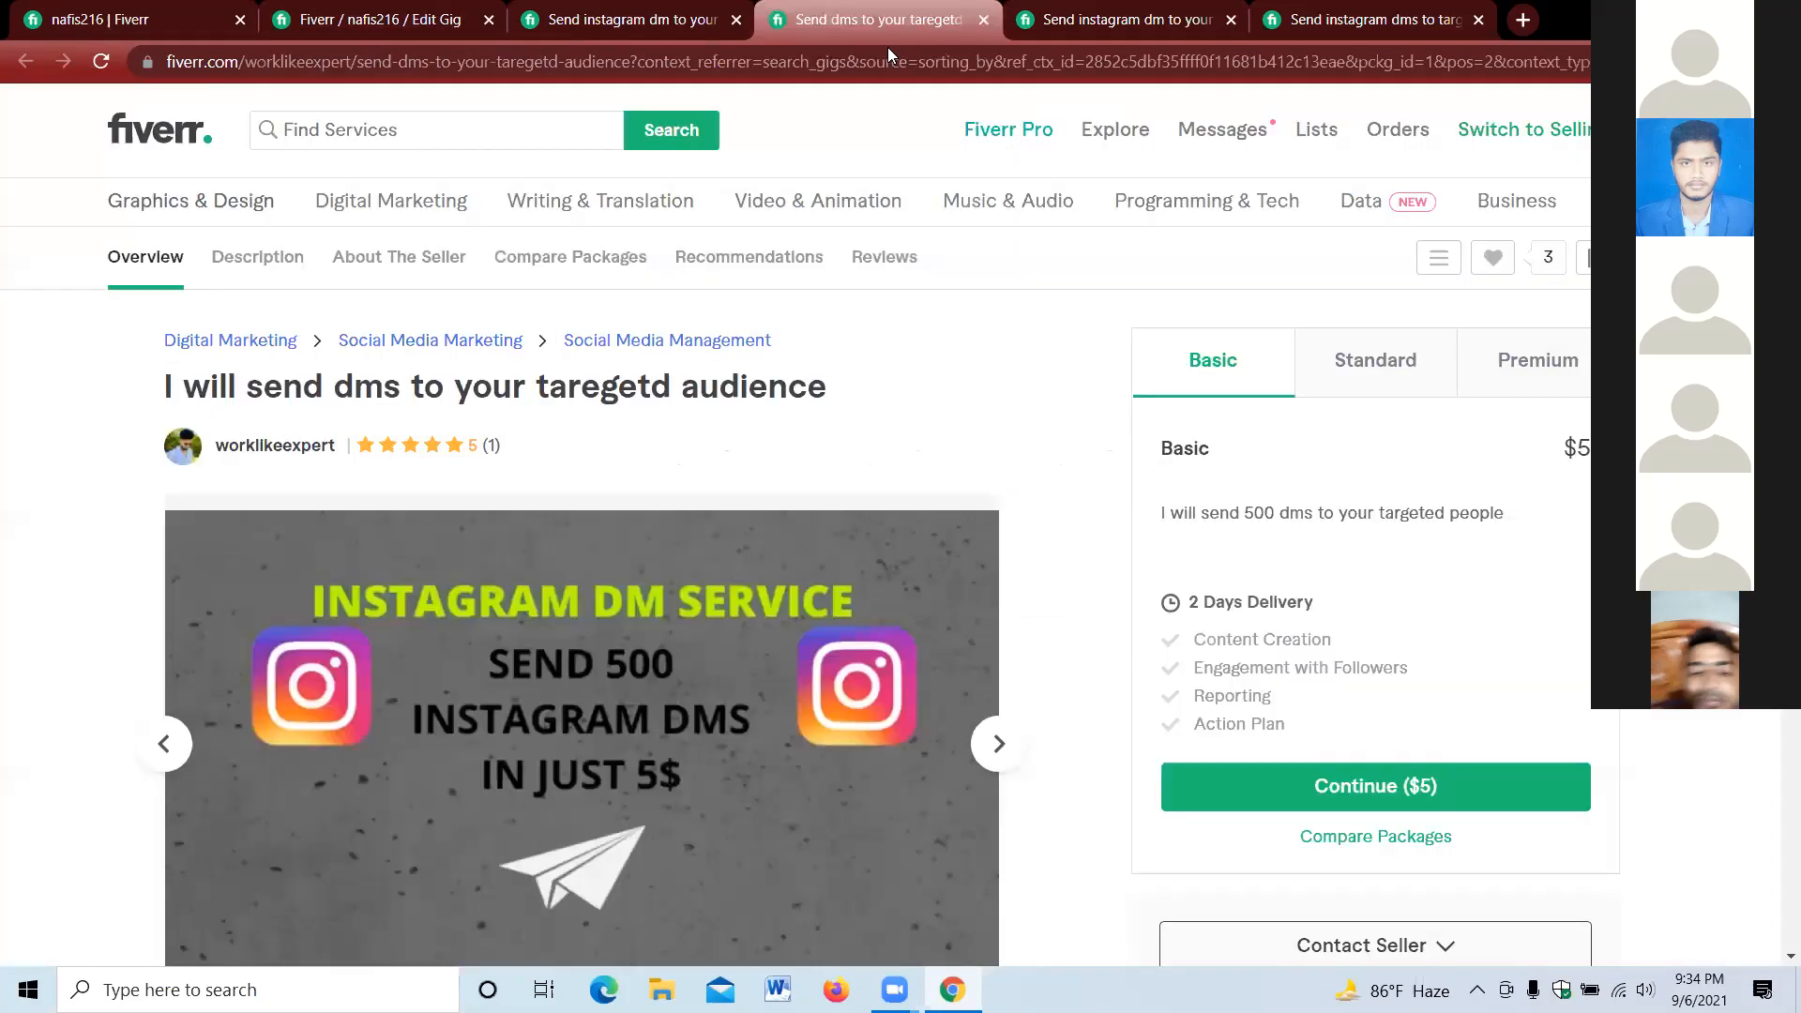
click(1378, 360)
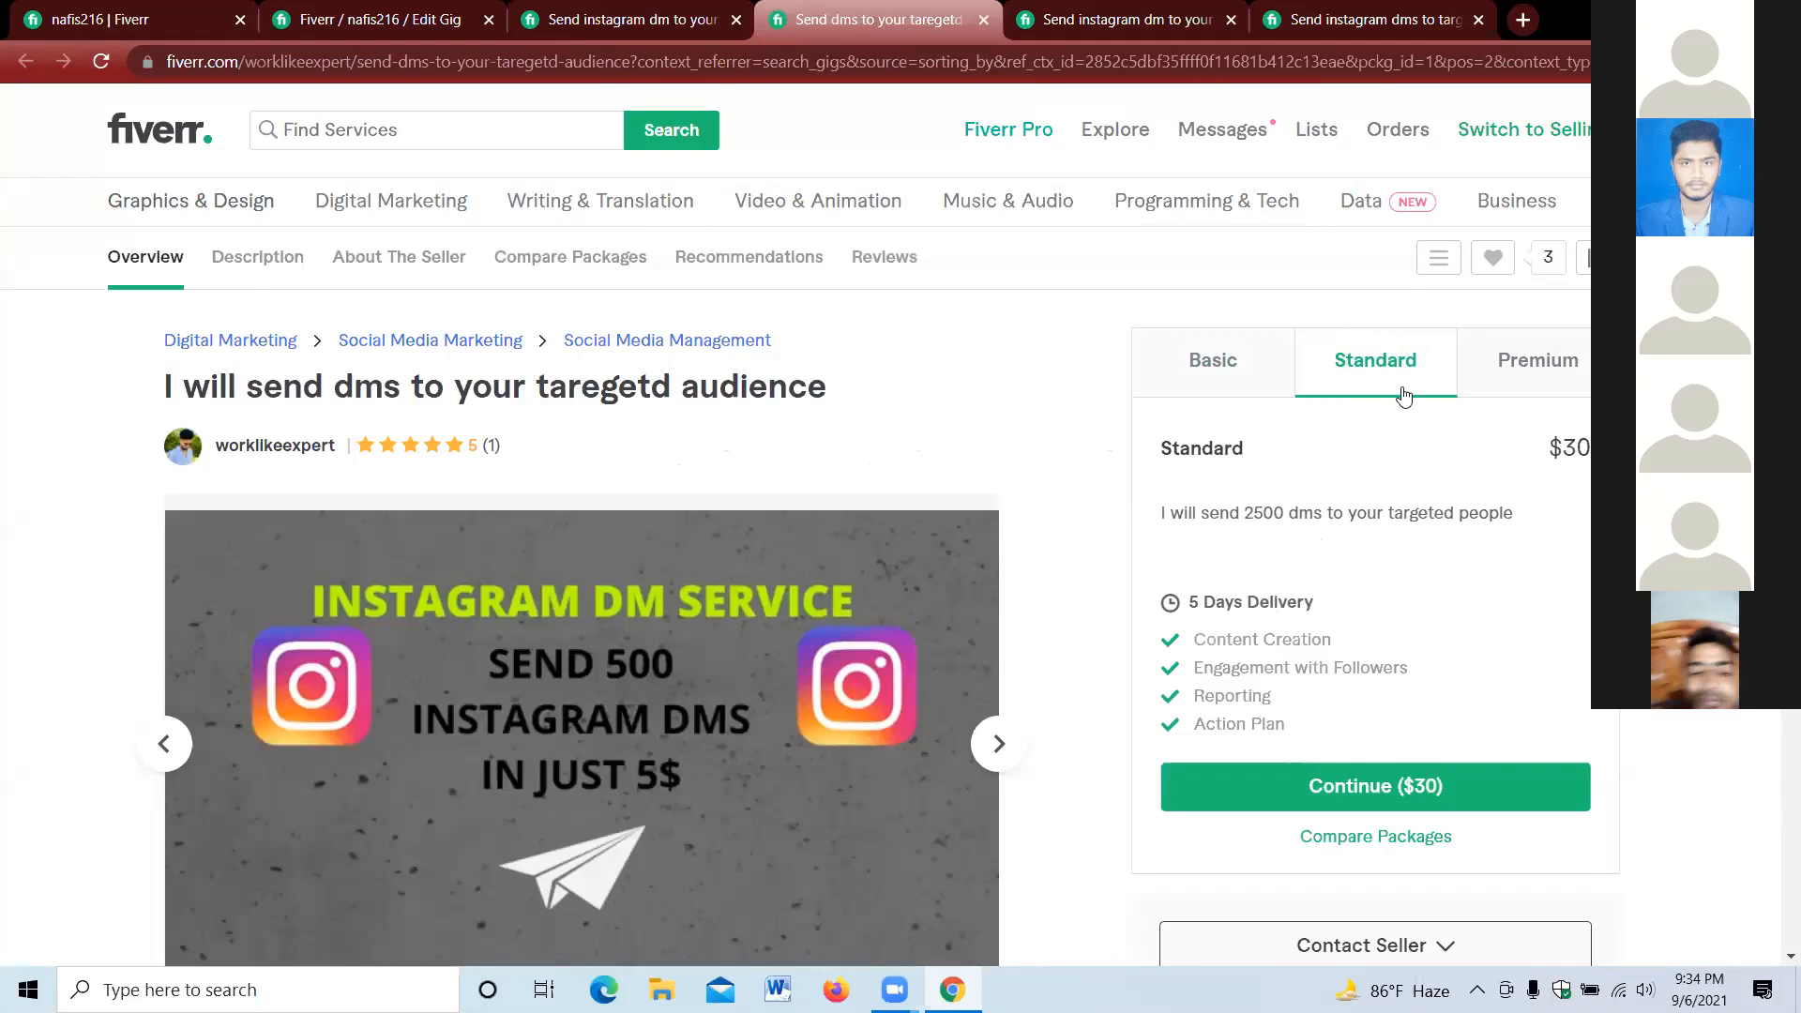
click(1541, 366)
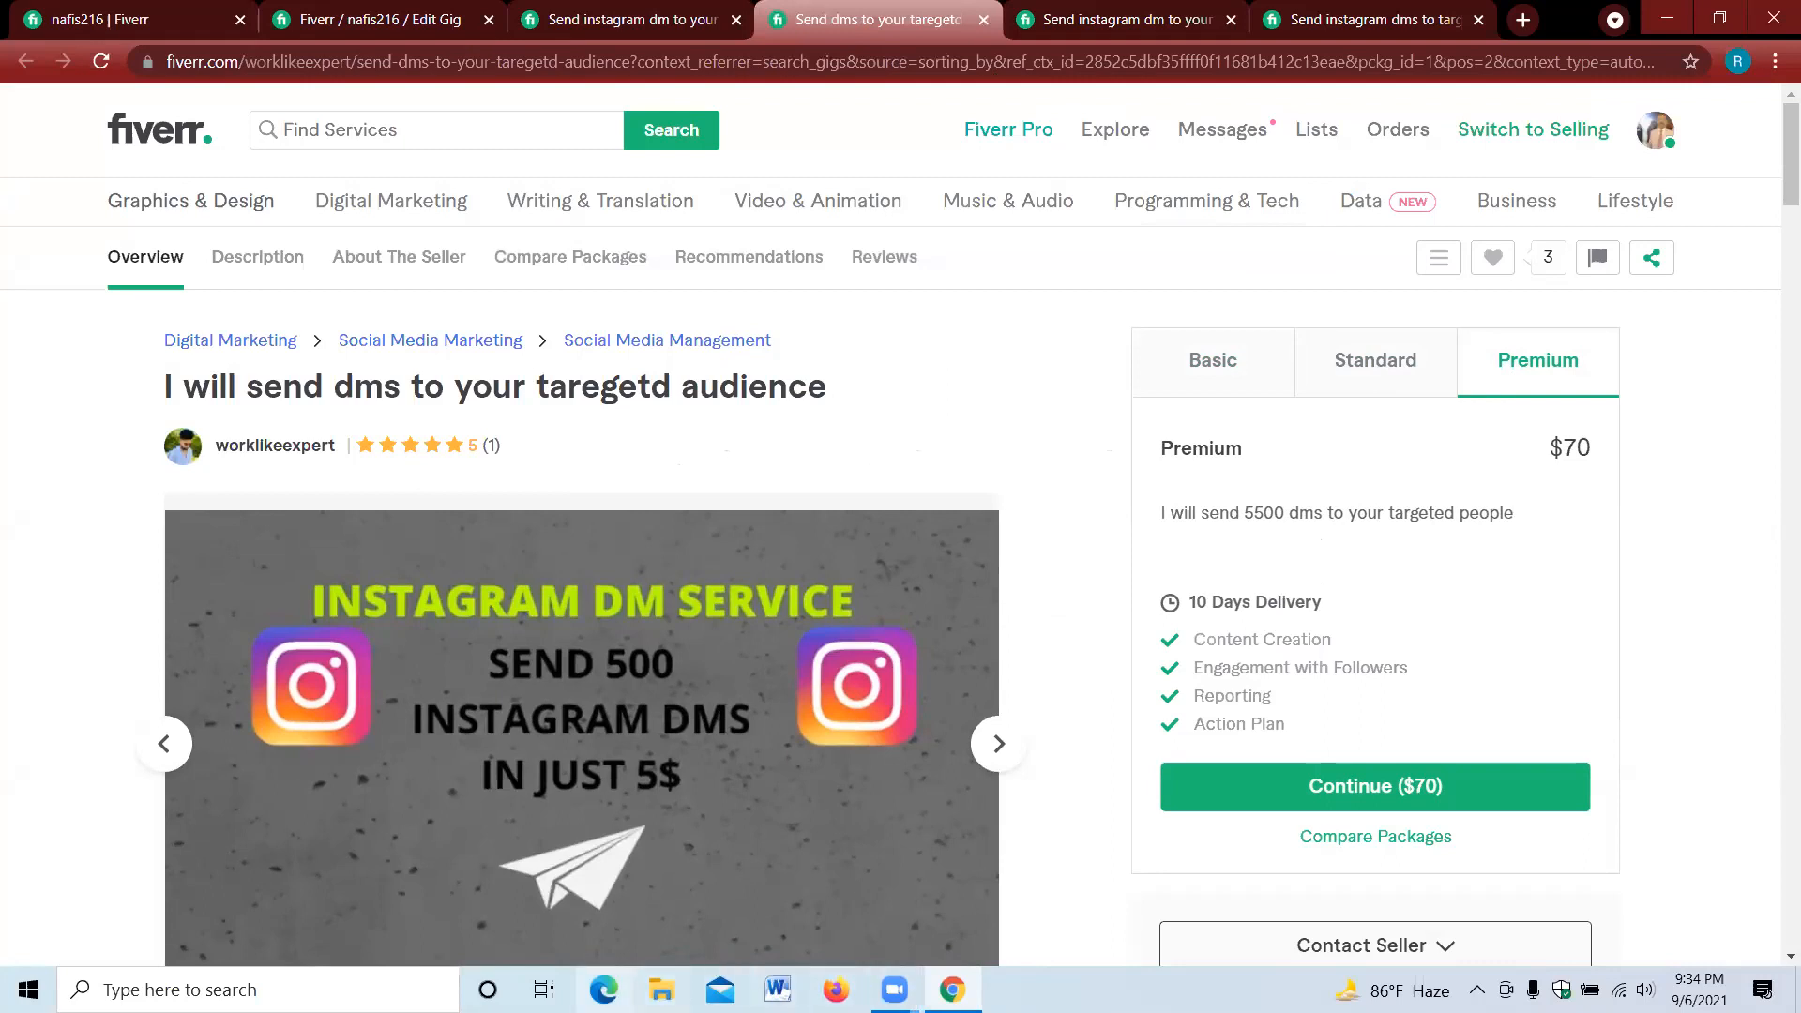
click(380, 8)
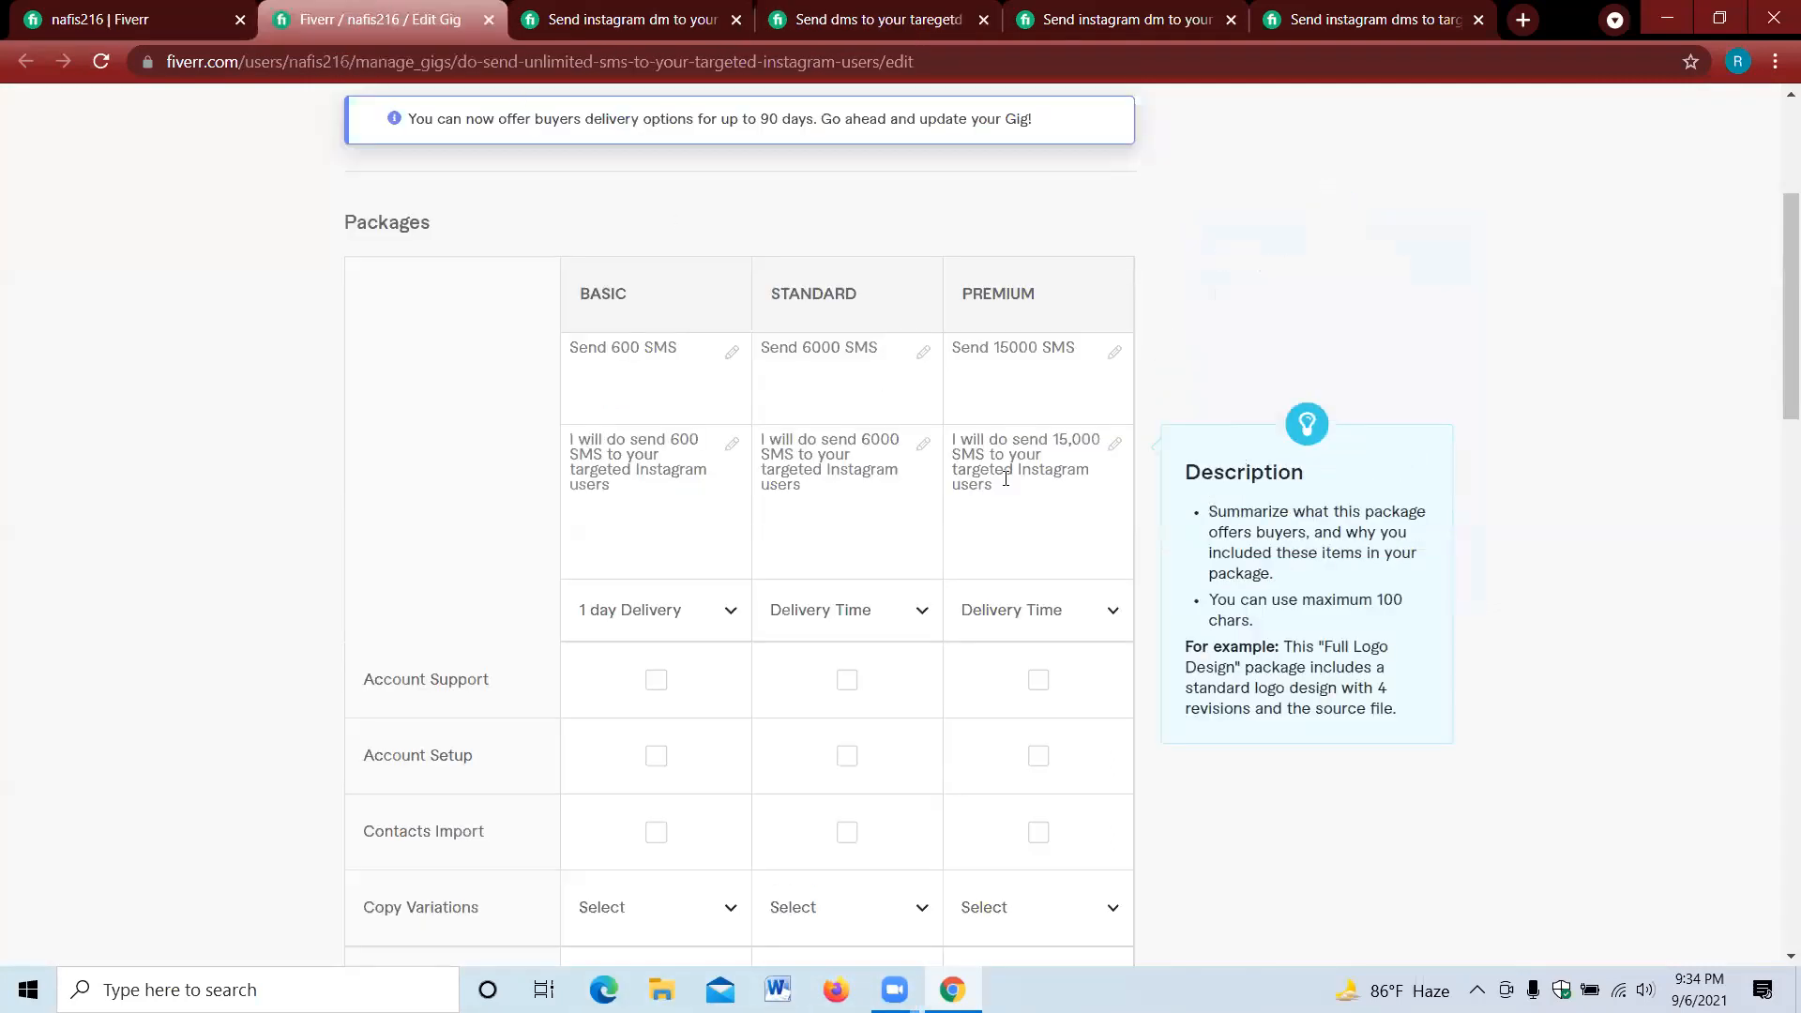
click(832, 596)
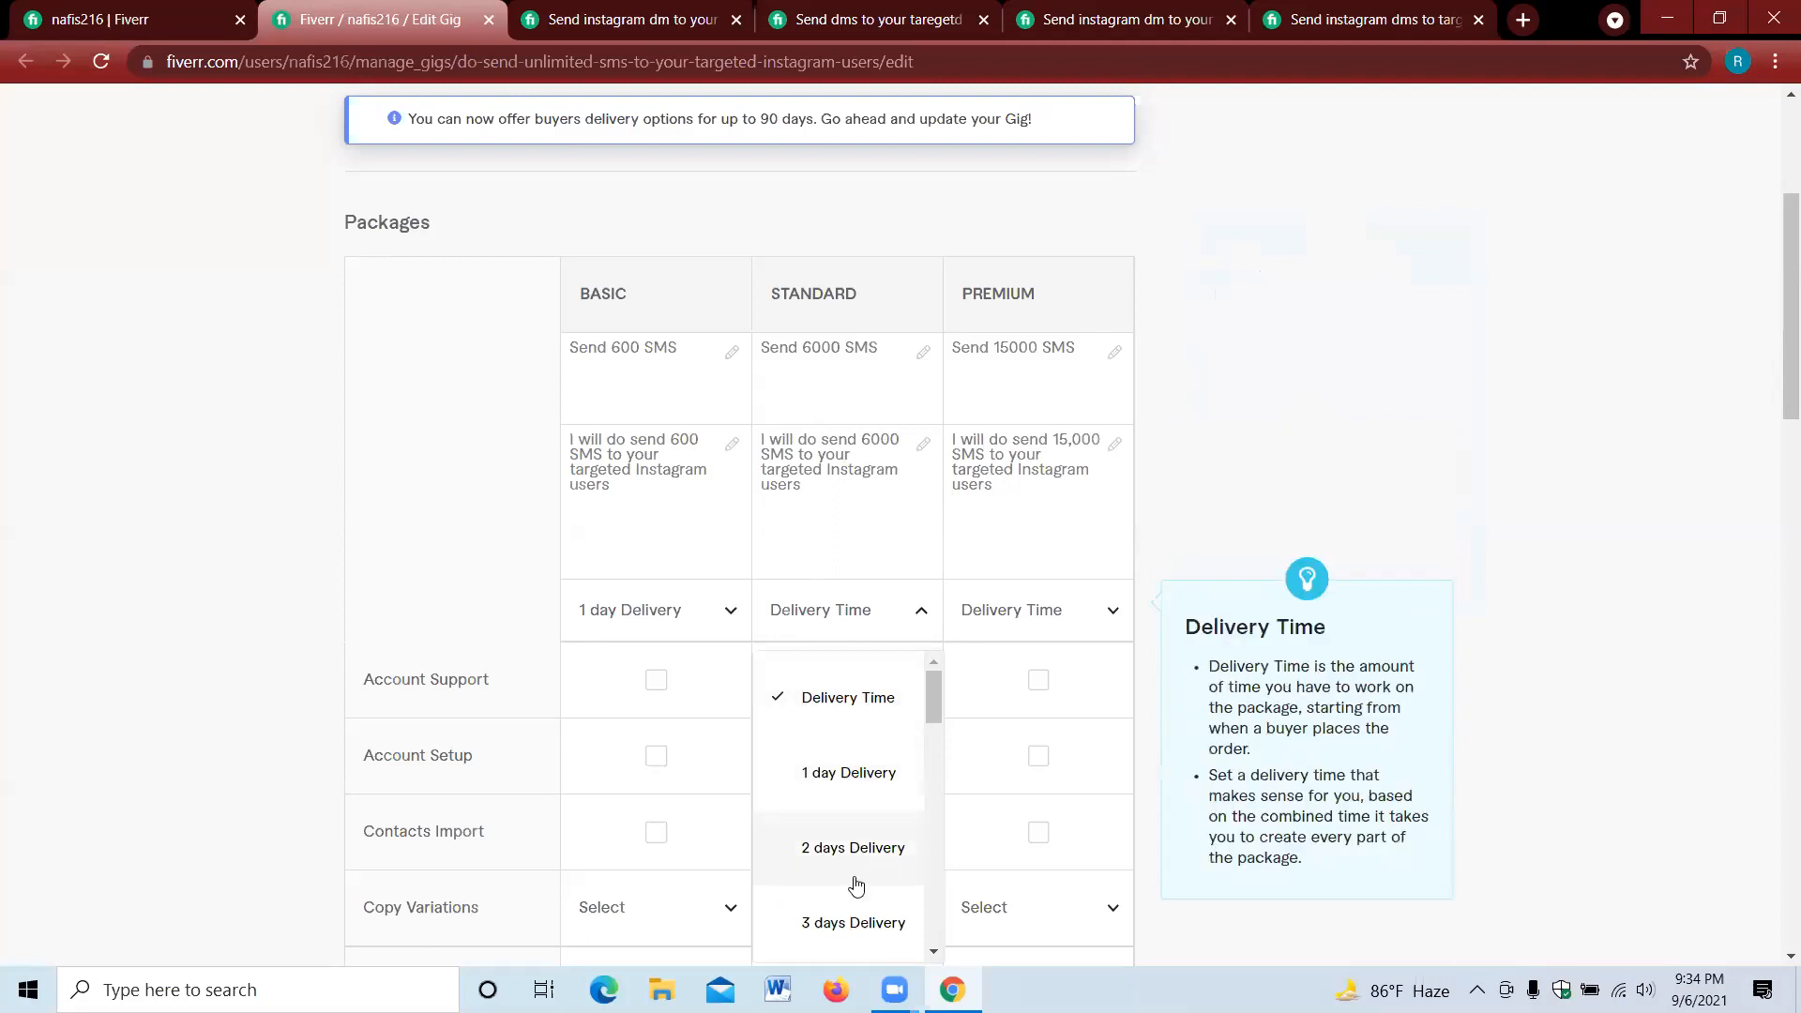
scroll(853, 891, down, 1)
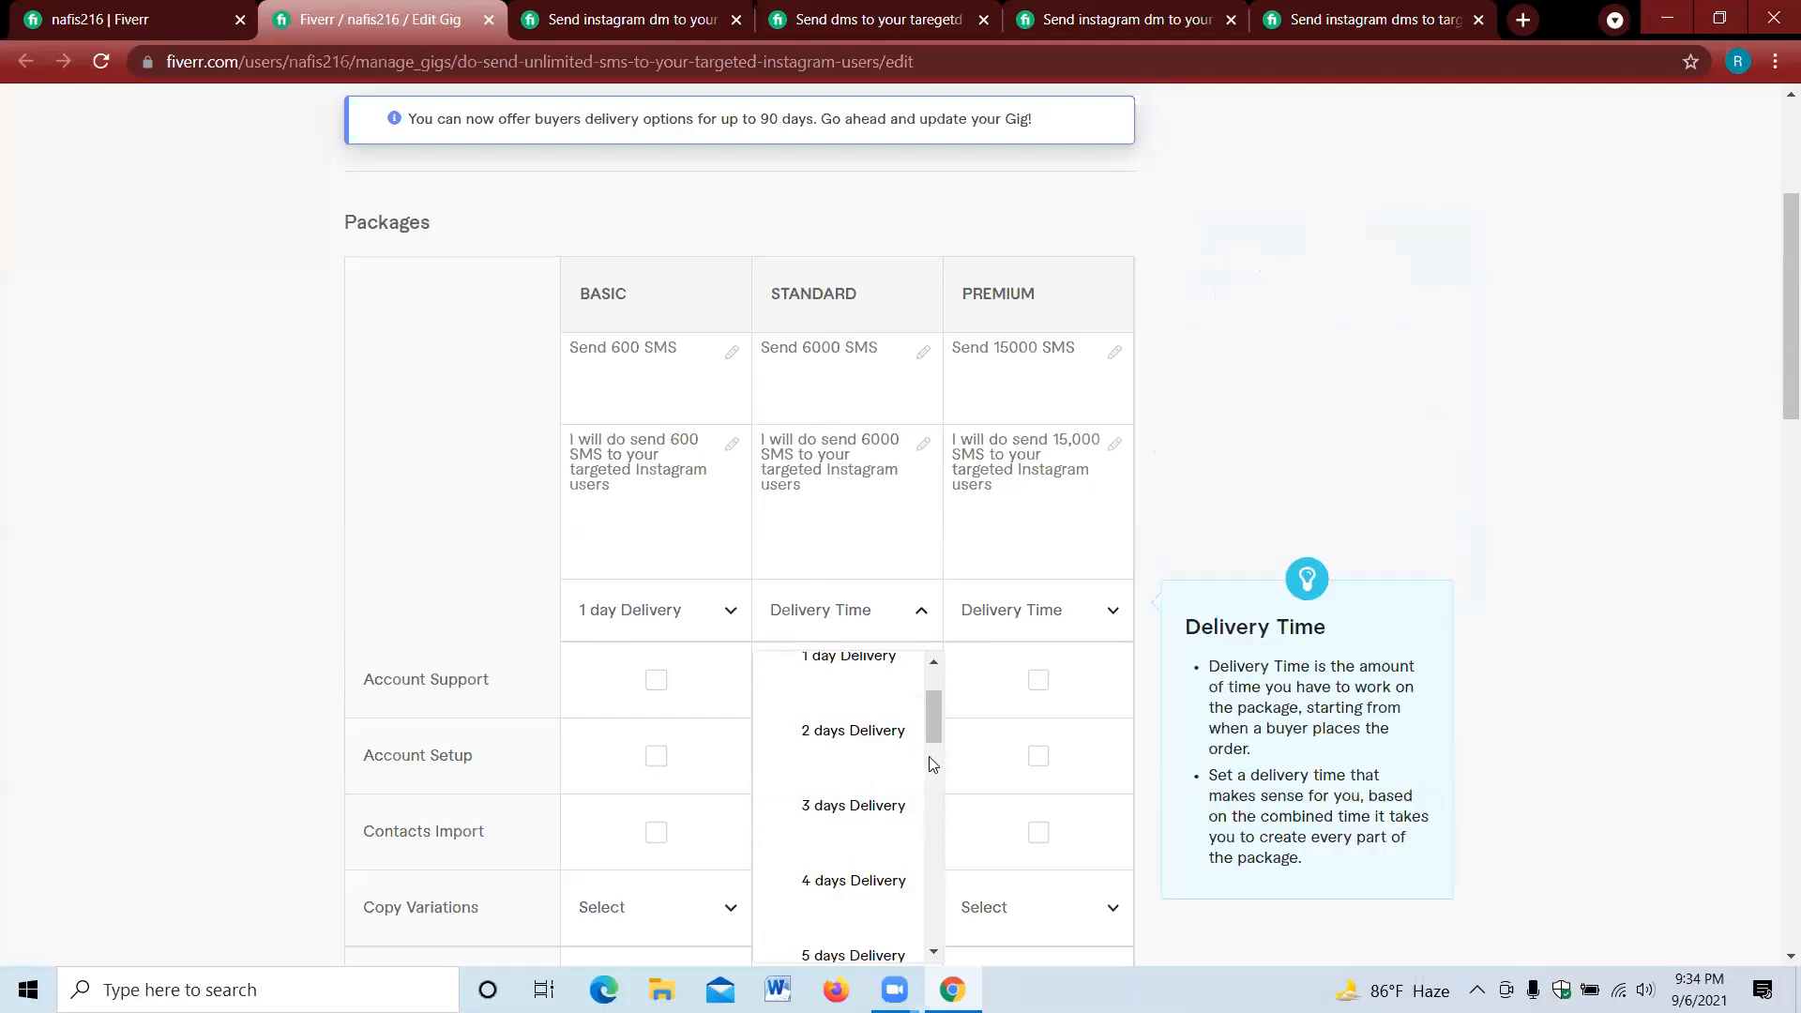
drag(932, 734, 930, 743)
click(849, 868)
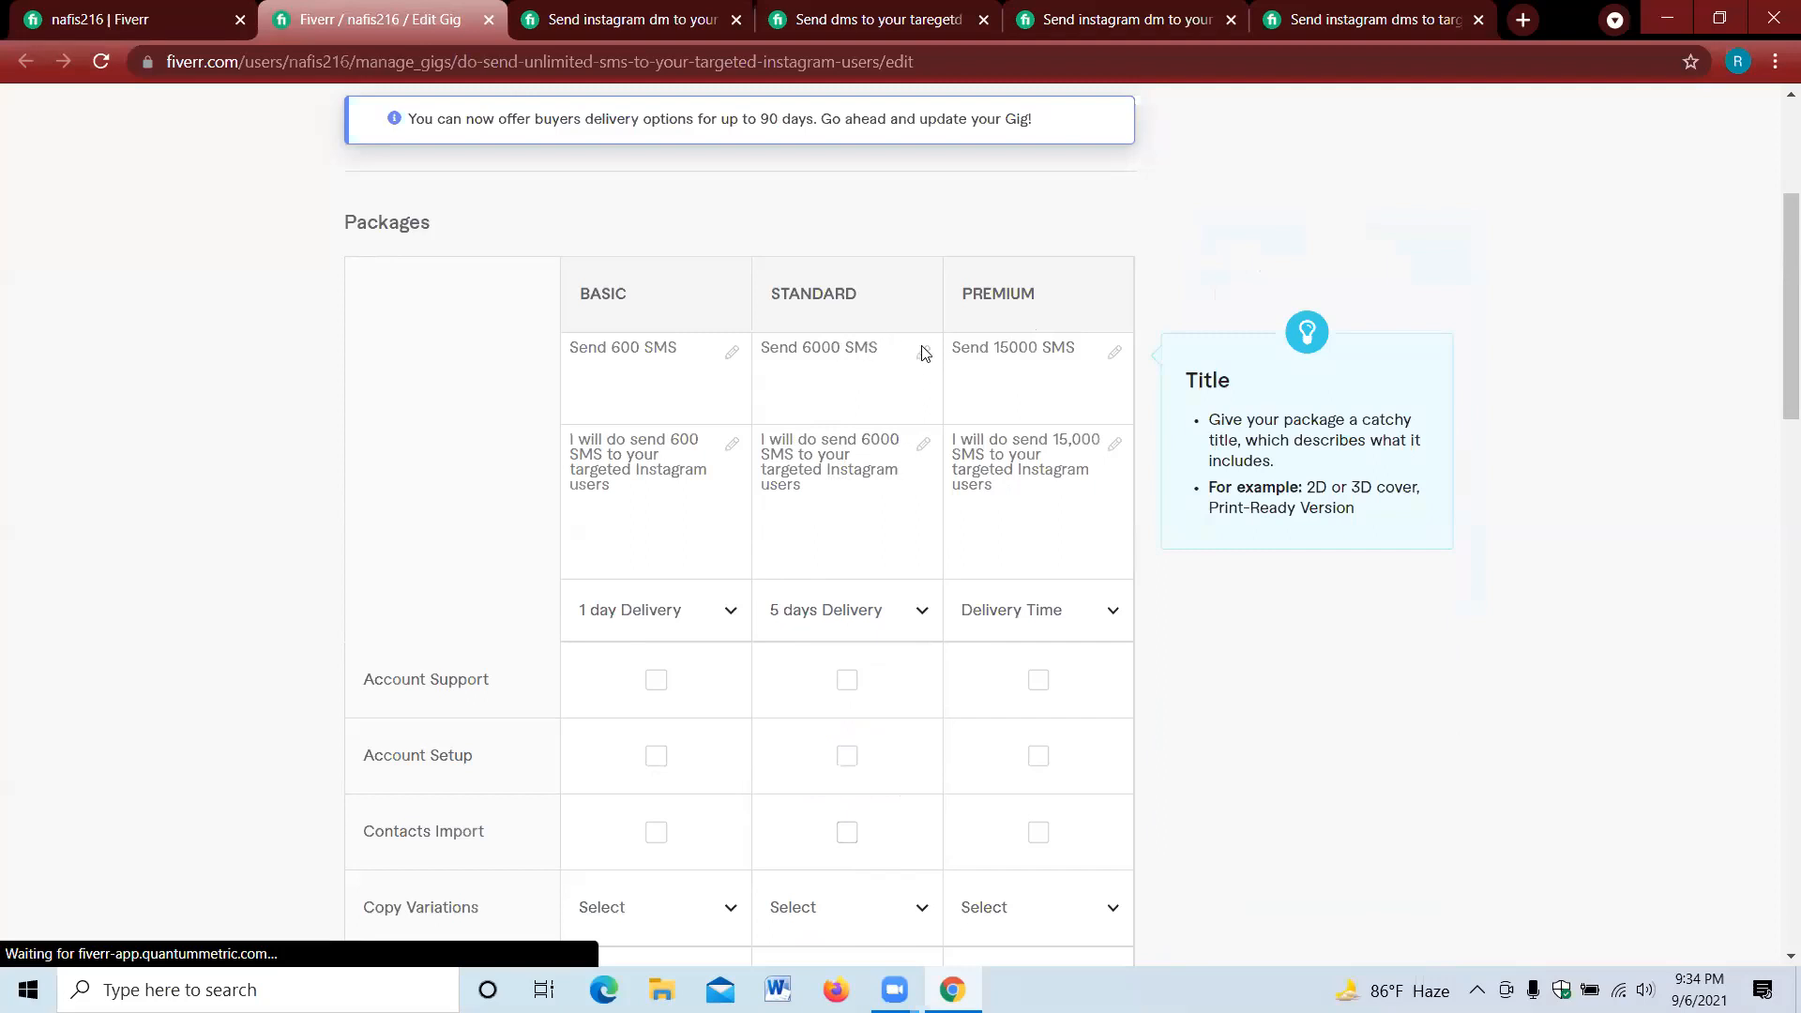
- Set the Premium package's delivery time to 14 days
click(1034, 627)
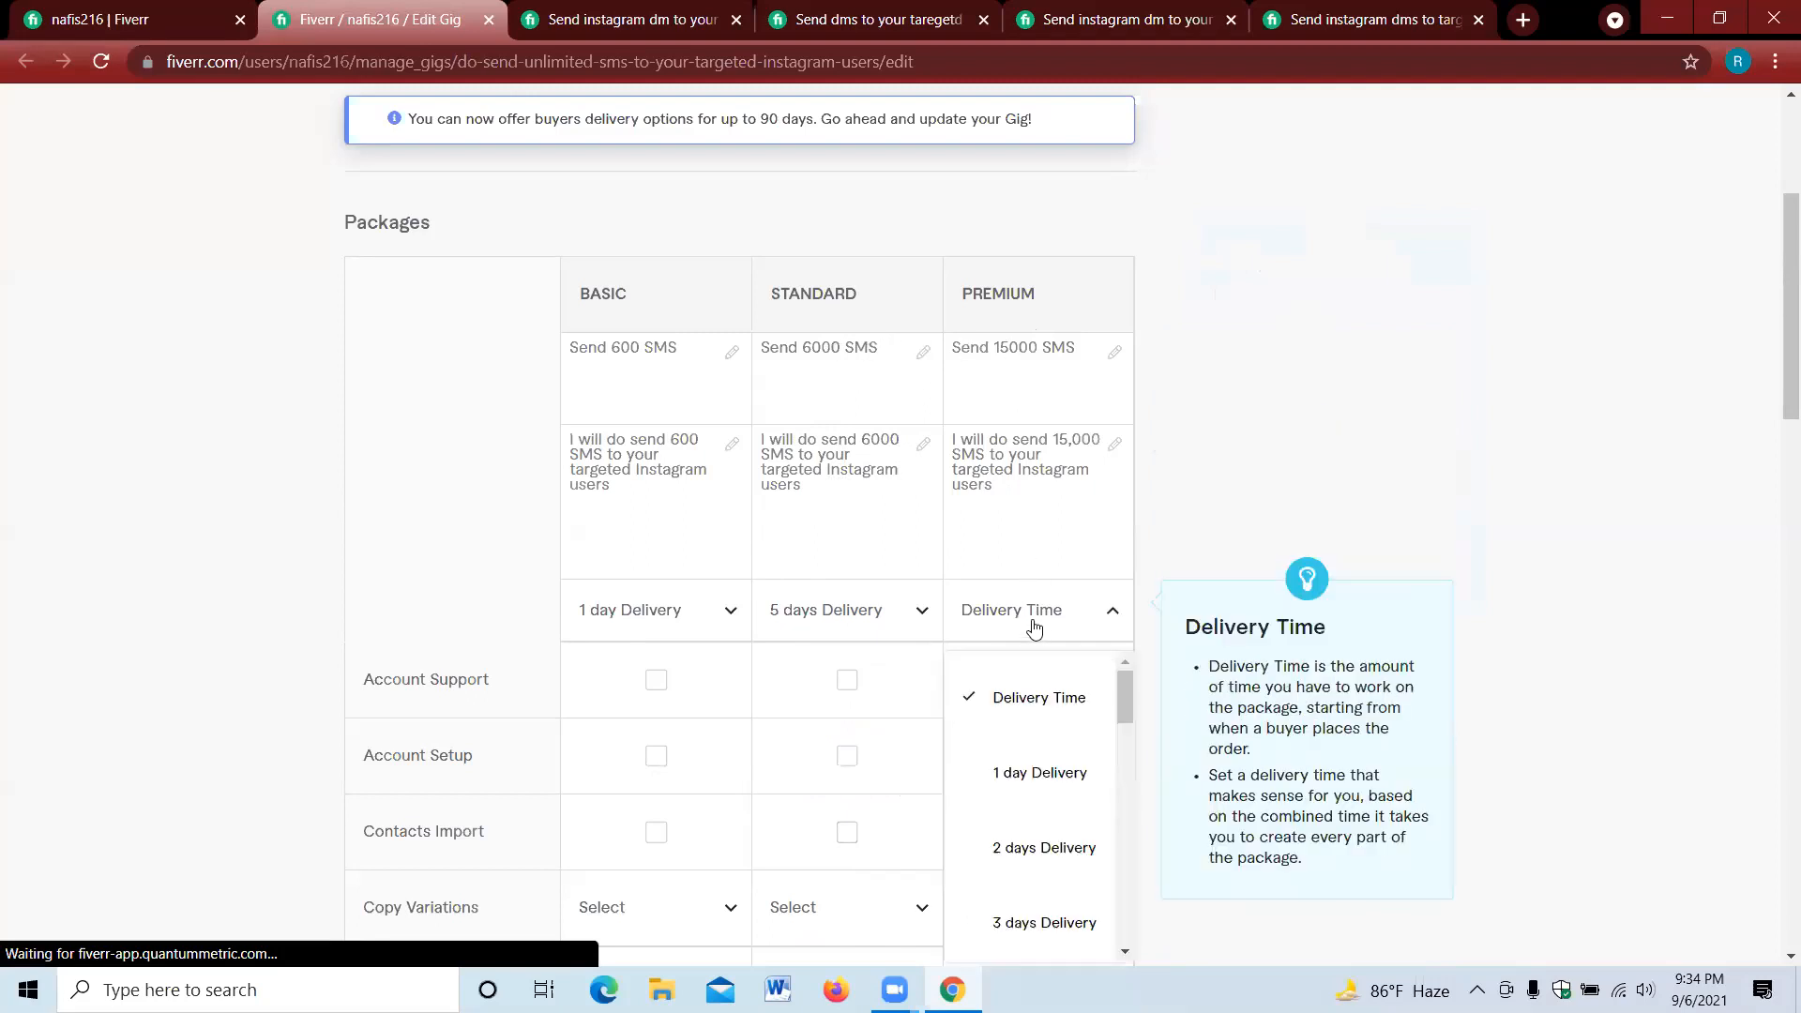
scroll(1061, 776, down, 5)
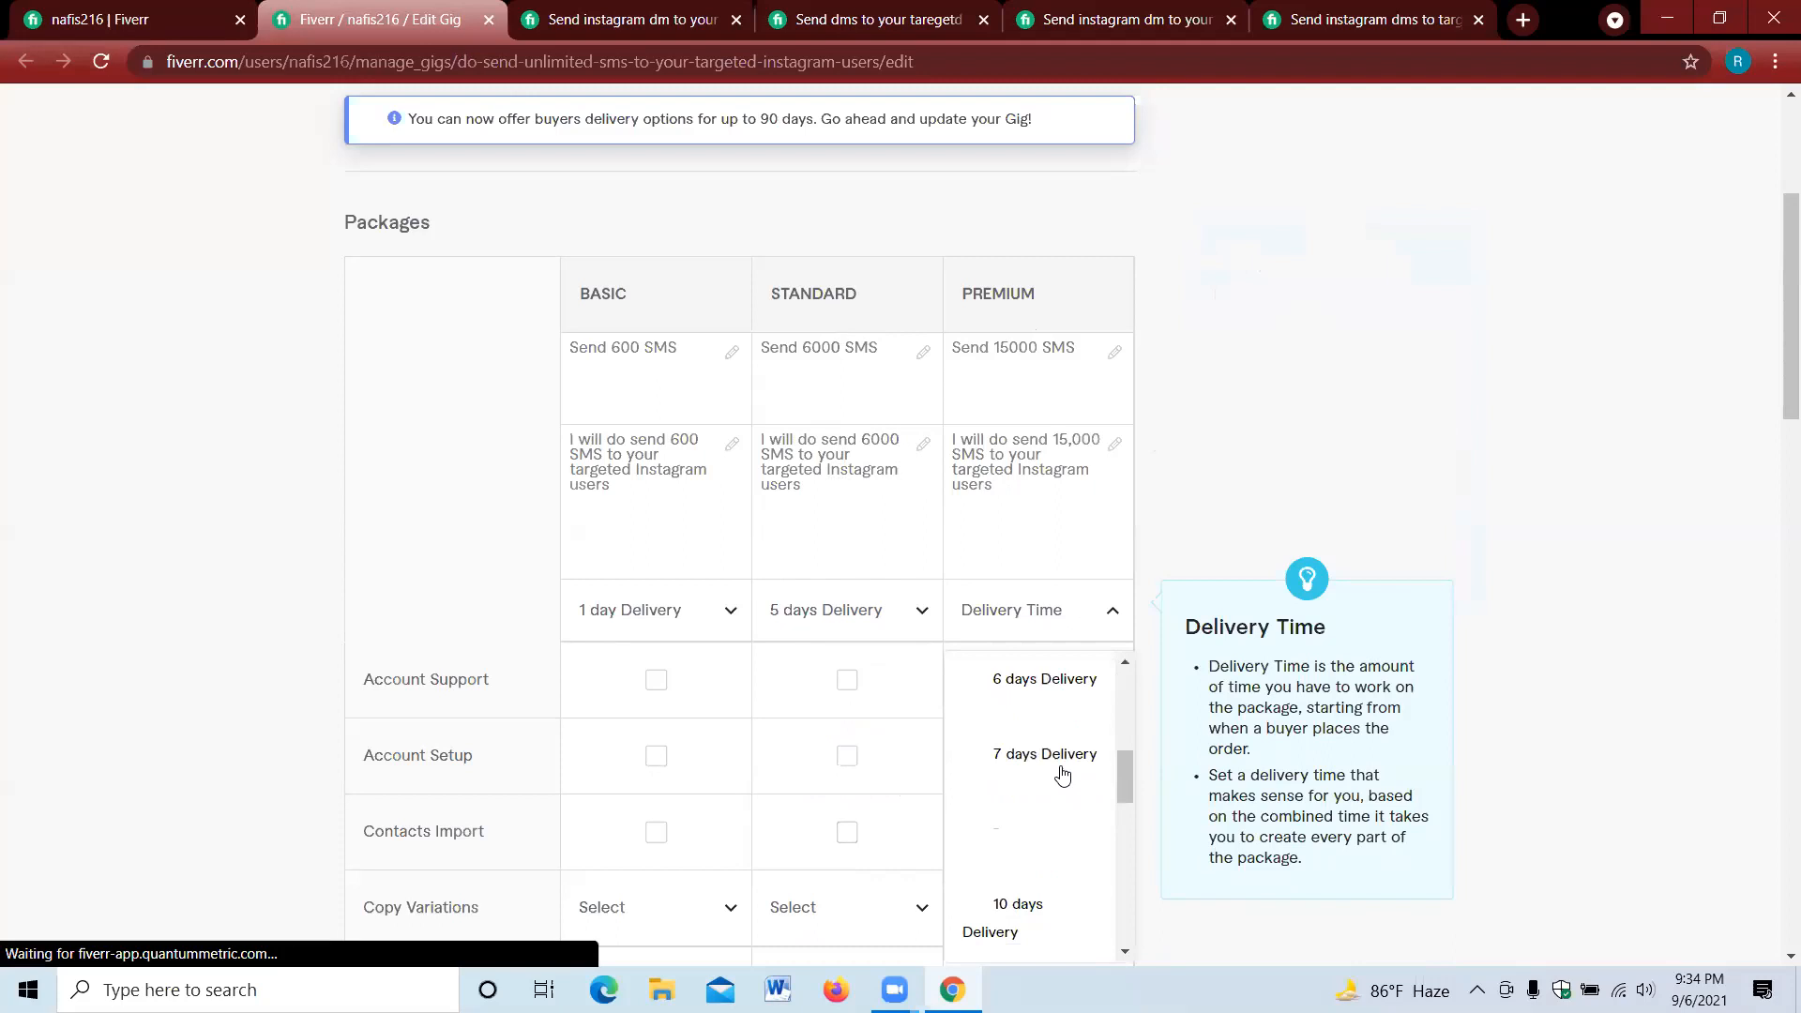
scroll(1061, 776, down, 4)
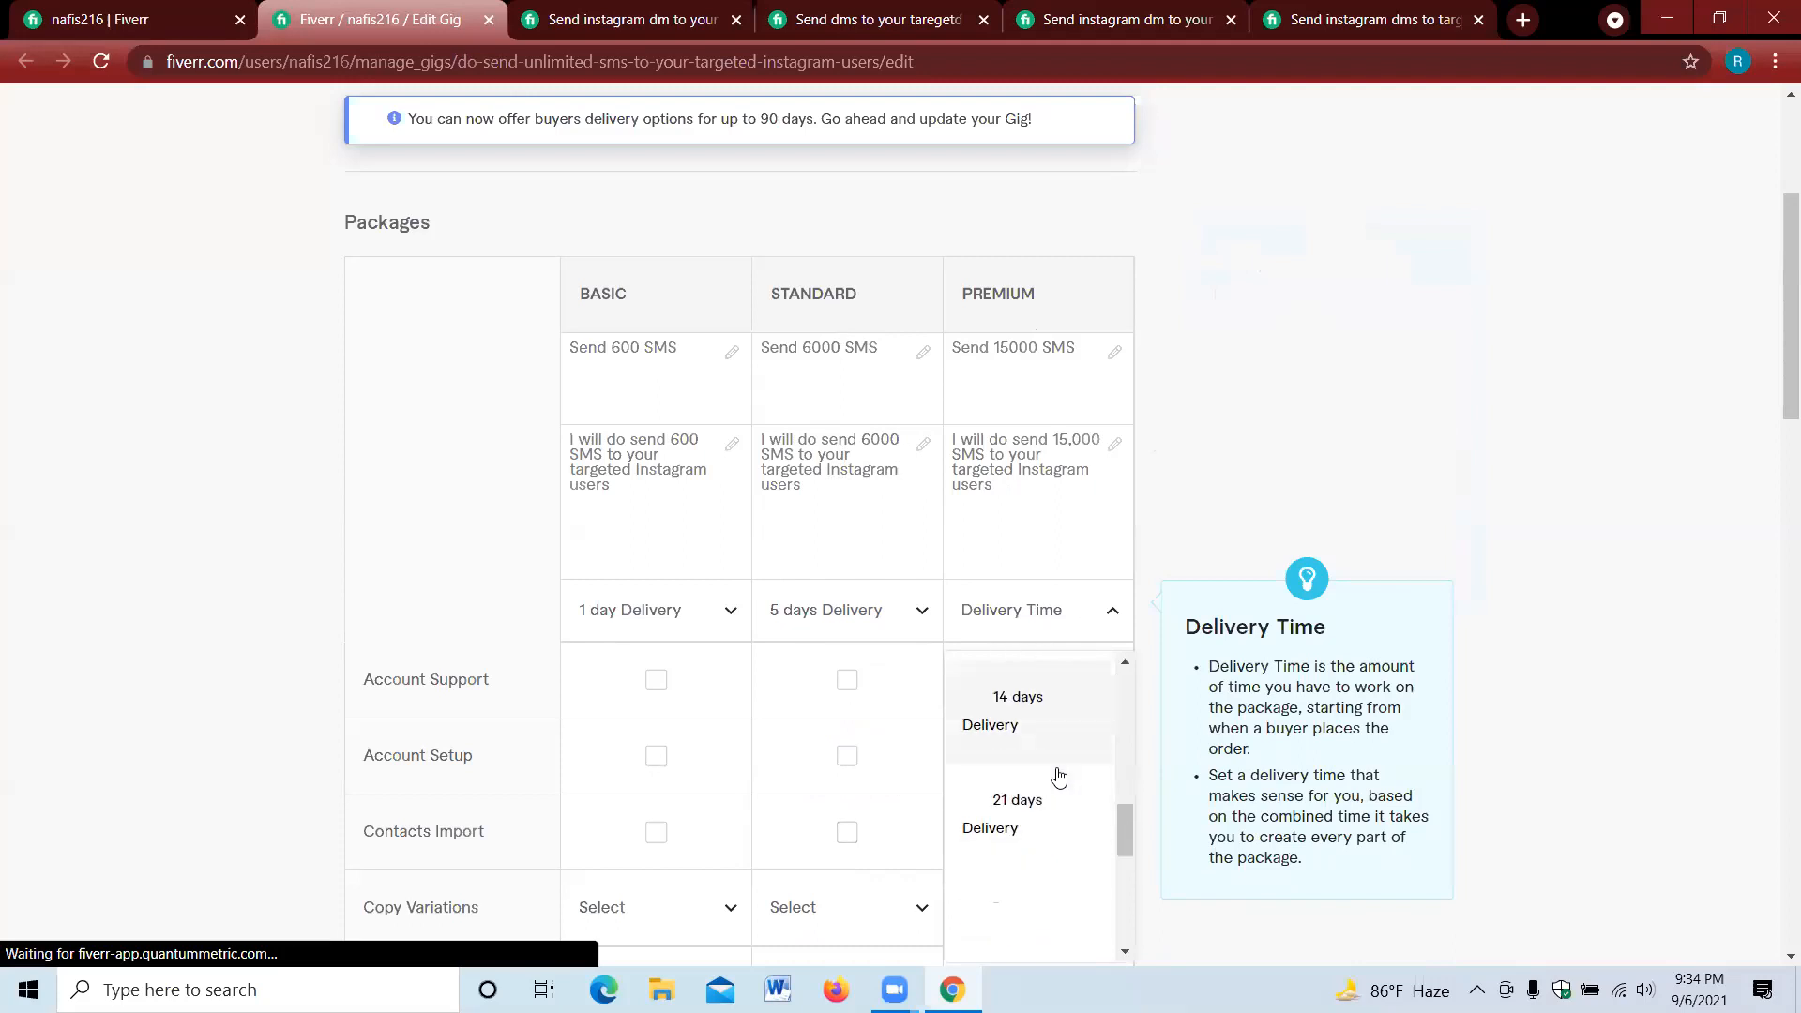
click(1048, 692)
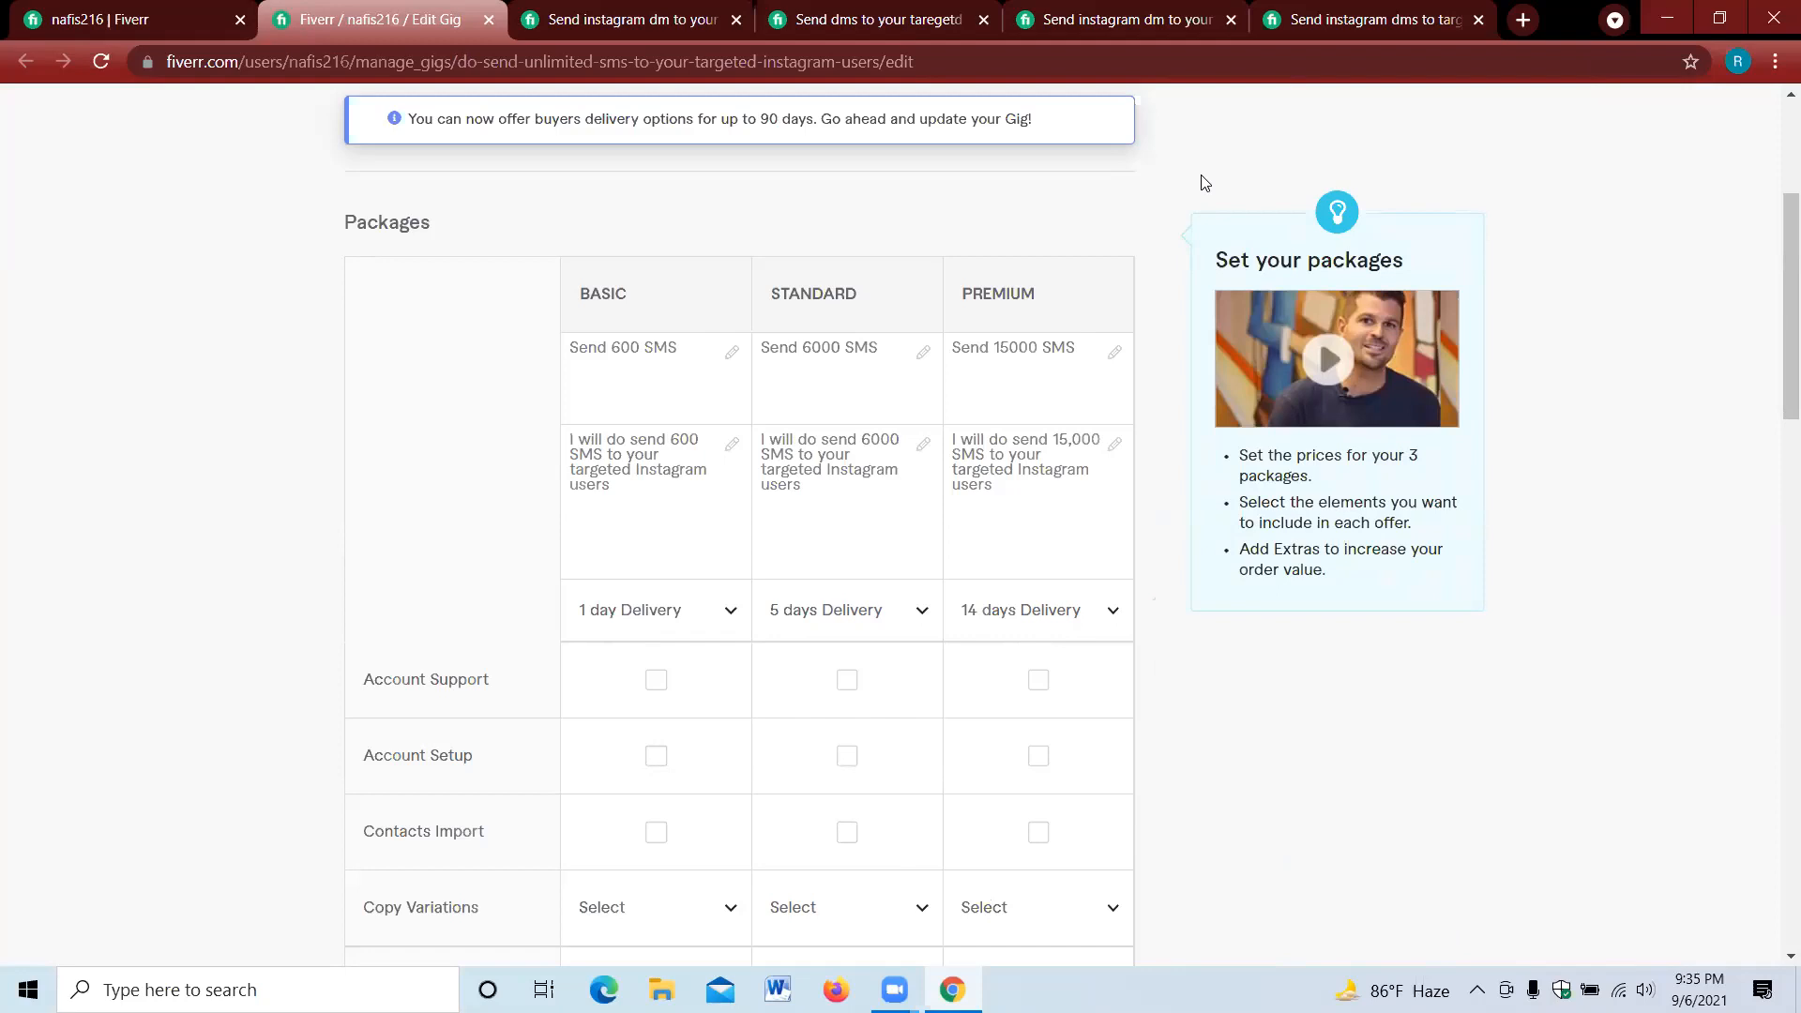
scroll(829, 751, down, 5)
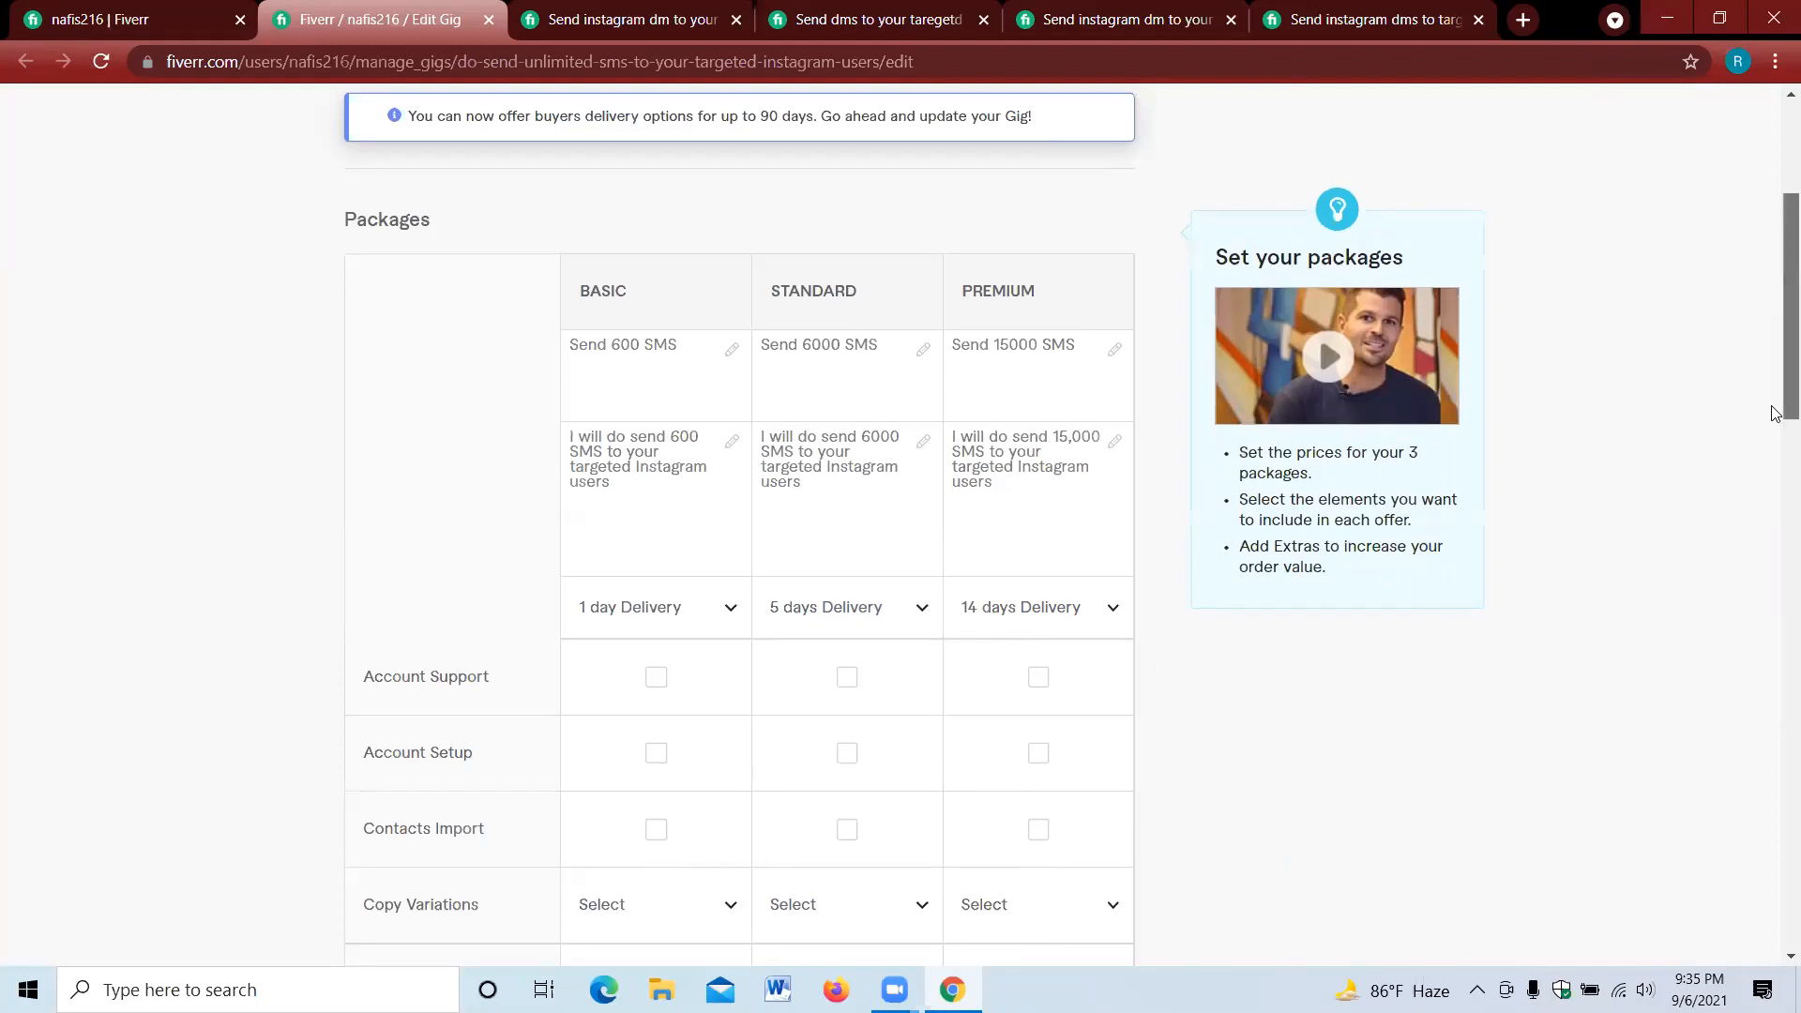
- Include the Campaign Report in the Basic, Standard and Premium packages
scroll(829, 750, down, 1)
scroll(713, 656, down, 1)
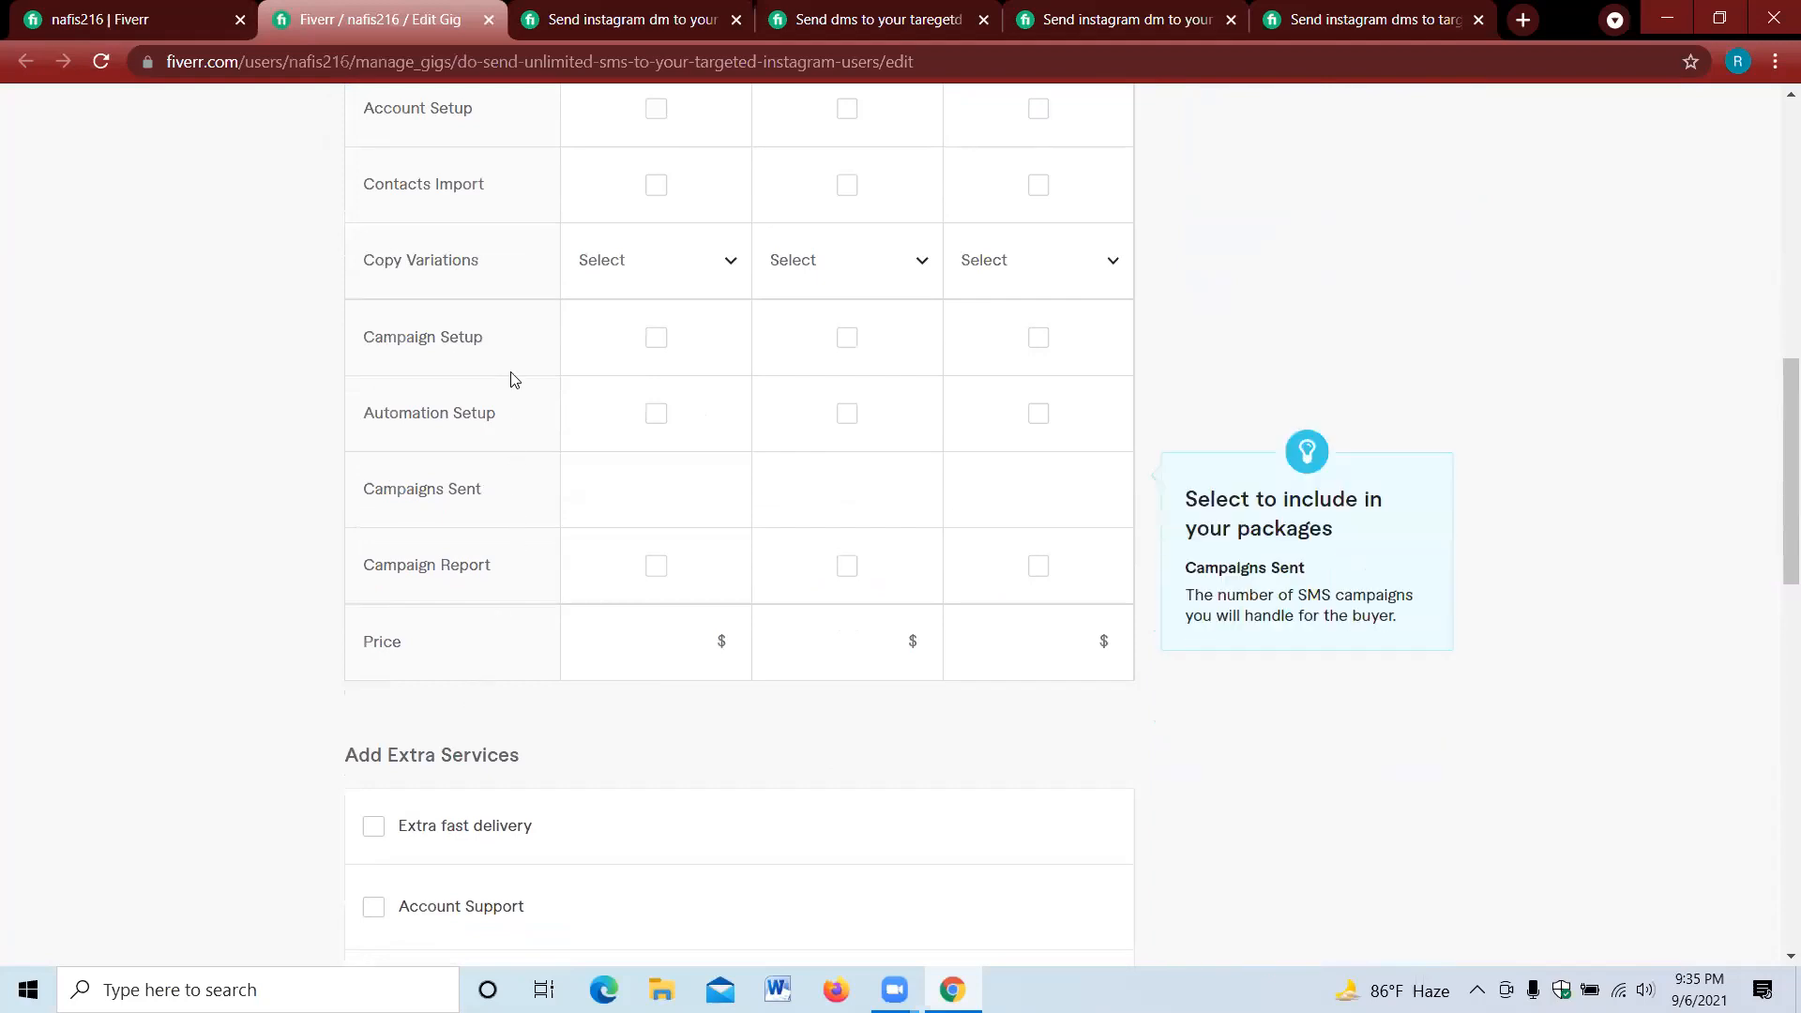
click(659, 569)
click(845, 566)
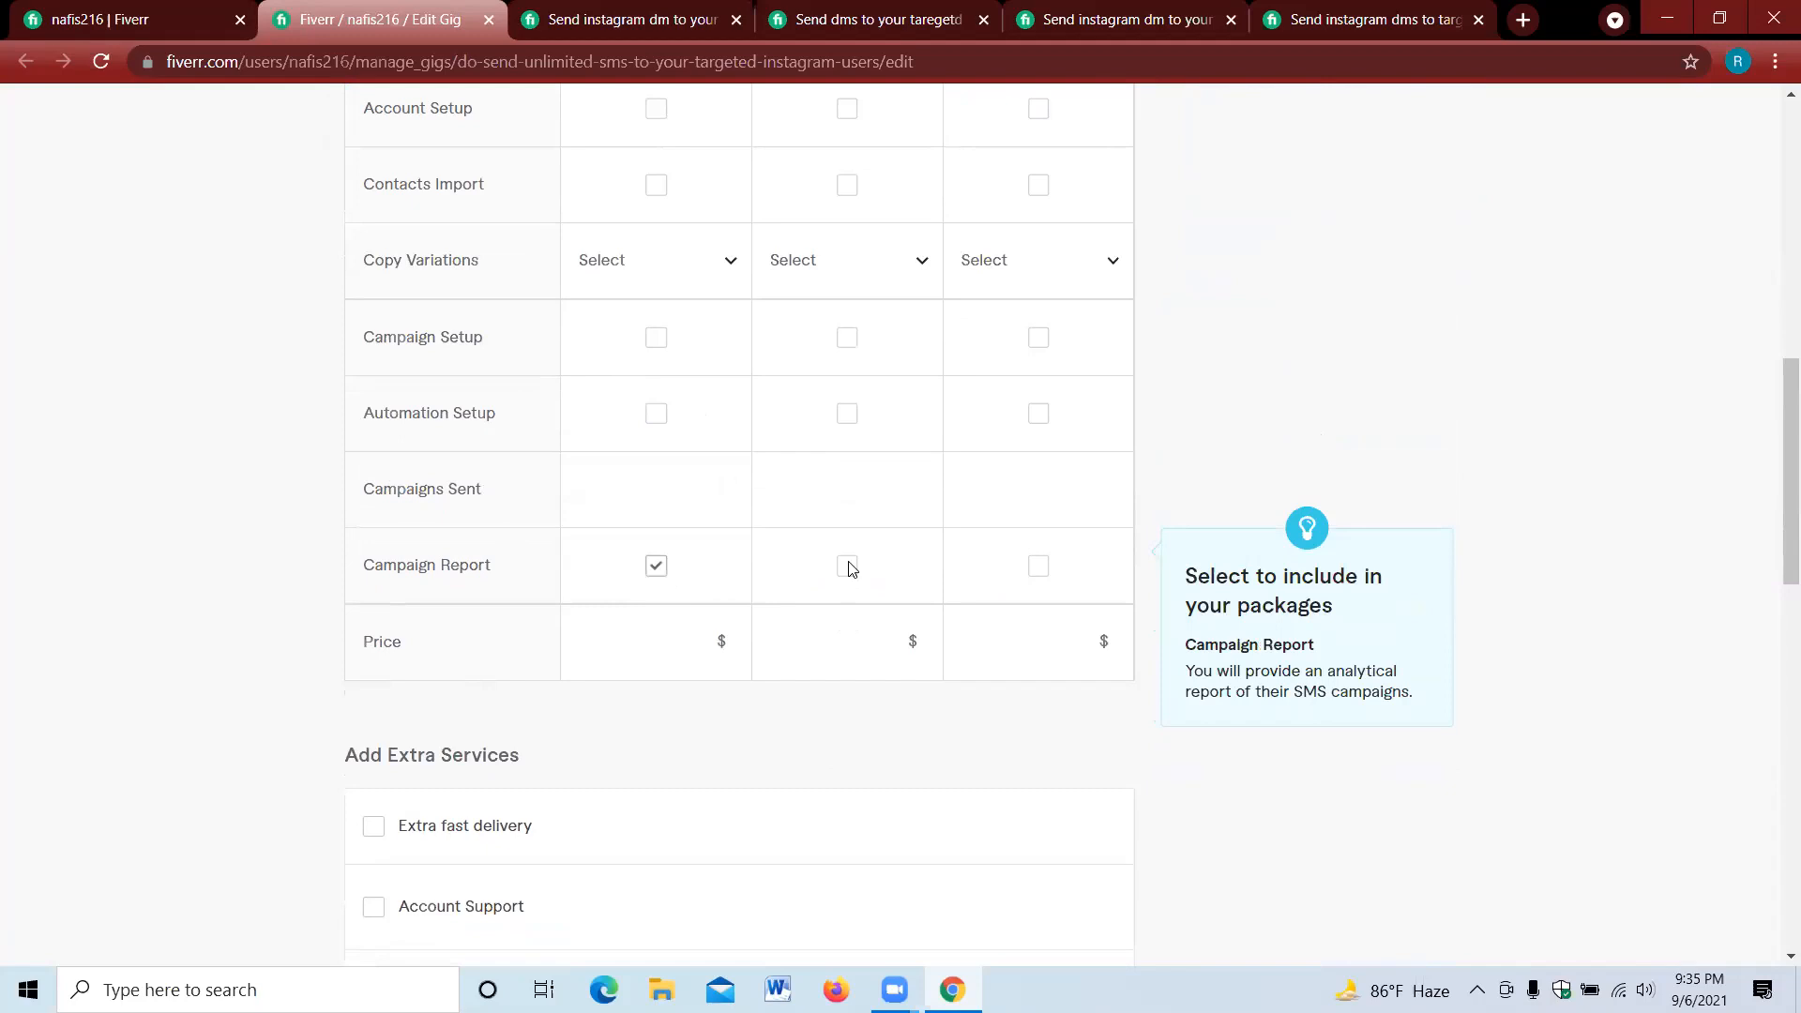
click(1040, 568)
- Set the package prices to $5 for Basic, $45 for Standard and $130 for Premium
click(641, 633)
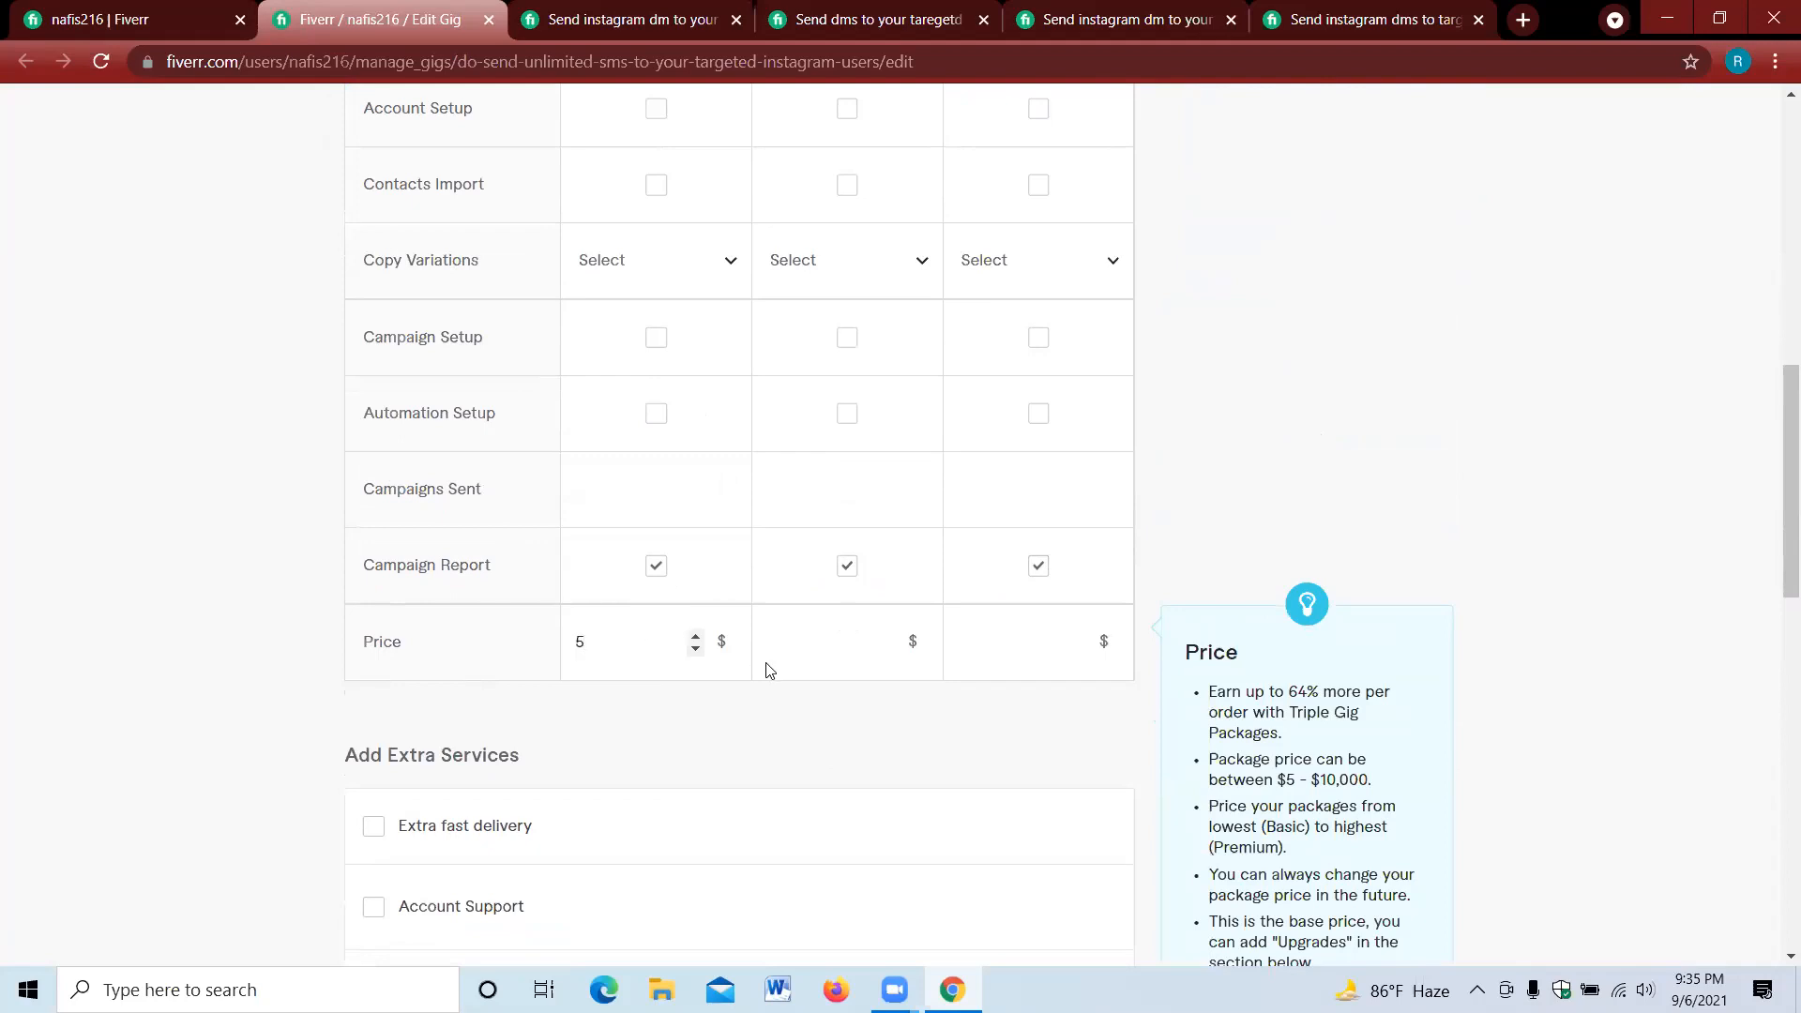
scroll(1302, 482, up, 4)
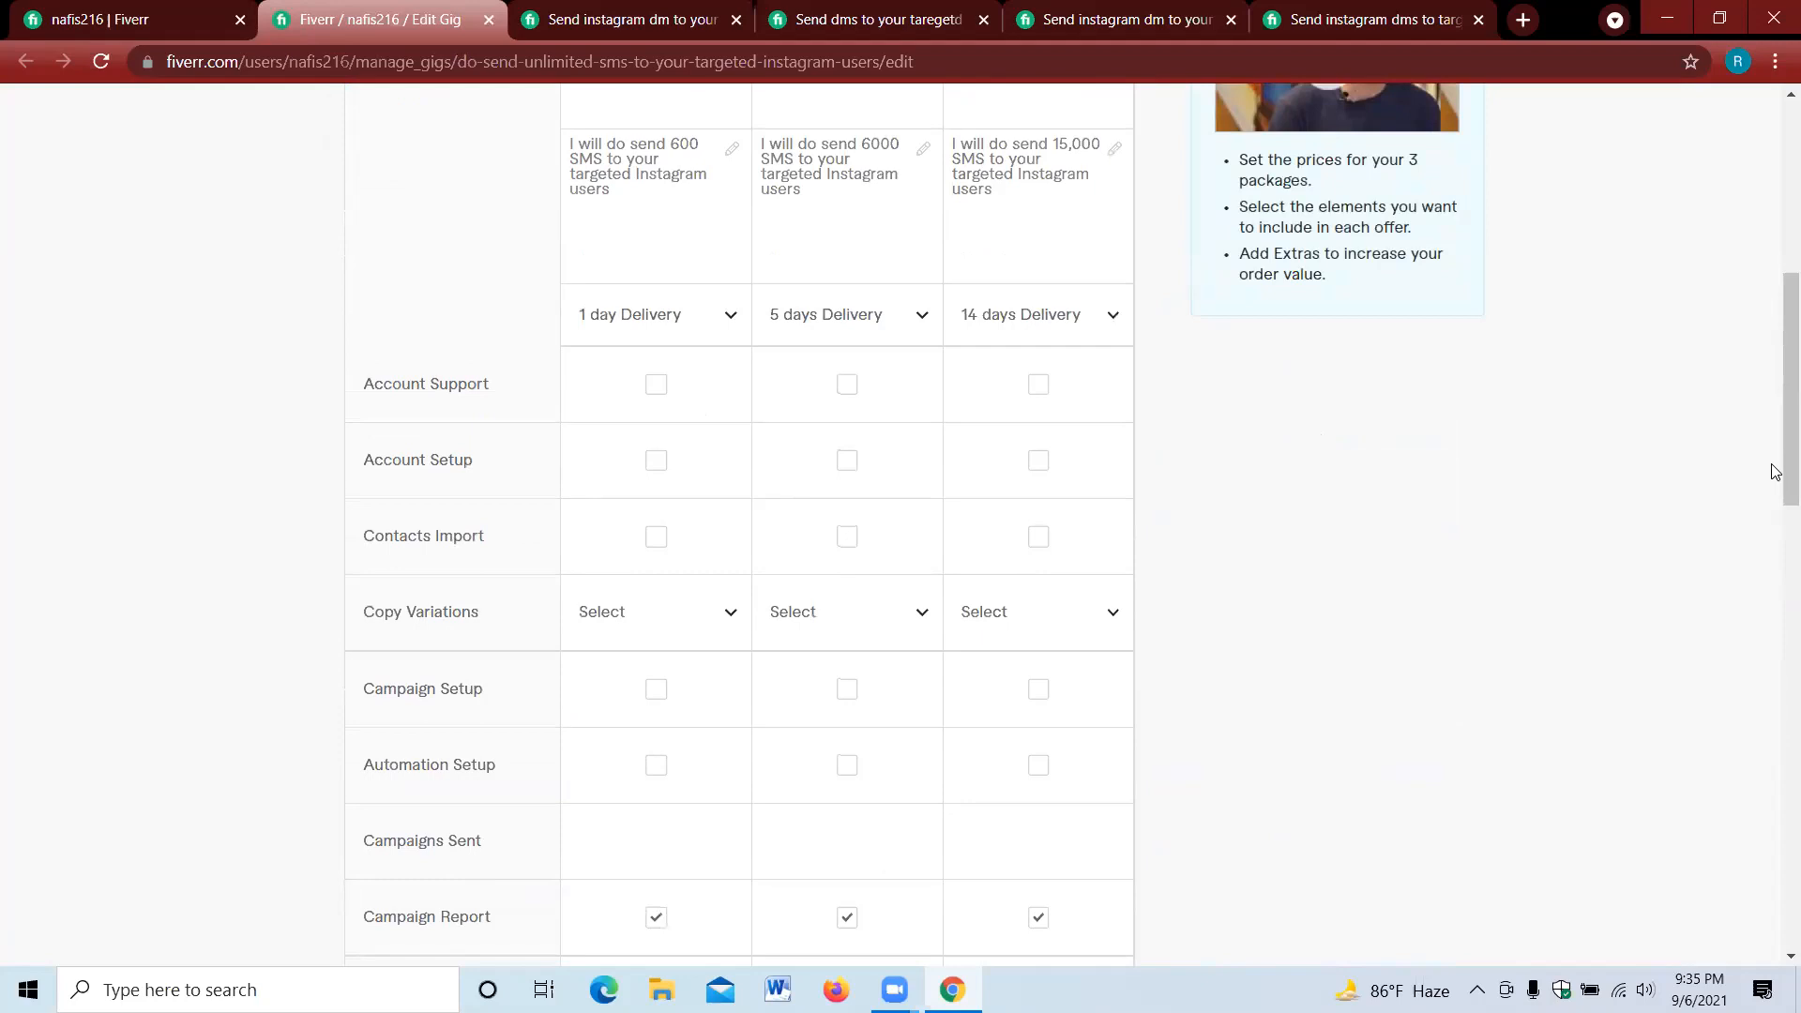
scroll(738, 153, up, 1)
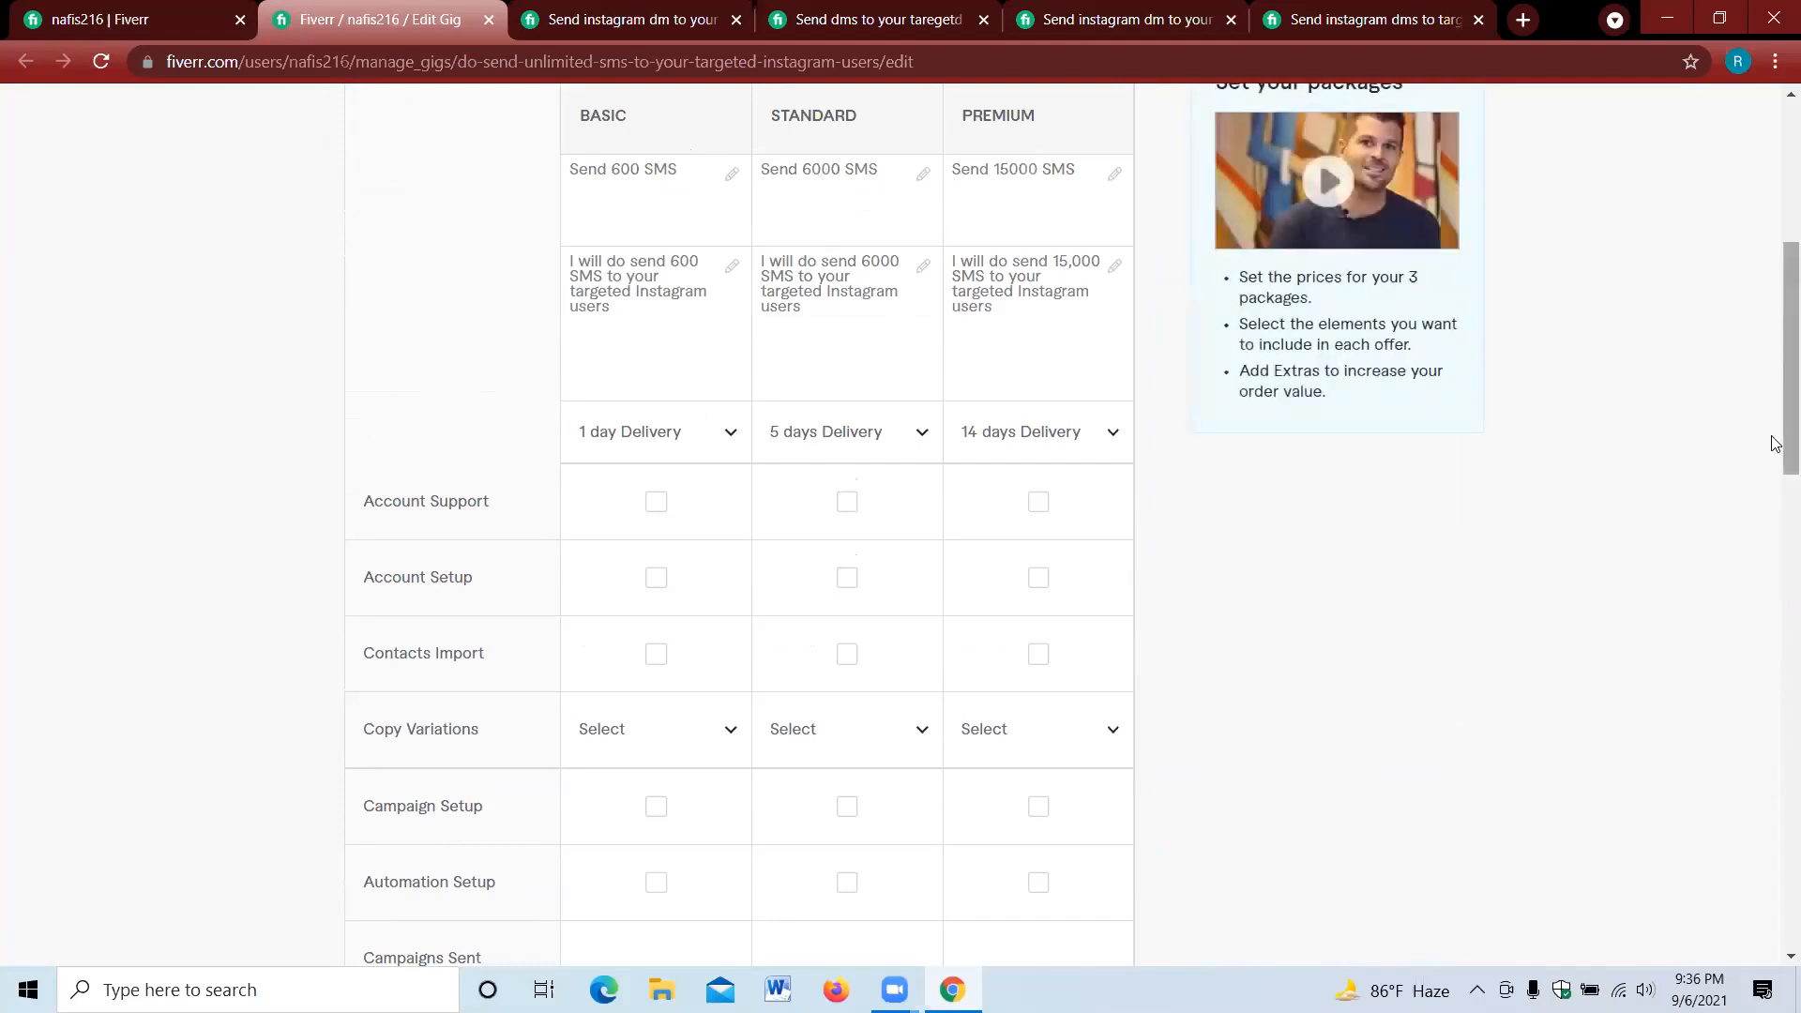
scroll(1776, 442, down, 10)
drag(1776, 652, 1776, 899)
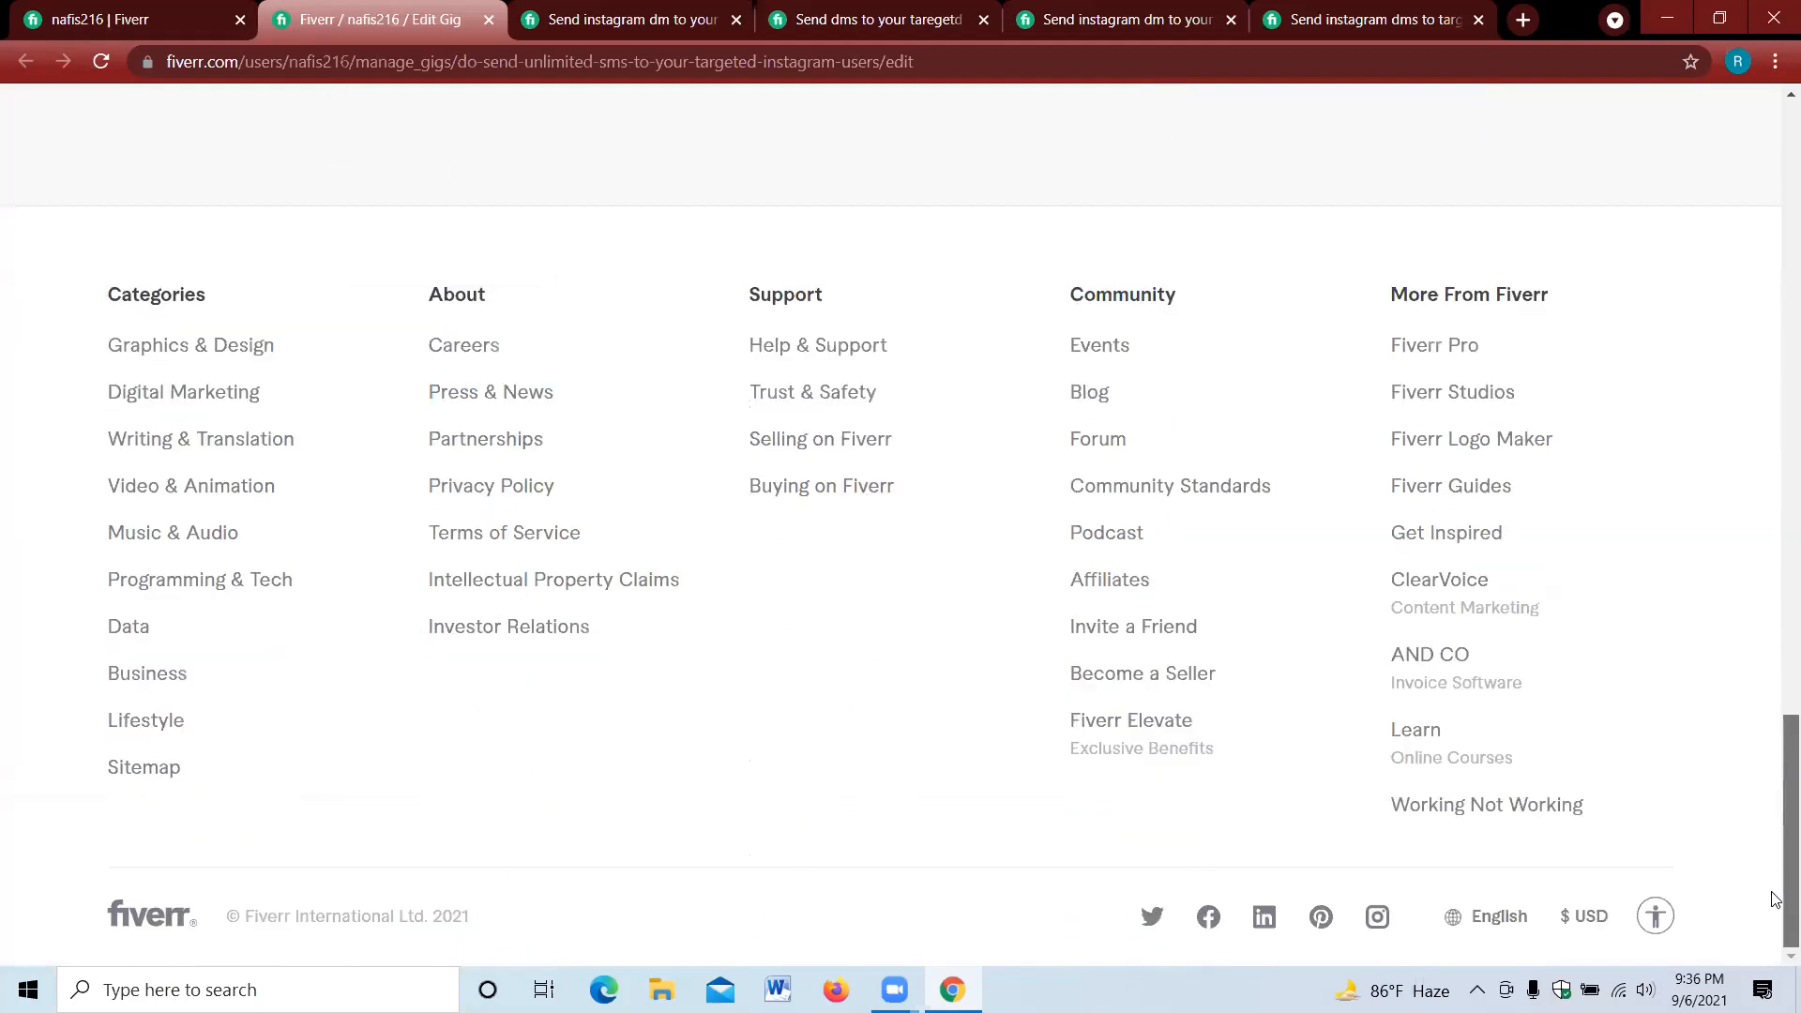
scroll(1776, 692, up, 5)
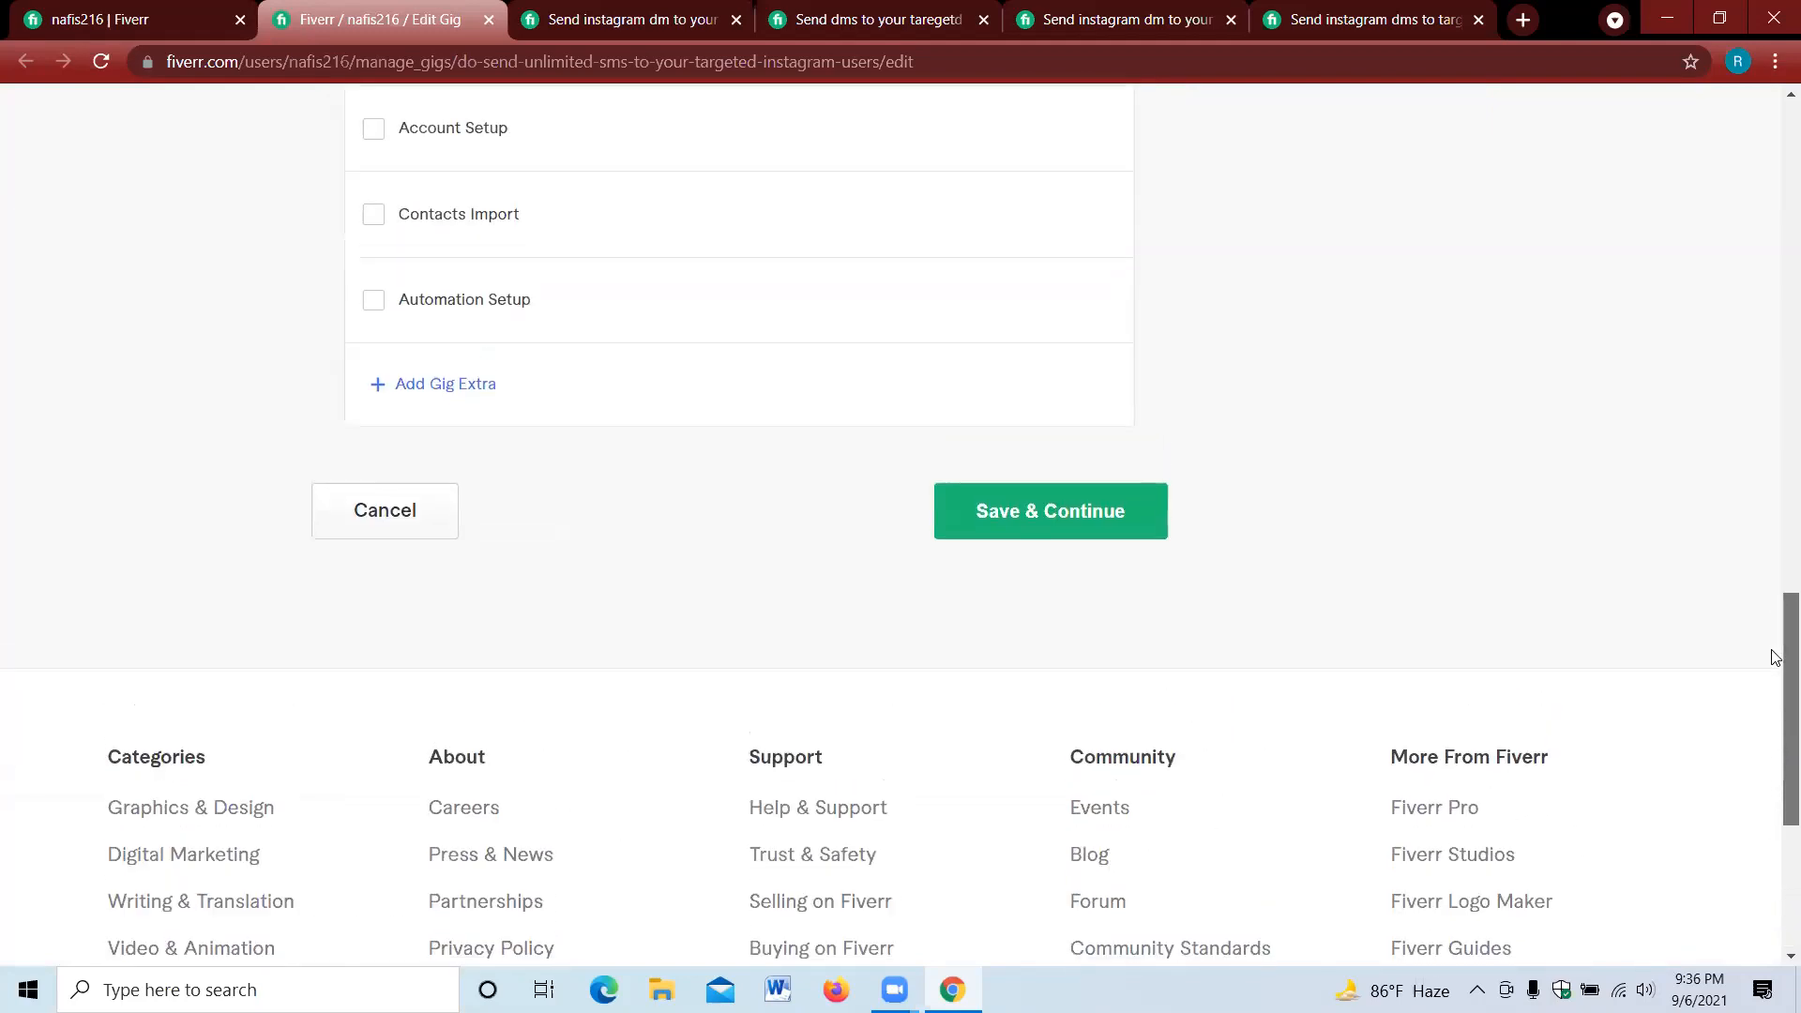
scroll(451, 247, up, 1)
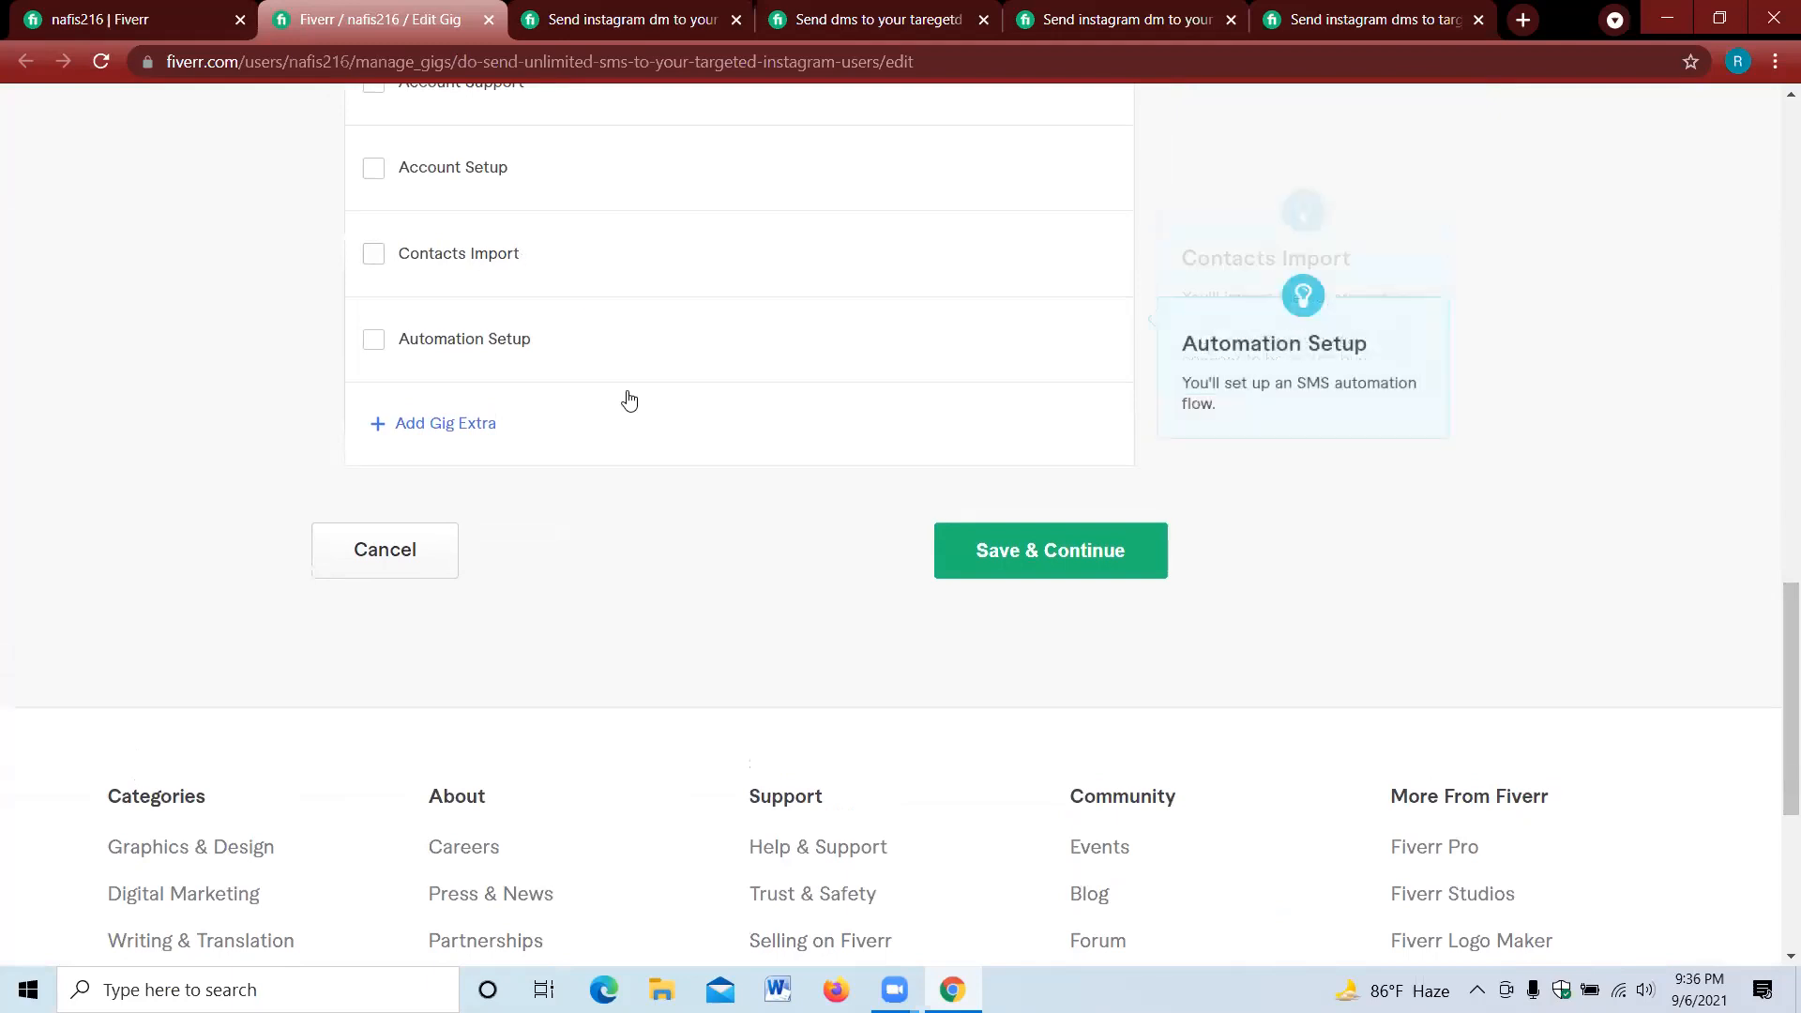
scroll(629, 413, up, 6)
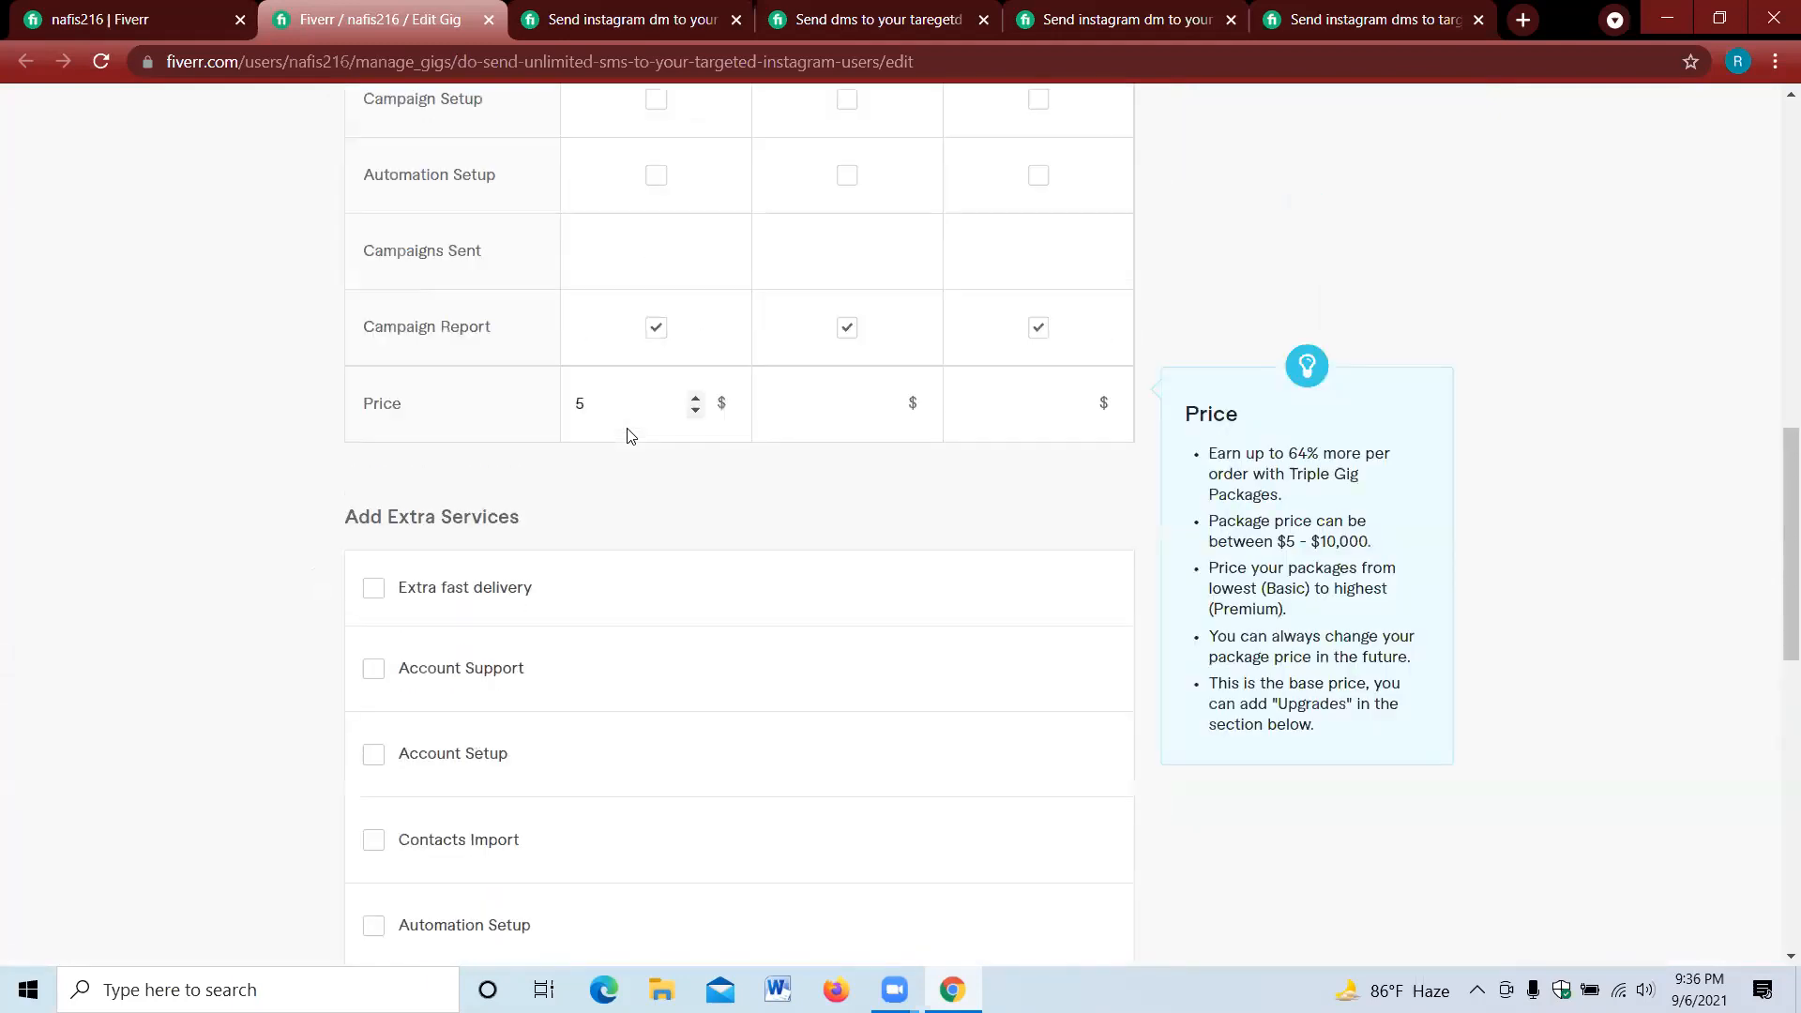
click(806, 405)
click(1008, 394)
click(885, 412)
click(990, 394)
text(130)
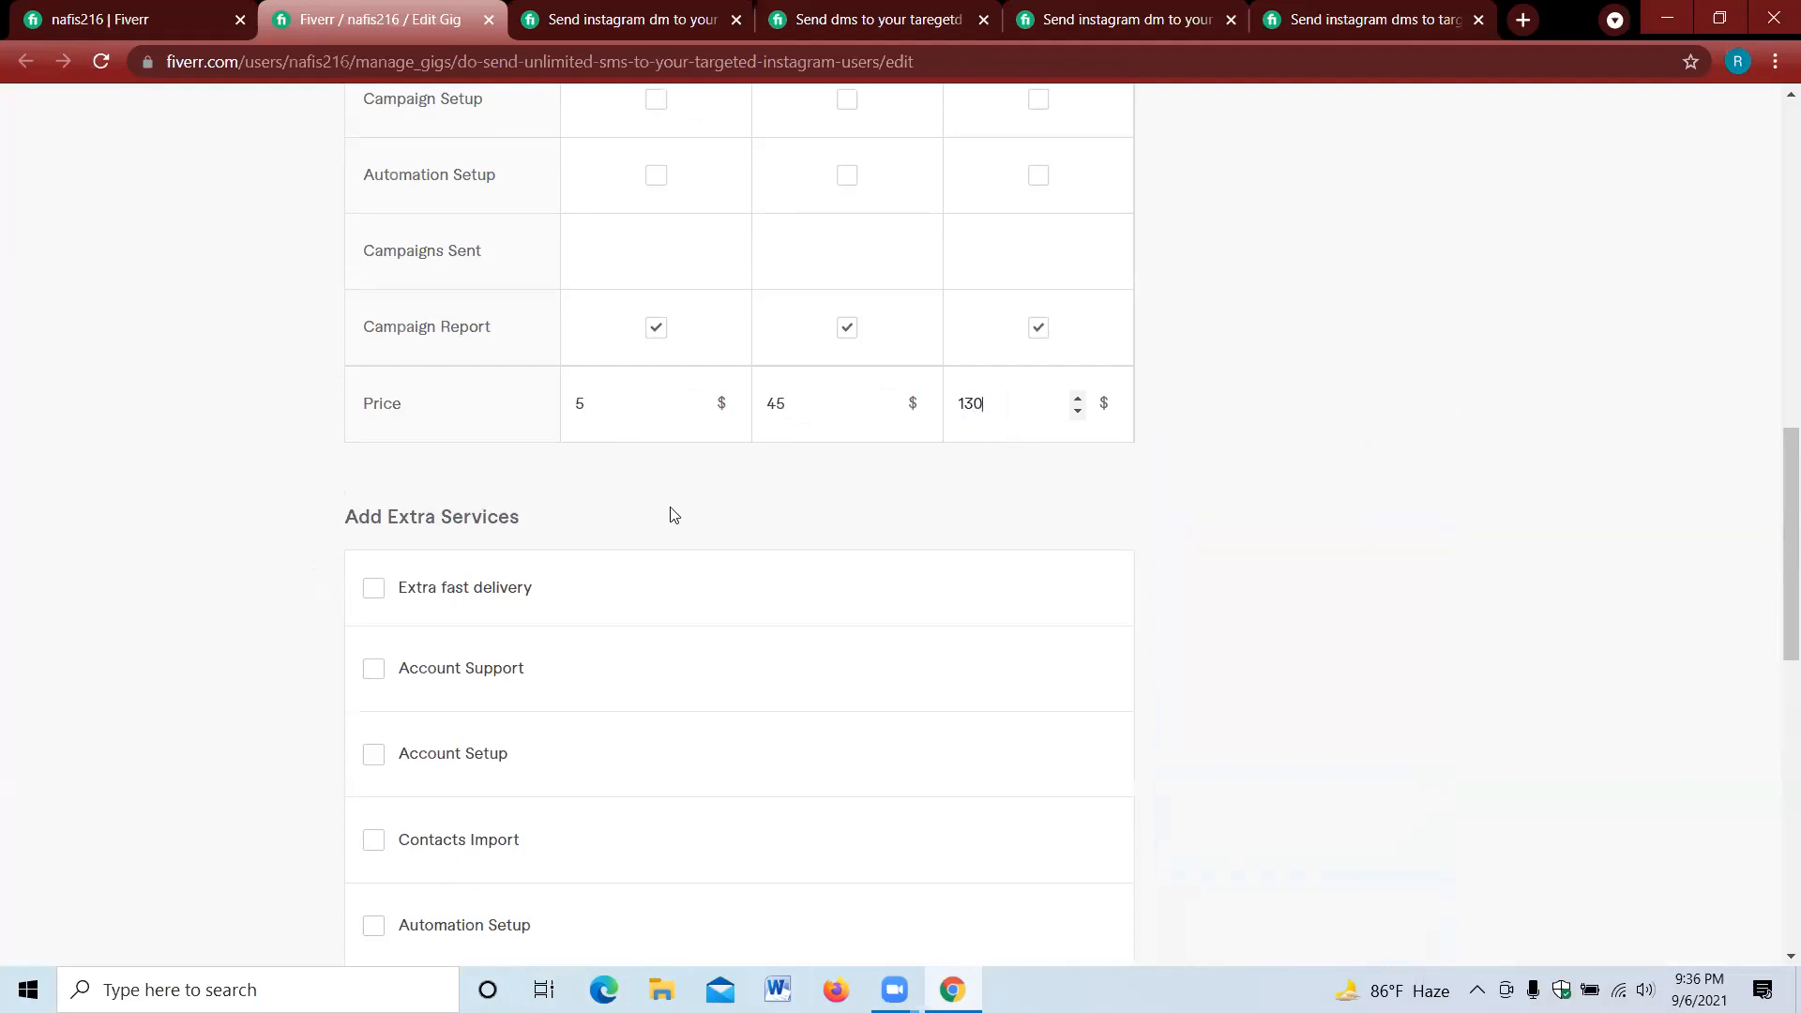
- Enable the Extra fast delivery service and change the Standard package's delivery time to 7 days
click(374, 590)
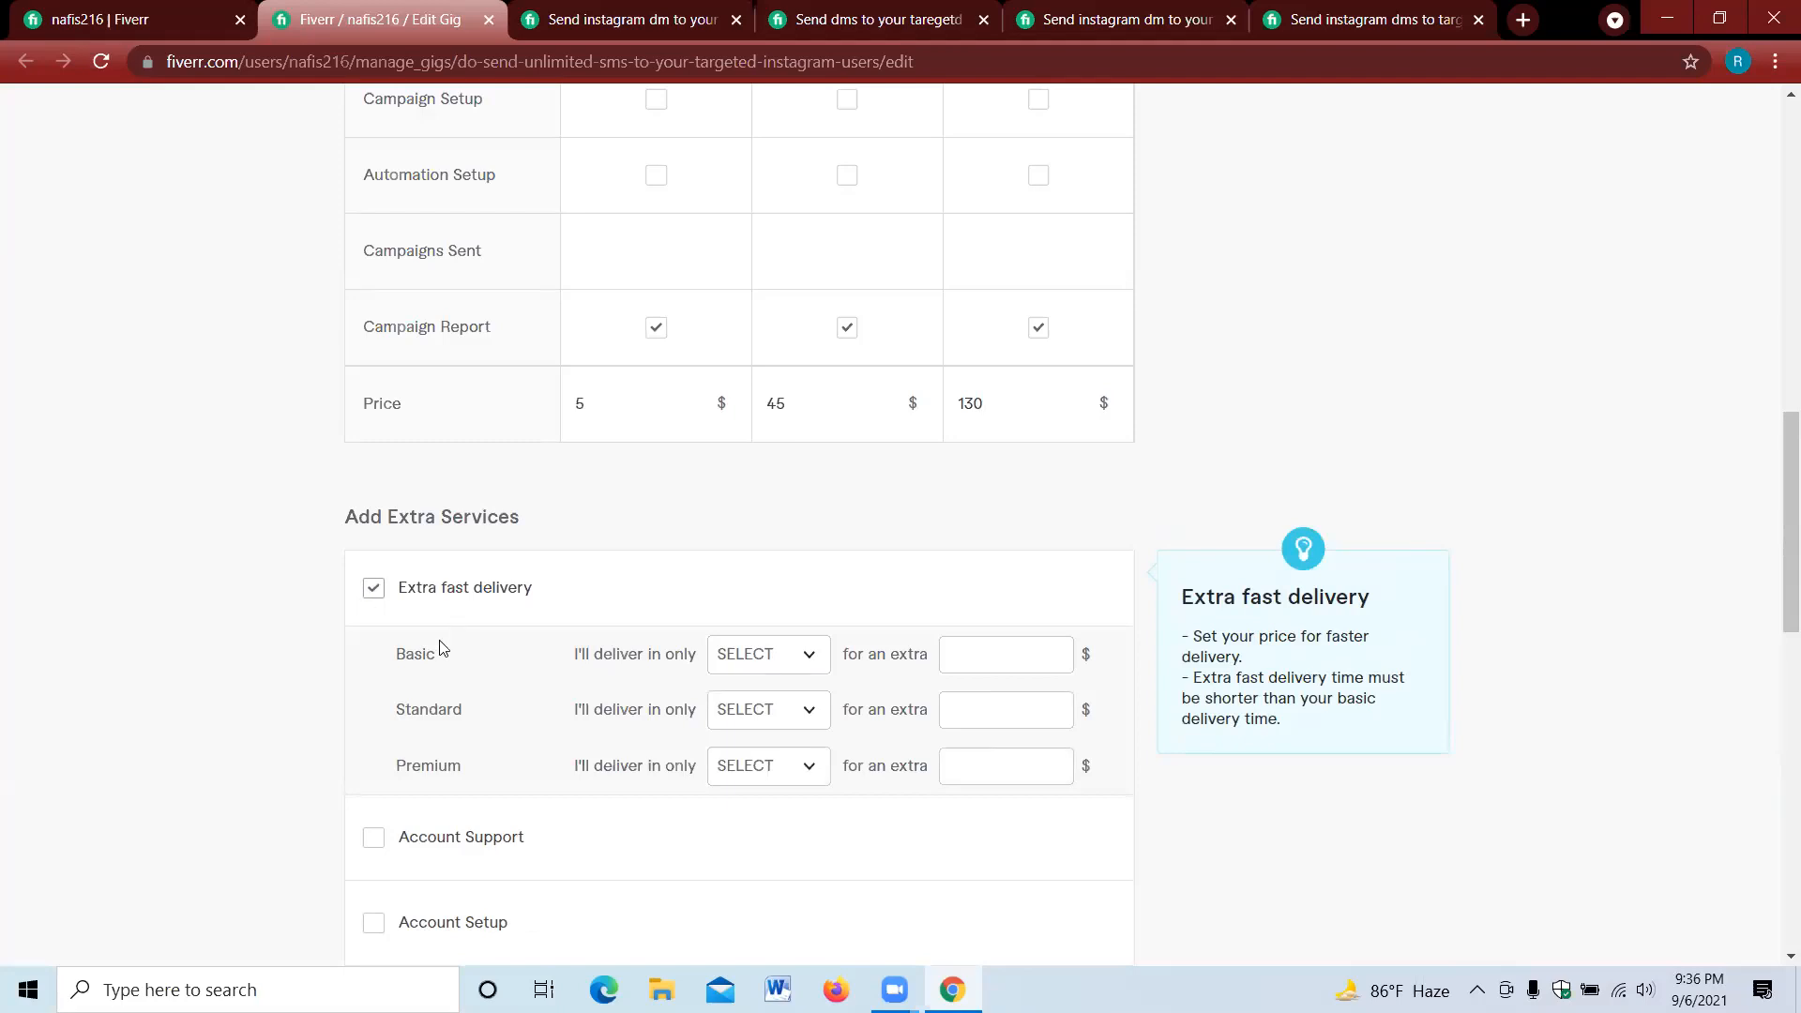
drag(1773, 458, 1776, 344)
scroll(1775, 131, up, 5)
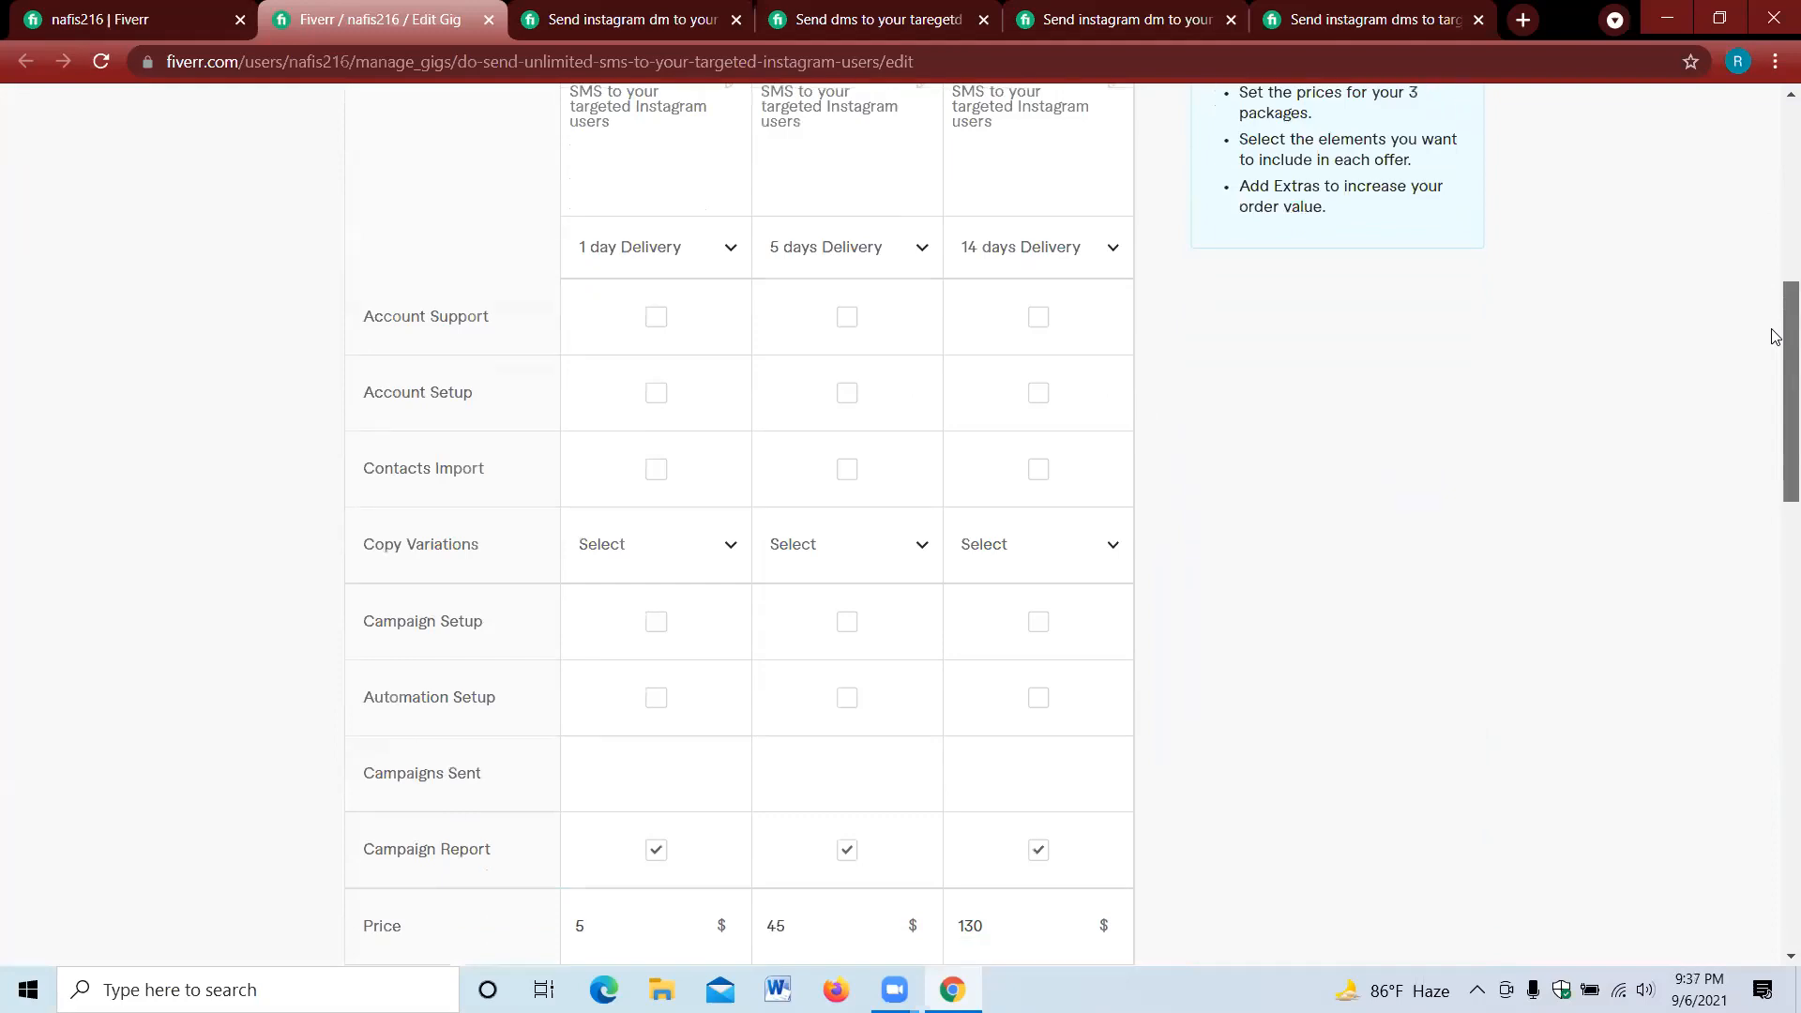
click(824, 251)
scroll(825, 551, down, 1)
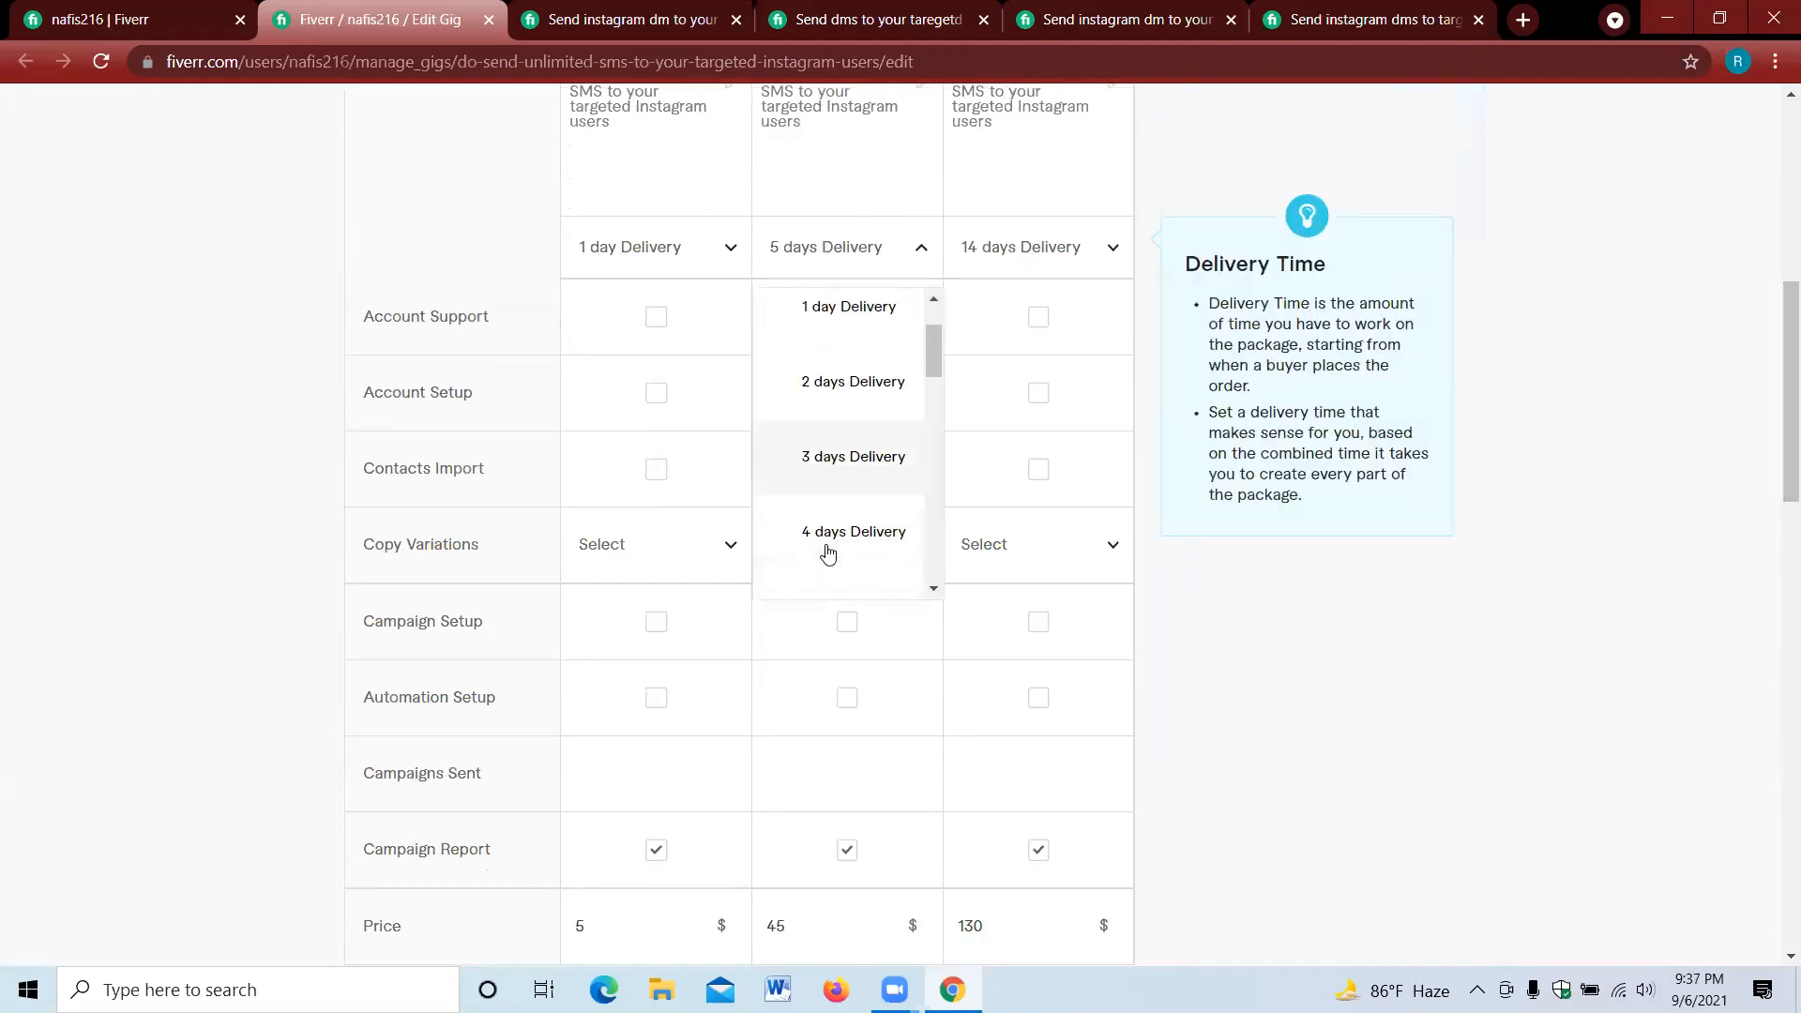
scroll(830, 549, down, 3)
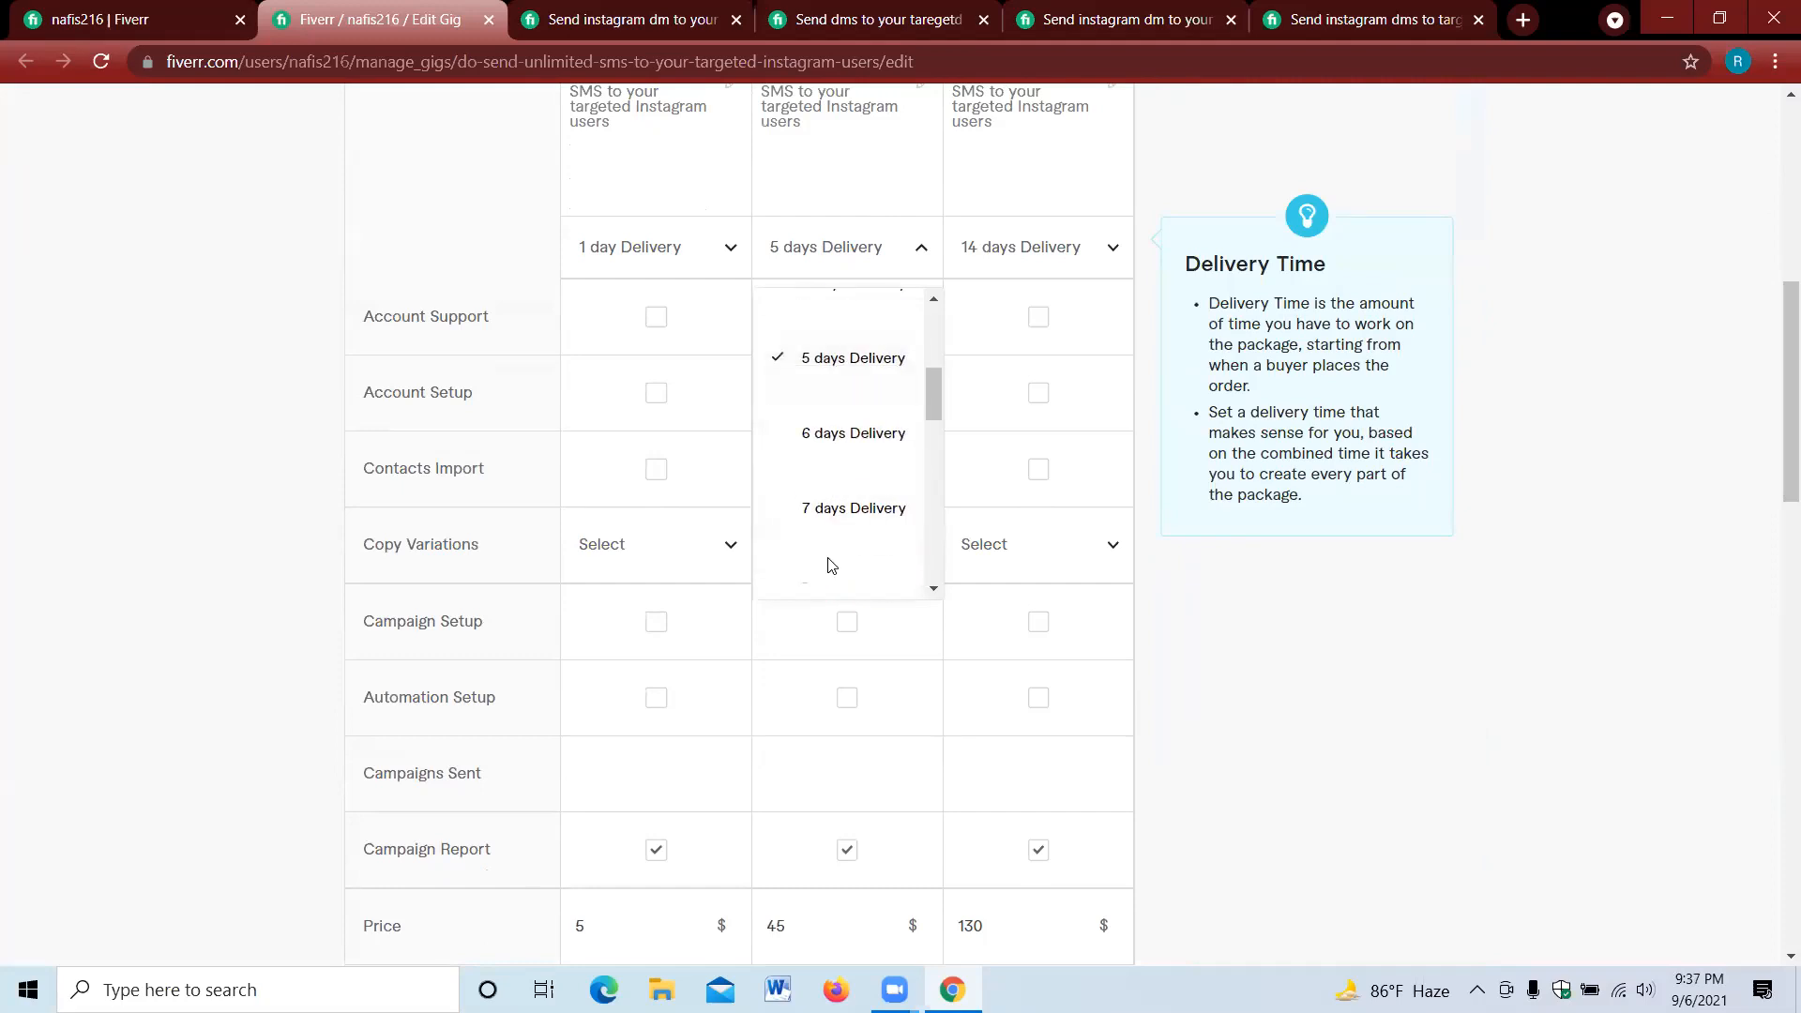
click(836, 519)
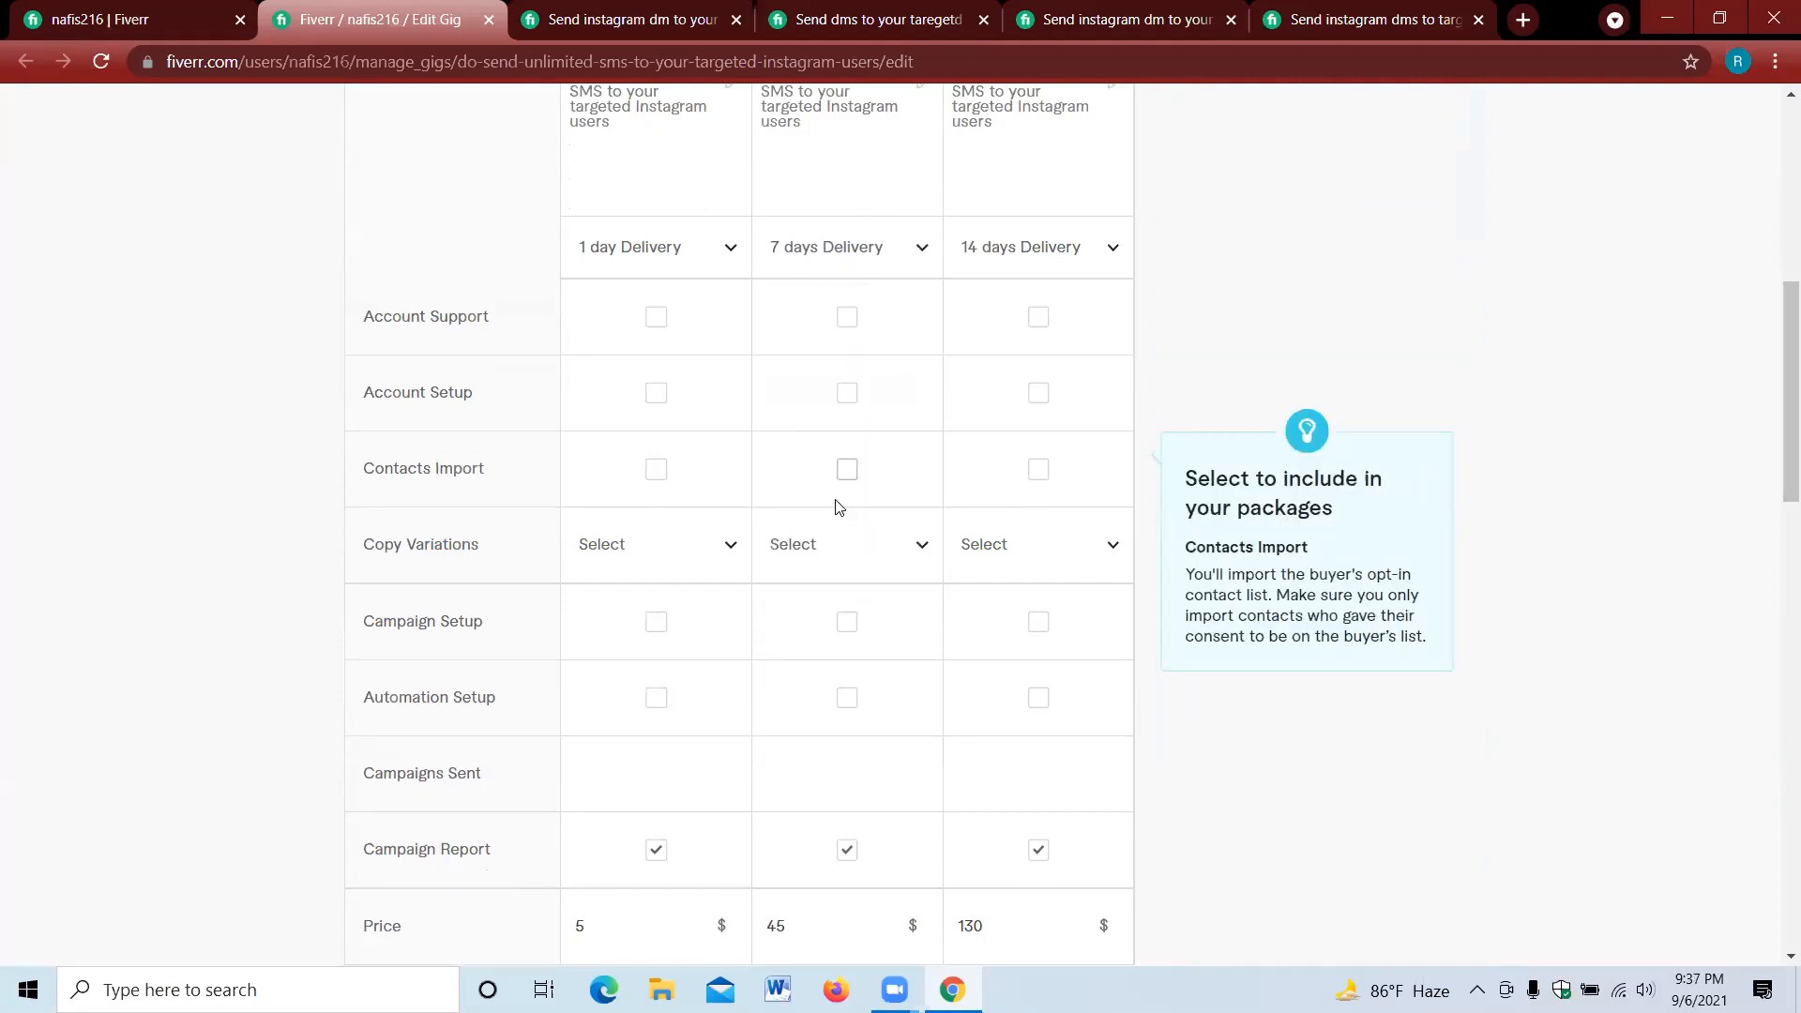
- Change the Premium package's delivery time to 21 days
click(994, 260)
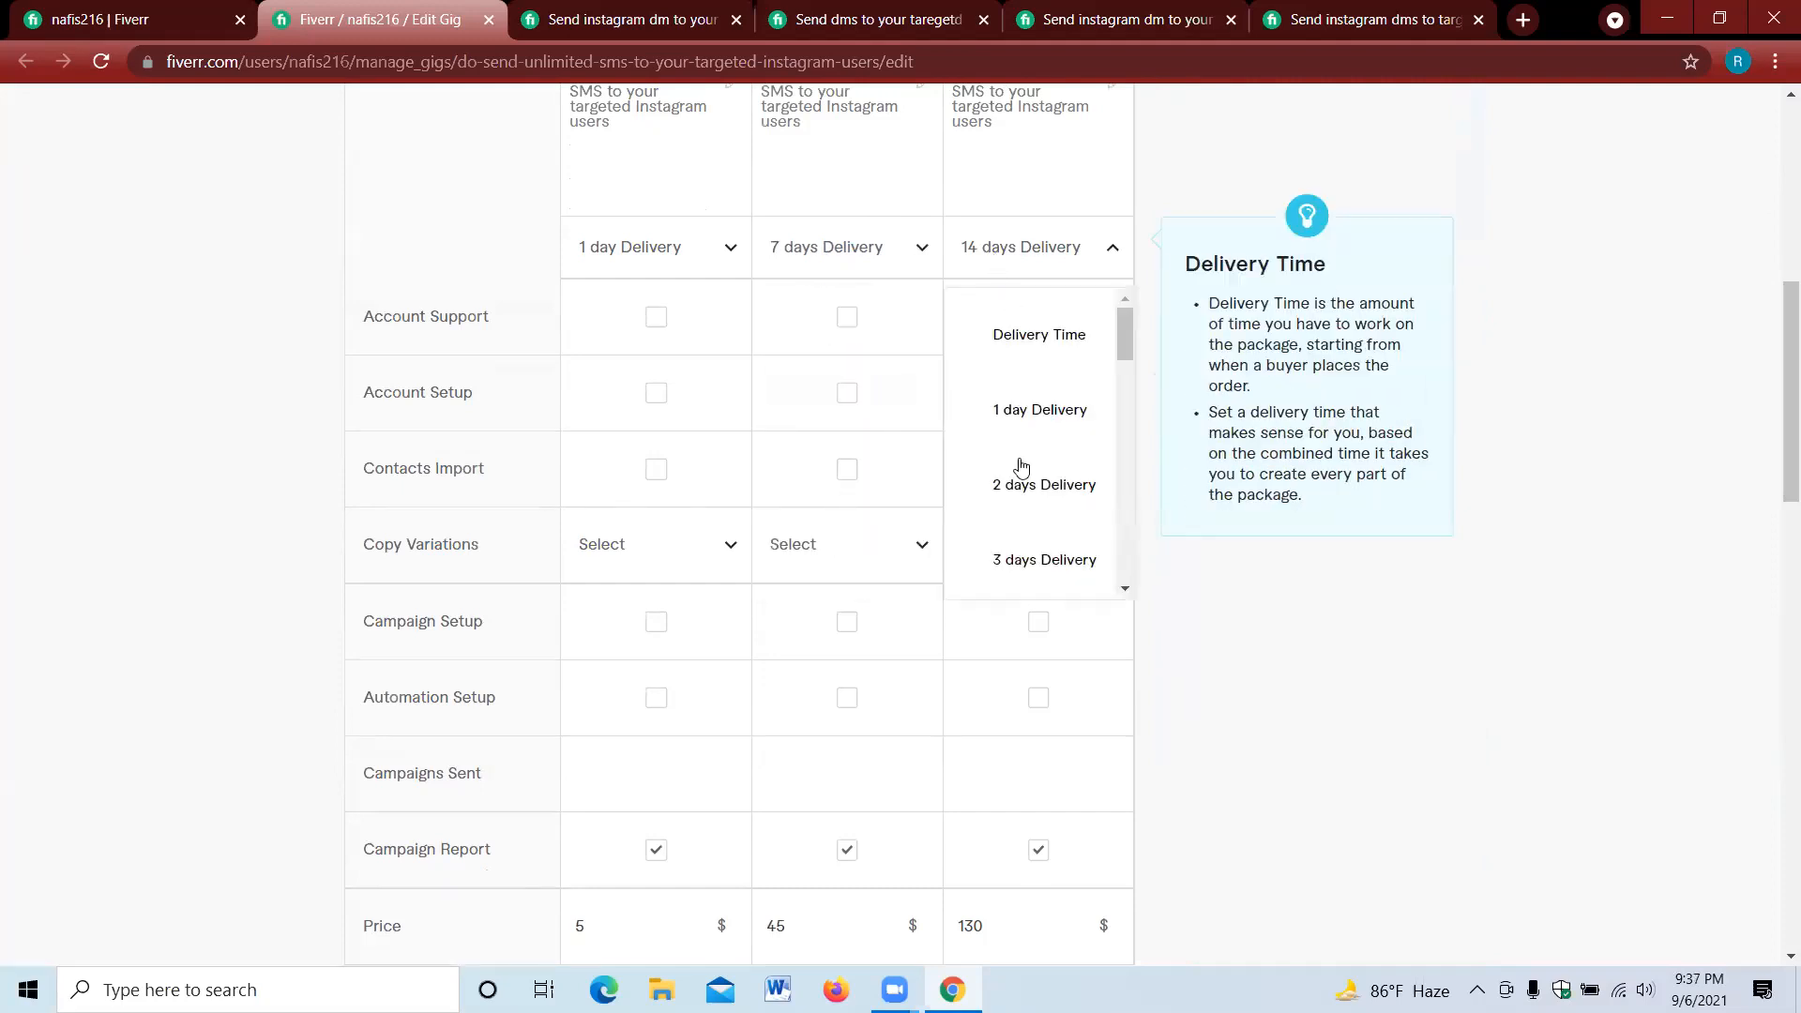
scroll(1021, 468, down, 5)
scroll(1022, 466, down, 3)
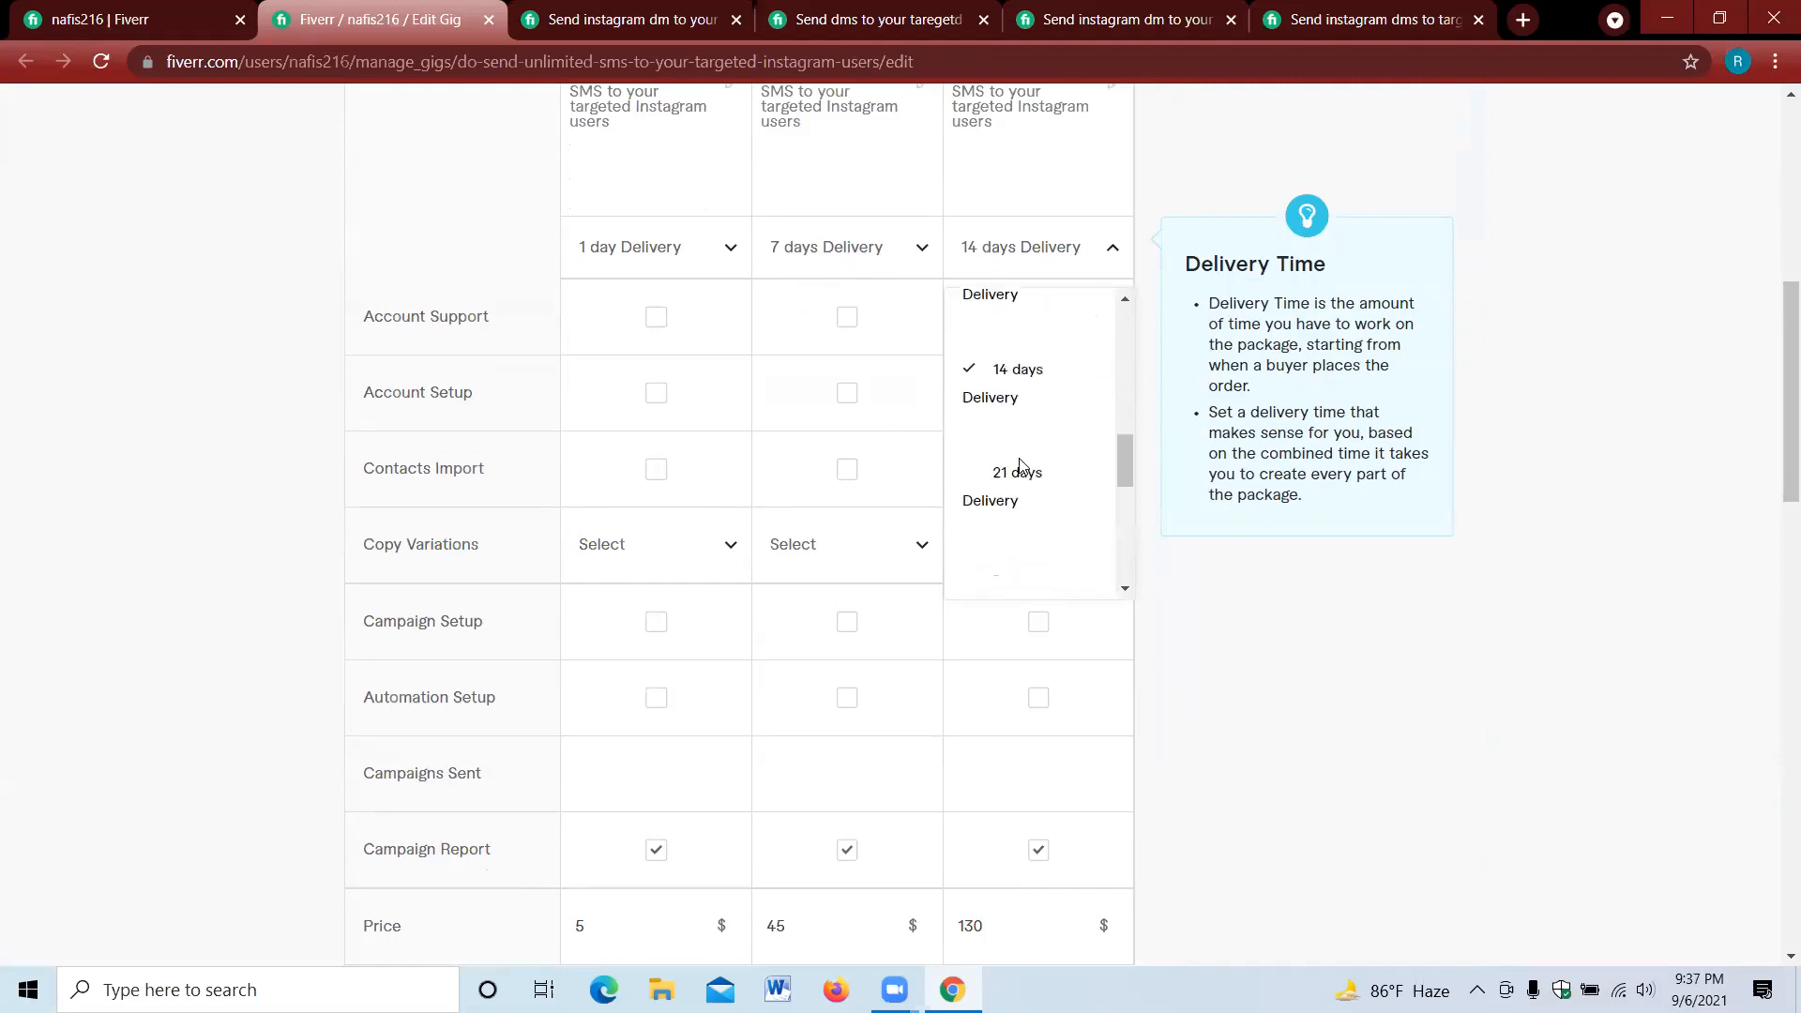
click(1021, 427)
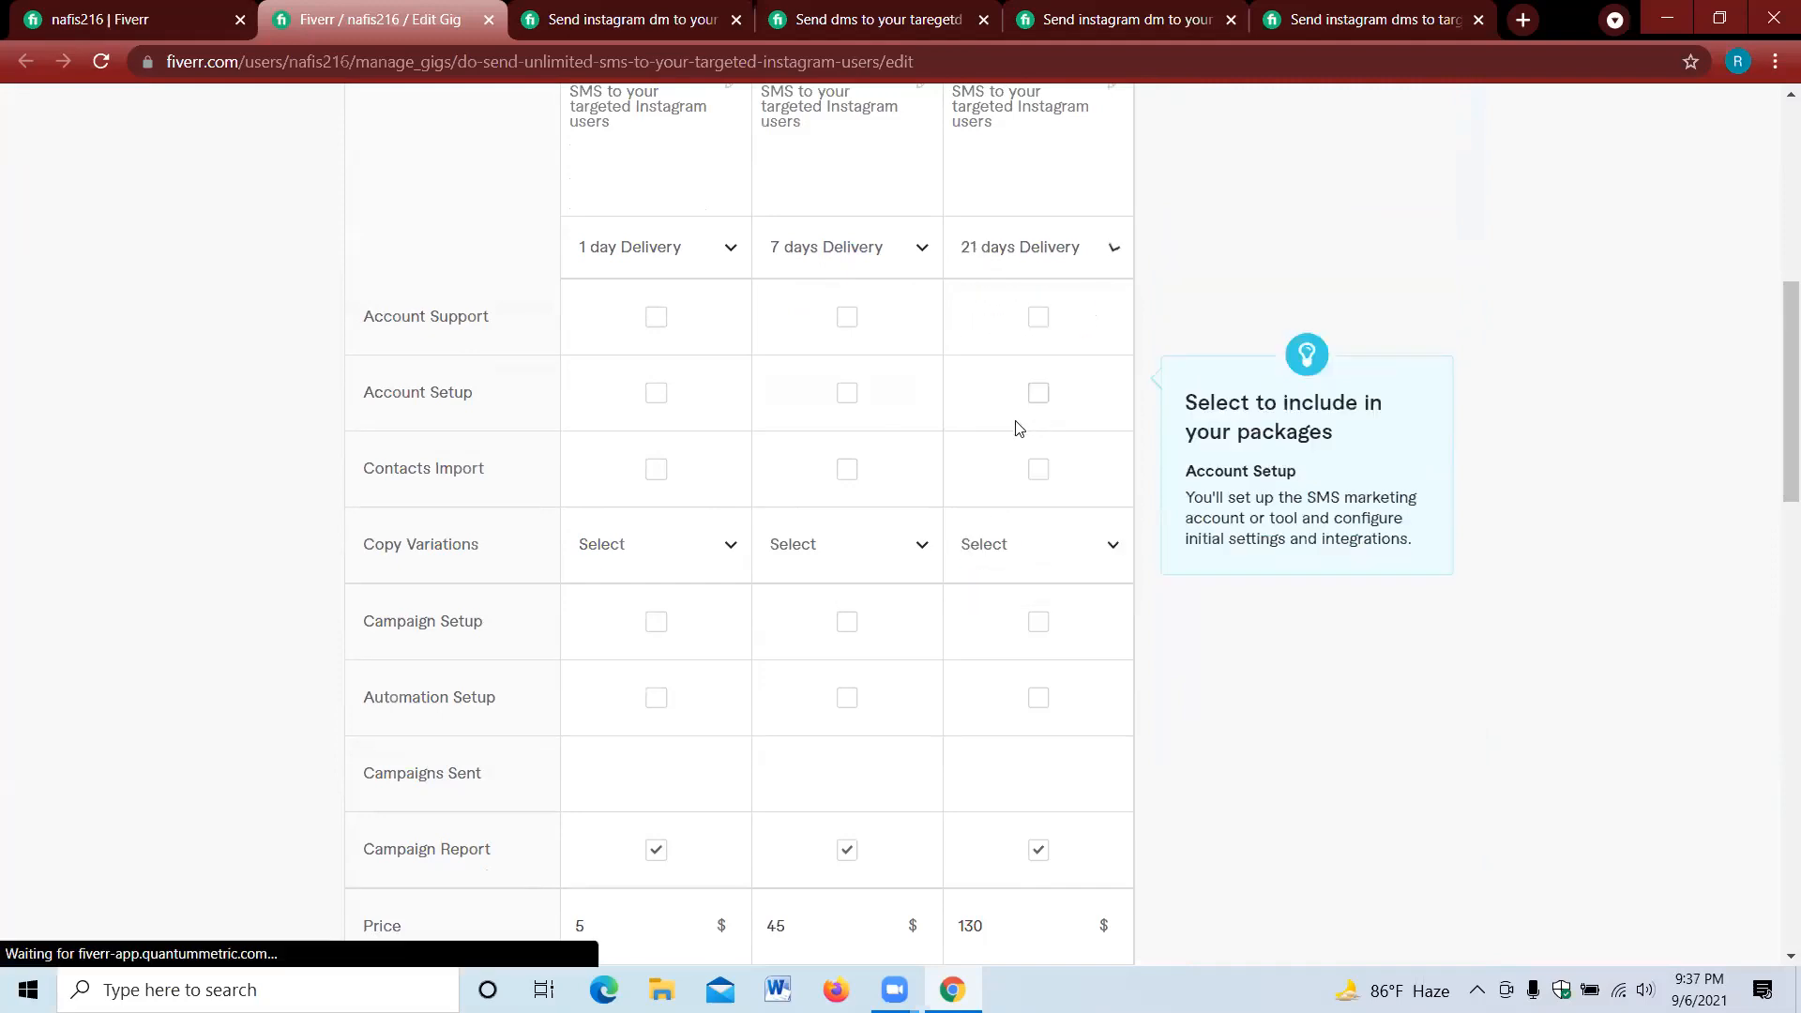
- Offer extra fast delivery for the Standard package in 5 days for an extra $20
scroll(1084, 659, down, 7)
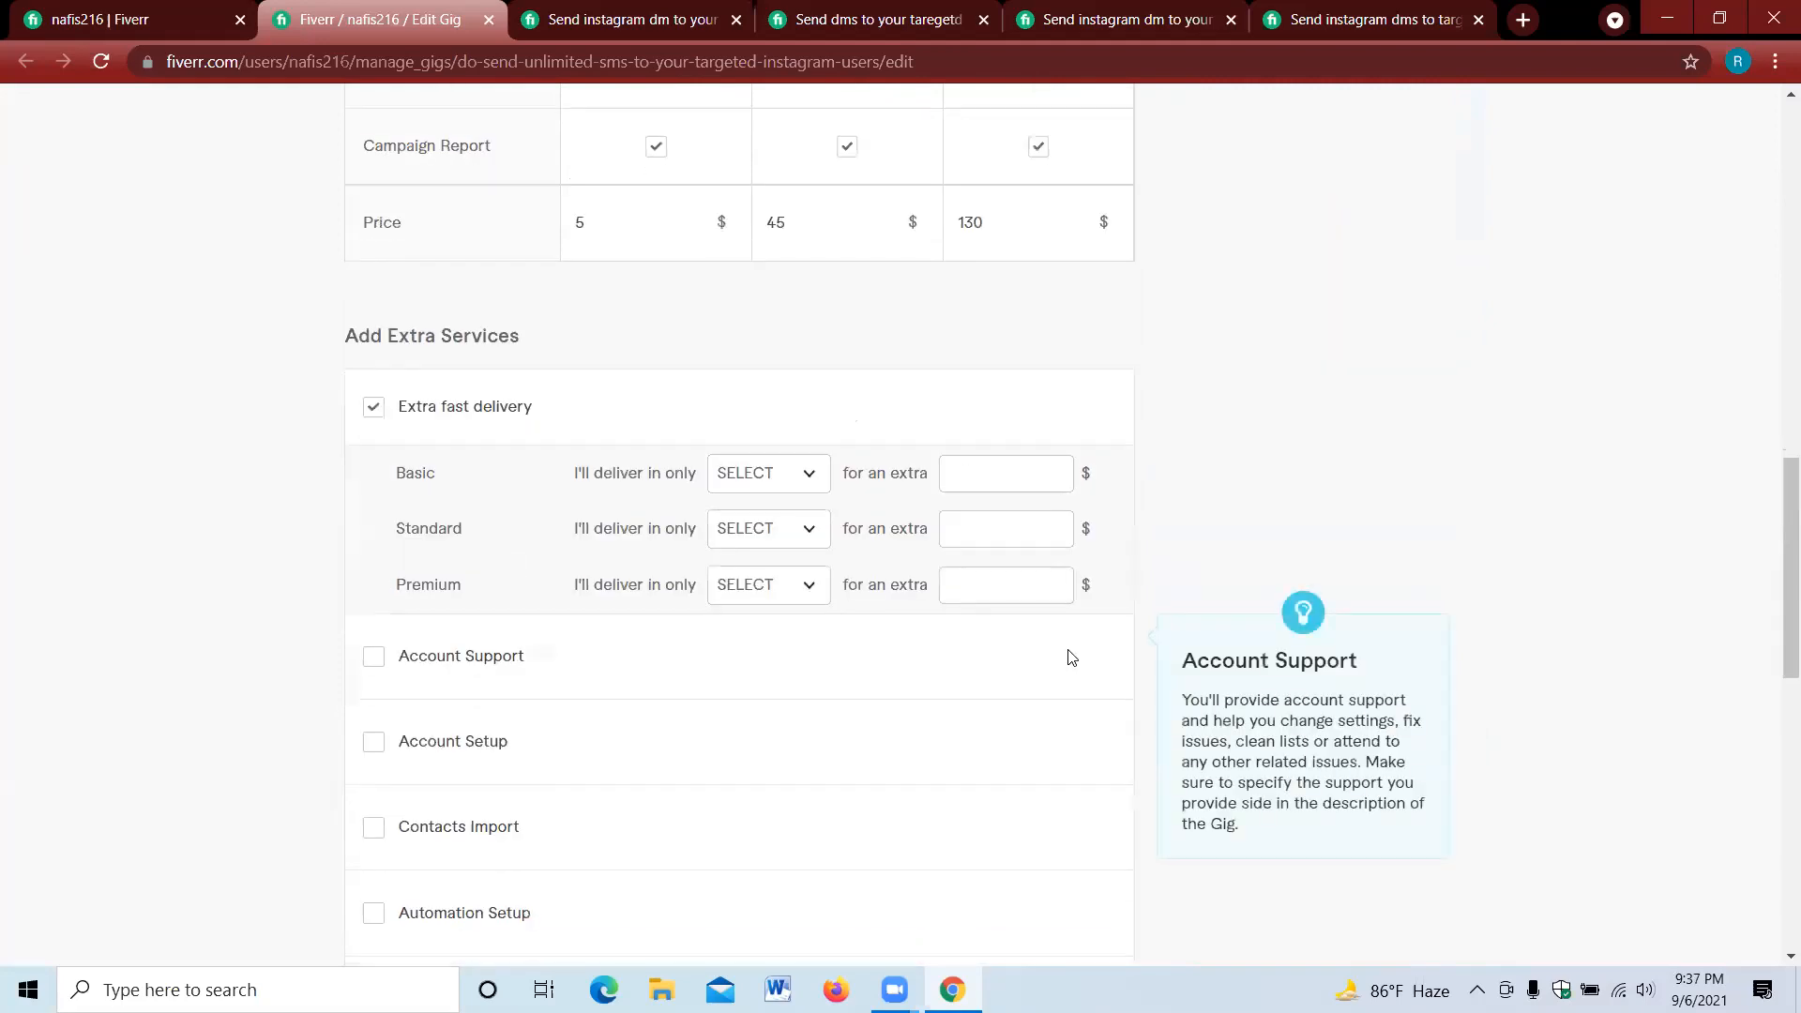
click(750, 530)
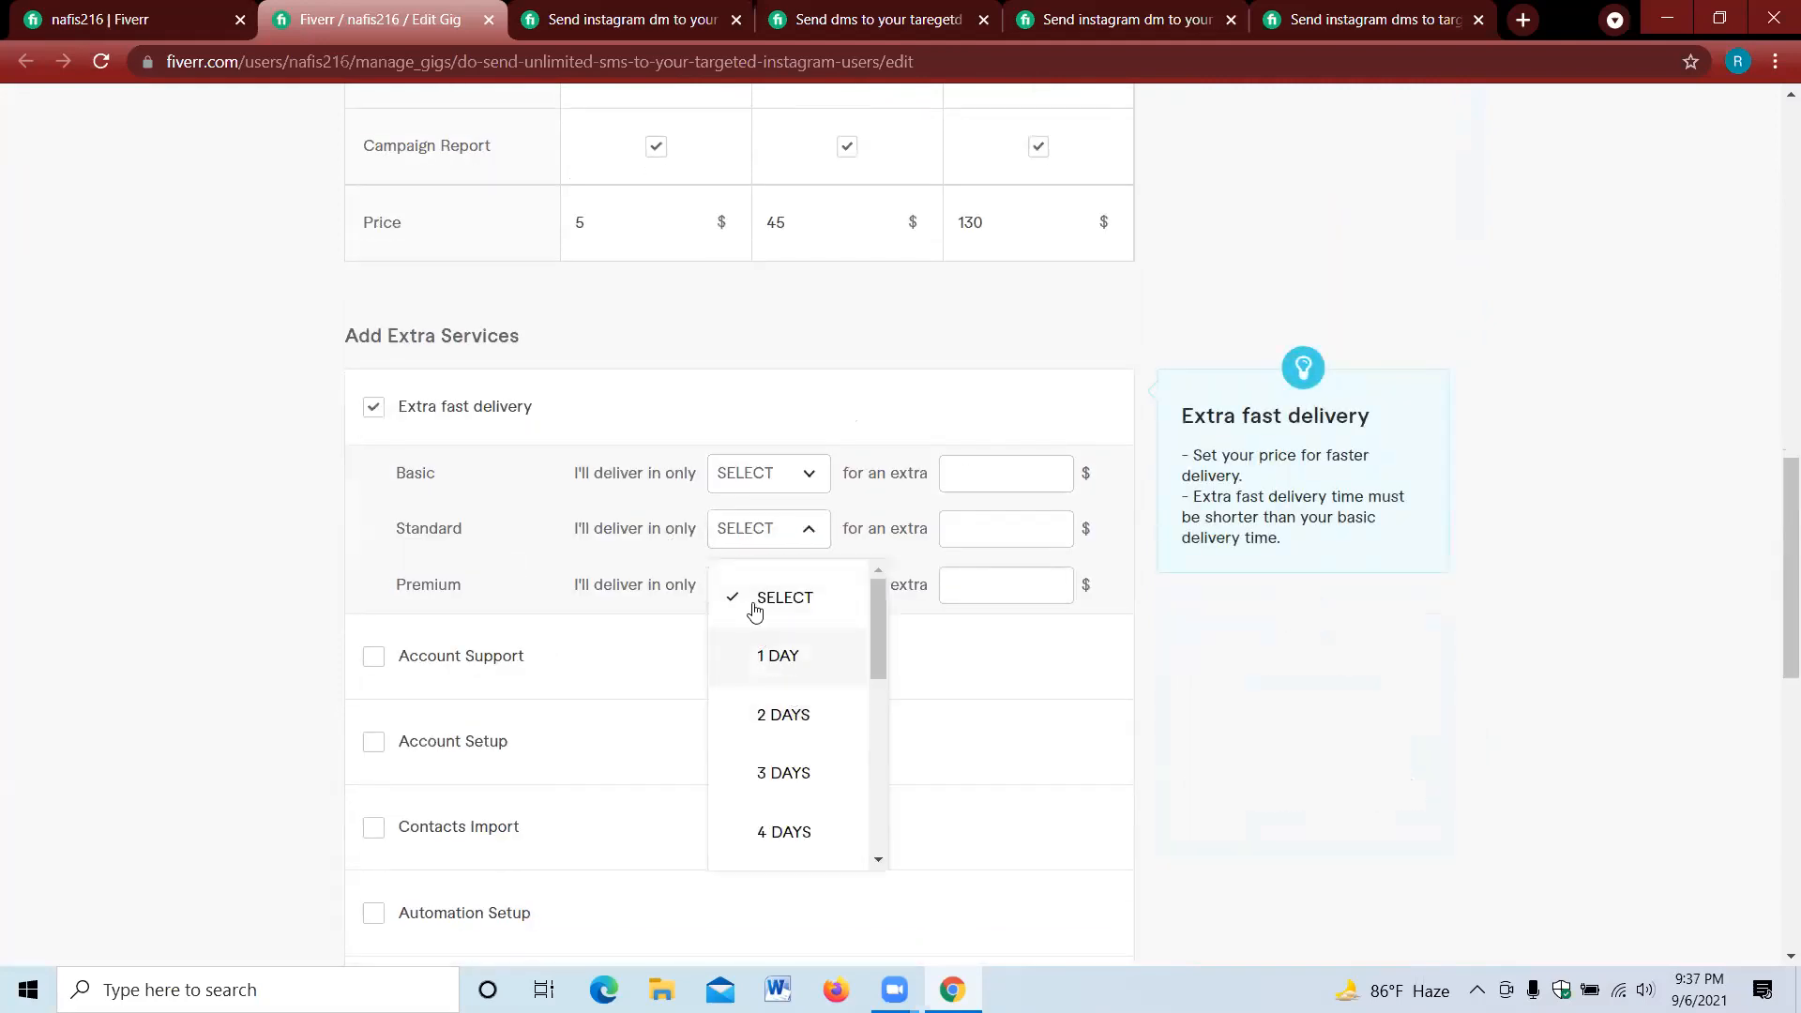
scroll(784, 772, down, 1)
click(784, 772)
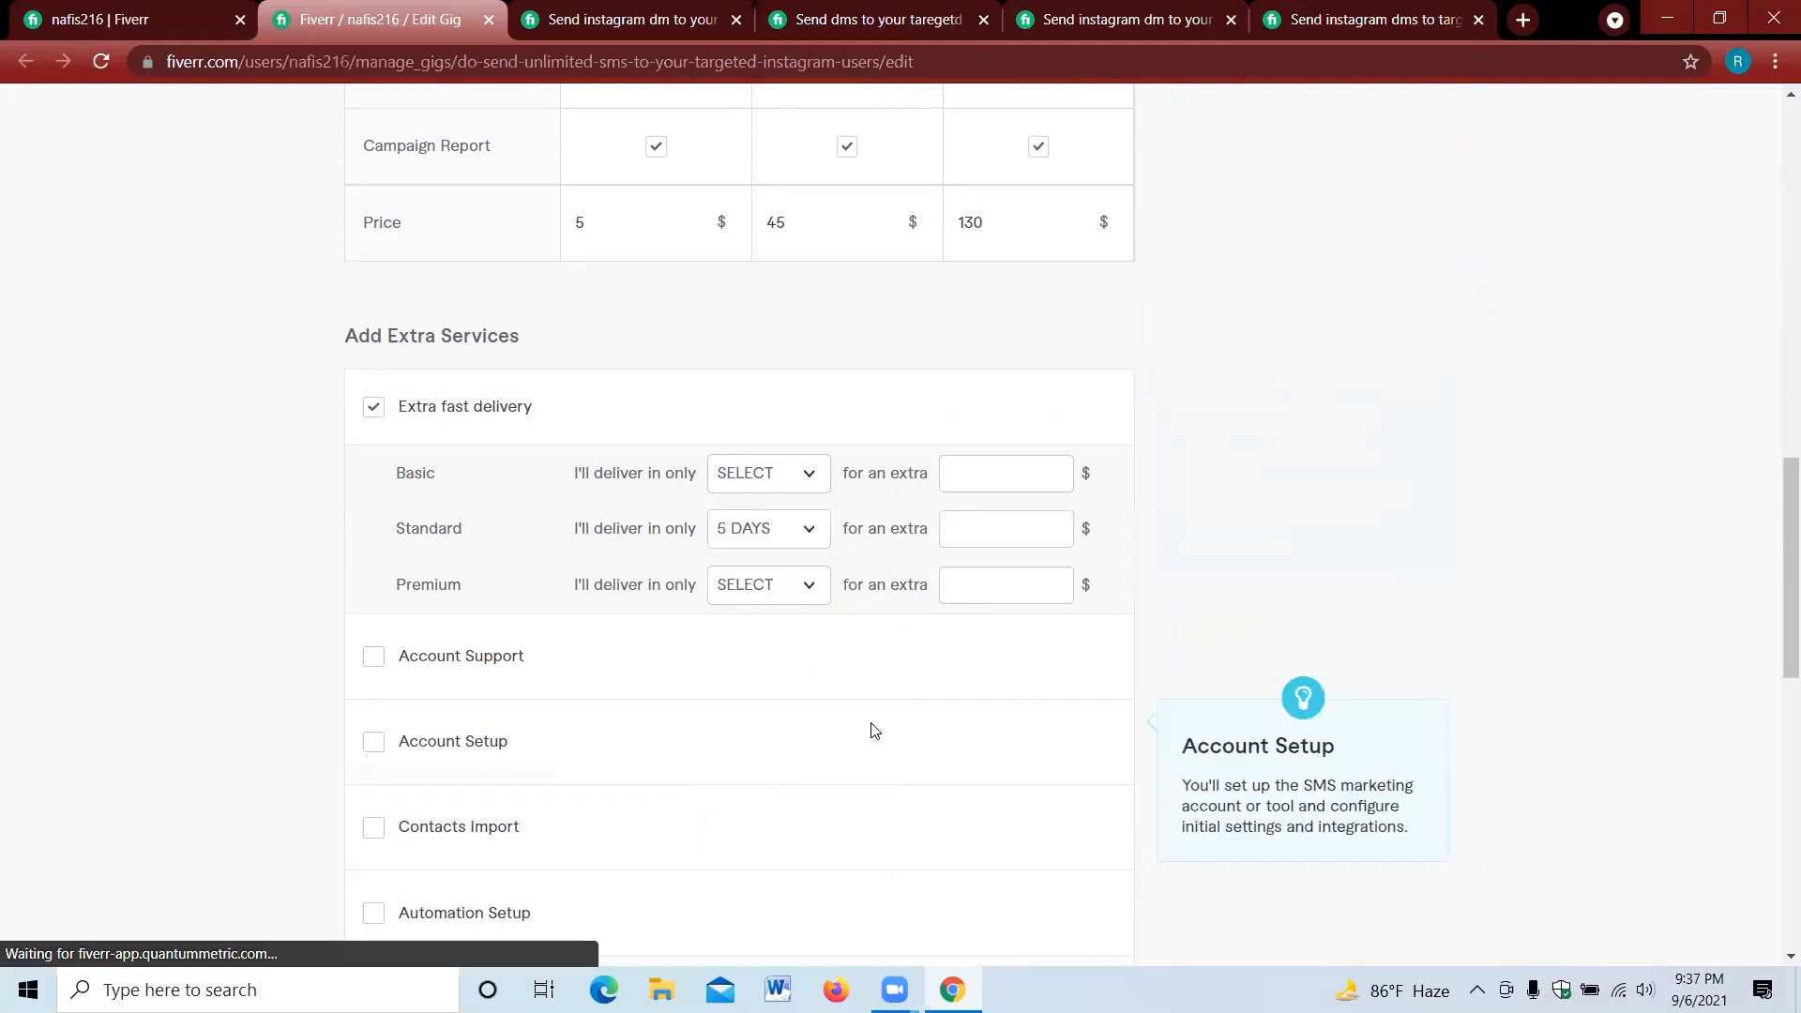
click(979, 532)
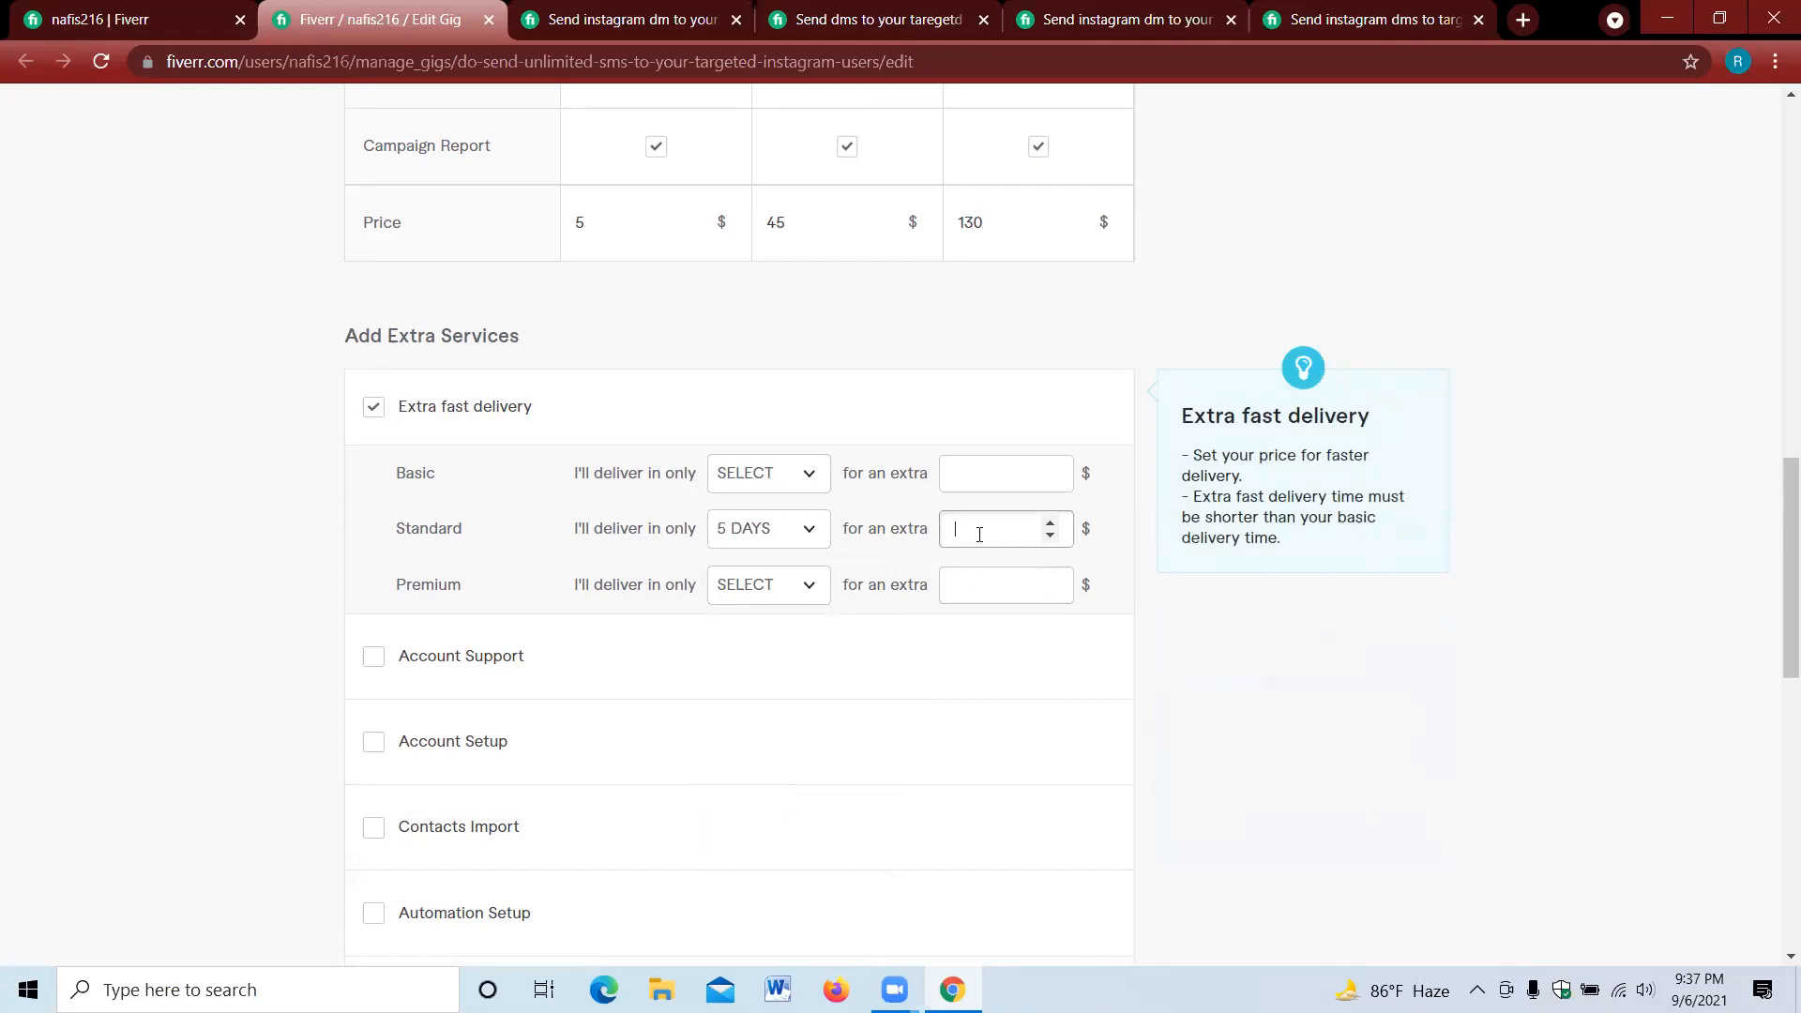
text(20)
- Offer extra fast delivery for the Premium package in 14 days for an extra $50
click(744, 588)
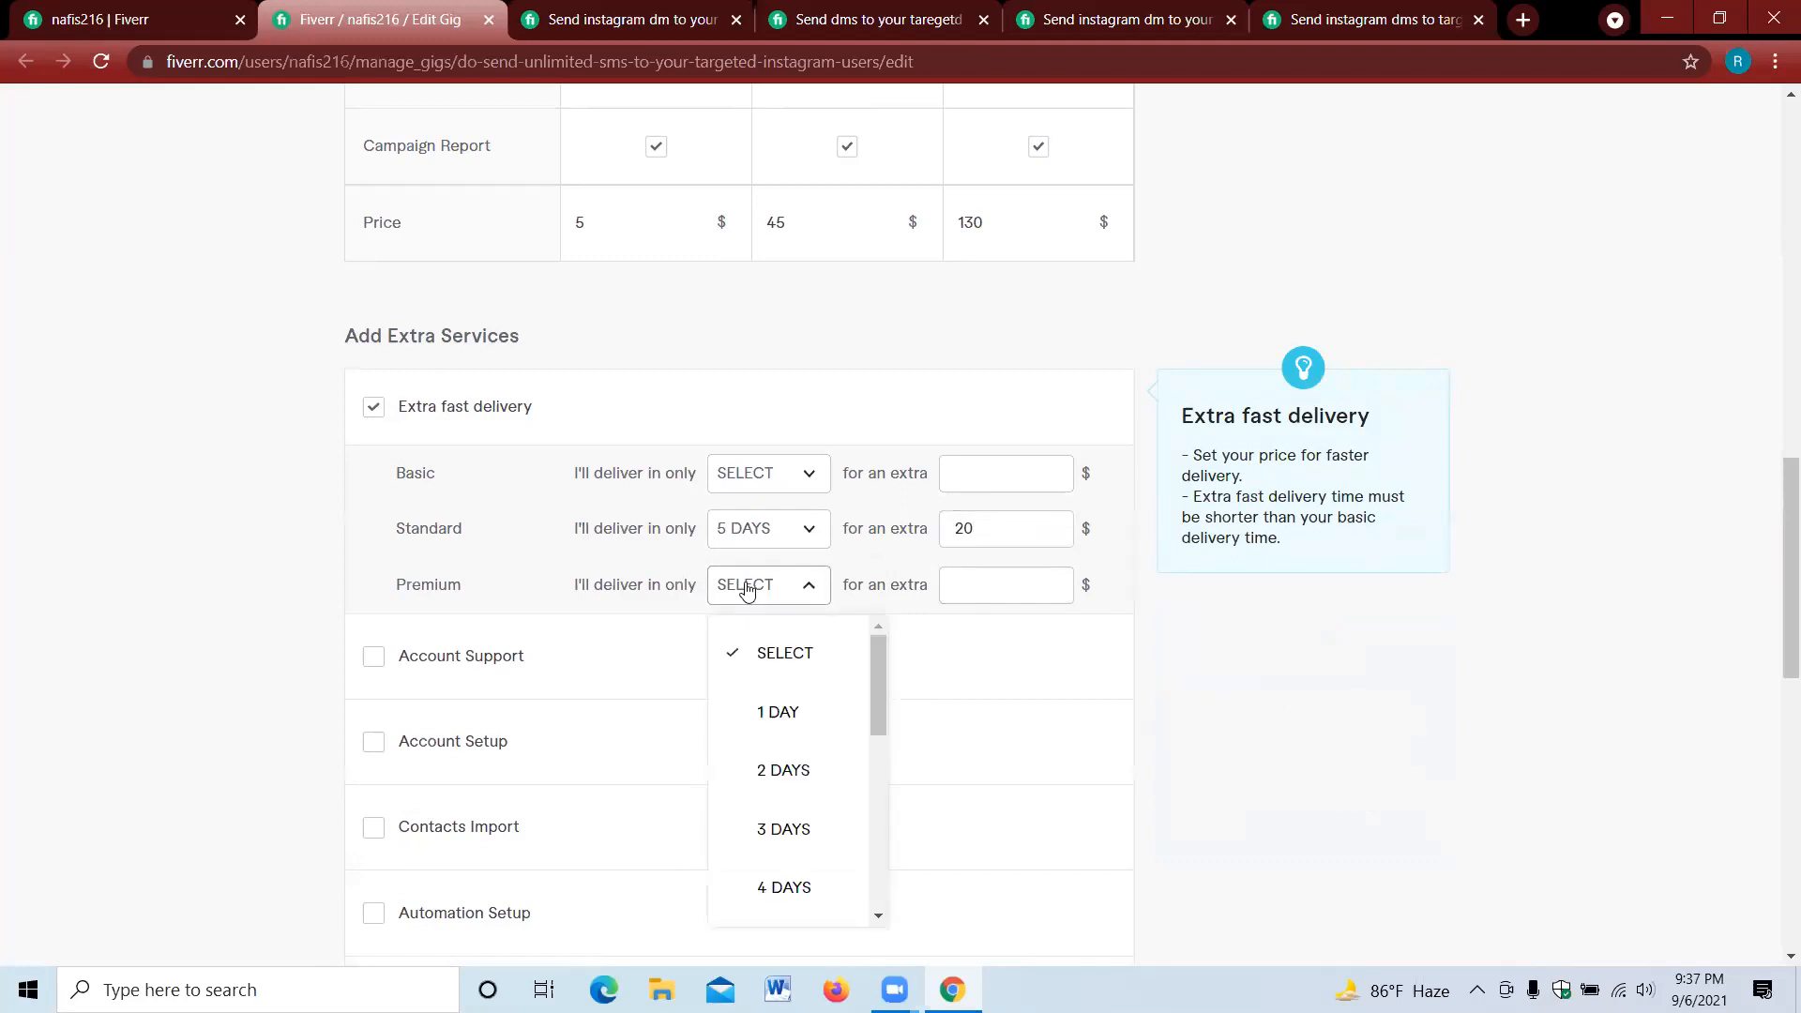
scroll(780, 807, down, 5)
scroll(802, 844, down, 1)
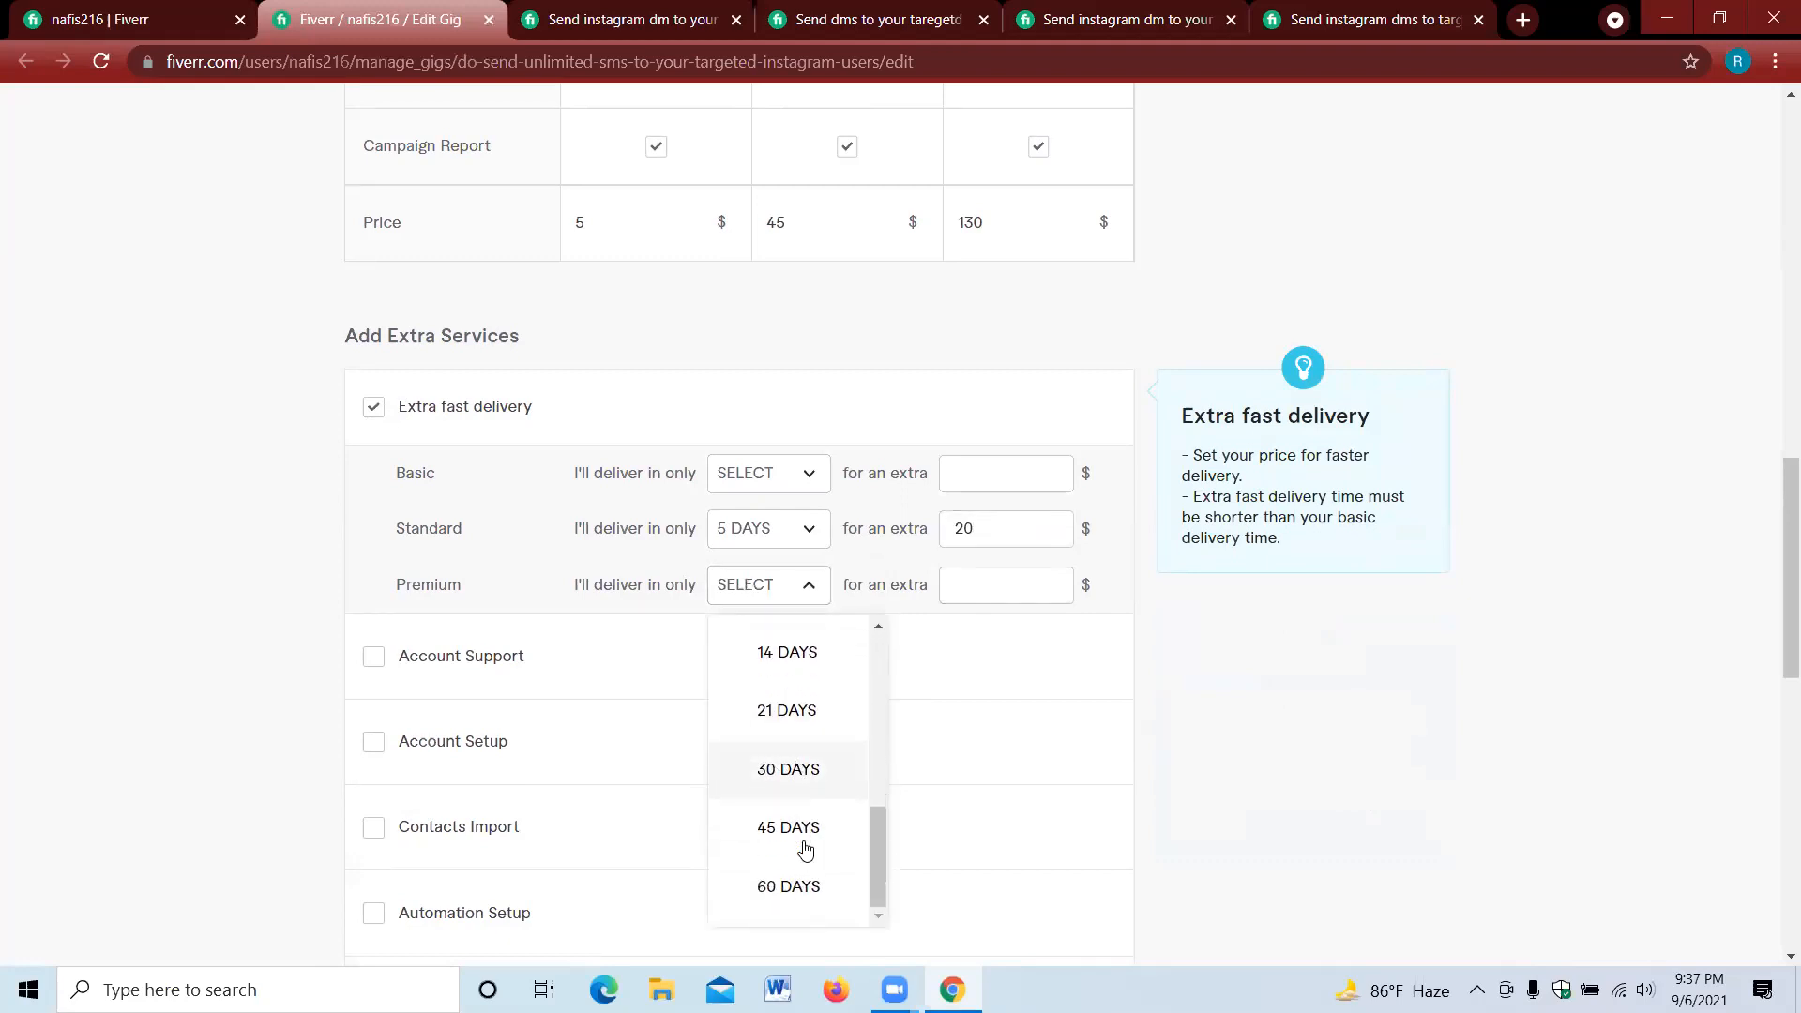
click(786, 654)
click(981, 587)
text(50)
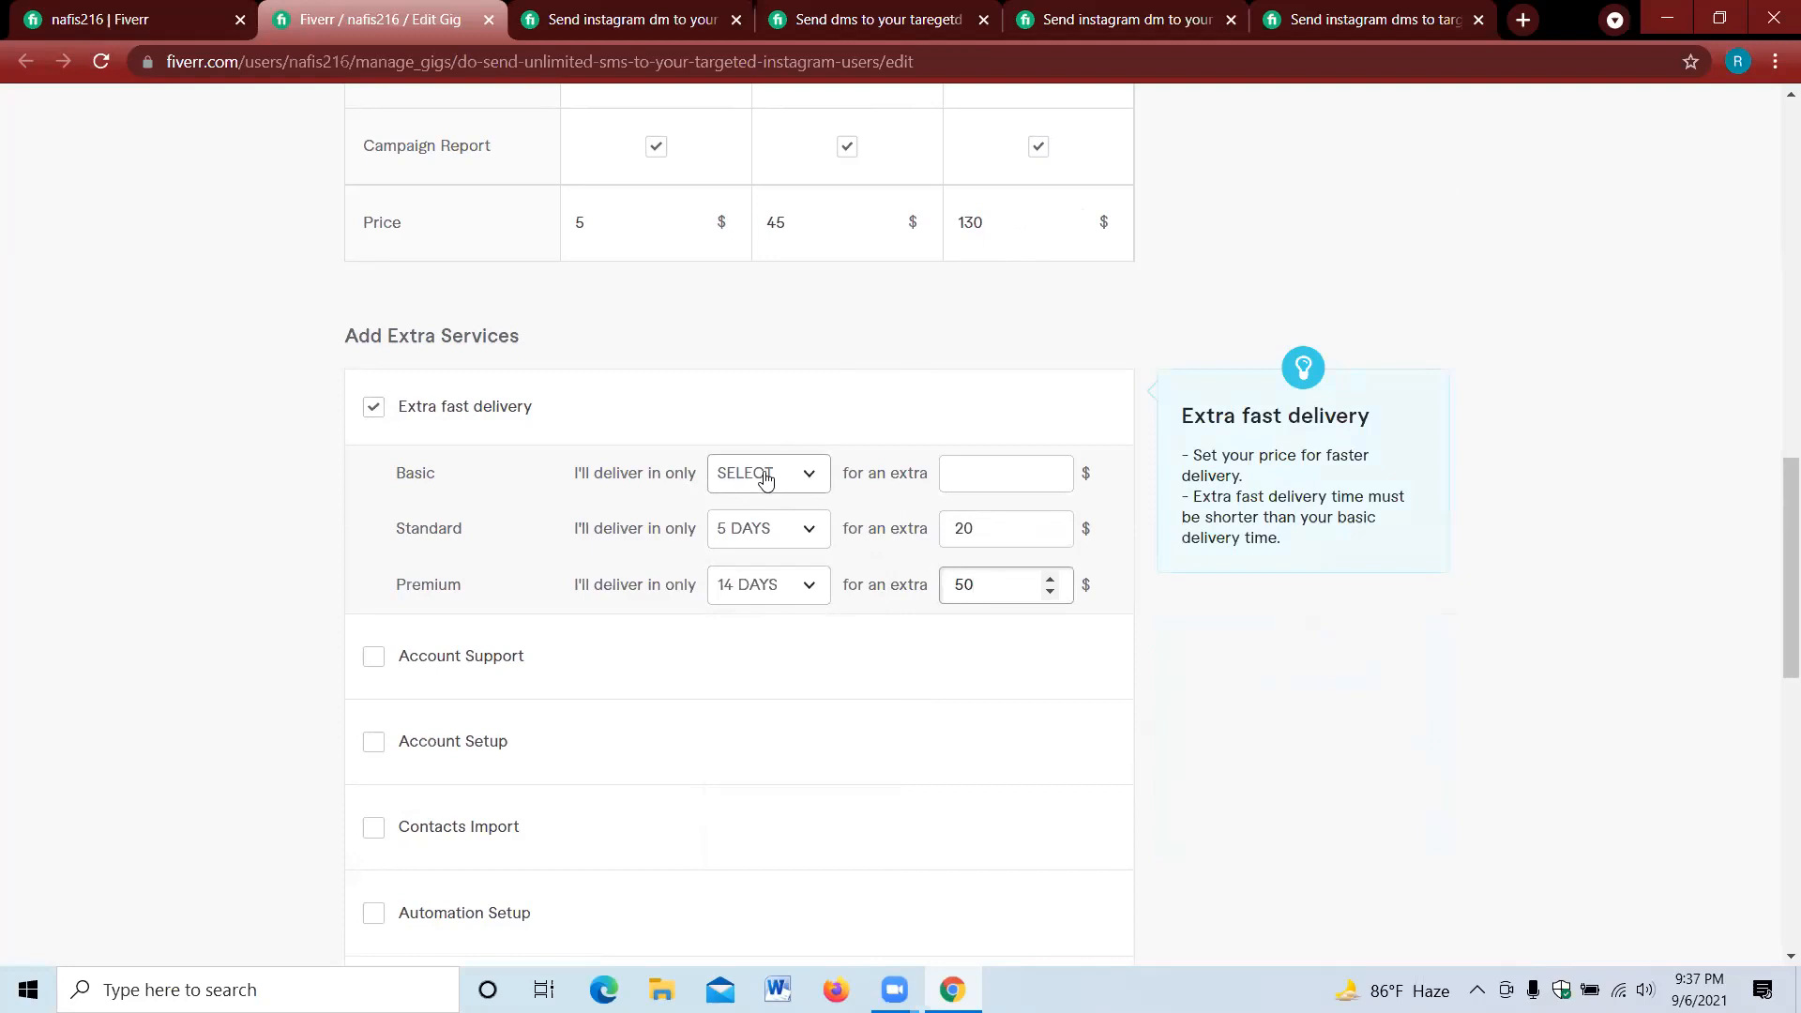
- Consult the competing 5500-DM gig's Premium package, return to the draft gig and save its pricing to continue to the description section
scroll(910, 687, down, 3)
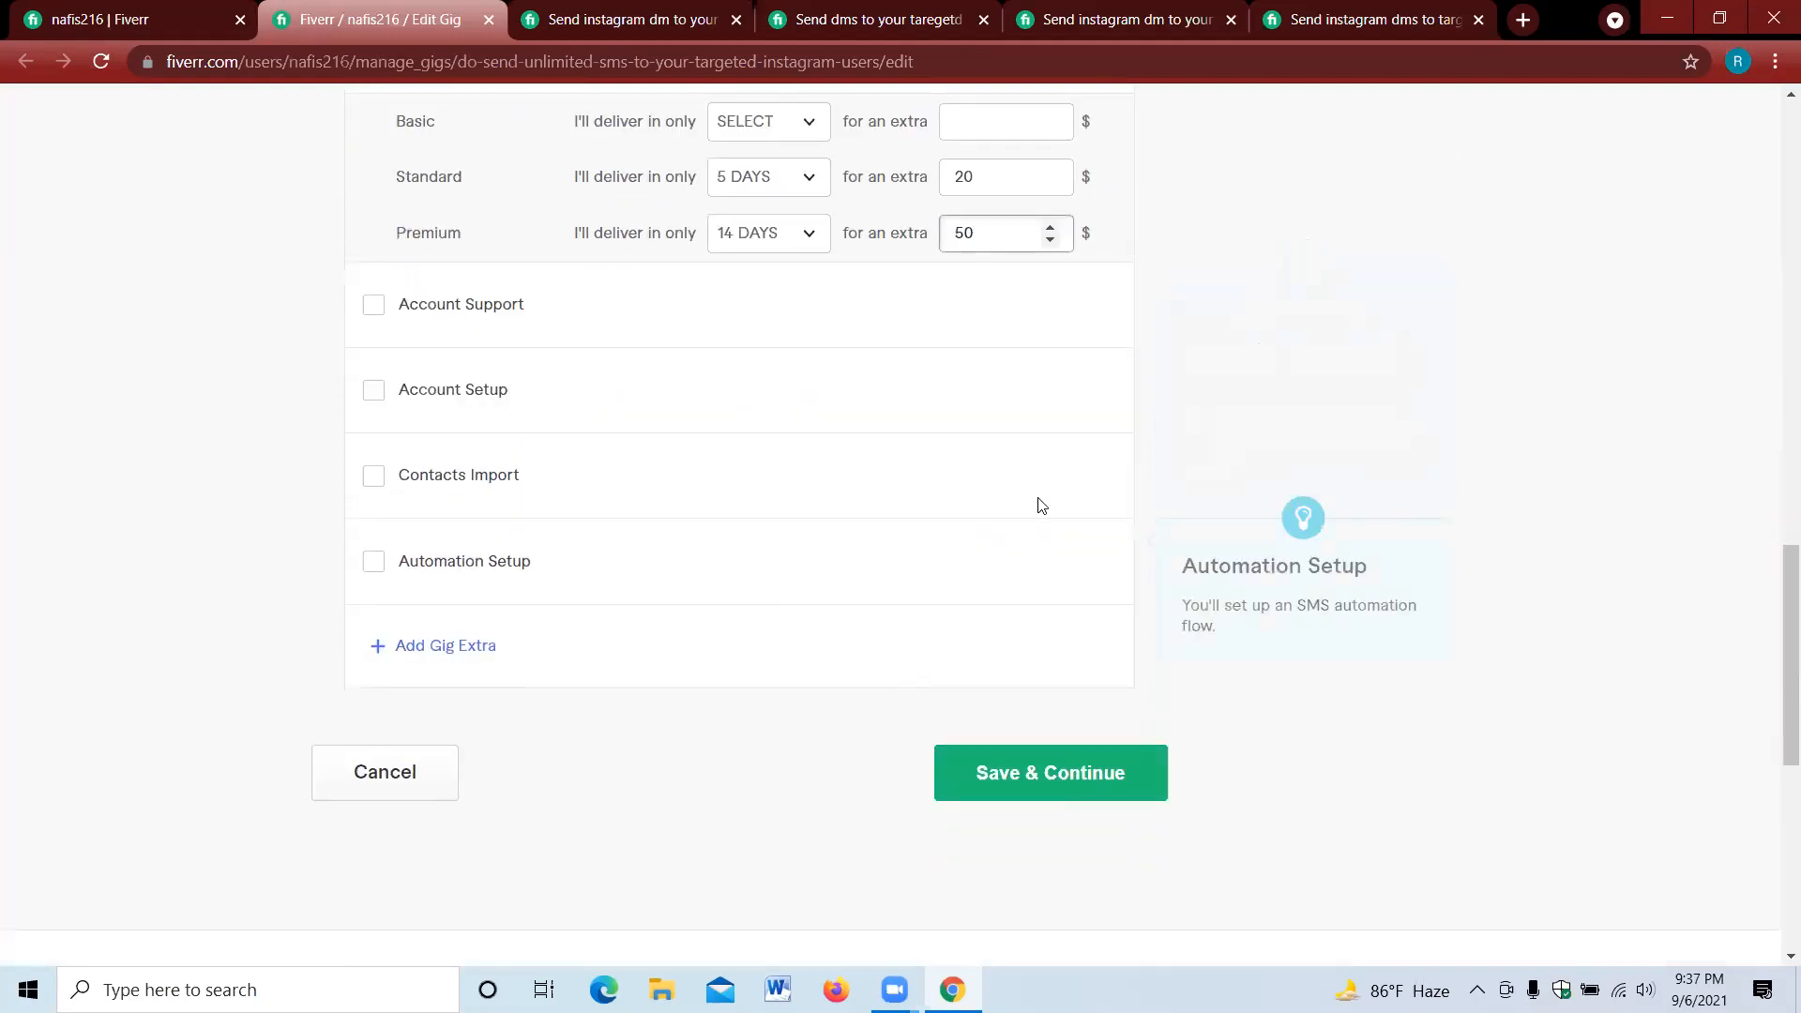
scroll(1005, 365, up, 2)
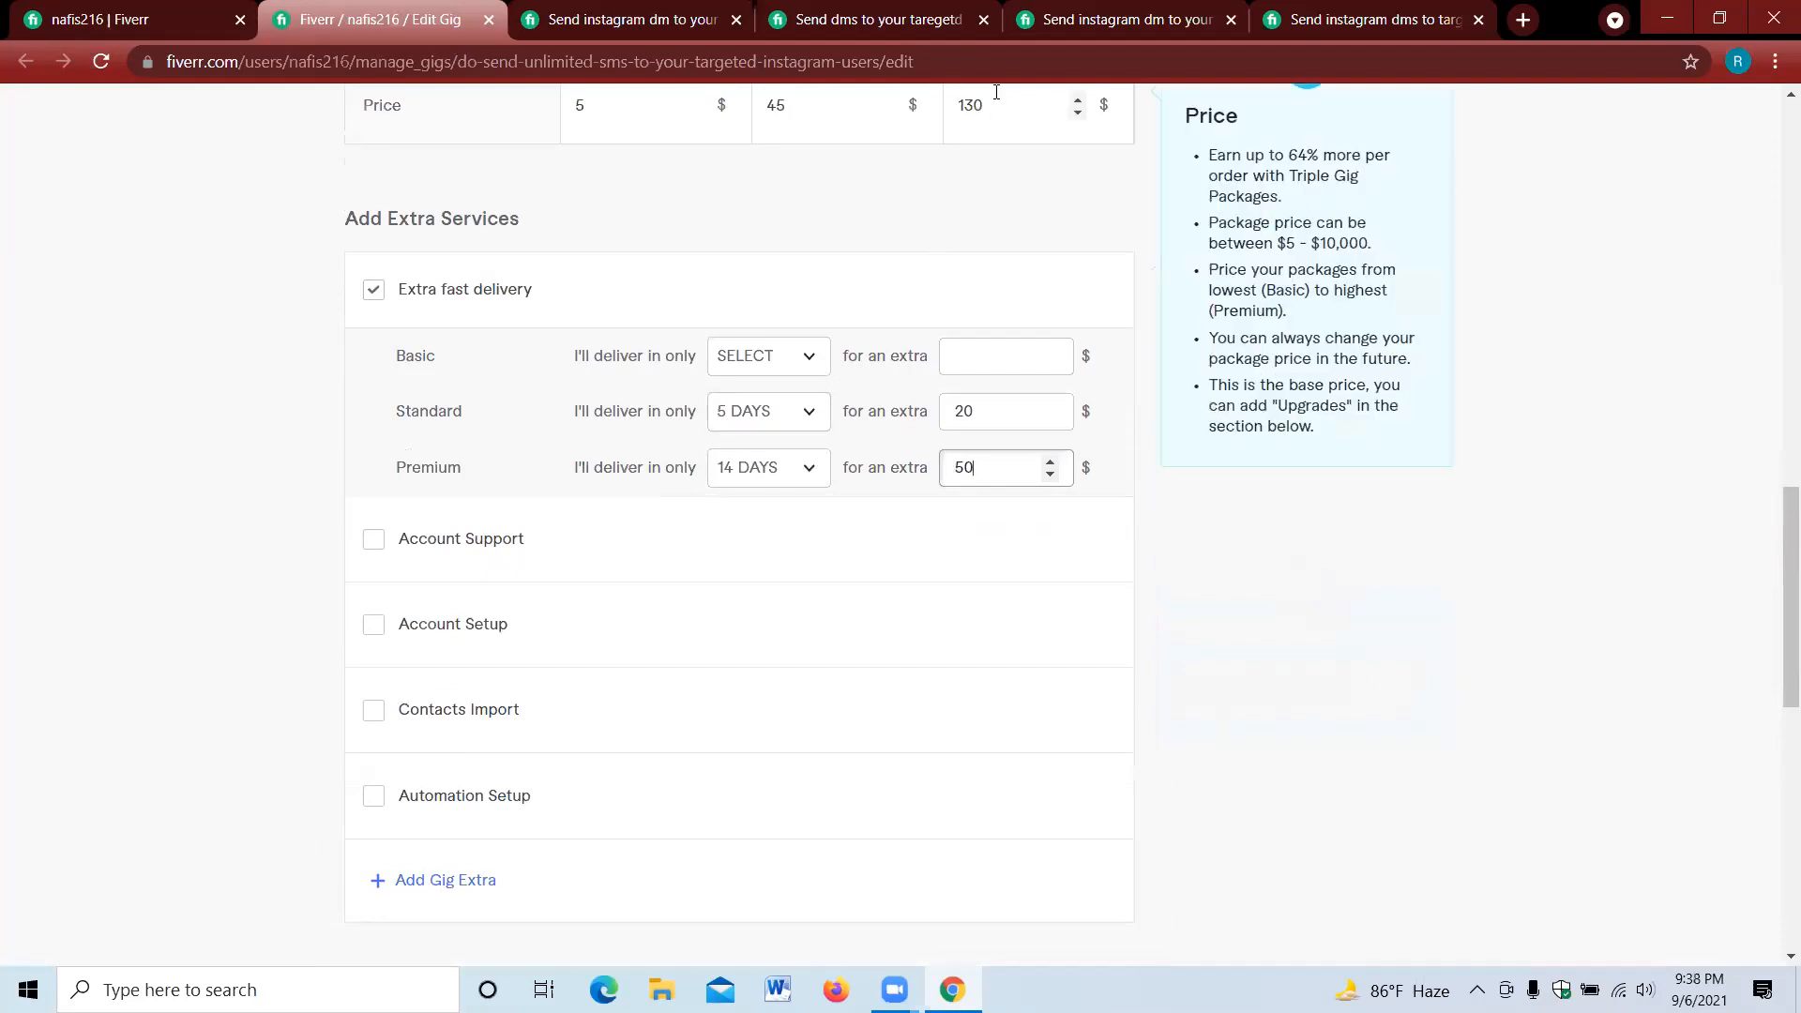
click(981, 484)
click(891, 13)
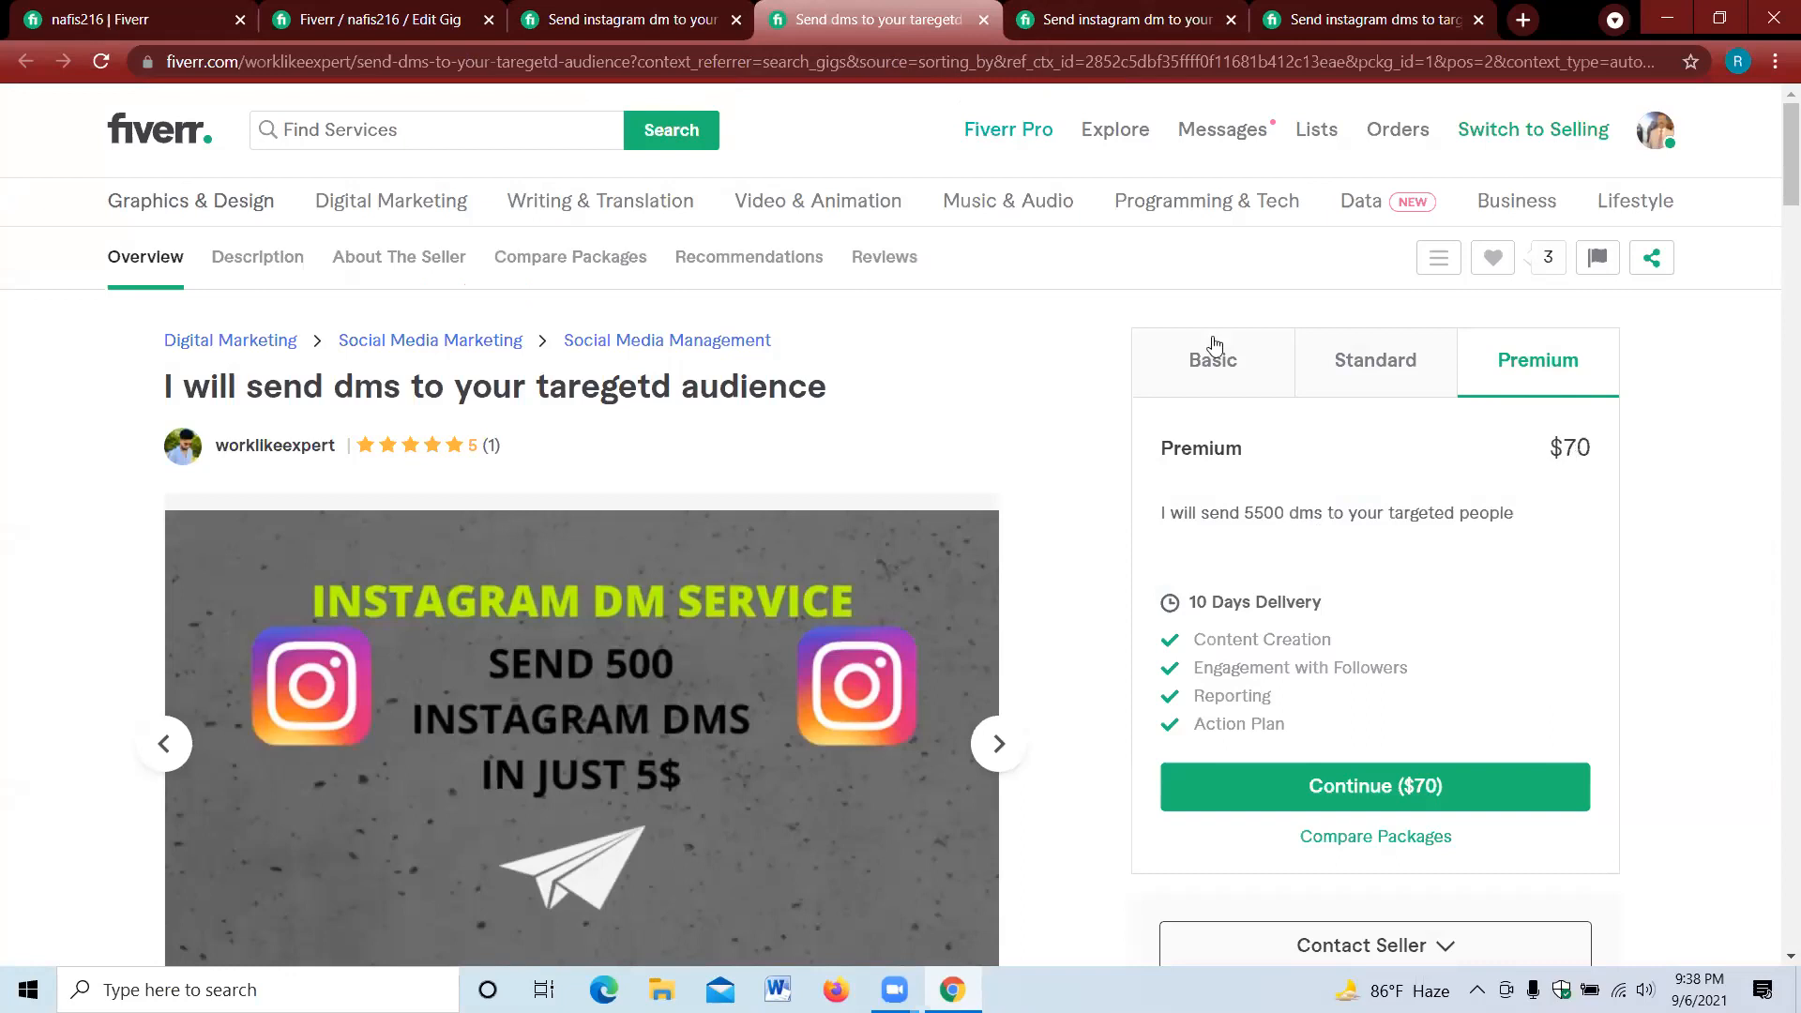
click(431, 13)
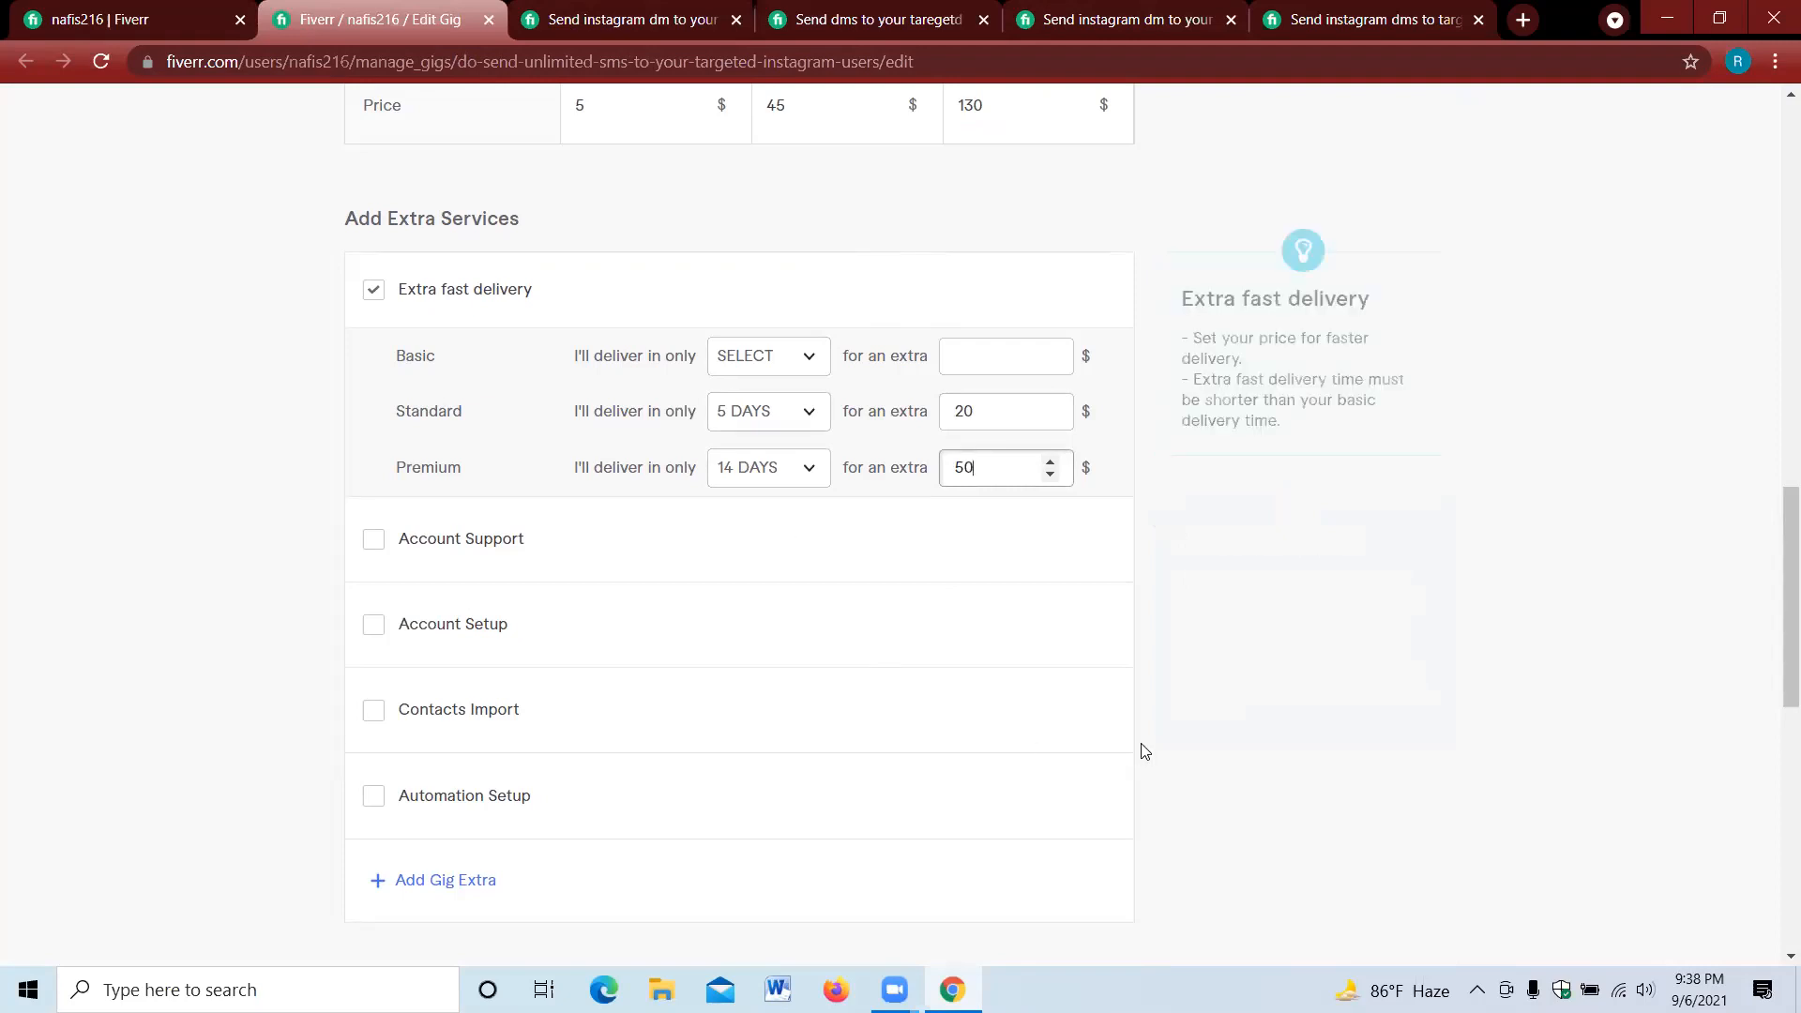
scroll(1139, 752, down, 4)
scroll(1143, 751, down, 1)
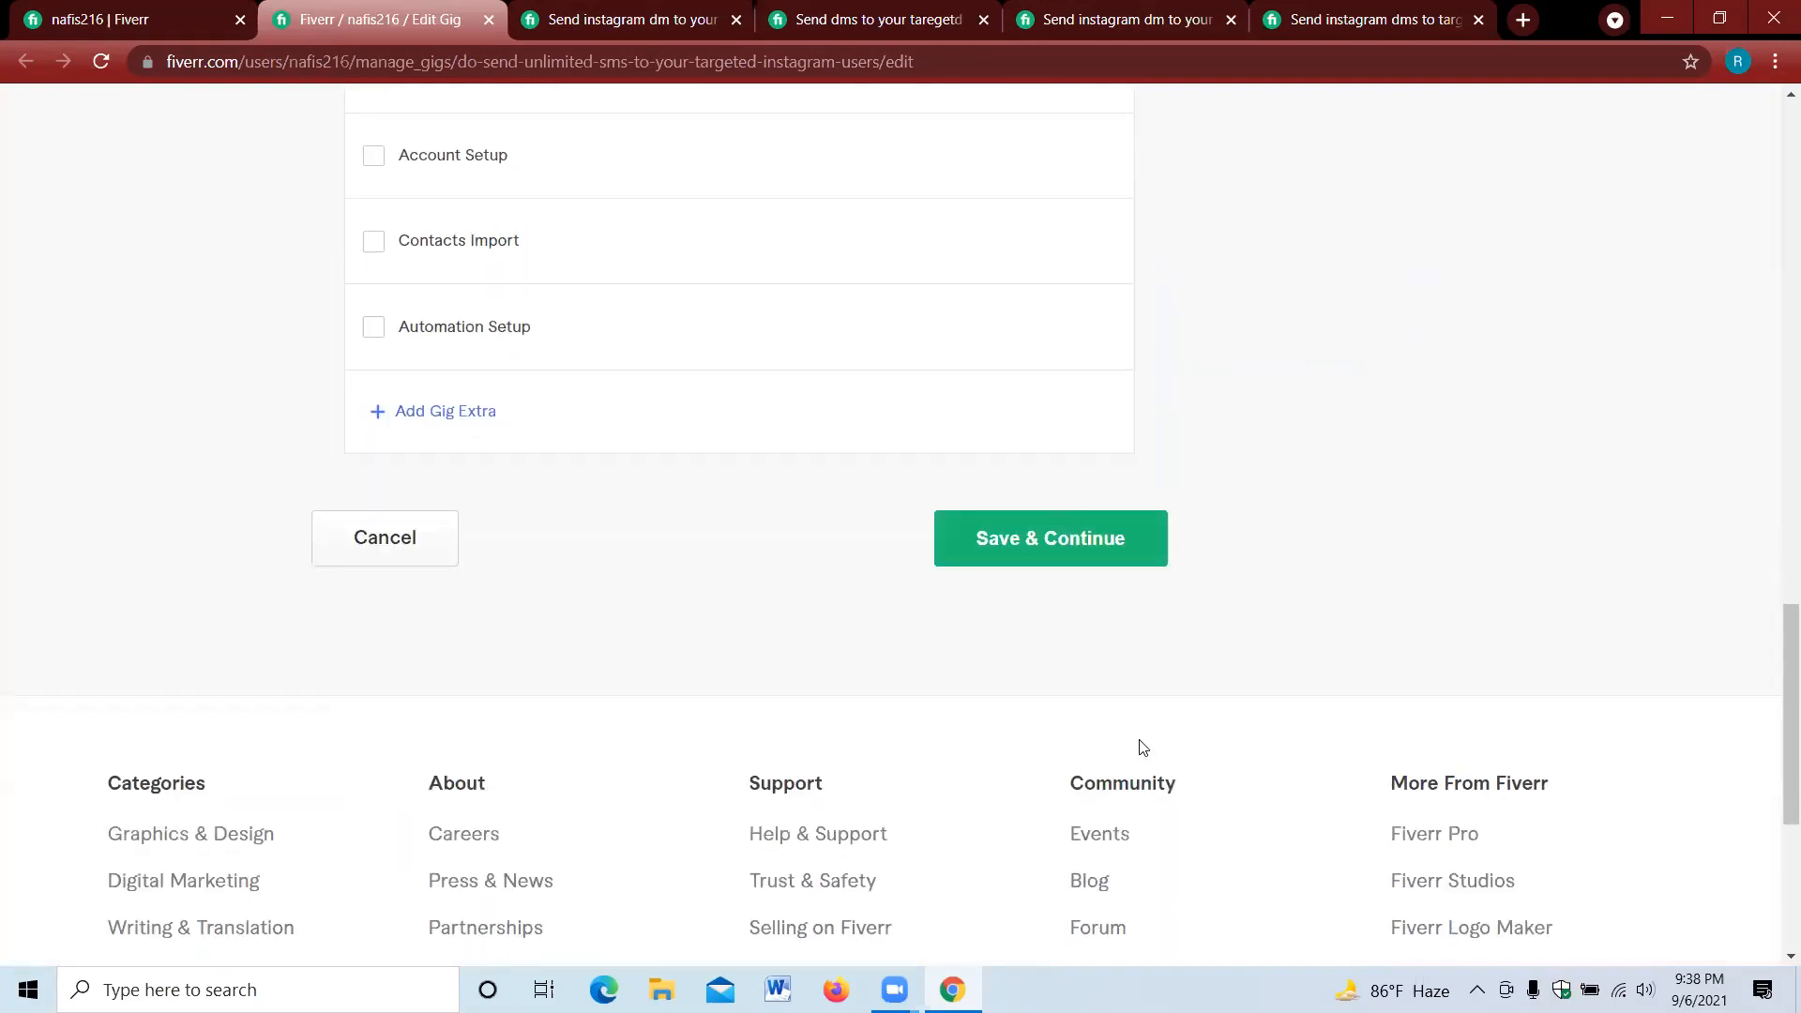
click(1023, 560)
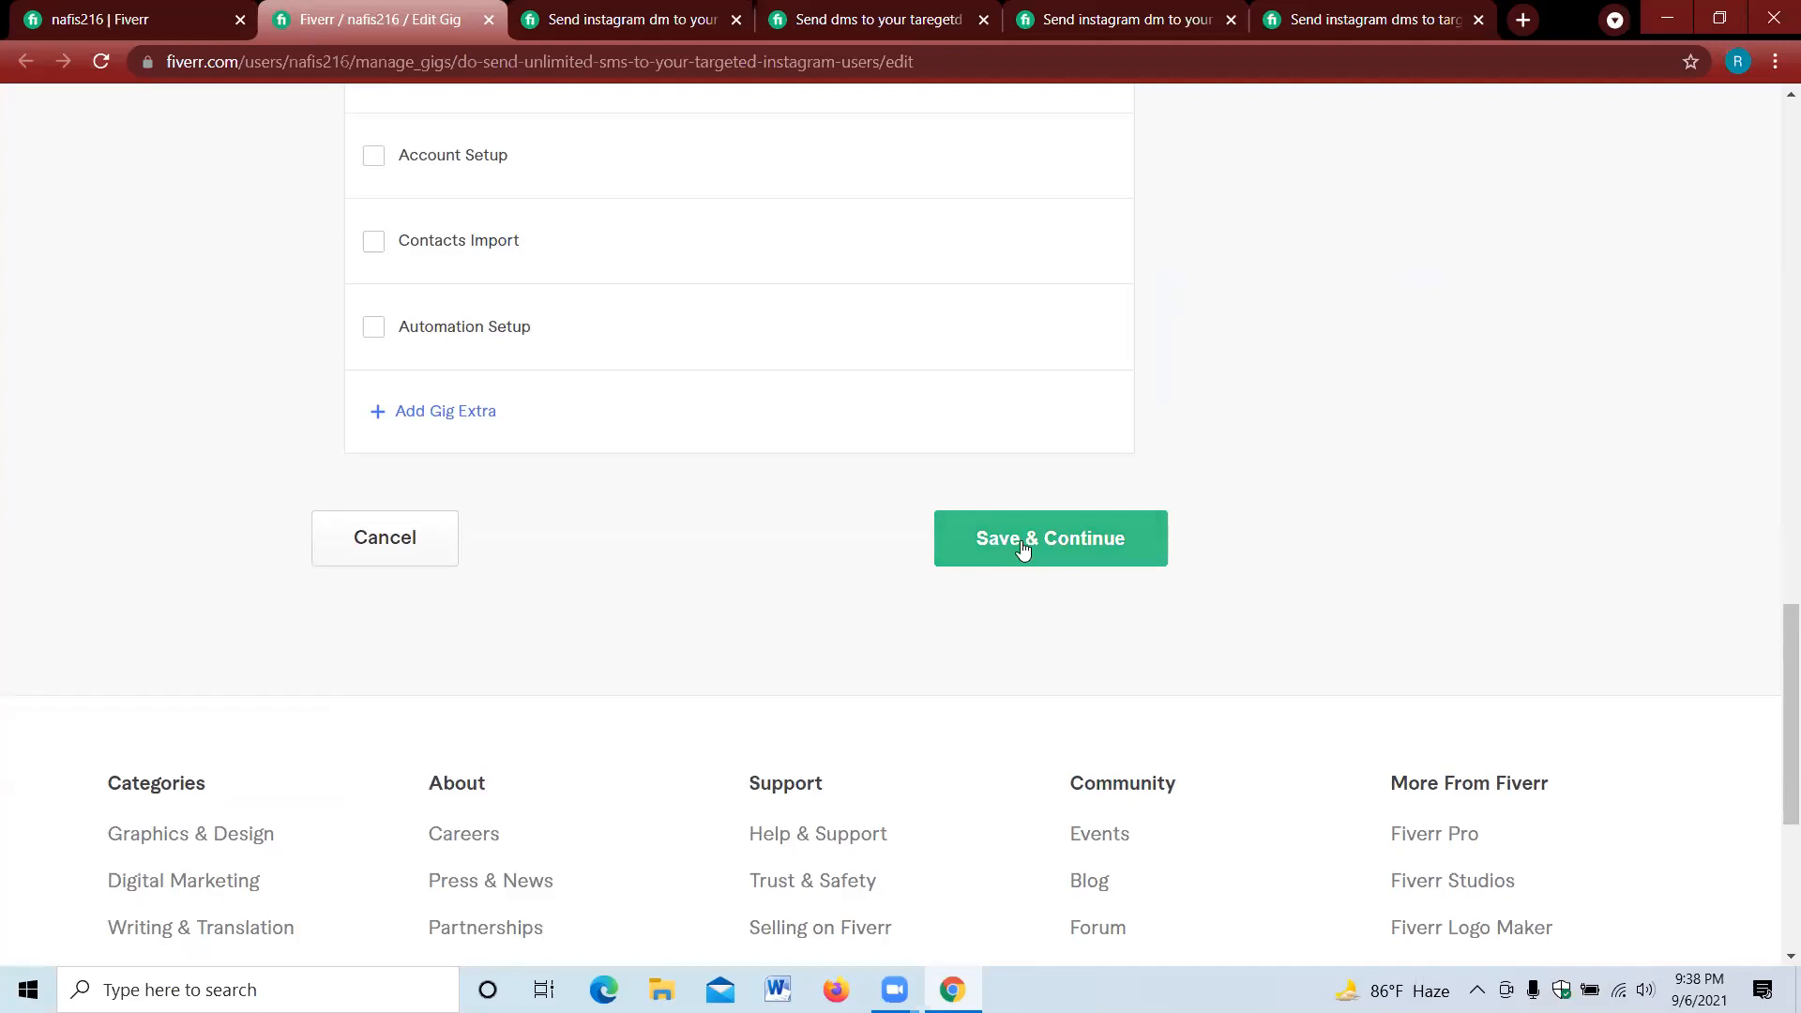
click(1020, 541)
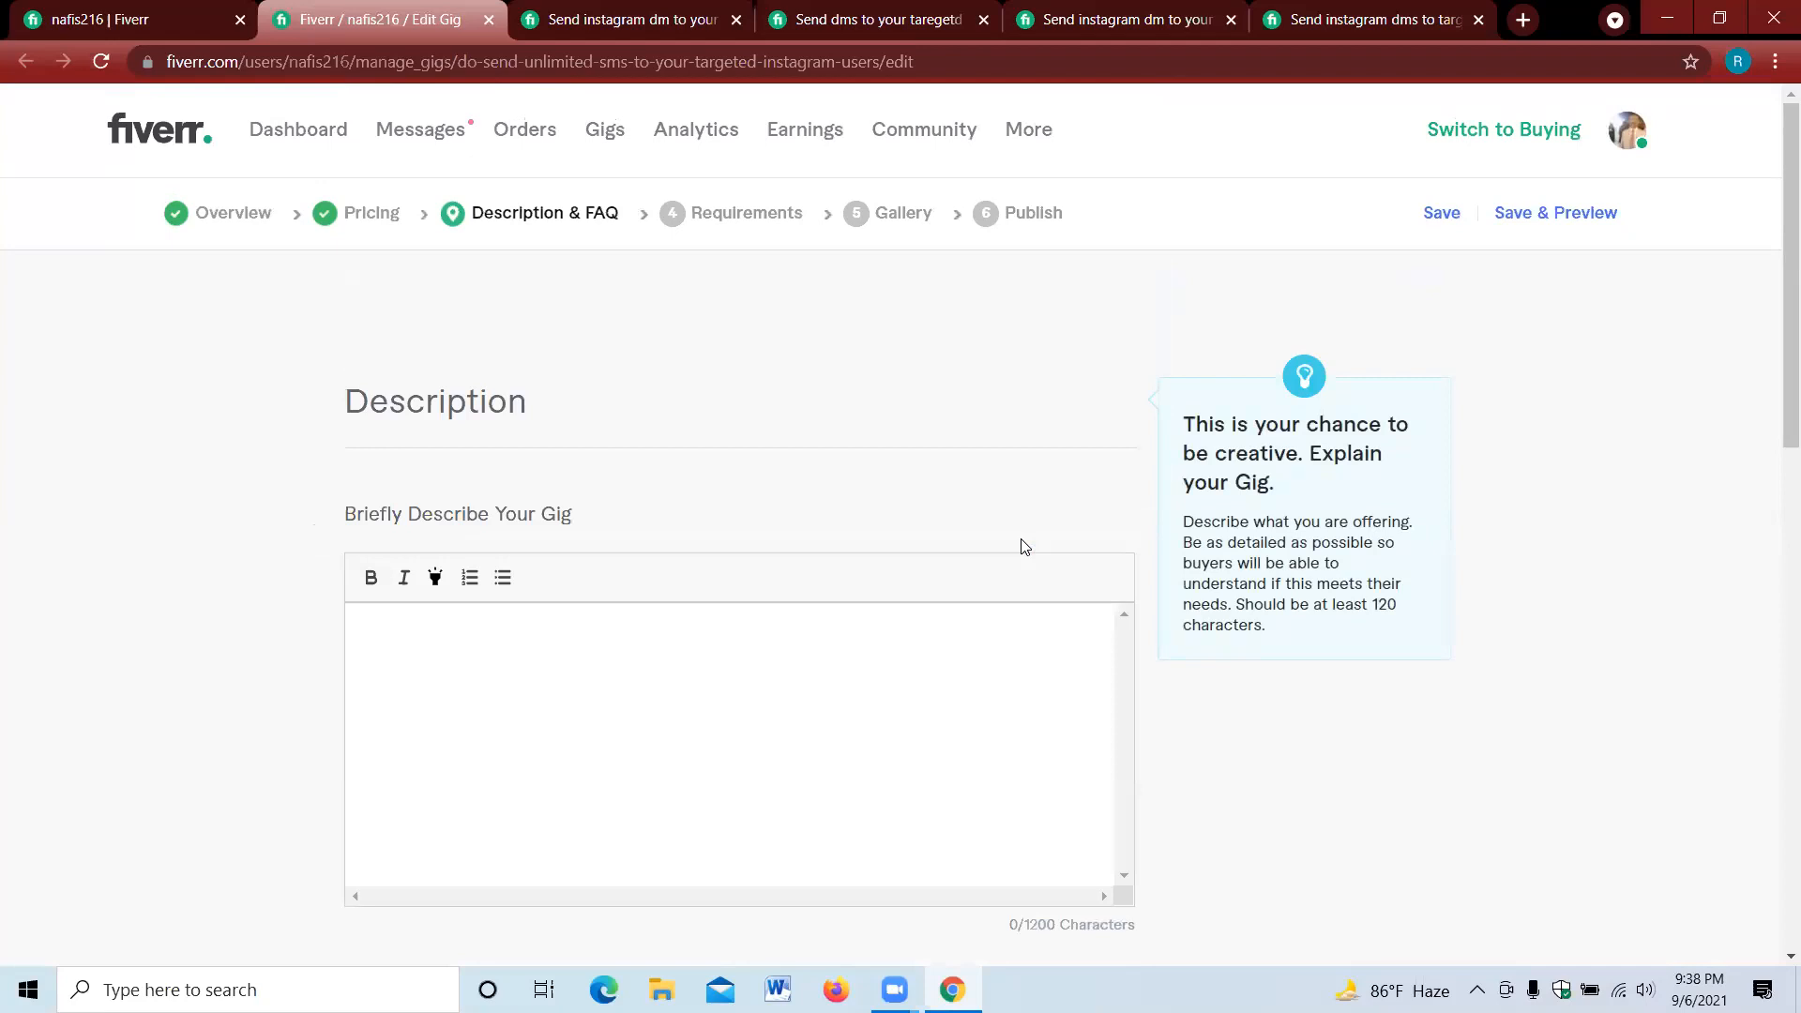
- Begin the gig description with the greeting "Hi sir/ Madam," and a second line "Welcome to my gig. Thanks for clicking my gig."
click(588, 690)
click(587, 689)
click(587, 689)
text(Hi sir/ Madam,)
key(Return)
text(Welc)
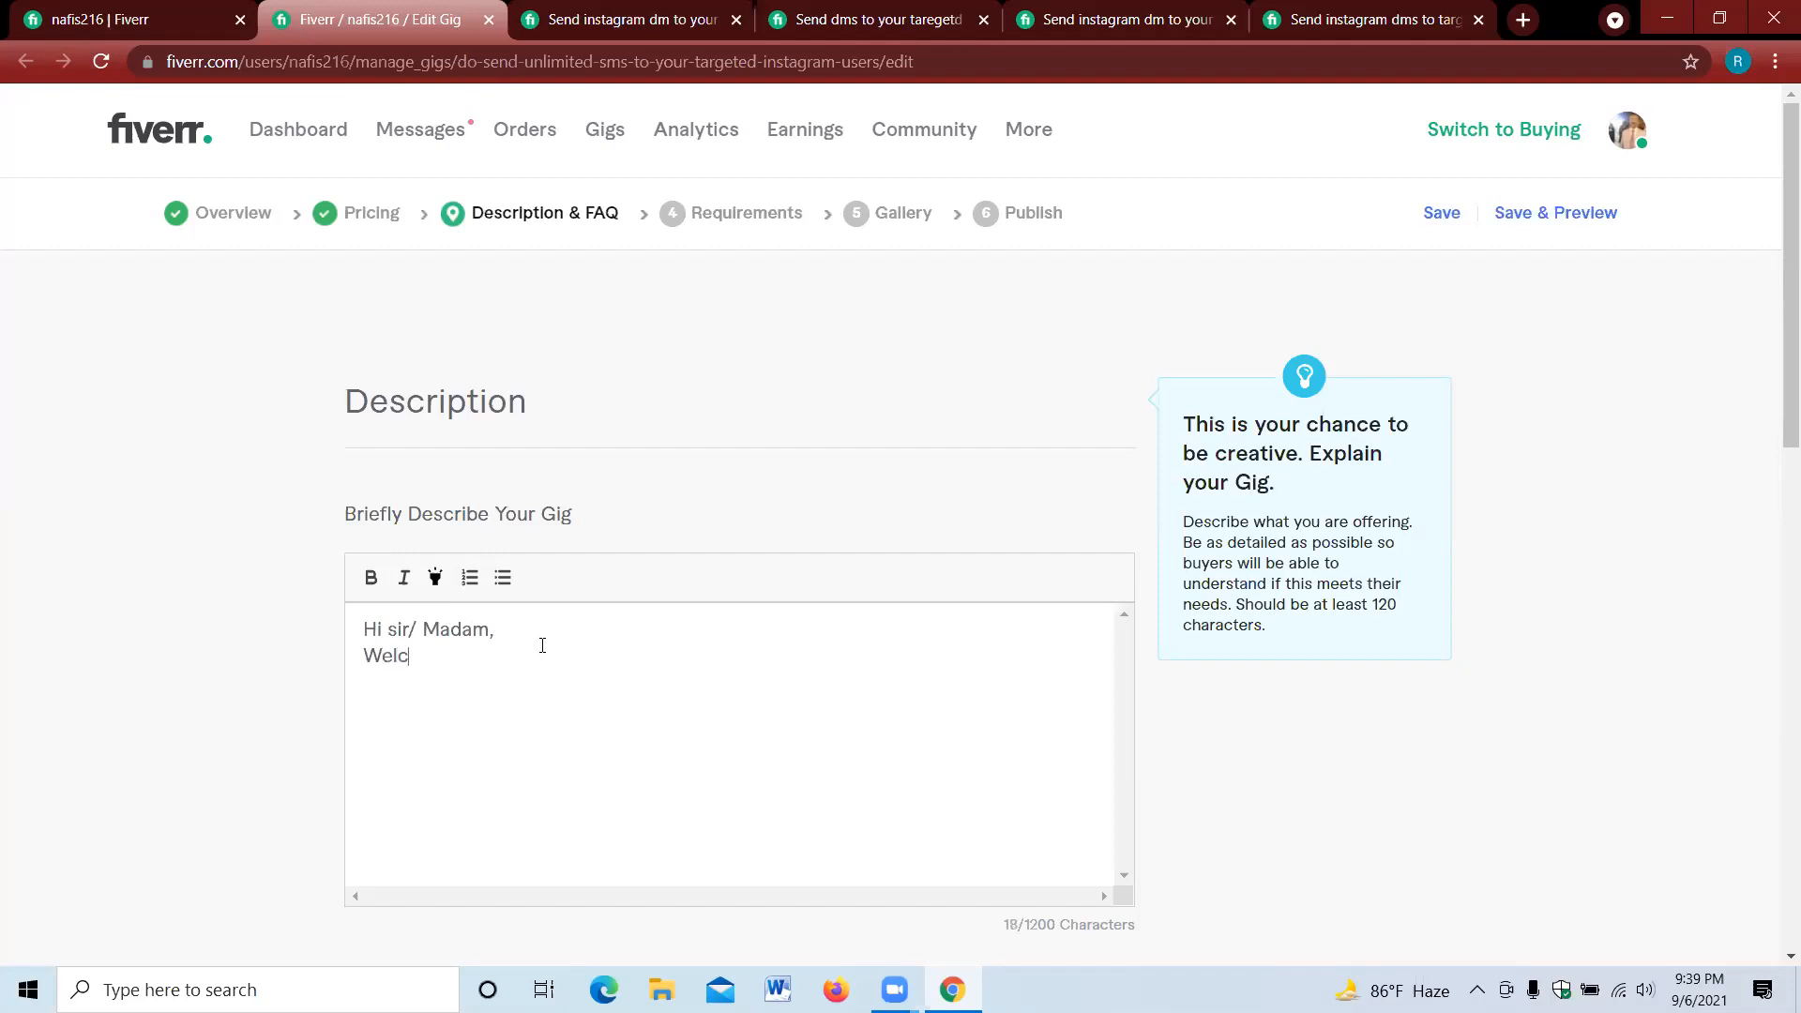
text(ome to my gig. Thanks for )
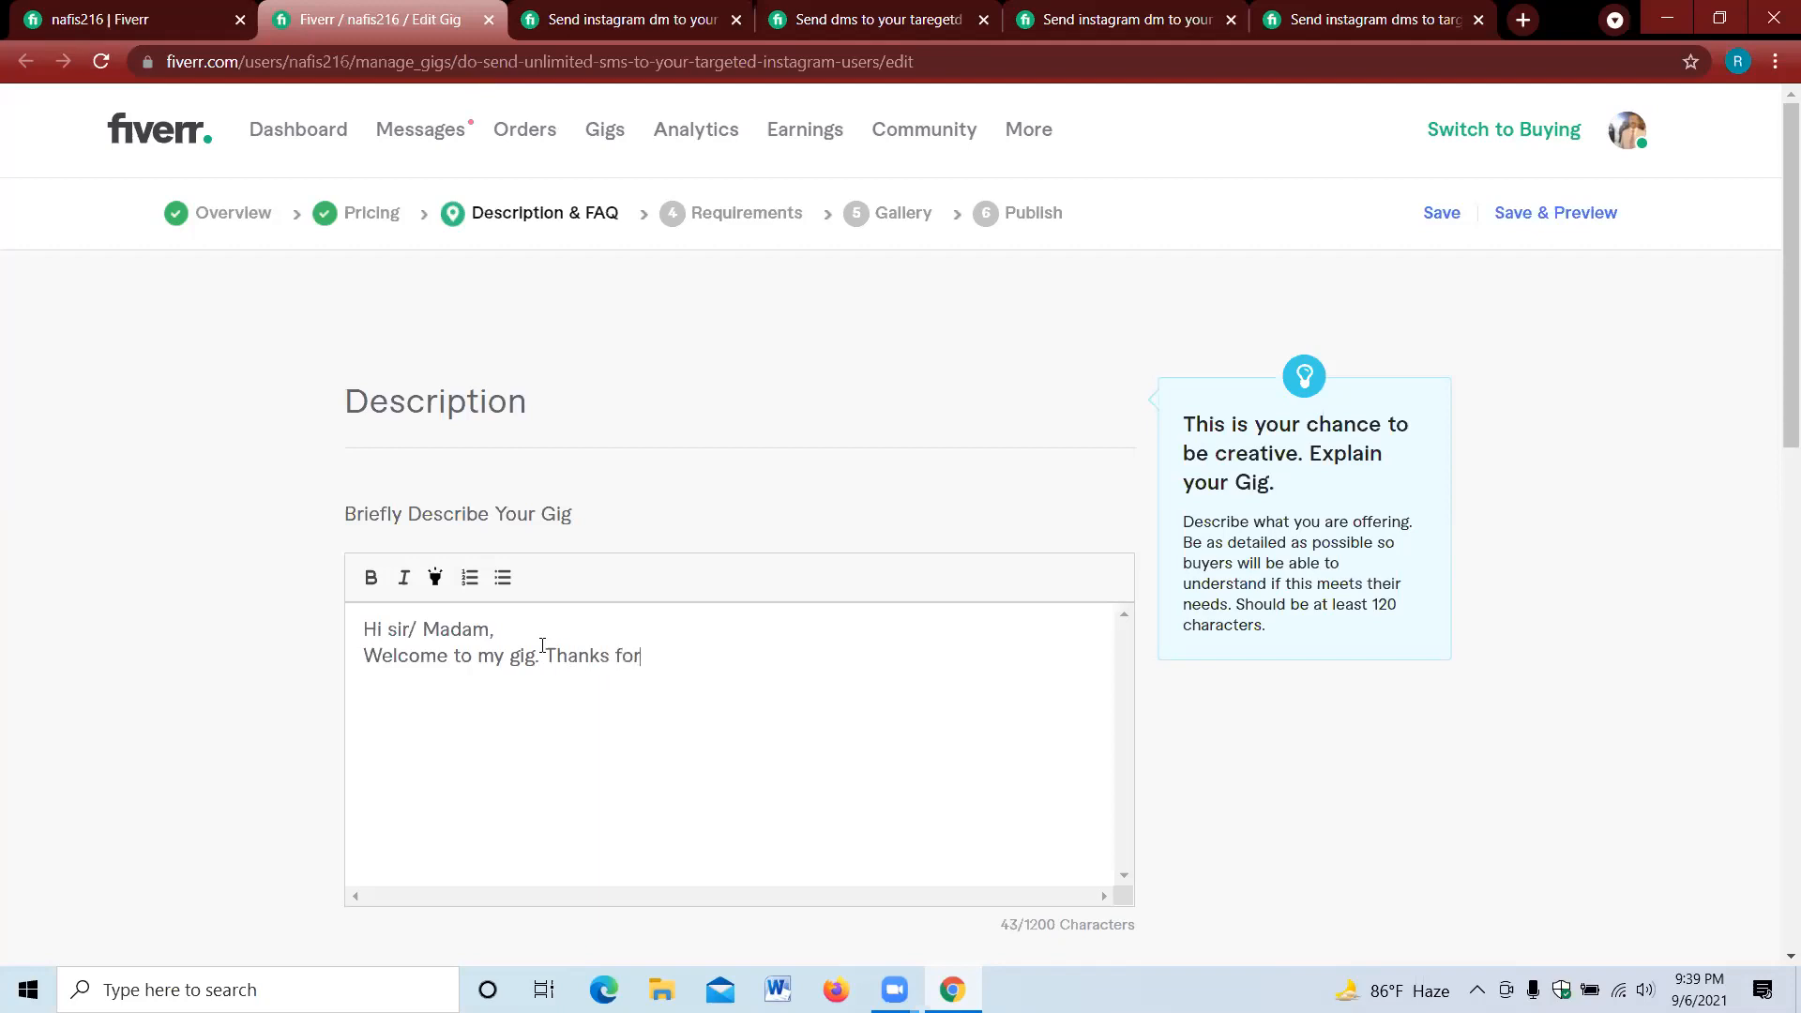
text(clicking)
text(my gig.)
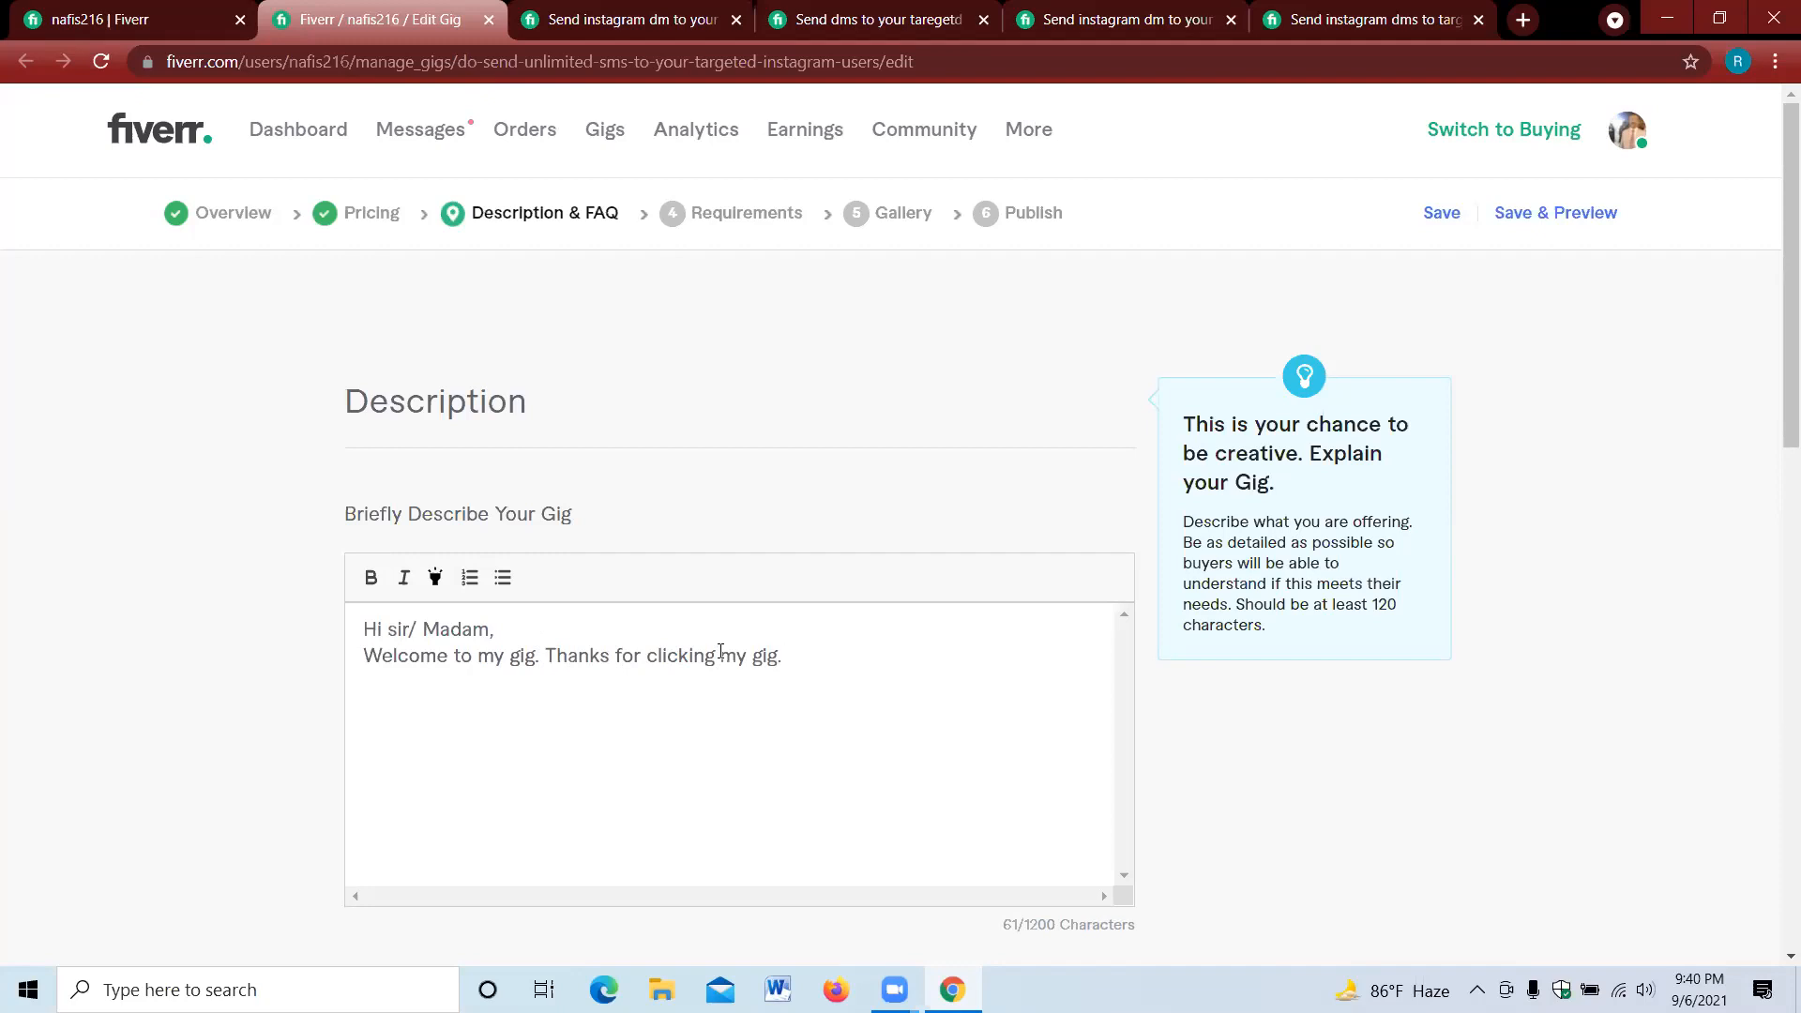
- Continue the welcome paragraph with "If you think you promote your business so Instagram marketing is the best way."
text(If you think you prom)
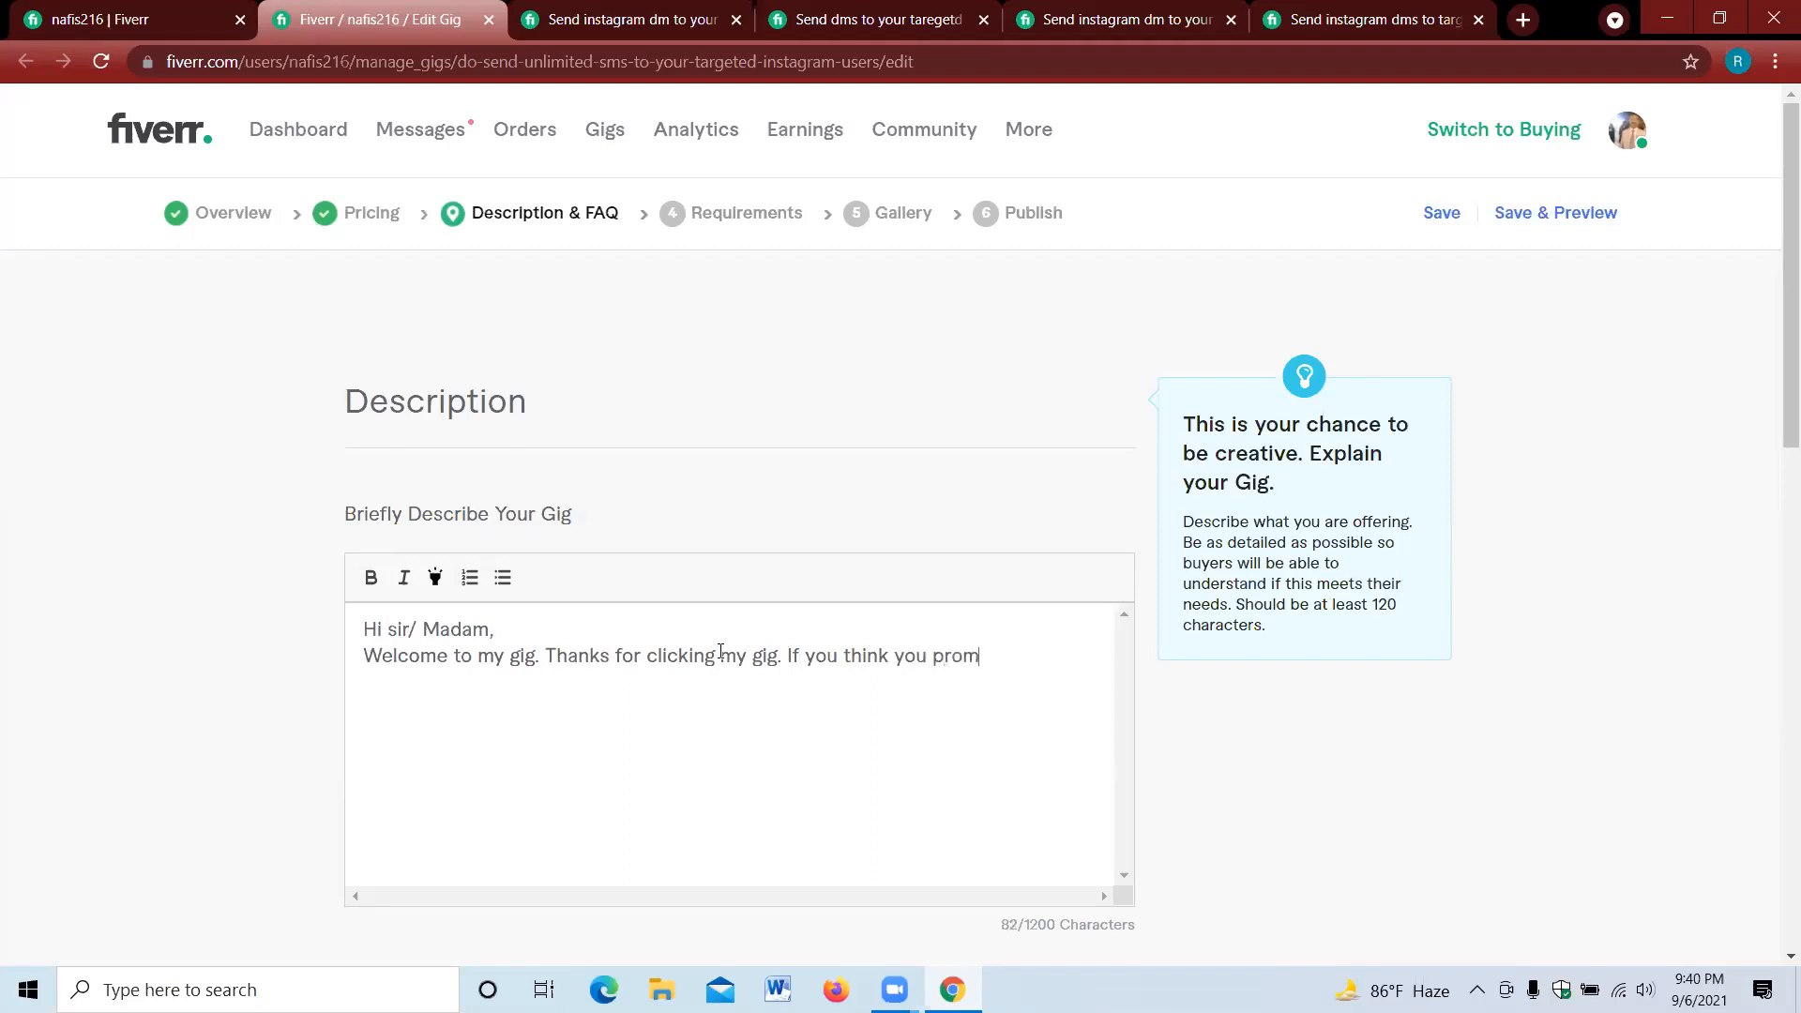
text(ote your busined)
key(BackSpace)
text(ss )
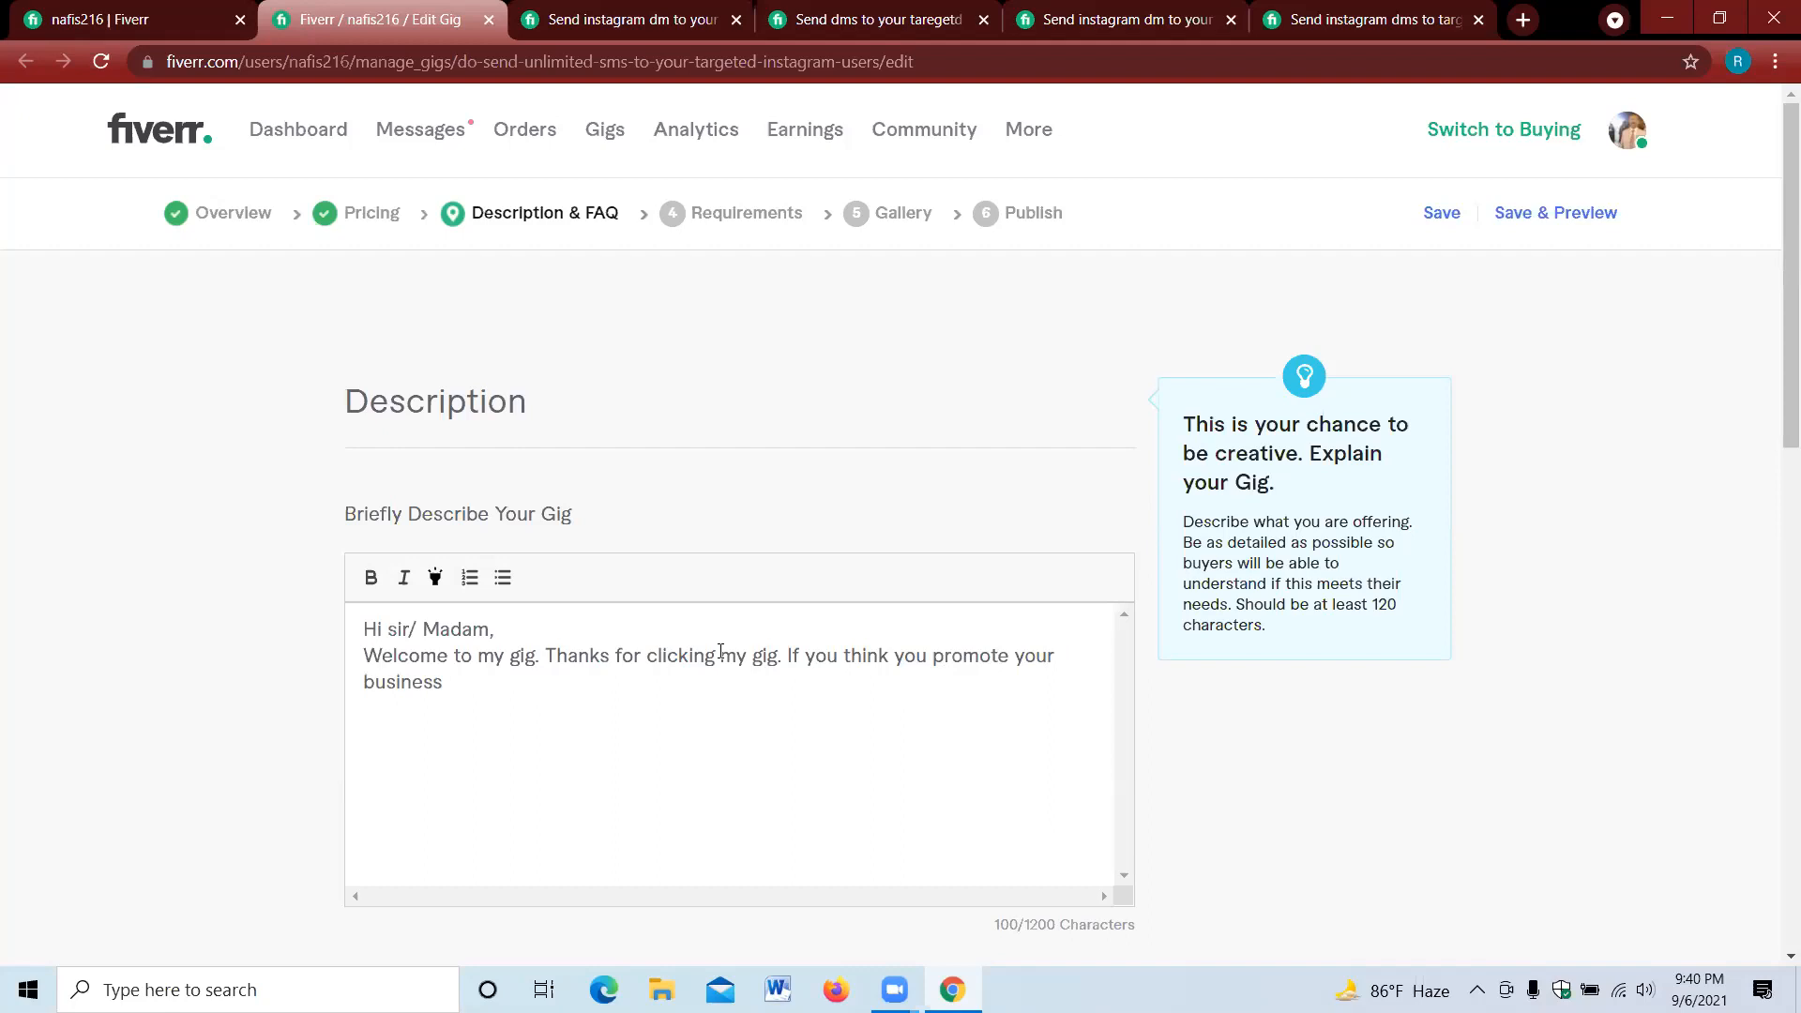
text(so)
text(instagram marketing)
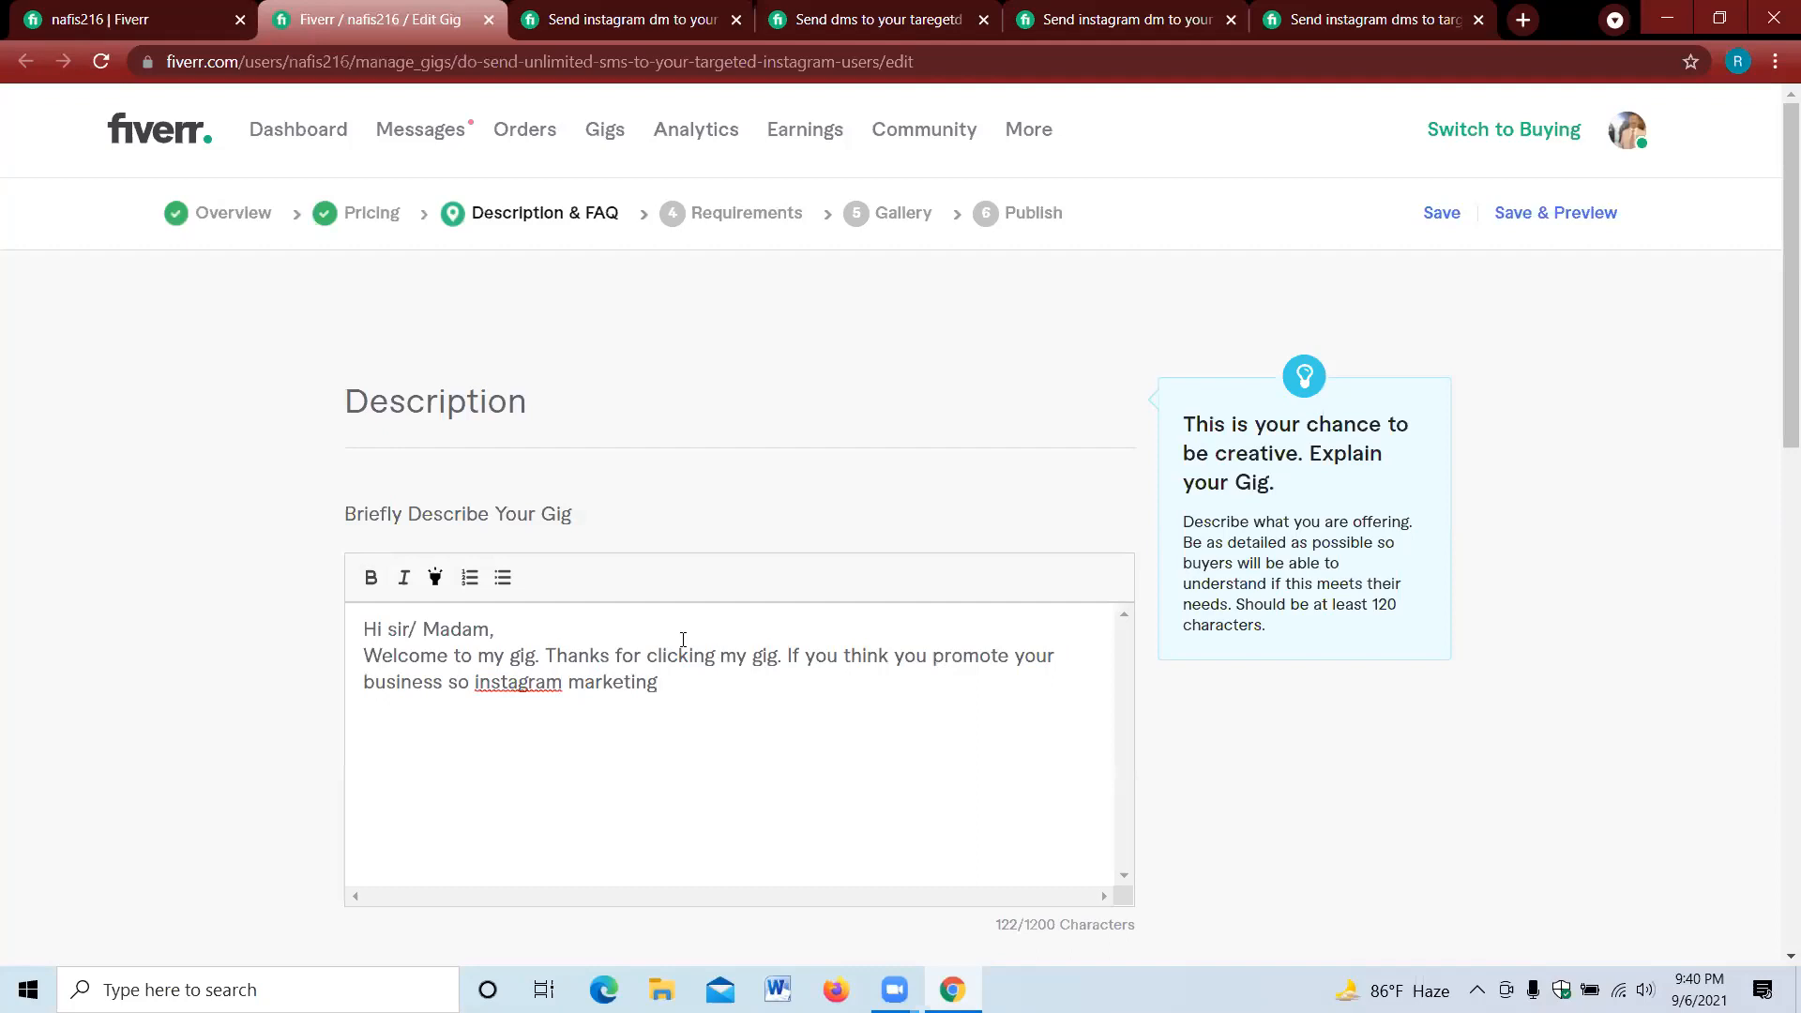
right_click(508, 682)
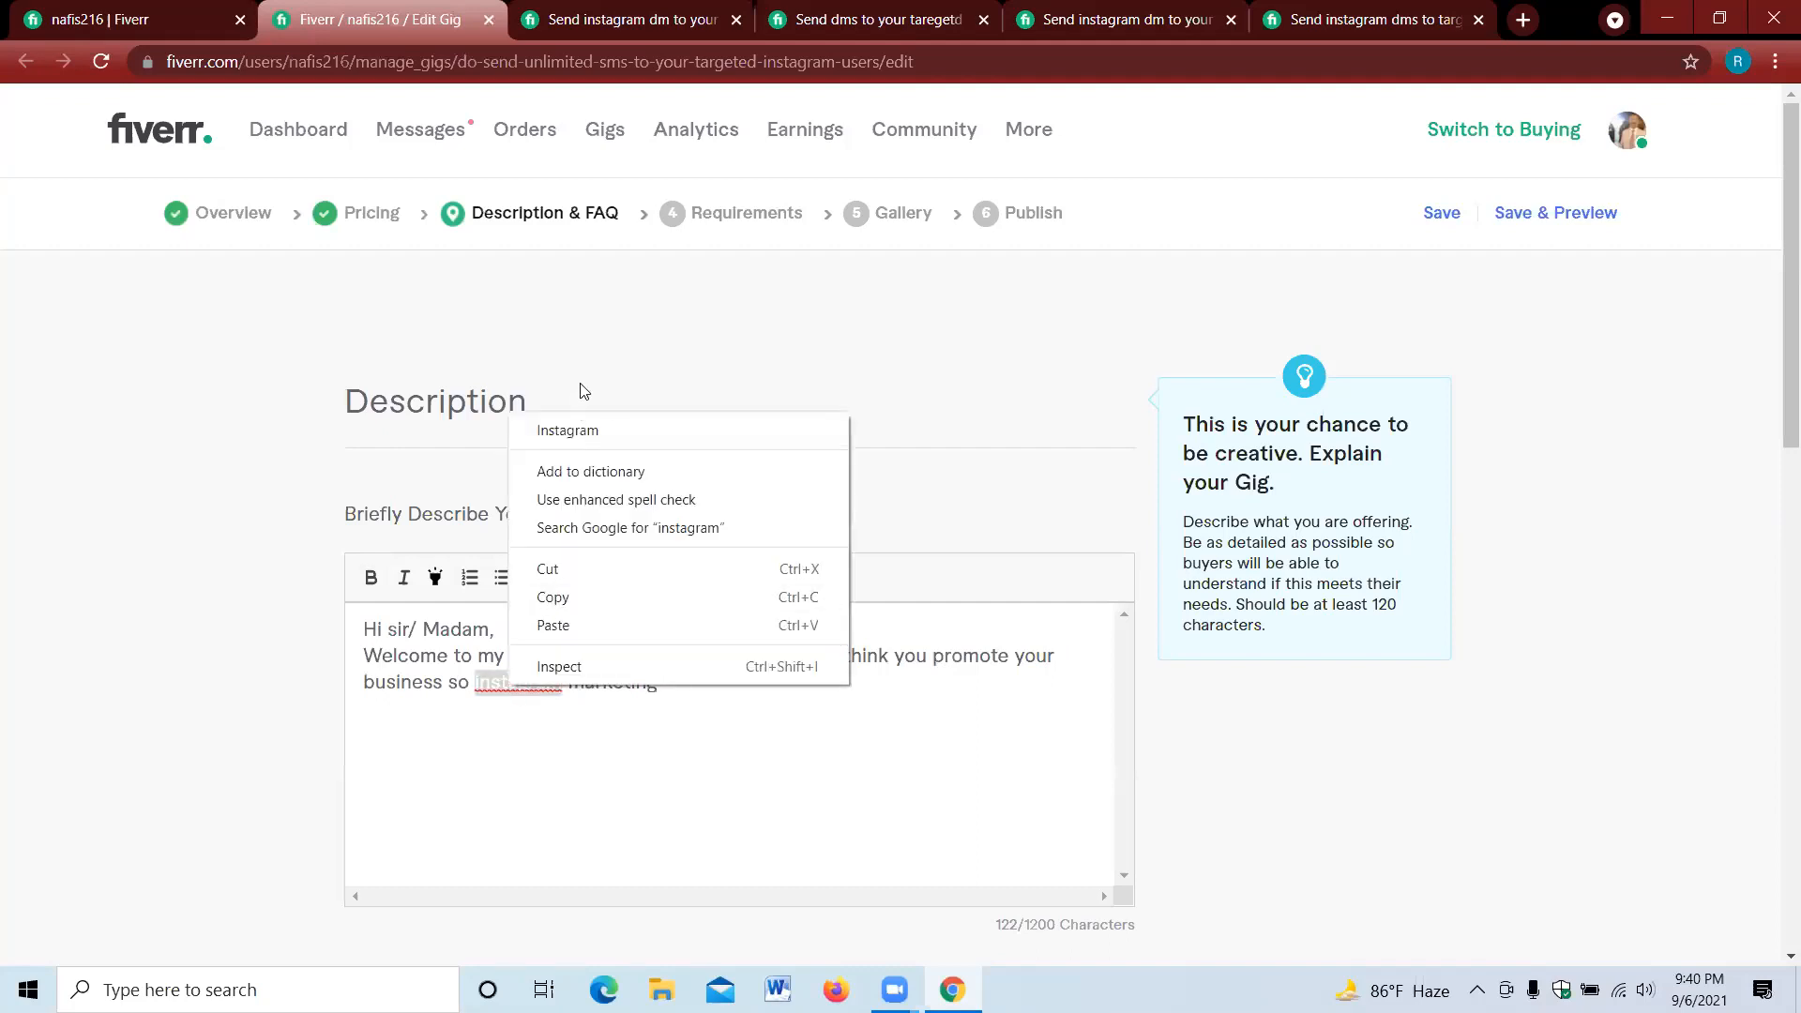
click(610, 433)
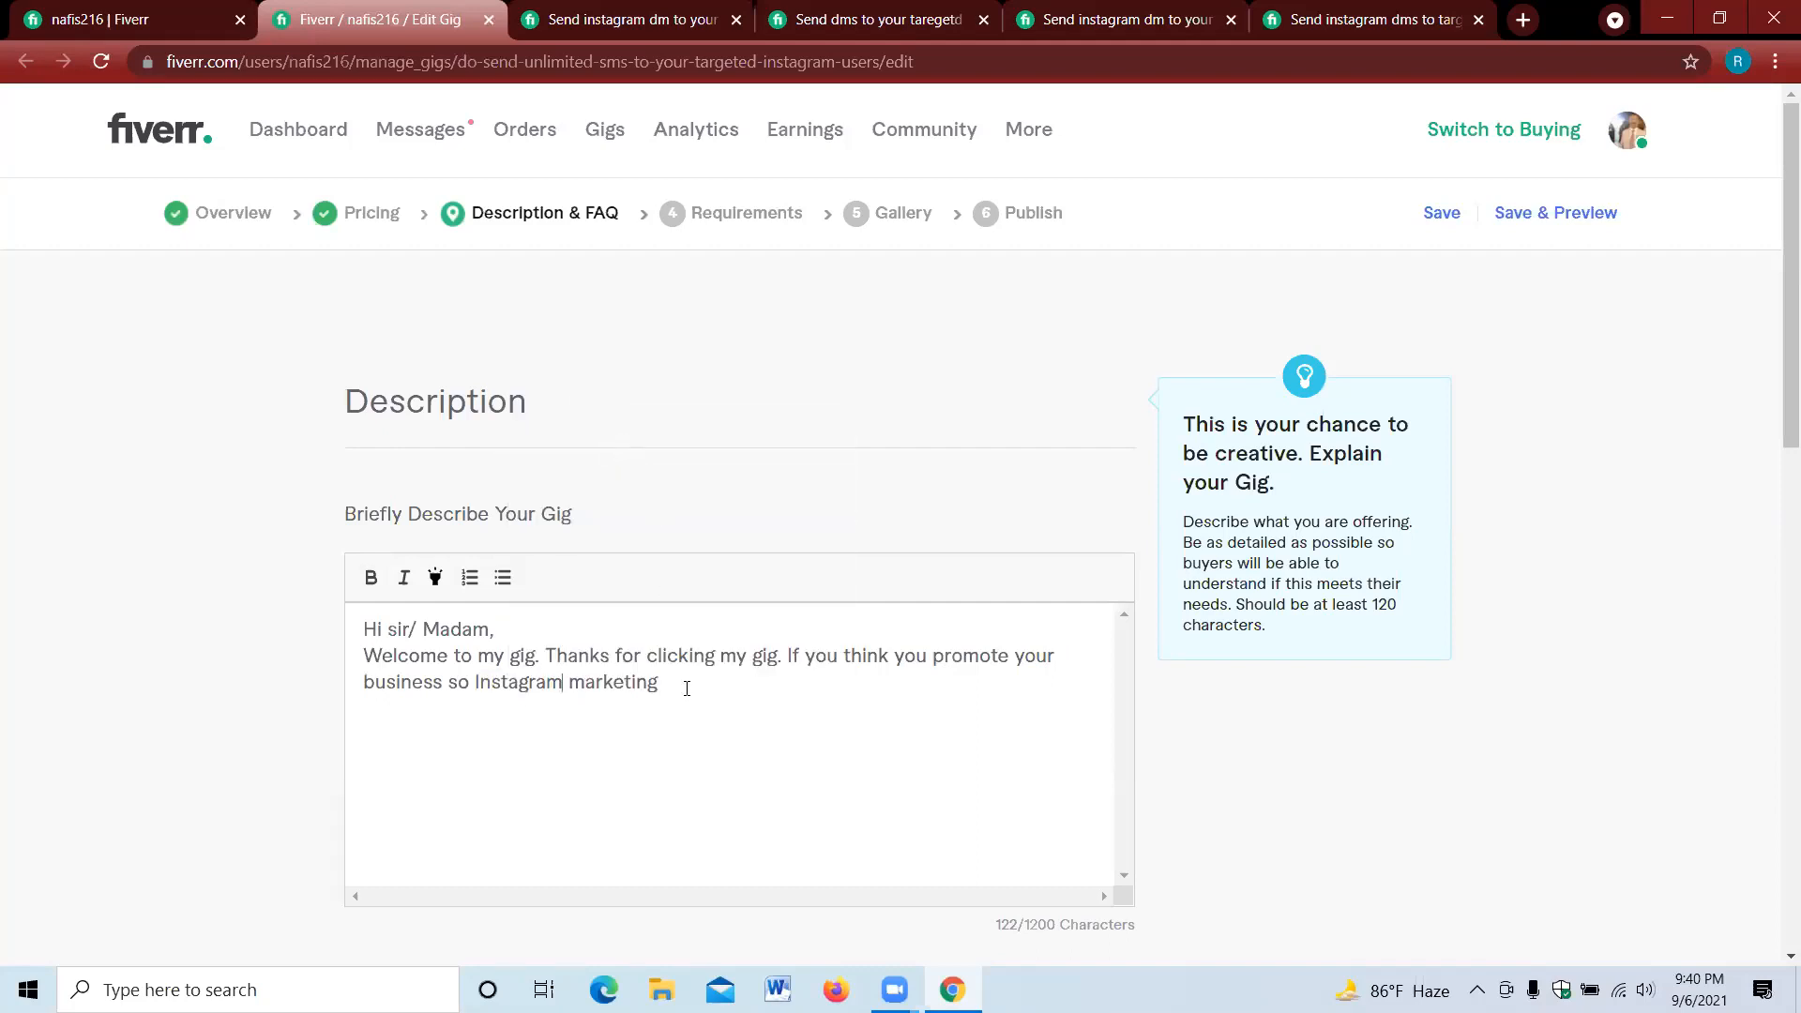
text(is the best way.)
click(472, 679)
shift+click(553, 677)
click(874, 683)
- Start a new line in the description with "I will do send bulk / dm", correcting the misspelled "bulk"
key(Return)
text(I will do send)
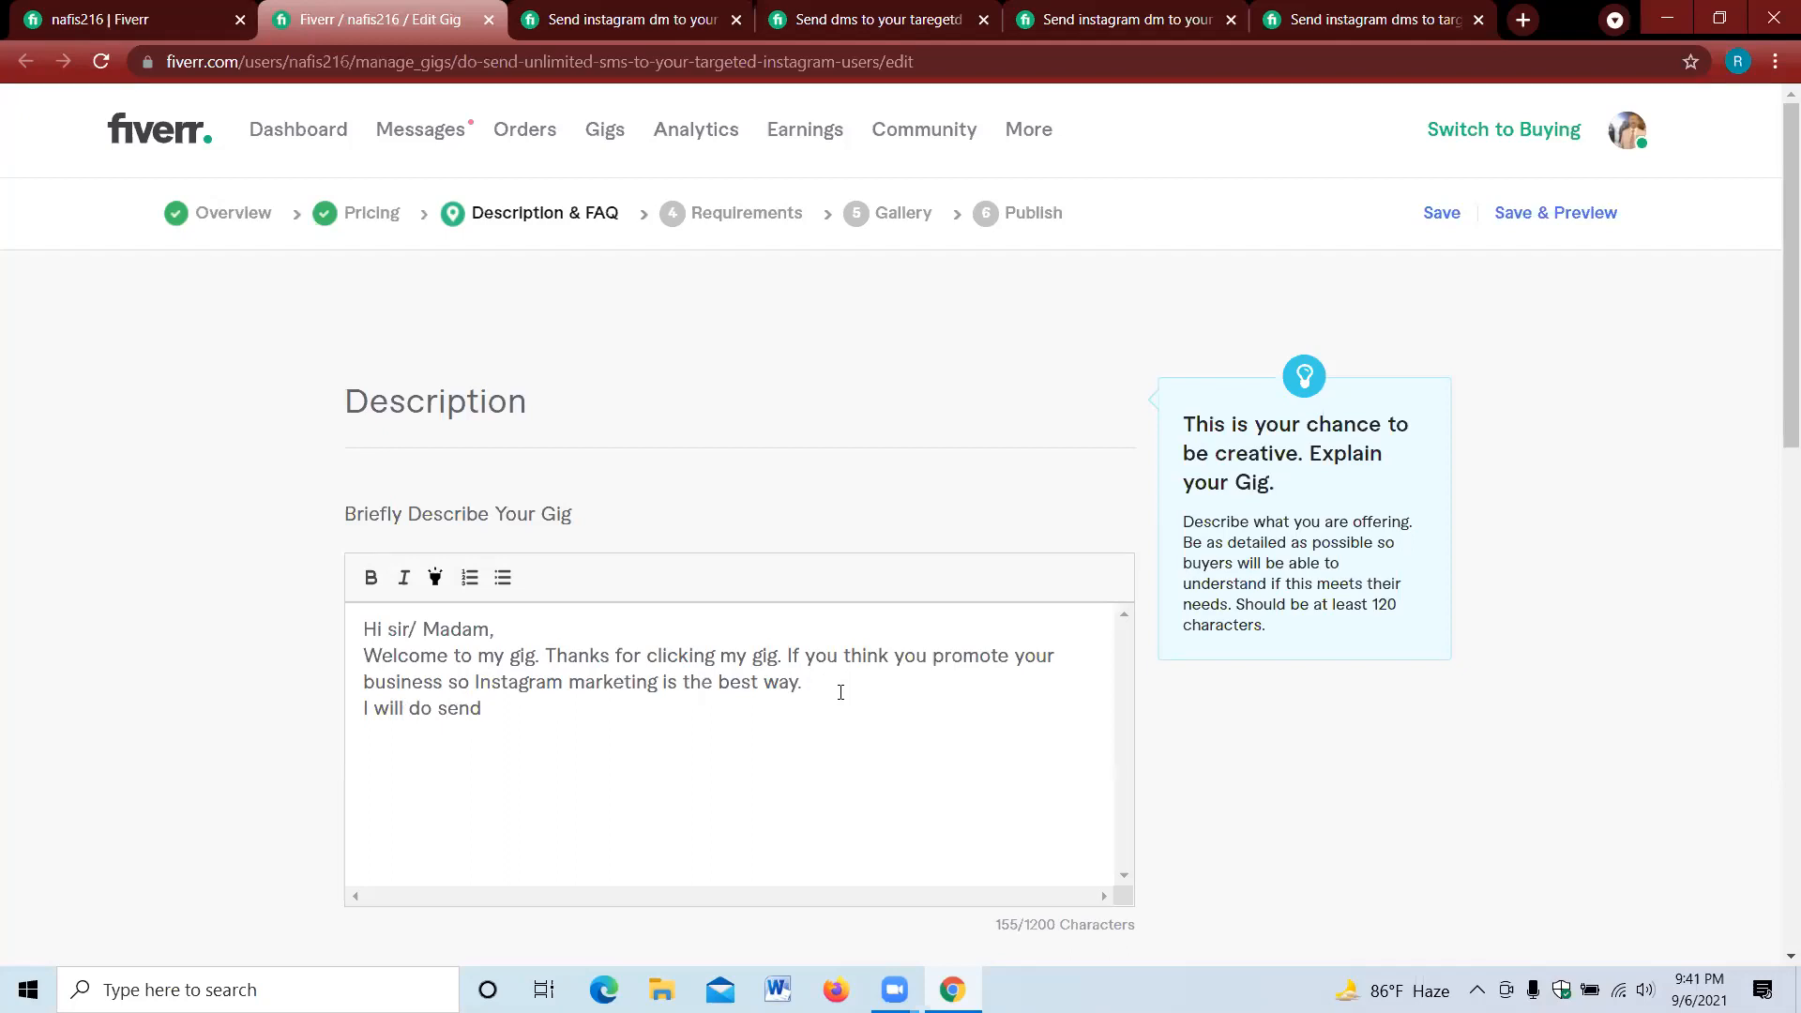
text(bukl/dm)
key(Left)
key(Left)
key(Left)
key(Left)
key(Right)
right_click(508, 715)
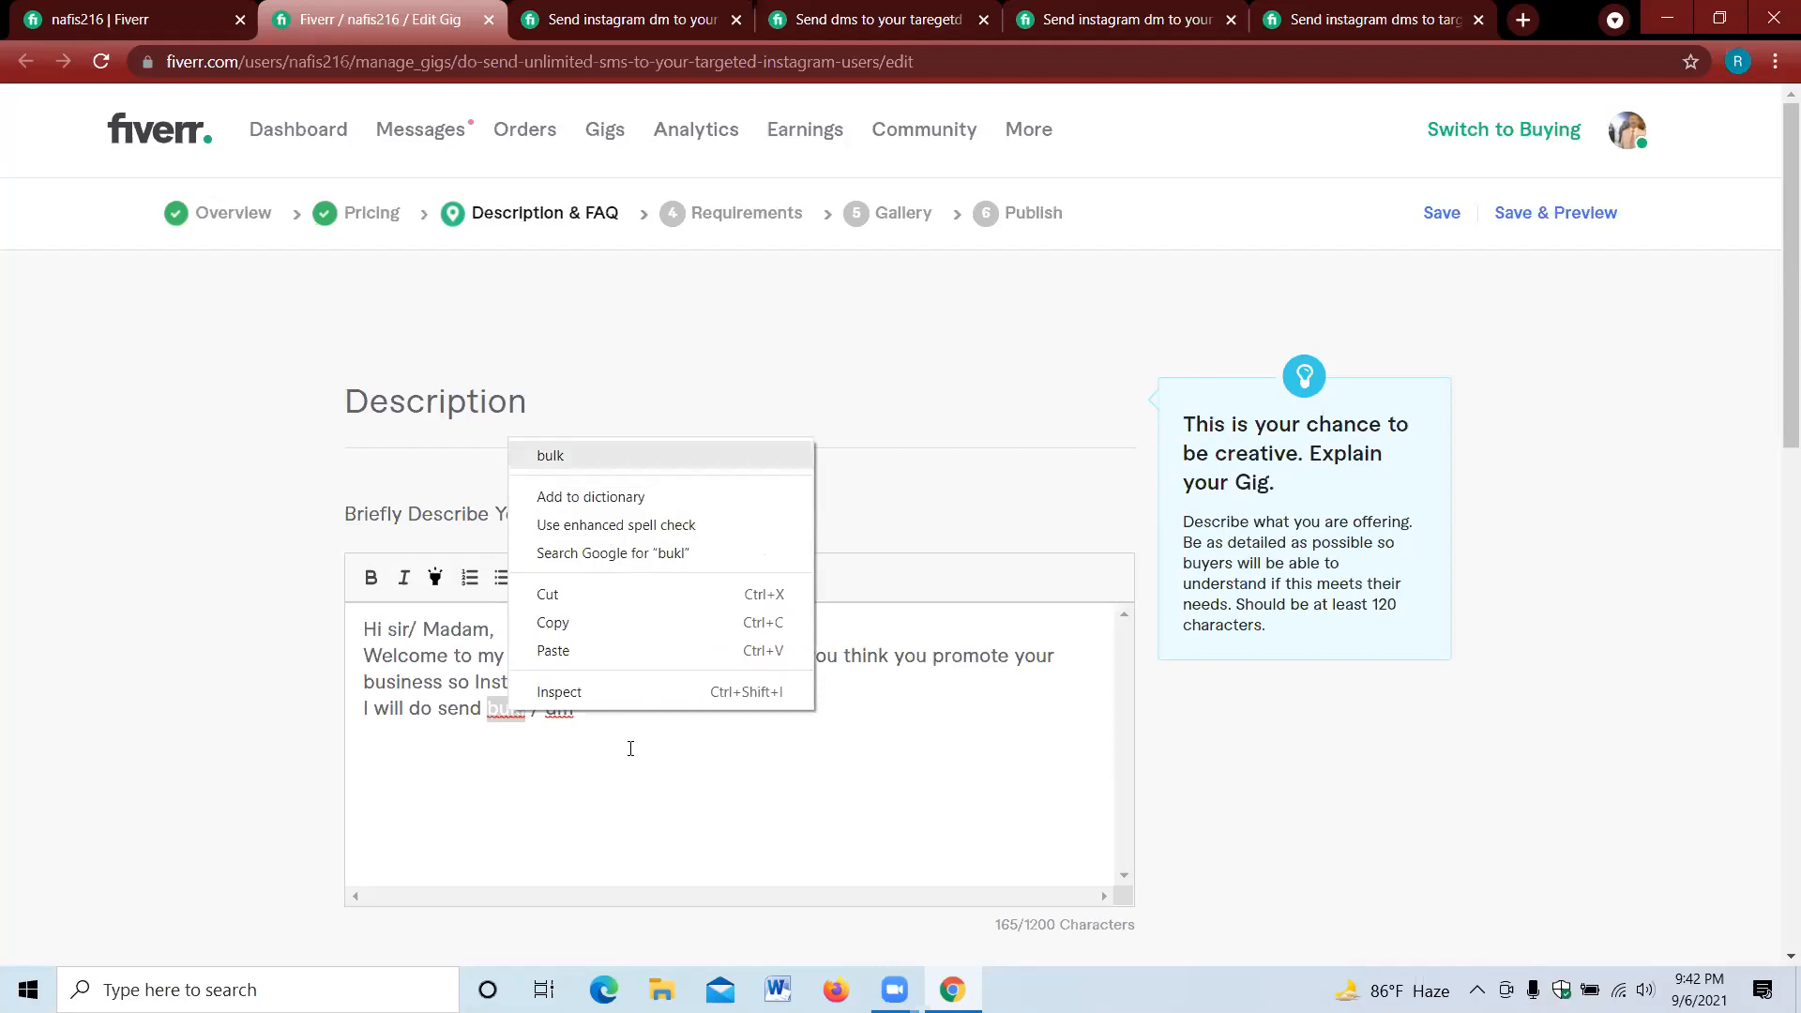
key(Return)
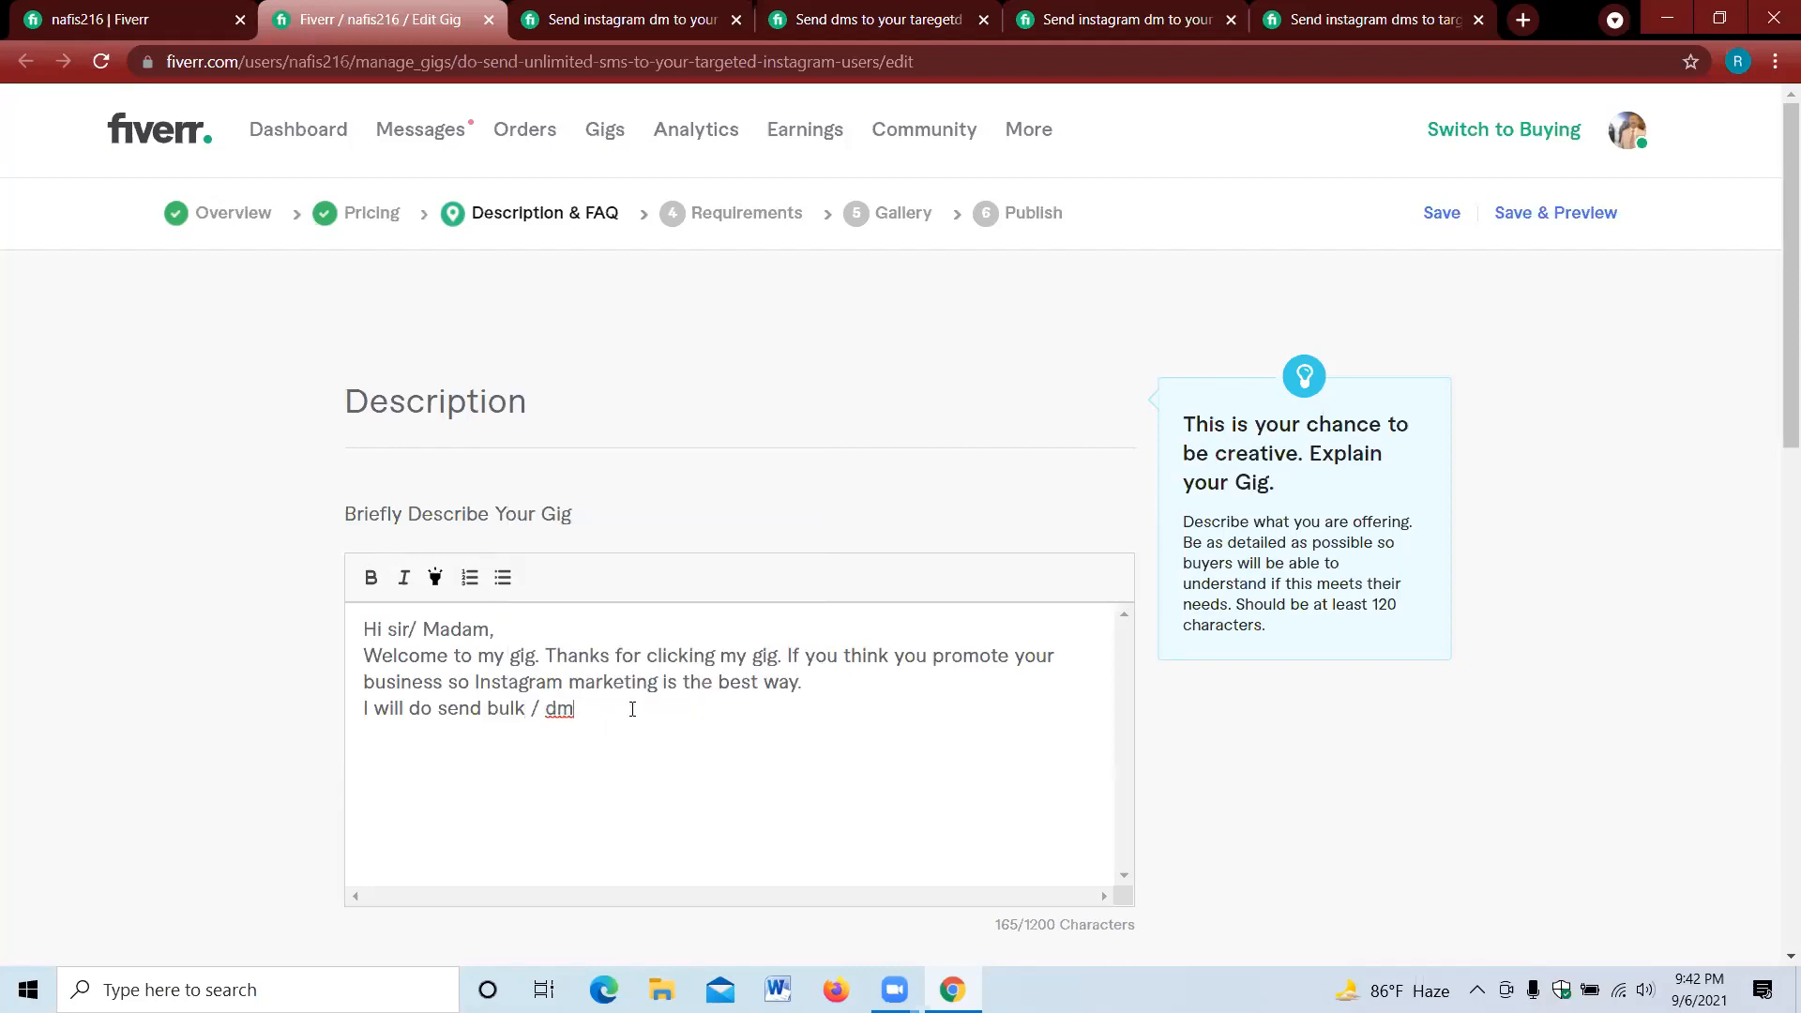
- Continue the service line with "message to your targeted audience", correcting the spelling of "audience"
text(message to your targeted )
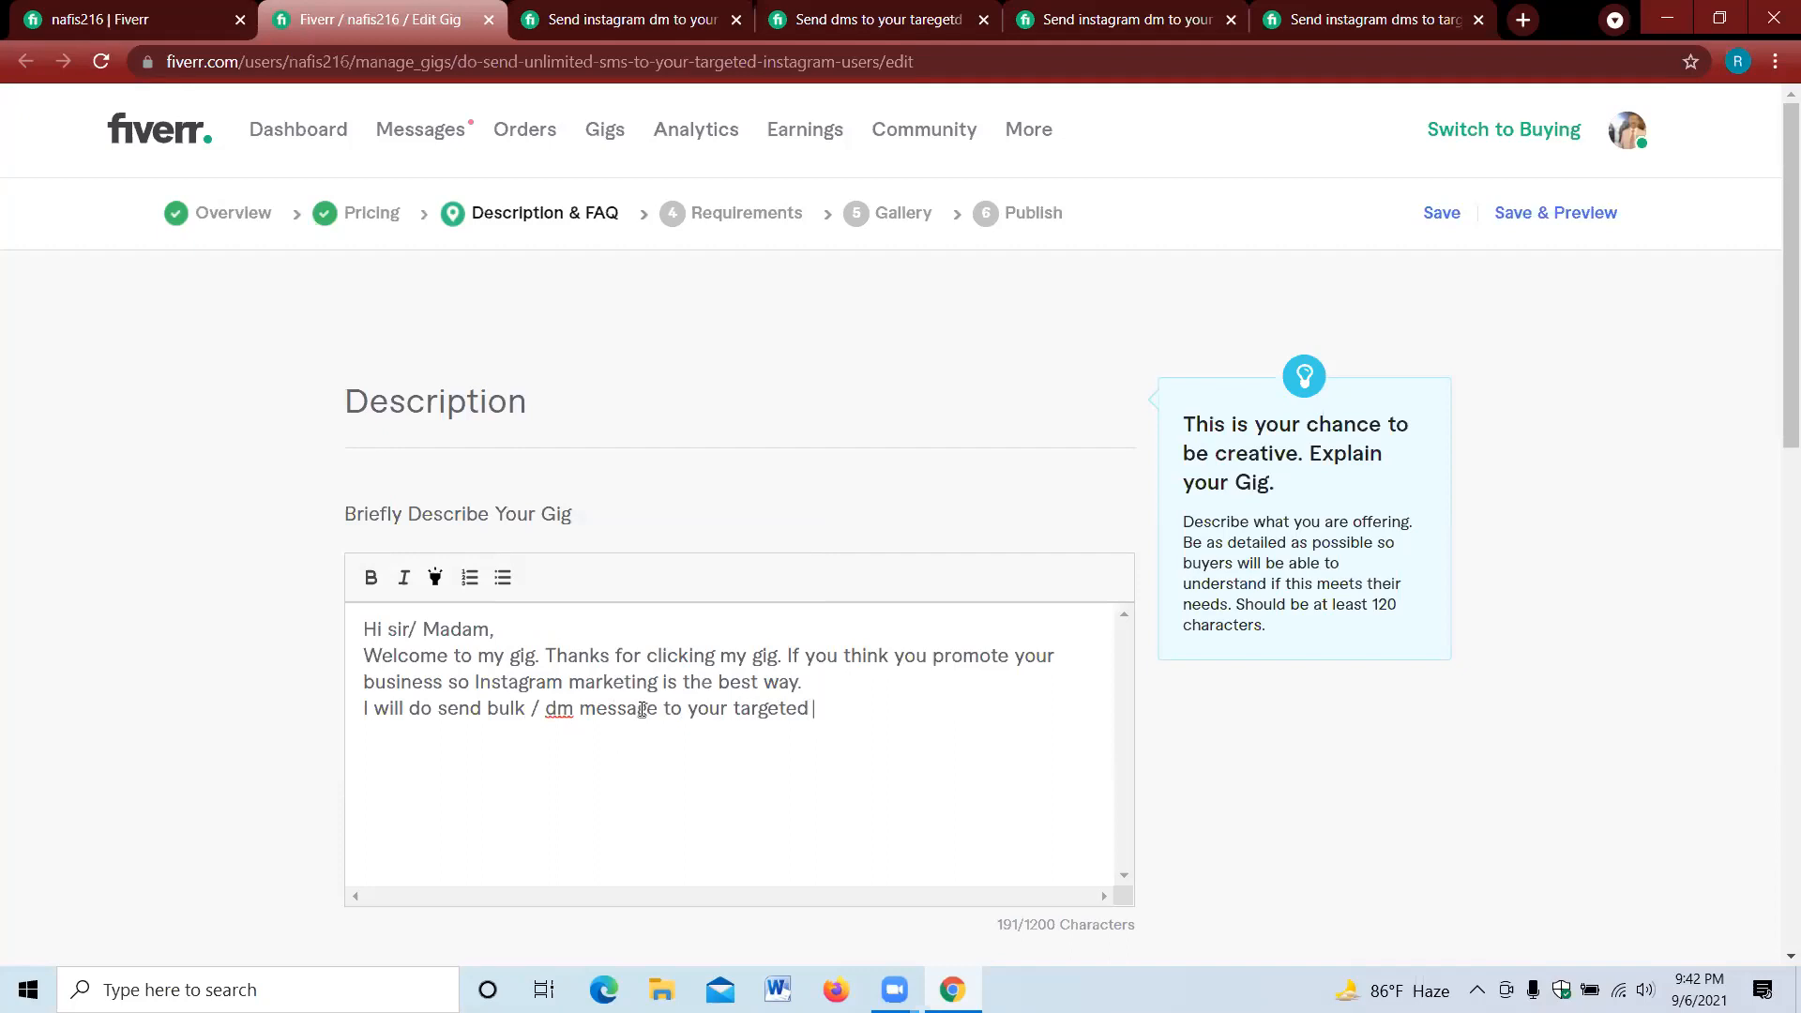
text(audiance)
right_click(872, 708)
click(933, 439)
right_click(861, 704)
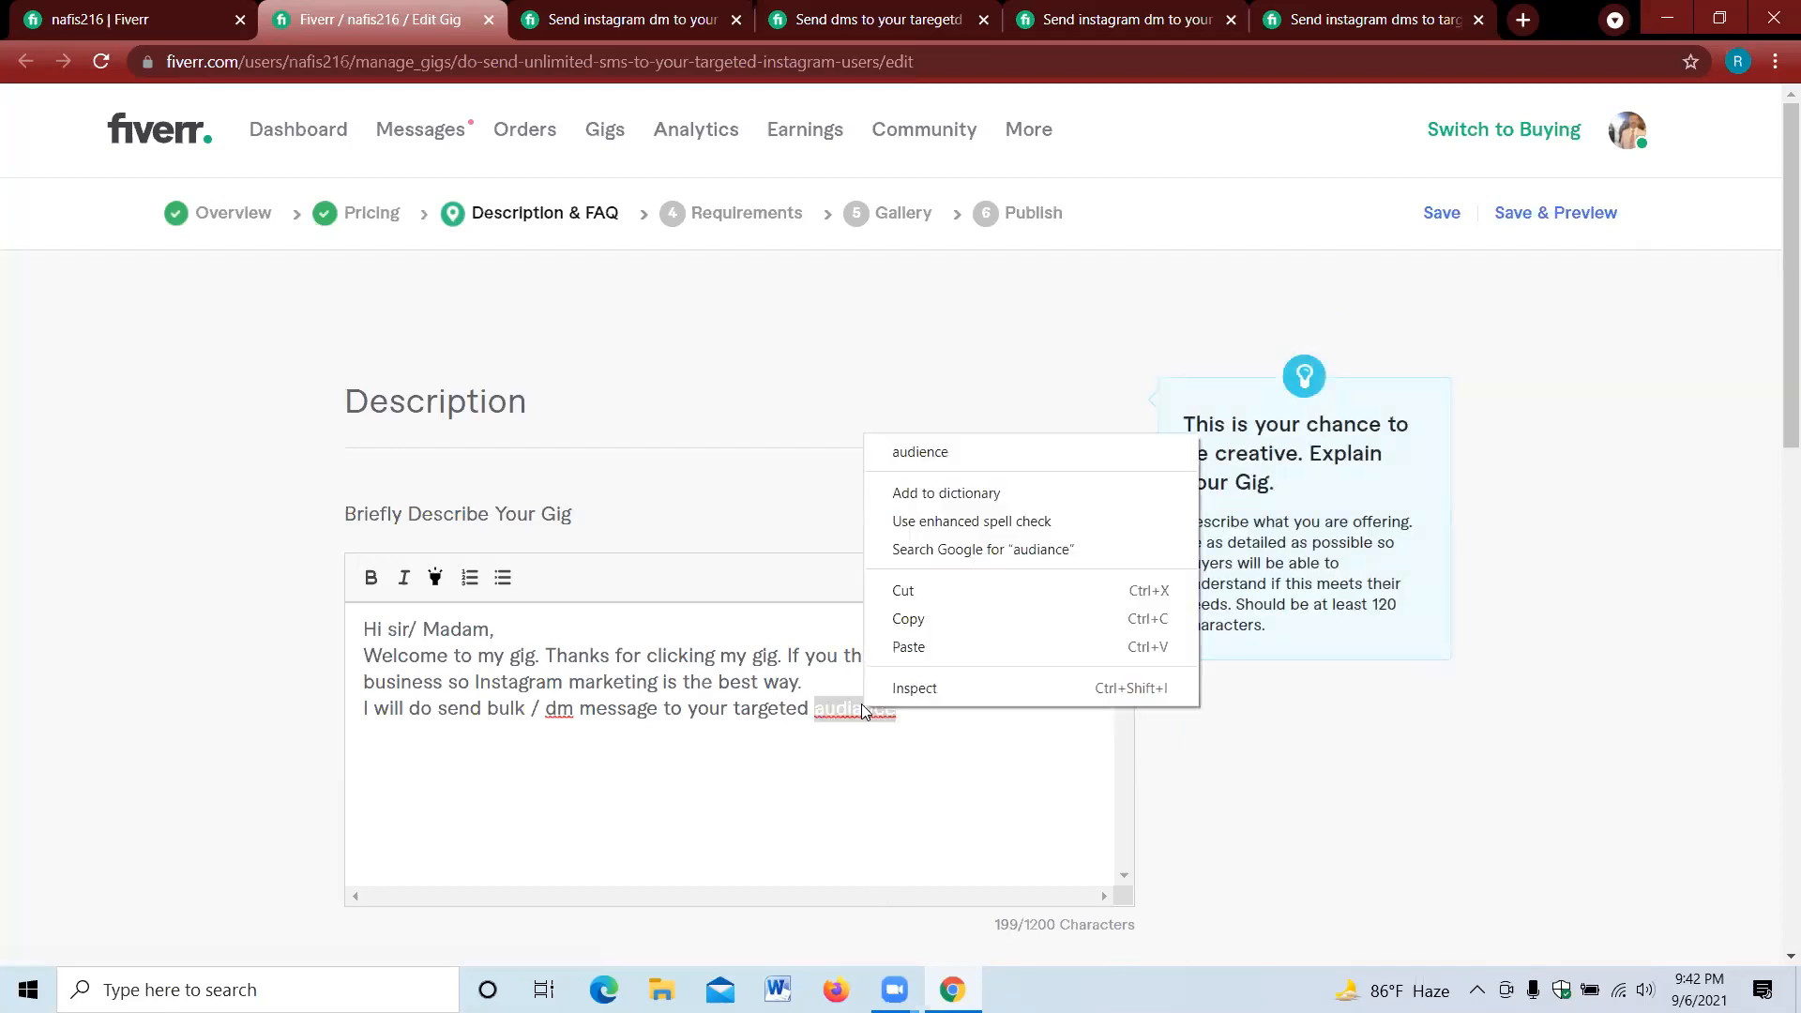
click(935, 451)
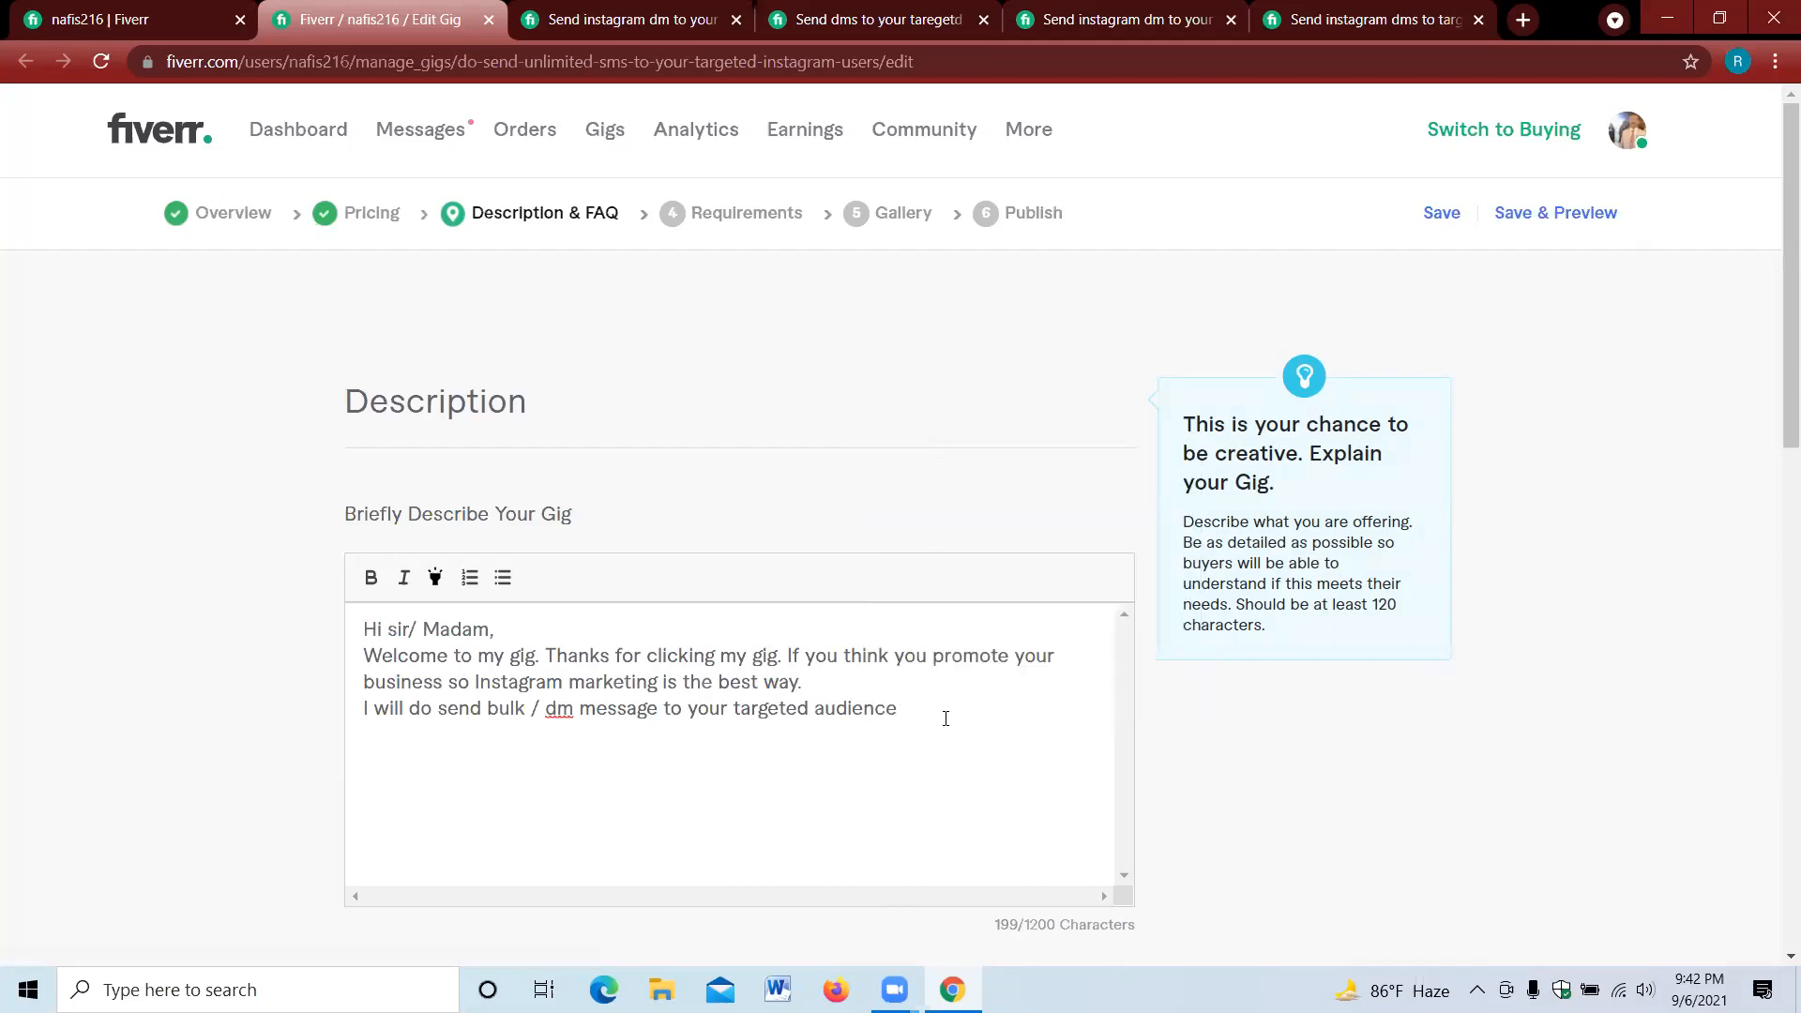
- End the service sentence with a period and add "So please give me one chance for help you."
text(.)
text(So please)
text(give me one chance)
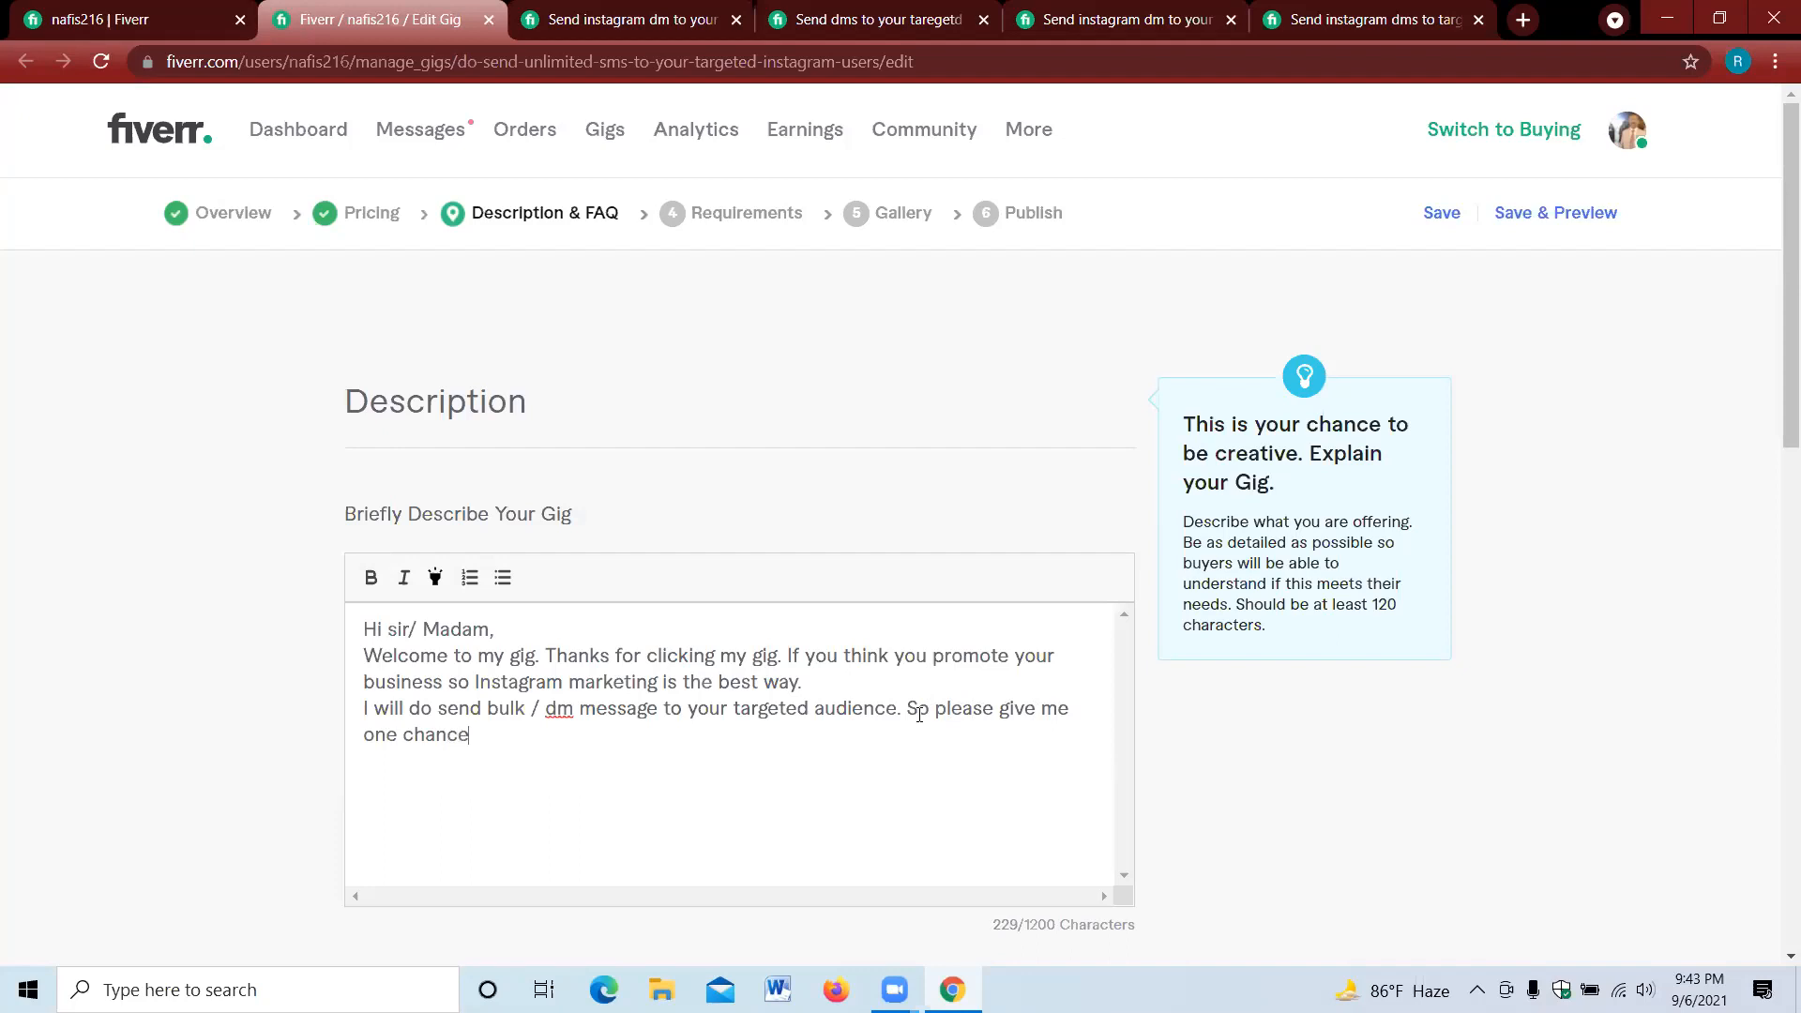
text(r h)
text(elp)
text( you)
text(. )
- Write "I already done 11 project to my another account" on a new line, correcting the spelling of "already"
text(I)
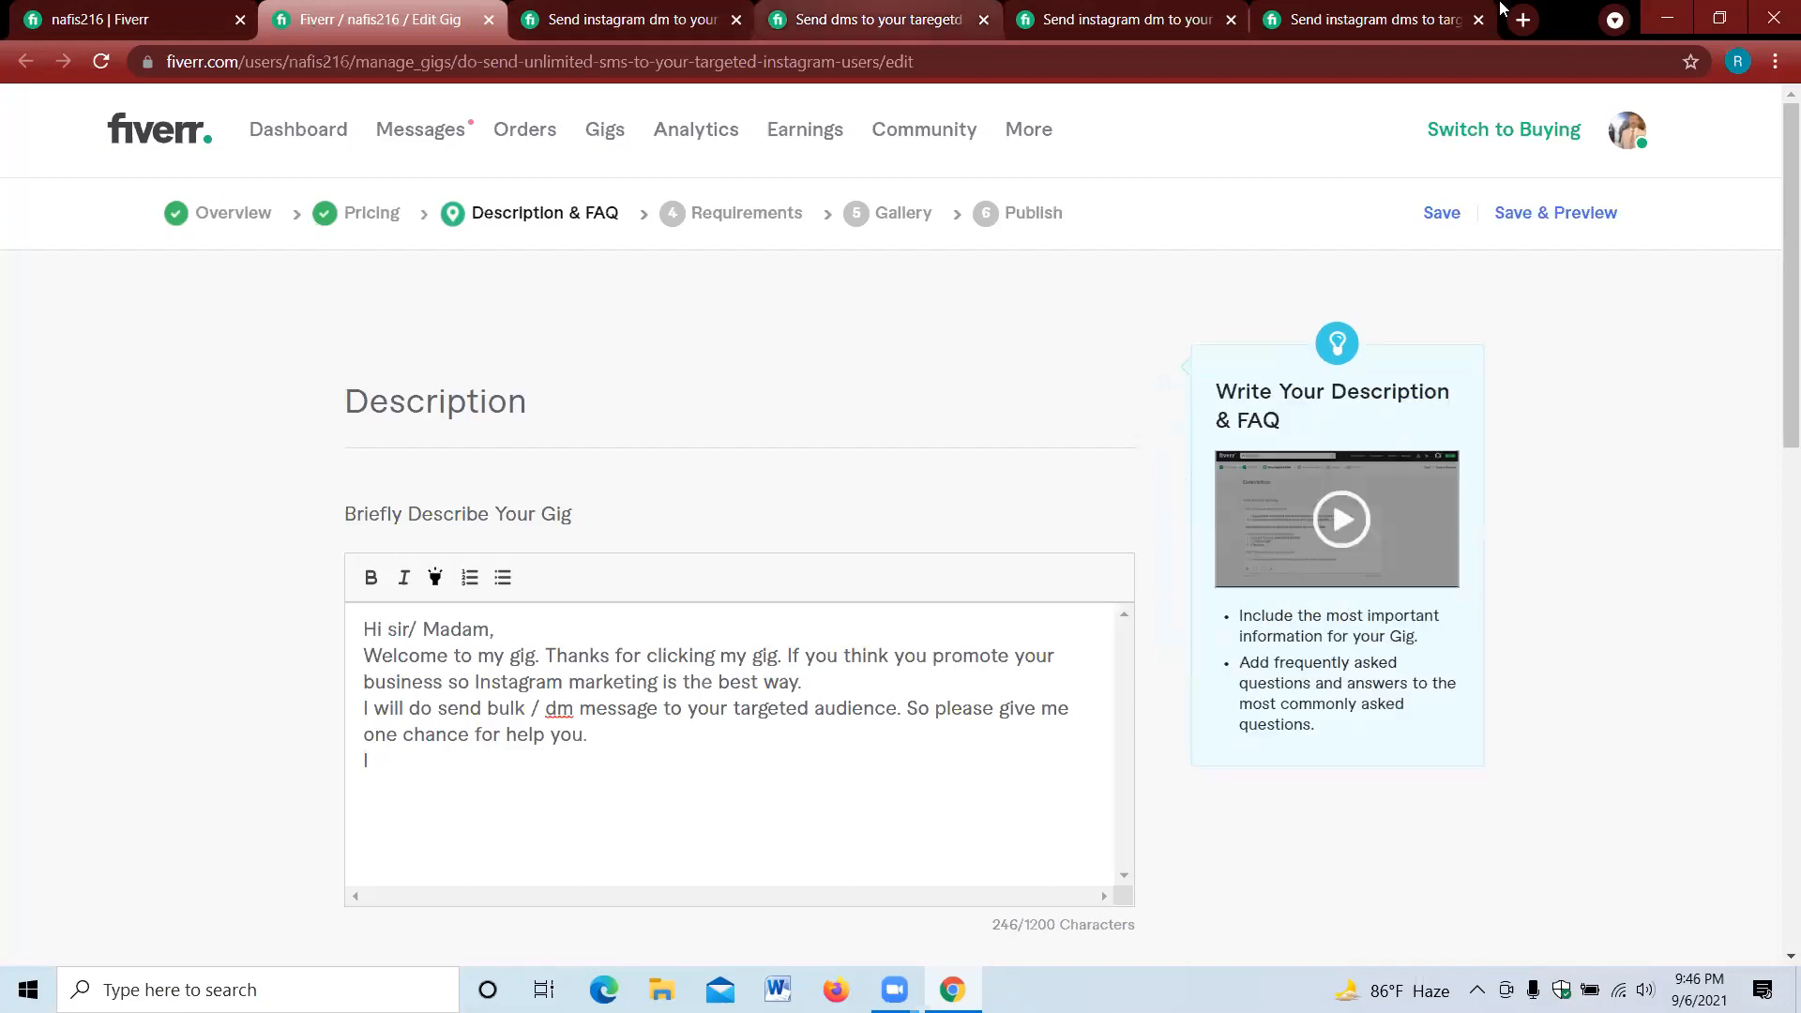
text(allrea)
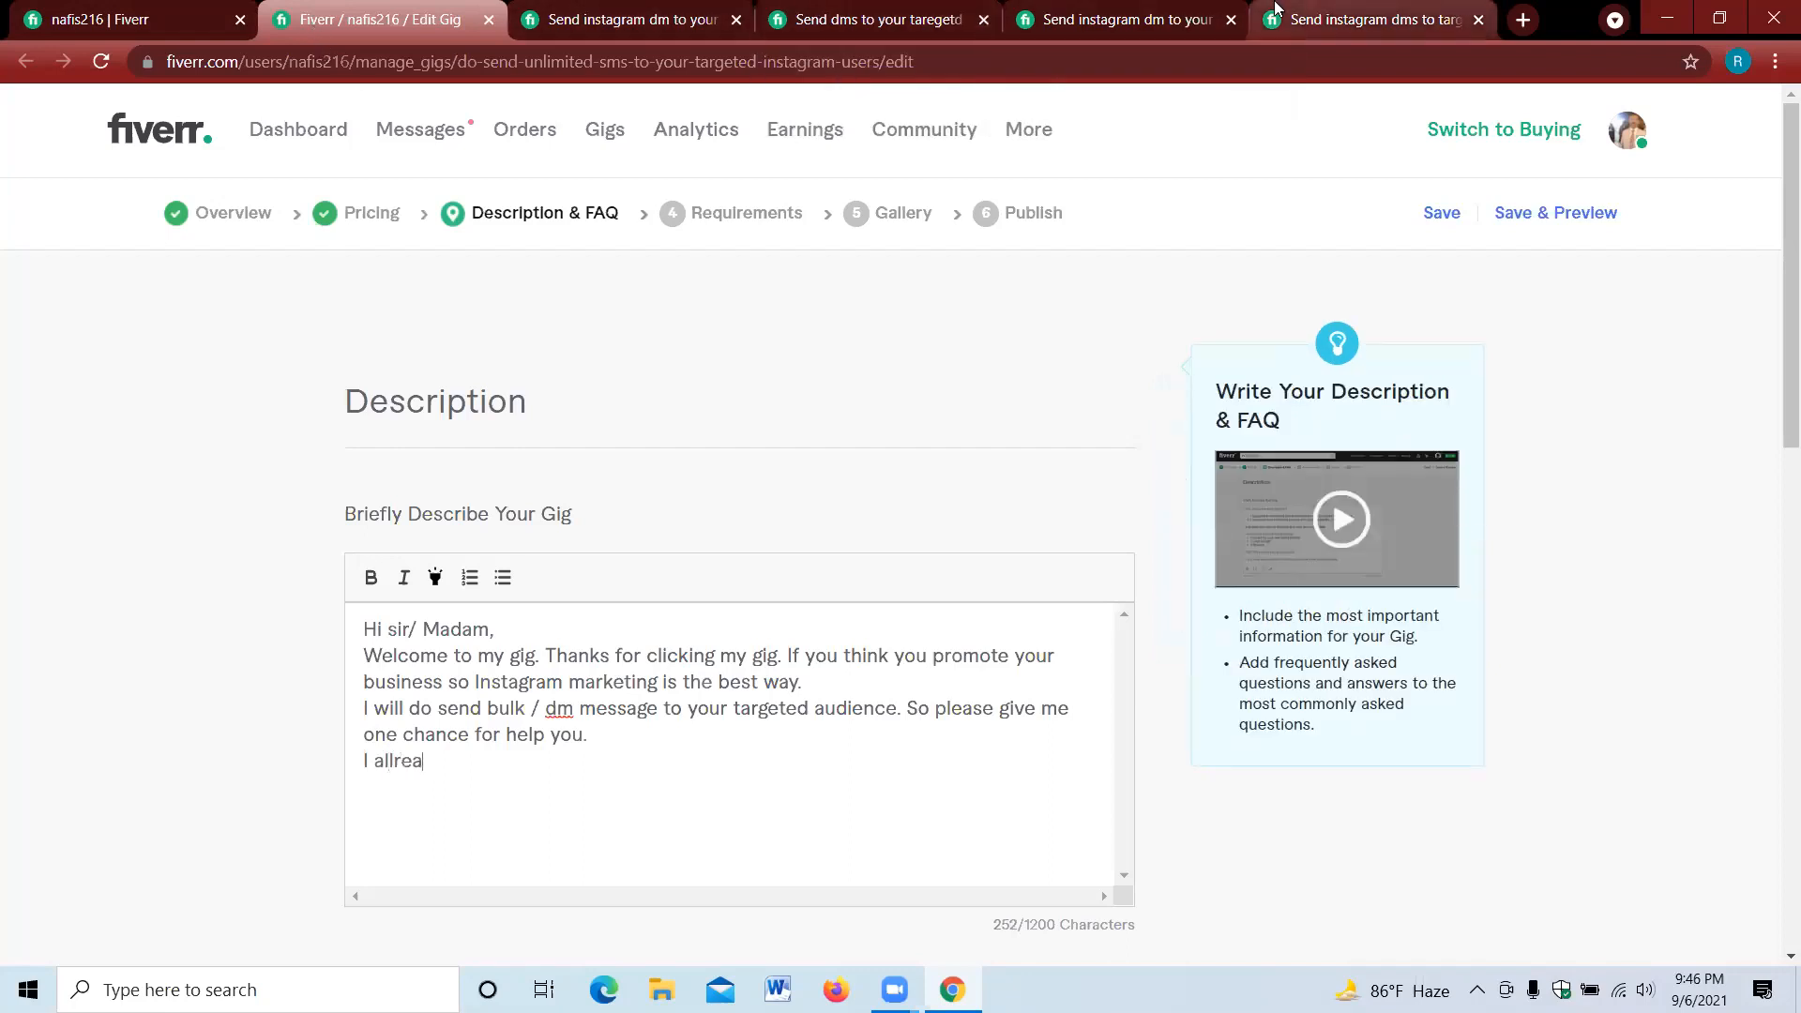
text(de done)
right_click(397, 768)
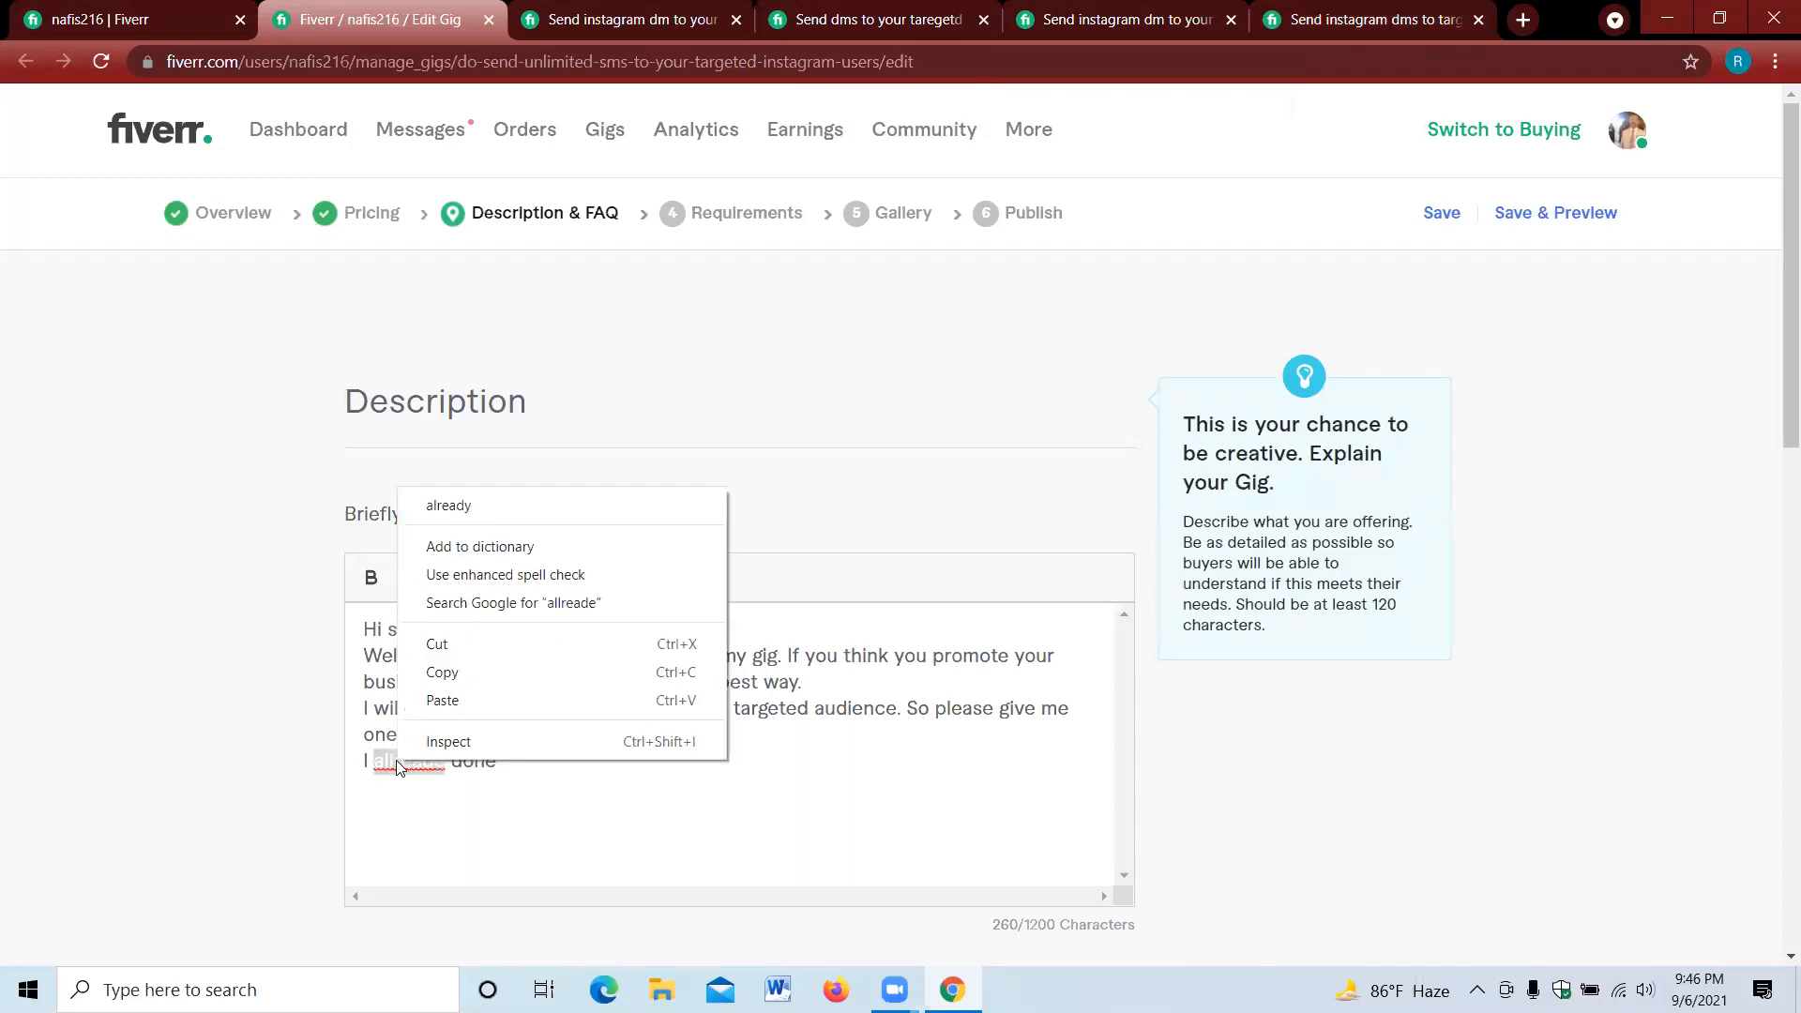
click(452, 507)
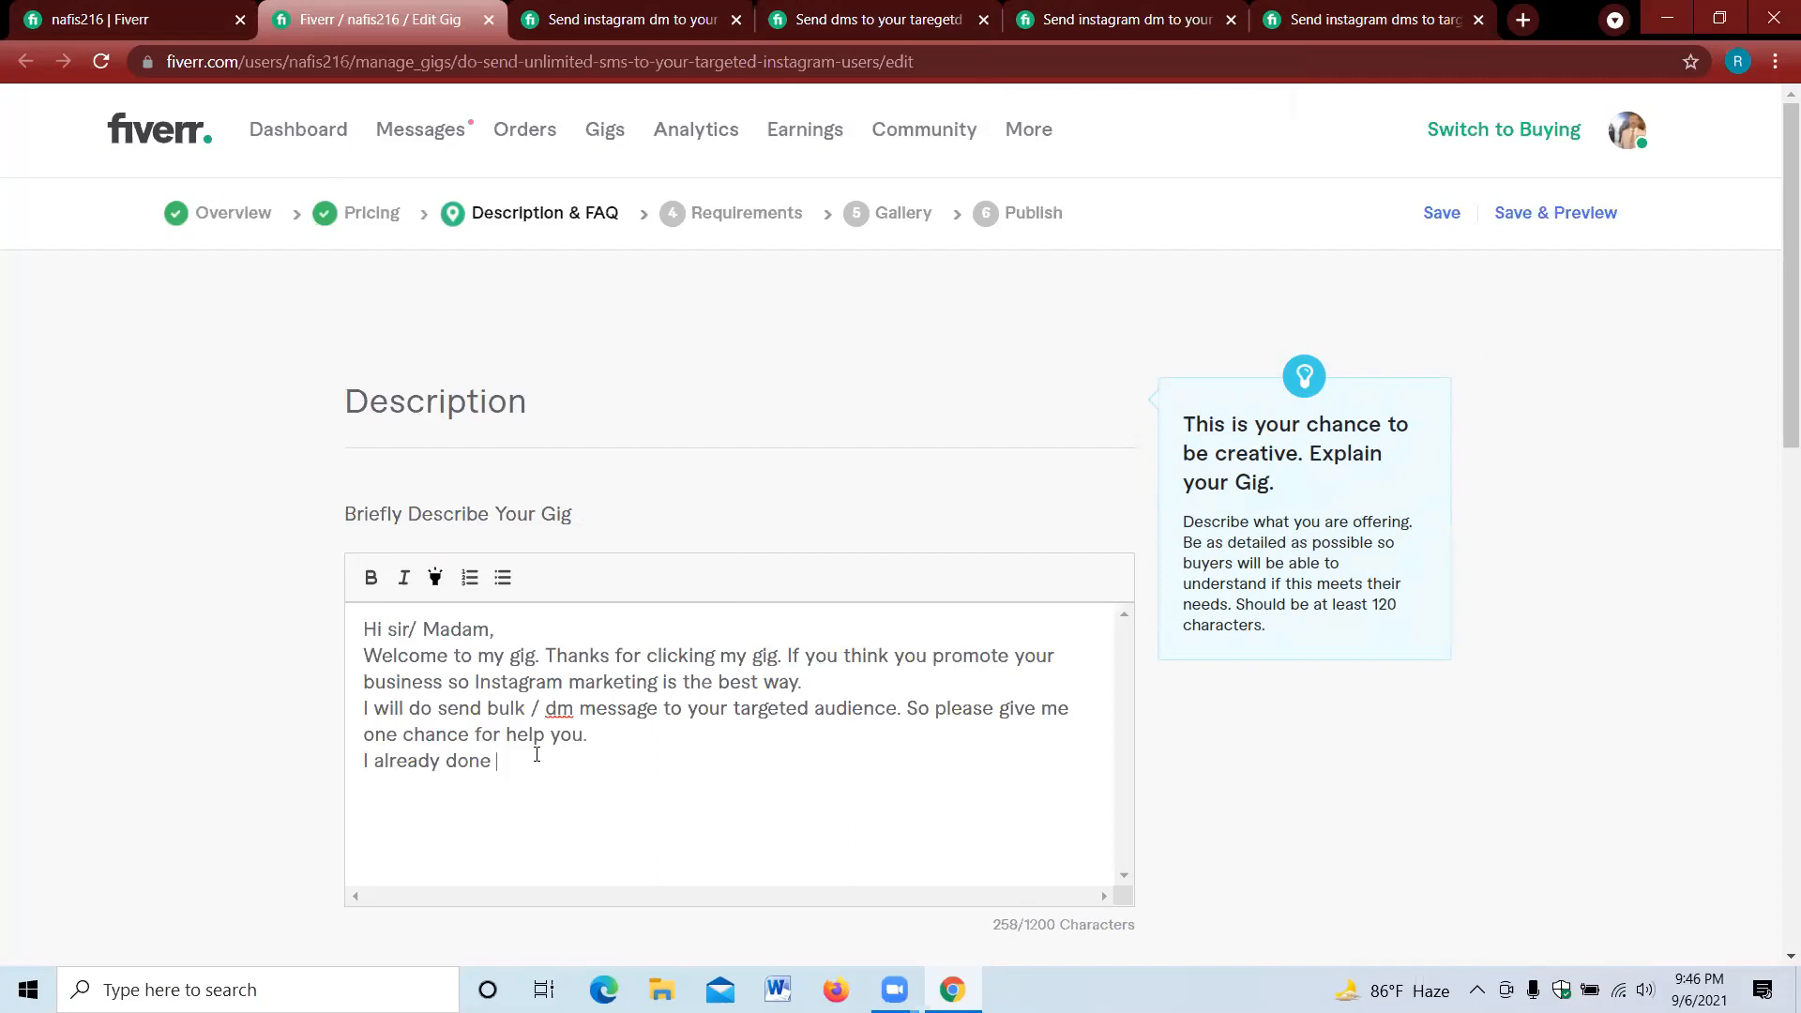
text(11 project)
text(to my an)
text(other account)
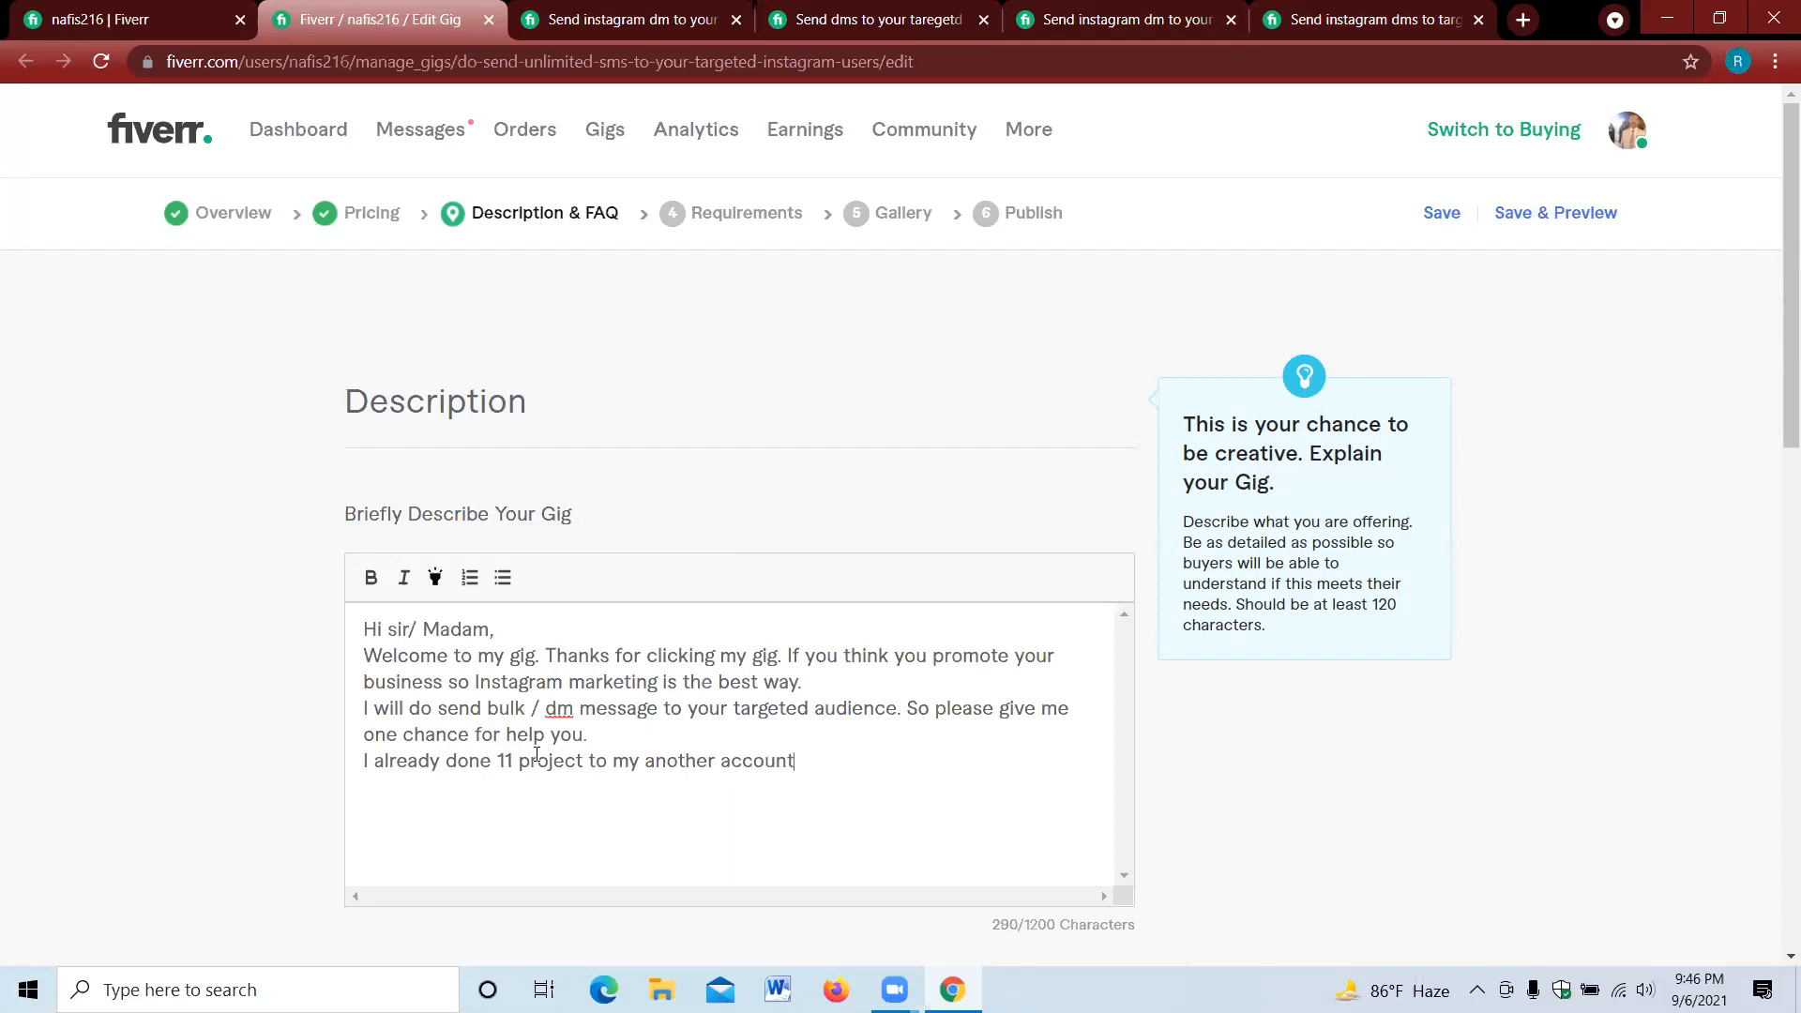
- End the experience sentence with a period and add "So you can believe me.", correcting the spelling of "believe"
text(. So you can bleave me)
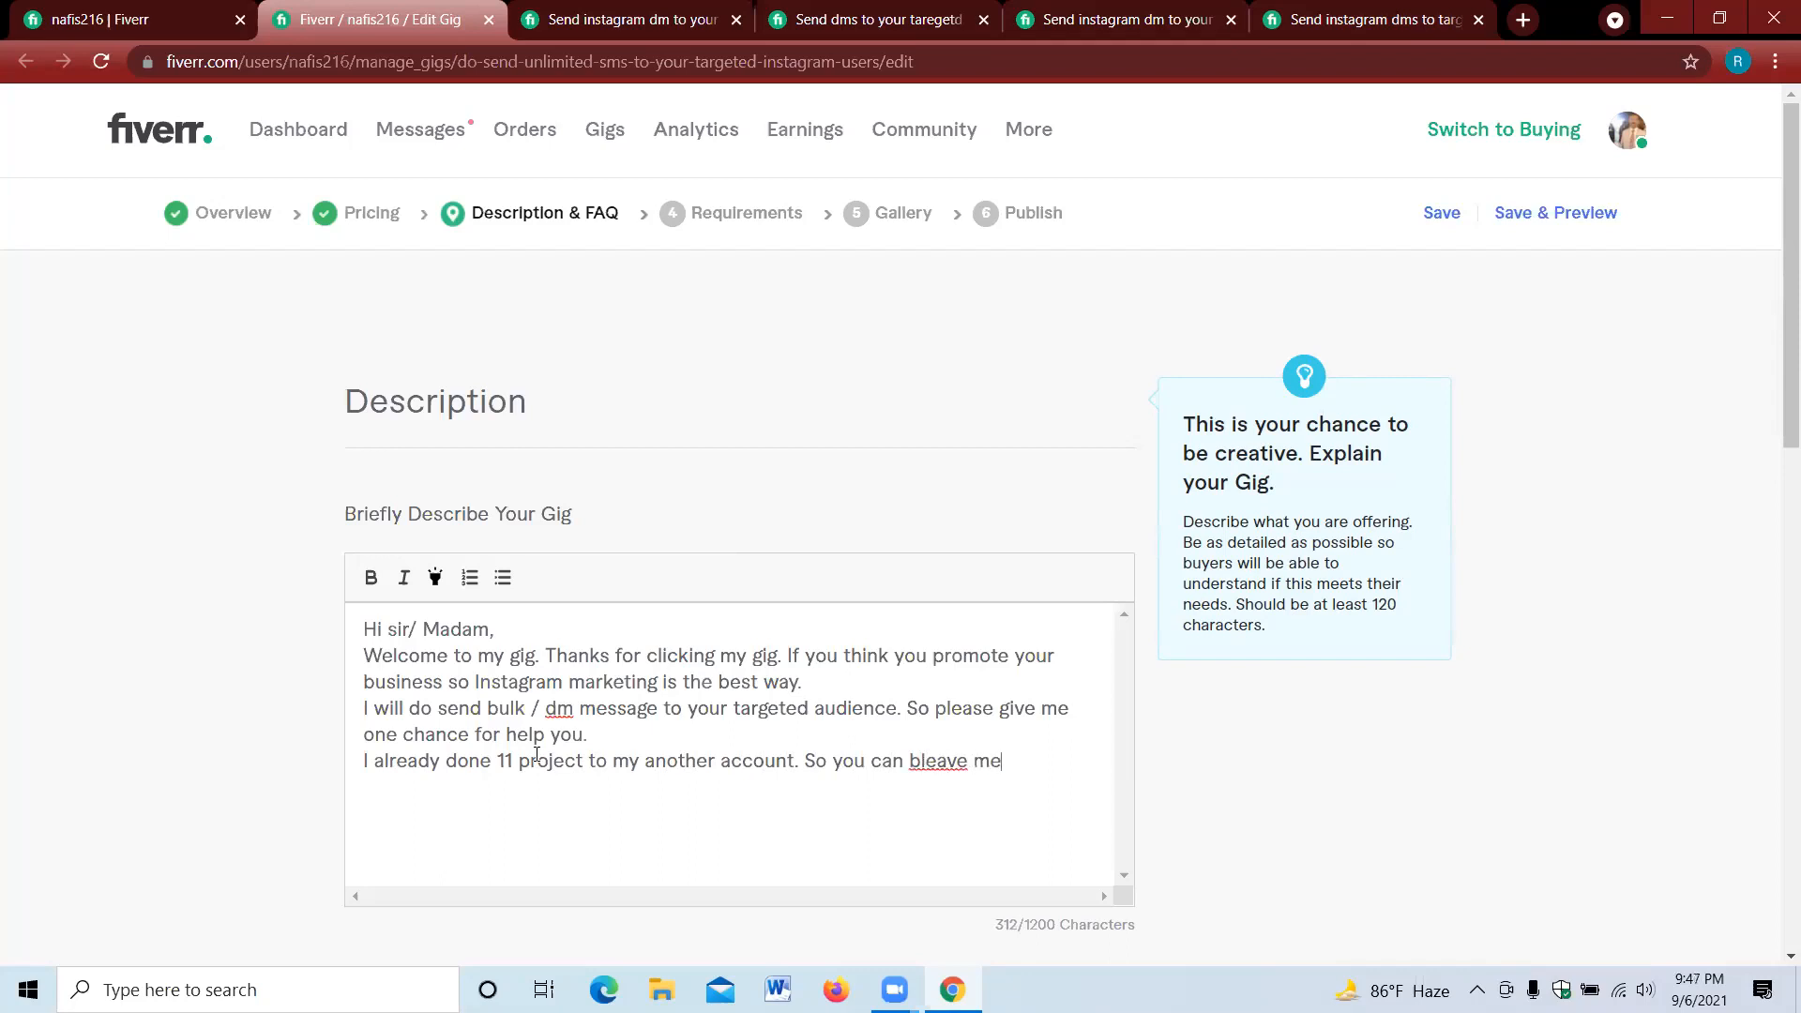
right_click(914, 761)
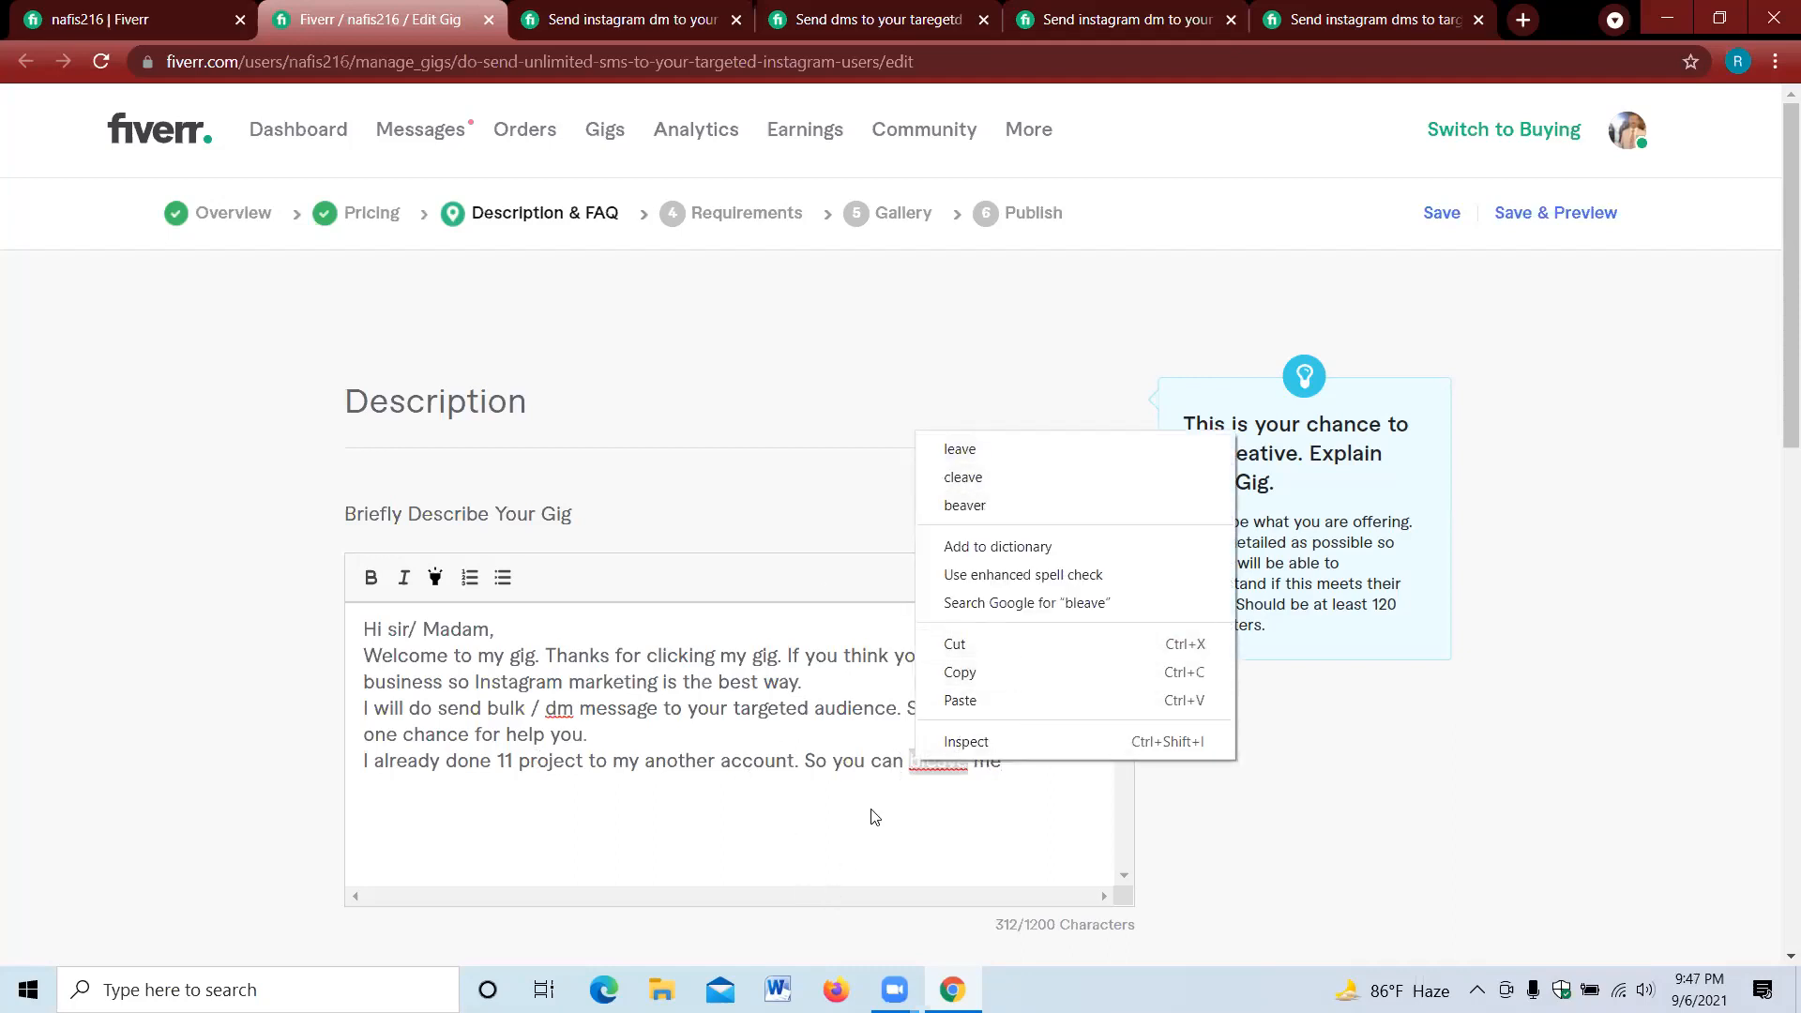
click(925, 772)
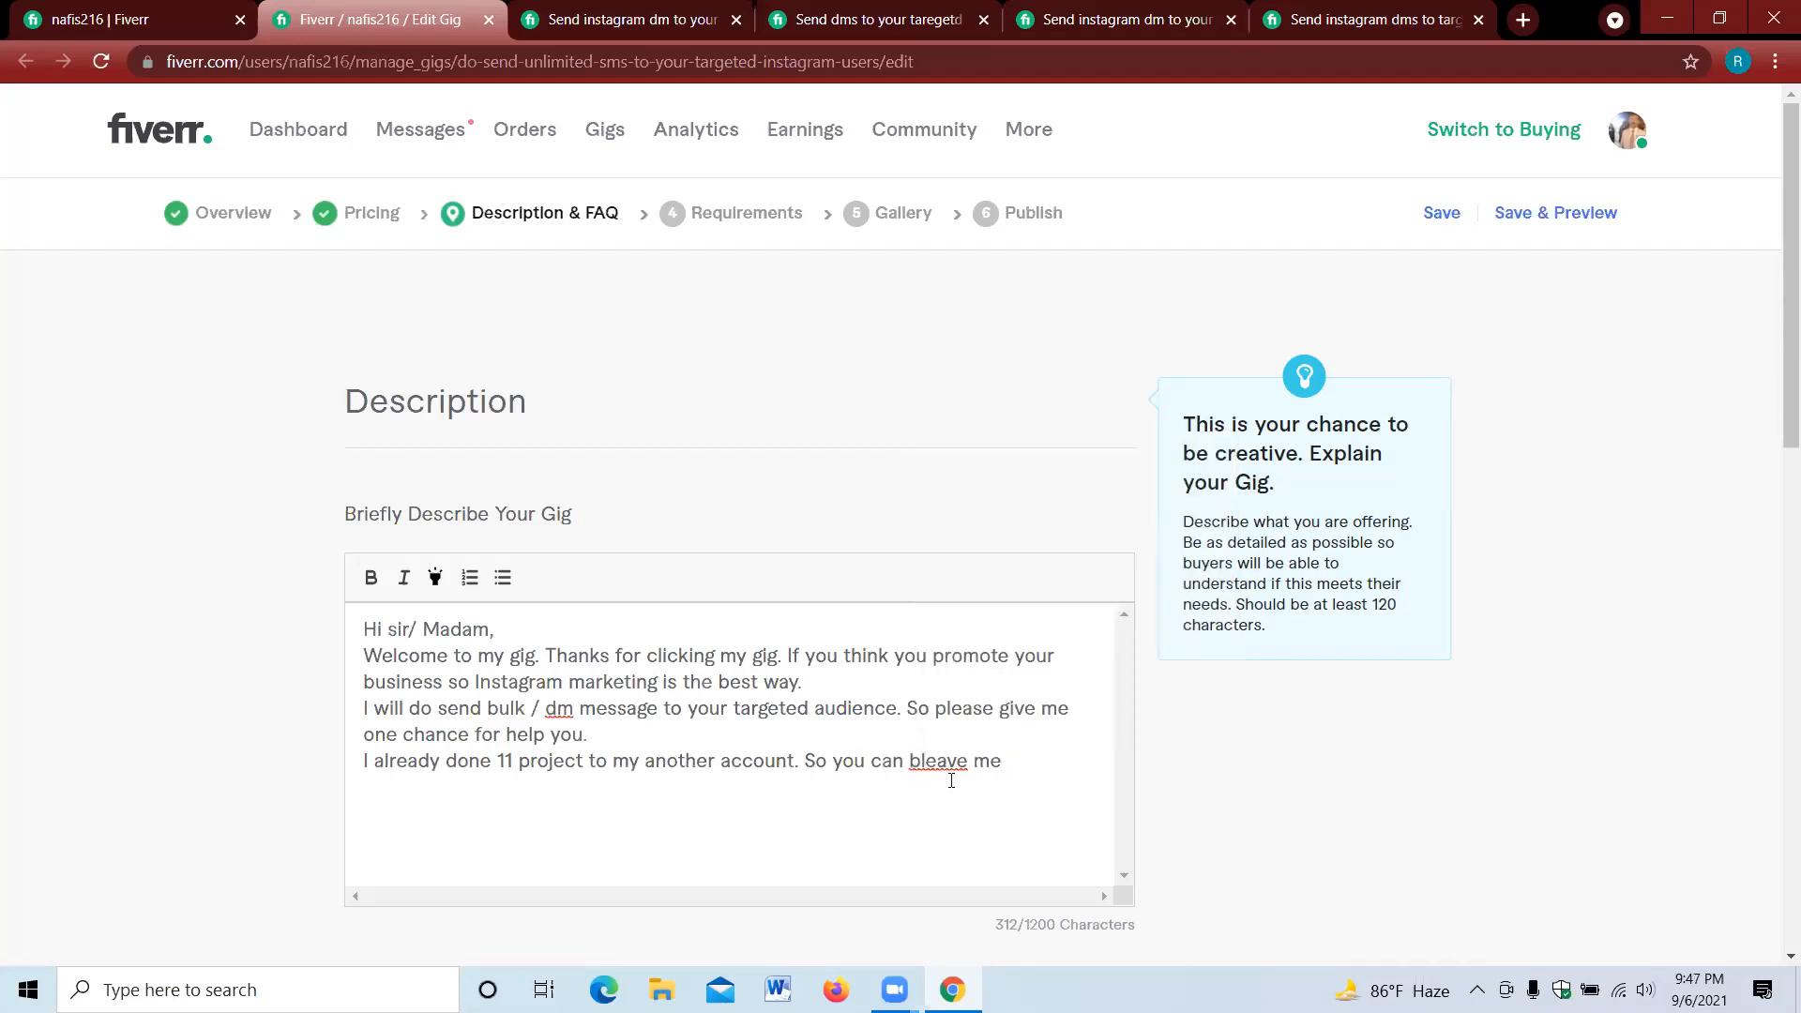
drag(921, 762, 965, 763)
key(BackSpace)
text(elieve)
text(.)
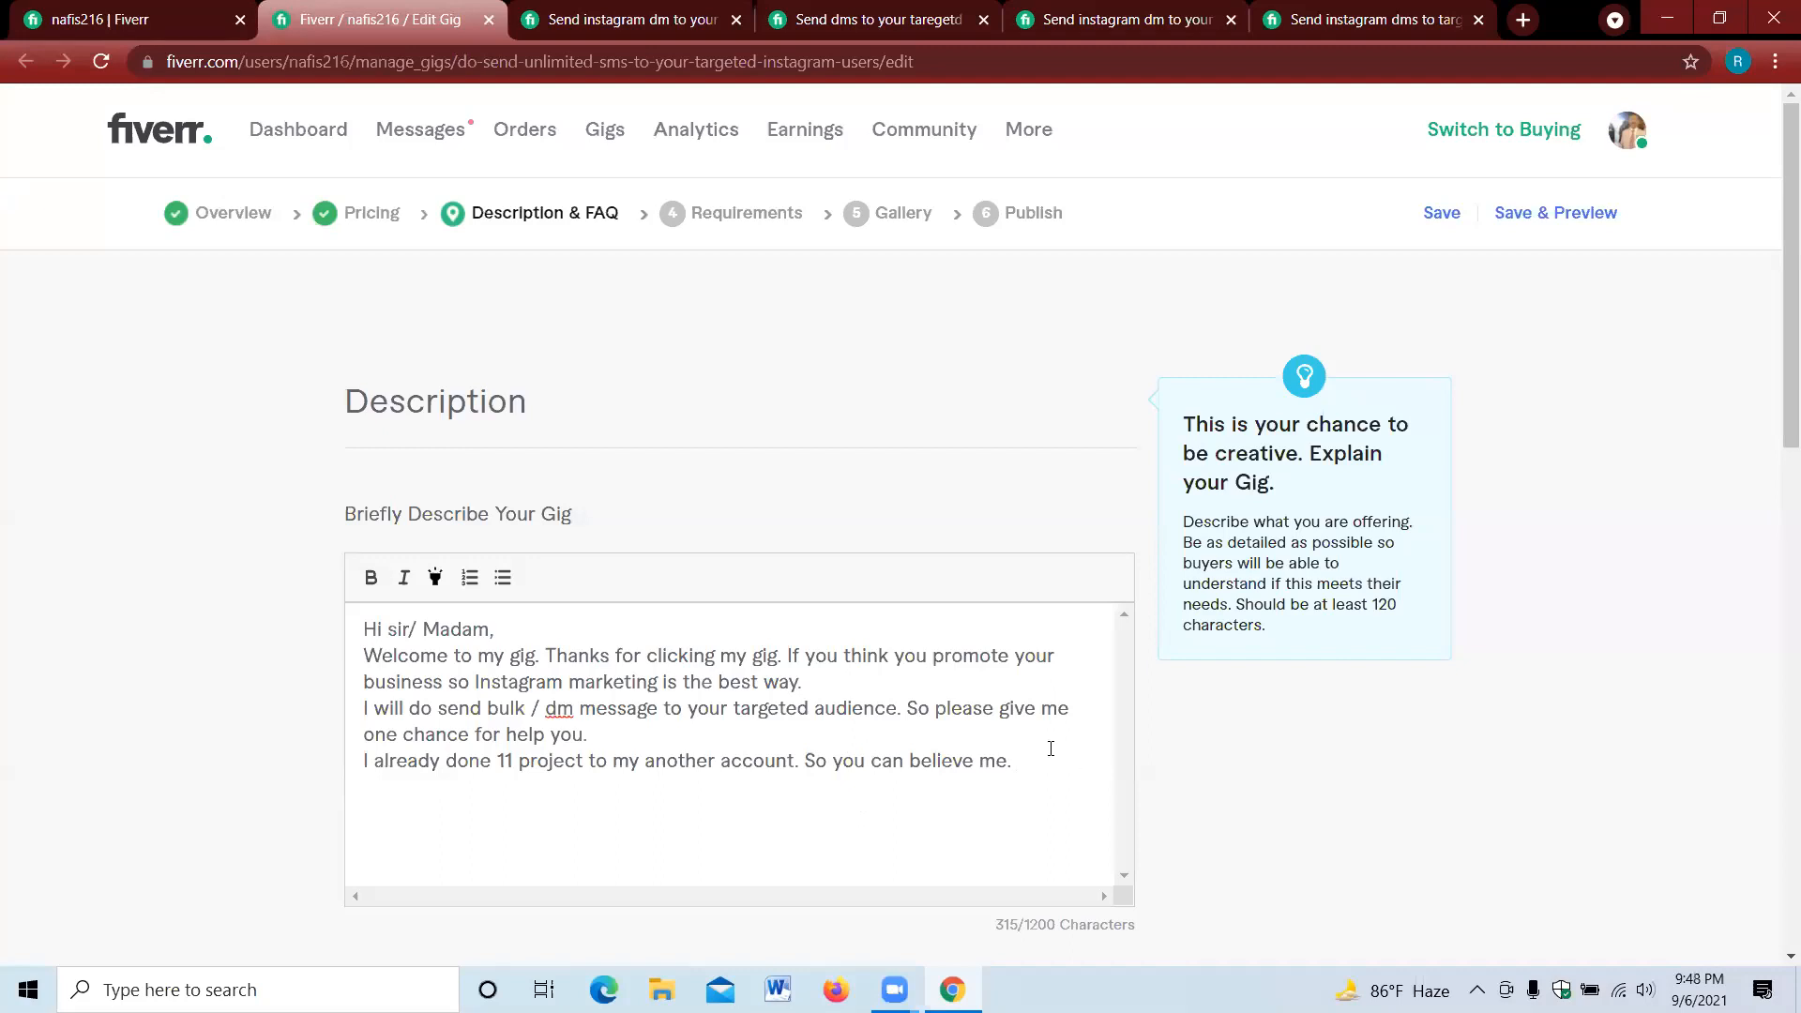
- Add a "My services:" heading below a blank line and start a bulleted list under it
key(Return)
text(My services:)
key(Return)
click(503, 580)
- Examine the service, requirement and hiring lists in the competing 5500-DM gig's description, and return to the draft gig
click(870, 11)
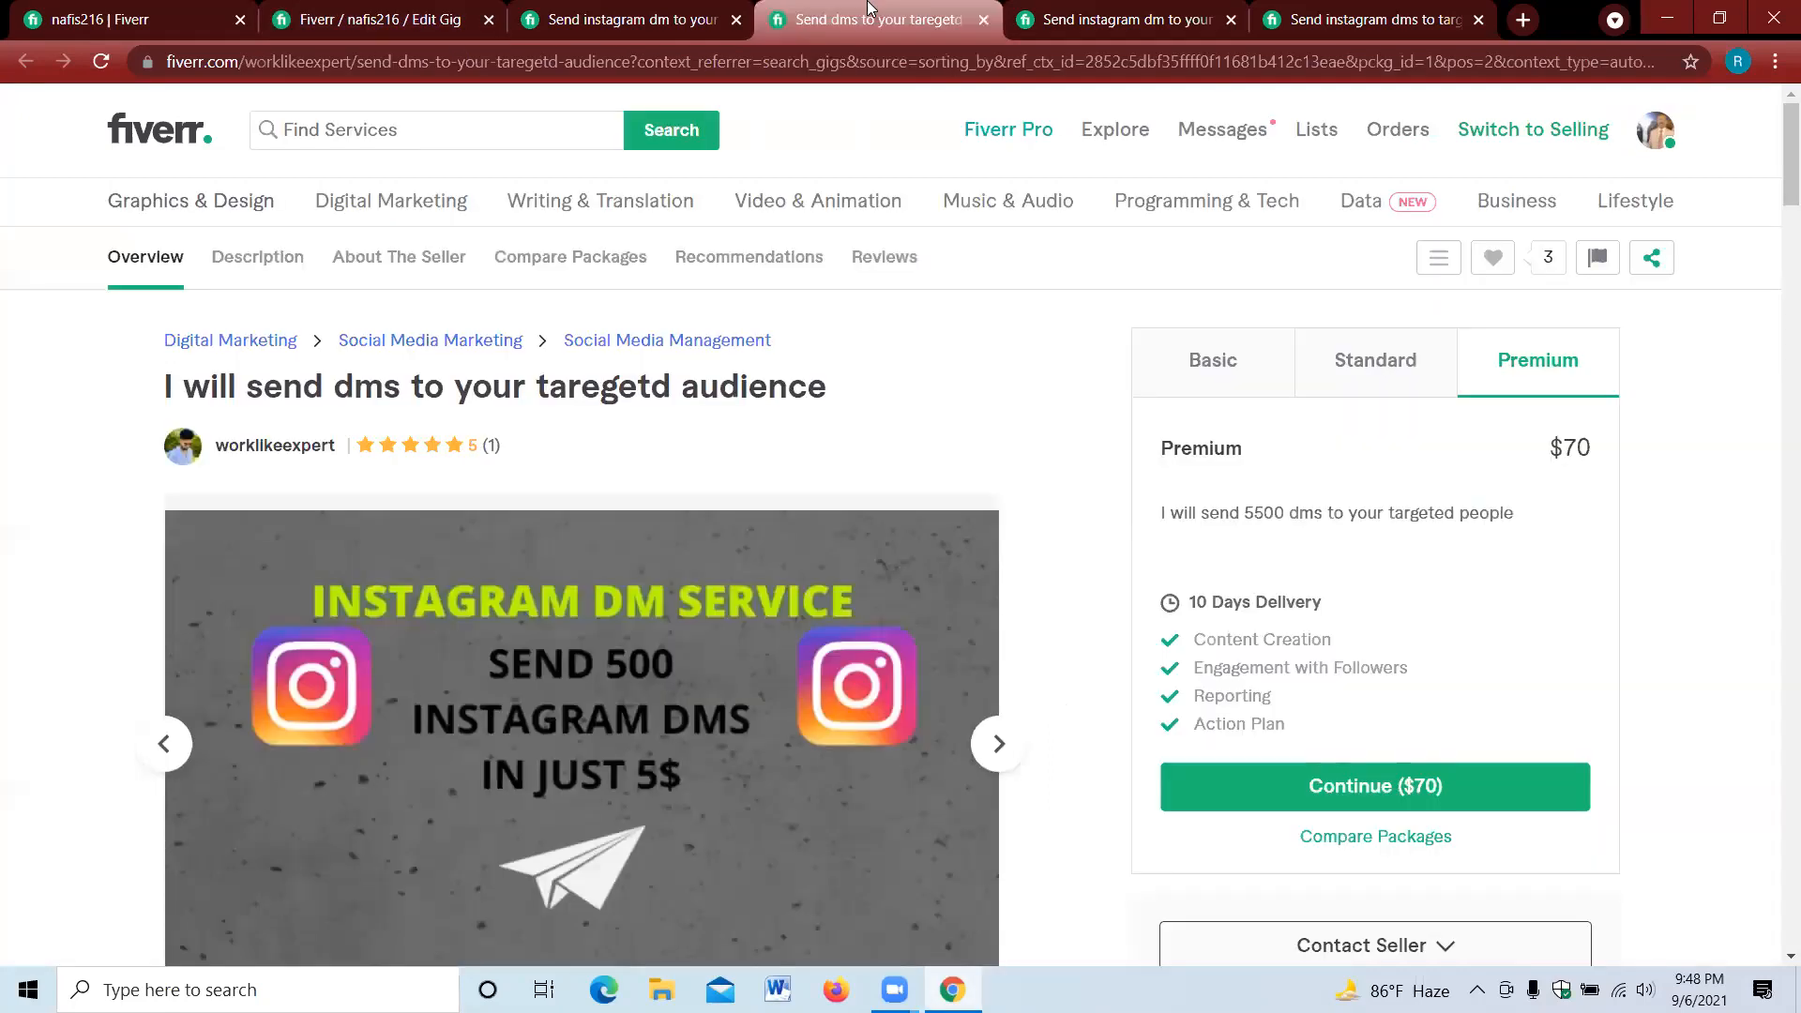
scroll(753, 649, down, 2)
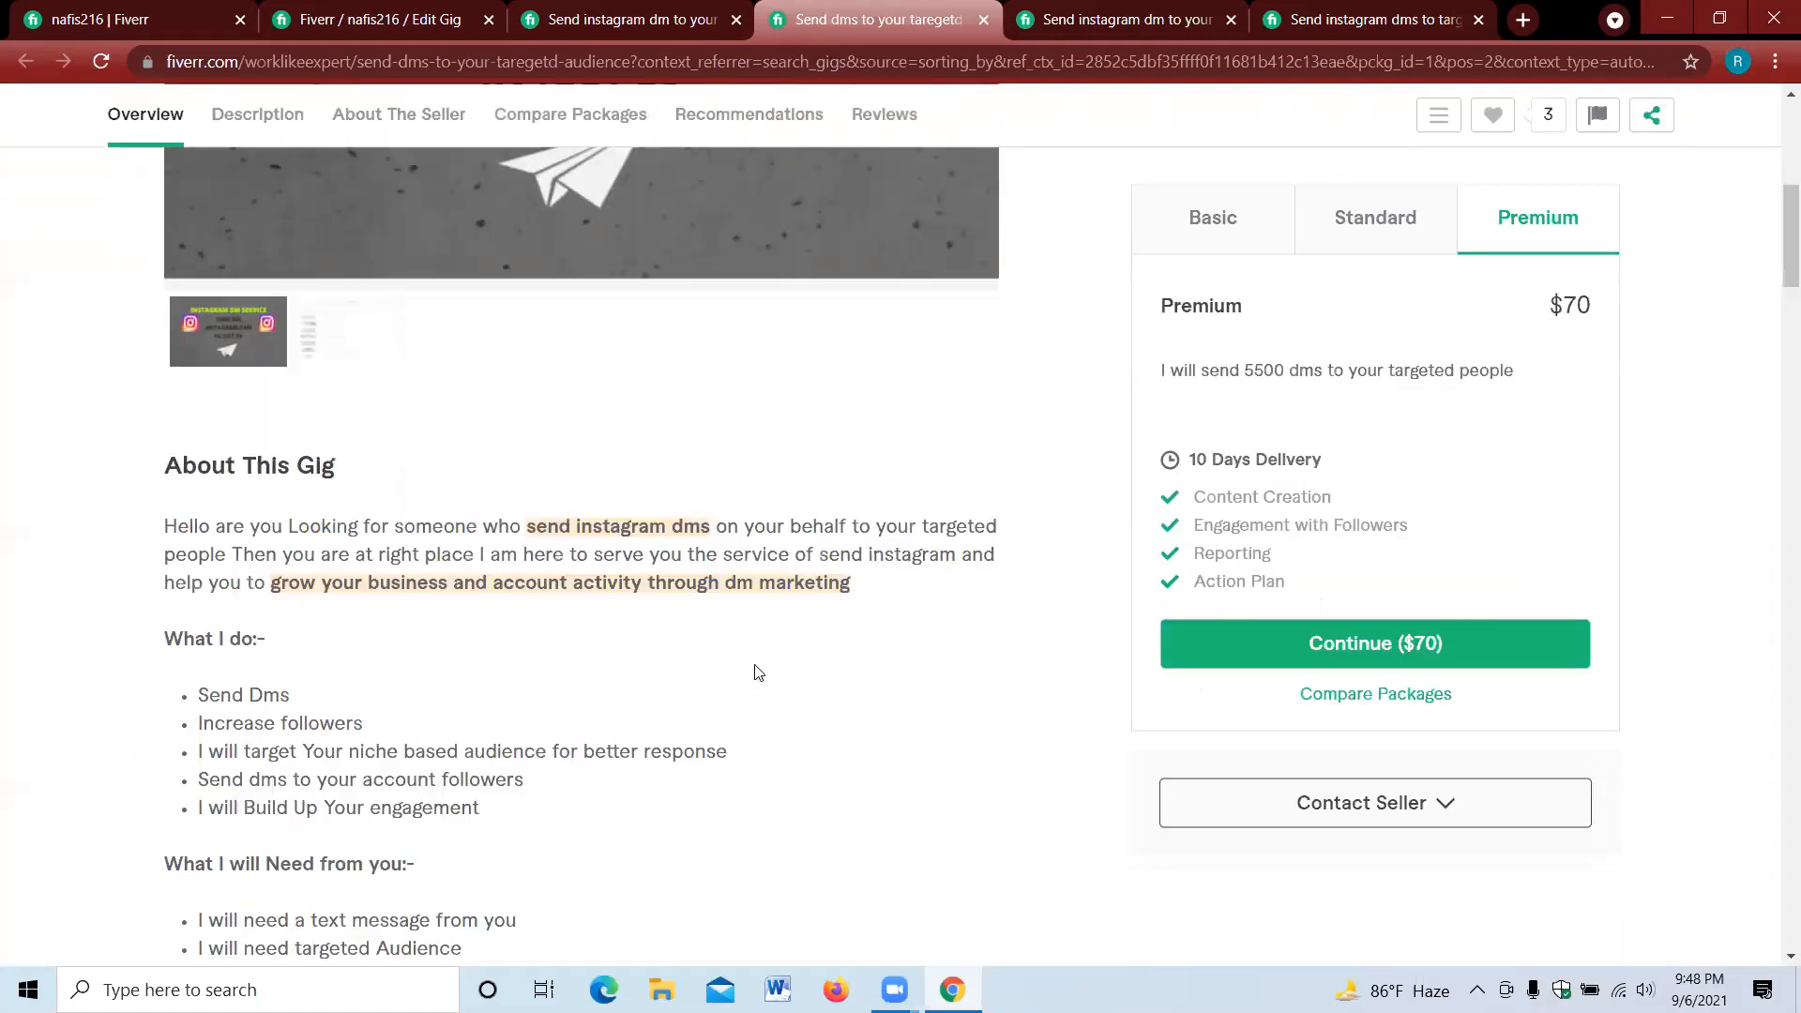
scroll(760, 716, down, 7)
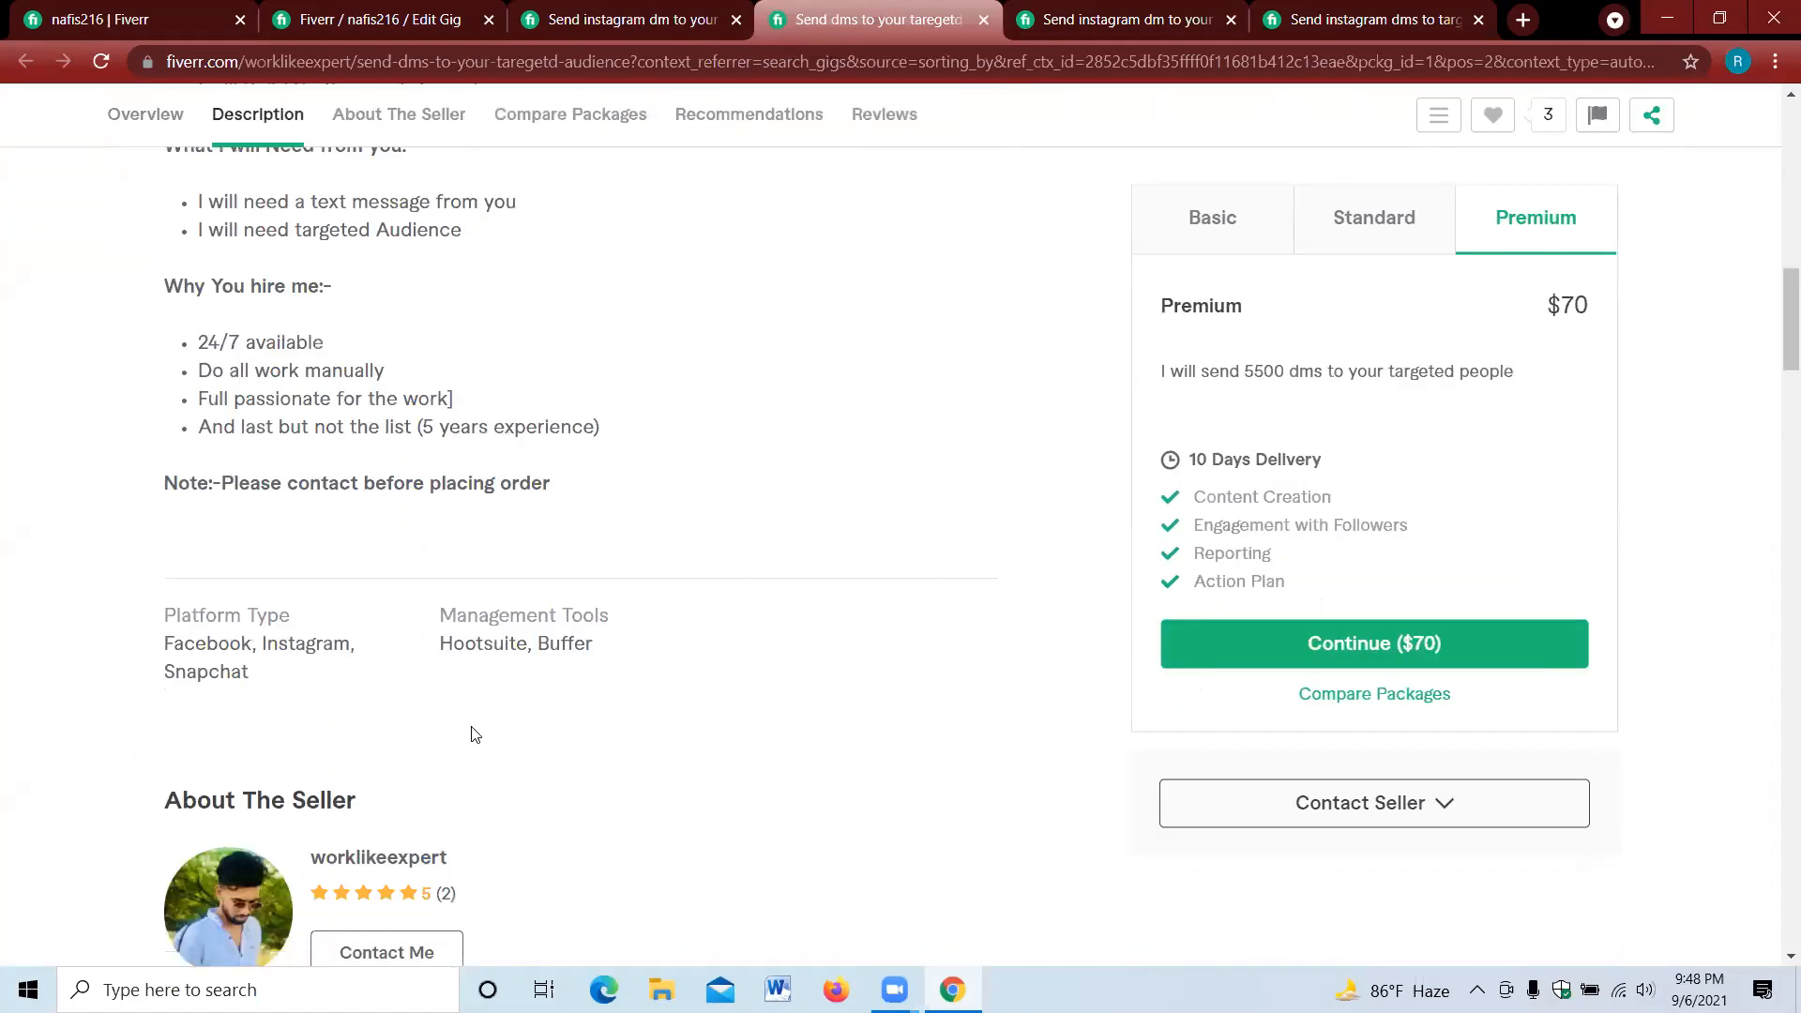
scroll(472, 734, down, 3)
scroll(449, 732, up, 3)
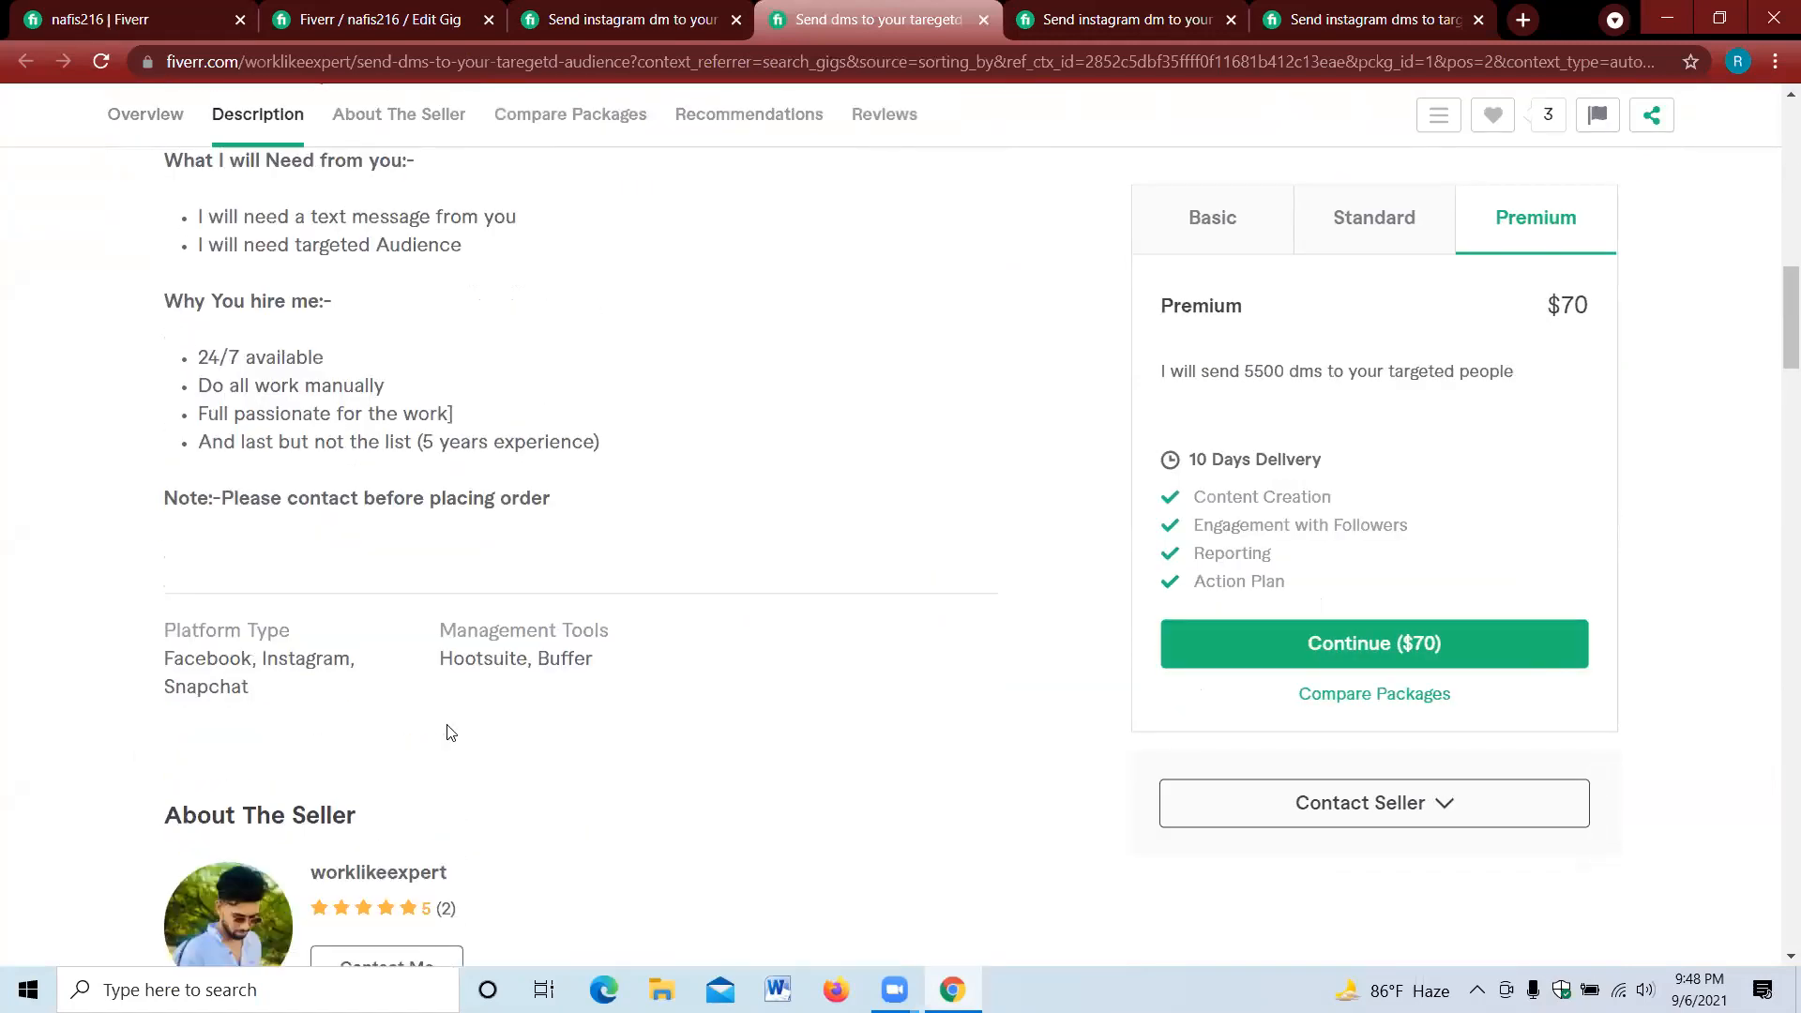
scroll(449, 730, up, 2)
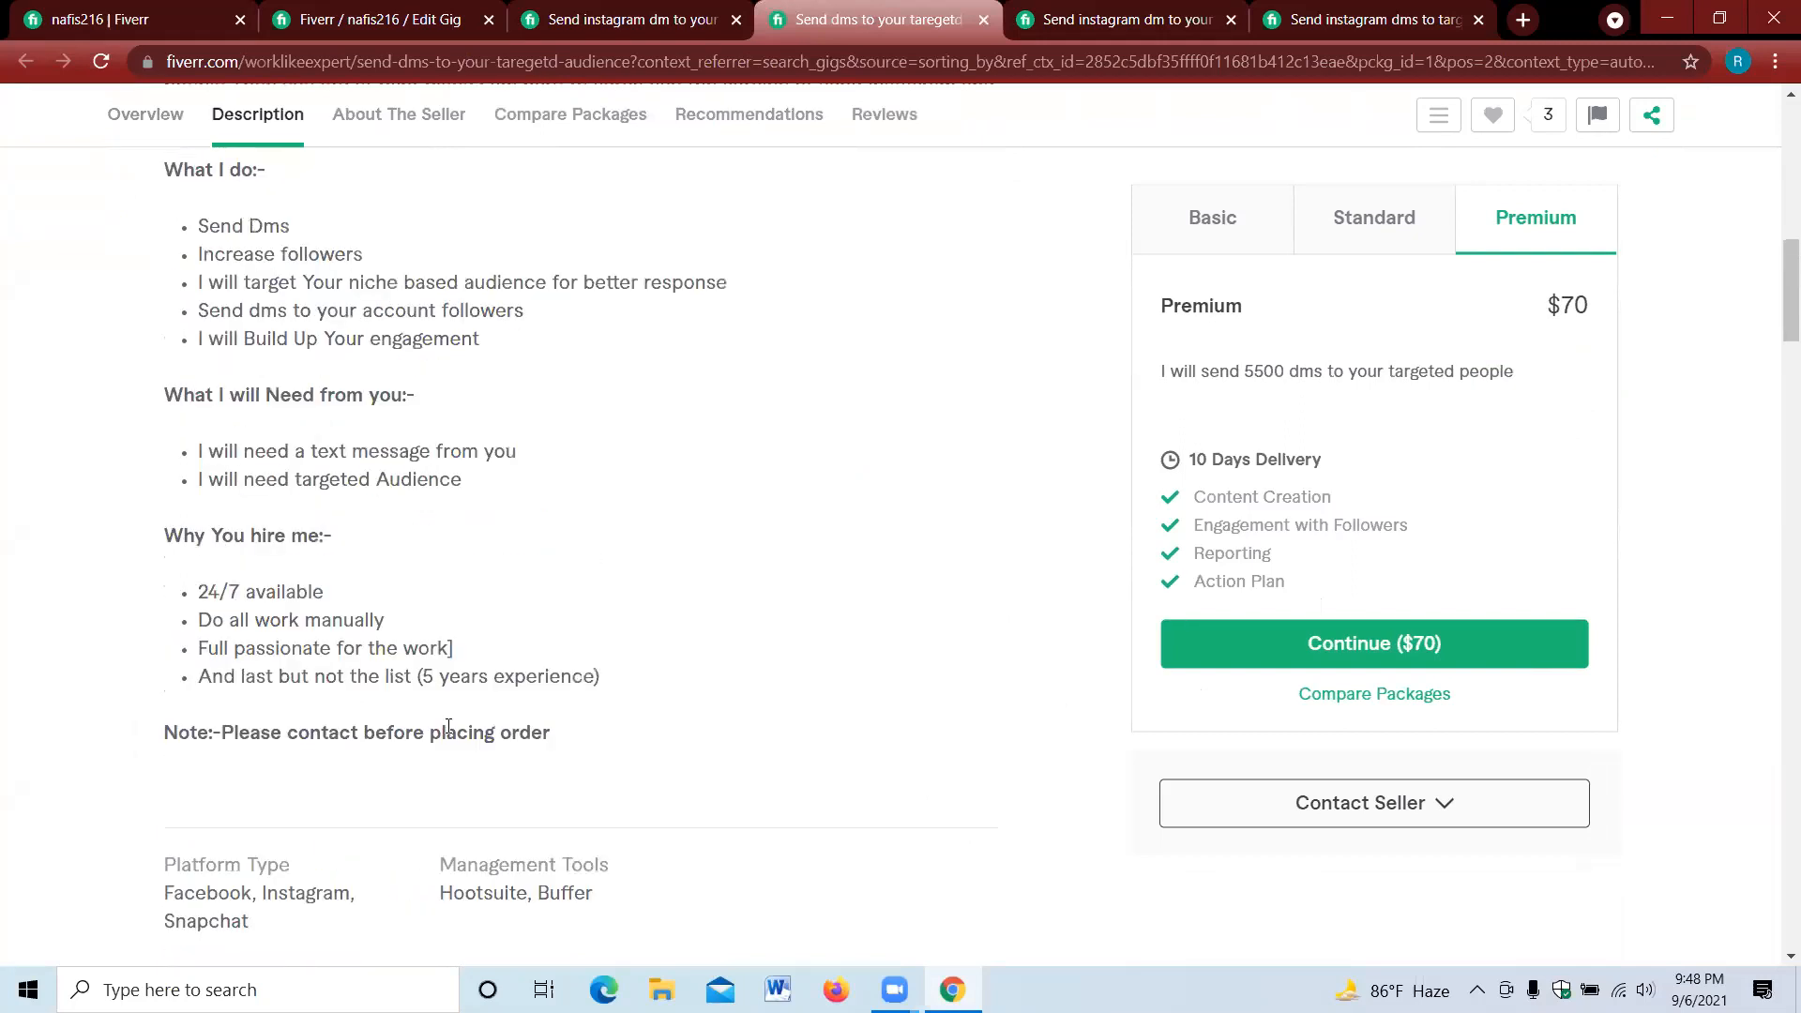
scroll(448, 724, up, 1)
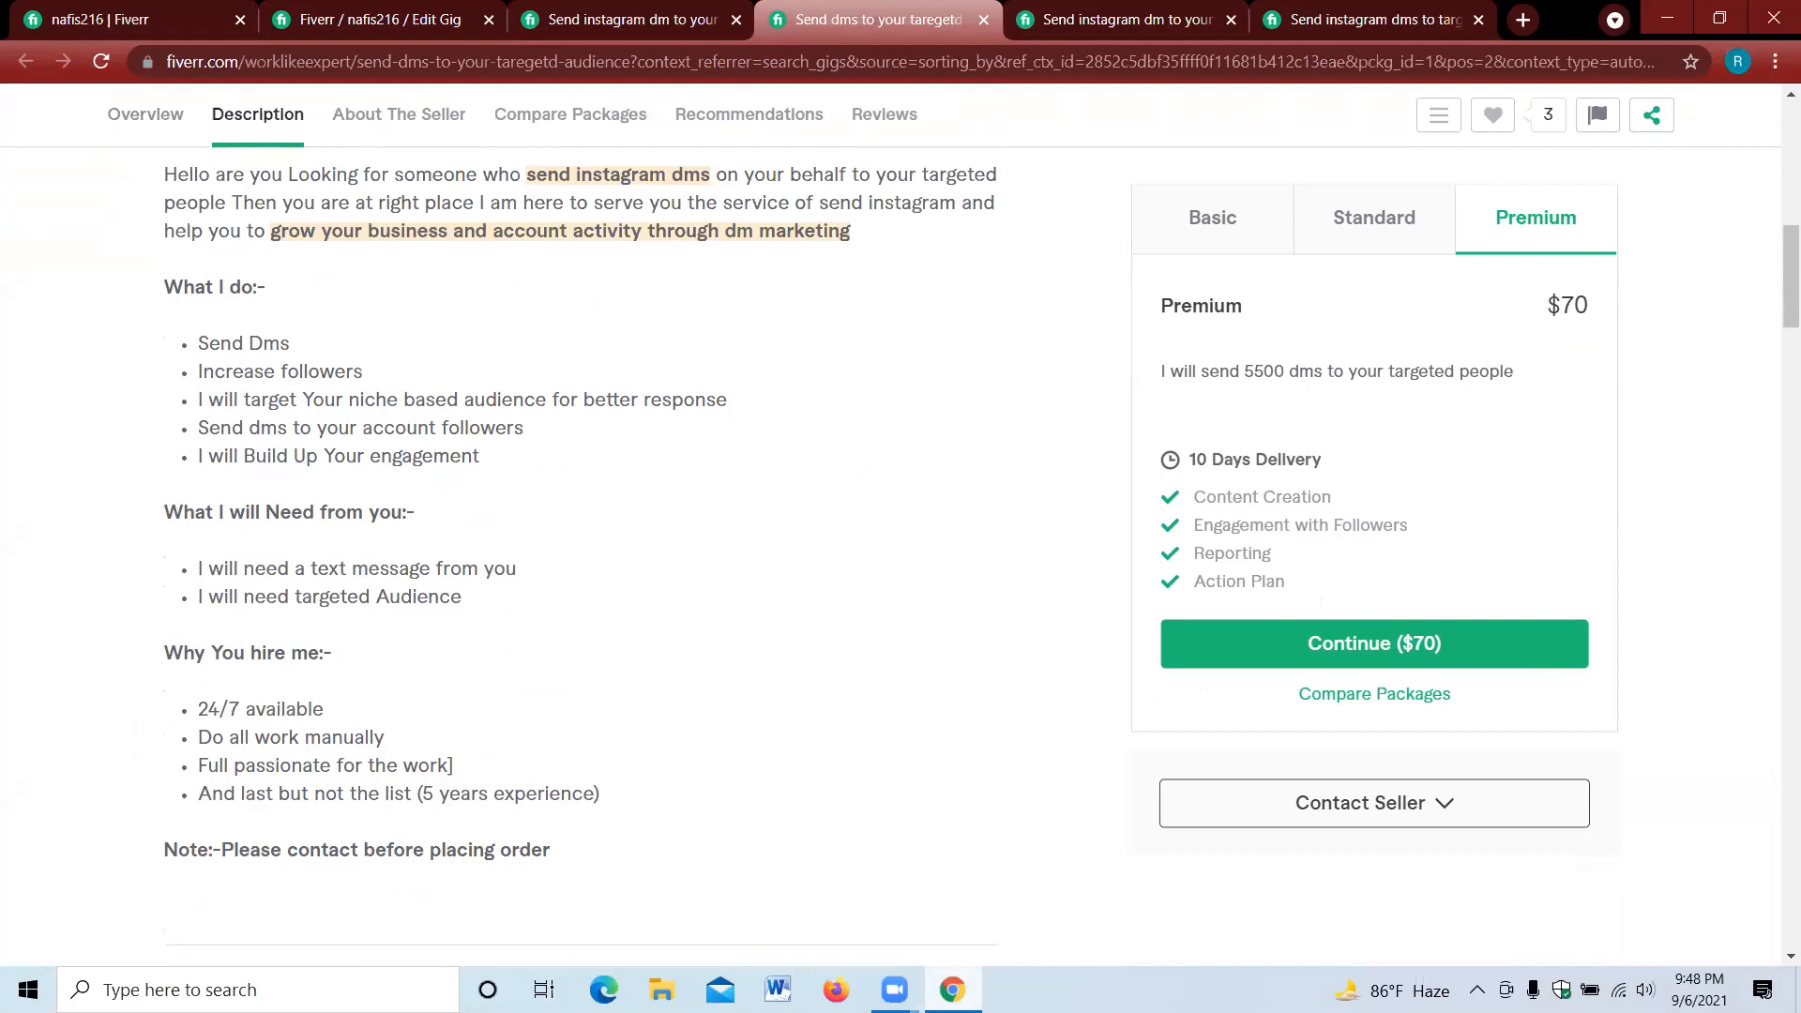
click(393, 8)
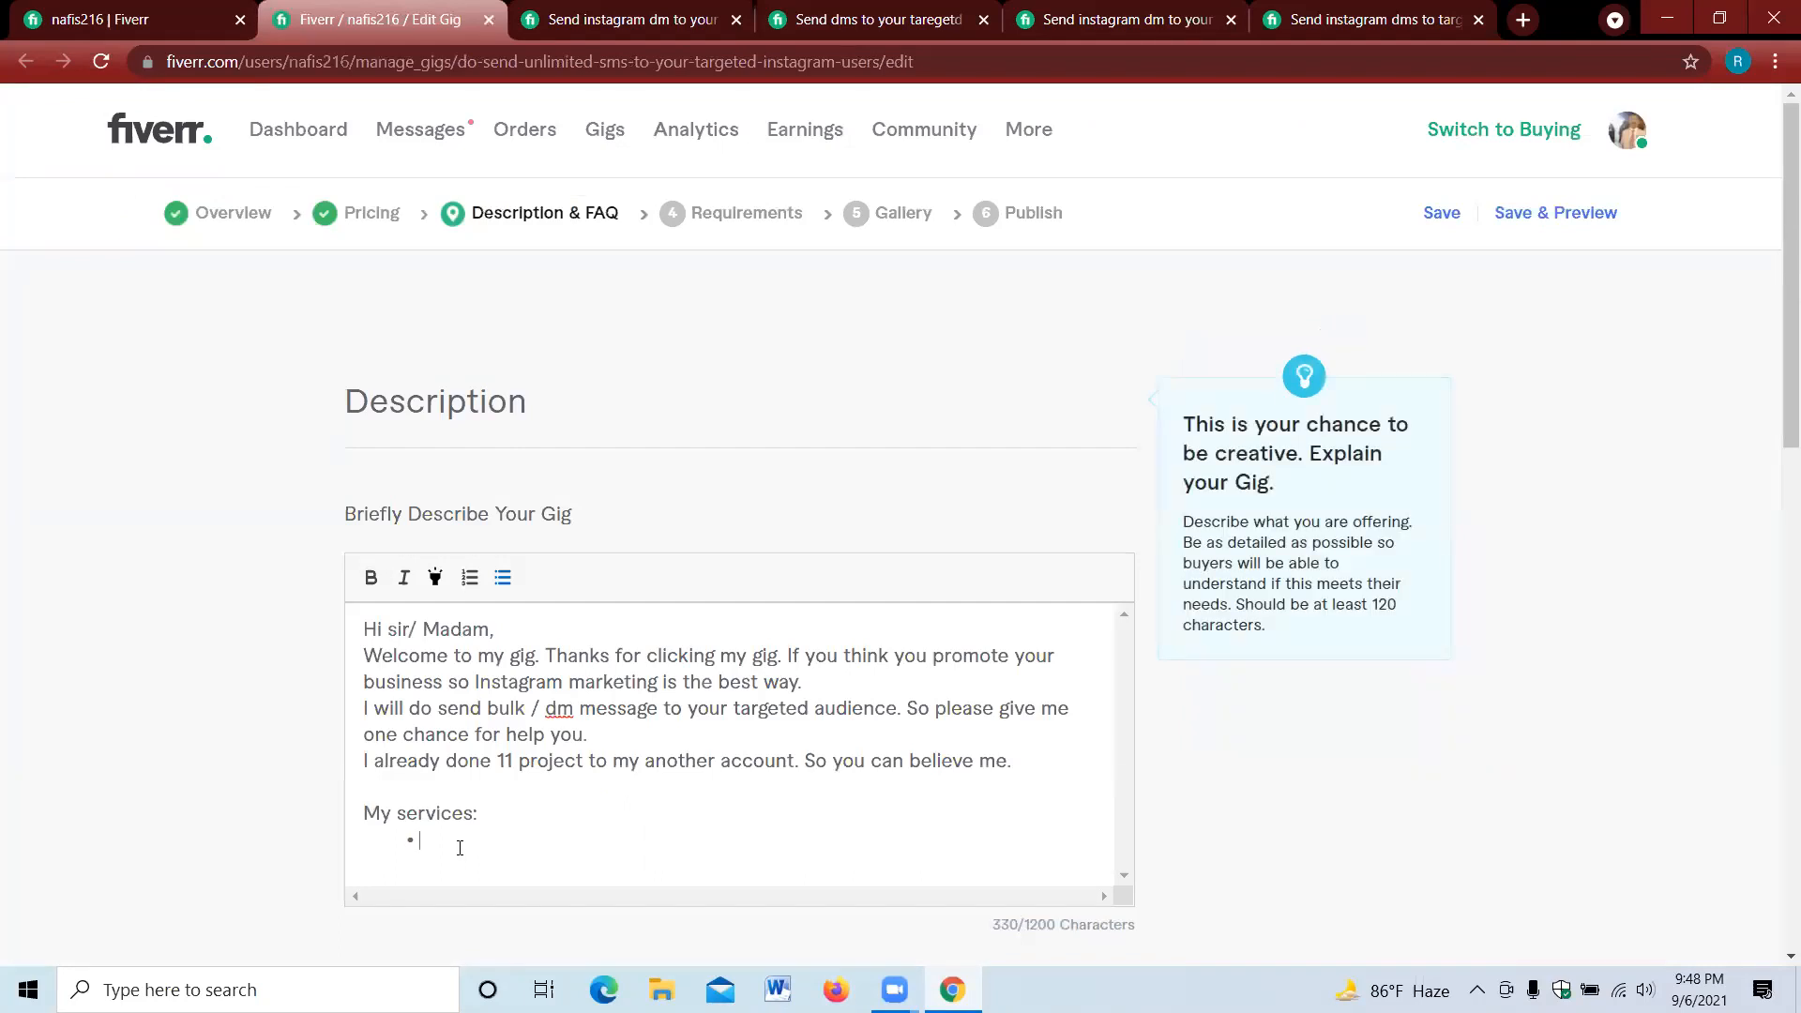
- Write the first services bullet as "Send bulk unlimited sms to your targeted instagram users"
text(Send )
text(bulk)
text( SMS)
text(/)
key(BackSpace)
key(BackSpace)
key(BackSpace)
key(BackSpace)
text(unlimites)
key(BackSpace)
text(d sms)
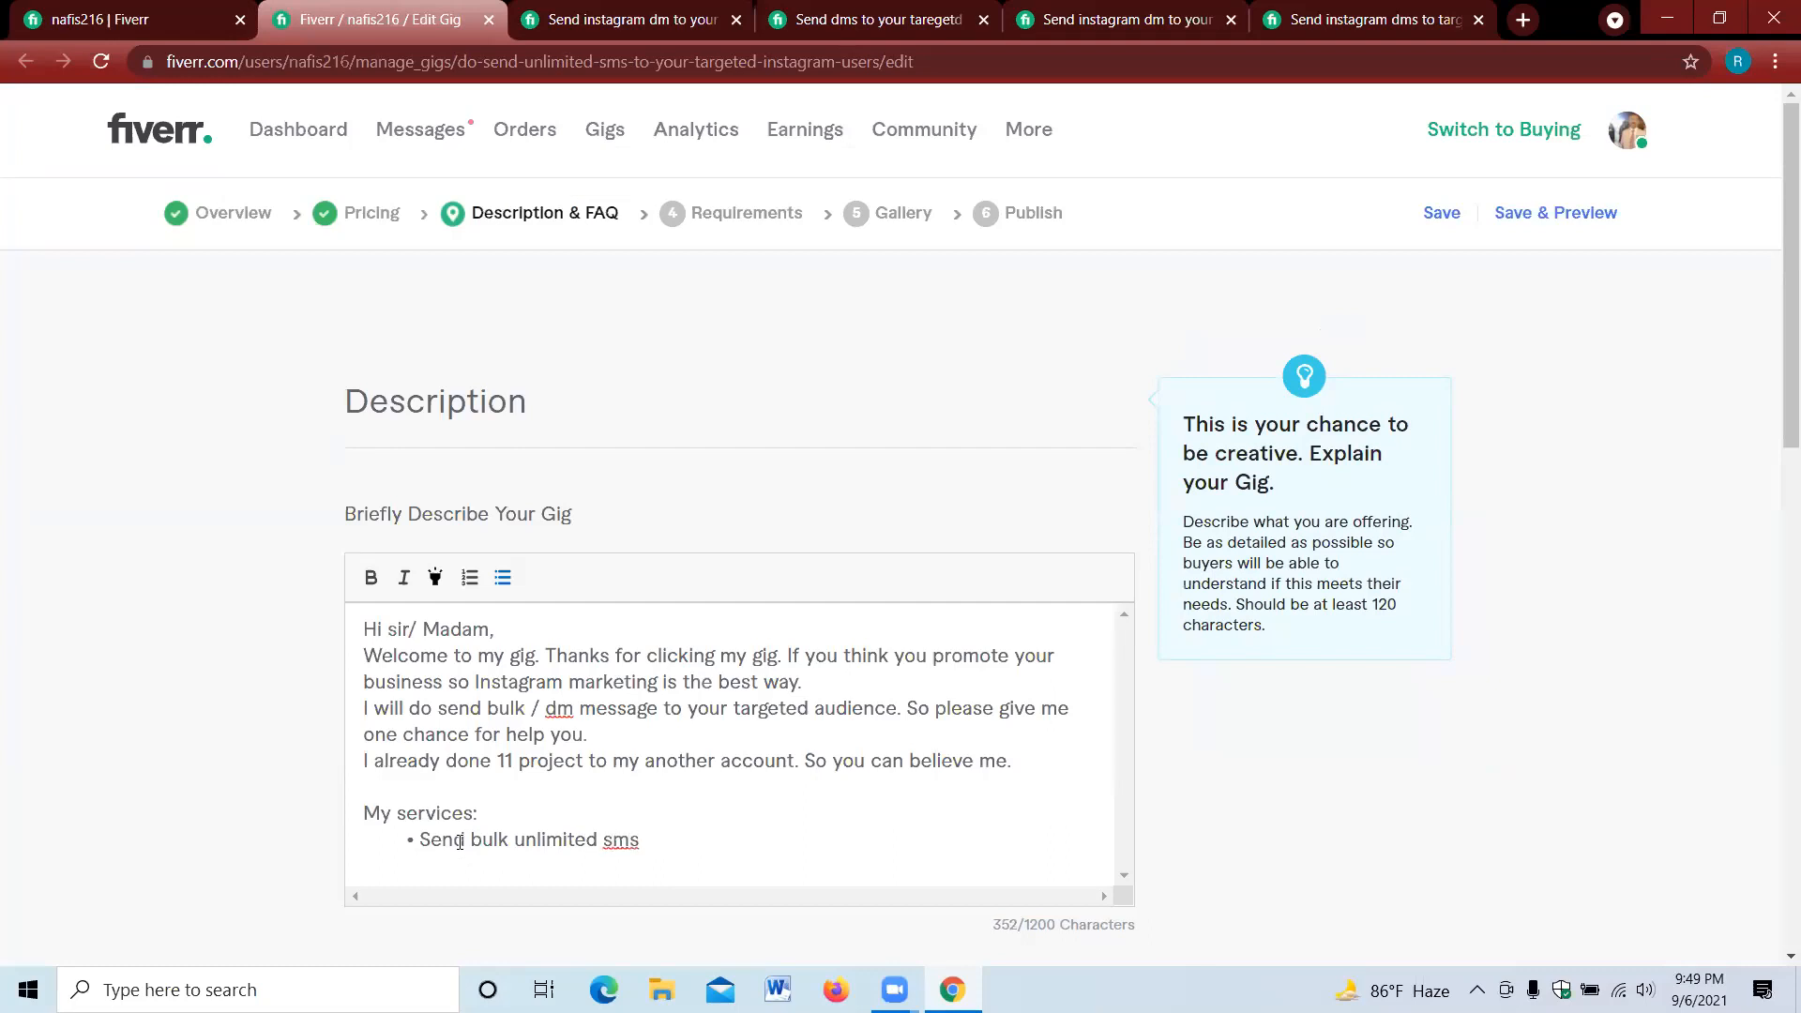
text( to your targeted instagra)
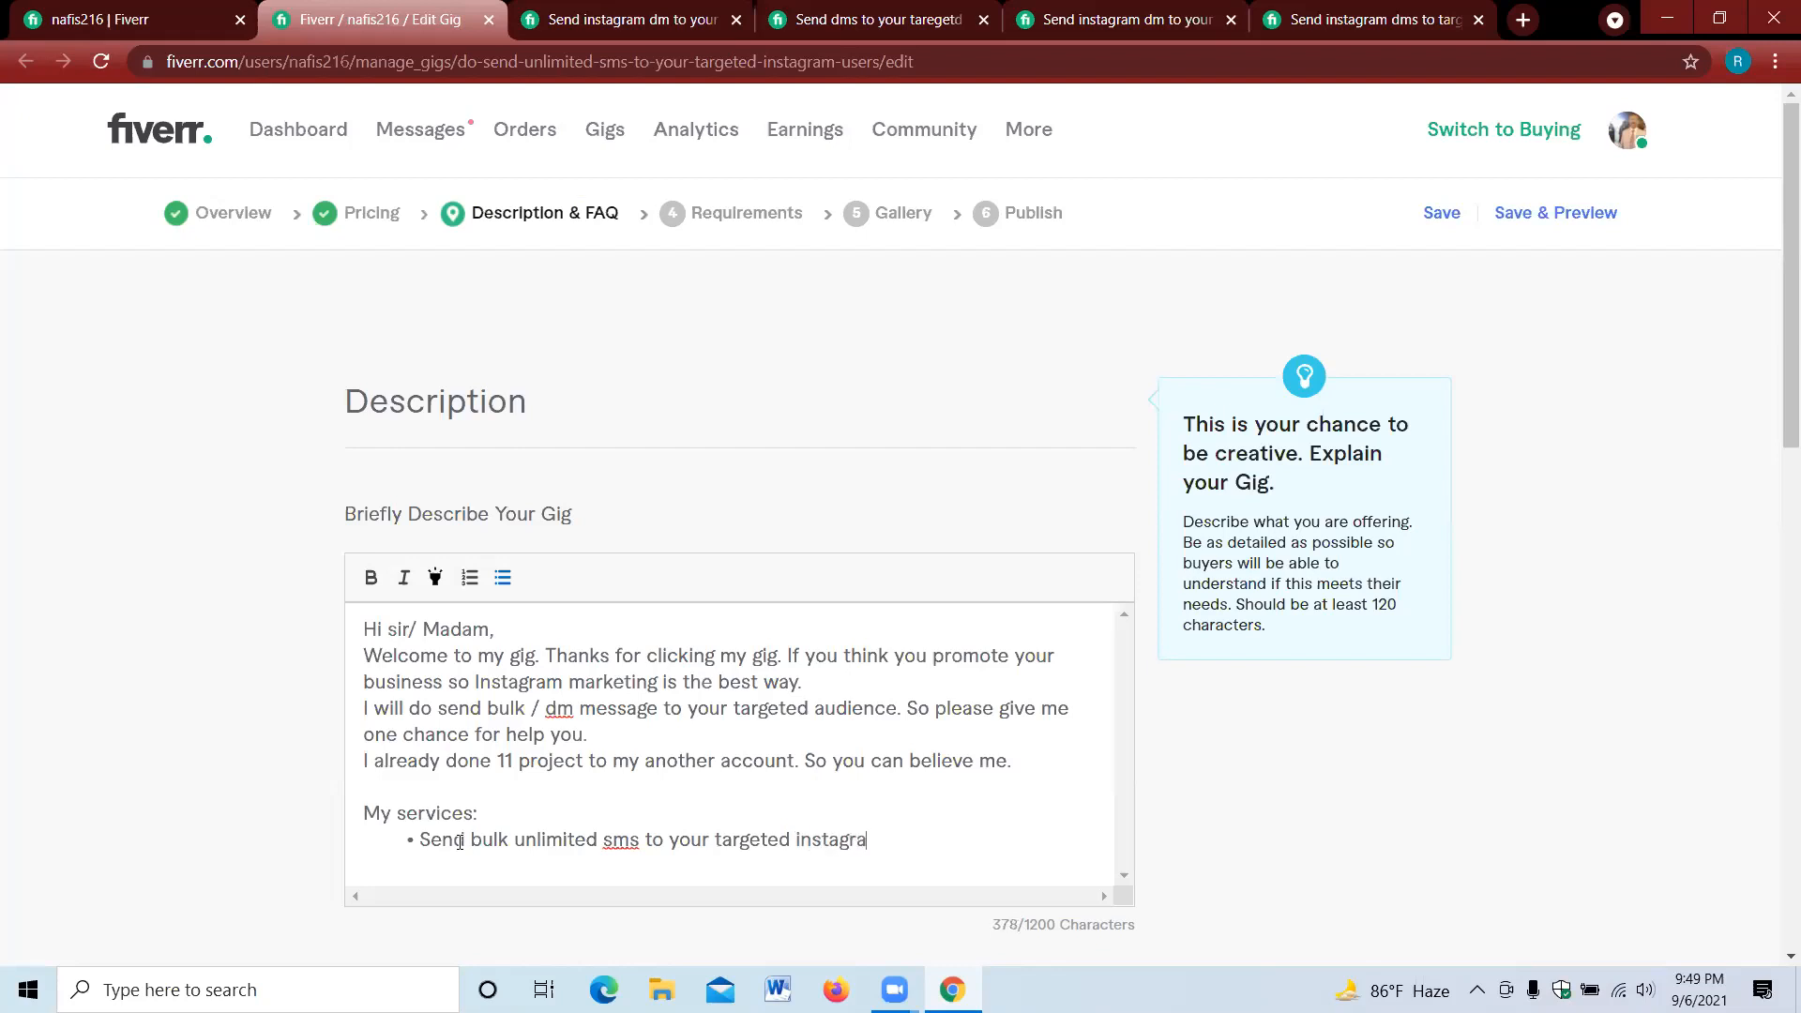
text(m users)
- Correct the bullet's capitalization to "Instagram" and "SMS", and end the bulleted list on a new line below it
right_click(845, 843)
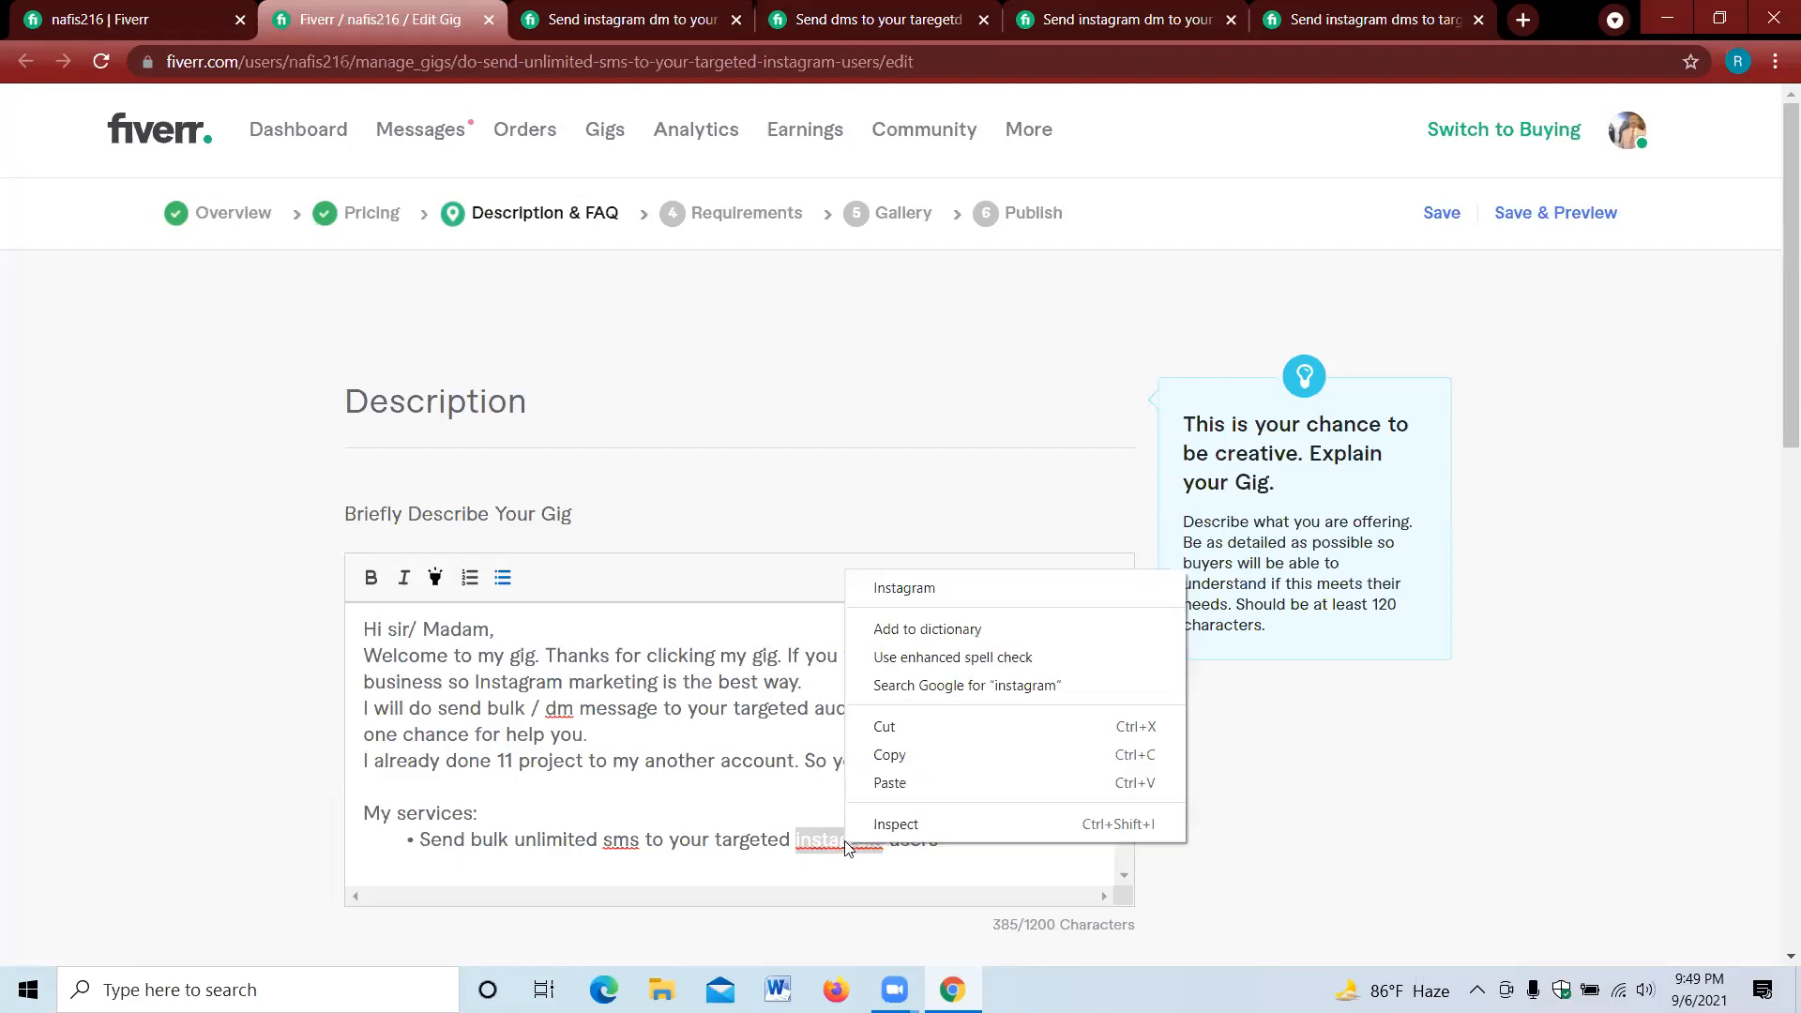
click(900, 588)
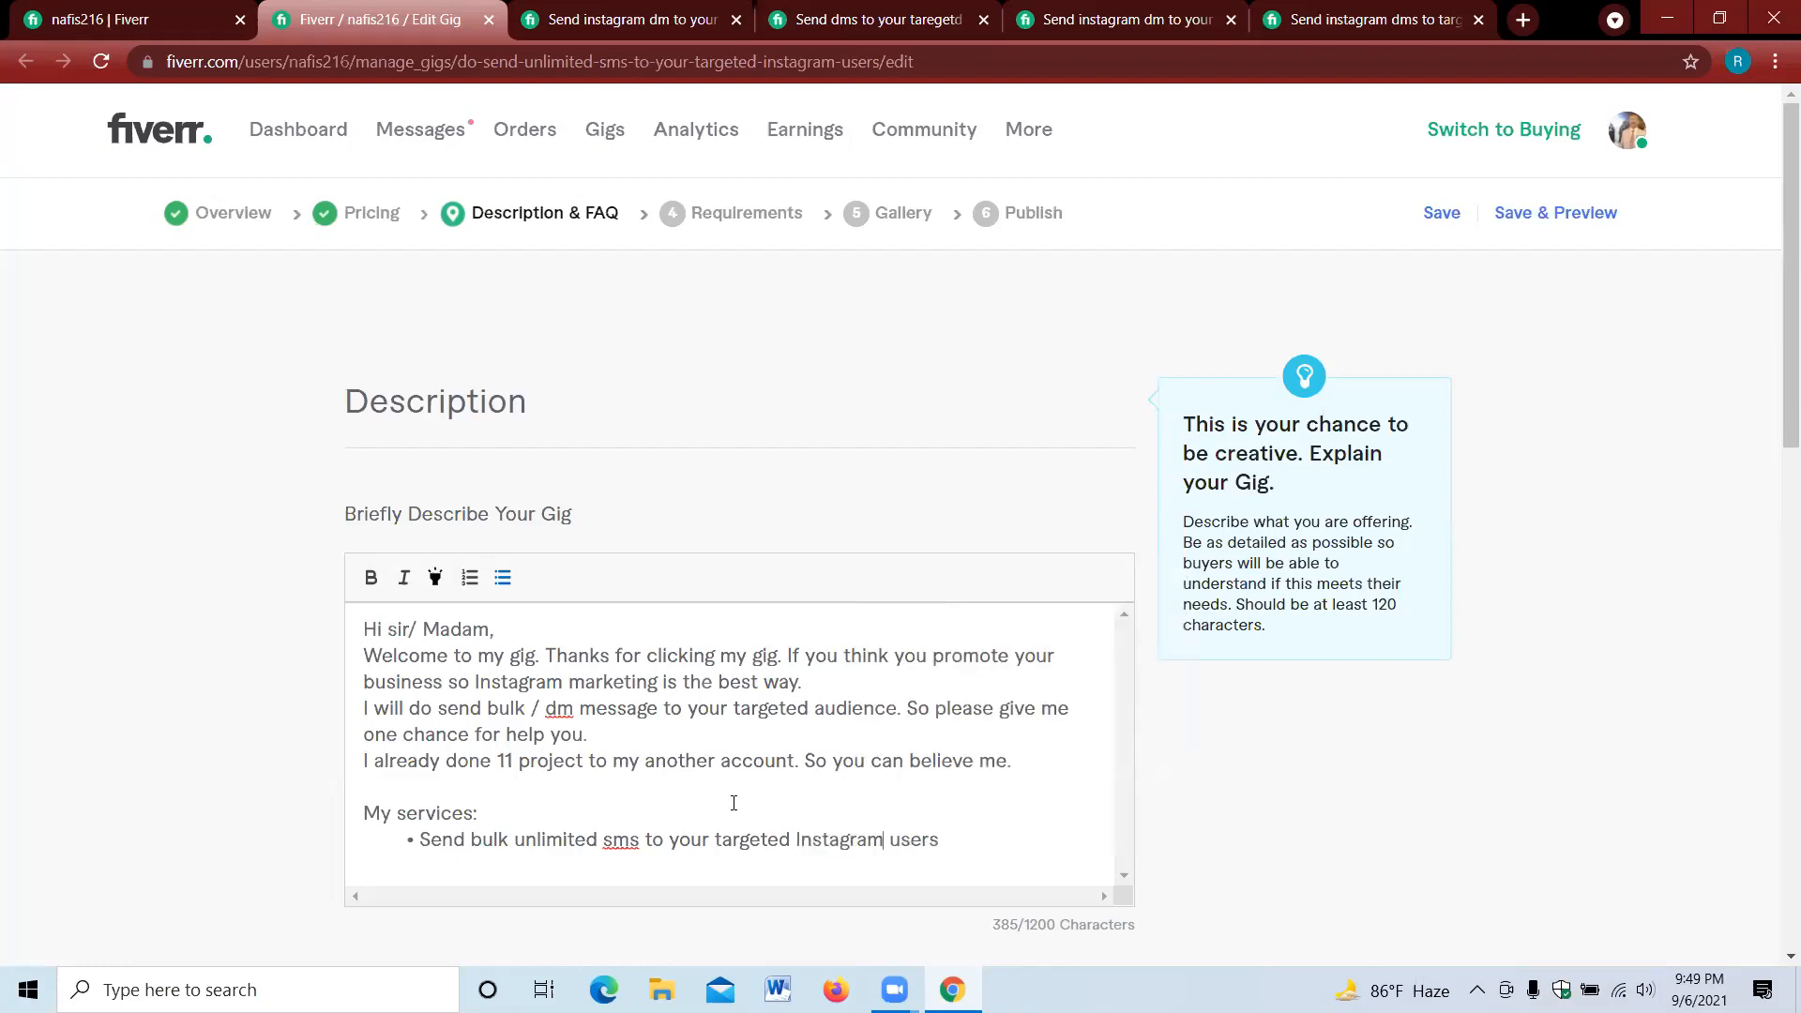
right_click(637, 839)
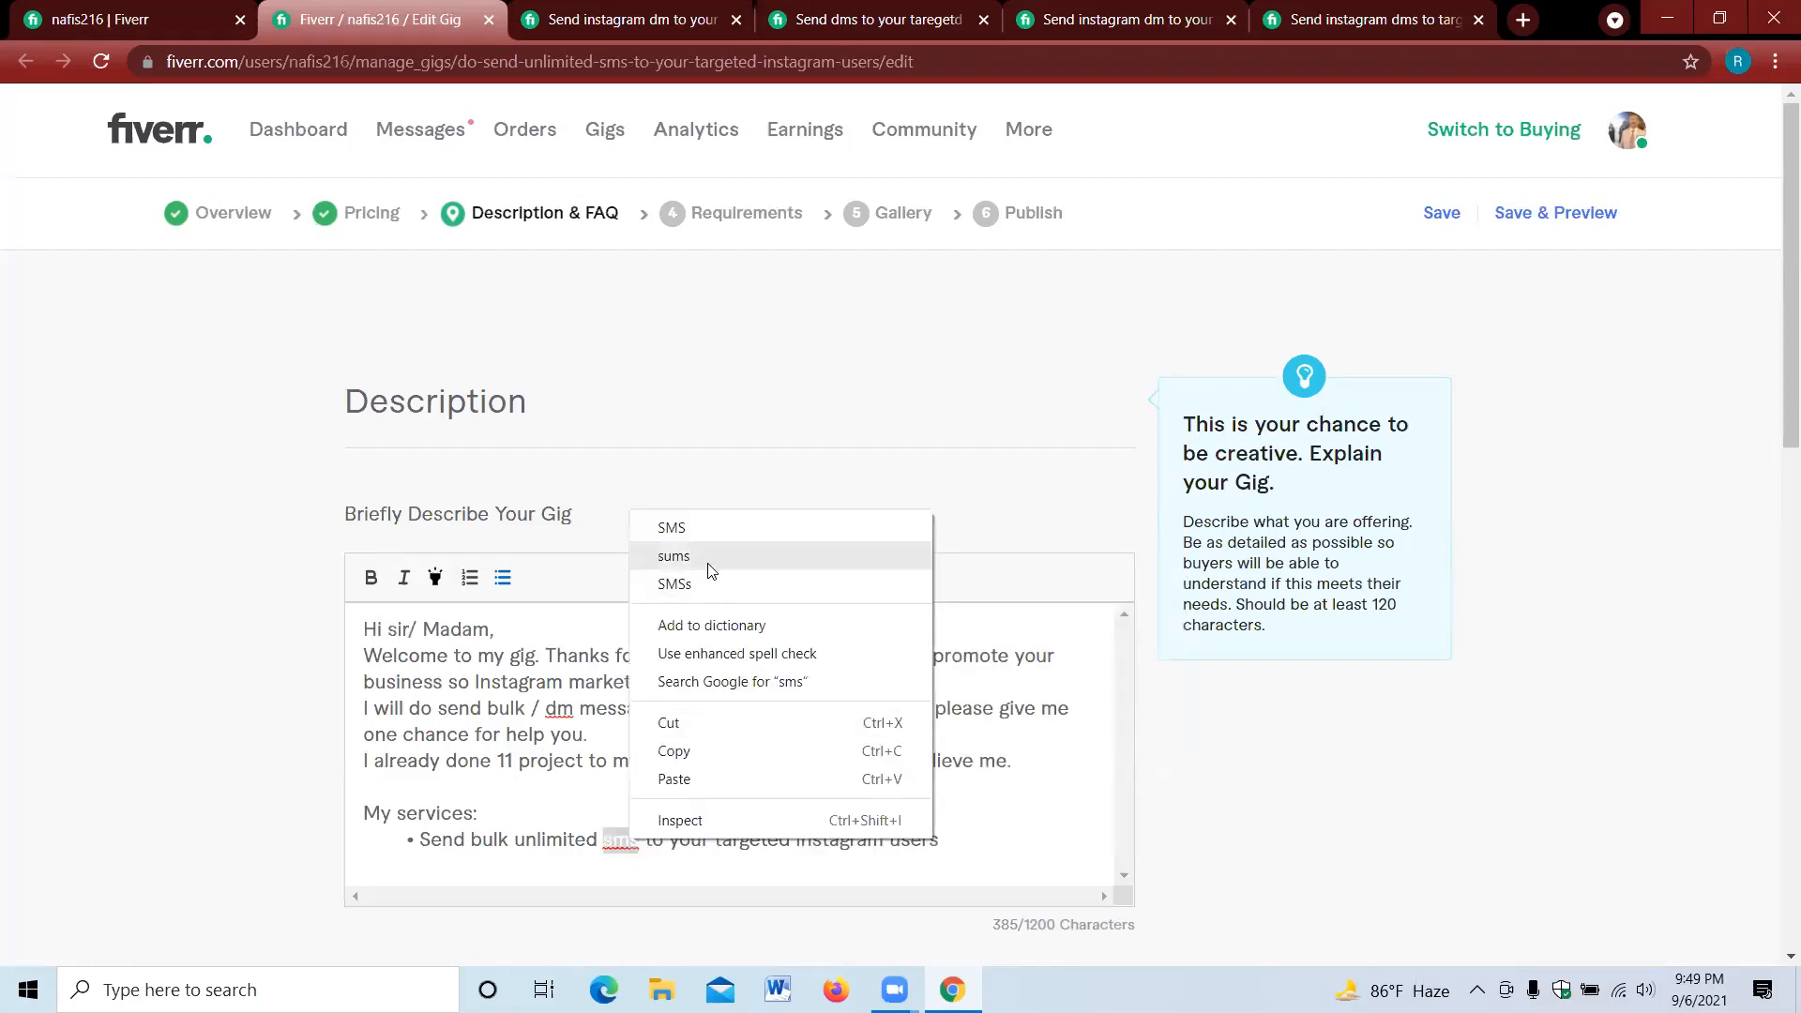
click(672, 528)
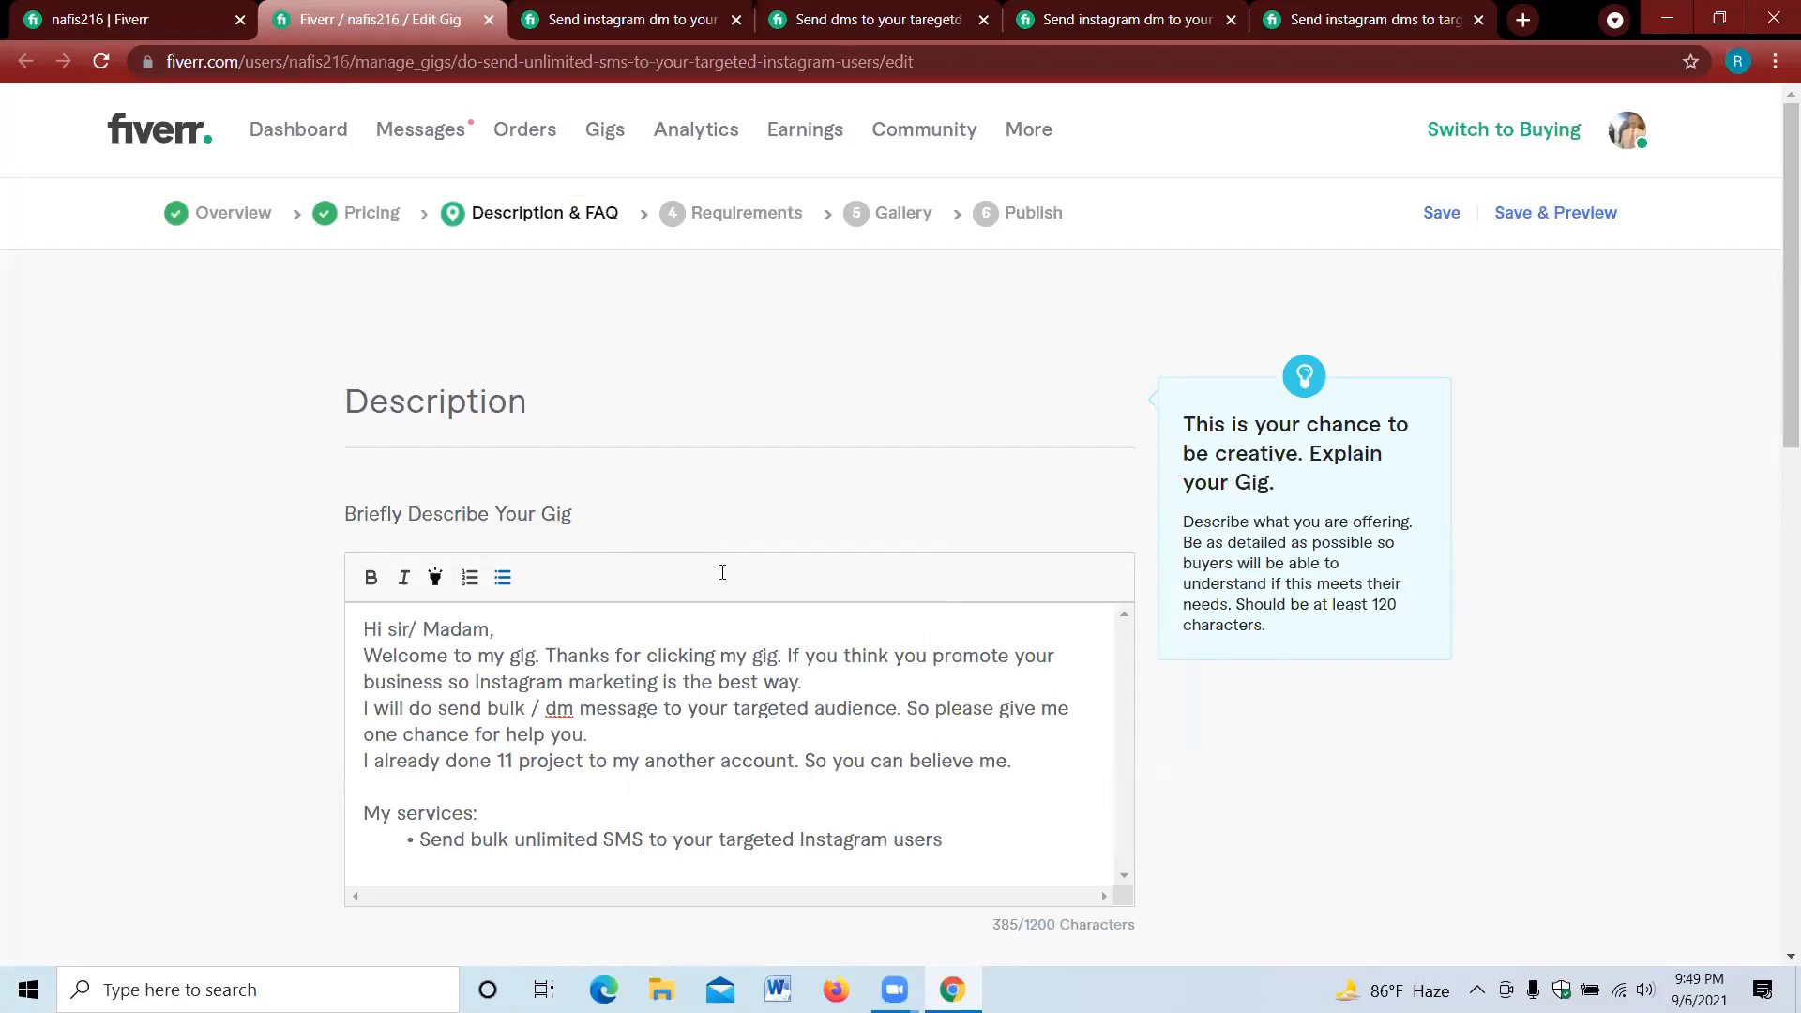
click(946, 841)
key(Return)
key(Return)
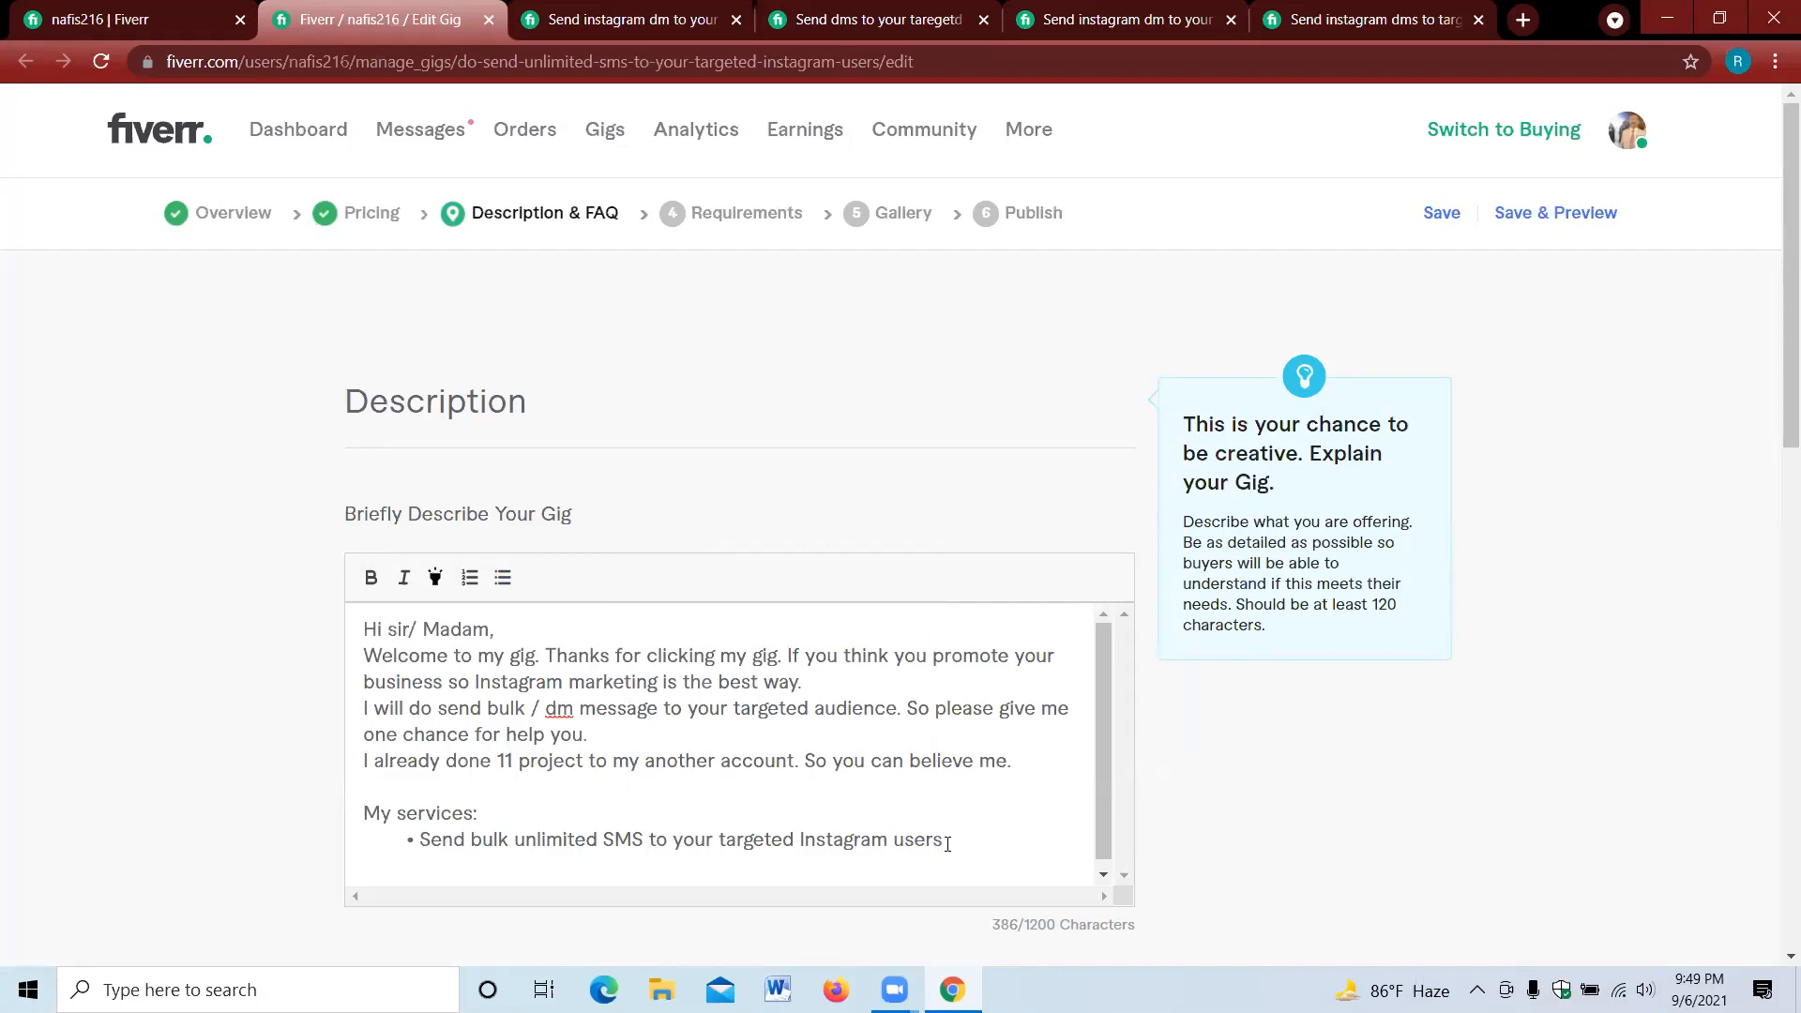
- Check the competing 5500-DM gig's description, and add a "Need from you:" heading with a bulleted list started below the draft's services list
click(828, 19)
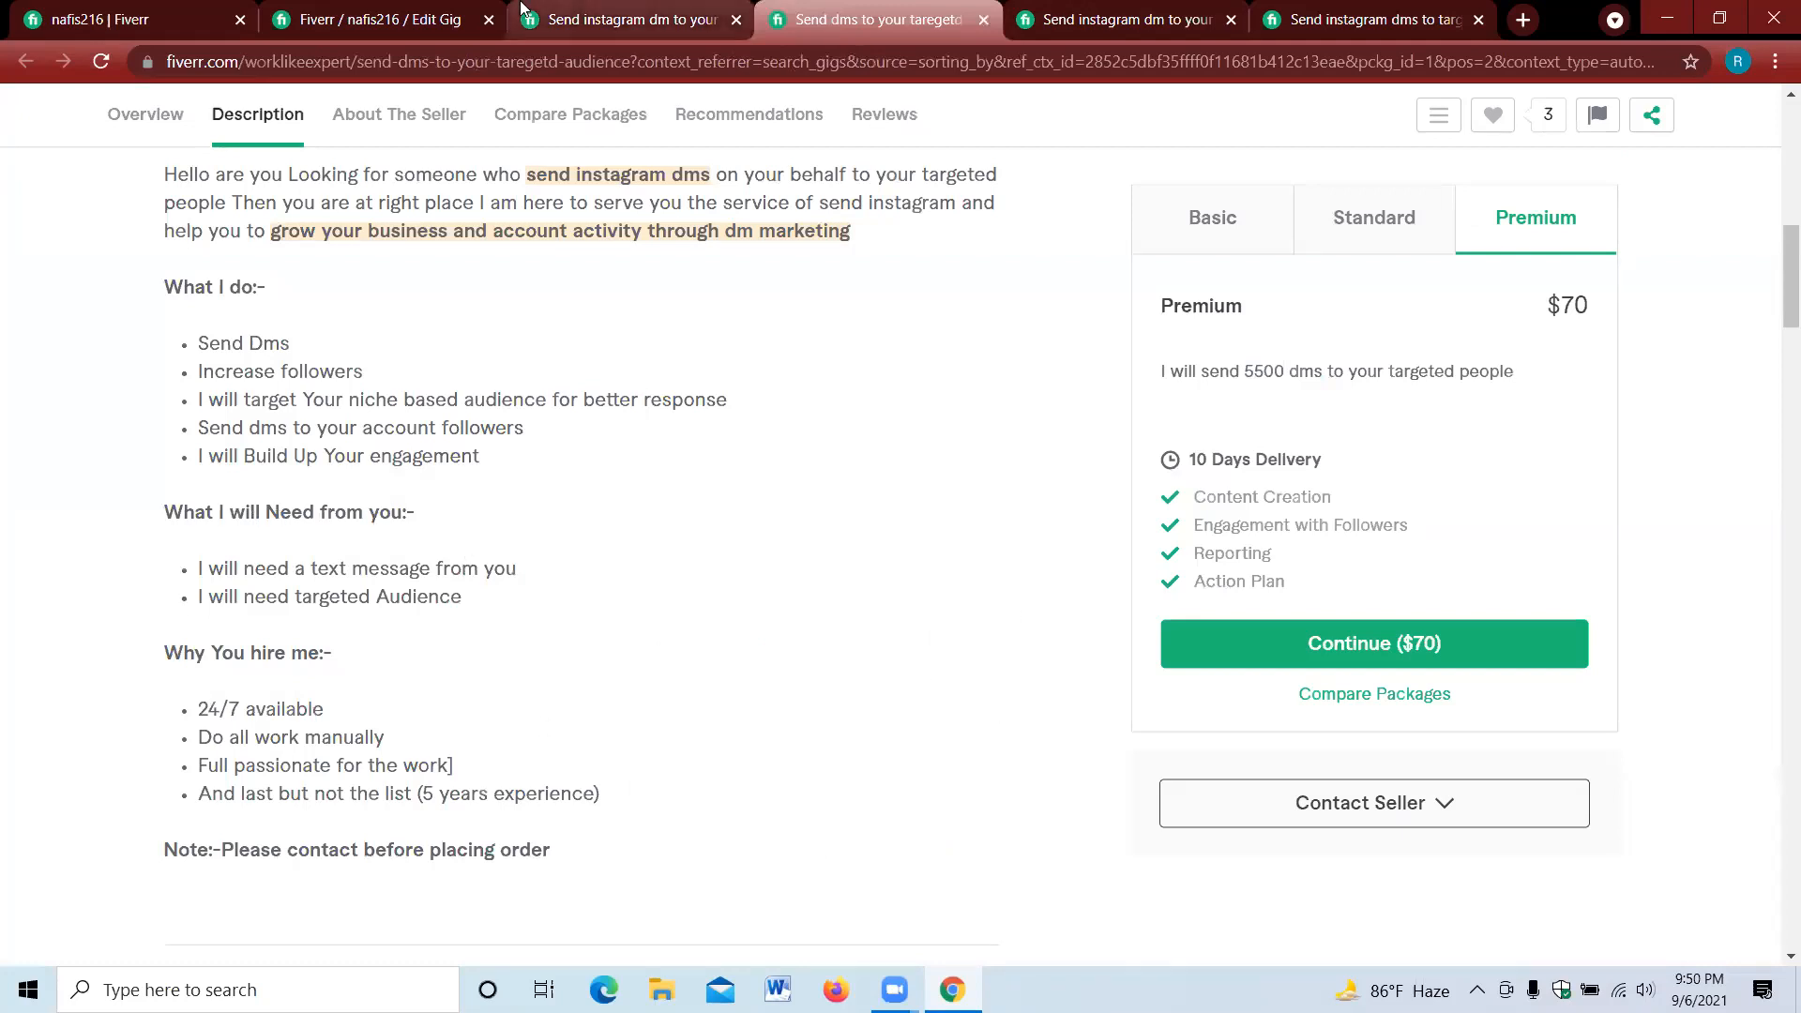
click(574, 10)
click(364, 8)
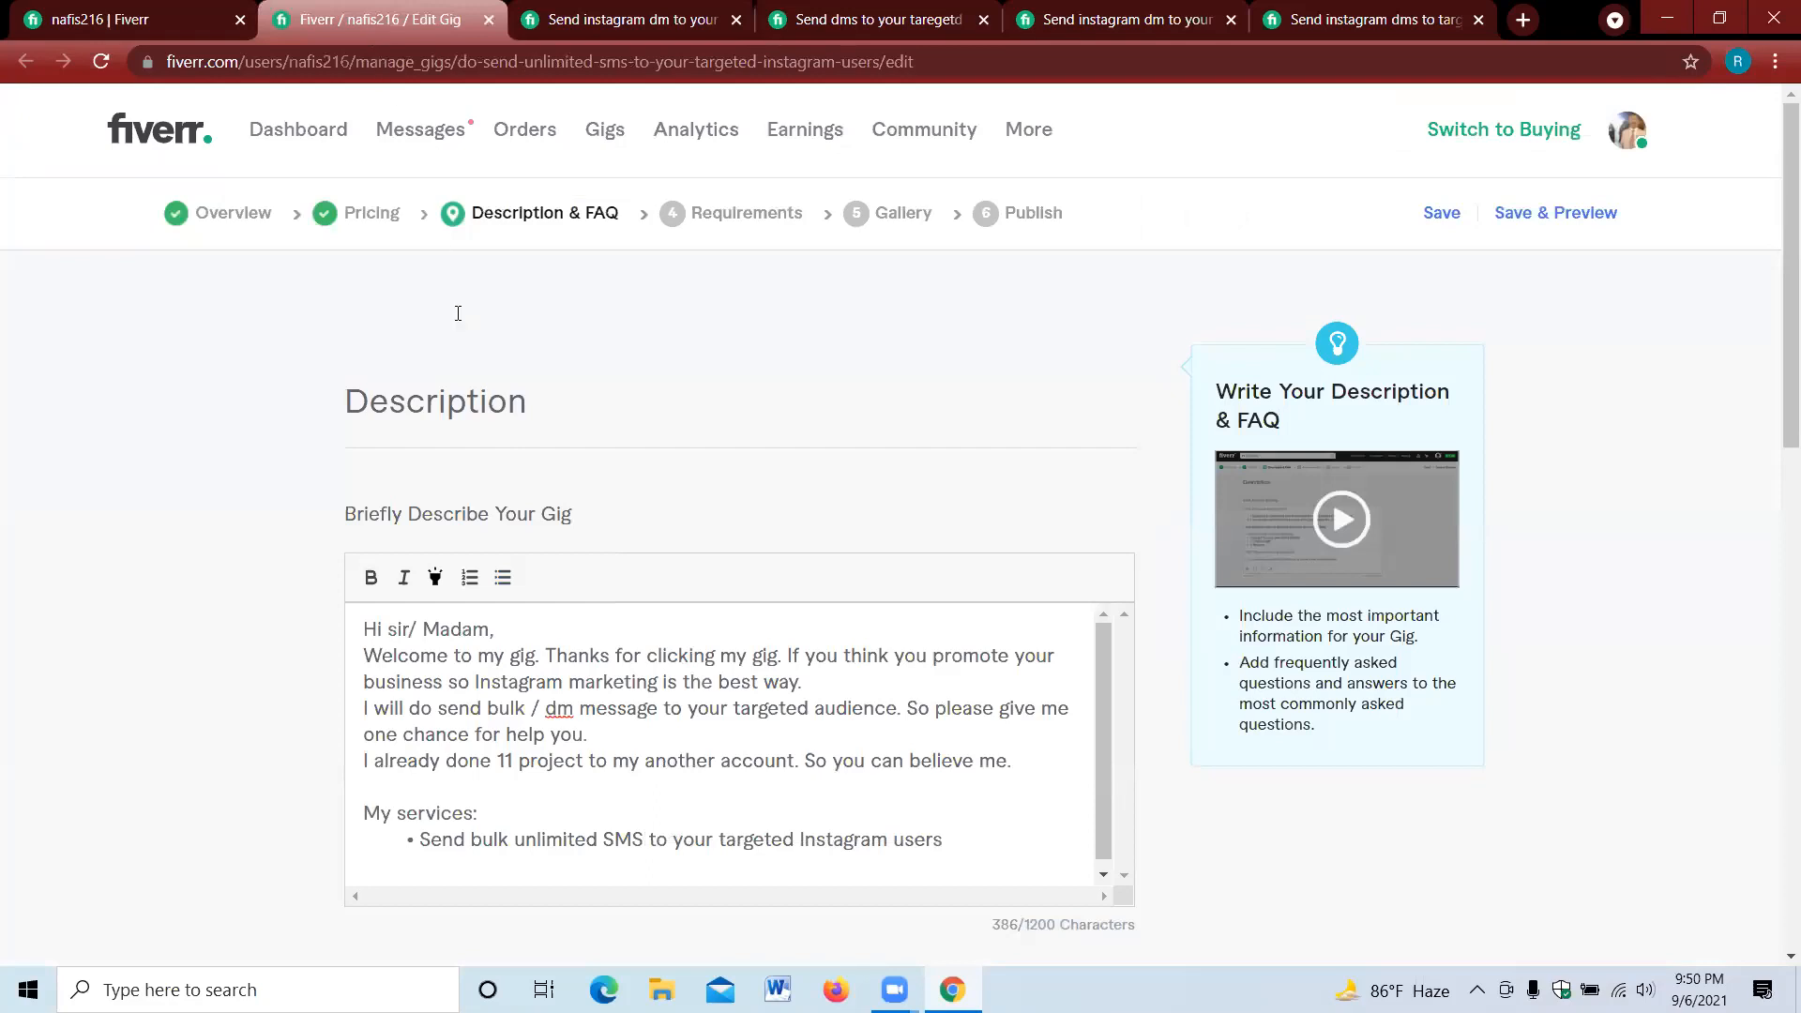
click(413, 872)
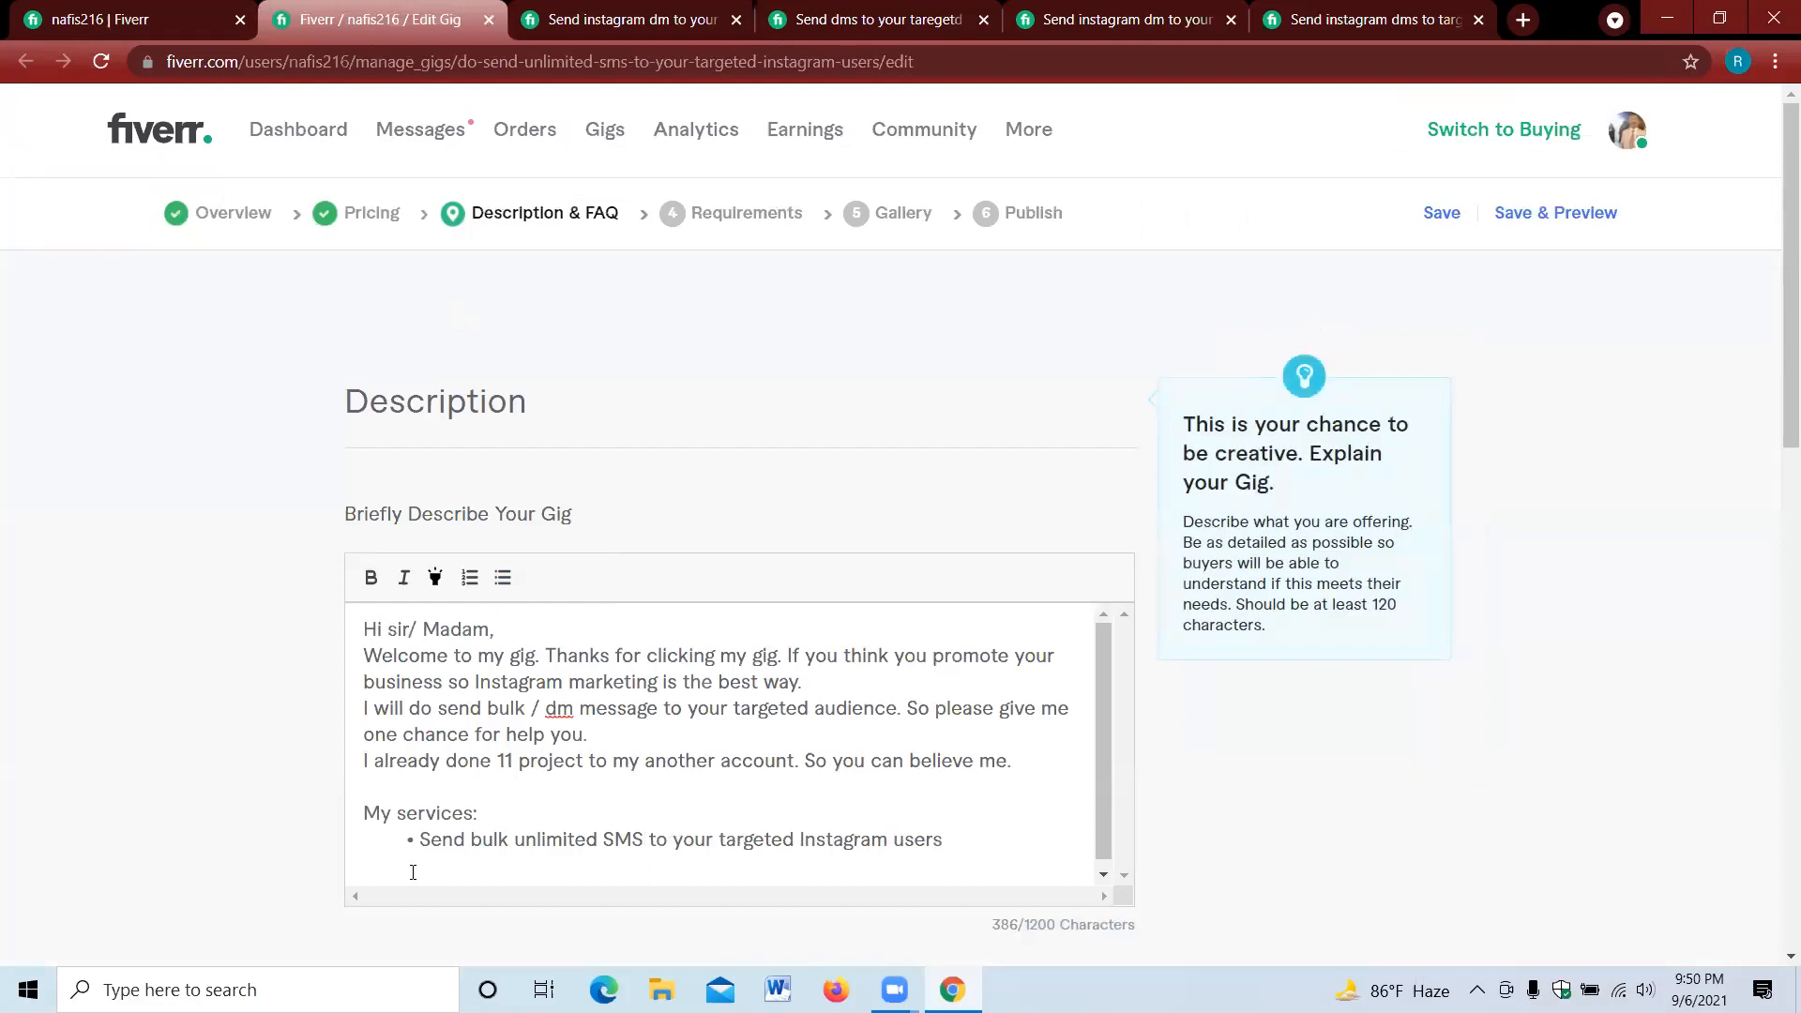
text(Need from you:)
key(Return)
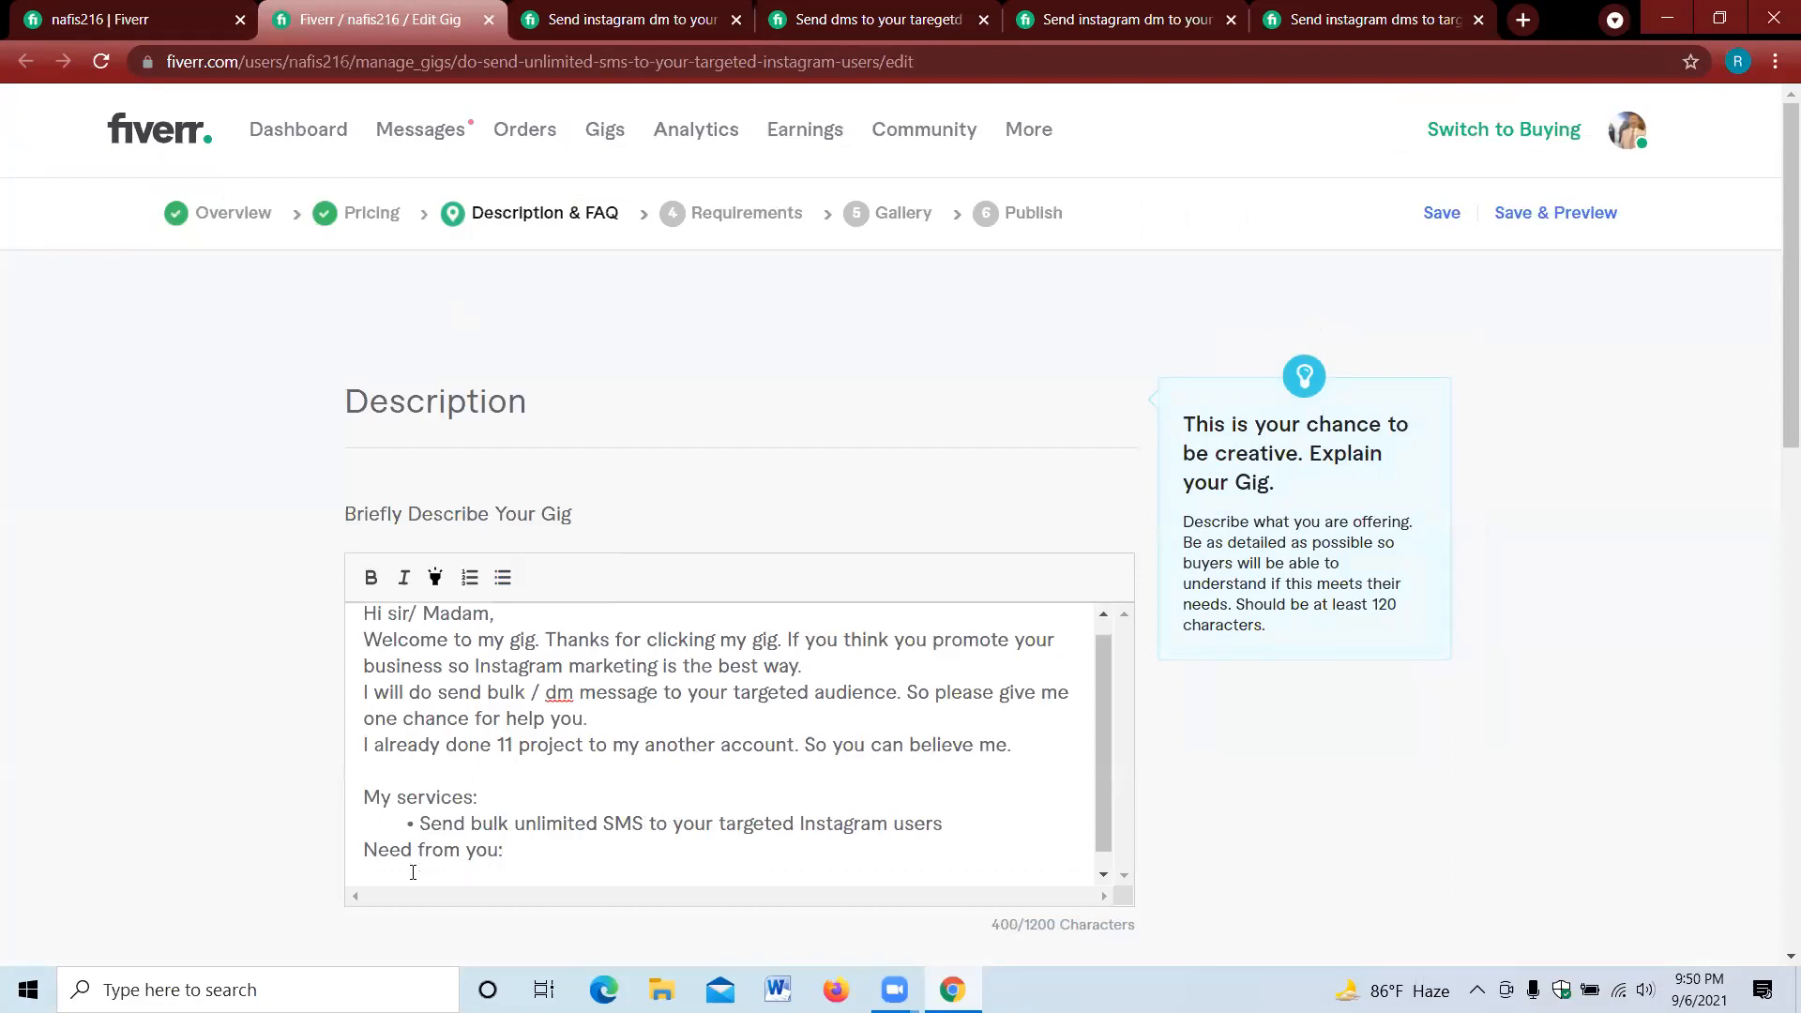
click(502, 580)
scroll(623, 839, down, 1)
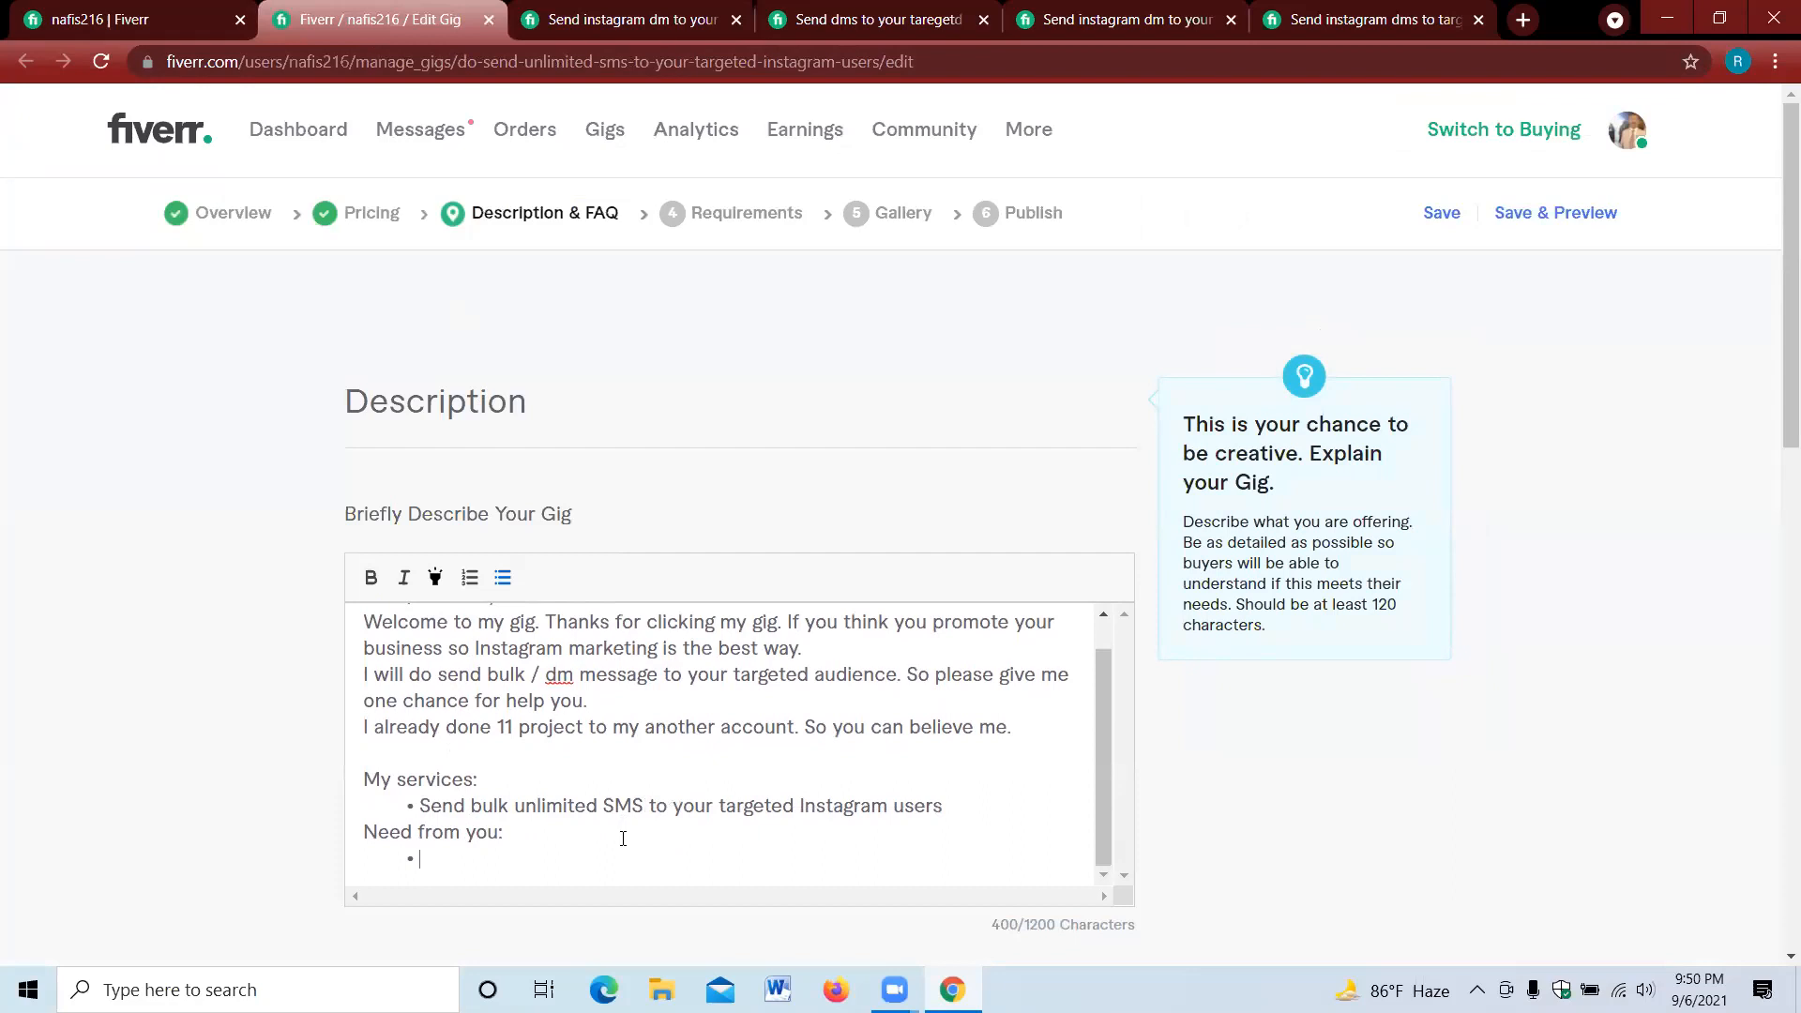
- Write the first requirement bullet as "Your targeted Instagram people username", with "Instagram" capitalized
text(Your targeted user)
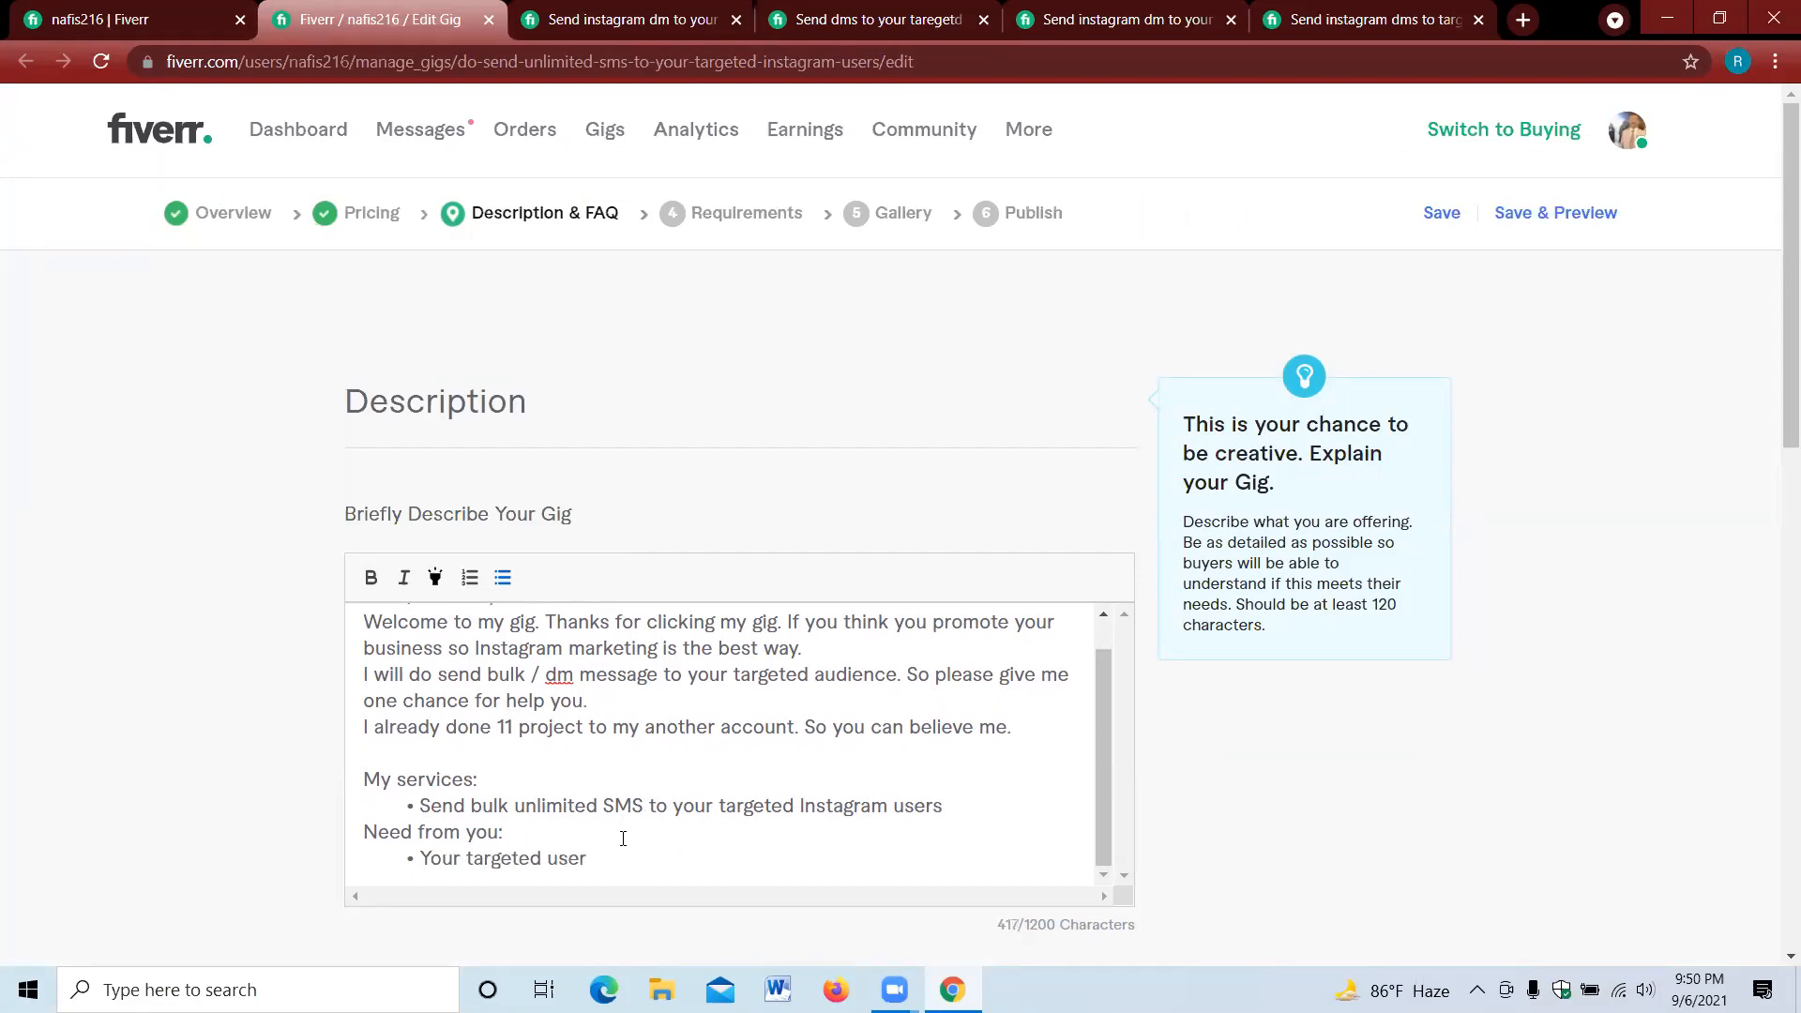
key(BackSpace)
key(BackSpace)
key(BackSpace)
key(BackSpace)
text(instagram)
text(people use)
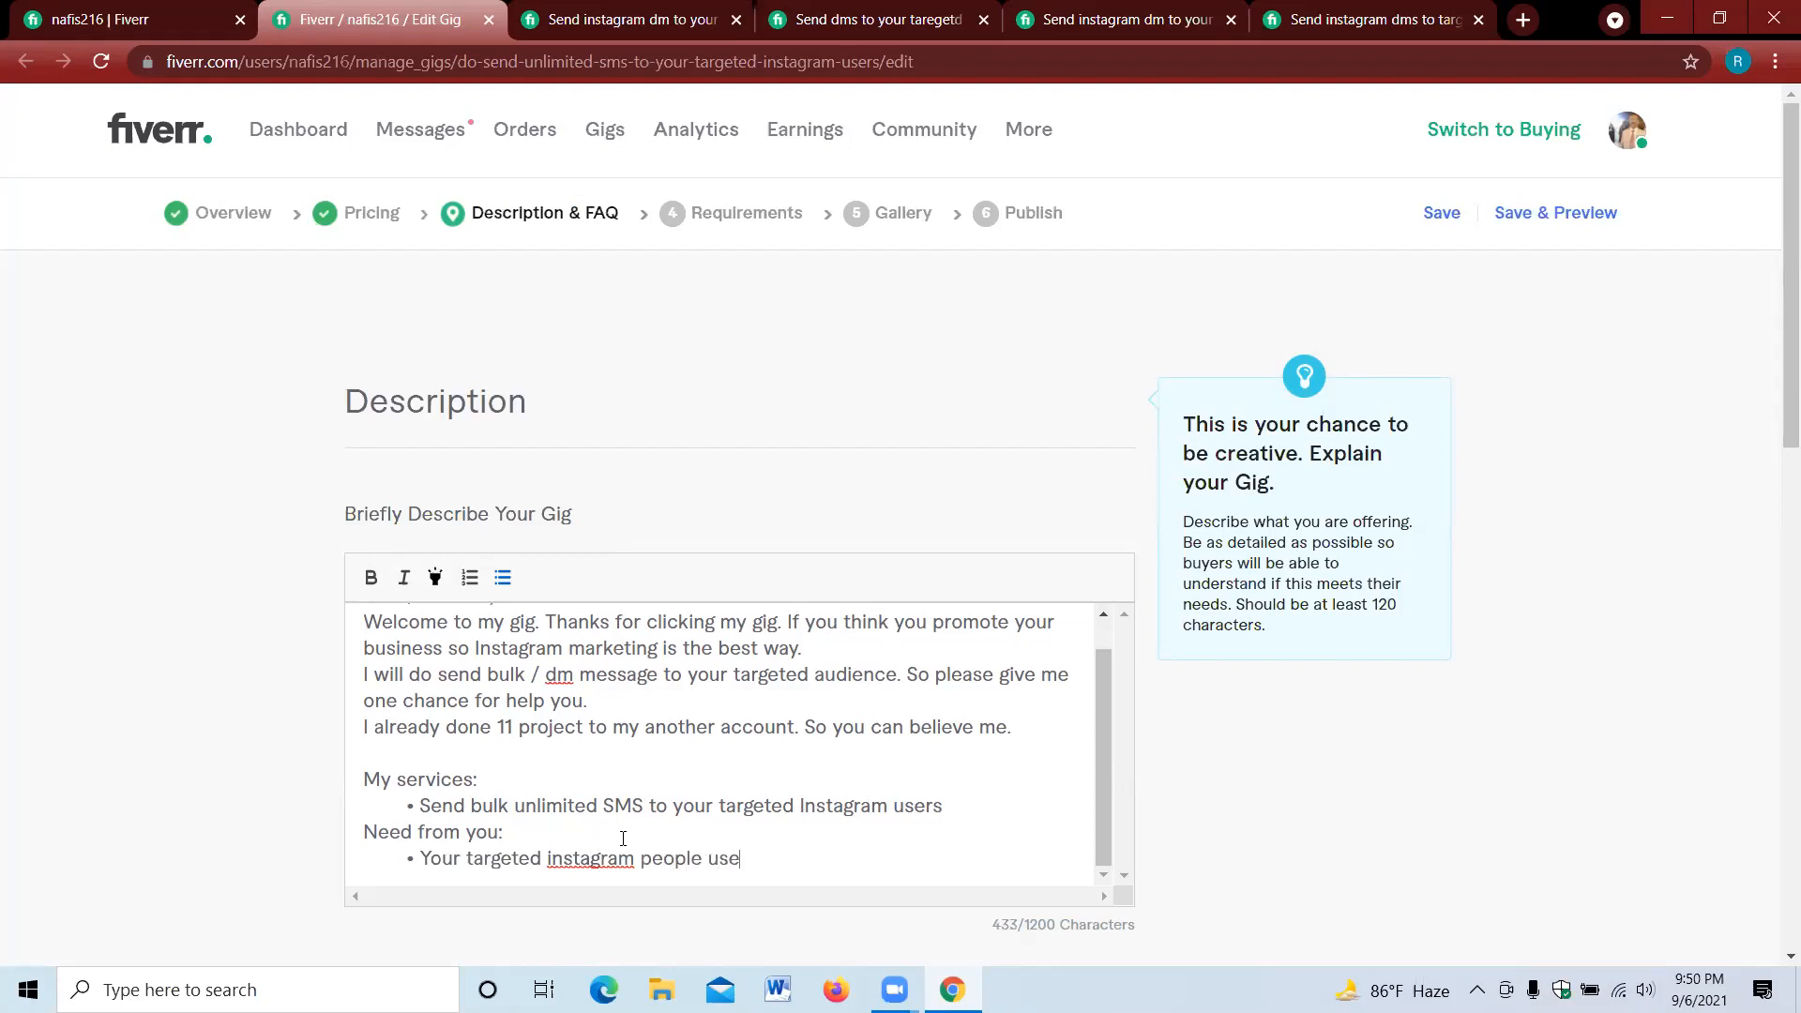
text(rname)
right_click(586, 853)
click(645, 596)
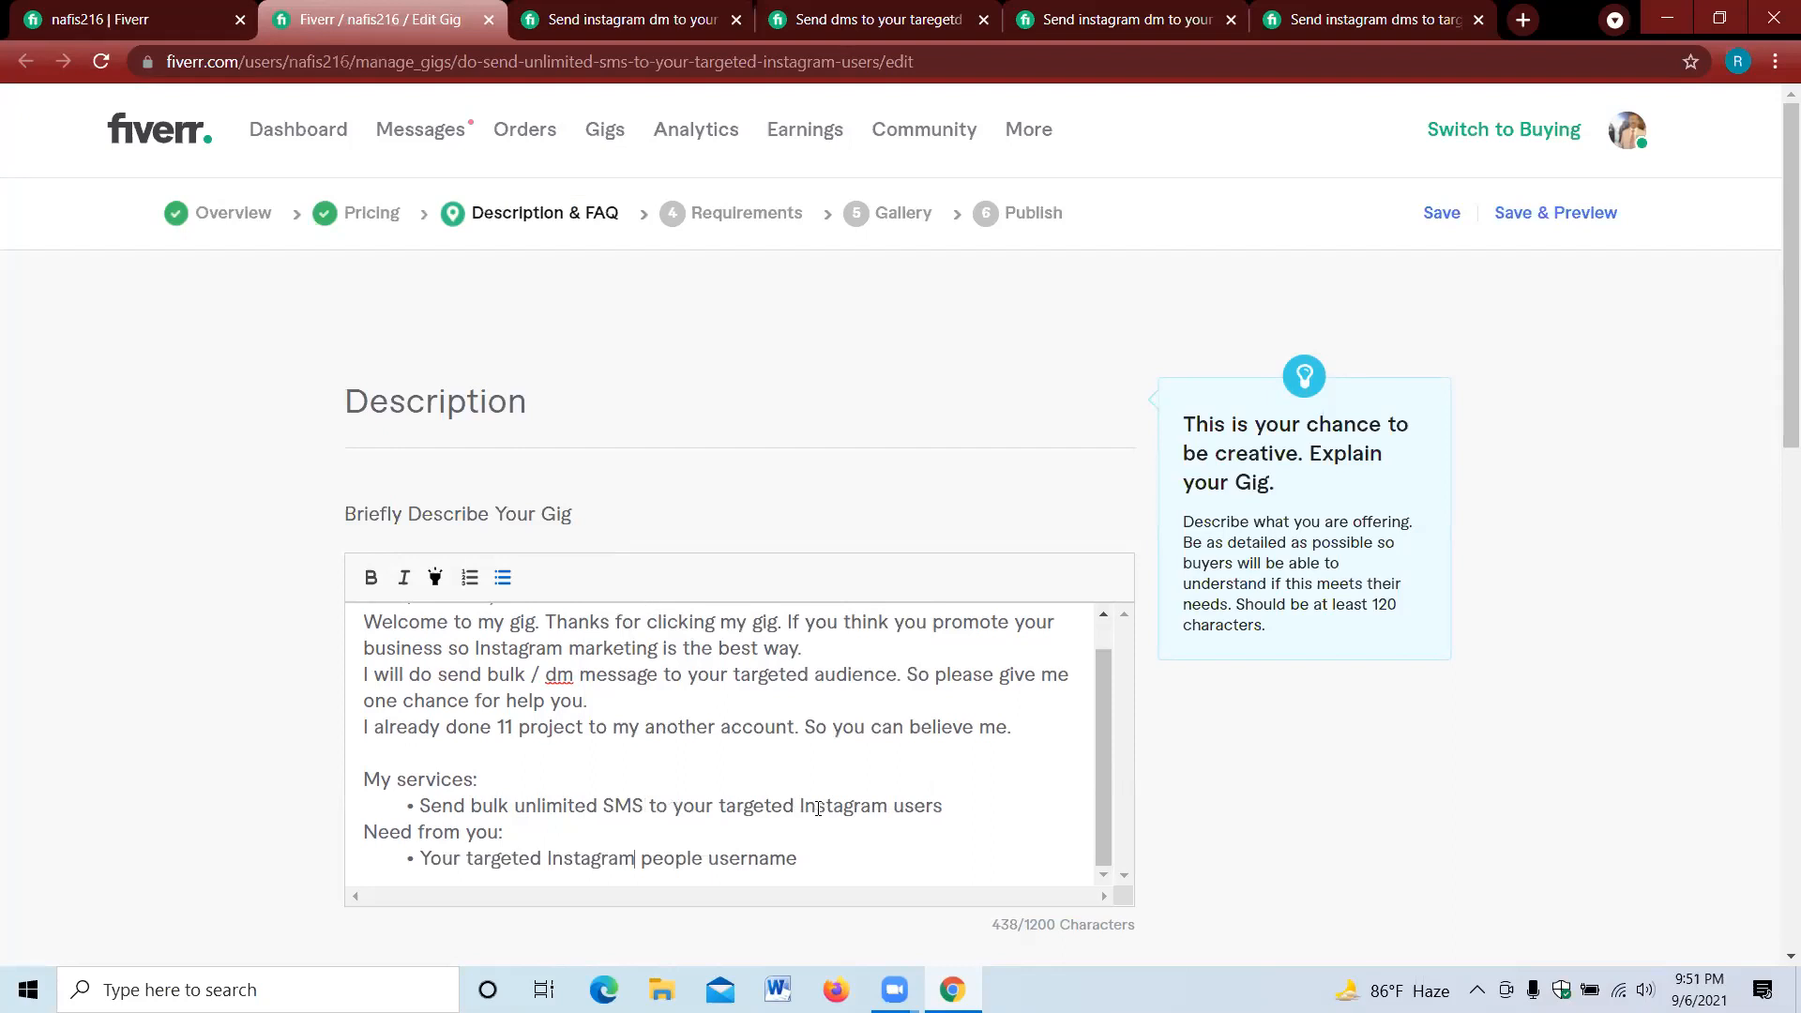
click(817, 862)
- Consult the competing gig's description, add the requirement bullet "Provide this data csv file" to the draft, and end the list
key(Return)
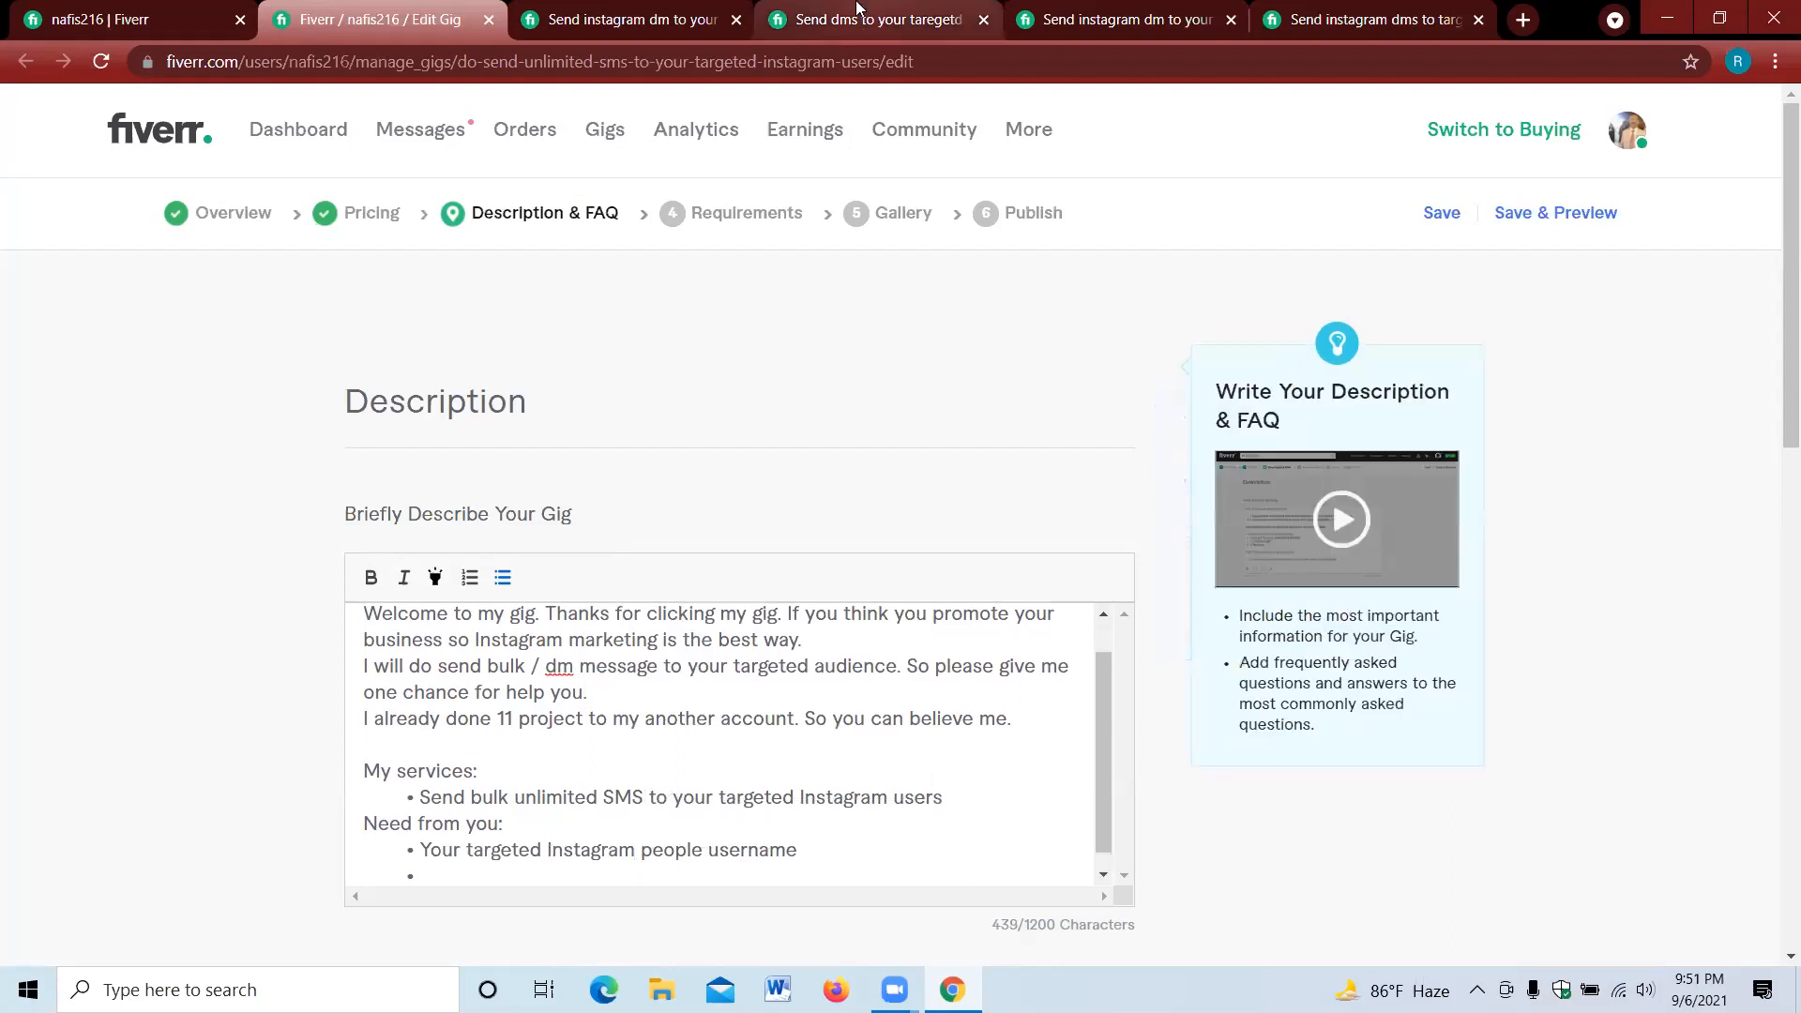
click(879, 18)
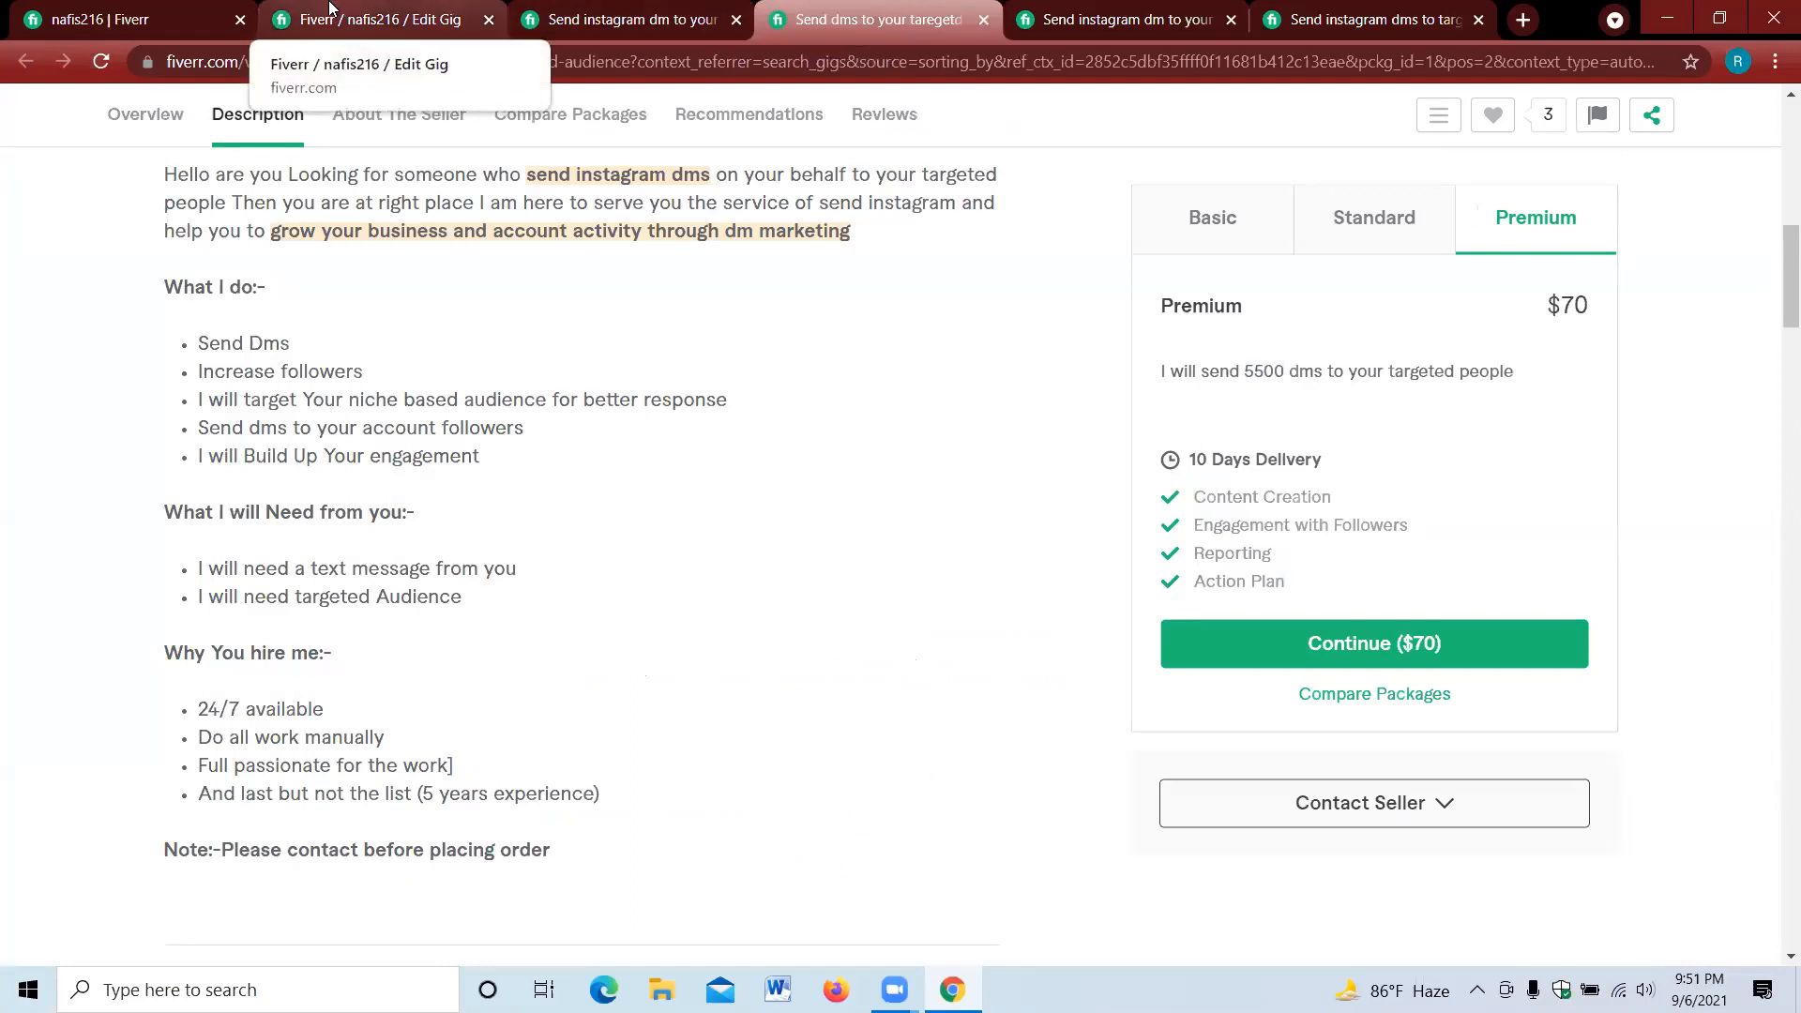
click(330, 7)
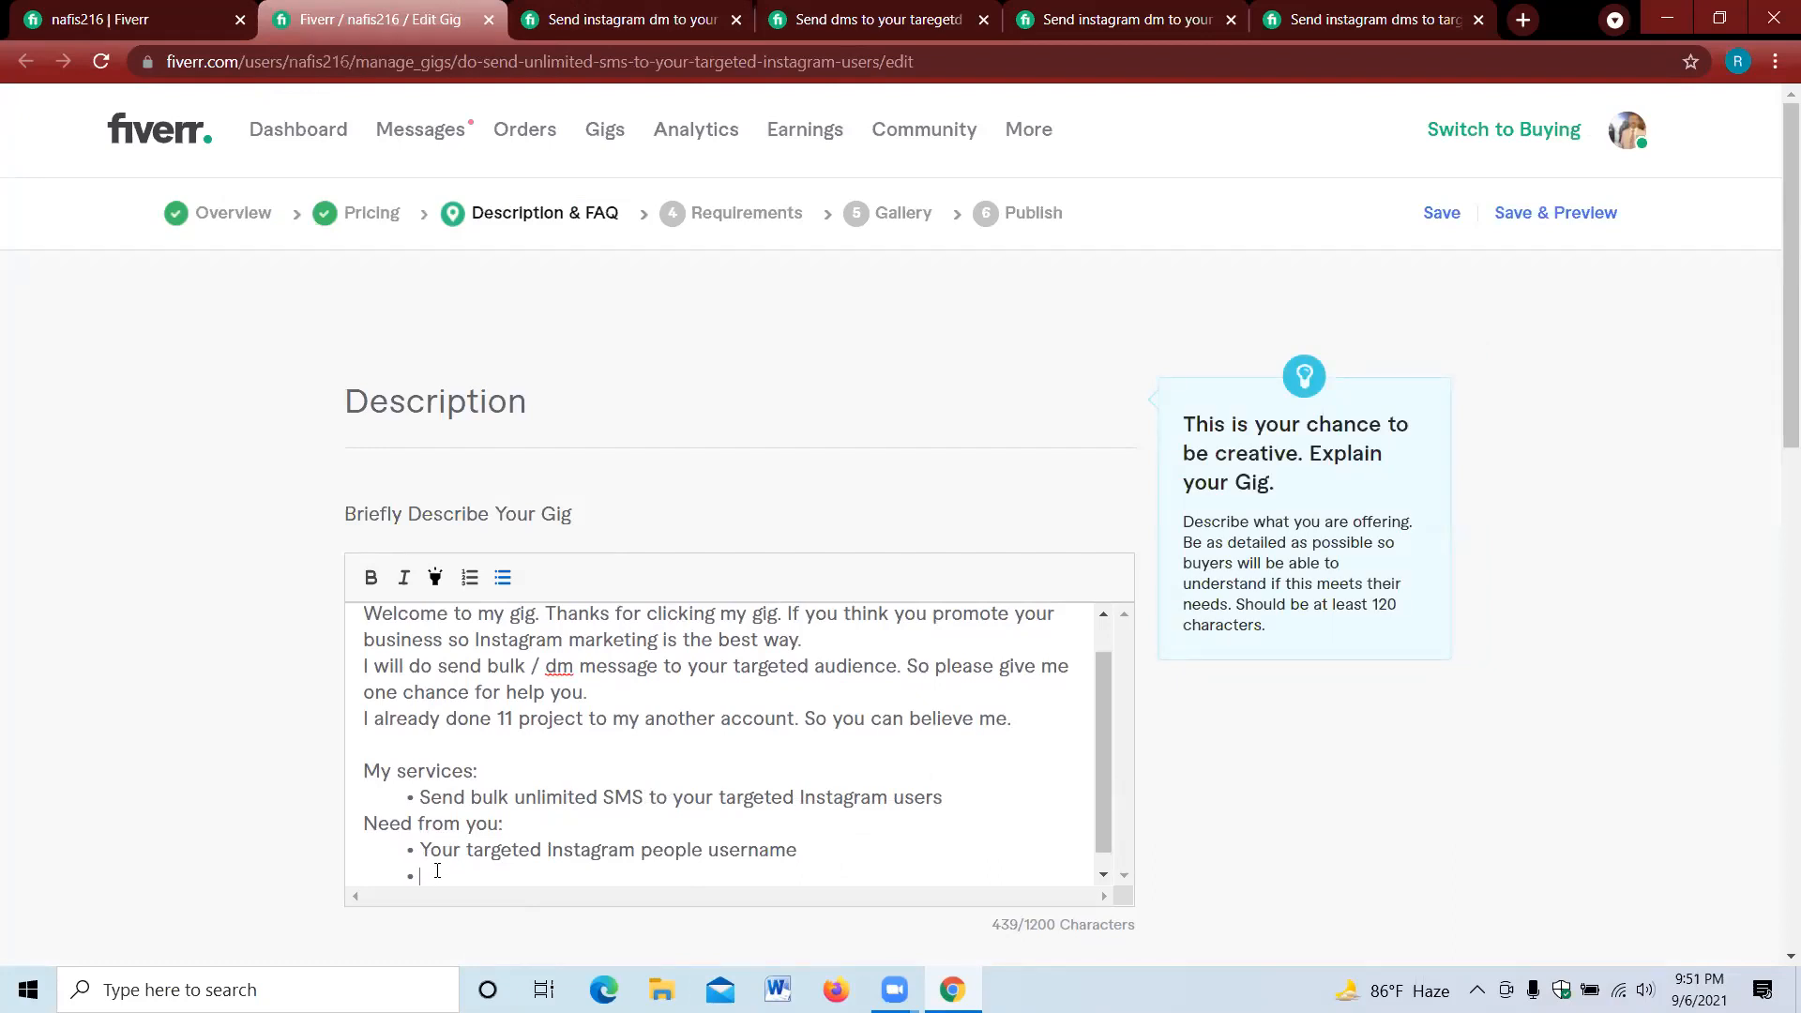
text(Pro)
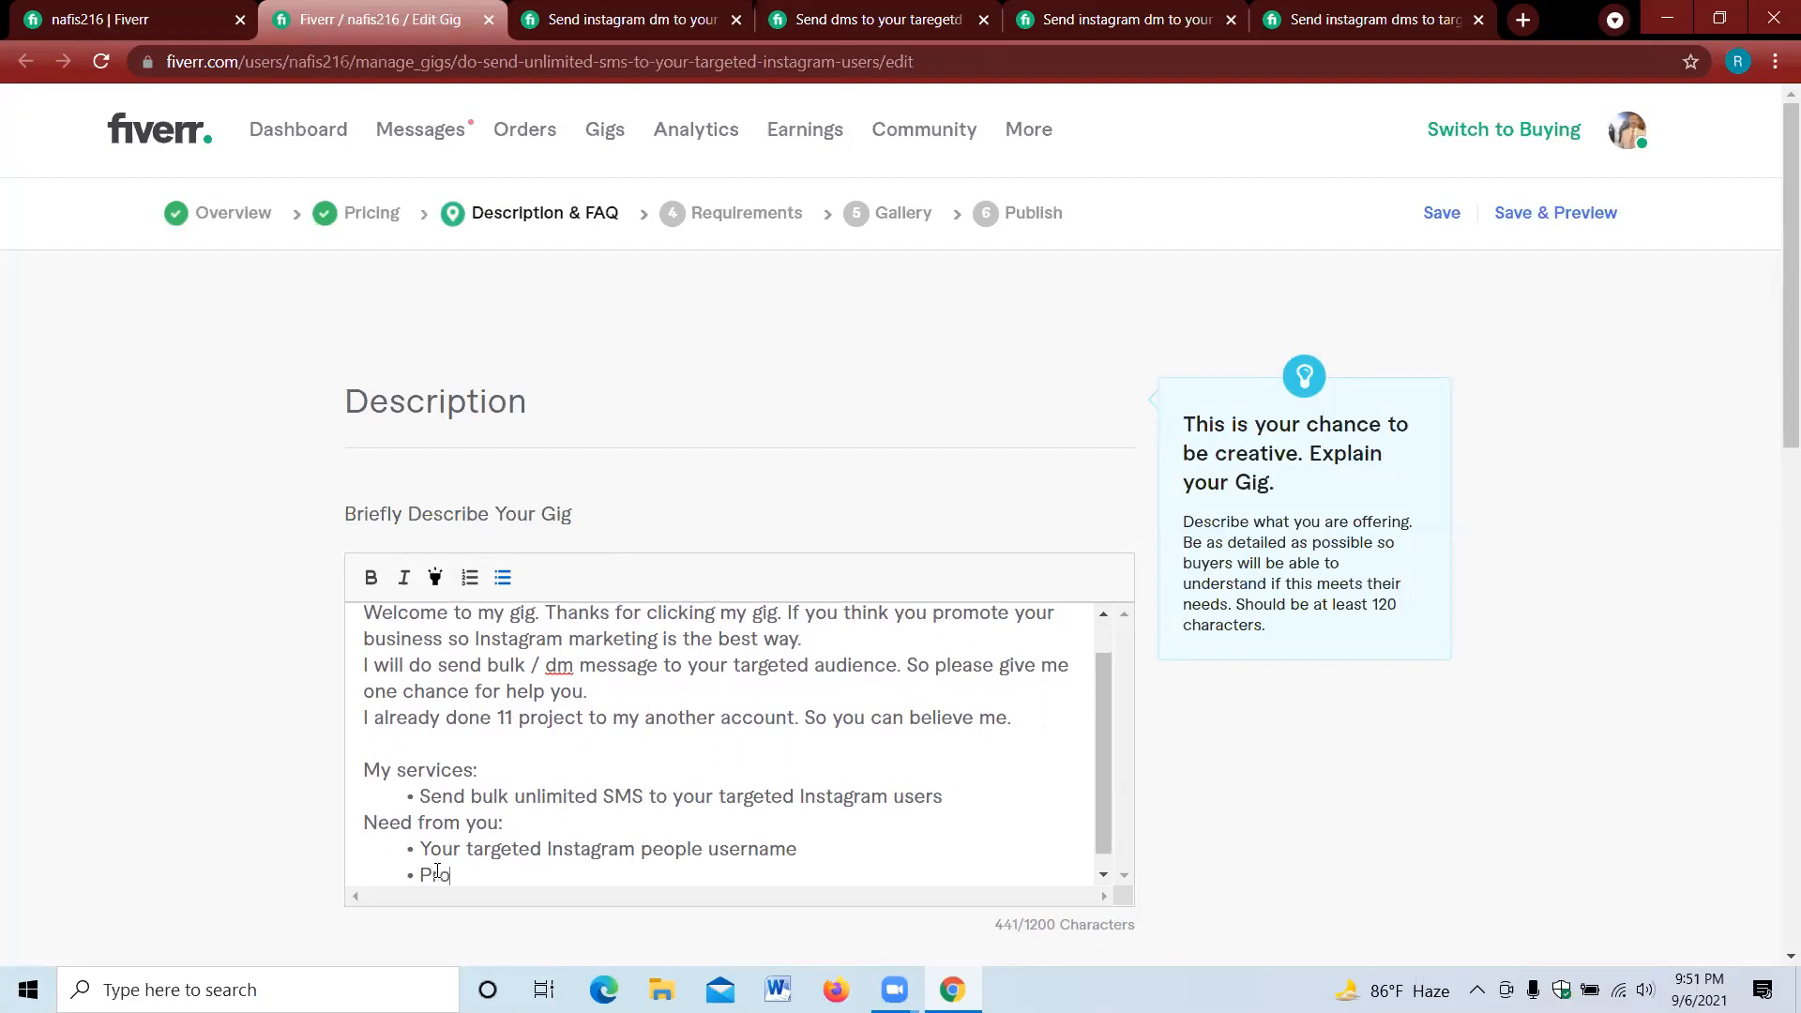
text(vide this data cs)
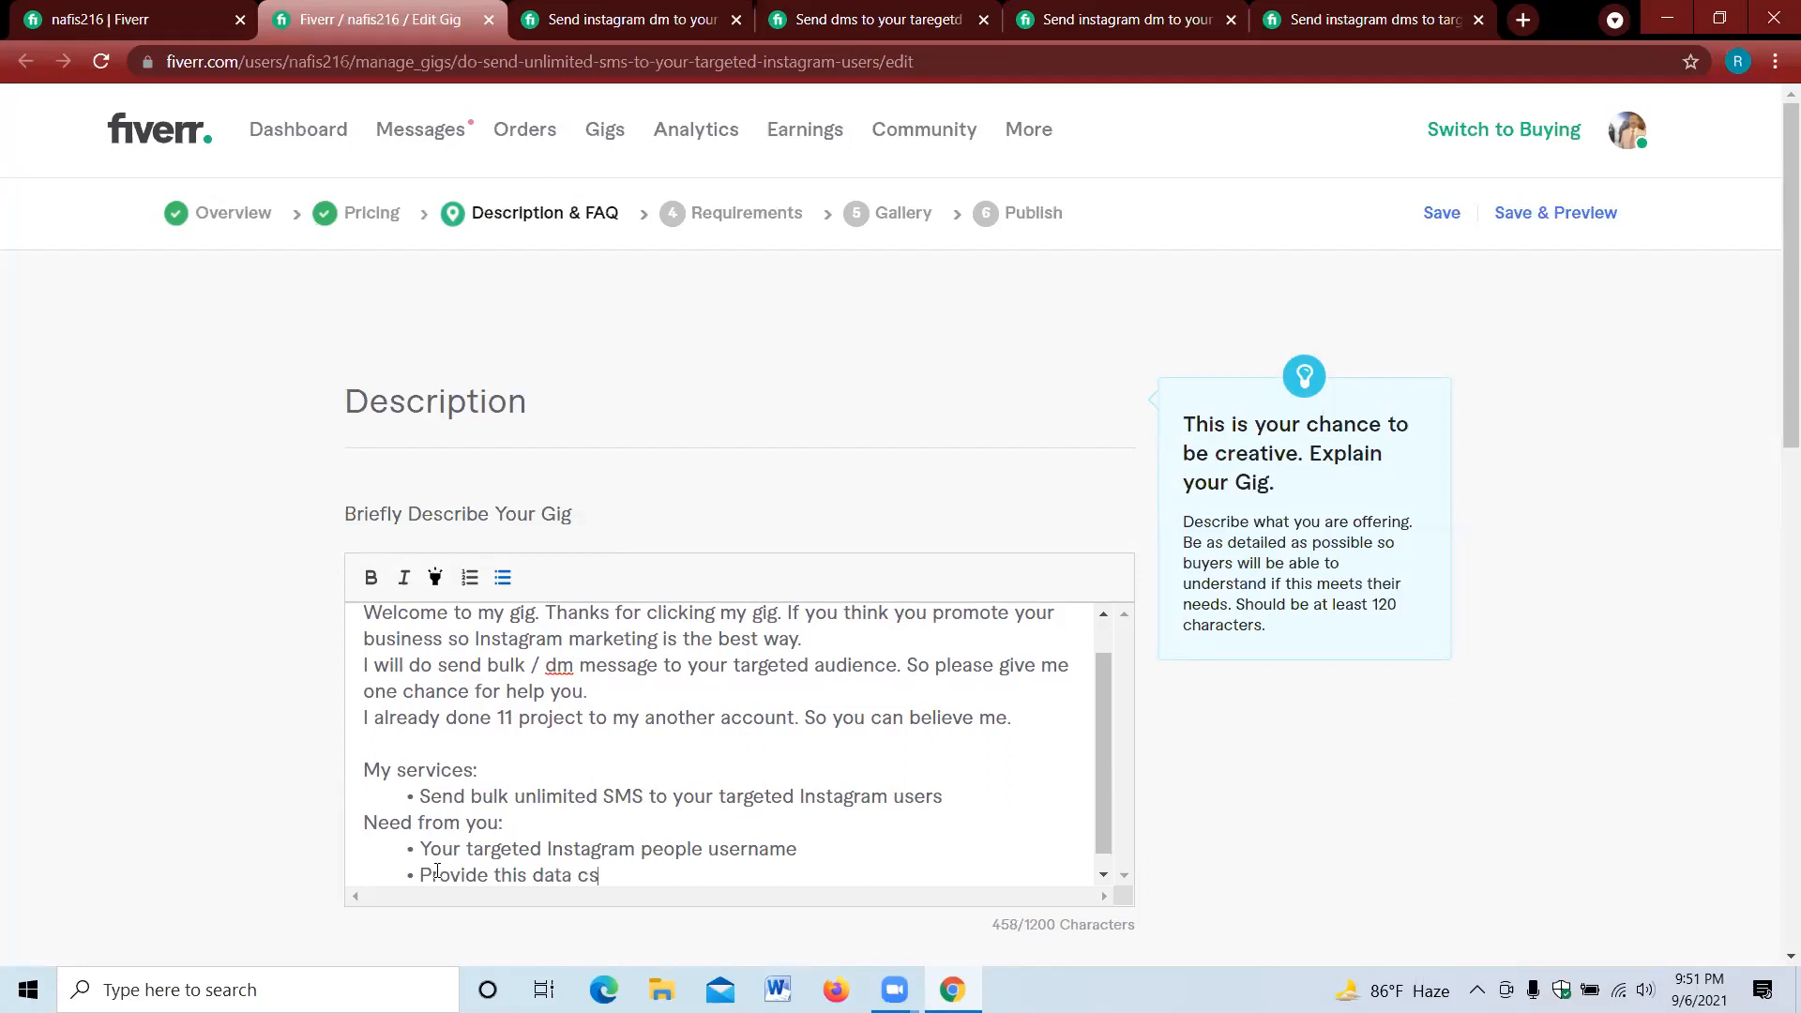
text(v file)
key(Return)
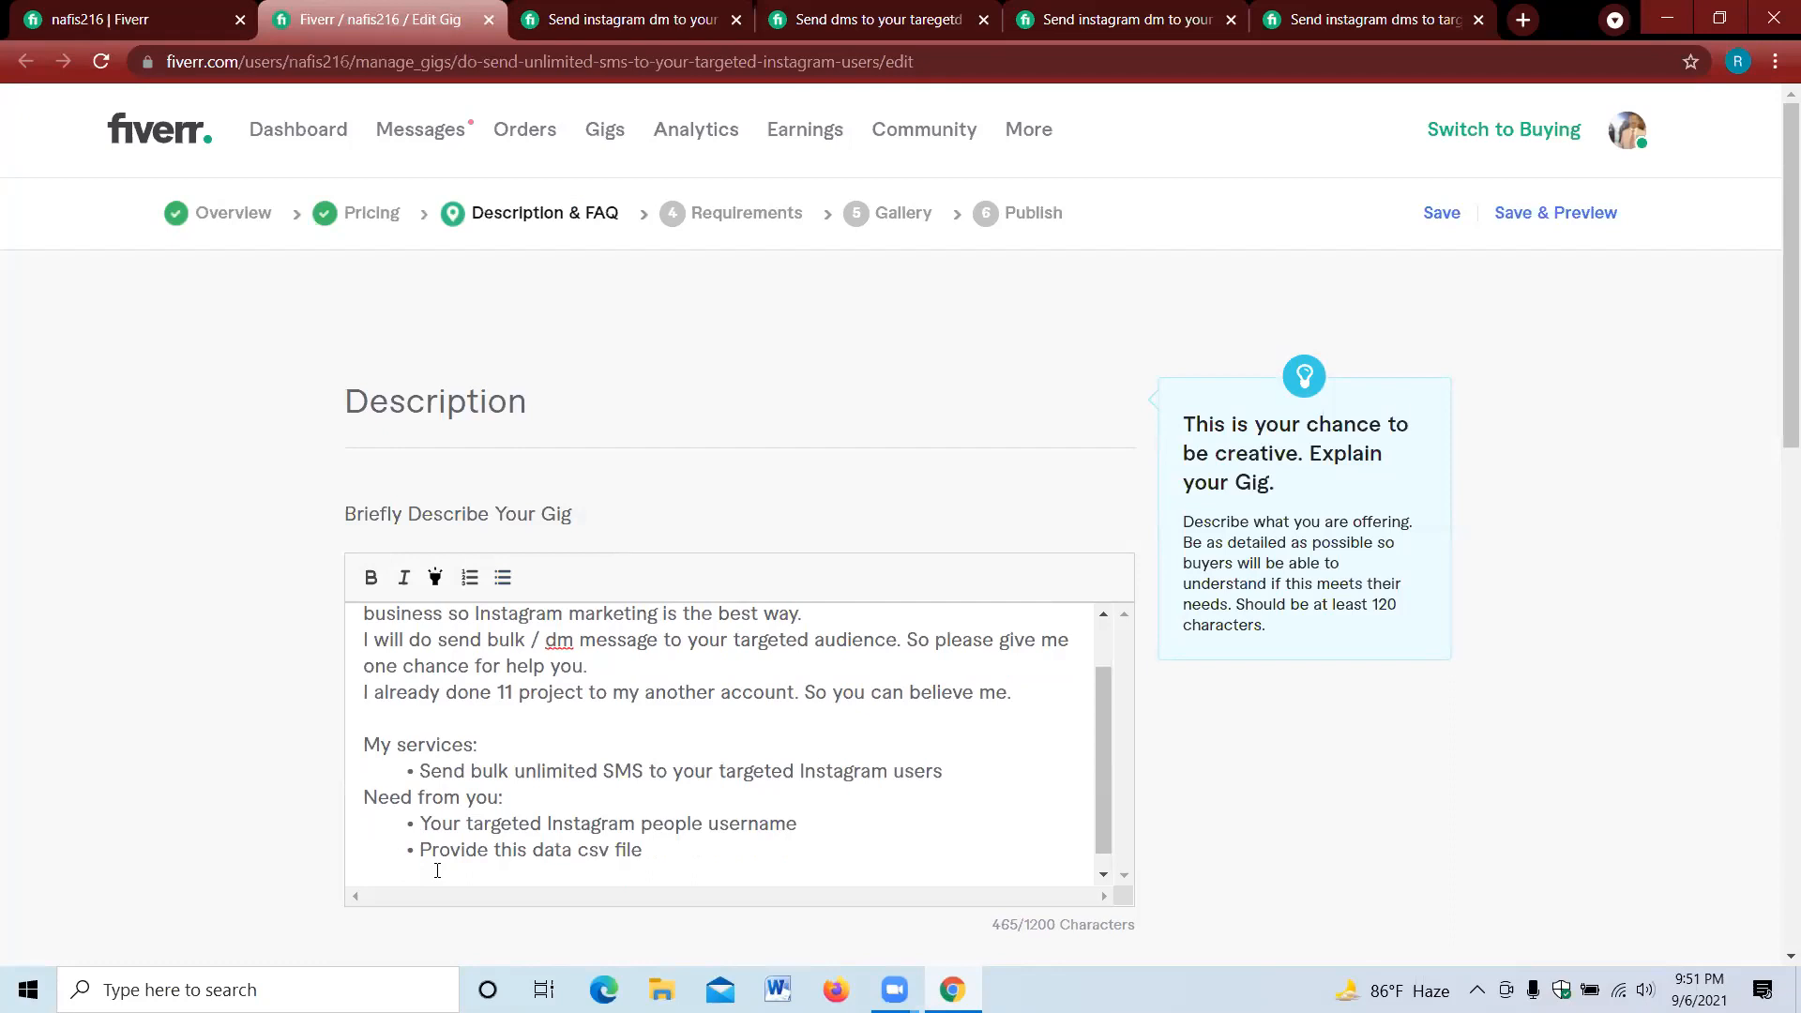
- Add a "Why I am best?" heading below the requirements, with "I" capitalized, and start a bulleted list under it
text(Why )
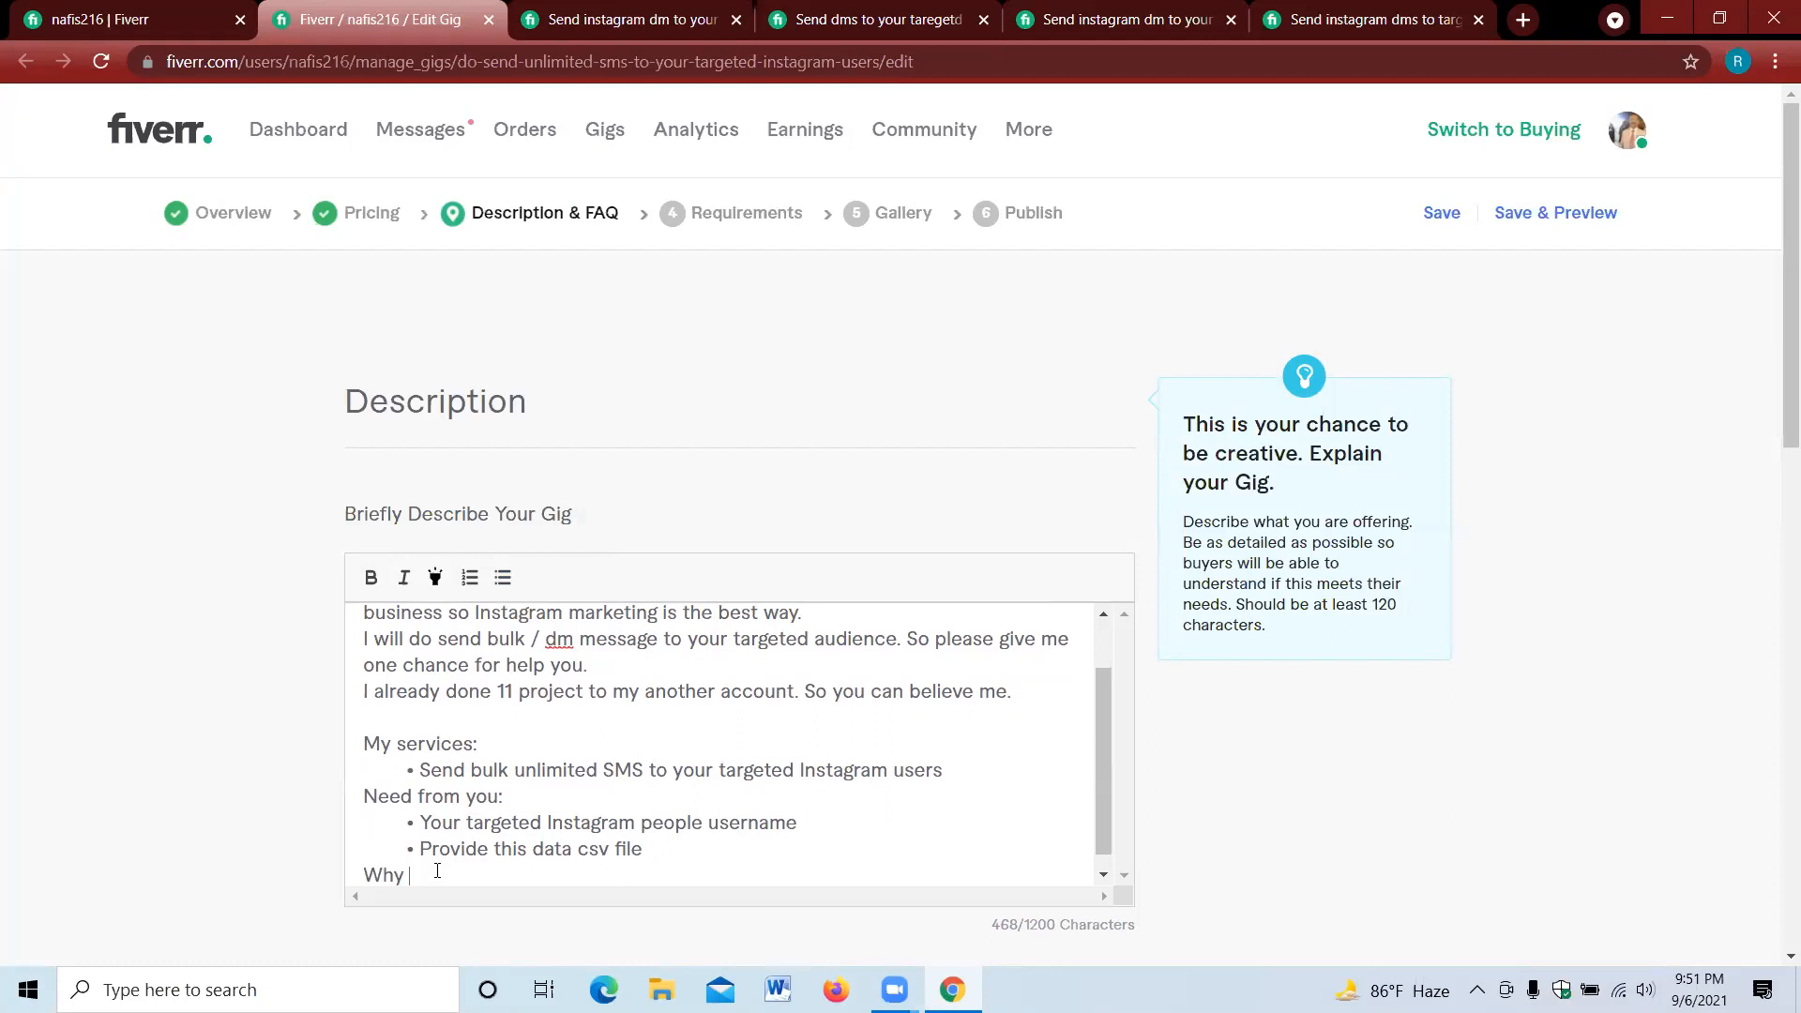
text(i am best?)
key(Return)
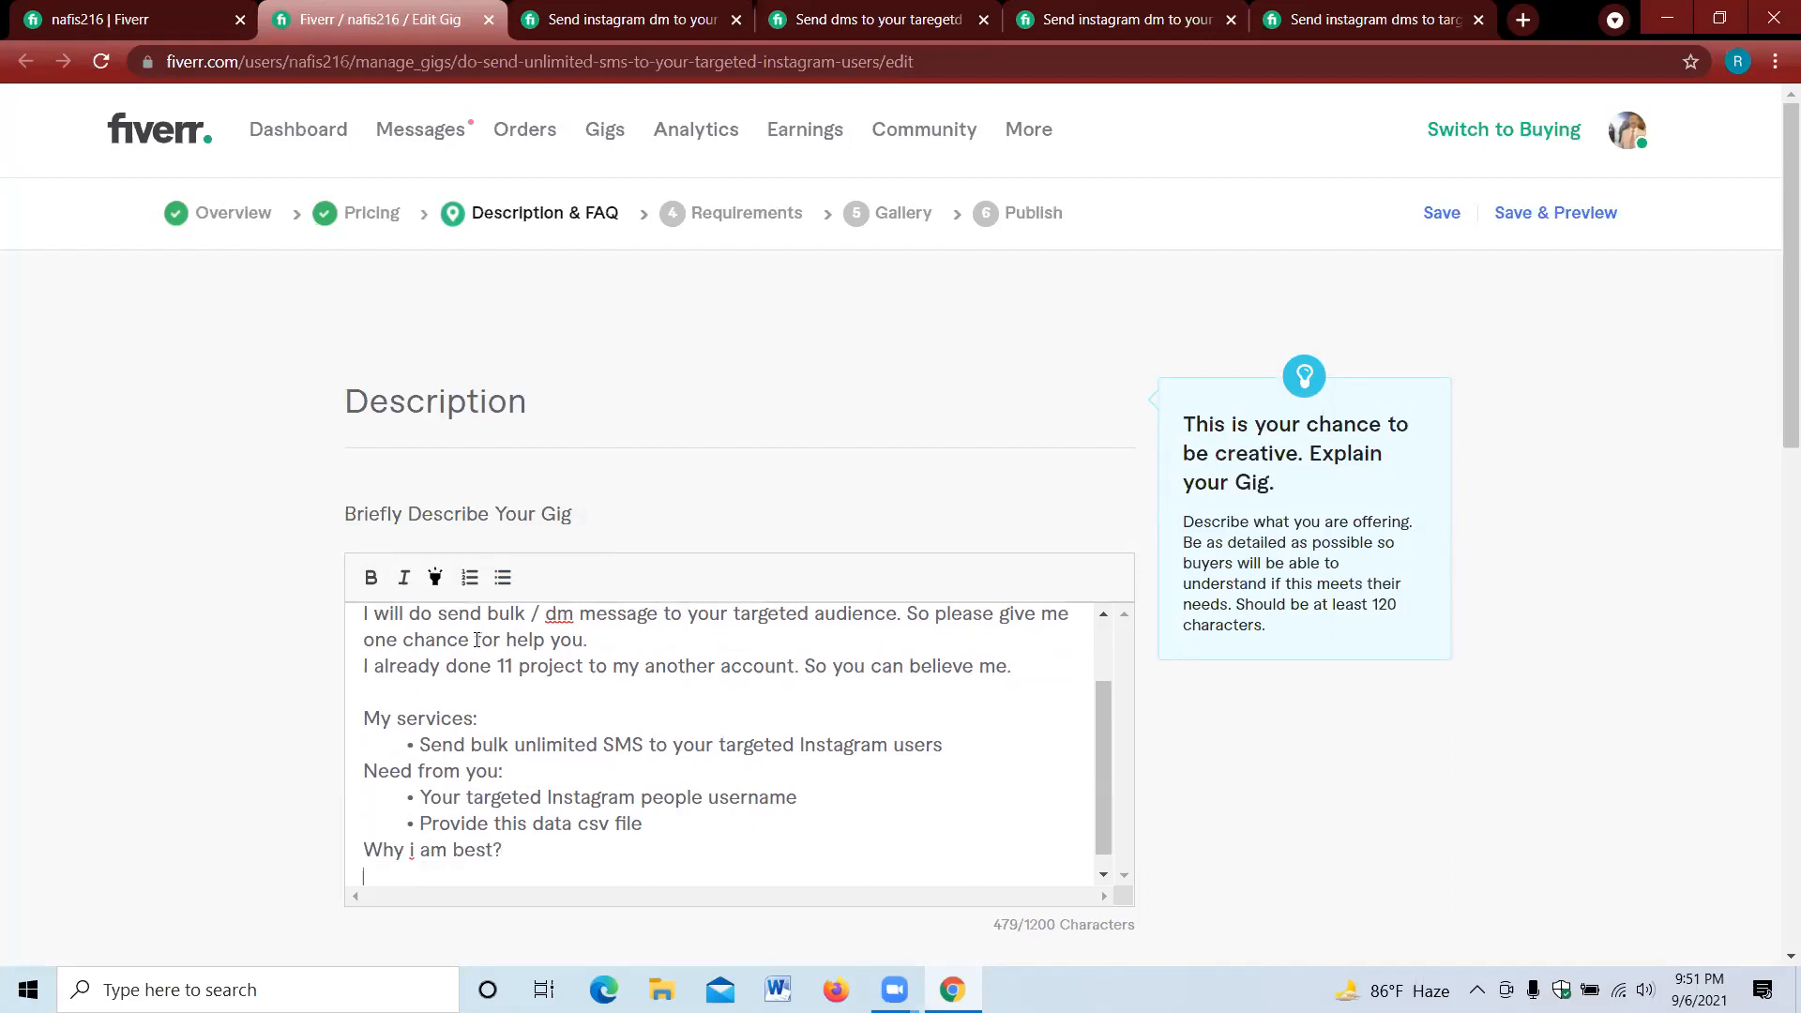
click(503, 577)
right_click(413, 850)
click(468, 591)
- Review the competing gig's hiring reasons, and write "24/7 active for you" as the first bullet under the draft's "Why I am best?" heading
click(929, 7)
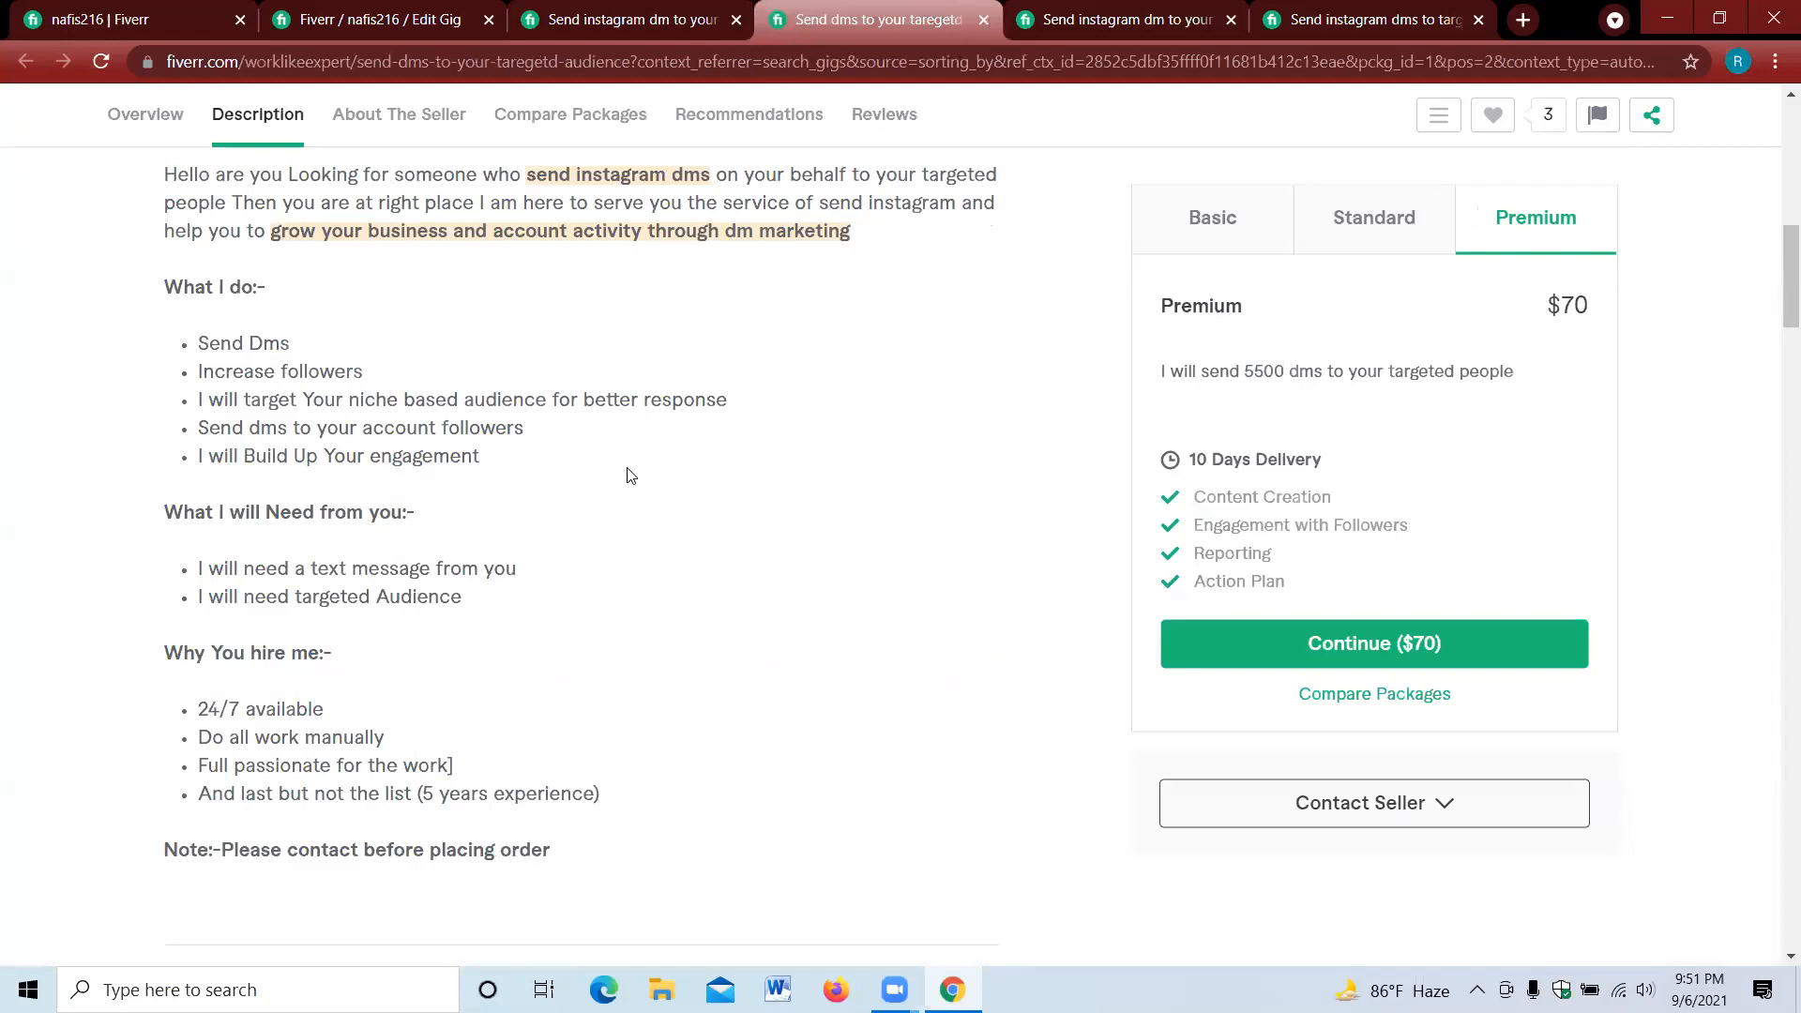
click(441, 11)
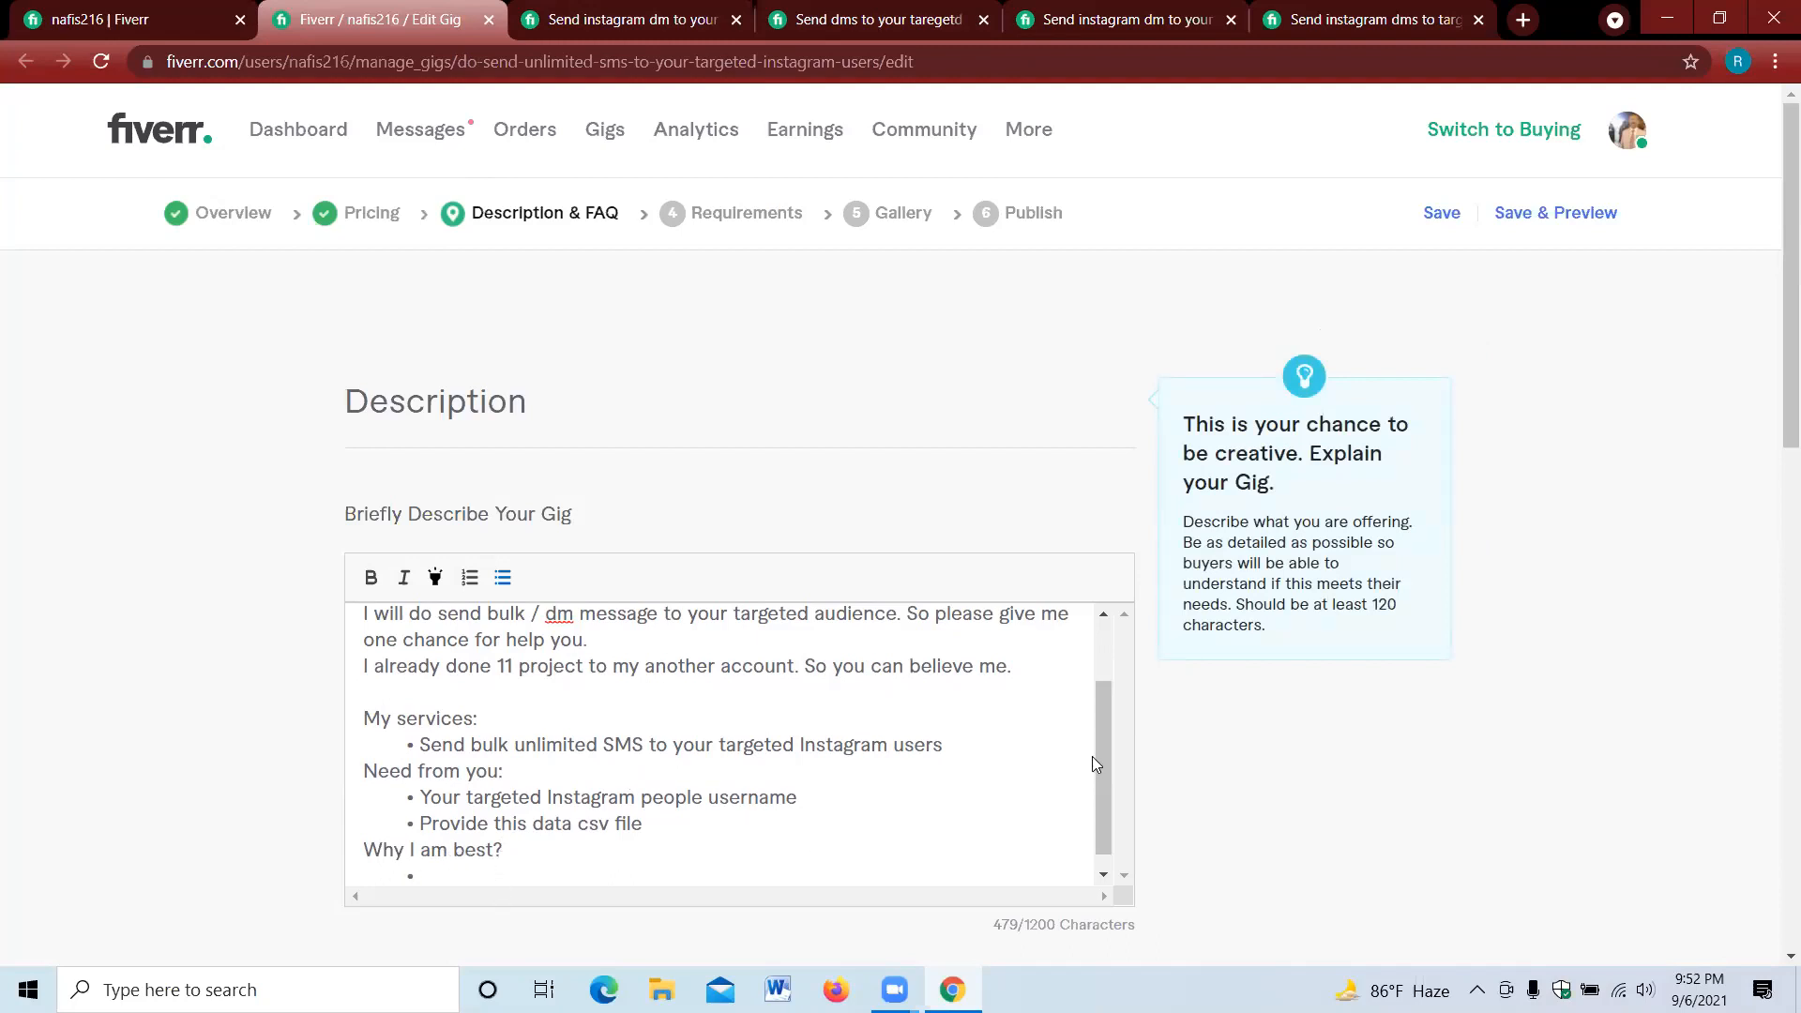
drag(1101, 752, 1102, 767)
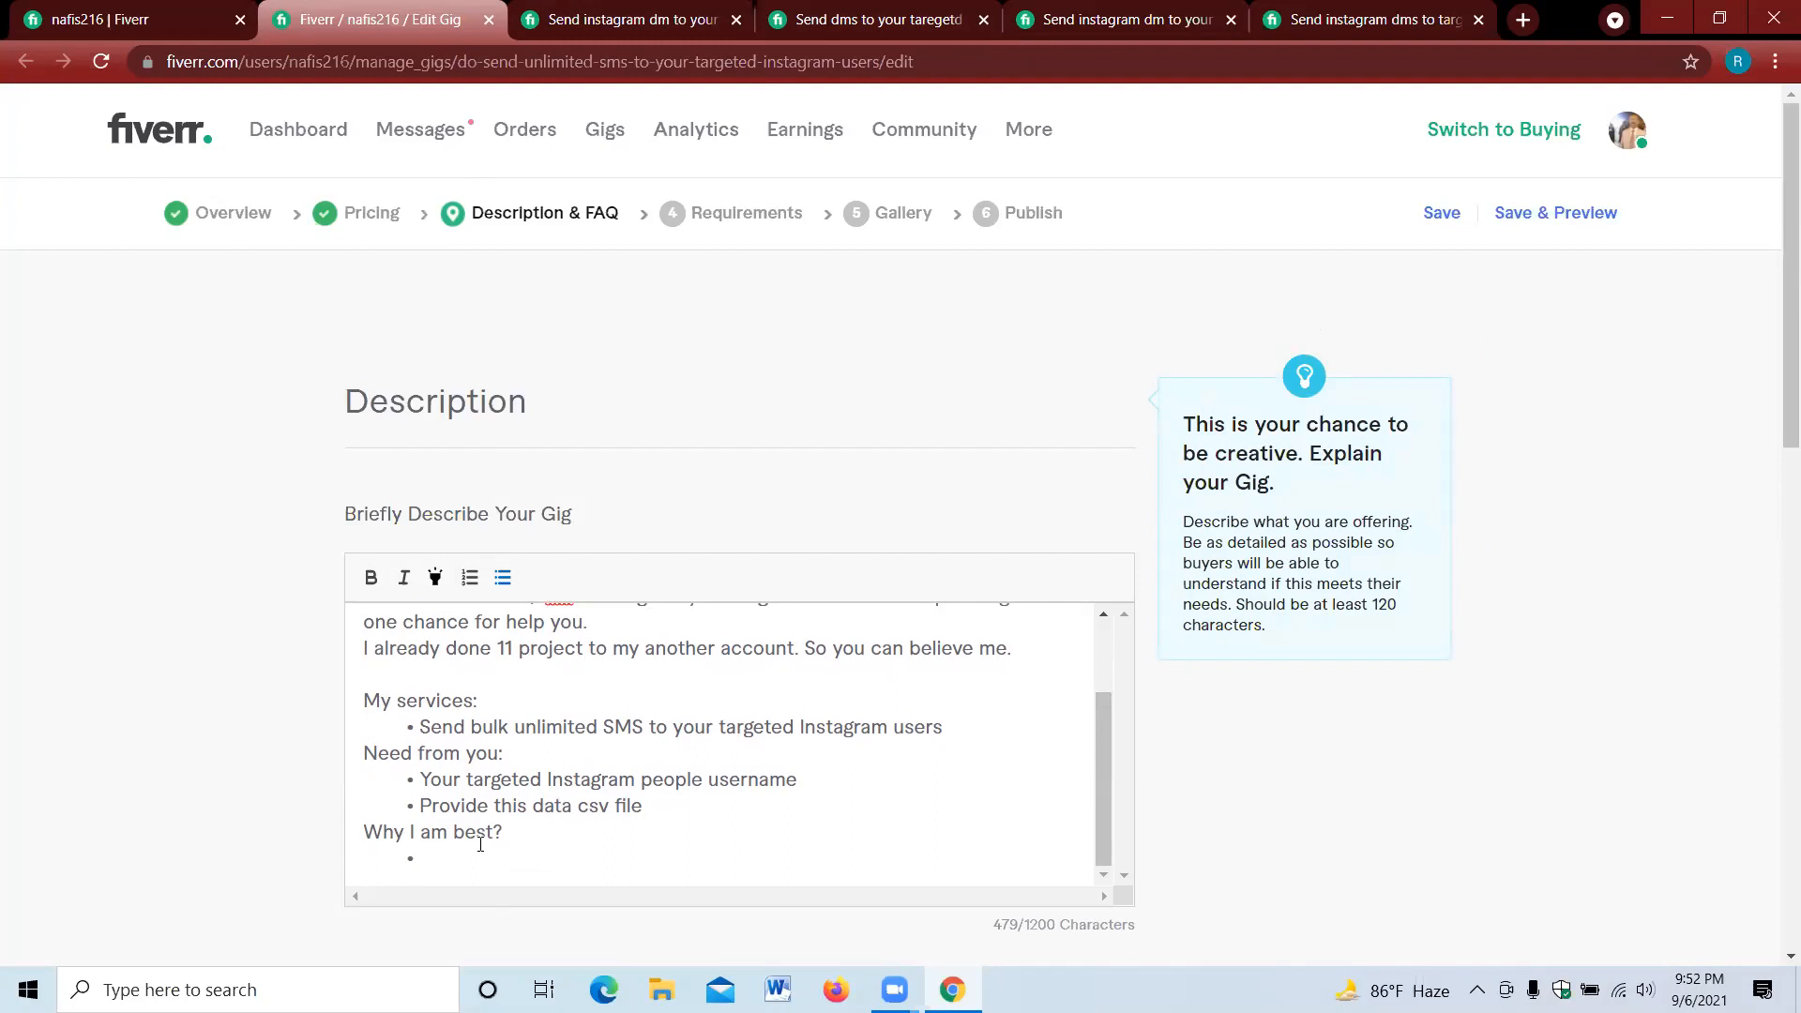
text(24/7)
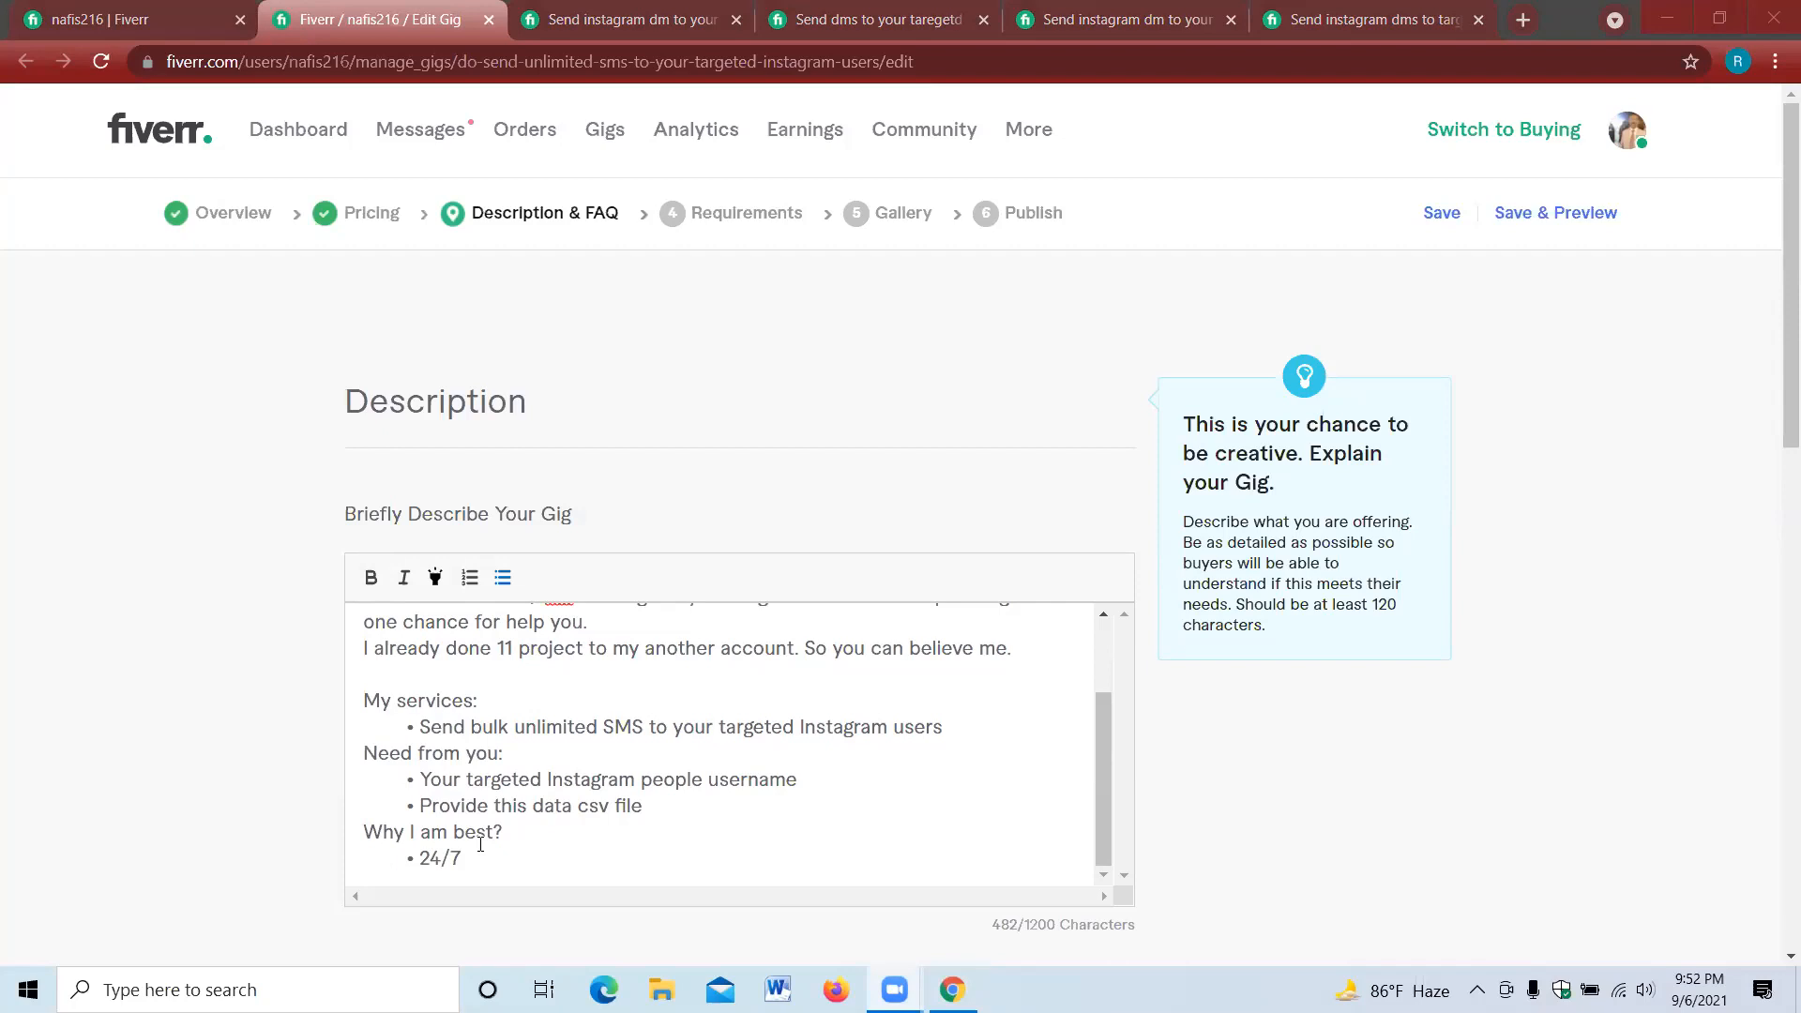
click(490, 852)
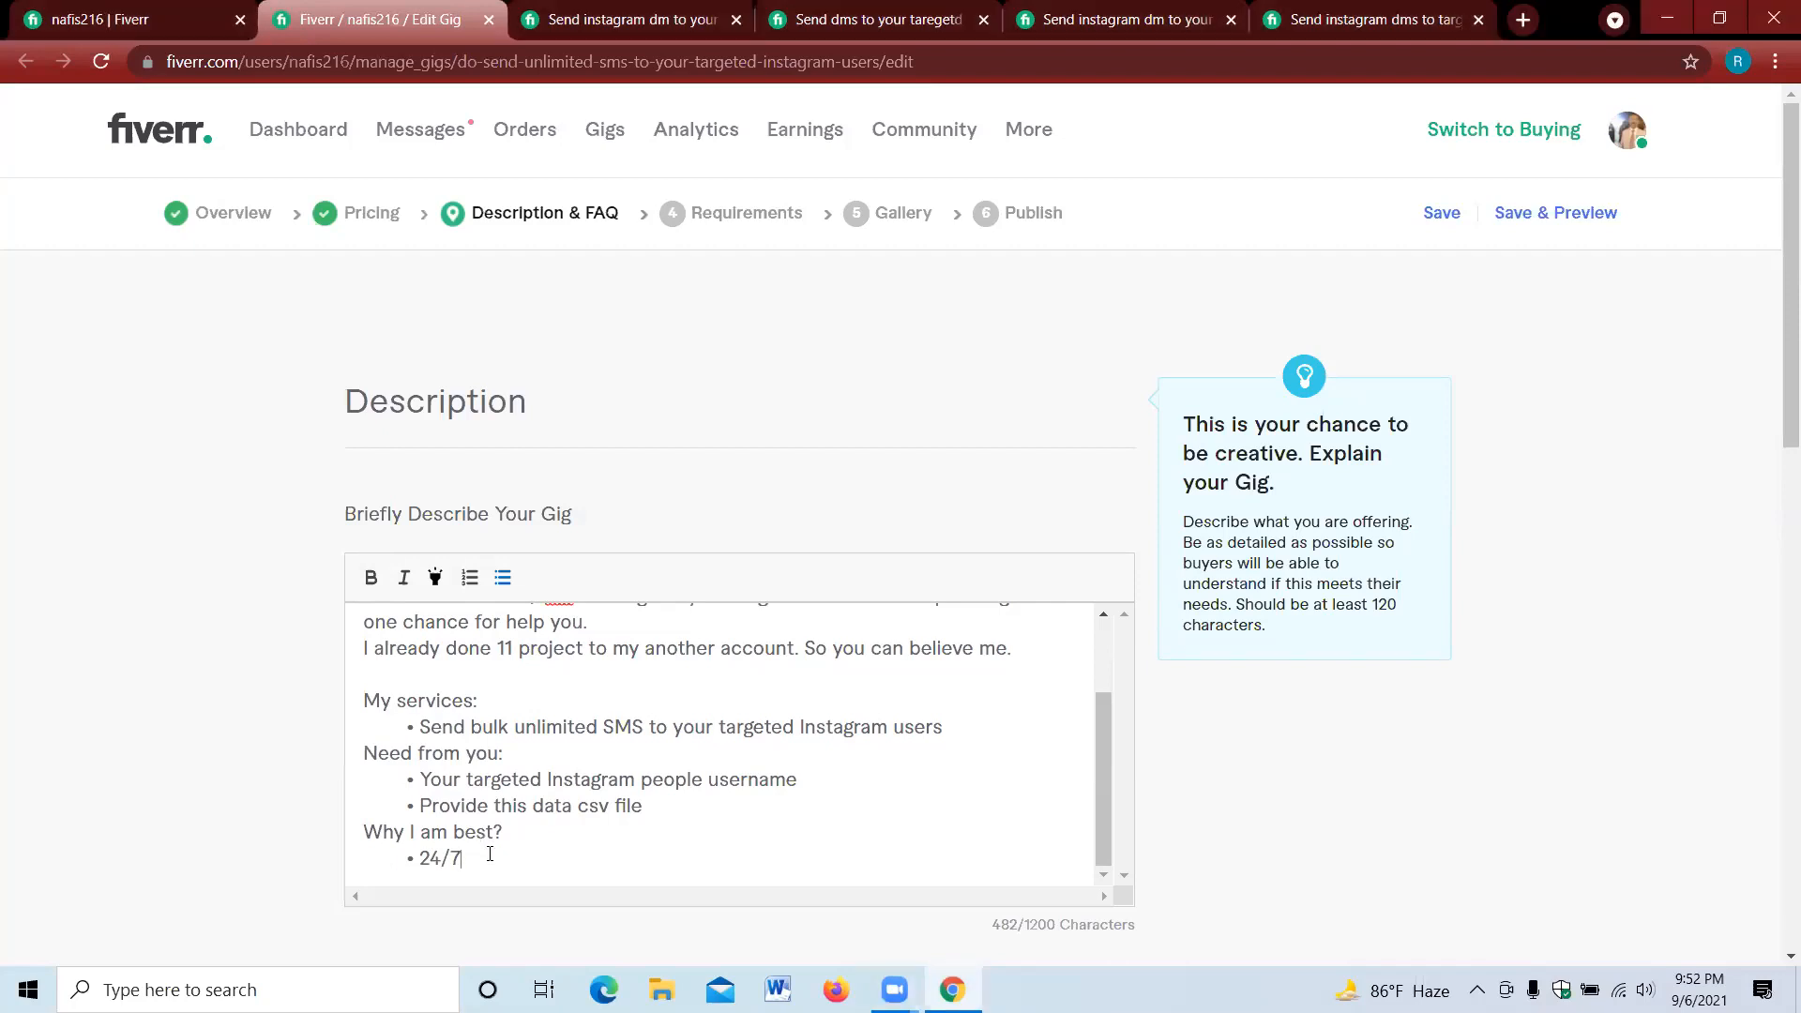
text(active for you)
- Add a second bullet reading "100% got good result" under the "Why I am best?" heading
key(Return)
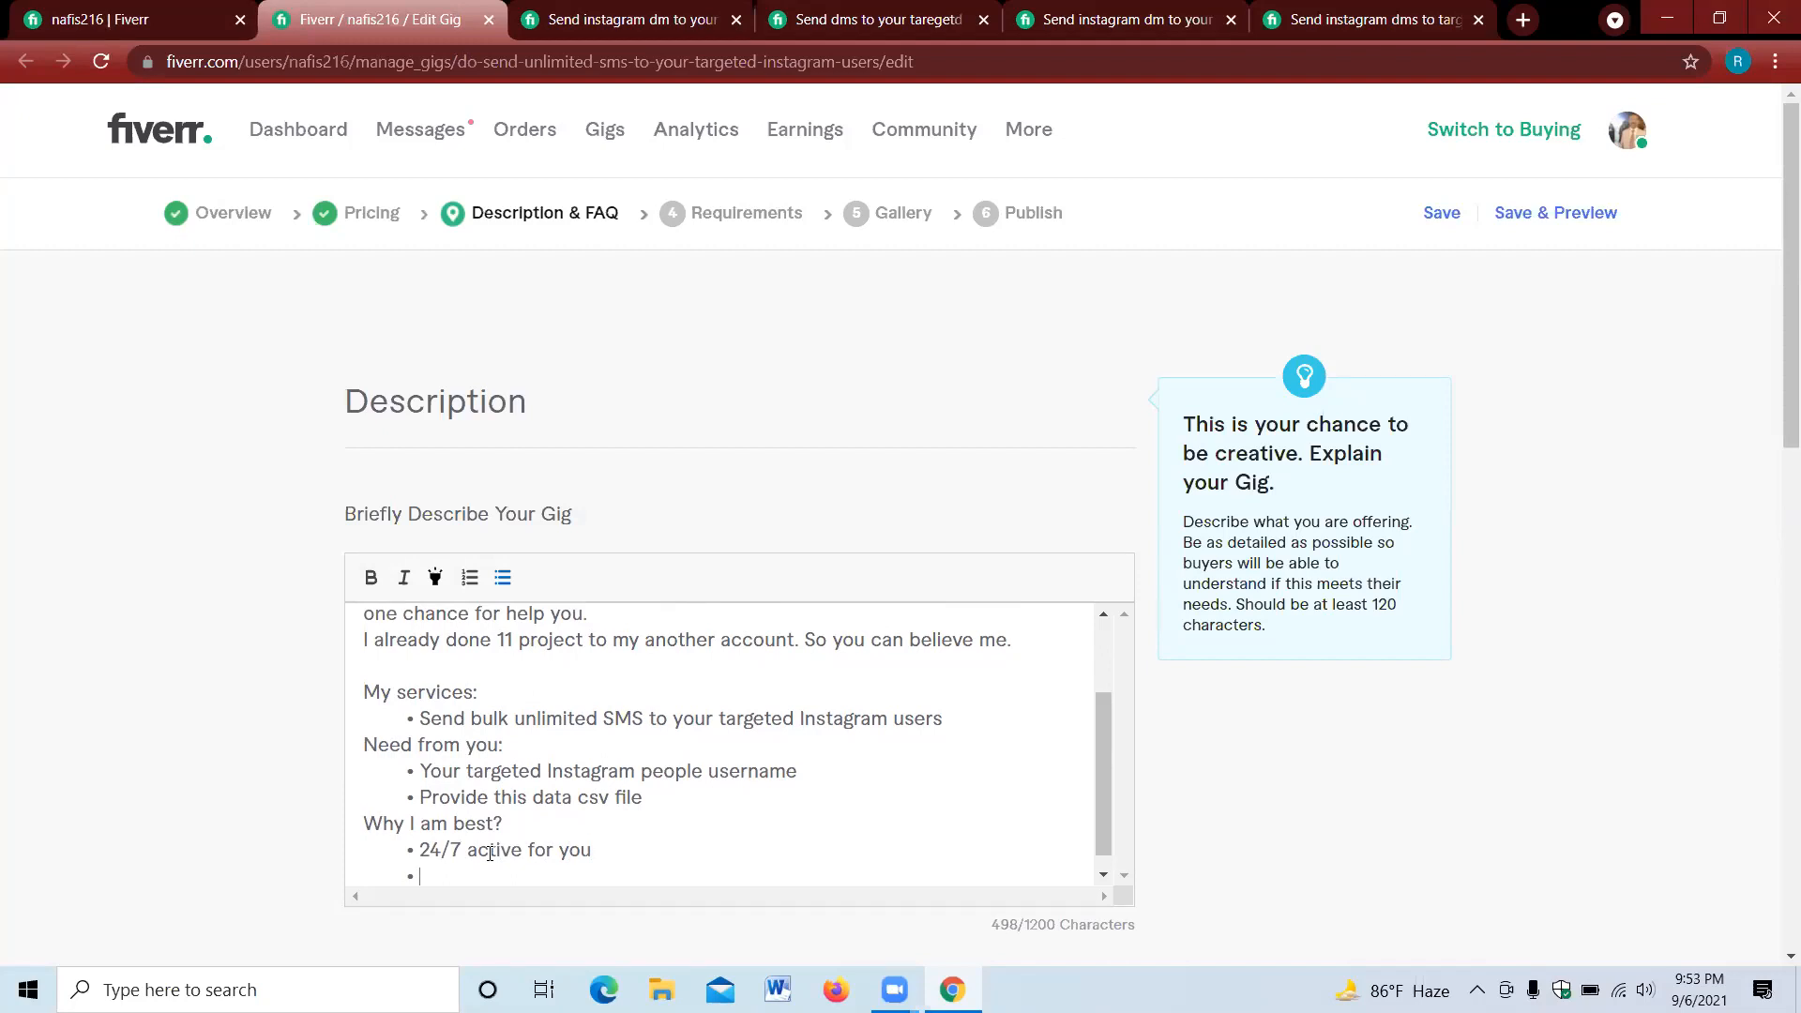
text(100)
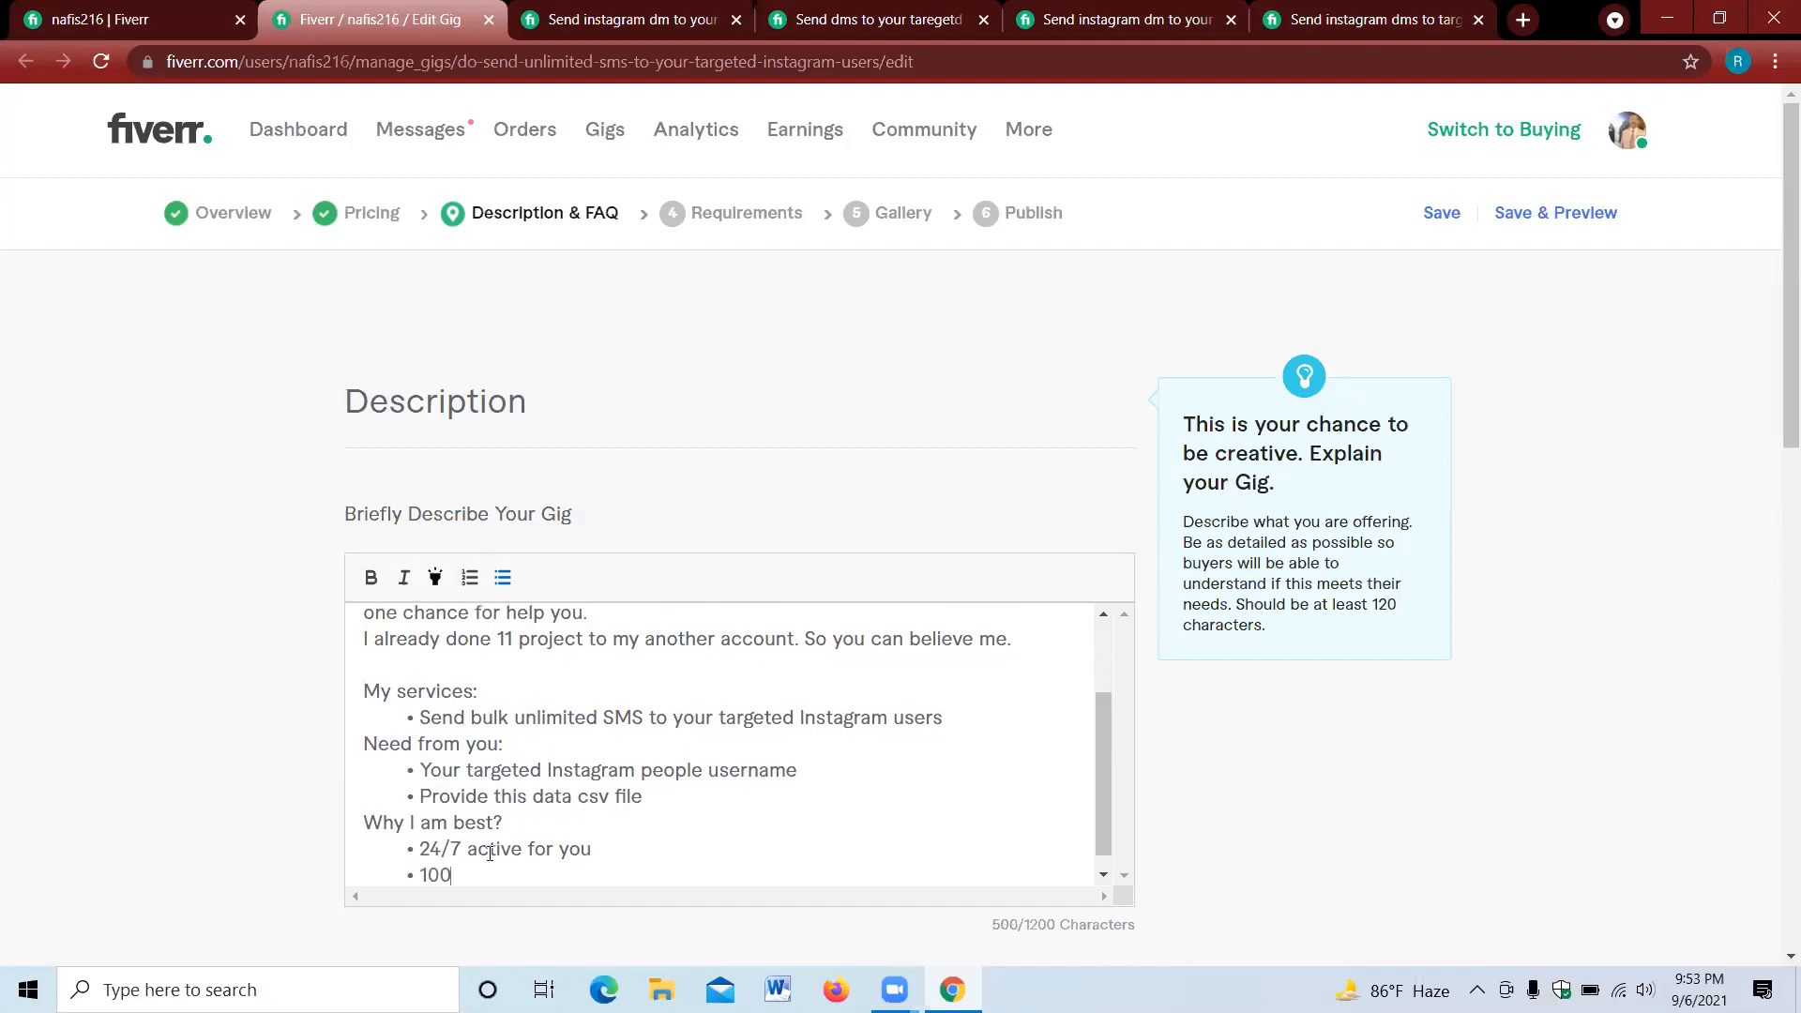
text(% got good result)
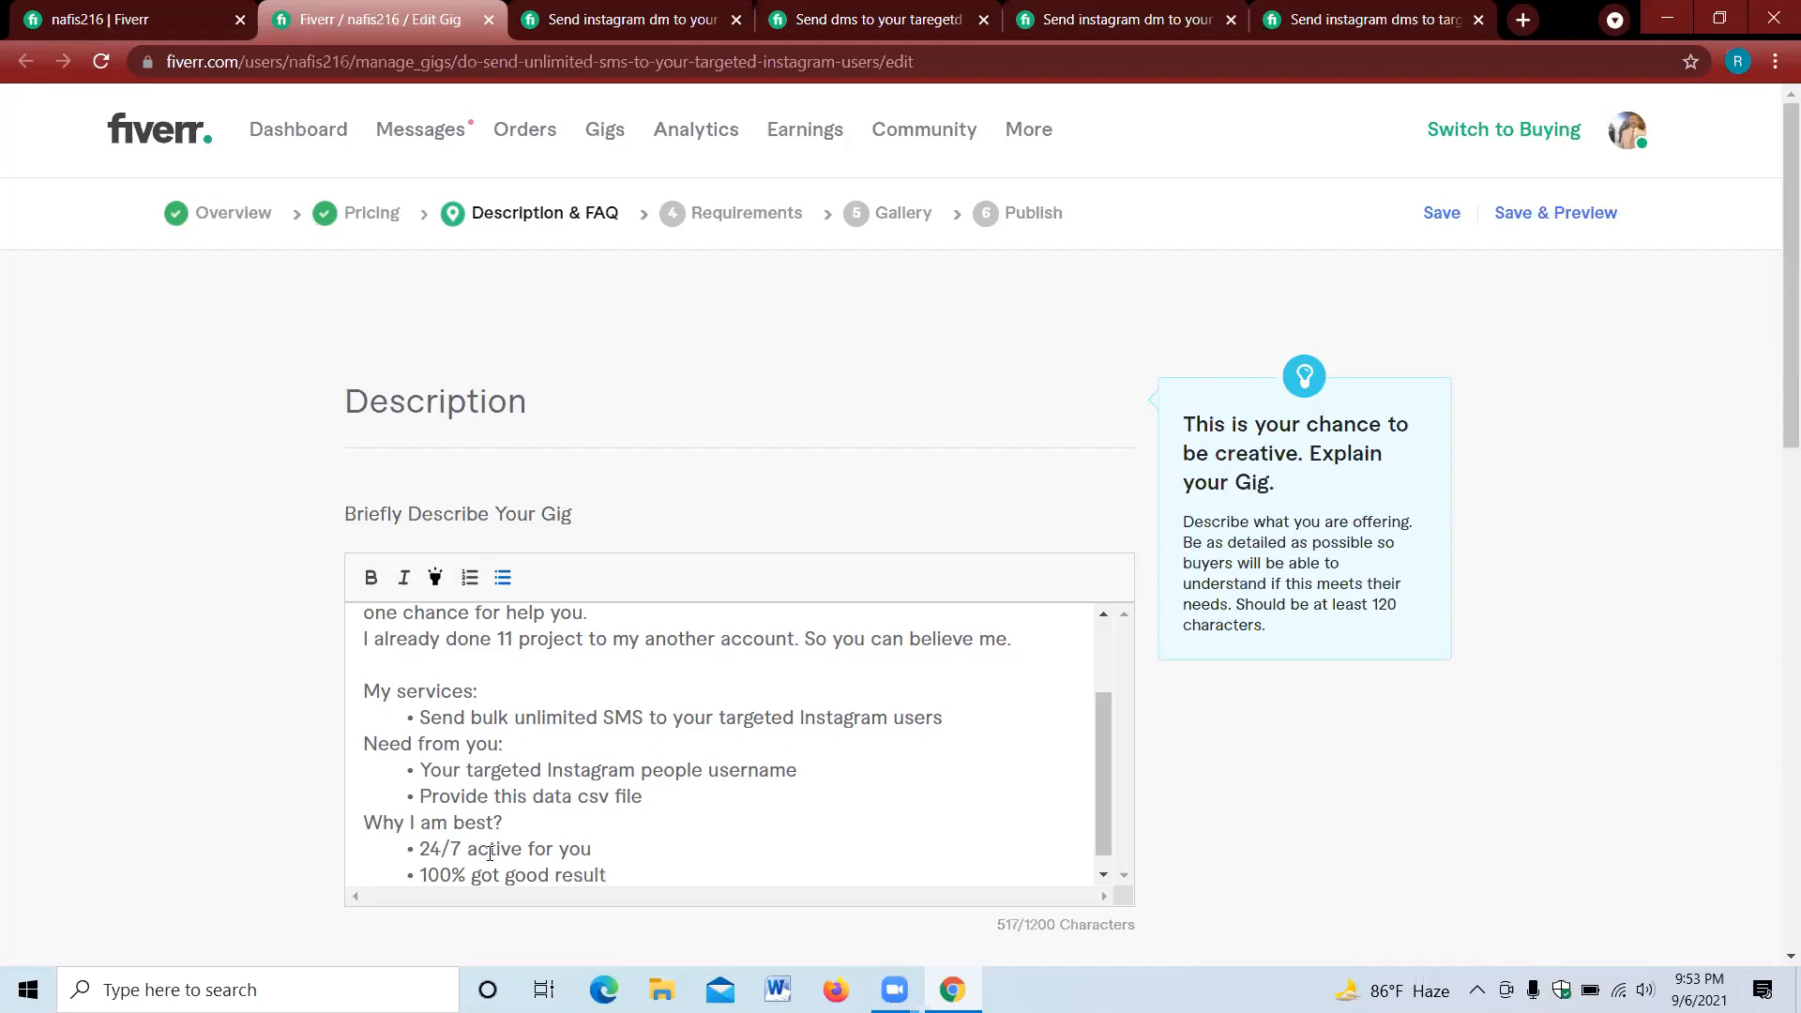
- Add a third bullet reading "Provide you all campaign report", with the spelling of "campaign" corrected
key(Return)
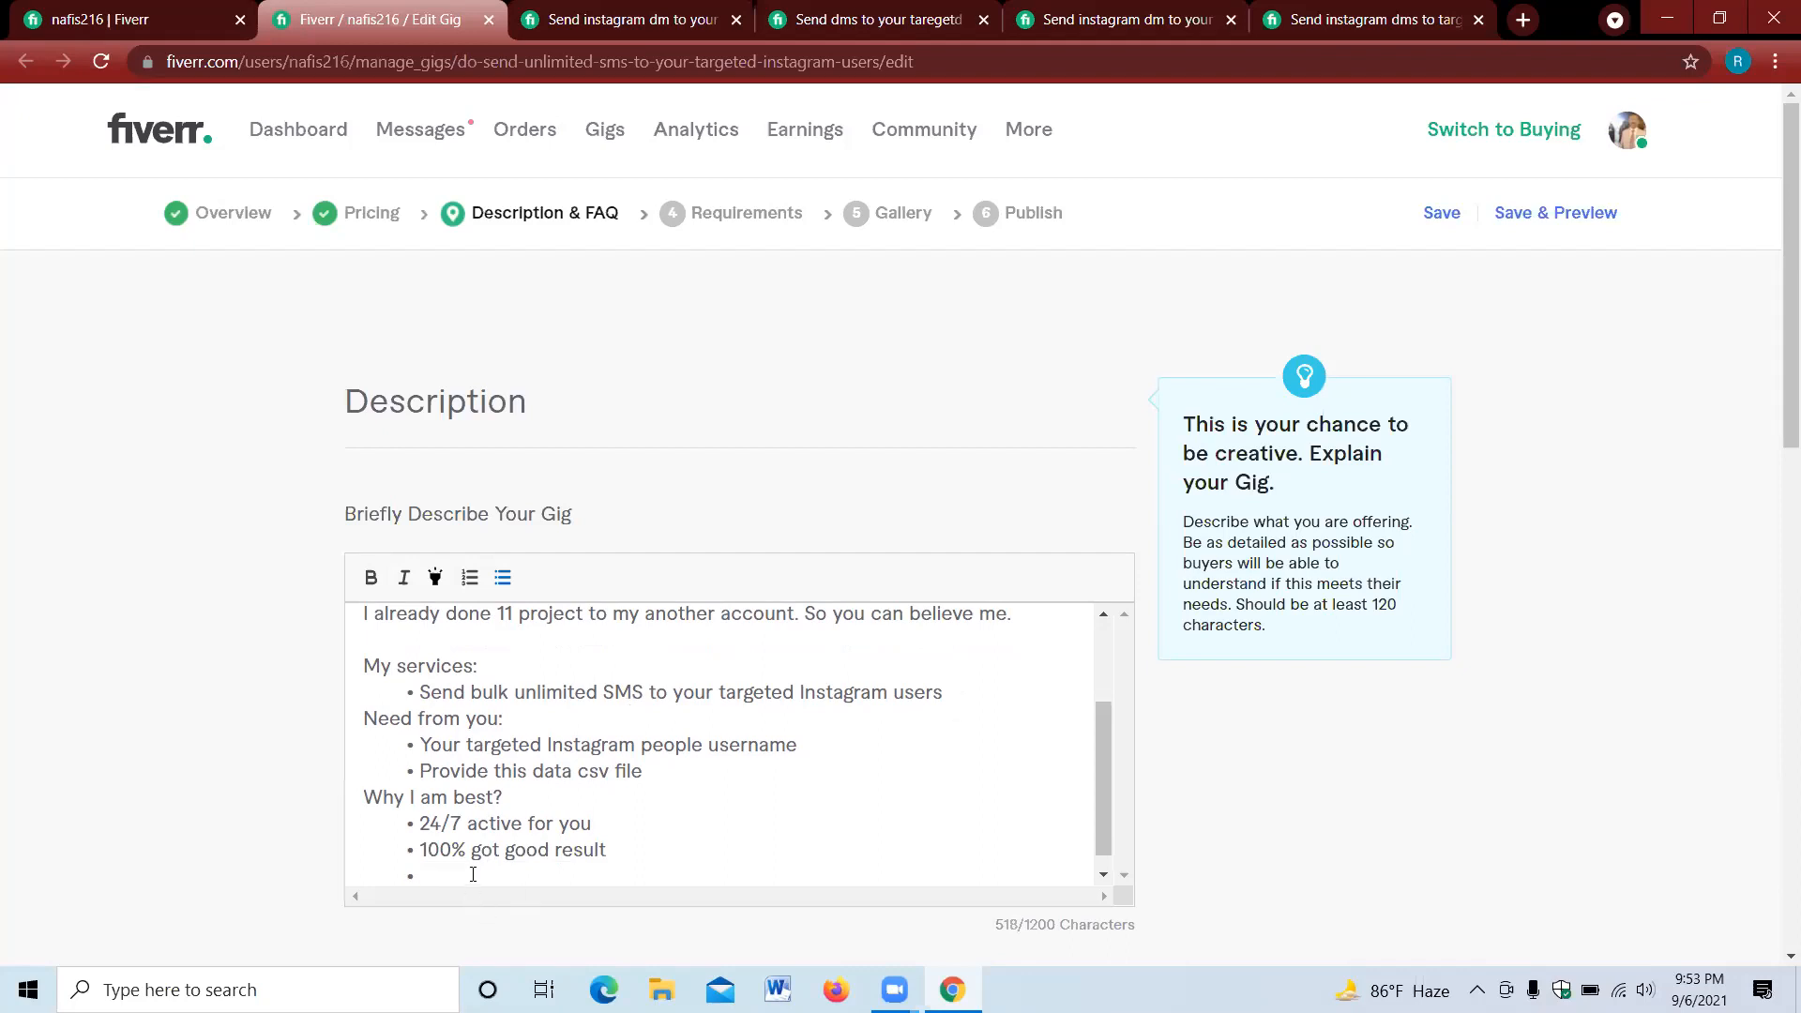
text(P)
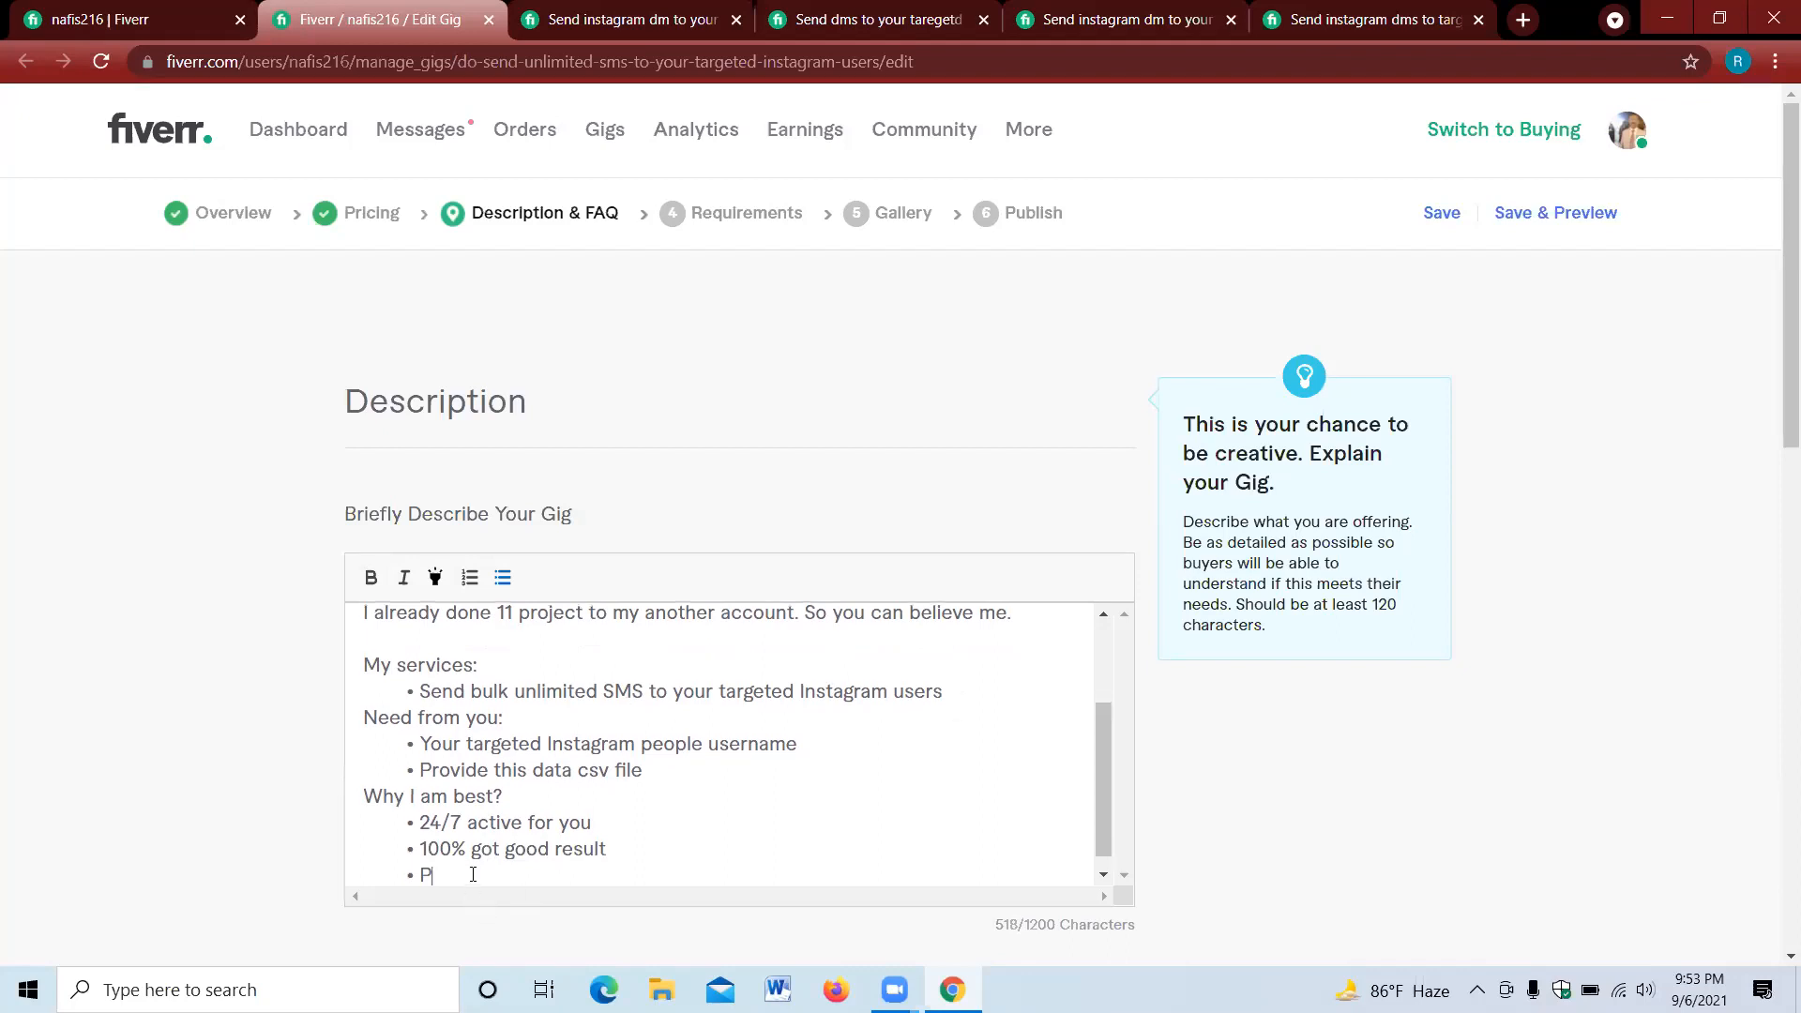
text(rovide you all campain re)
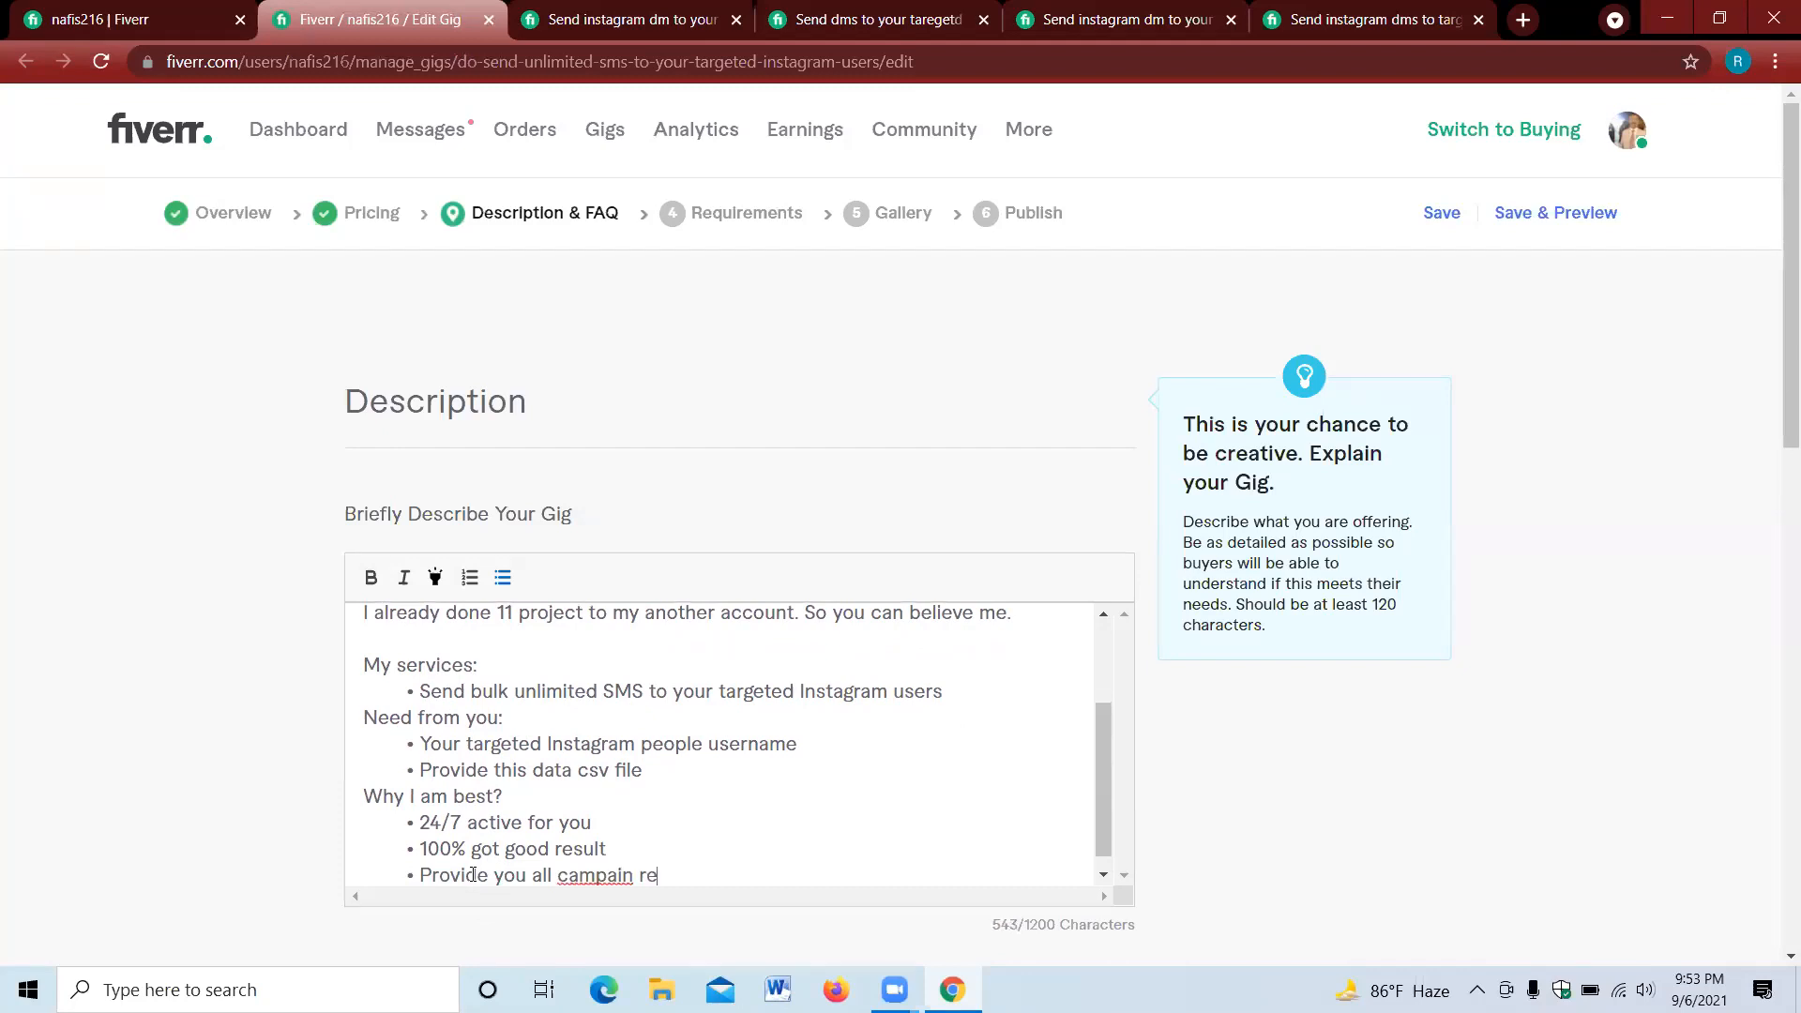
text(port)
right_click(594, 874)
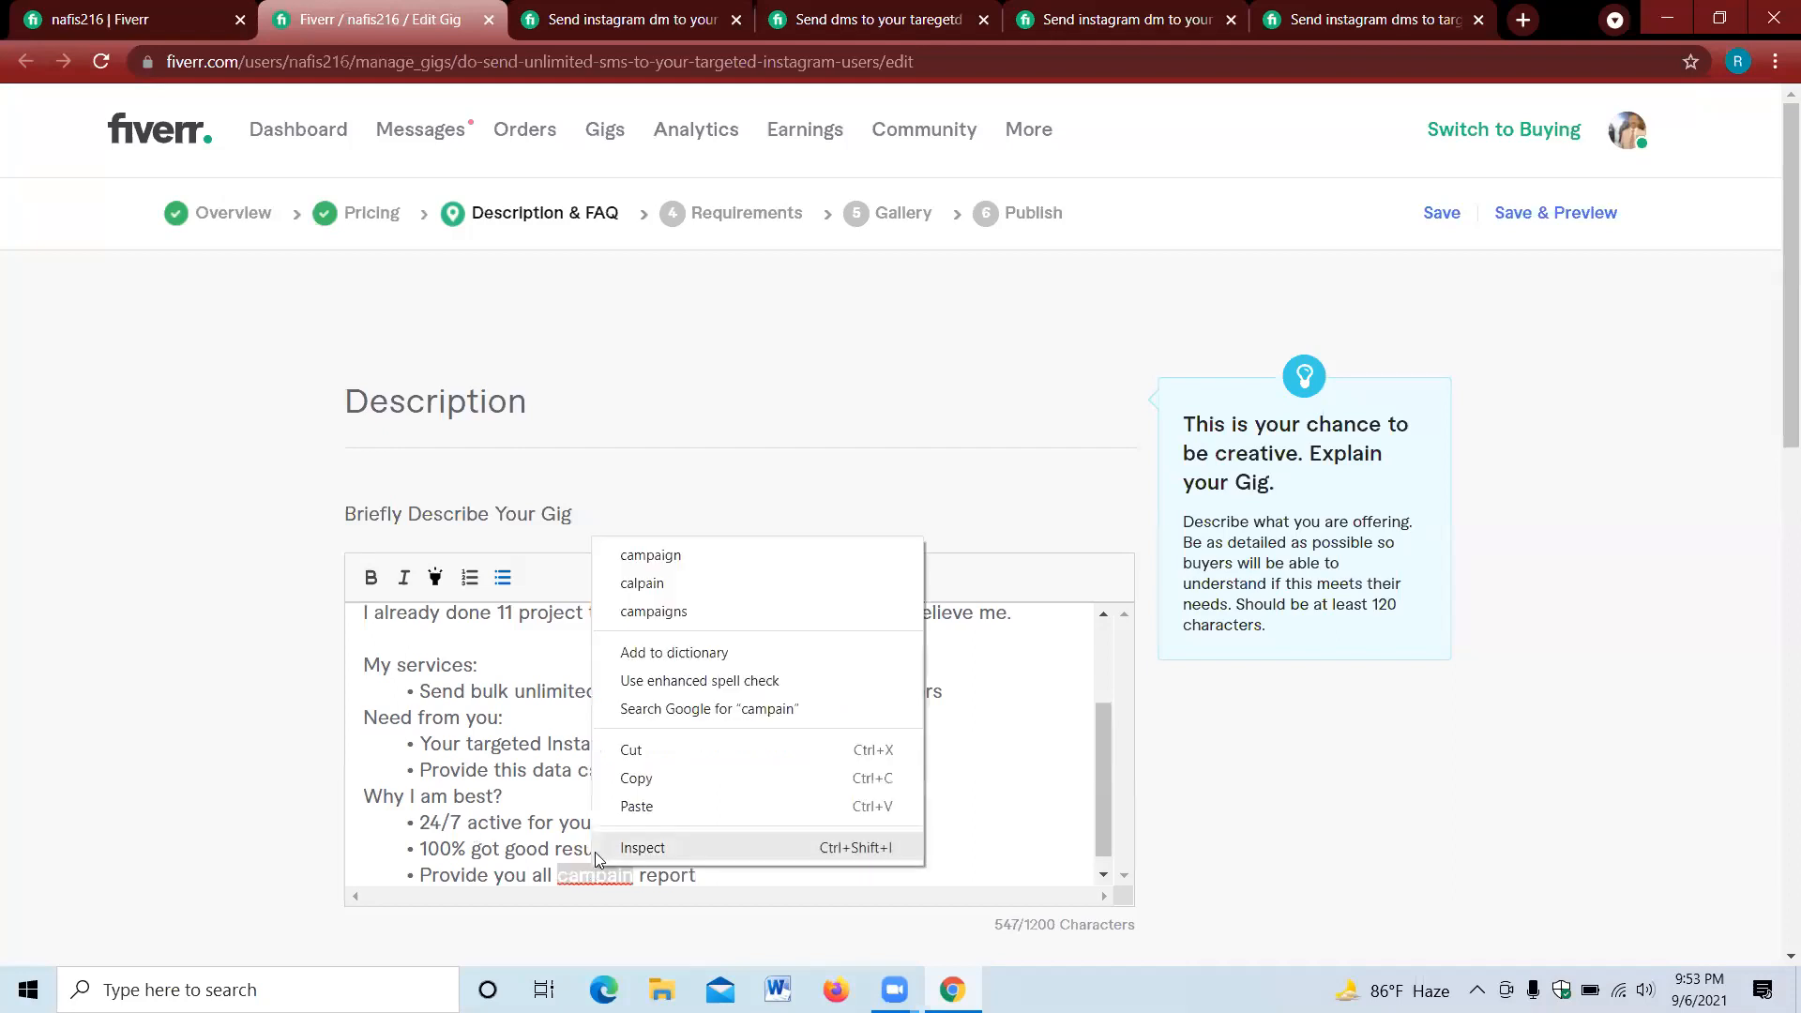
click(651, 556)
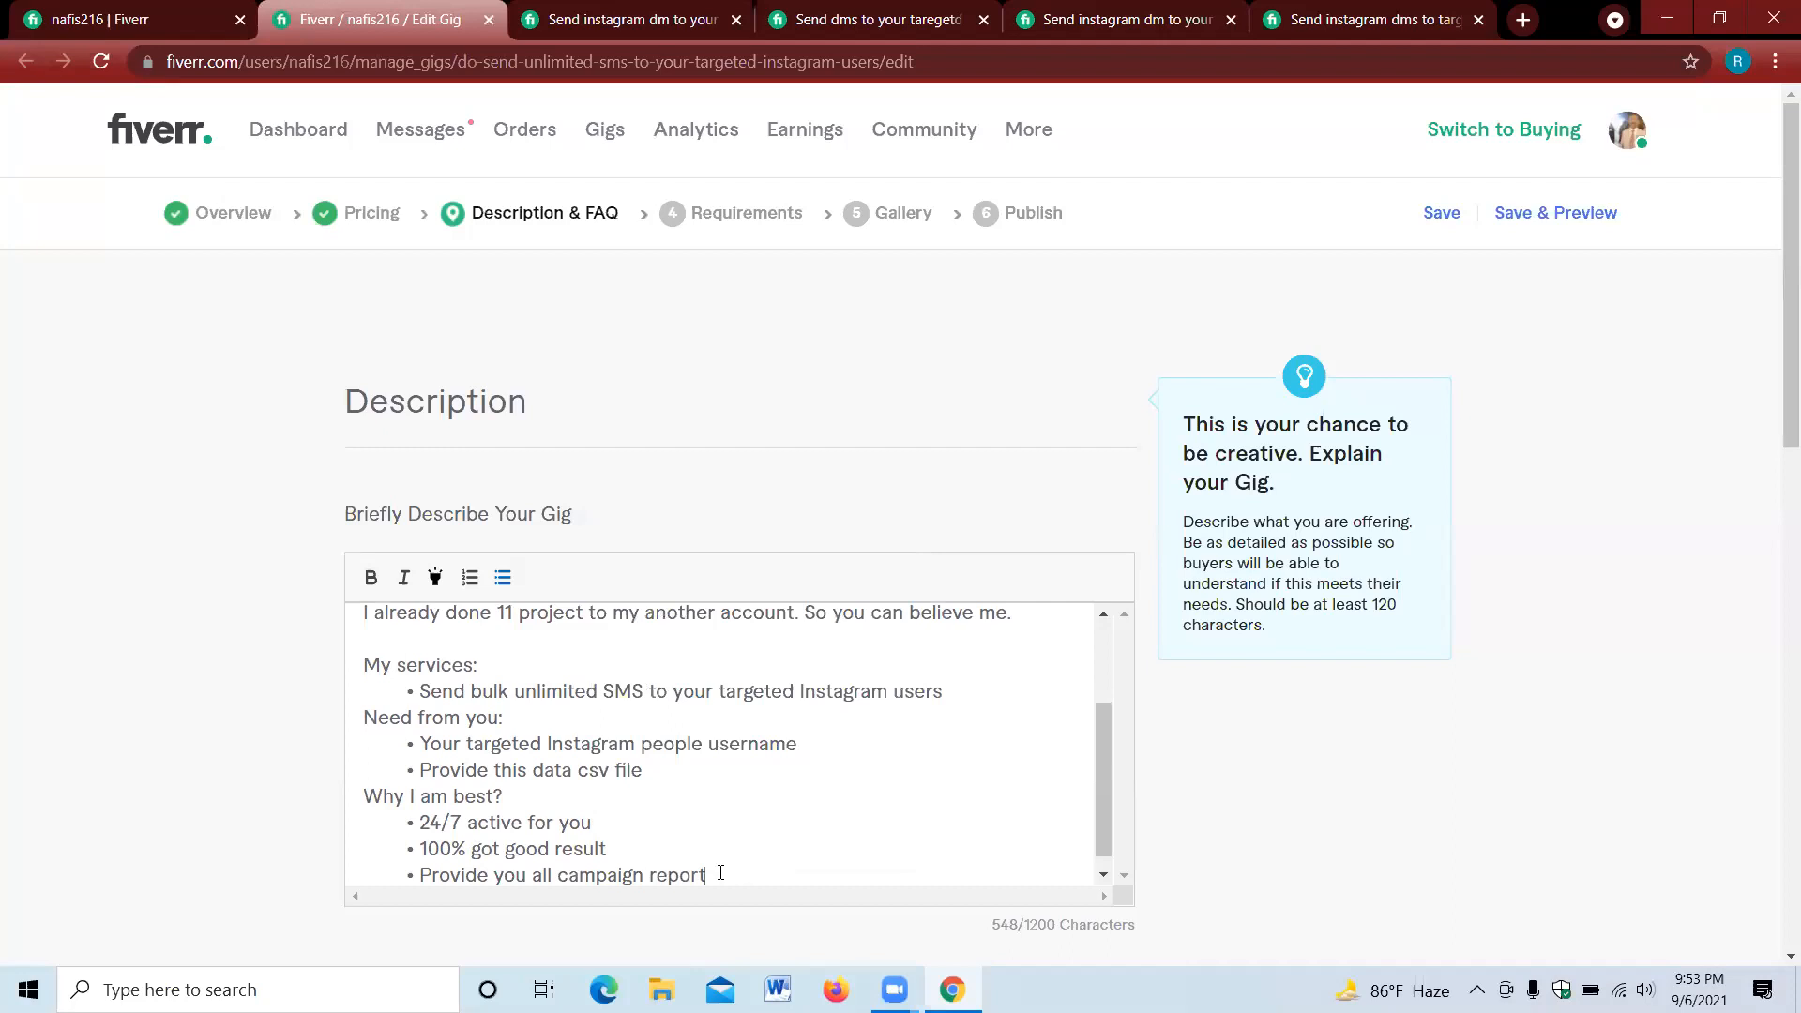
- Below the strengths list, begin an unbulleted closing sentence reading "so if you think i deserved this job then fillfree"
key(Return)
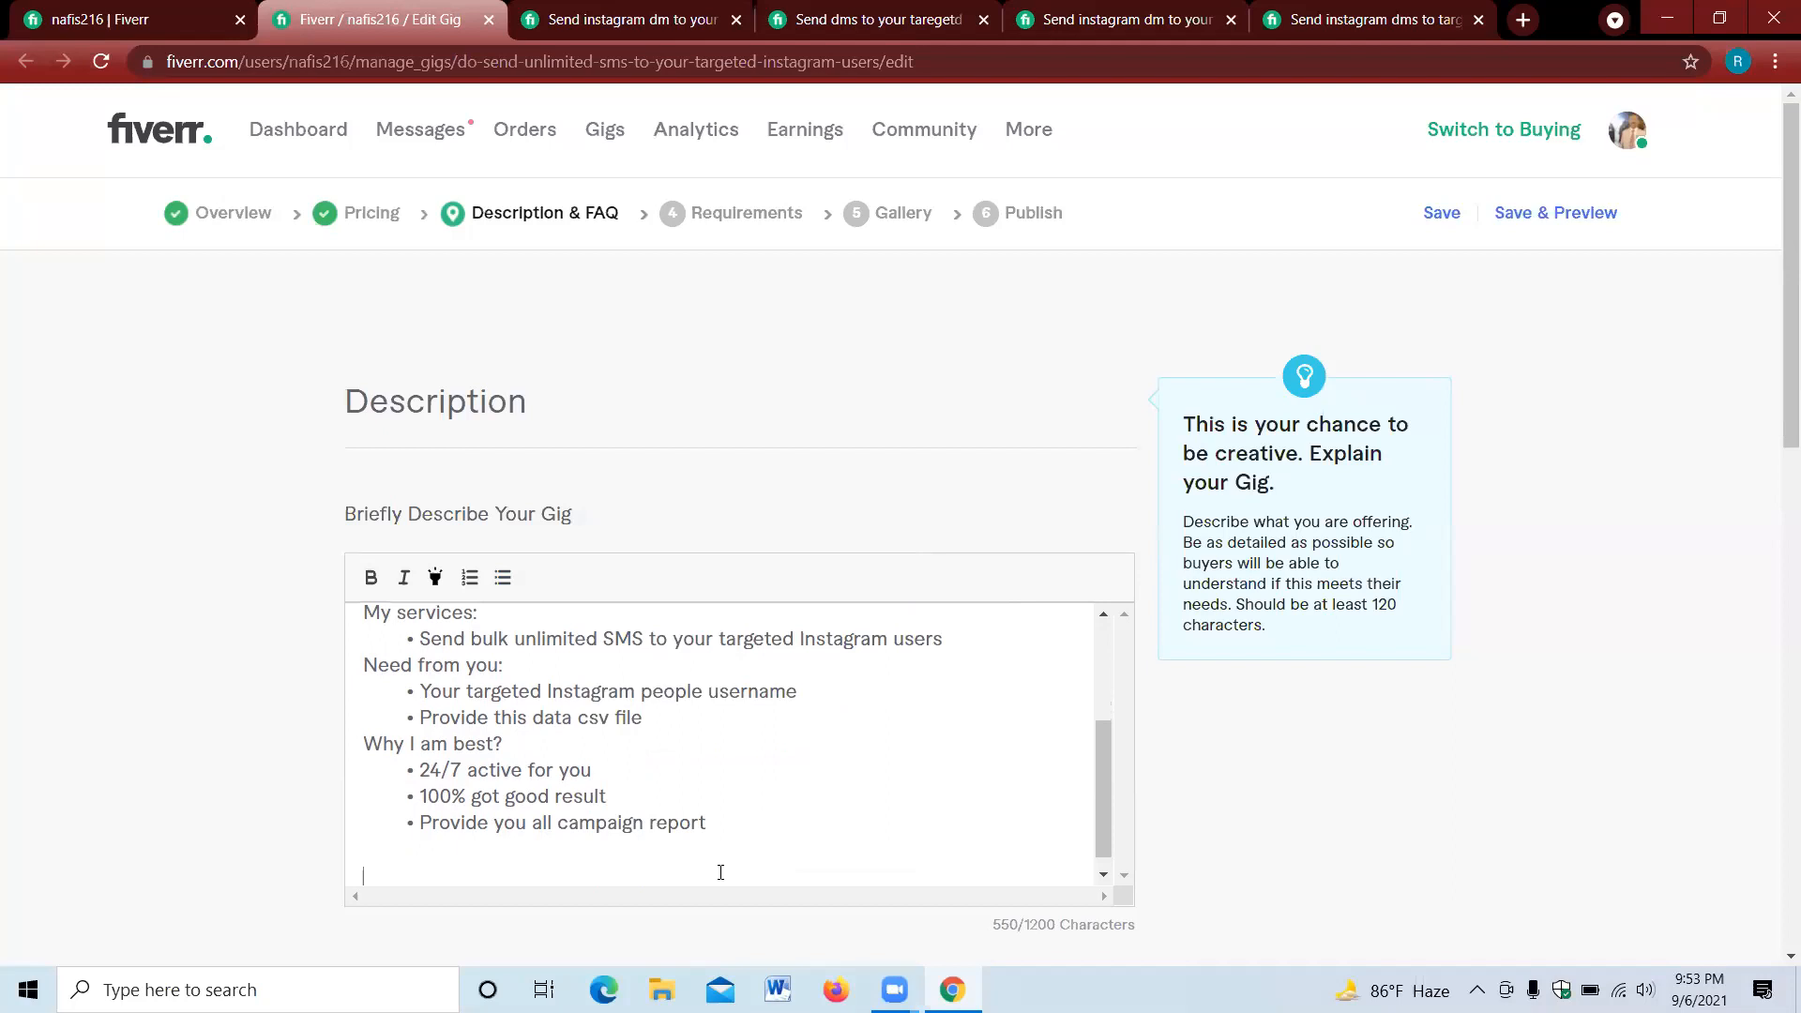
text(so)
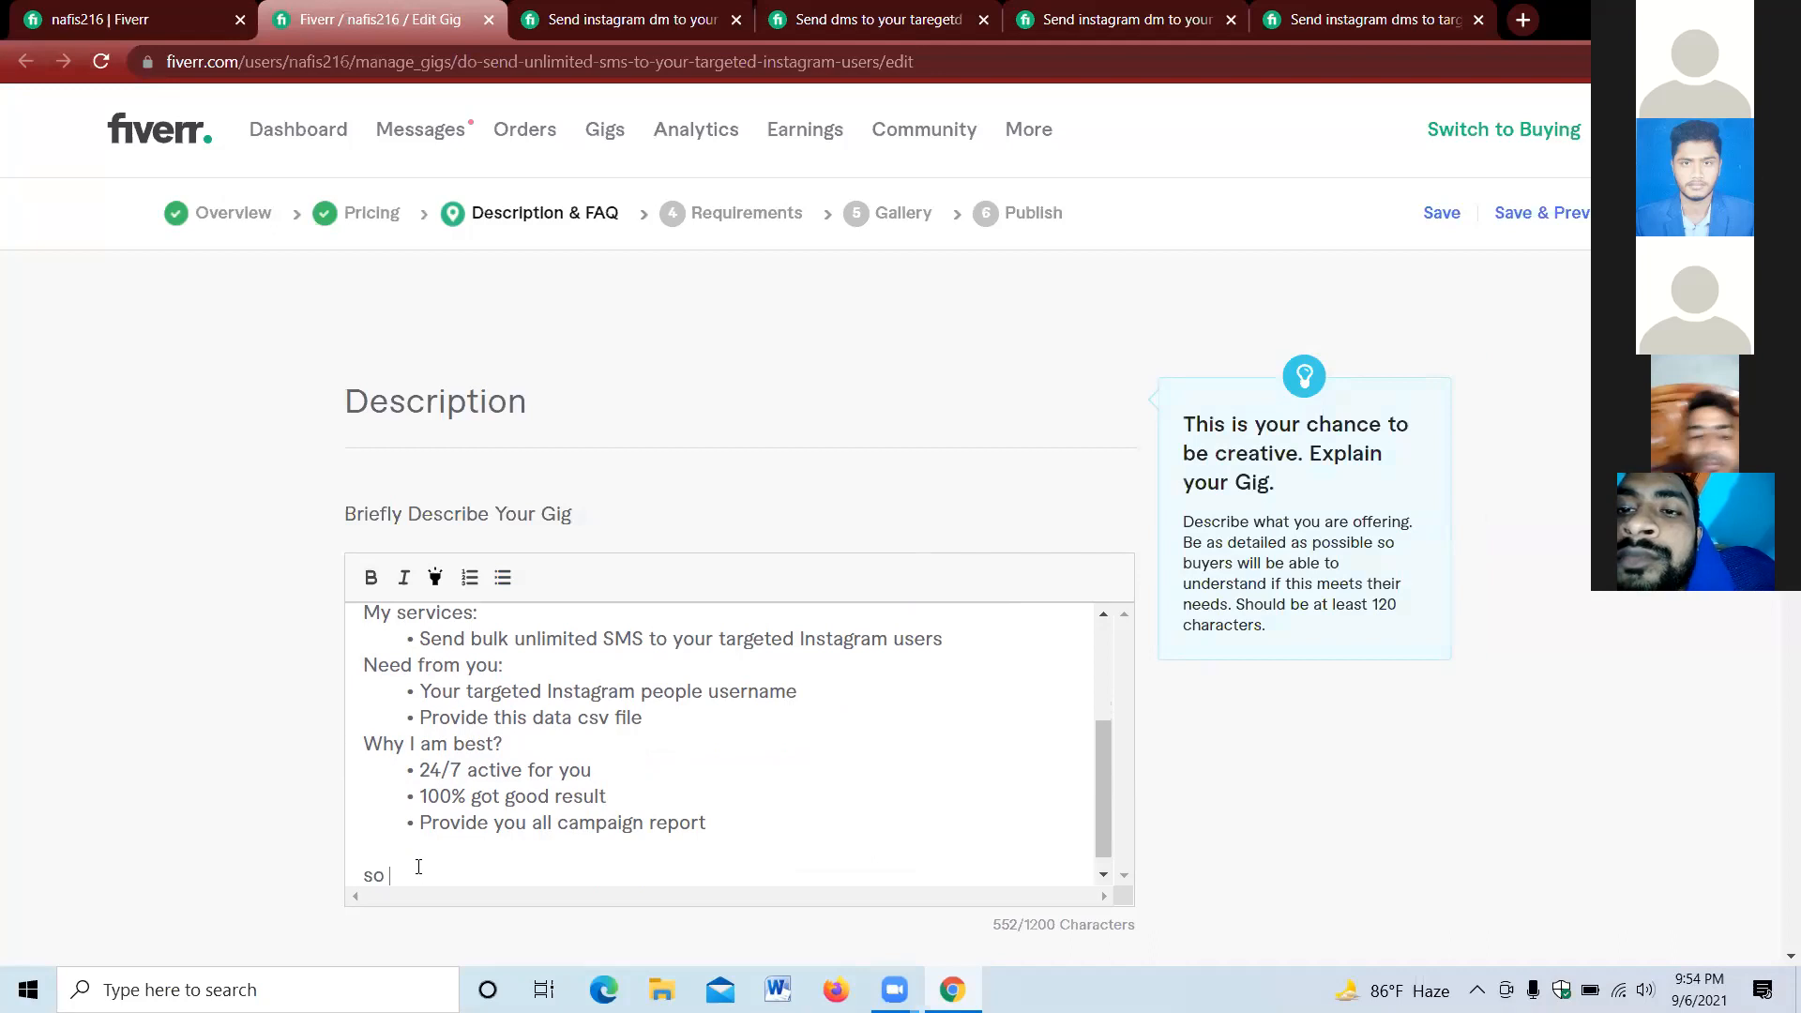
text(if you think)
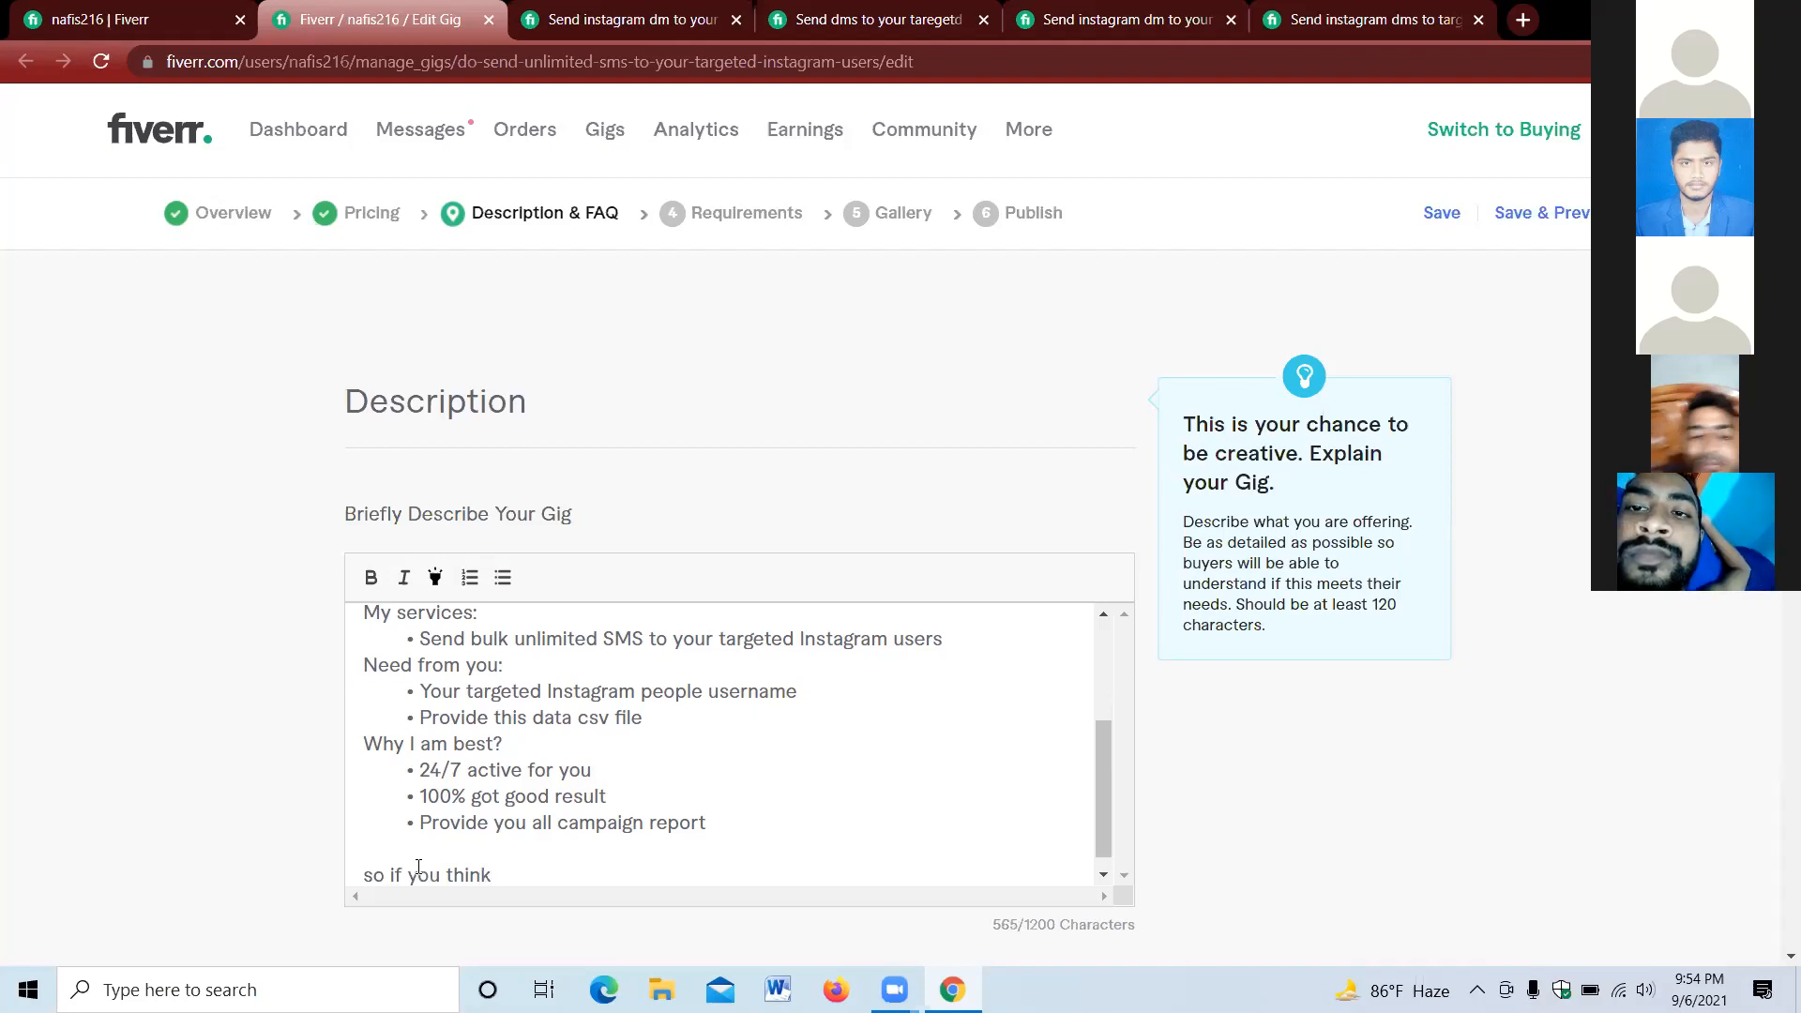
text( i deserv)
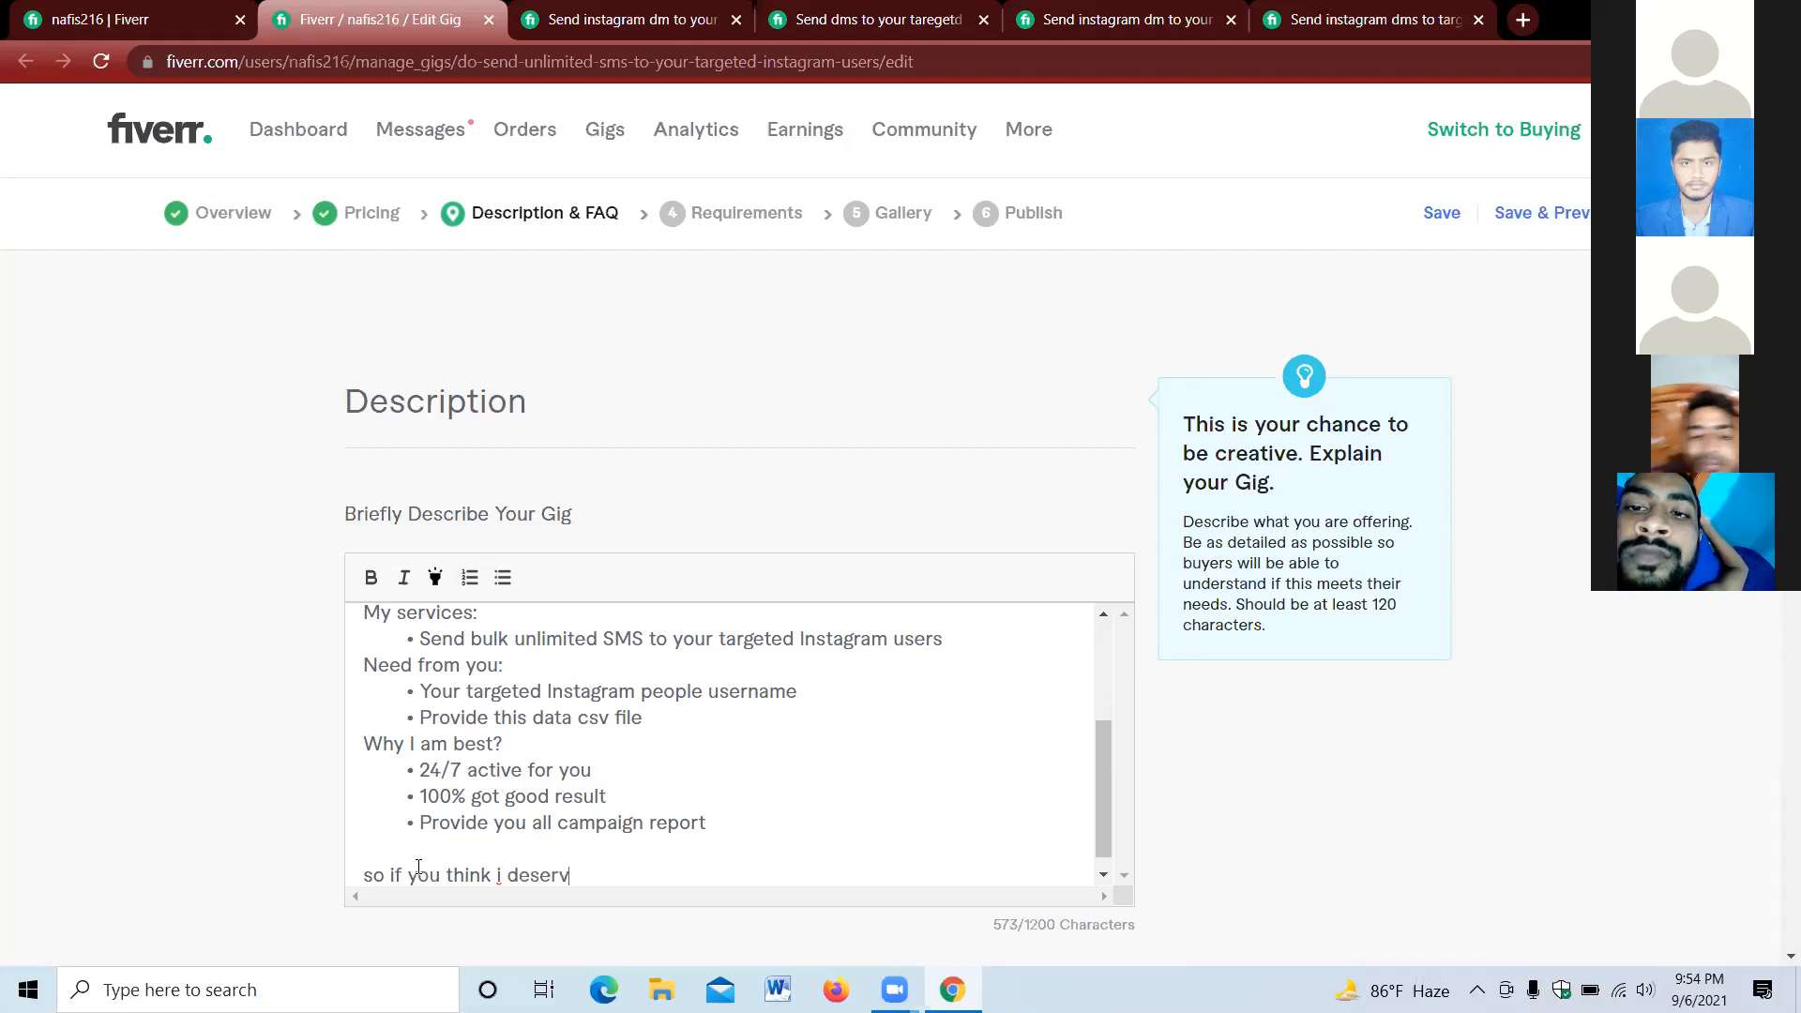
text(ed this job)
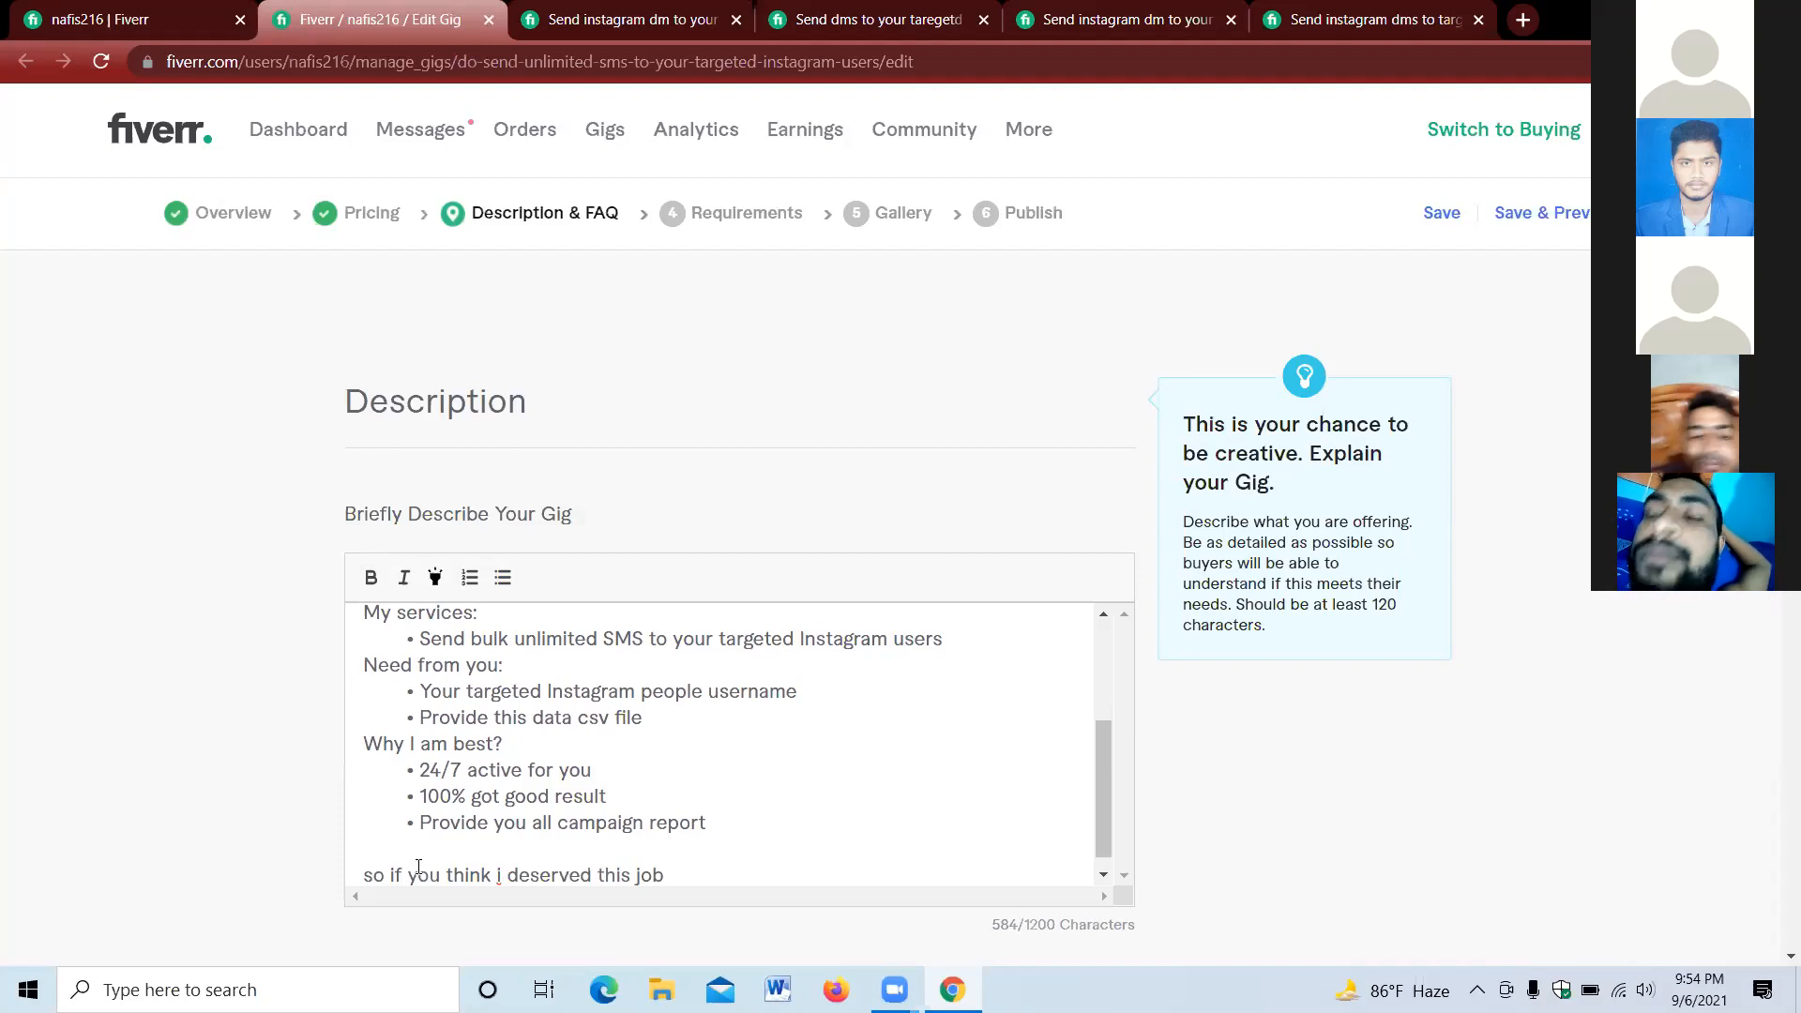
text( then f)
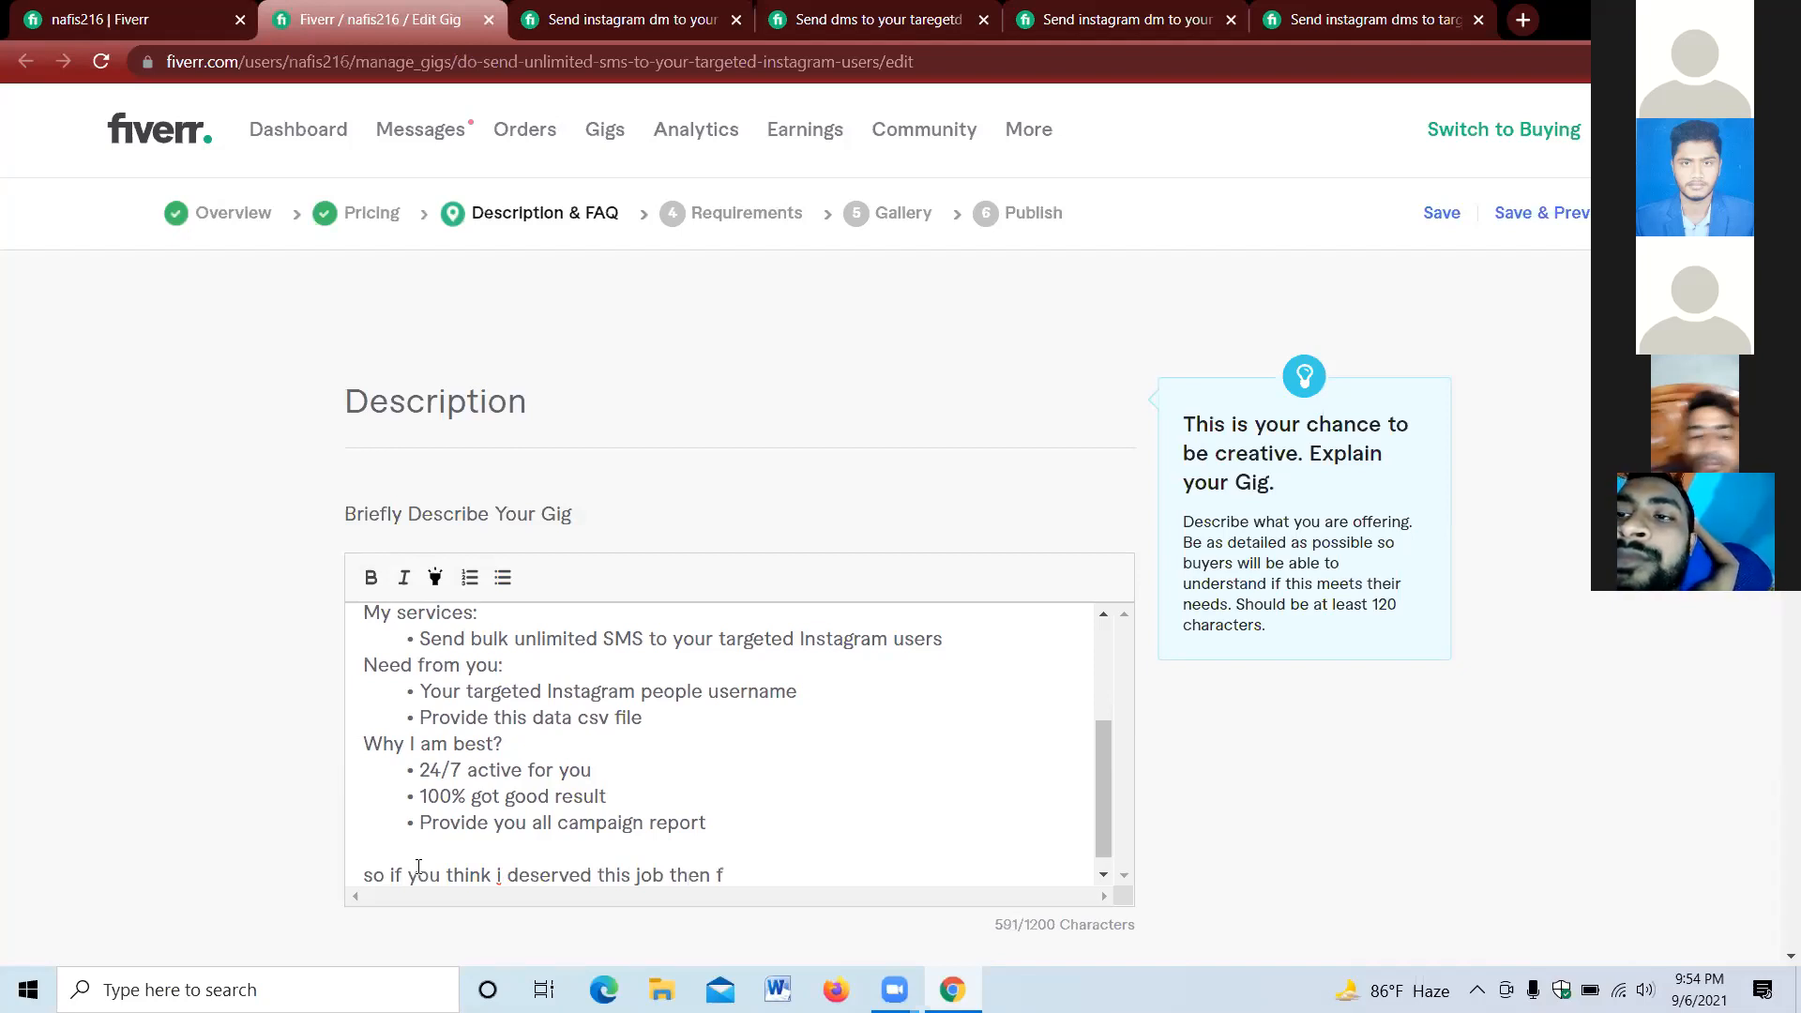
text(illfree)
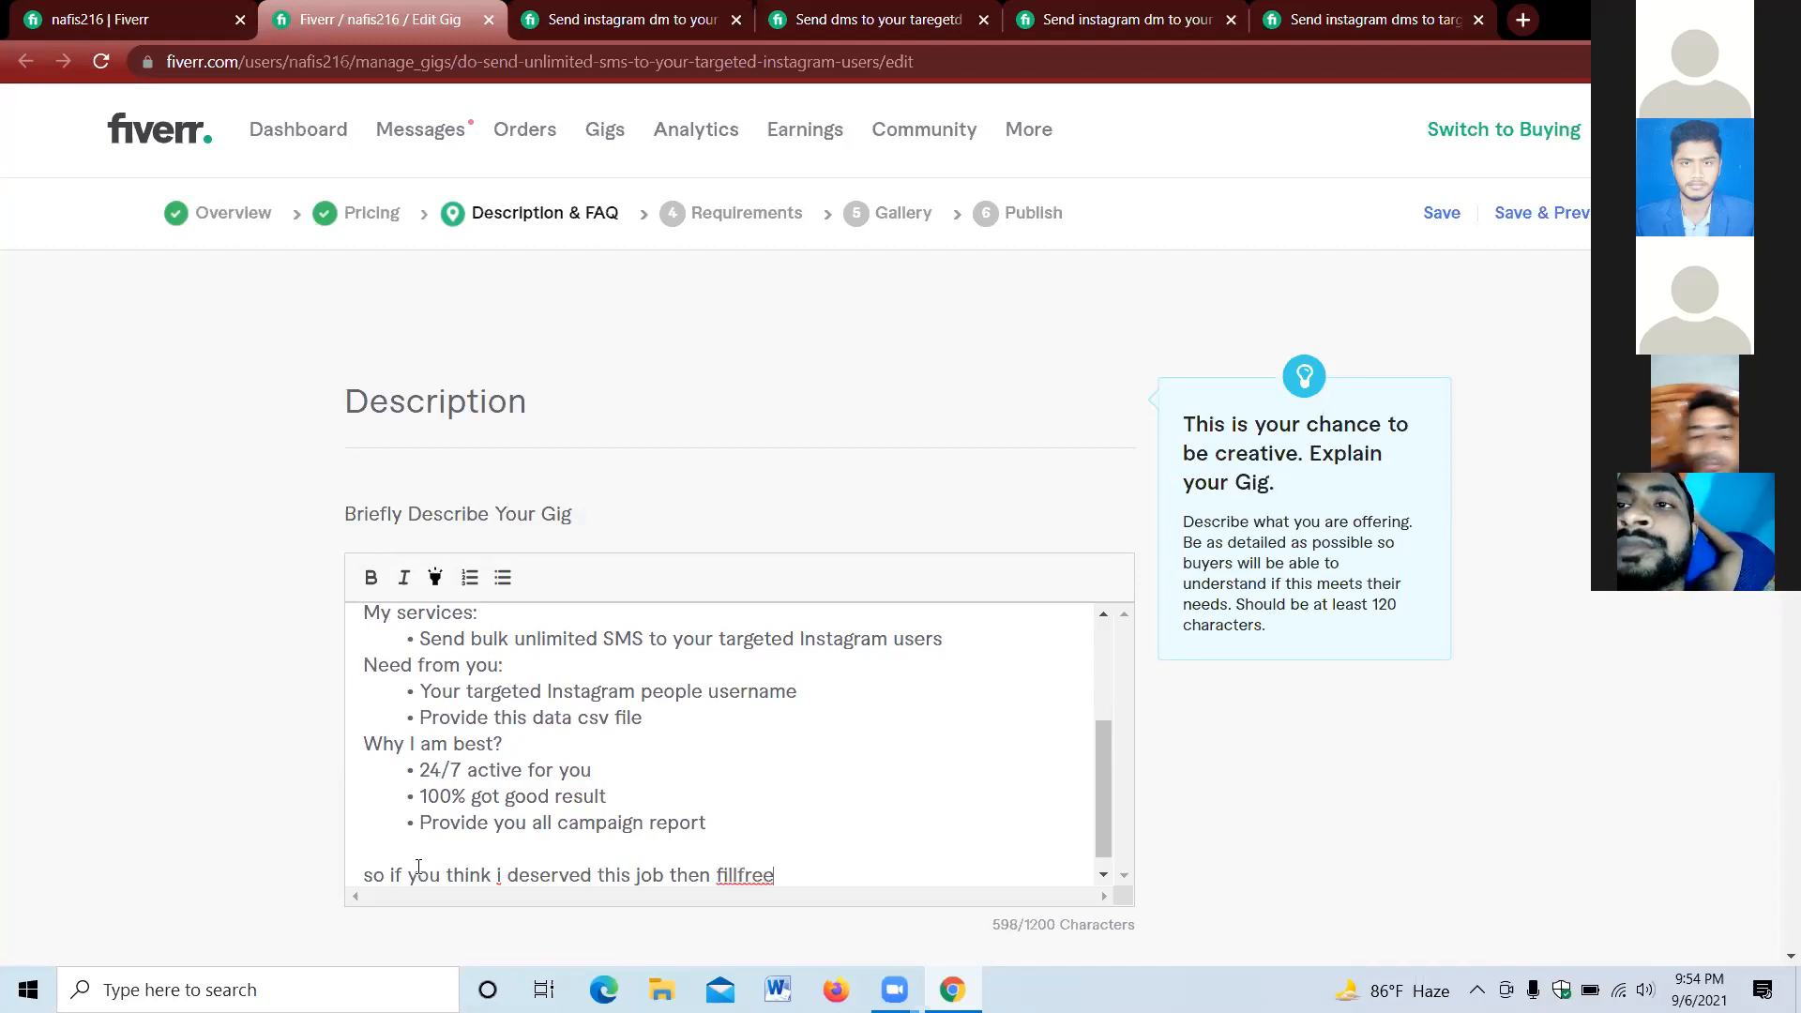
- Correct "fillfree" to "feel free" and complete the closing sentence with "to contact me."
click(739, 874)
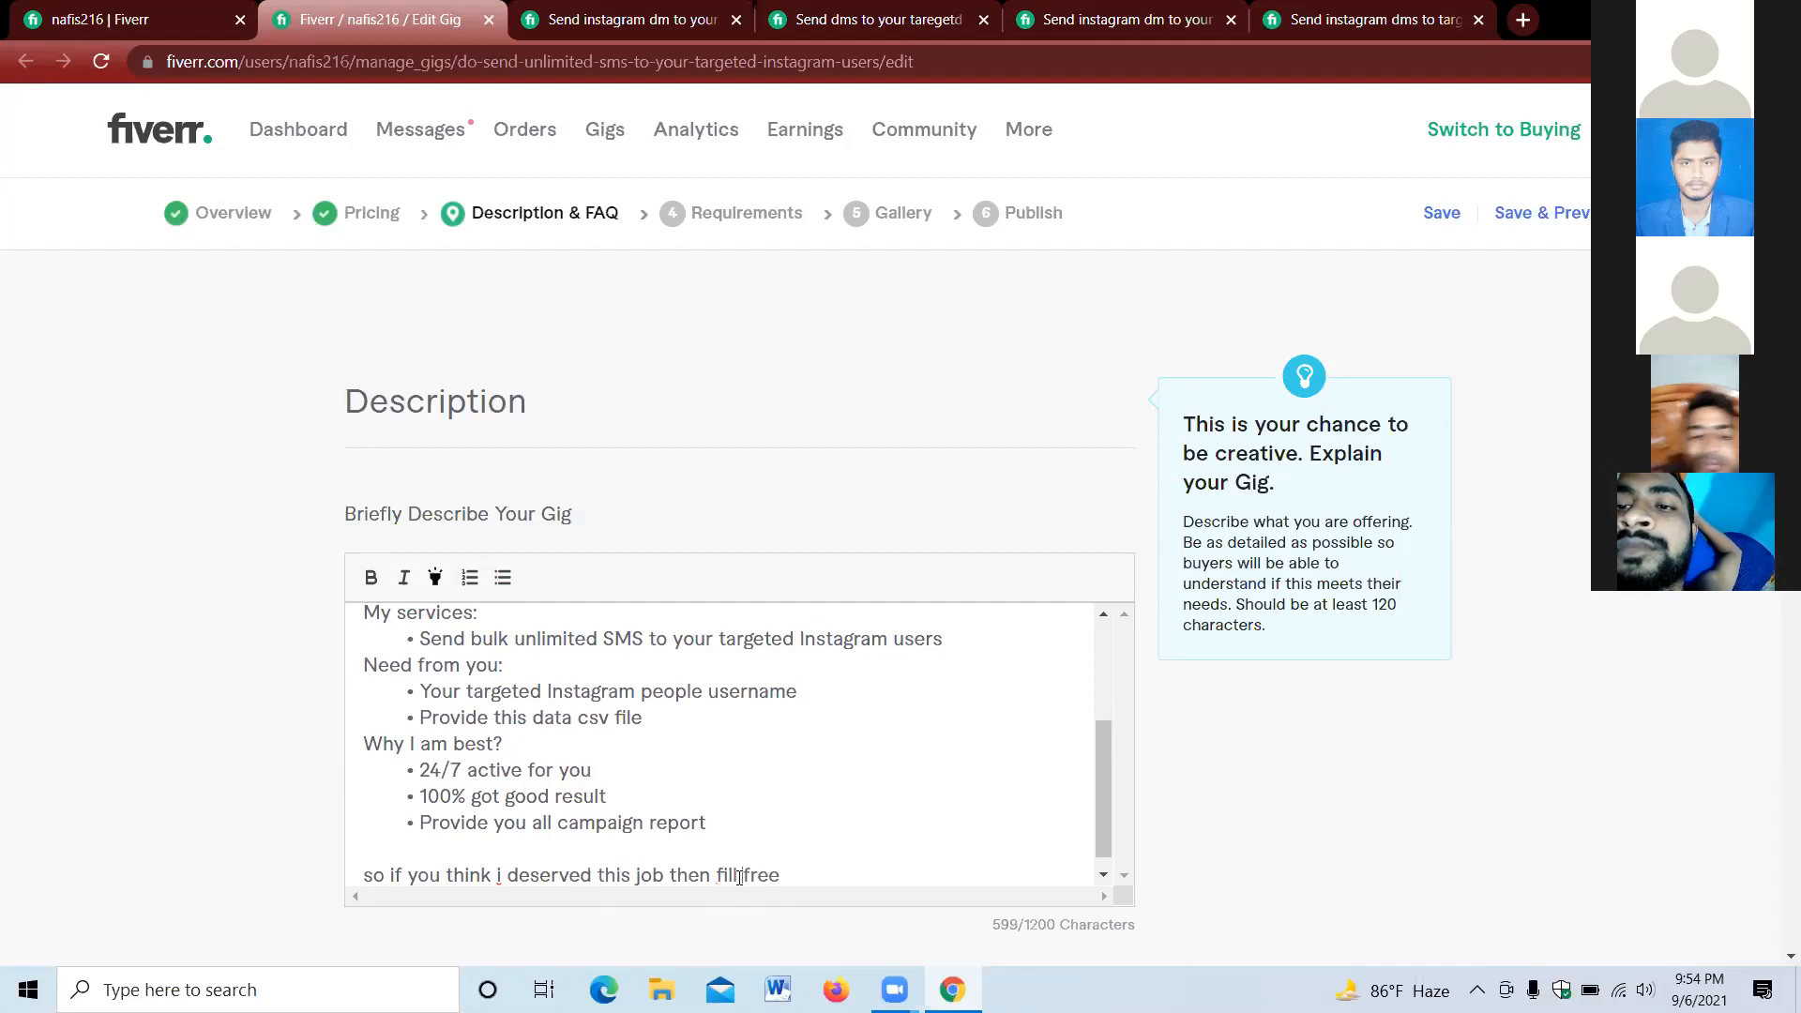
drag(723, 874, 734, 874)
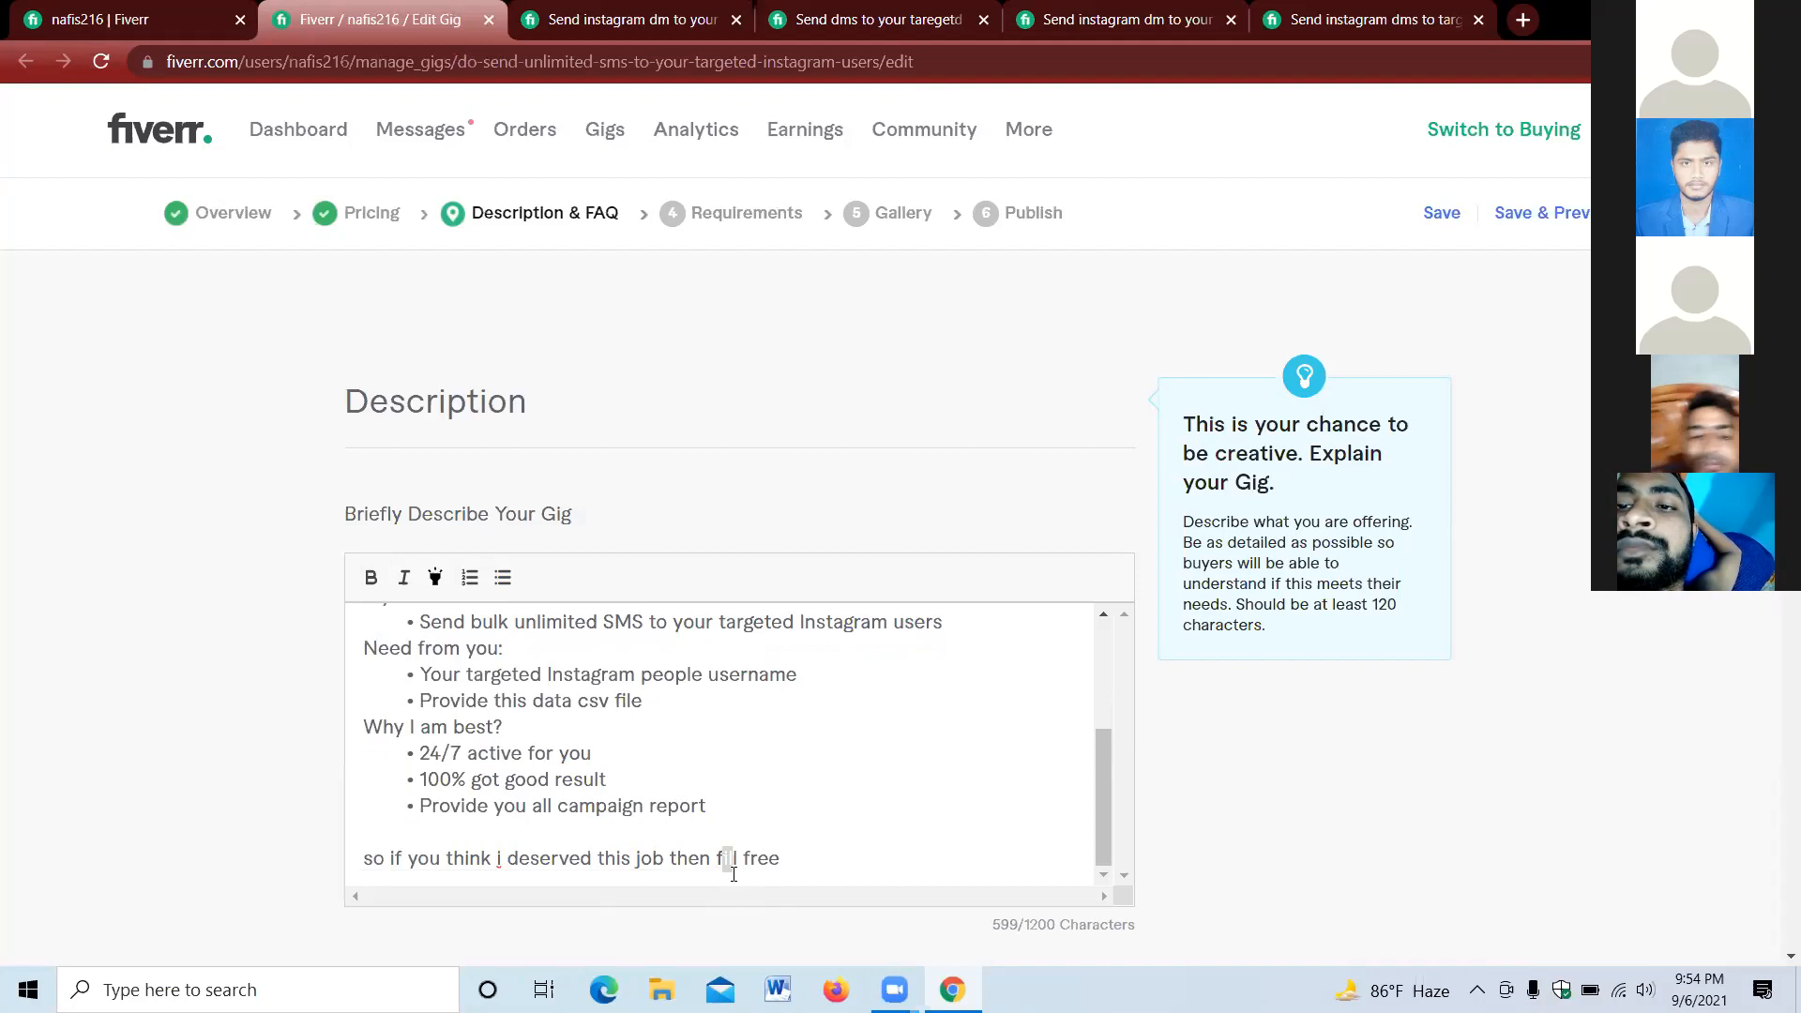
key(BackSpace)
key(Delete)
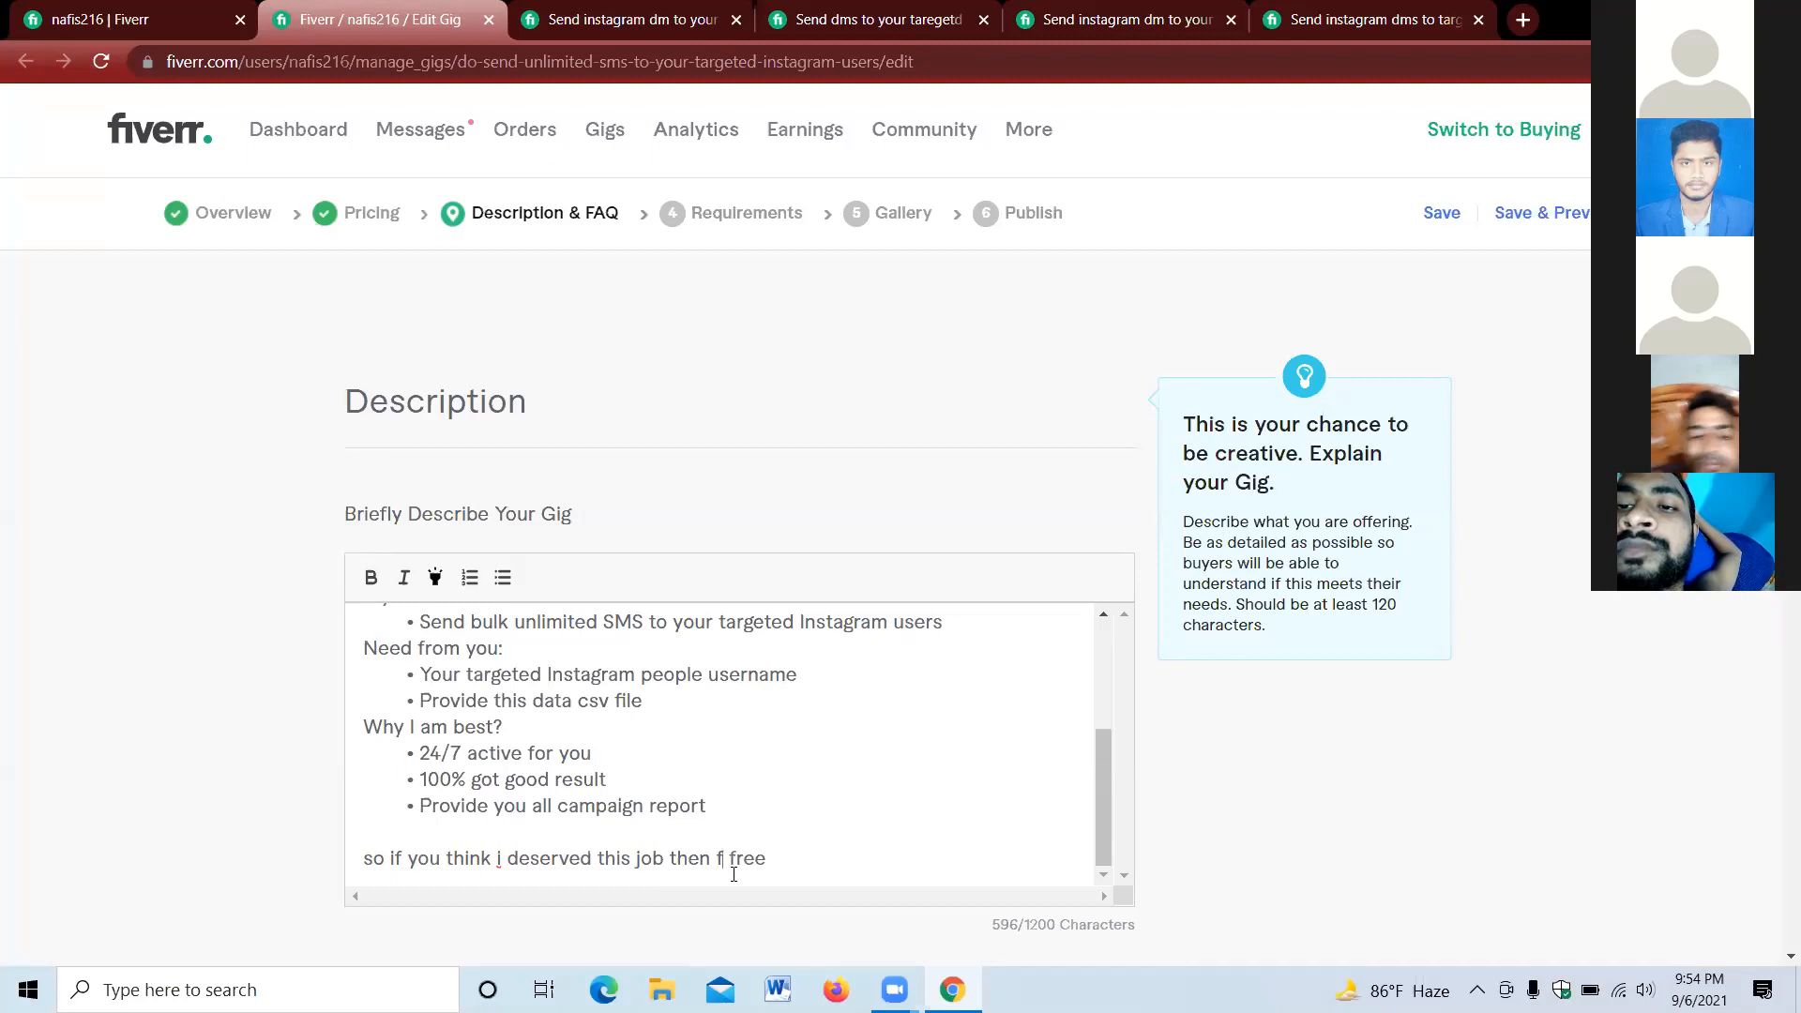
text(eel)
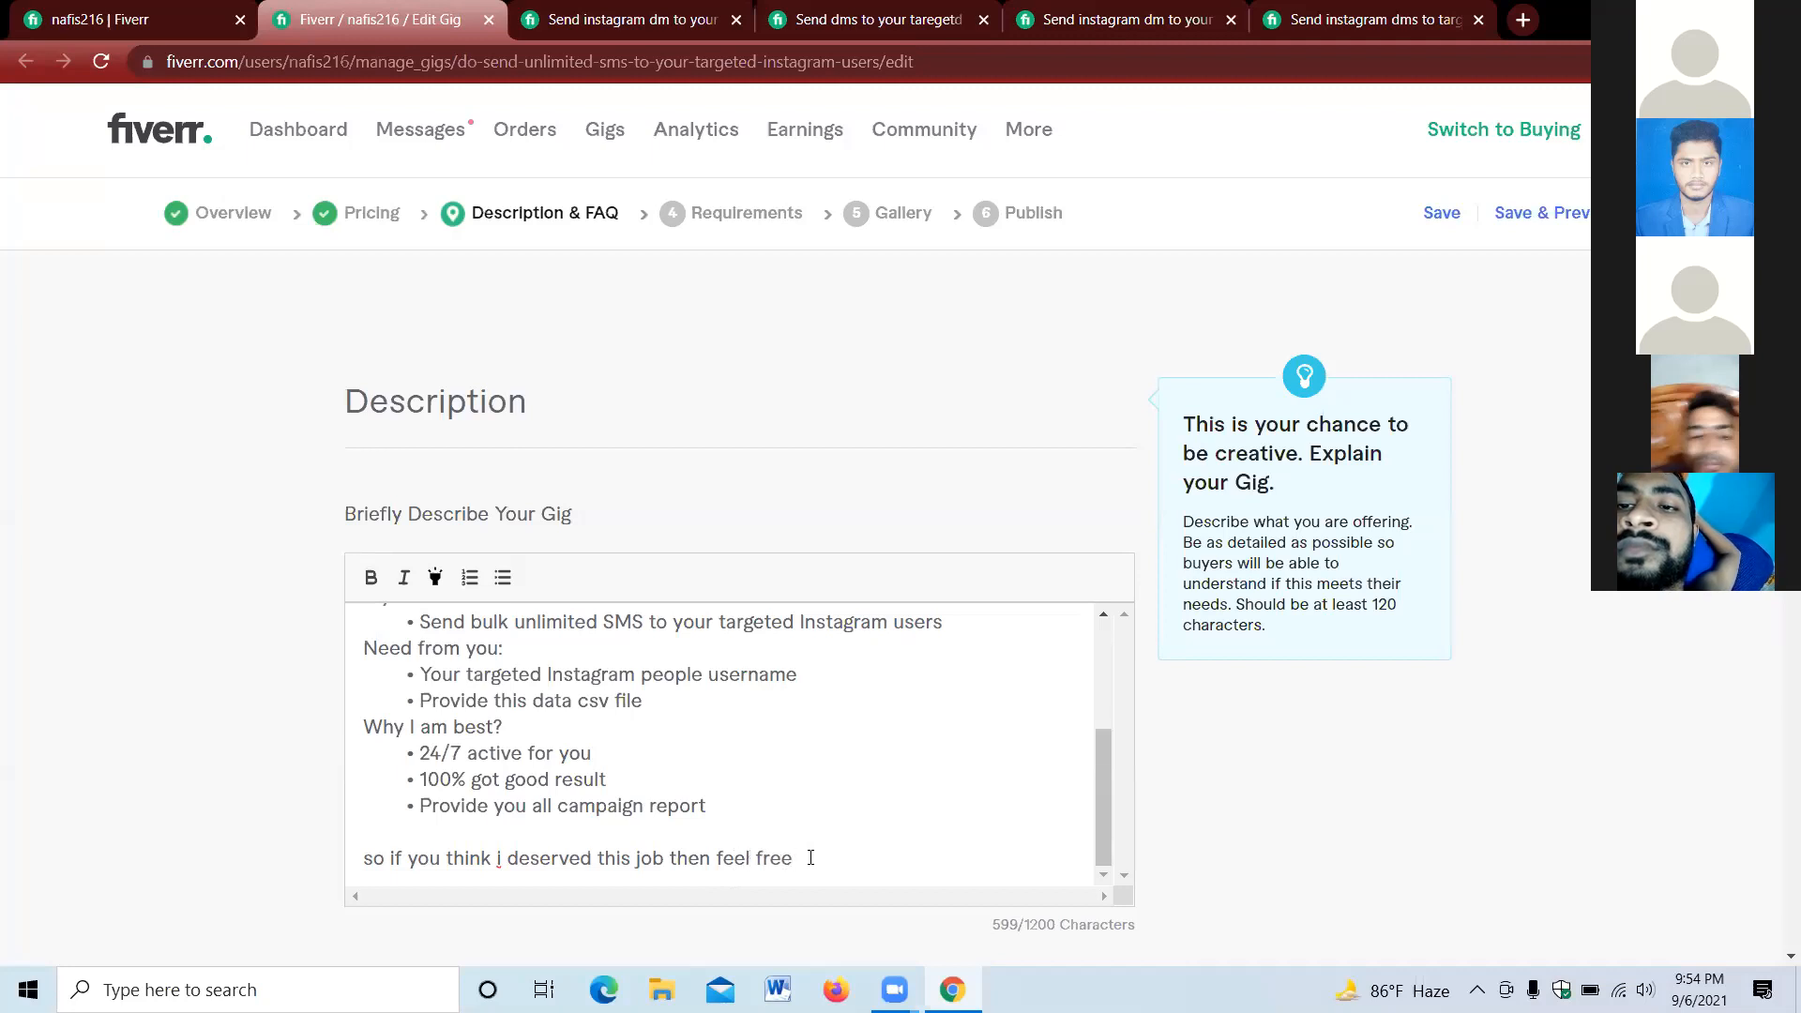
text(to co)
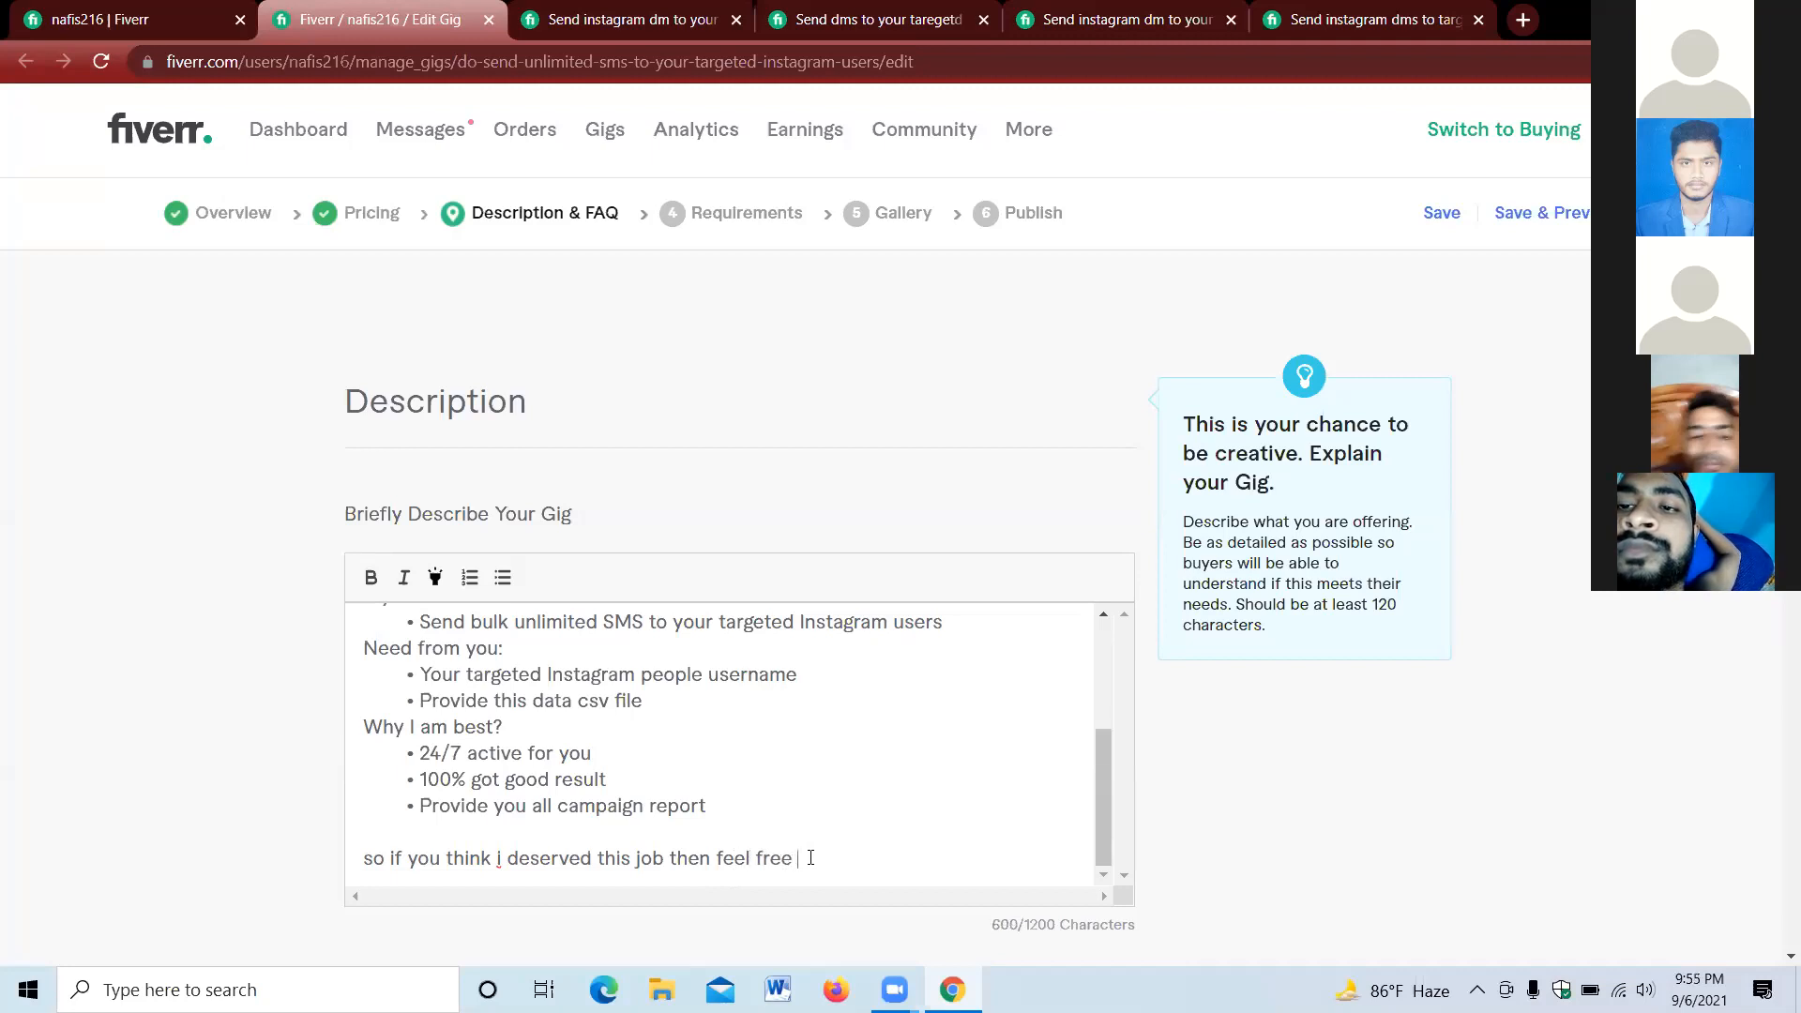
text(ntact me)
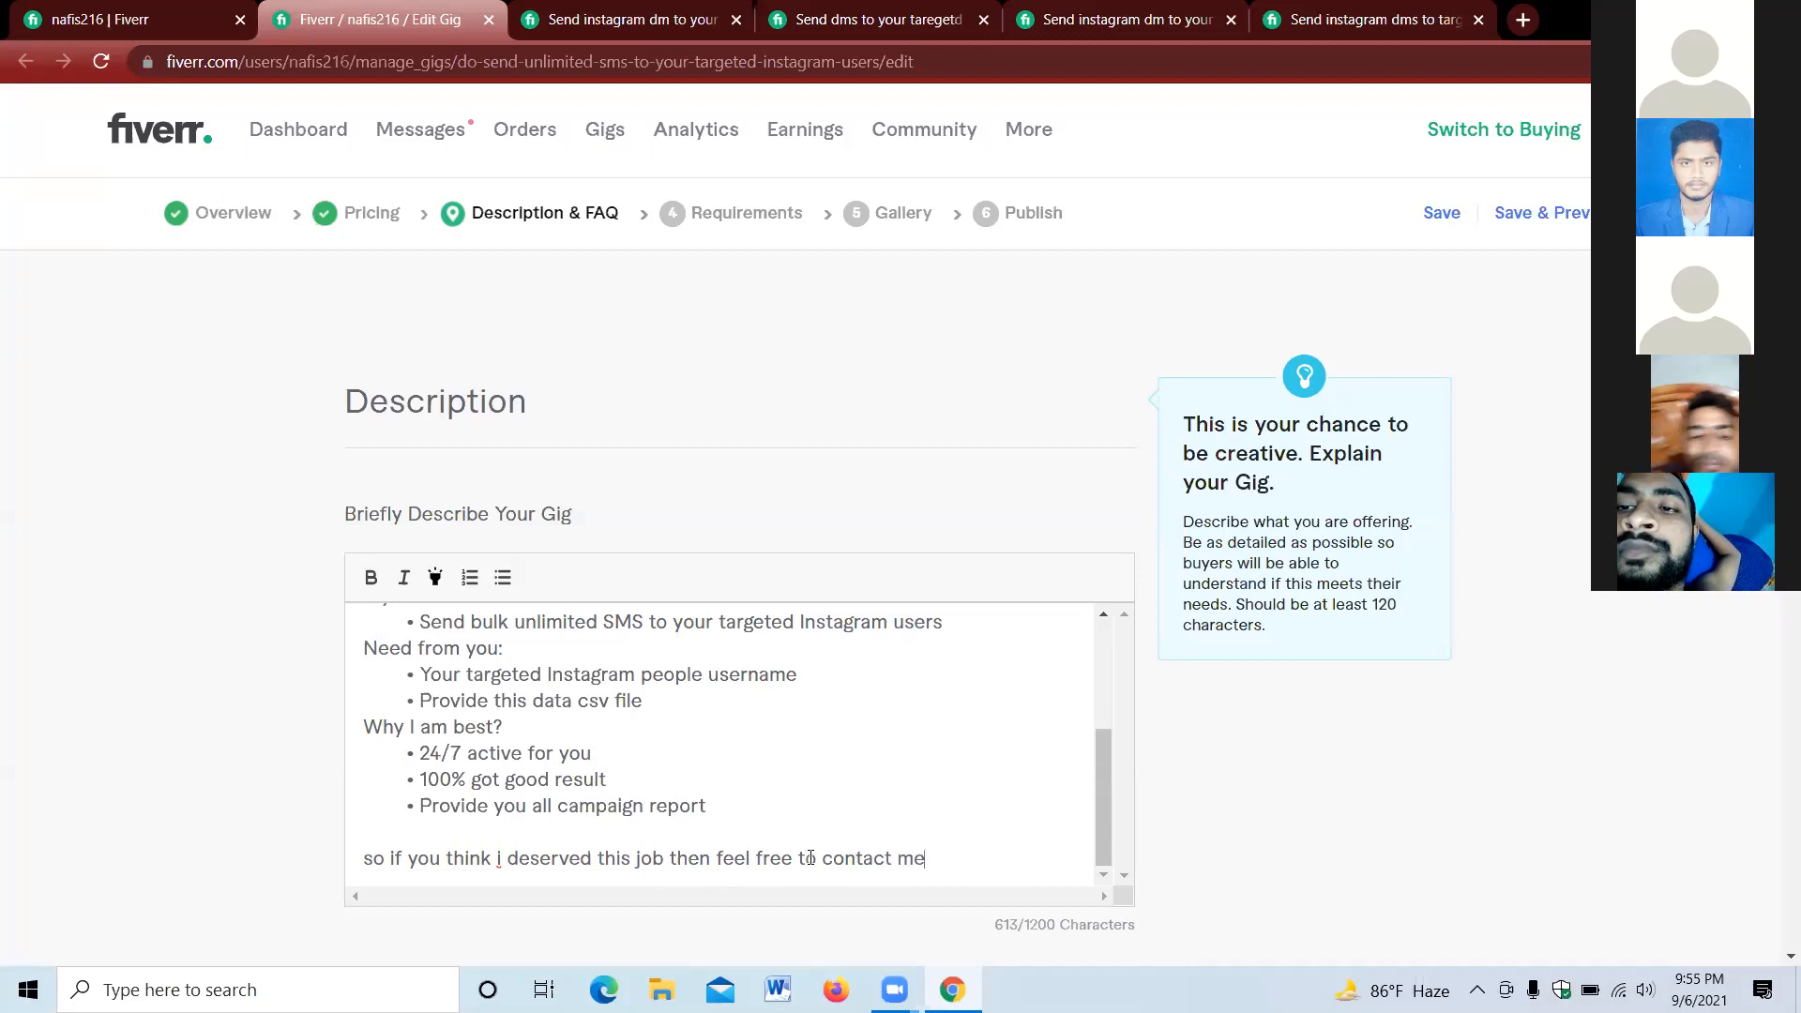
text(.)
- Add "Thank you." on its own line below the closing sentence, separated by a blank line
key(Return)
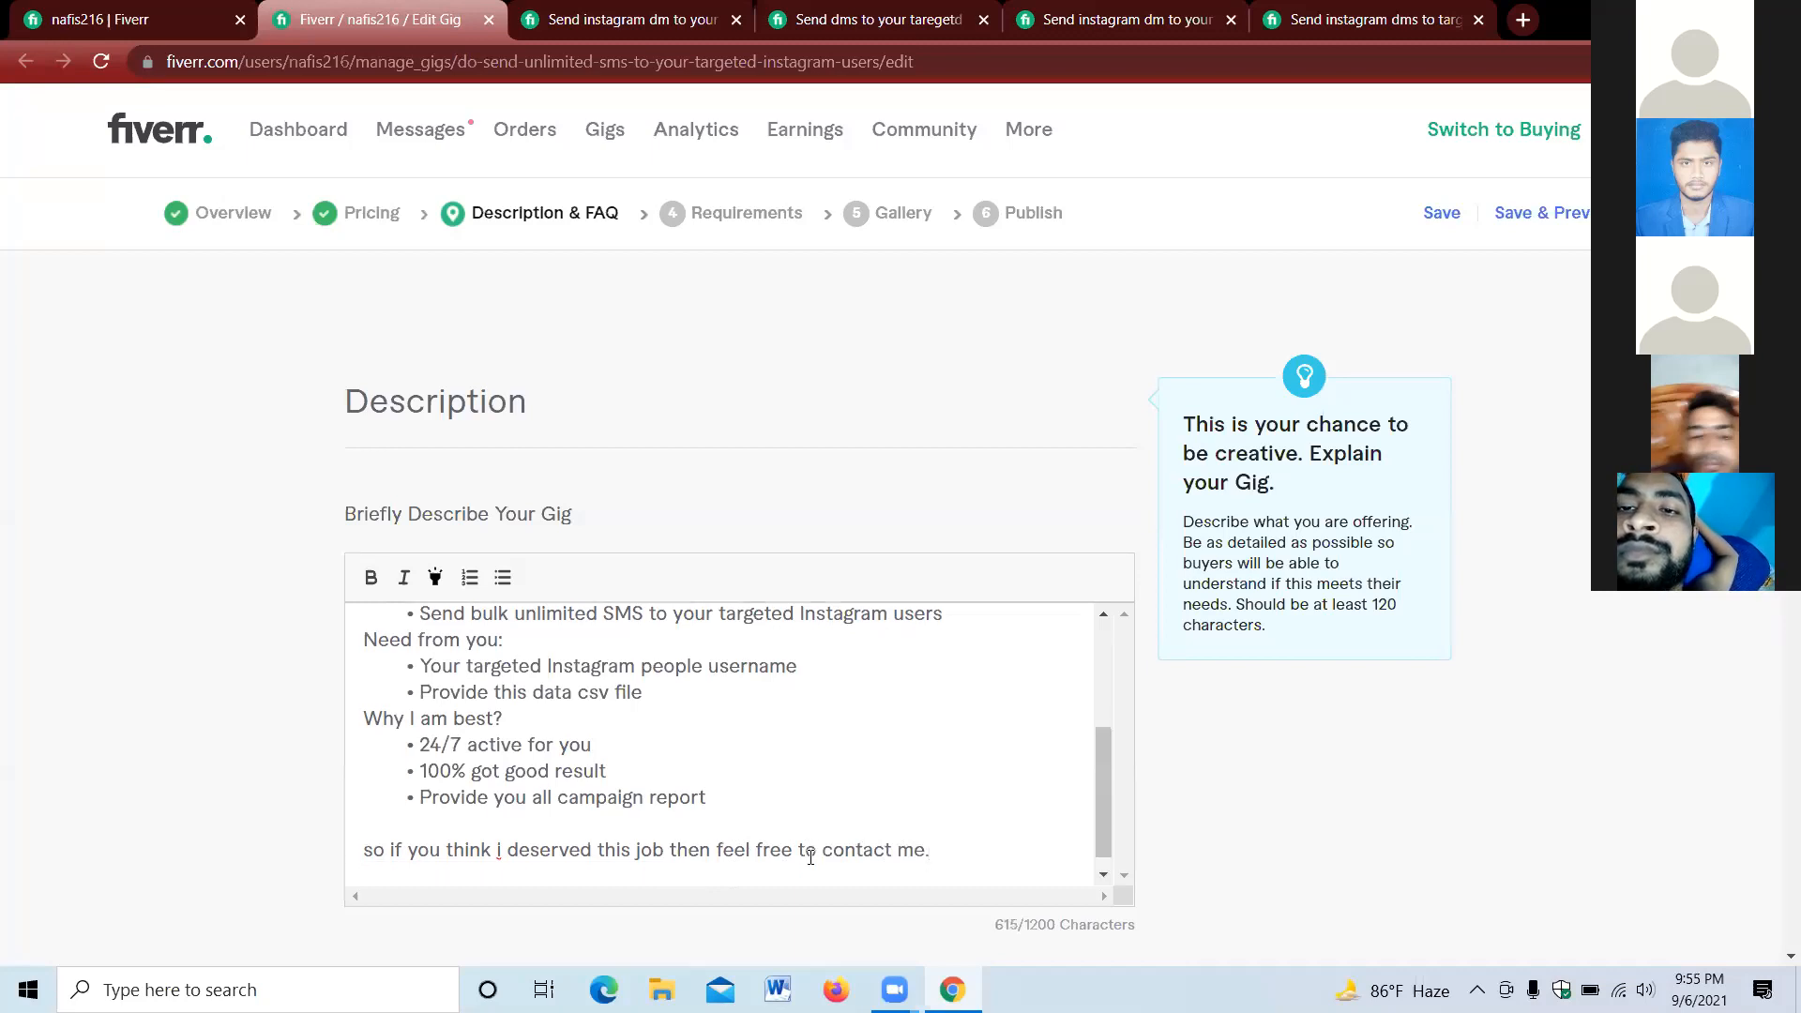
key(Return)
text(T)
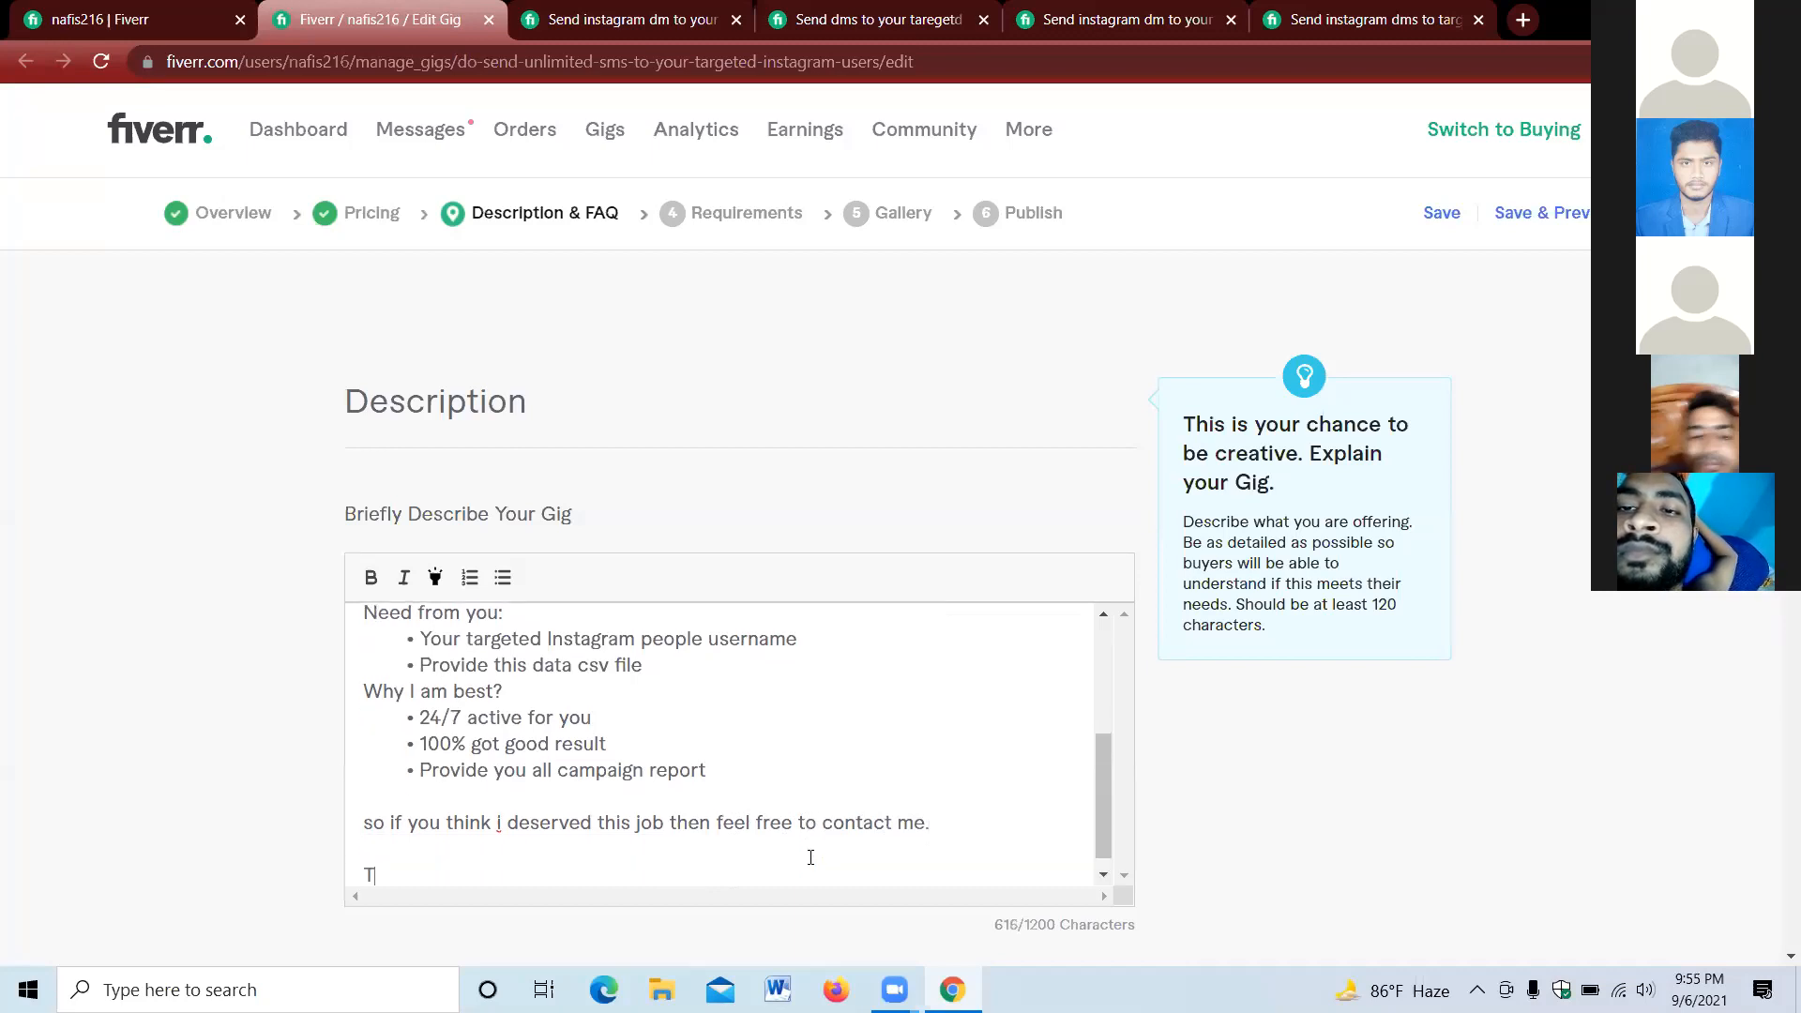
text(hank)
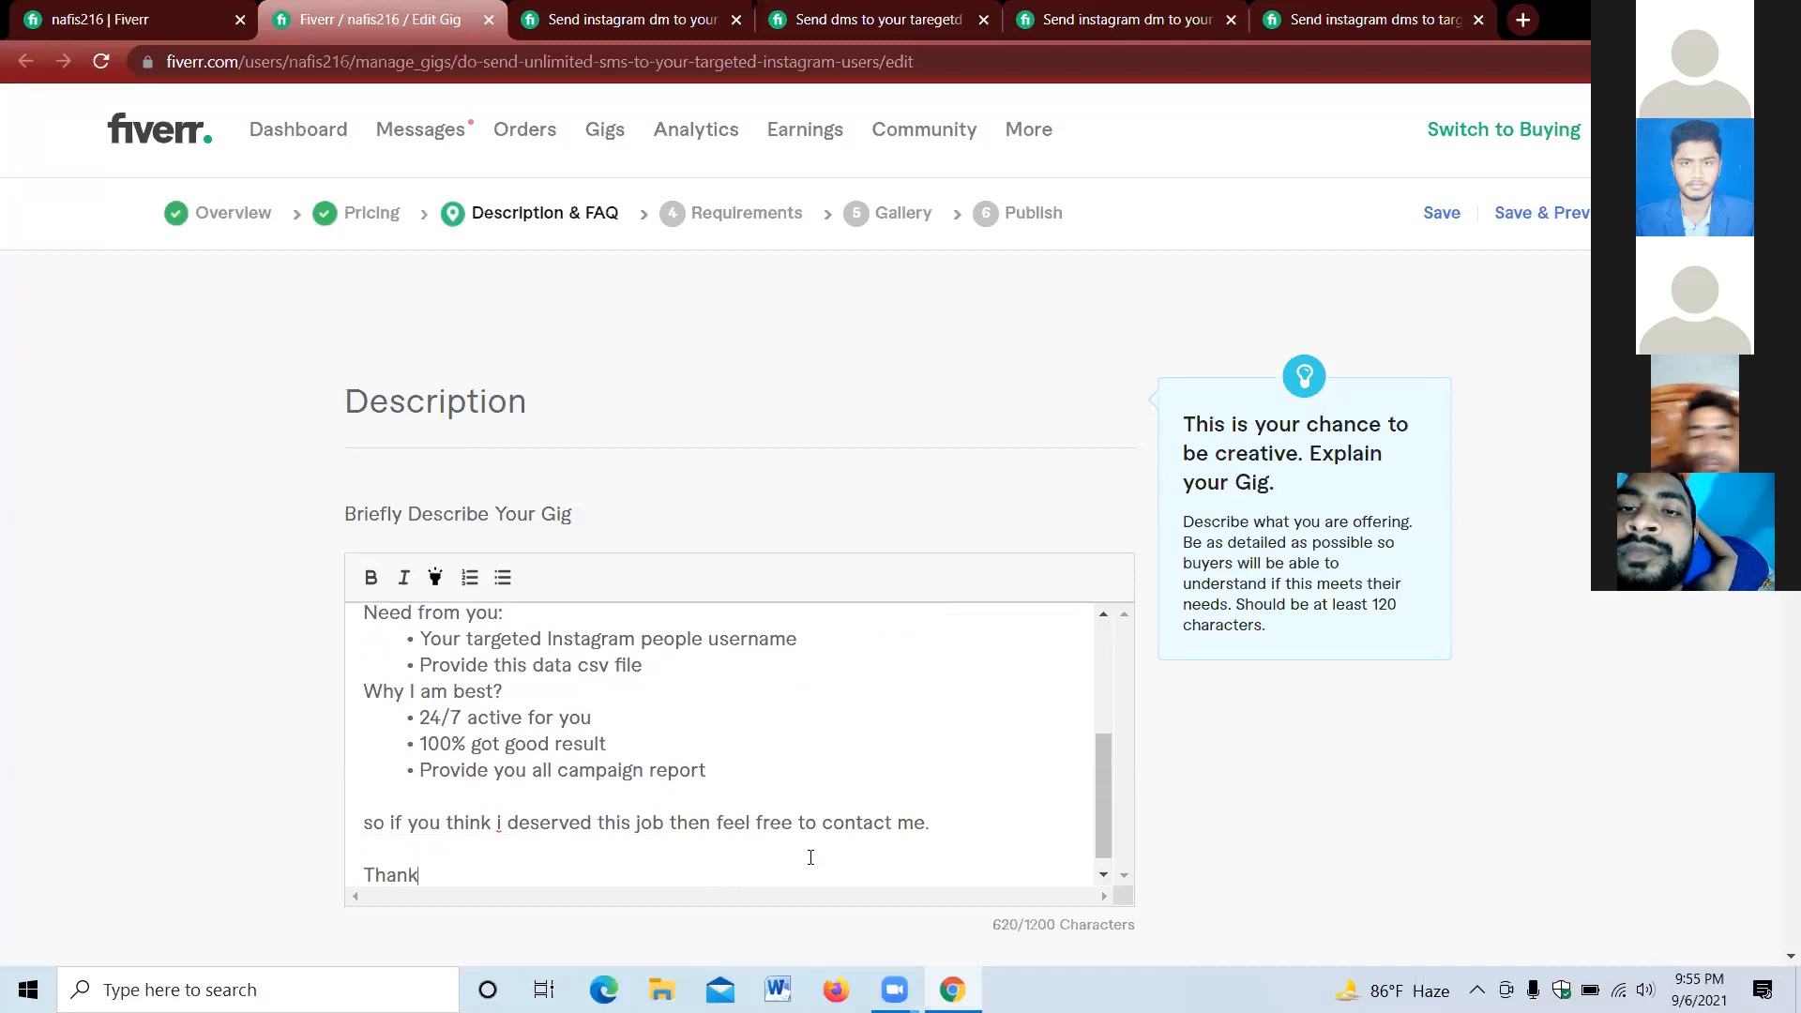
text( you.)
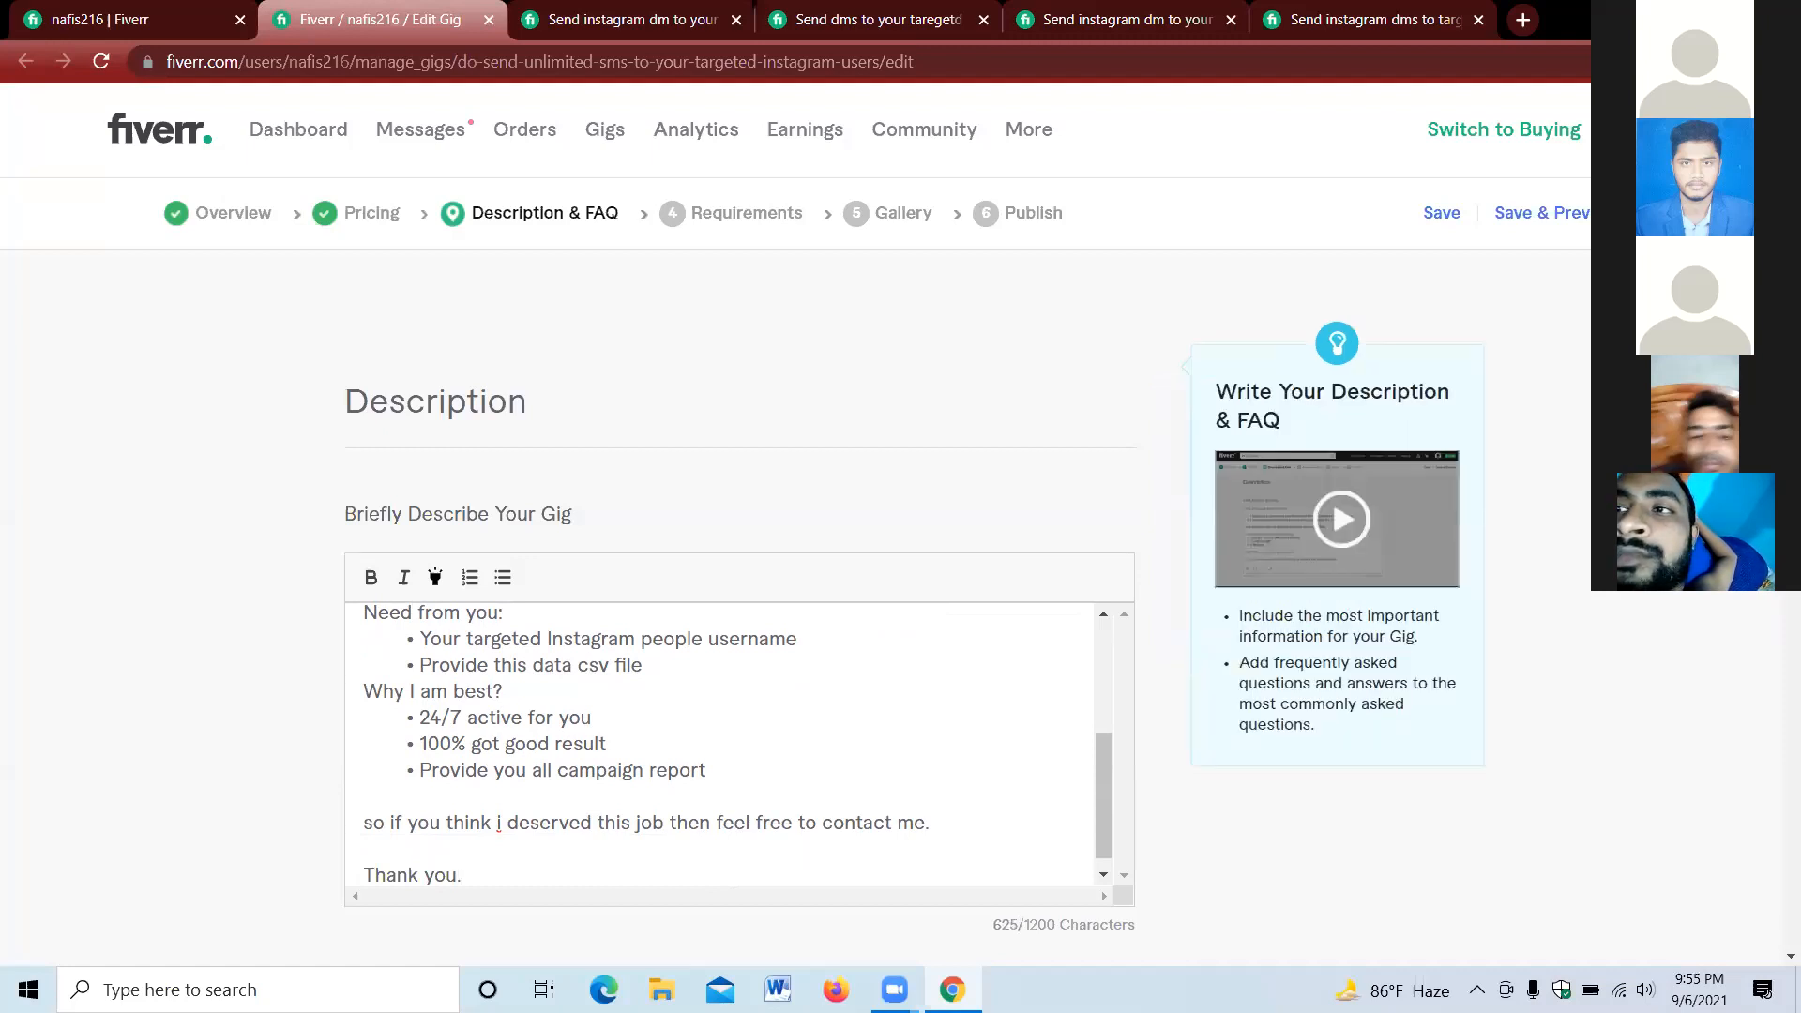
- Review the whole description, and highlight and bold the introduction's lines from "I will do send bulk / dm message" through "one chance for help you."
mouse_move(1107, 767)
mouse_down()
mouse_move(1112, 609)
mouse_move(1109, 756)
mouse_move(1103, 735)
mouse_up()
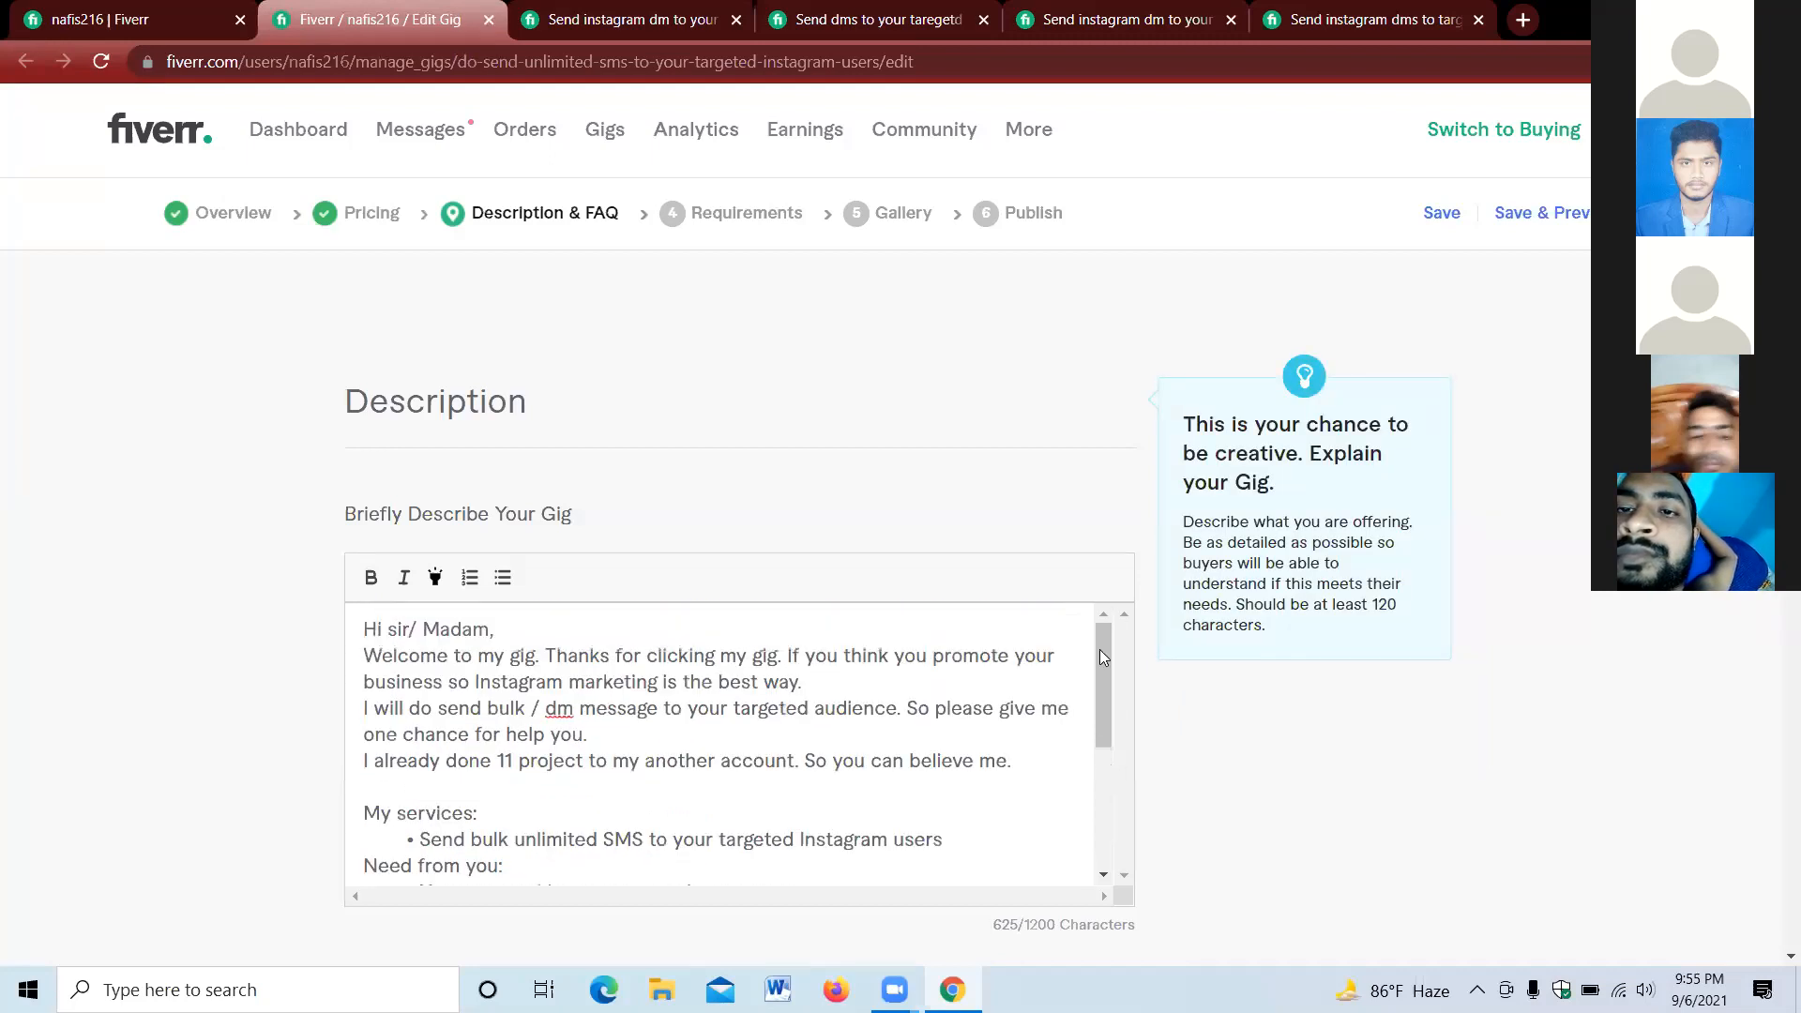
scroll(1101, 629, down, 3)
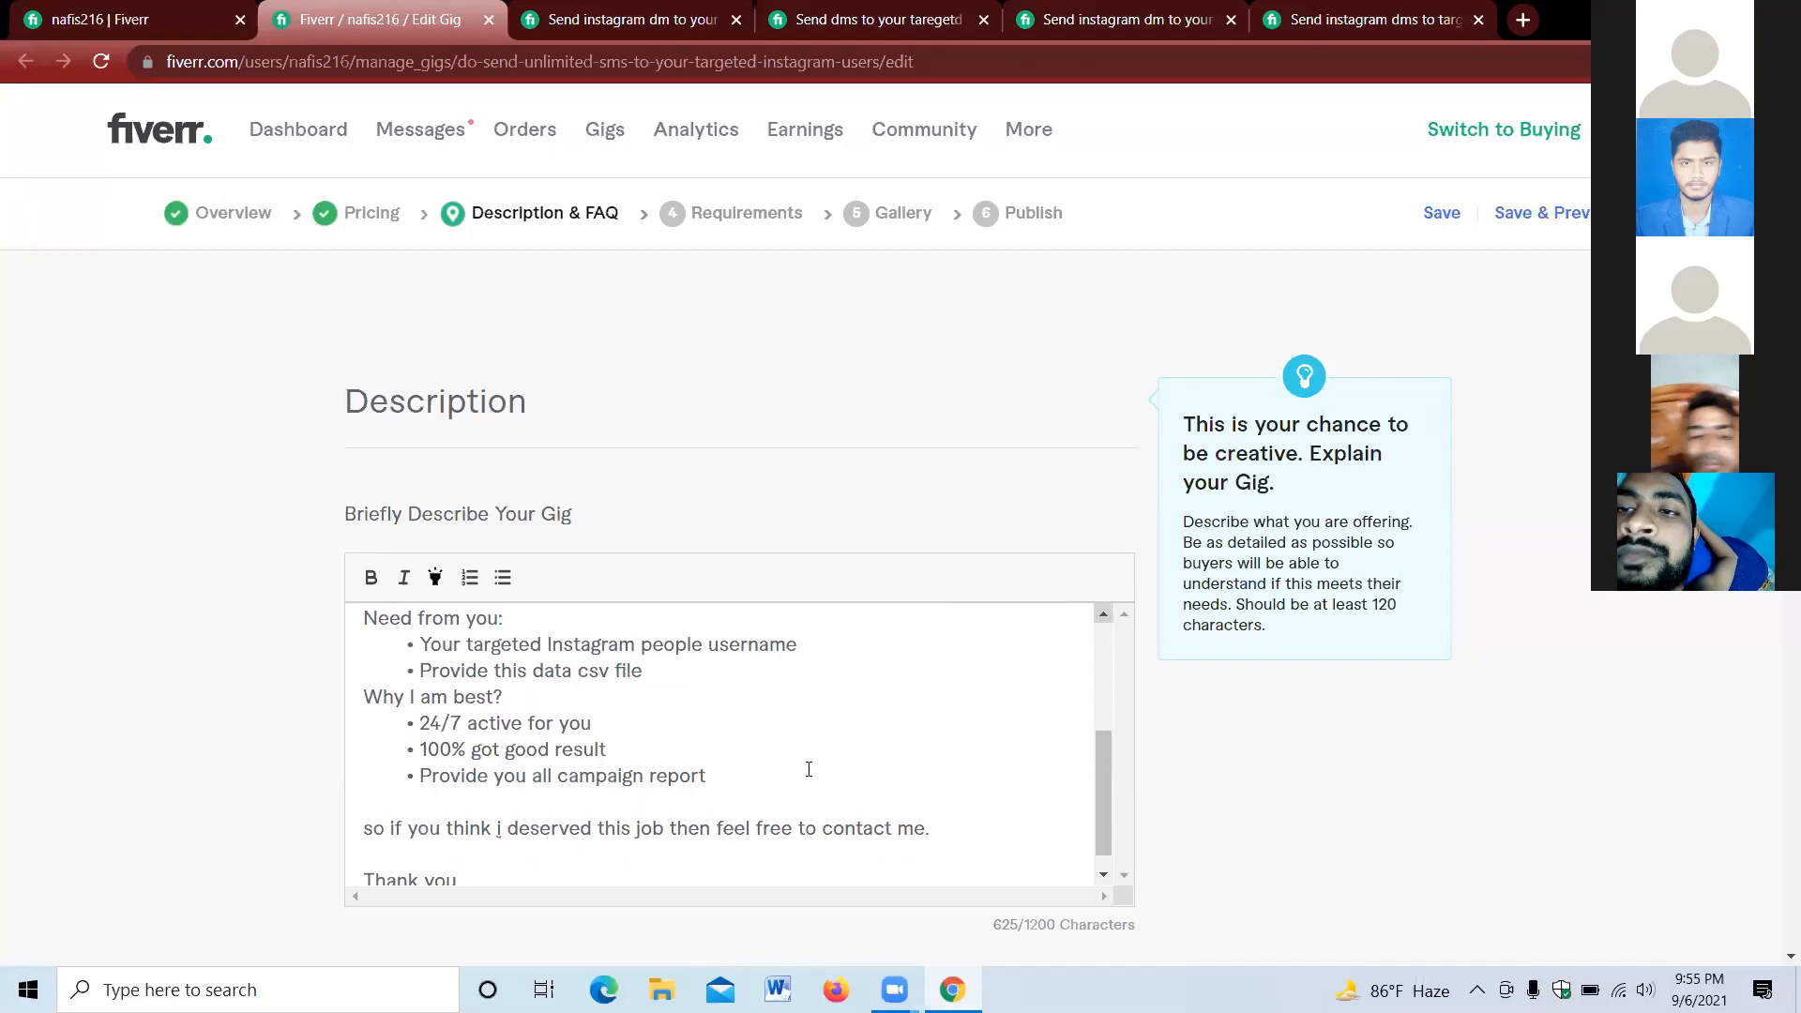
scroll(545, 750, up, 5)
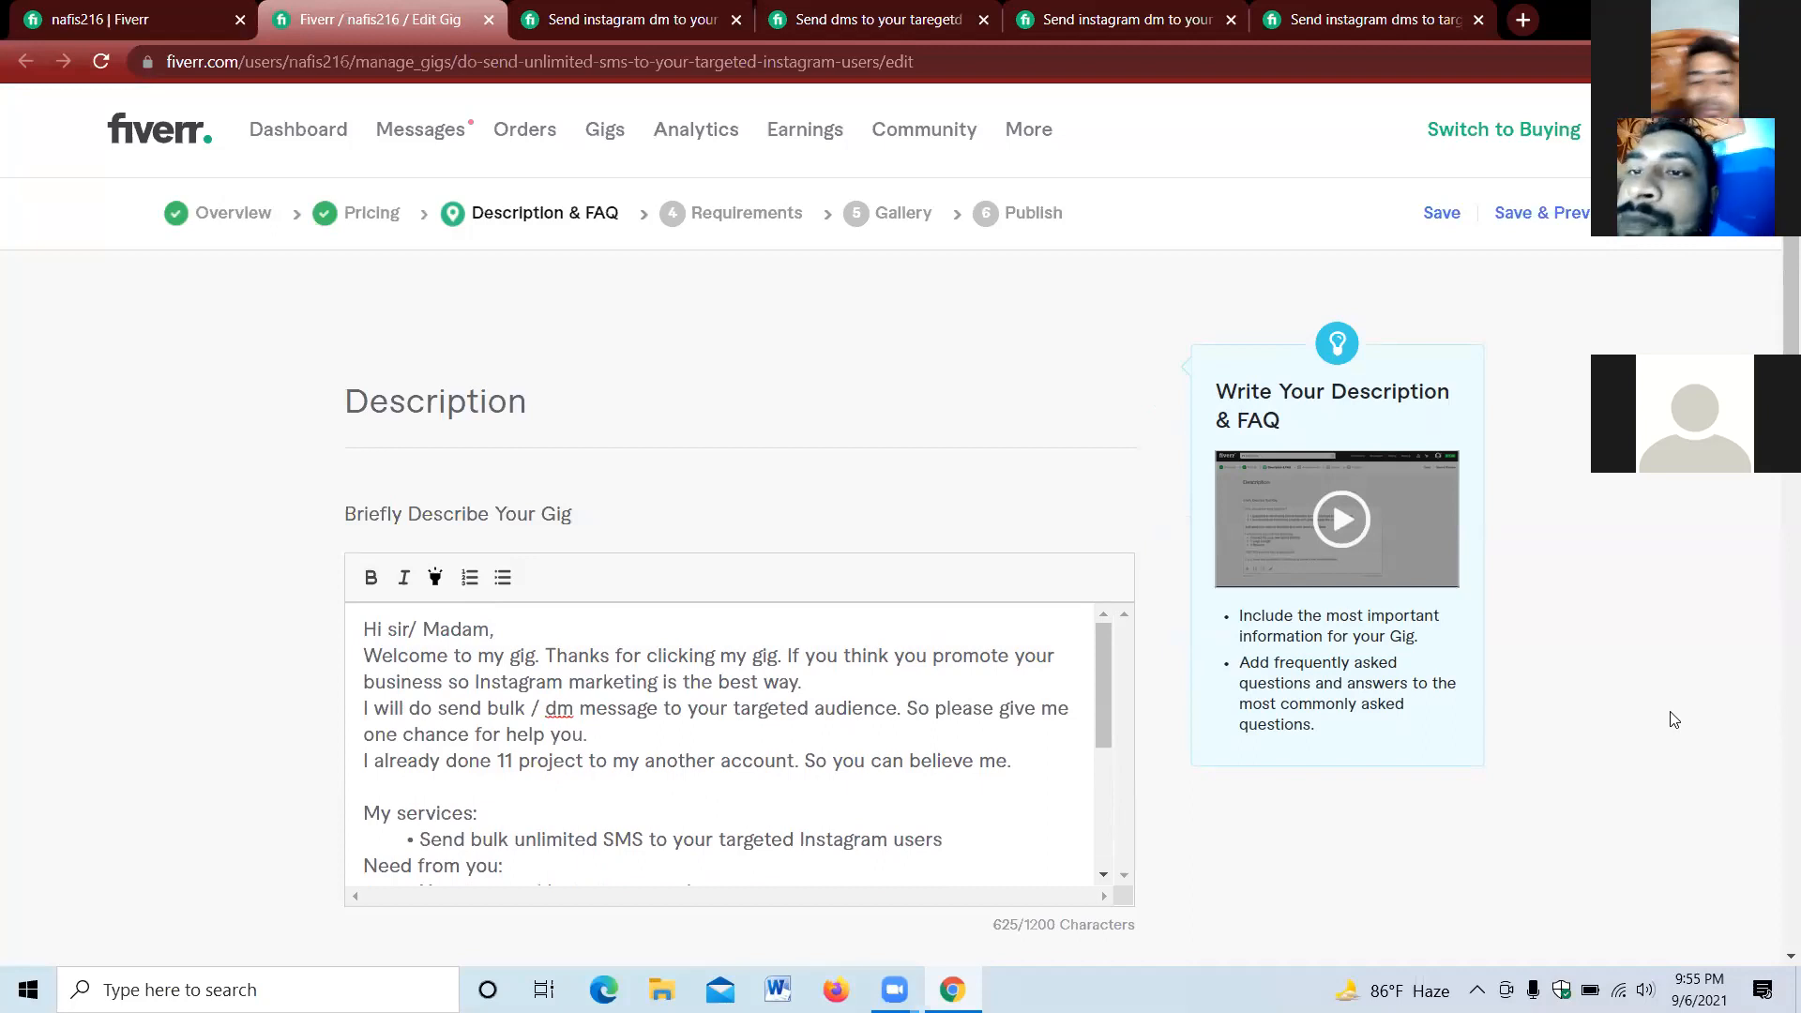
drag(1103, 745, 1080, 863)
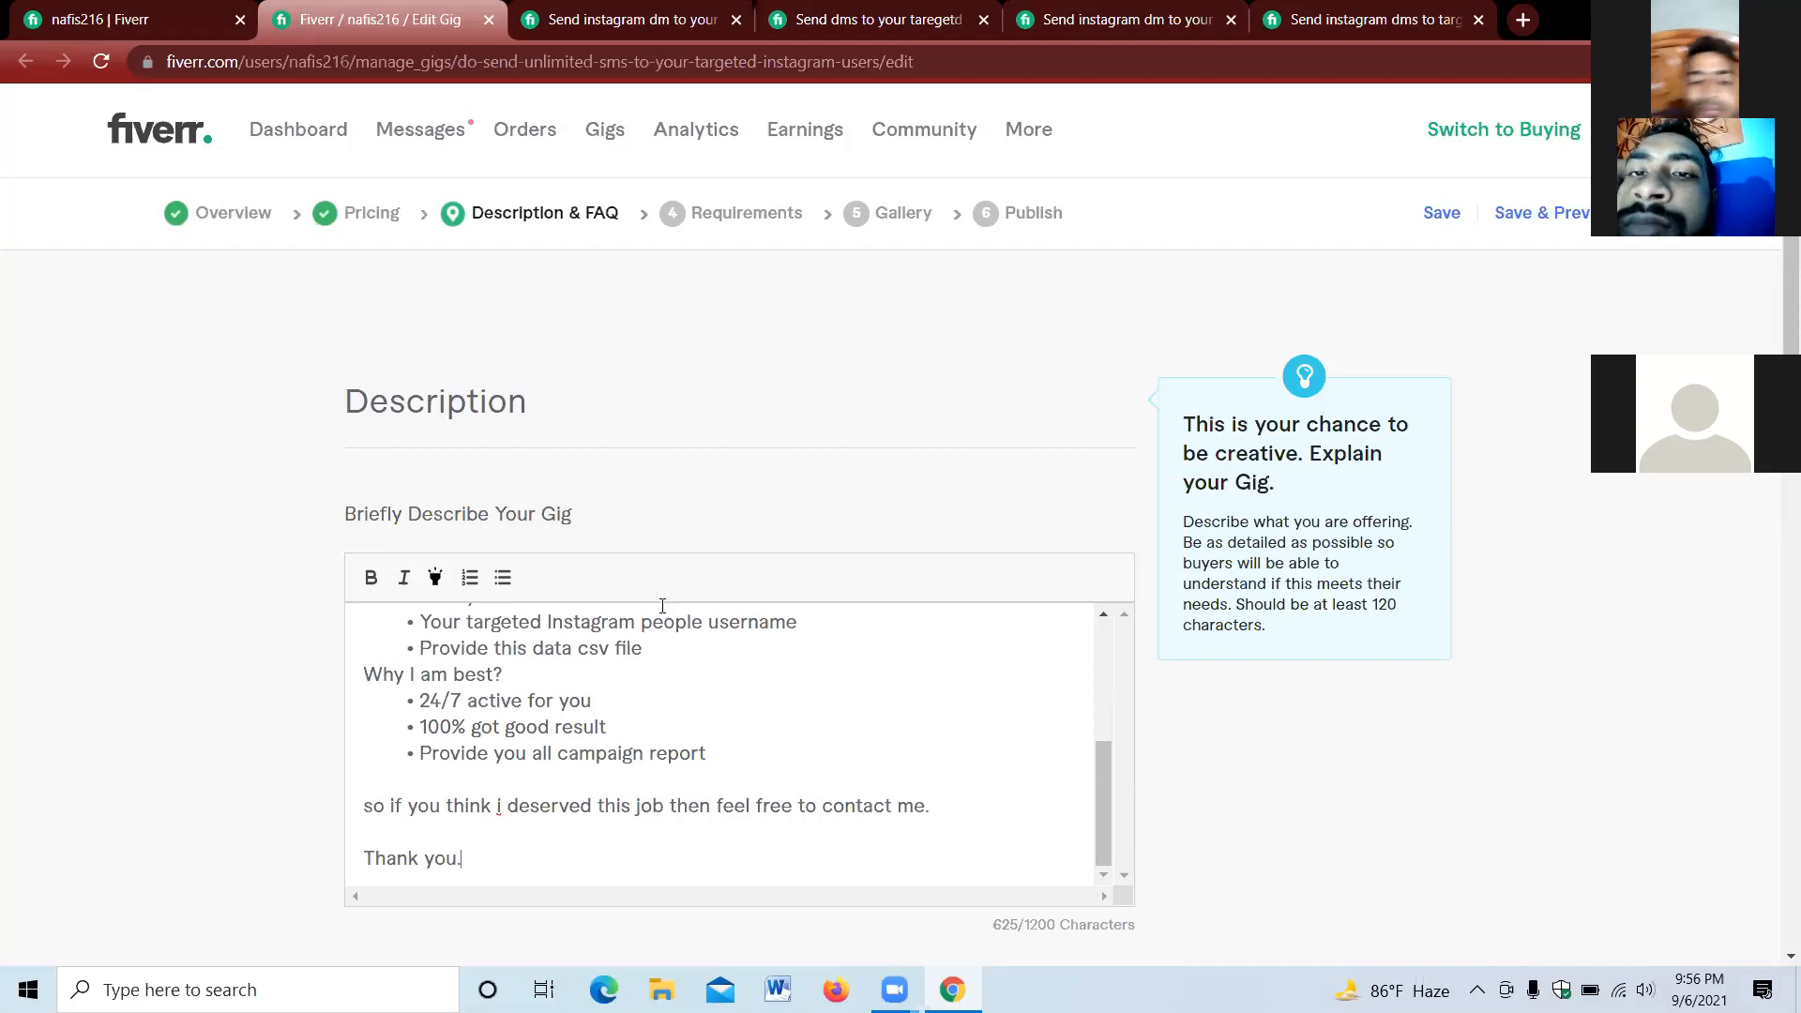
drag(1107, 799, 1118, 631)
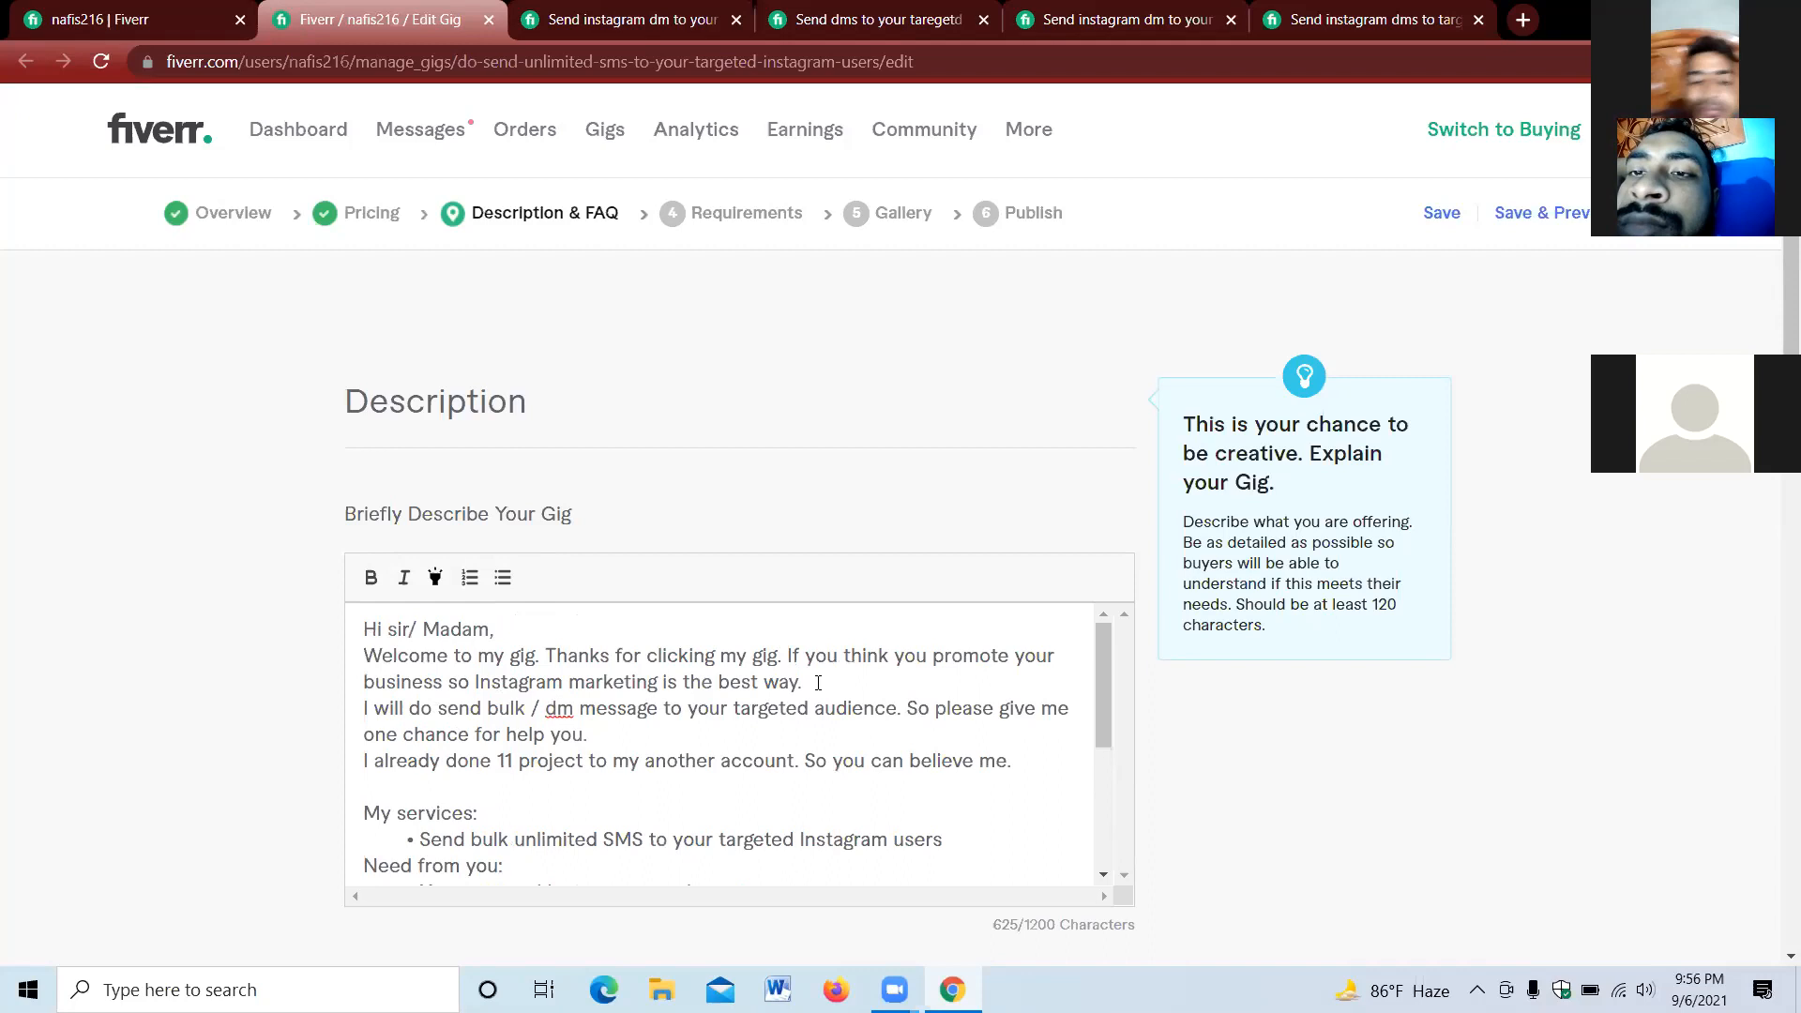
drag(364, 710, 597, 733)
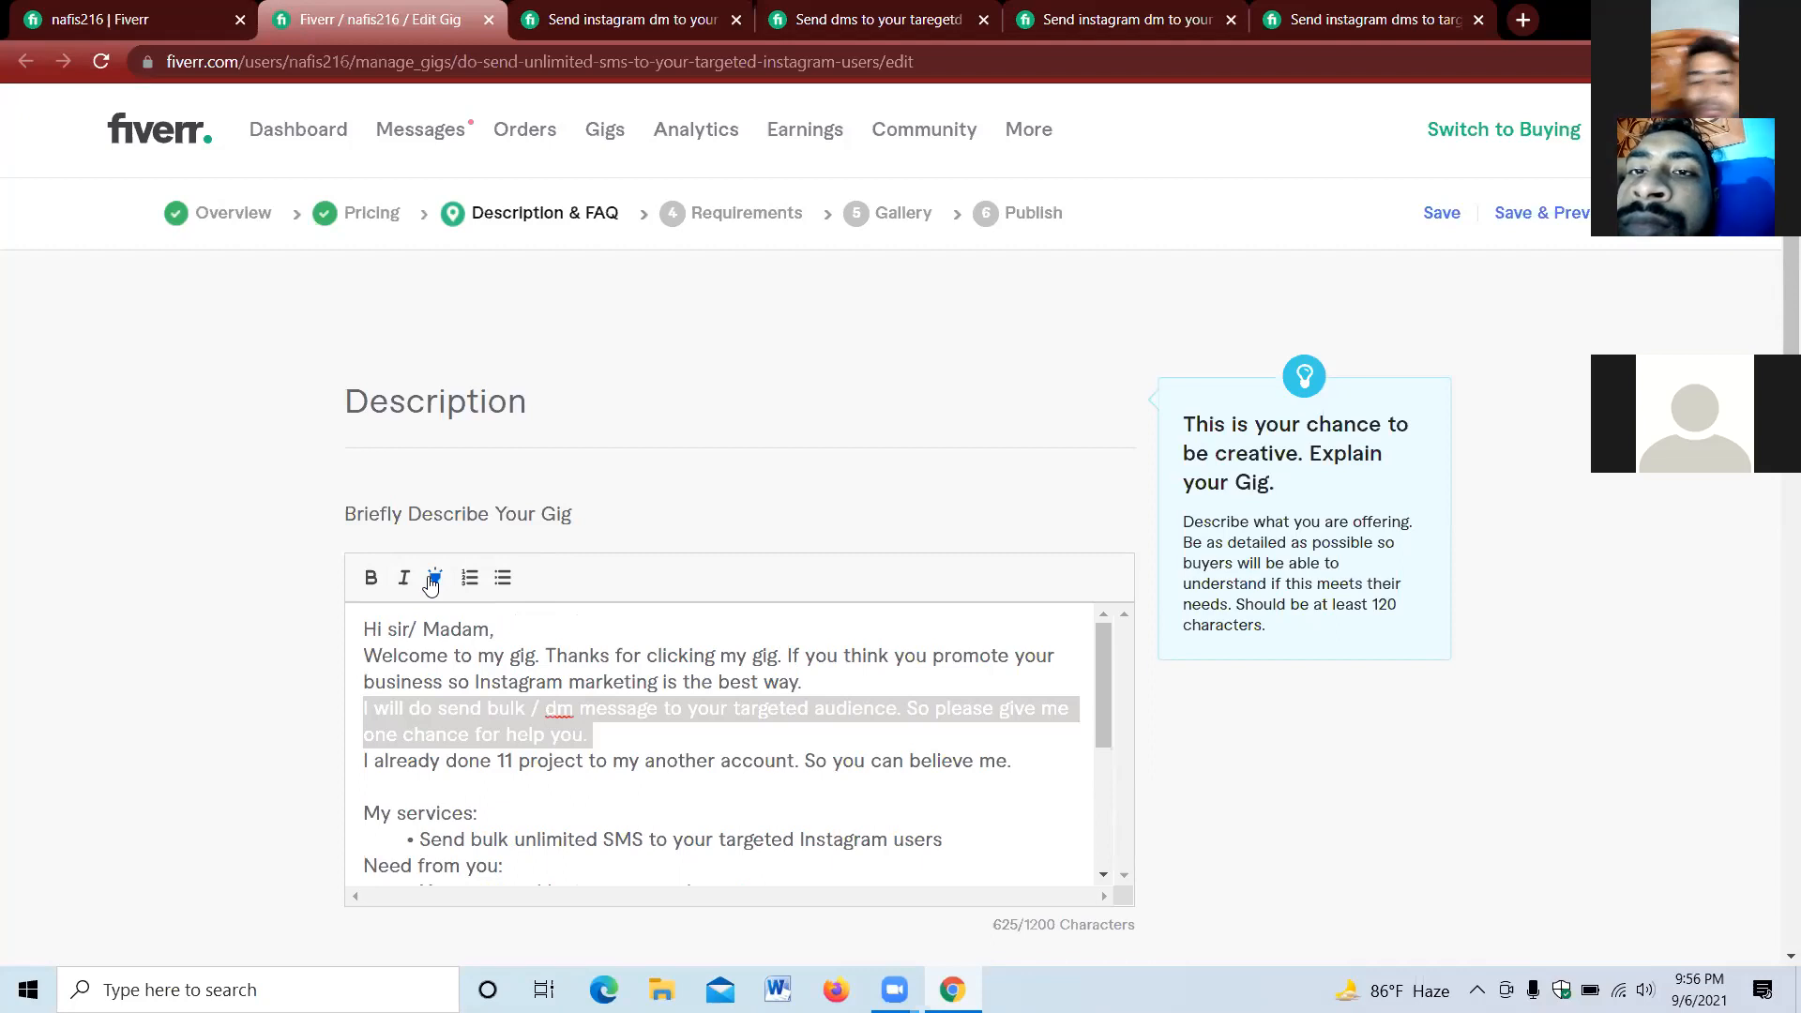
click(369, 583)
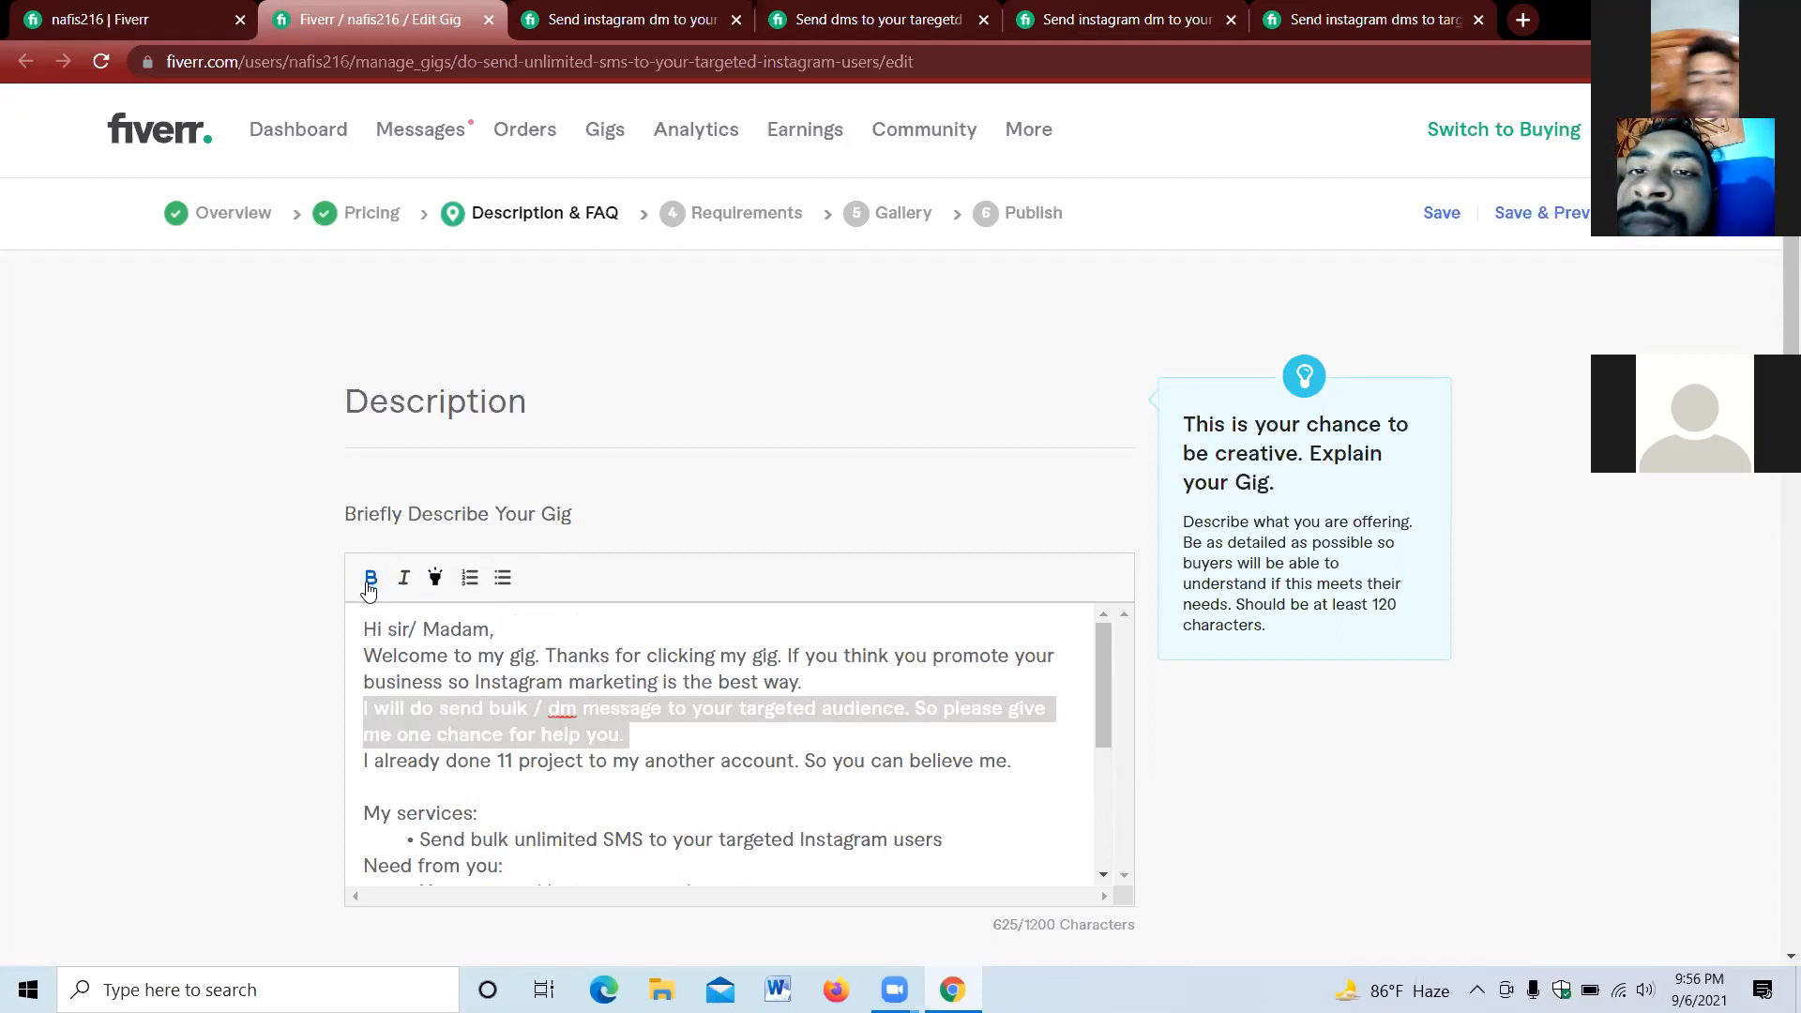
click(581, 709)
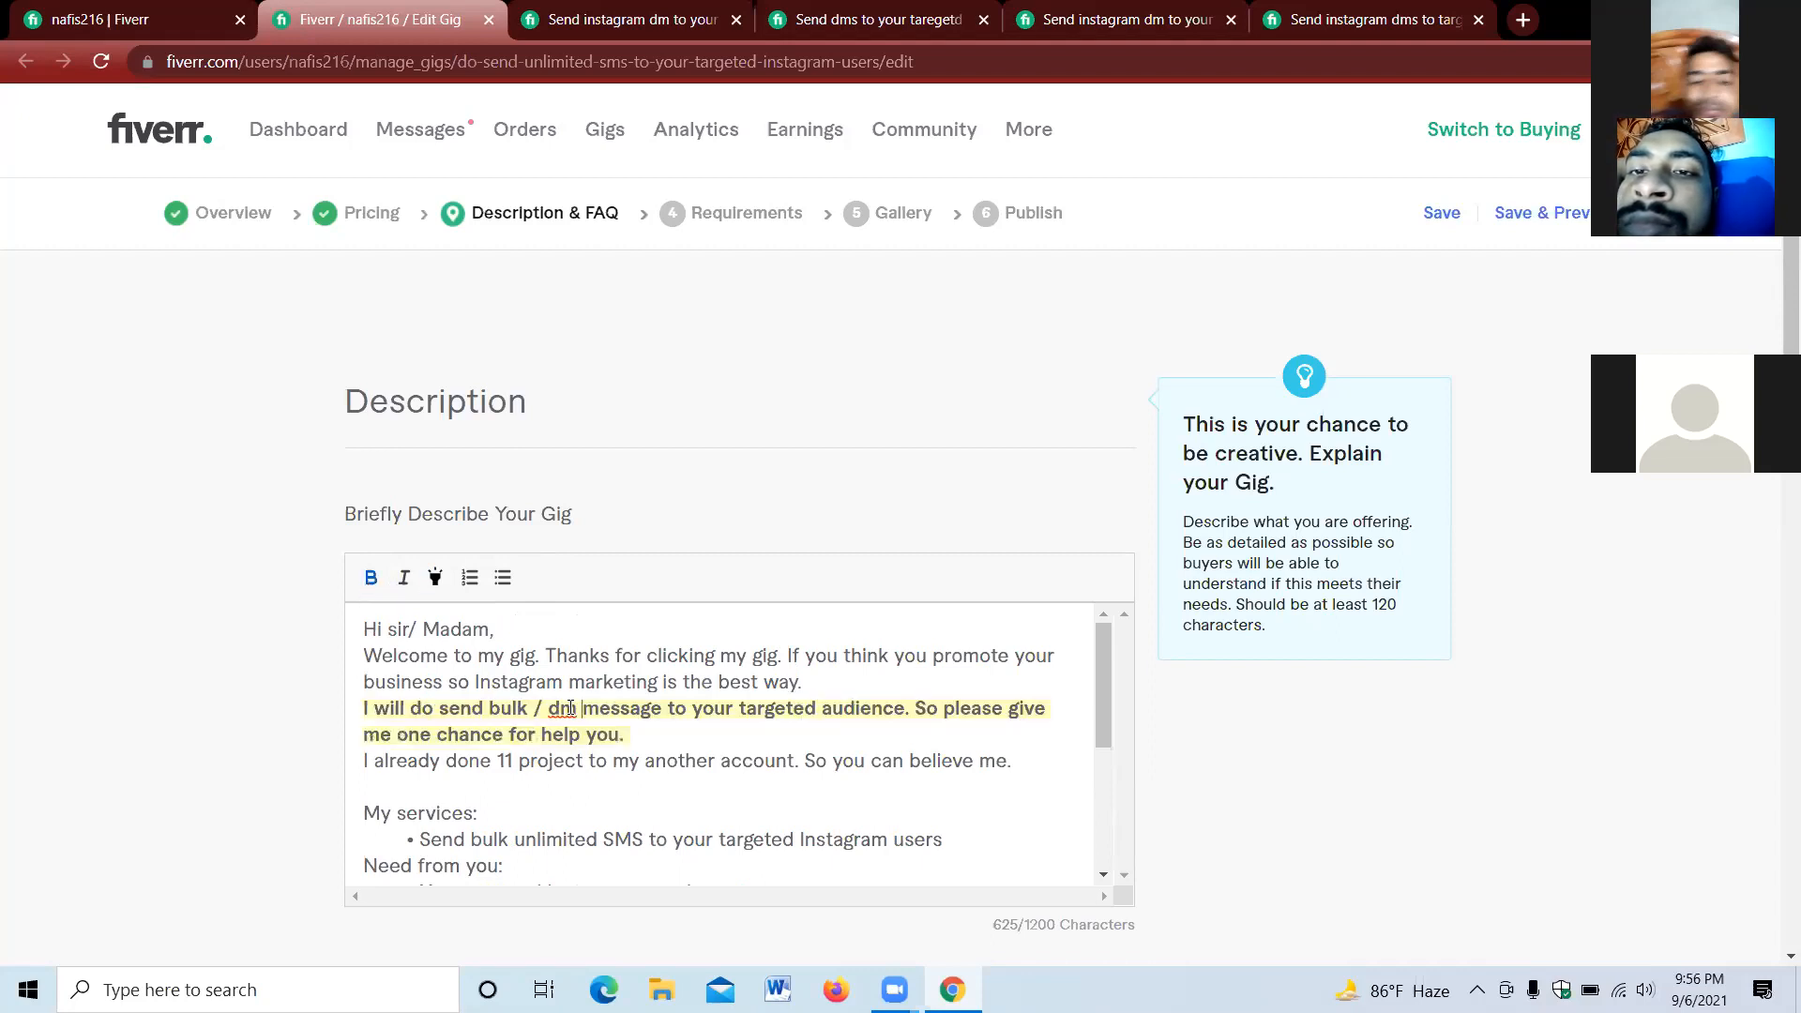
- Check the spelling suggestions for "dm" in the highlighted sentence
right_click(566, 715)
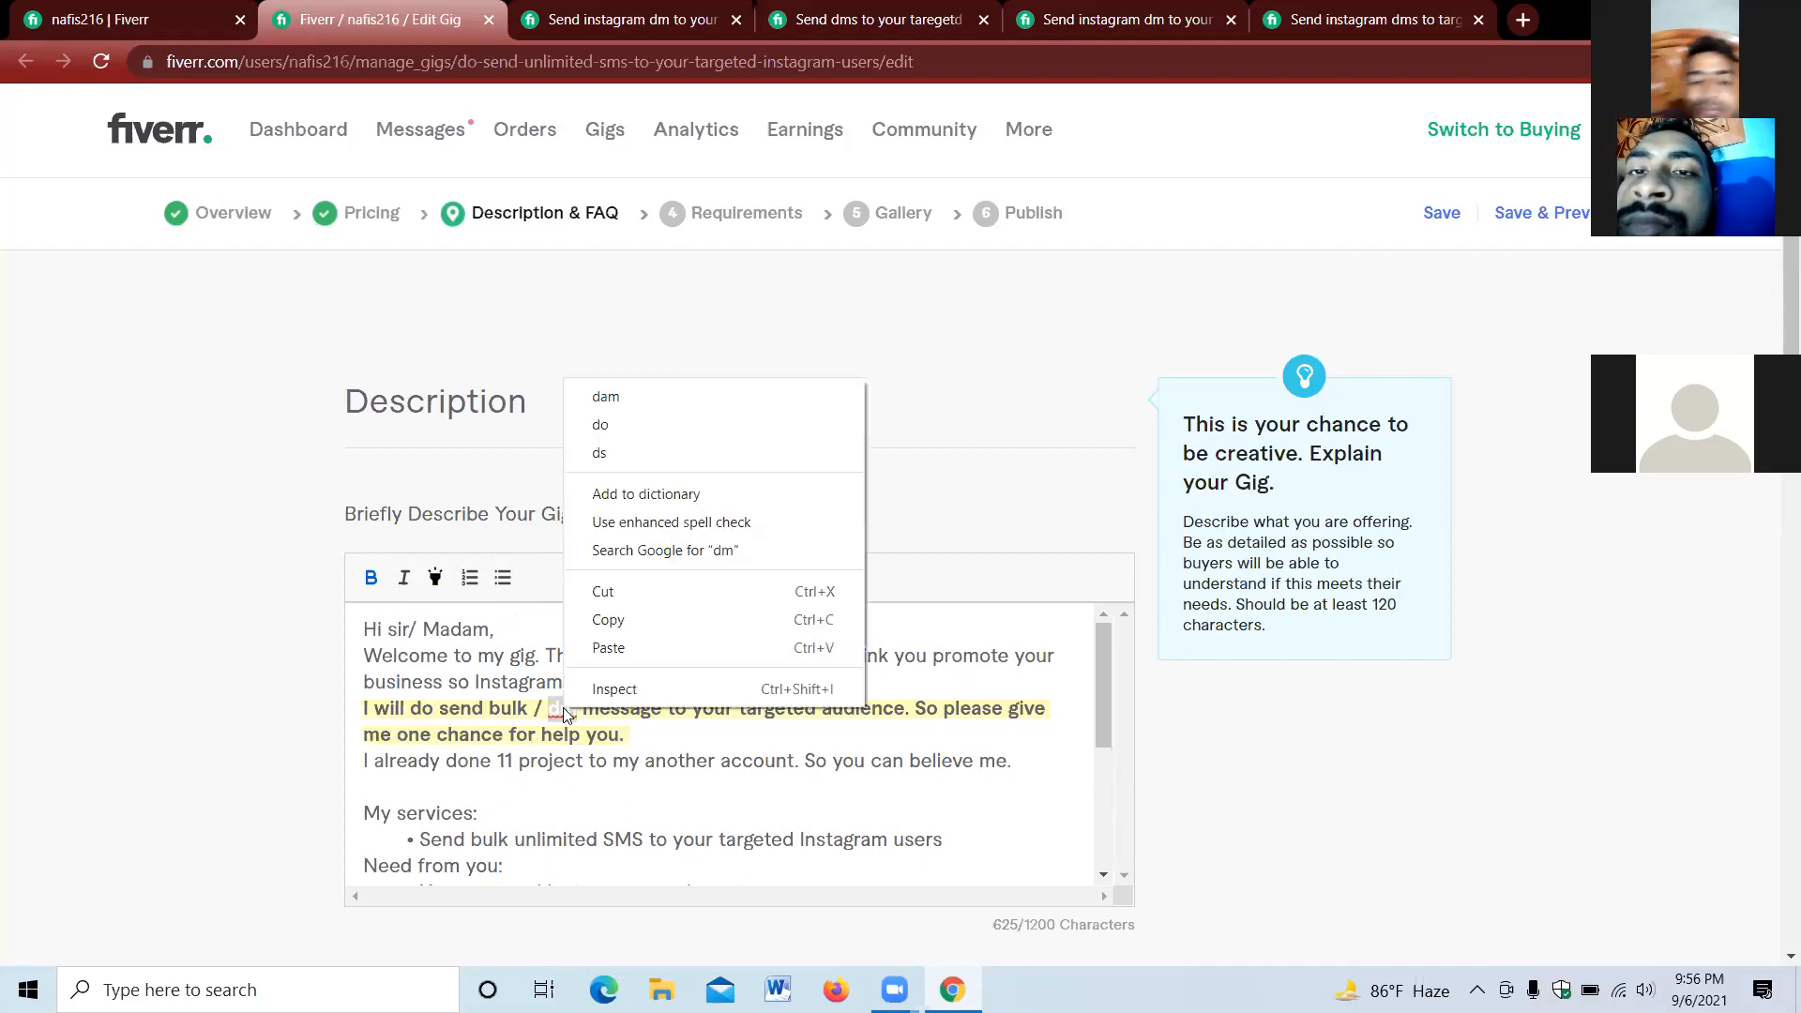
click(589, 757)
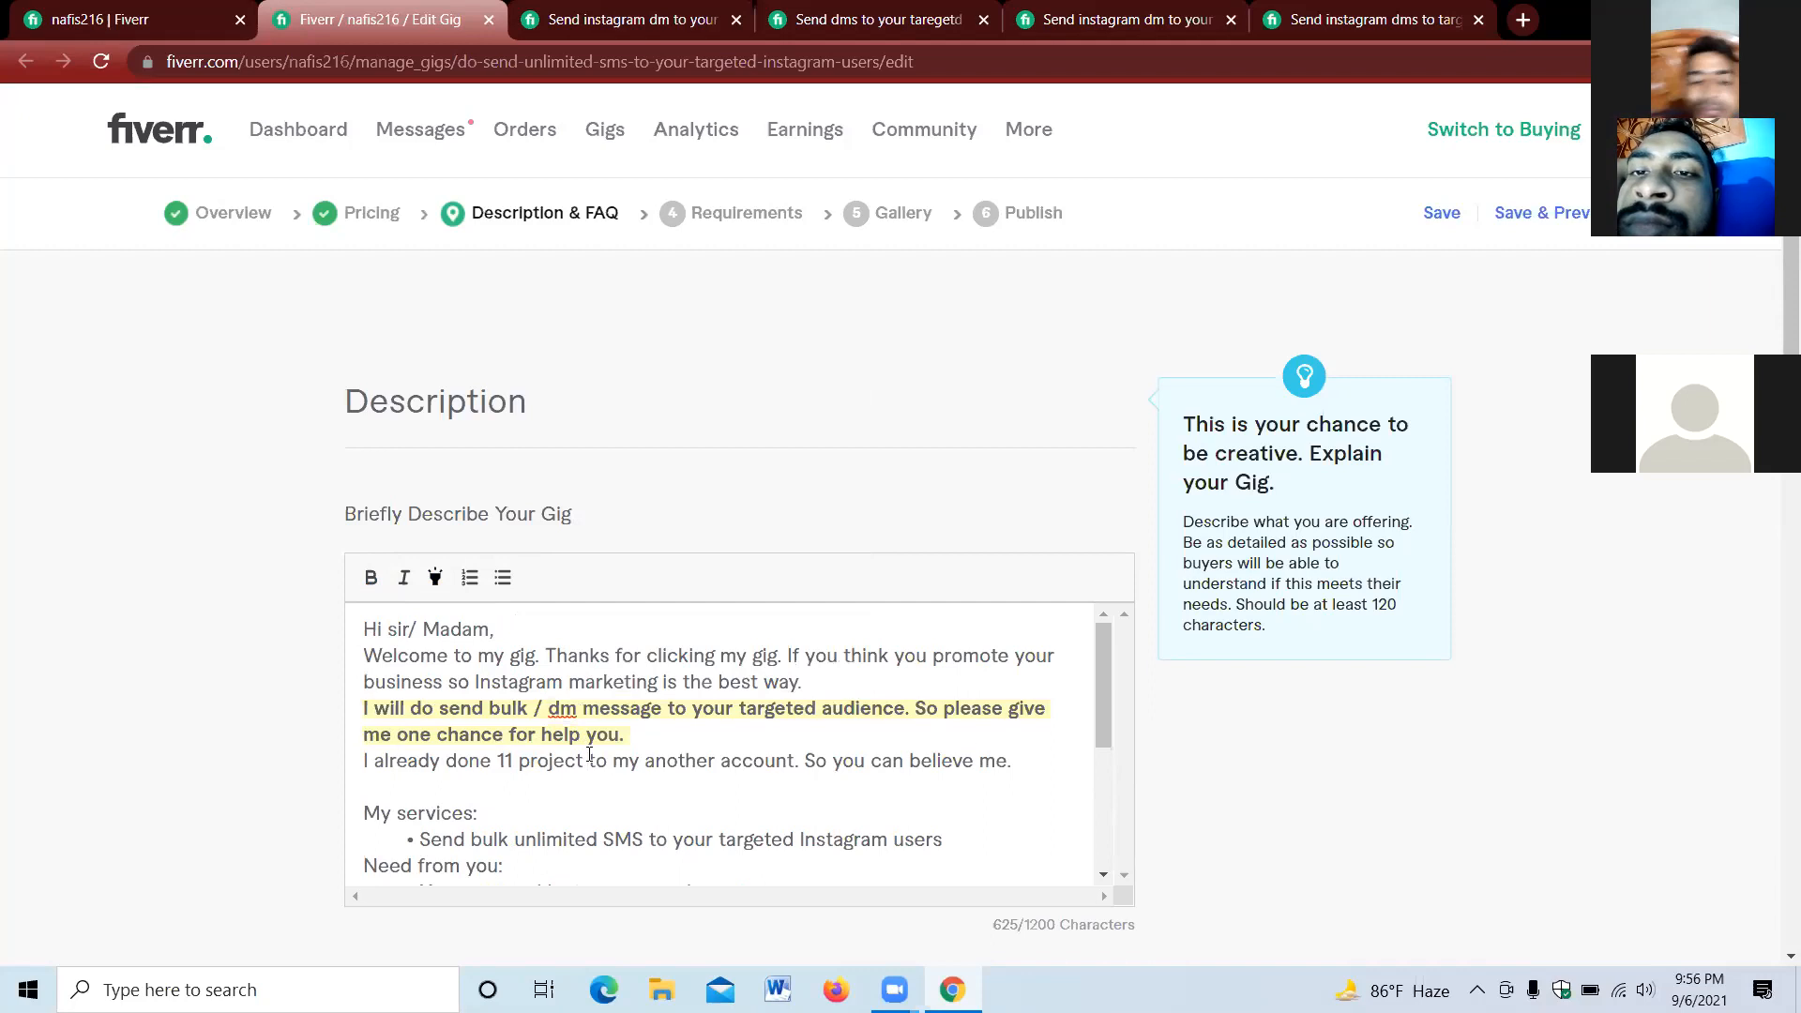
right_click(560, 712)
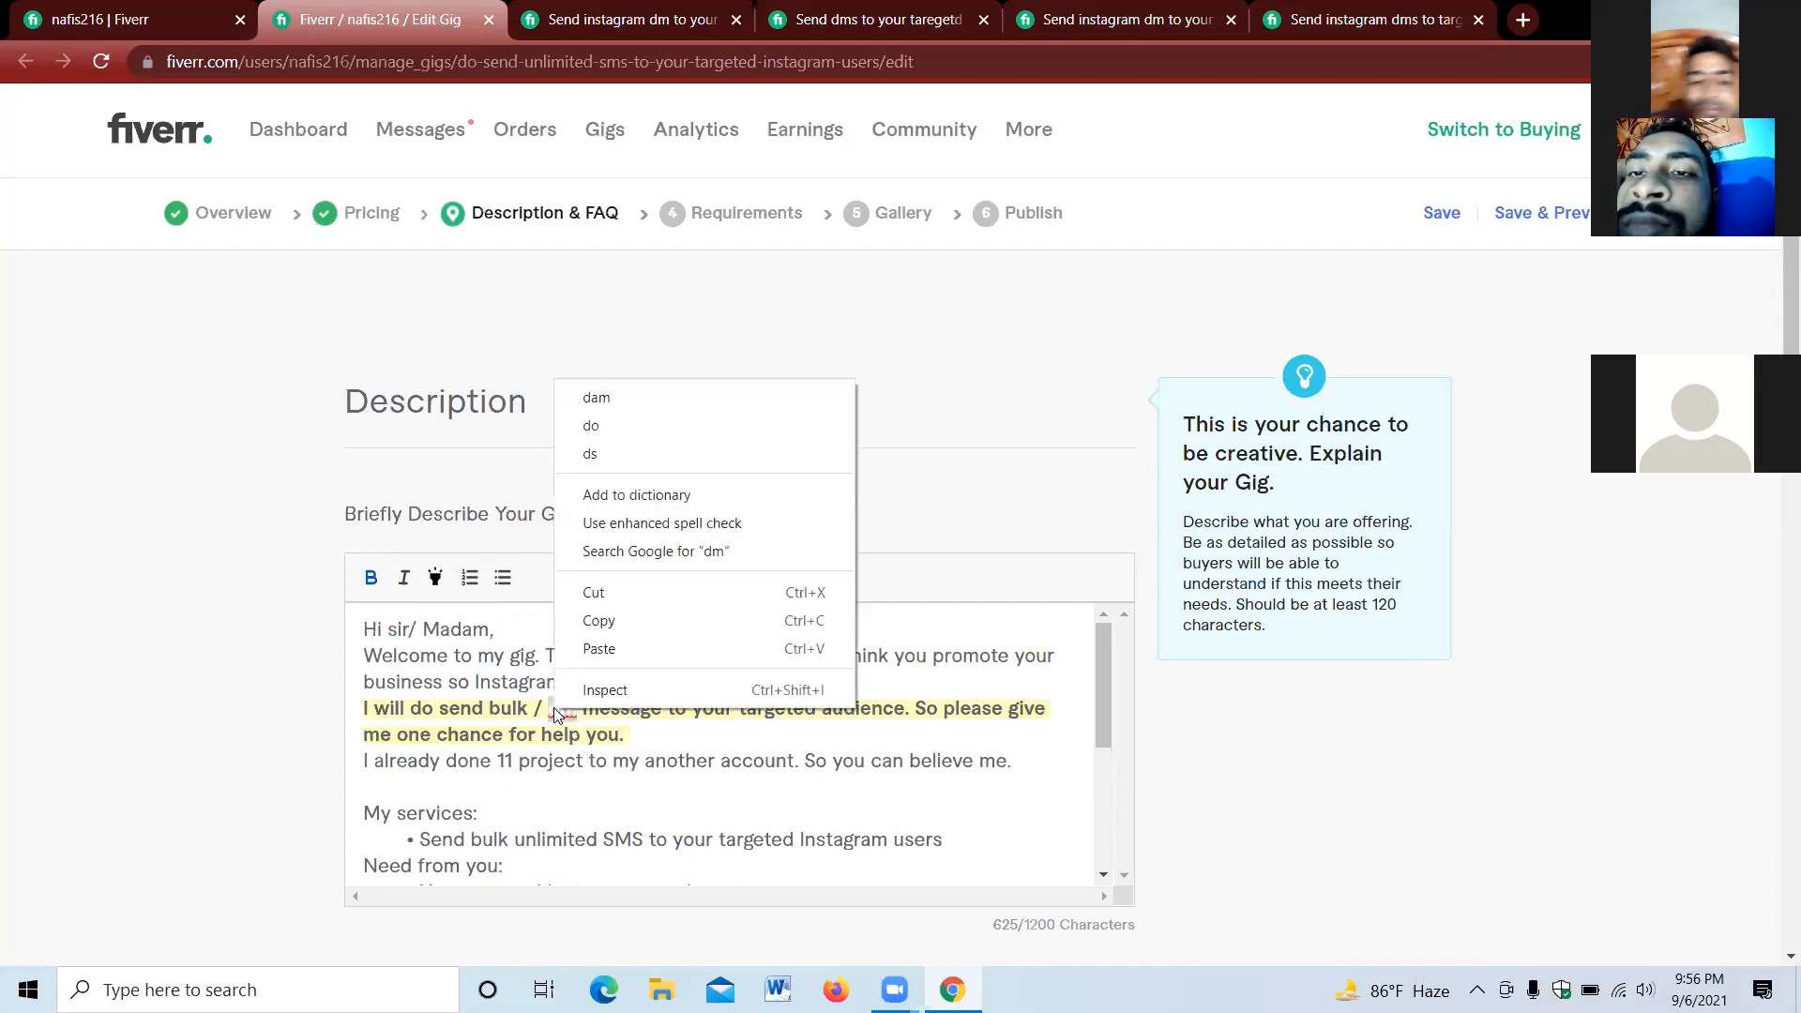
click(691, 756)
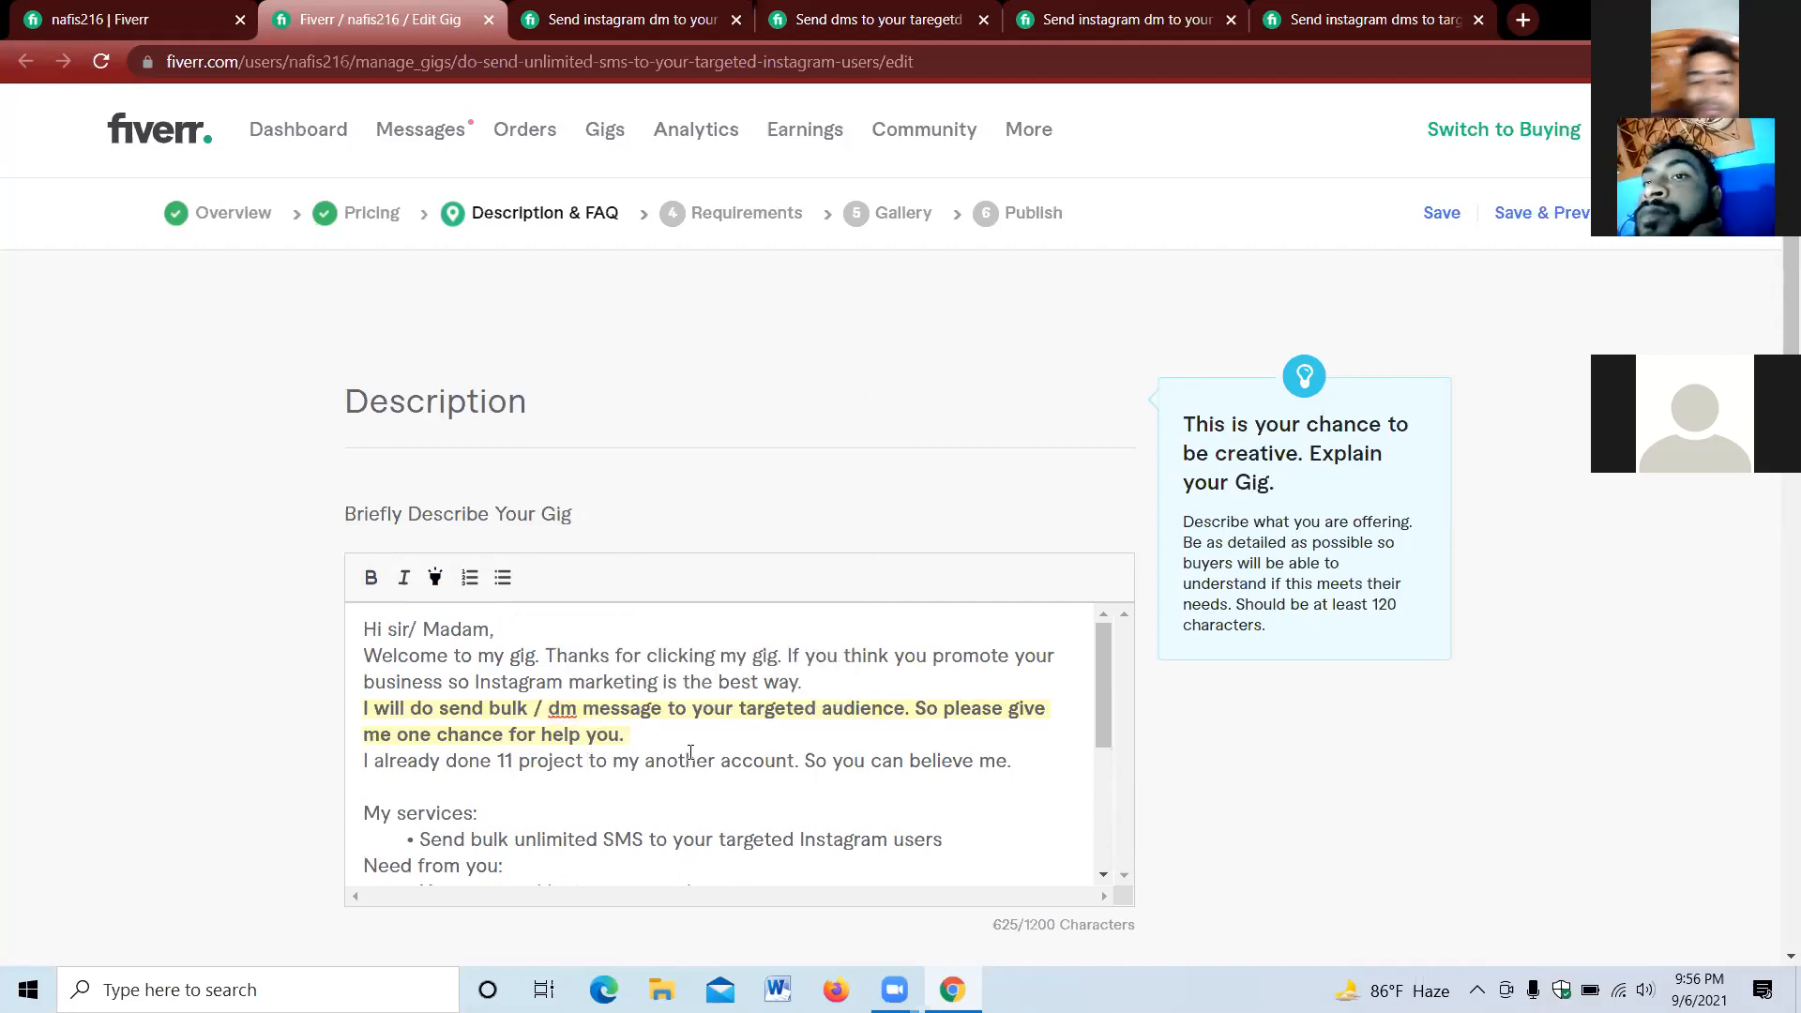
- Insert a blank line above and another below the highlighted bold passage in the introduction
click(825, 683)
key(Return)
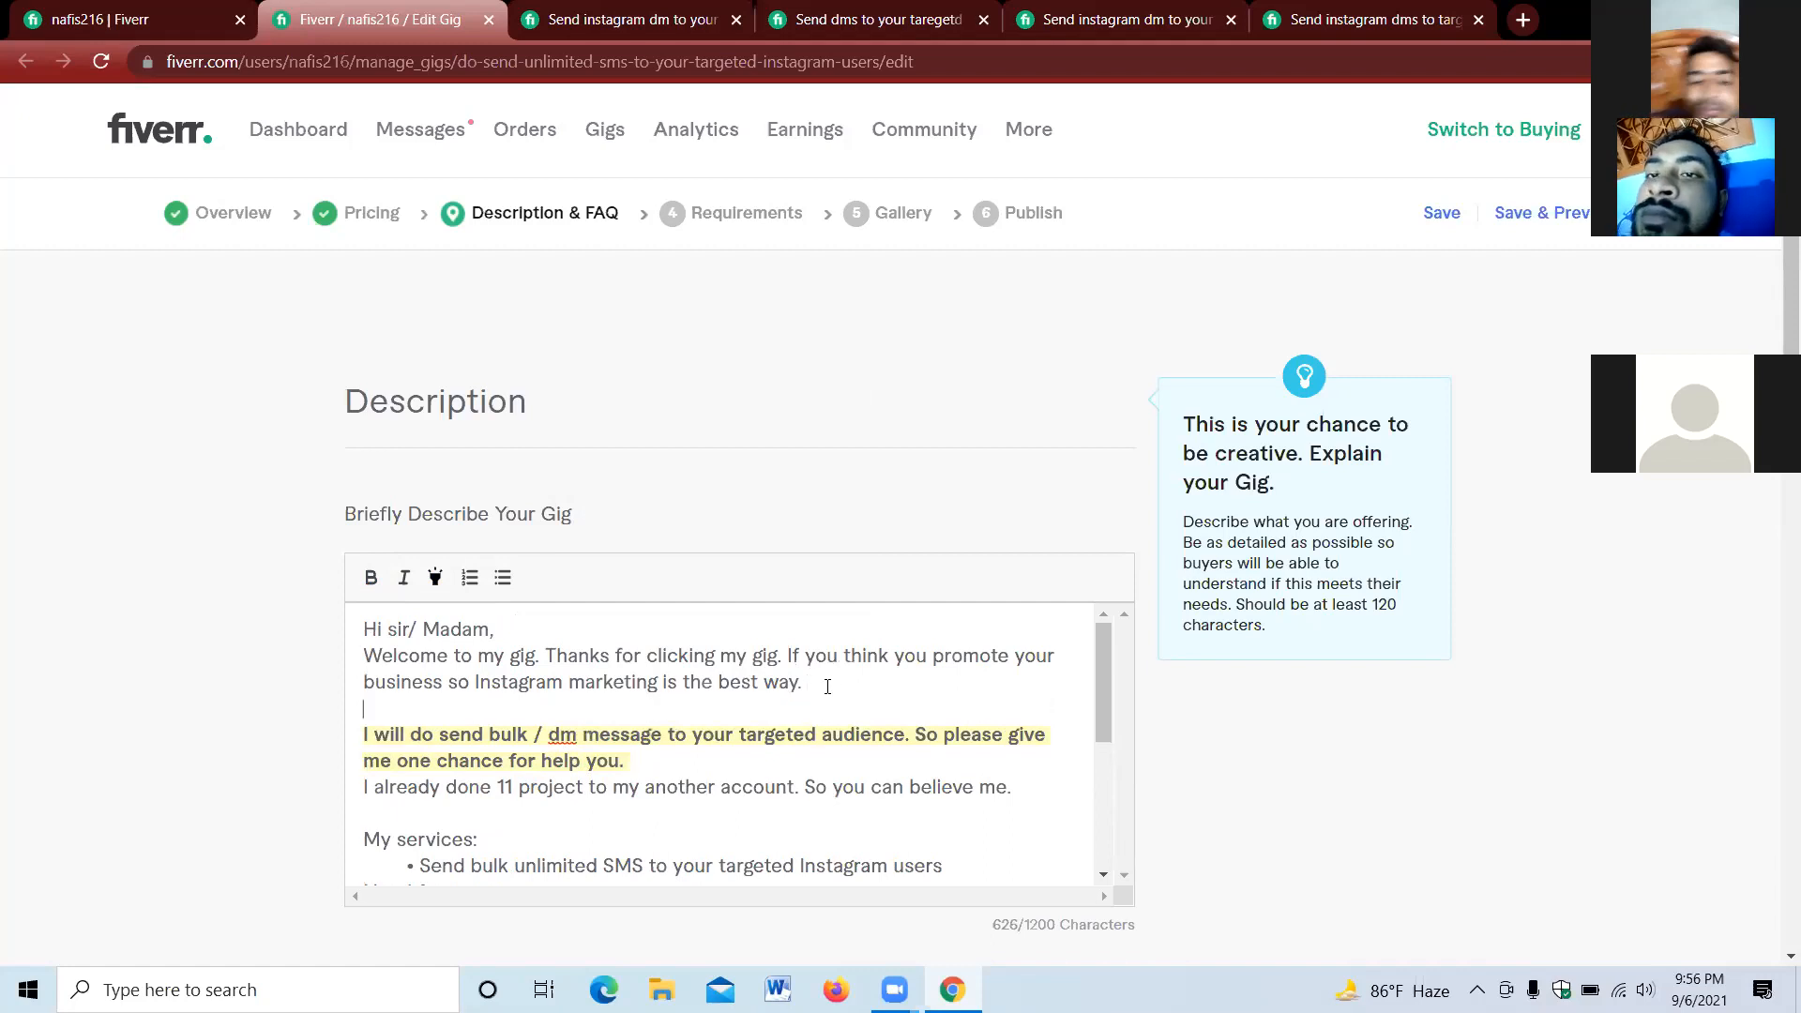
click(666, 767)
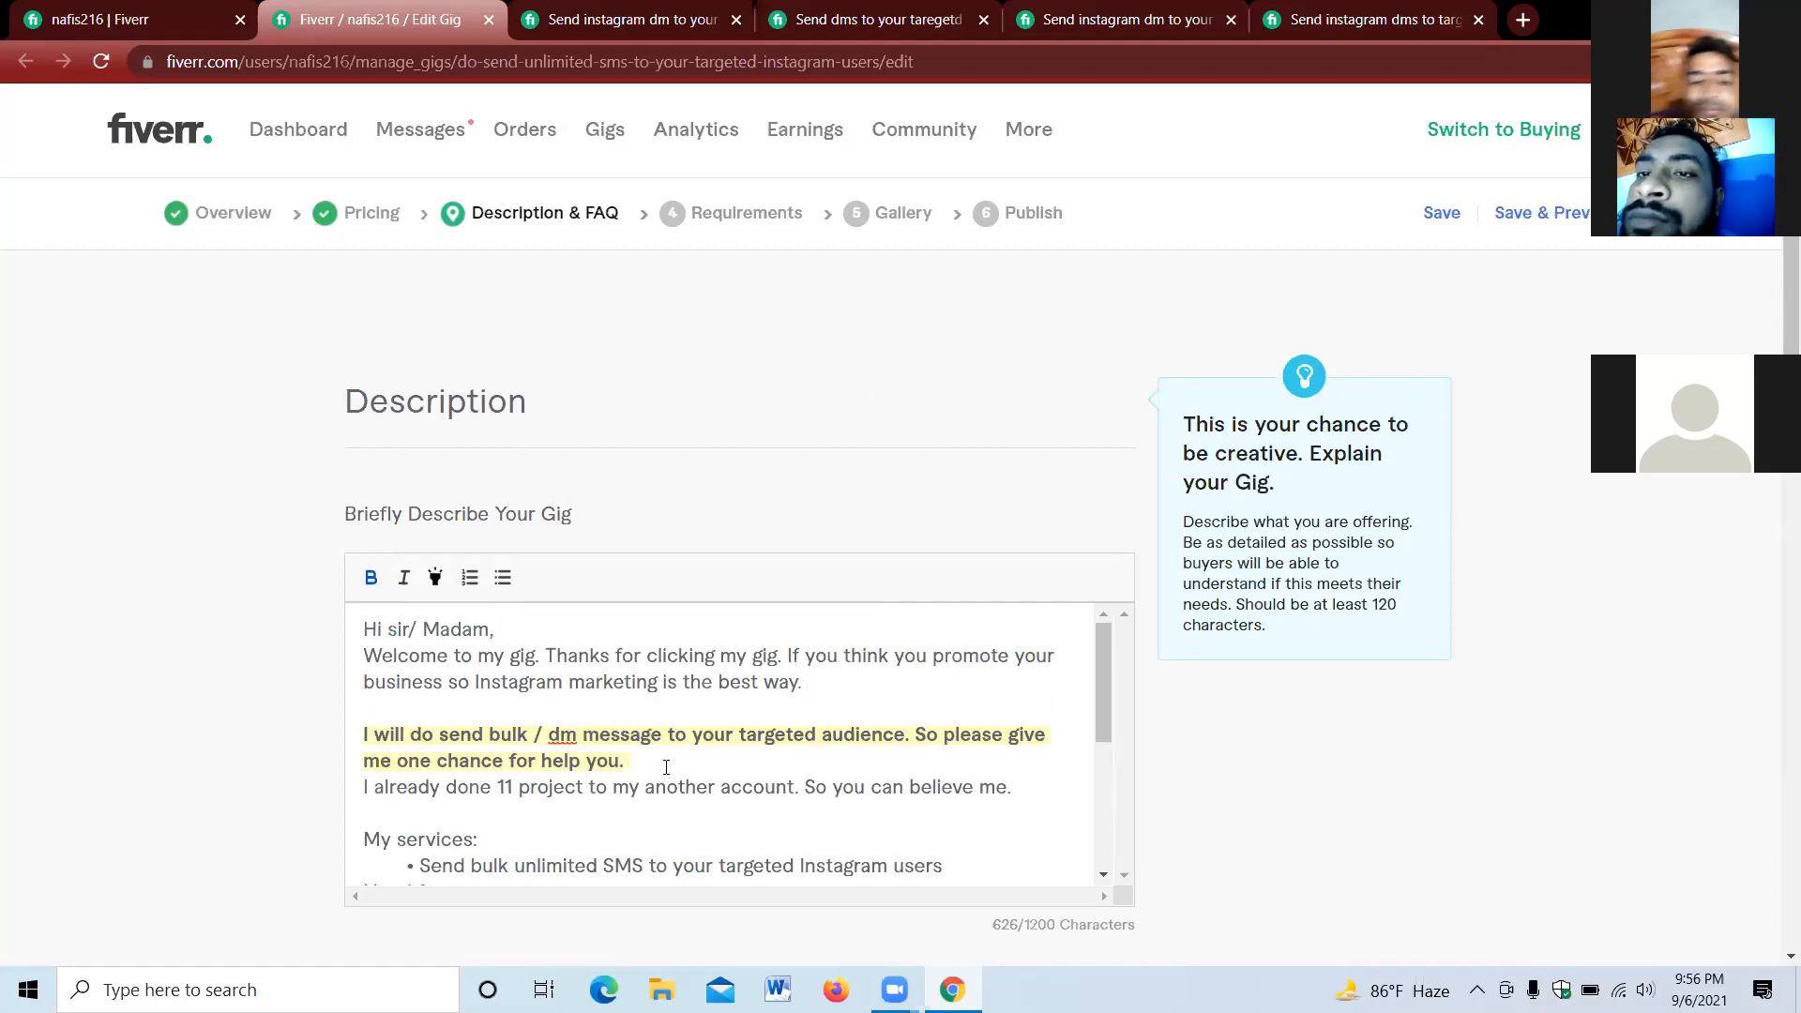
key(Return)
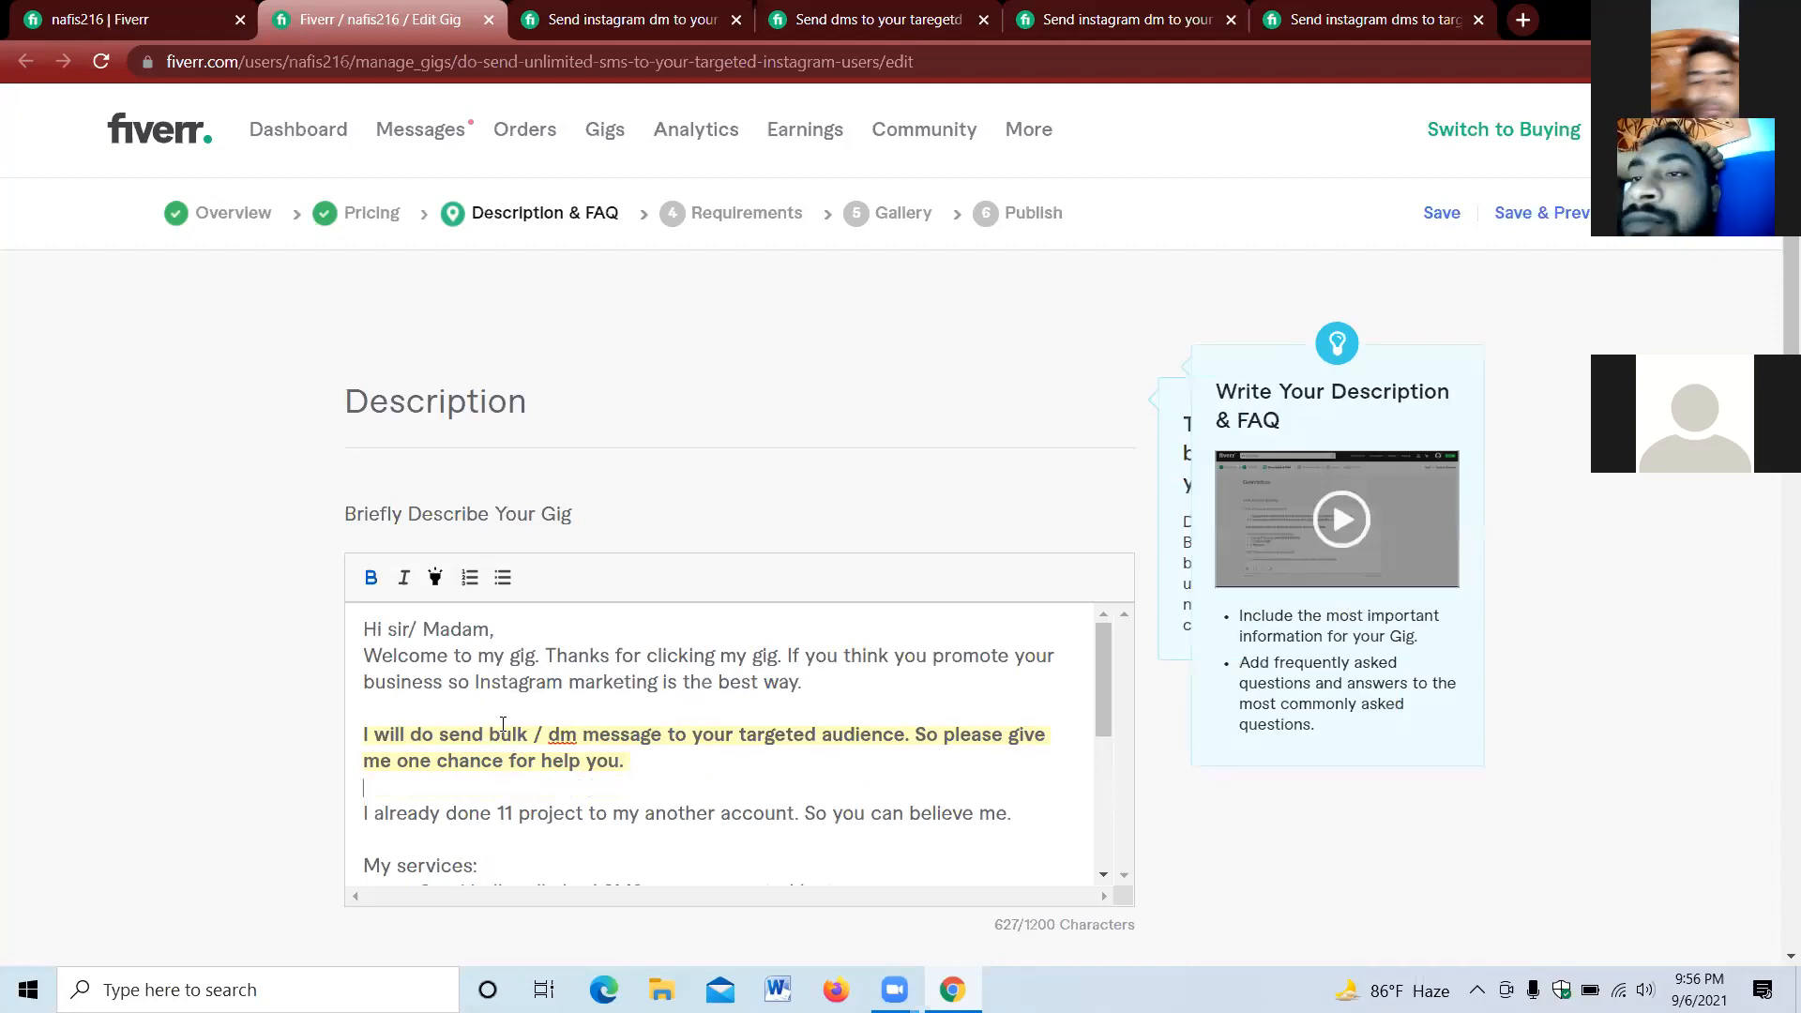
scroll(623, 750, down, 1)
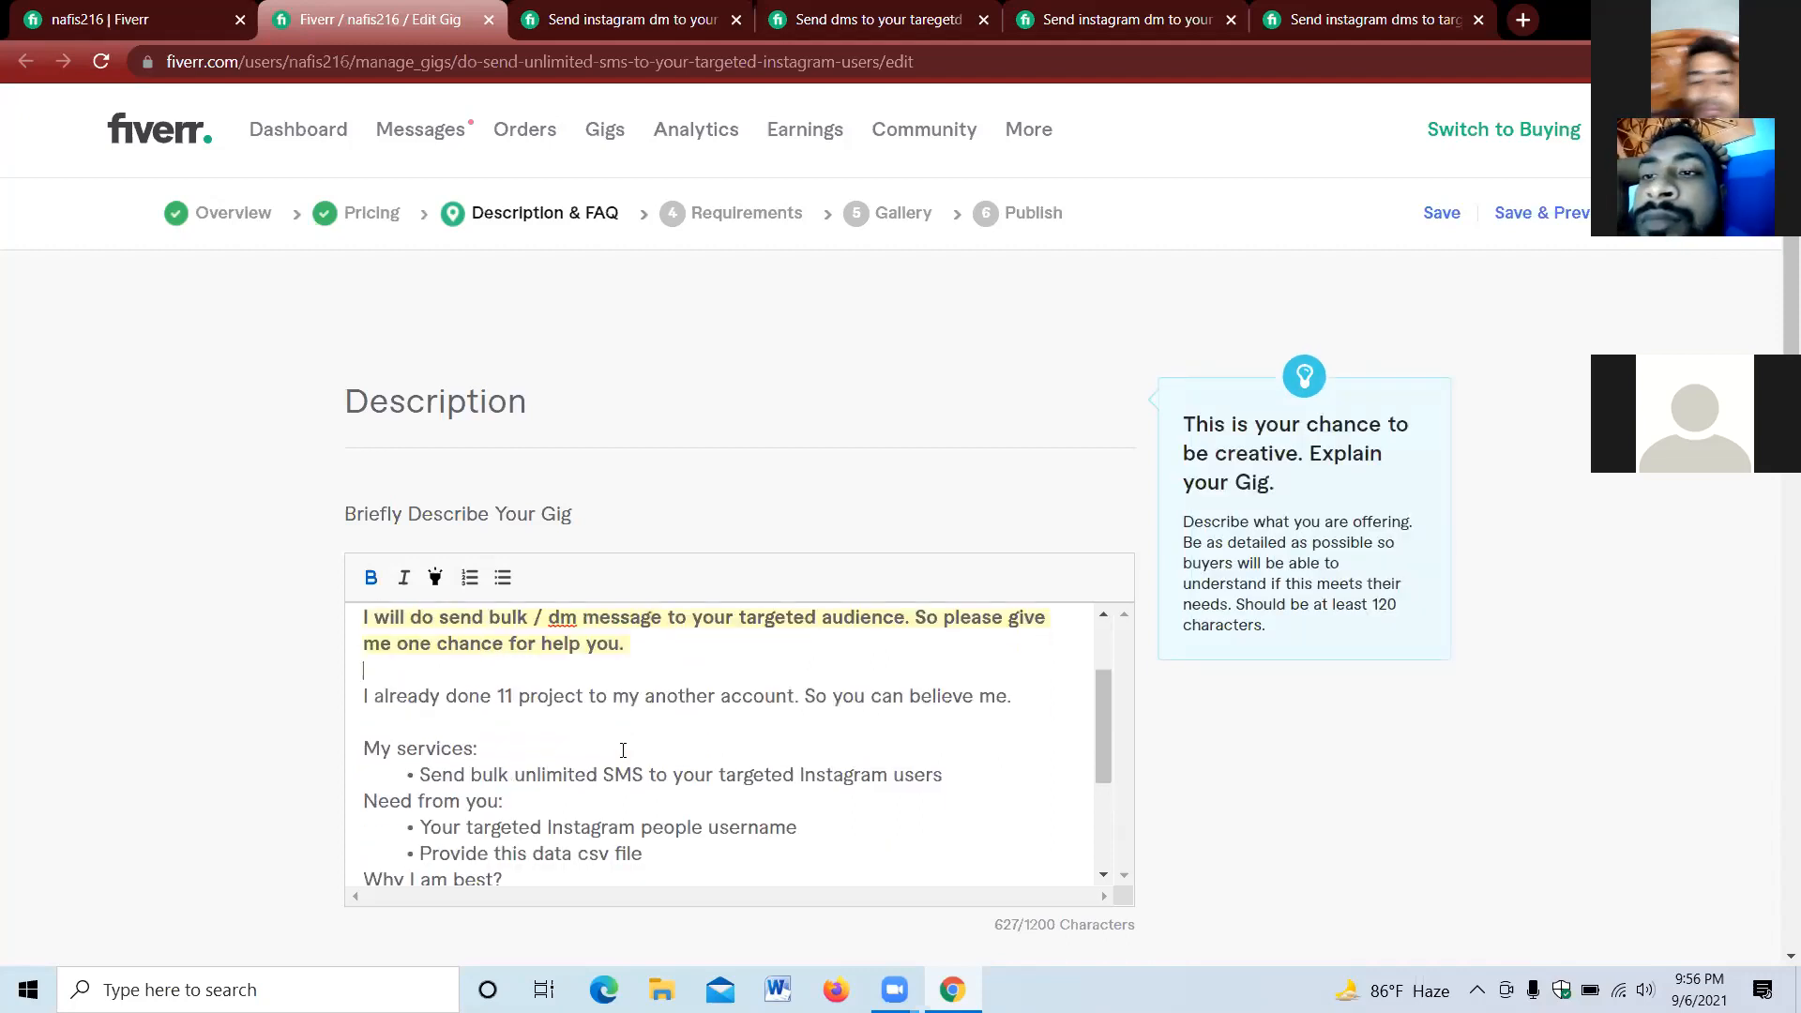
scroll(623, 750, down, 2)
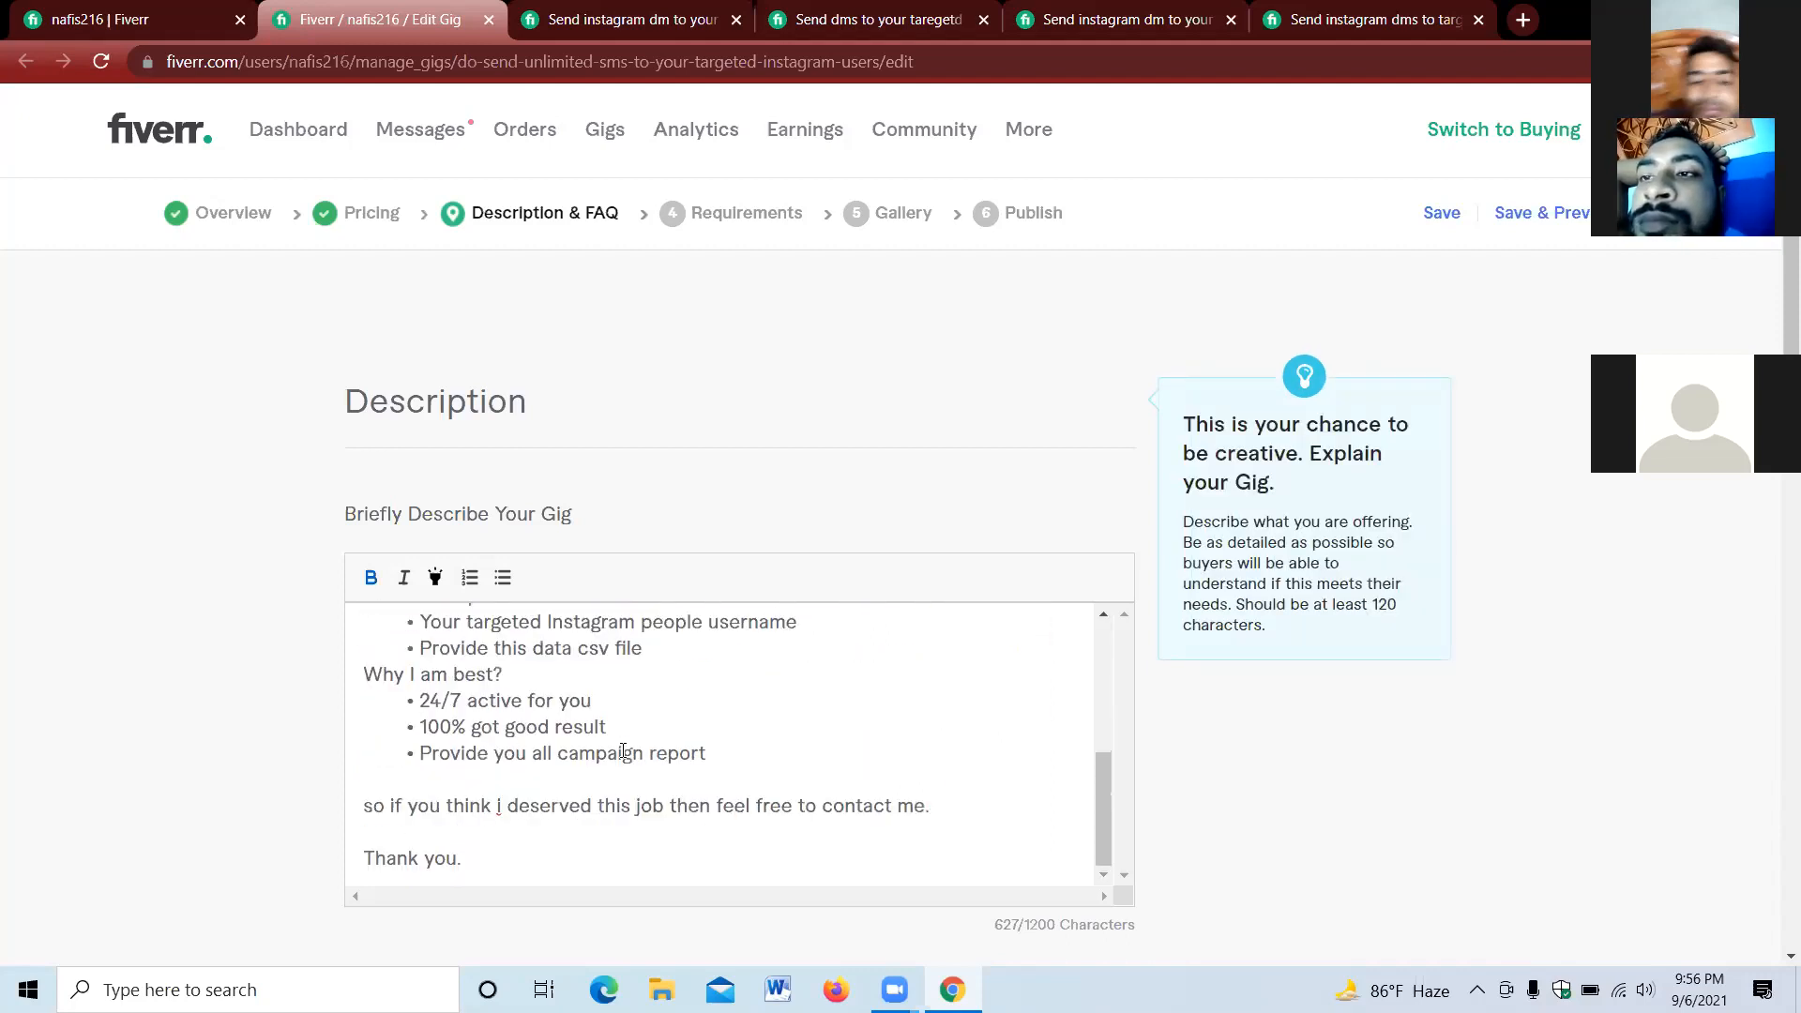
scroll(622, 750, up, 1)
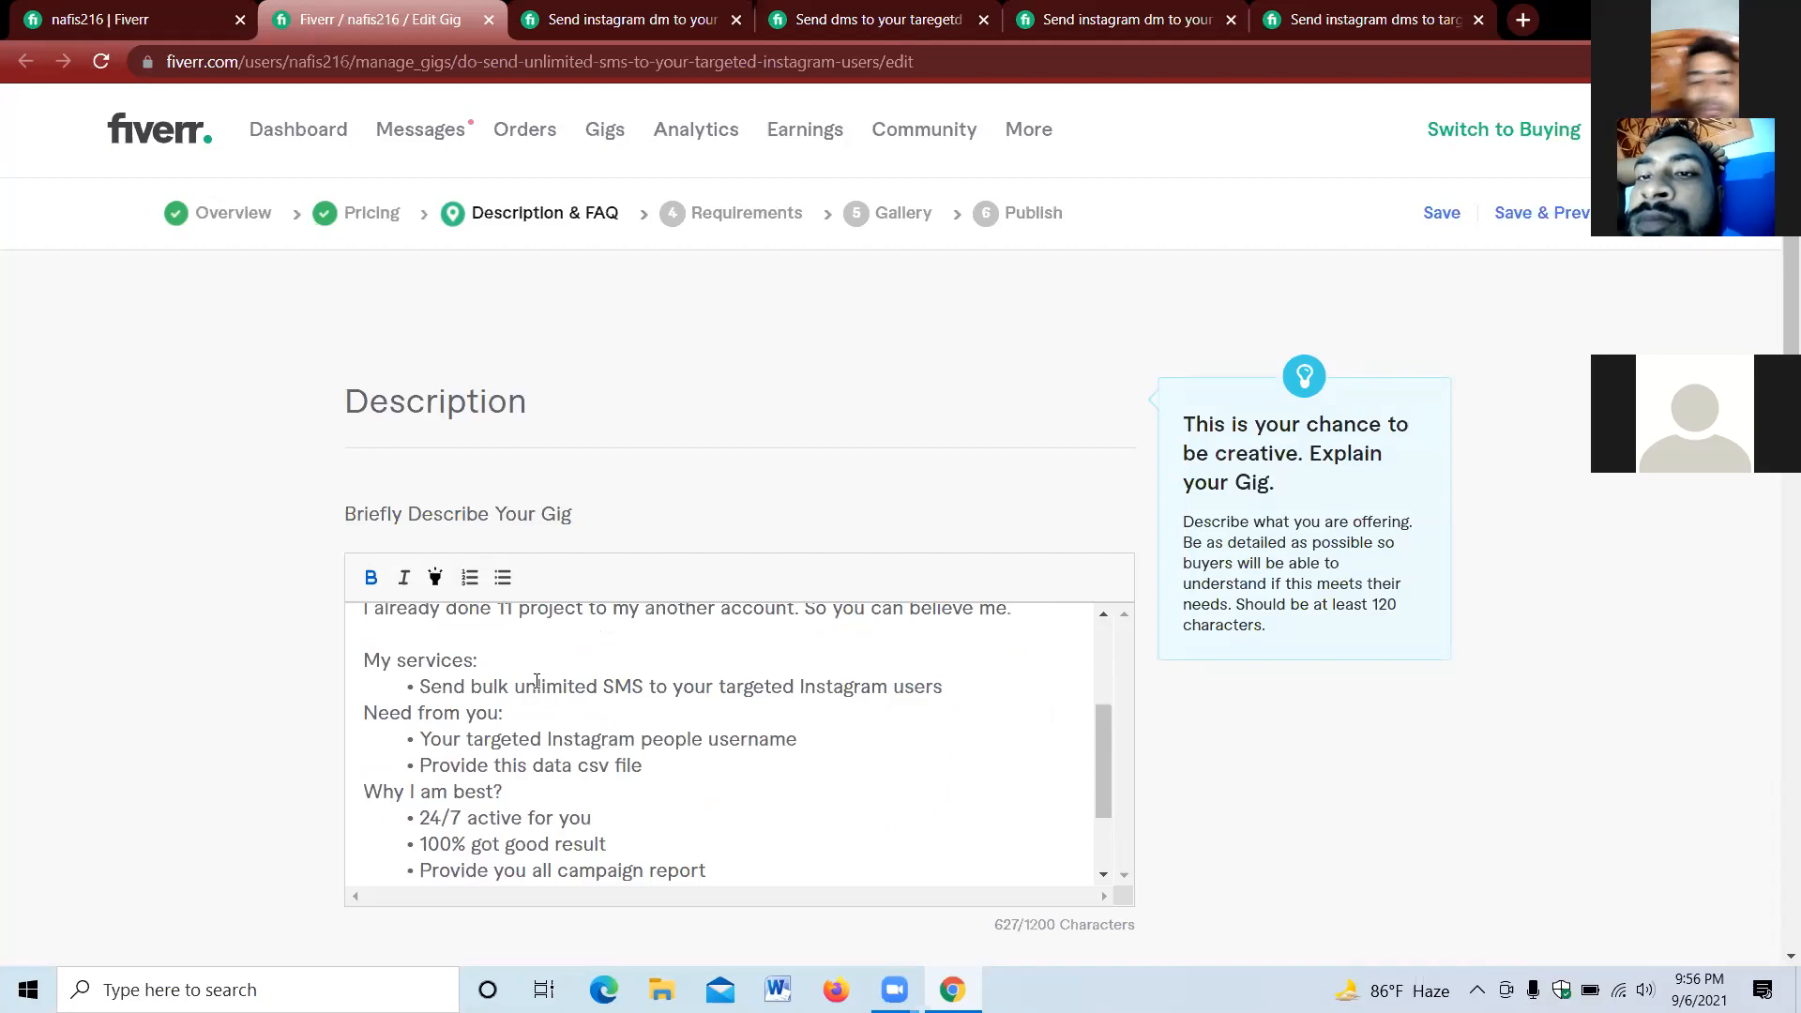
- Insert a blank line after the "My services:" bullet list and another before the "Why I am best?" heading
click(1002, 682)
key(Return)
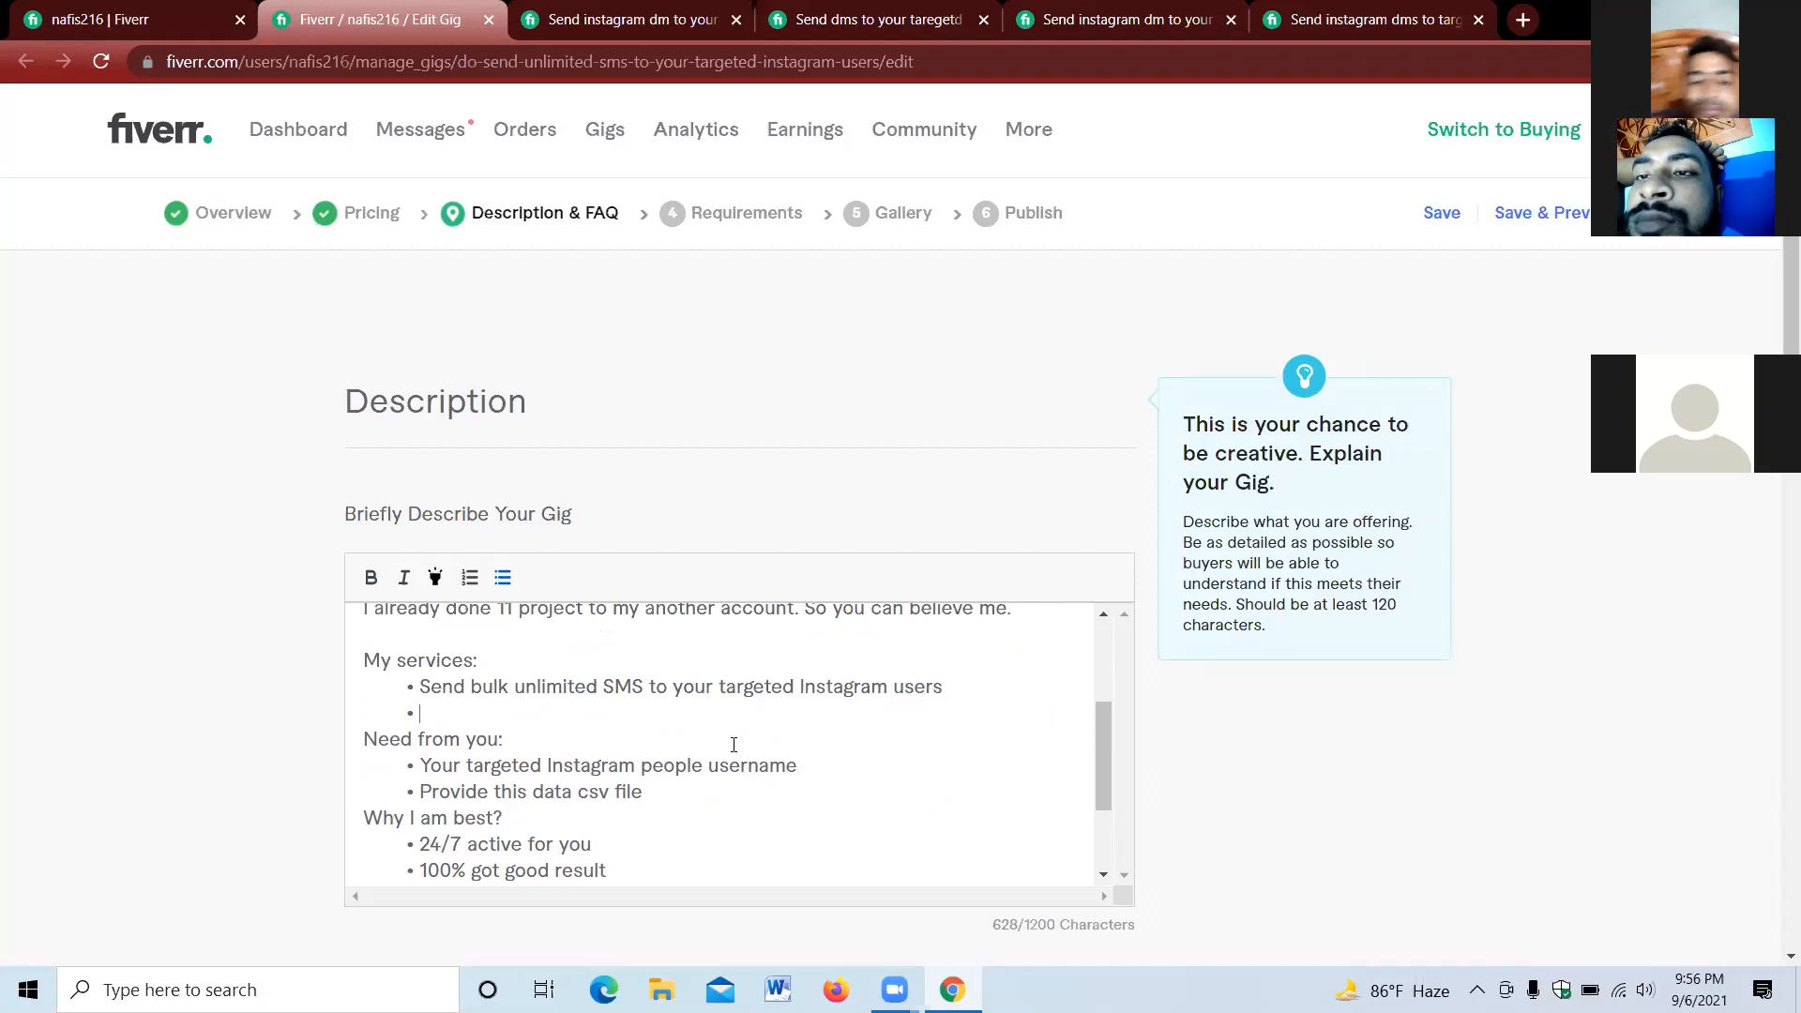
key(BackSpace)
key(Return)
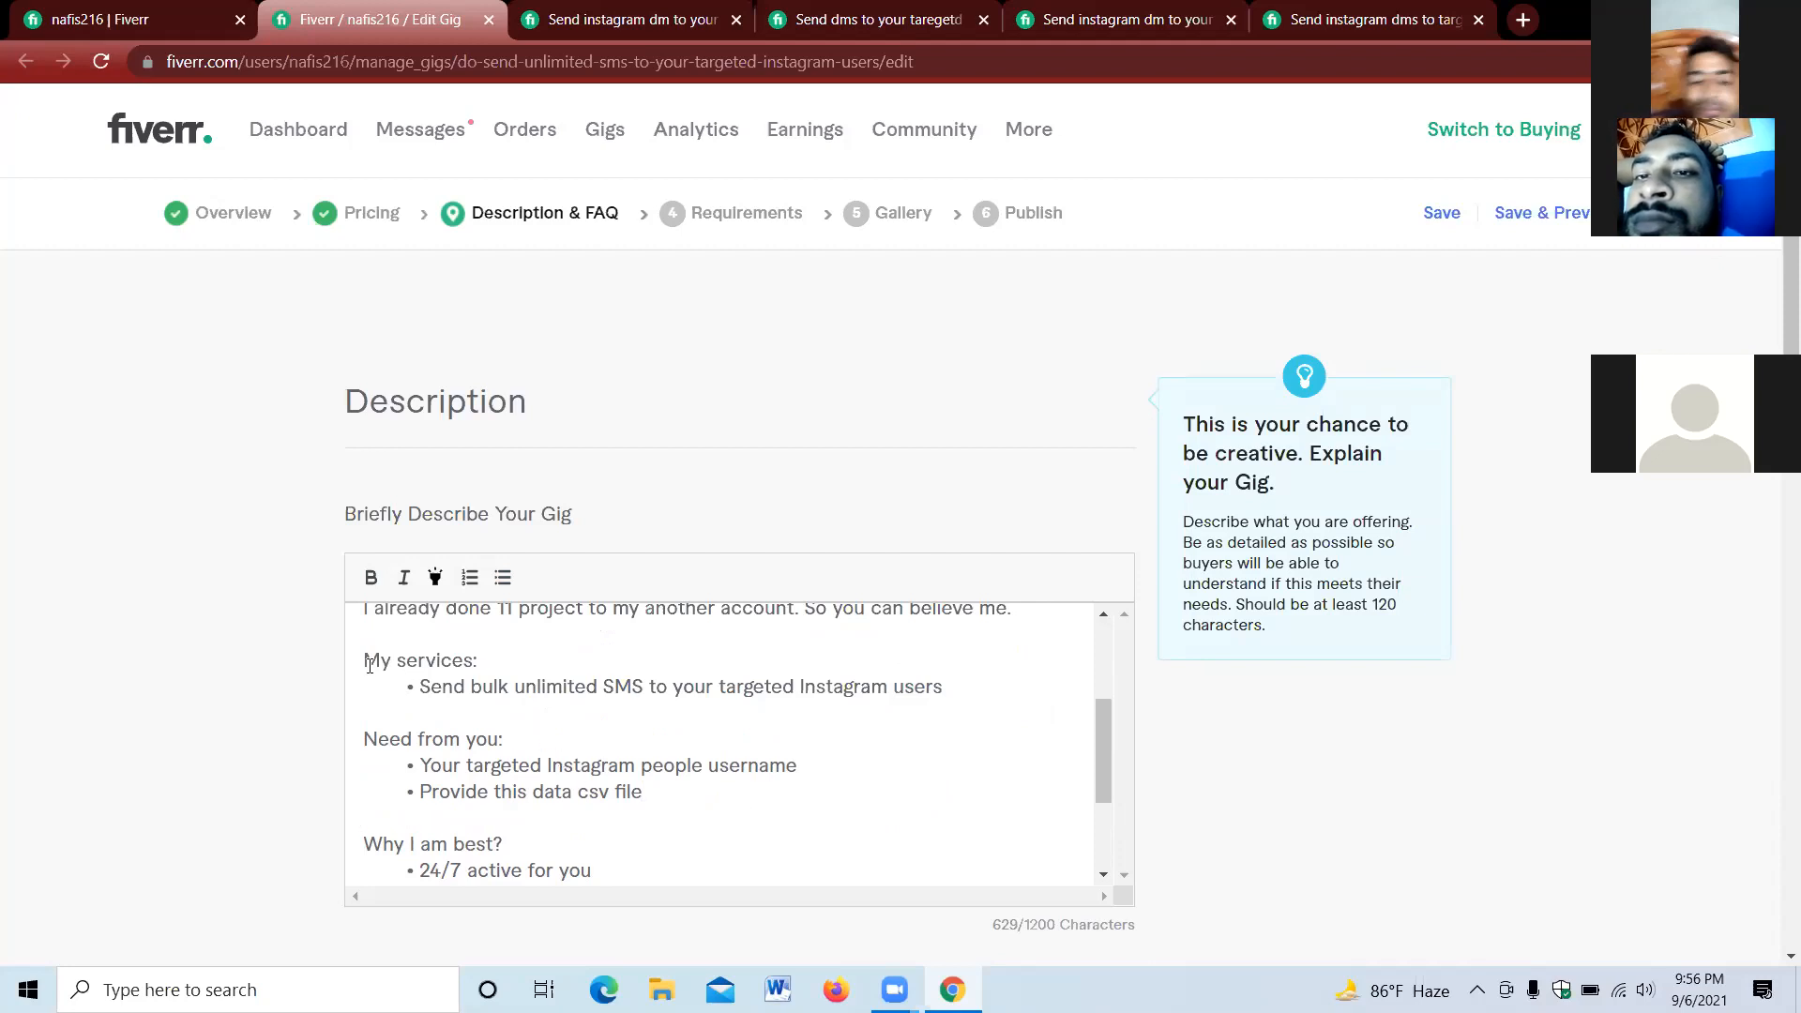
- Review the description and correct the lowercase "i" to "I" in the closing sentence using the spelling suggestion
scroll(593, 713, up, 3)
scroll(589, 724, down, 1)
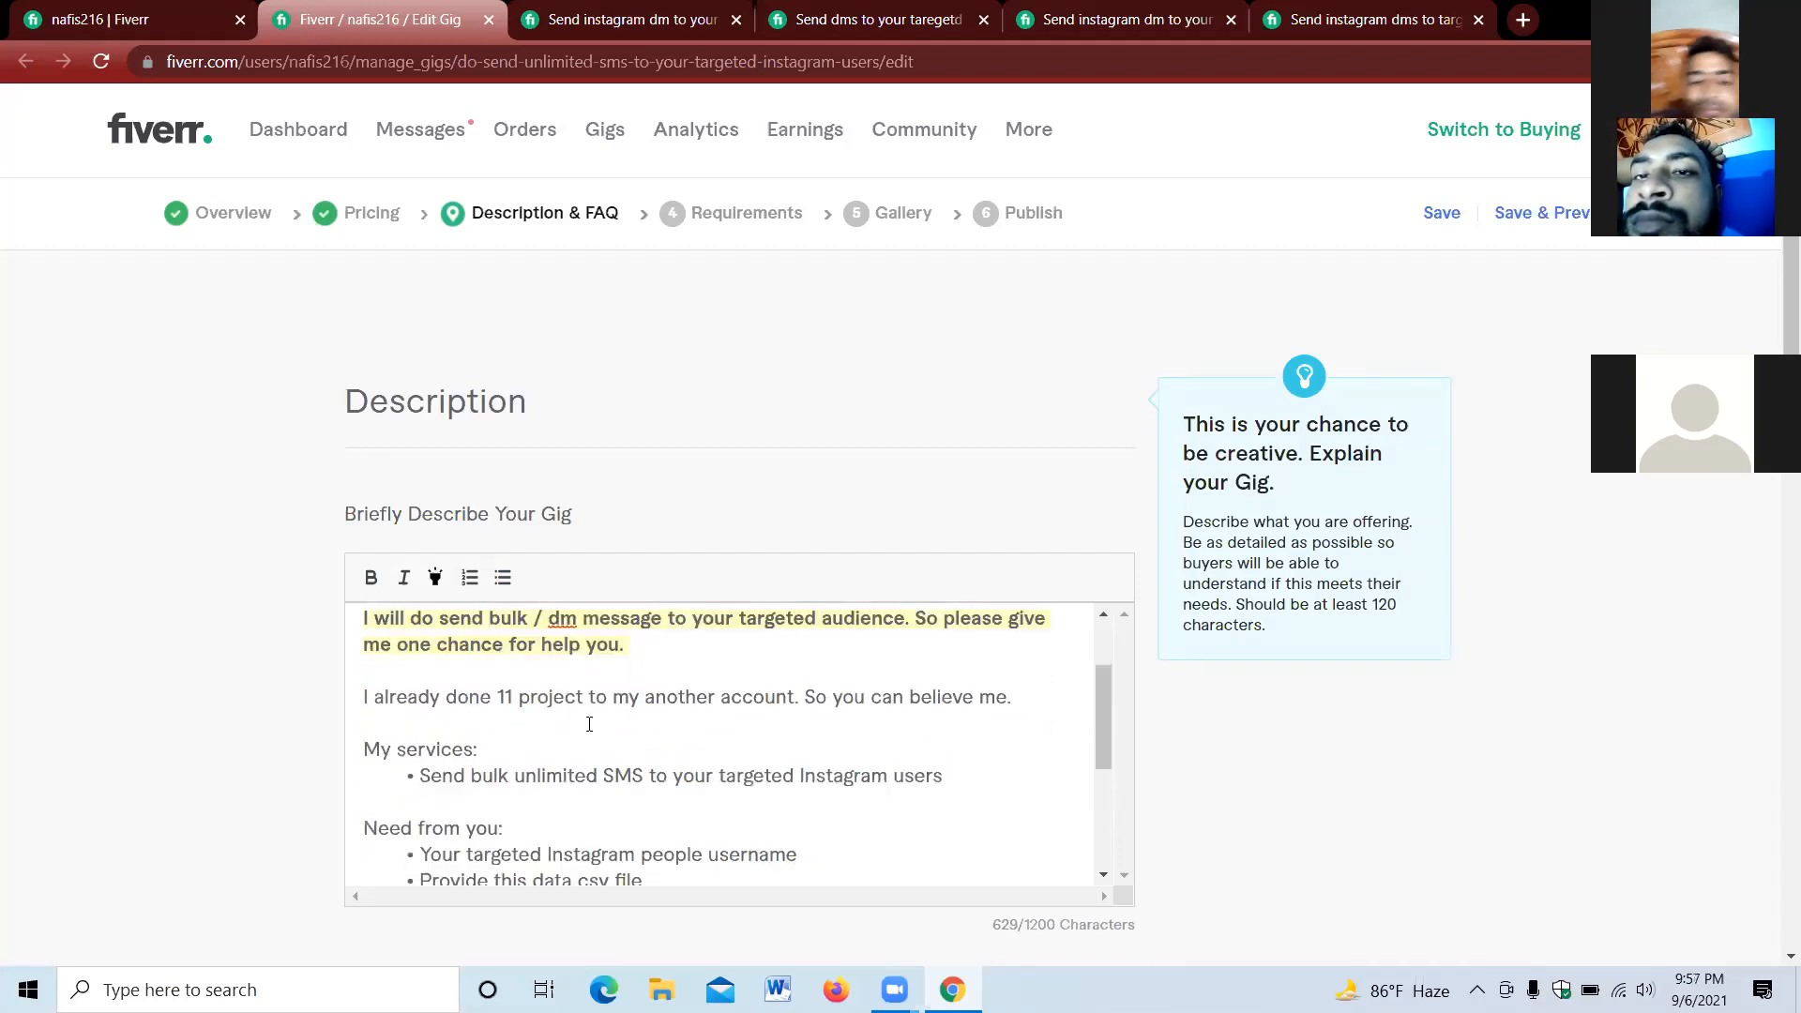
scroll(589, 724, down, 3)
scroll(1001, 795, down, 1)
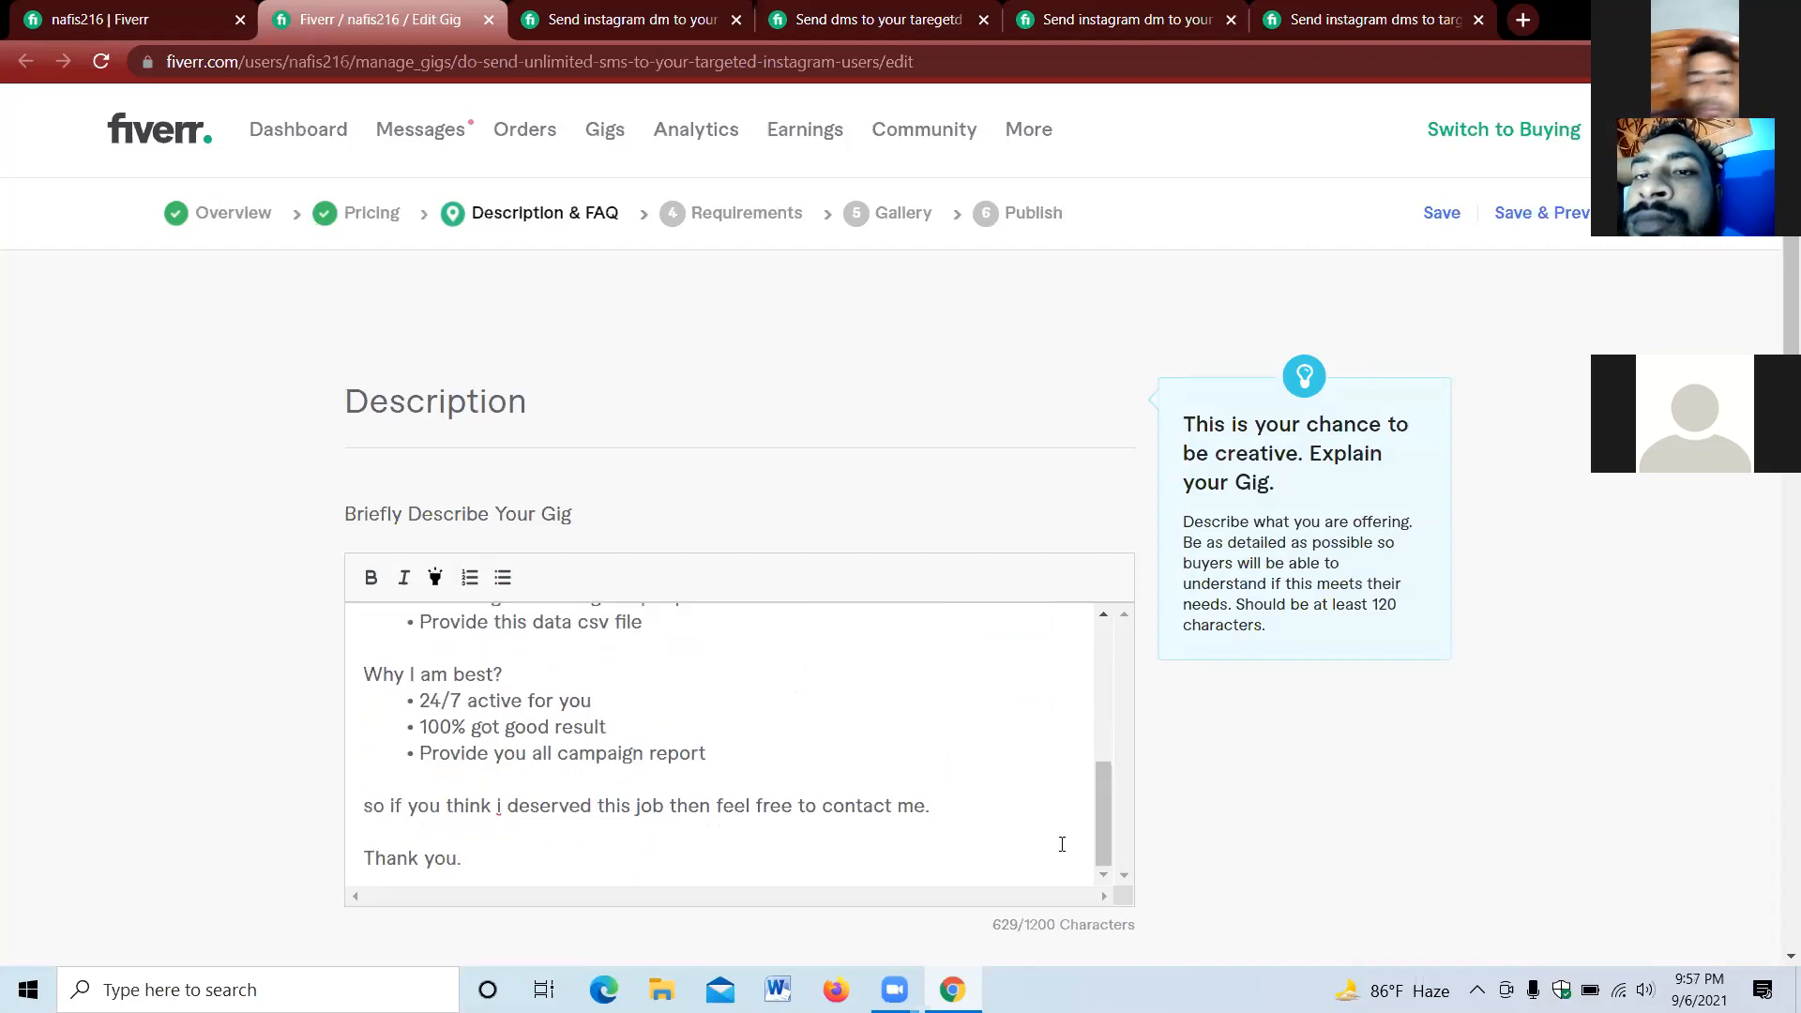
right_click(503, 807)
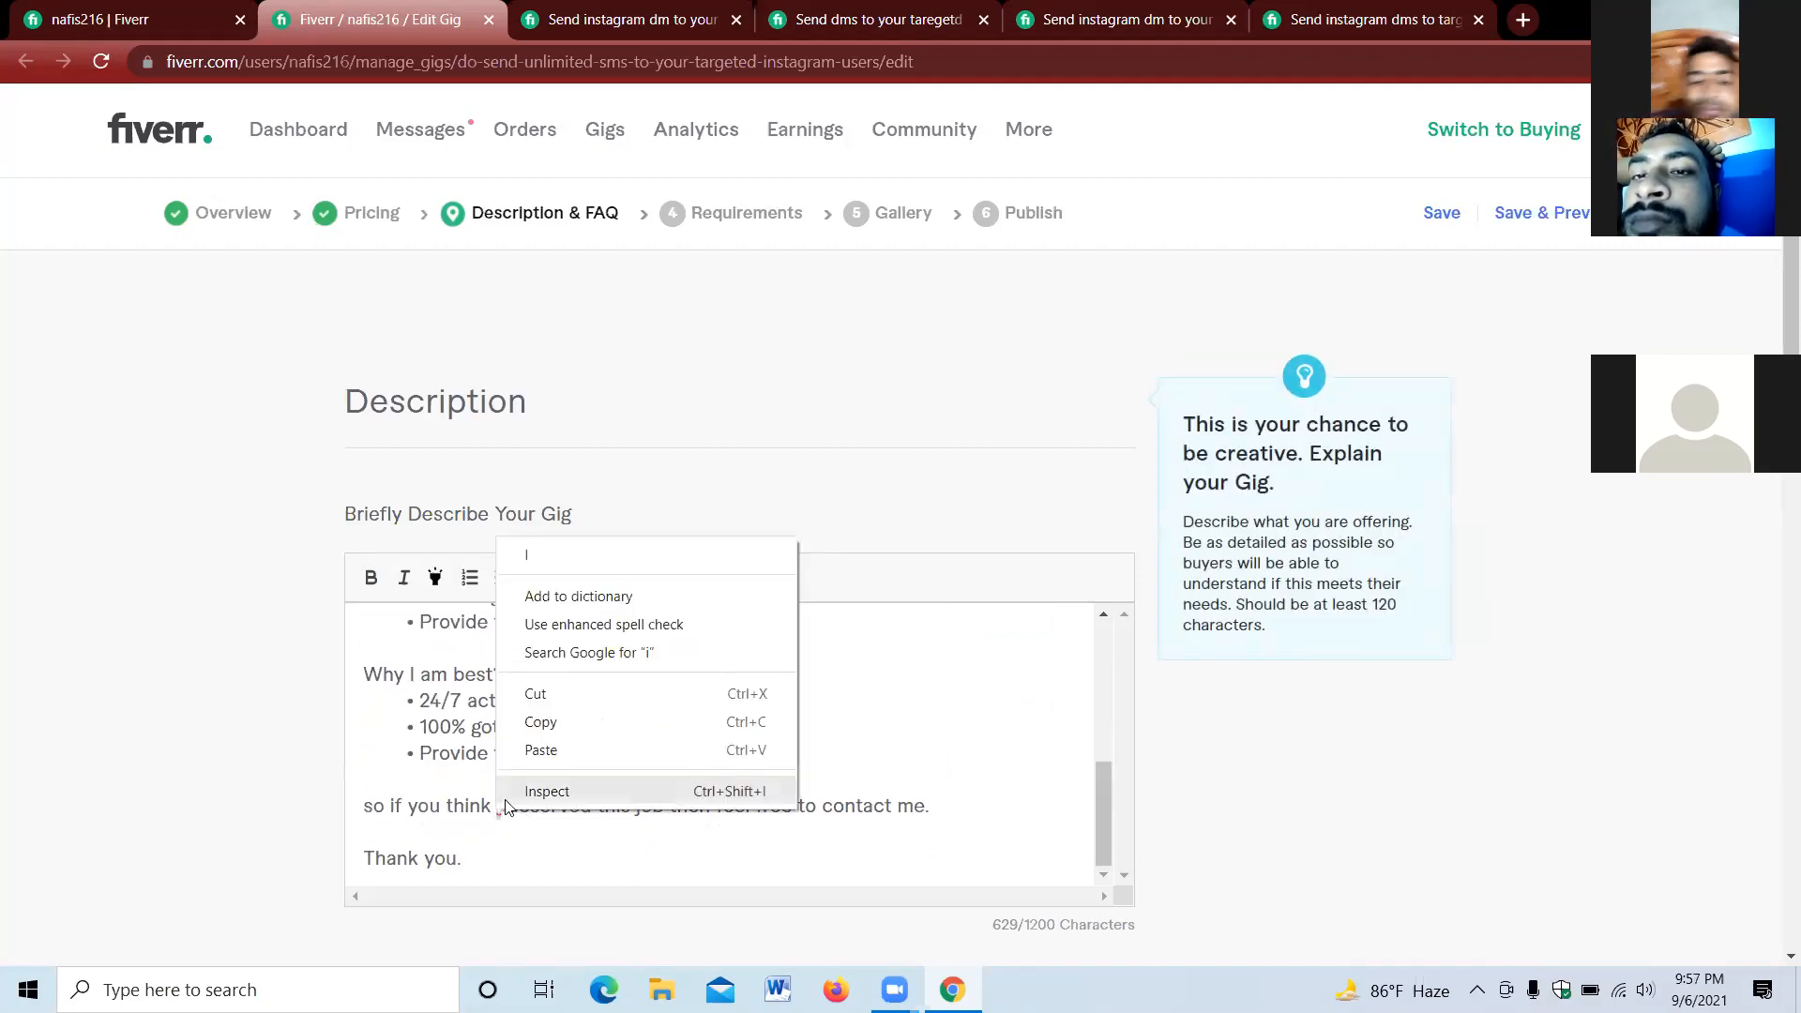
click(559, 563)
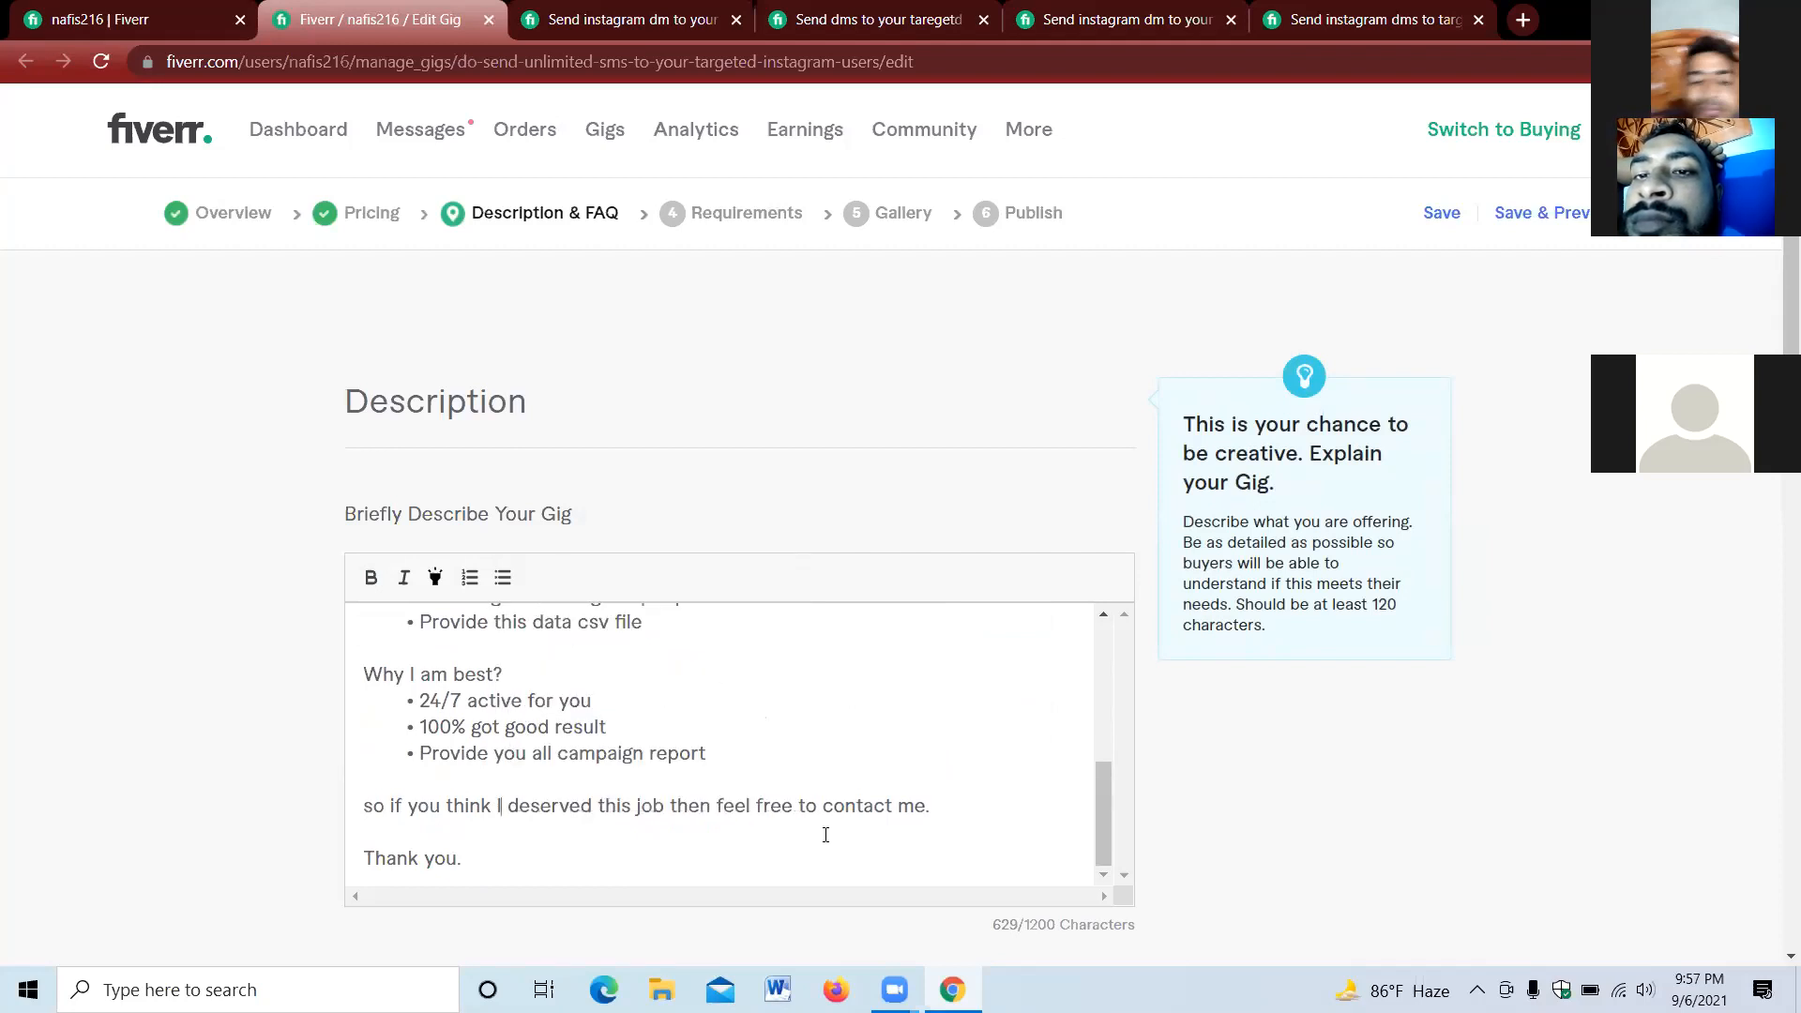
- Remove "/ dm" from the highlighted sentence so it reads "I will do send bulk message to your targeted audience"
scroll(826, 835, up, 4)
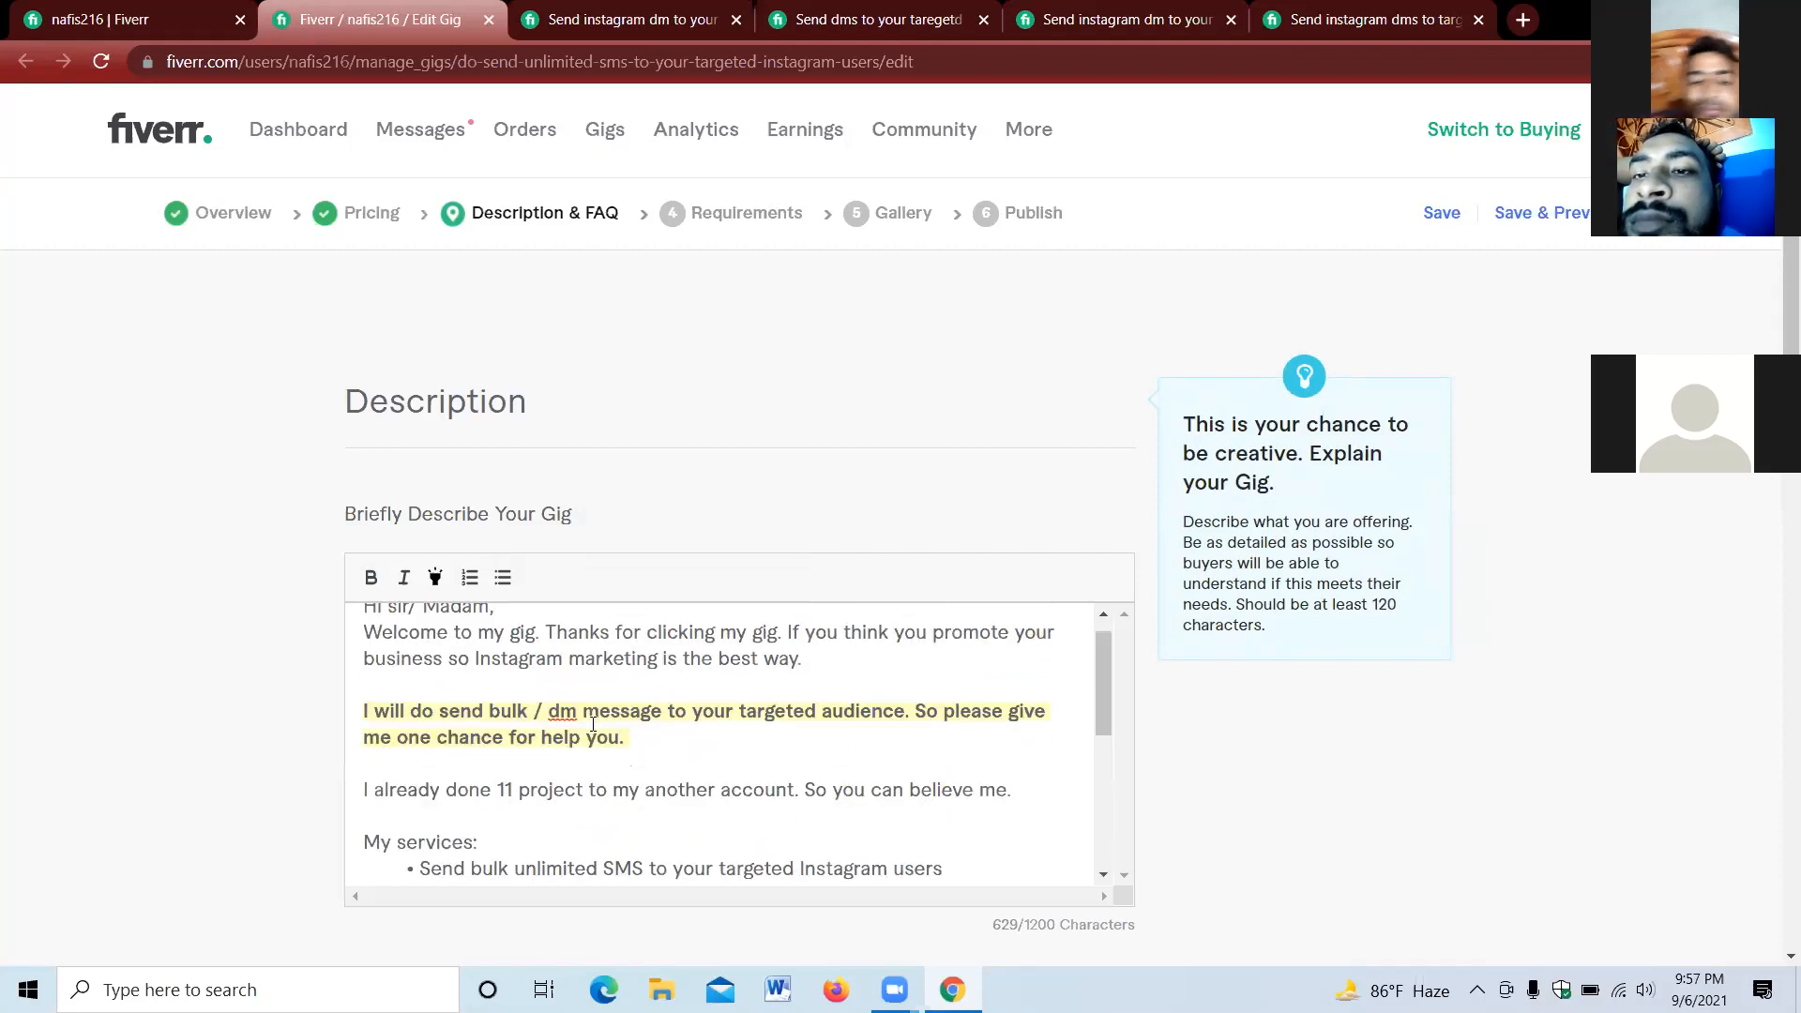
key(BackSpace)
key(BackSpace)
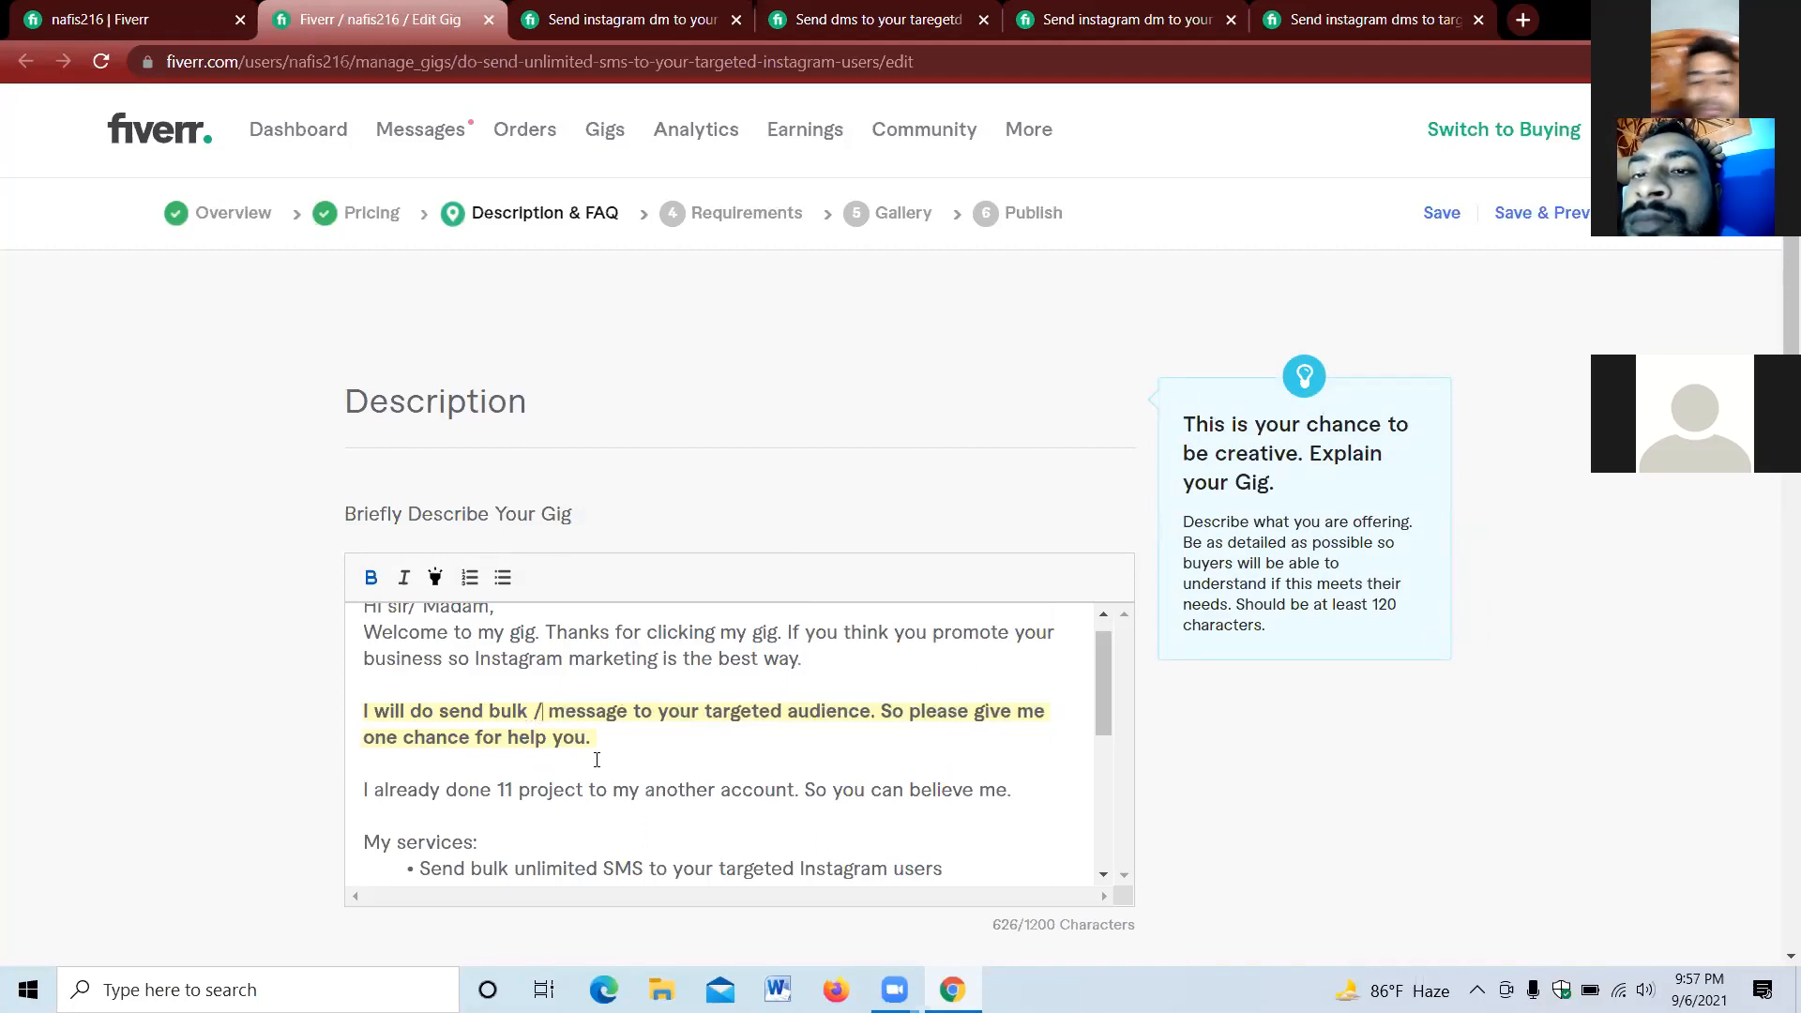
key(BackSpace)
key(BackSpace)
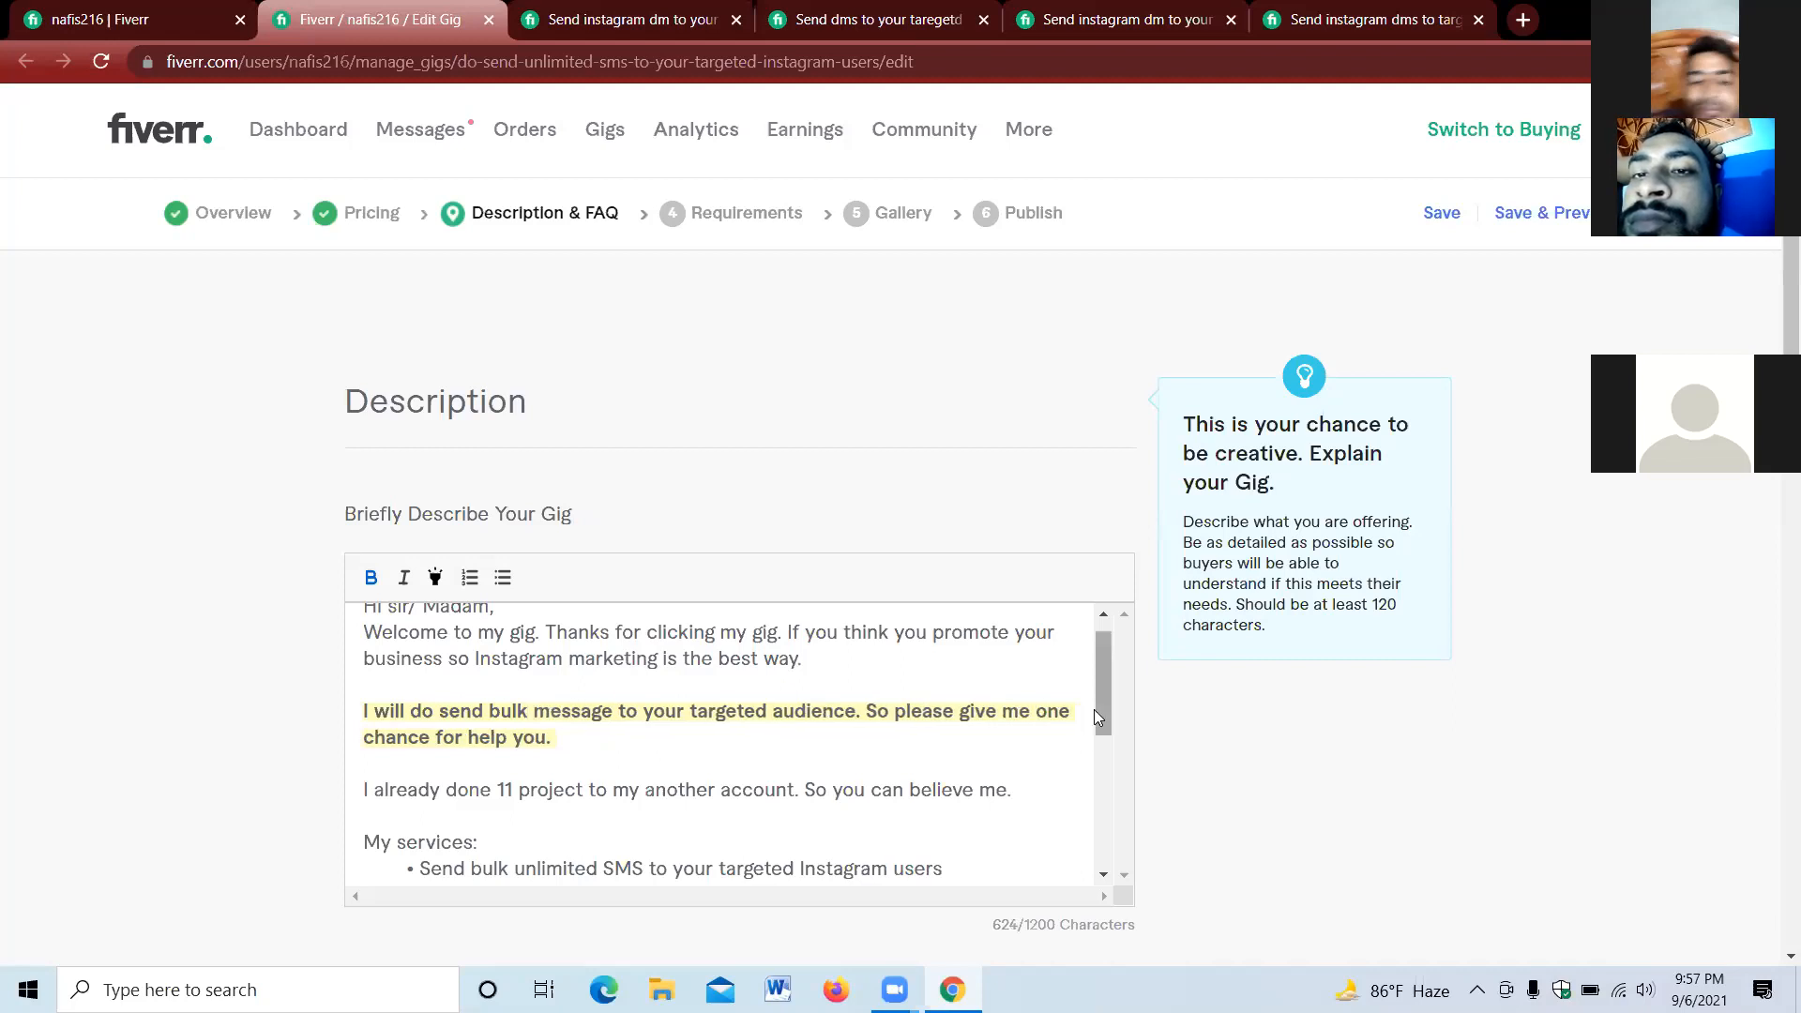
scroll(844, 825, down, 5)
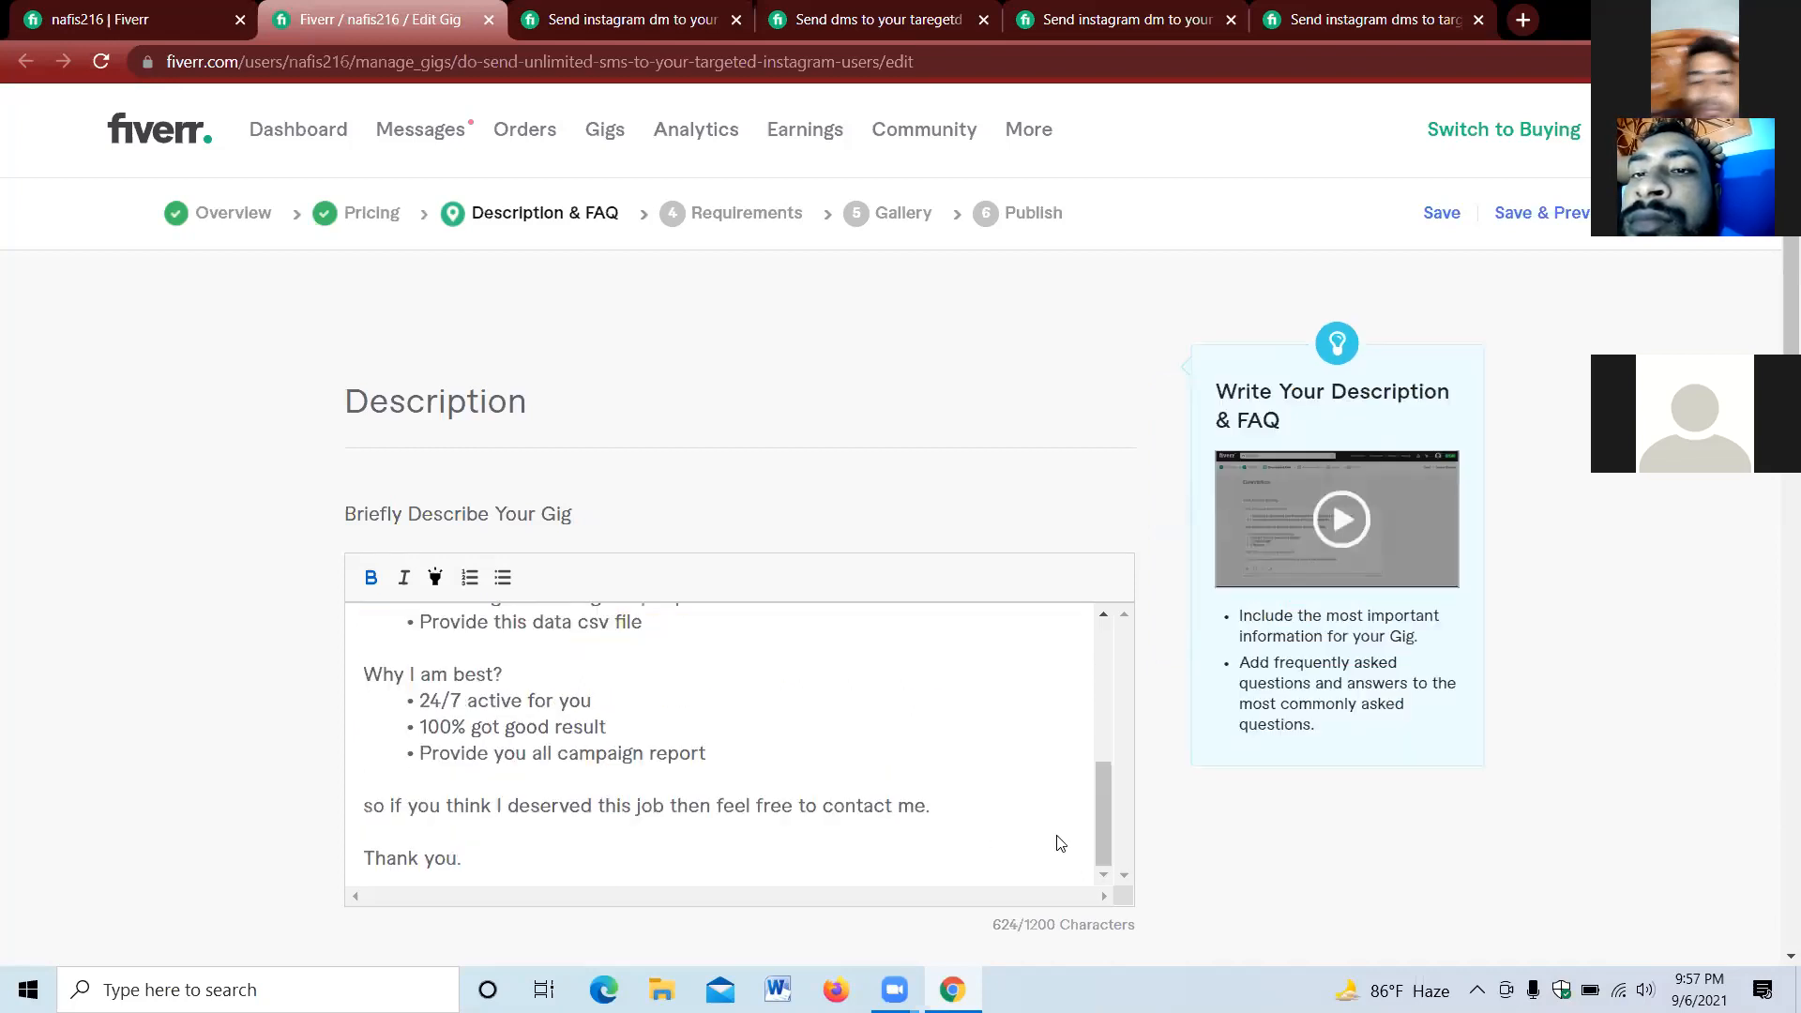
scroll(1058, 841, down, 5)
click(1076, 752)
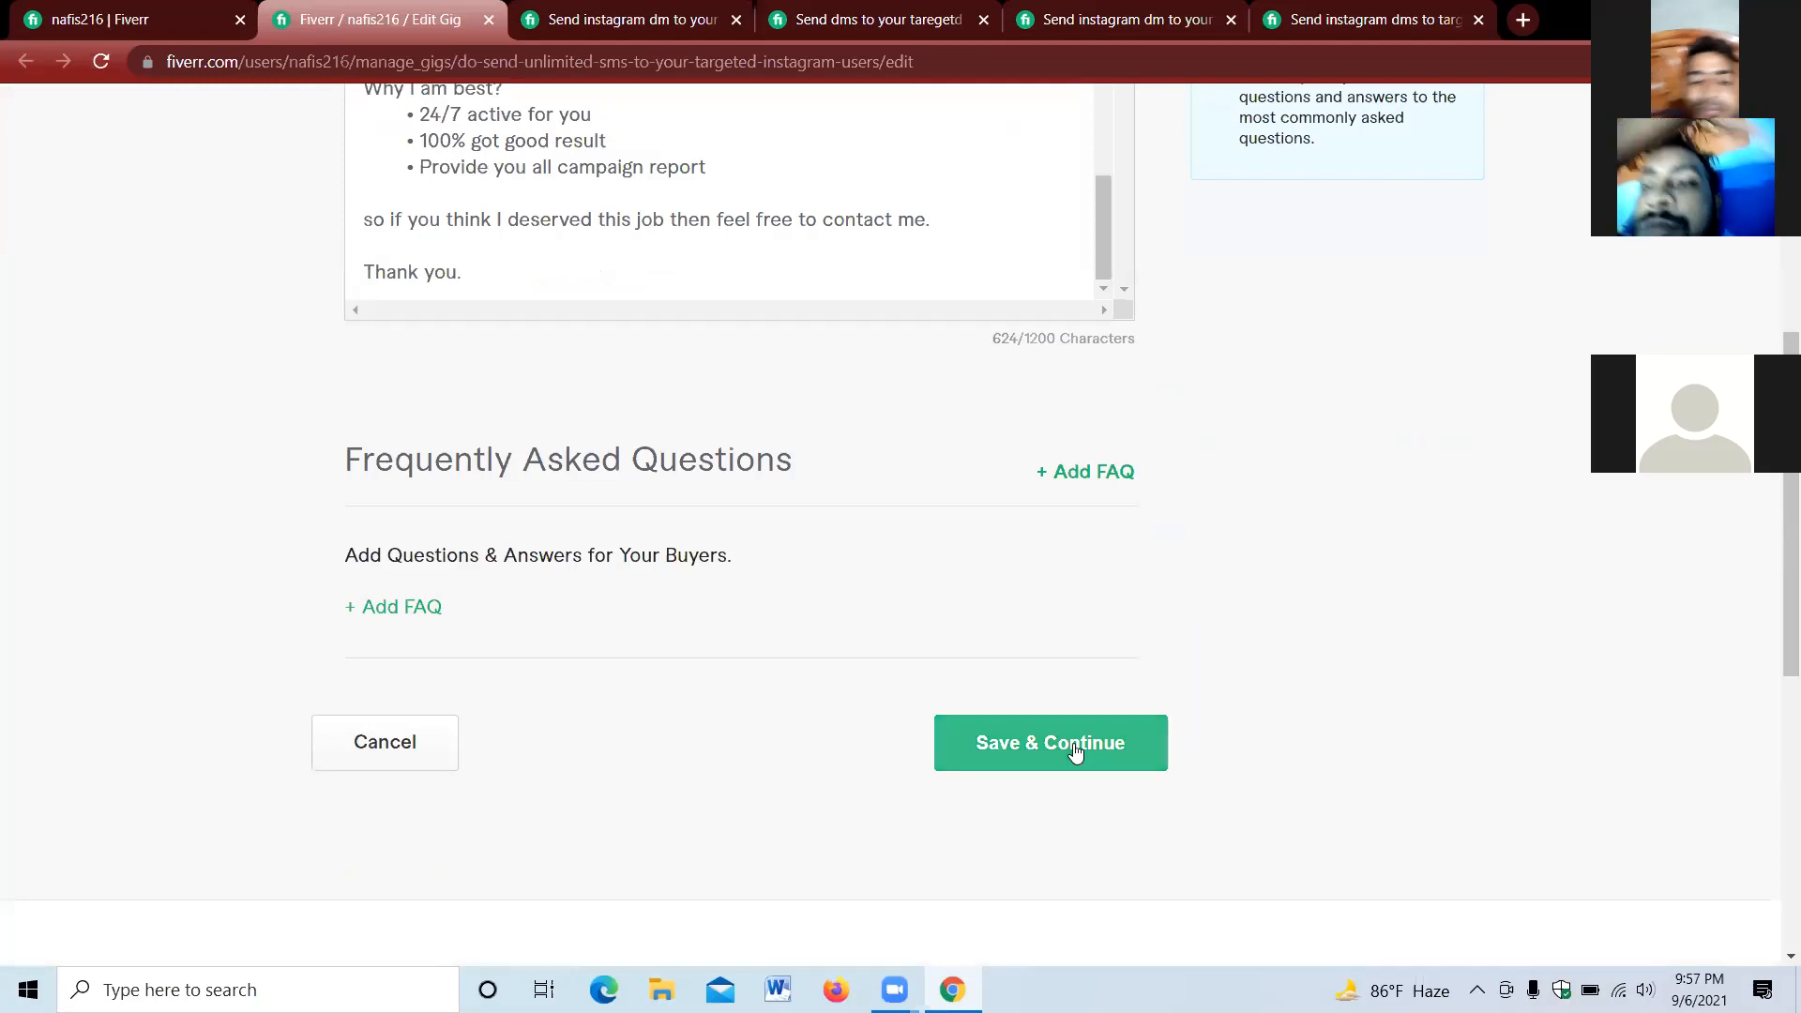
click(413, 607)
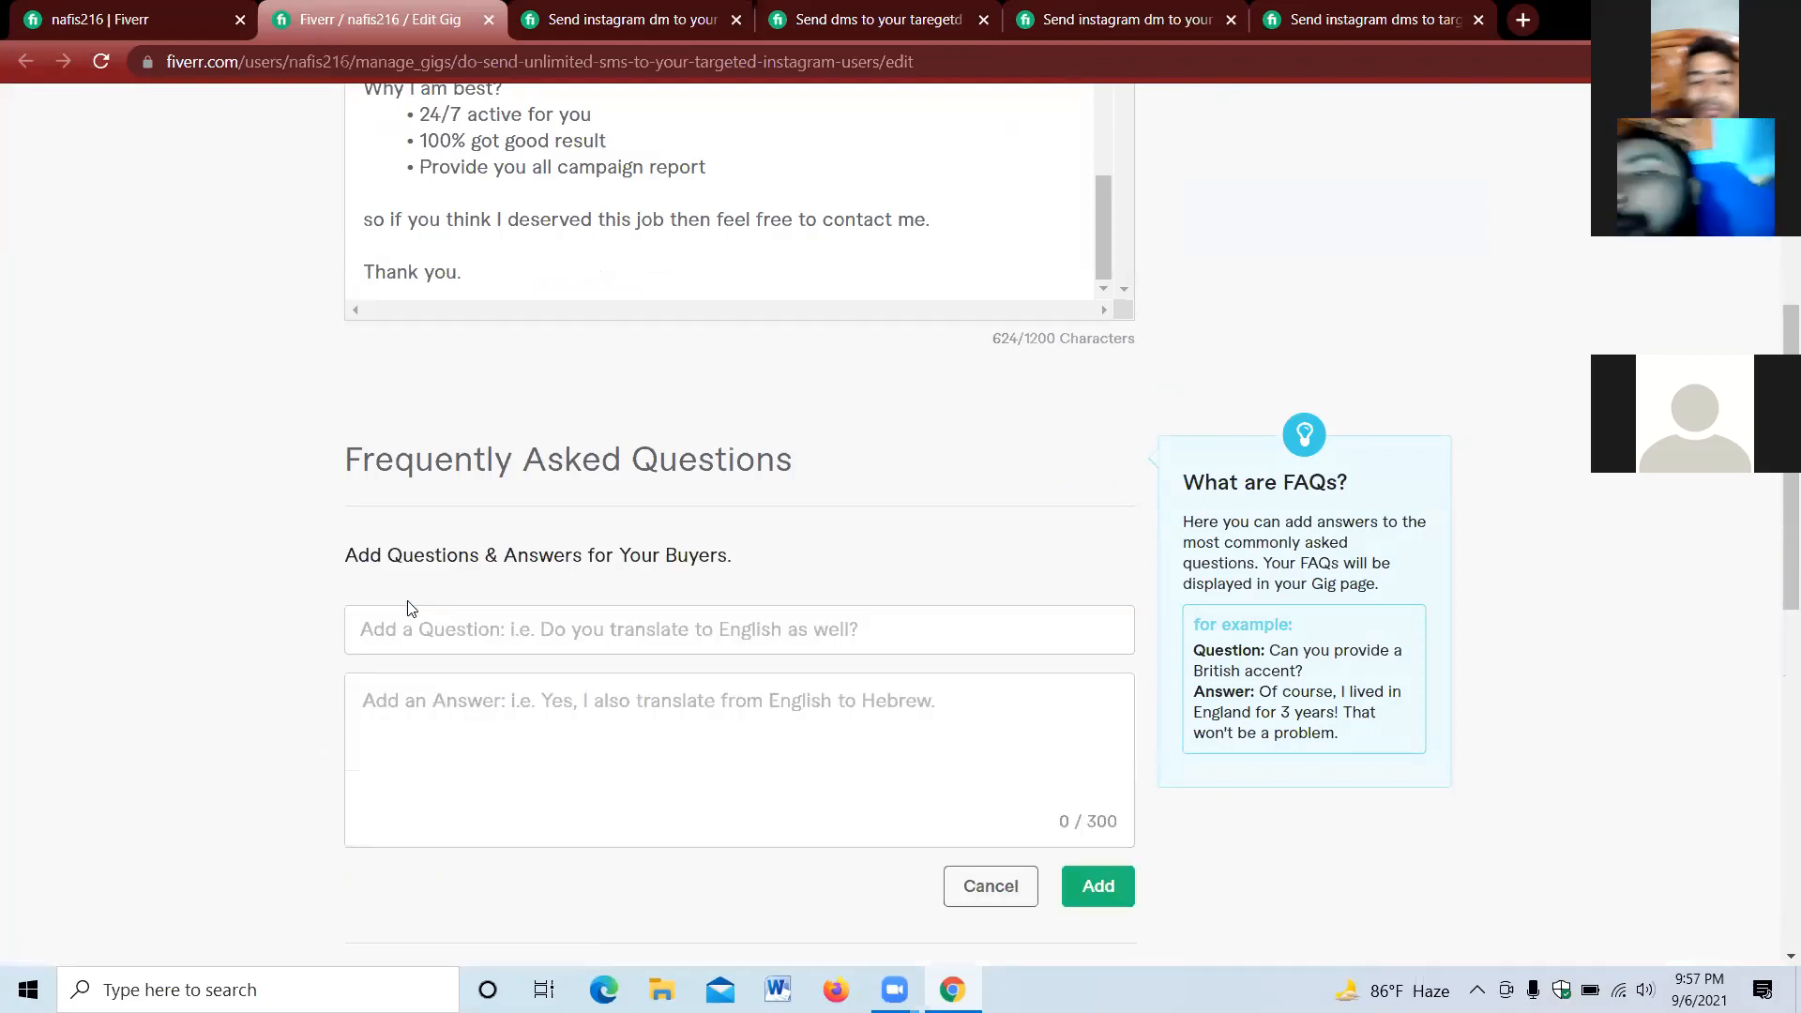
click(631, 630)
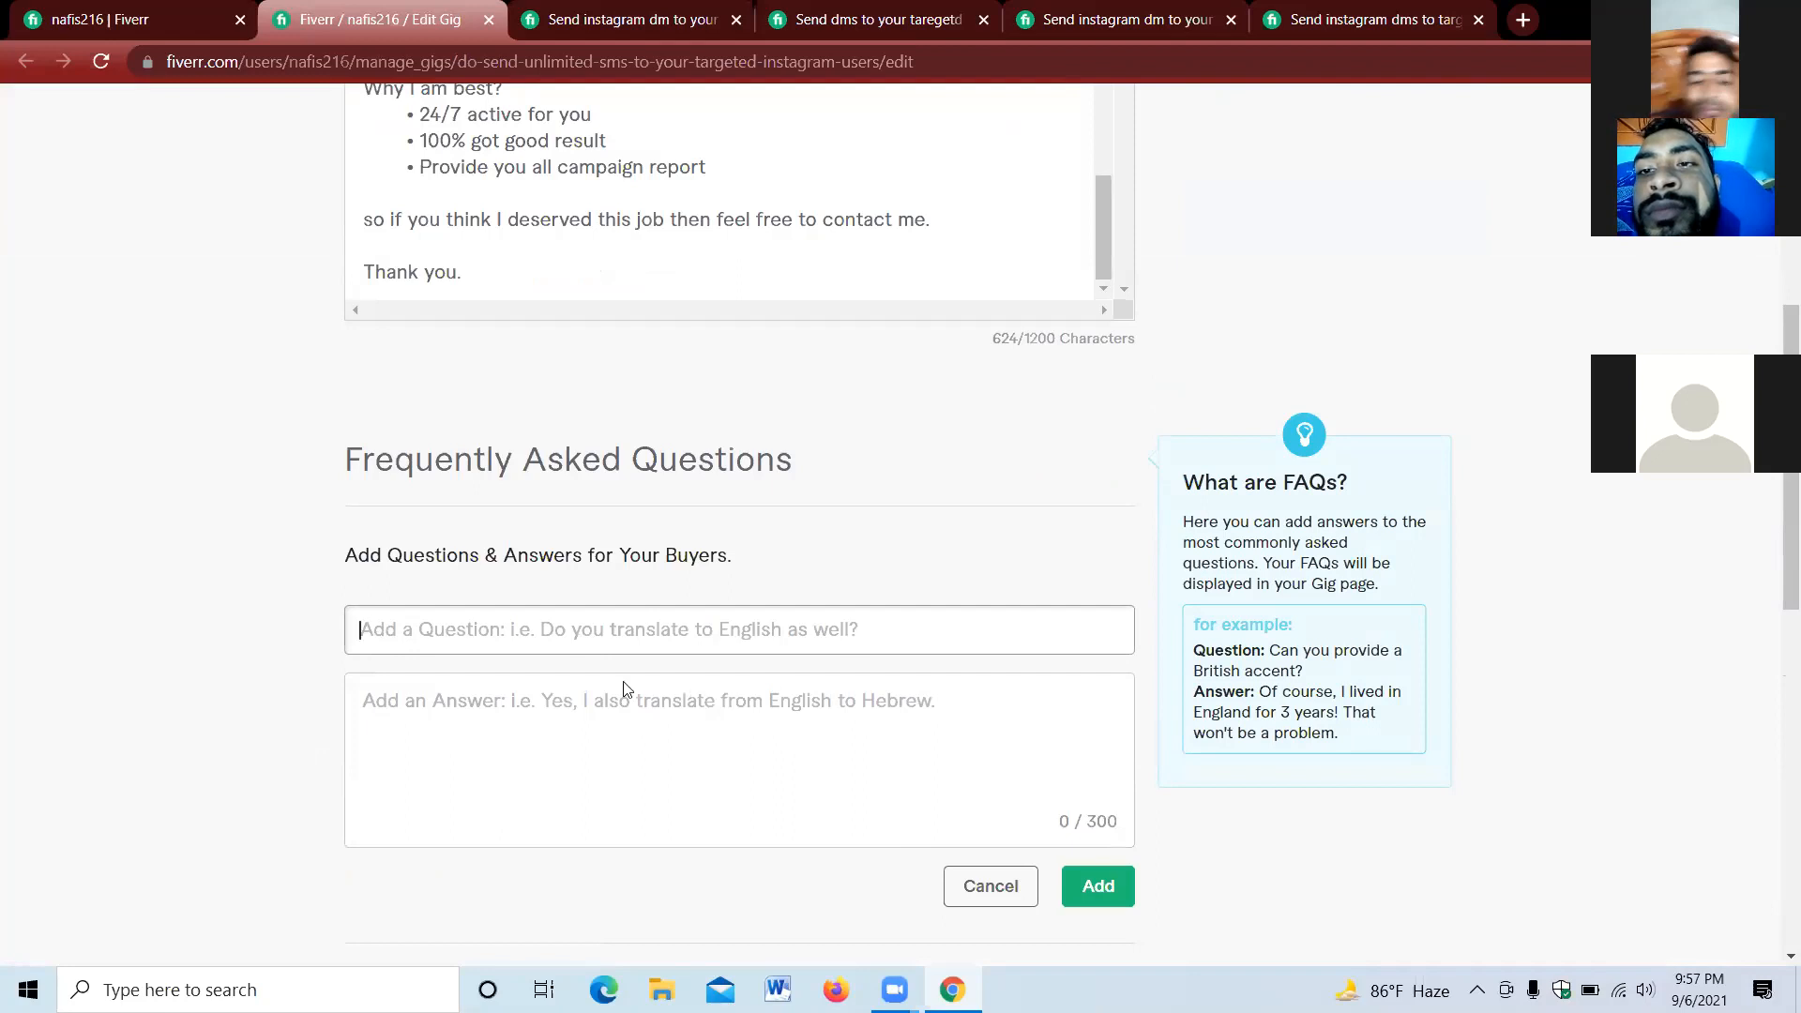
click(450, 710)
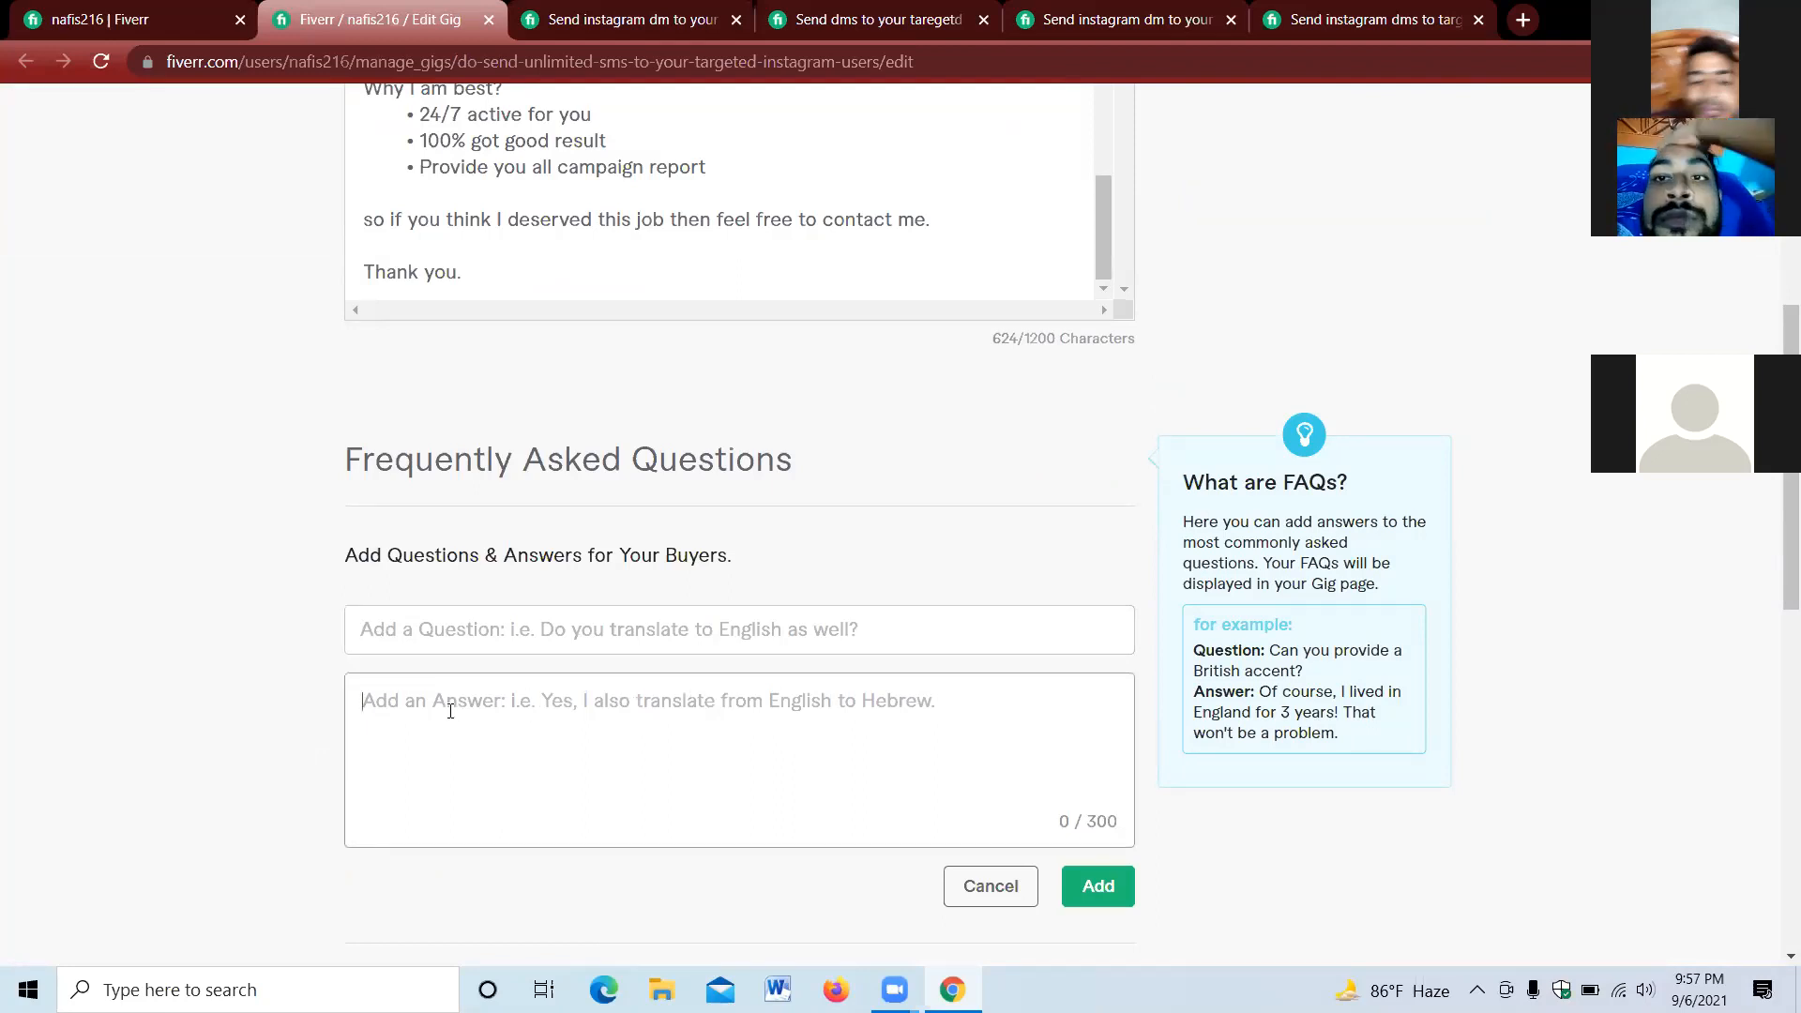
click(482, 635)
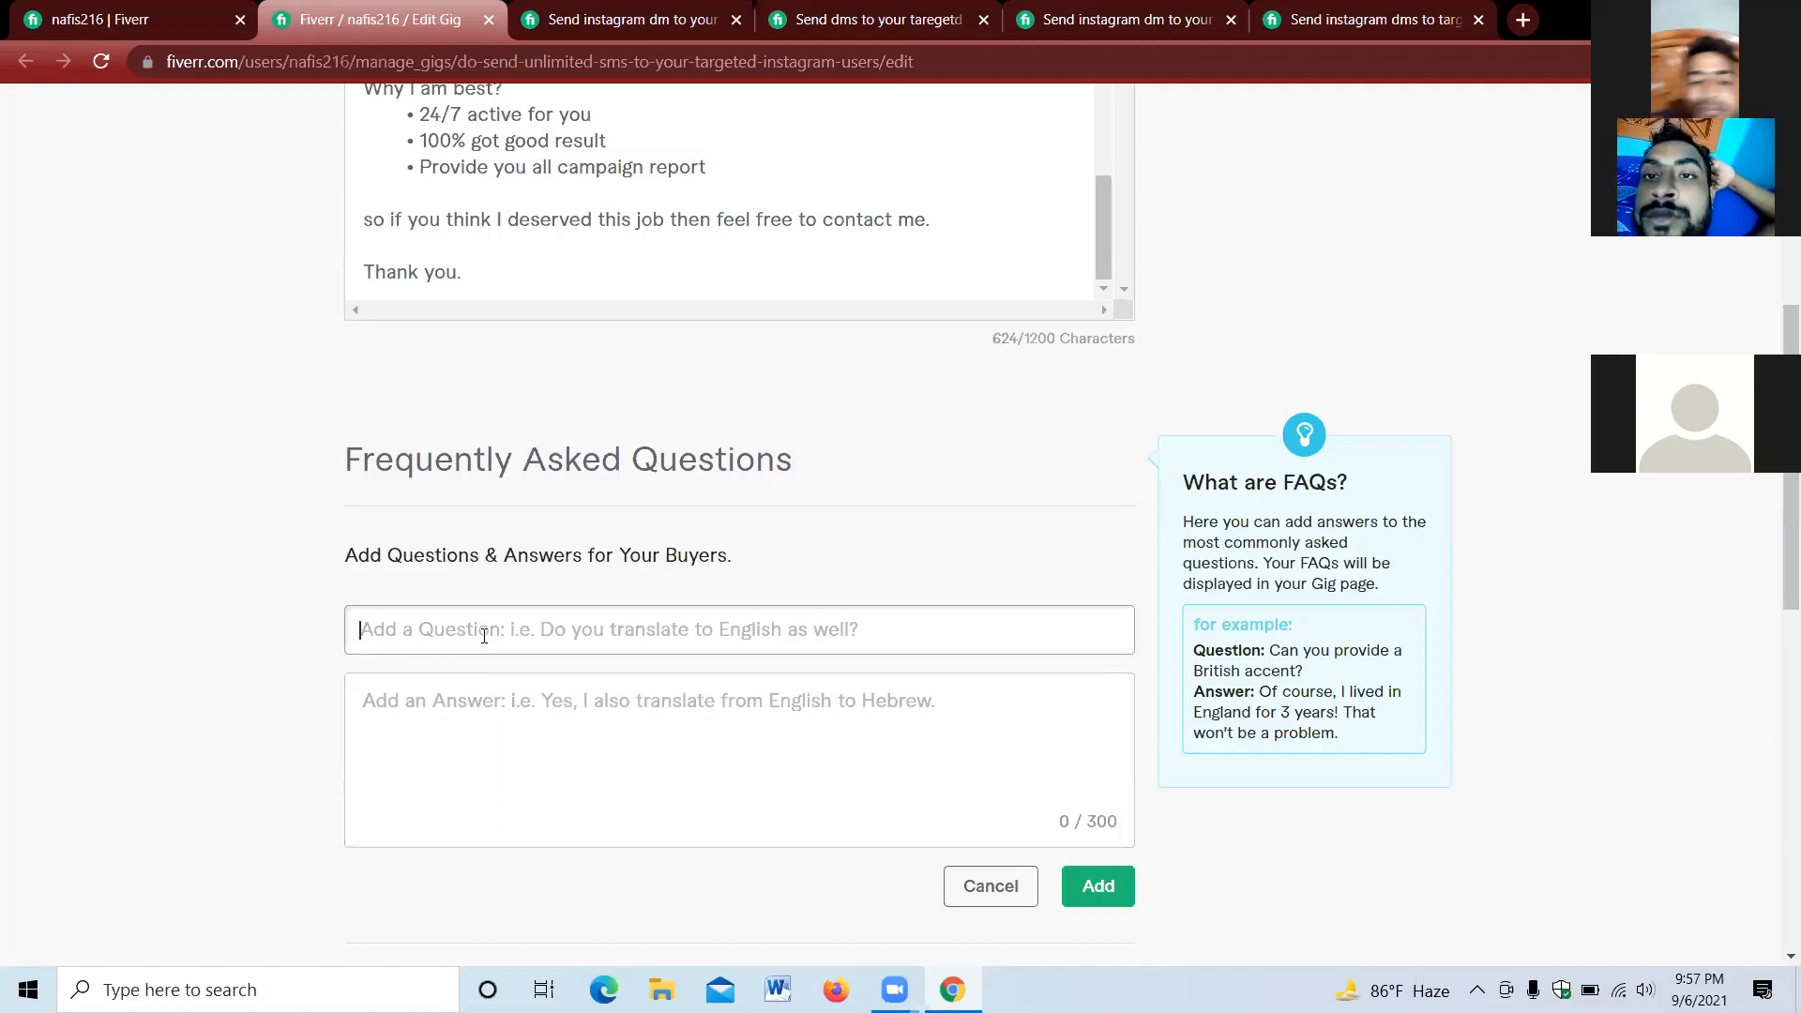
click(465, 697)
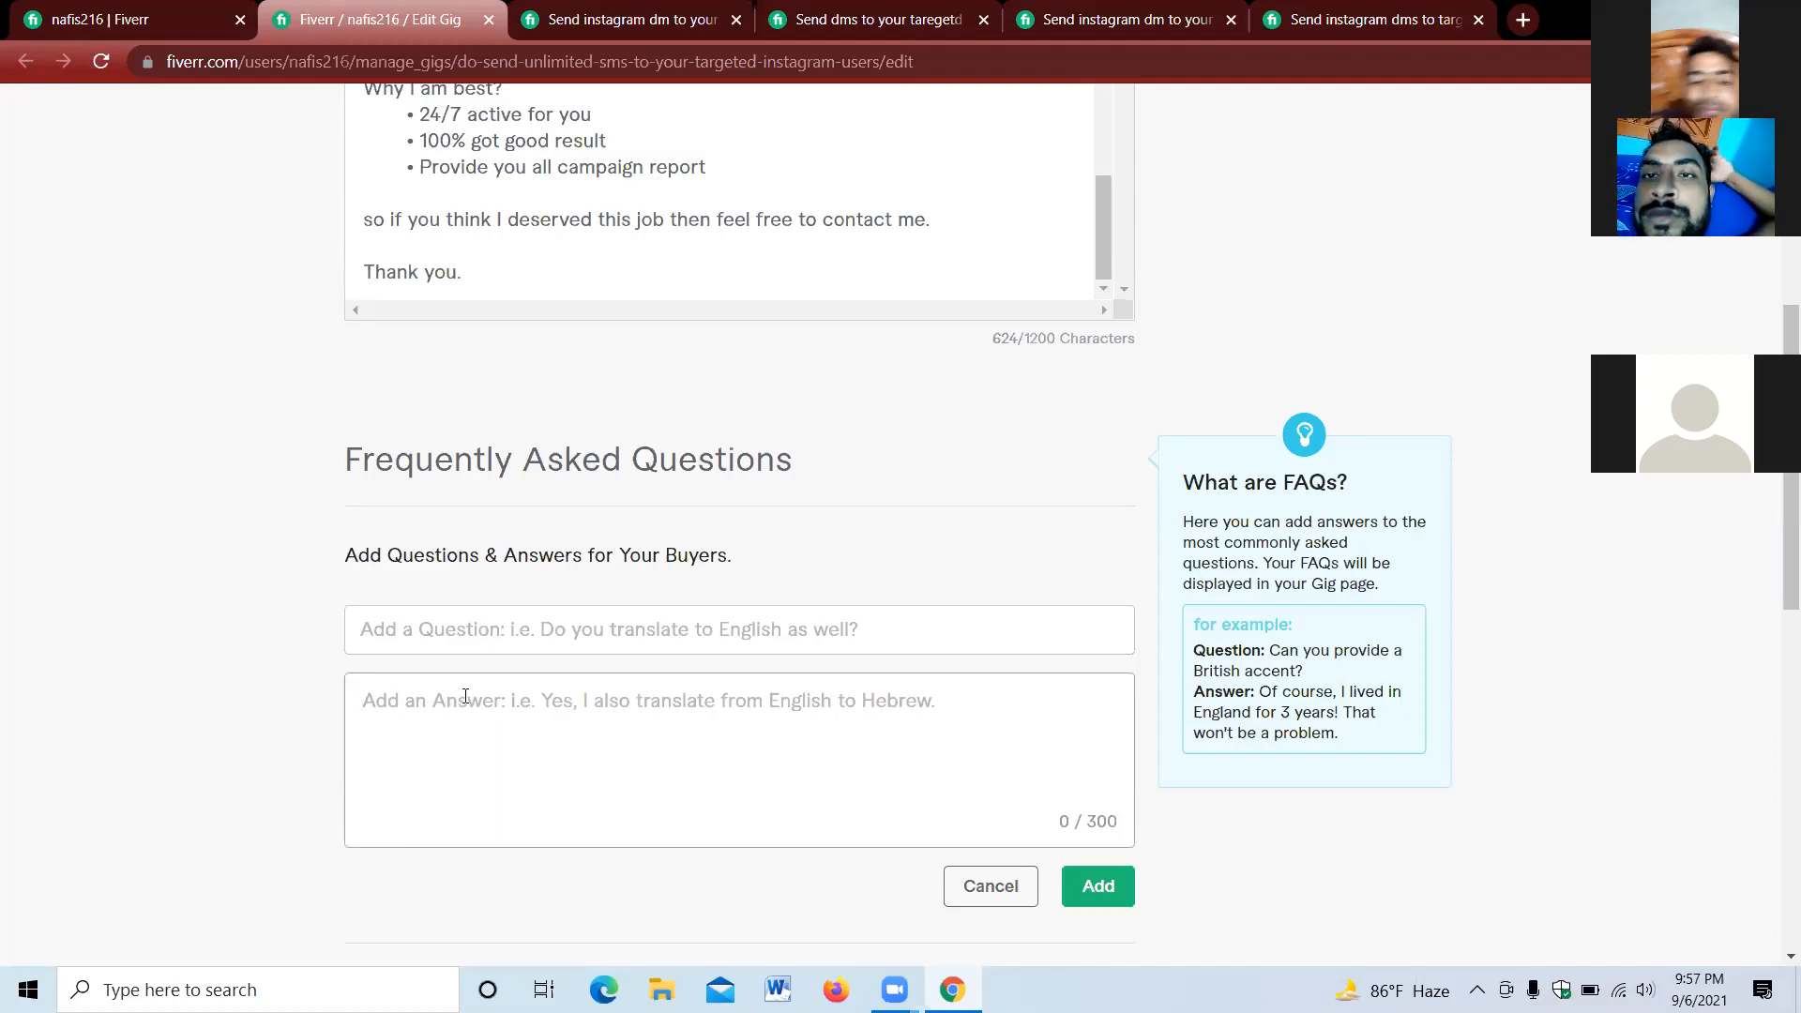
click(483, 635)
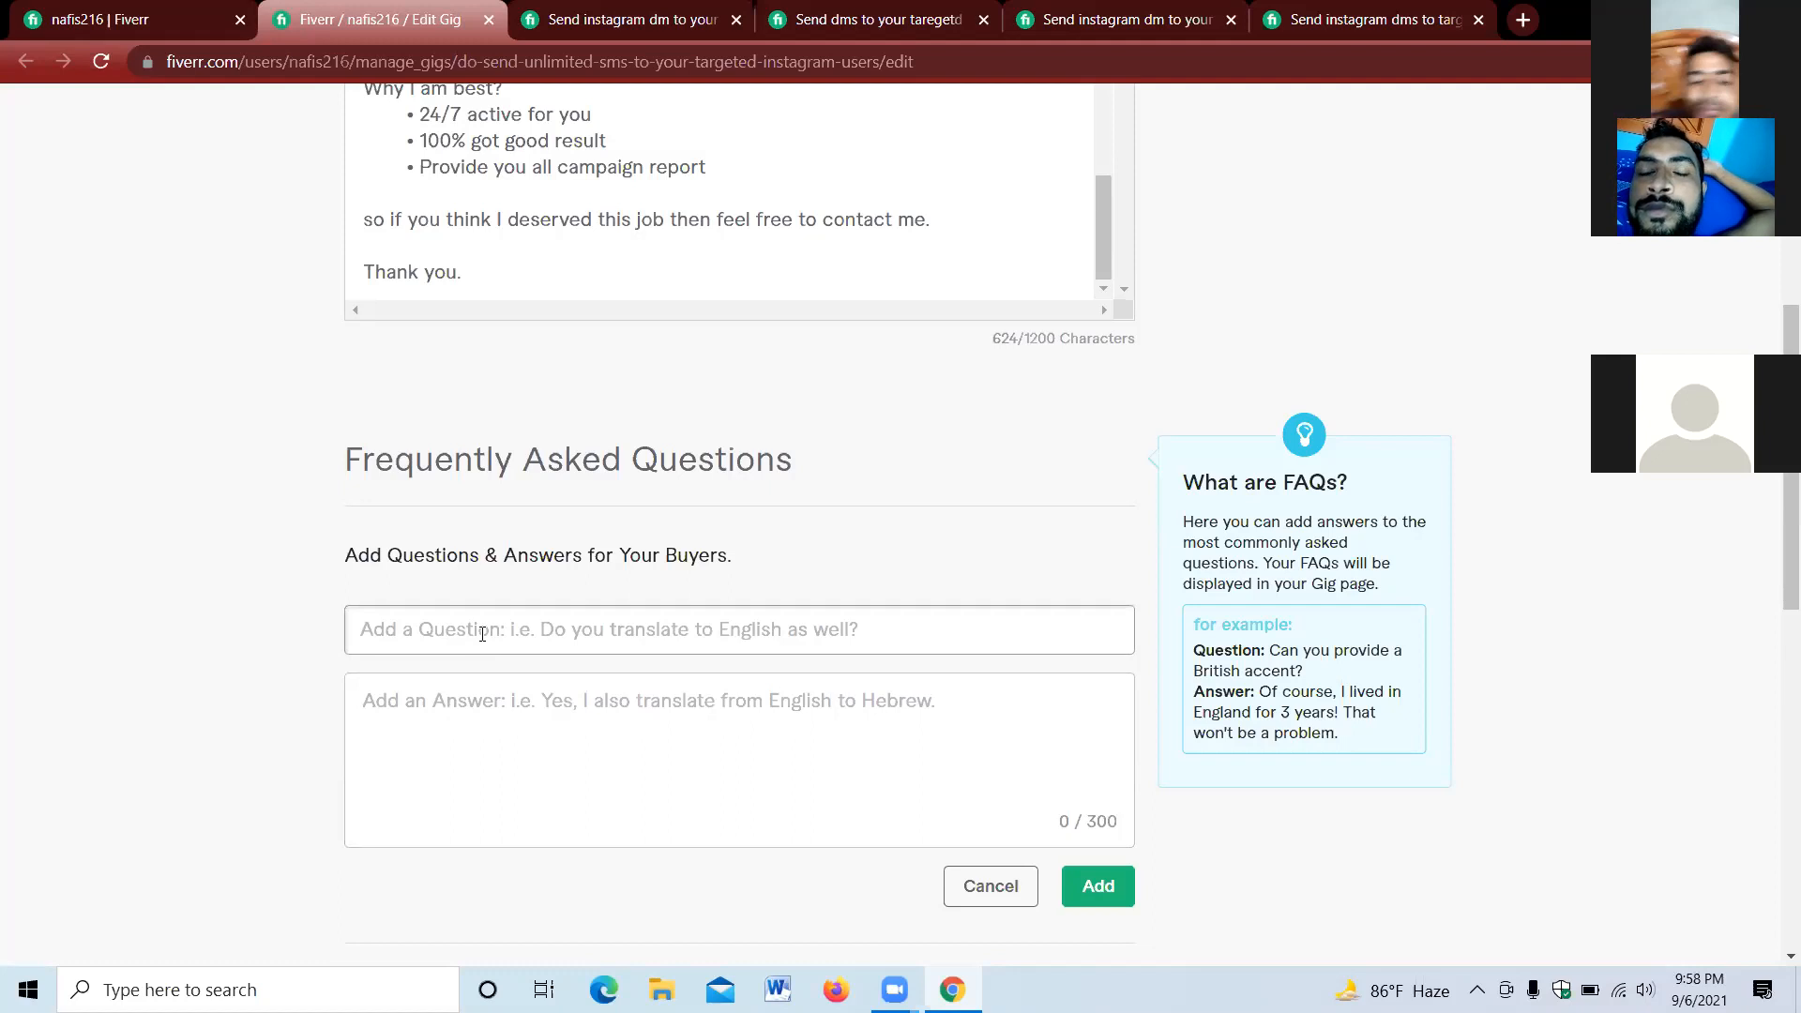
click(521, 726)
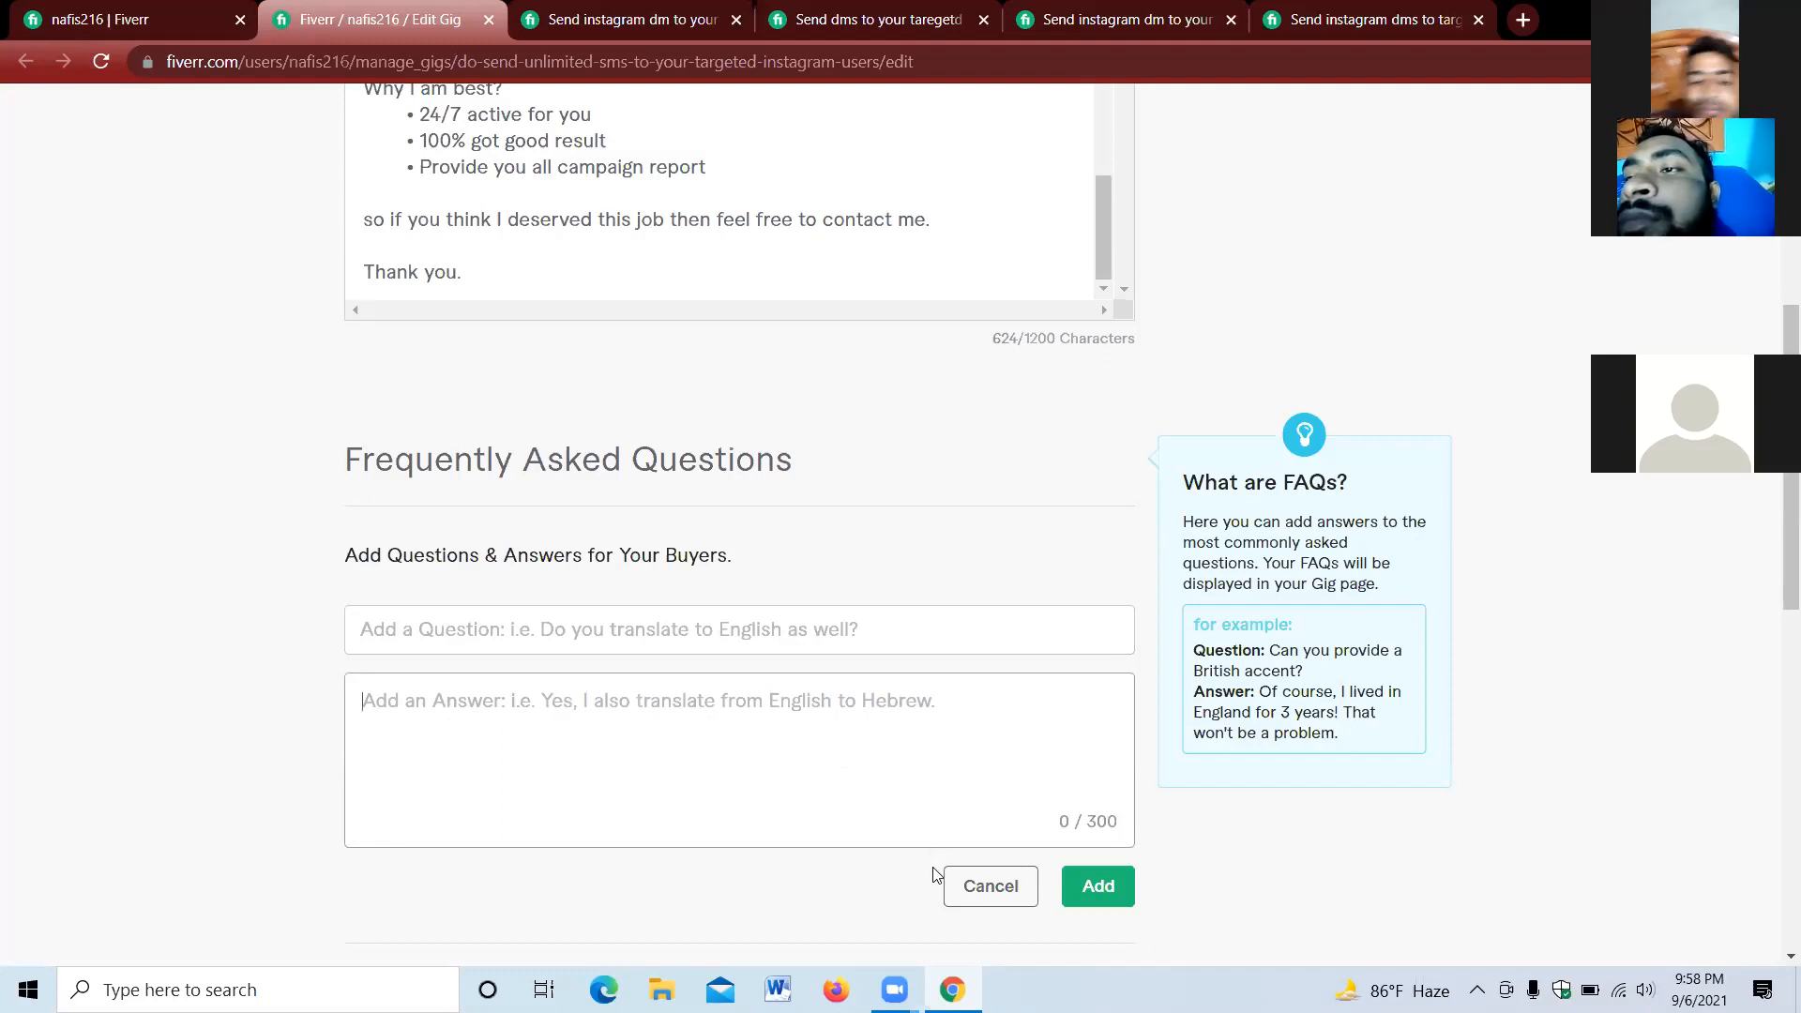
click(354, 622)
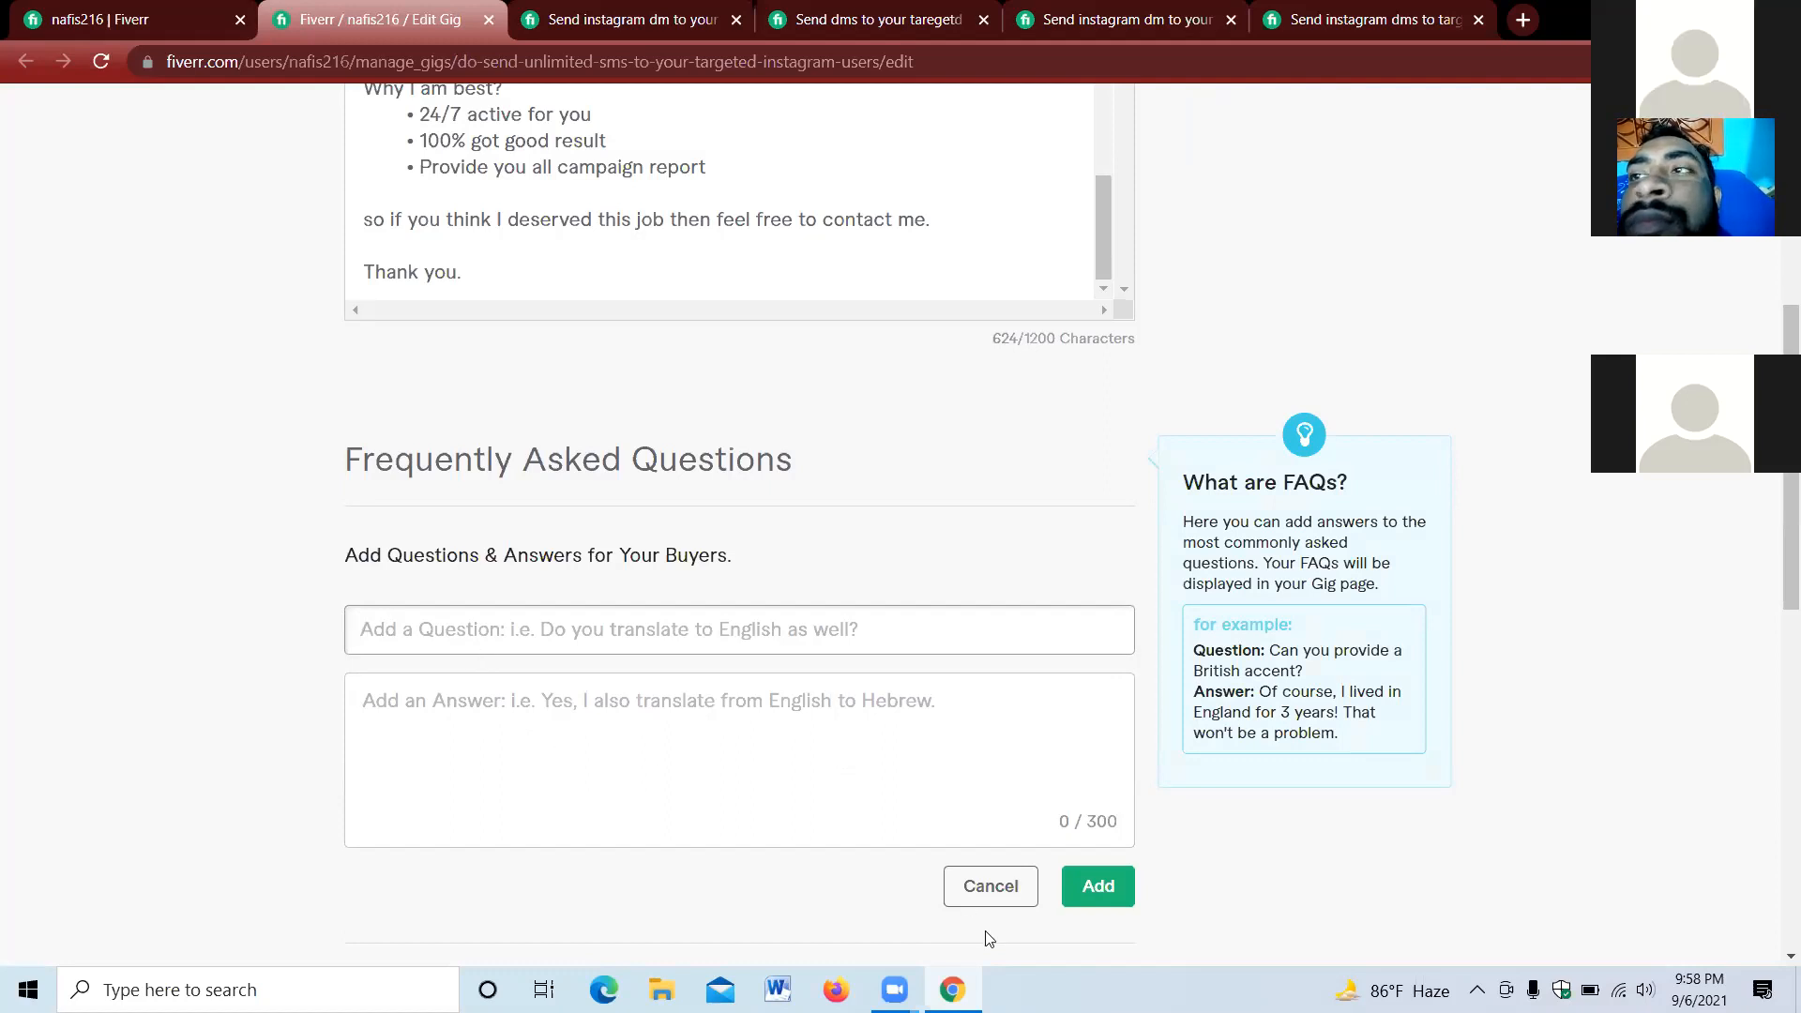
click(973, 886)
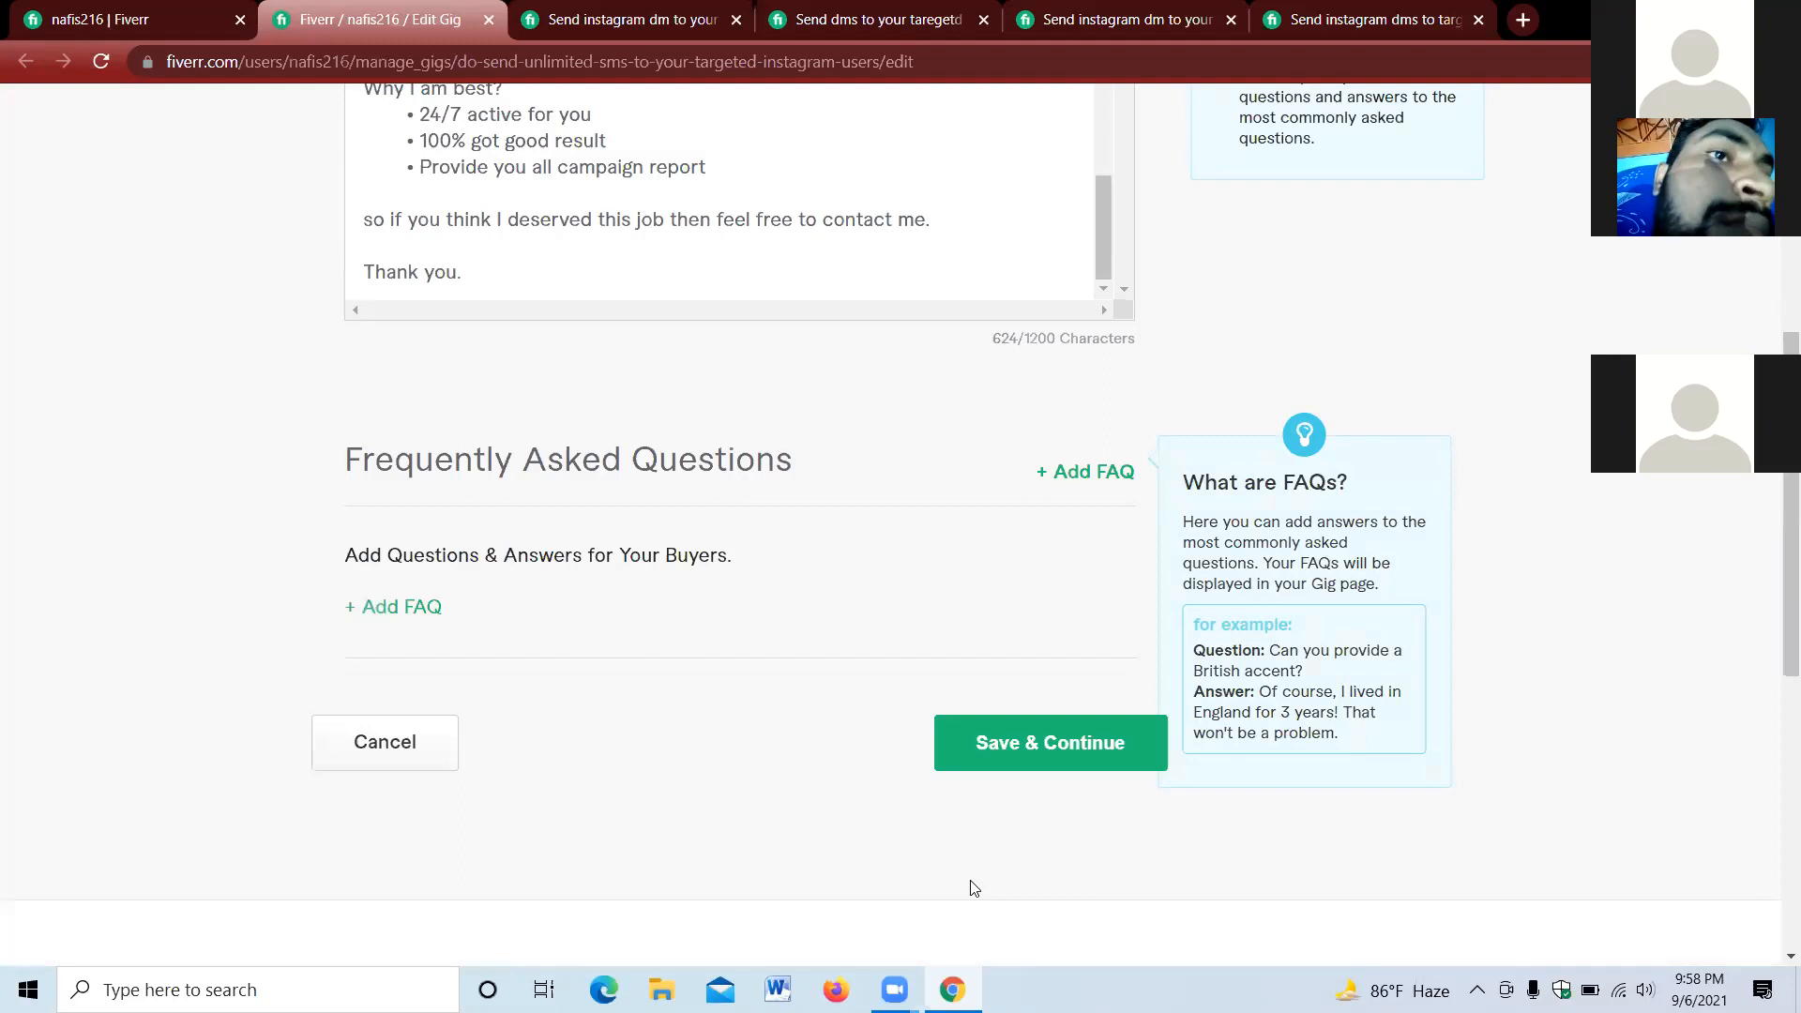
- Save the description without adding any FAQ and continue to the gig's Requirements section
scroll(938, 722, down, 3)
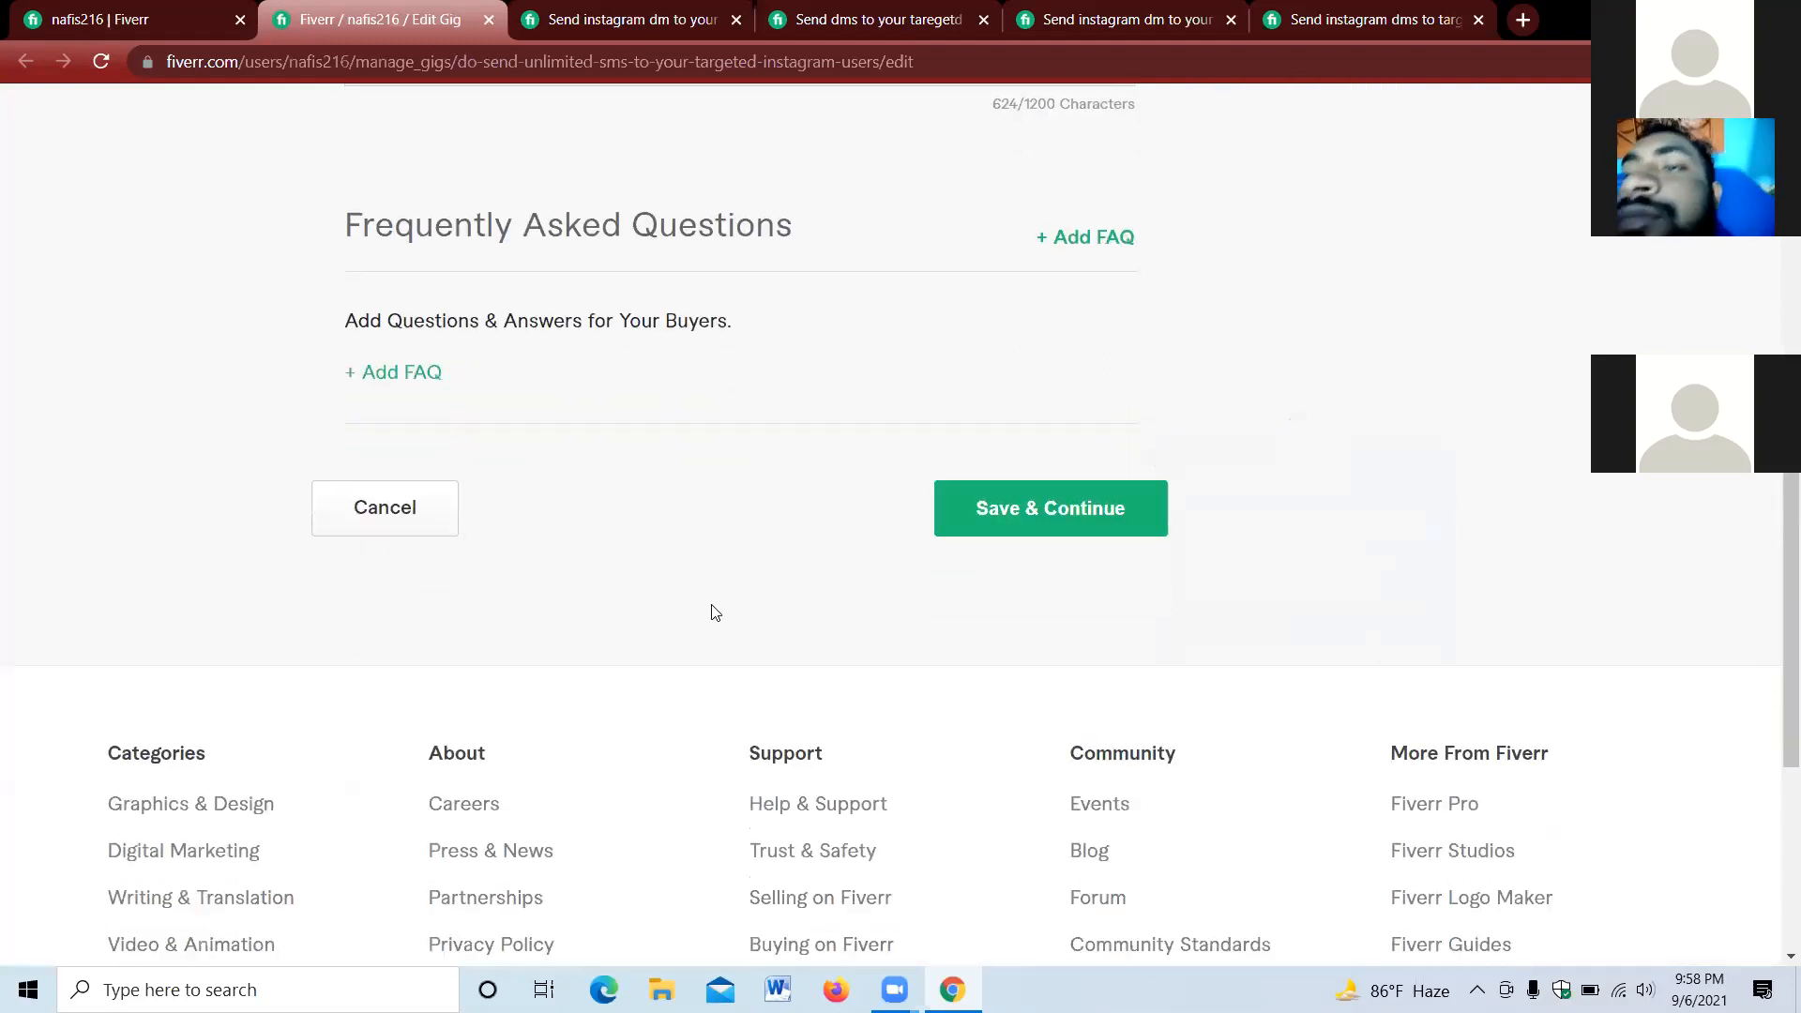
scroll(520, 528, up, 3)
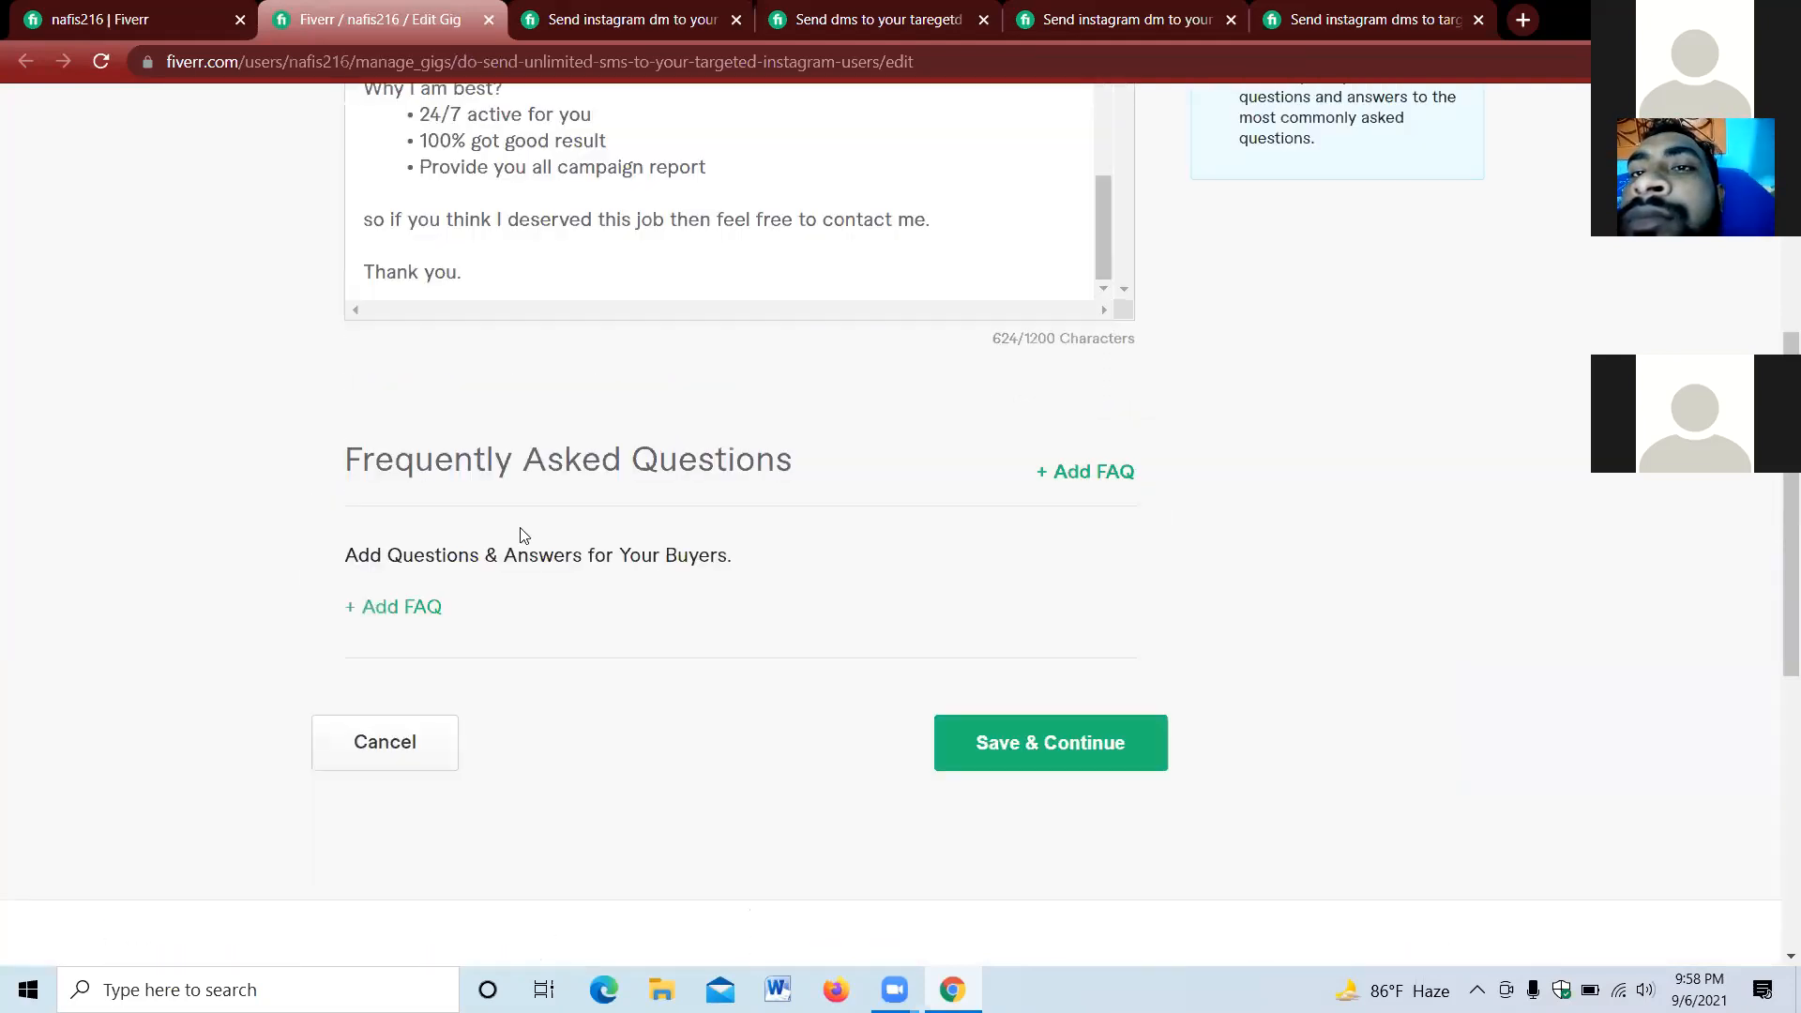
click(996, 750)
click(997, 751)
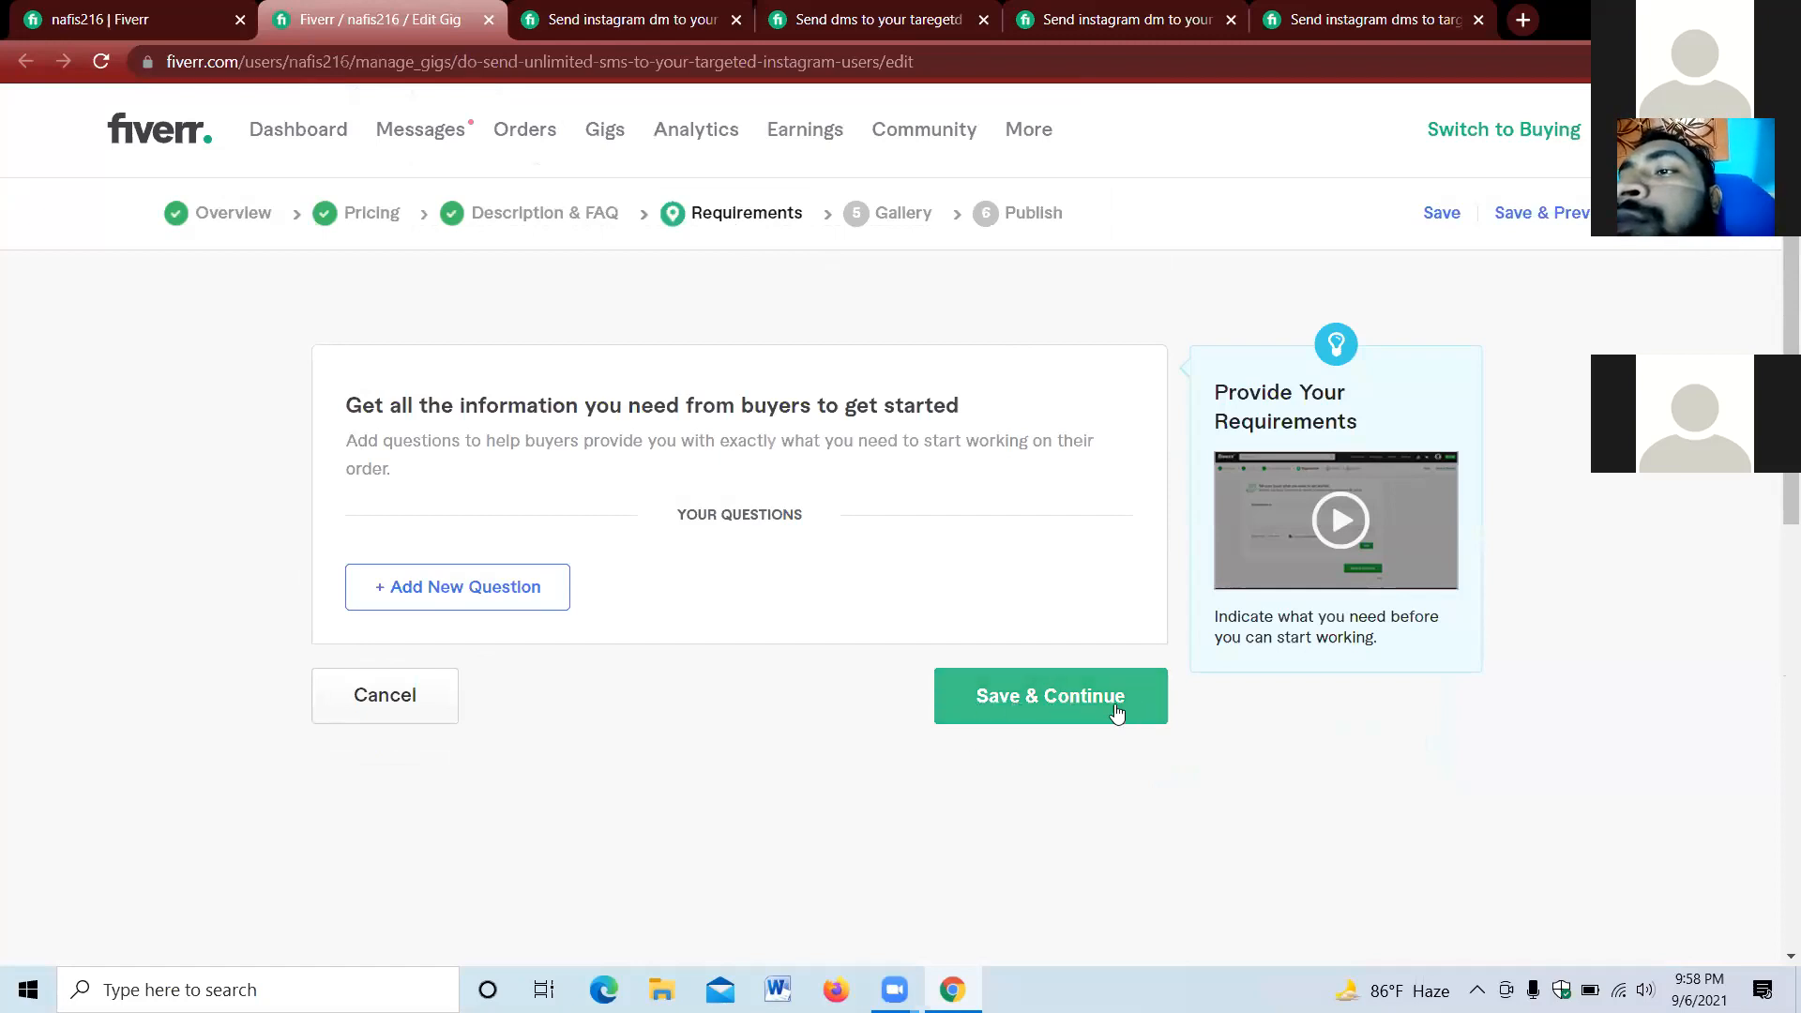
- Add a new buyer requirement question and begin its text with "Attach "
click(434, 585)
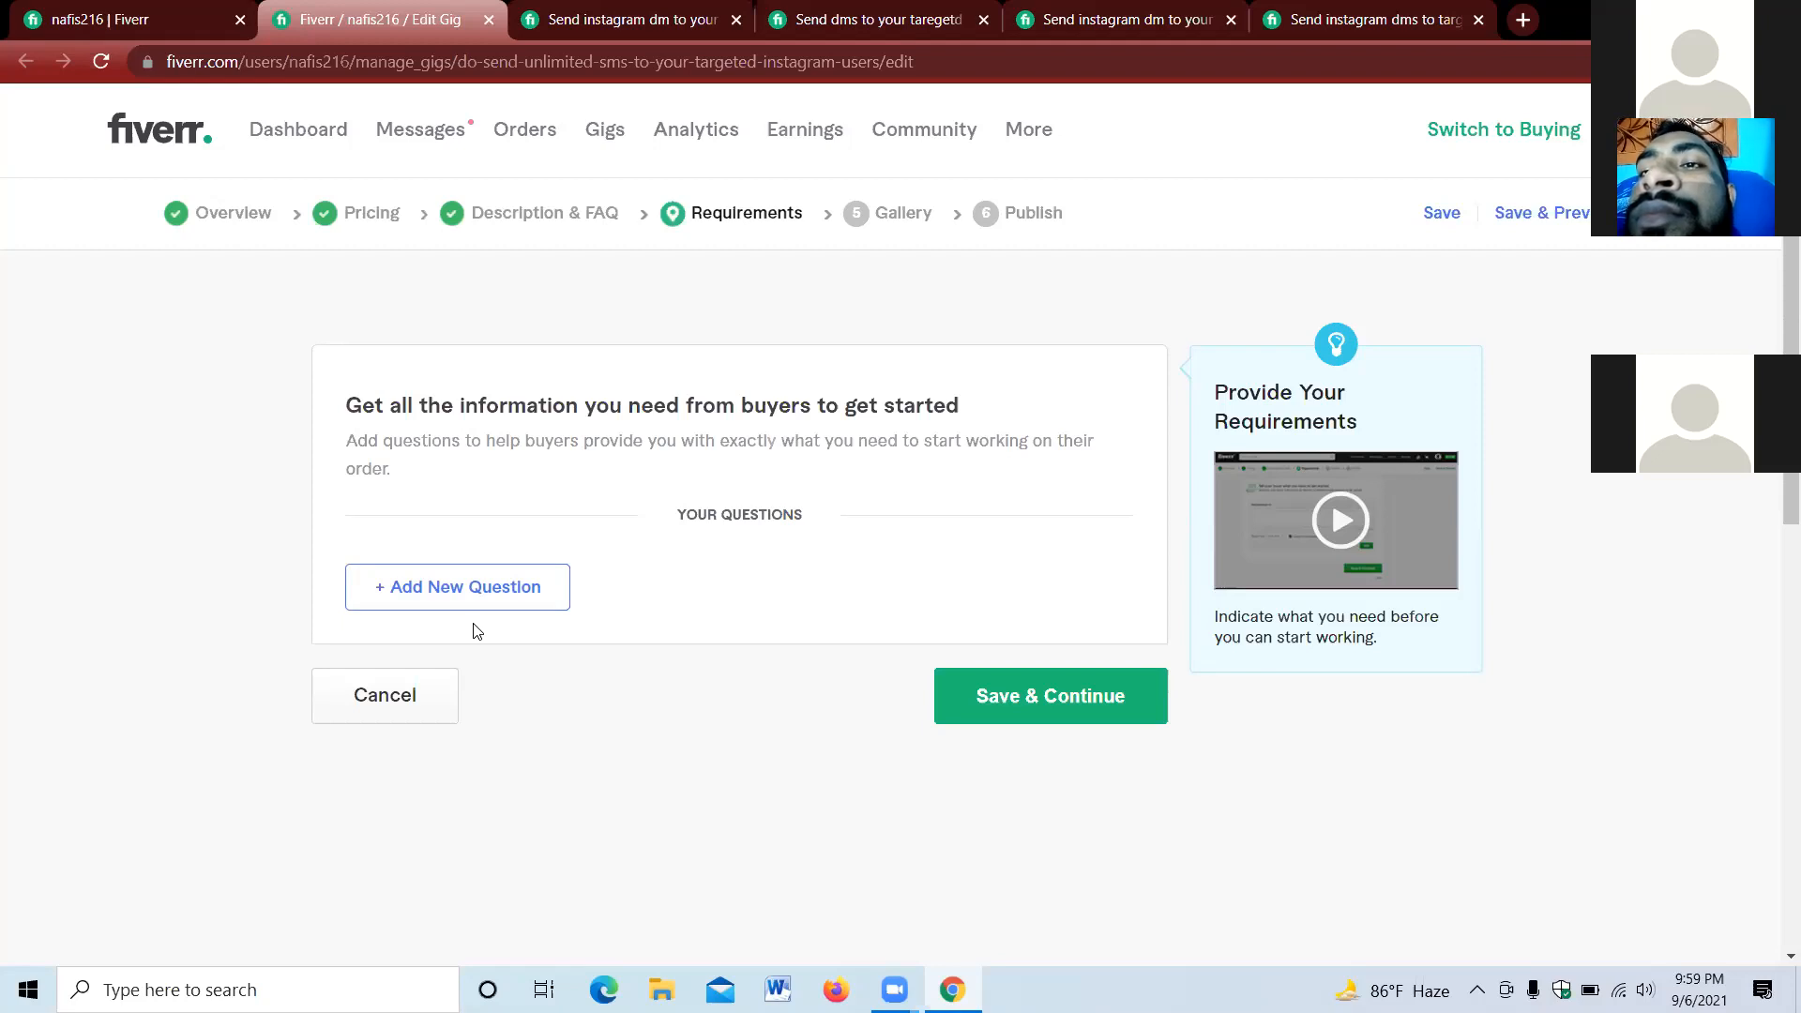
click(459, 591)
click(468, 698)
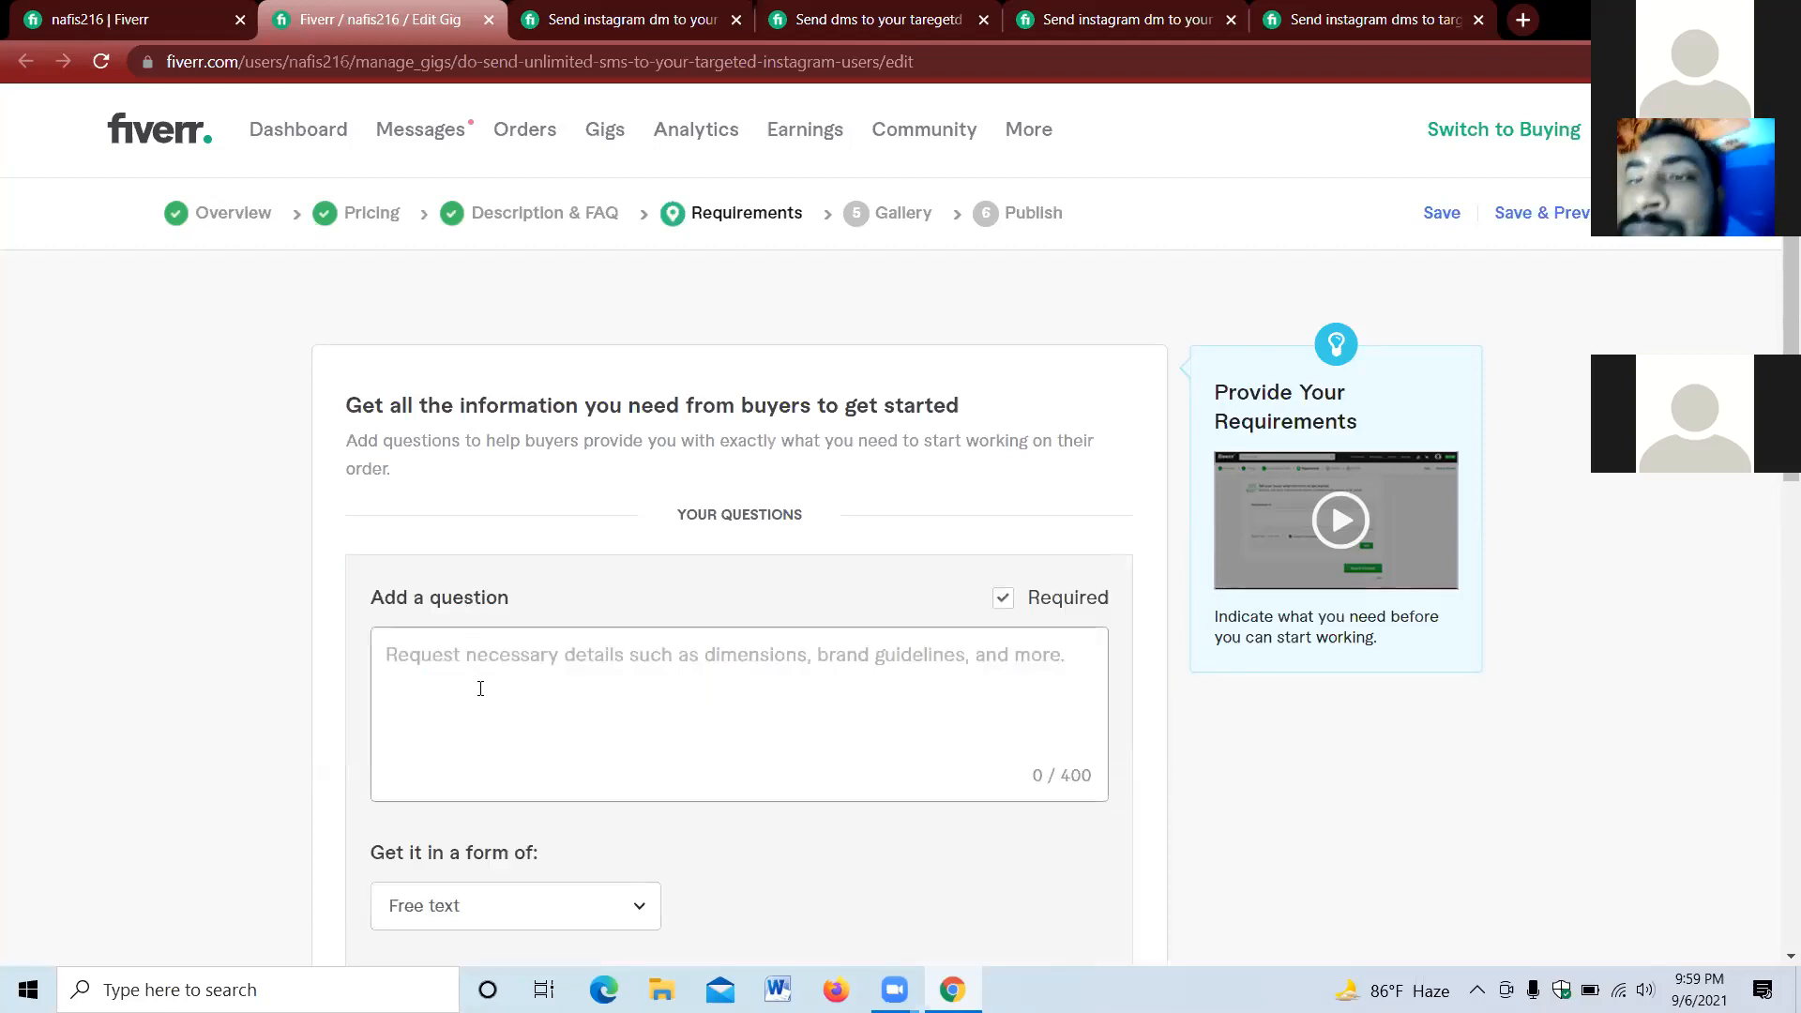
text(At)
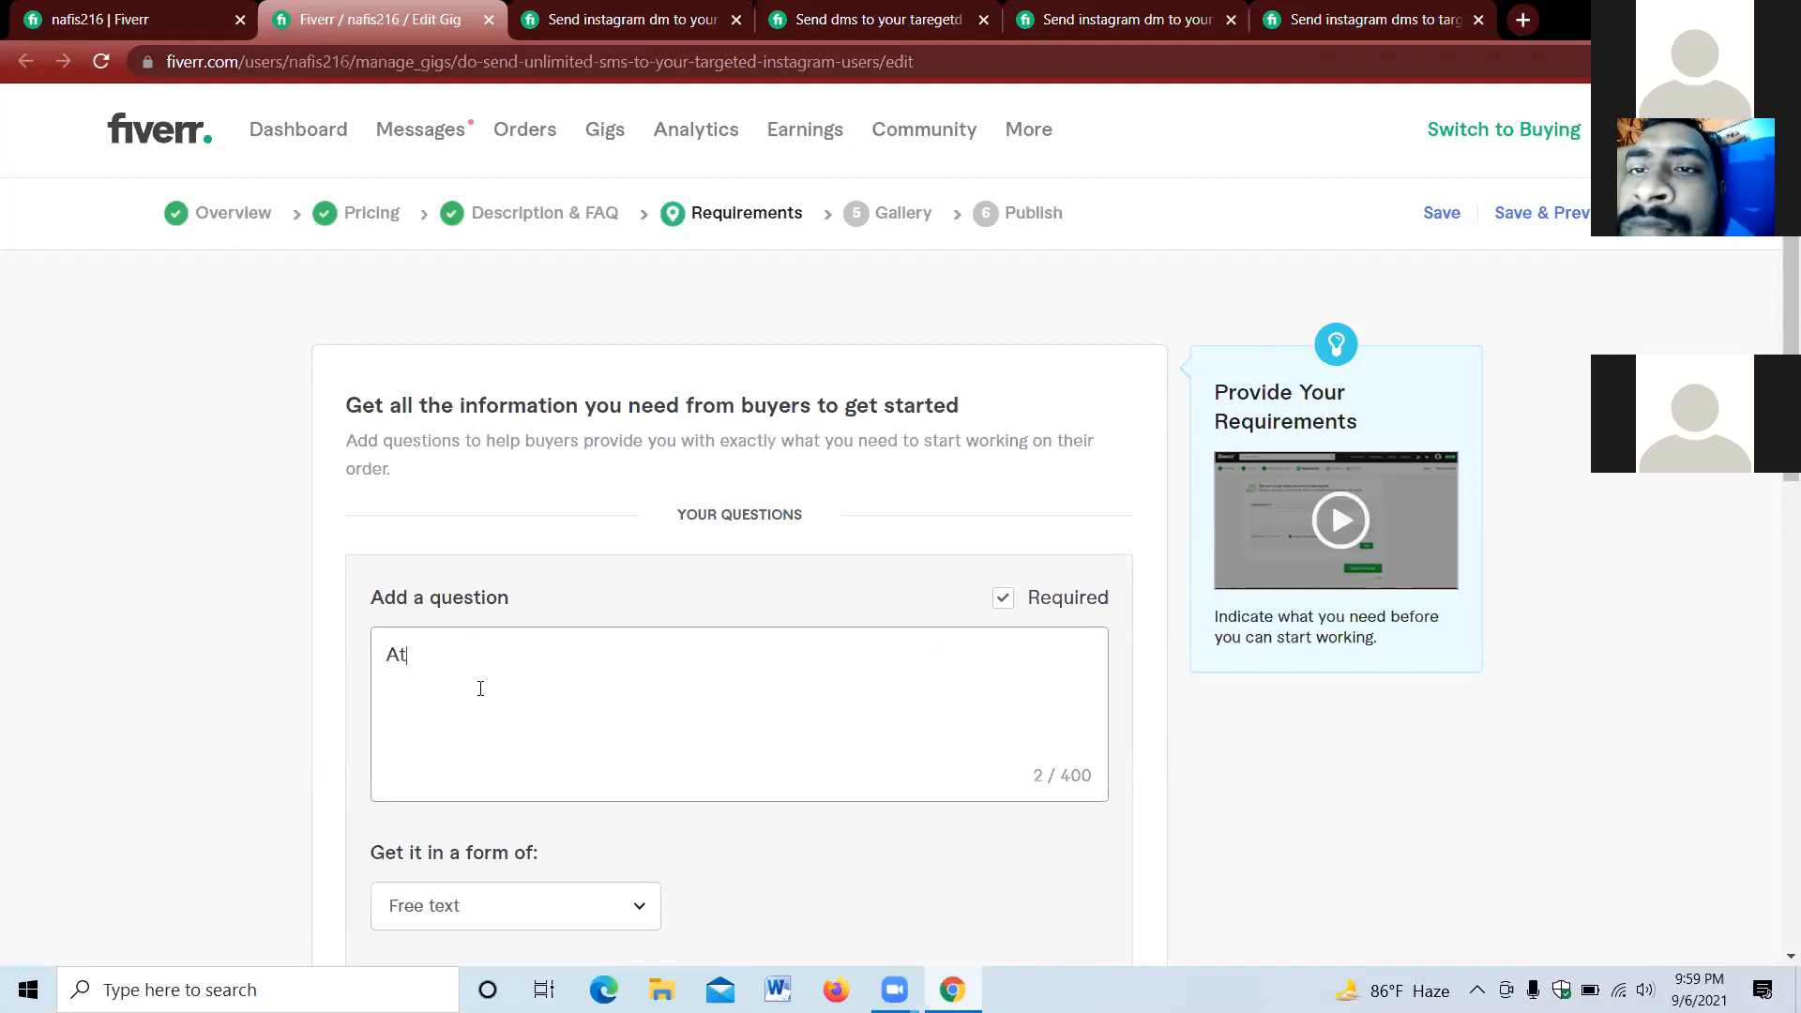
text(tach )
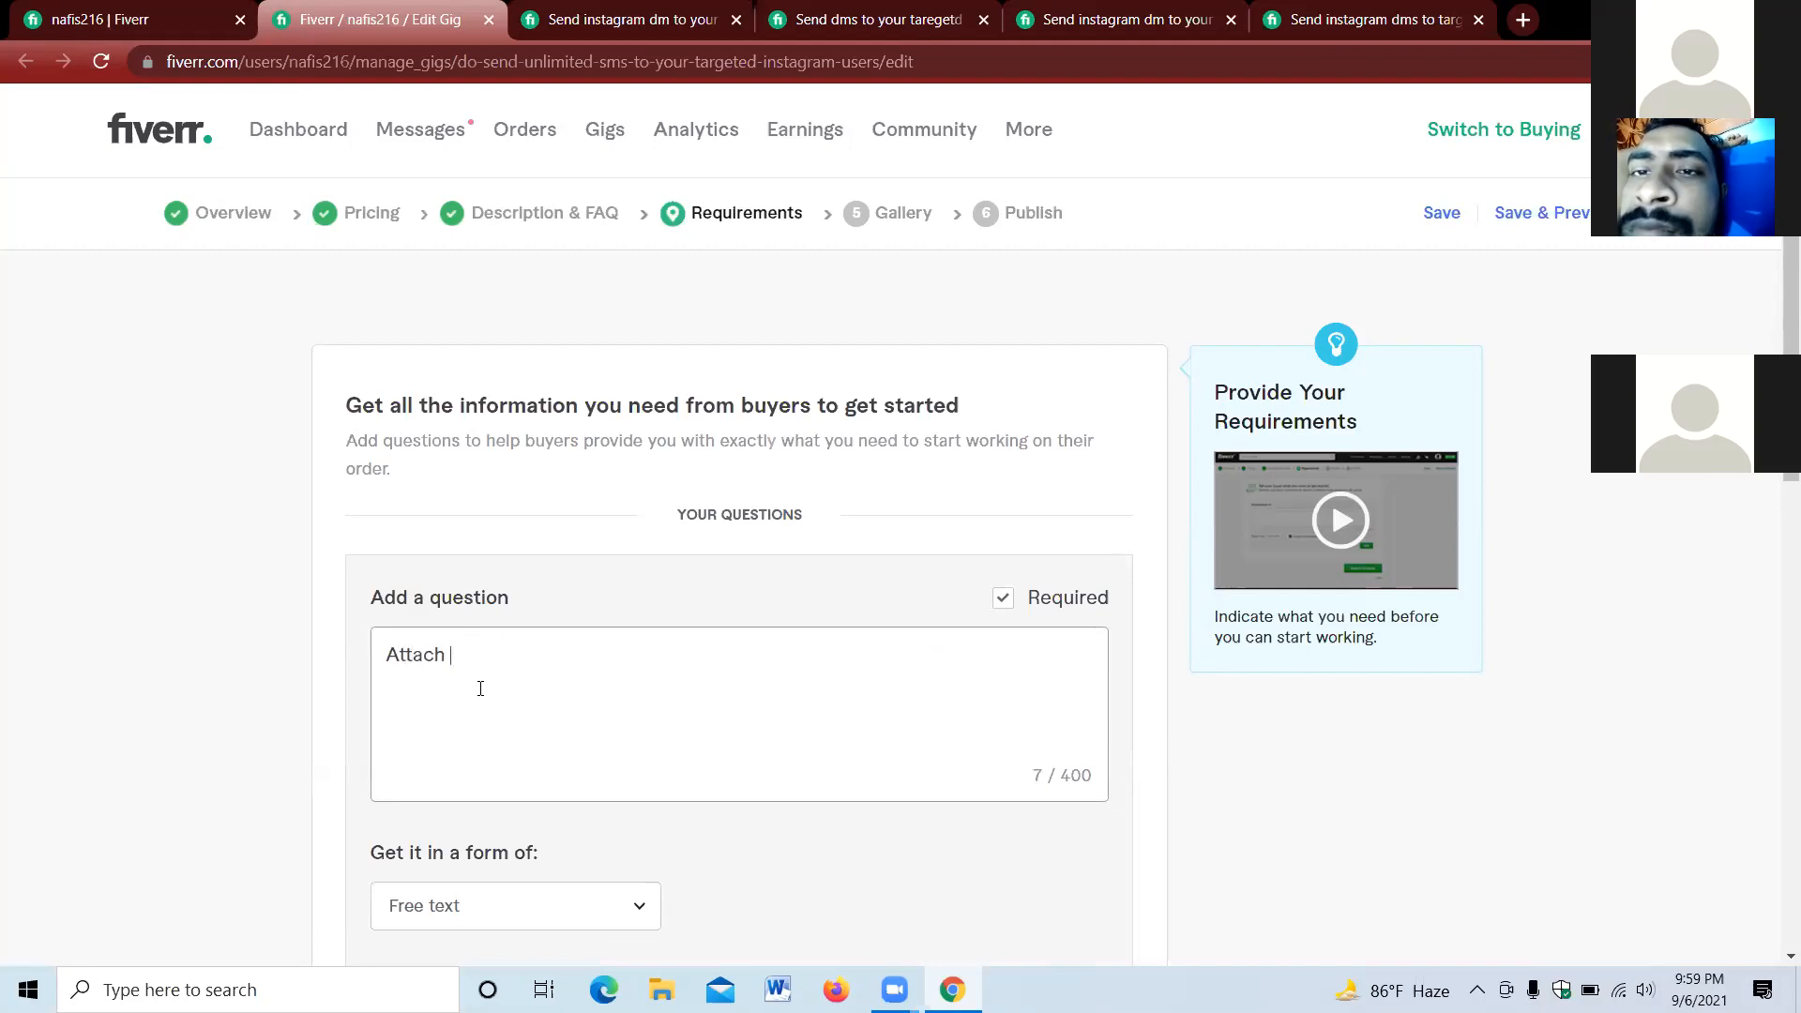
- Complete the requirement question as "Attach project related file or document", add it with an Attachment answer, and save to continue to the Gallery stage
text(project related )
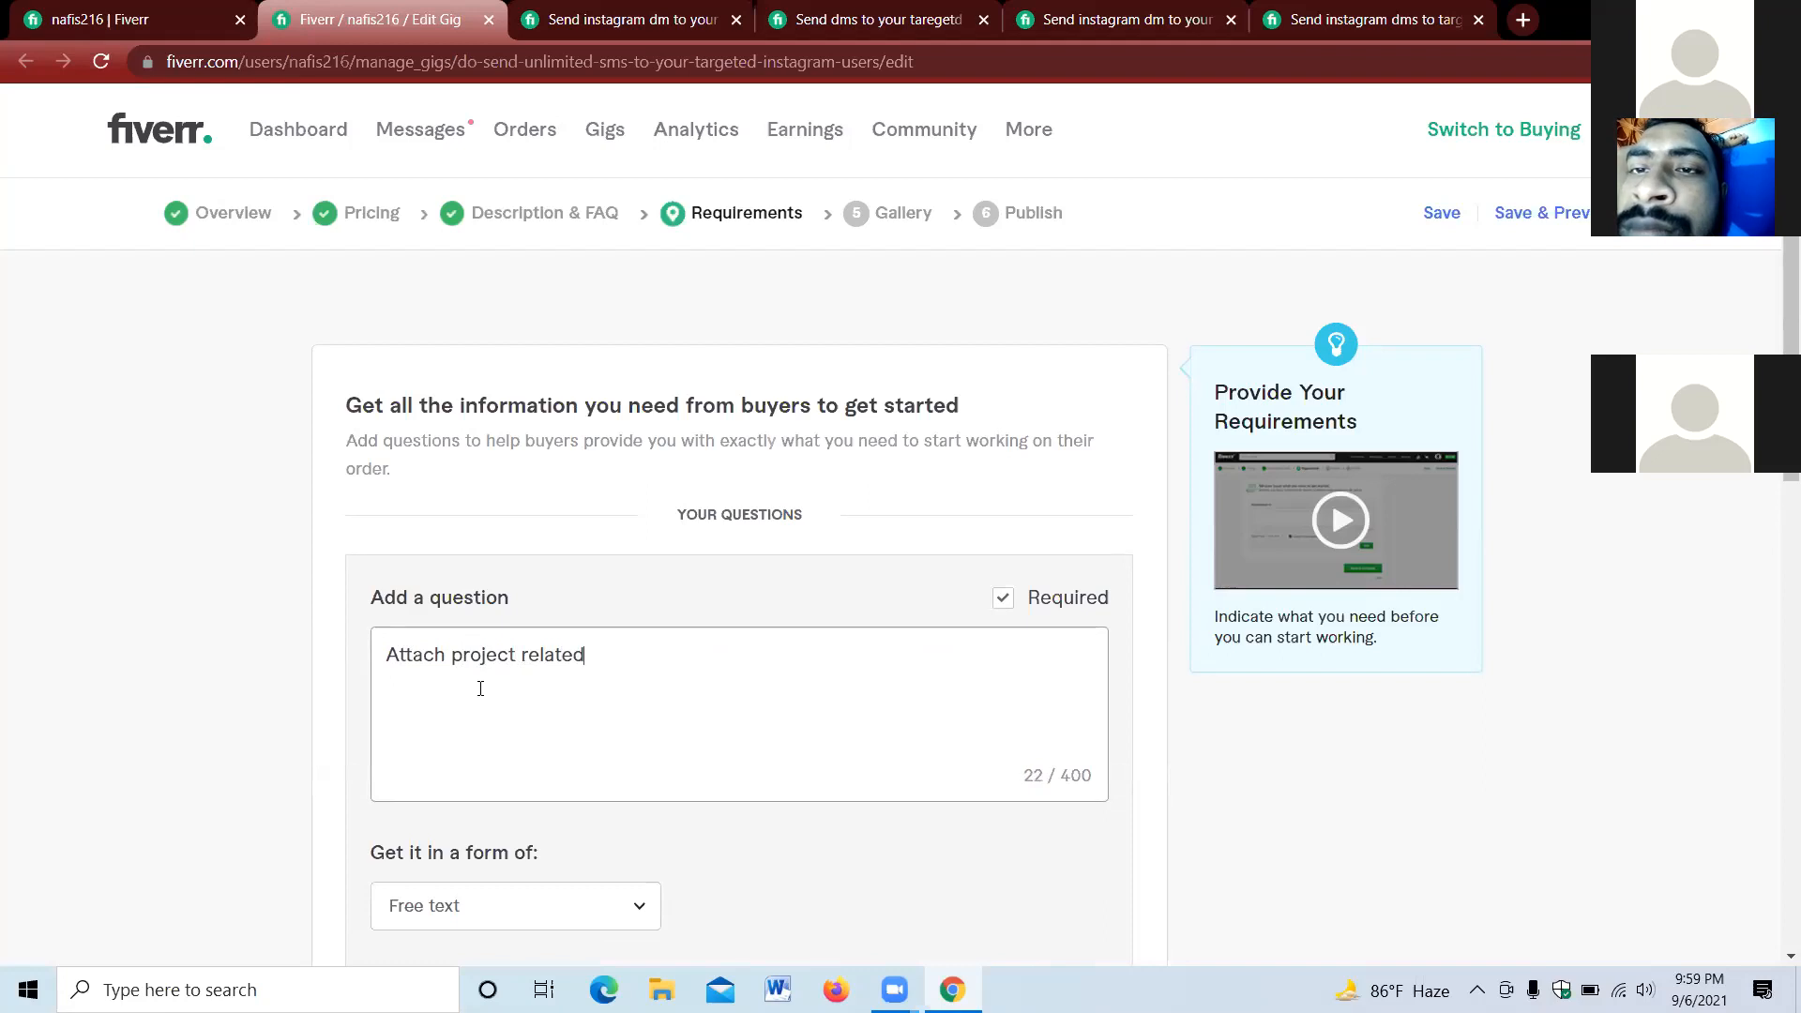
text(fil)
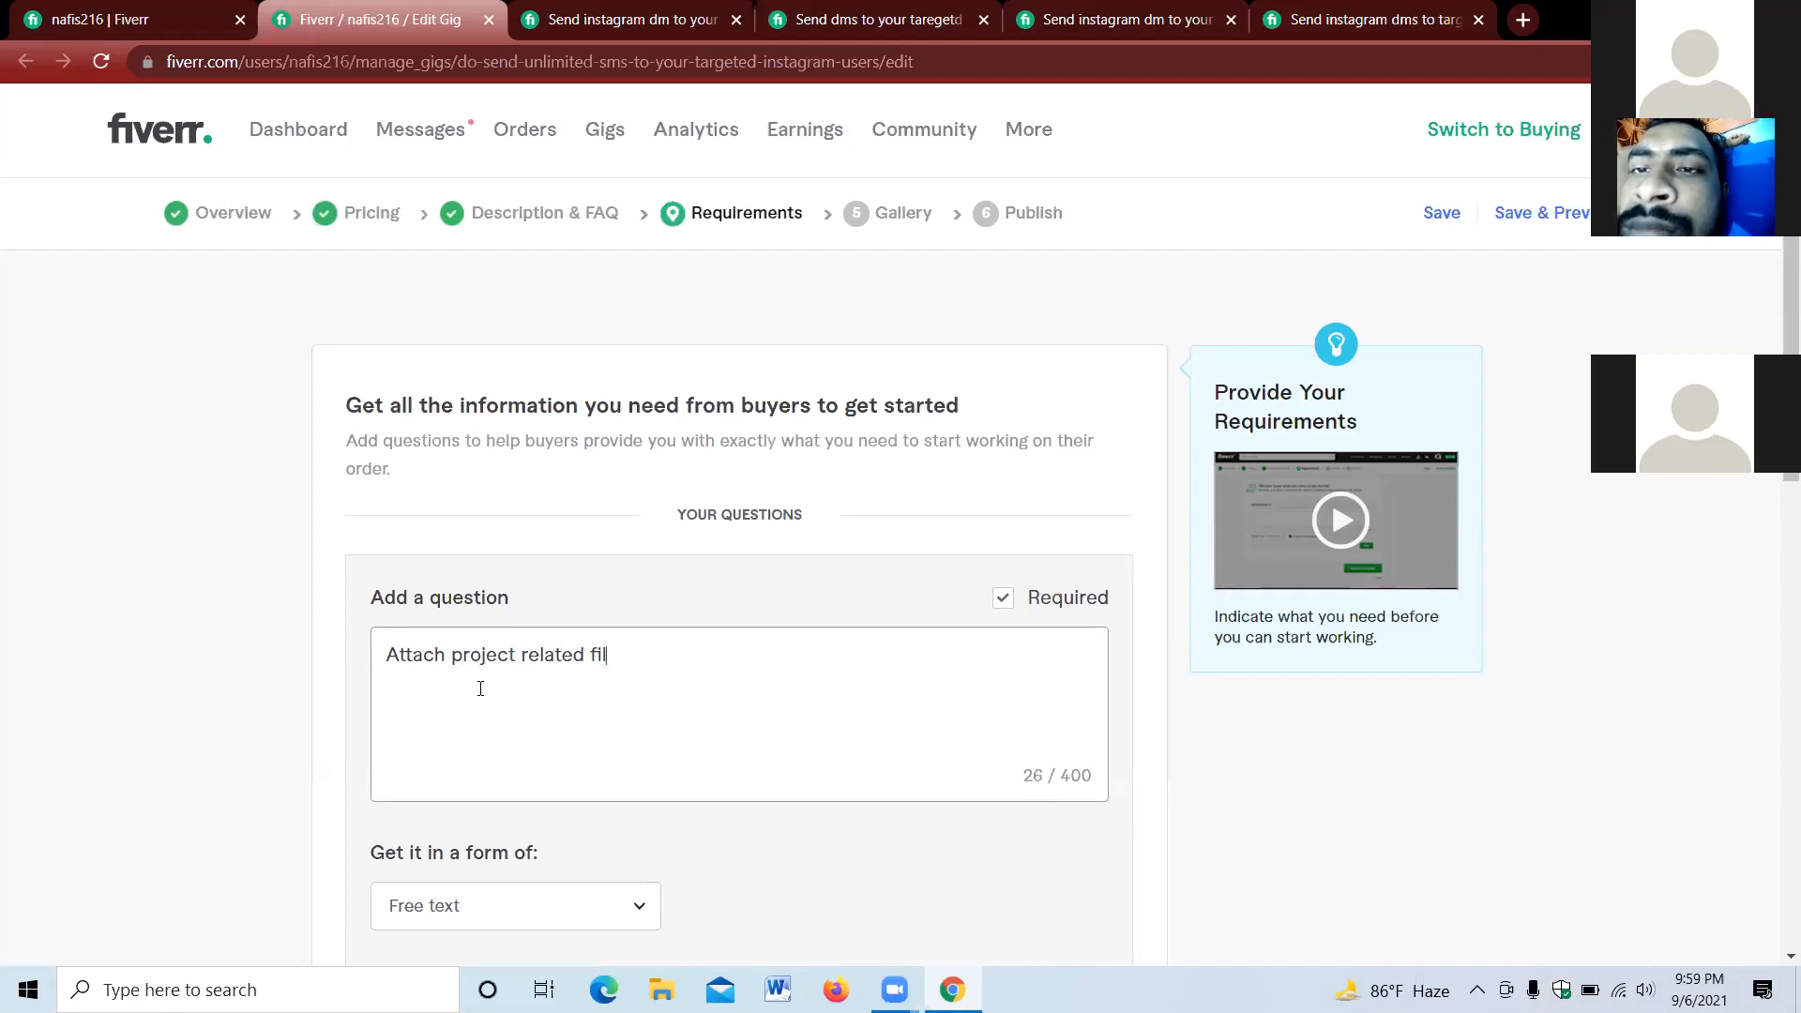
text(e or document)
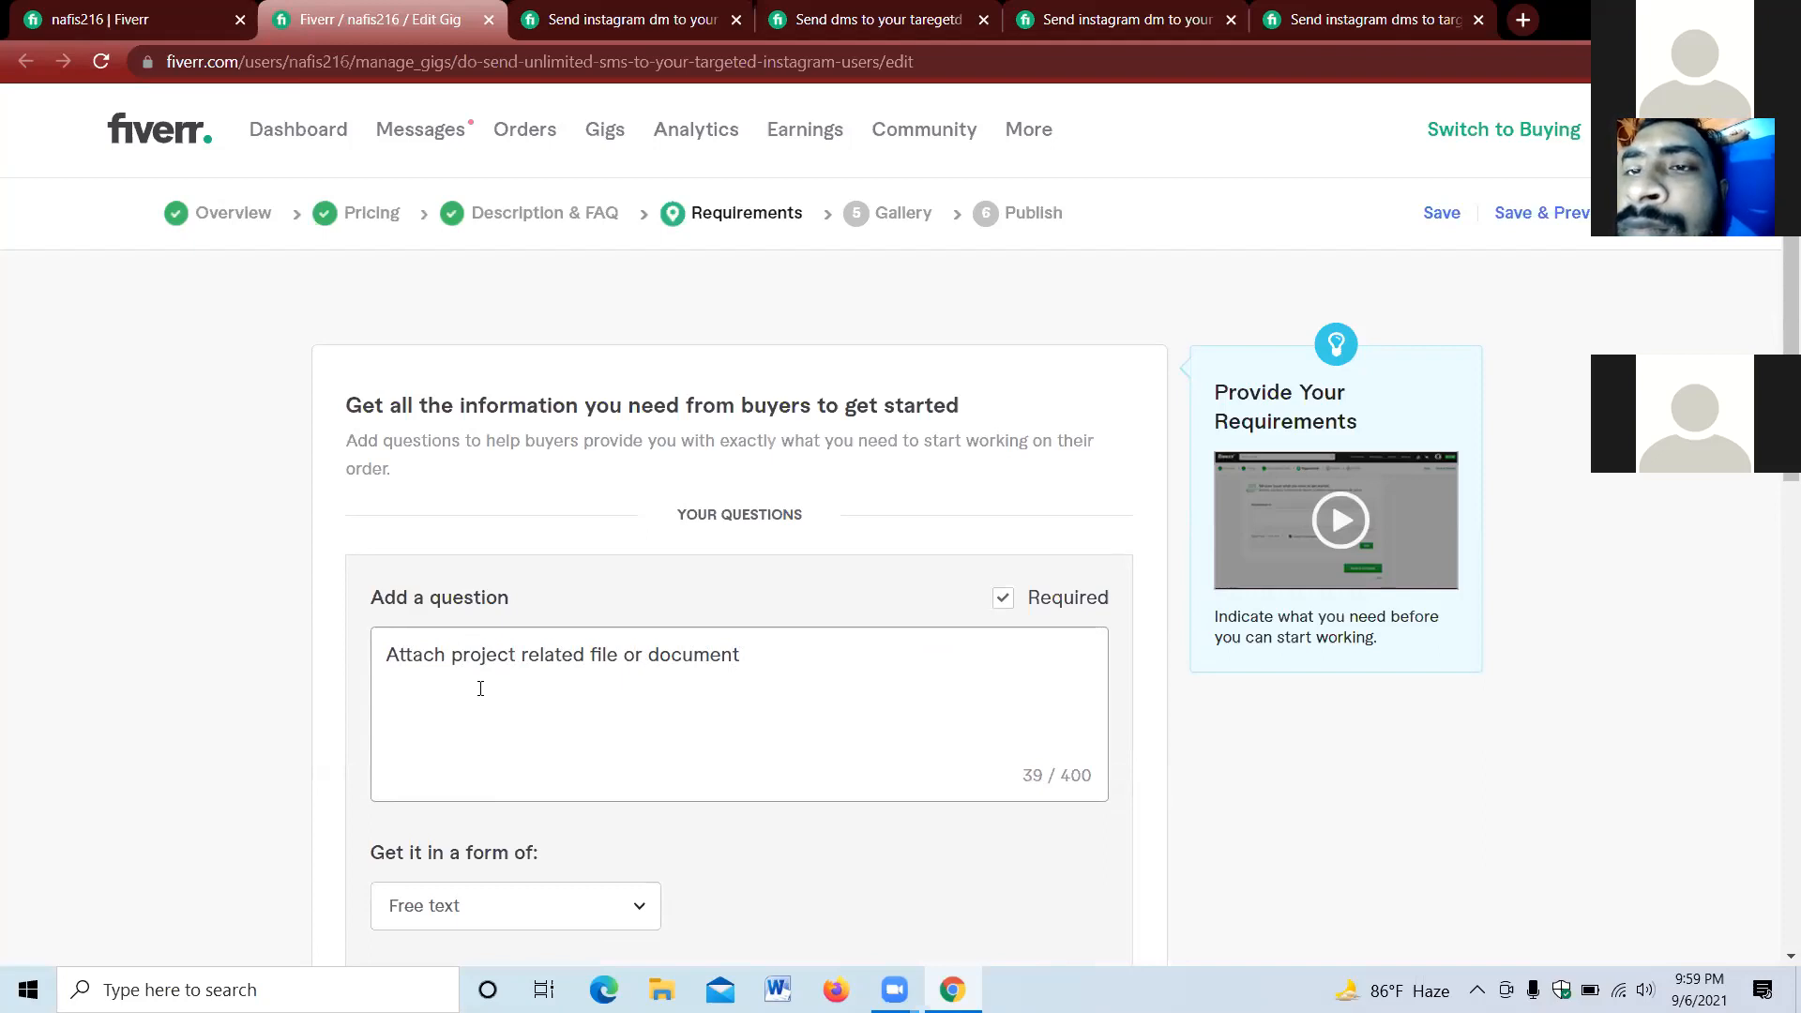
scroll(480, 686, down, 3)
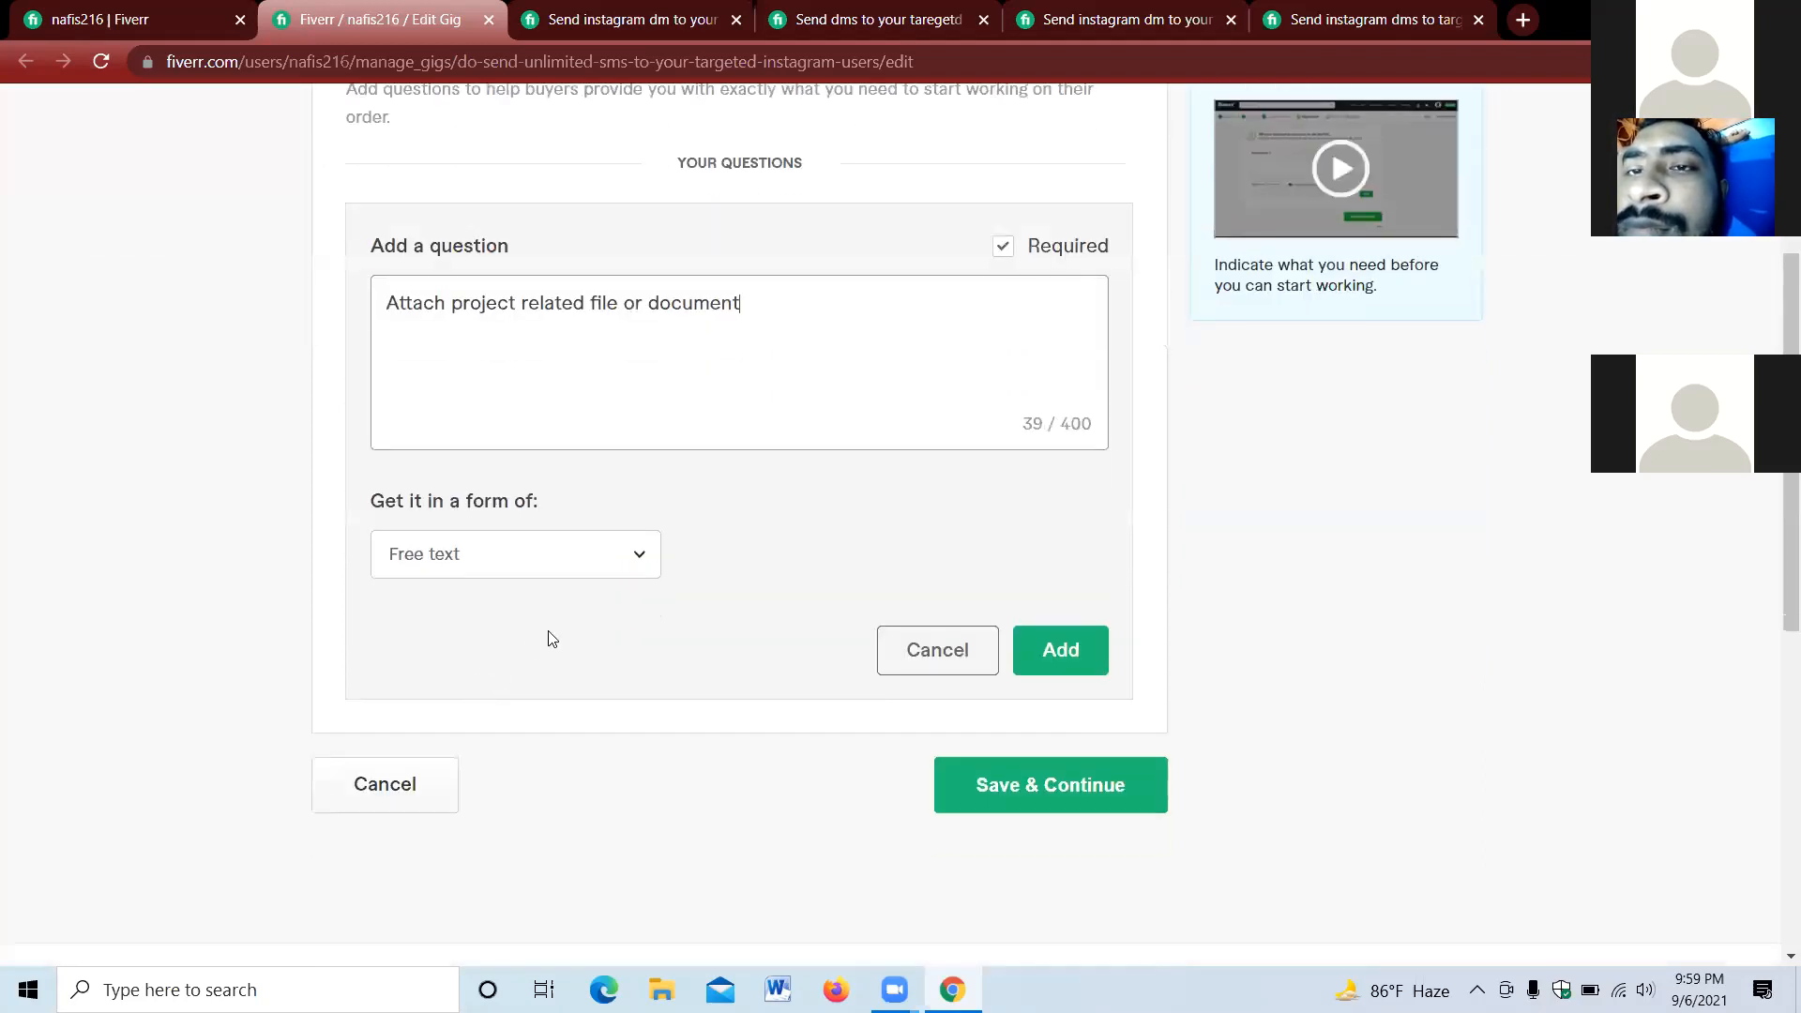
click(483, 573)
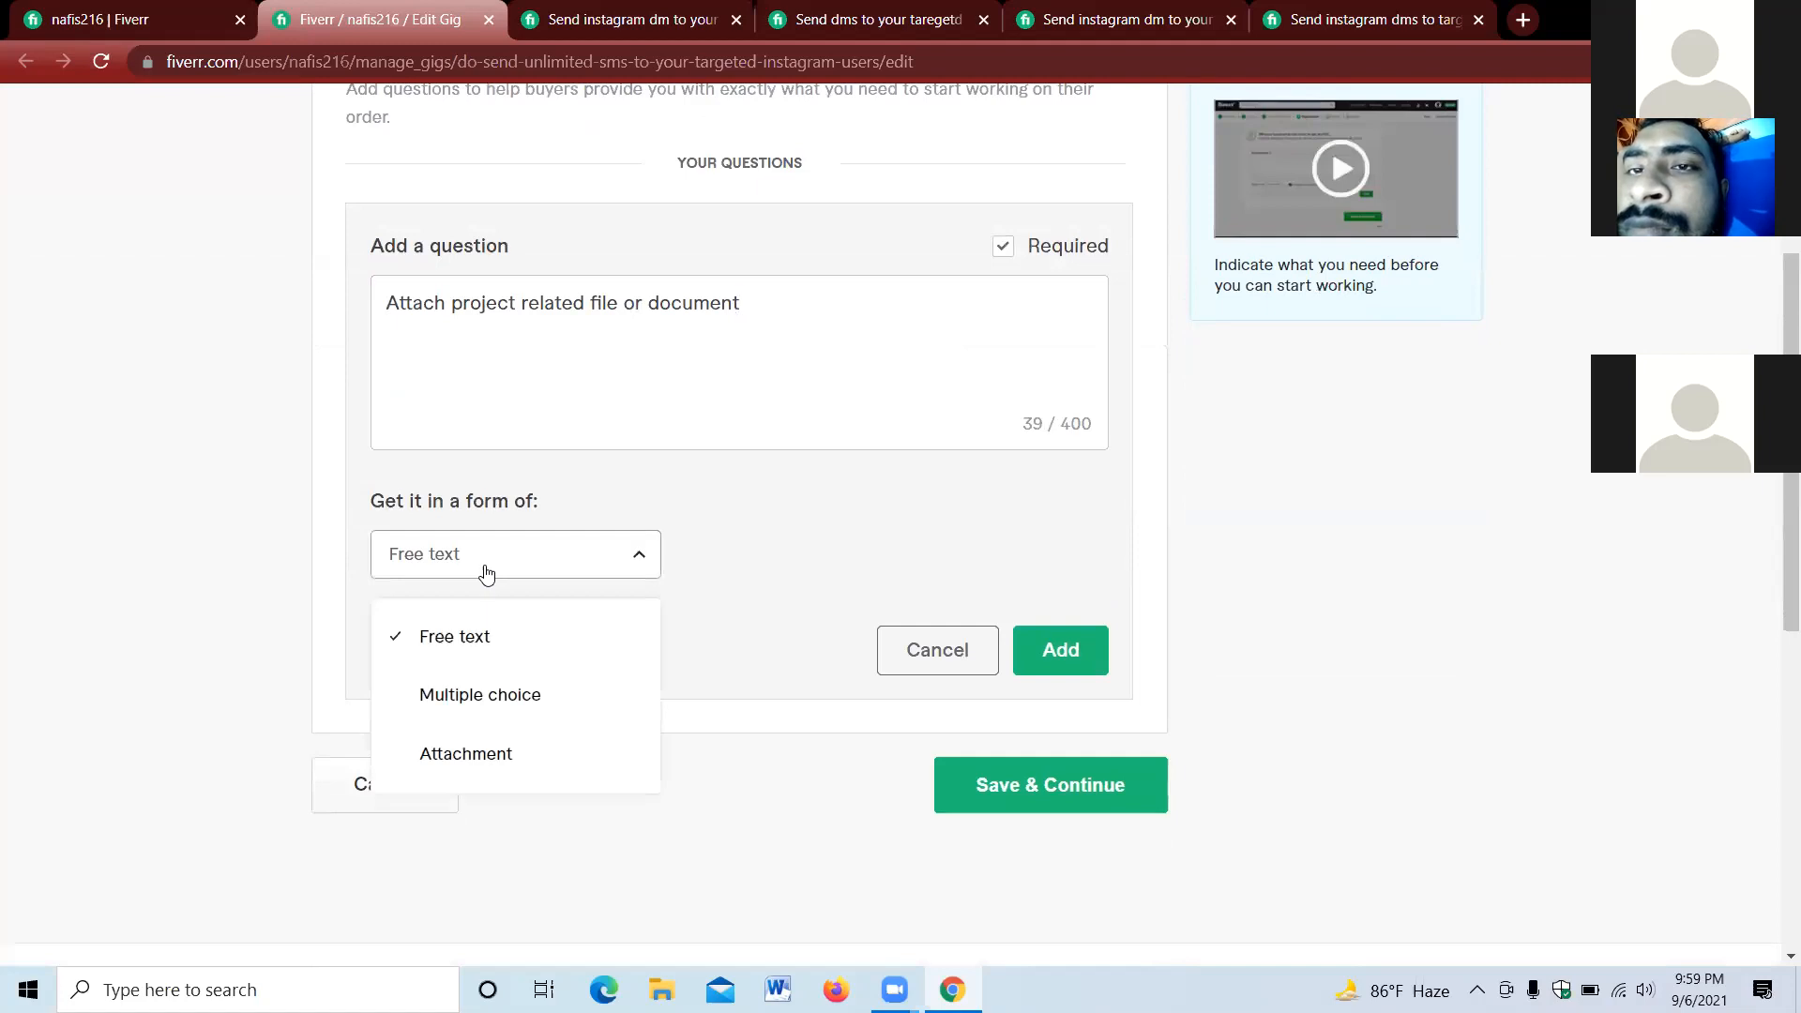
click(476, 751)
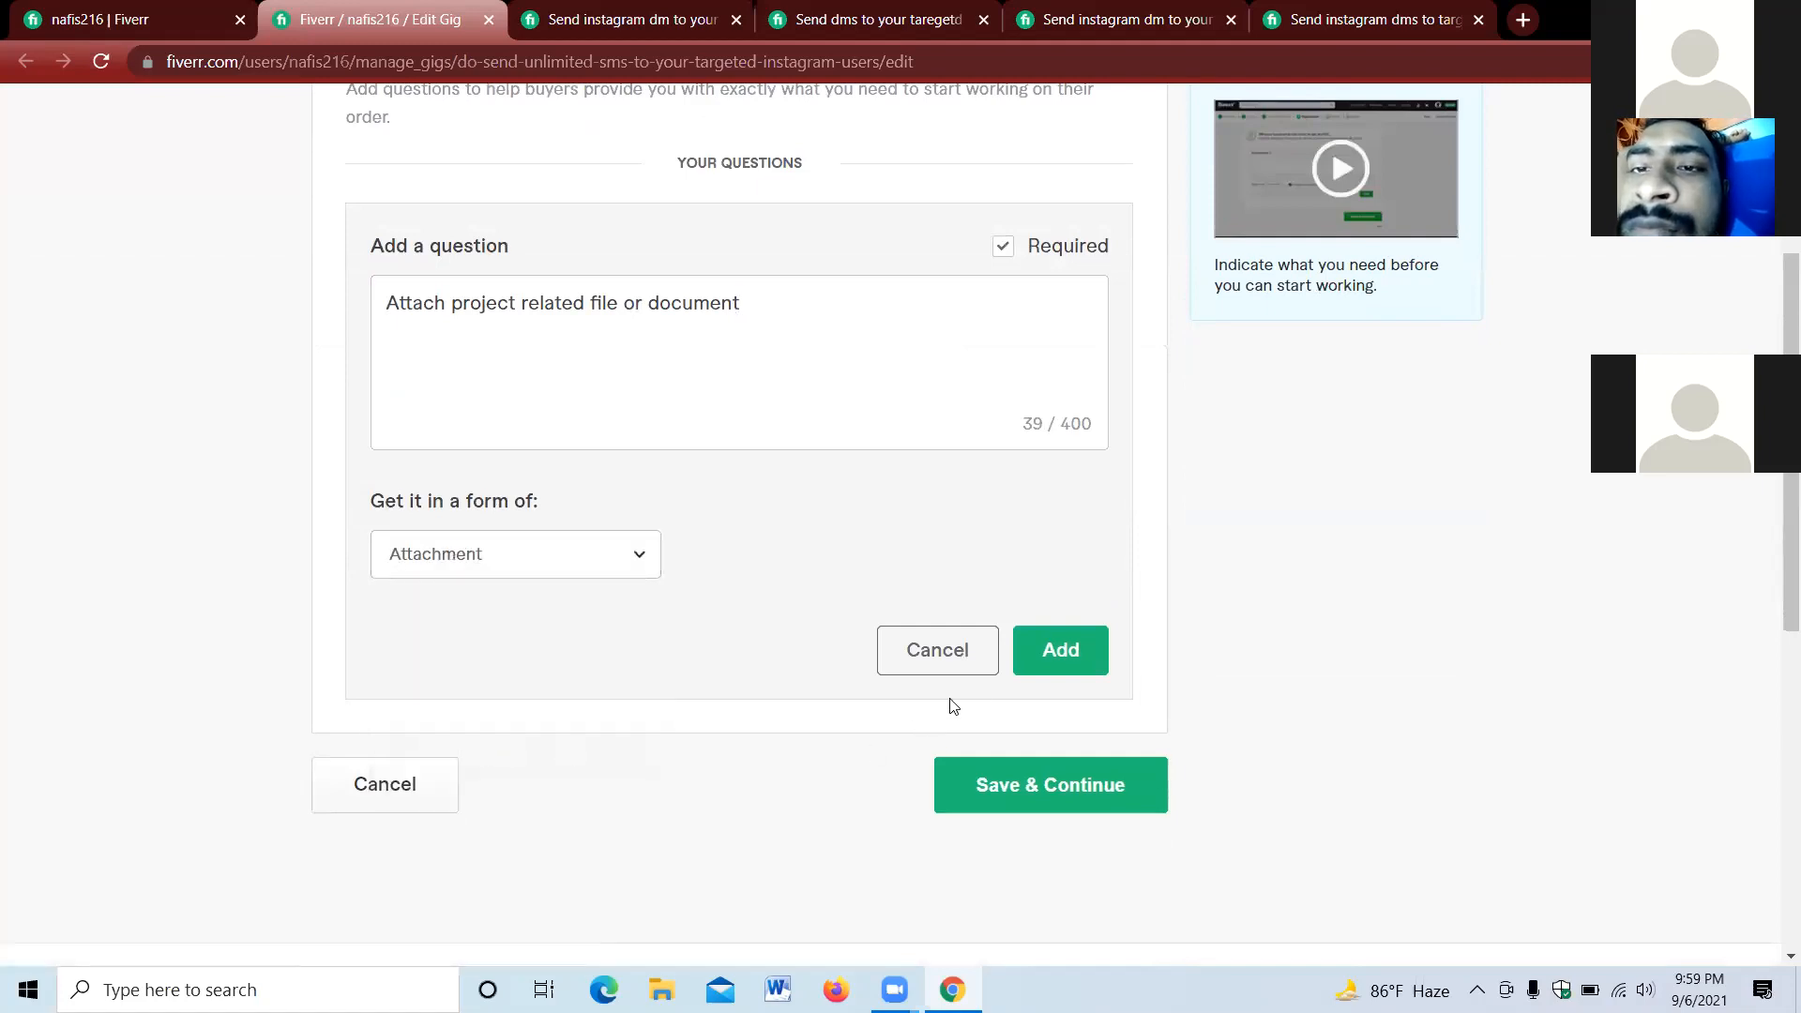
click(1060, 649)
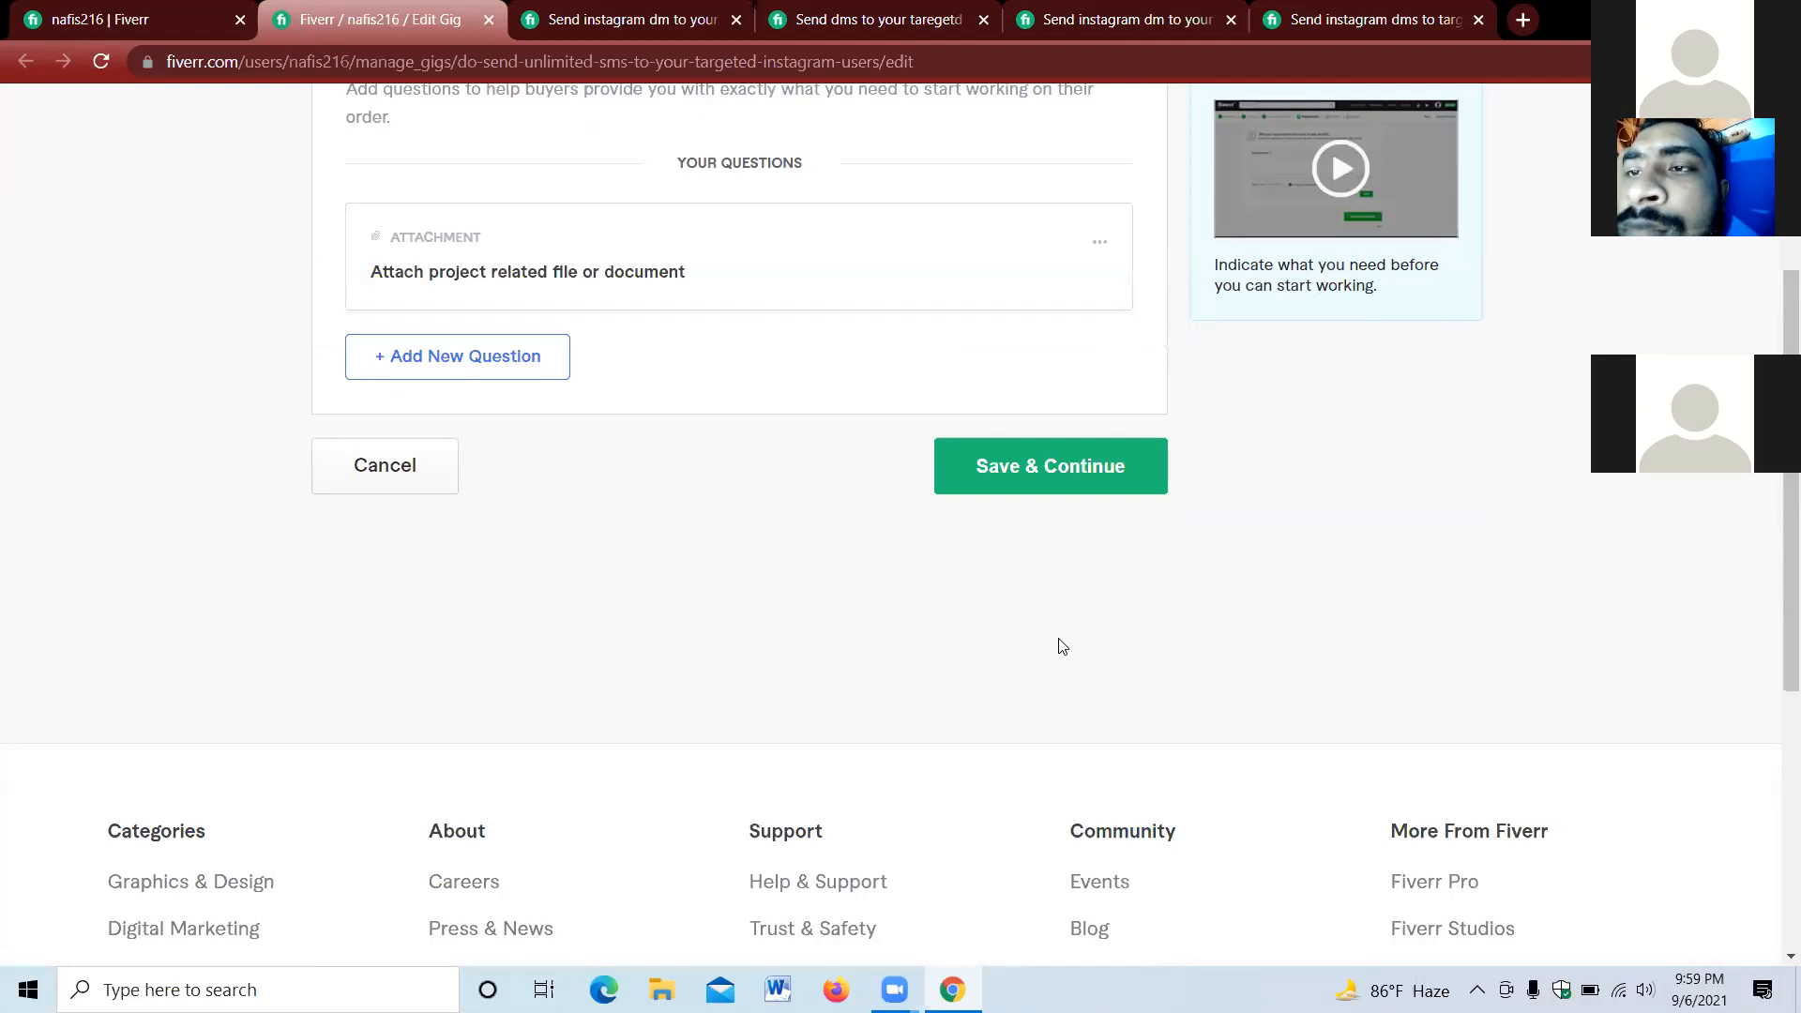
click(1004, 478)
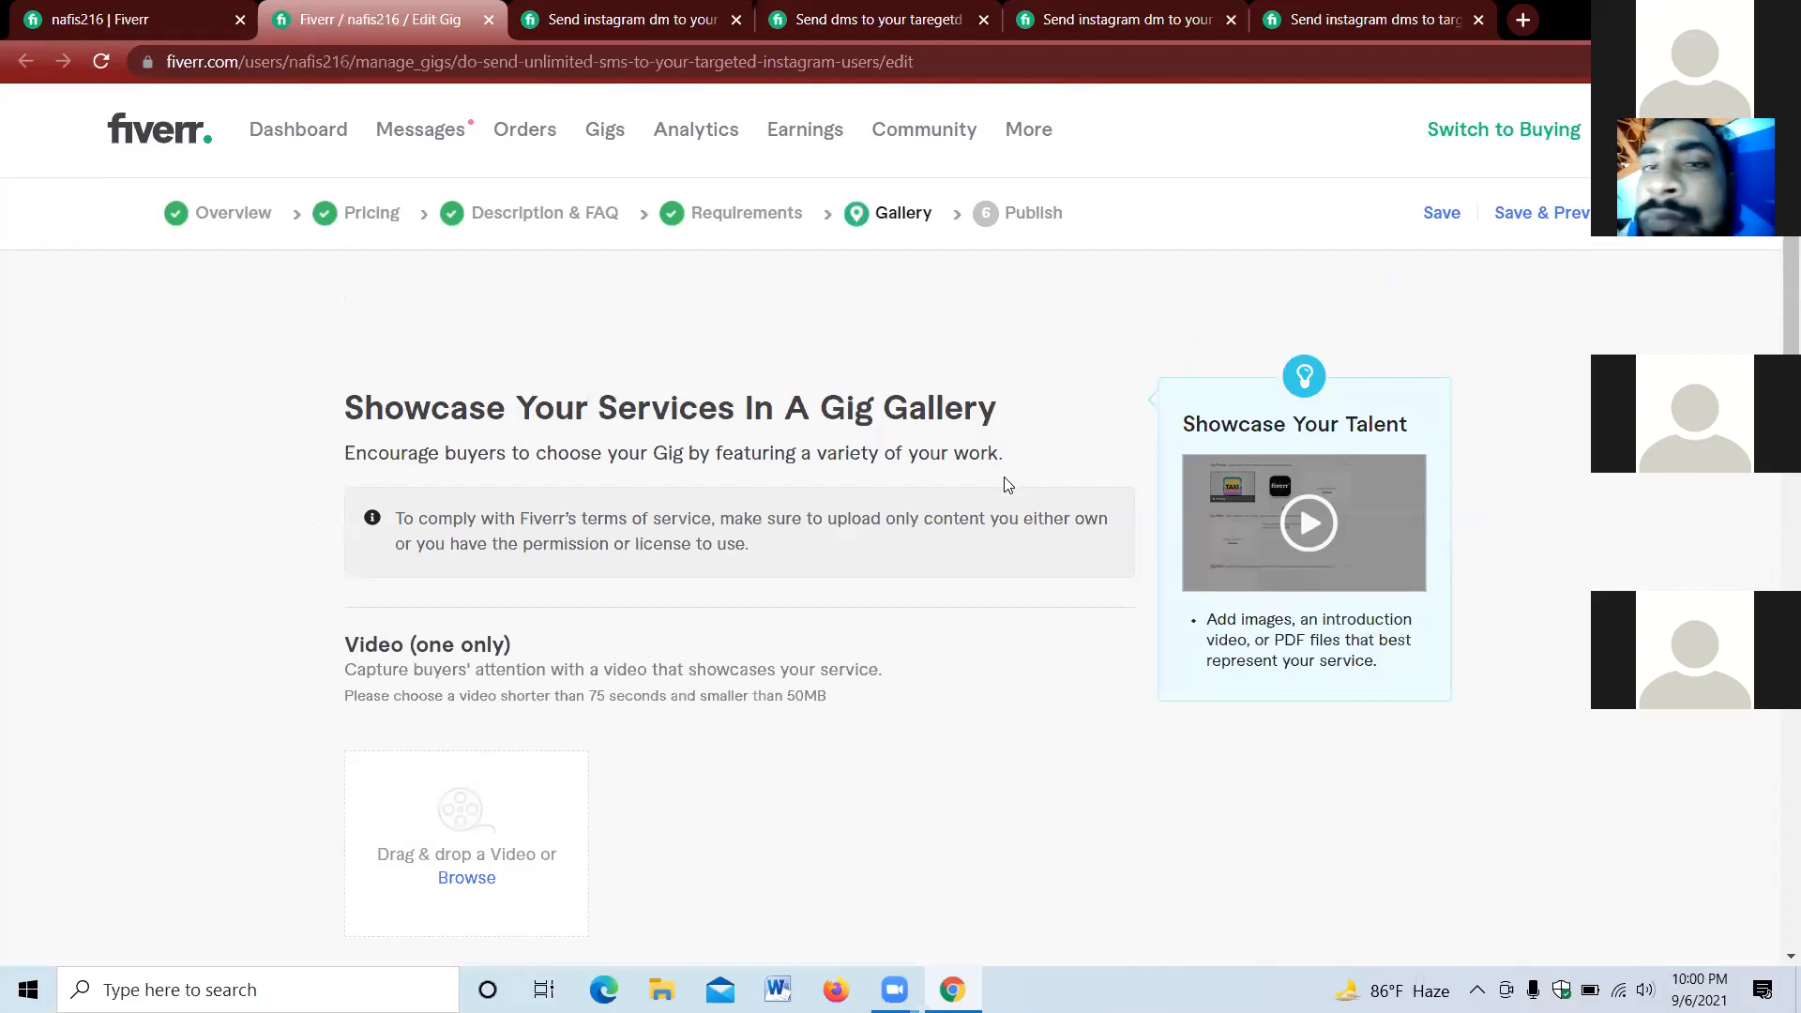
- Close the four open Instagram DM gig pages, keeping the Fiverr profile and the gig editor open
click(736, 19)
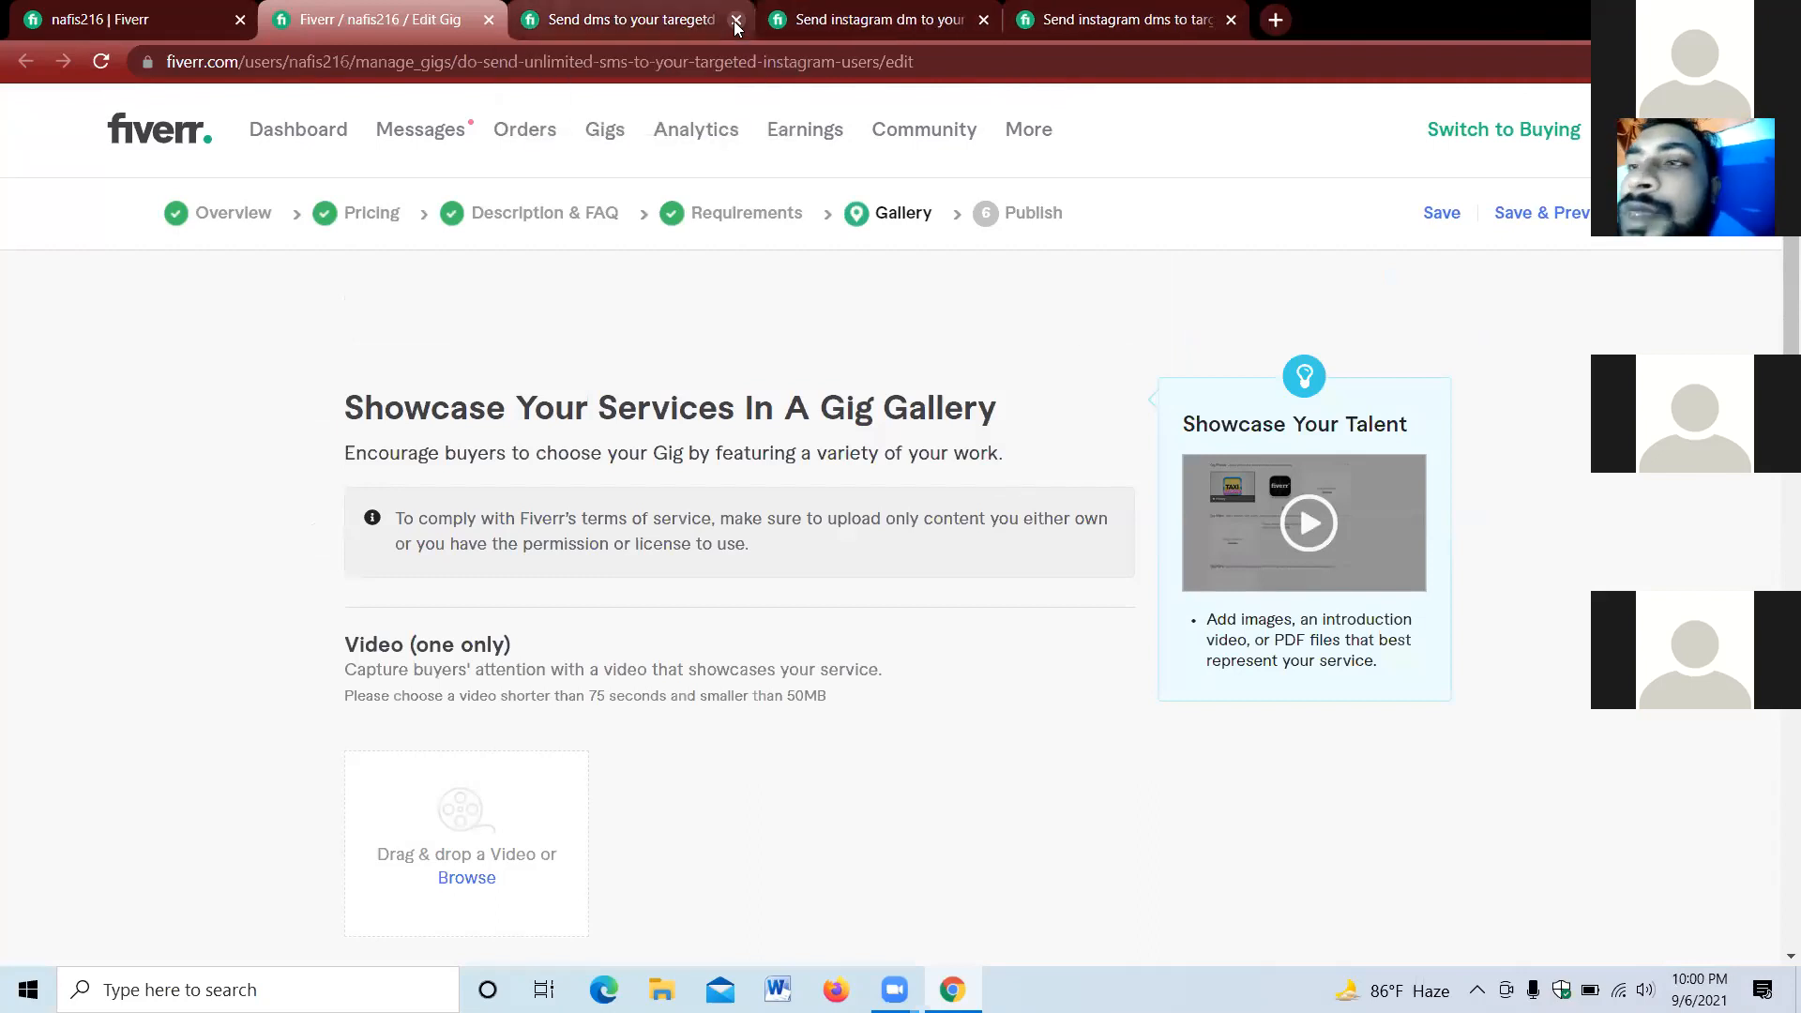
click(736, 20)
click(736, 20)
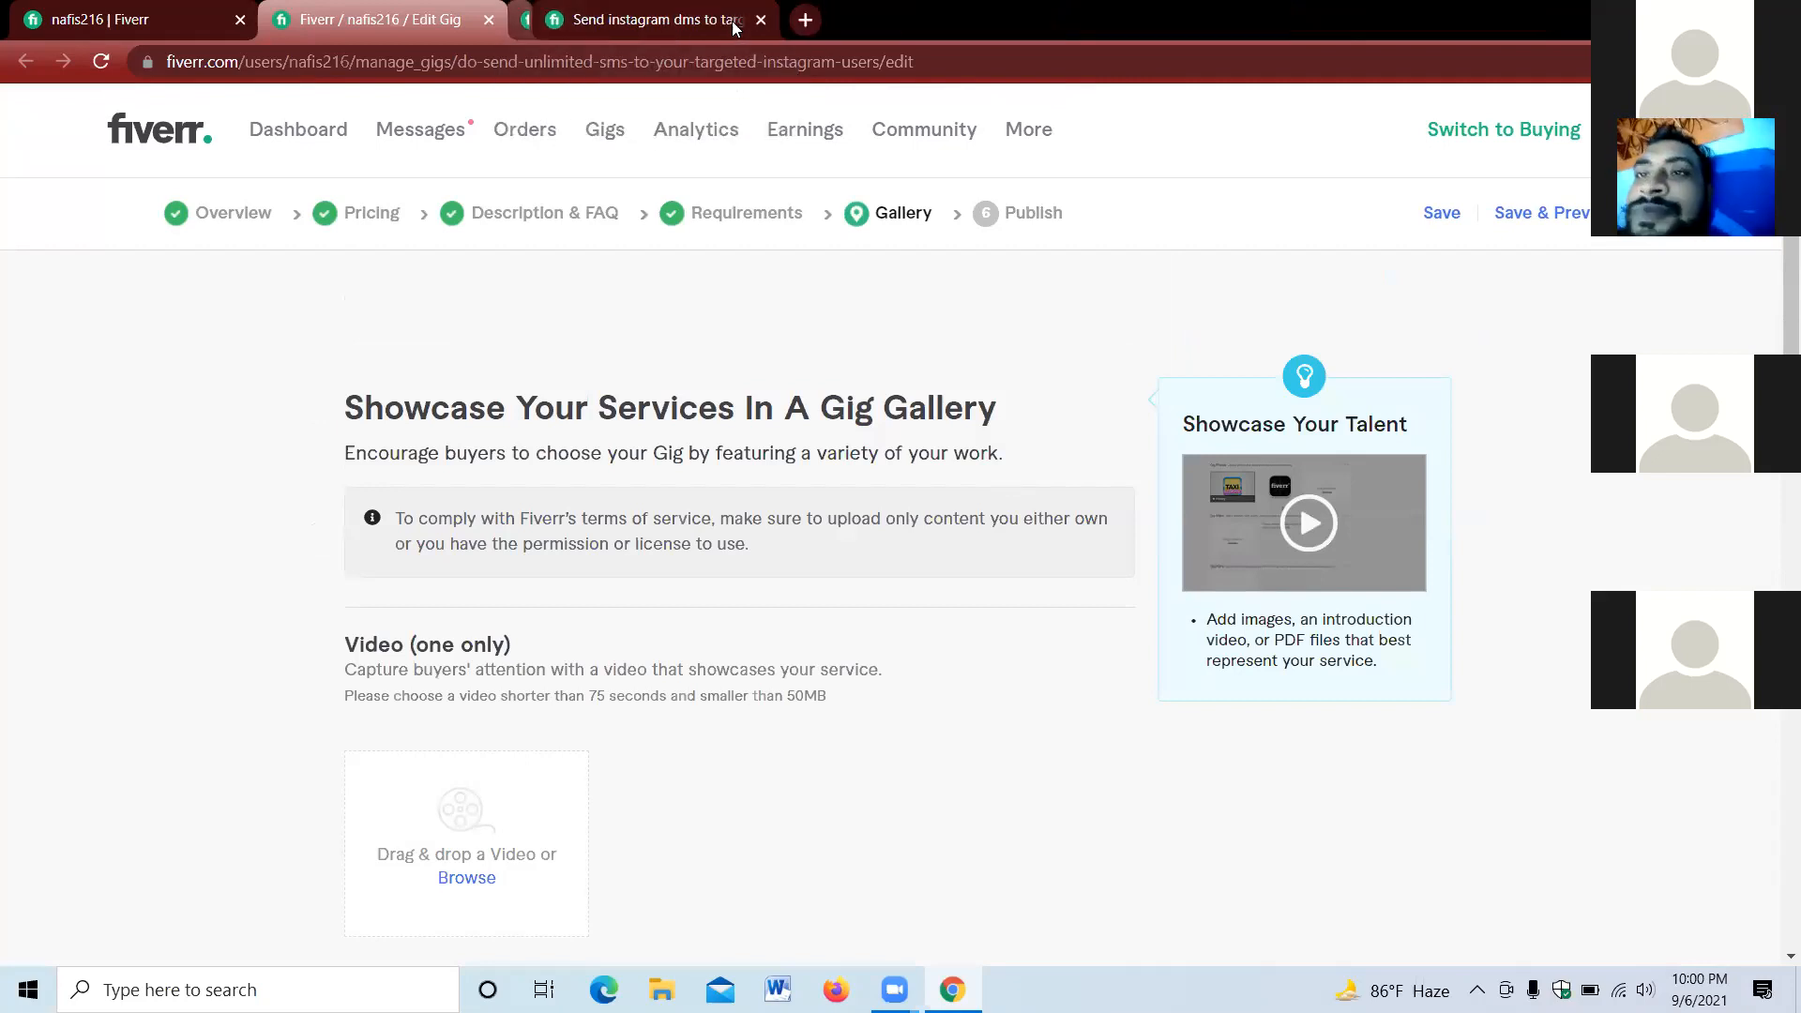
click(737, 20)
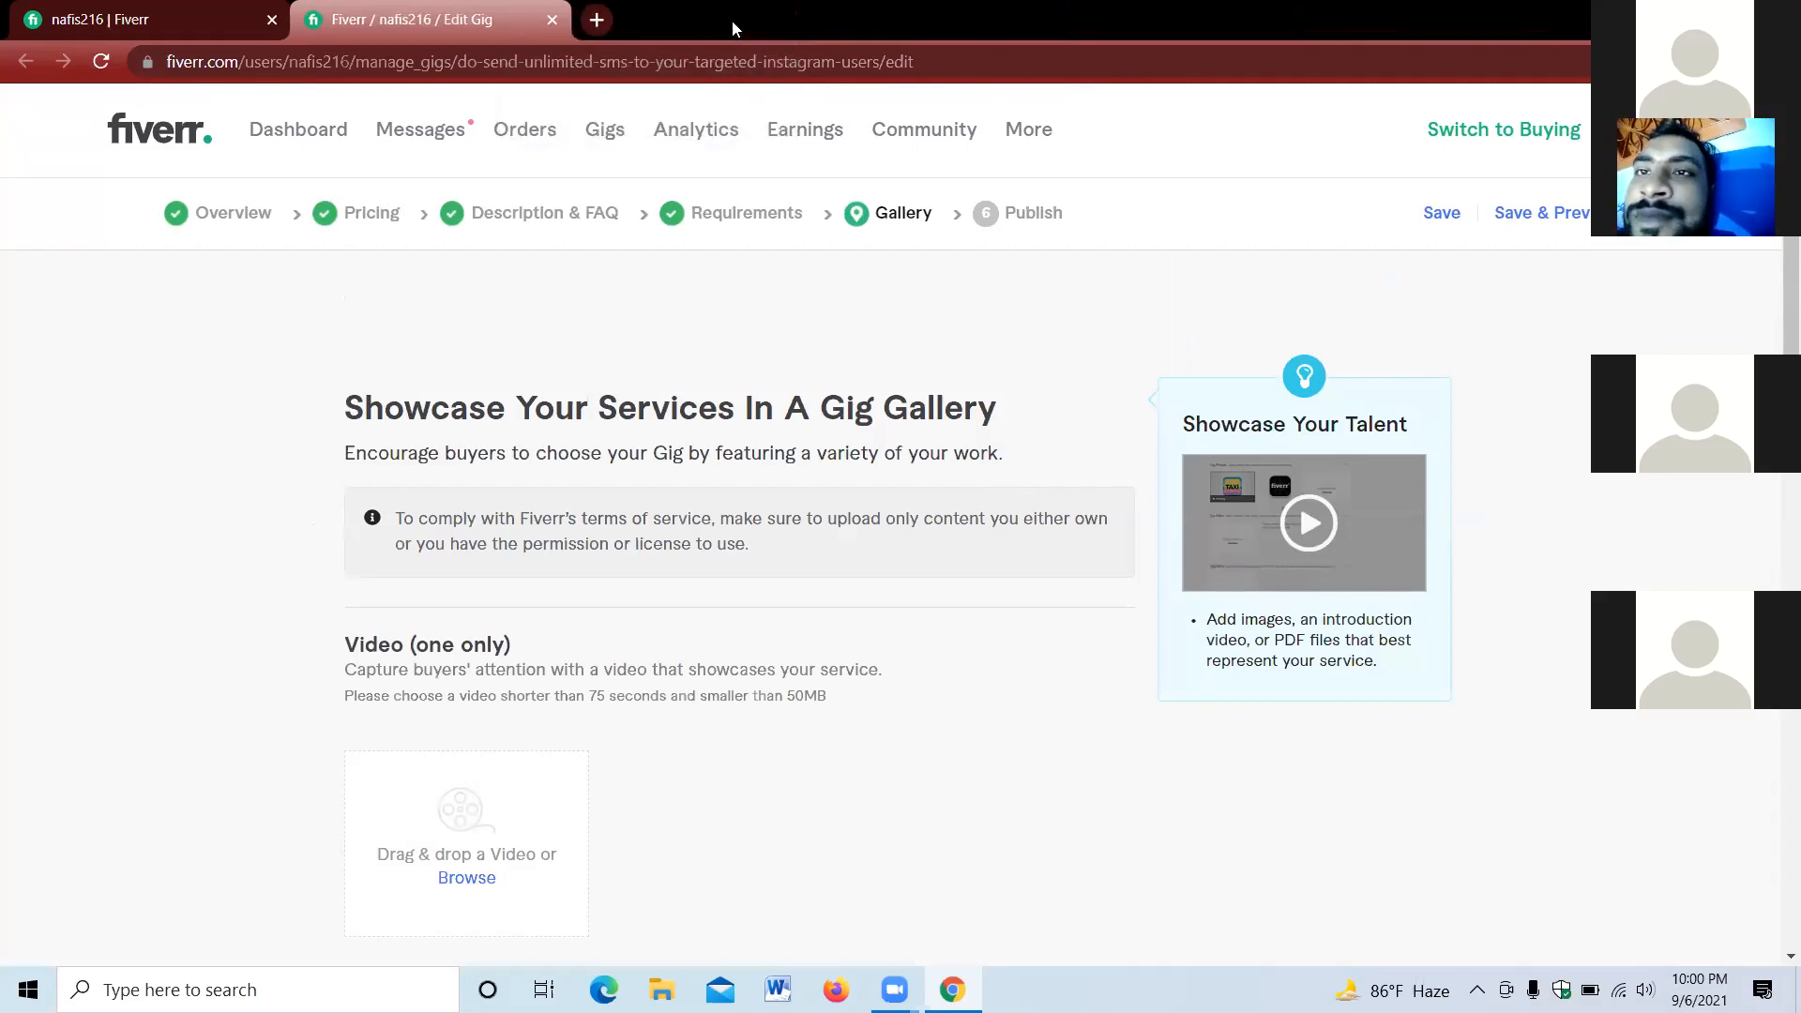
- Search Google for "fiverr gig image size" on a new page to look up the required image dimensions
click(599, 21)
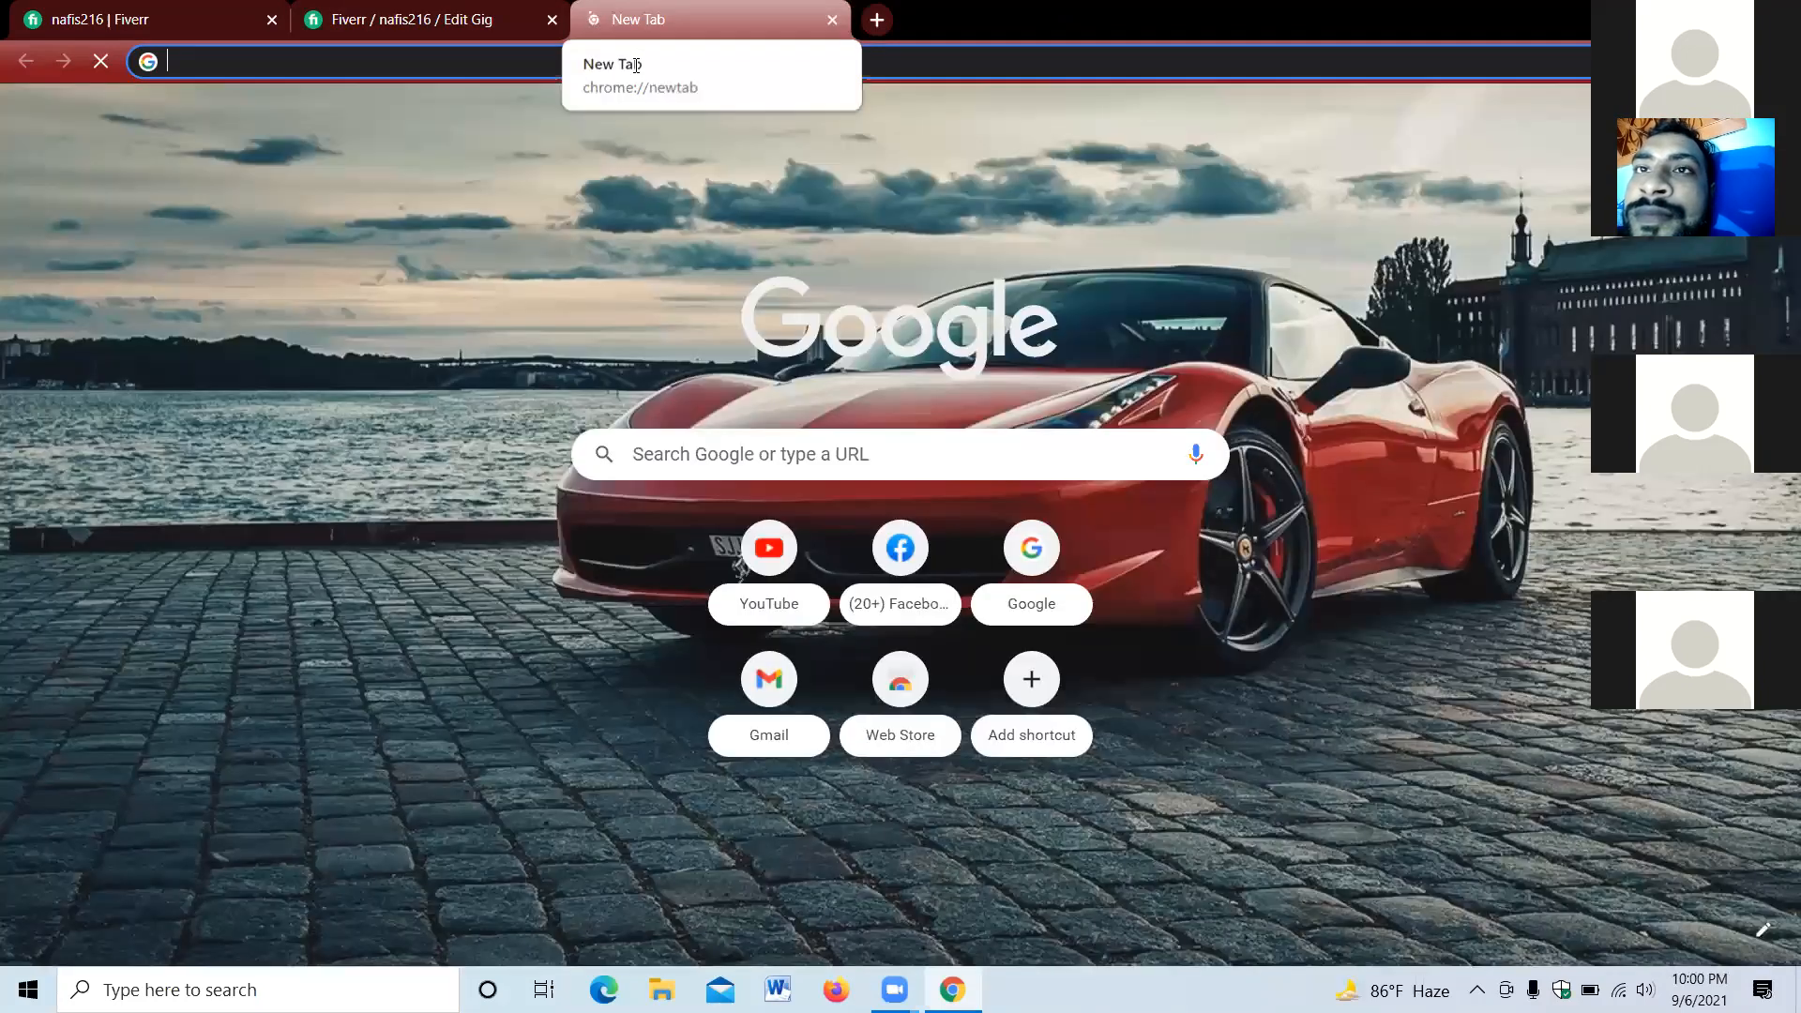
click(636, 64)
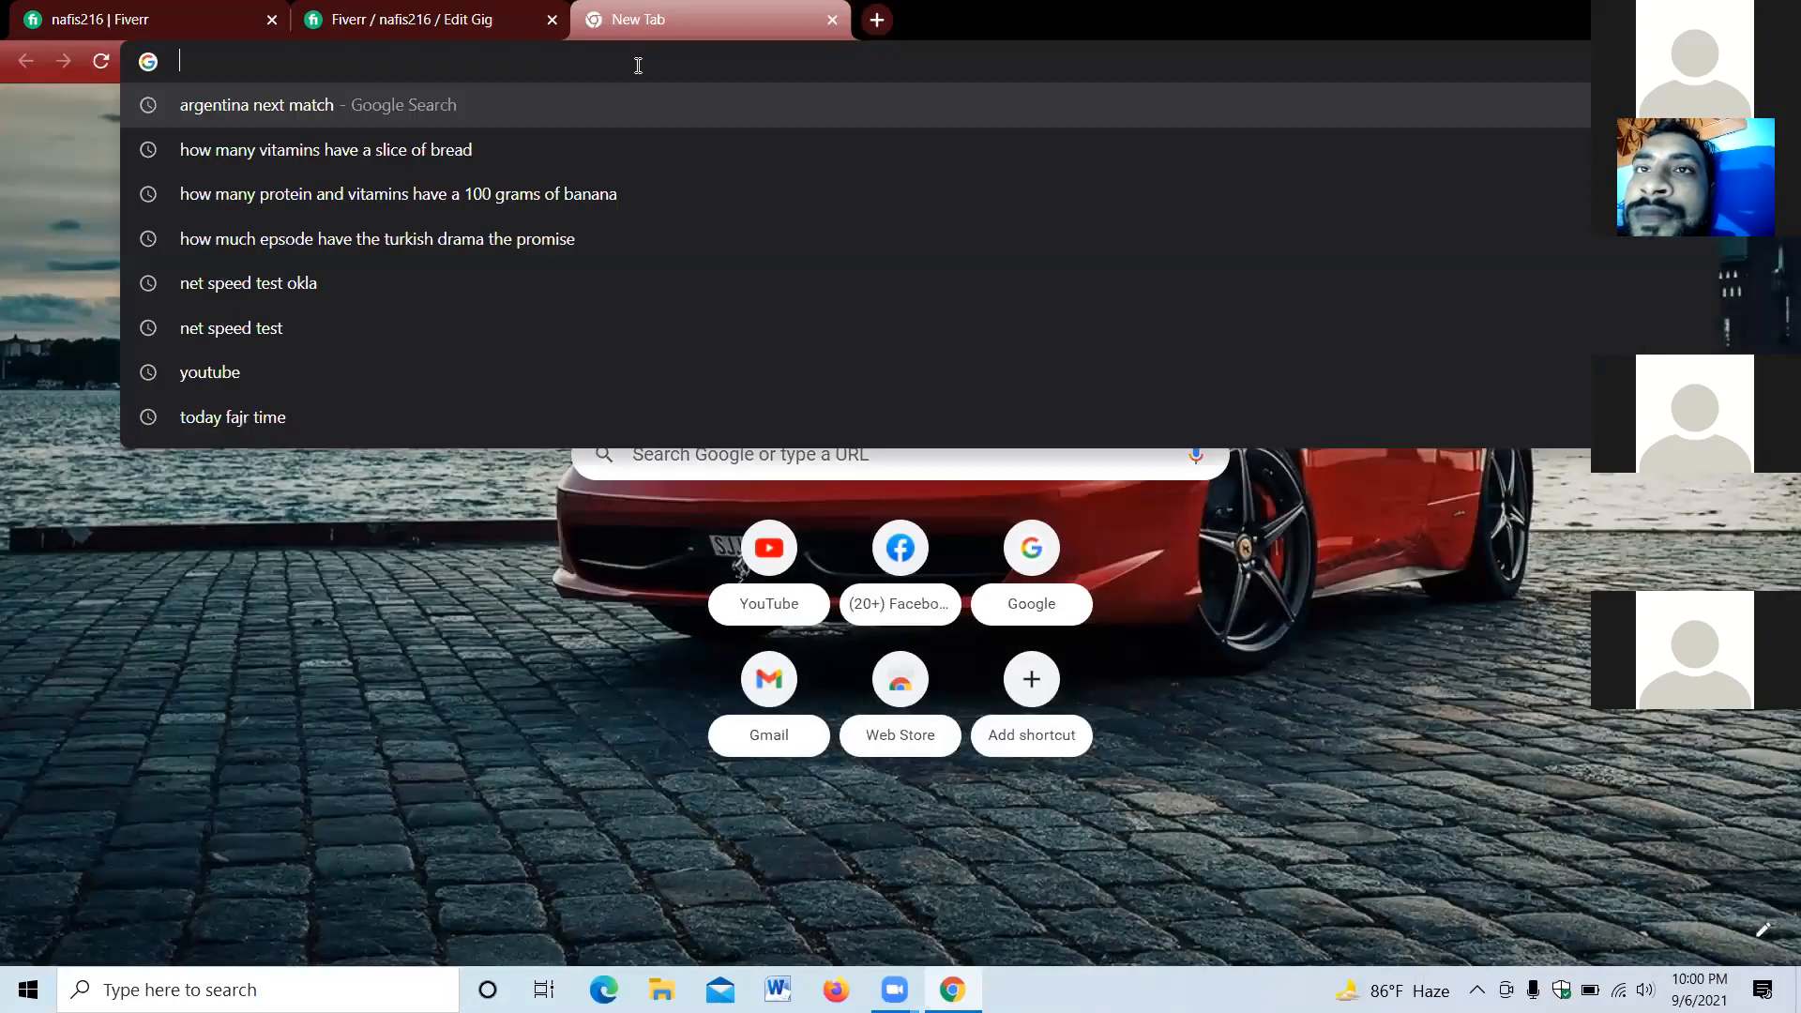
text(five)
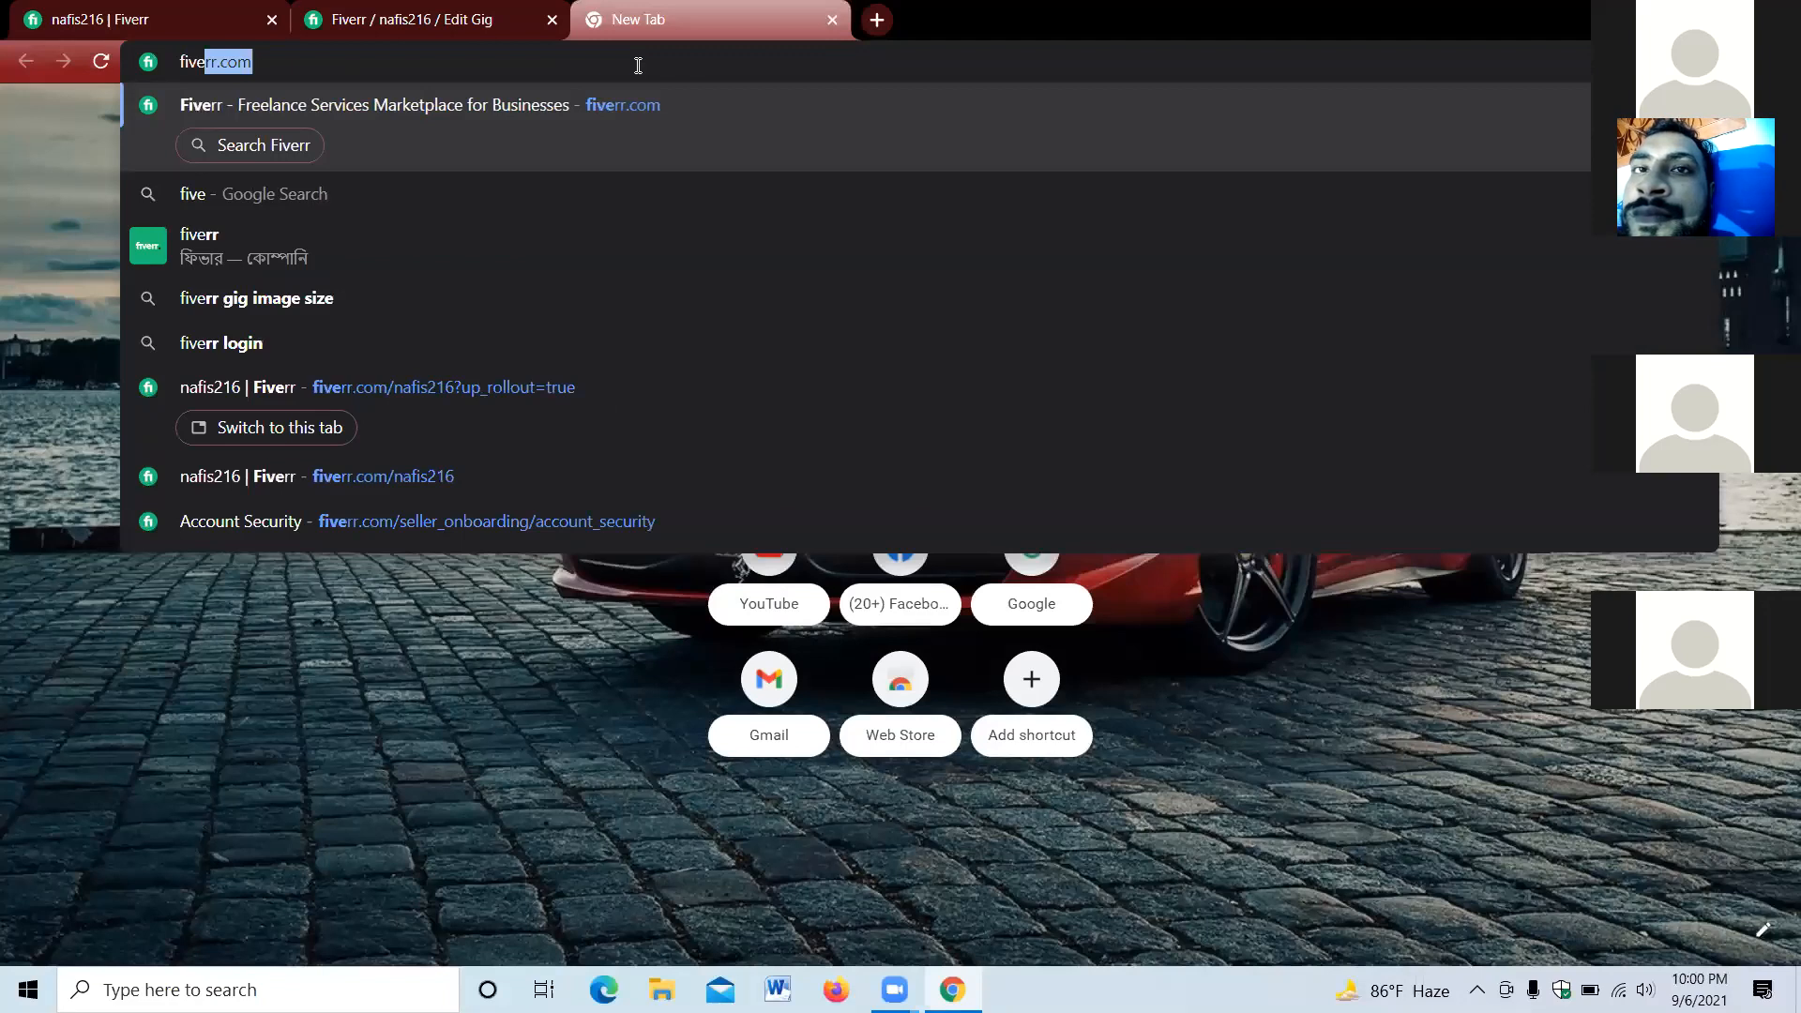
text(rr gig im)
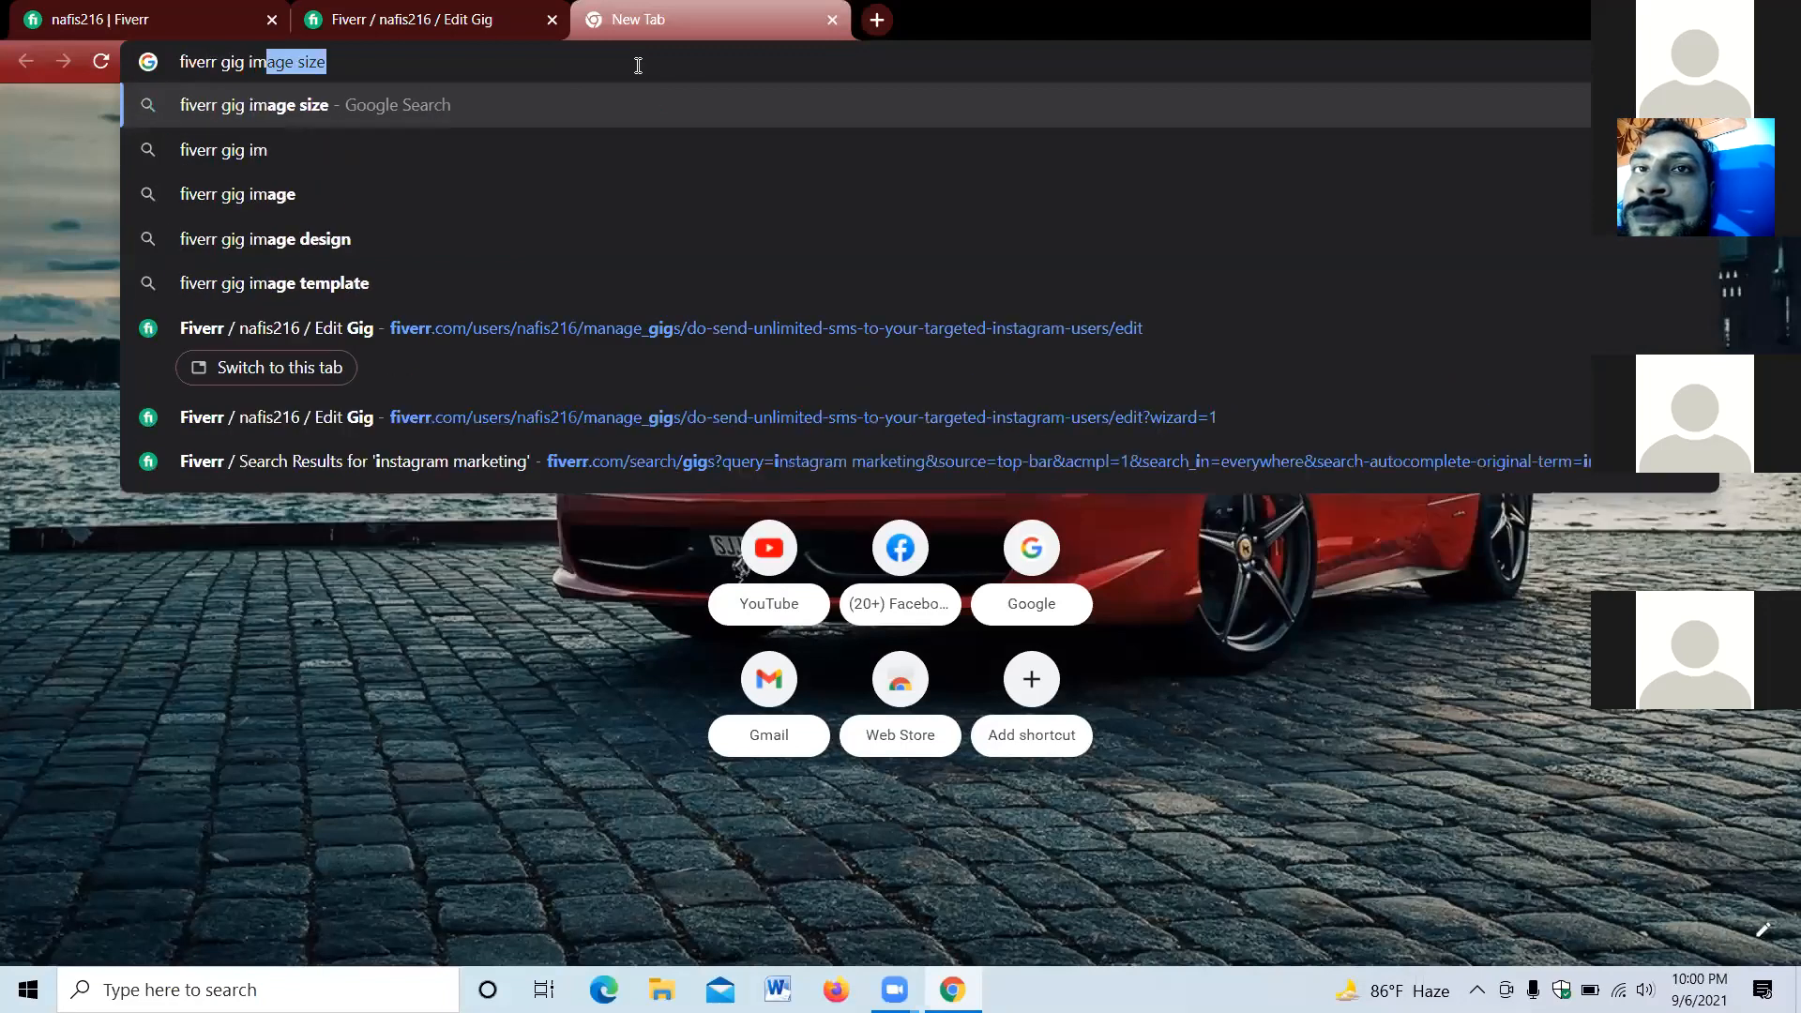
text(age si)
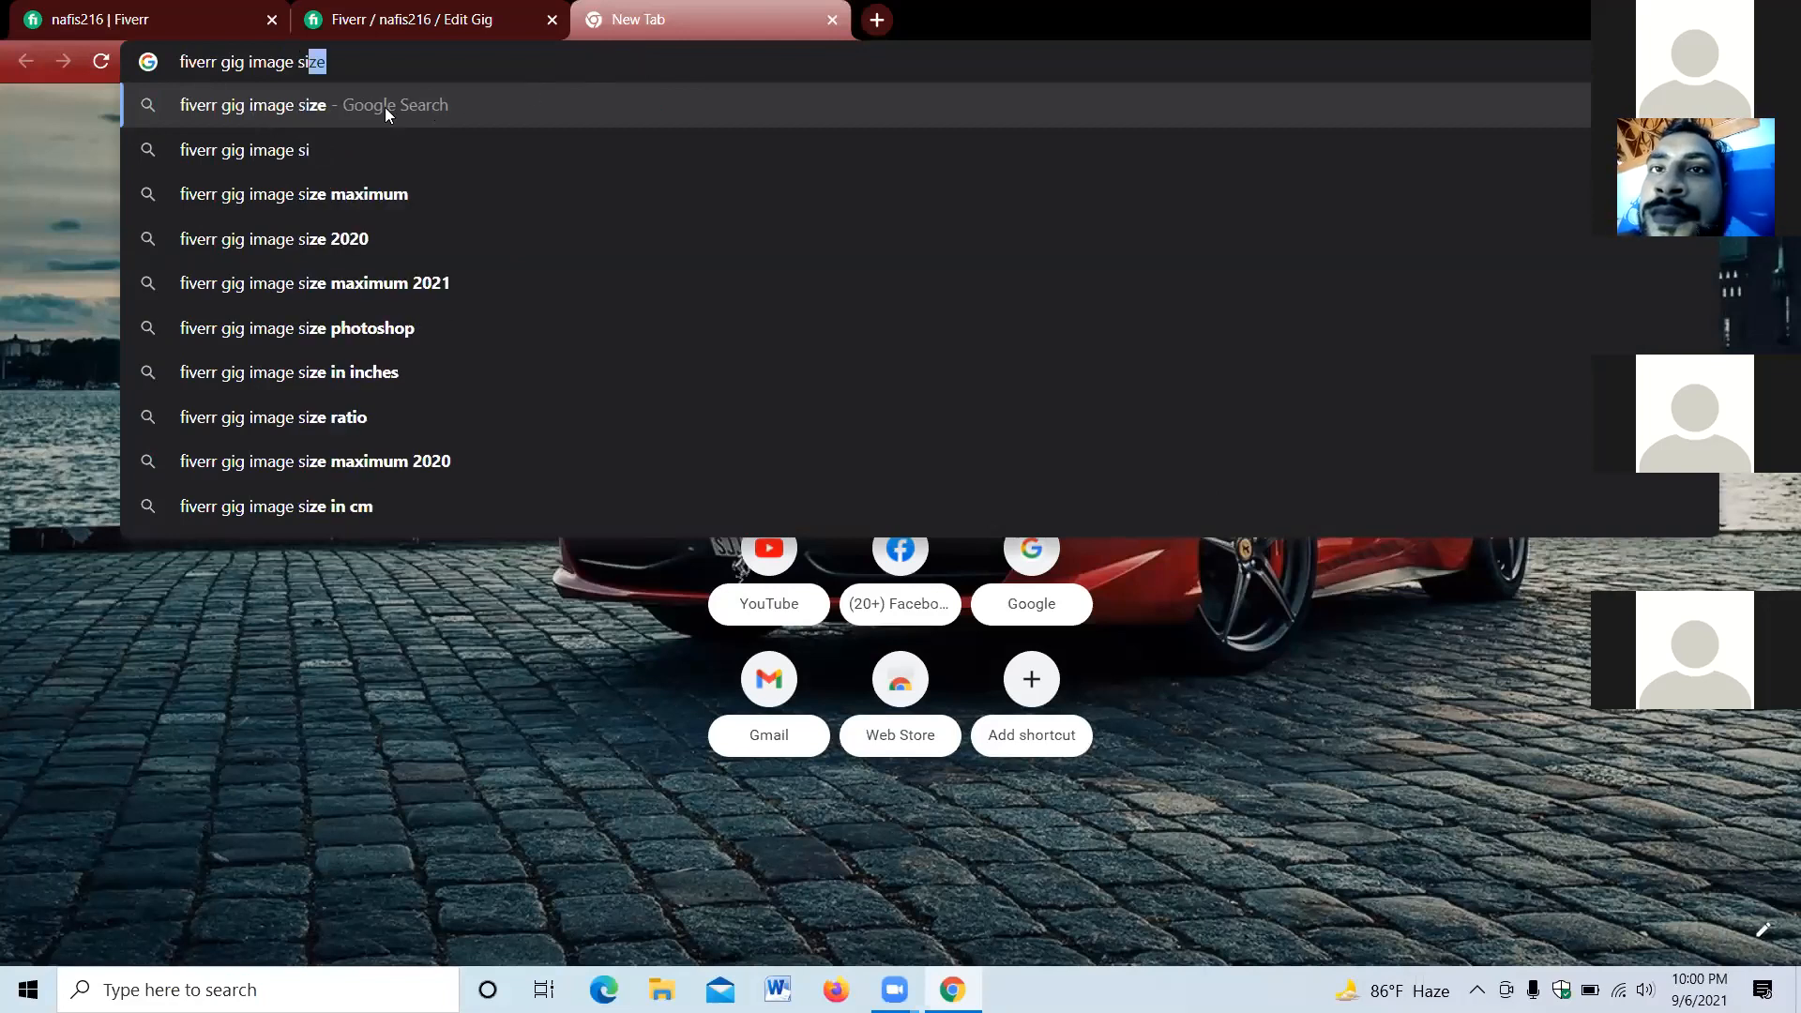
click(286, 104)
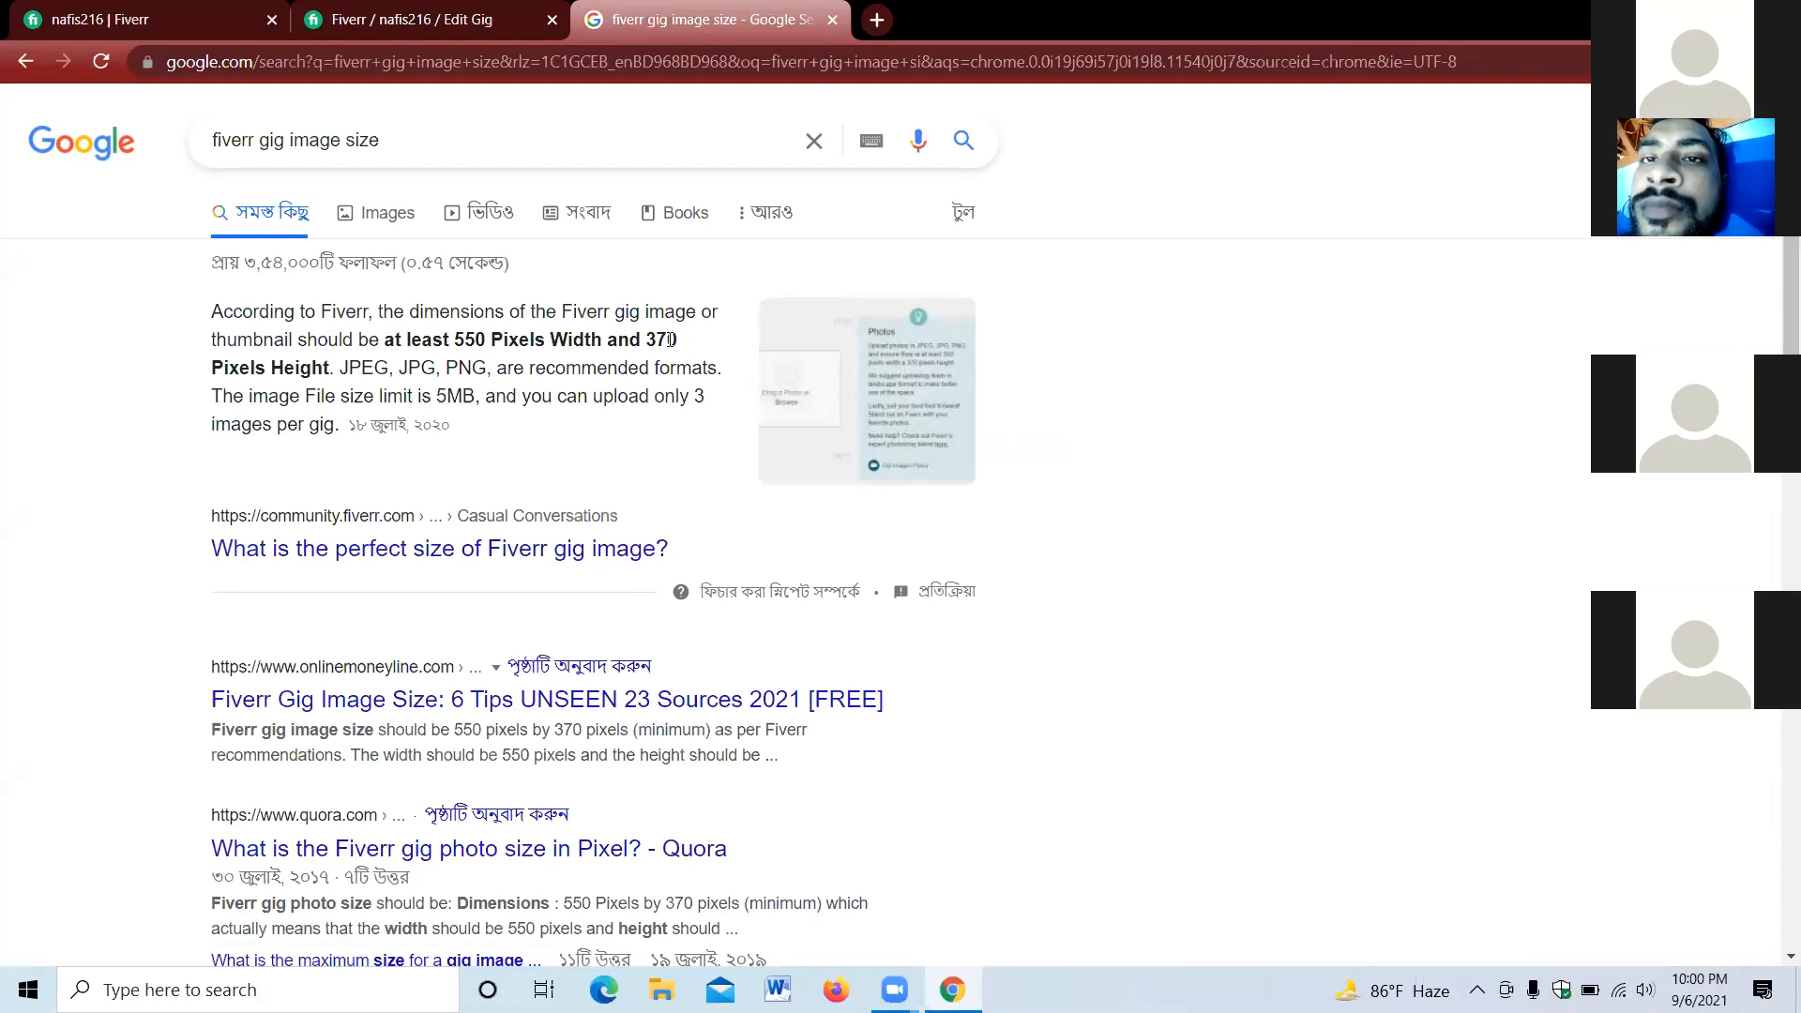
click(878, 21)
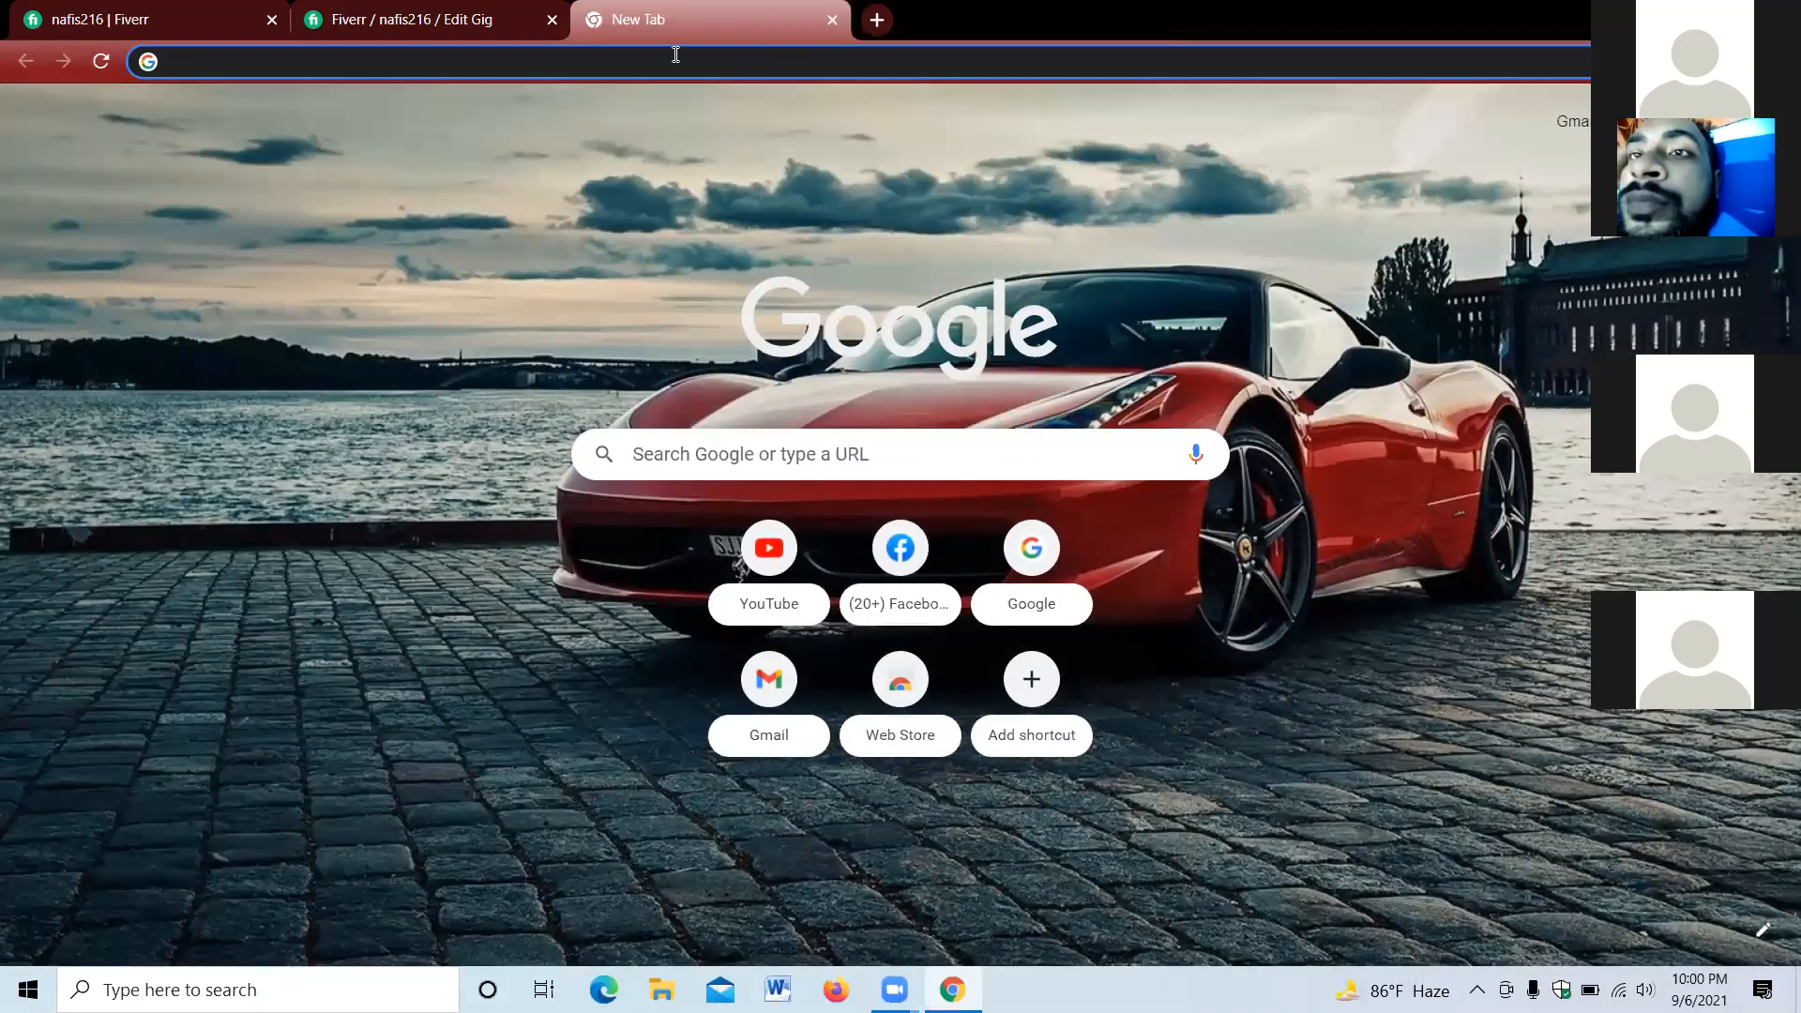
click(662, 62)
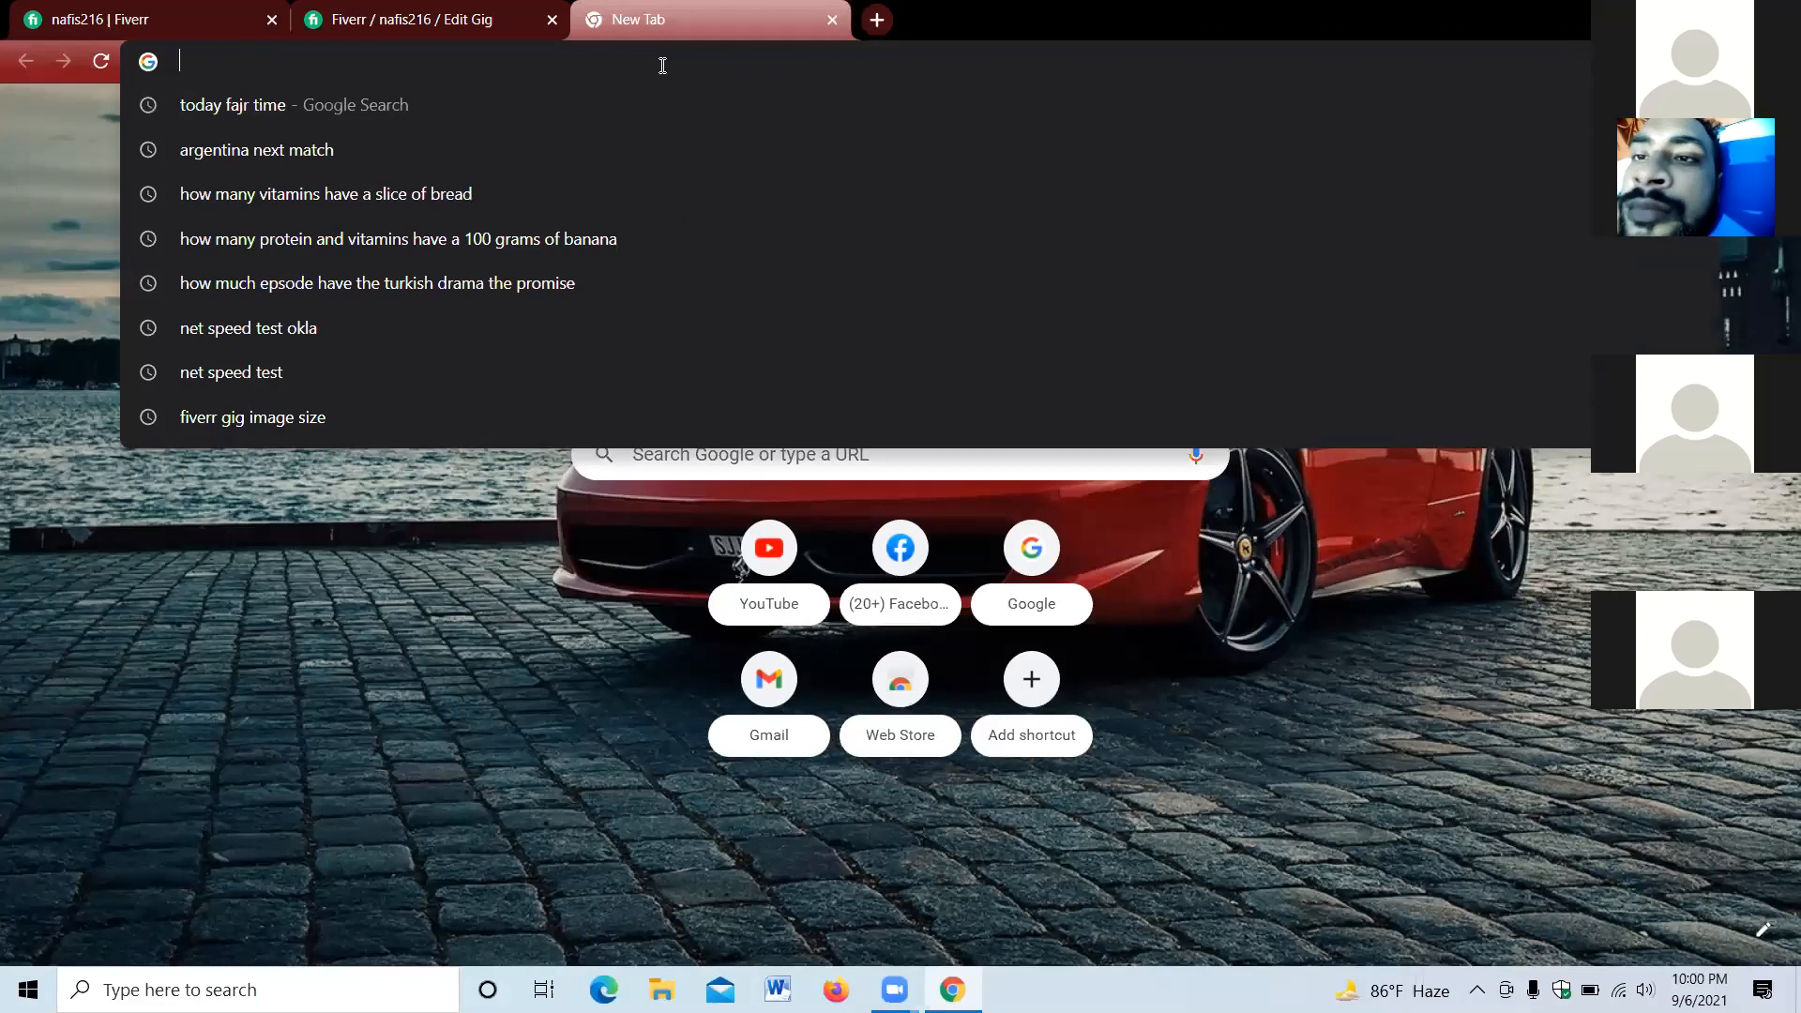
text(www.)
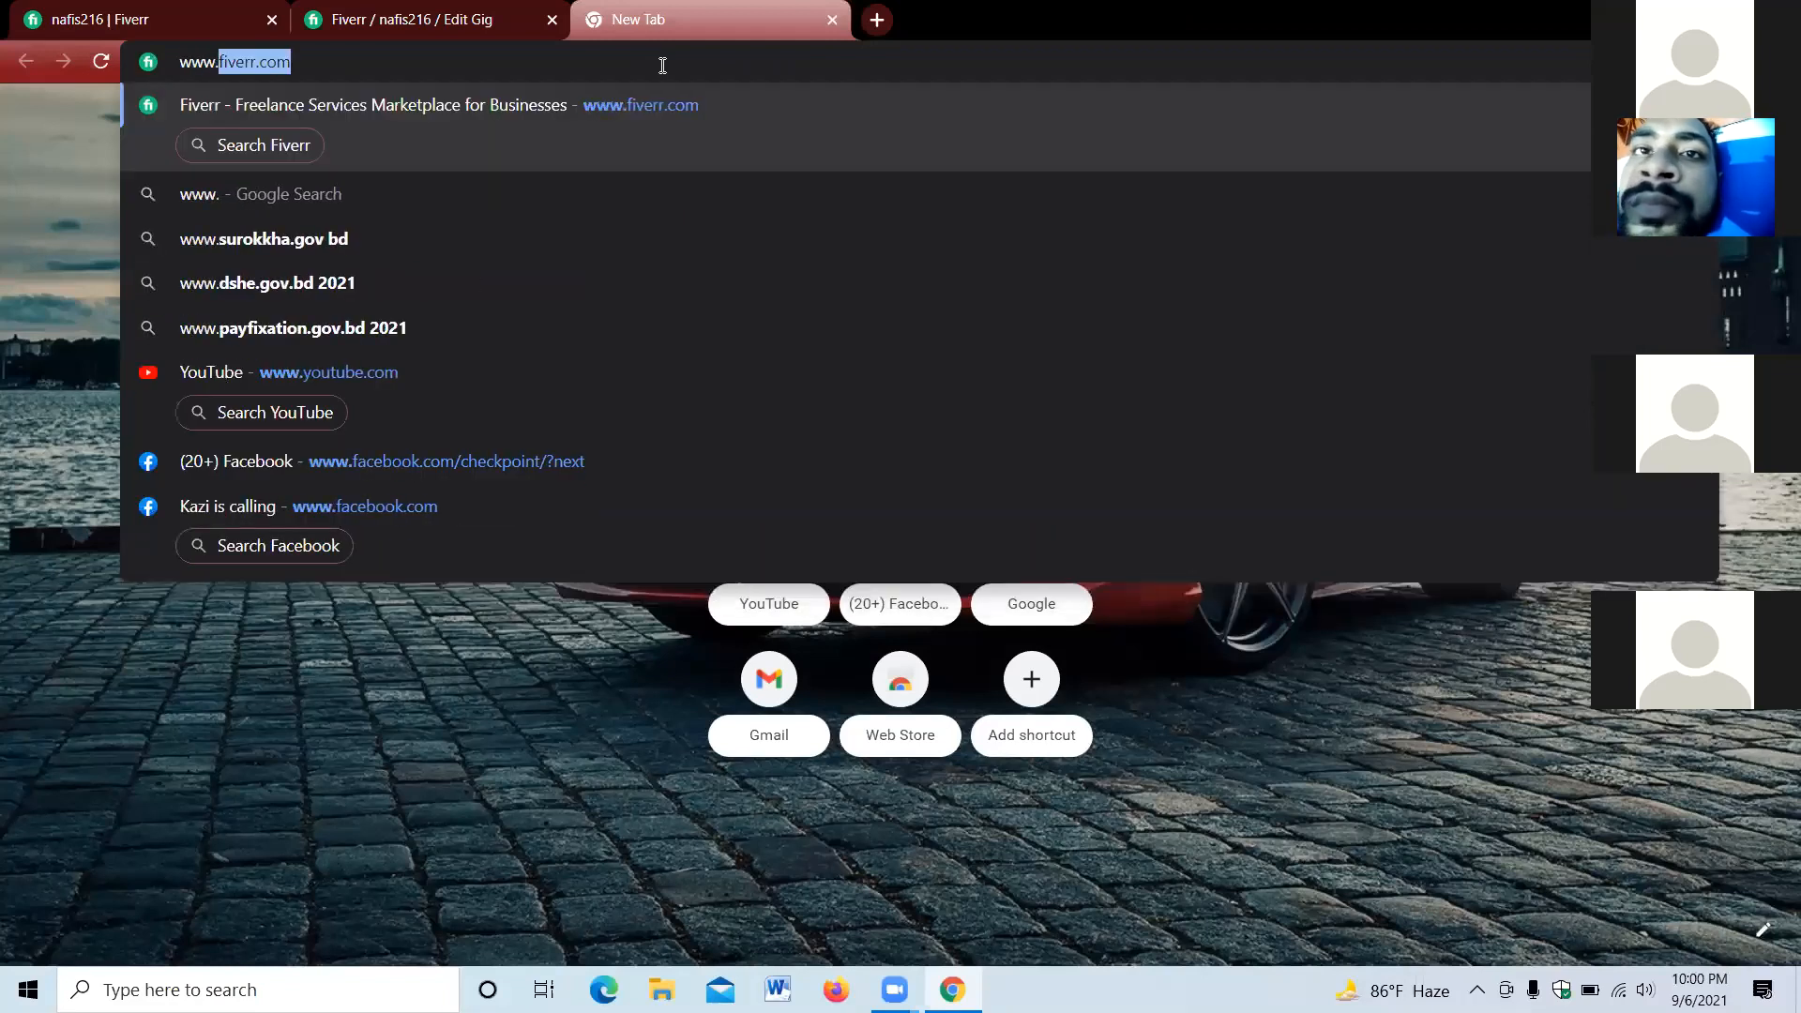
text(can)
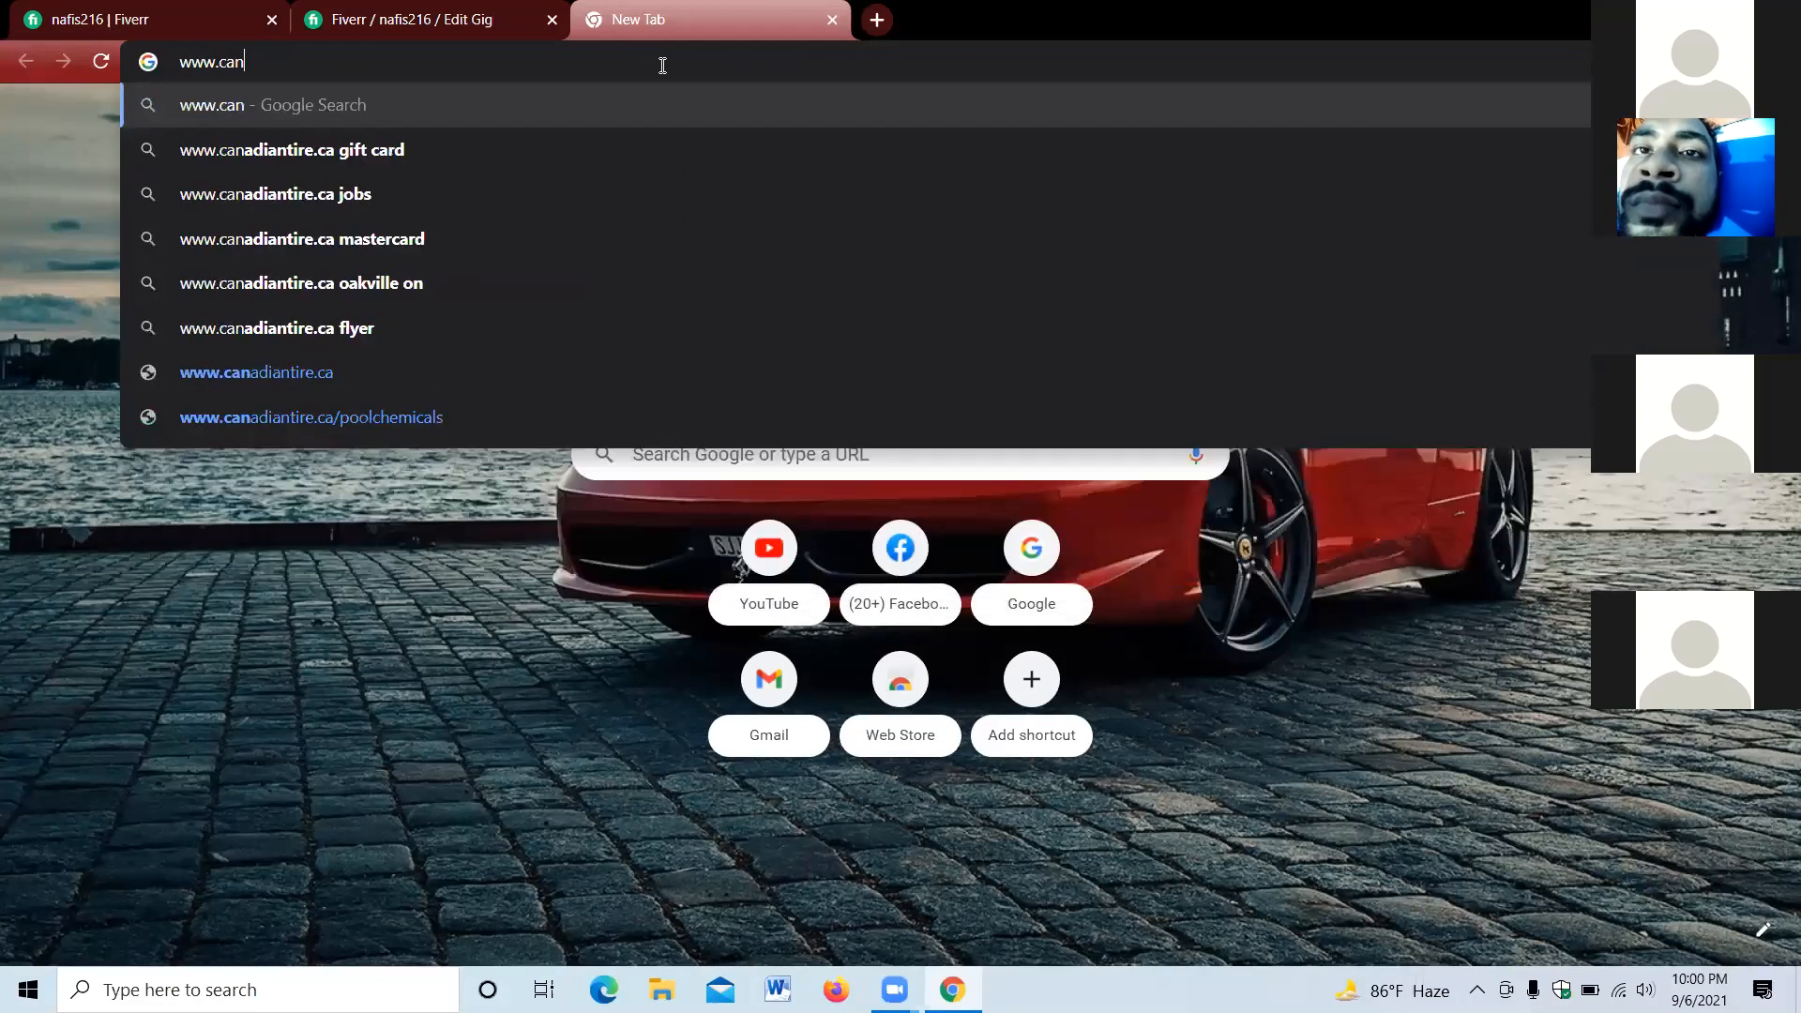
text(va.co)
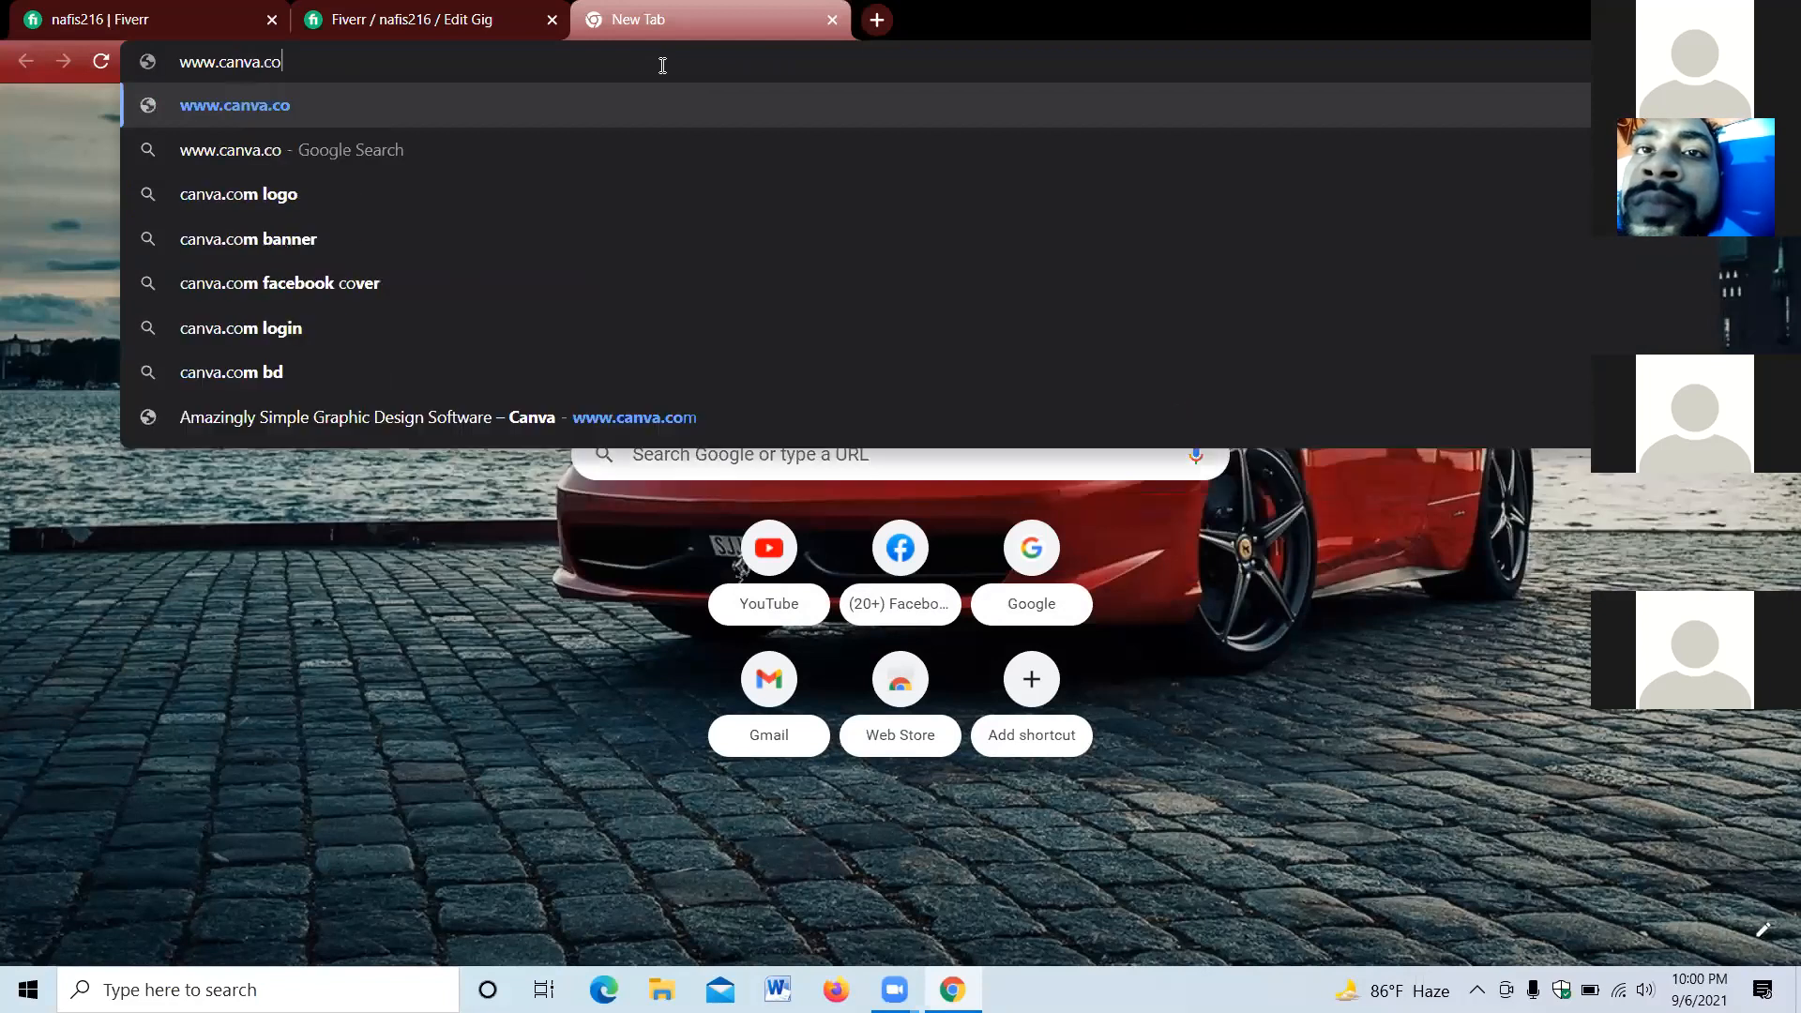
key(Return)
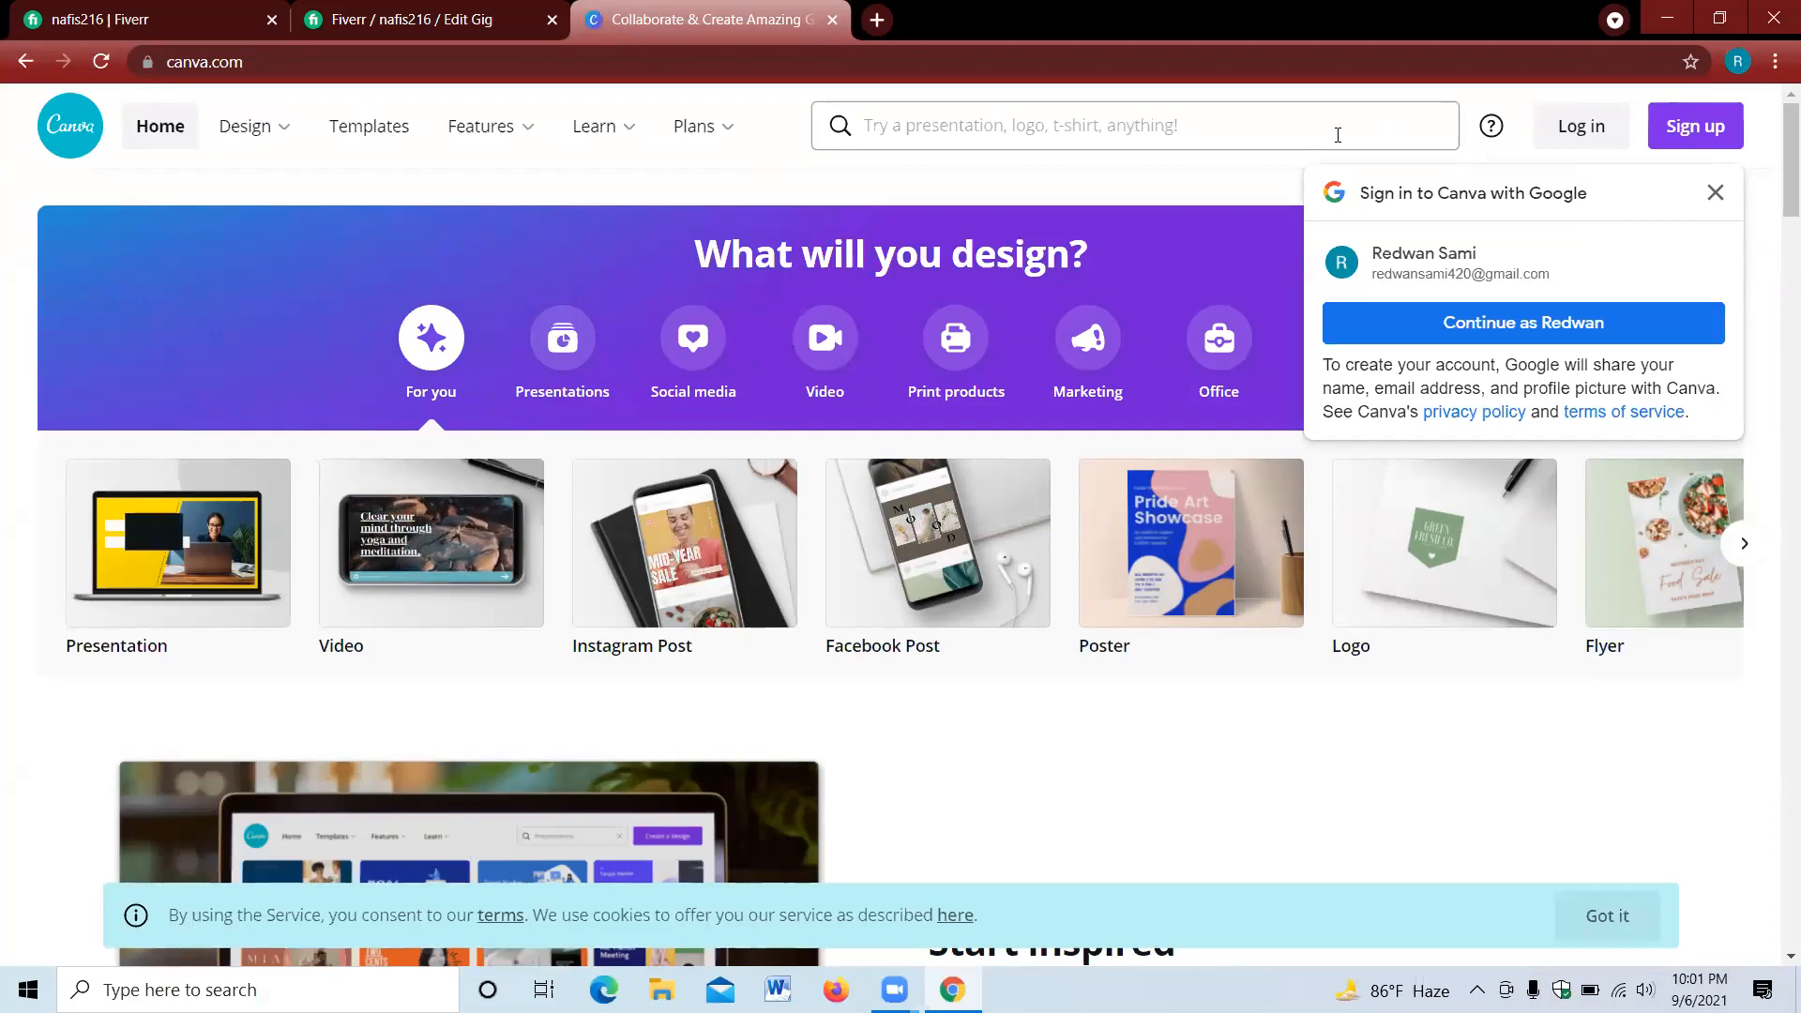
- Sign up for Canva with the existing Google account
click(1678, 127)
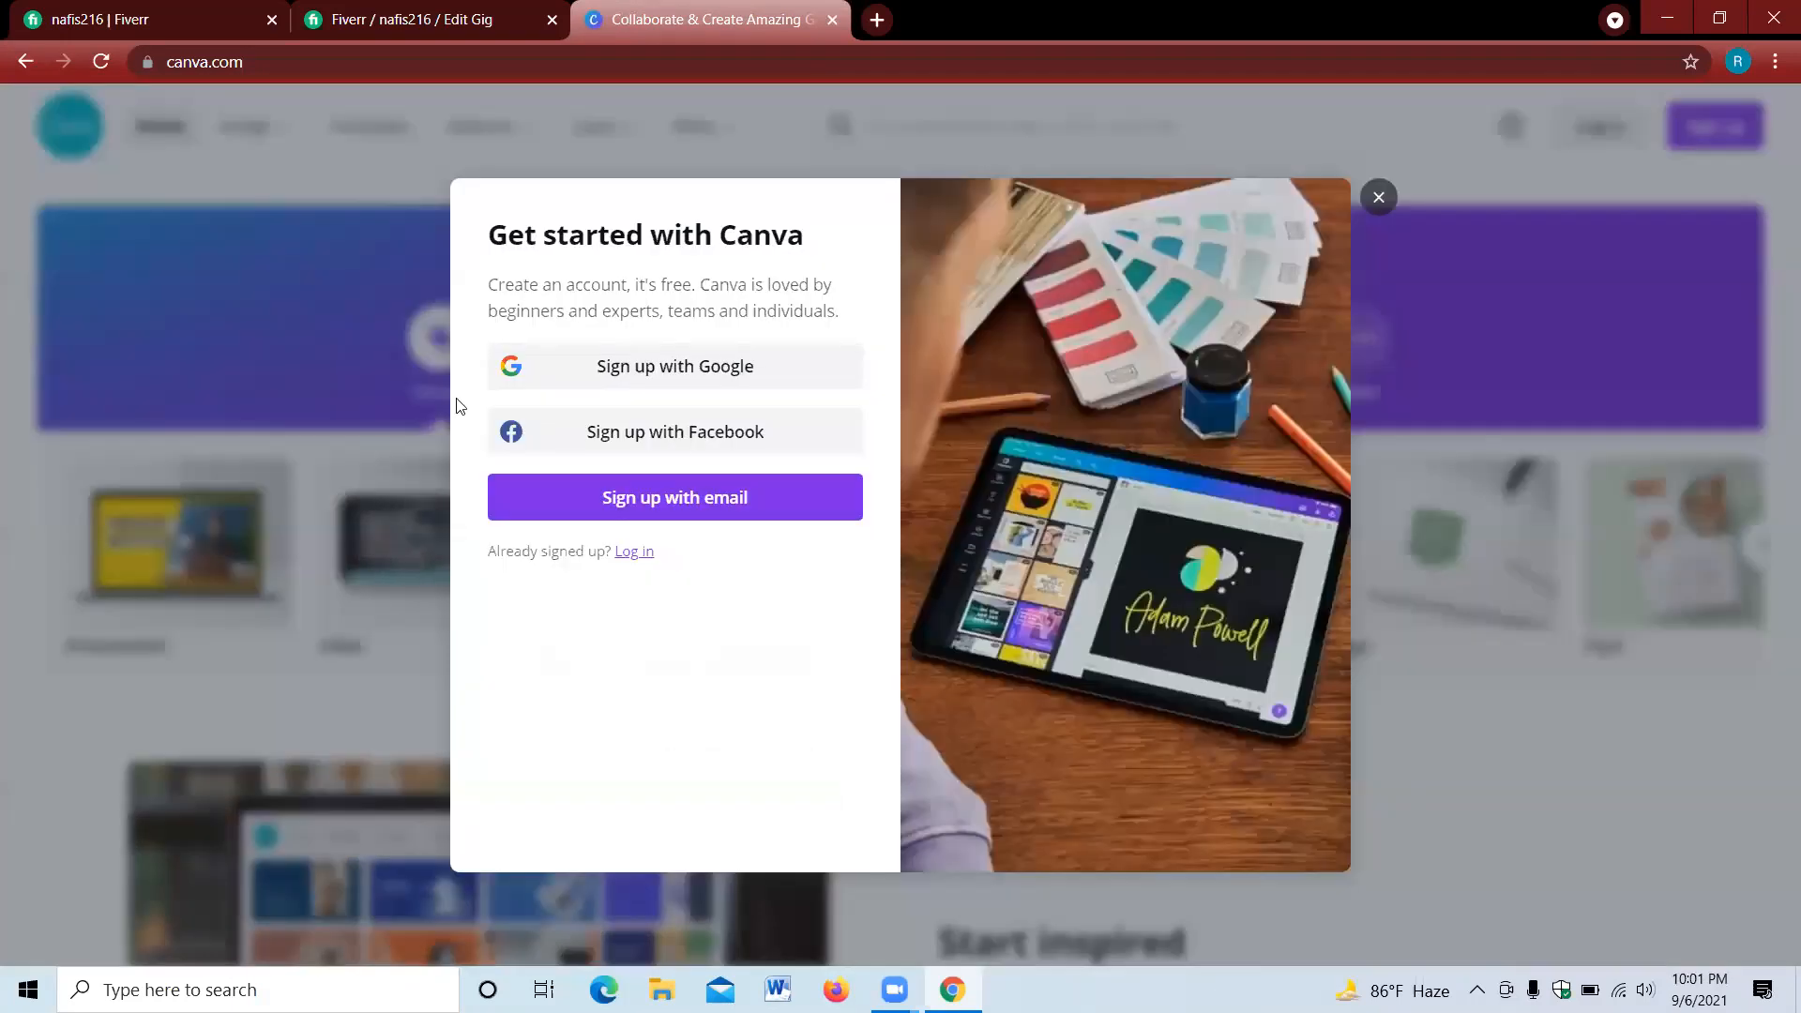
click(653, 368)
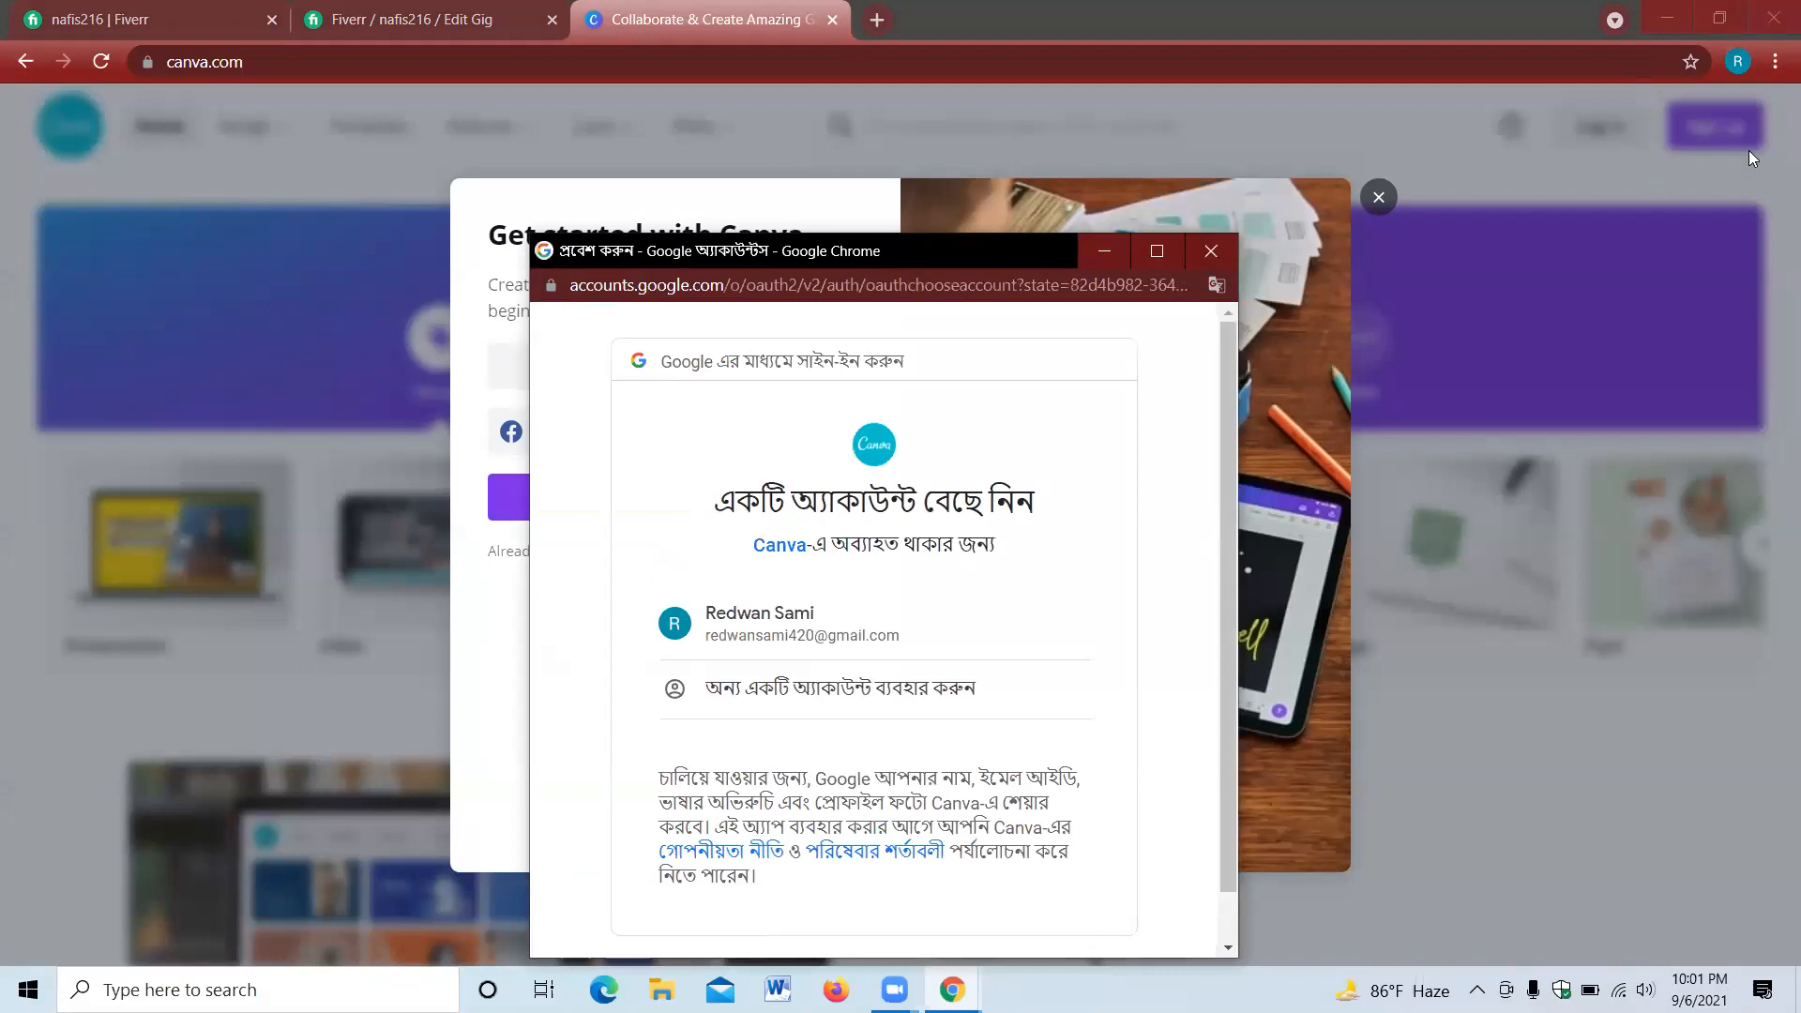
click(775, 615)
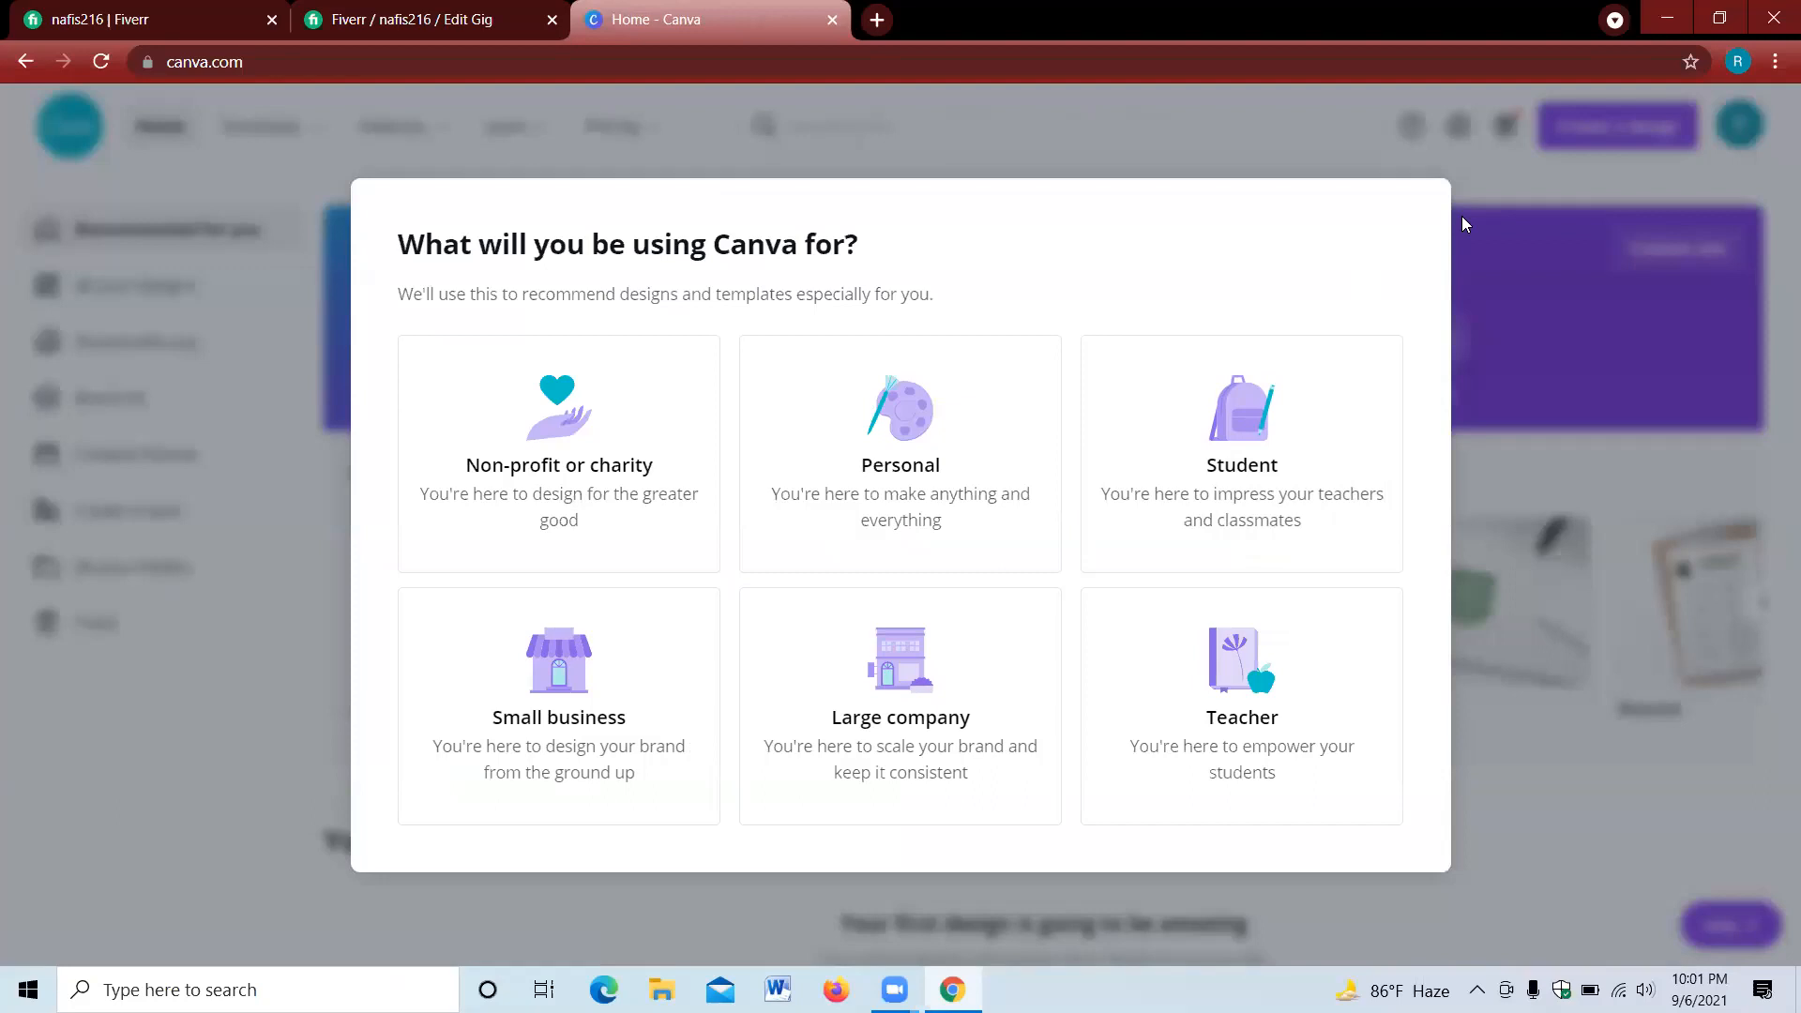
- Choose Small business for Canva, skip the team and Pro trial offers, and leave the first-design prompt through a blank Presentation to the home page
click(539, 683)
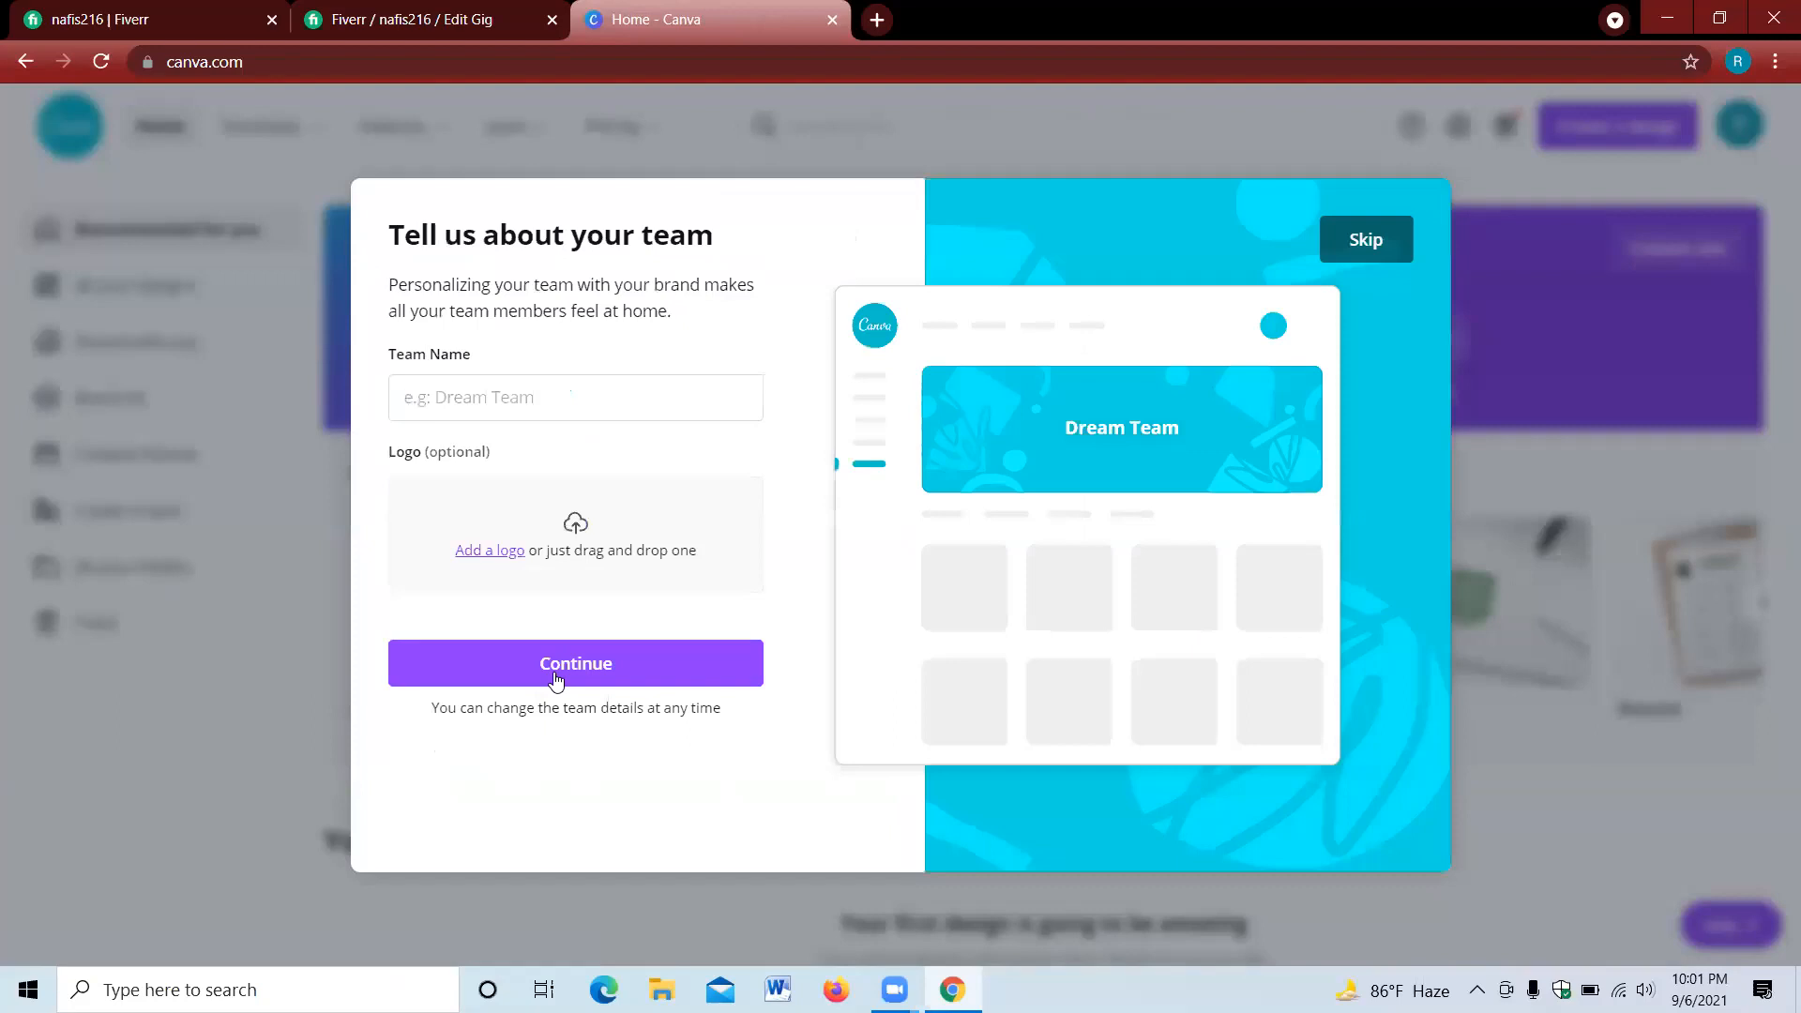
click(1366, 241)
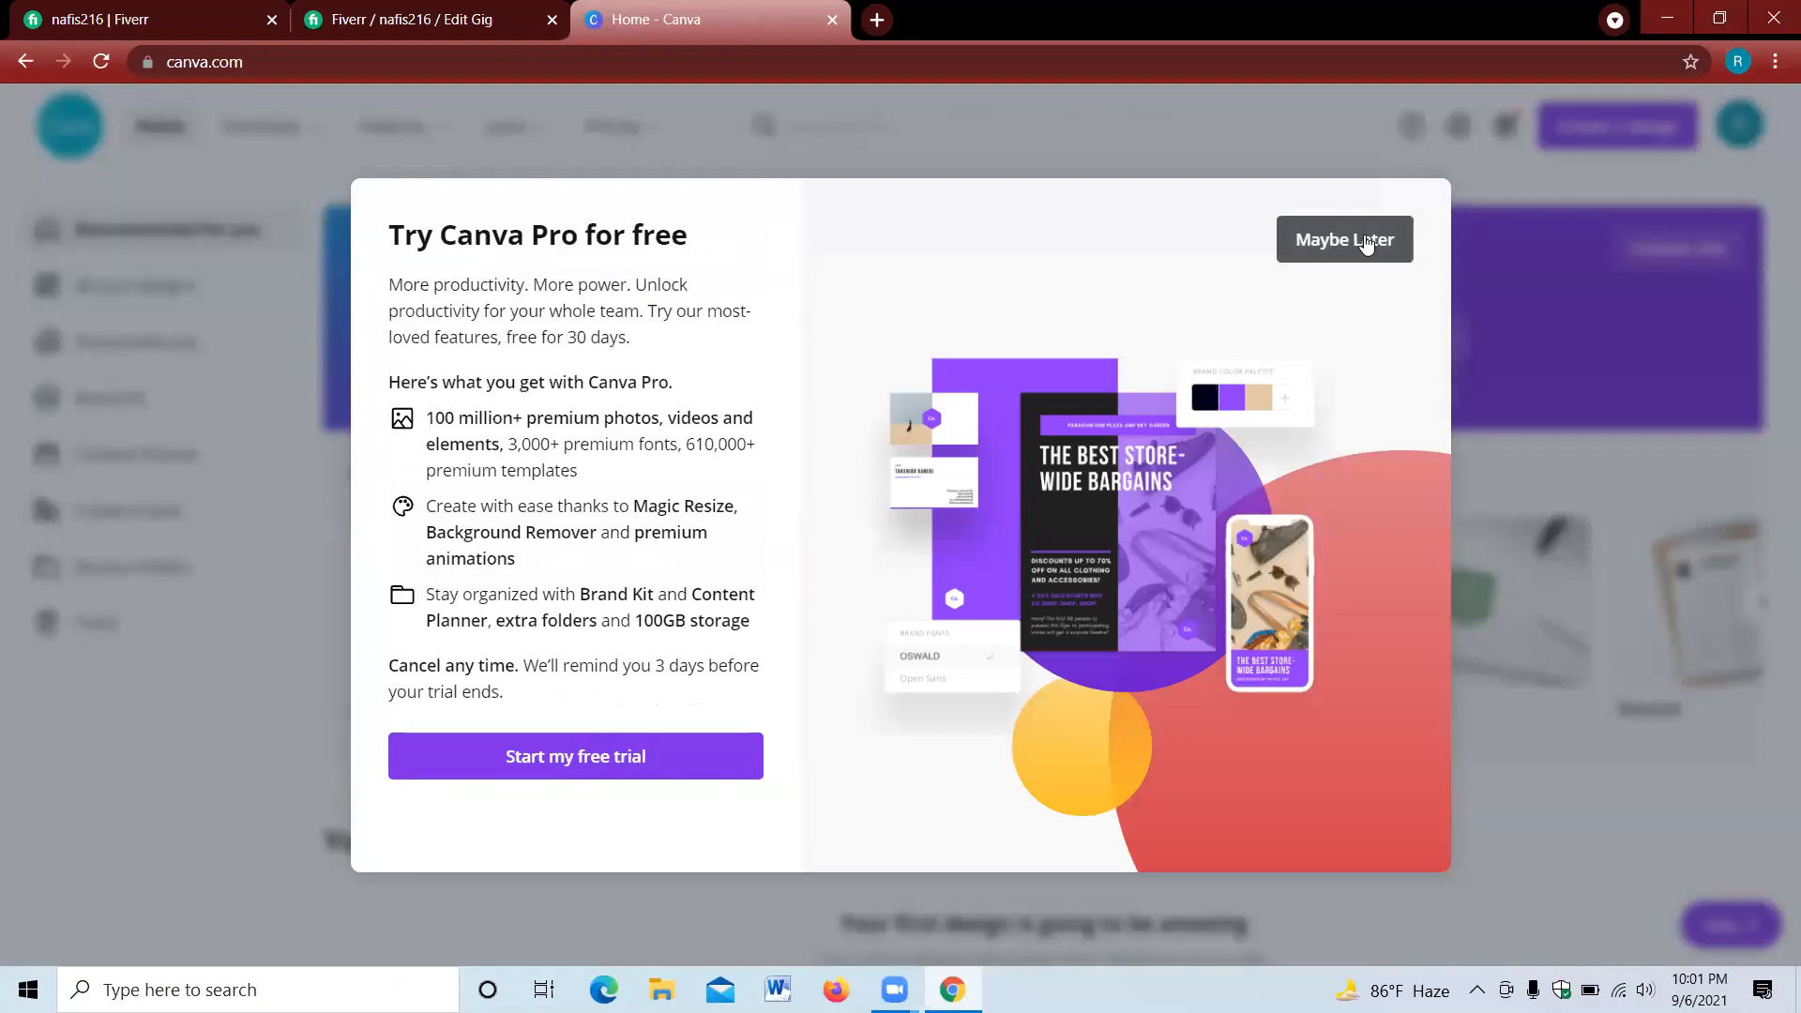
click(1366, 241)
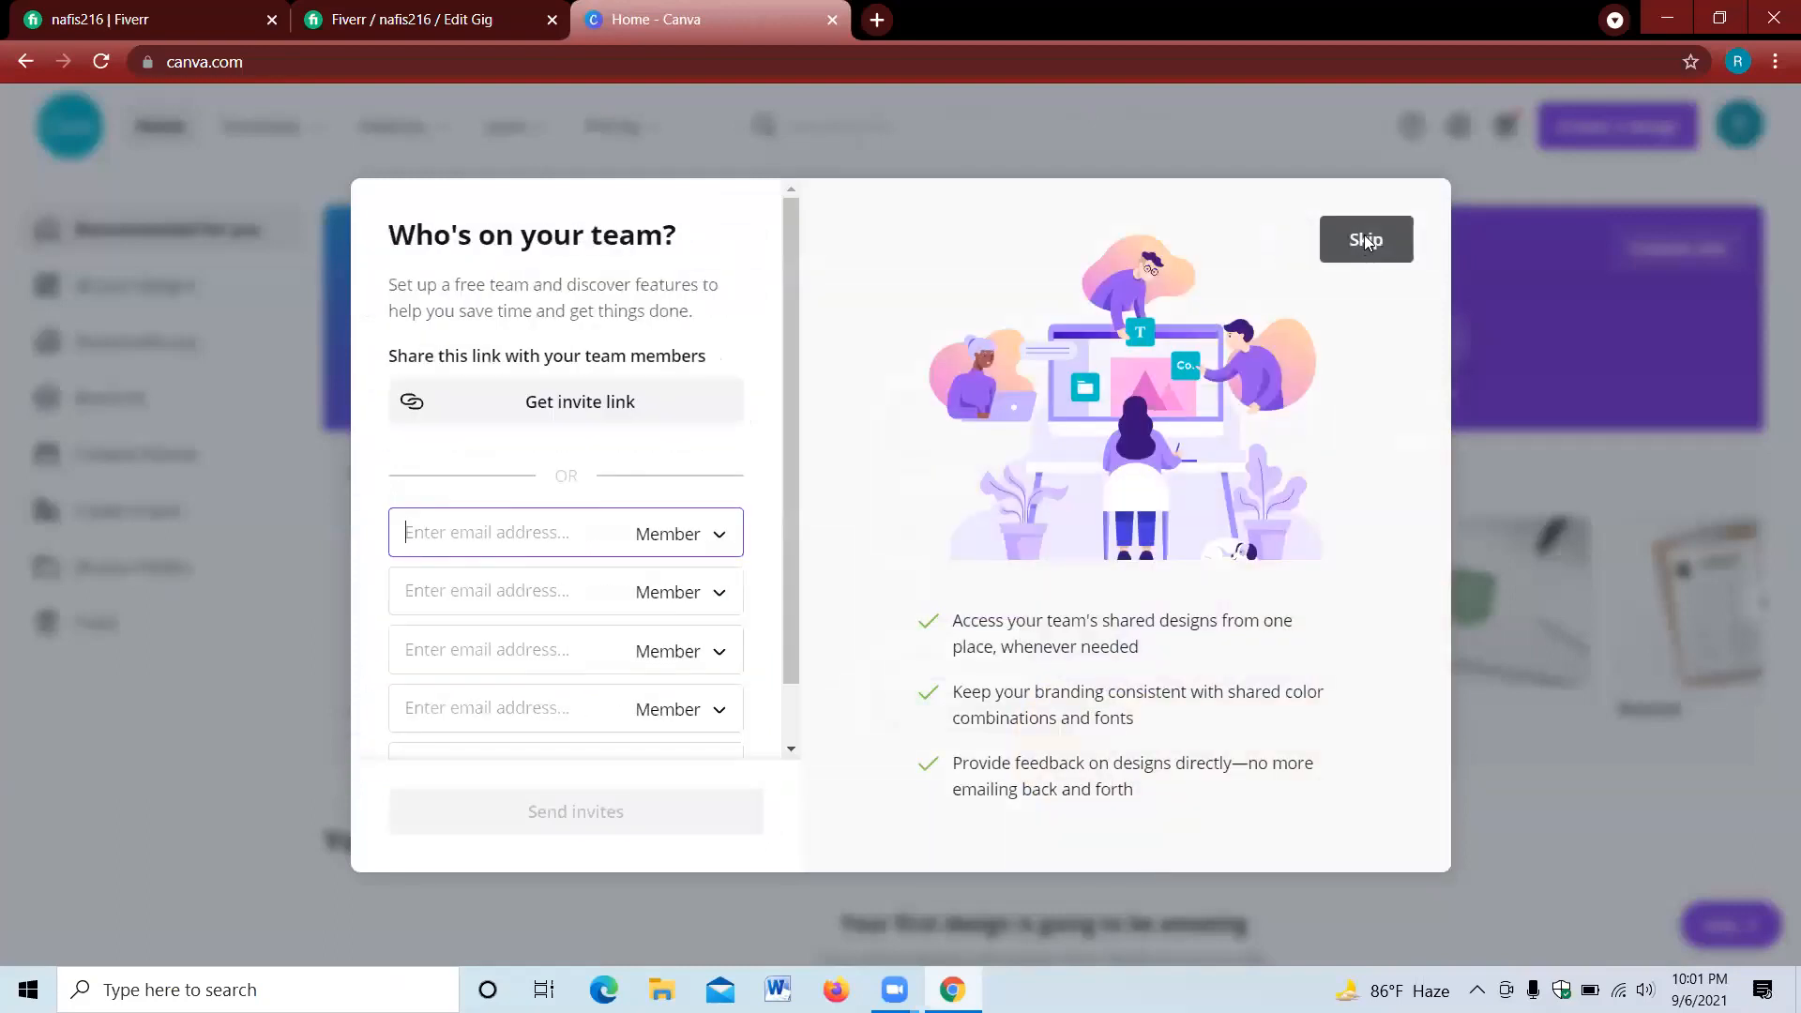
click(1366, 241)
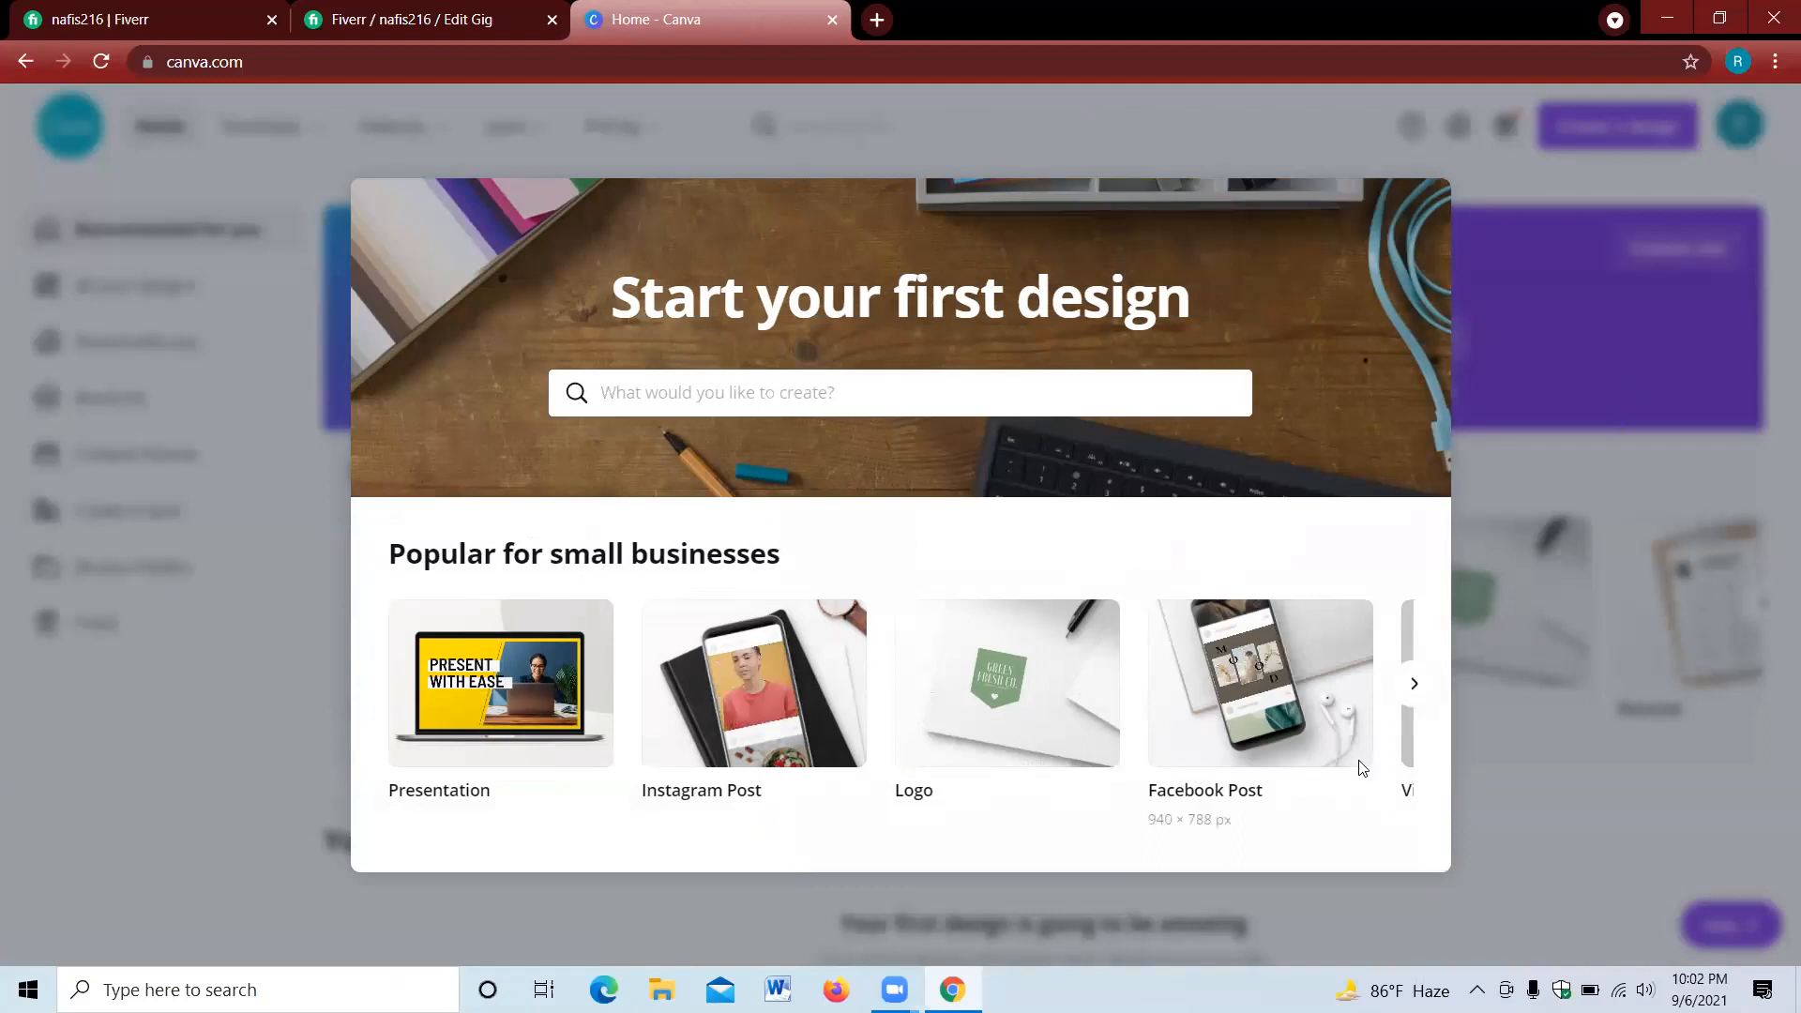
click(480, 719)
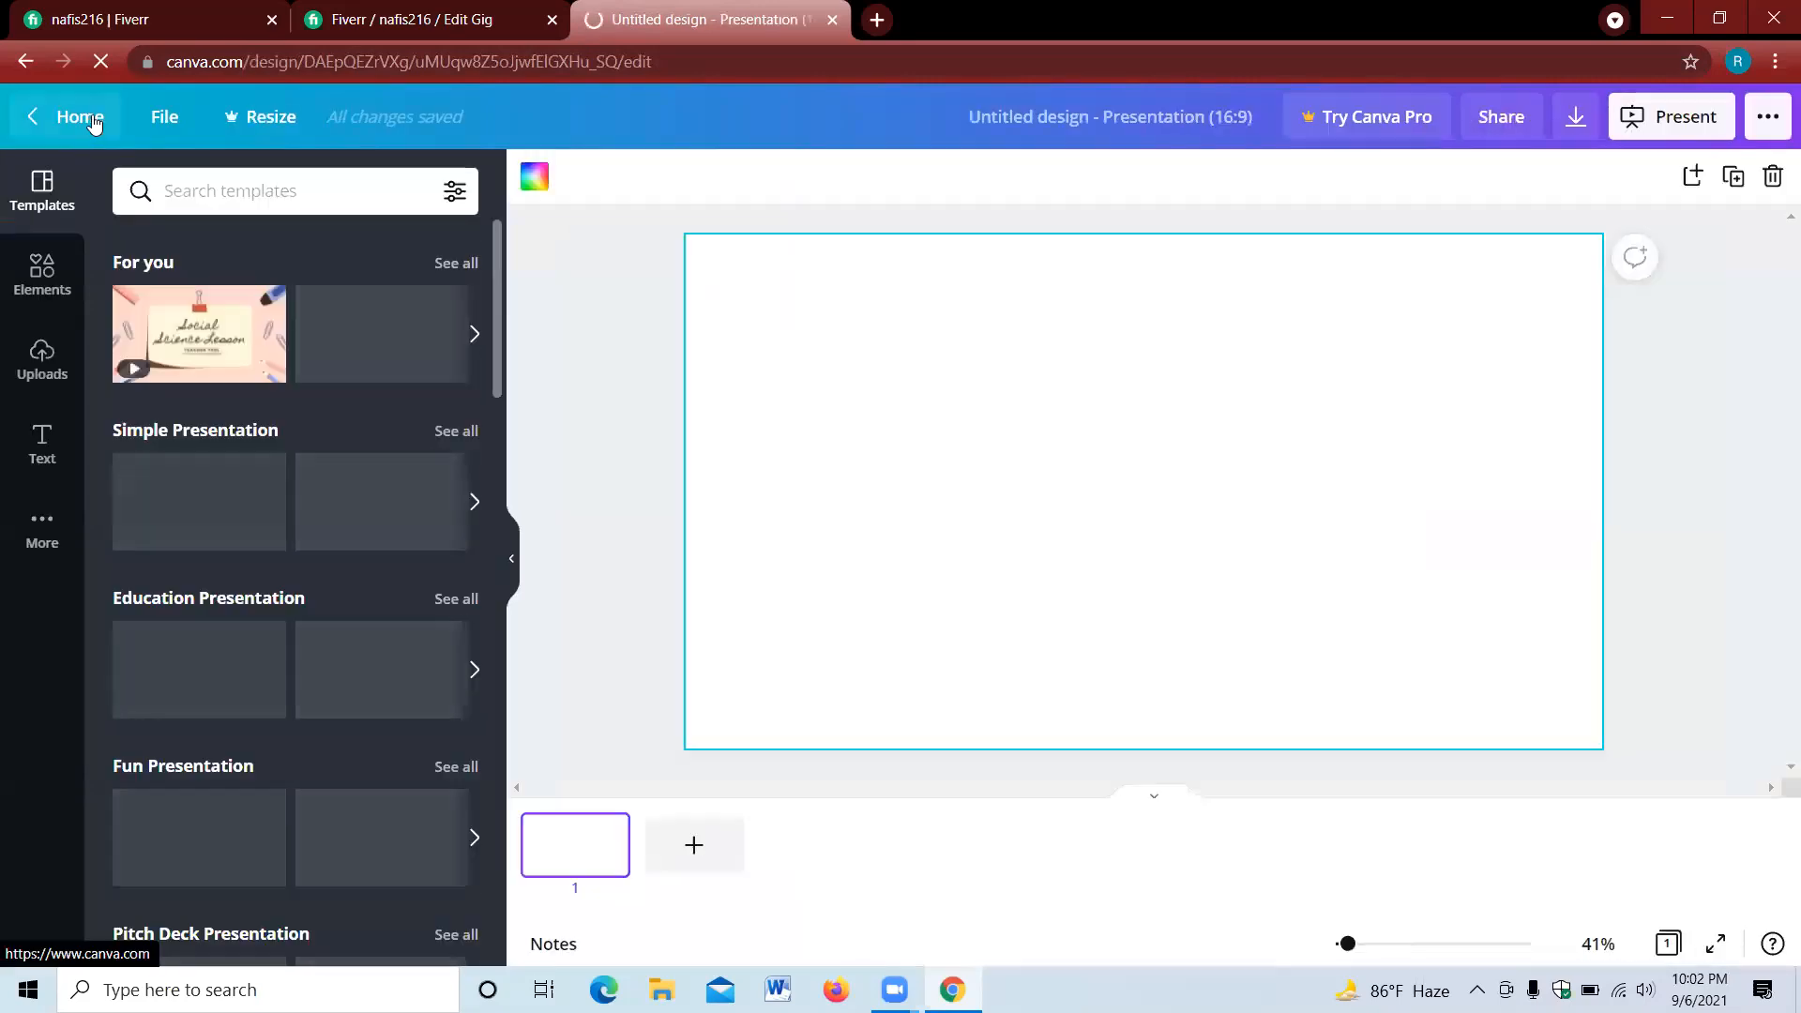
click(93, 122)
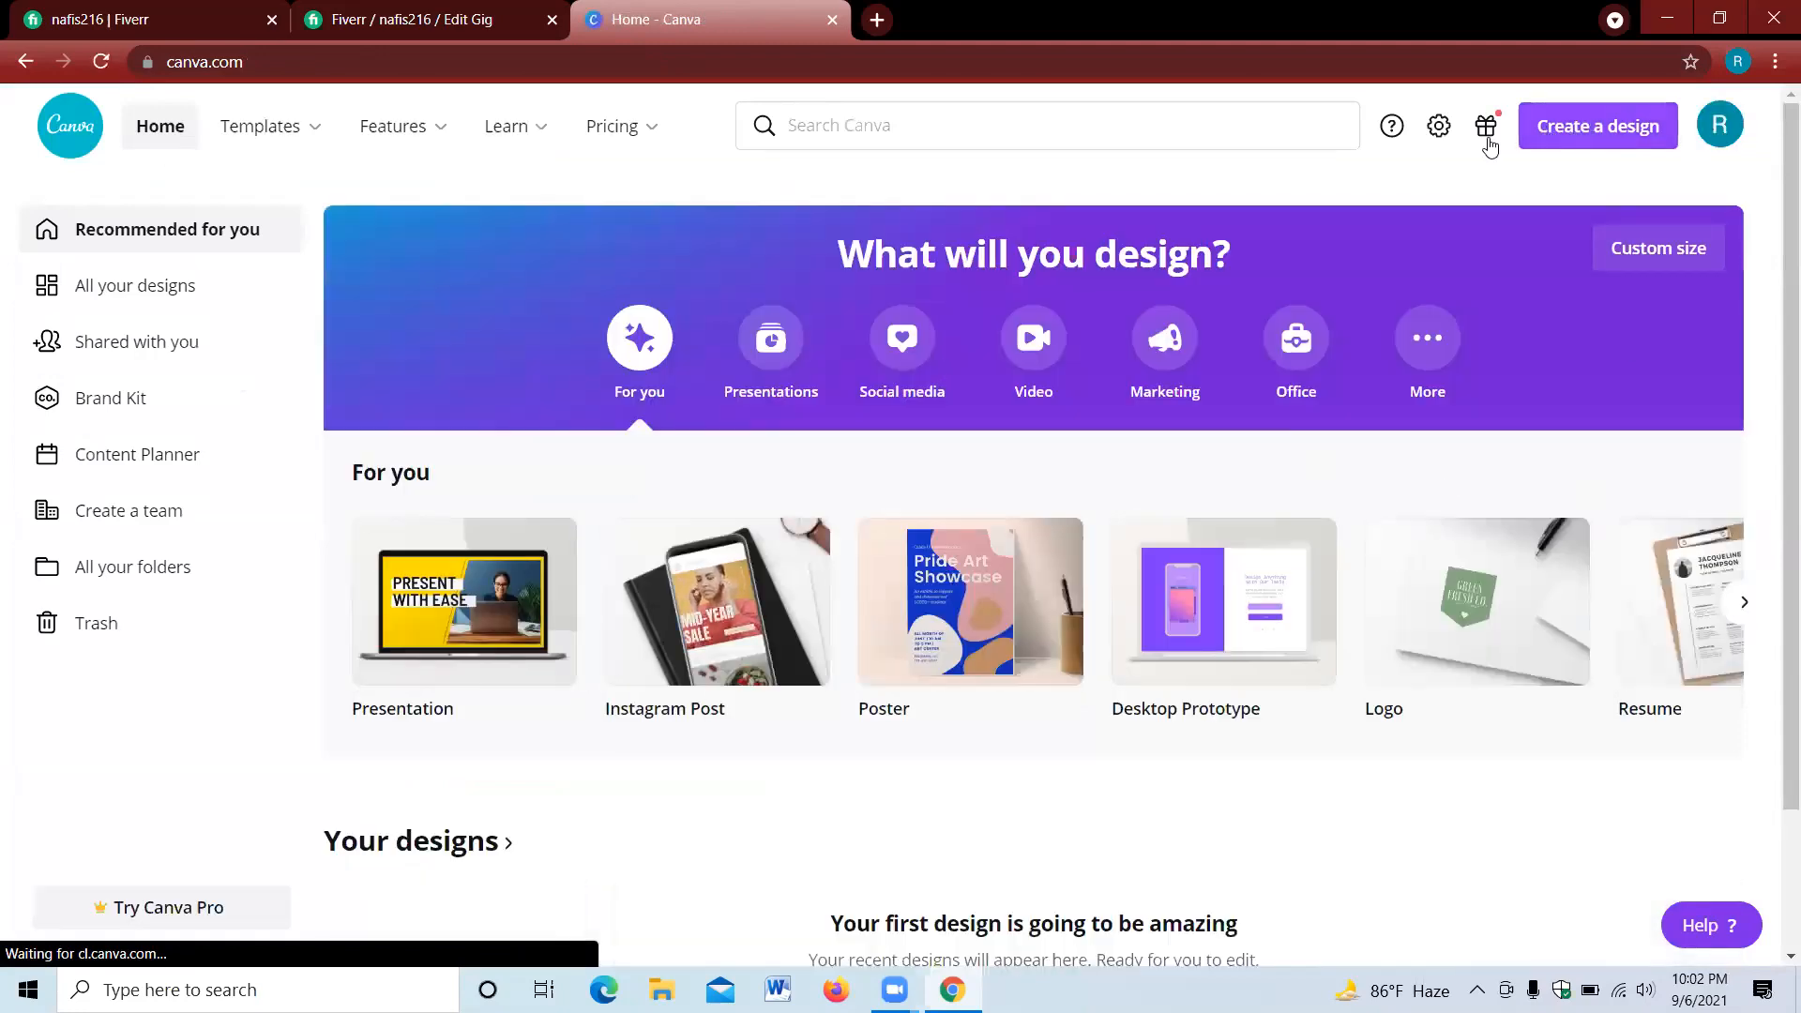
- Start a new custom-size design in pixels and begin its width with 5
click(1604, 136)
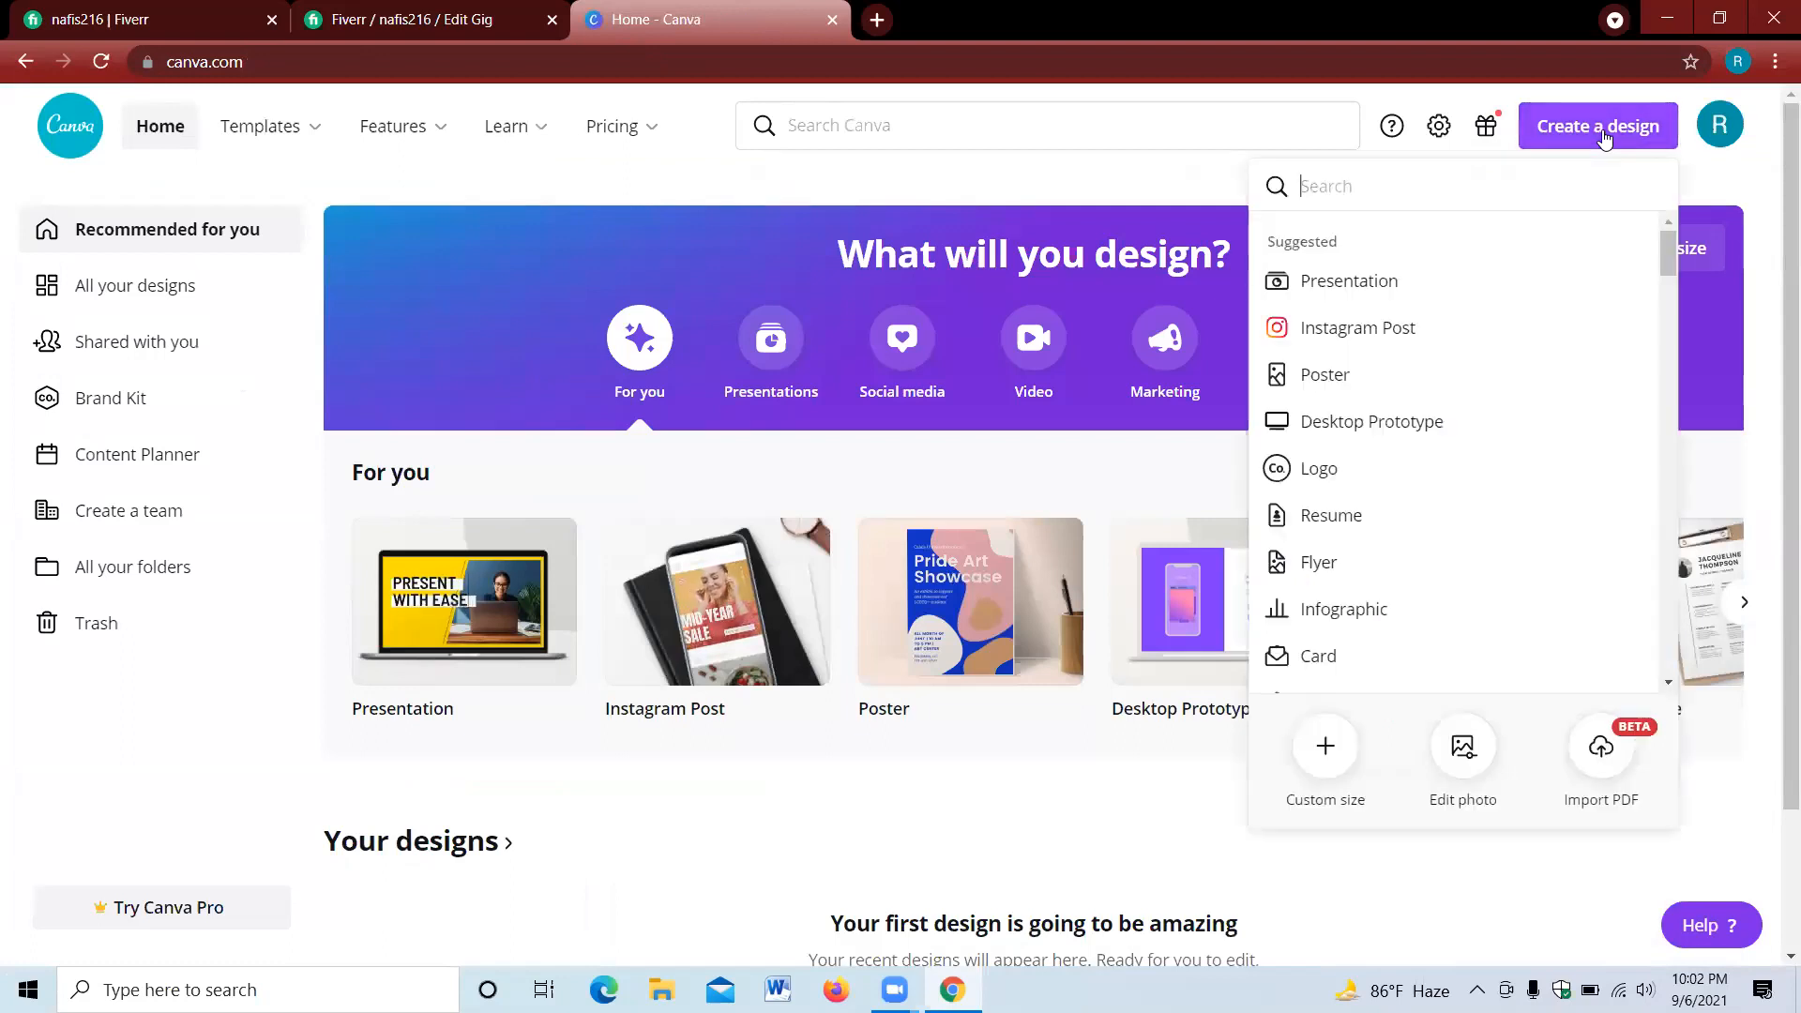
click(1326, 750)
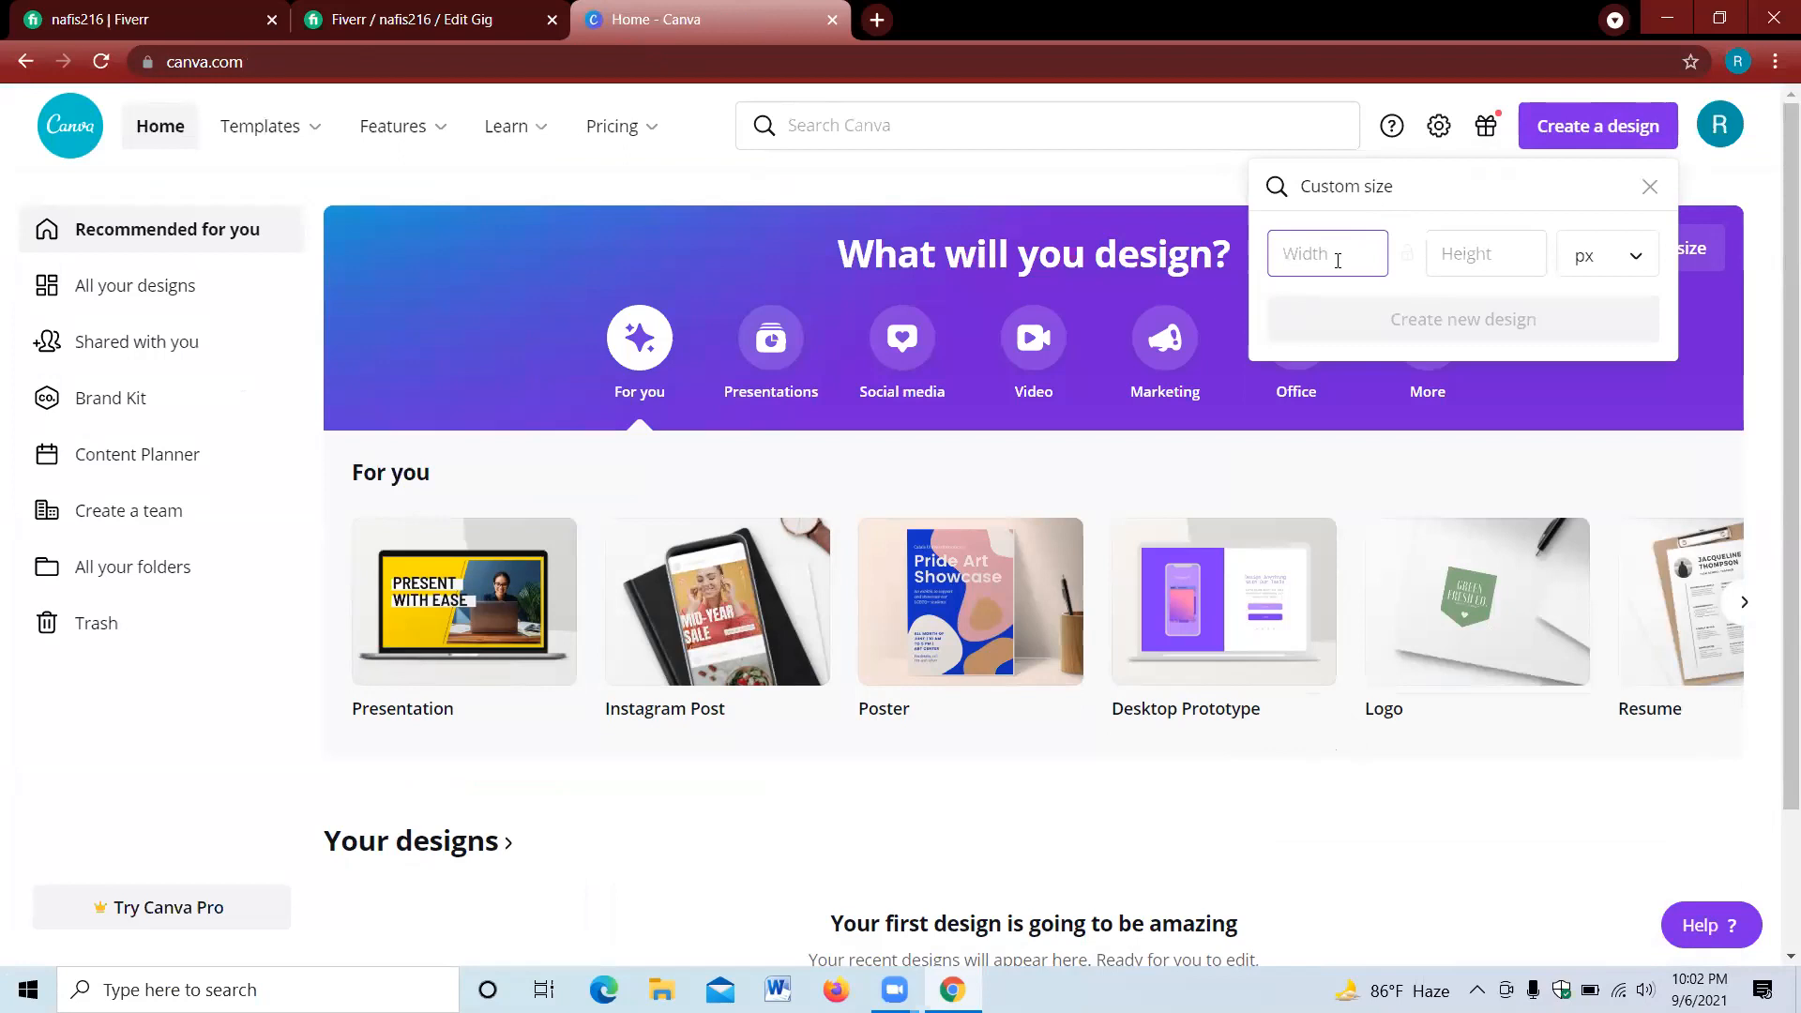
text(5)
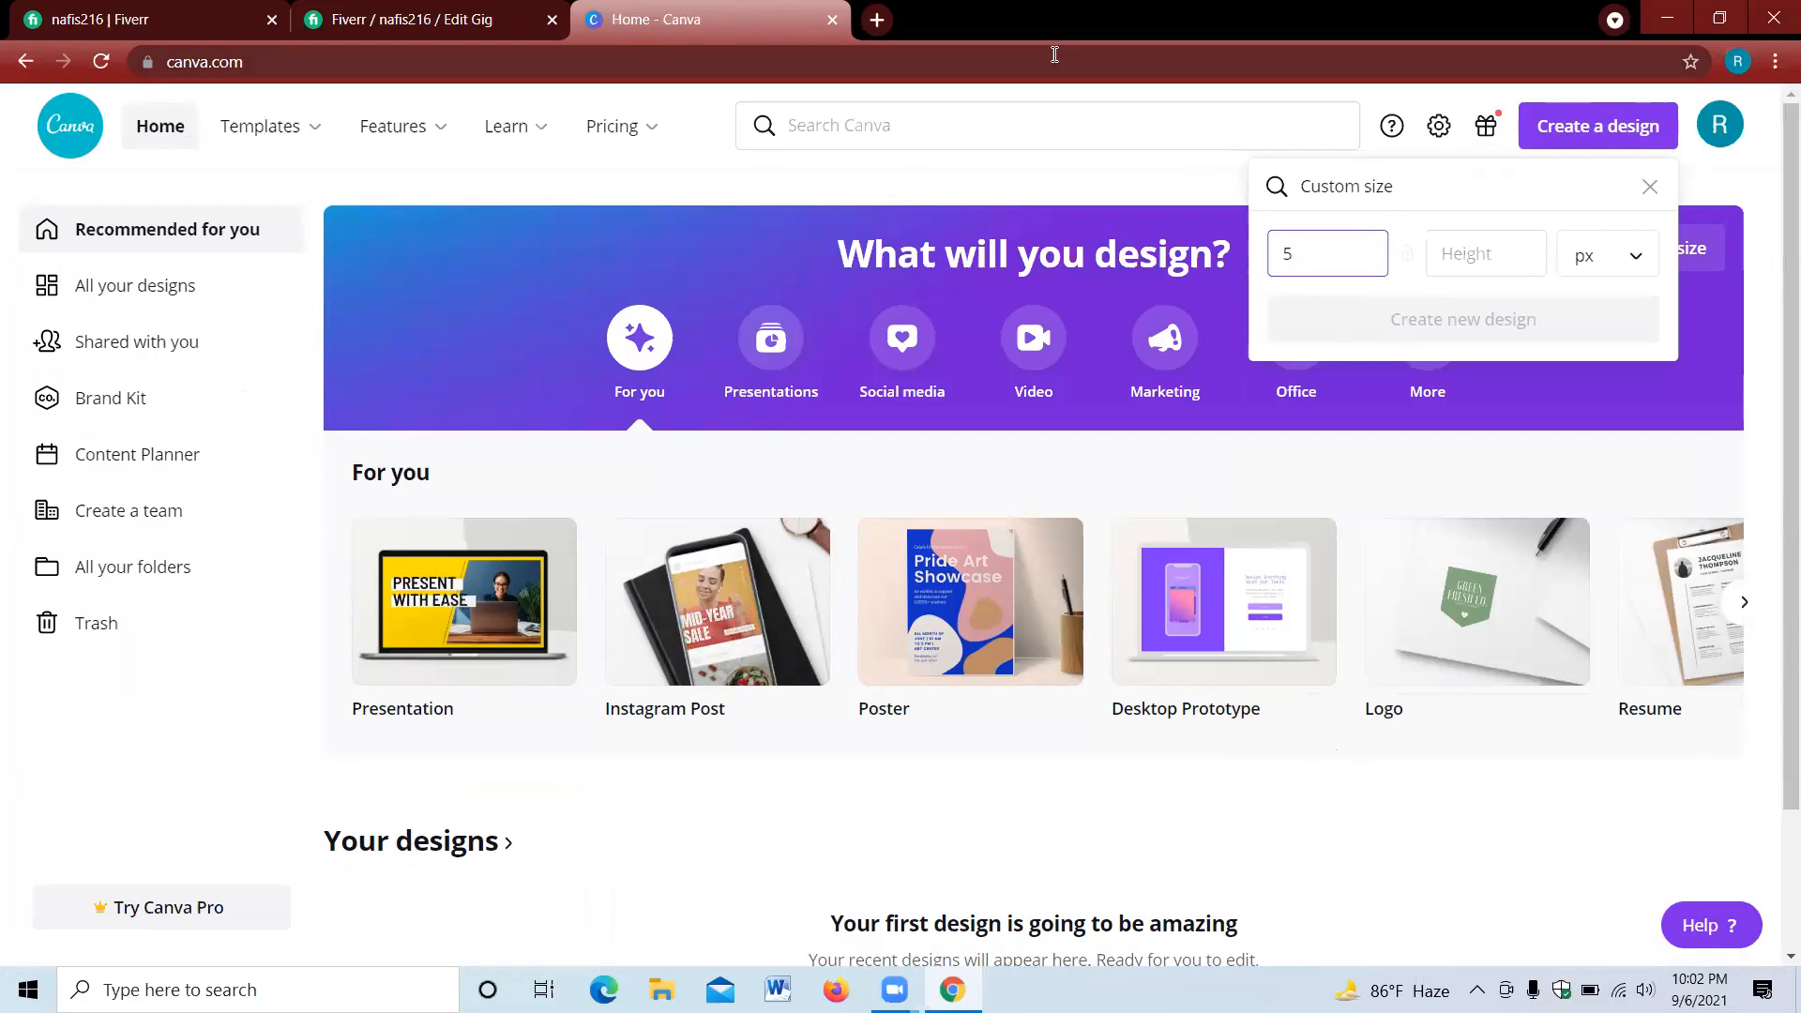
- Search Google for "fiverr gig image size" on a new browser page to check the required dimensions
click(877, 20)
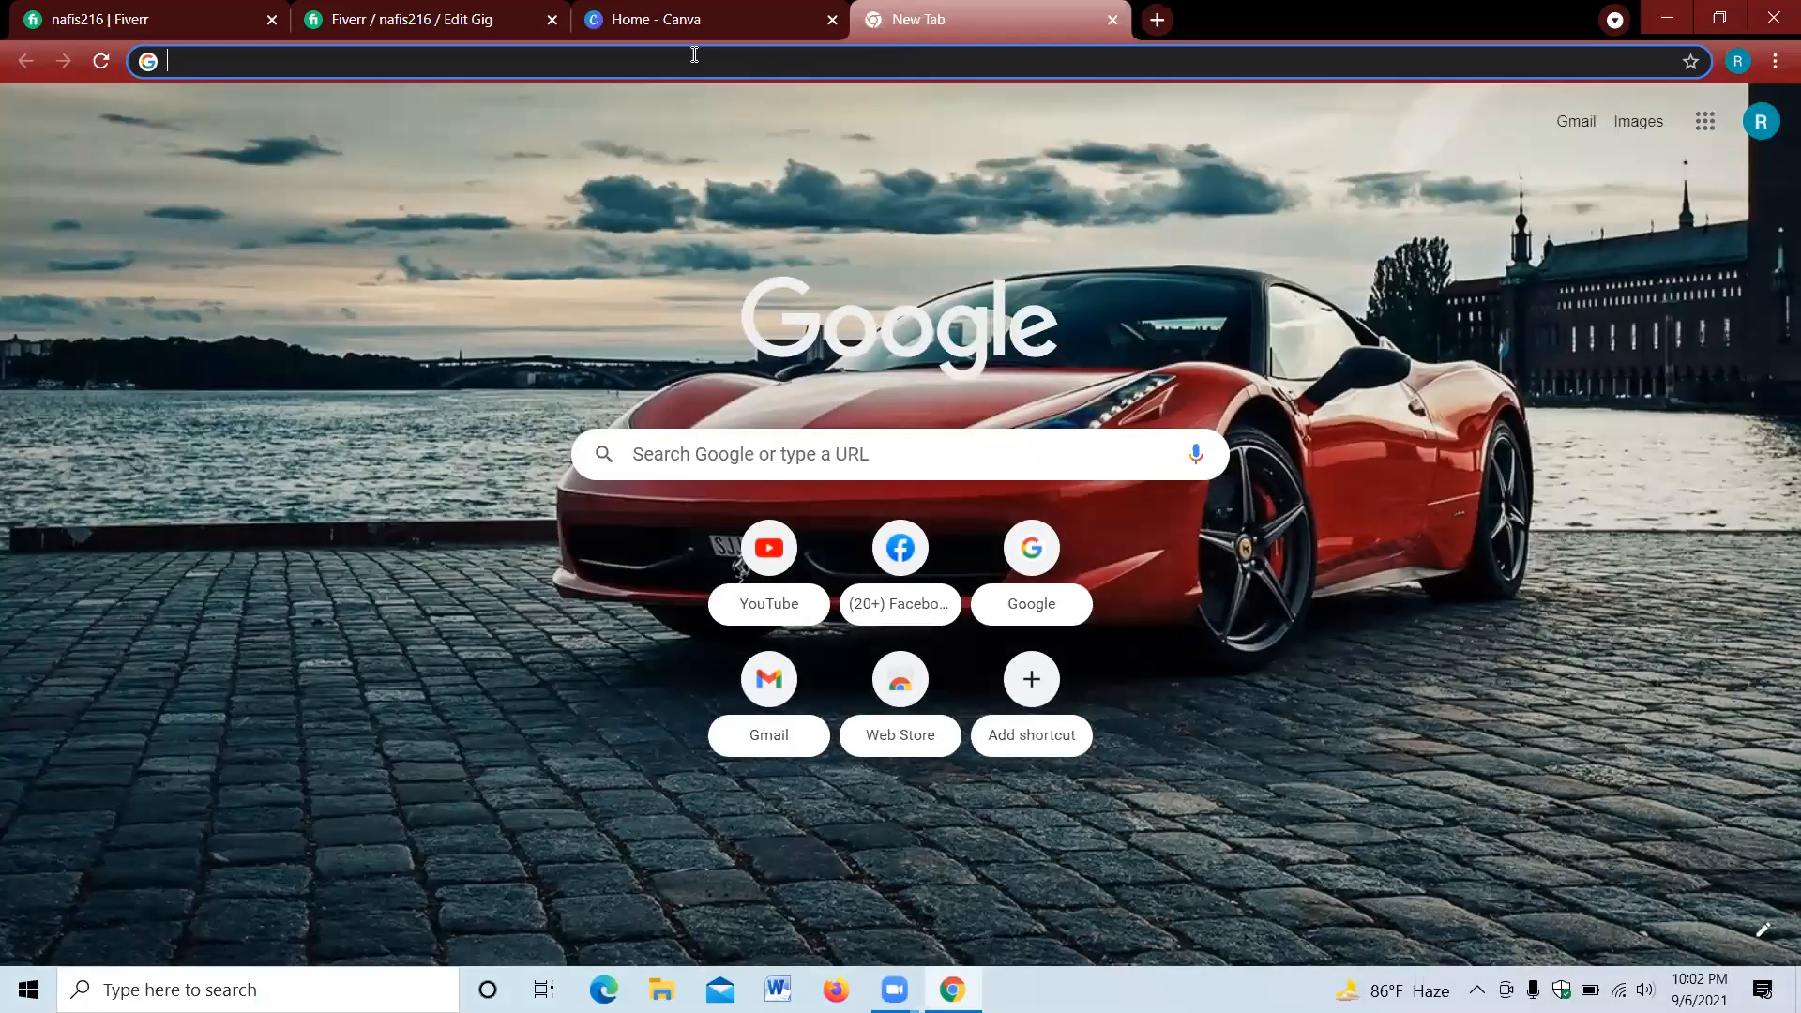
click(694, 54)
text(fiverr)
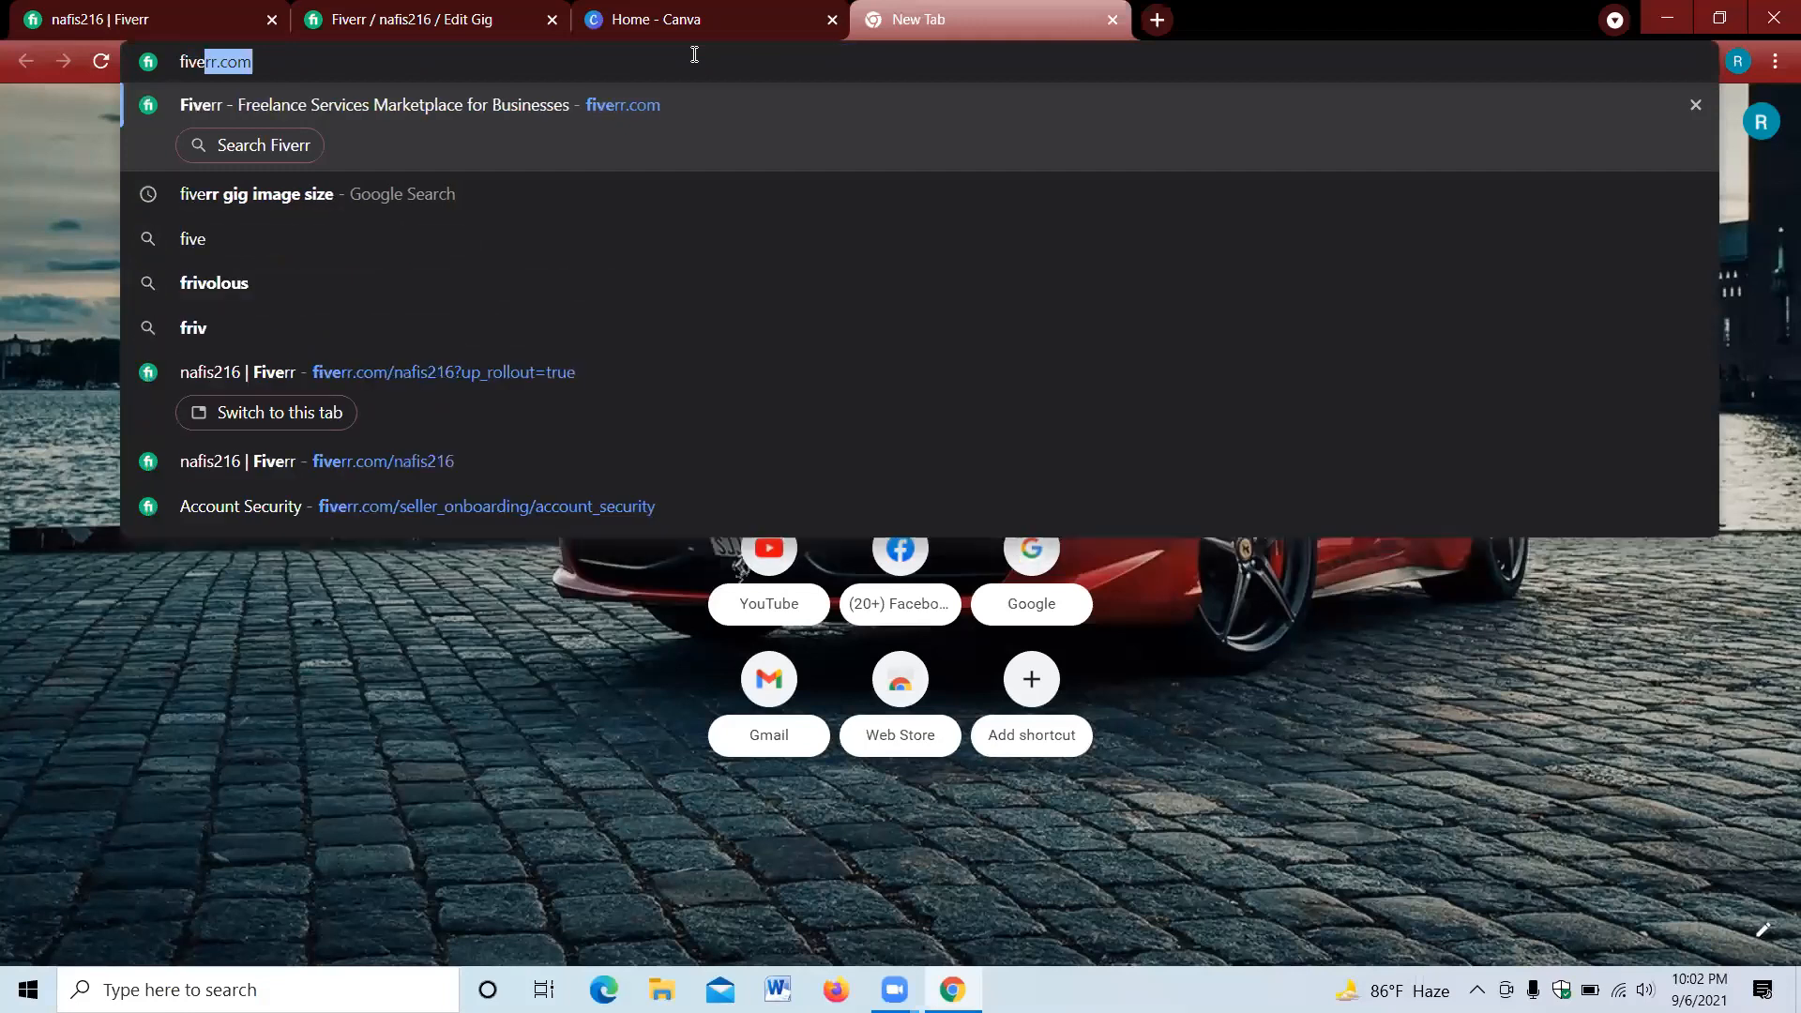
text( gig)
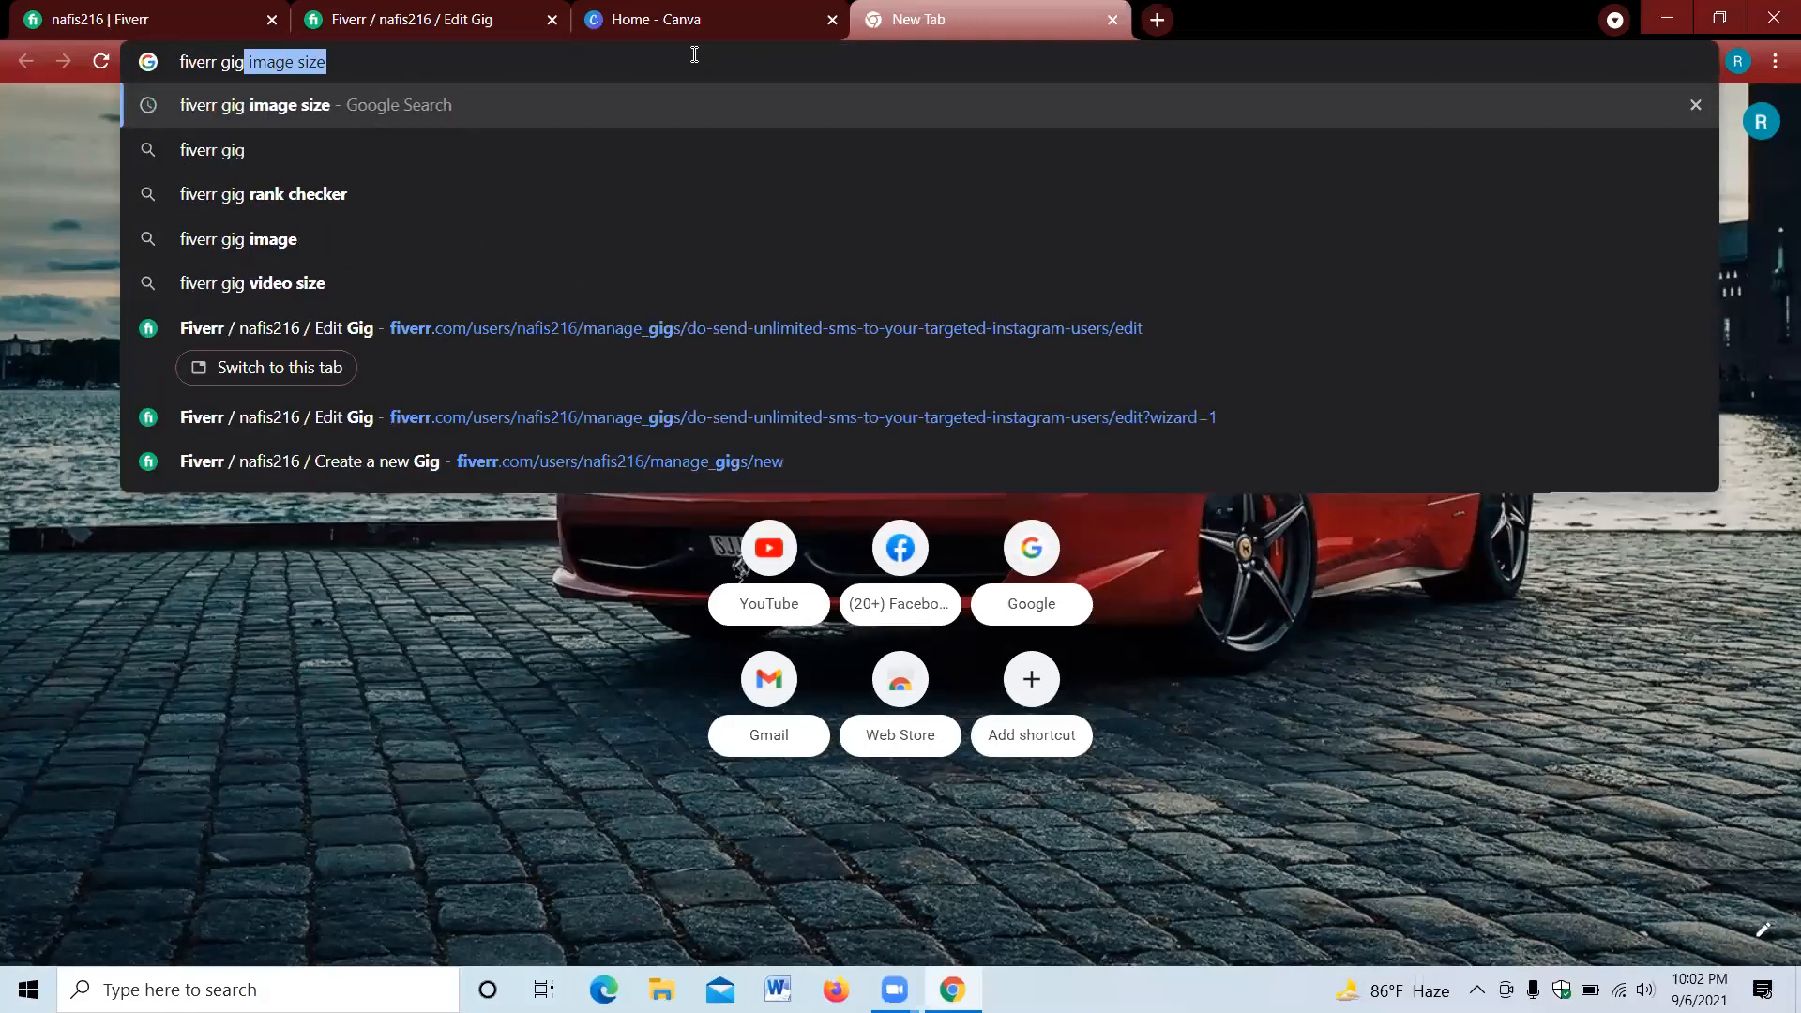
text( imag)
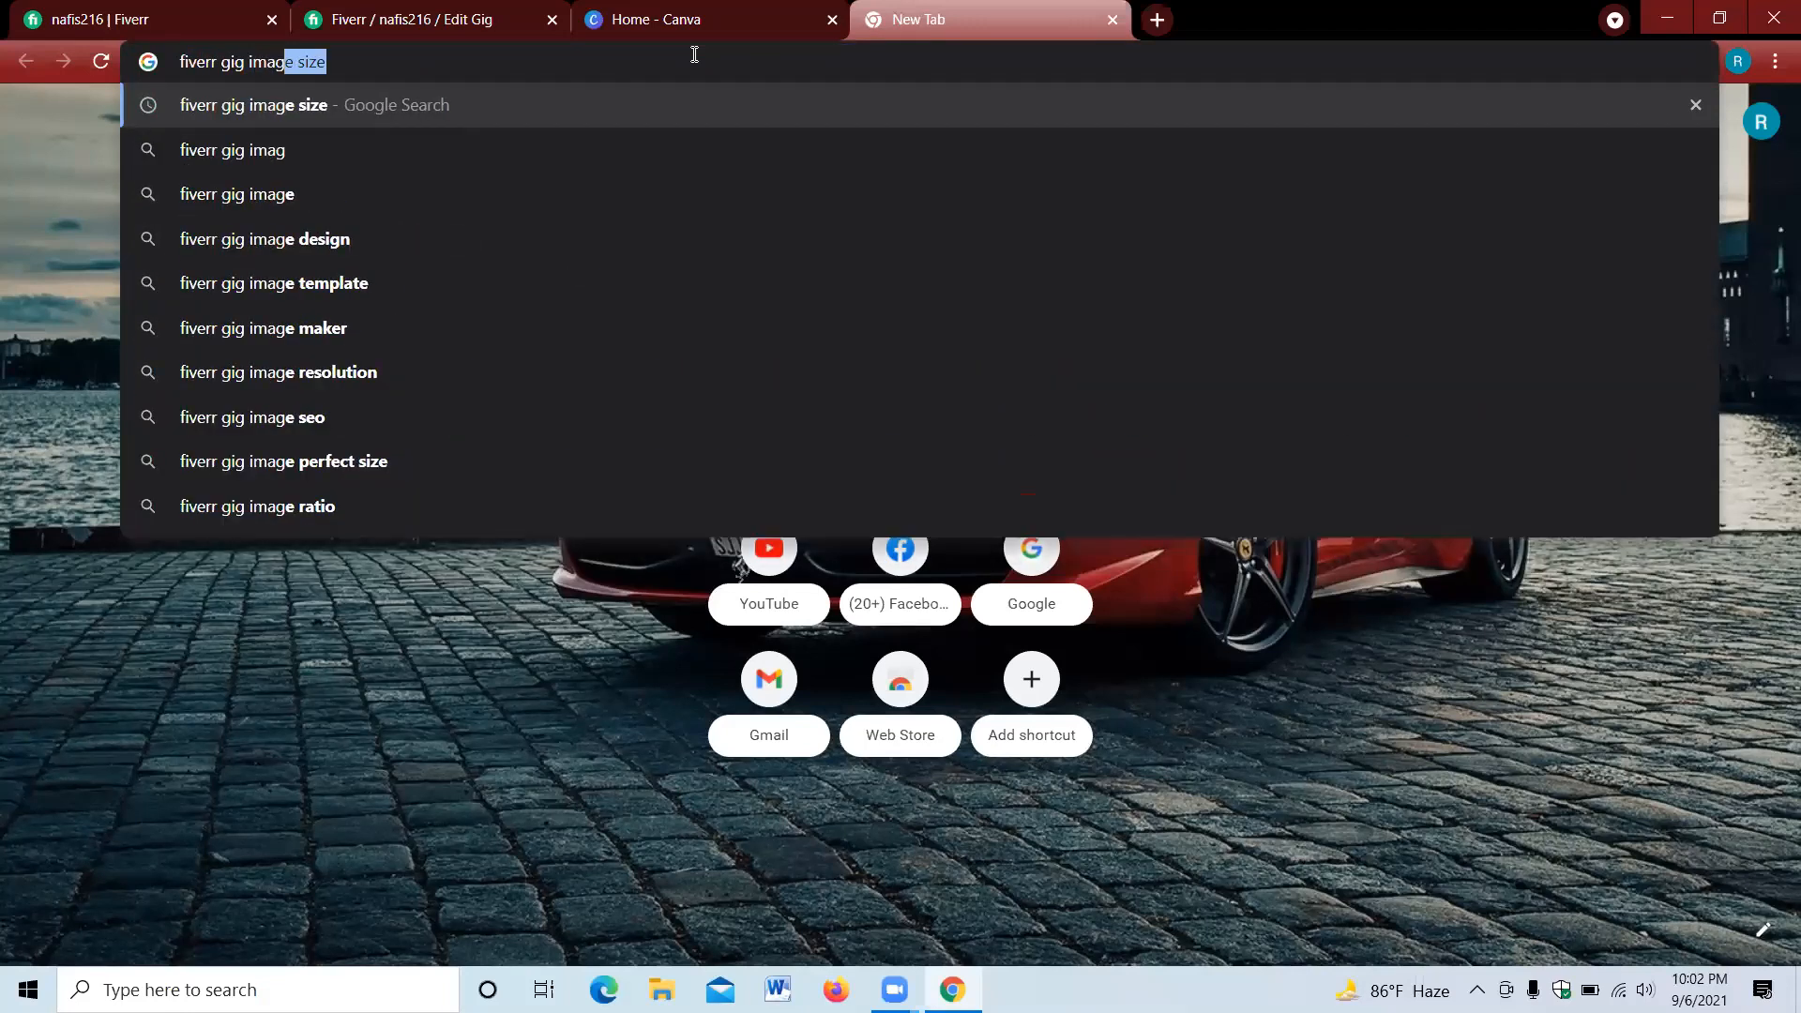
key(Return)
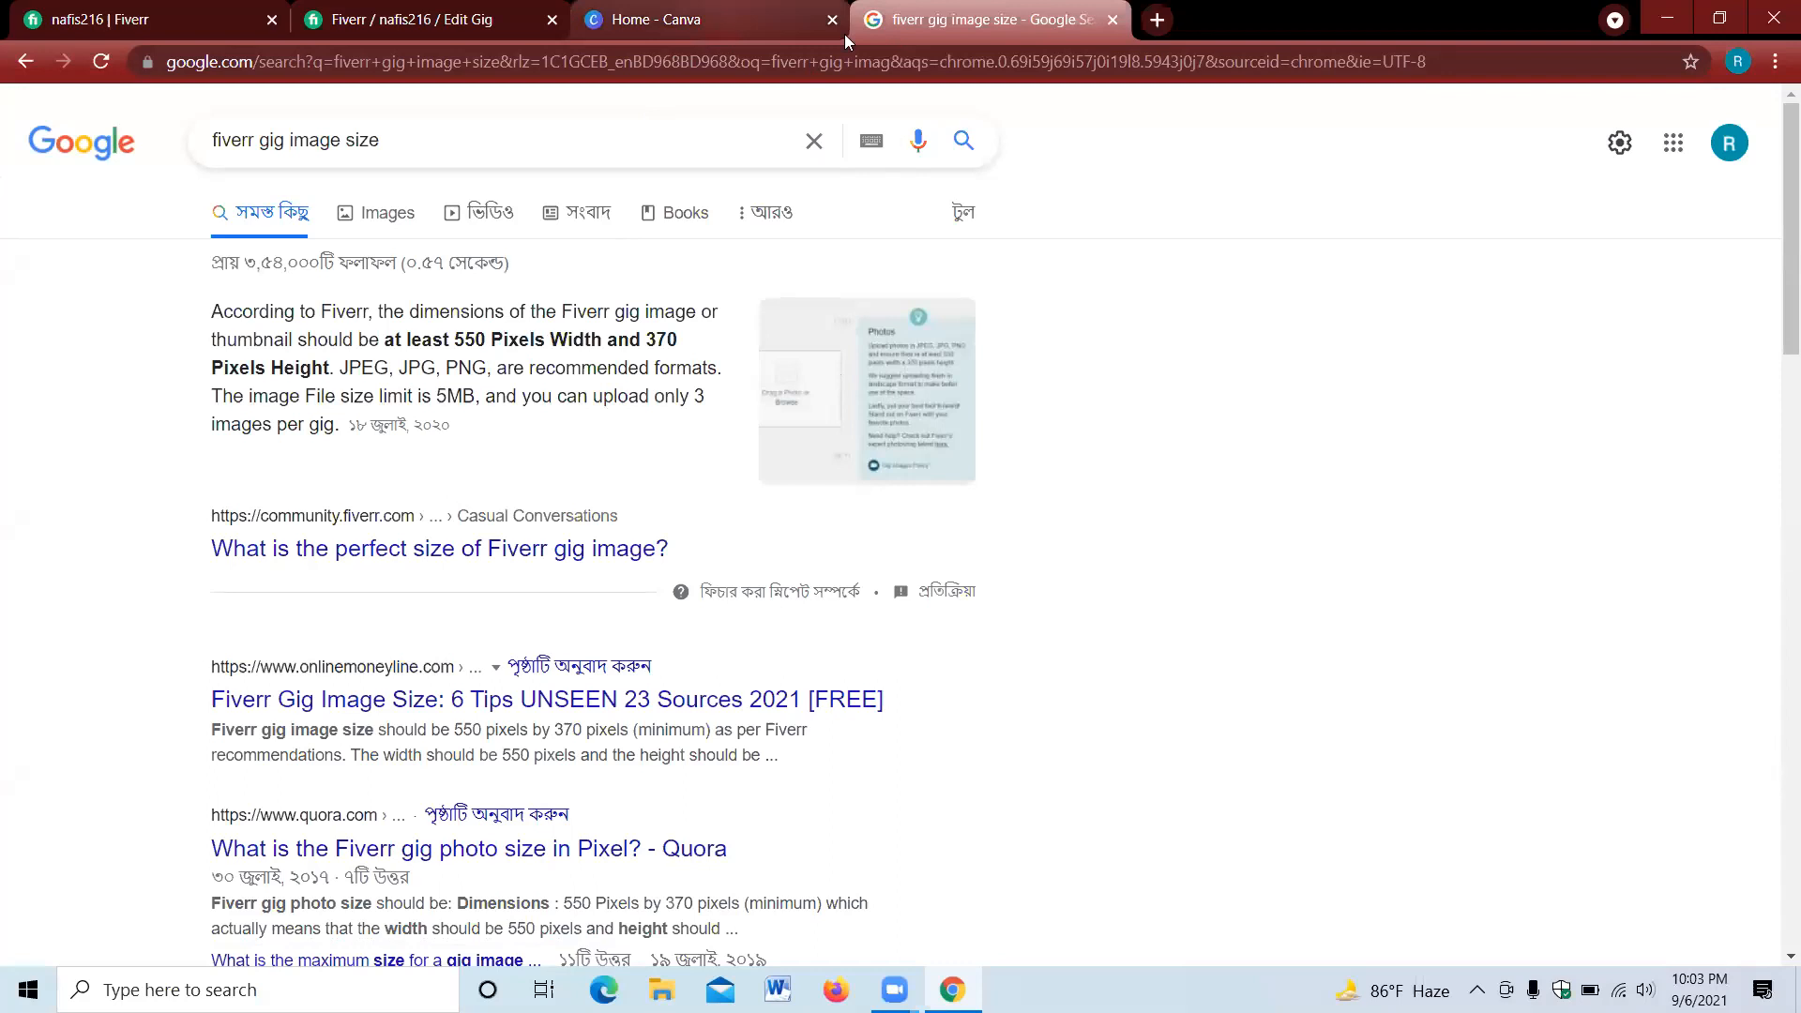
- Back in Canva, create the custom design at 550 × 370 px and skip the introductory tour
click(713, 19)
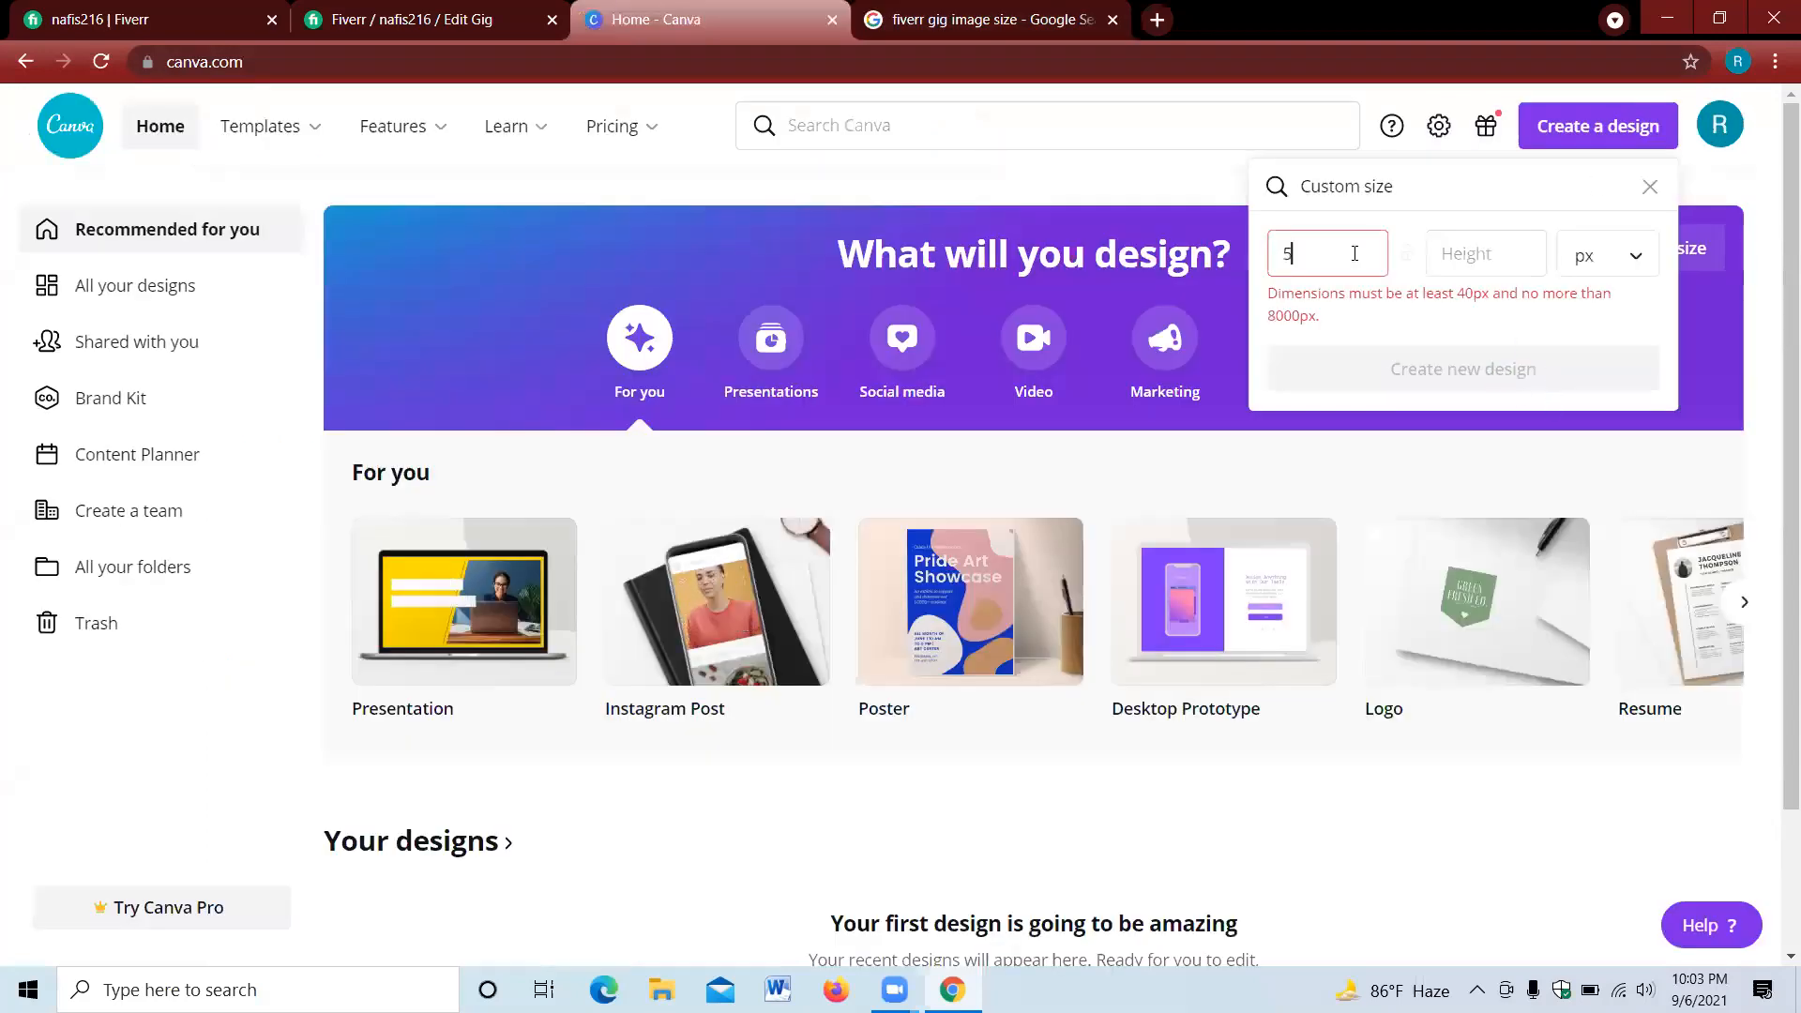
text(50)
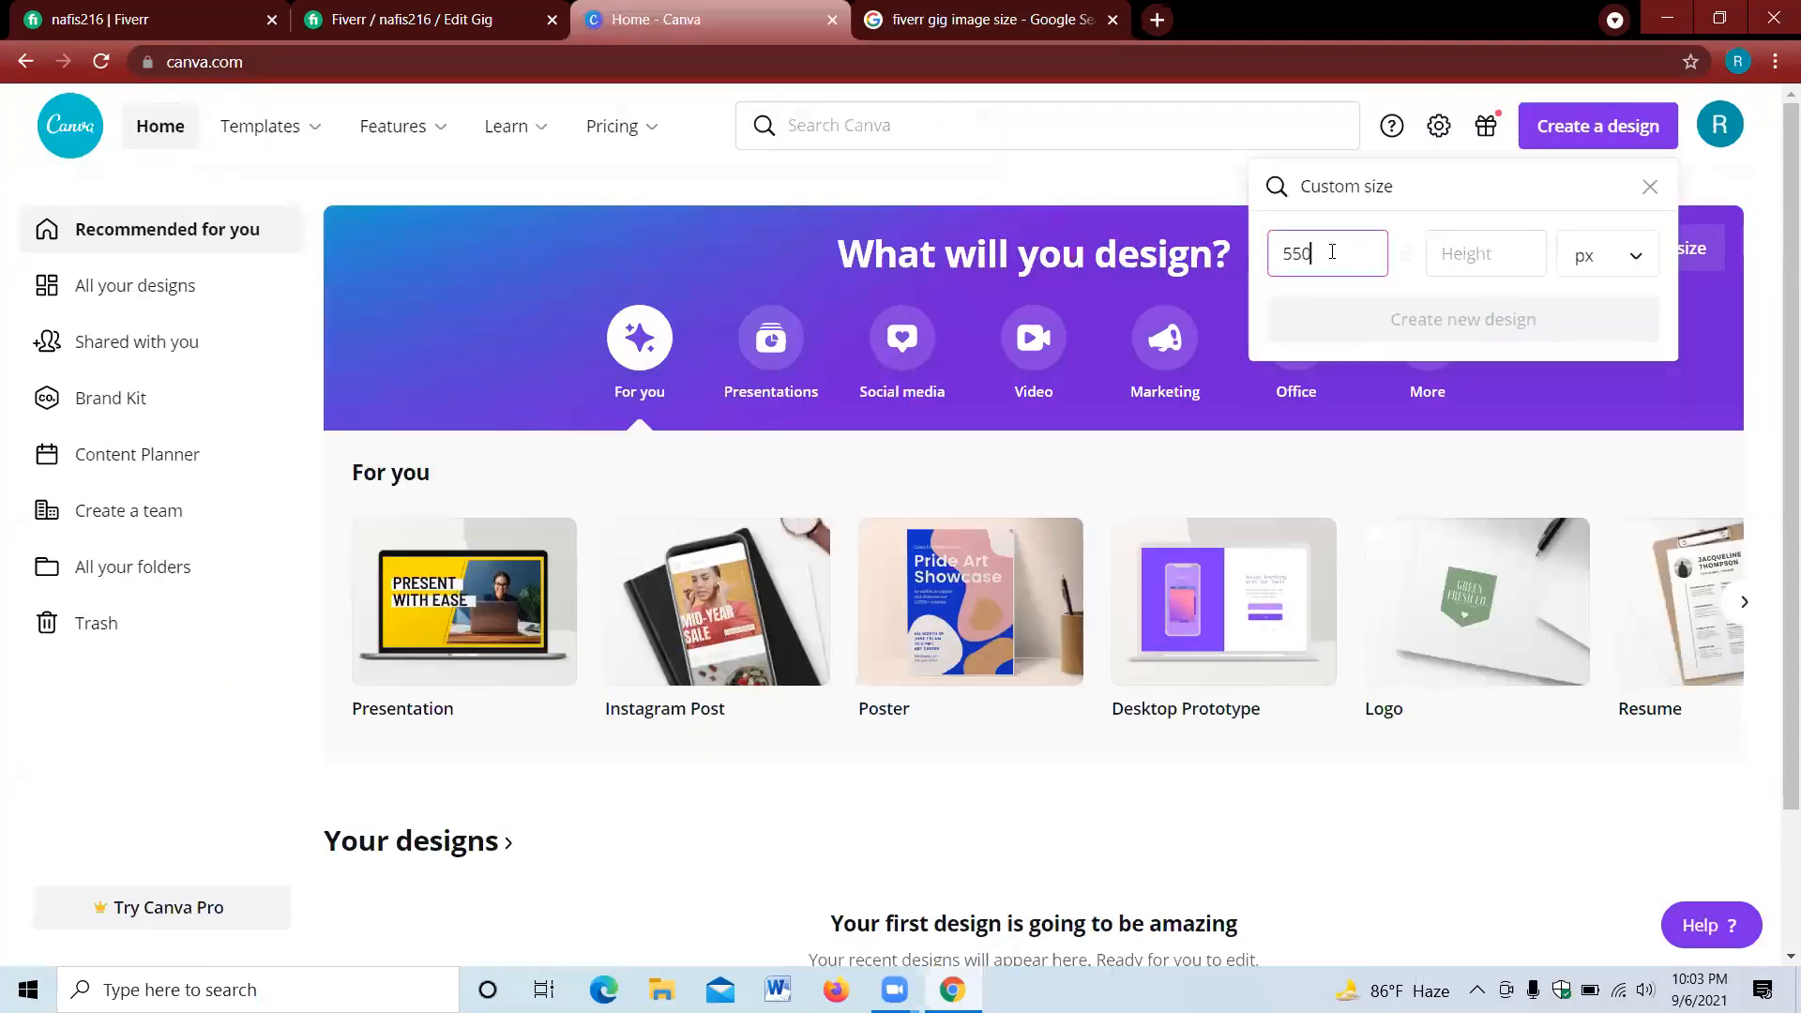
click(1477, 250)
text(370)
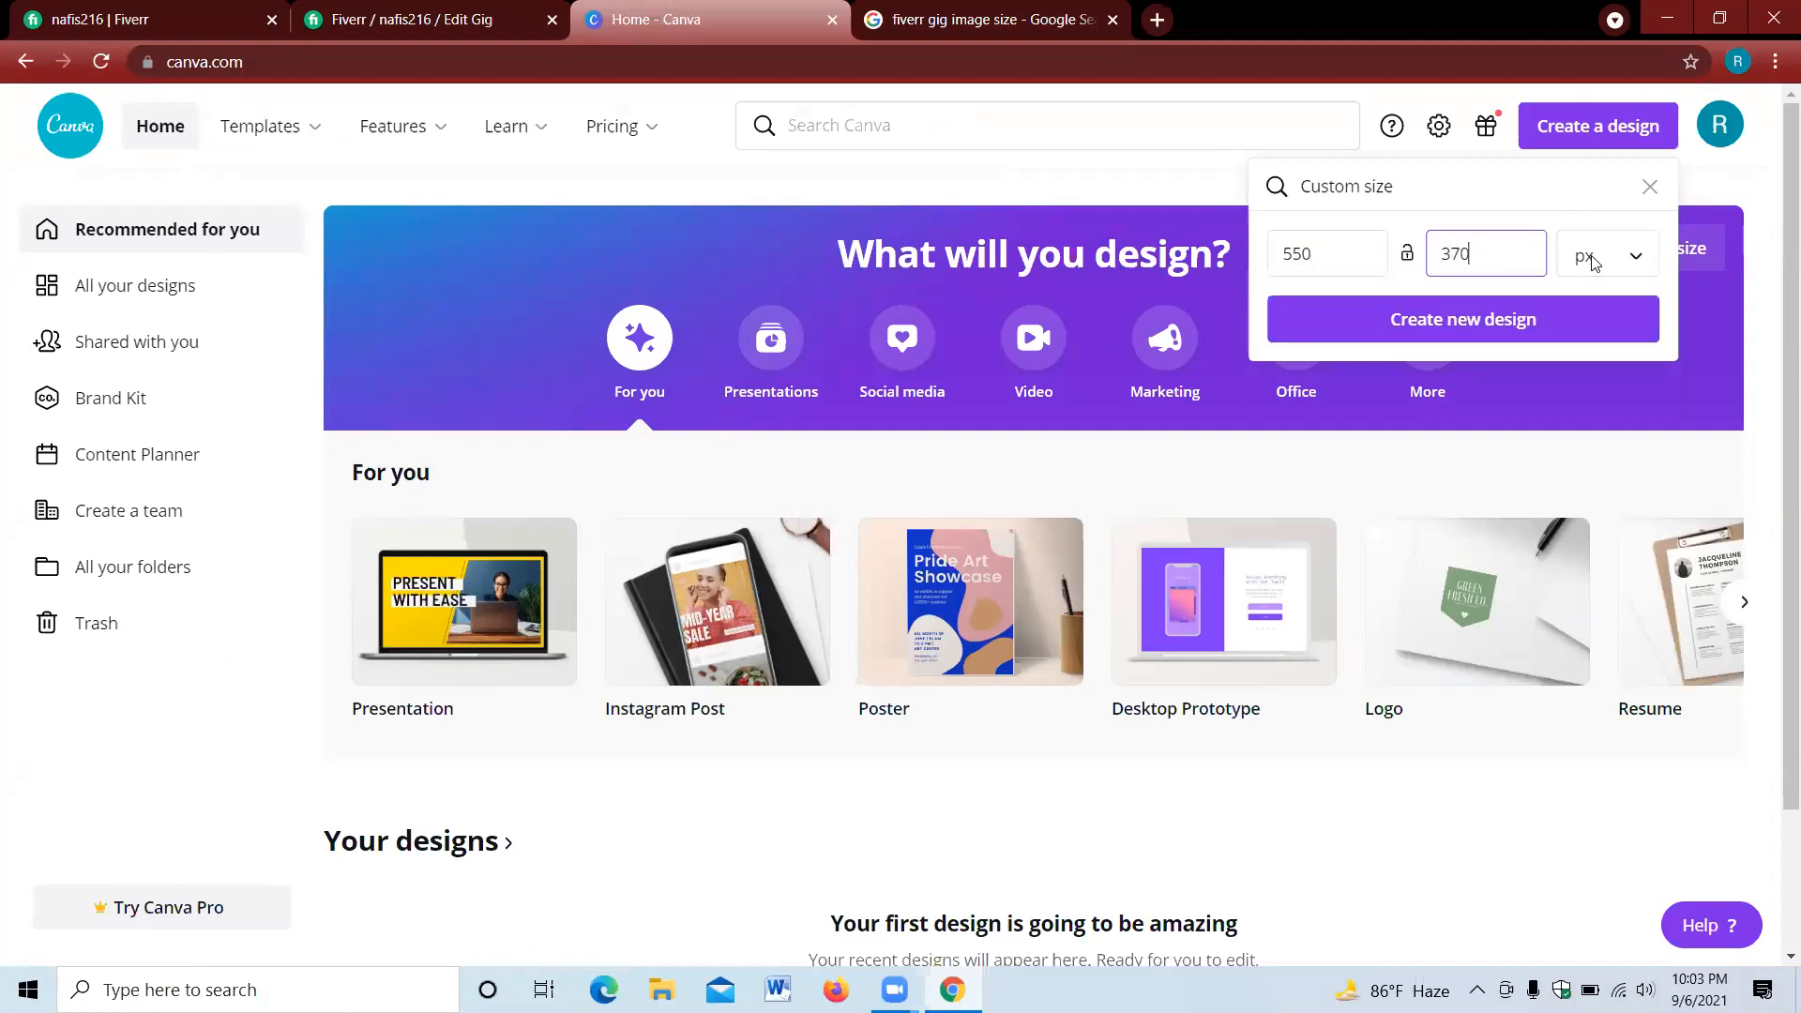
click(1413, 334)
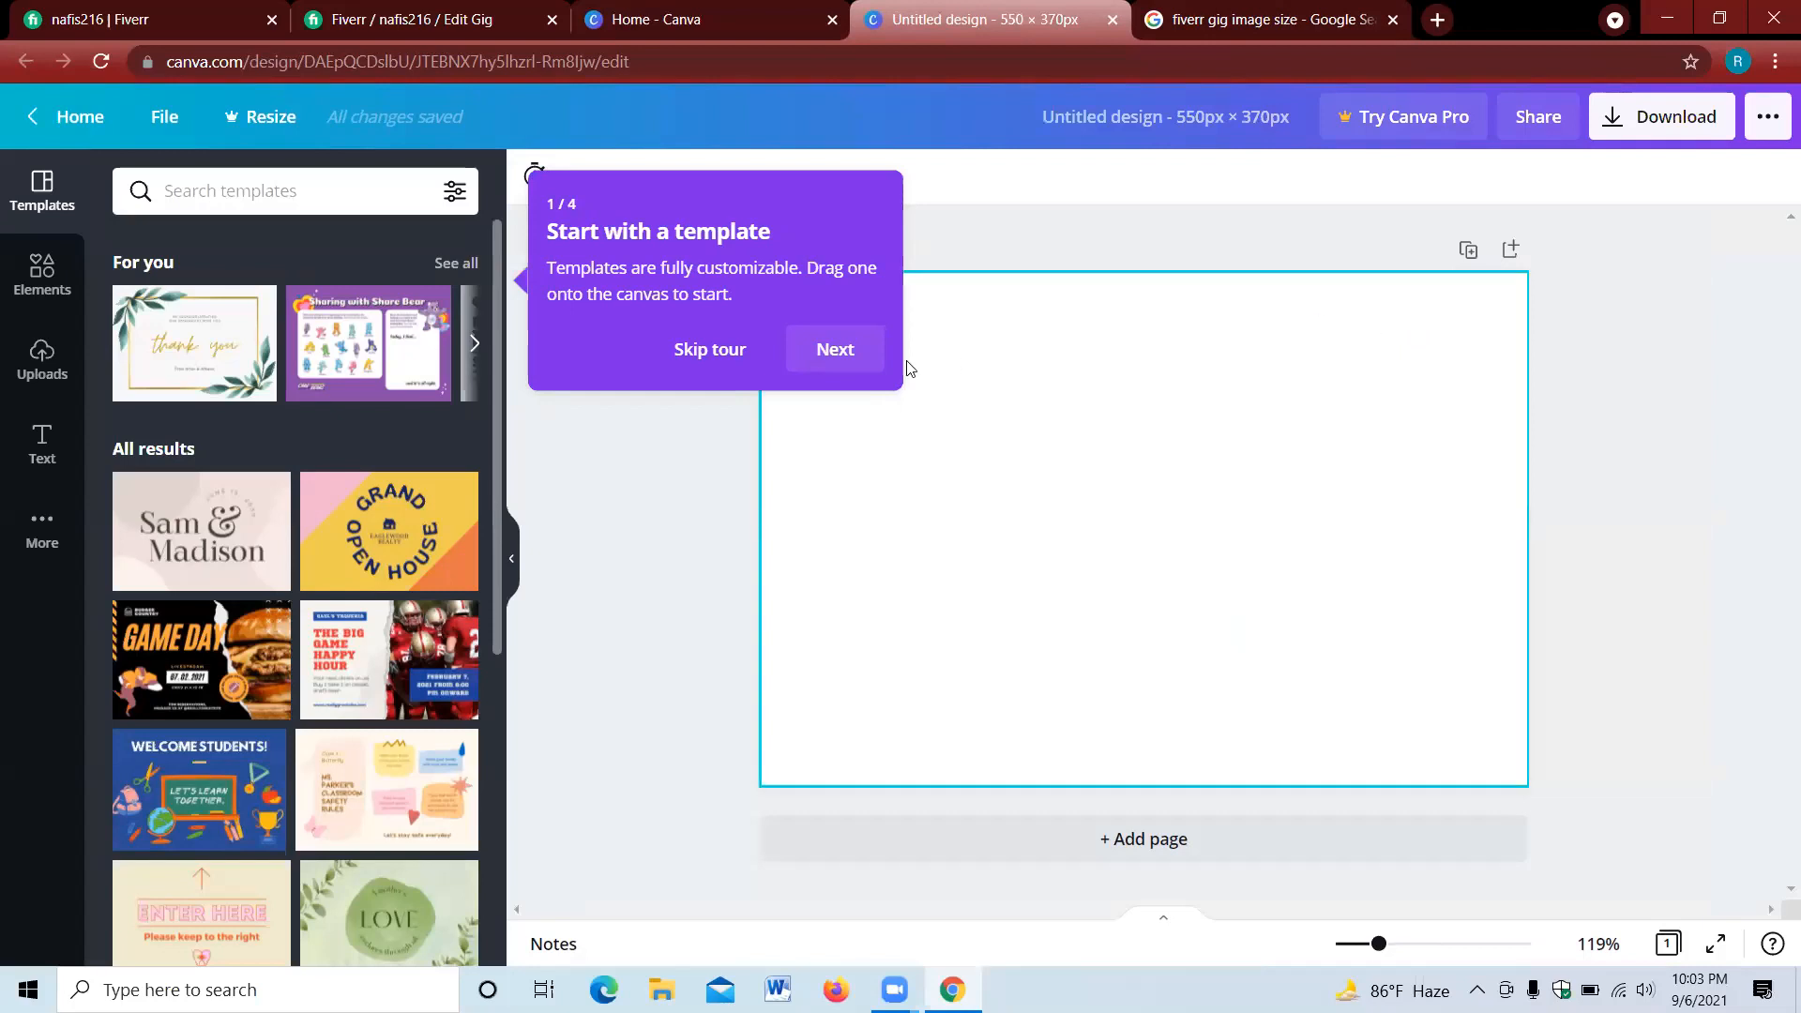
click(711, 351)
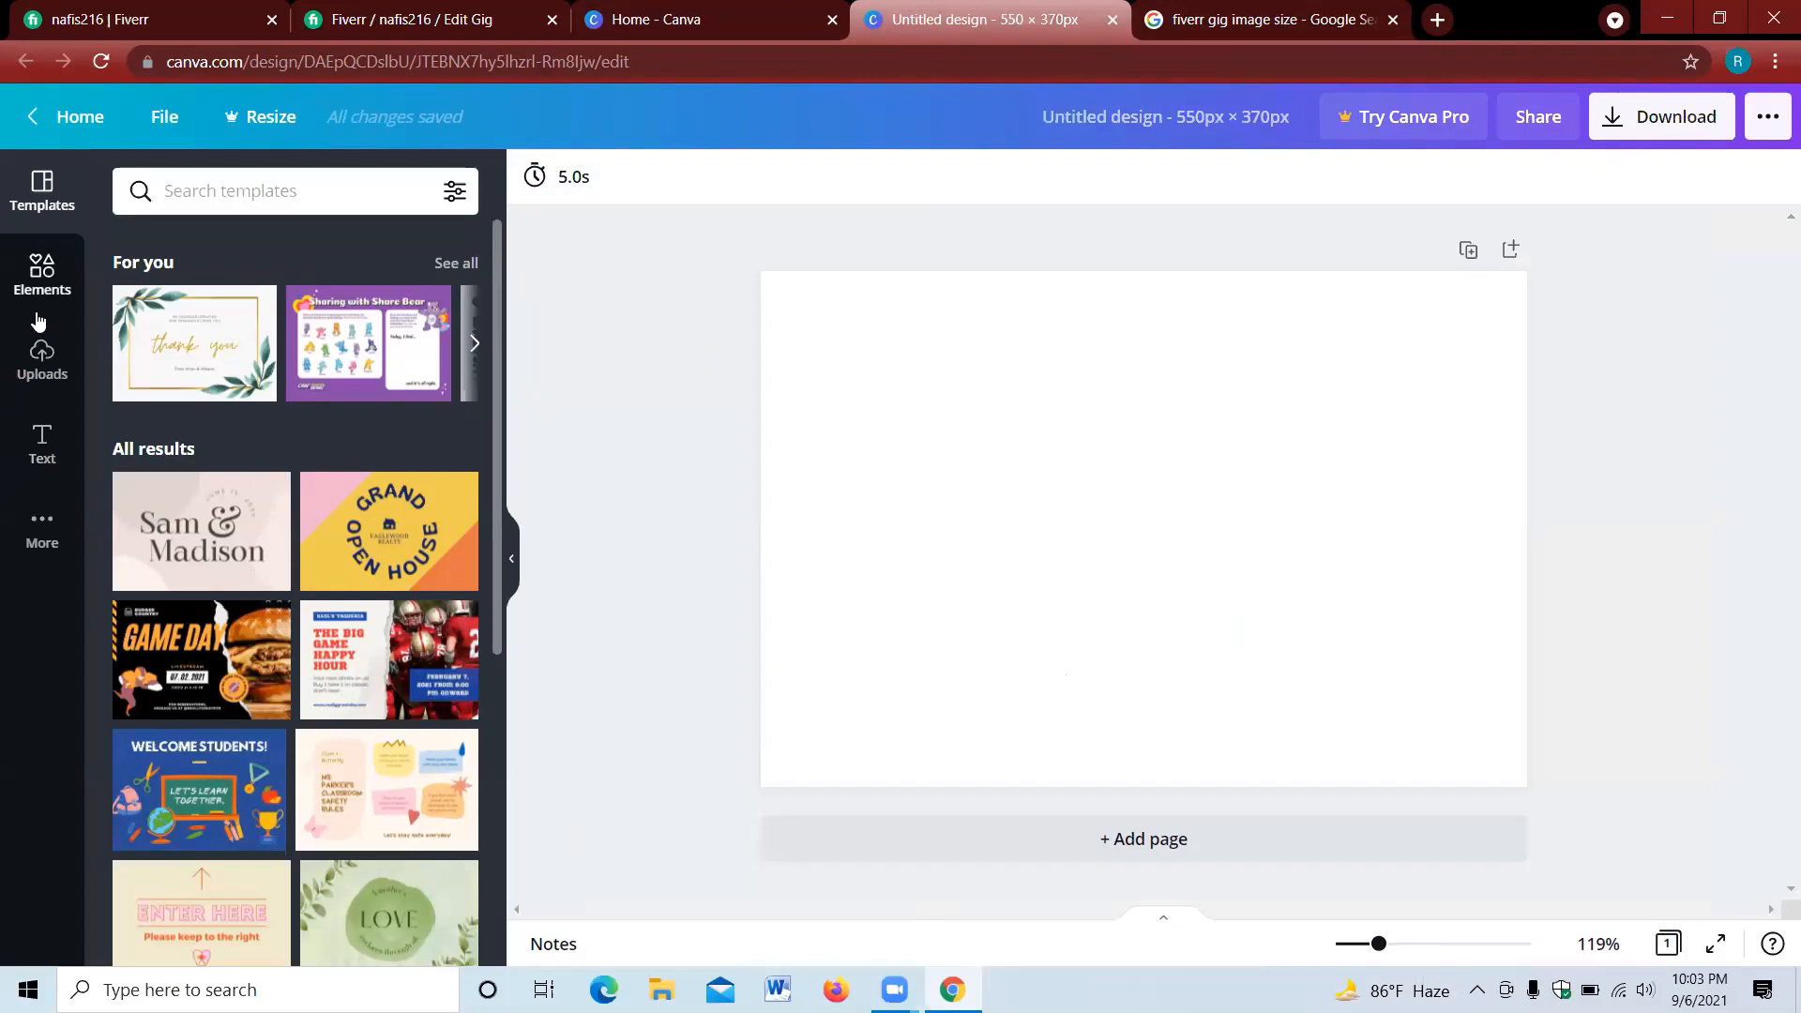
click(34, 283)
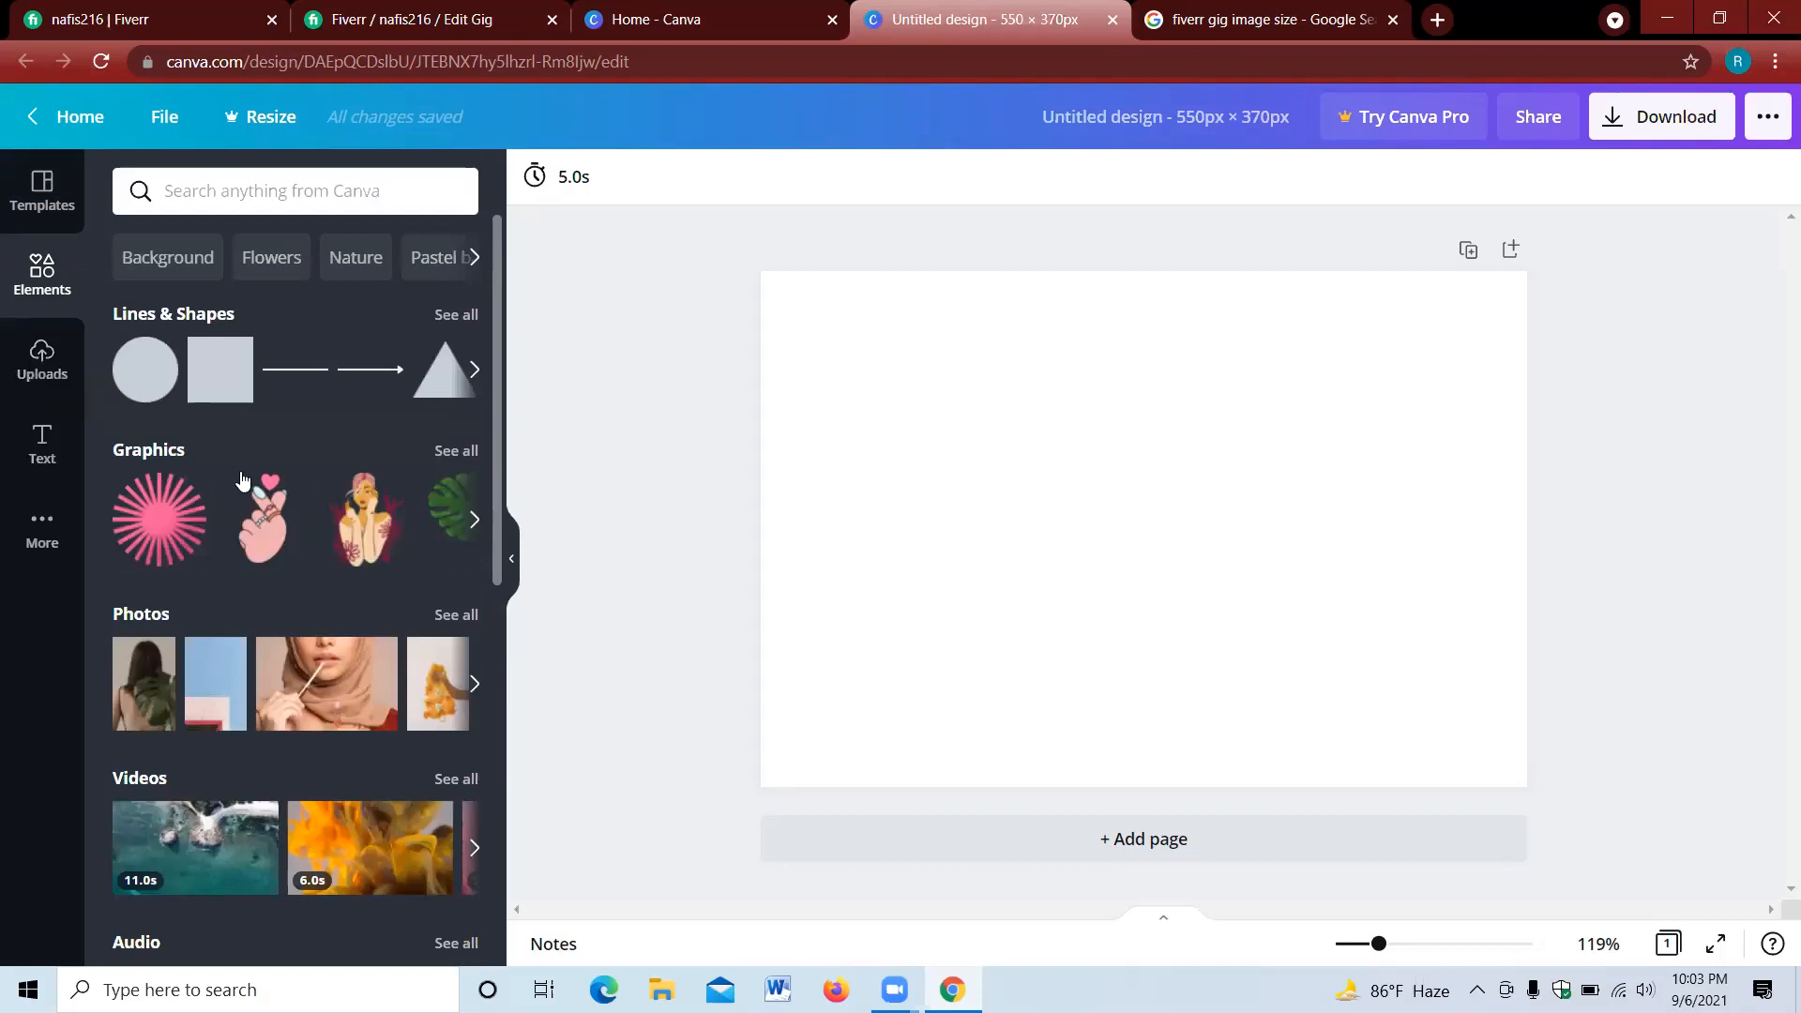
click(58, 387)
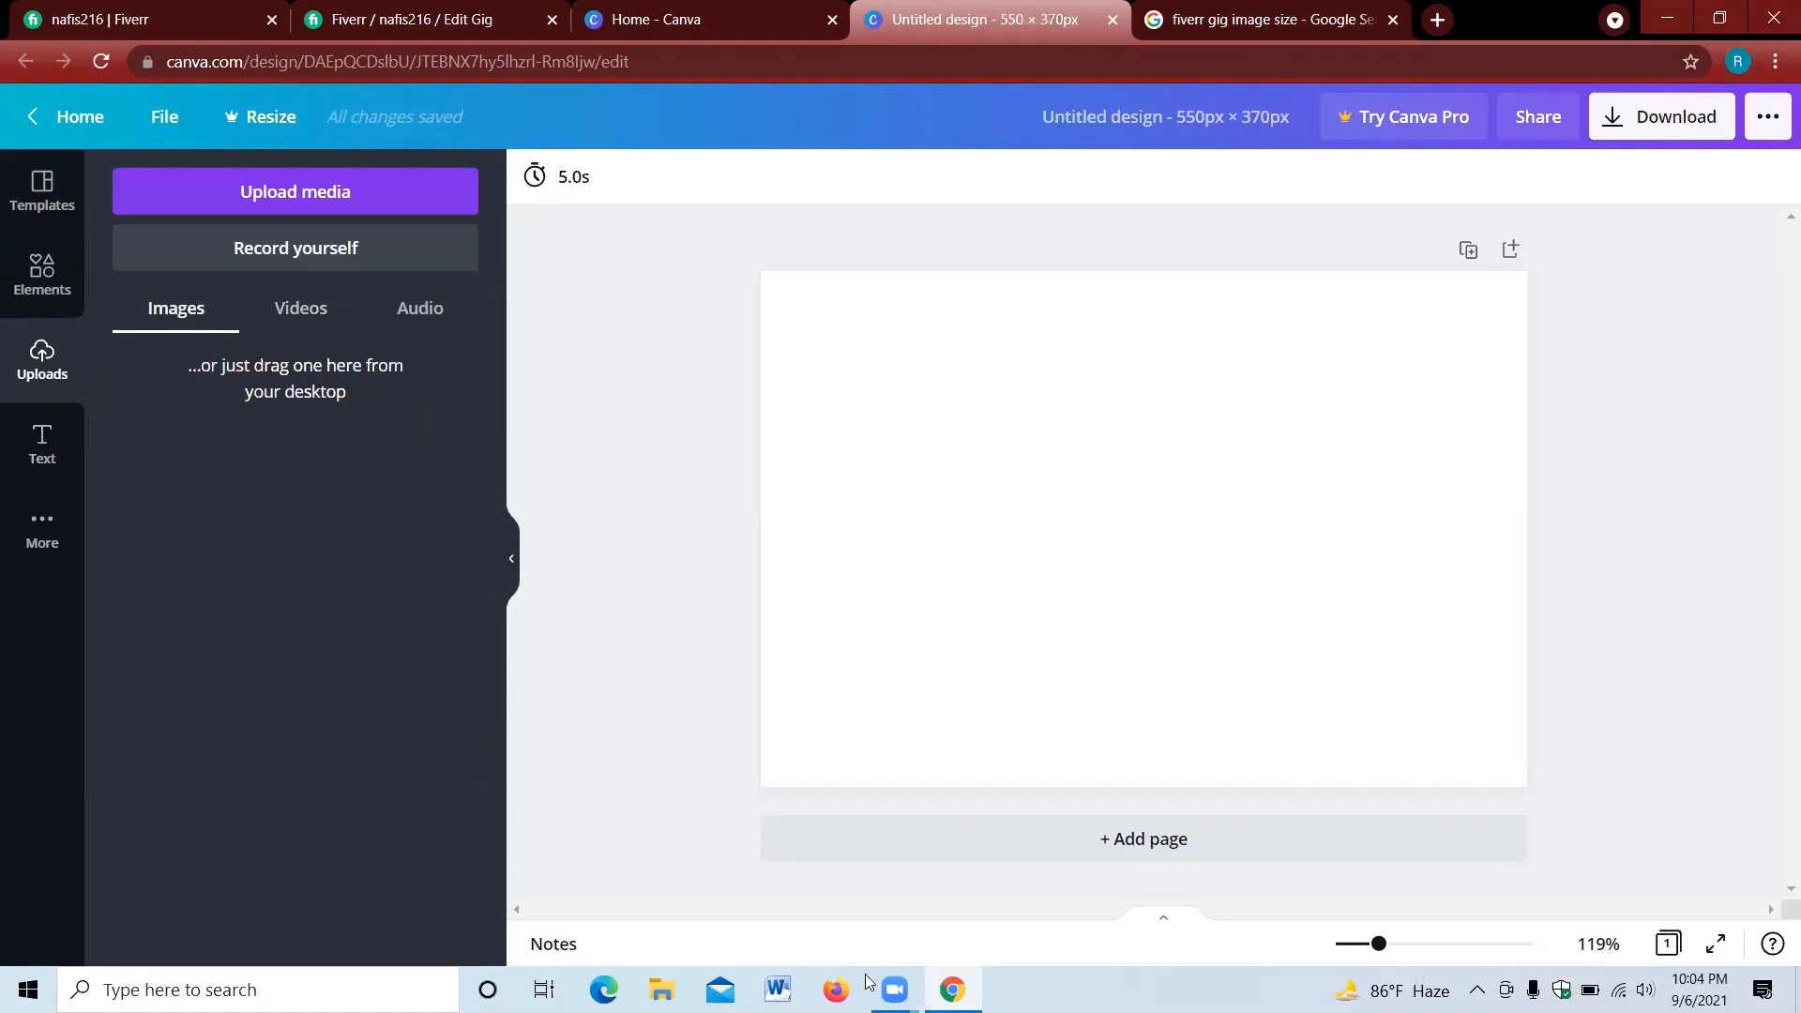
- Switch to Telegram and look through the group and contact chats to examine the forex channel invitation sent to each contact
mouse_move(894, 990)
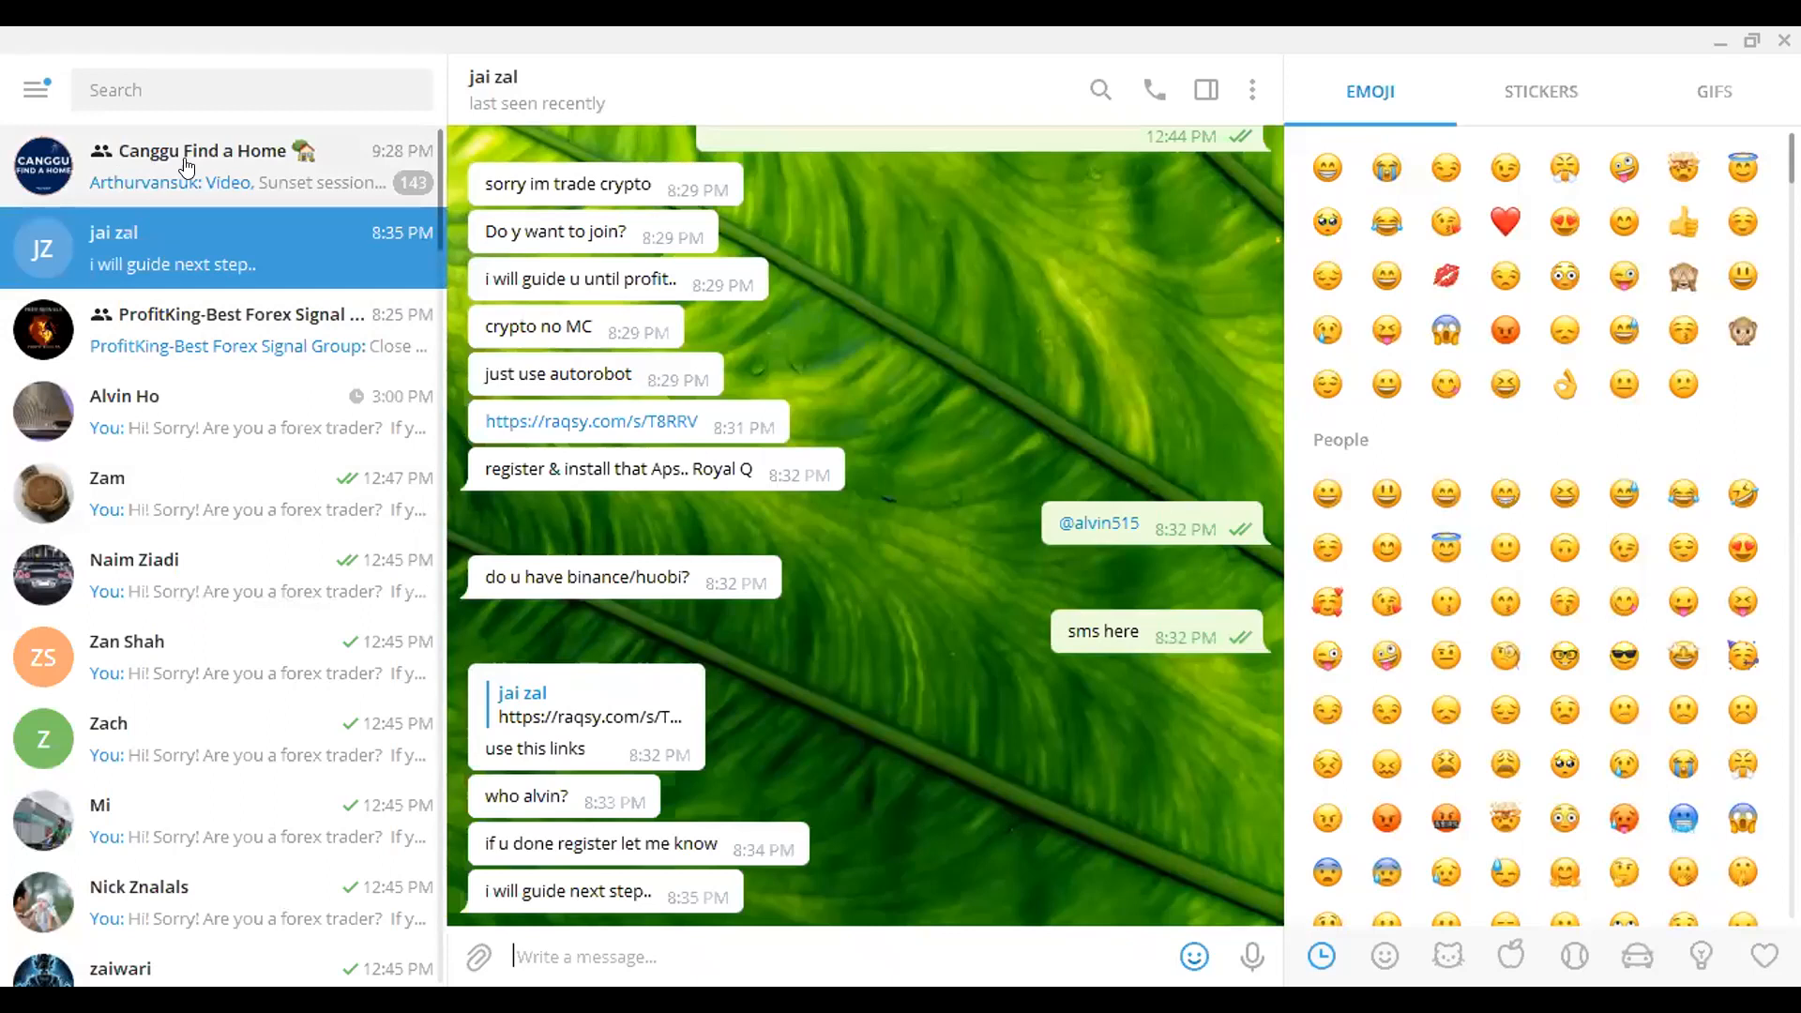
click(167, 189)
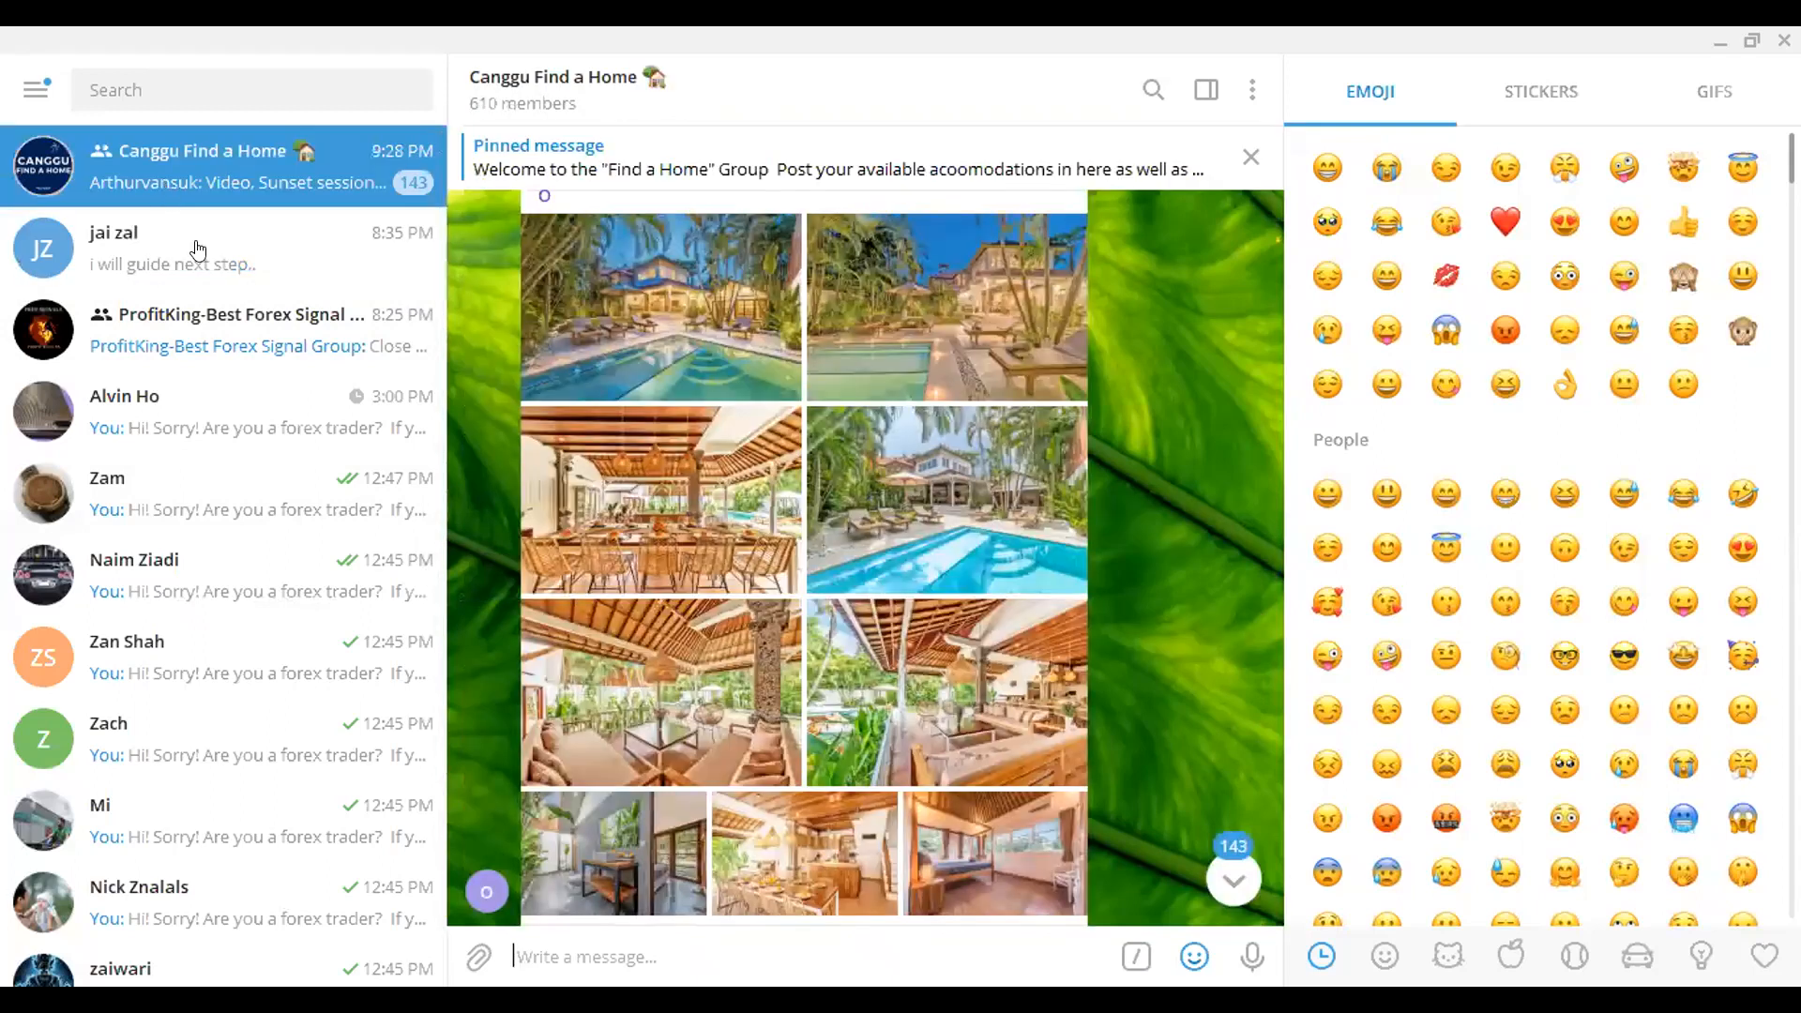
scroll(227, 401, down, 3)
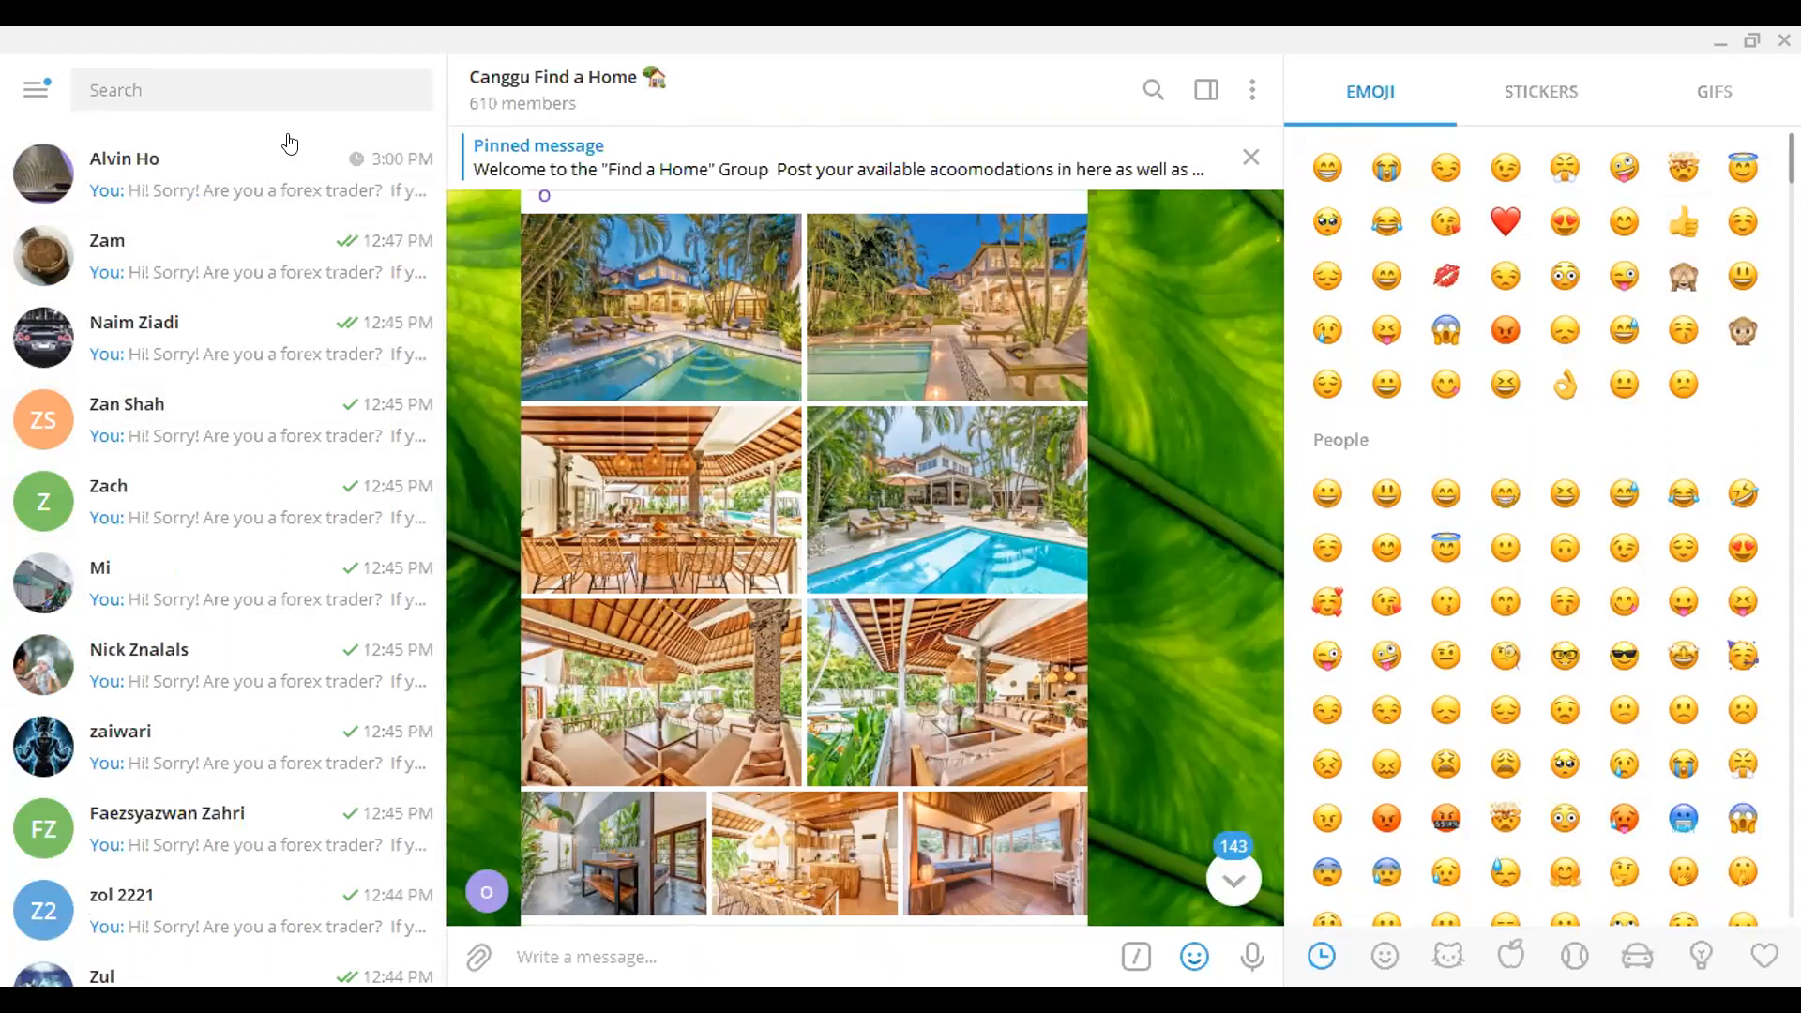
click(197, 269)
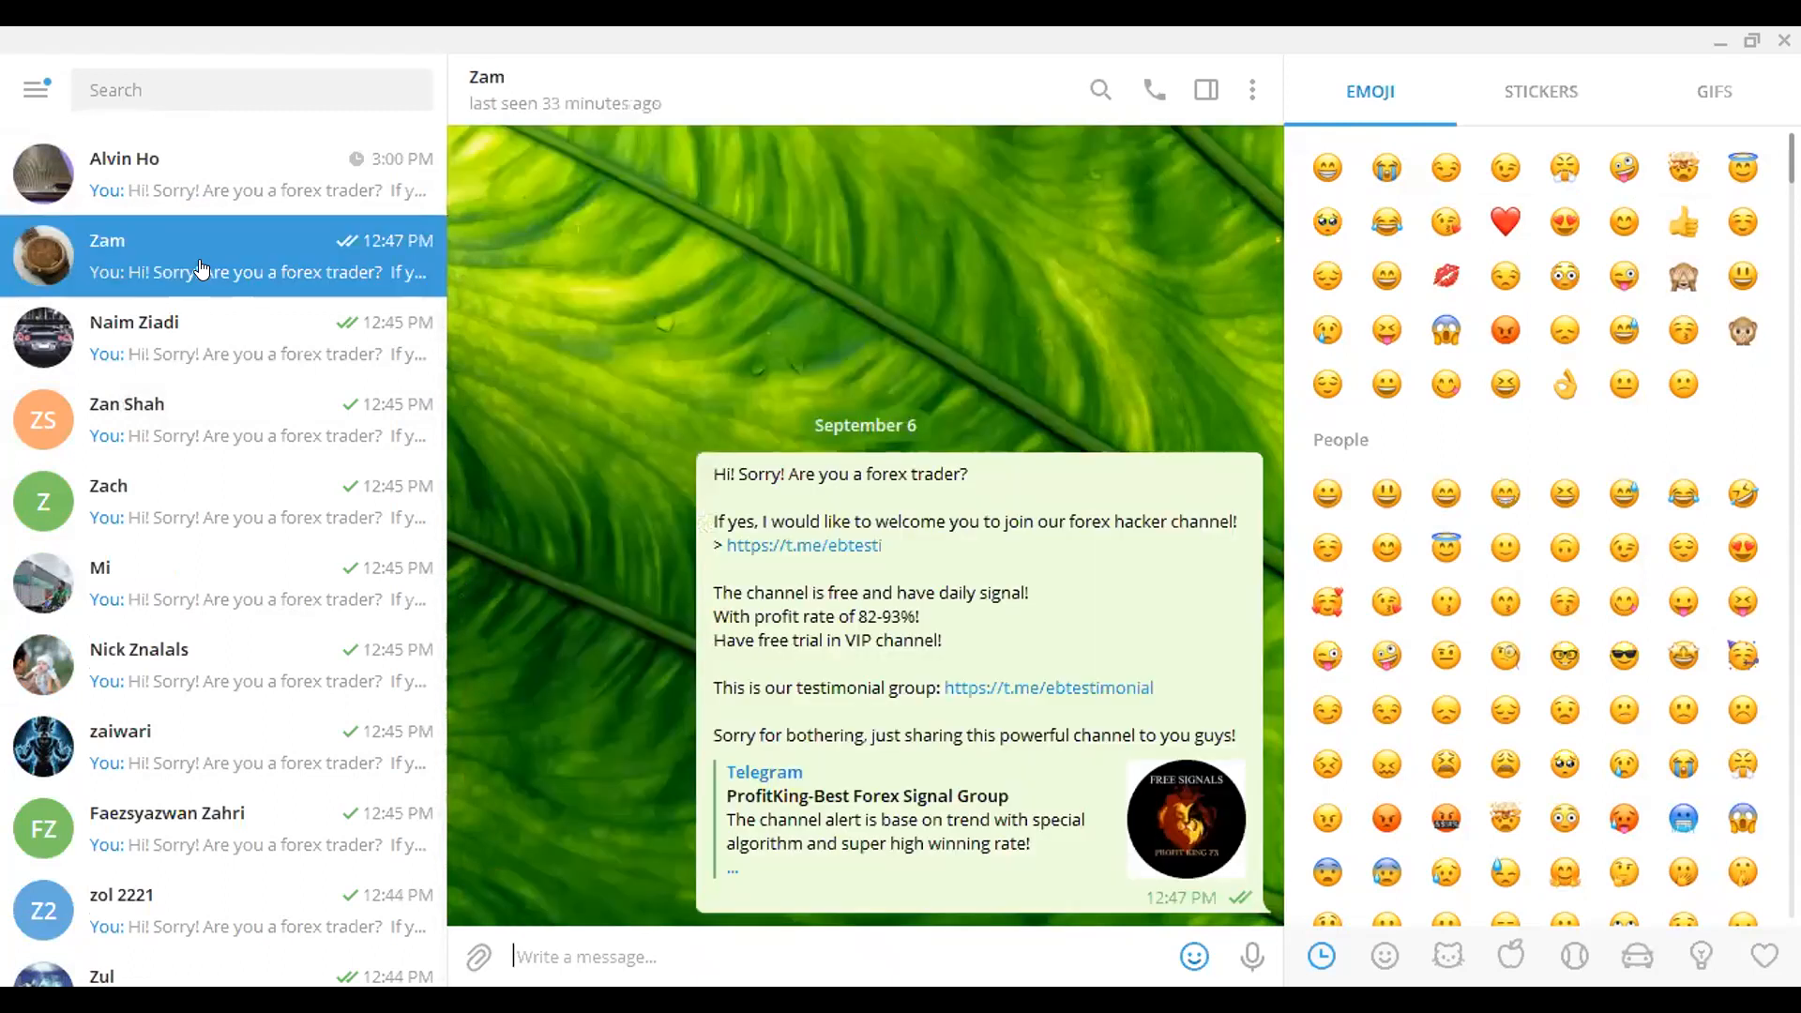
click(324, 346)
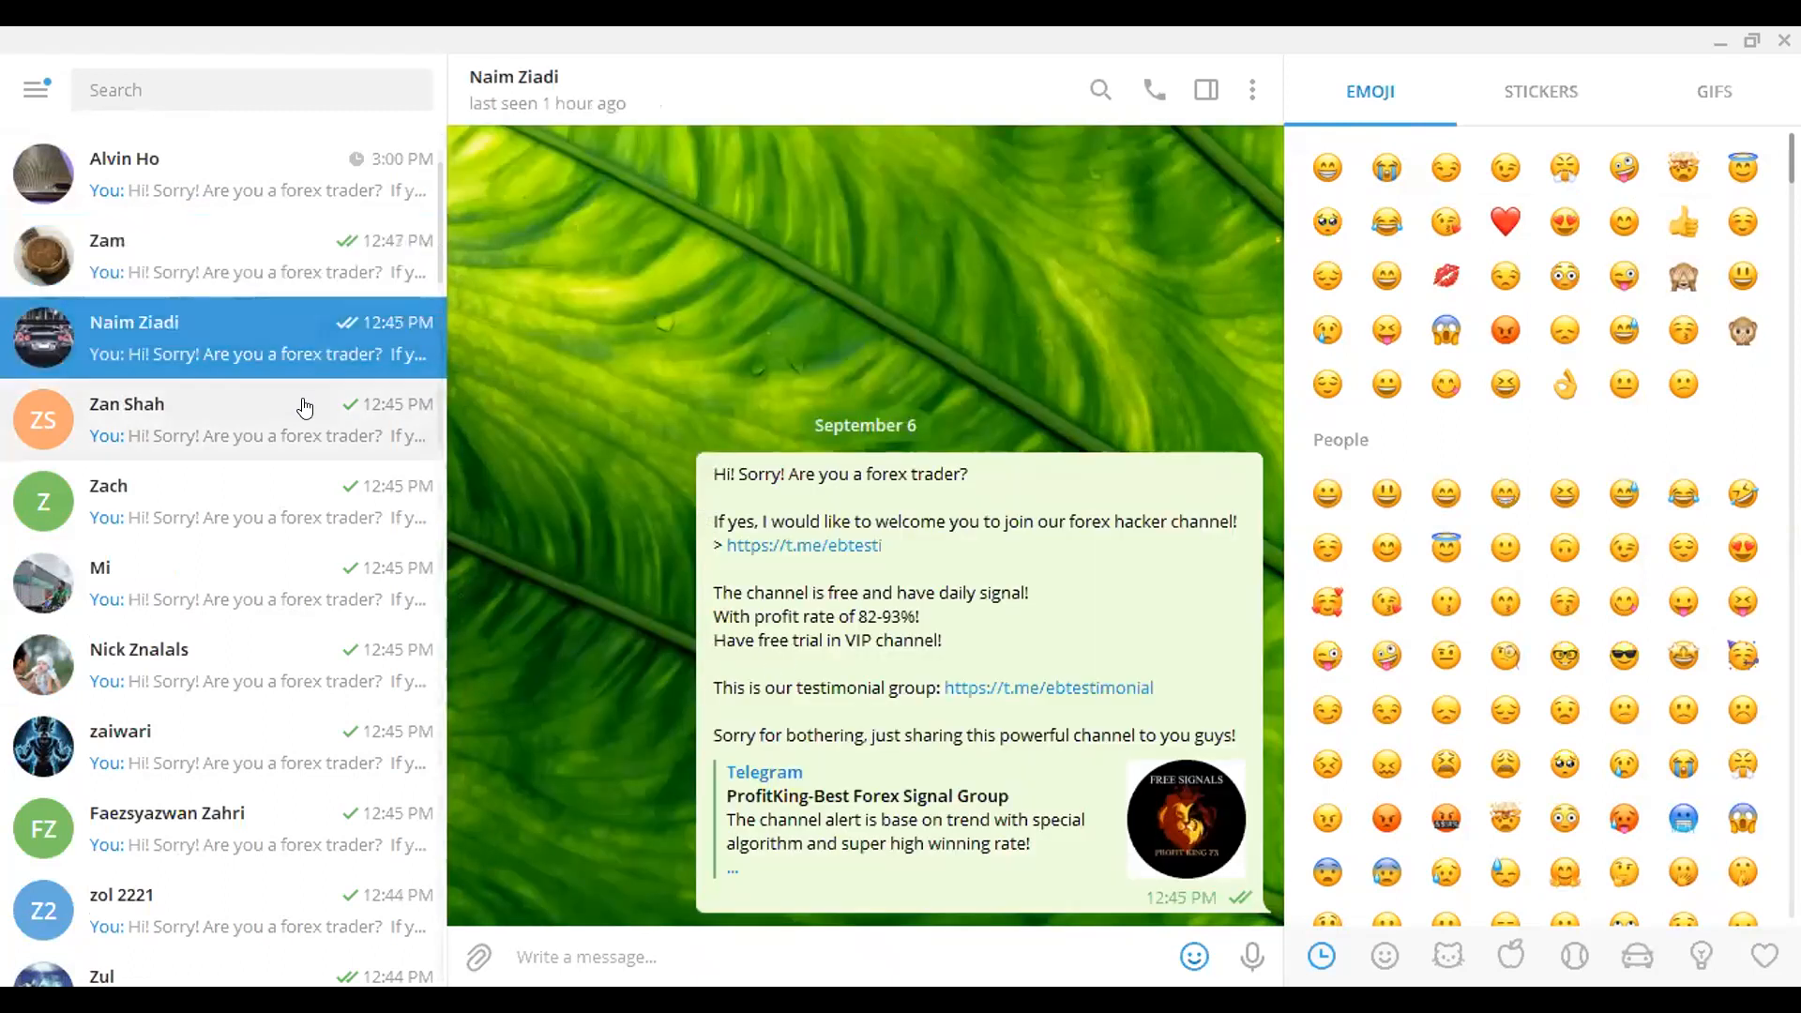
click(298, 420)
click(267, 509)
click(255, 586)
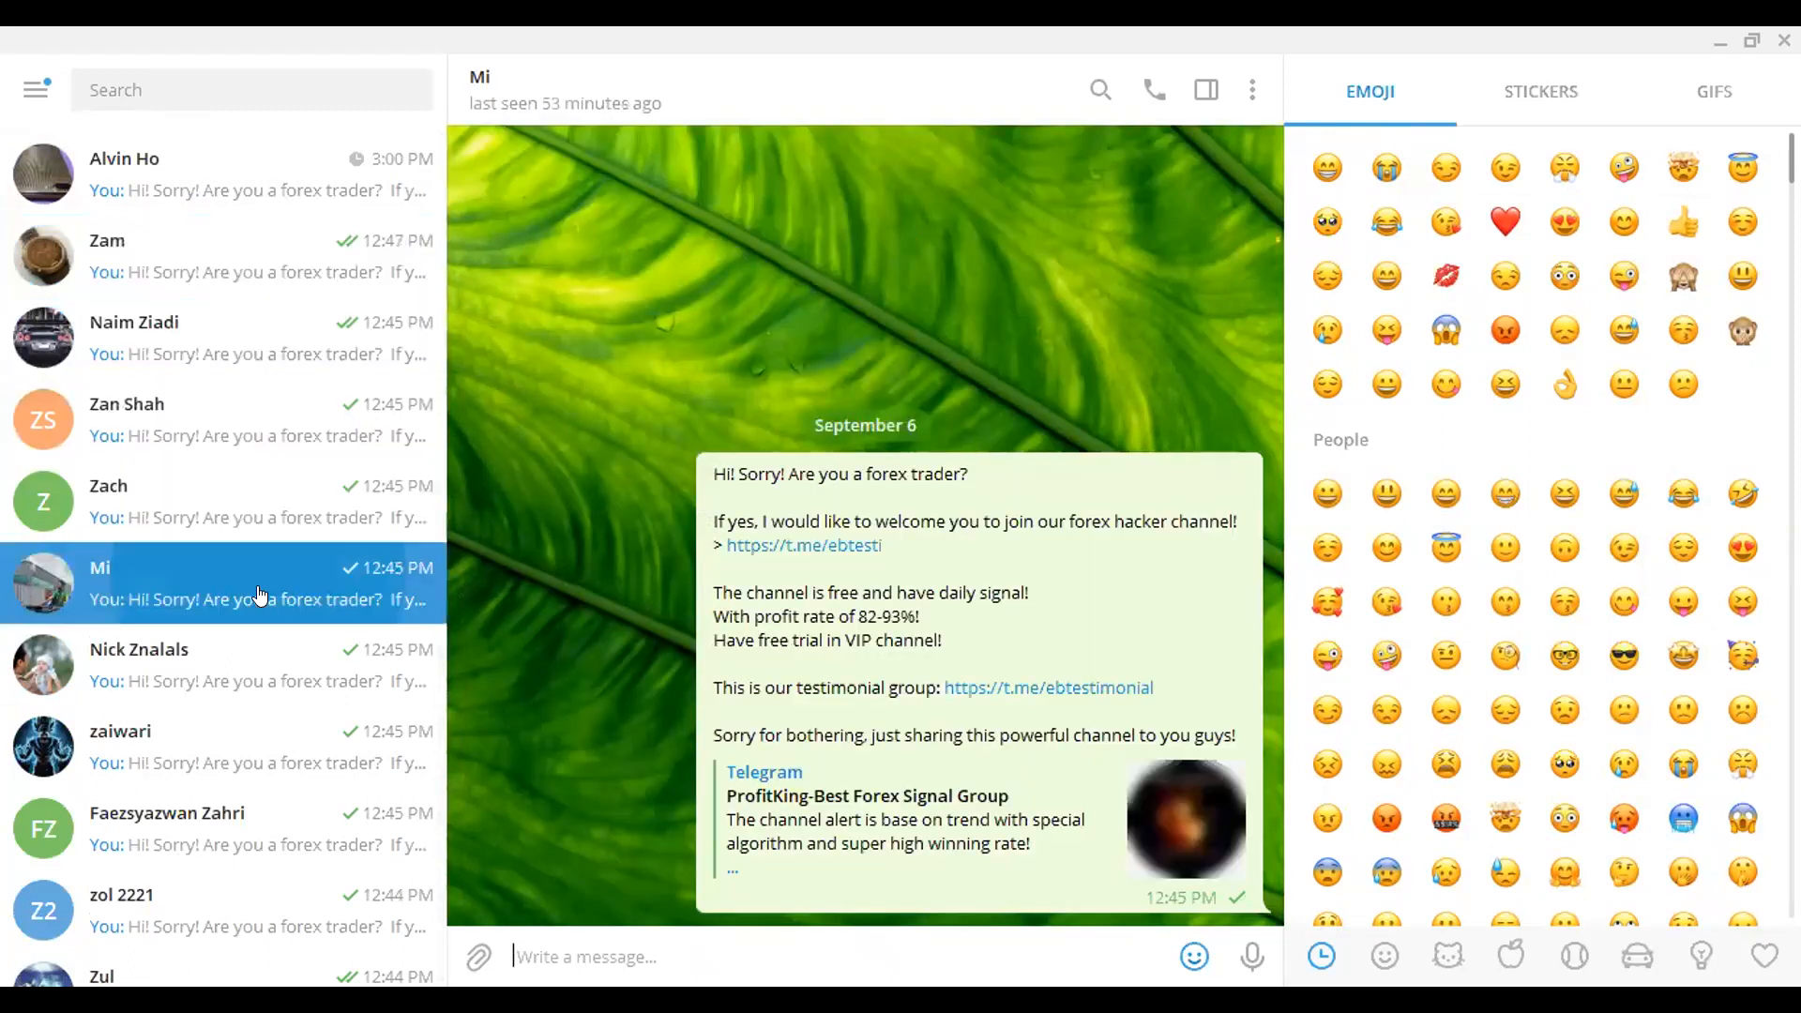
click(258, 675)
click(286, 758)
click(281, 836)
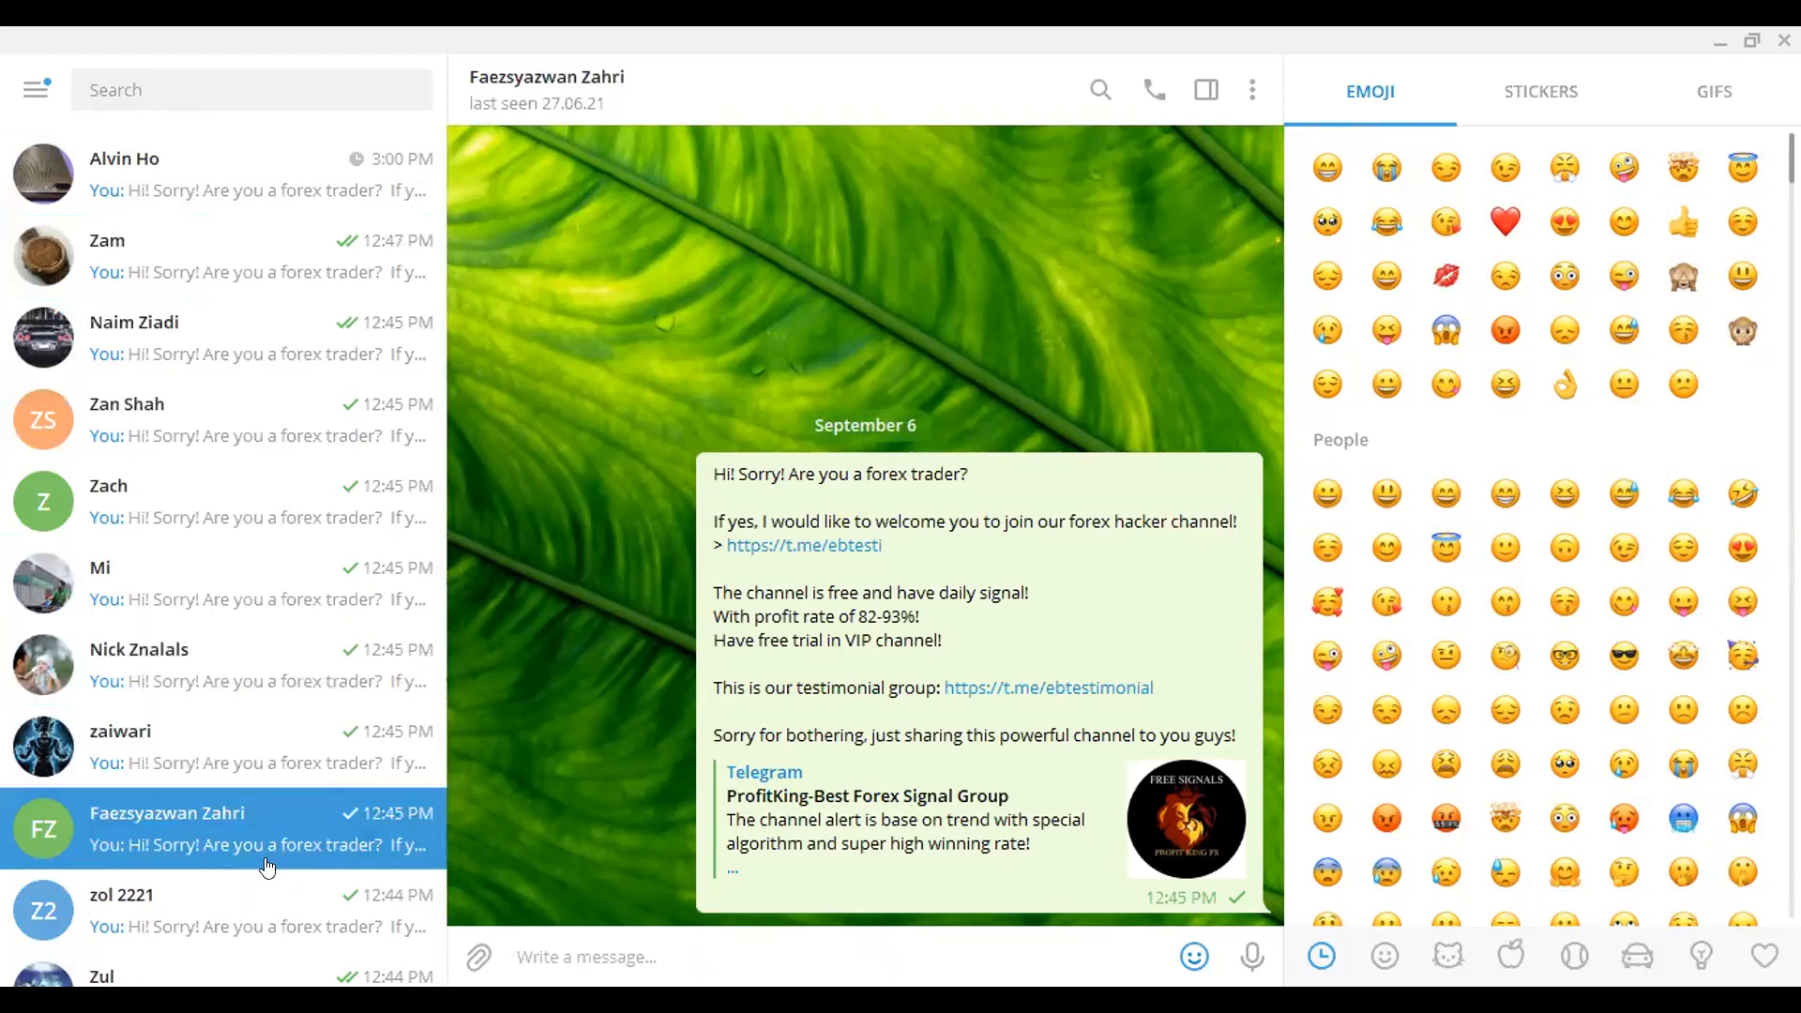
click(309, 736)
click(294, 658)
click(292, 574)
click(300, 413)
click(302, 335)
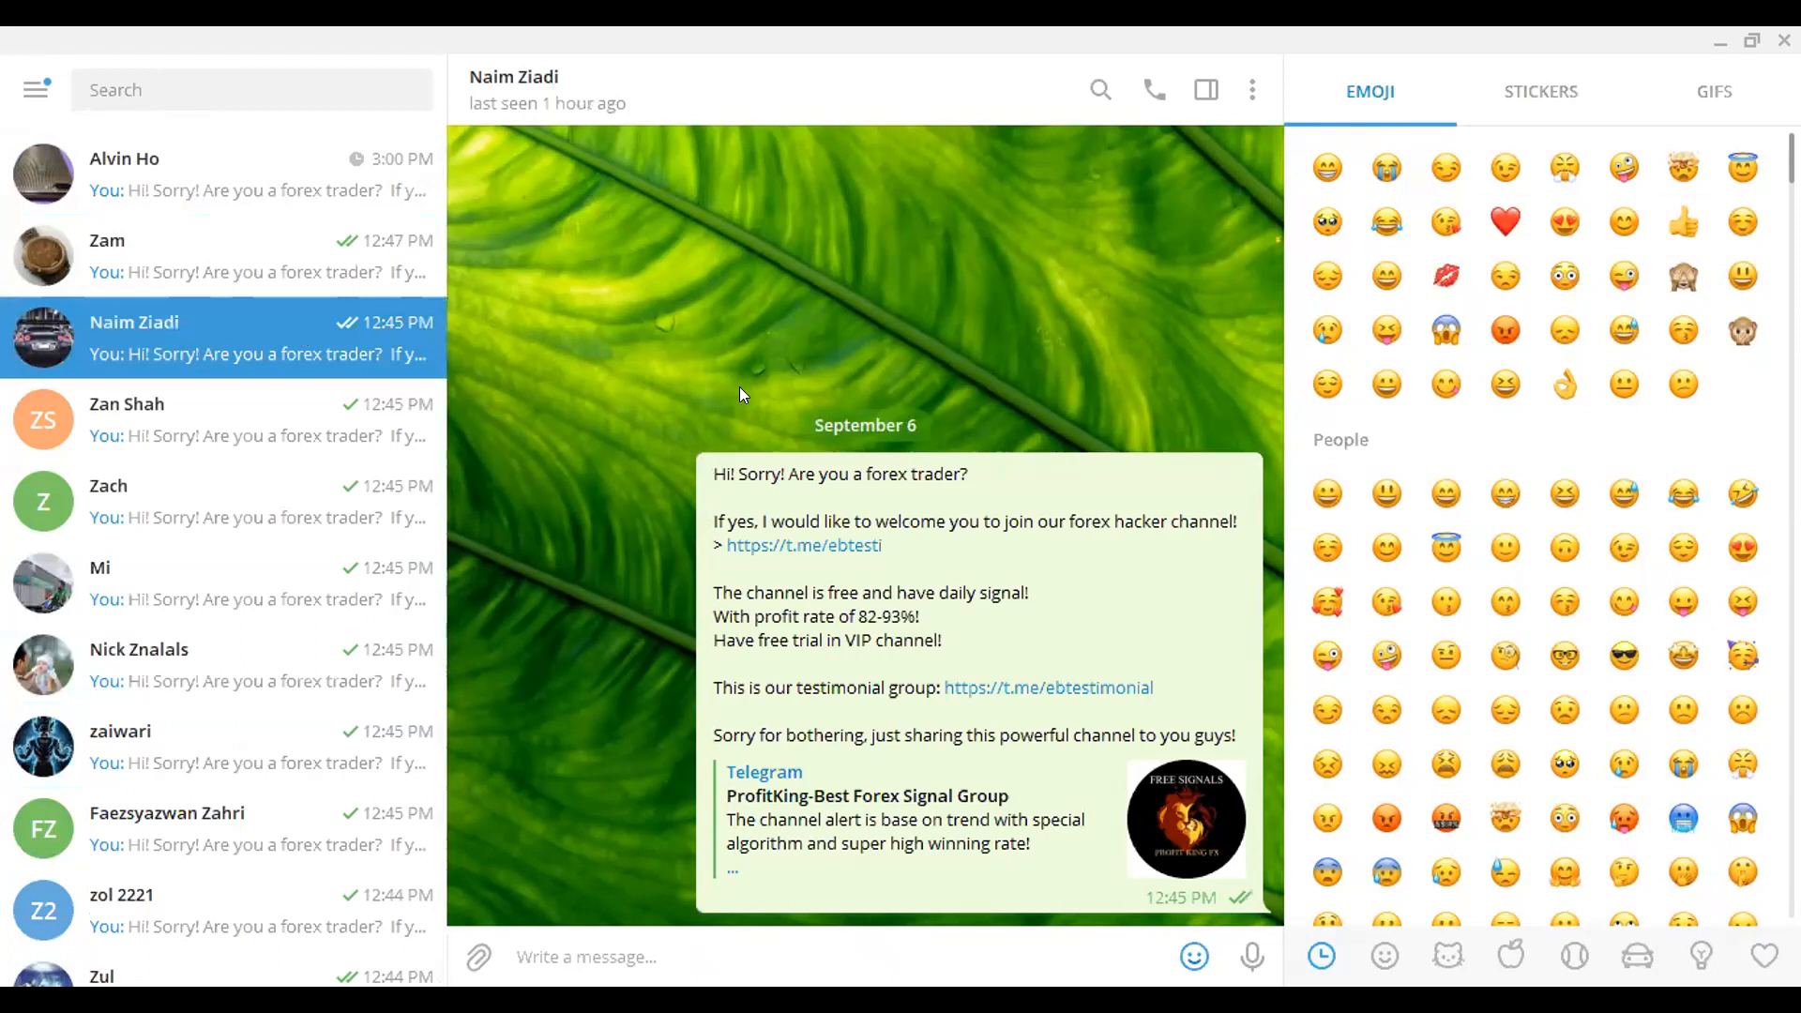
- Select the full text of the forex invitation message and open the message's options
drag(706, 480, 1105, 721)
right_click(1105, 716)
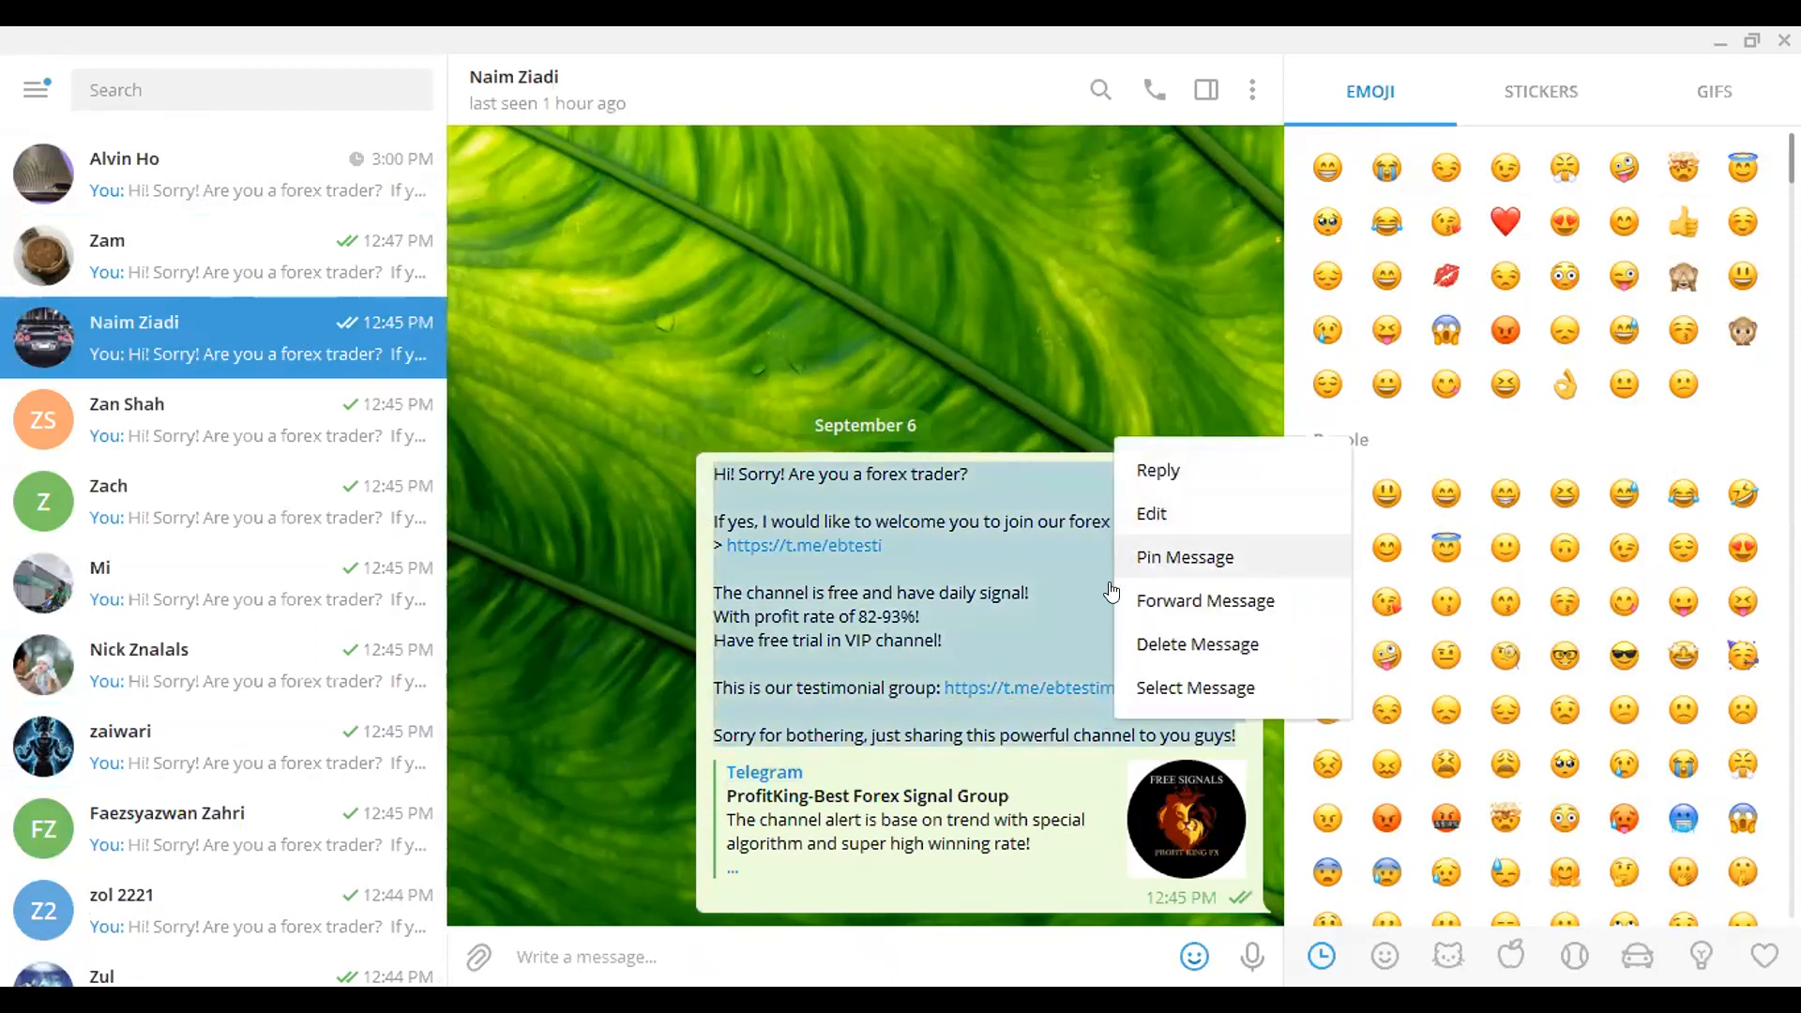
click(908, 601)
right_click(885, 611)
click(936, 646)
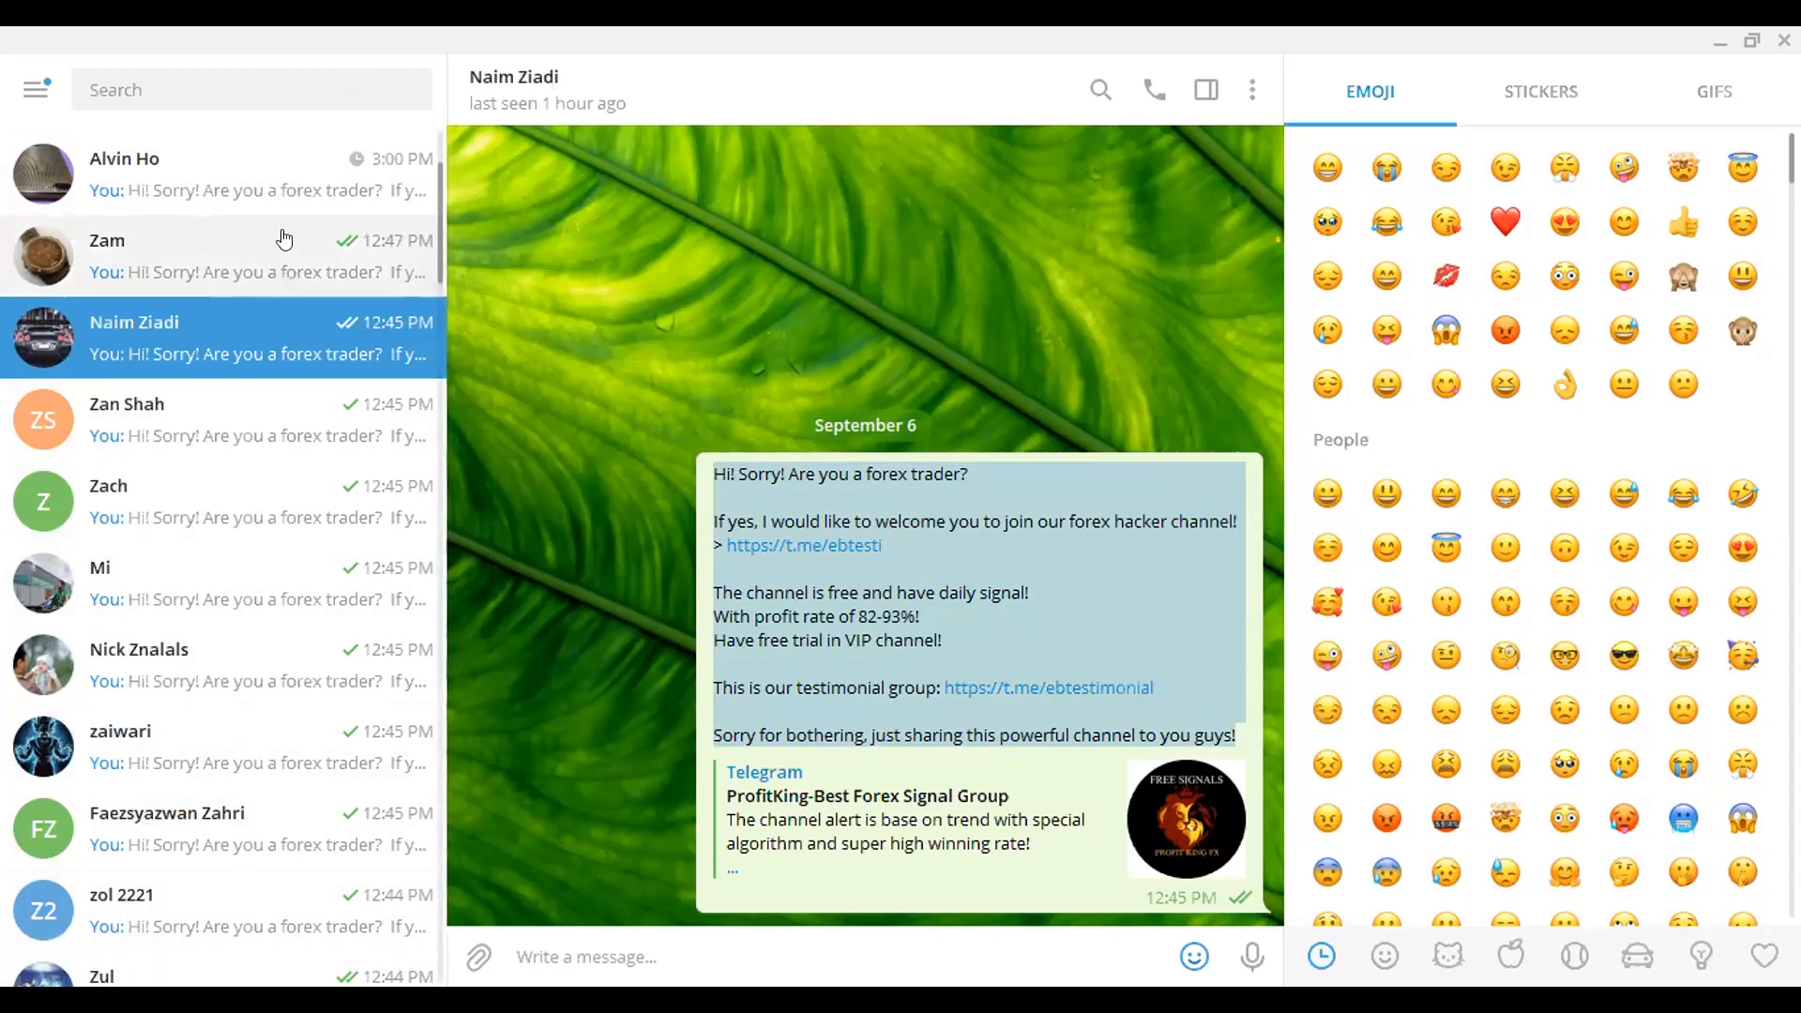
- Compare the sent invitation across the neighbouring contacts' chats
click(223, 170)
click(229, 274)
click(244, 412)
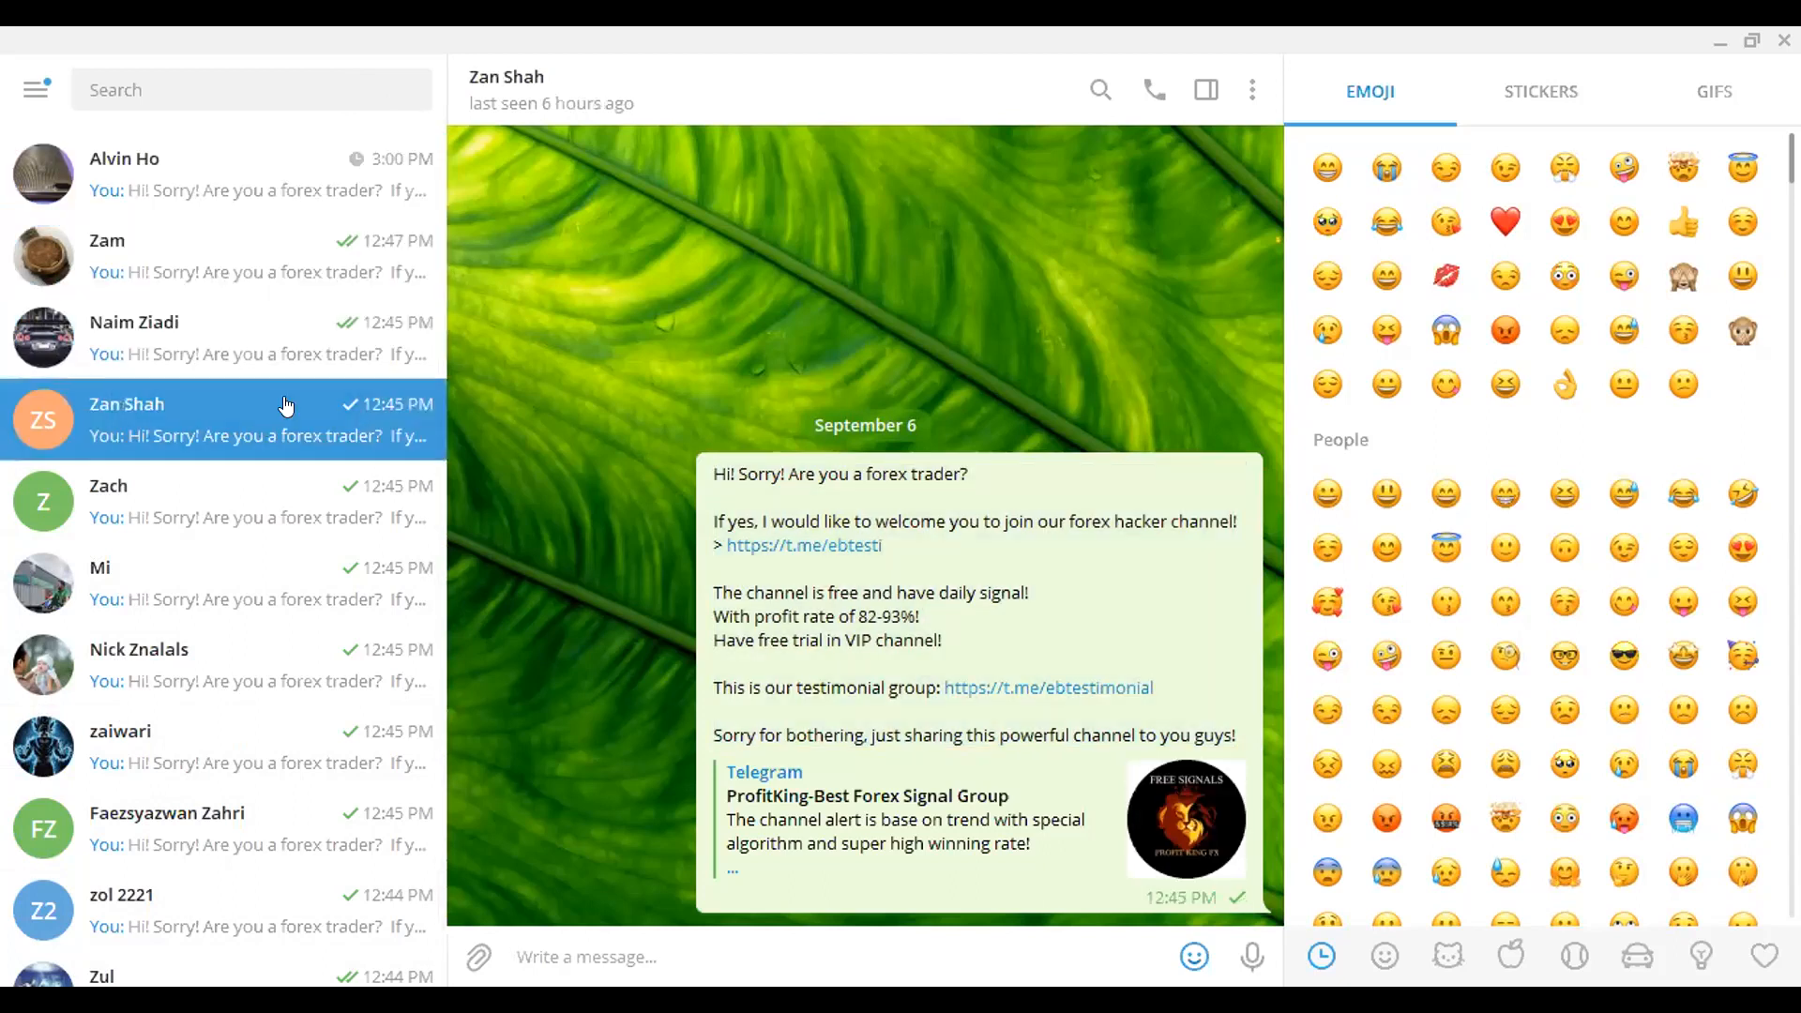
click(198, 356)
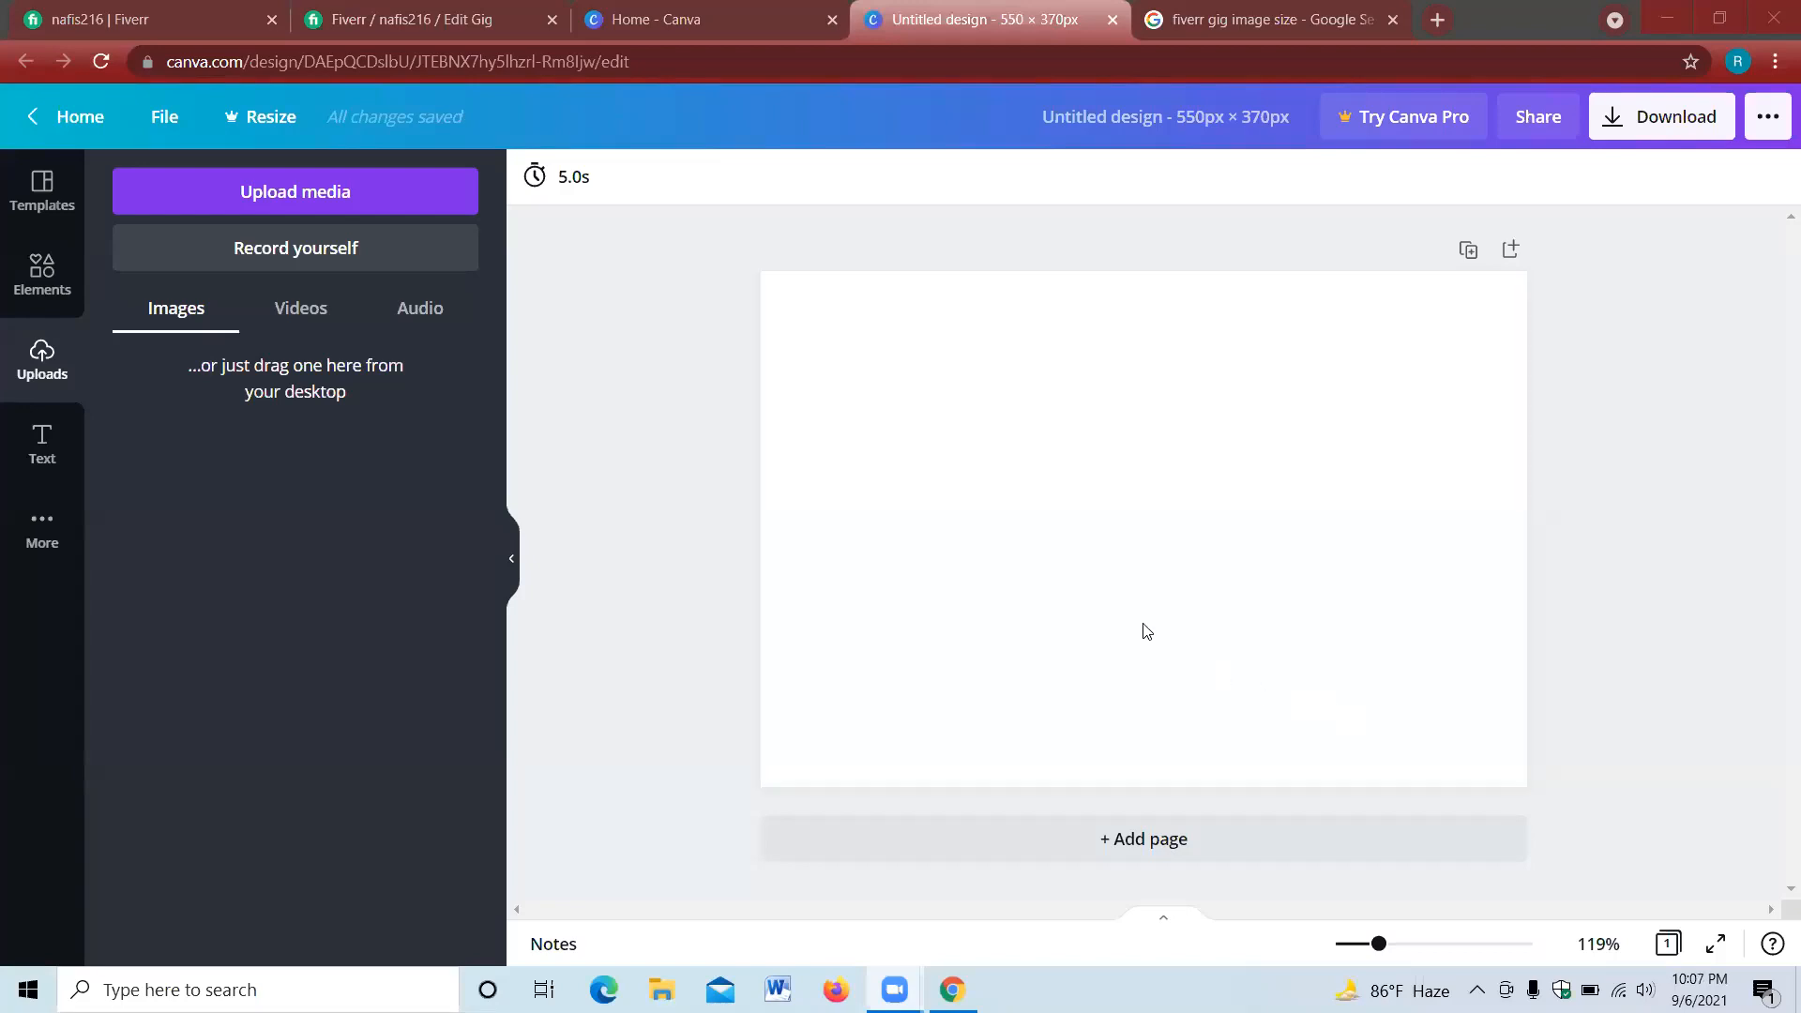
- Return to the Canva design, add a square shape from the elements, and move it left of the page's centre
click(1012, 560)
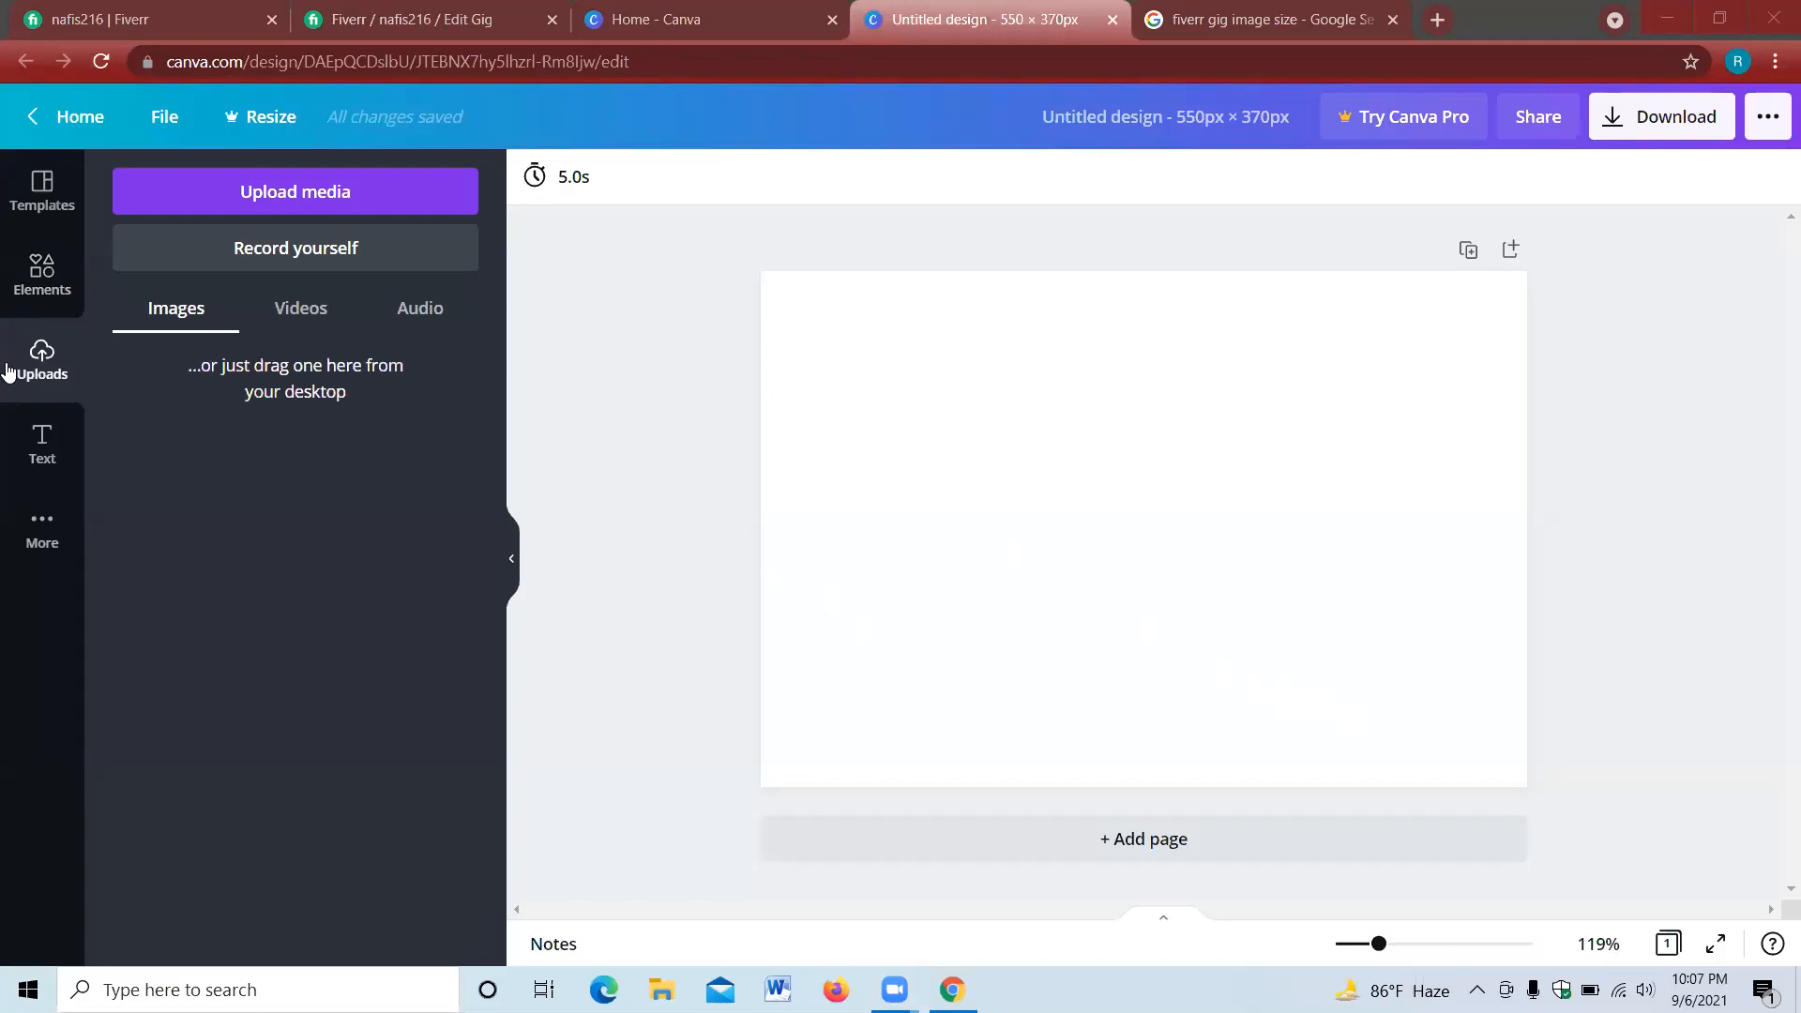
click(44, 273)
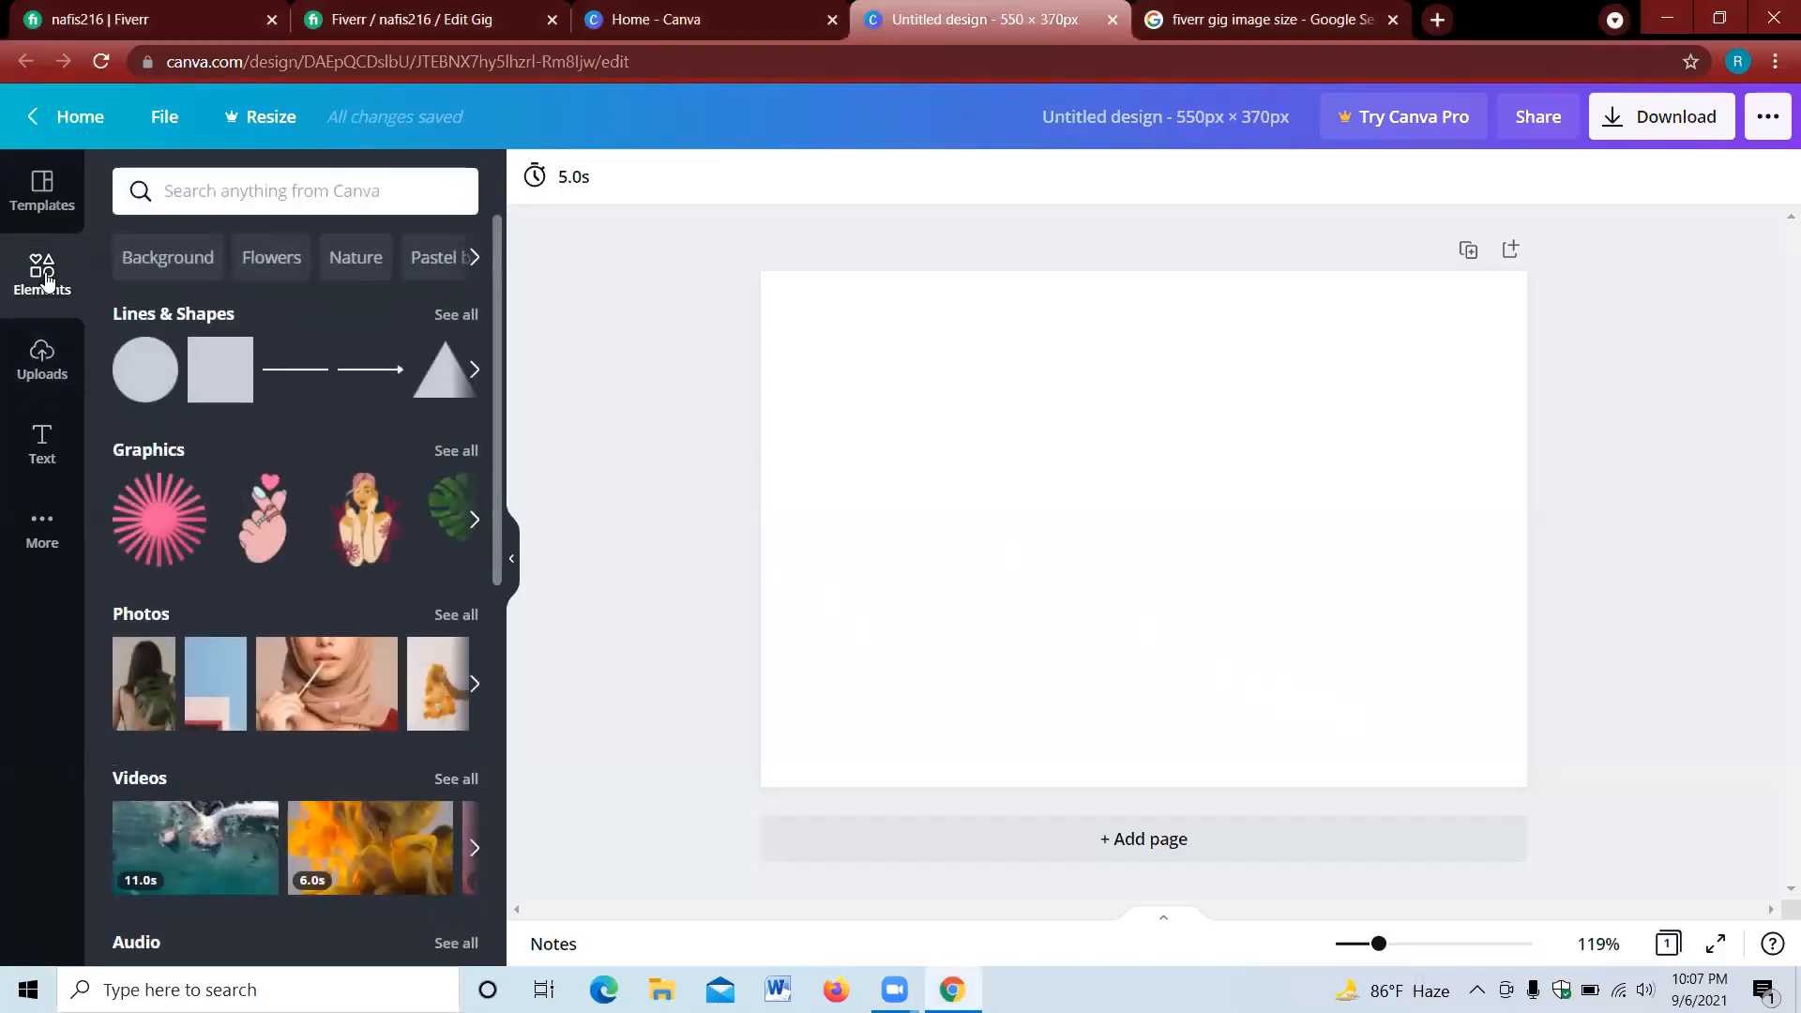
click(220, 368)
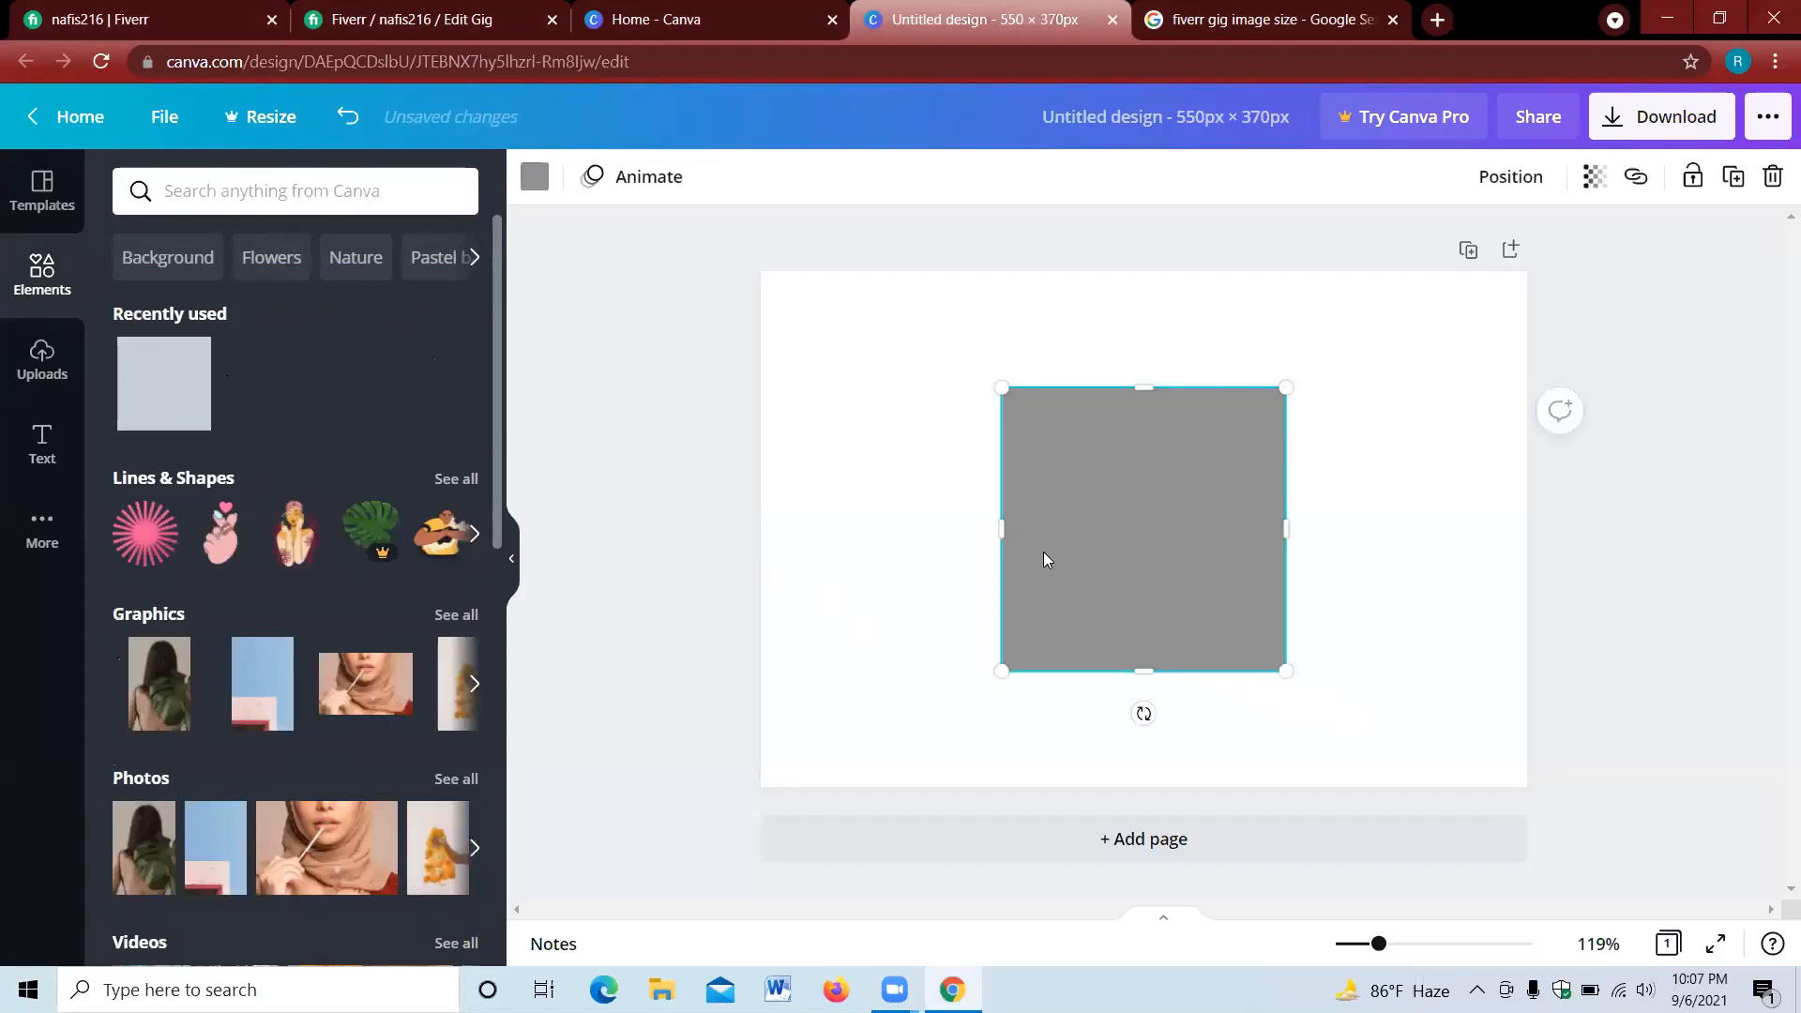
drag(1118, 560, 1003, 546)
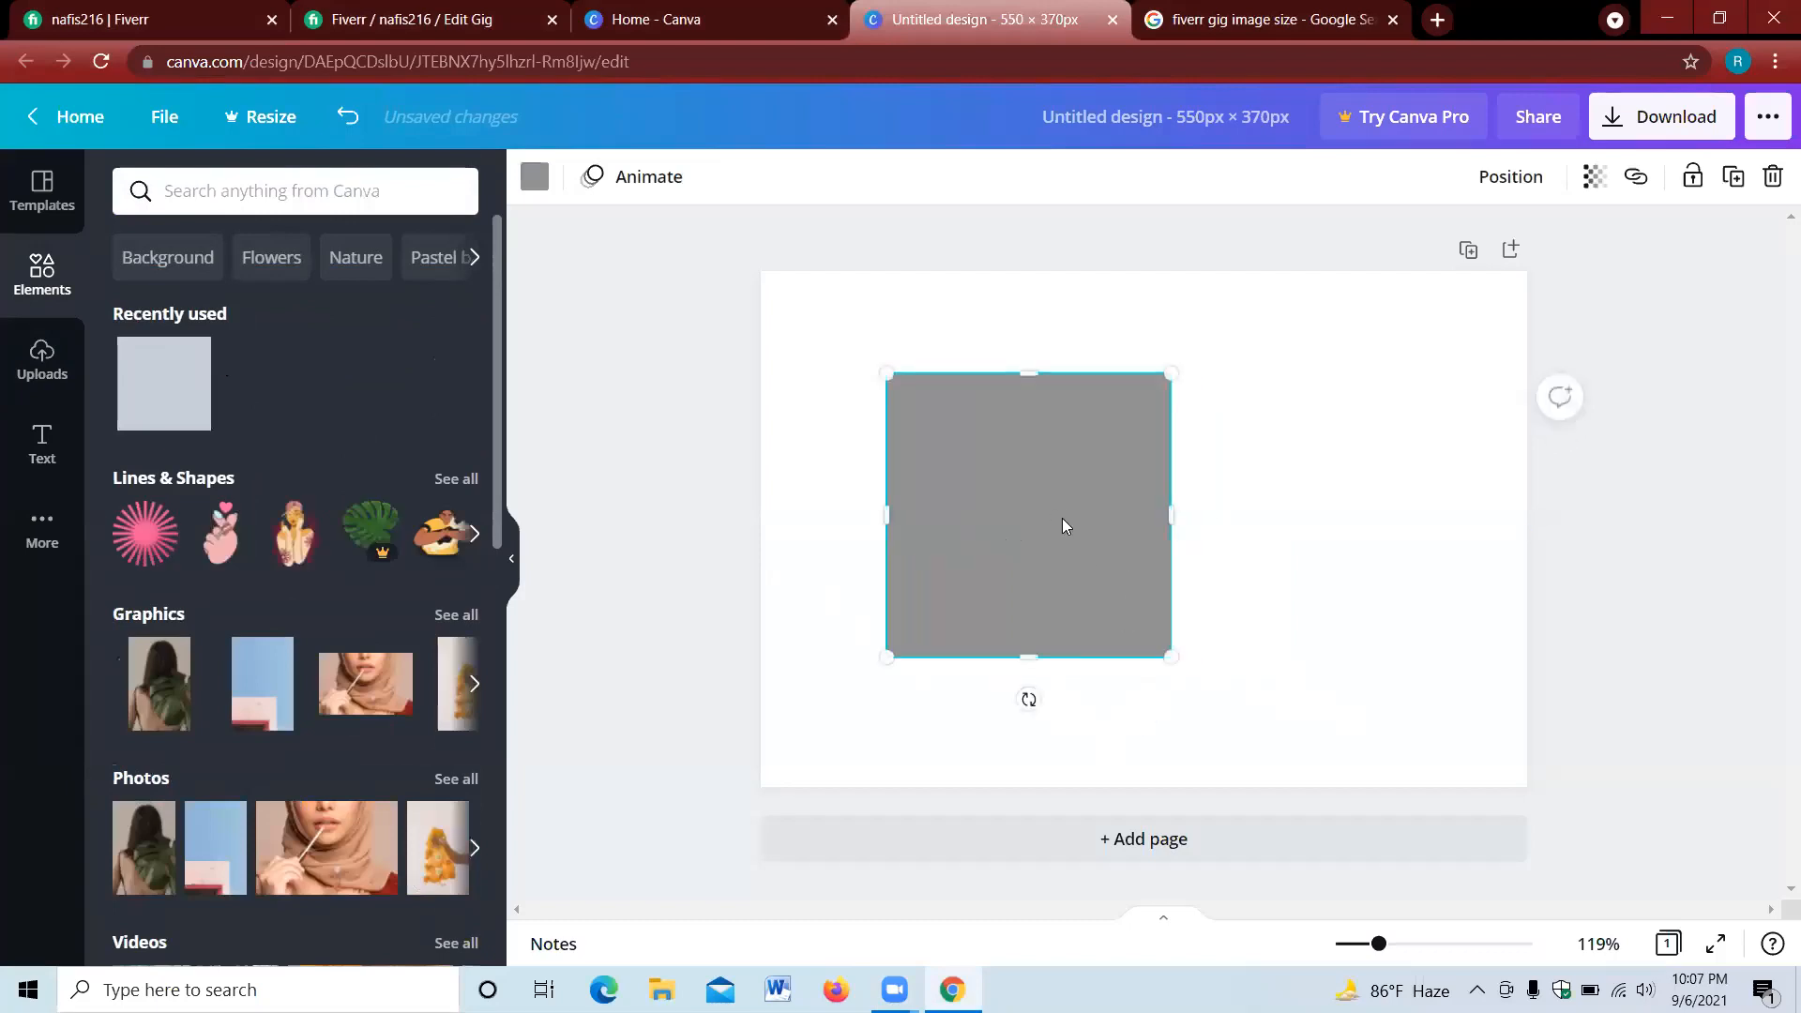
- Rotate the grey square and stretch it into a diagonal band from the page's lower-left corner to its upper-right corner
drag(1031, 700, 897, 615)
drag(1047, 513, 966, 803)
drag(1060, 730, 1553, 377)
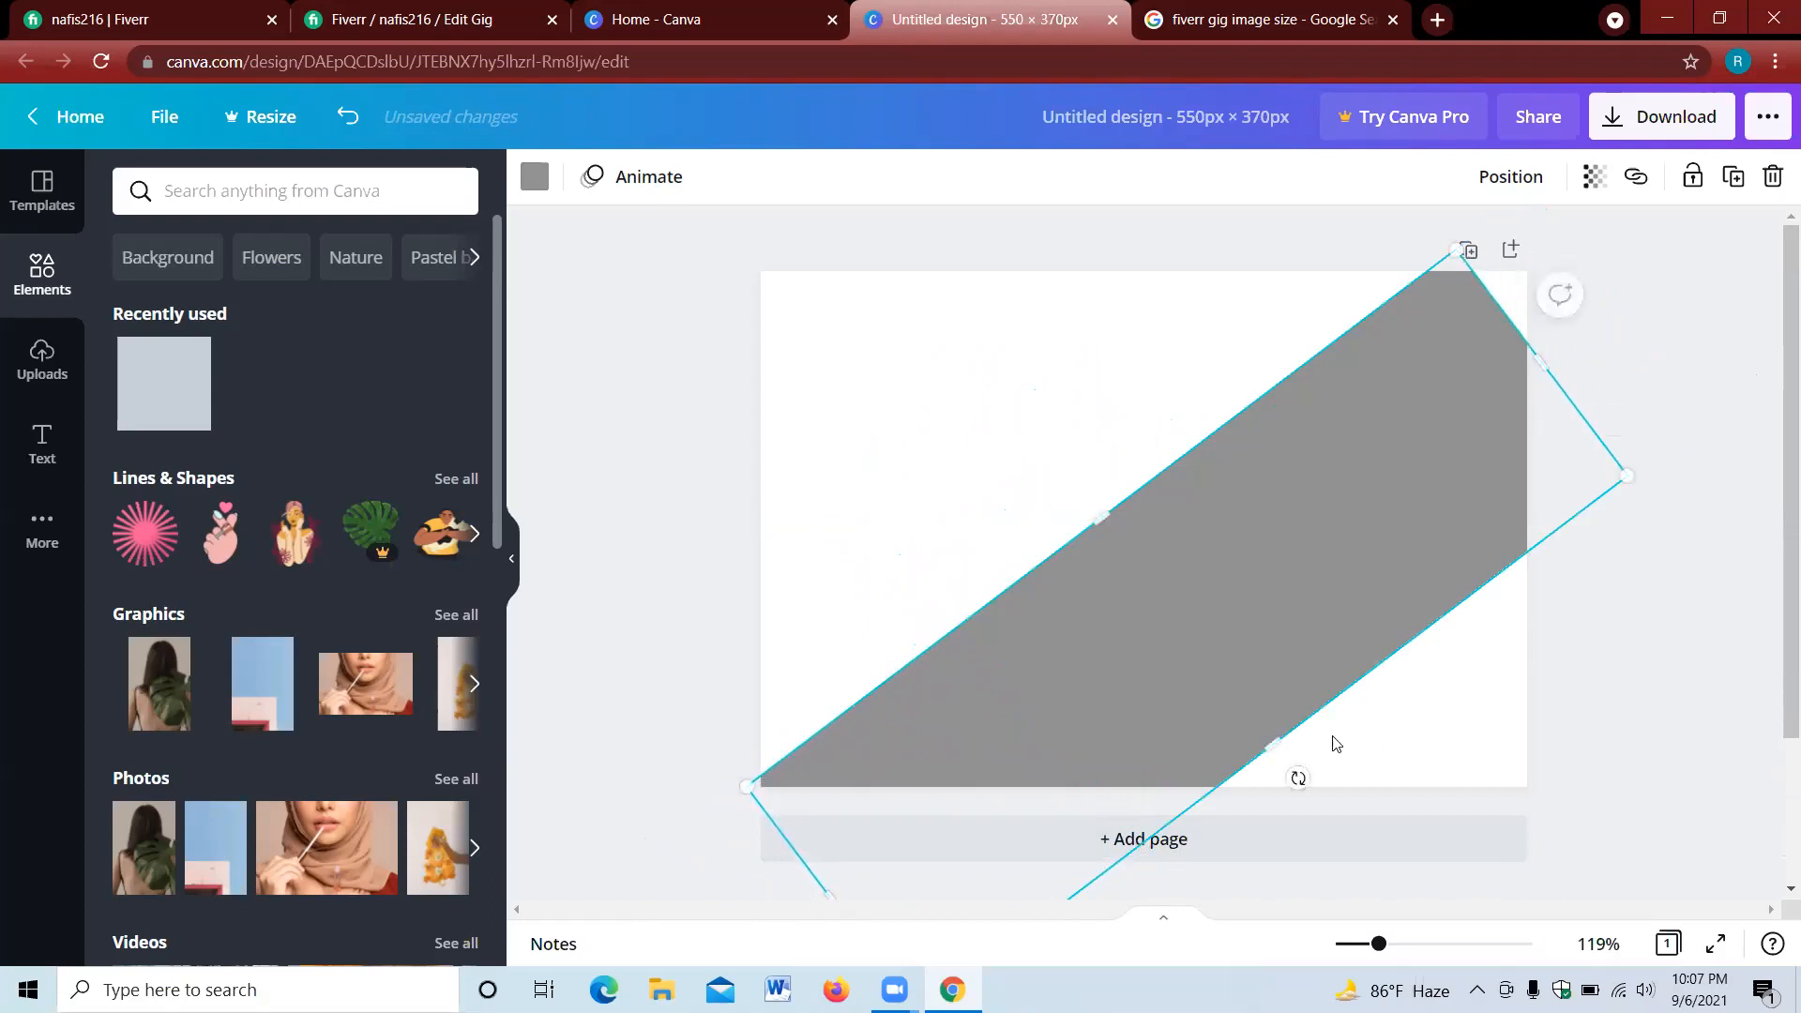
- Enlarge the diagonal band to cover the page's lower-right half and align its edge with the page's corners
drag(1298, 718, 1532, 874)
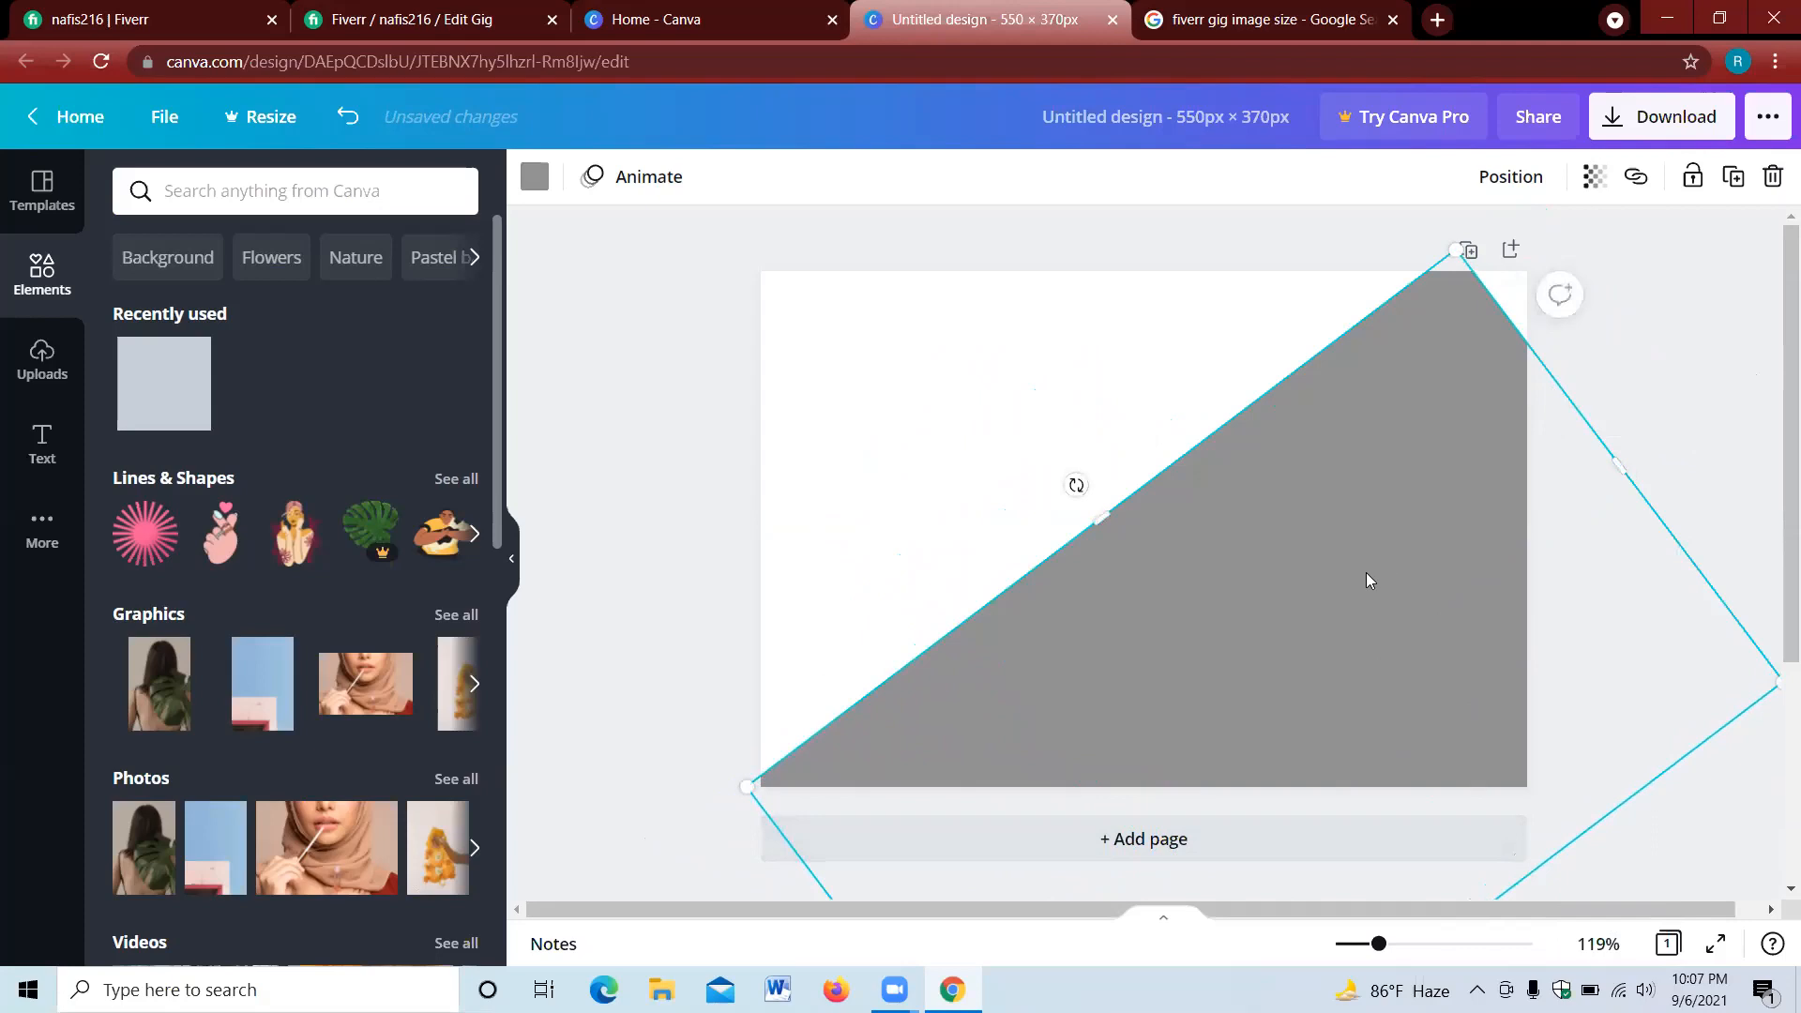
drag(1607, 436, 1649, 420)
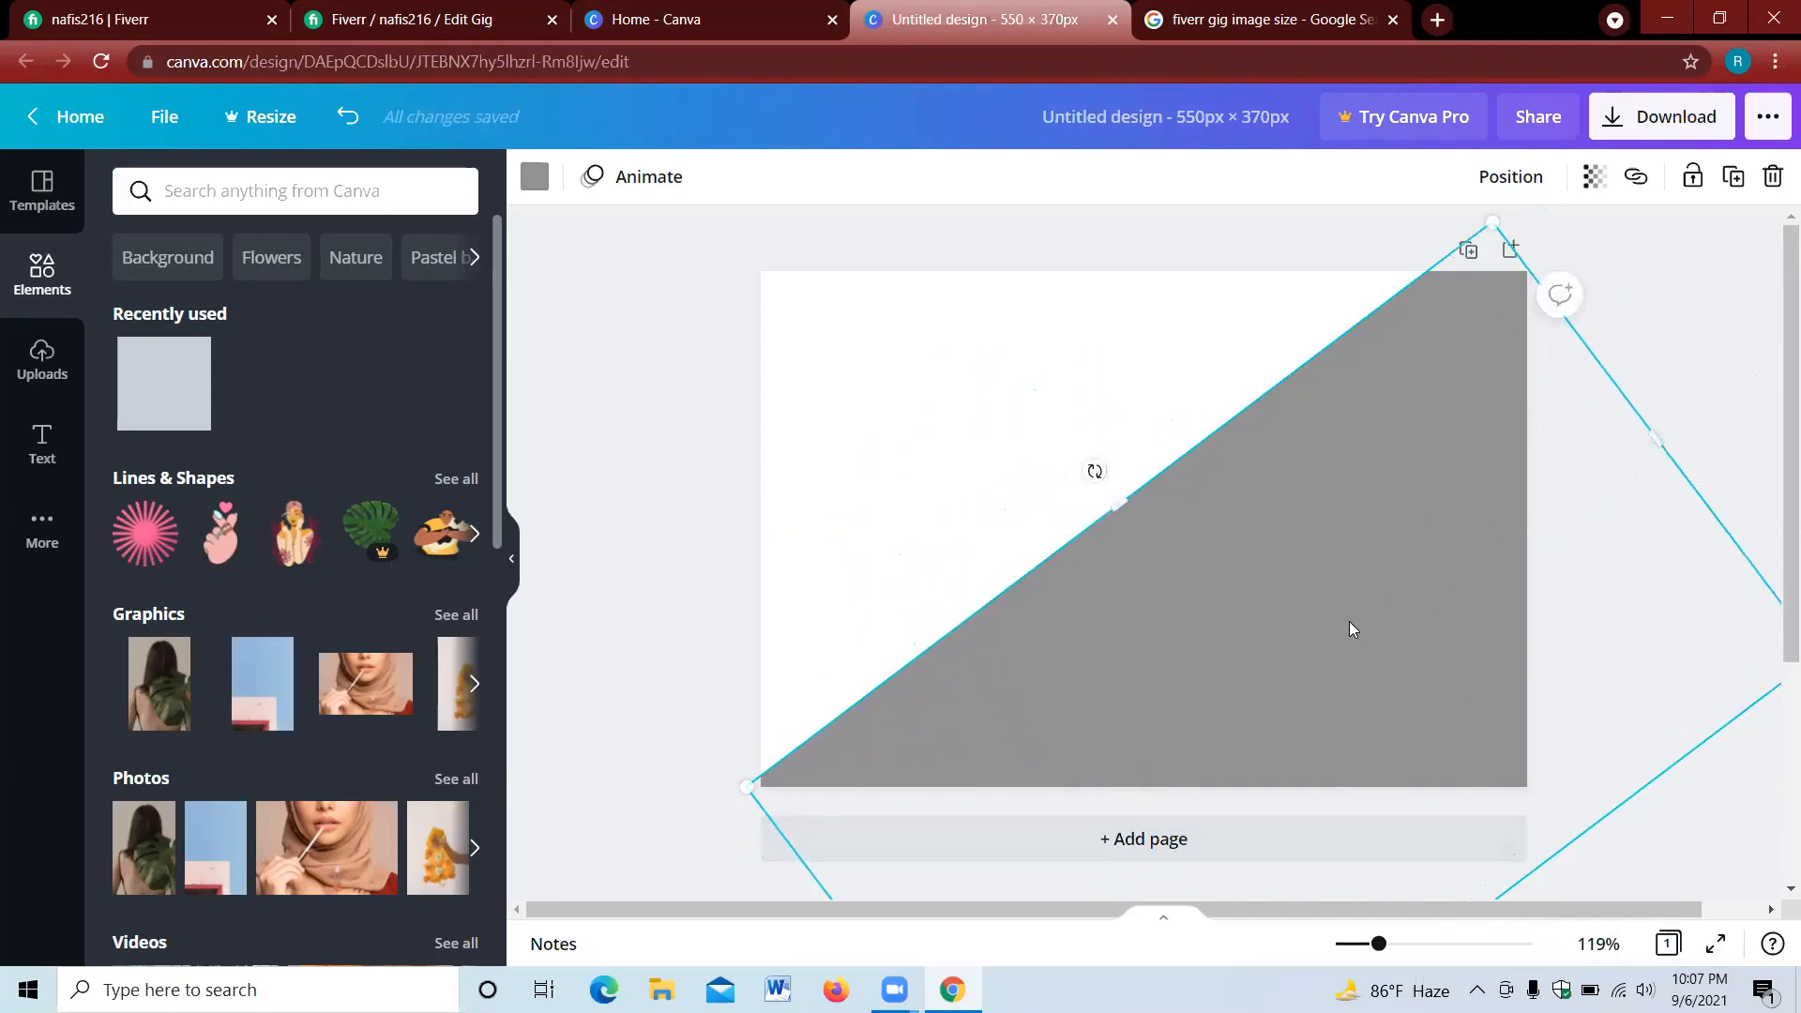
drag(1328, 621, 1342, 637)
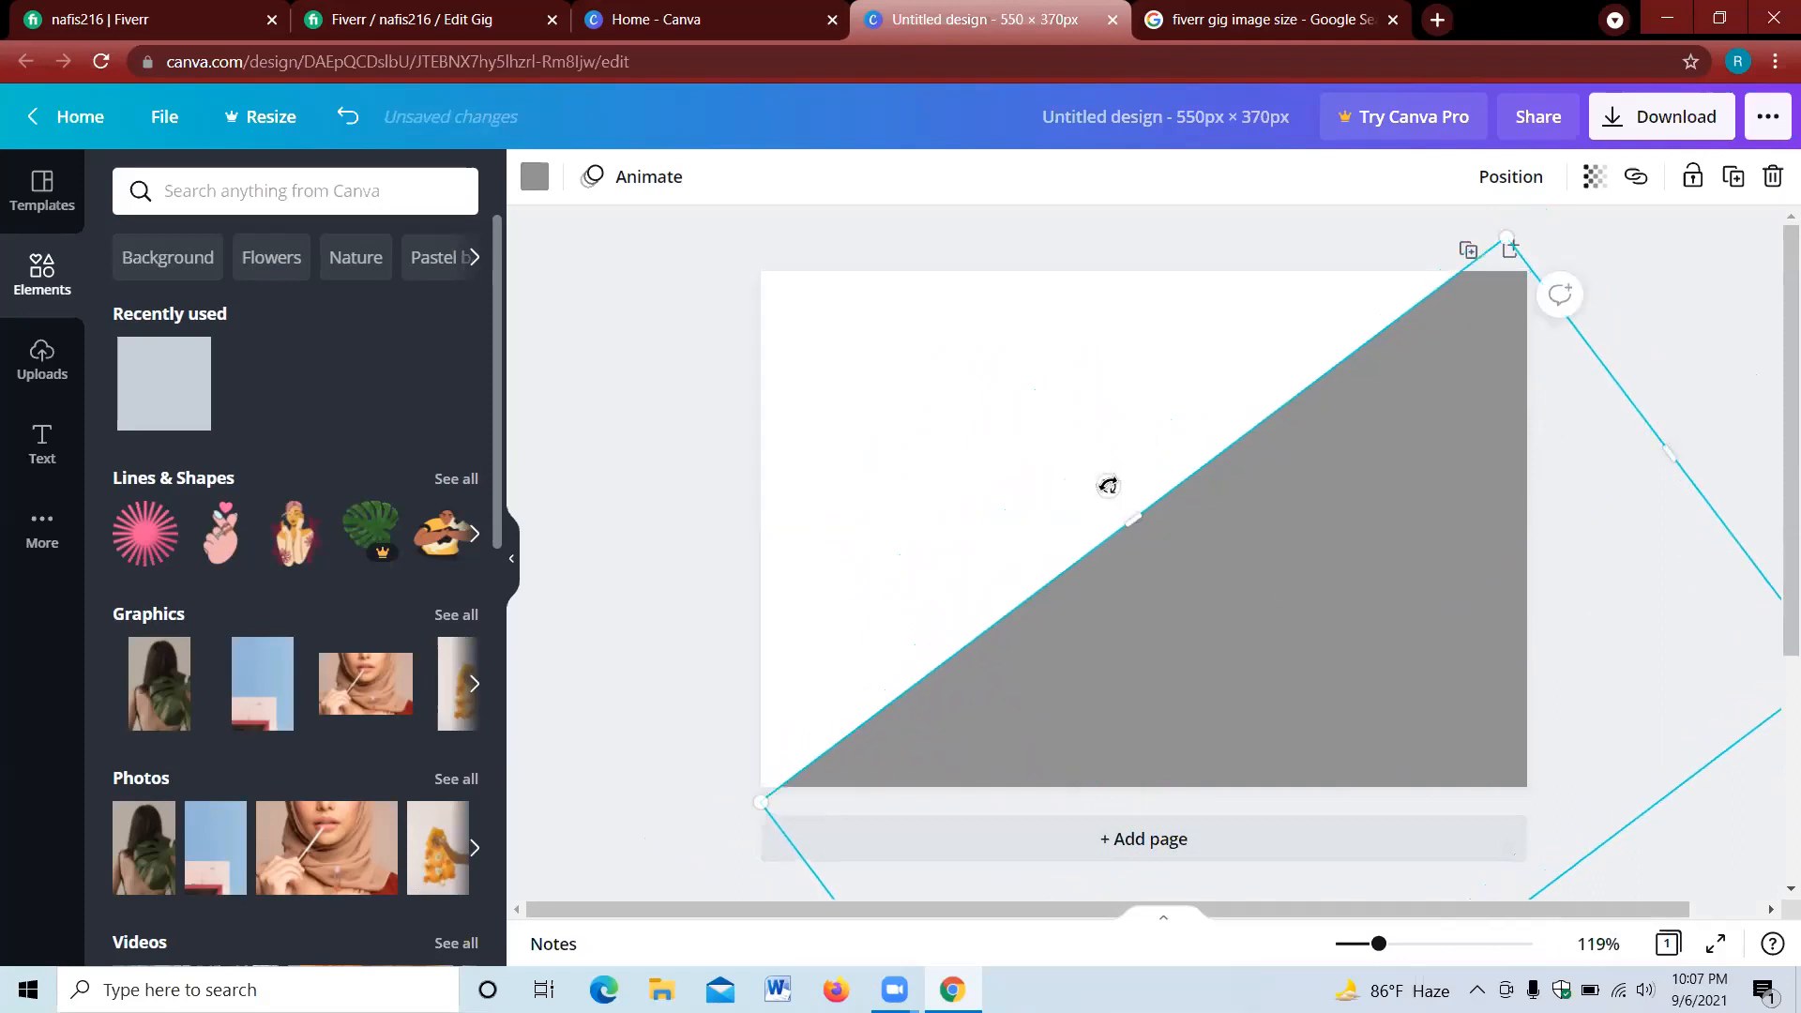
- Rotate the grey shape to a shallower diagonal, then reposition and enlarge it so its edge meets the page's upper-right corner
drag(1107, 485, 1142, 468)
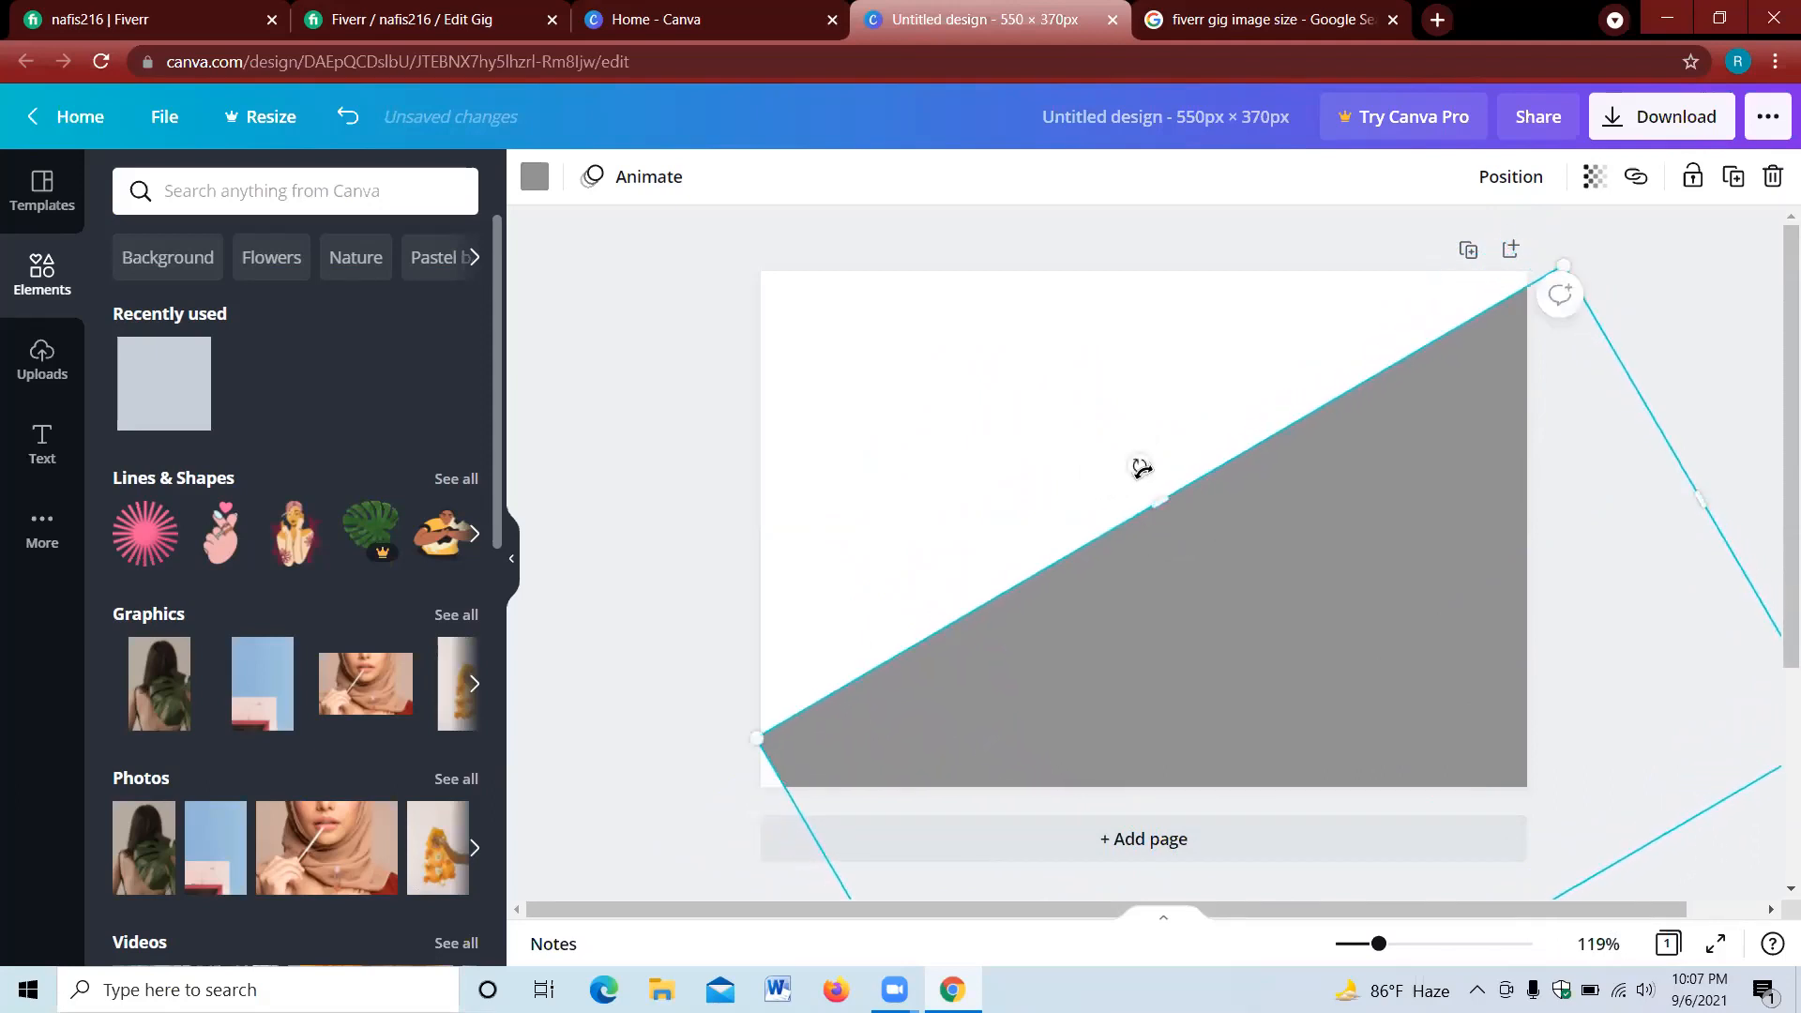
drag(1262, 585, 1190, 676)
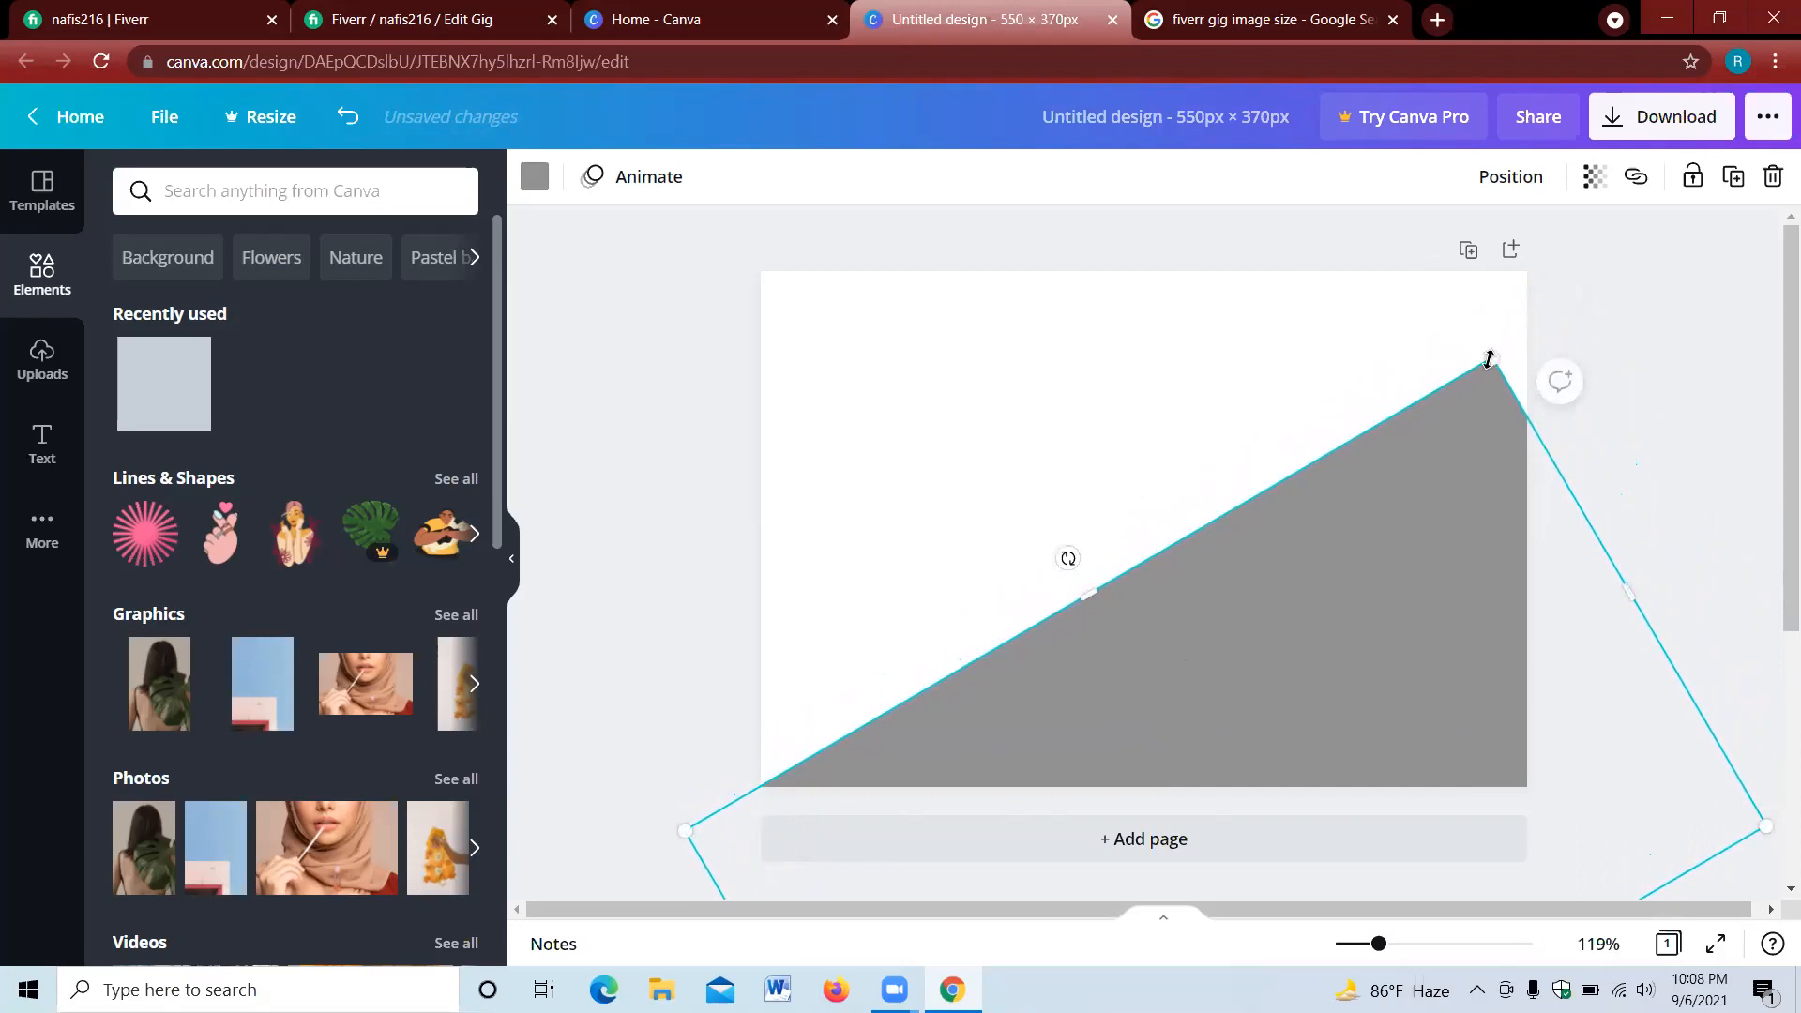
drag(1498, 364, 1625, 302)
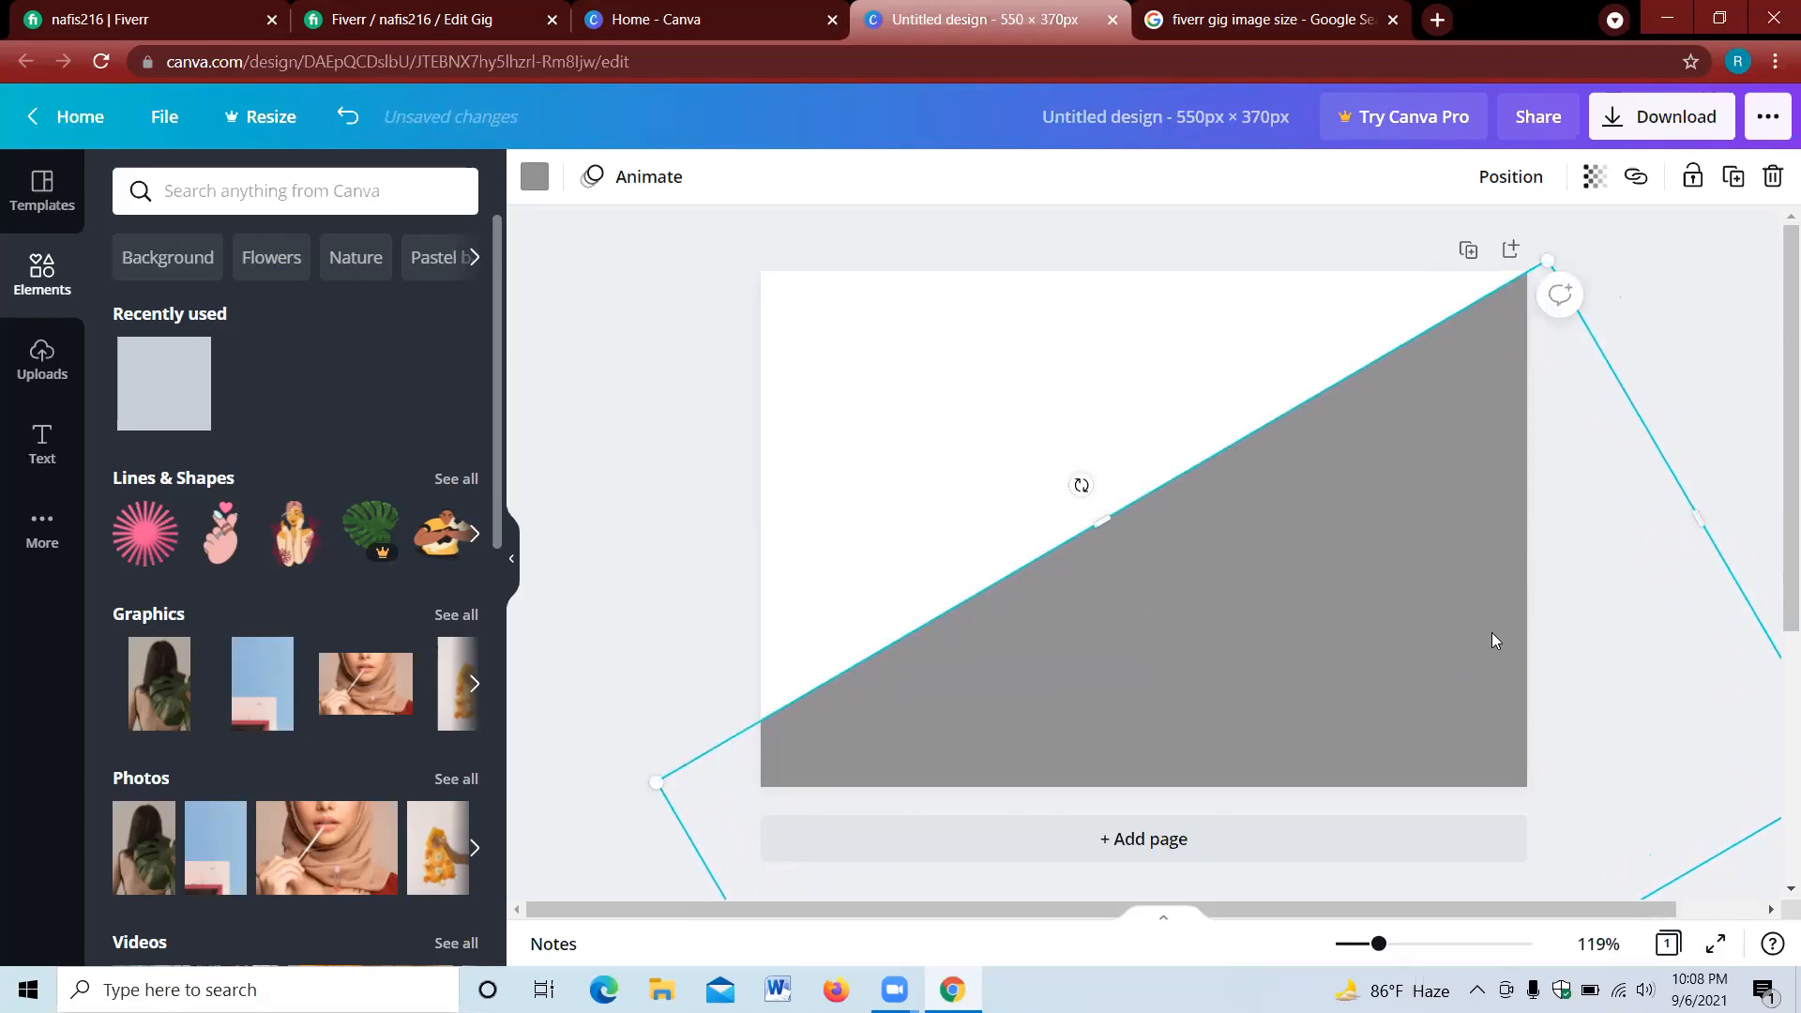
- Recolour the grey diagonal shape coral red from the default colours
click(535, 176)
click(535, 177)
click(535, 177)
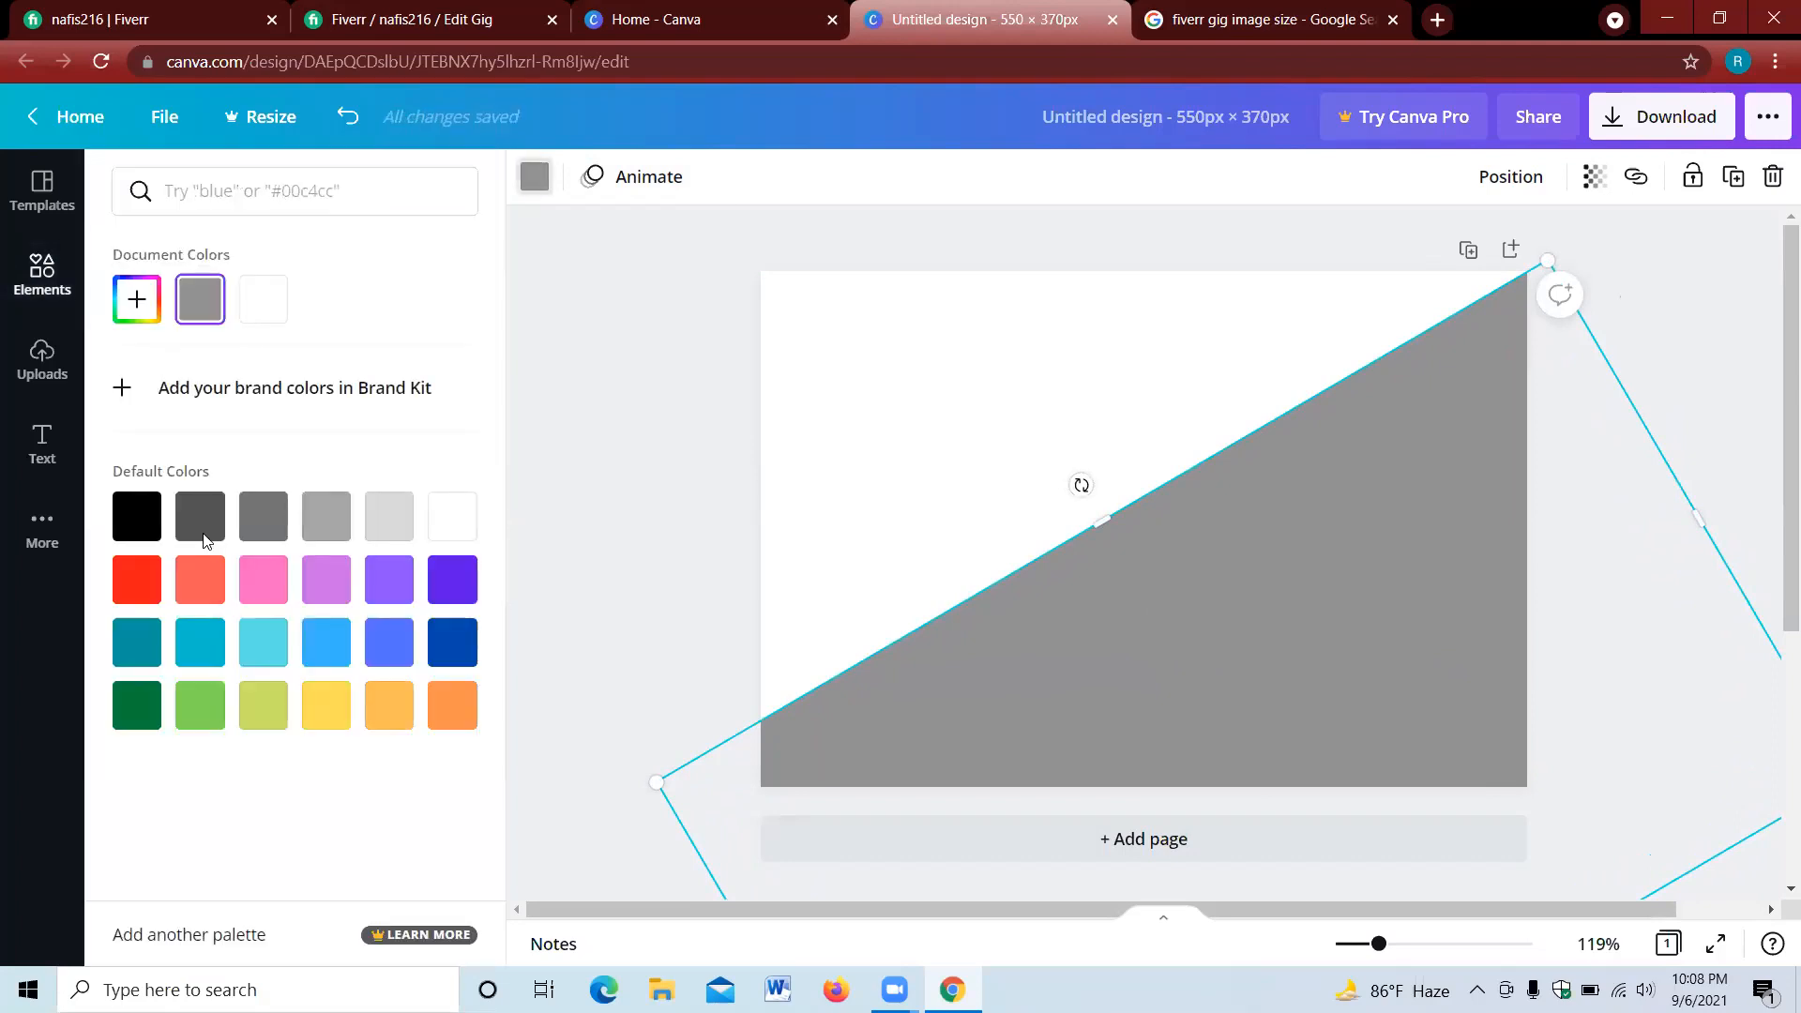
click(184, 597)
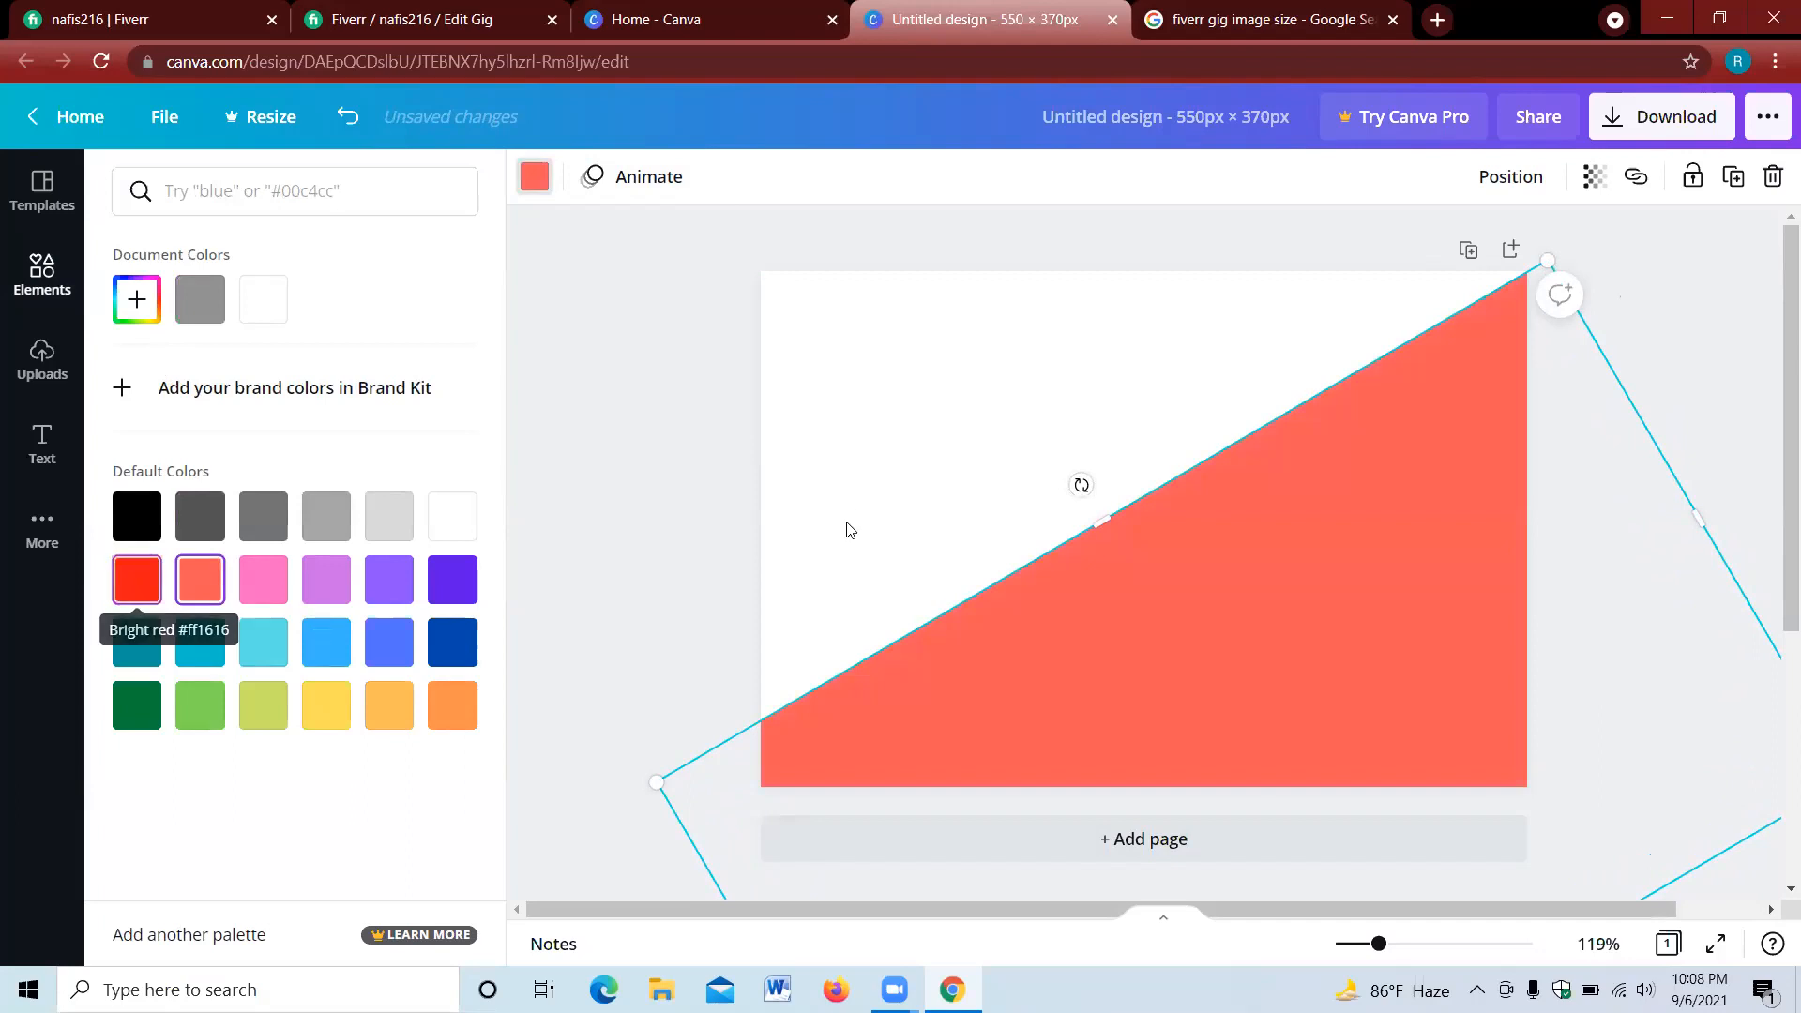
click(43, 272)
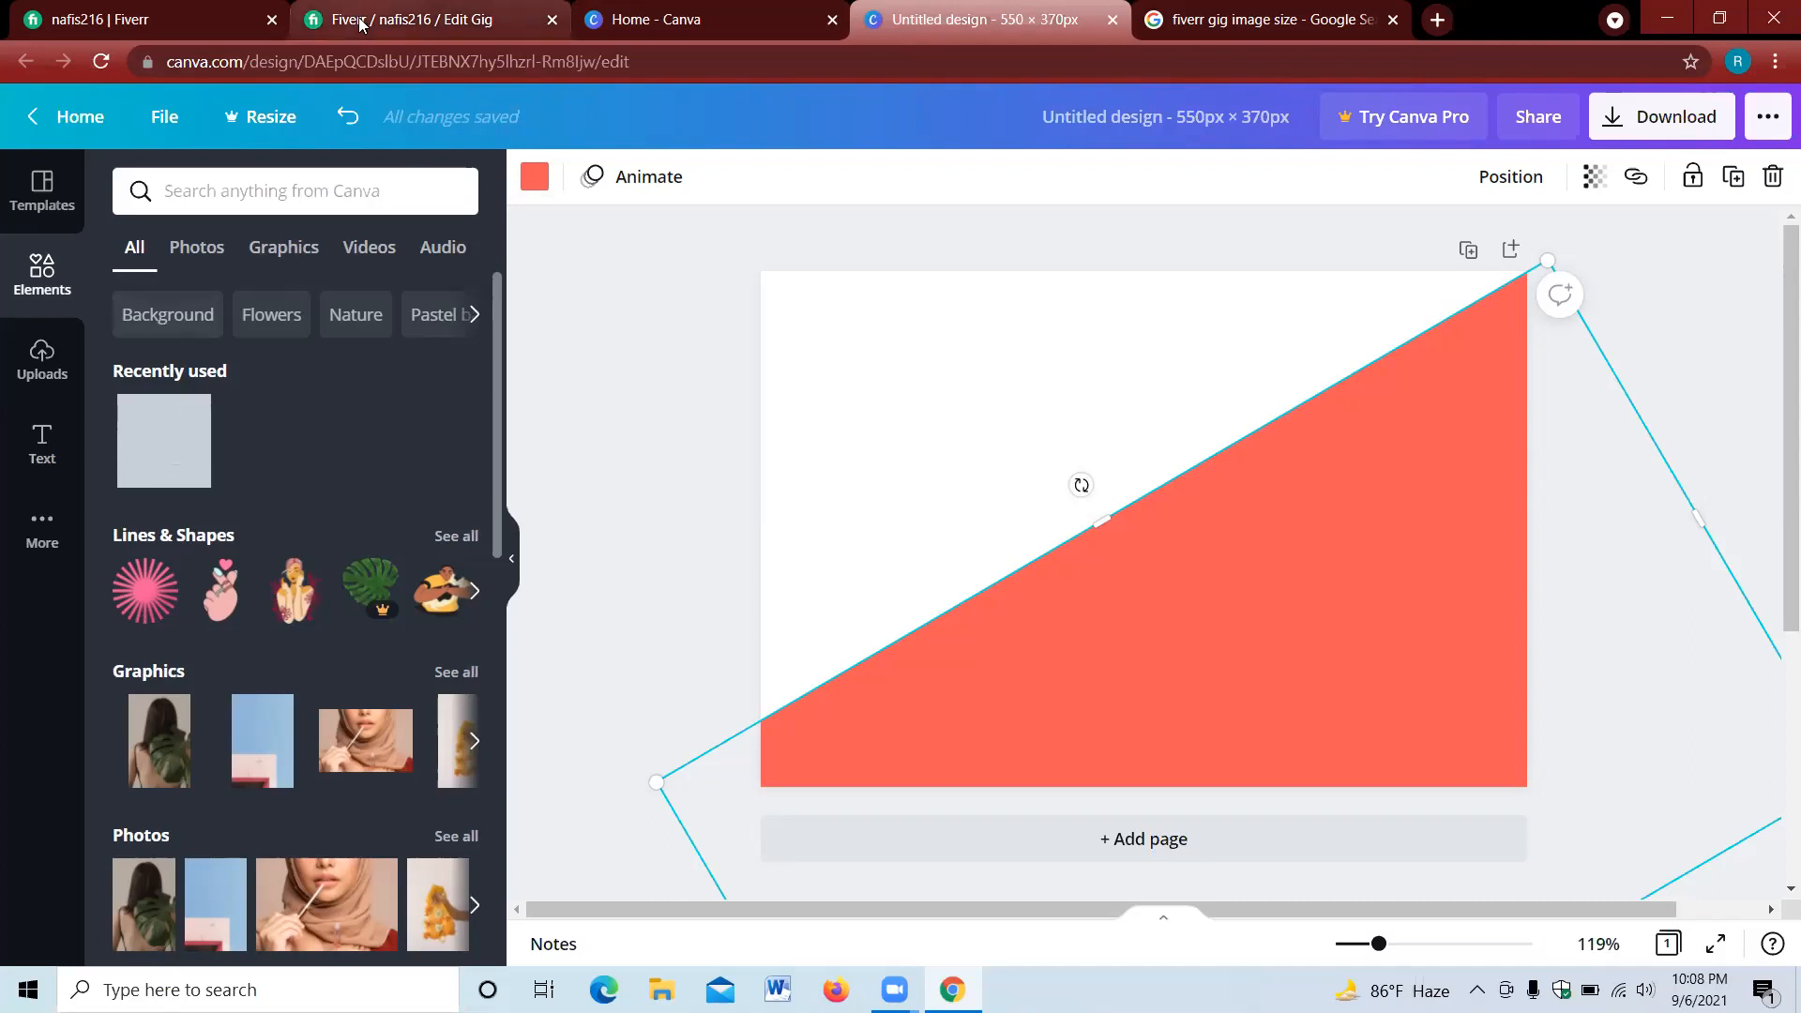
click(441, 17)
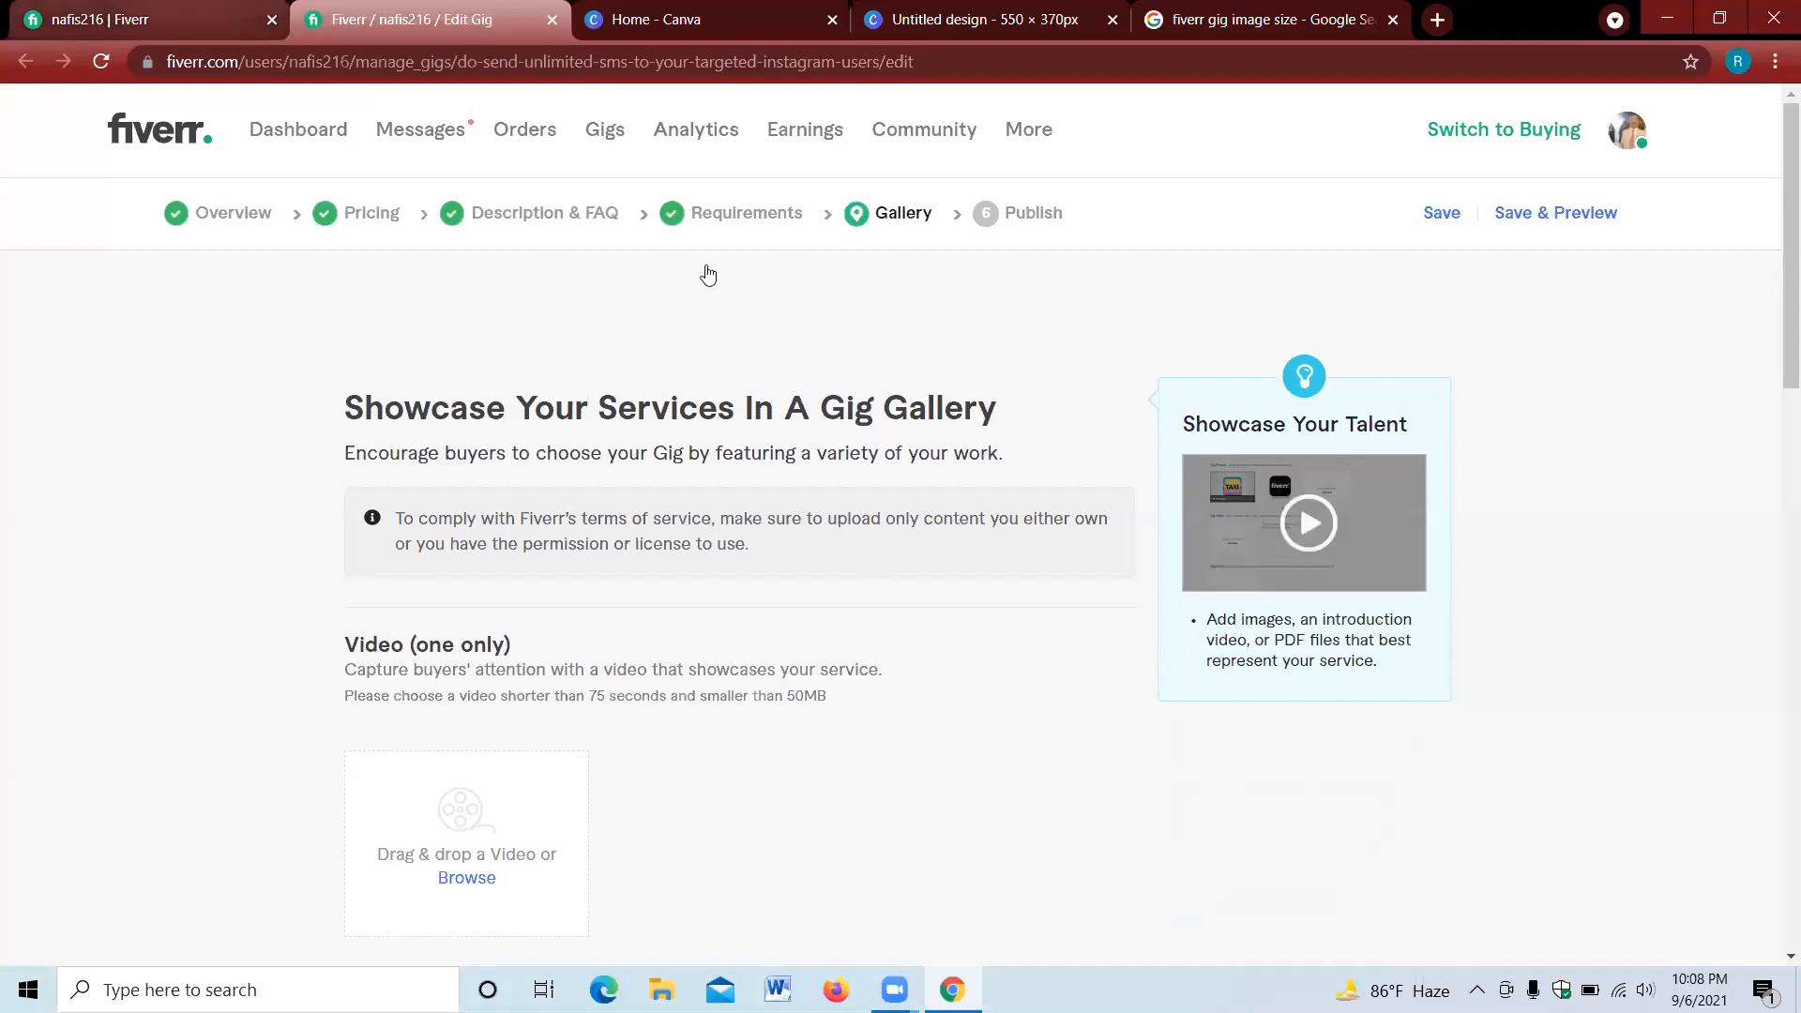
key(ctrl+shift+Tab)
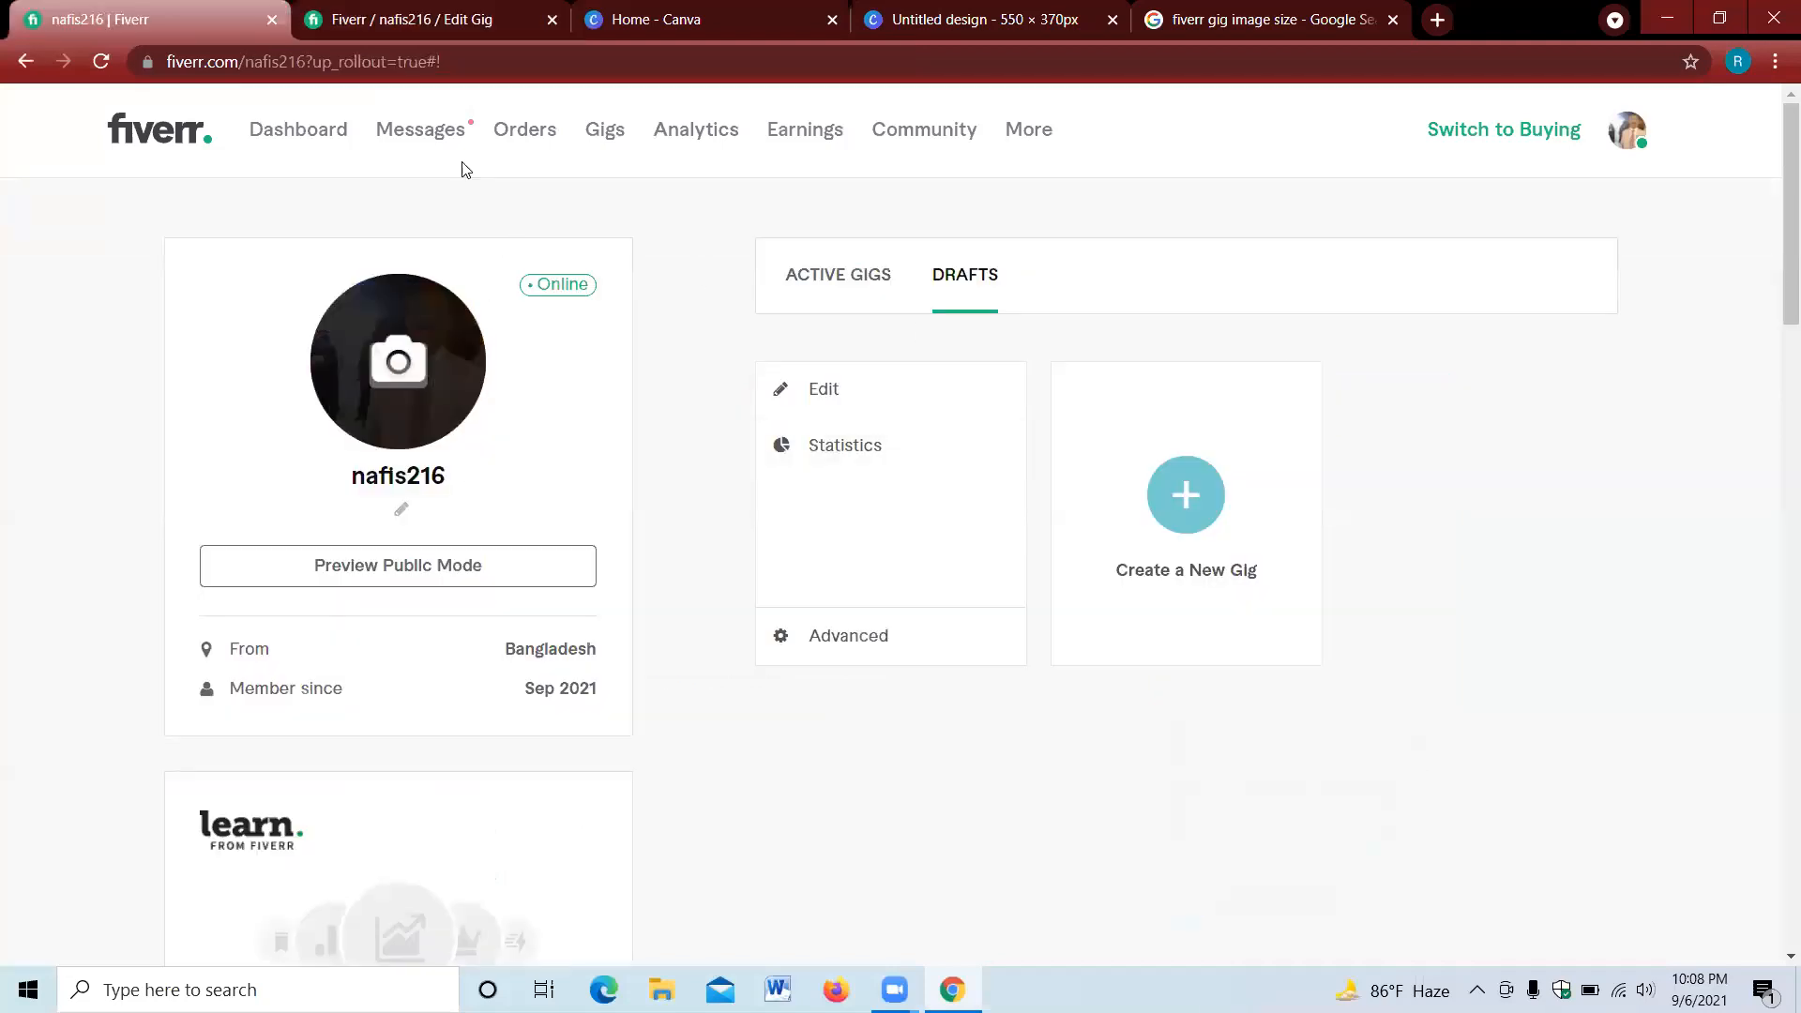
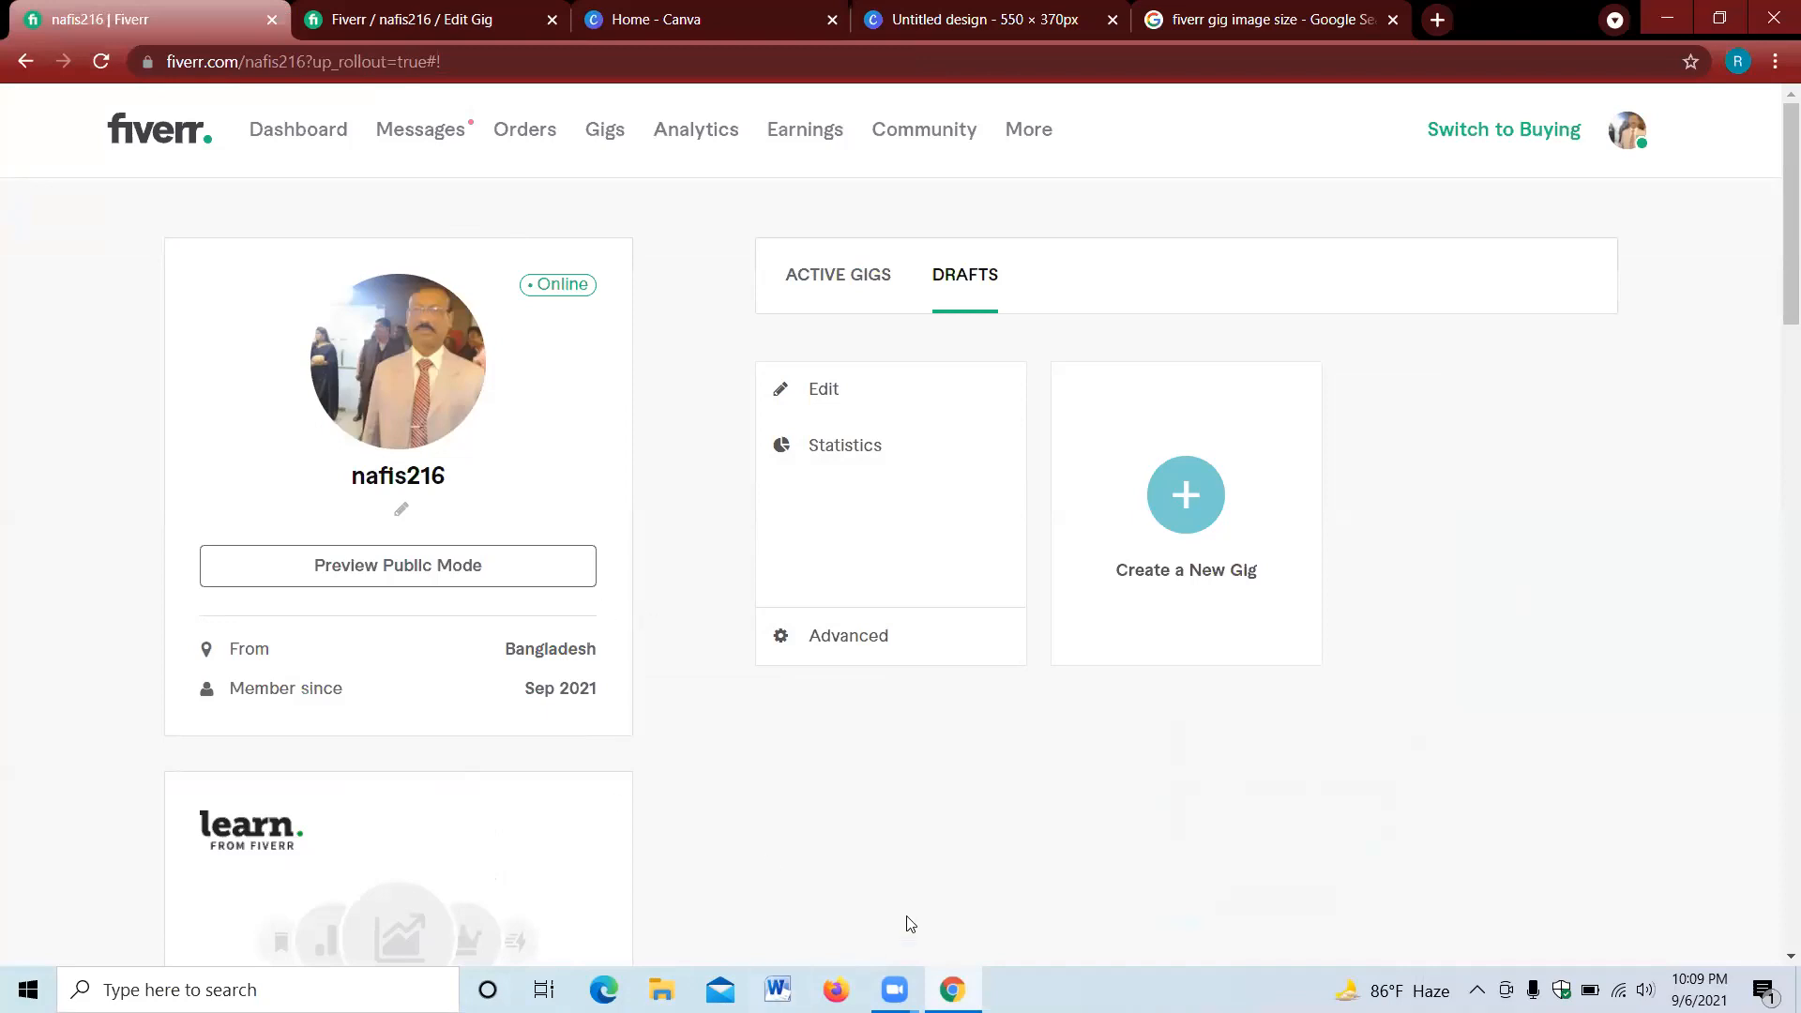
click(410, 17)
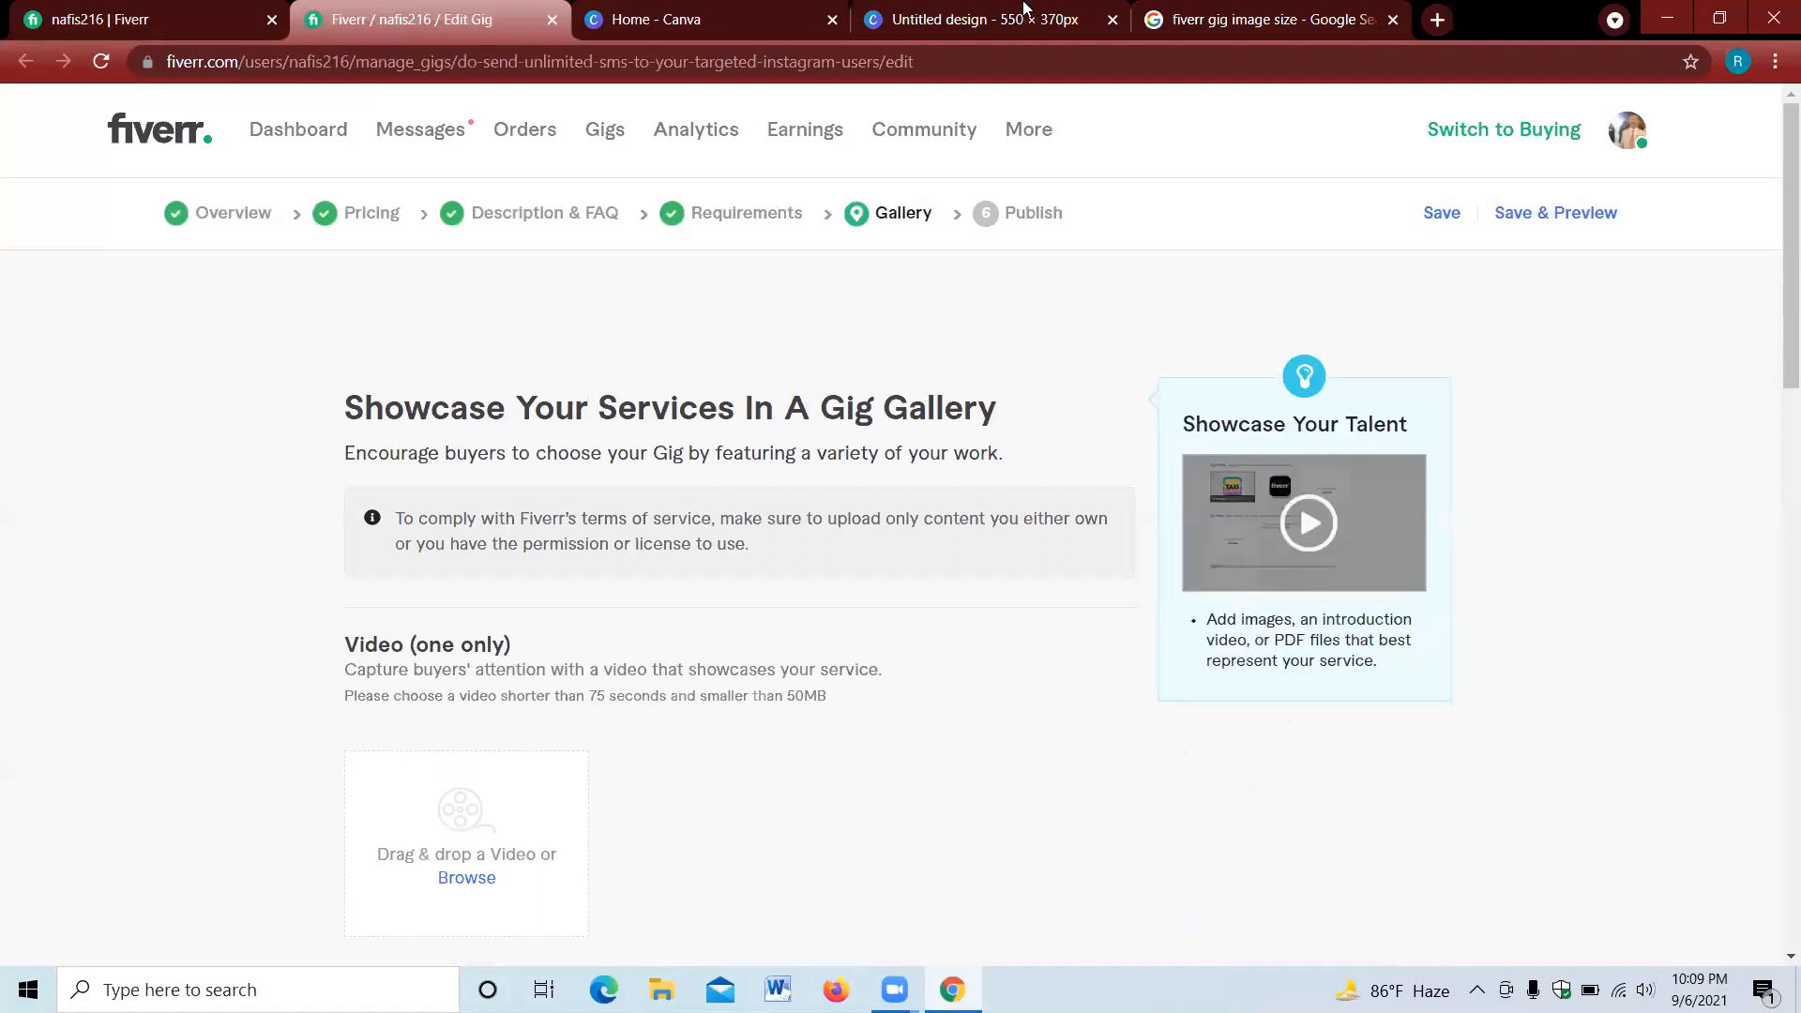
click(732, 21)
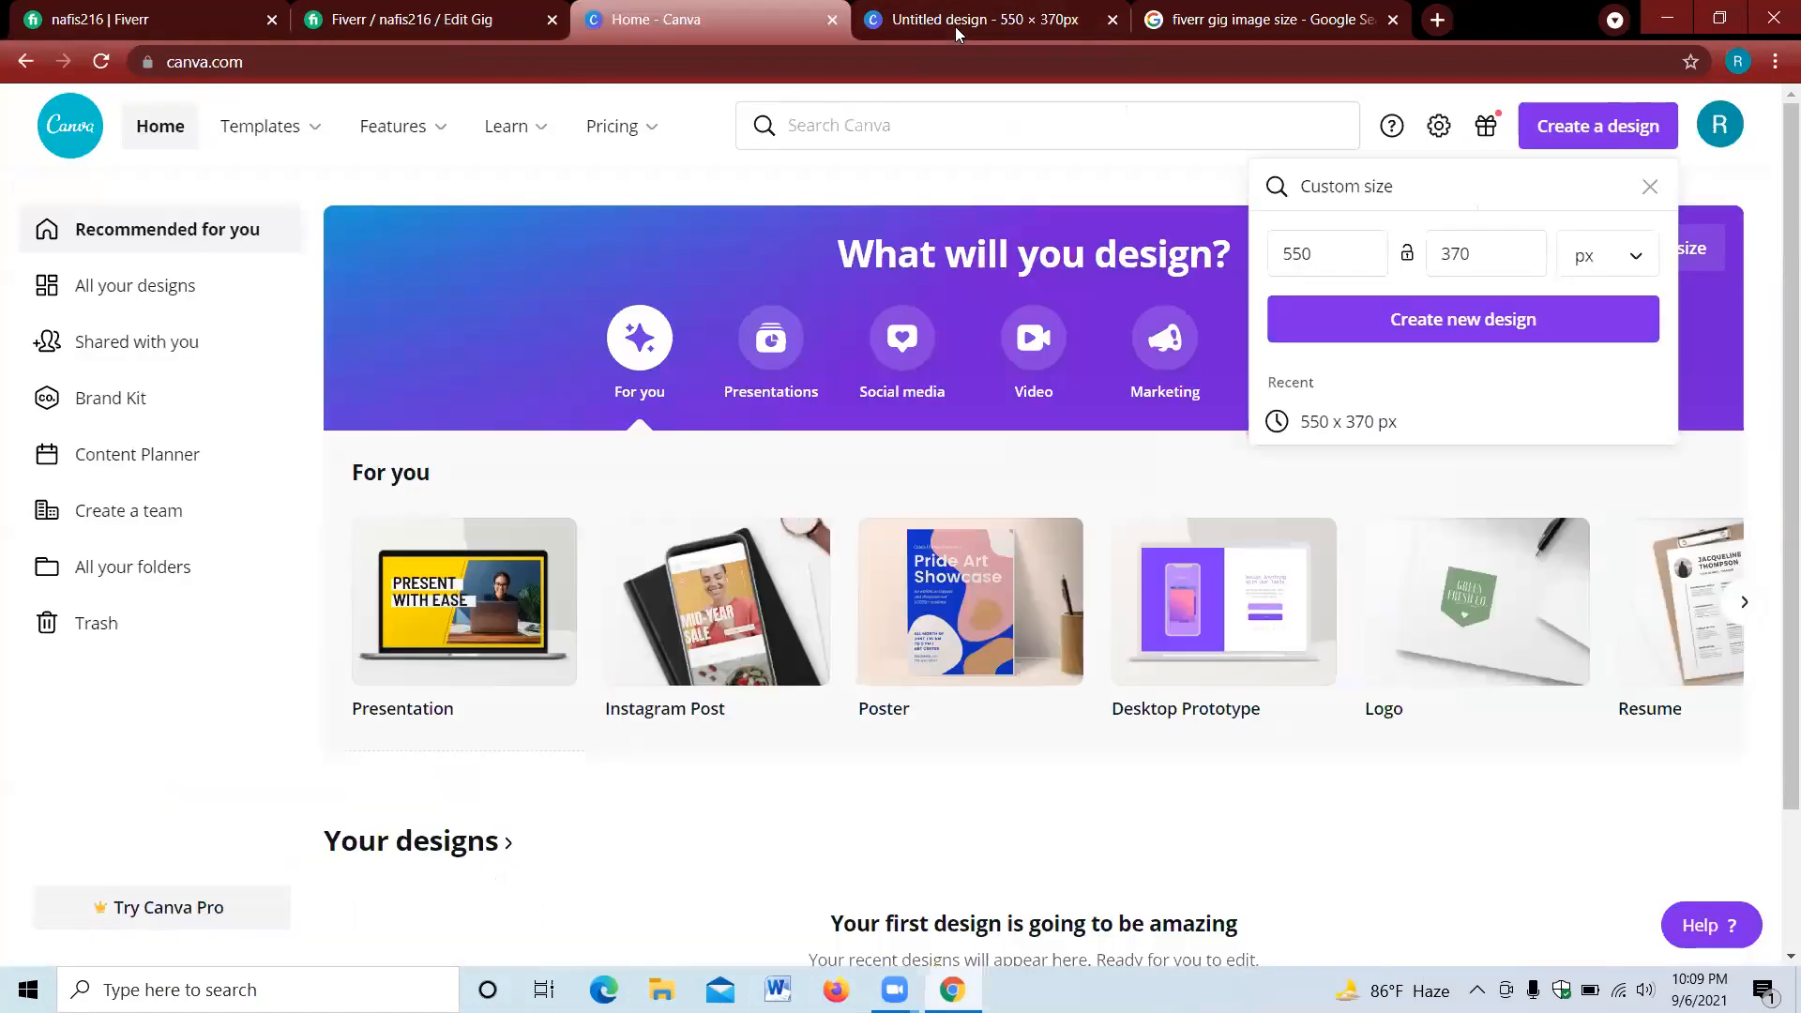
click(959, 26)
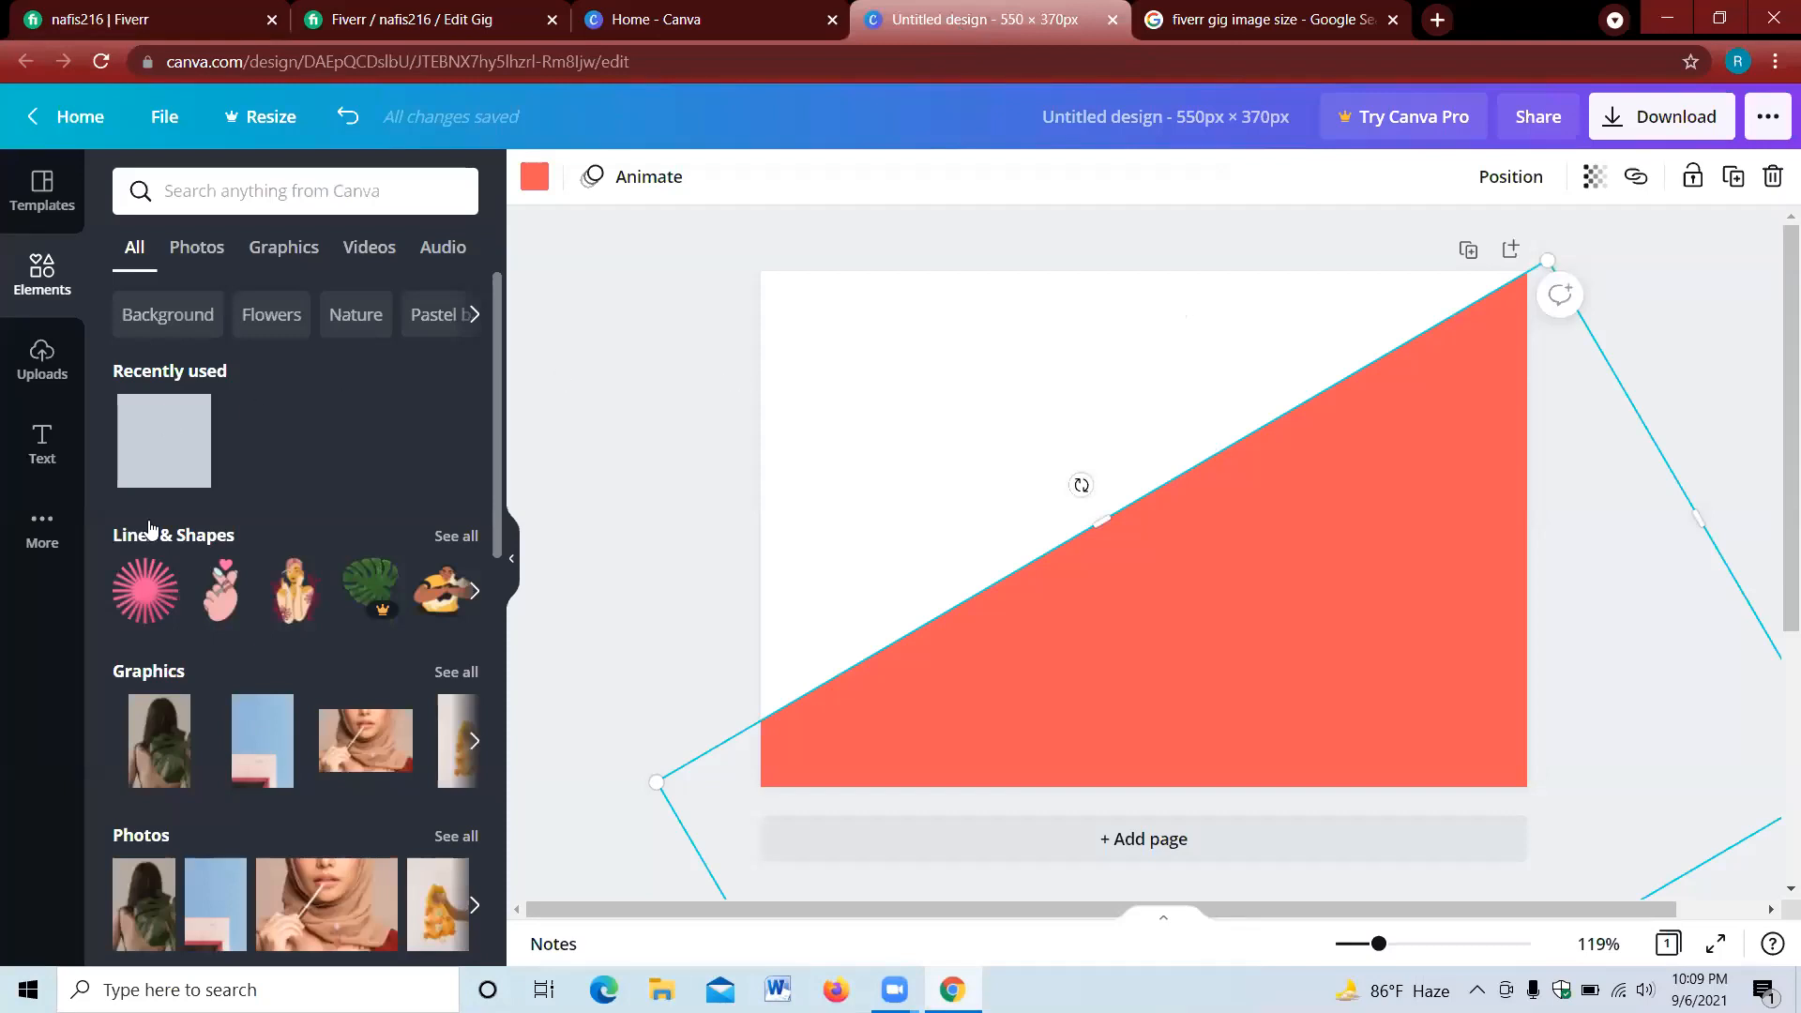
- Try to add the "BAKED FRESH" text style to the page and view the Canva Pro trial plans
click(47, 446)
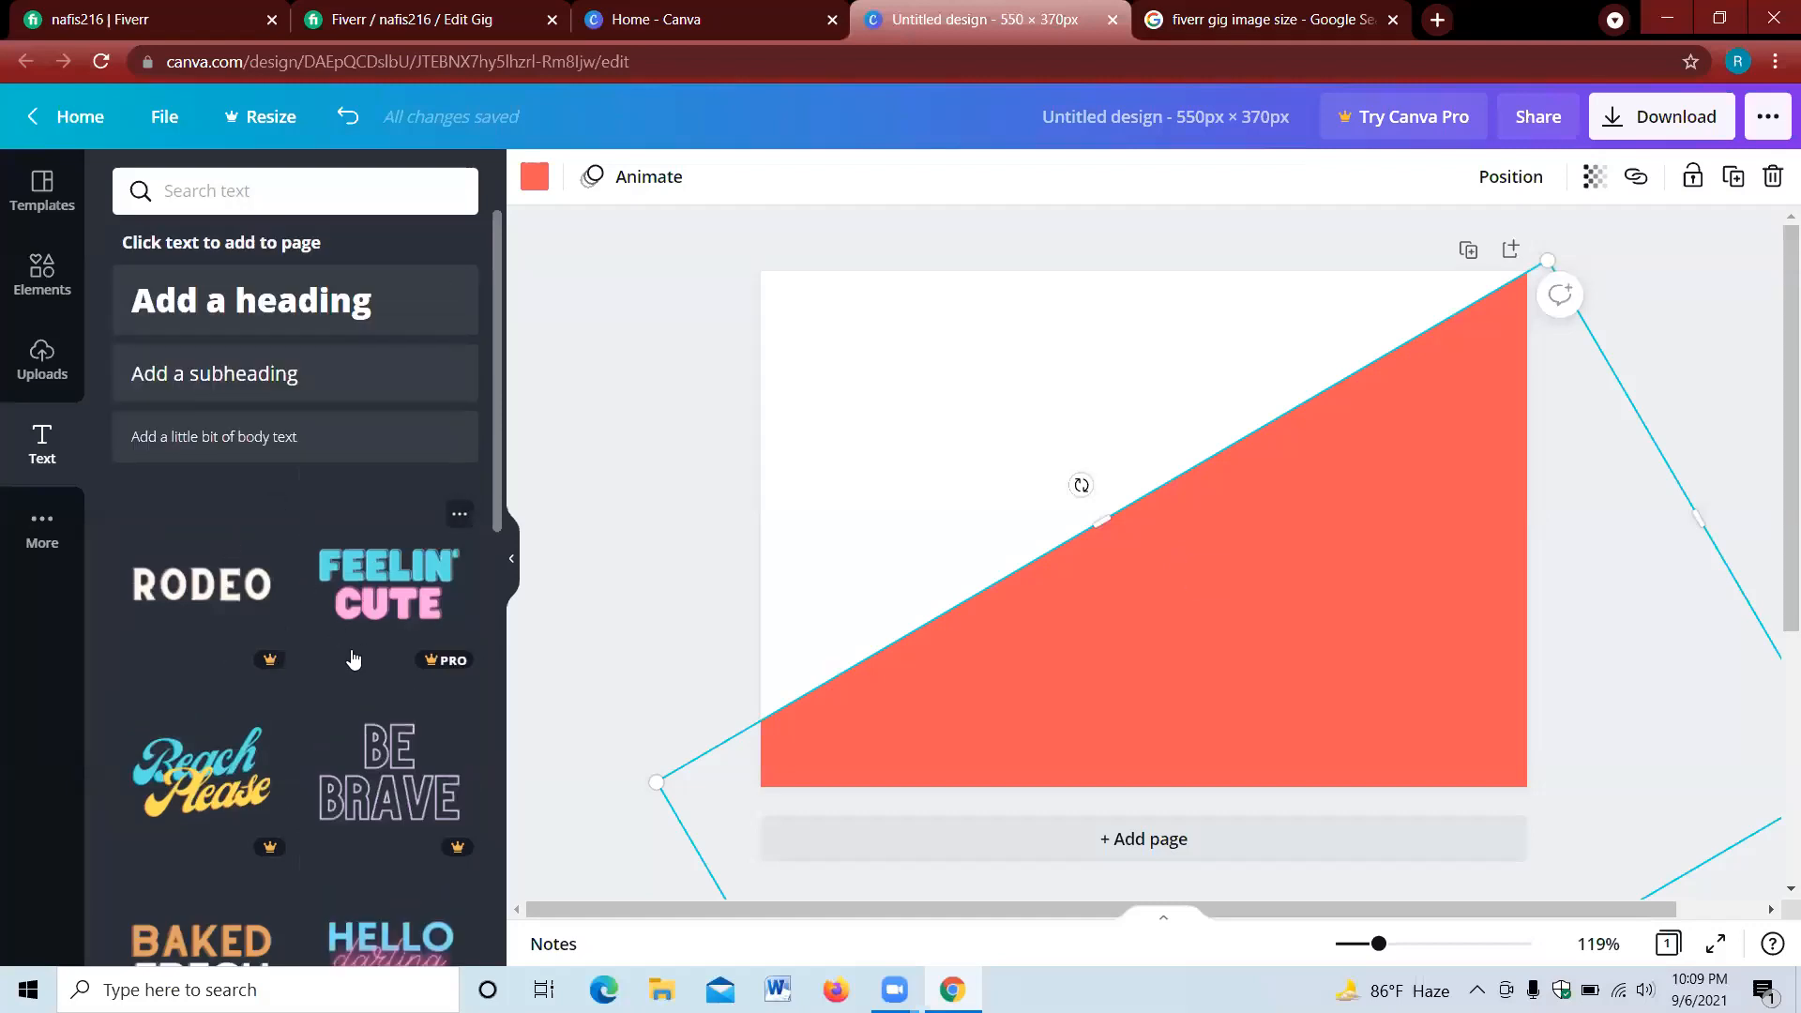
scroll(353, 659, down, 5)
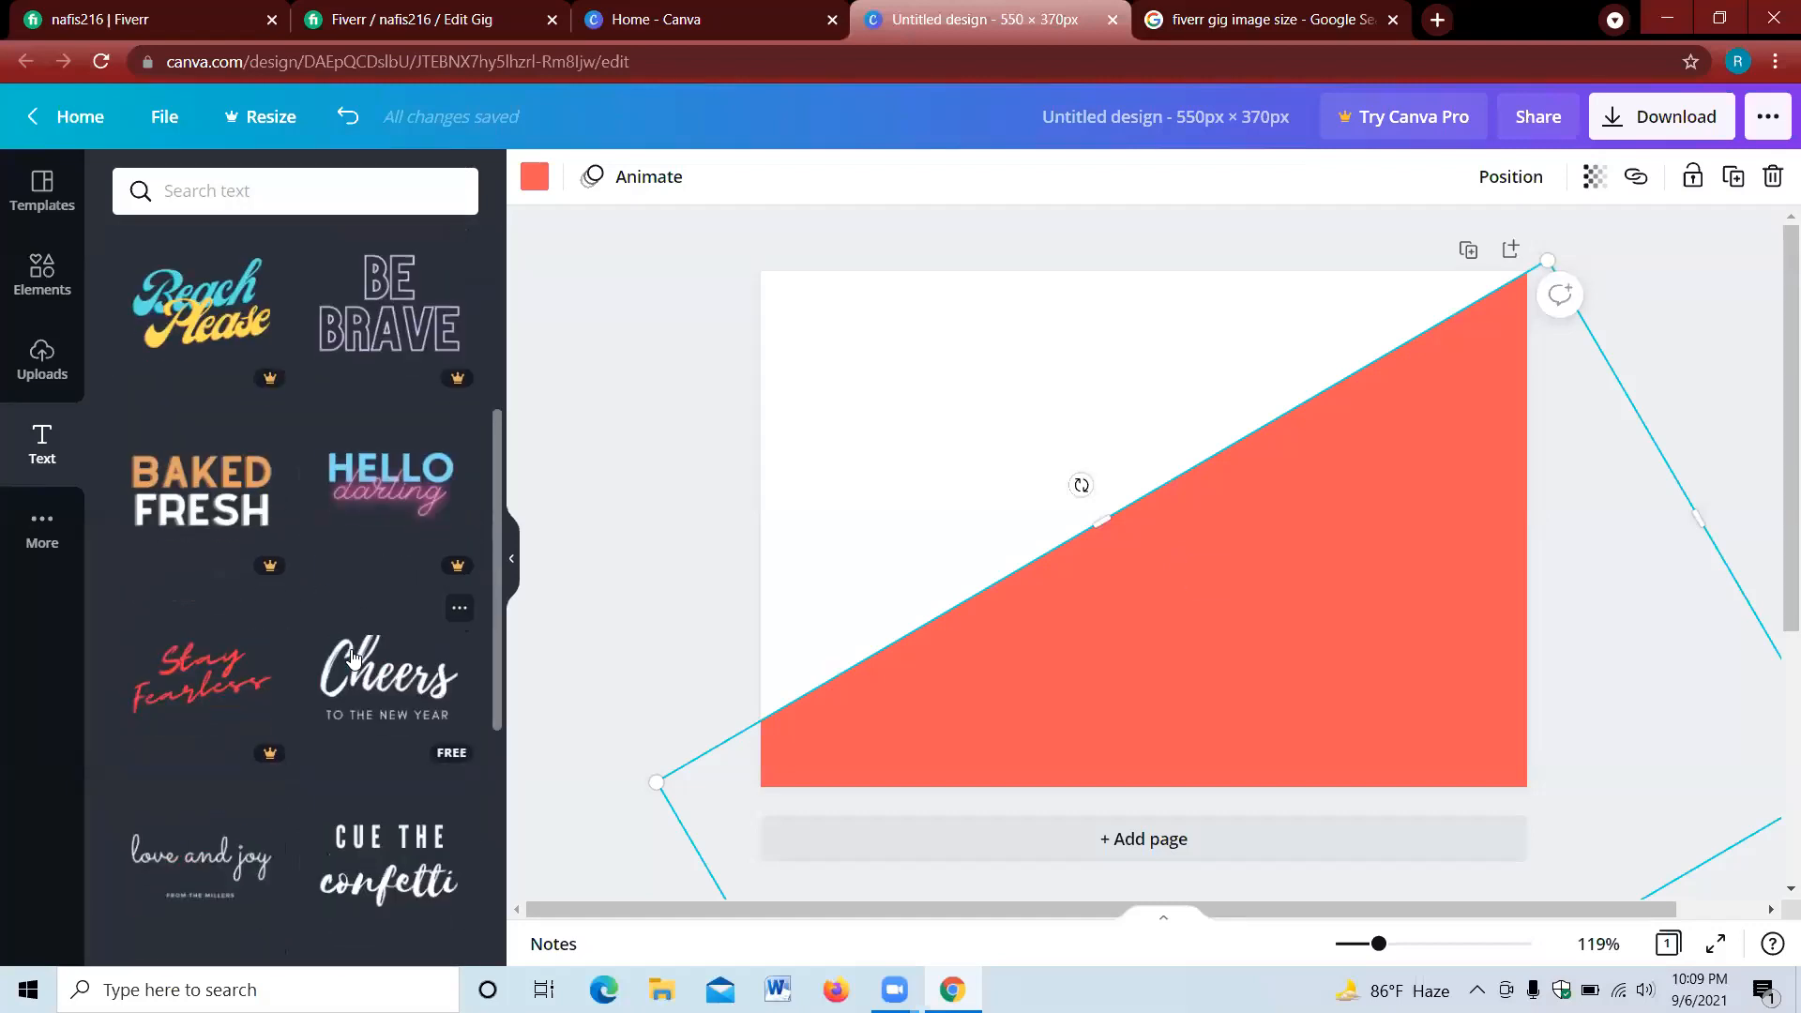
click(190, 493)
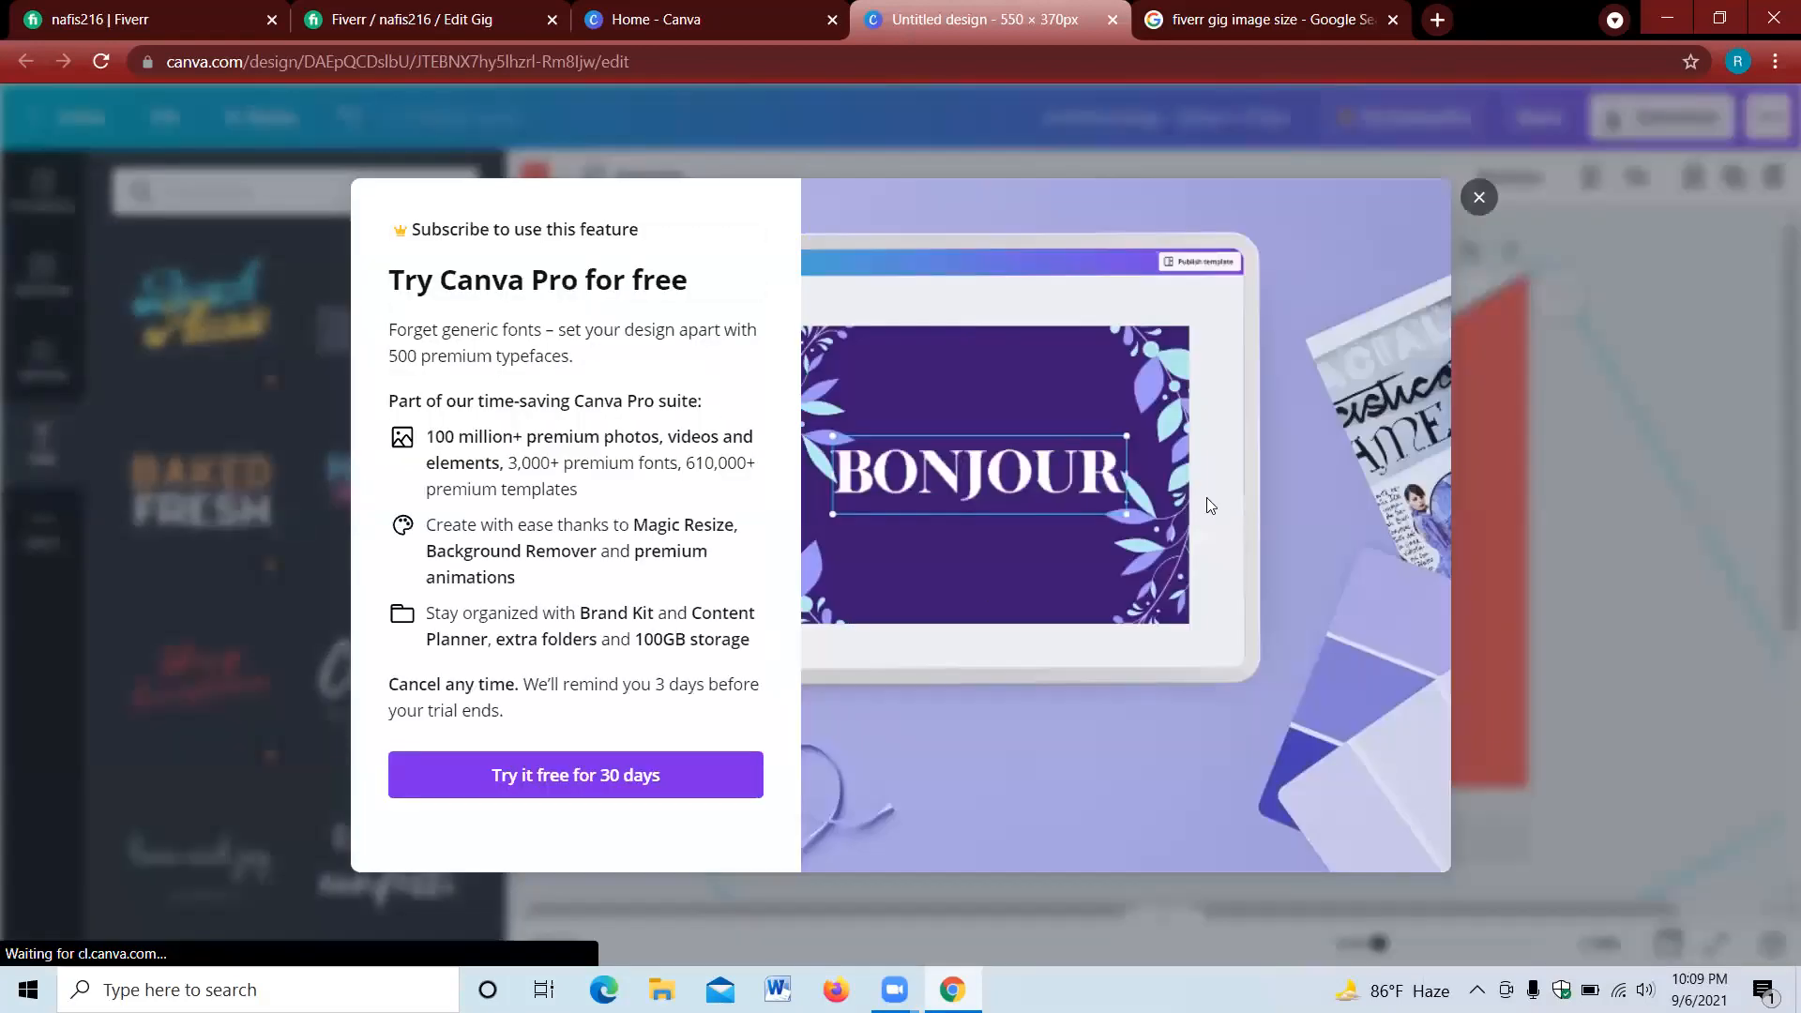
click(1479, 197)
mouse_move(342, 502)
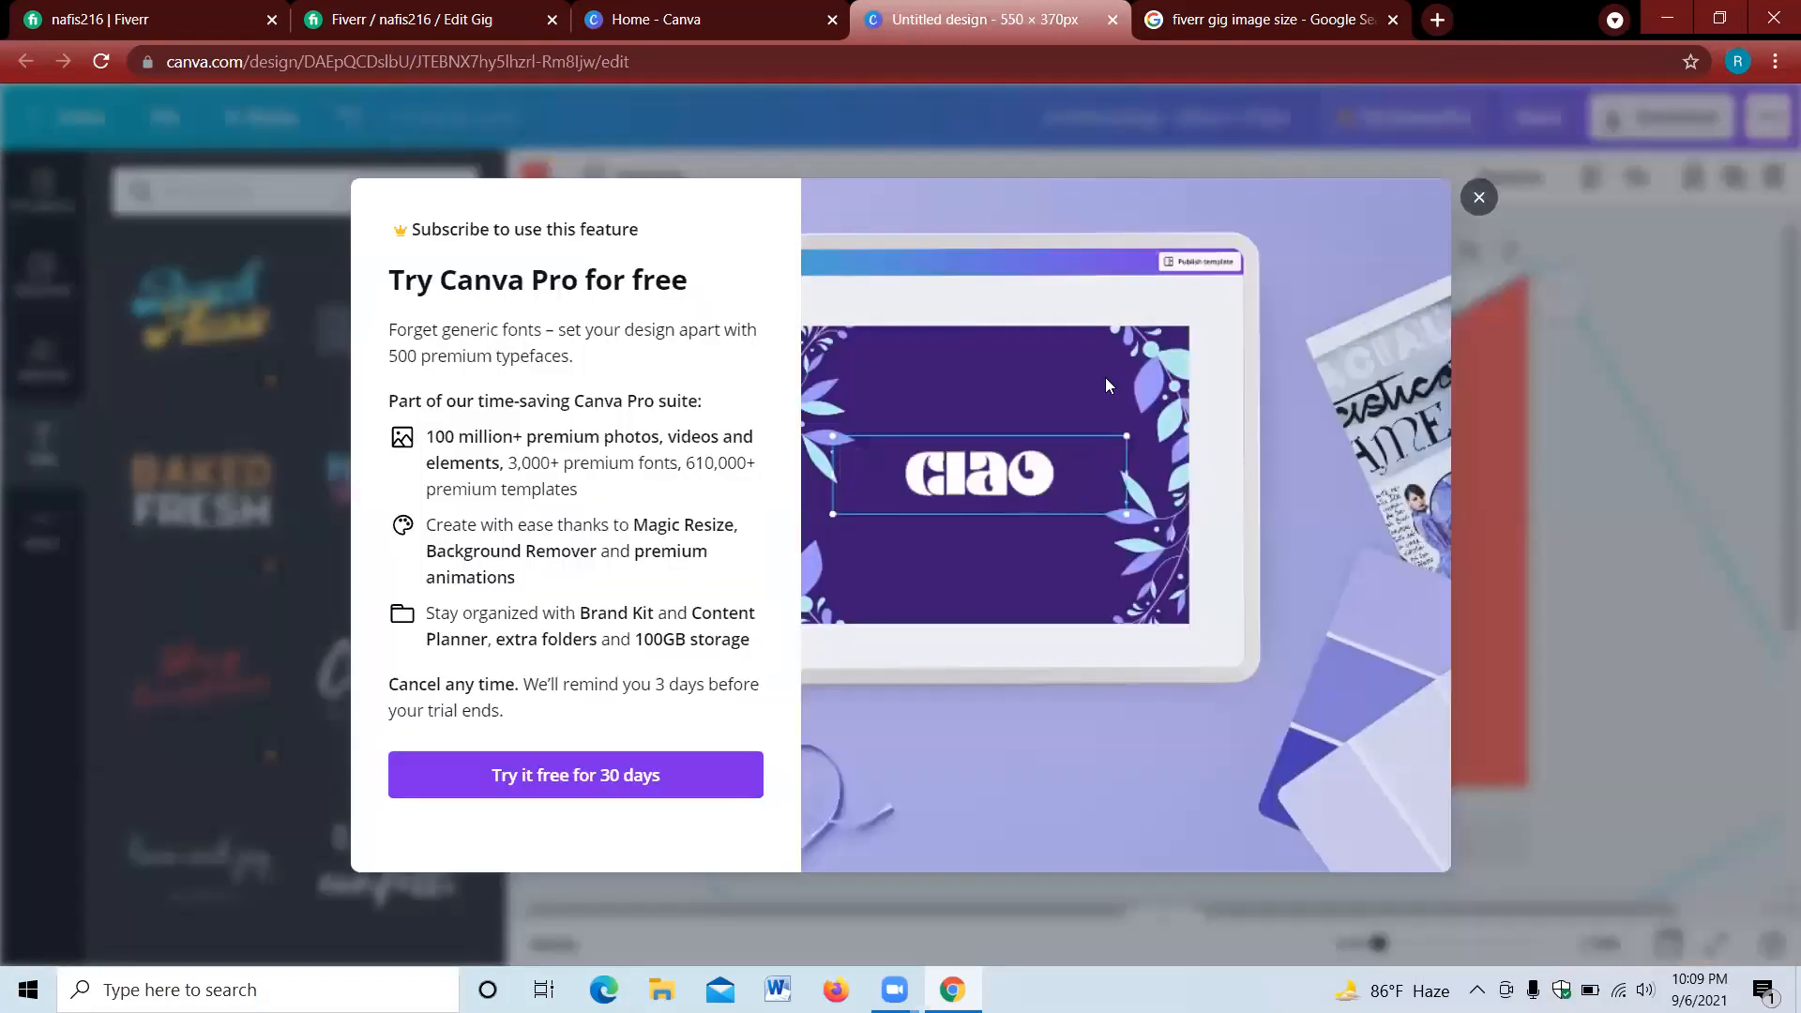
click(623, 783)
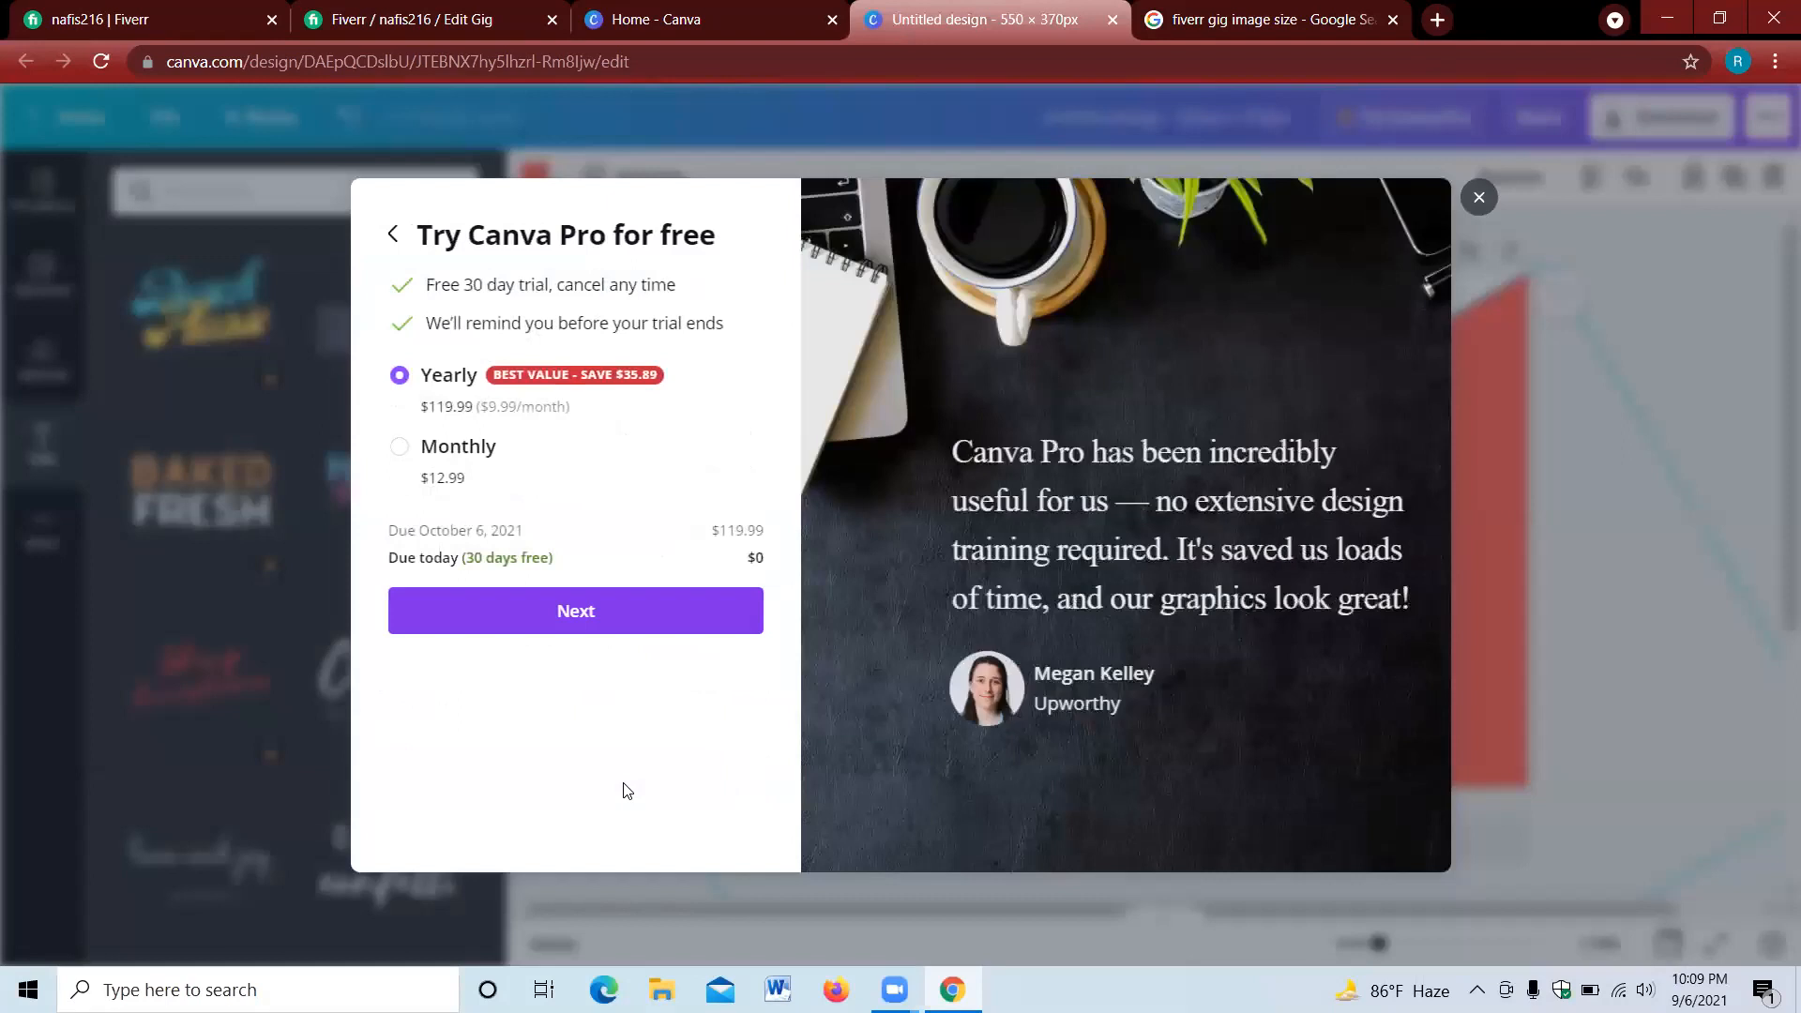
click(1481, 196)
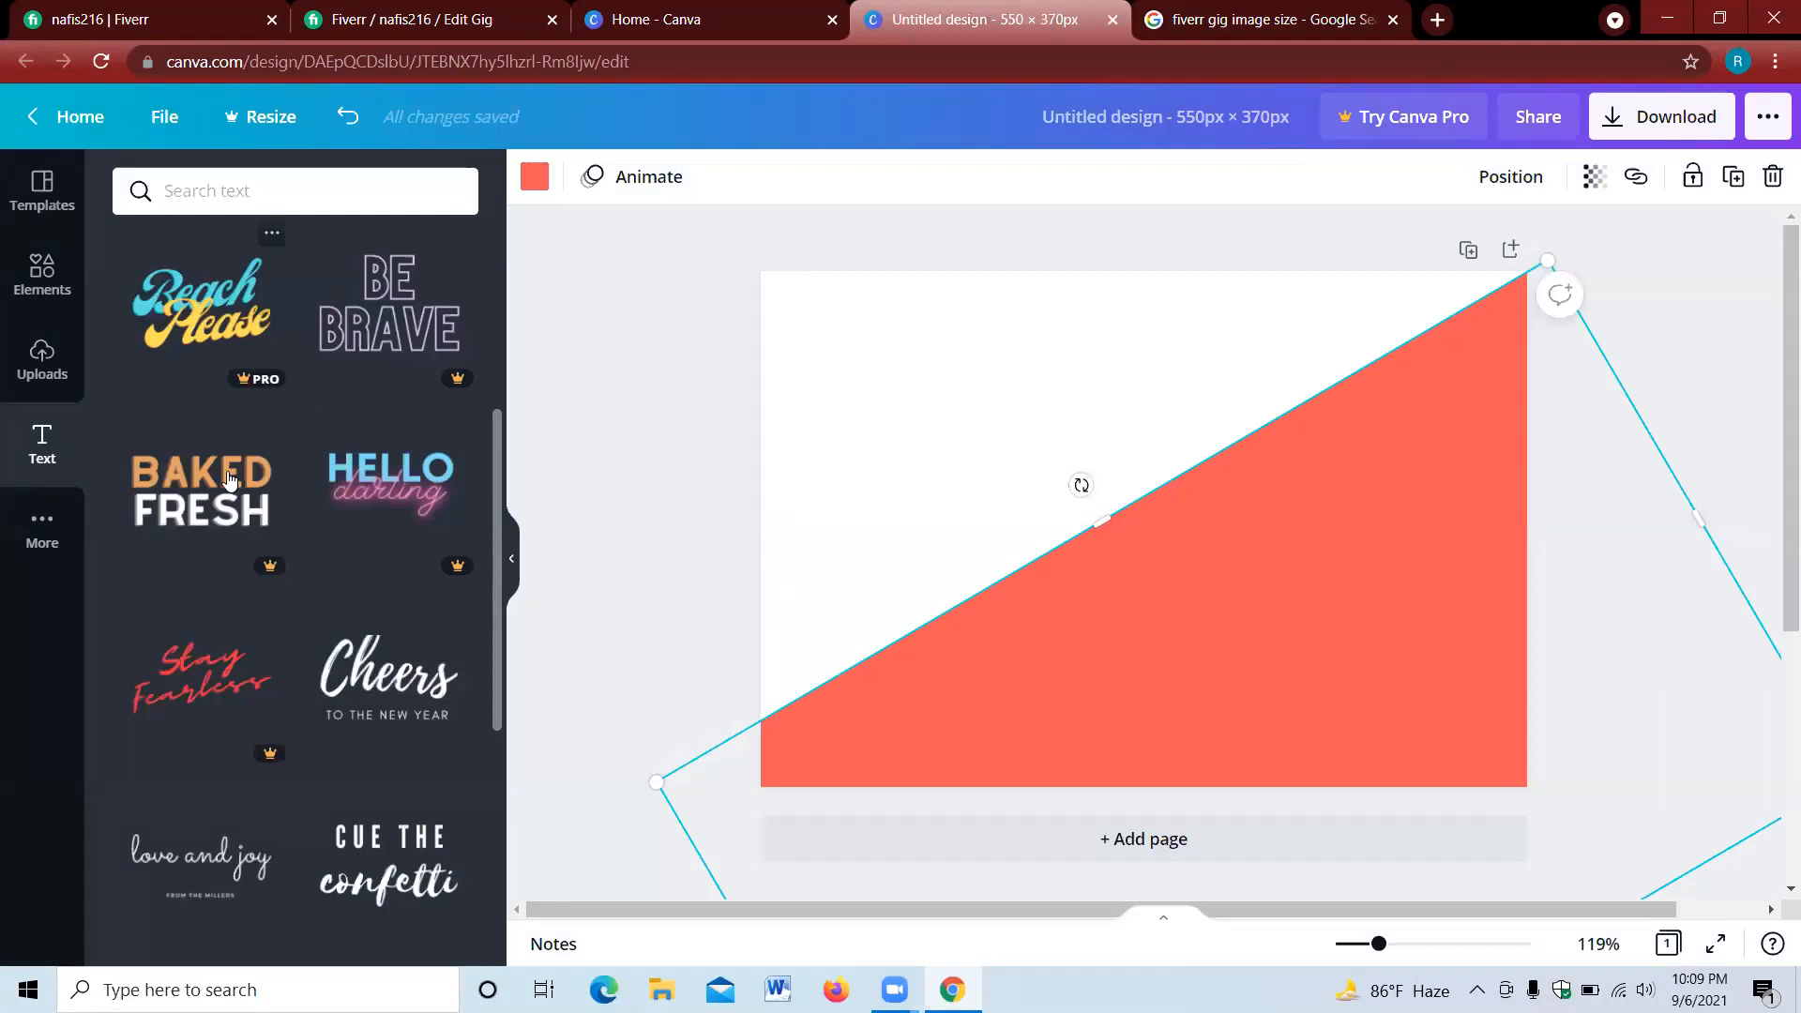
- Add a subheading text box to the page and clear its text
scroll(237, 479, up, 4)
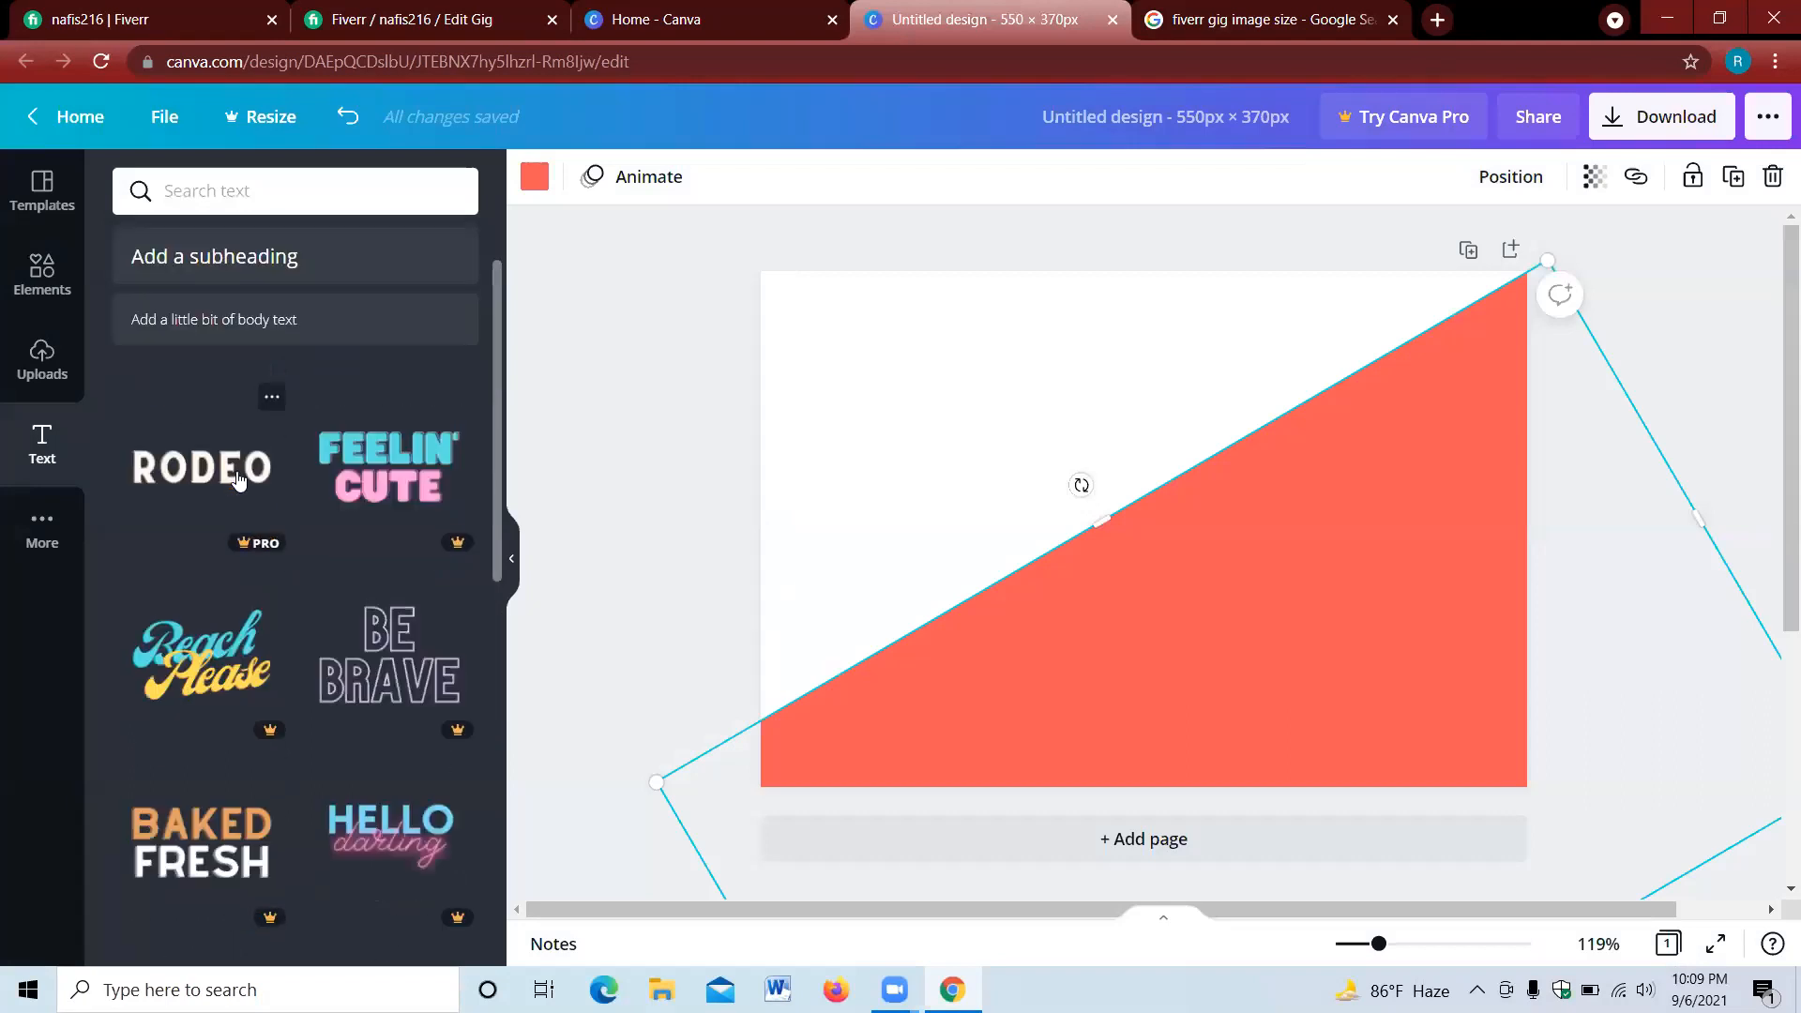
click(242, 256)
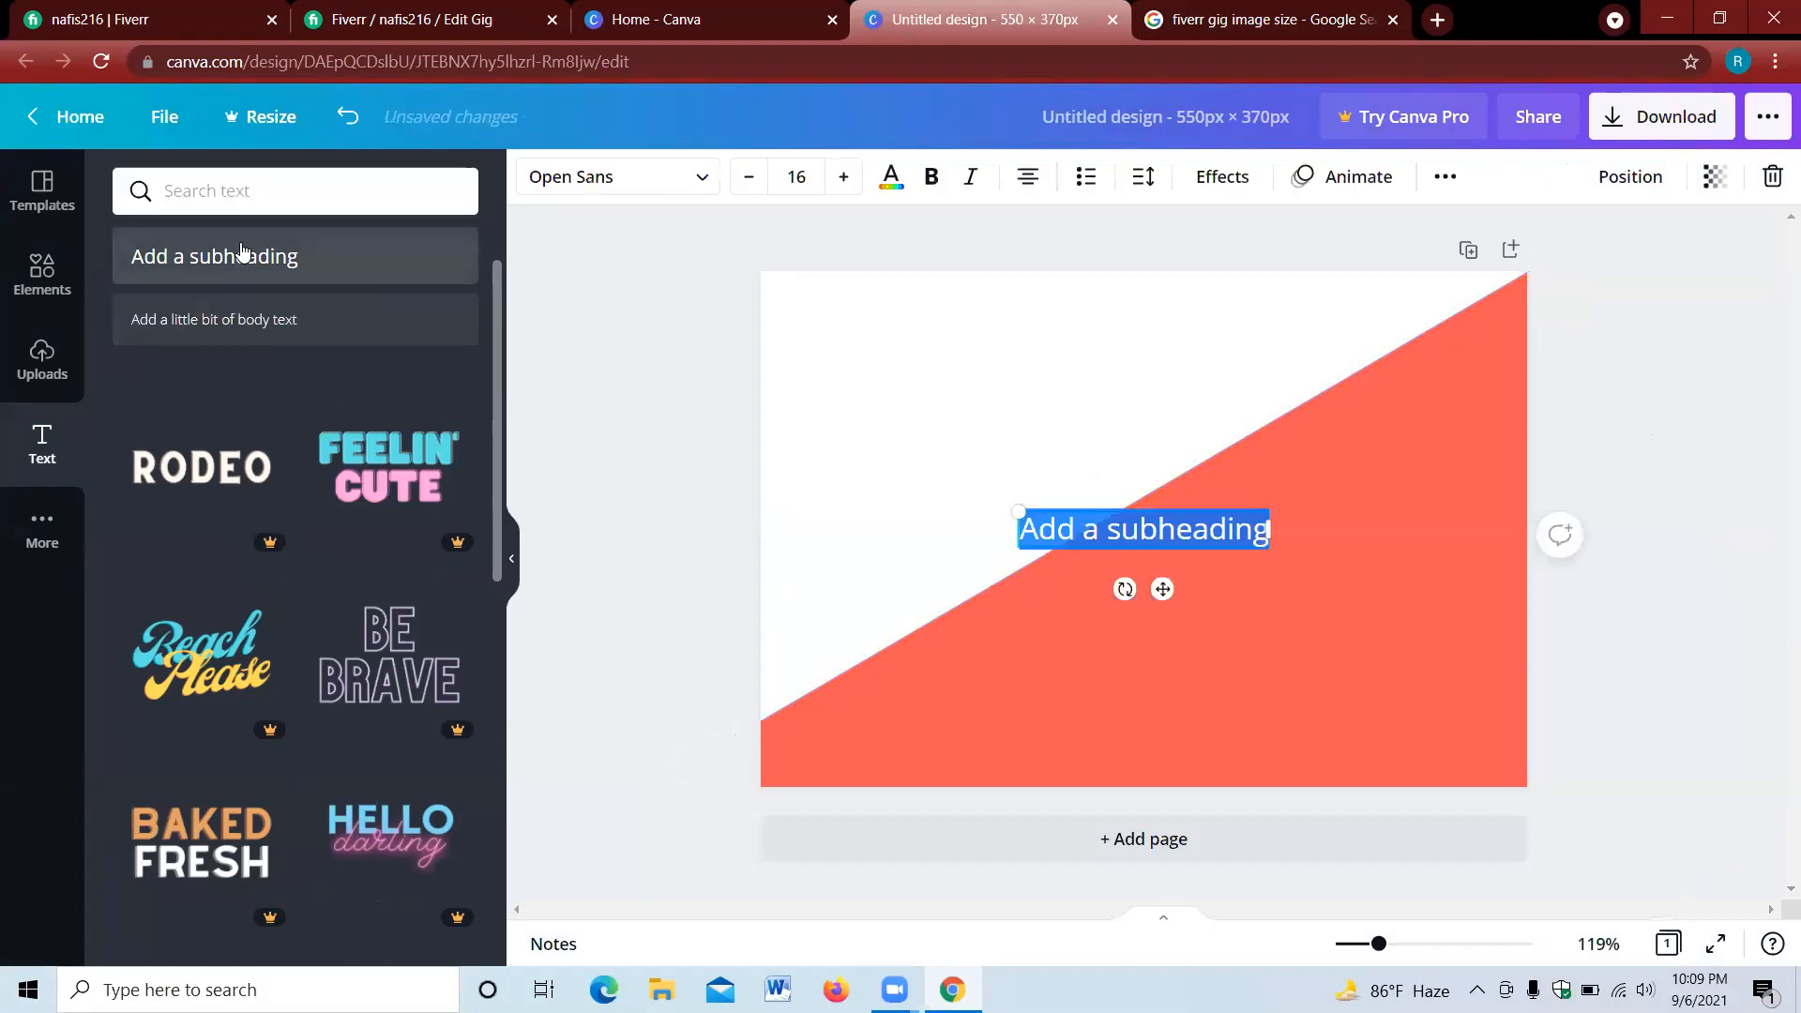
click(1107, 529)
drag(1029, 528, 1268, 529)
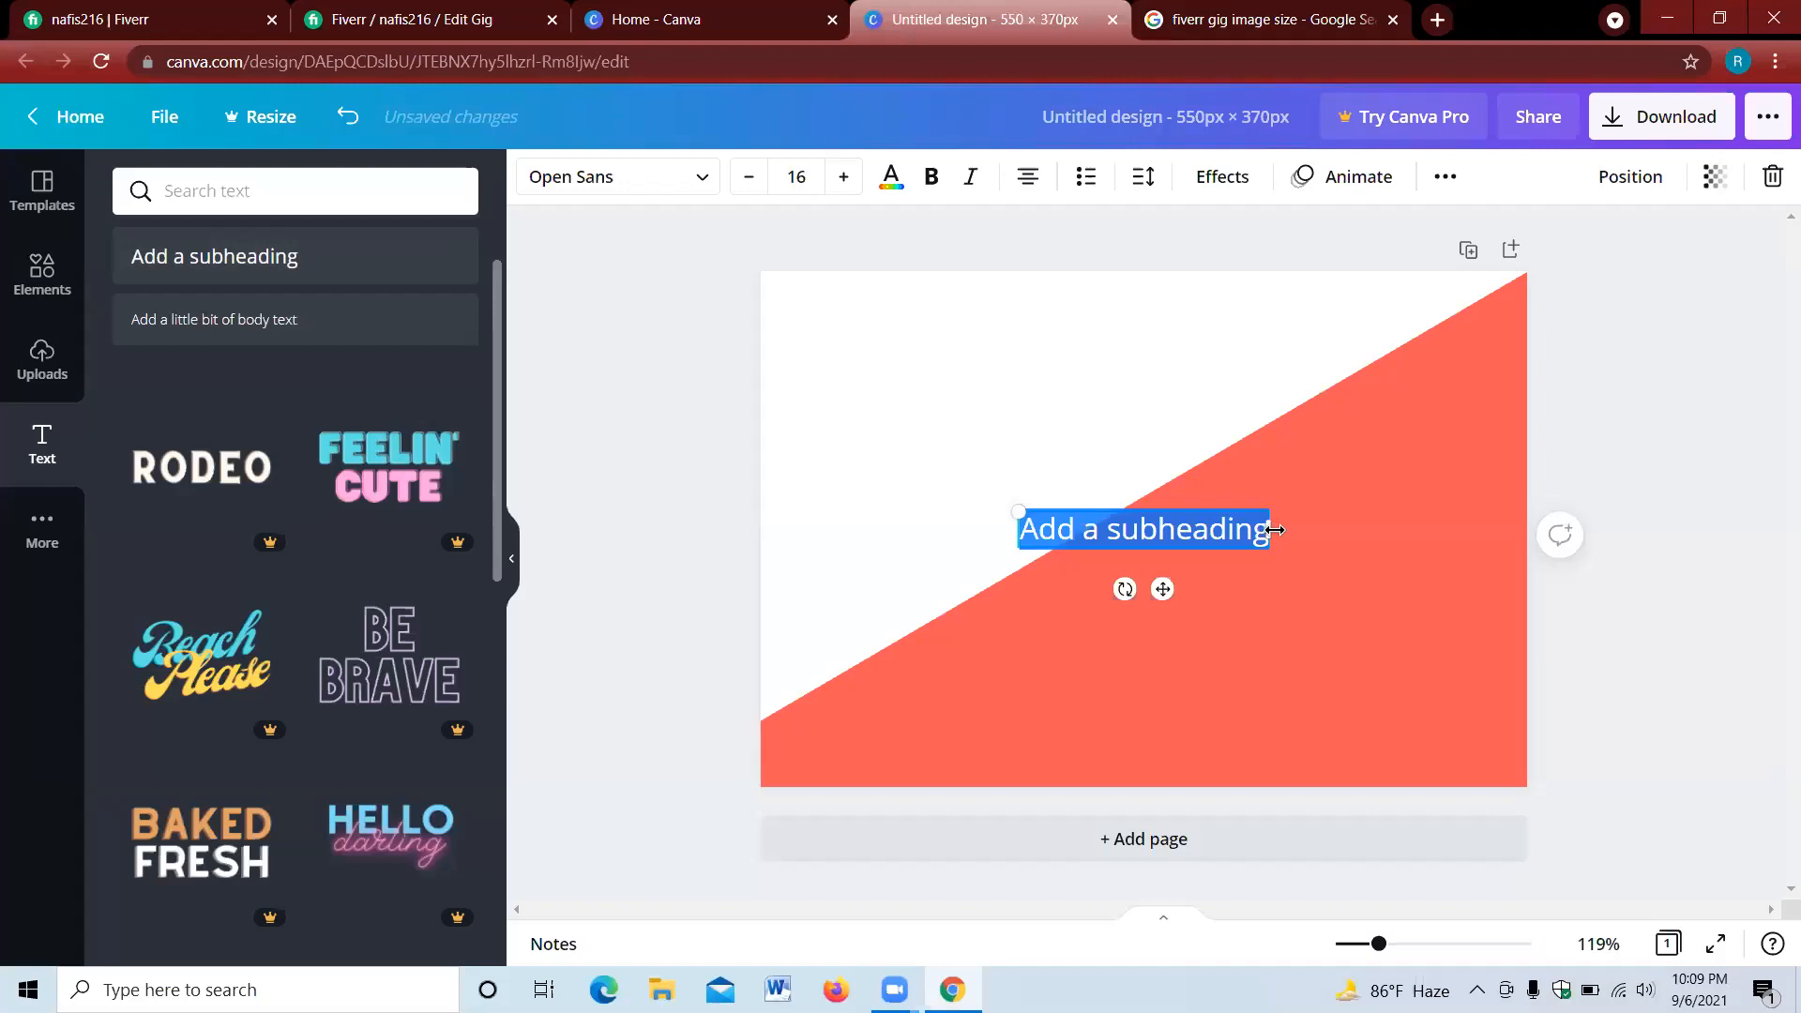
text(Send)
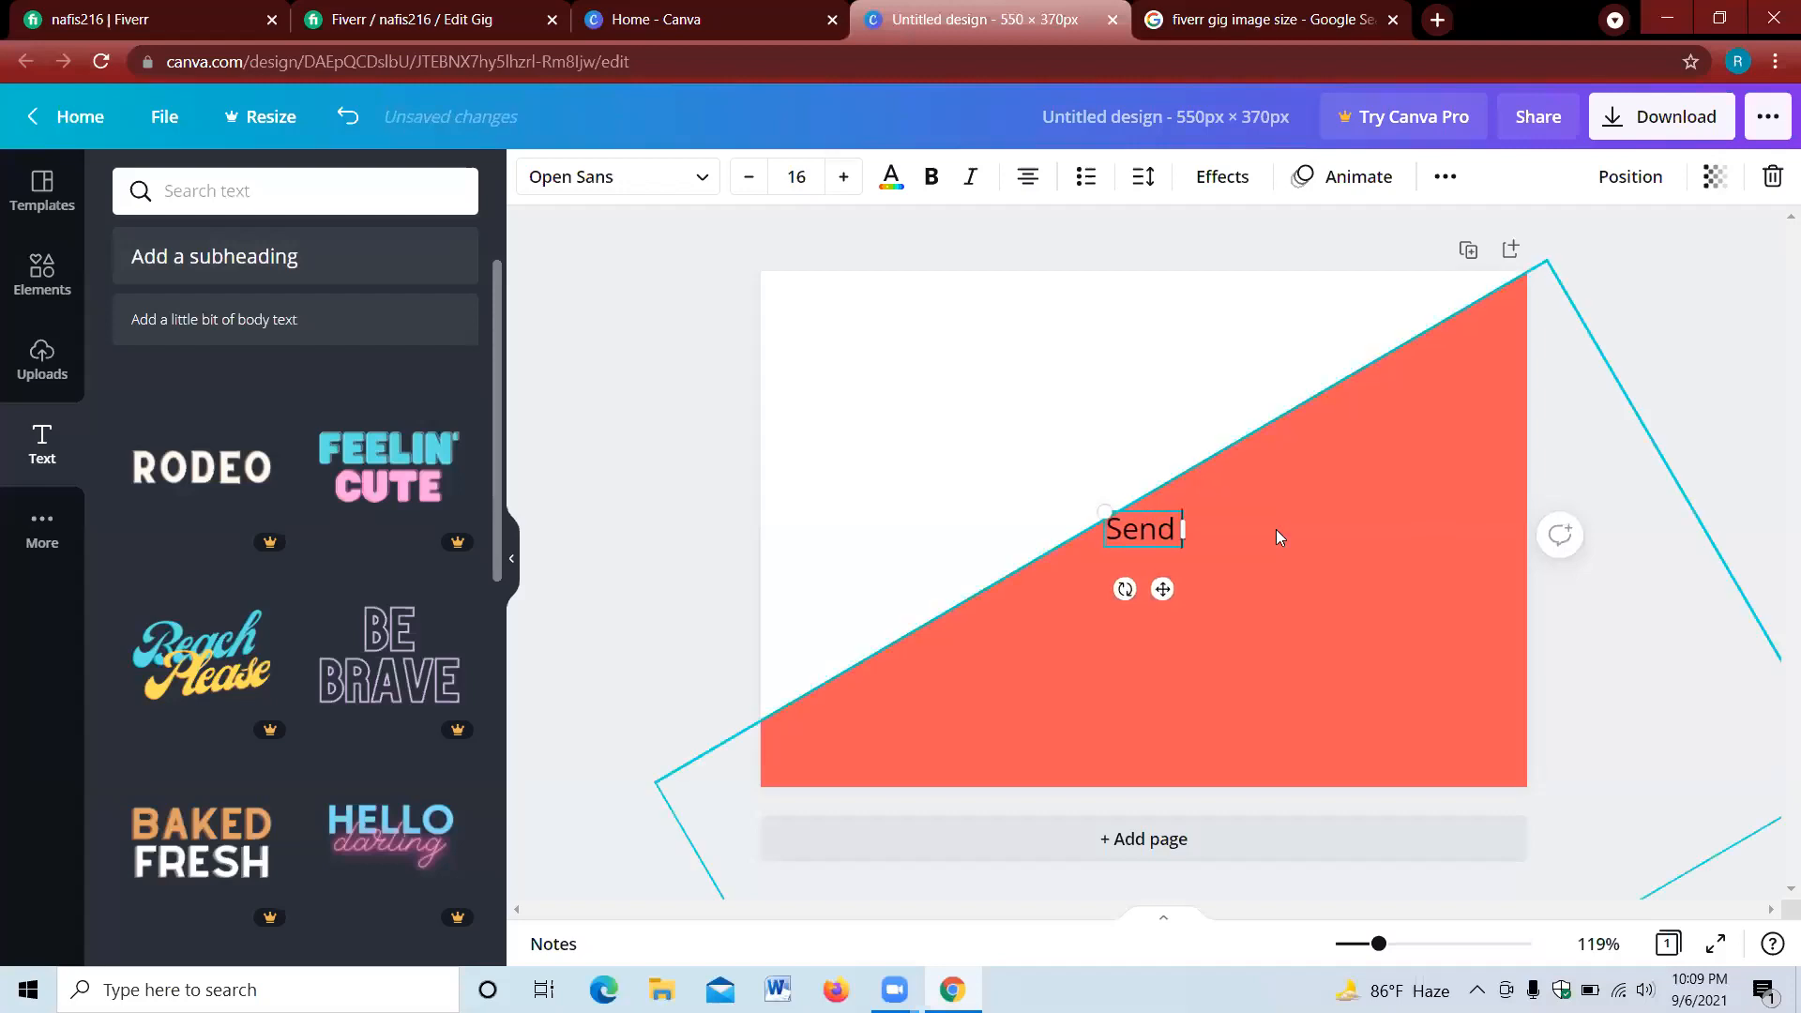
key(BackSpace)
key(BackSpace)
key(BackSpace)
key(BackSpace)
key(BackSpace)
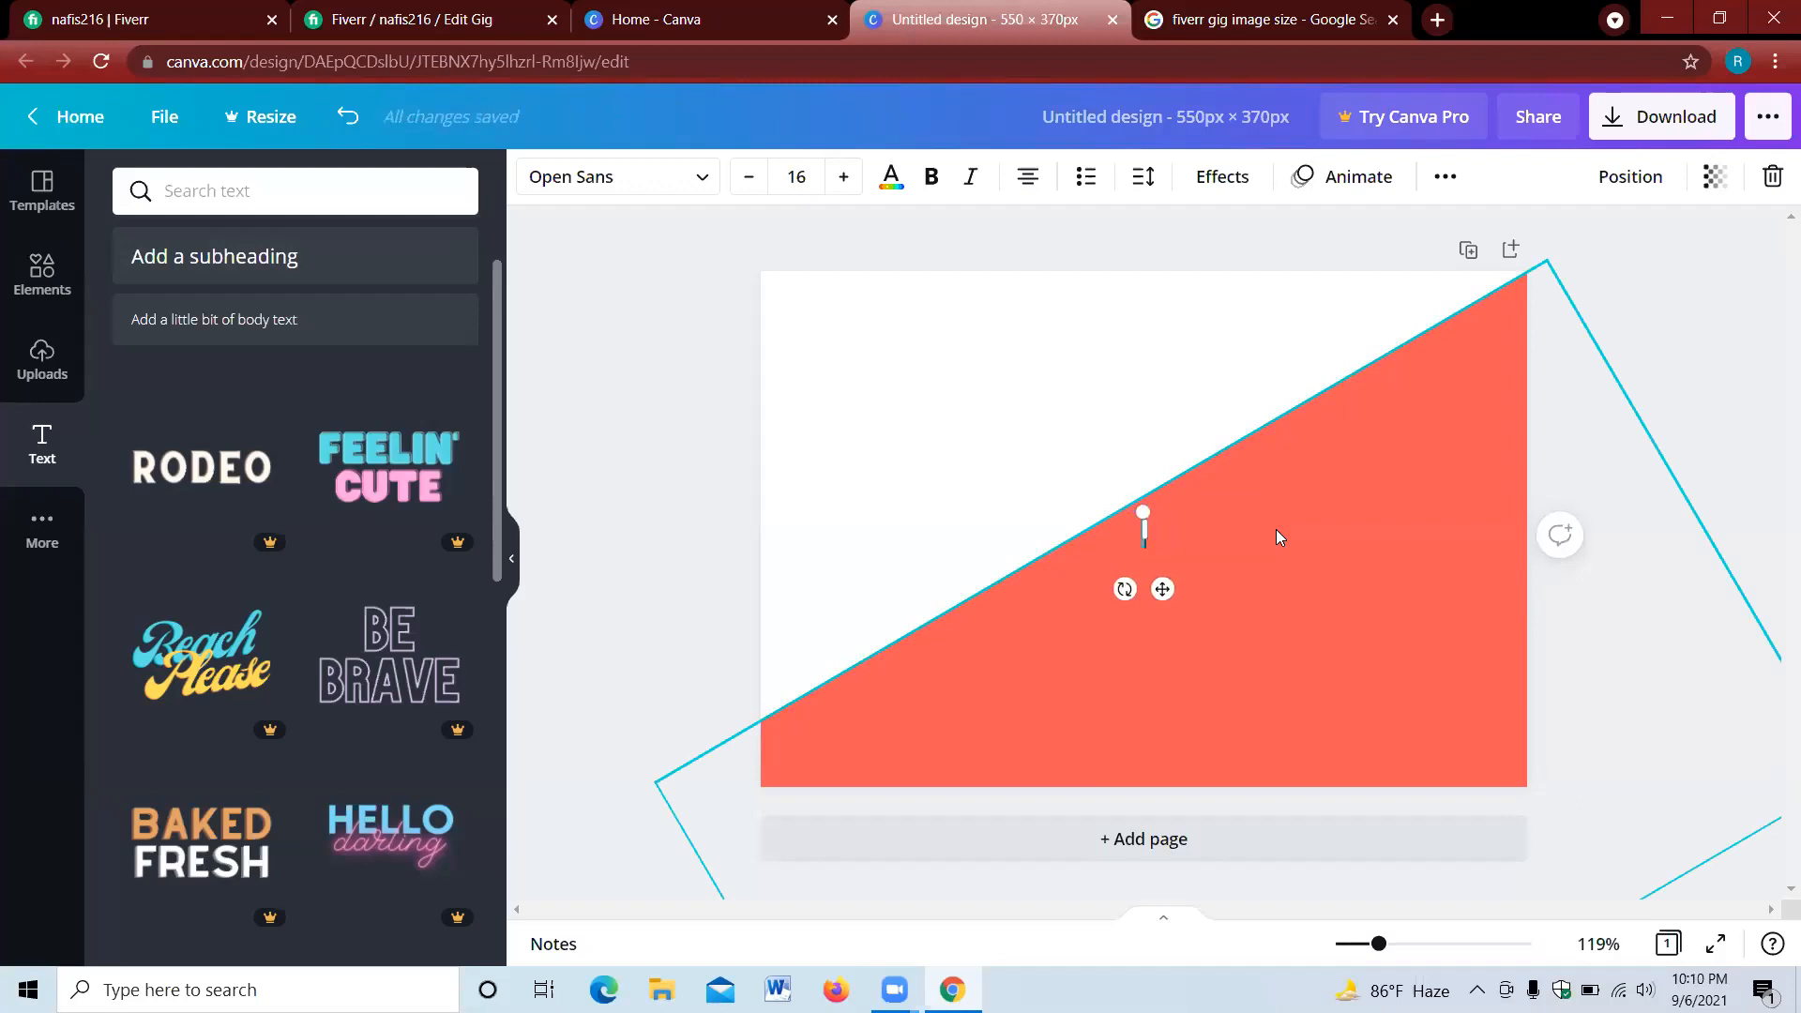
- Enter "Instagrame Marketing" as the subheading's text
text(instagt)
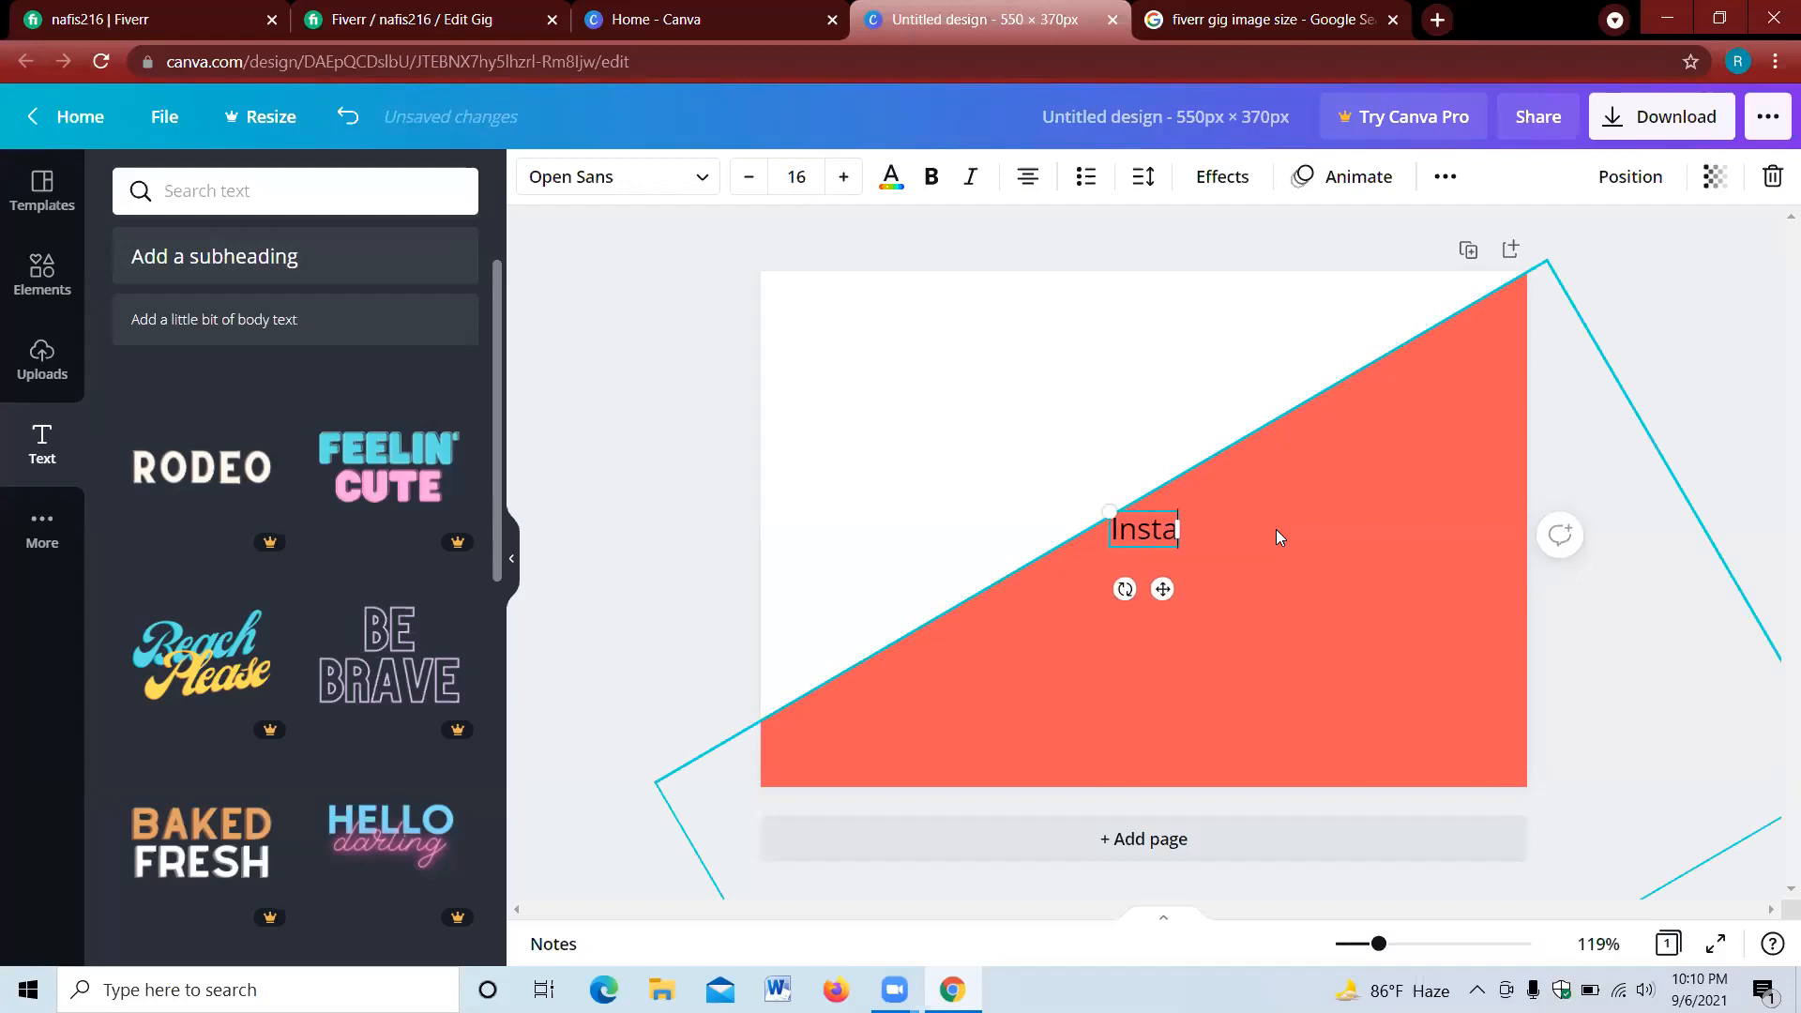
key(BackSpace)
text(rame)
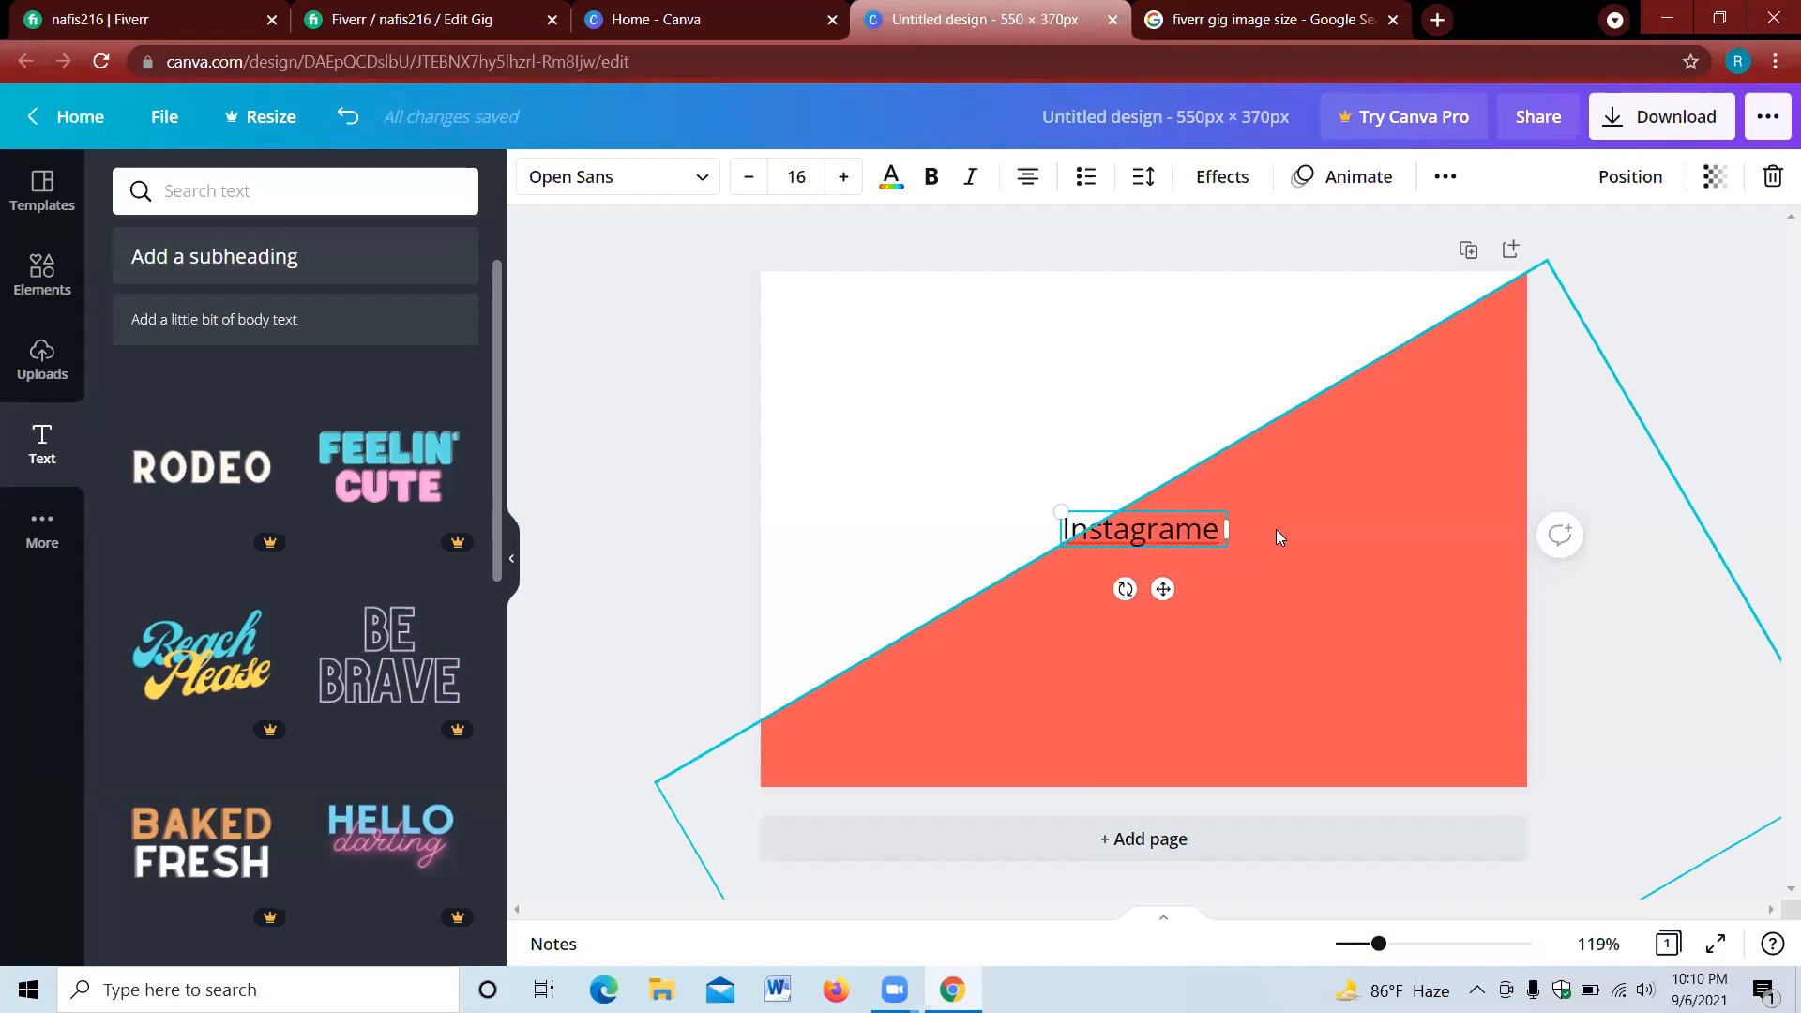
text( Marg)
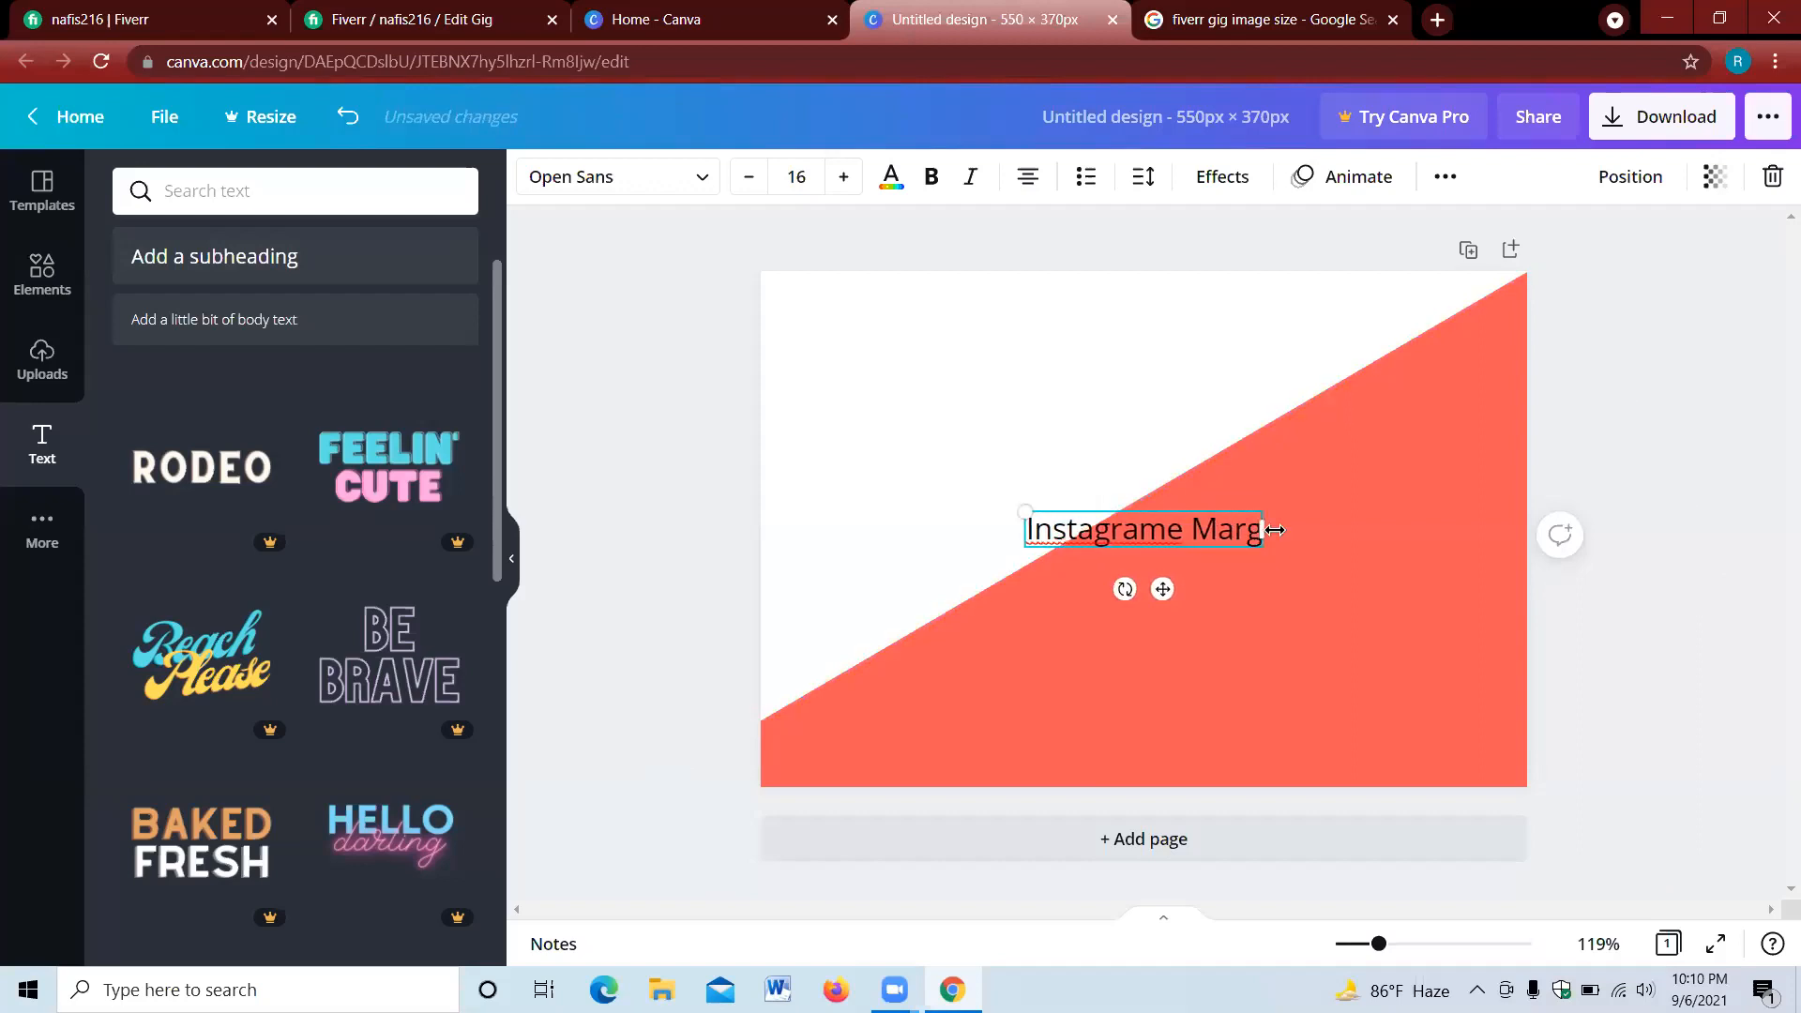
key(BackSpace)
text(keting)
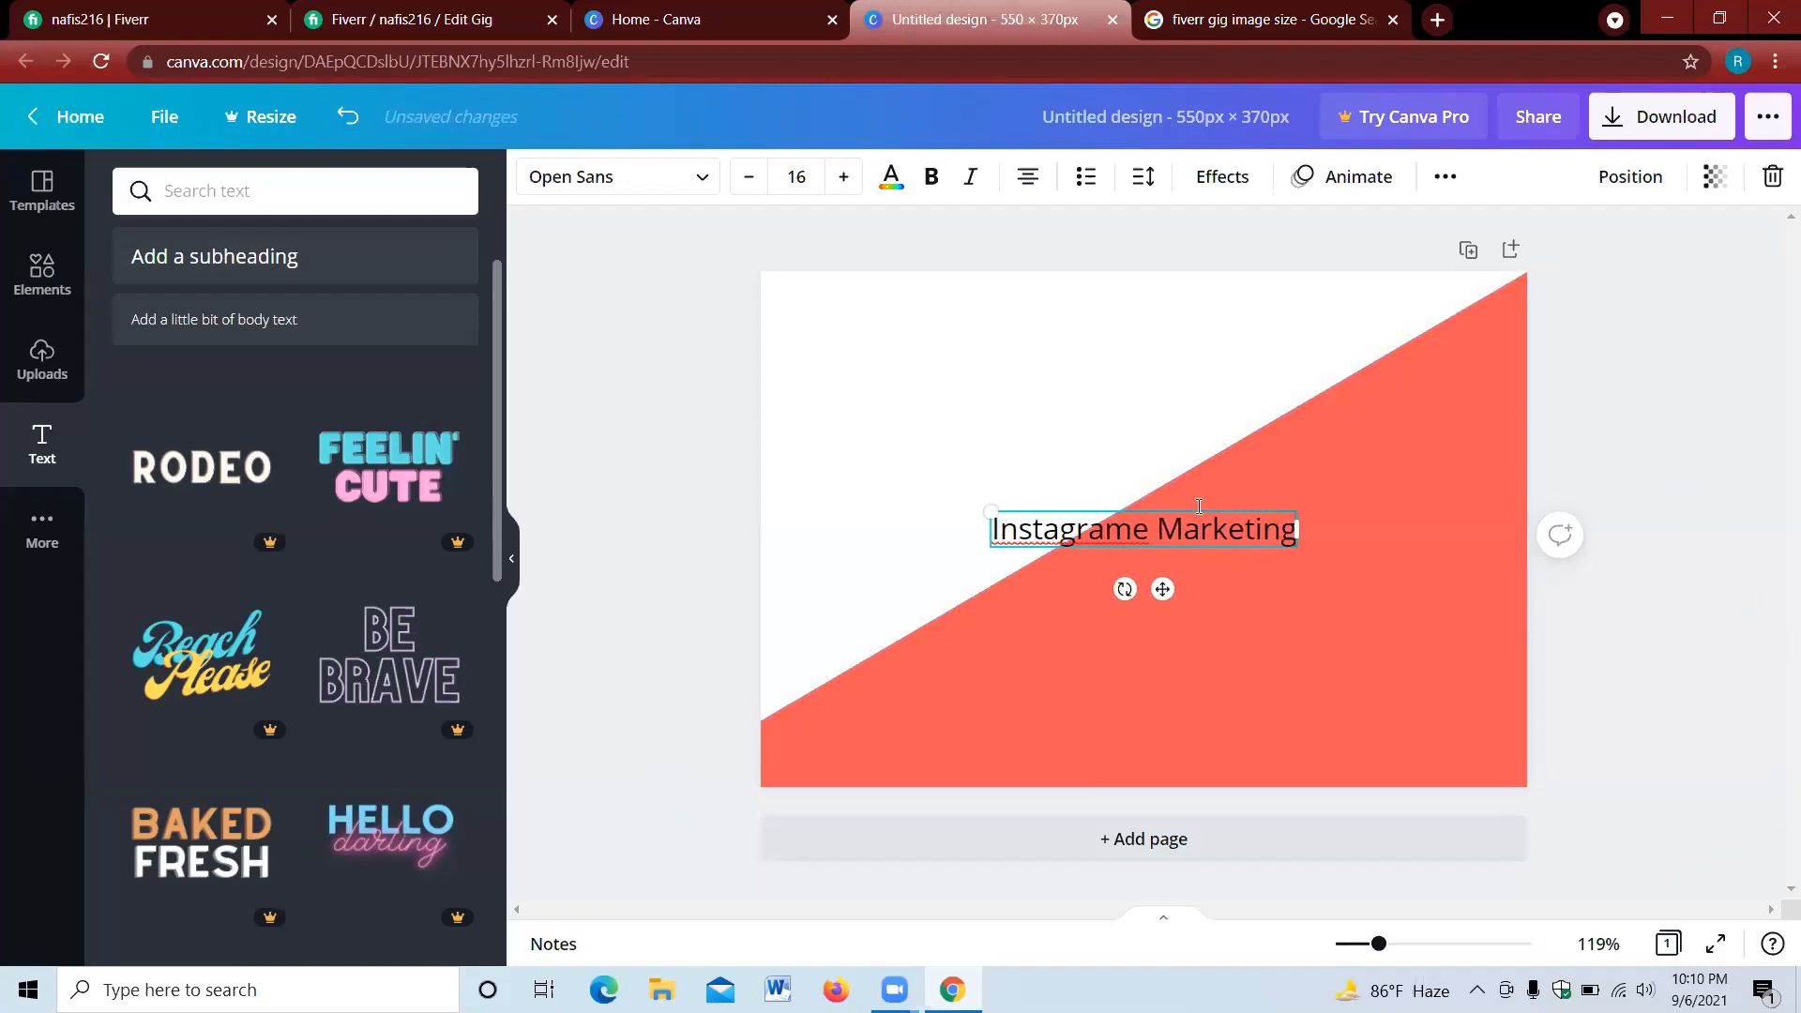
- Move the "Instagrame Marketing" text to the top of the page and widen its box to the full page width
drag(1162, 589, 916, 349)
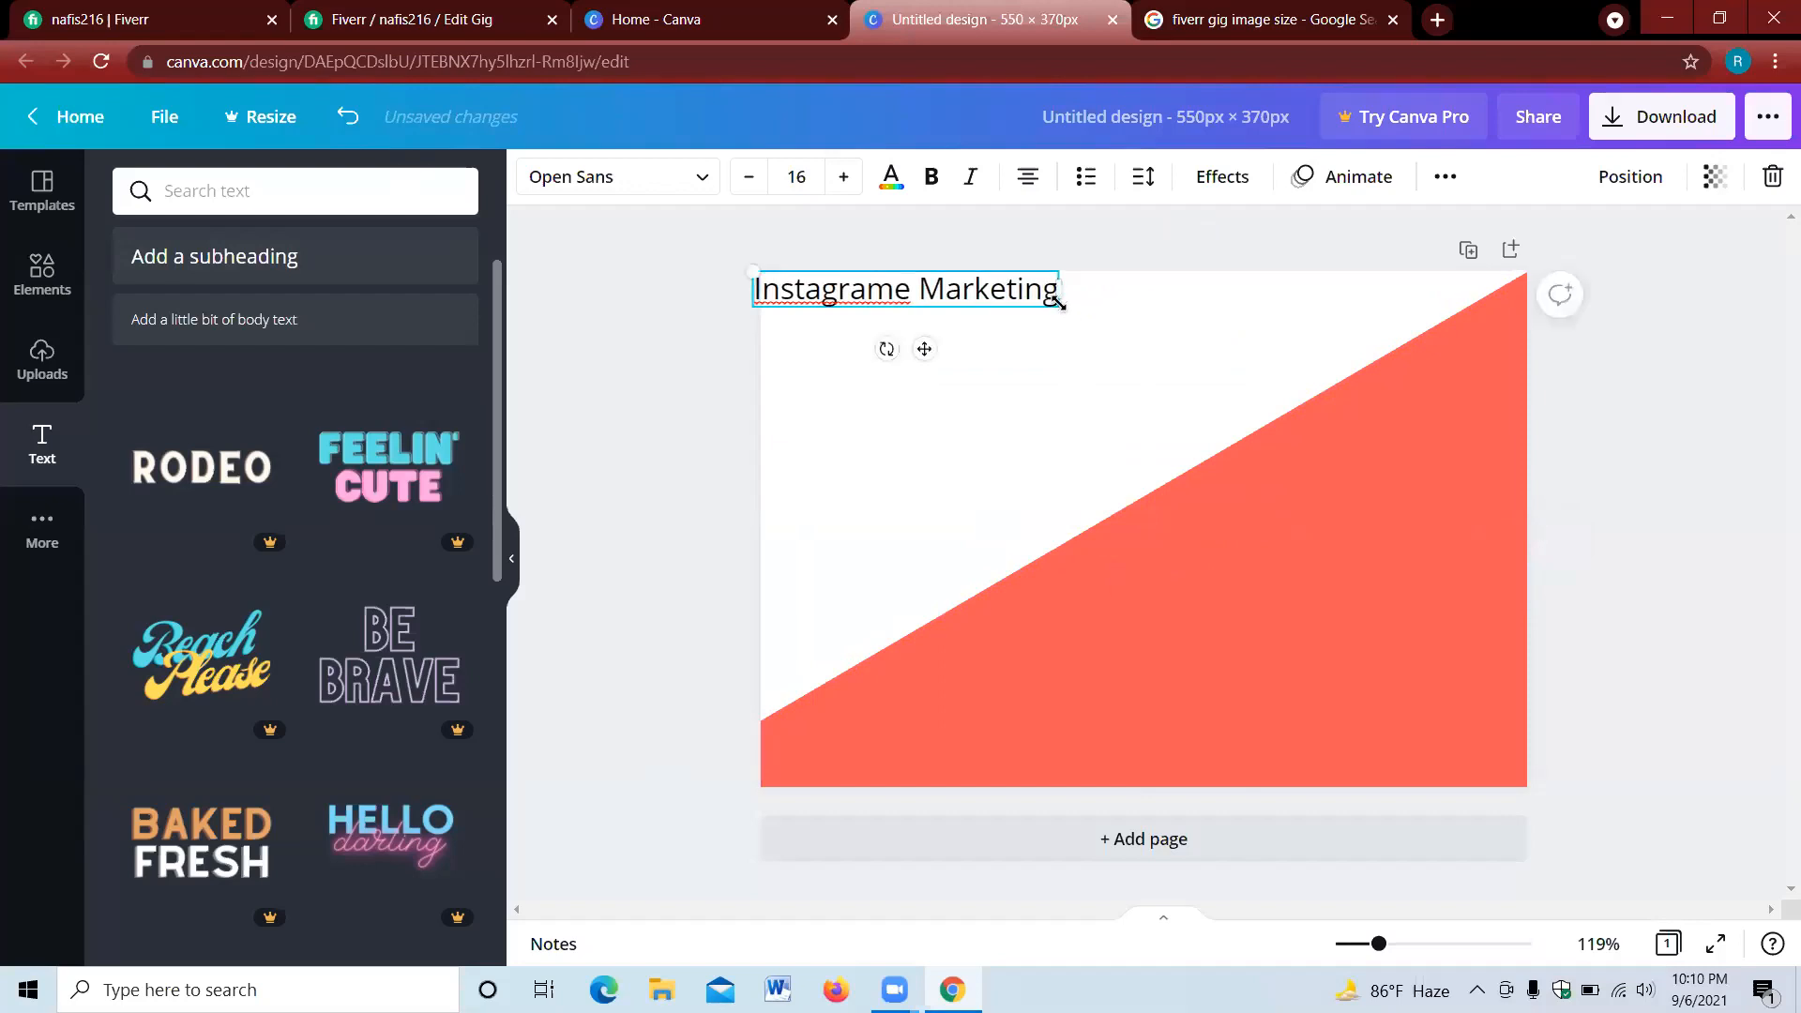
drag(1058, 286, 1528, 293)
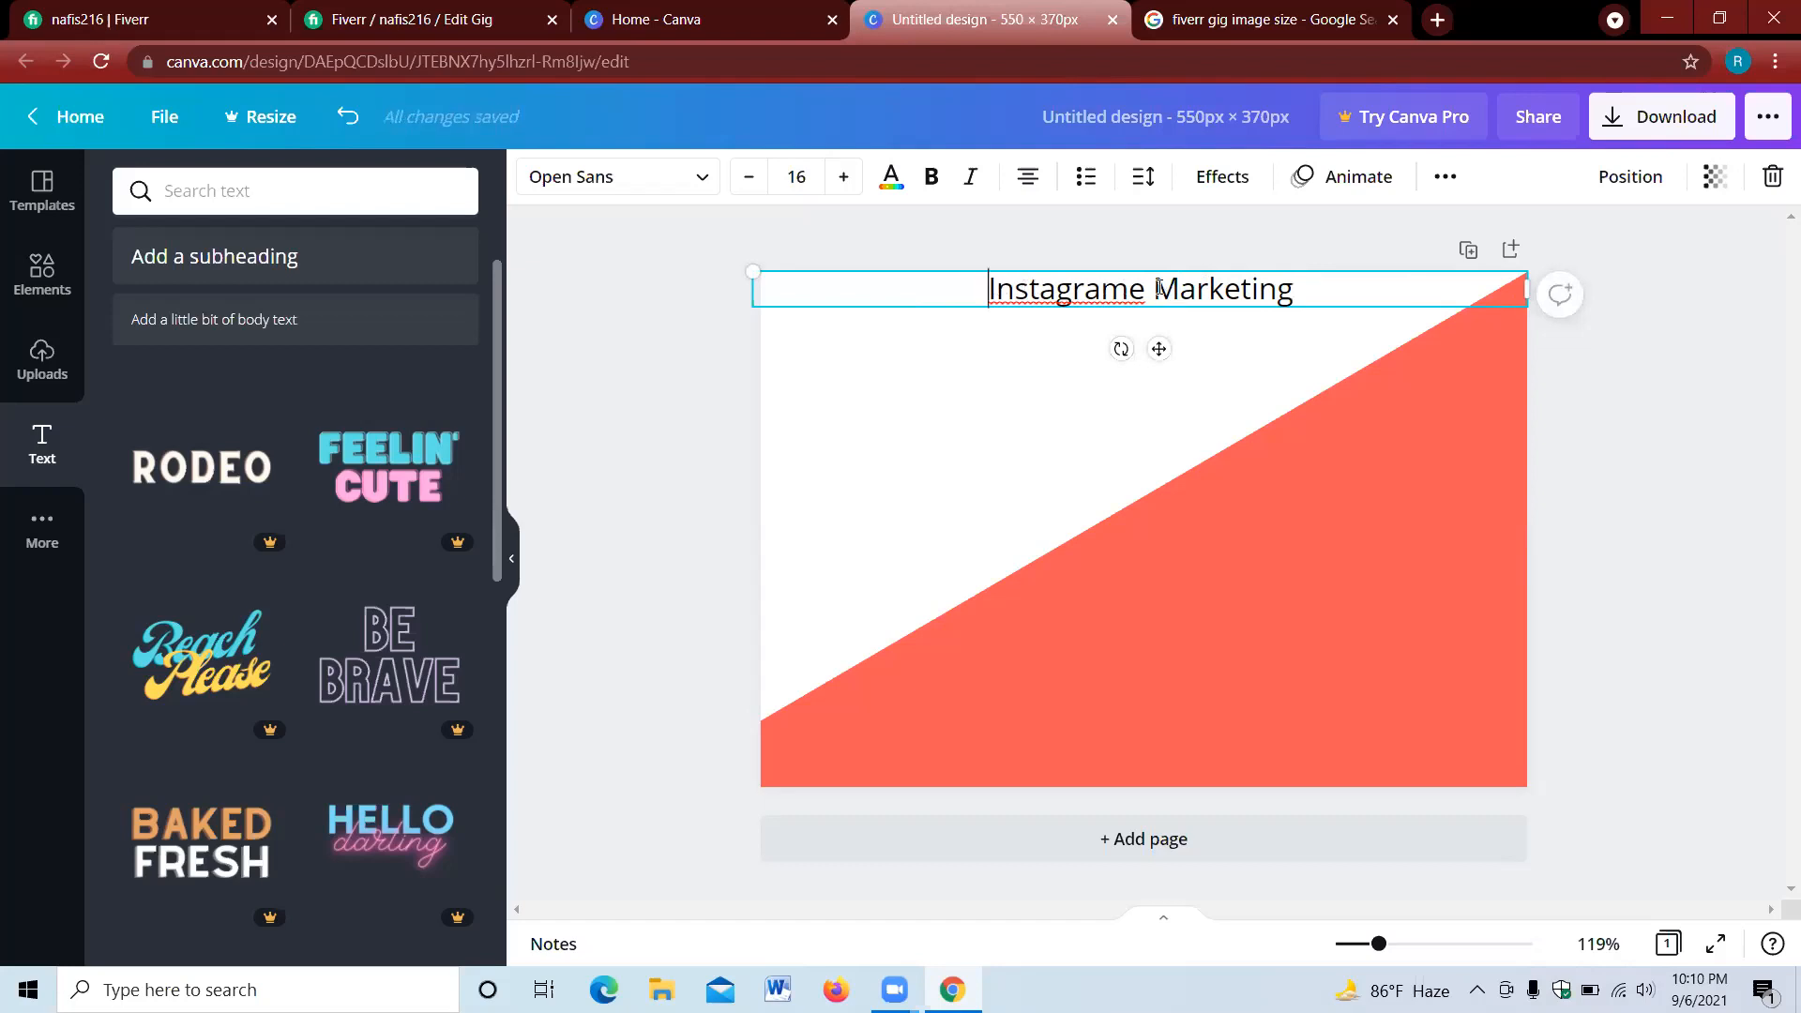
- Set the font size of the "Instagrame Marketing" text to 35 and deselect it
drag(993, 287, 1375, 287)
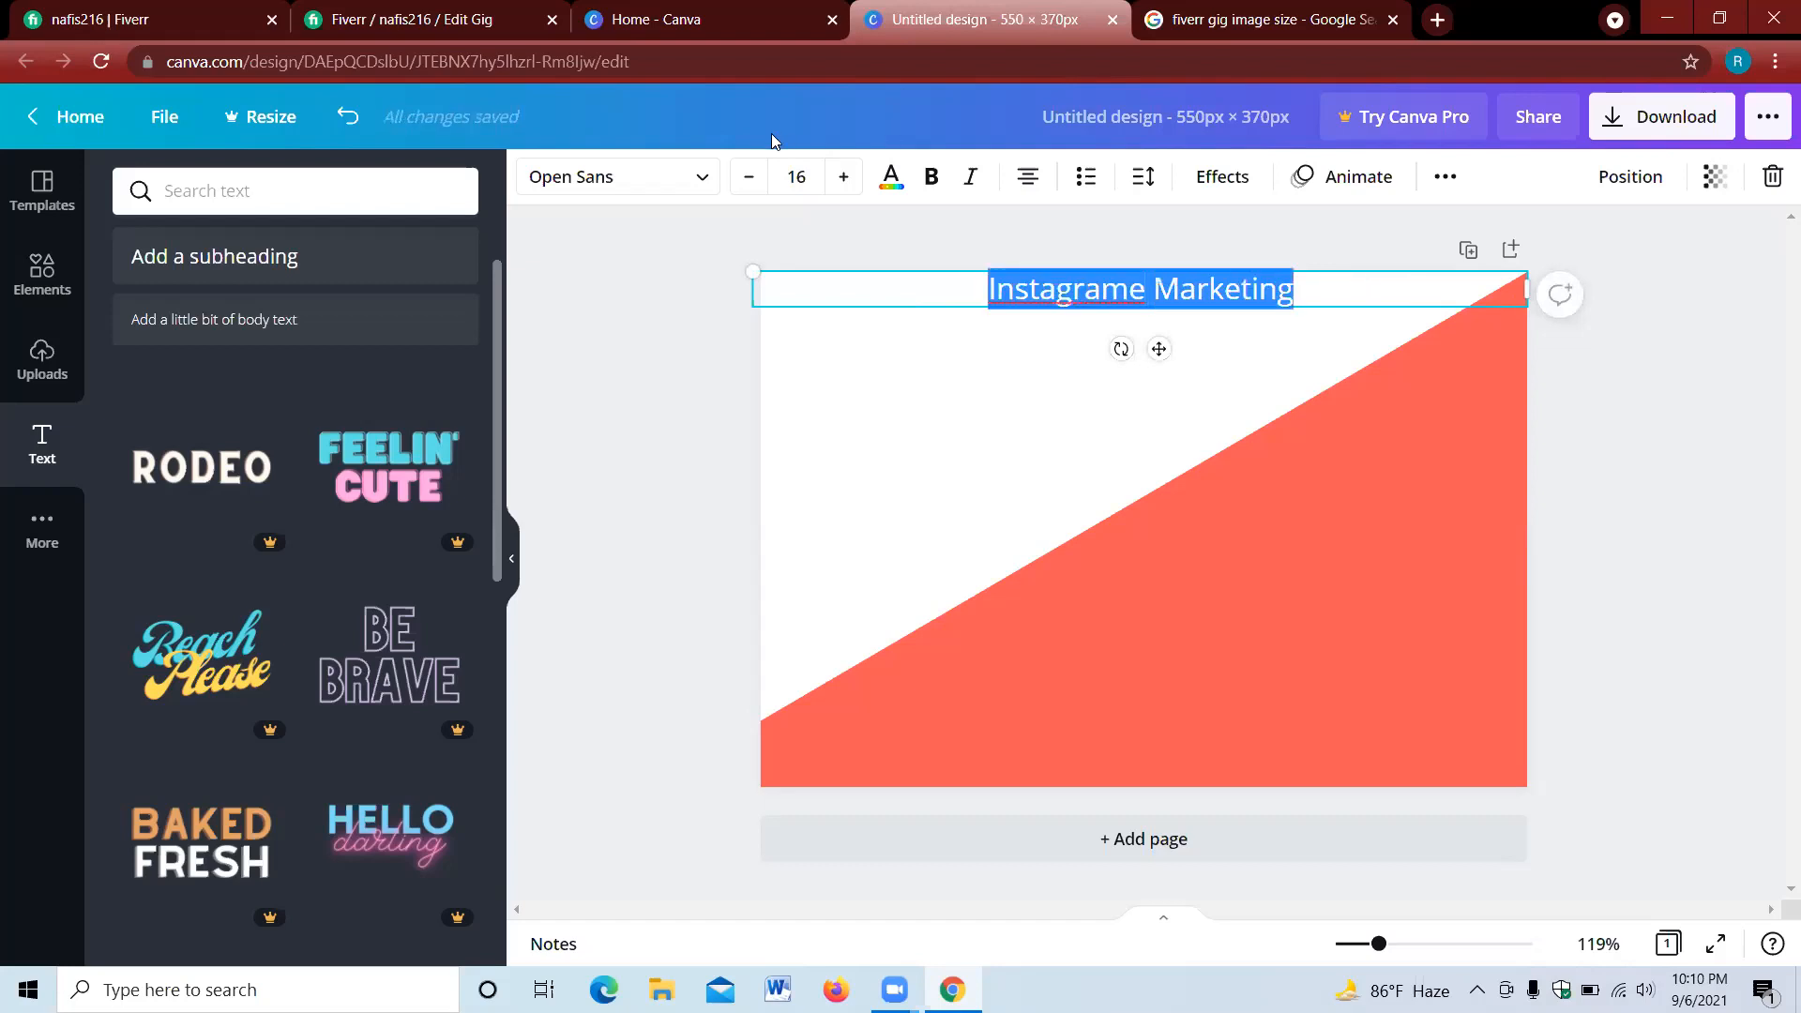
triple_click(843, 178)
click(843, 178)
click(844, 178)
triple_click(844, 179)
click(843, 178)
click(843, 179)
click(844, 178)
click(843, 178)
click(843, 178)
click(844, 178)
click(843, 179)
click(843, 179)
double_click(843, 180)
click(843, 180)
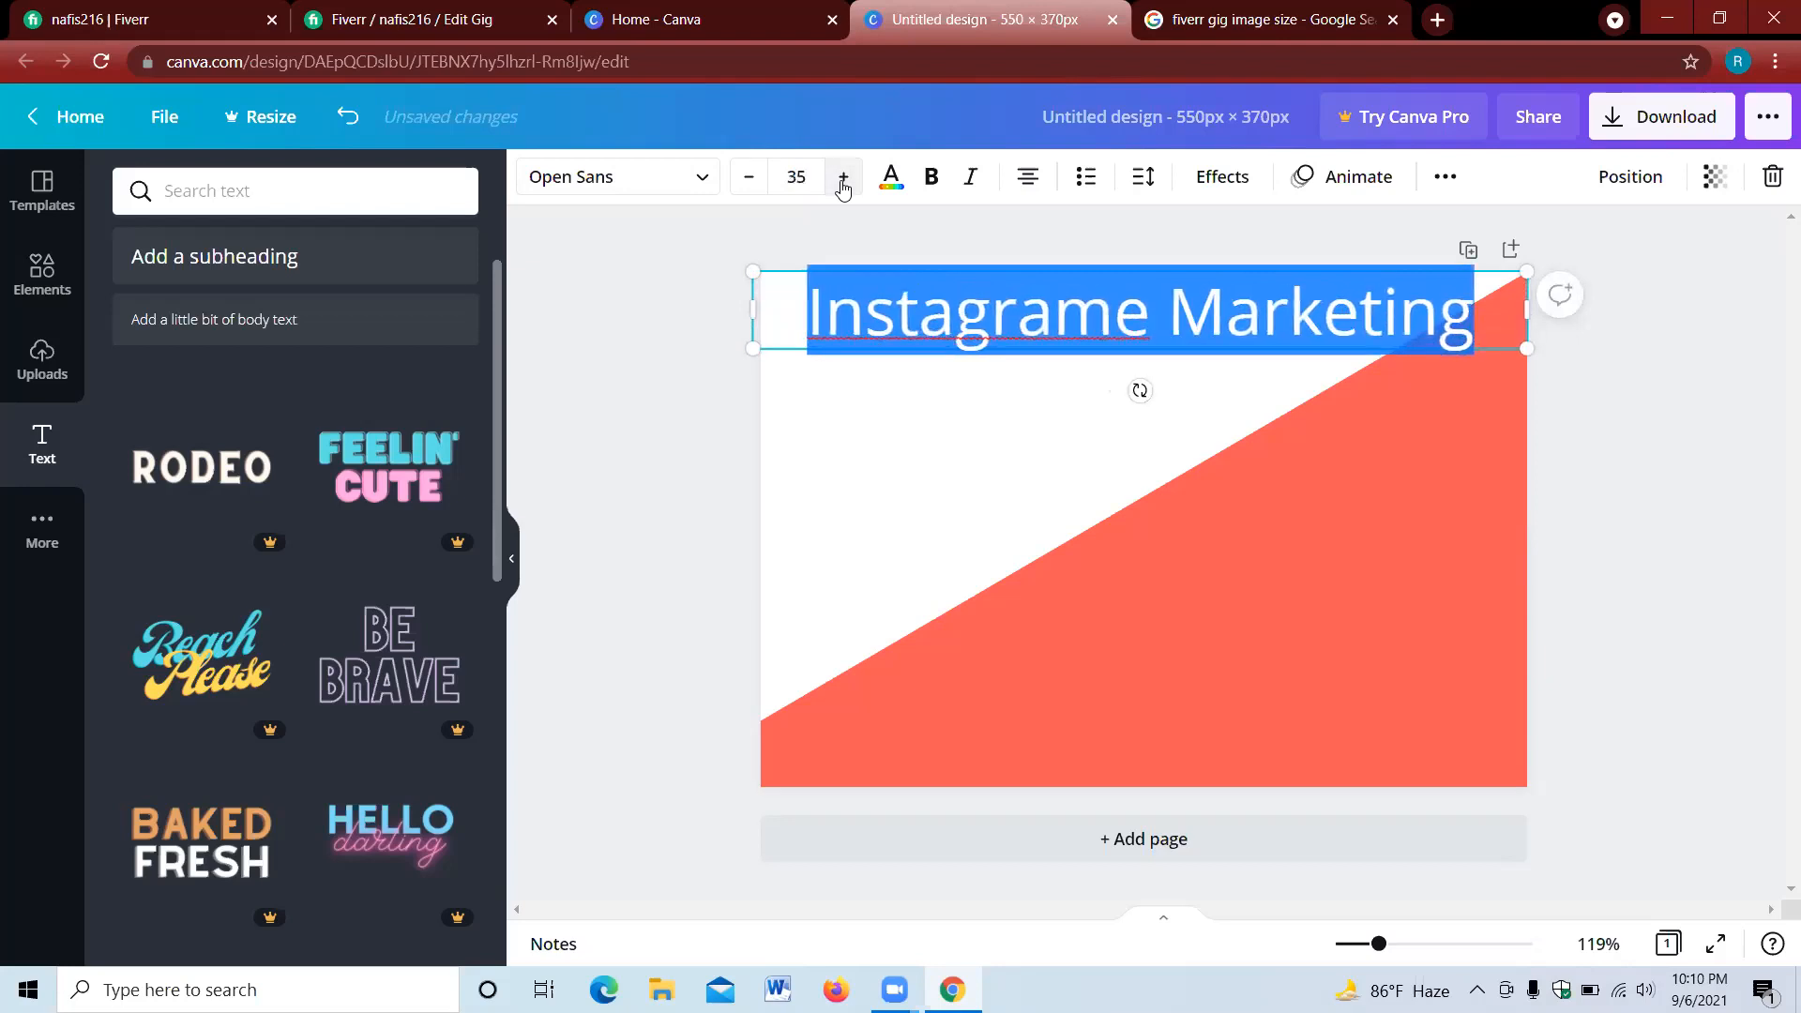
click(958, 495)
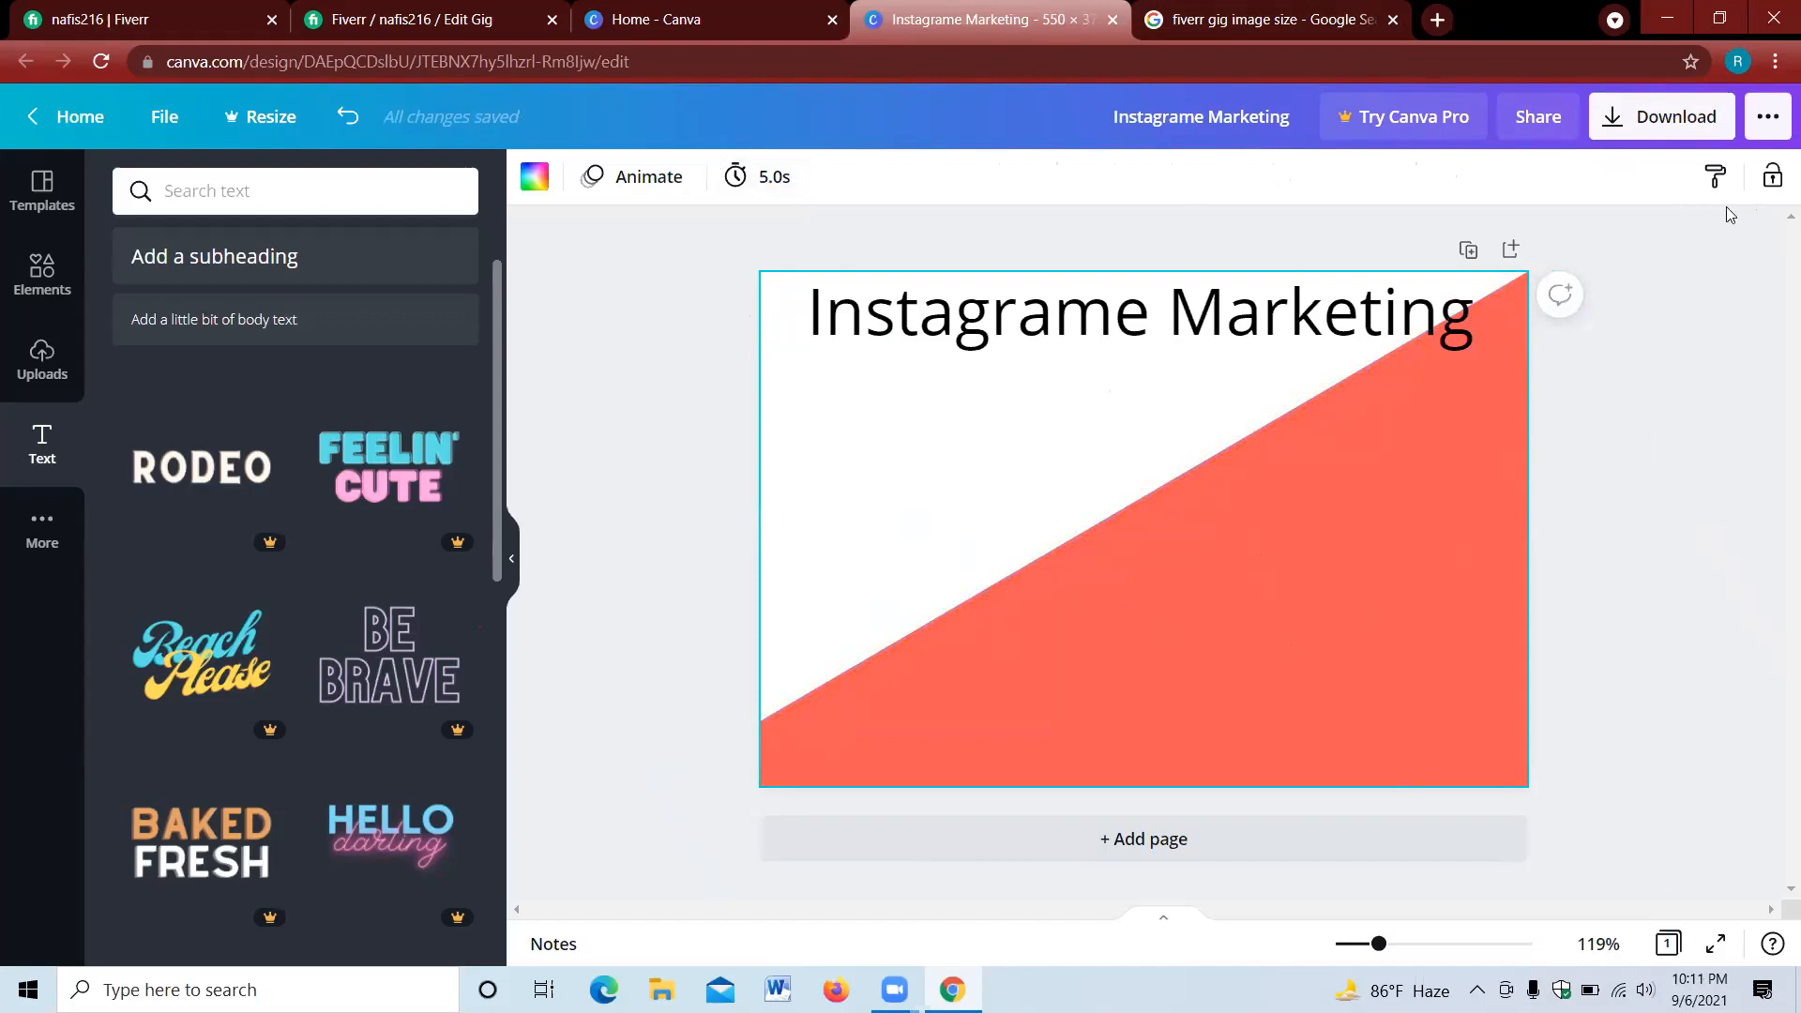
- Download the gig image design as a JPG and close the sharing prompt
click(1626, 120)
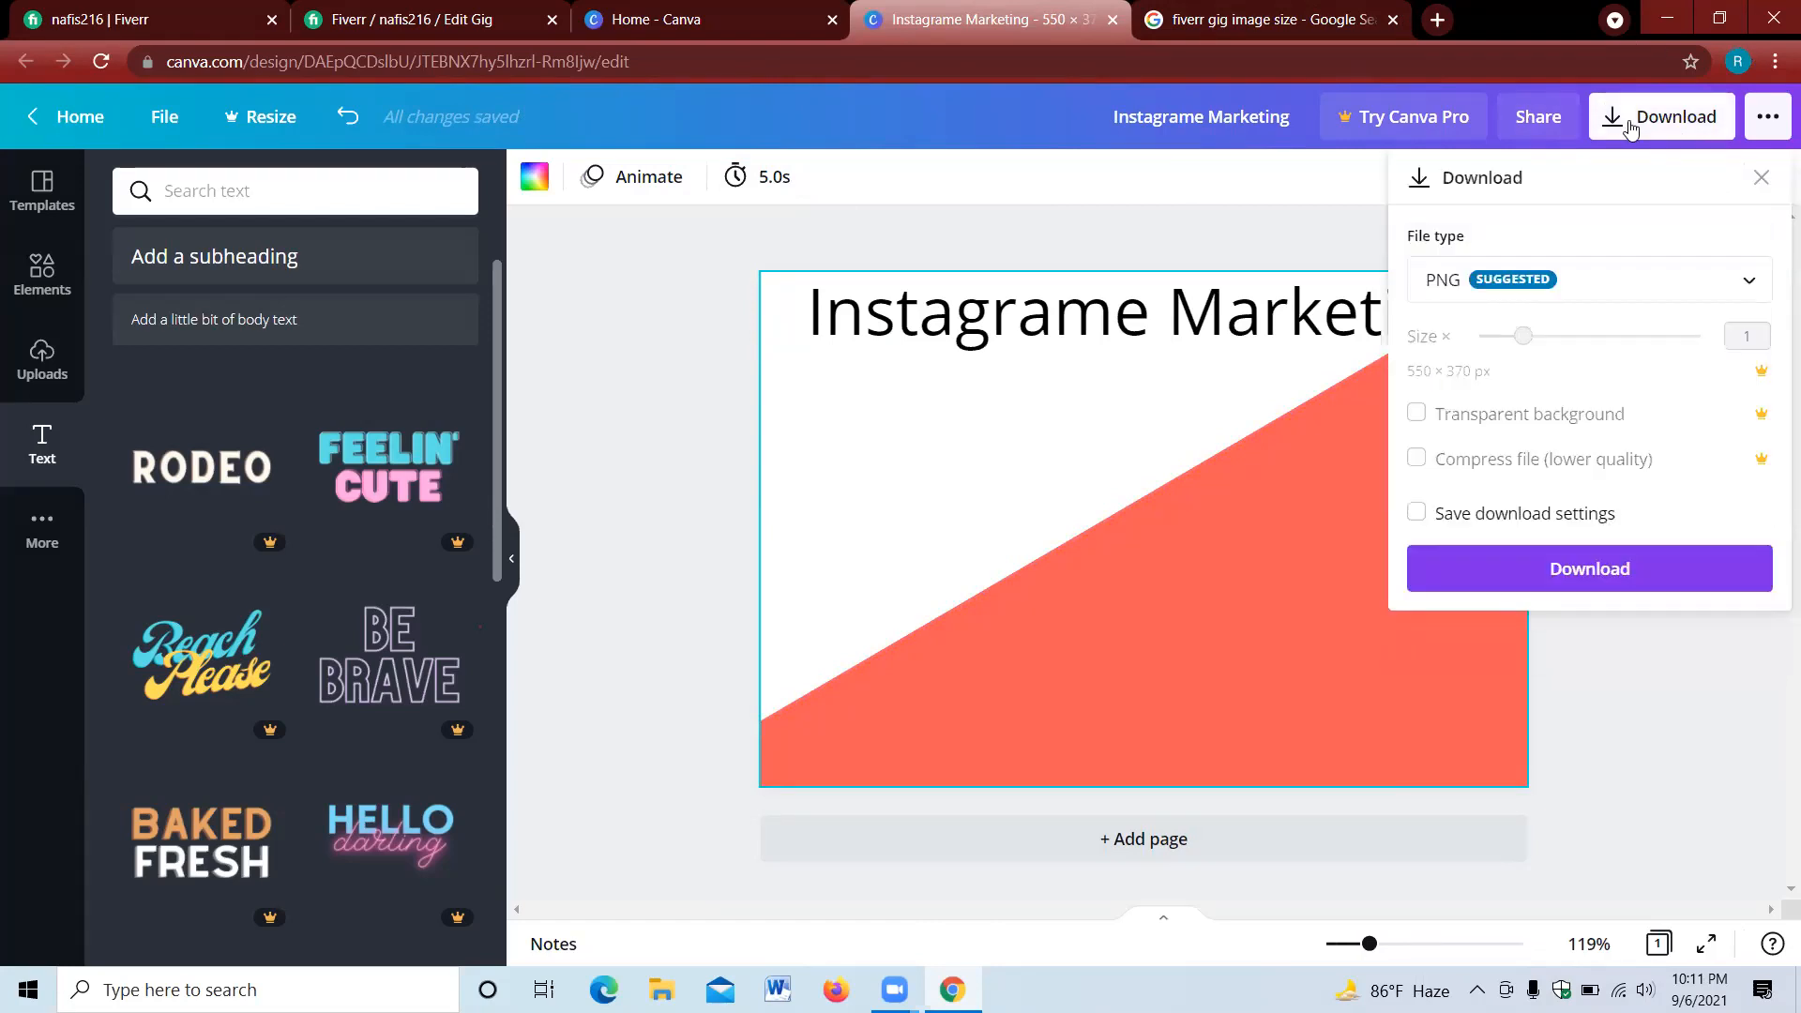
click(1475, 286)
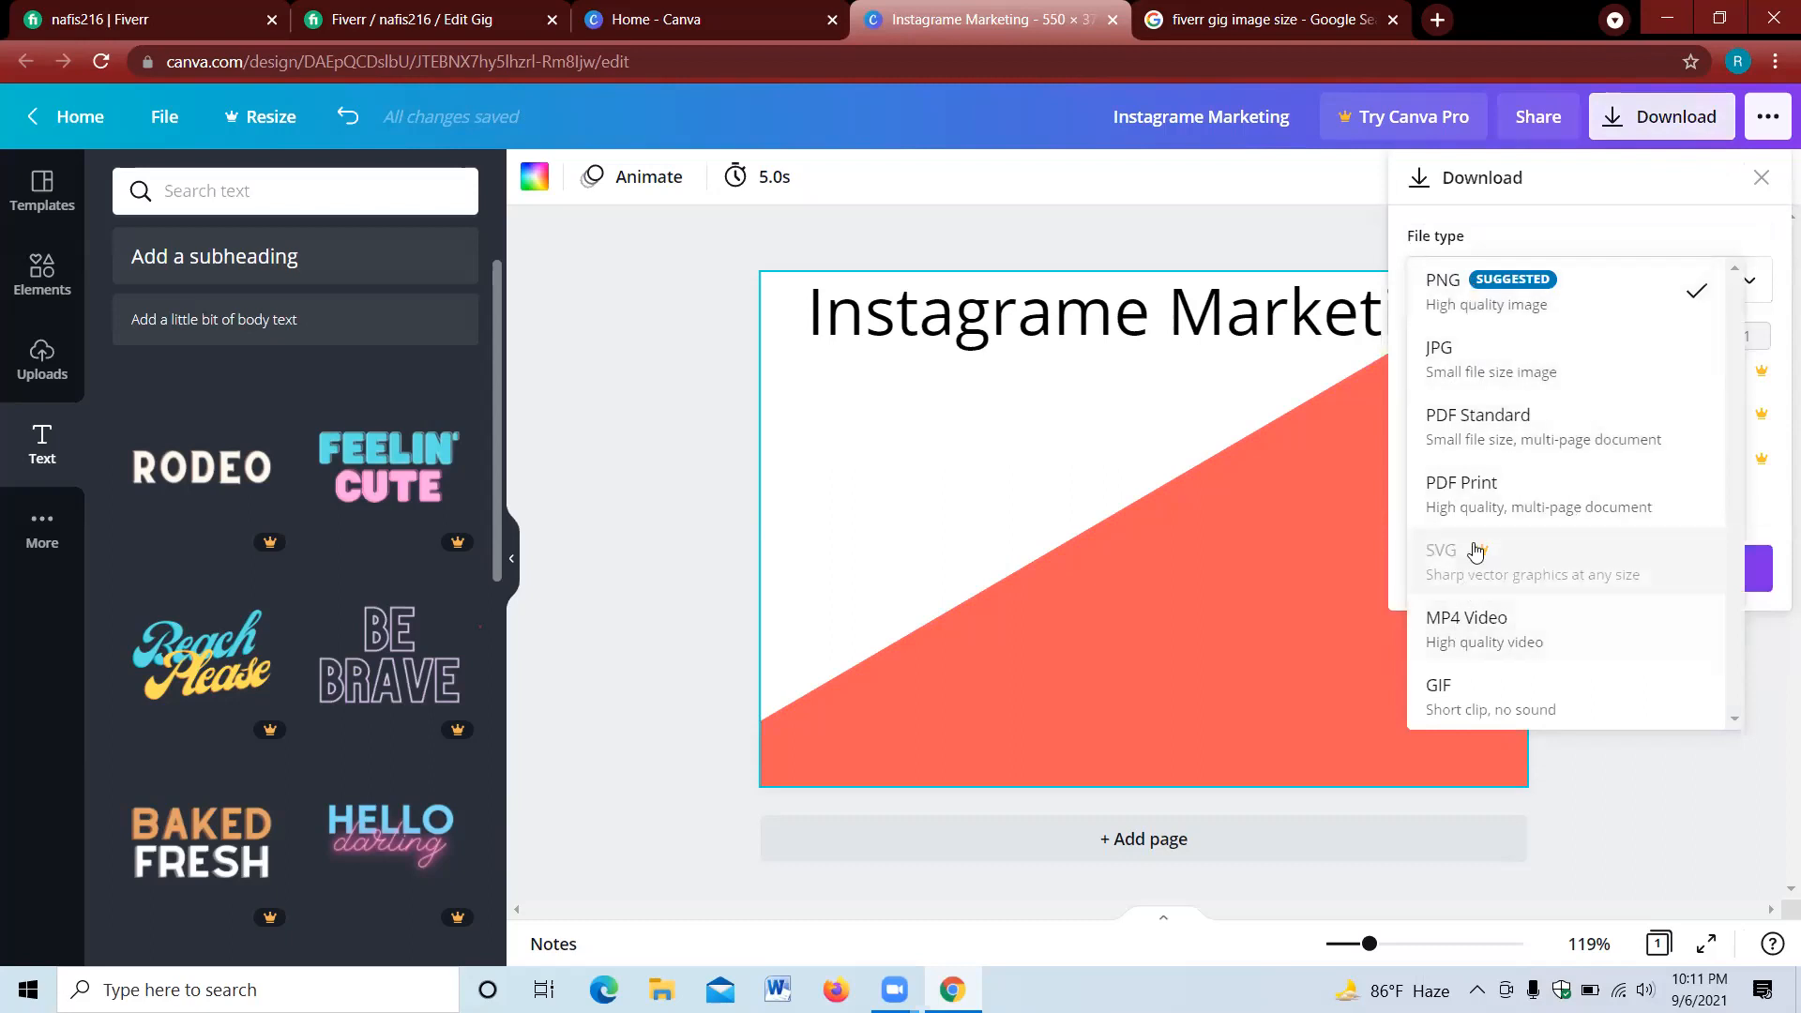
click(1476, 375)
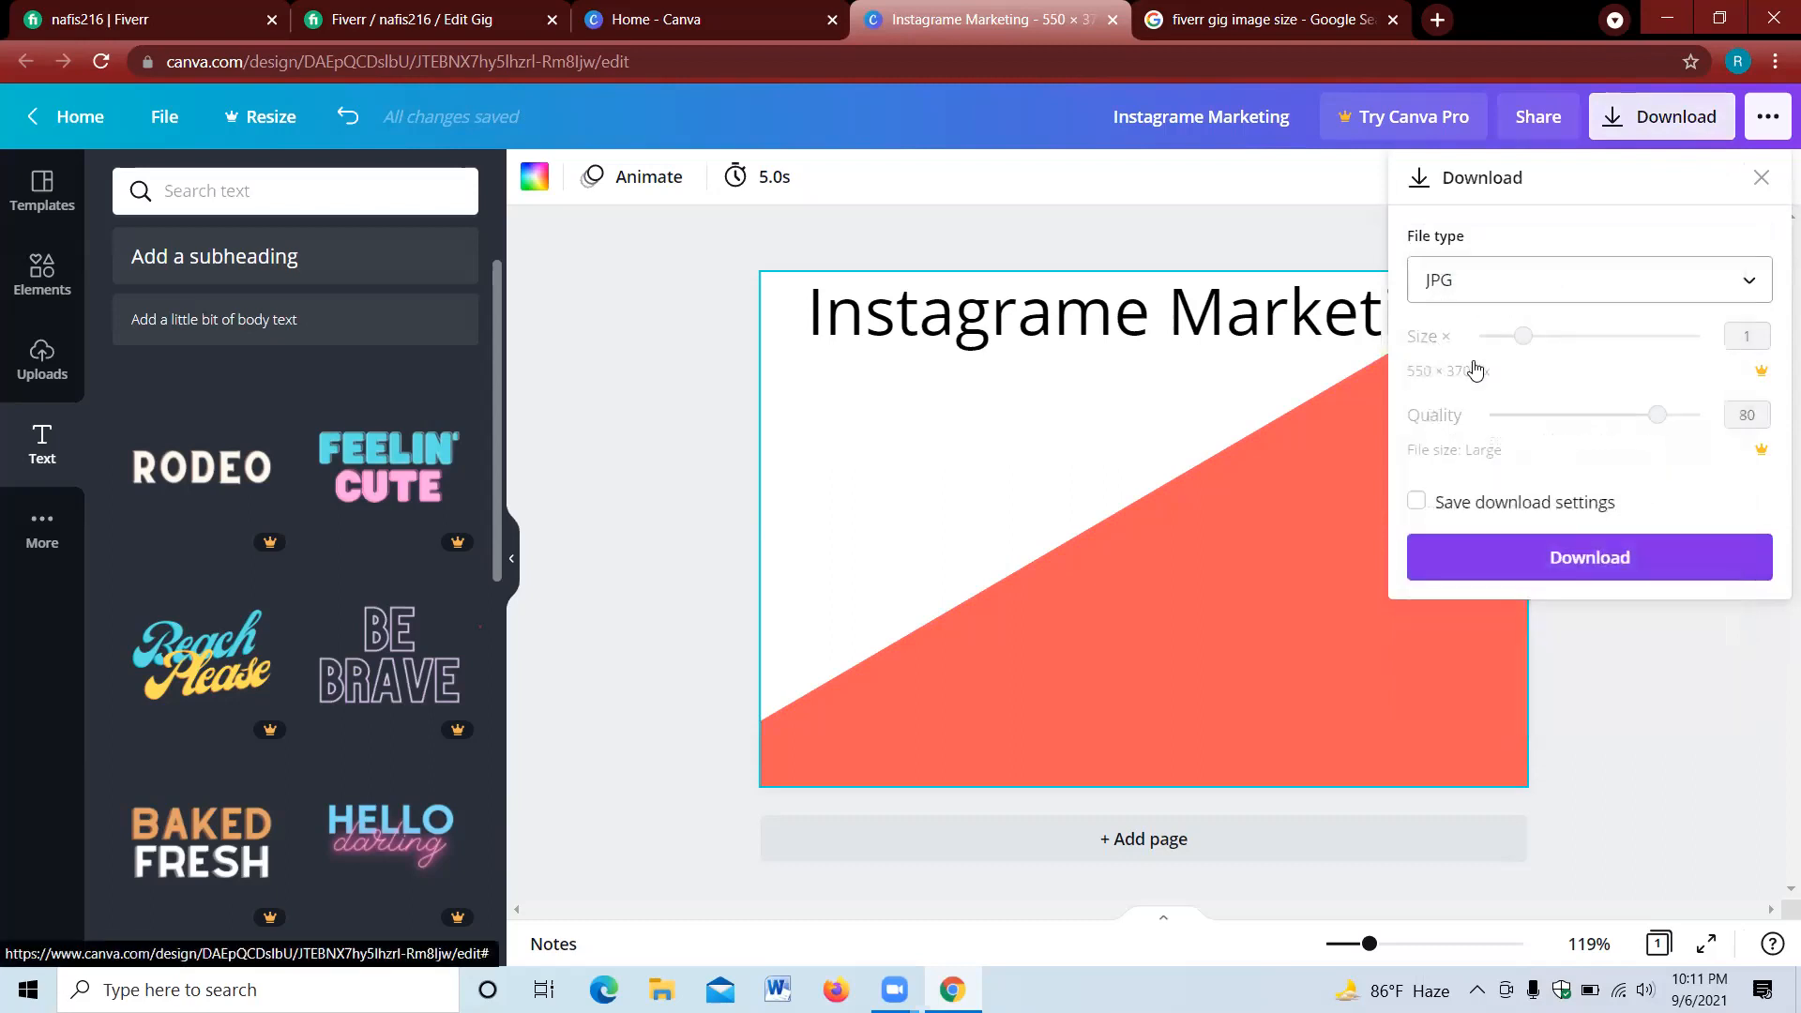
click(1519, 563)
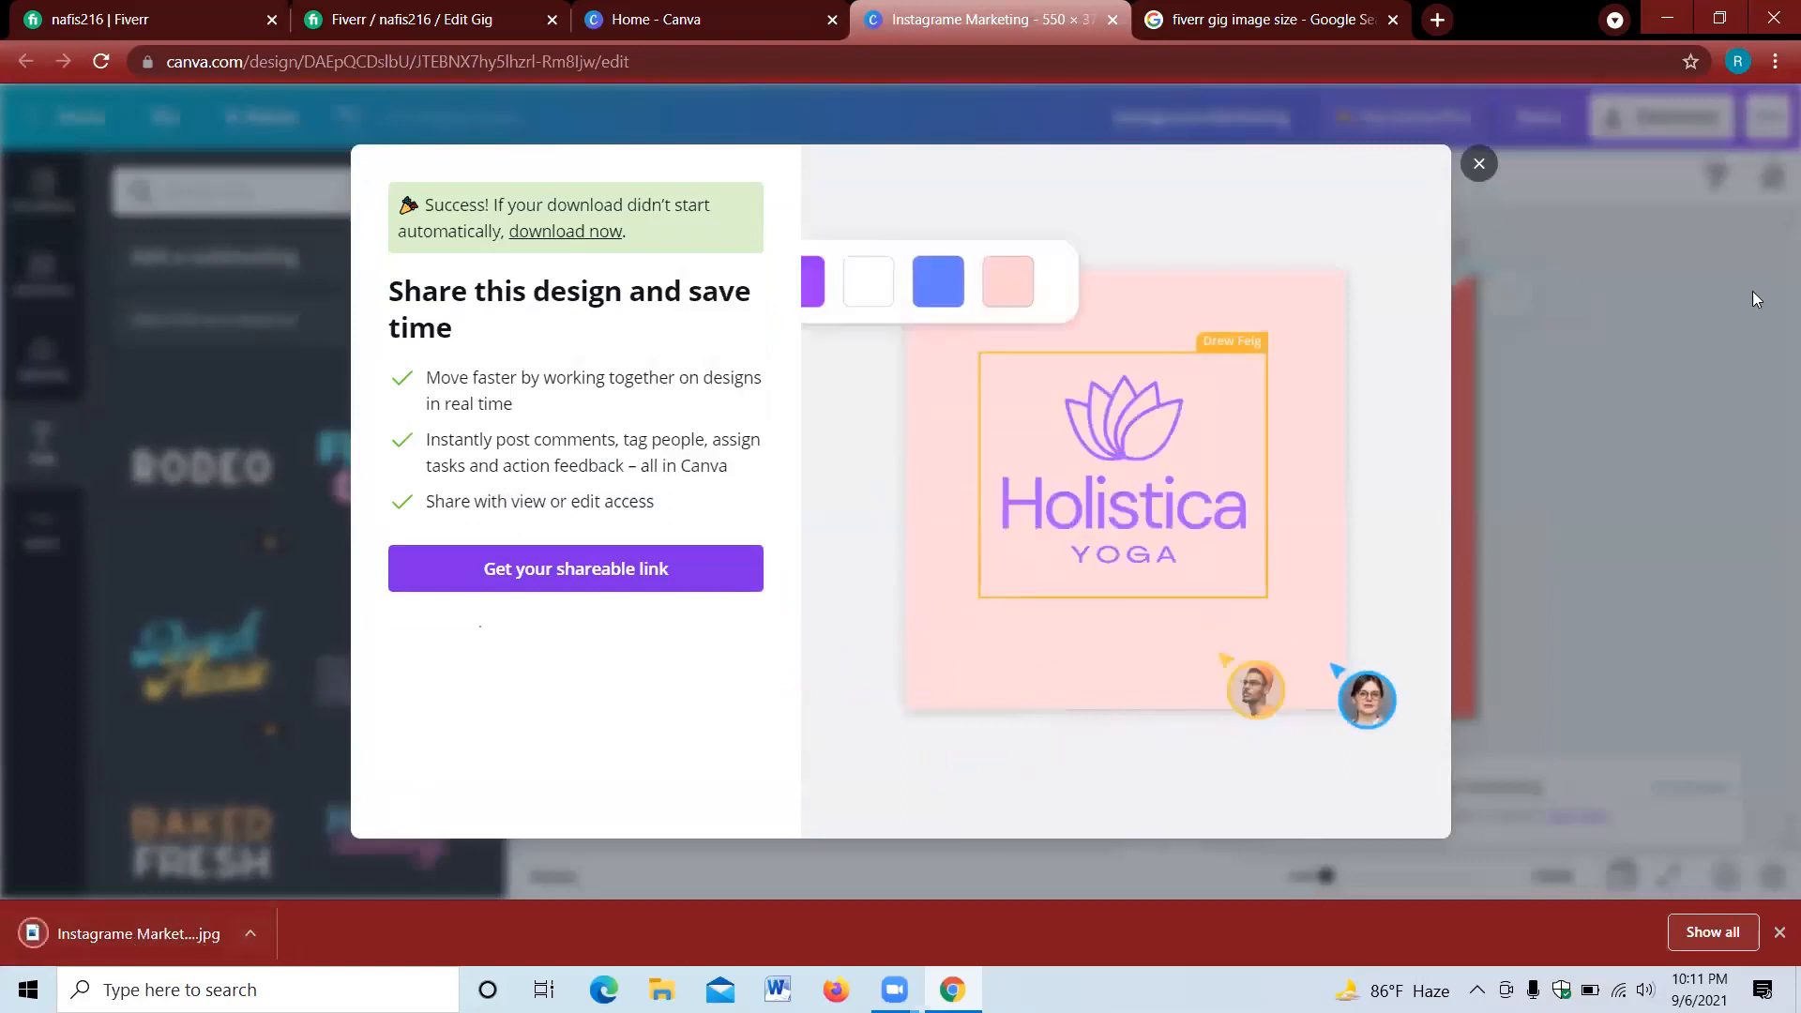
click(1480, 165)
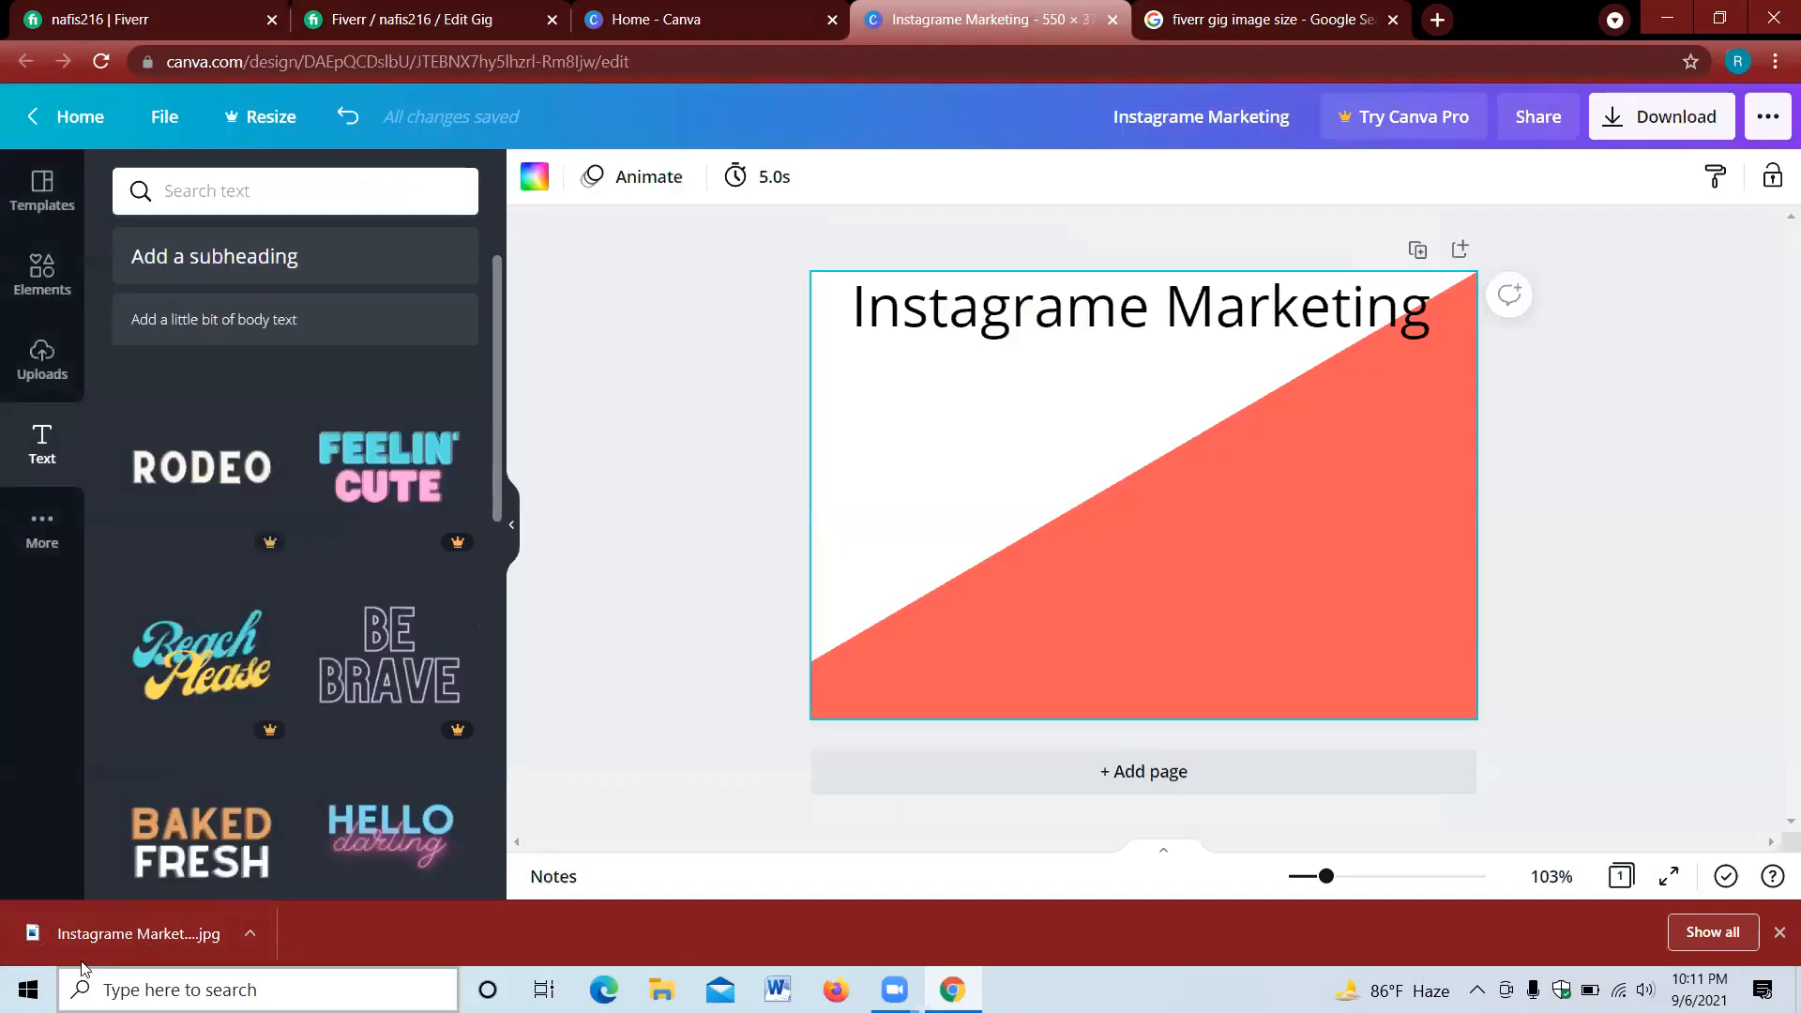
- Move the downloaded Instagrame Marketing image from the Downloads folder to the desktop
drag(108, 938, 1785, 941)
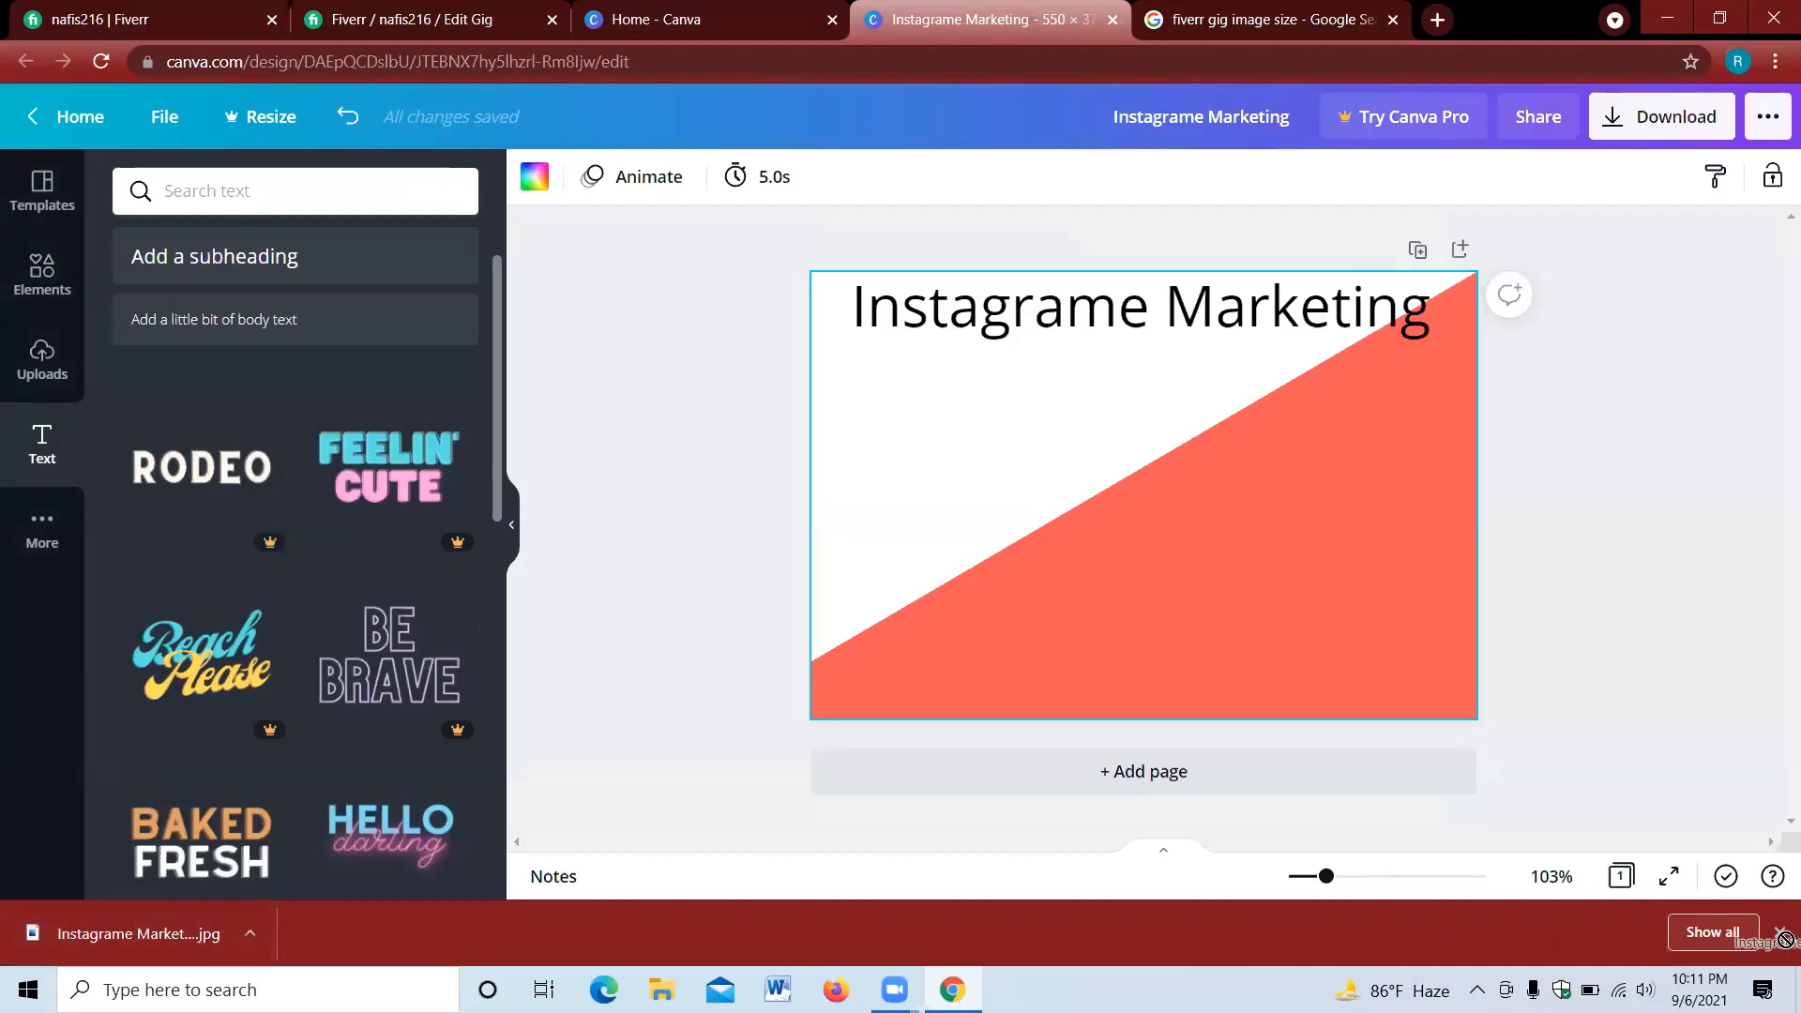
drag(1785, 939, 159, 929)
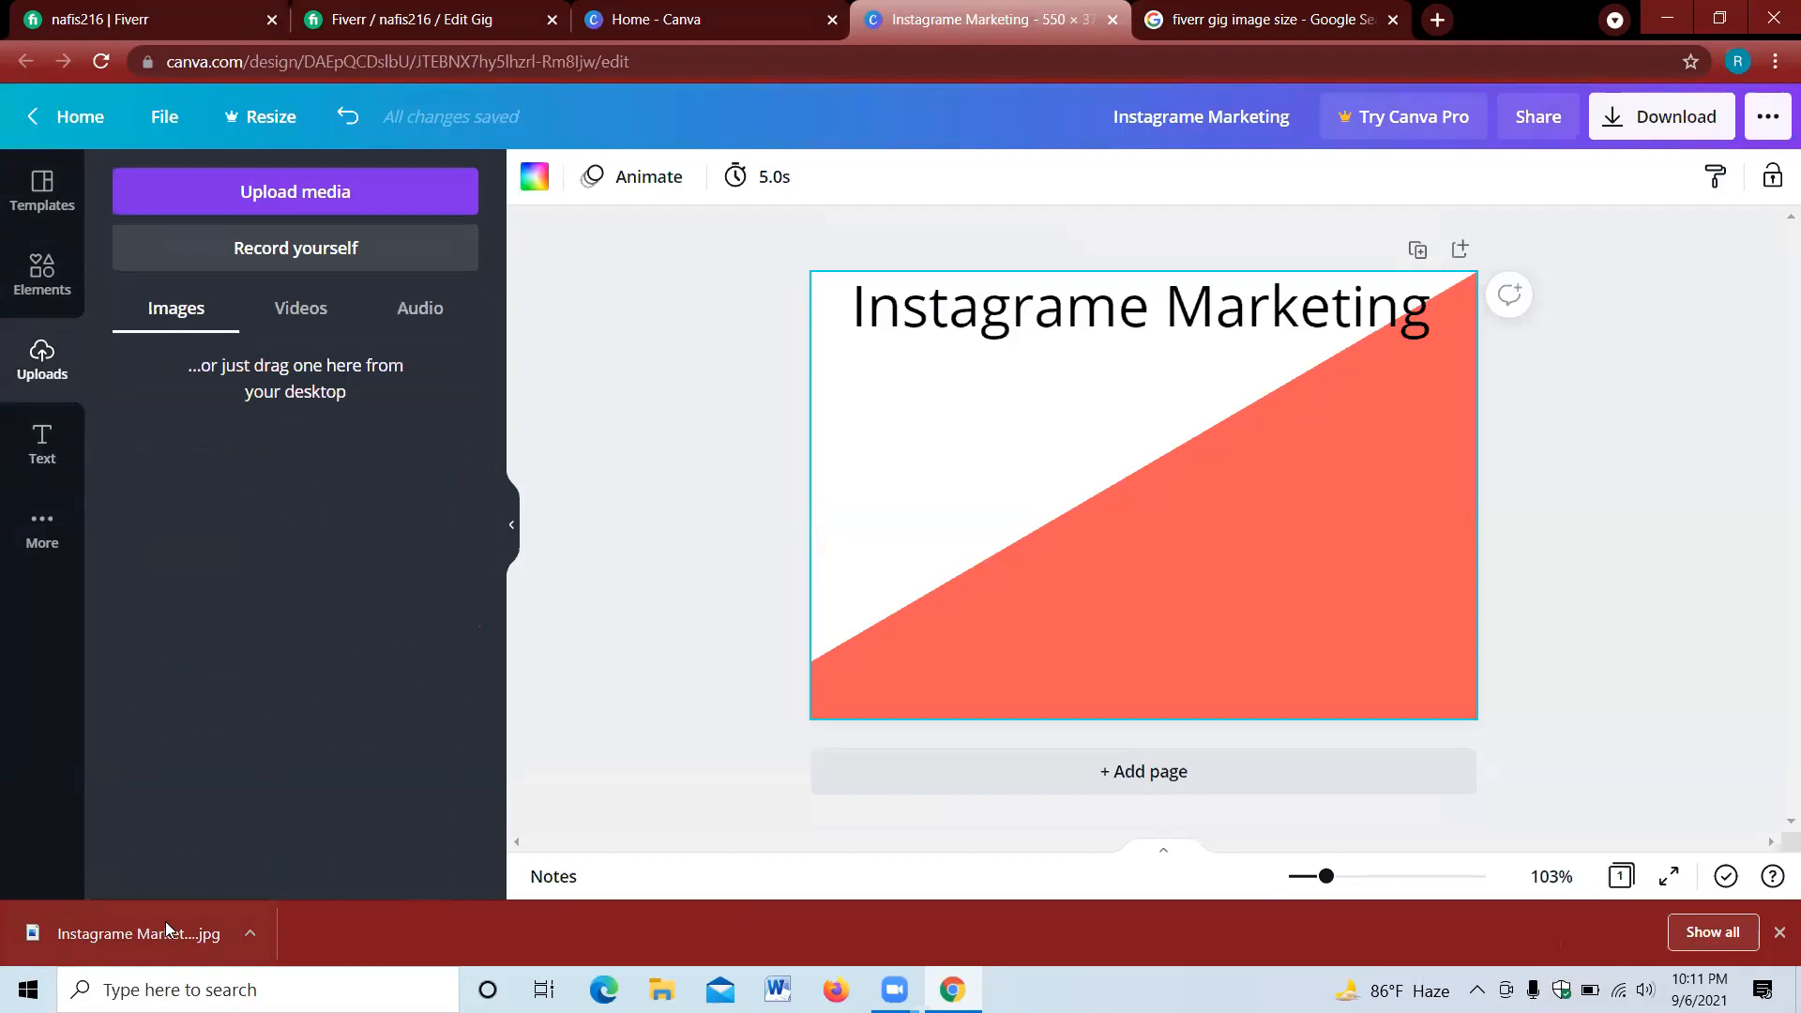
click(1669, 17)
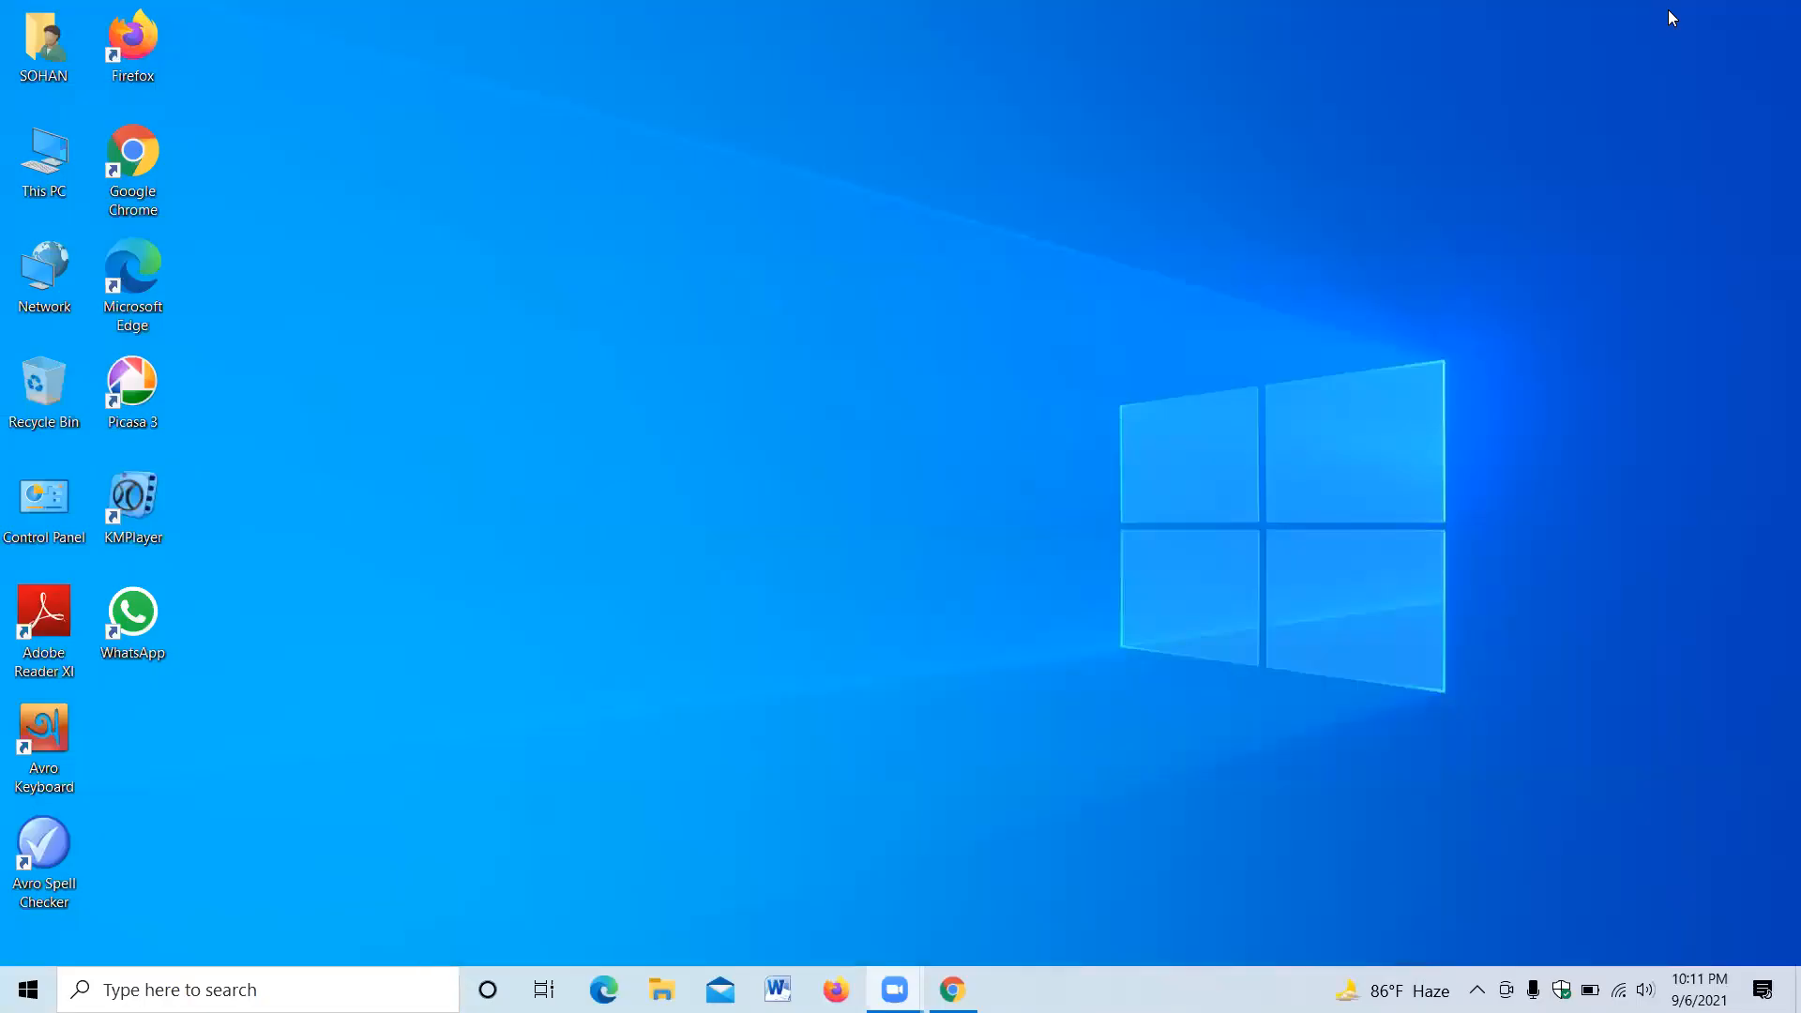
double_click(65, 160)
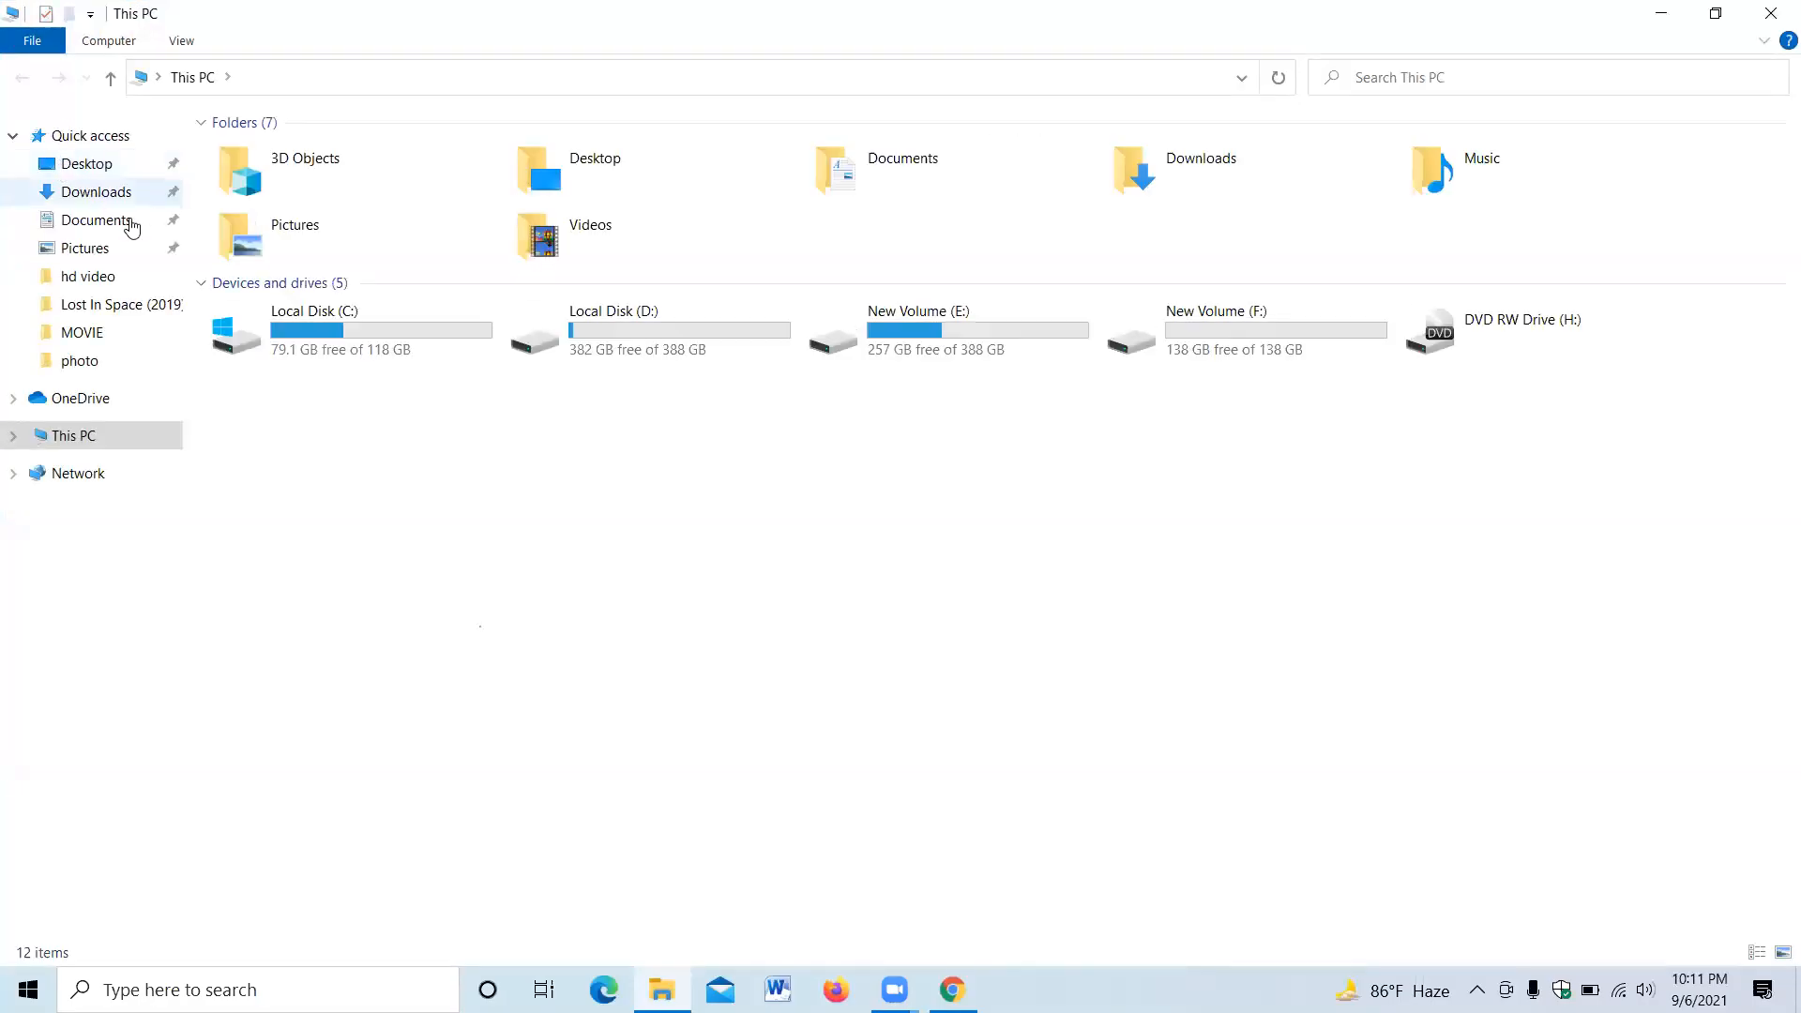
click(87, 191)
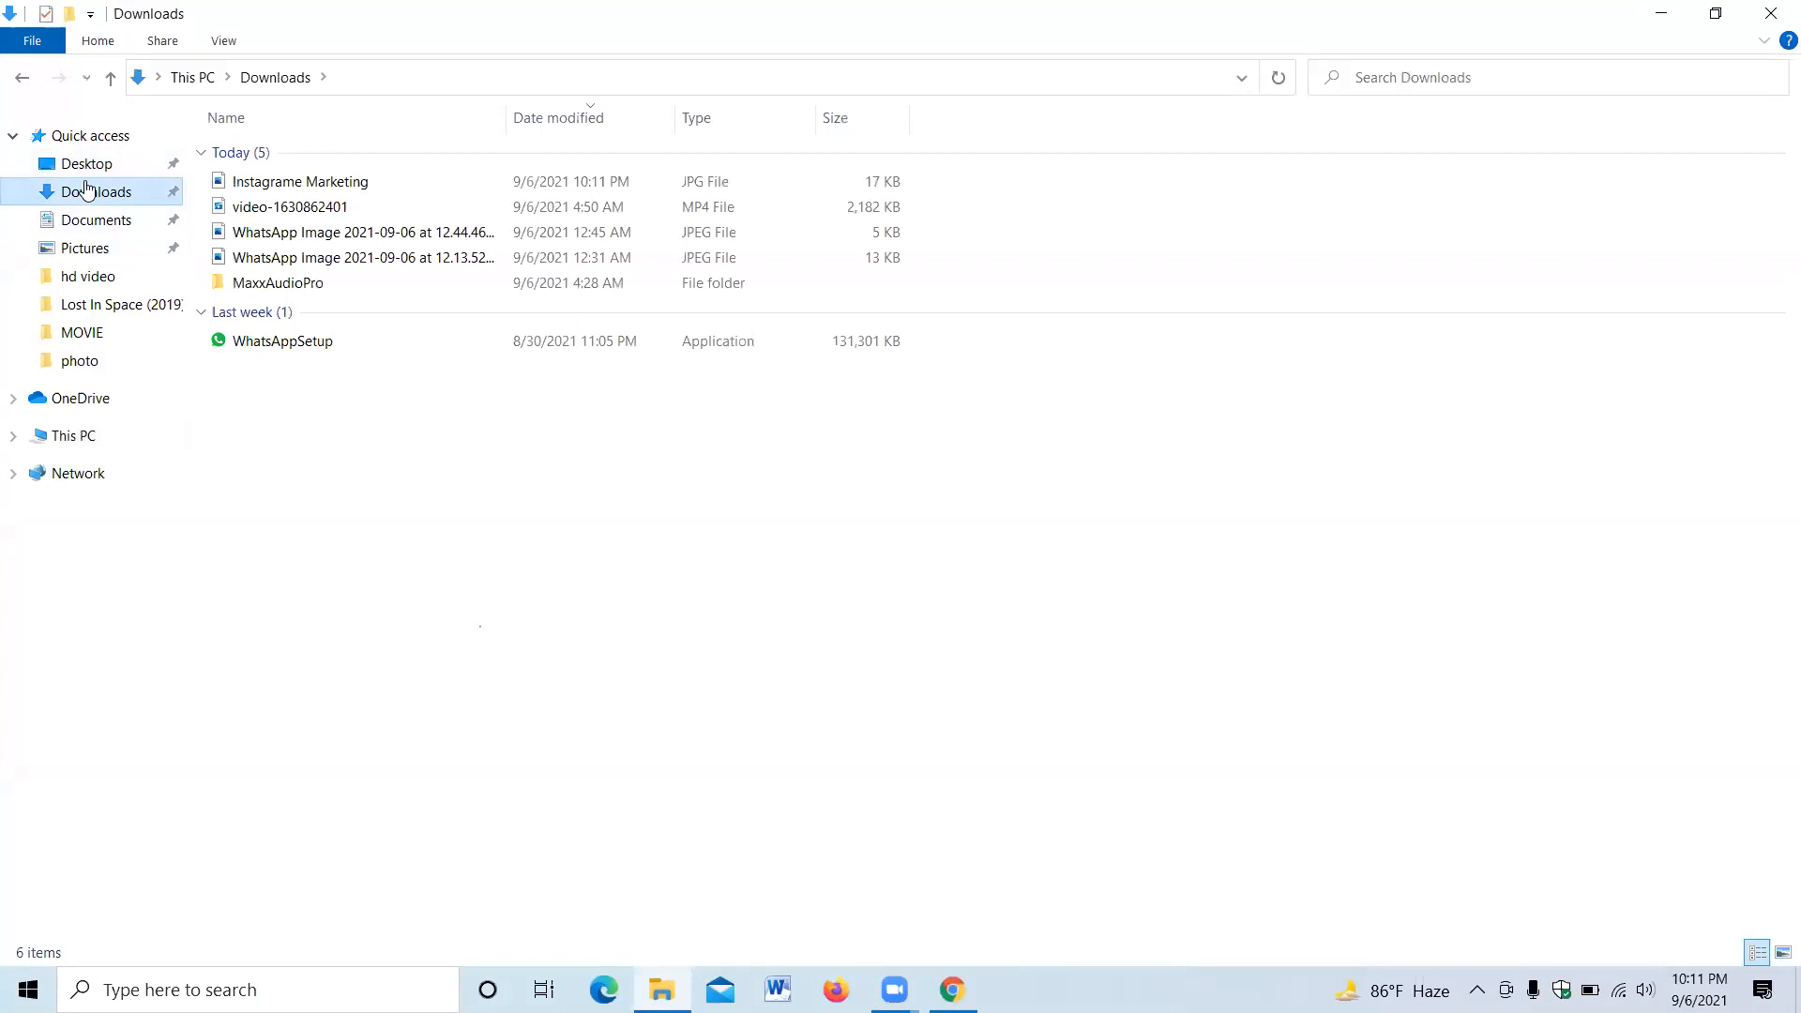
click(269, 191)
drag(268, 189, 763, 349)
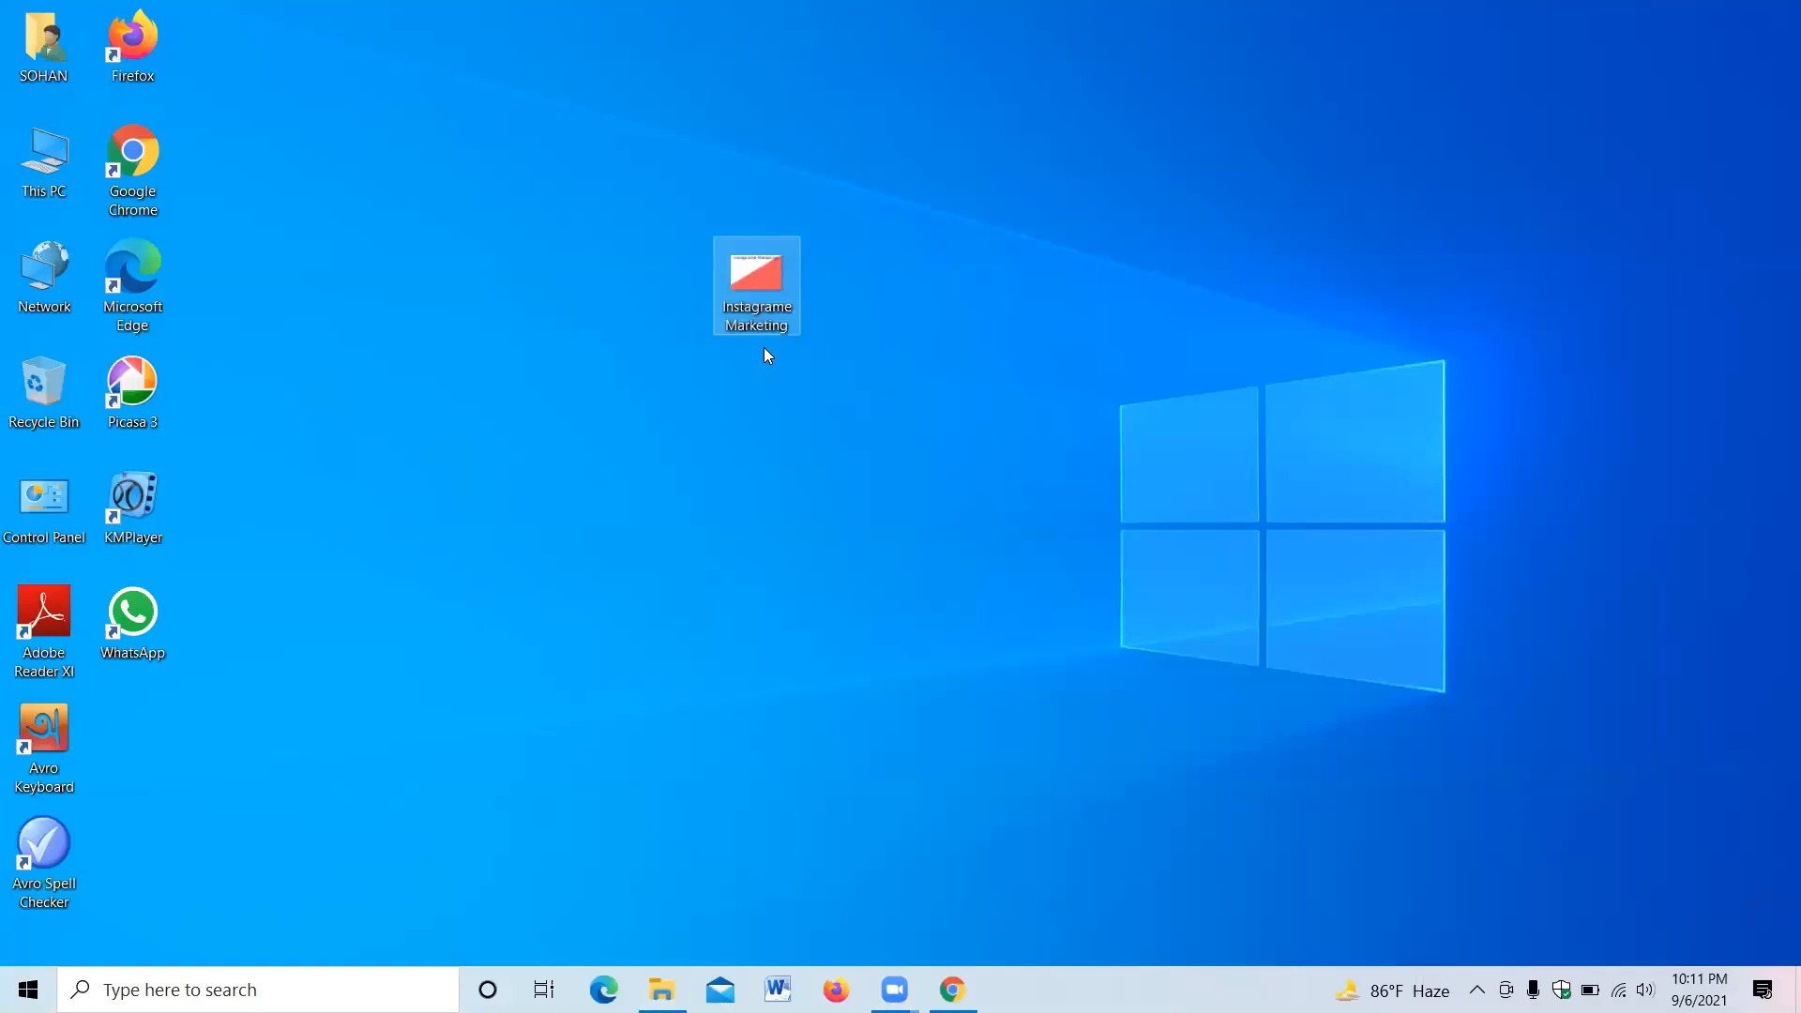
- Refresh the desktop and move the Instagrame Marketing image to an empty area away from the other icons
click(775, 479)
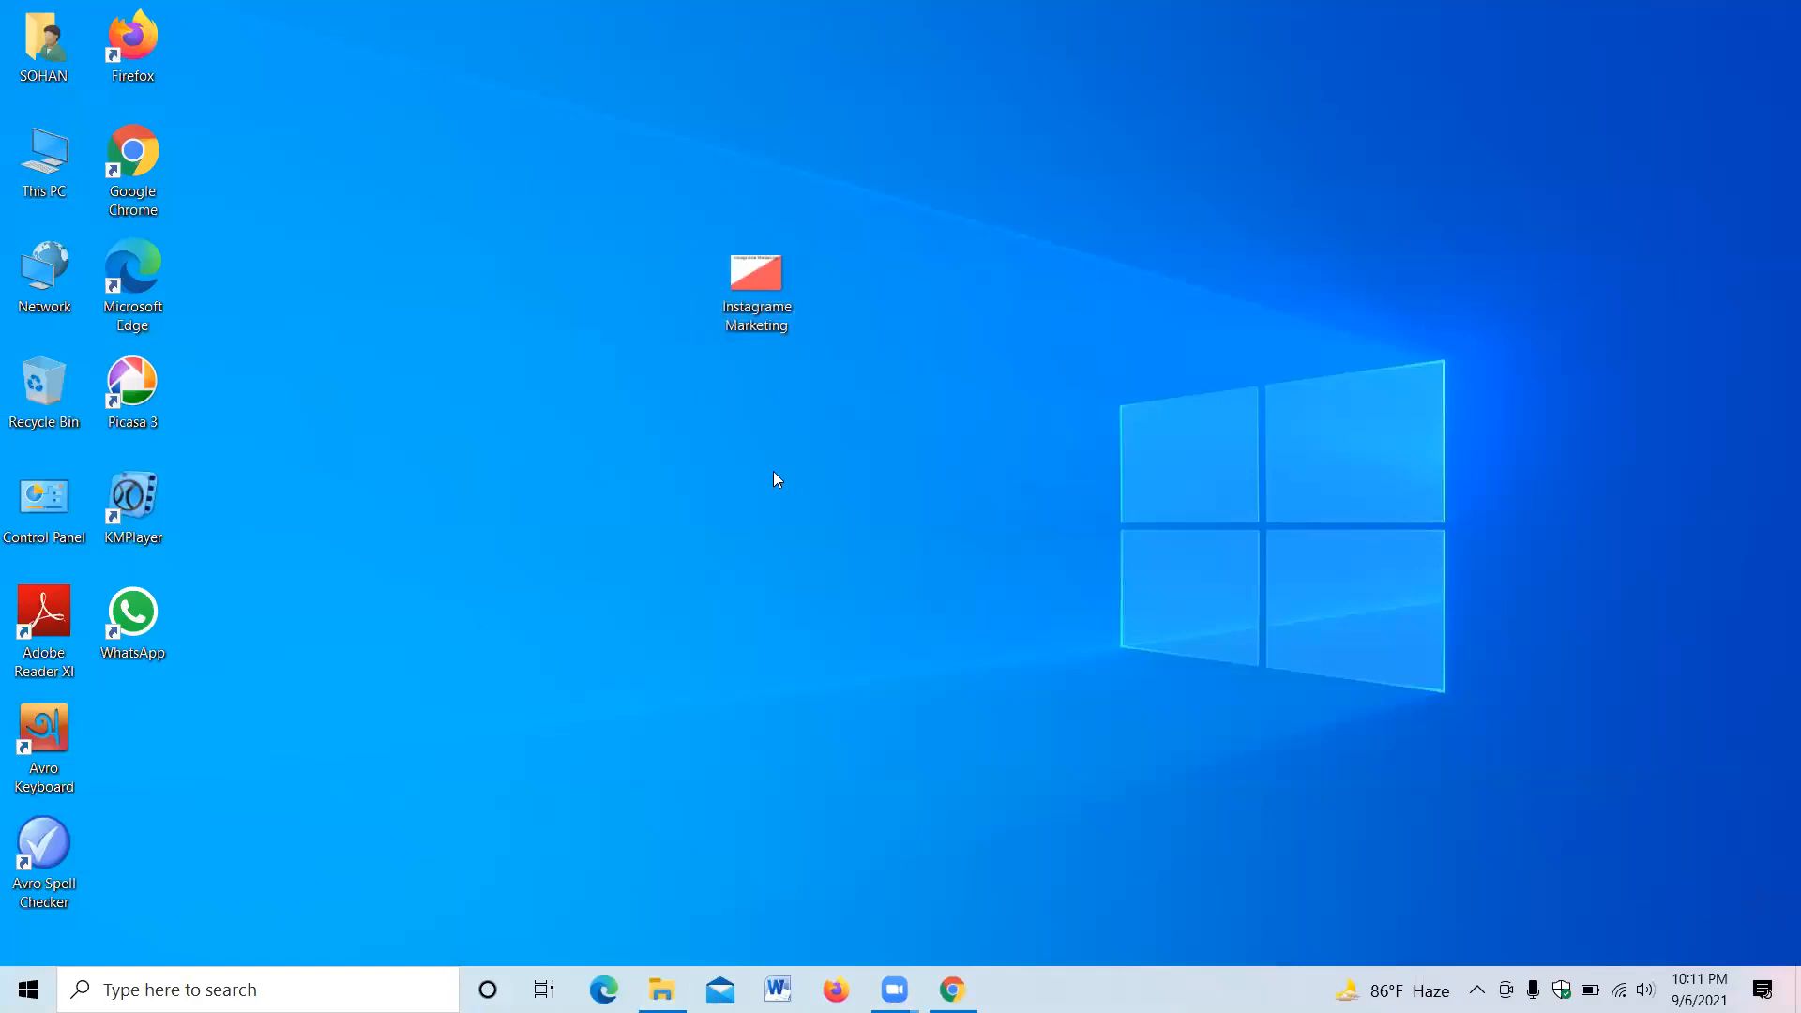
right_click(779, 484)
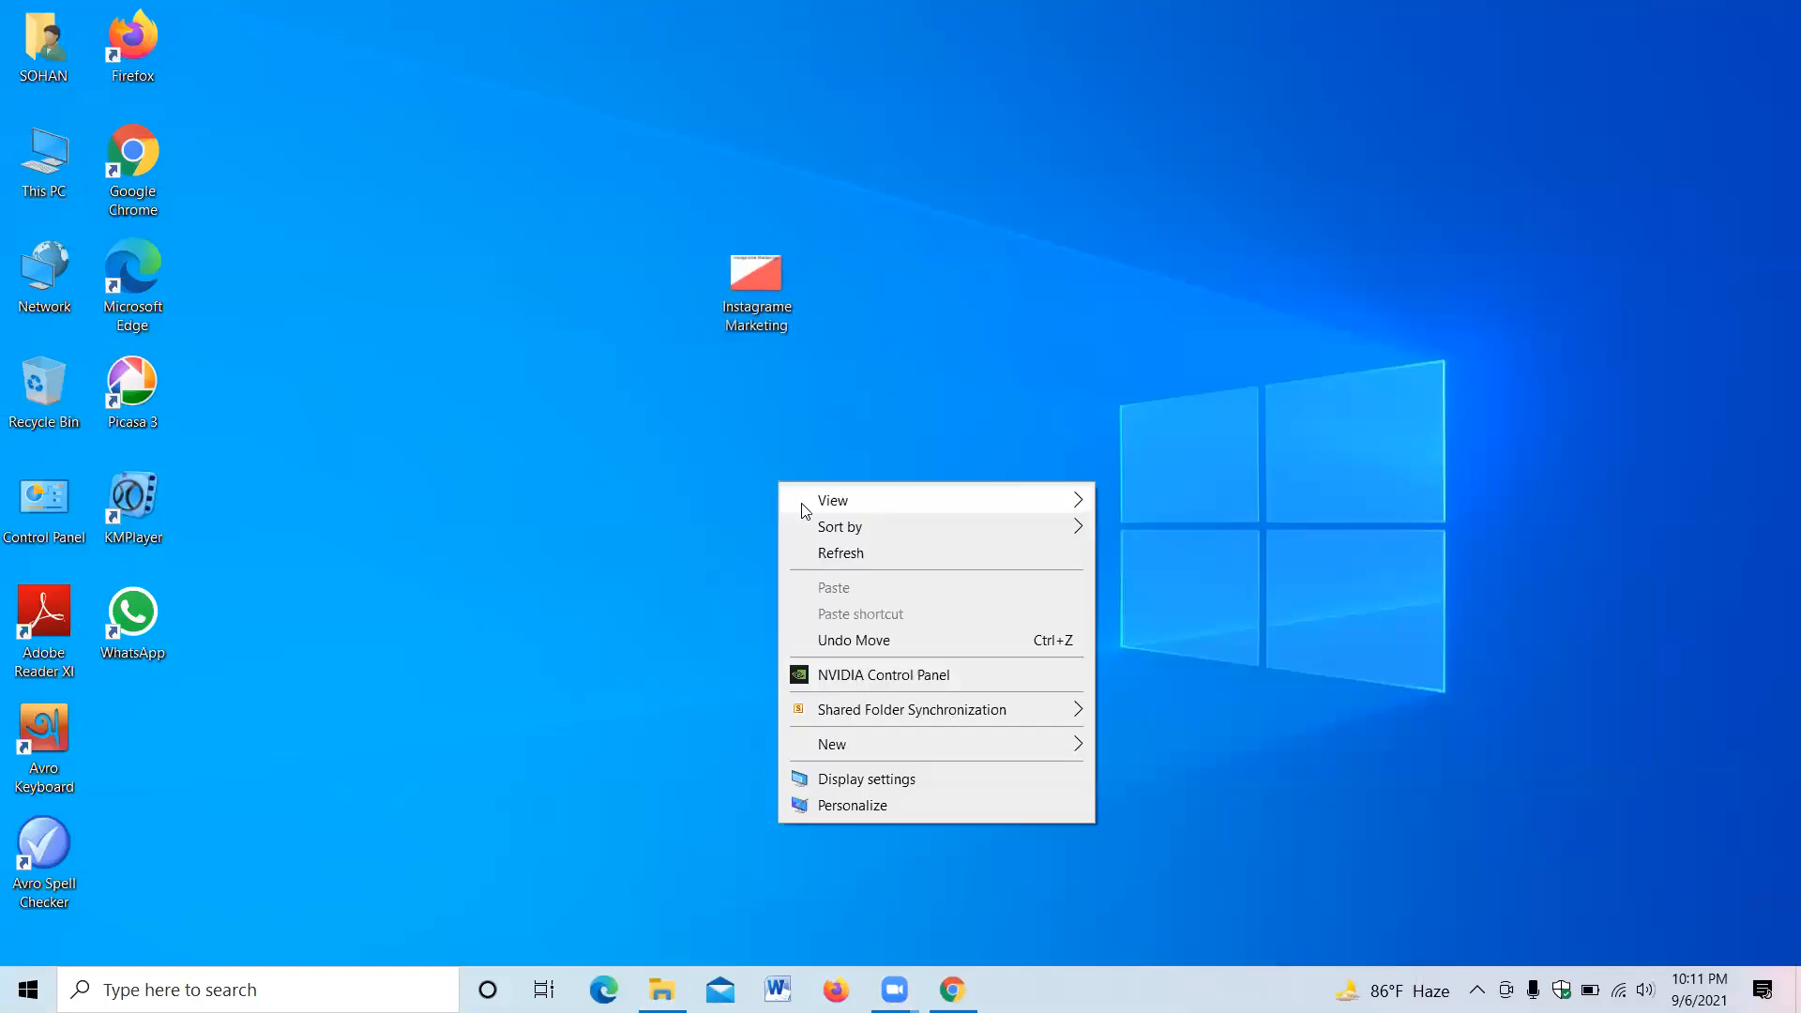
click(829, 552)
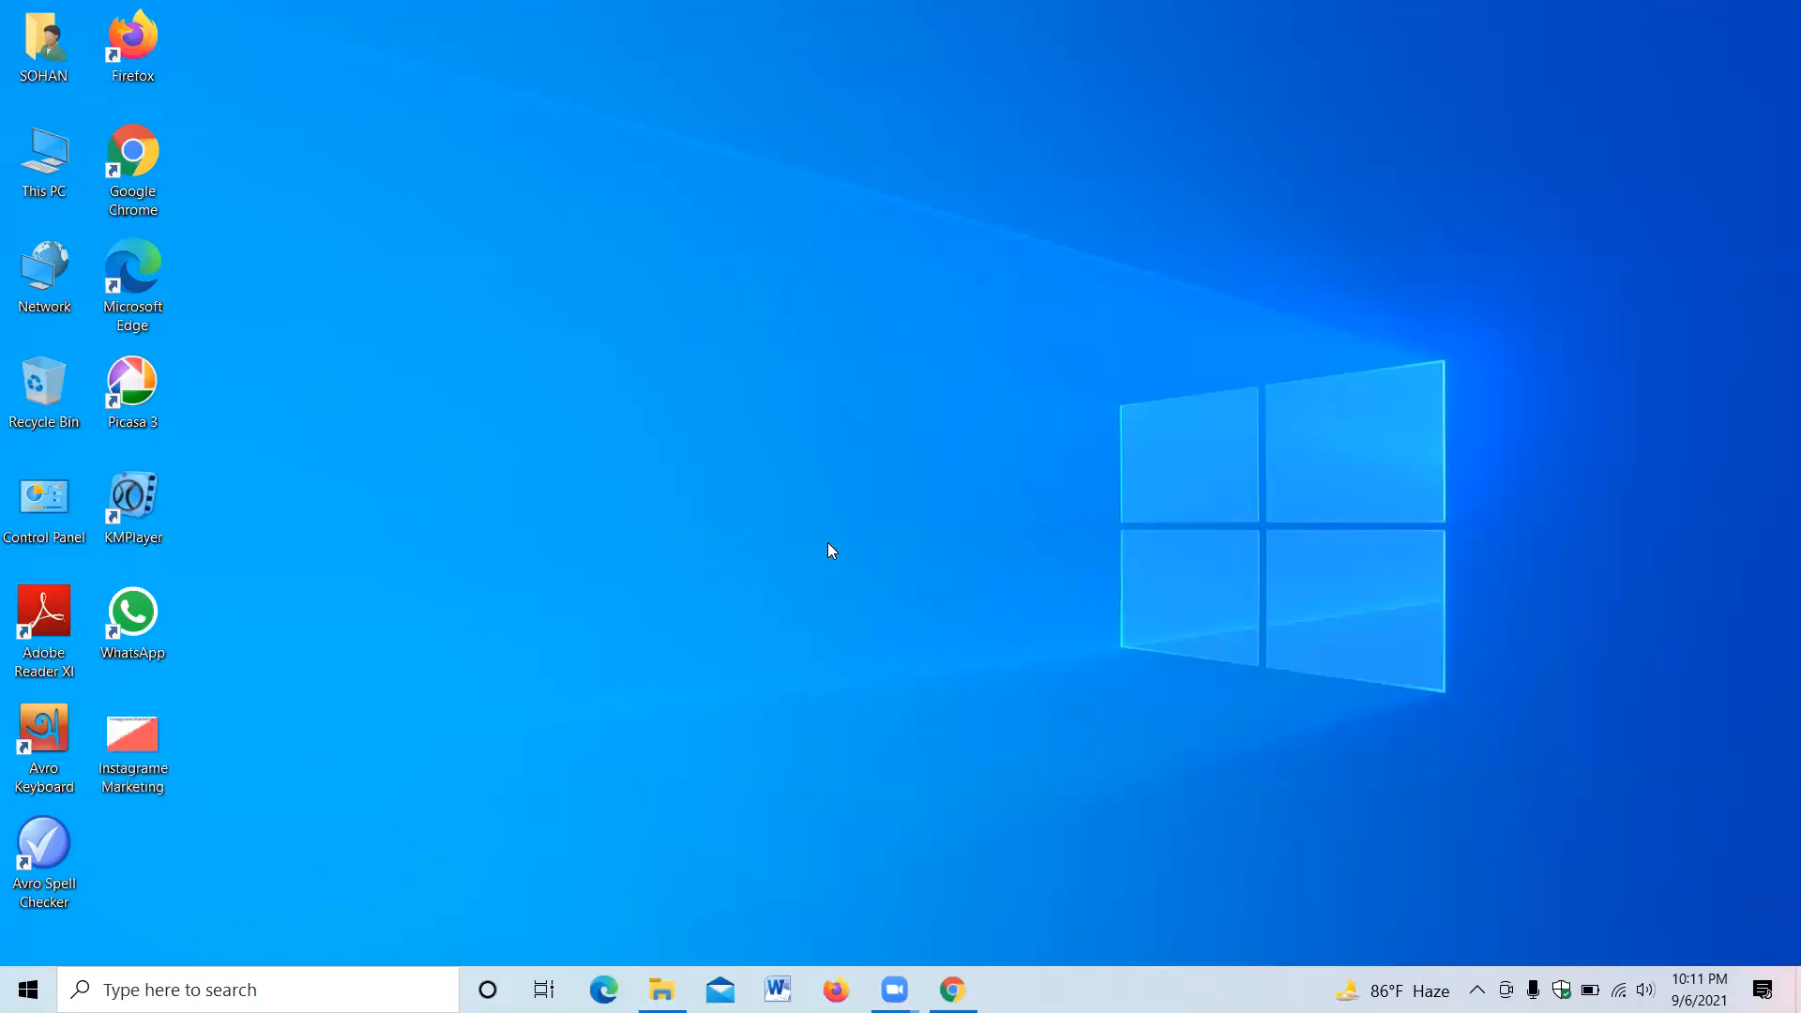
drag(131, 741, 1126, 396)
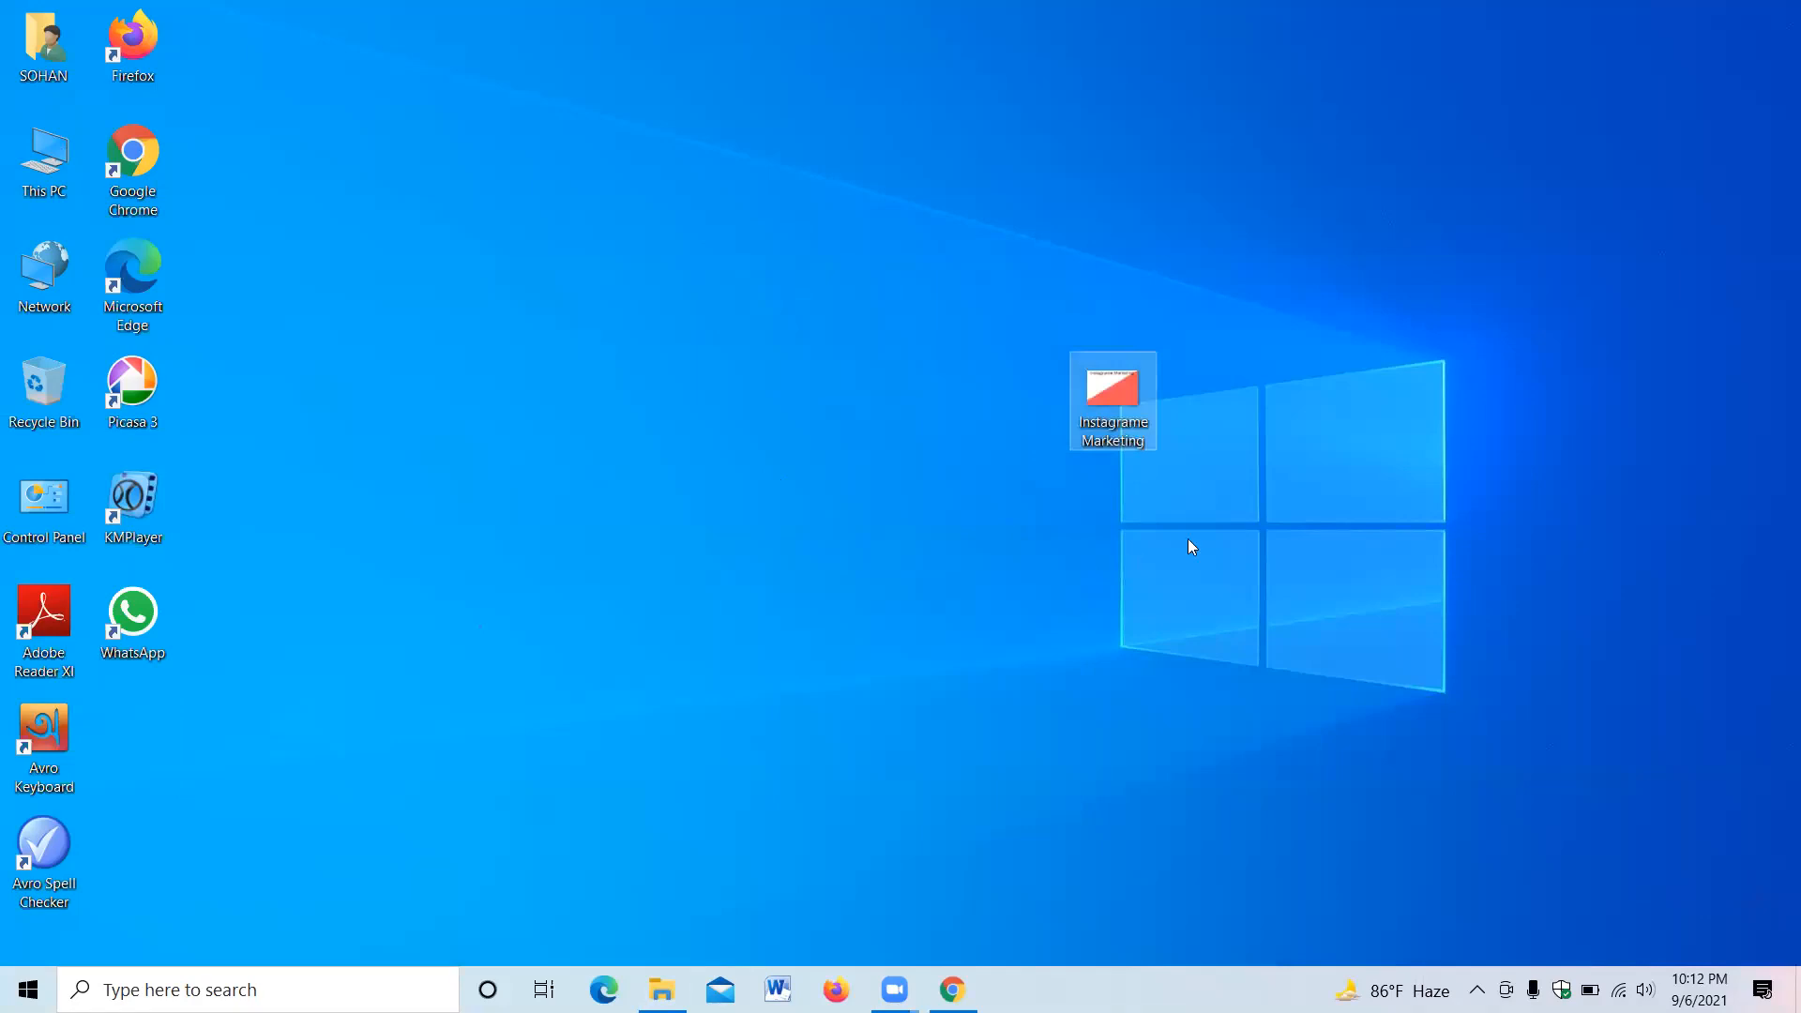
- Switch to the Fiverr gig being edited in Chrome and open its Overview stage
click(952, 990)
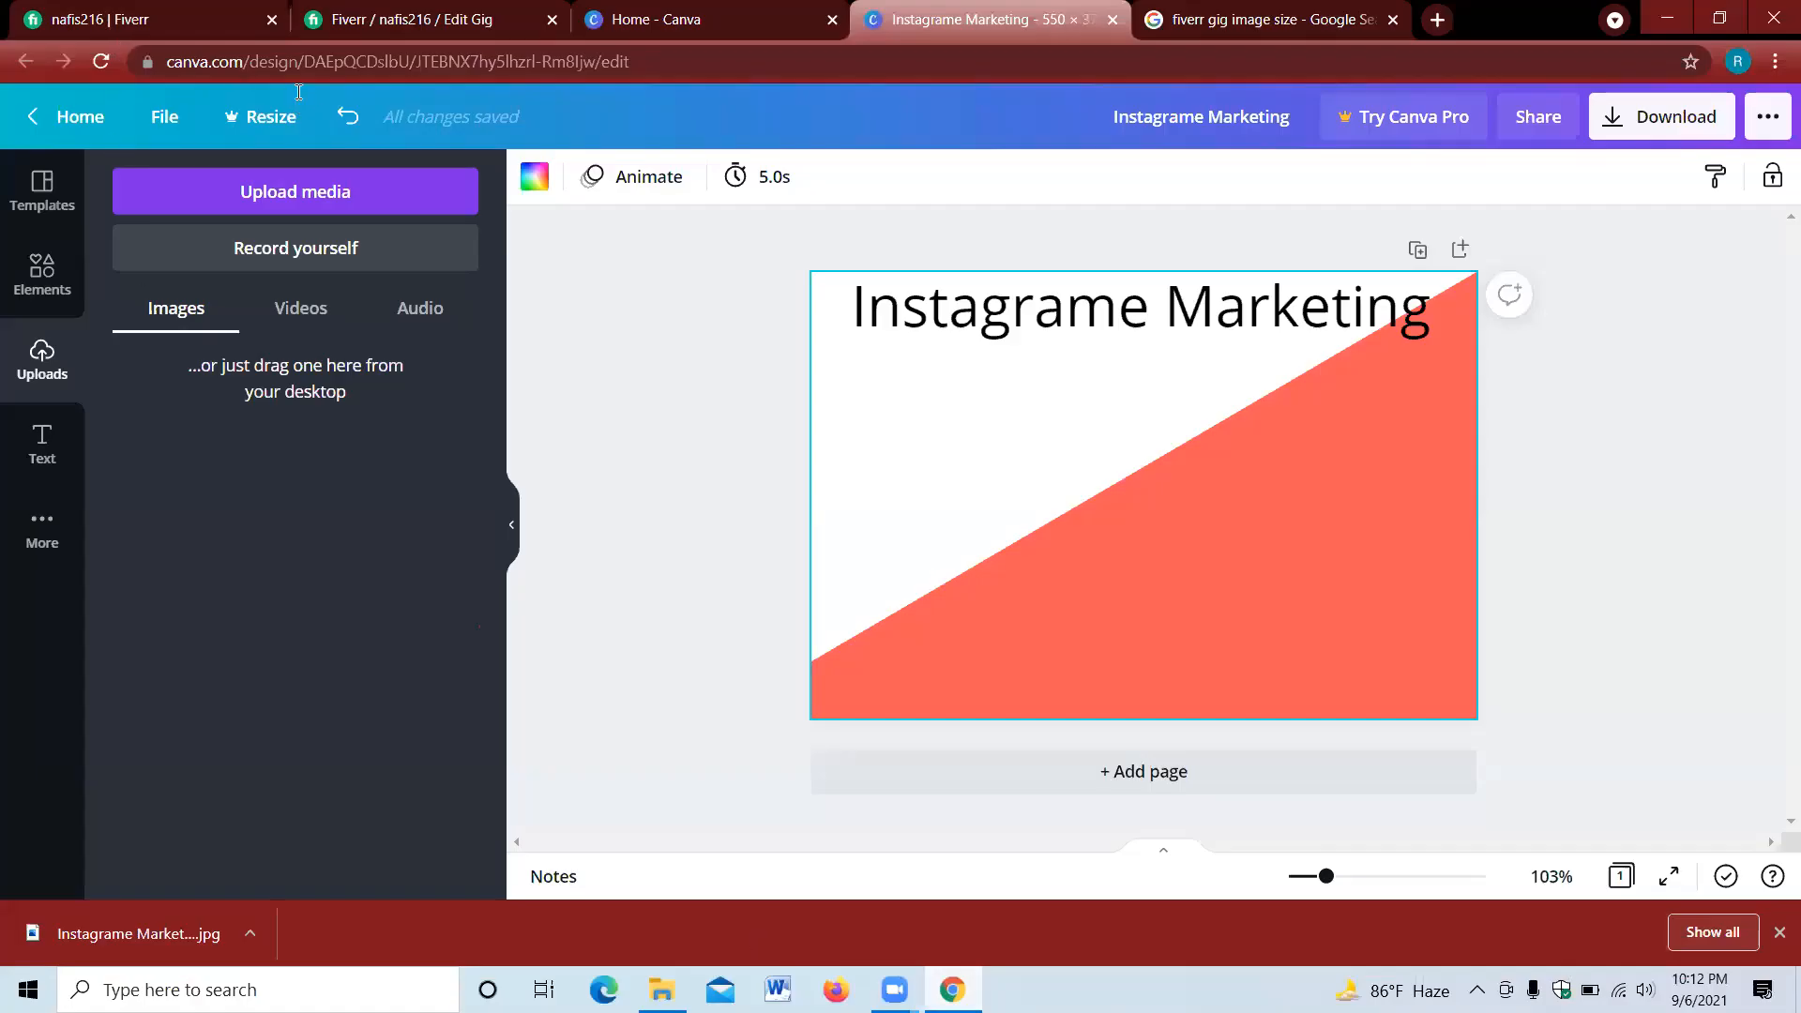
click(312, 17)
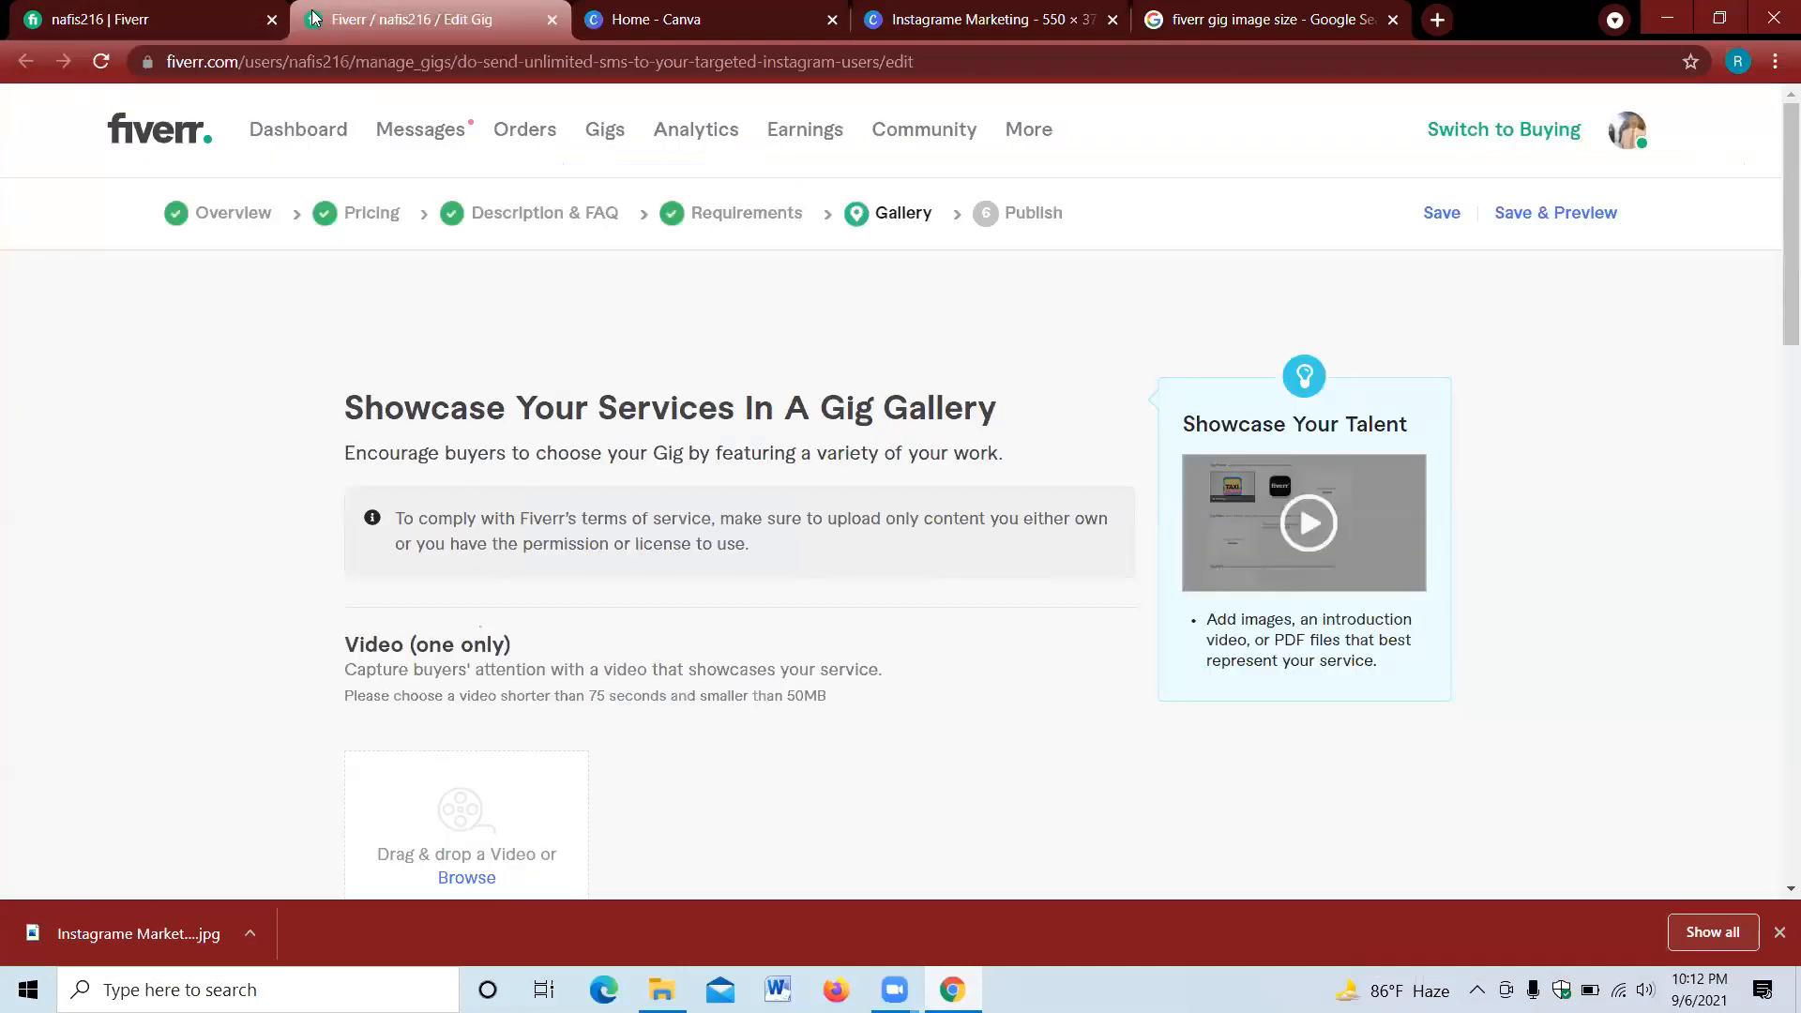
click(223, 222)
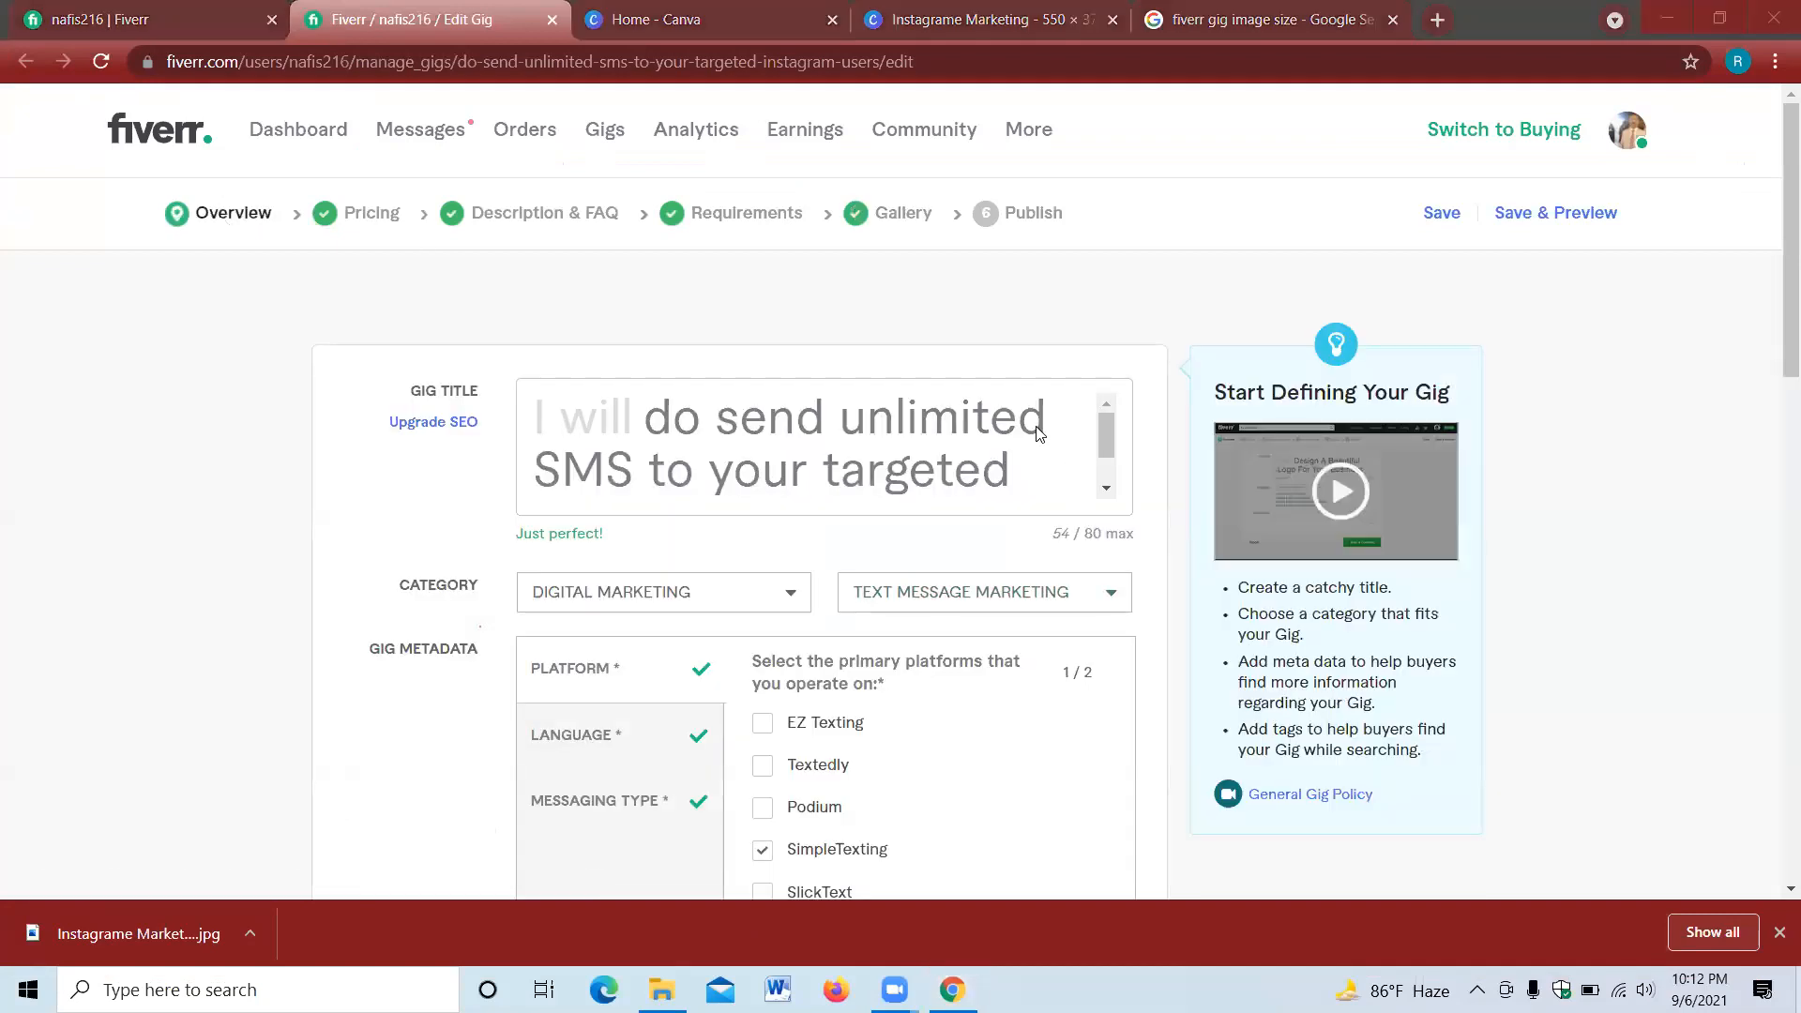
- Open the detailed file properties of the Instagrame Marketing image on the desktop and open its Title for editing
key(super+d)
double_click(1092, 396)
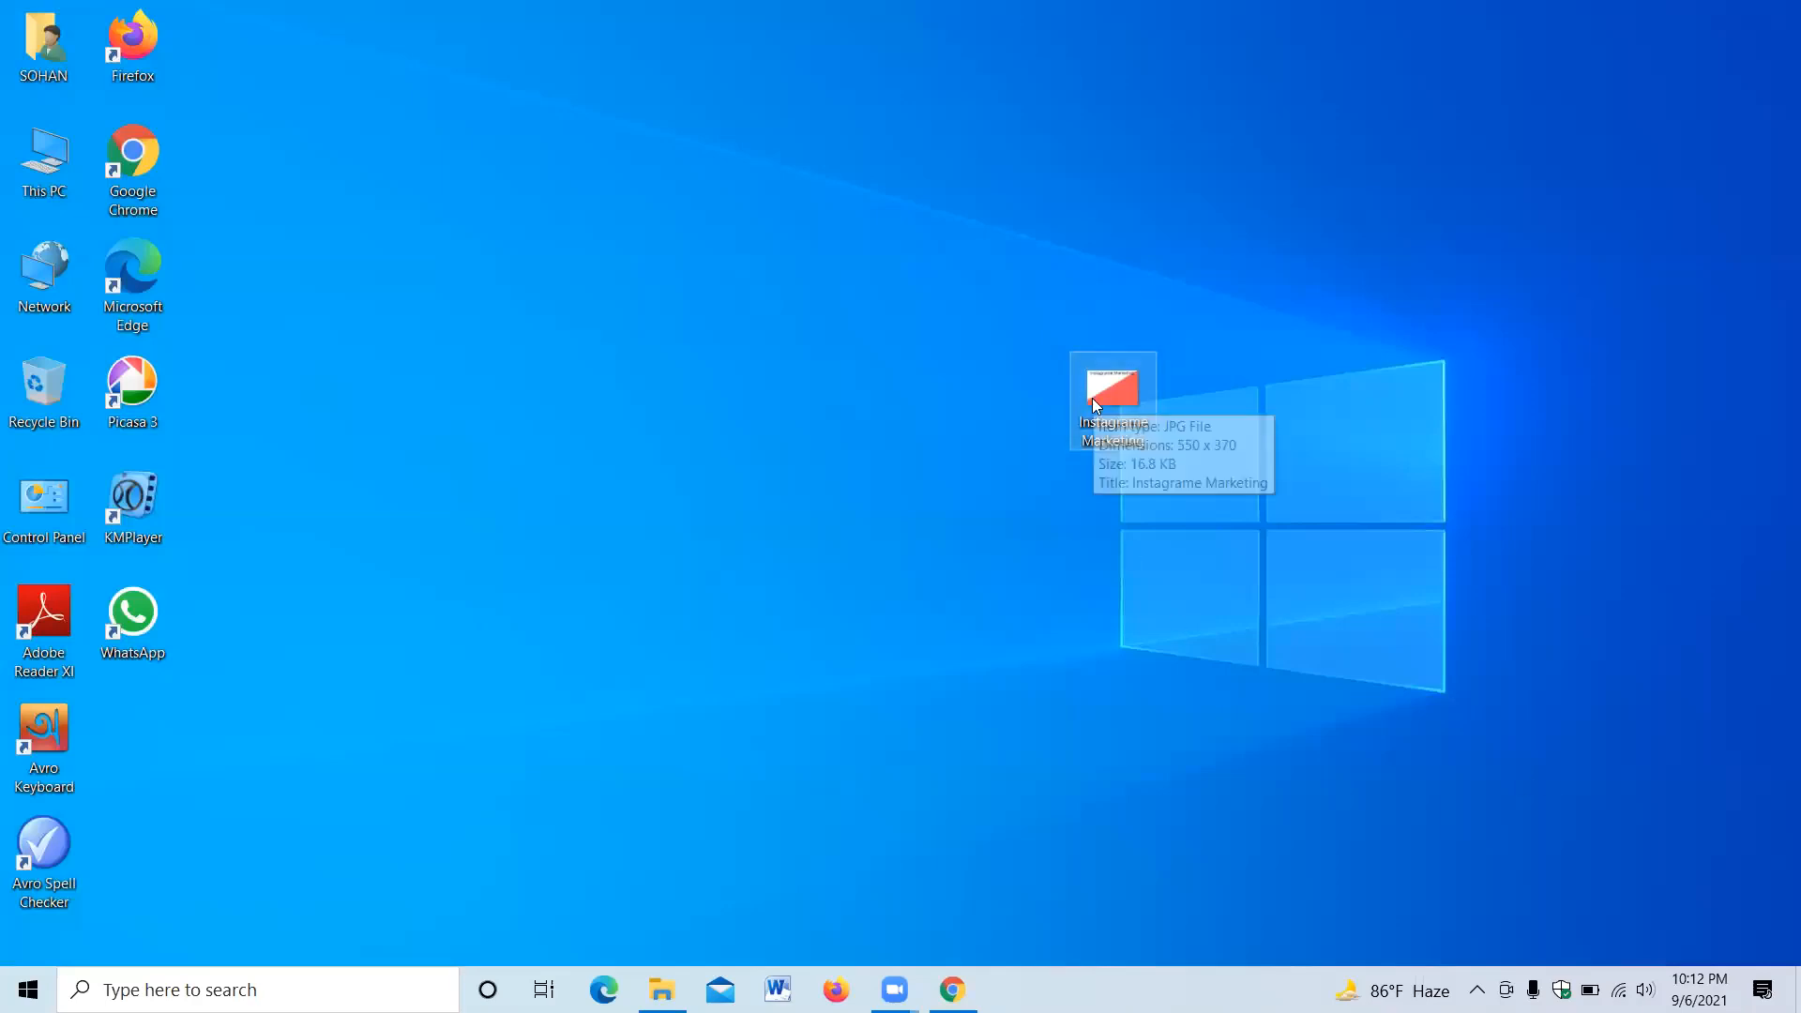
right_click(1093, 403)
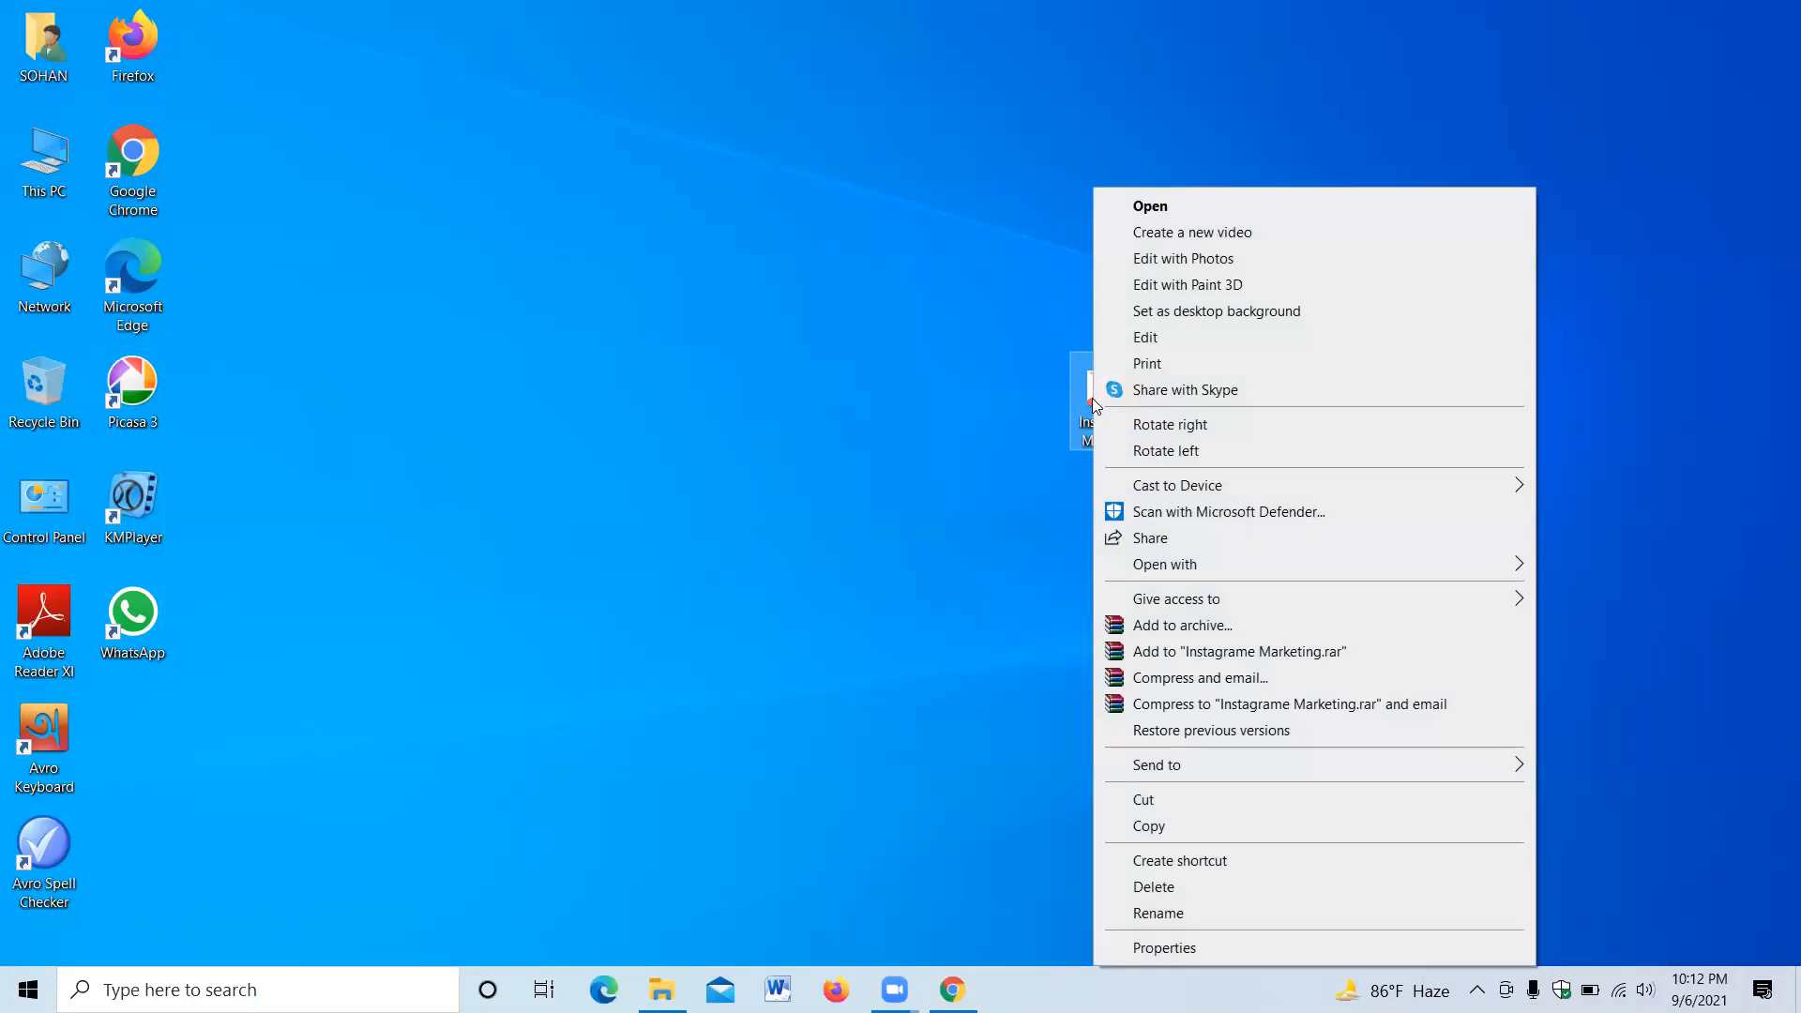
click(1163, 950)
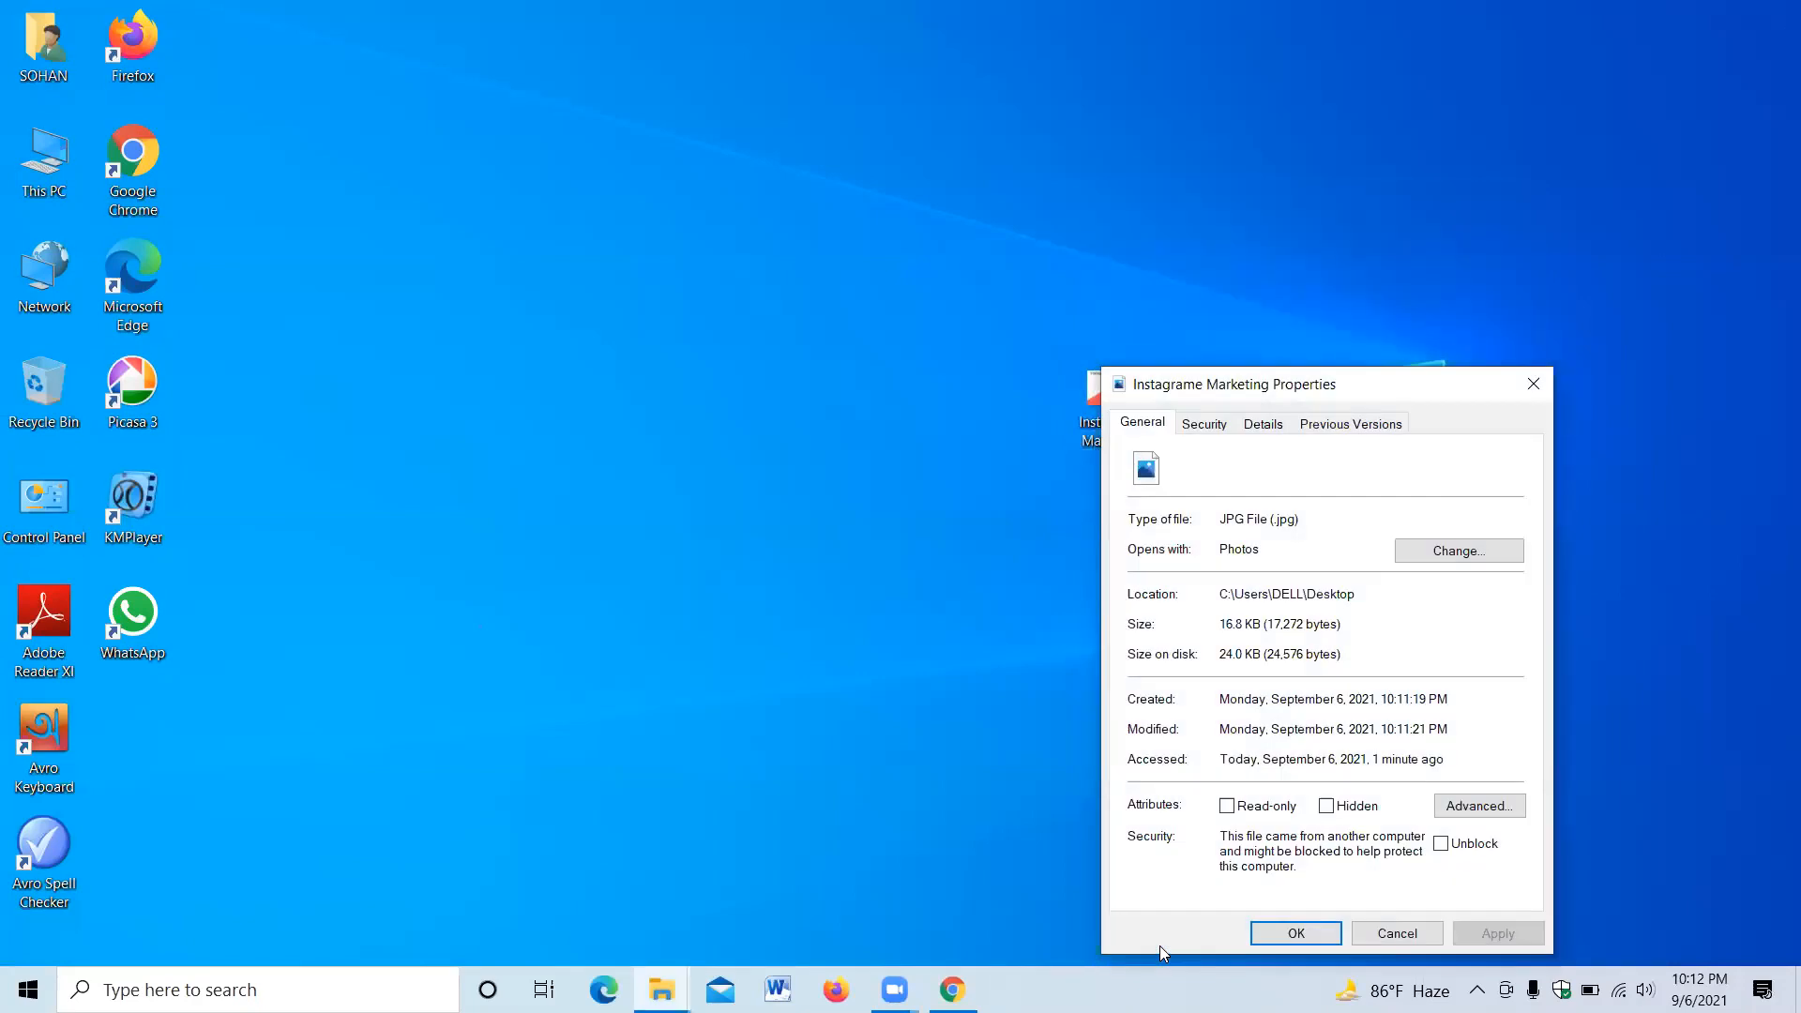
click(1266, 423)
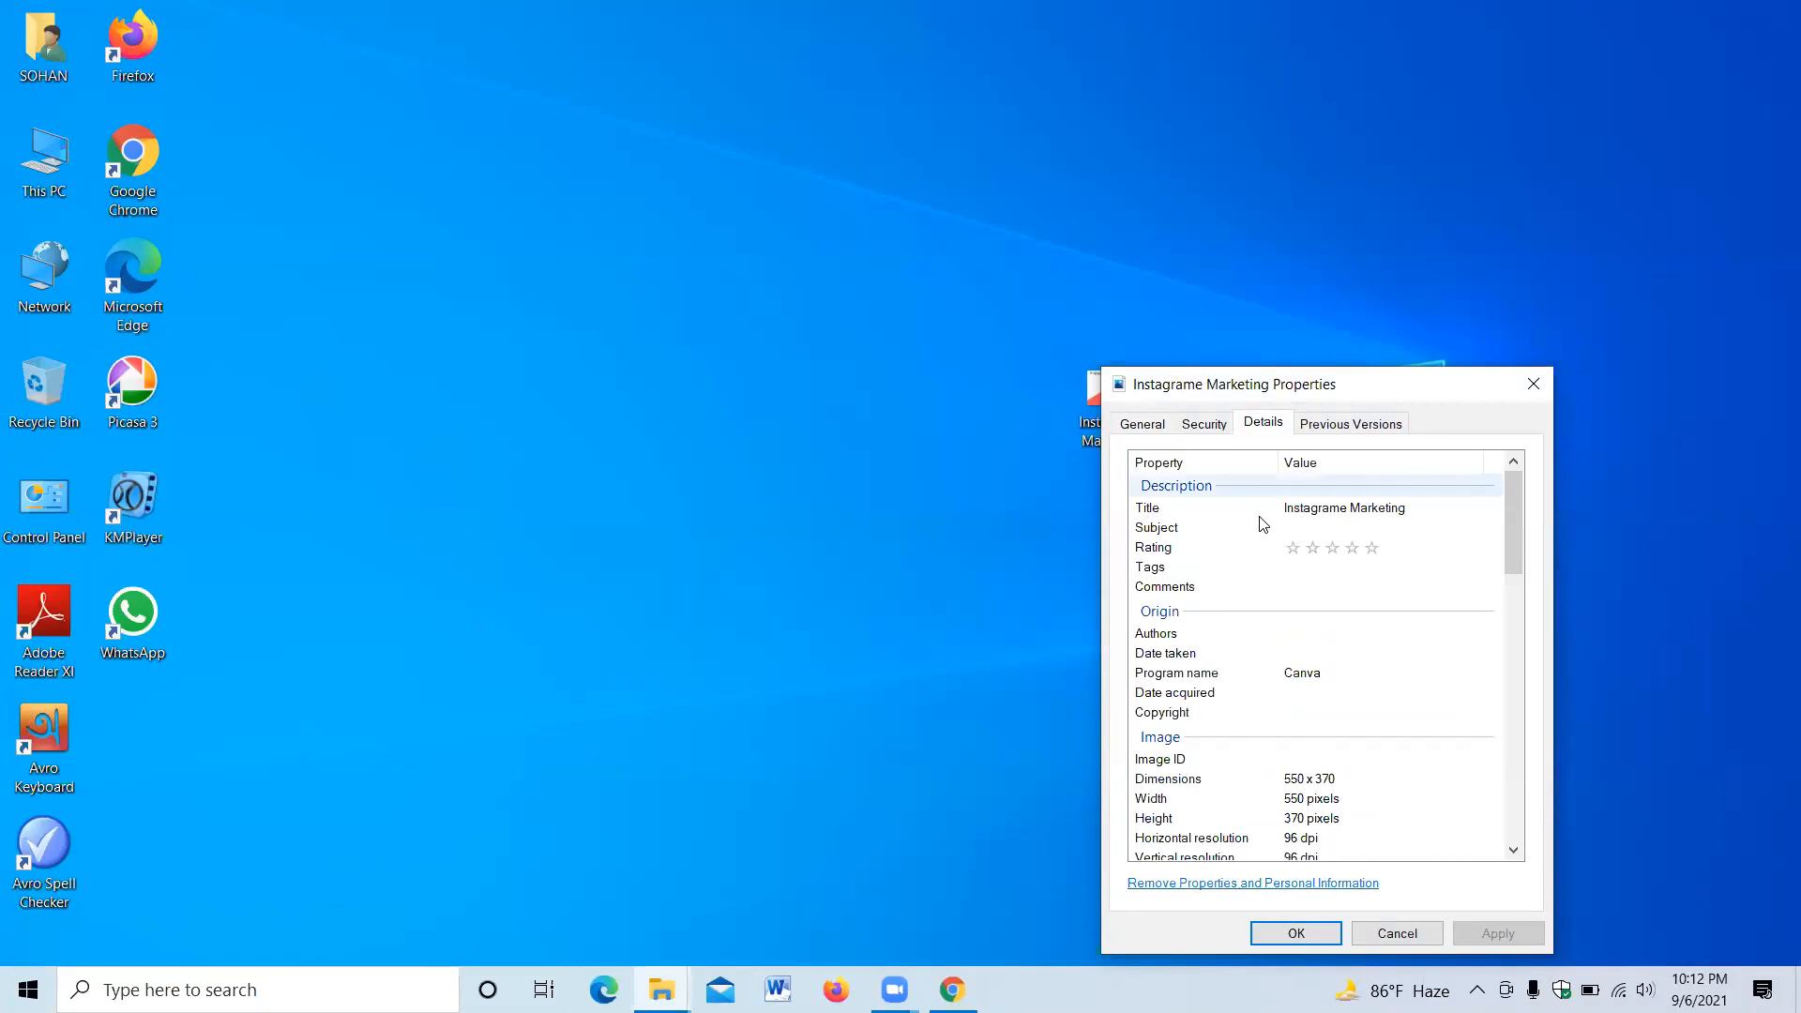
click(1328, 507)
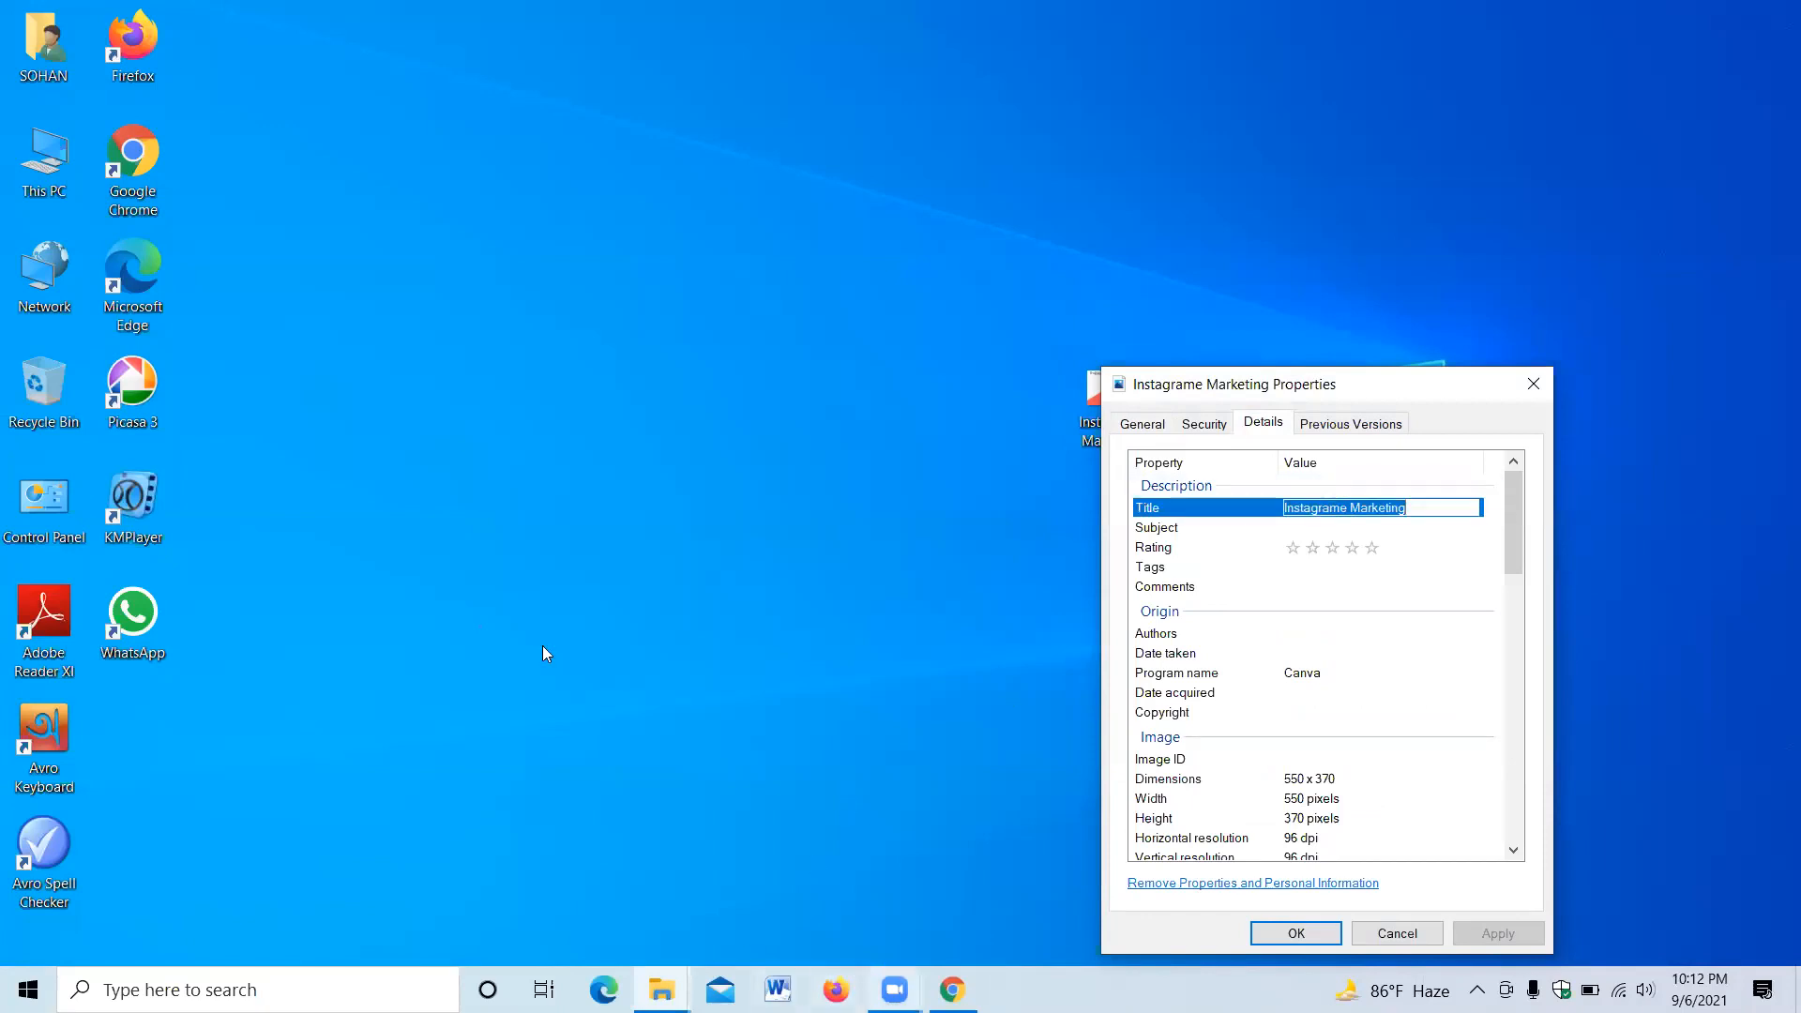
- Correct "instagram" to "Instagram" in the Fiverr gig title using the spelling suggestion
click(952, 989)
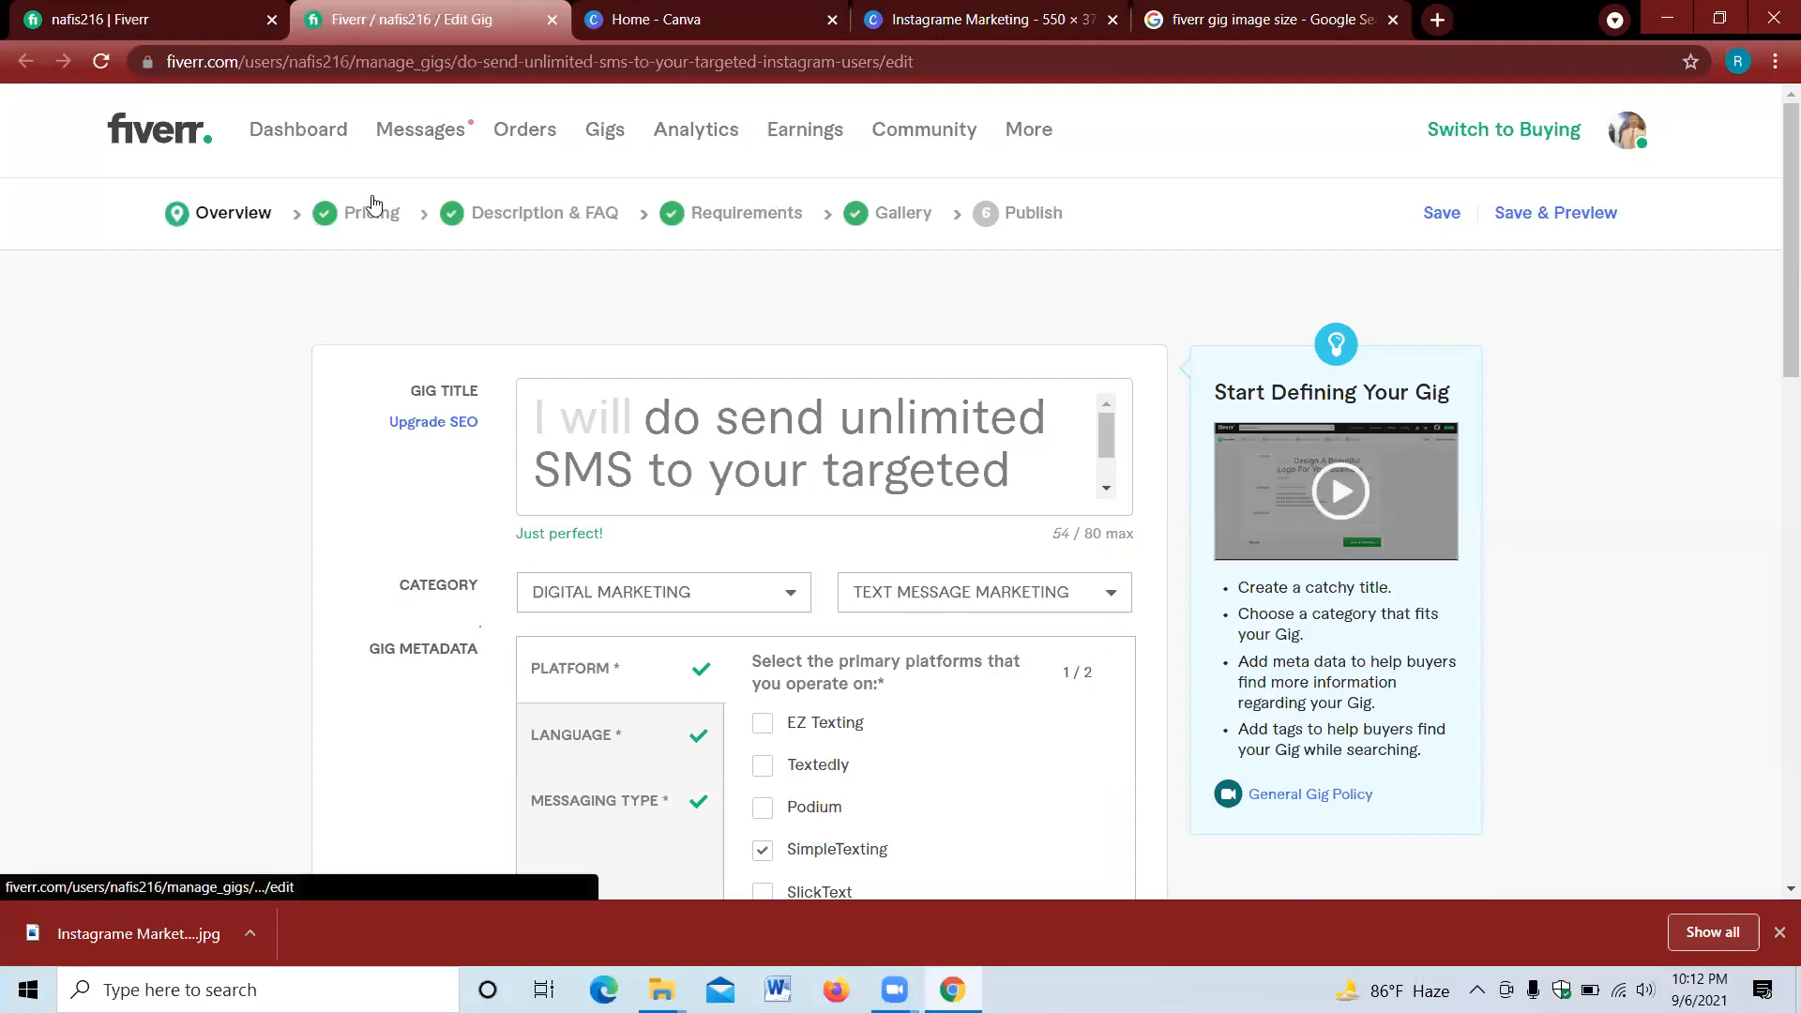
click(646, 413)
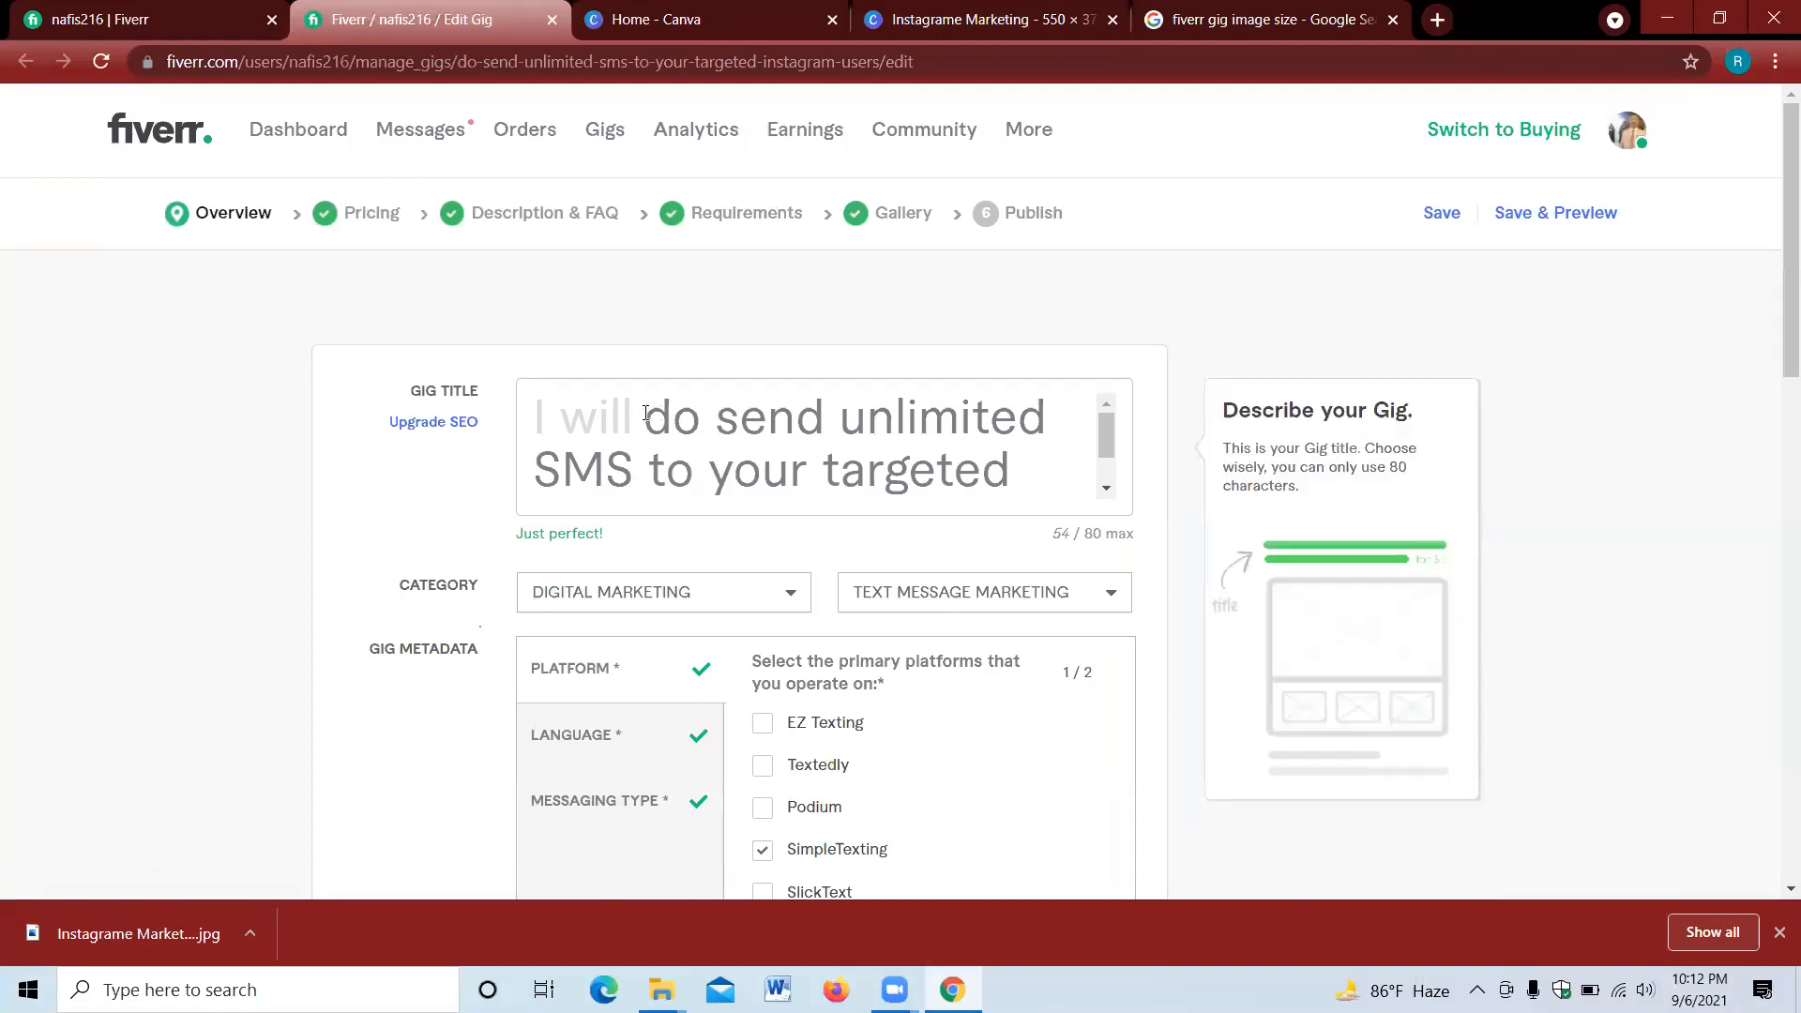
triple_click(990, 474)
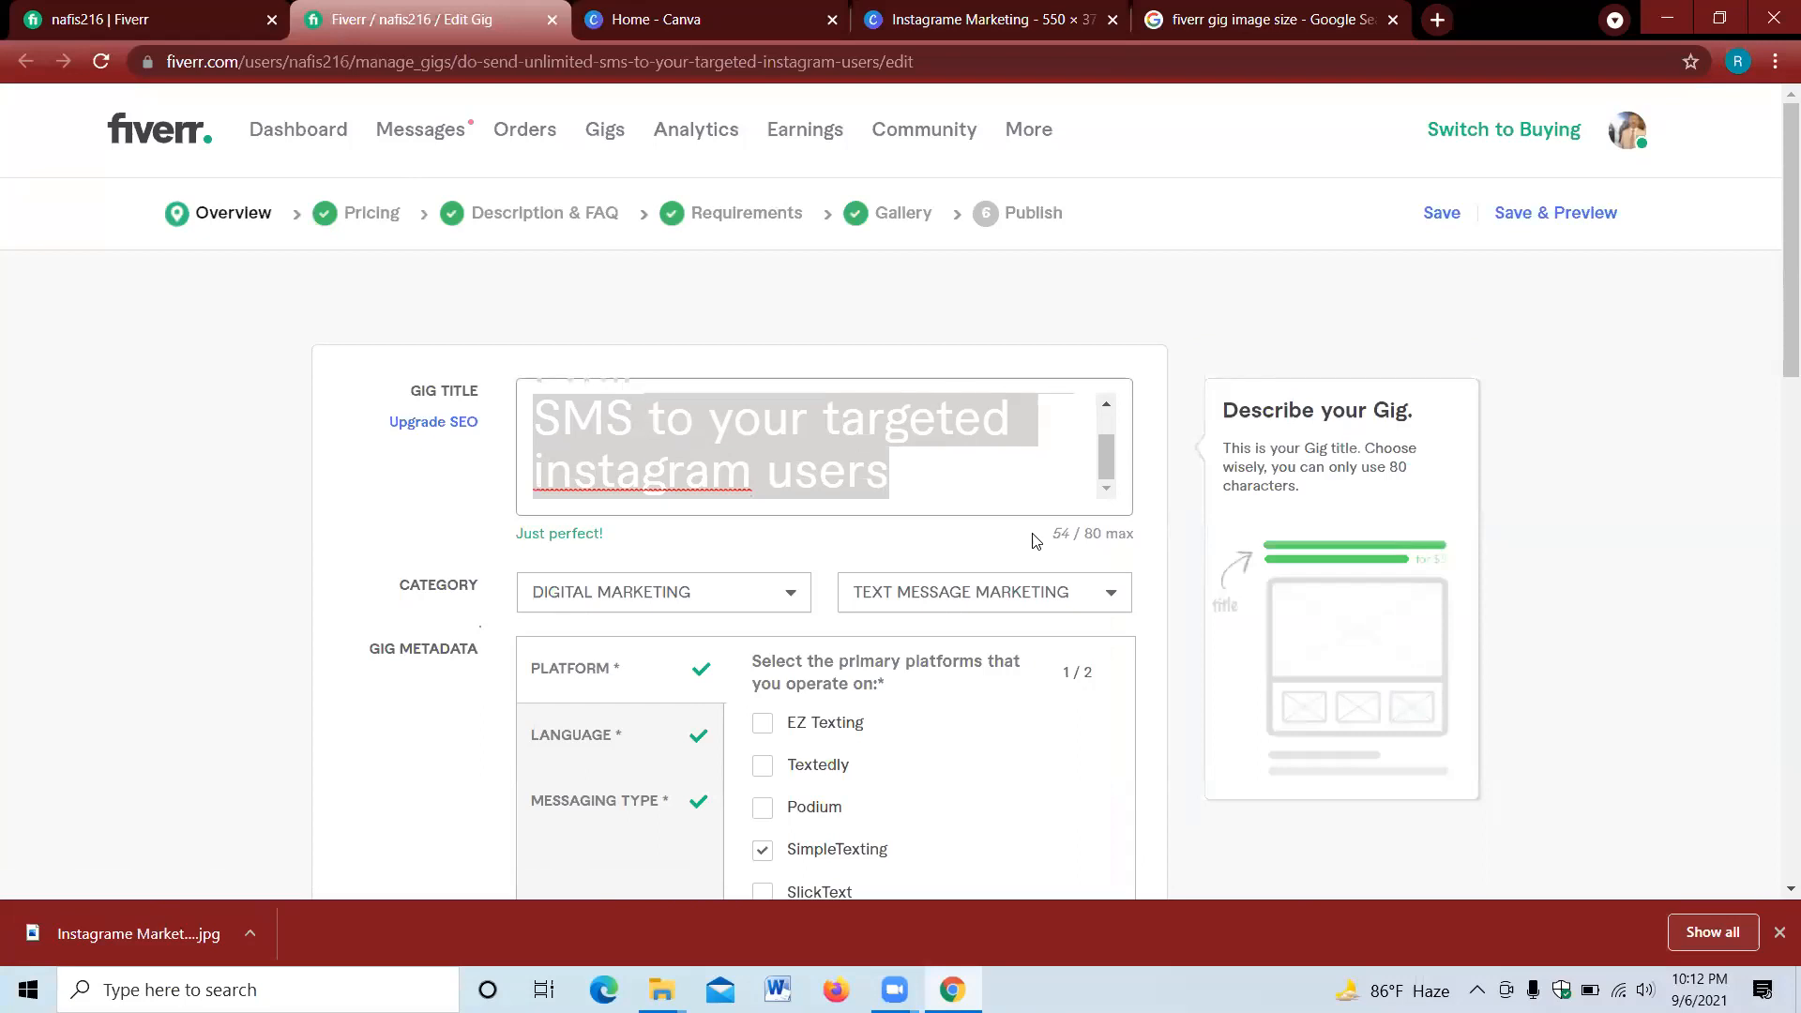
click(674, 466)
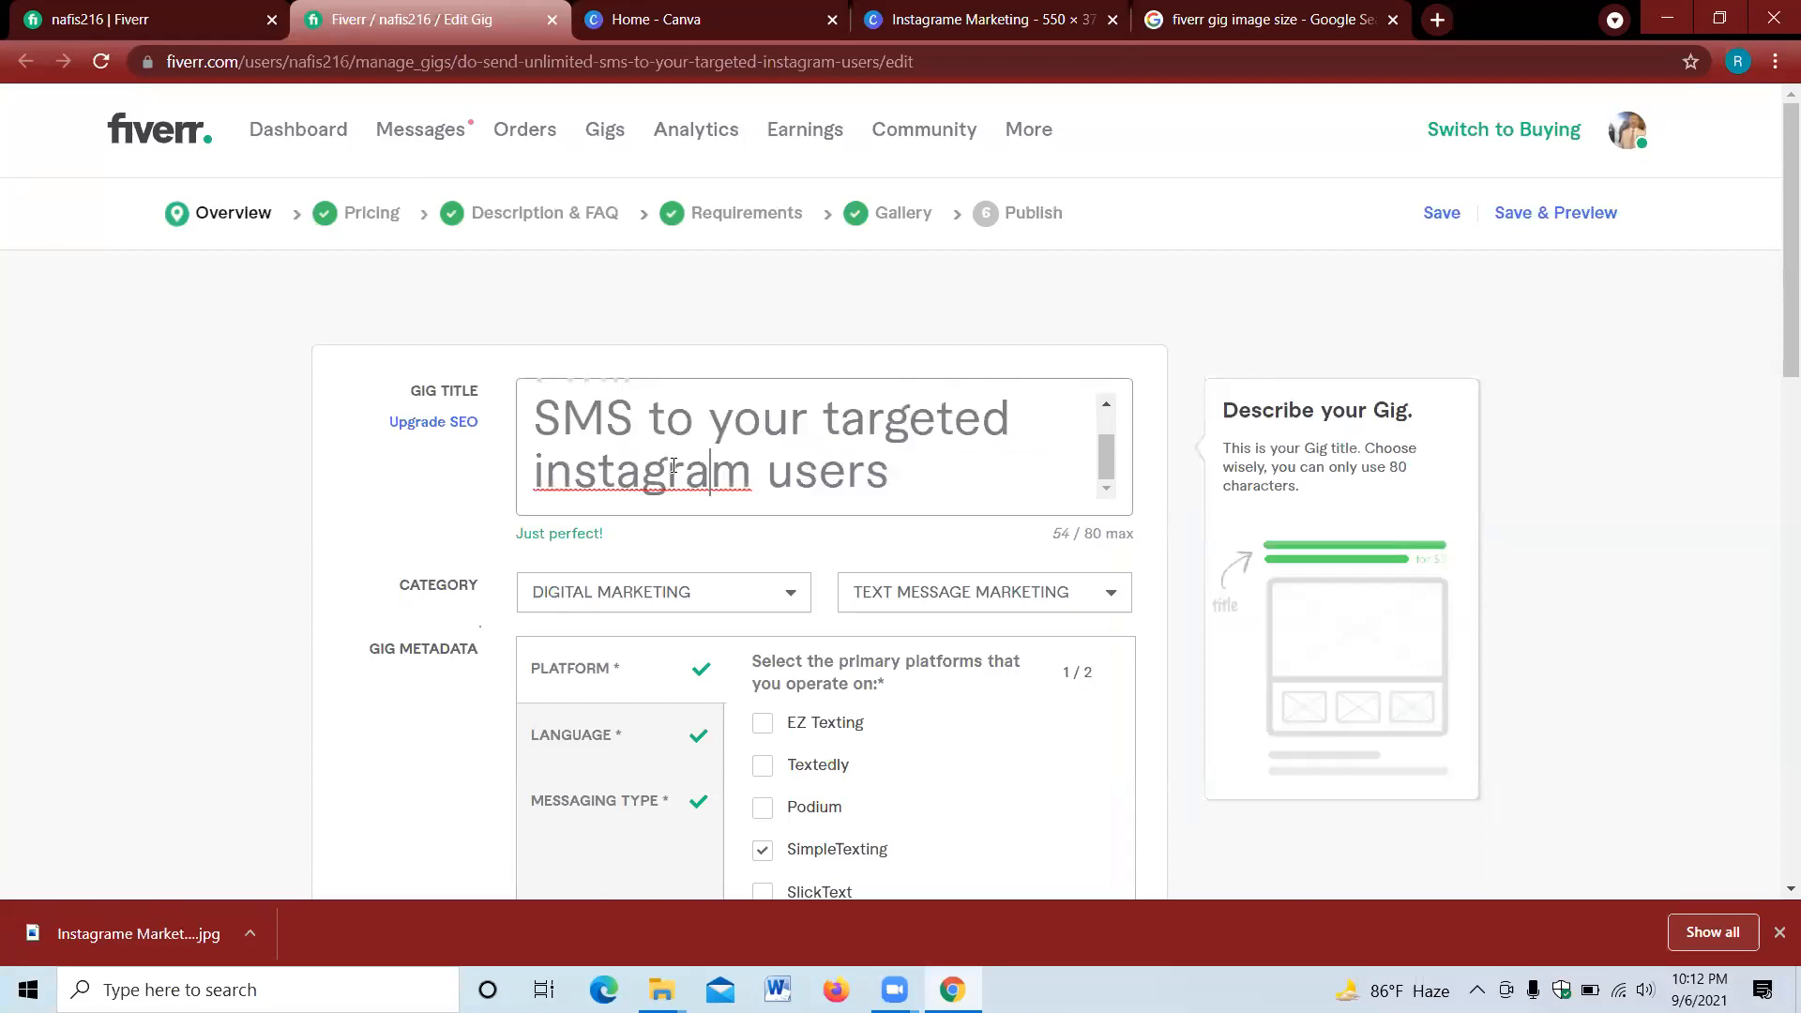
right_click(671, 469)
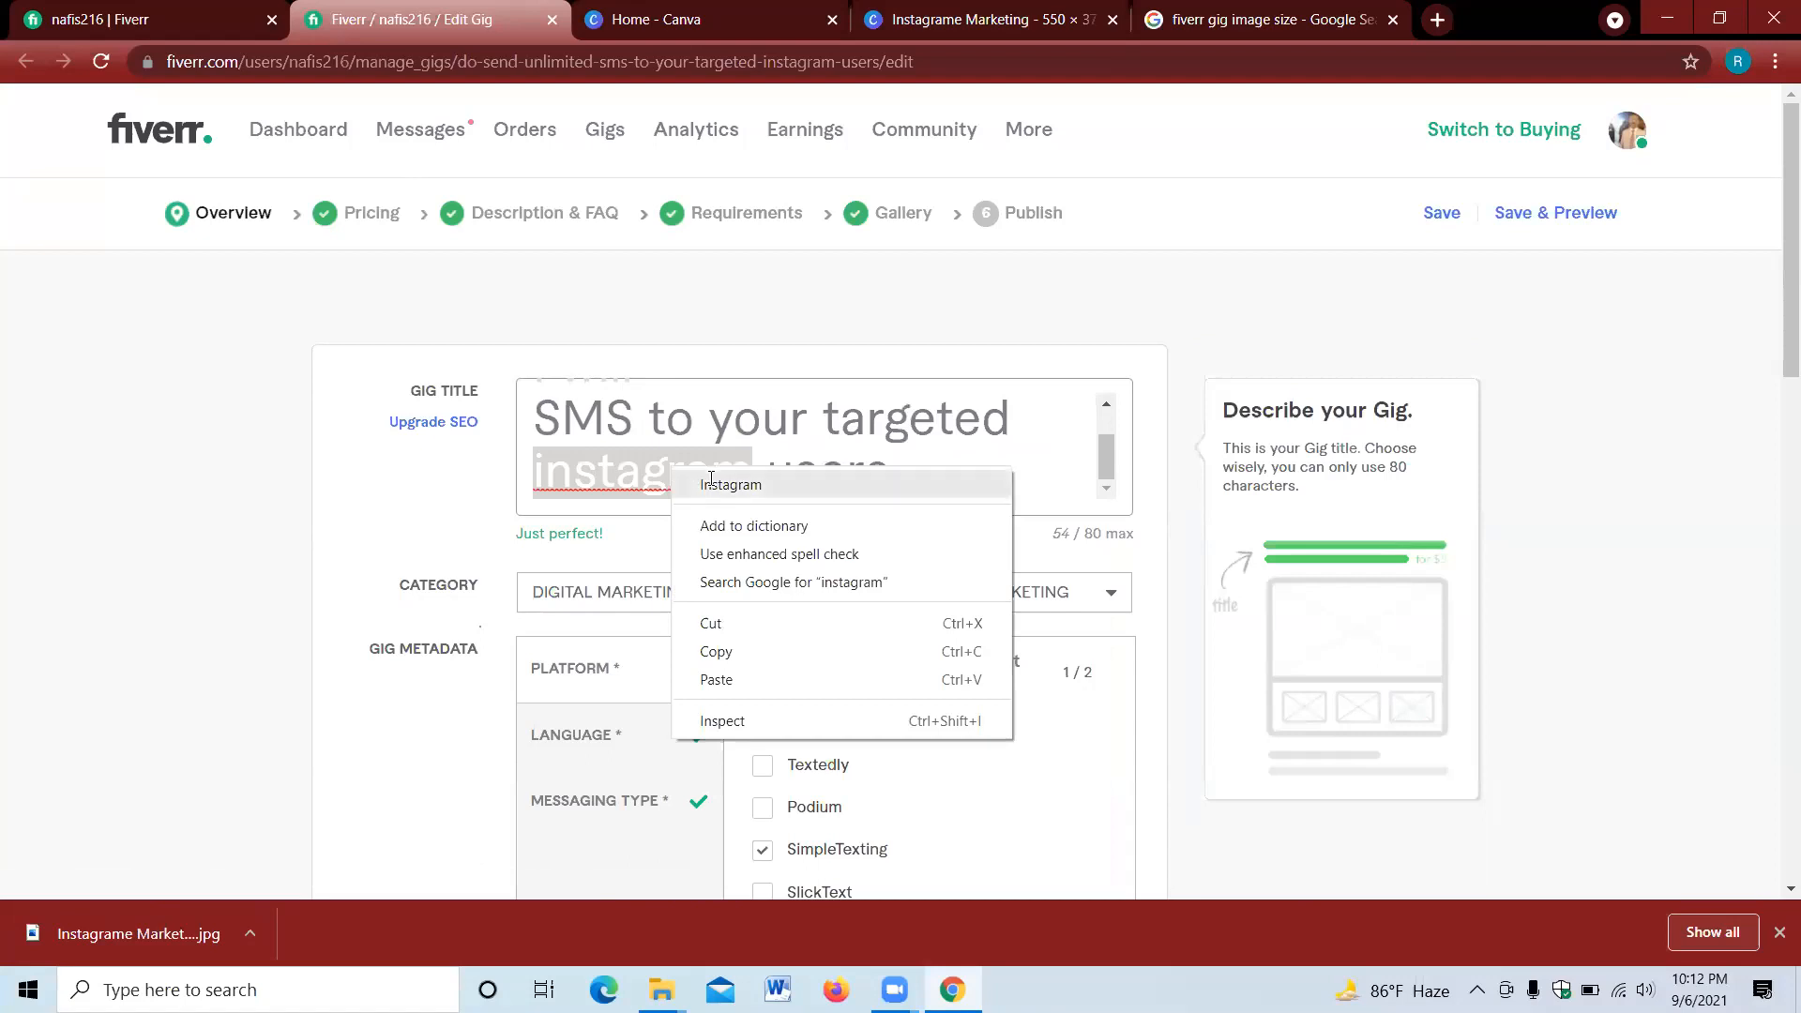
click(713, 482)
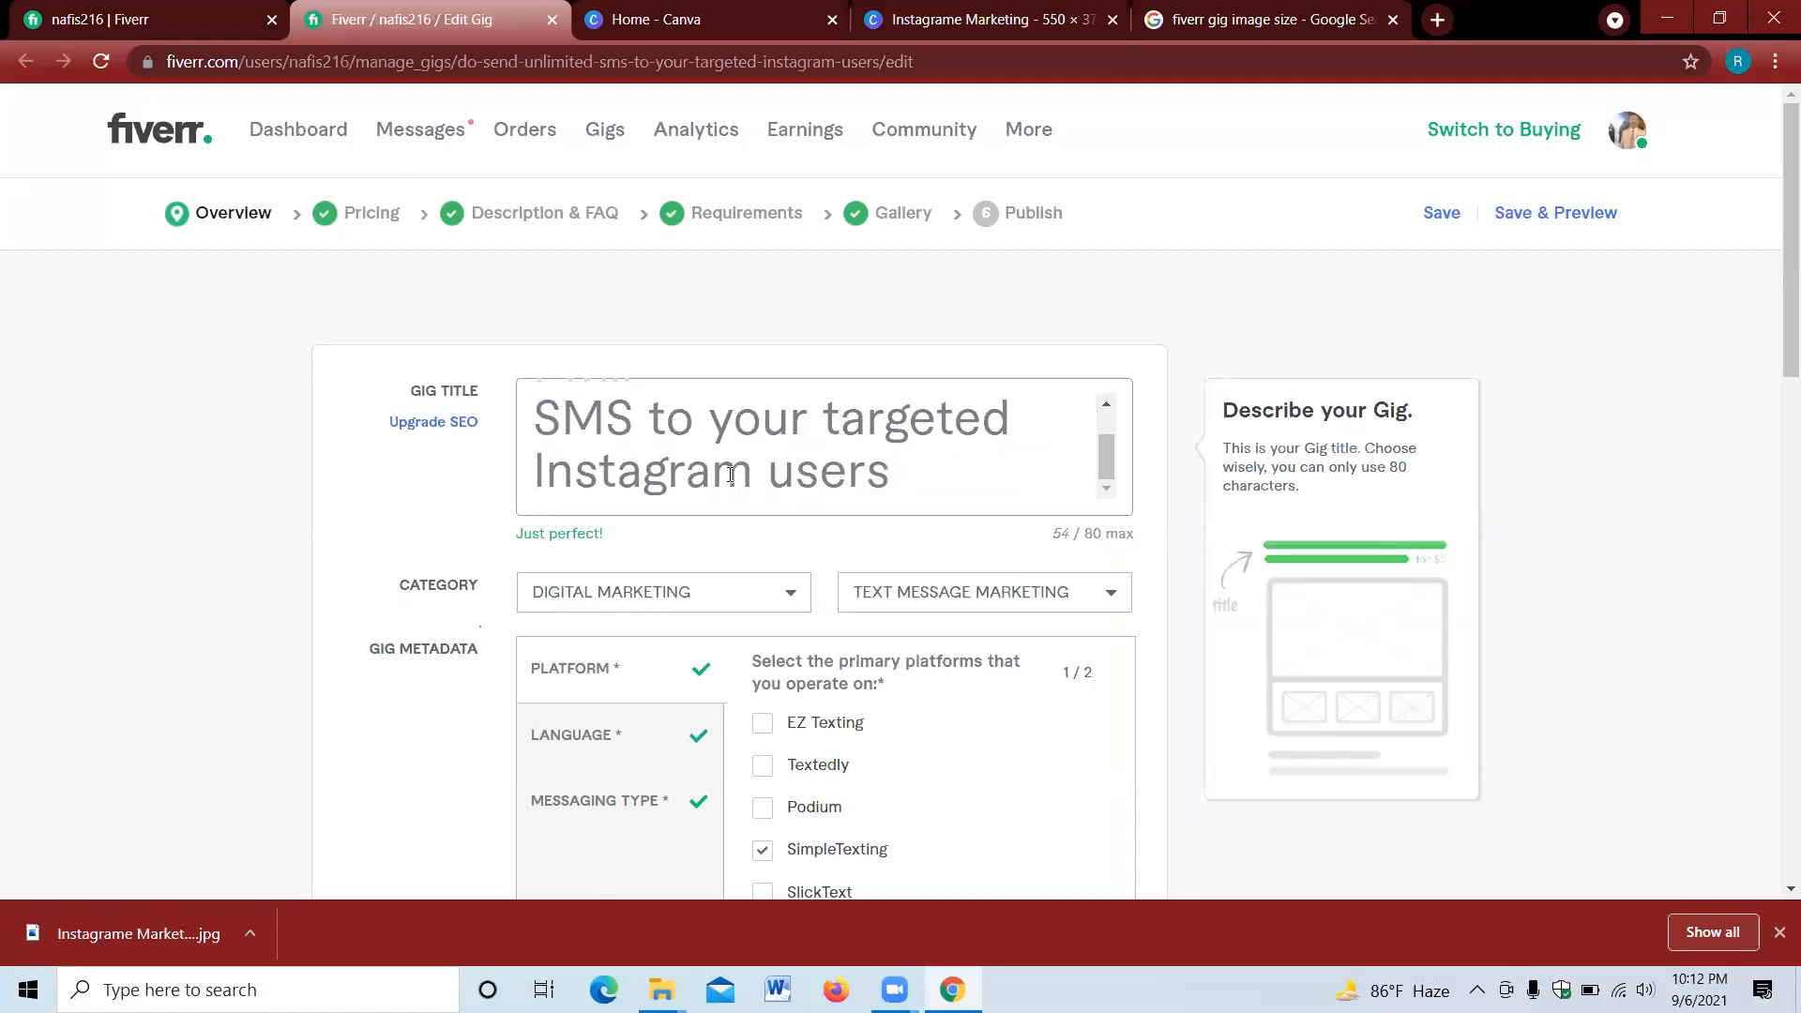
- Copy the gig title "do send unlimited SMS to your targeted Instagram users" into the image's Title and Subject properties
key(ctrl+a)
key(super+c)
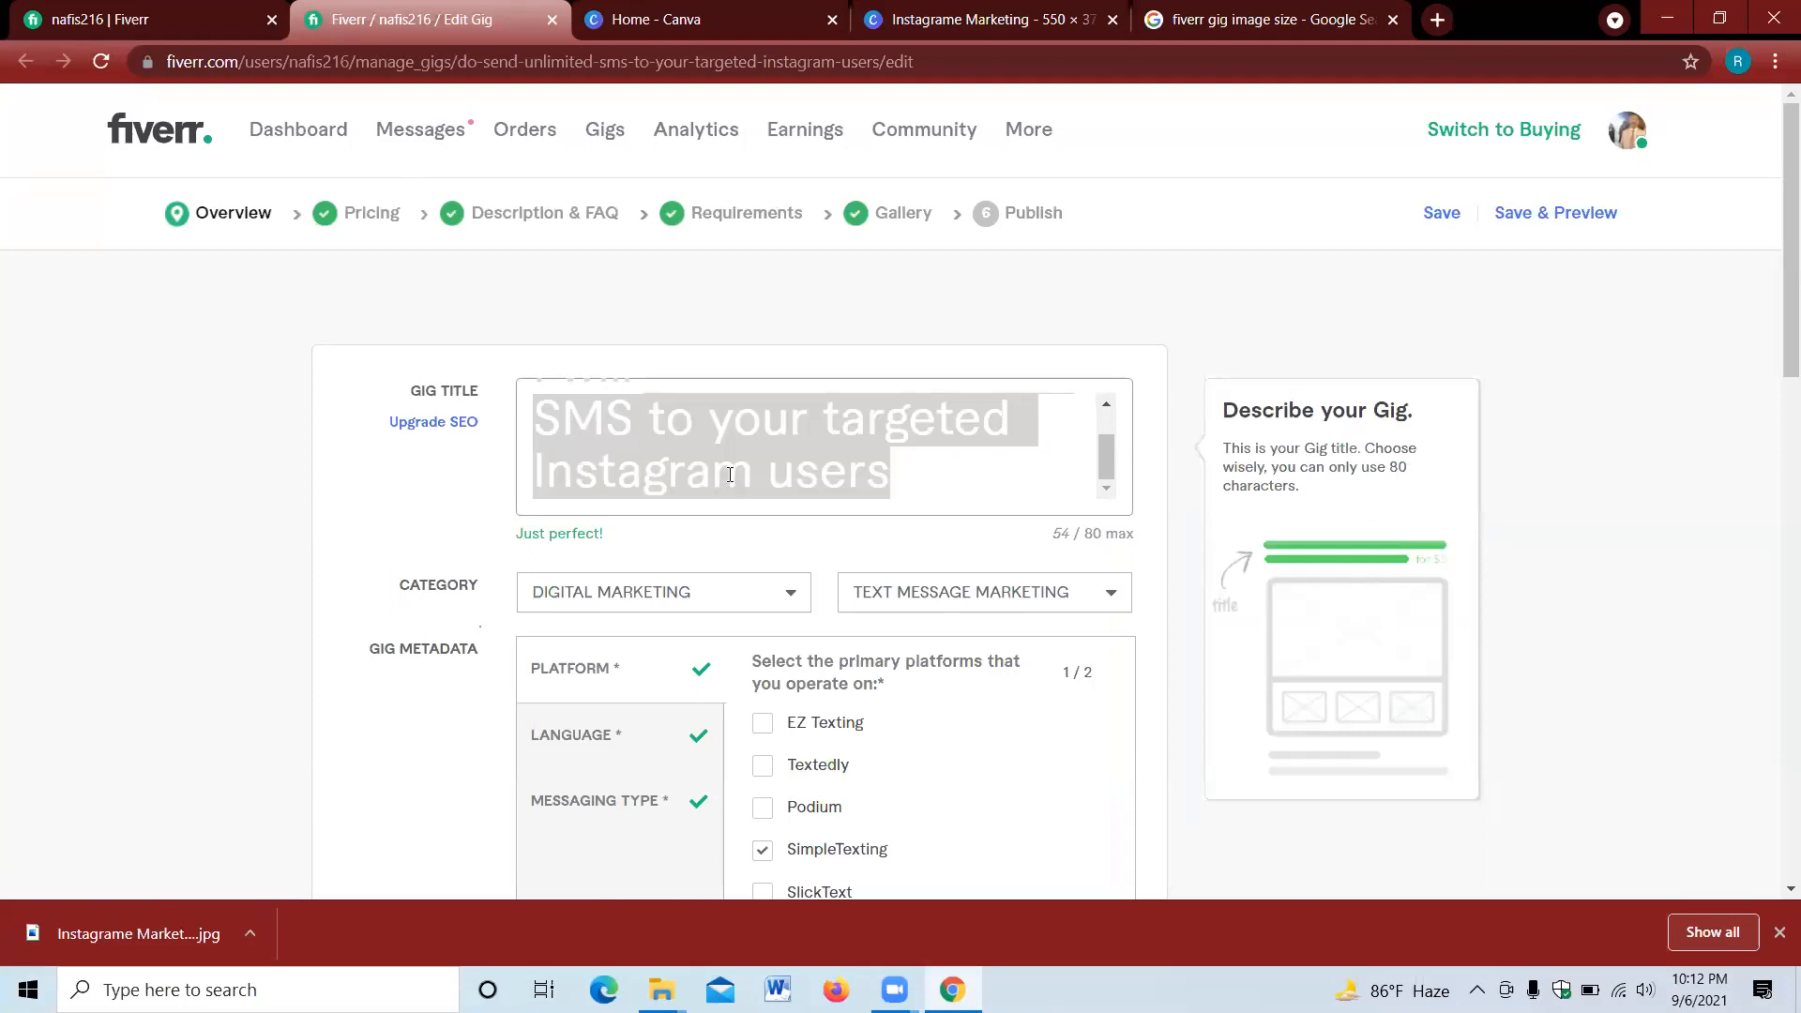
key(alt+Tab)
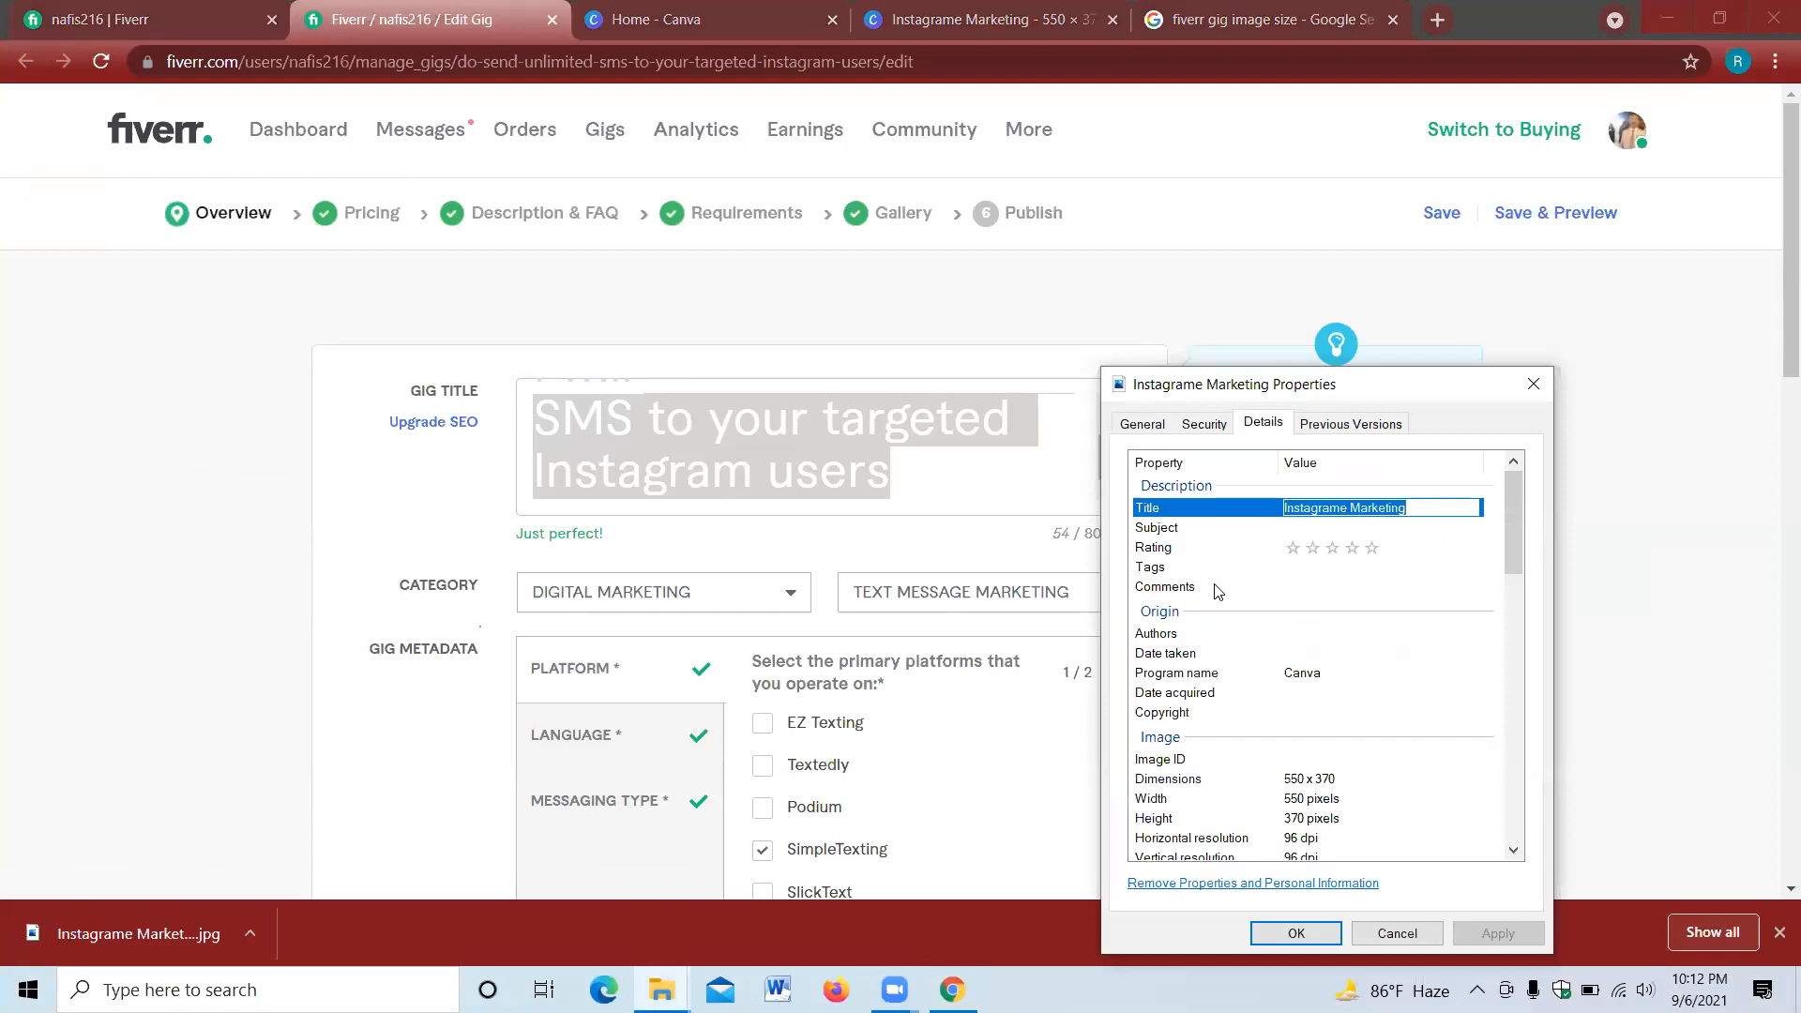
right_click(1366, 508)
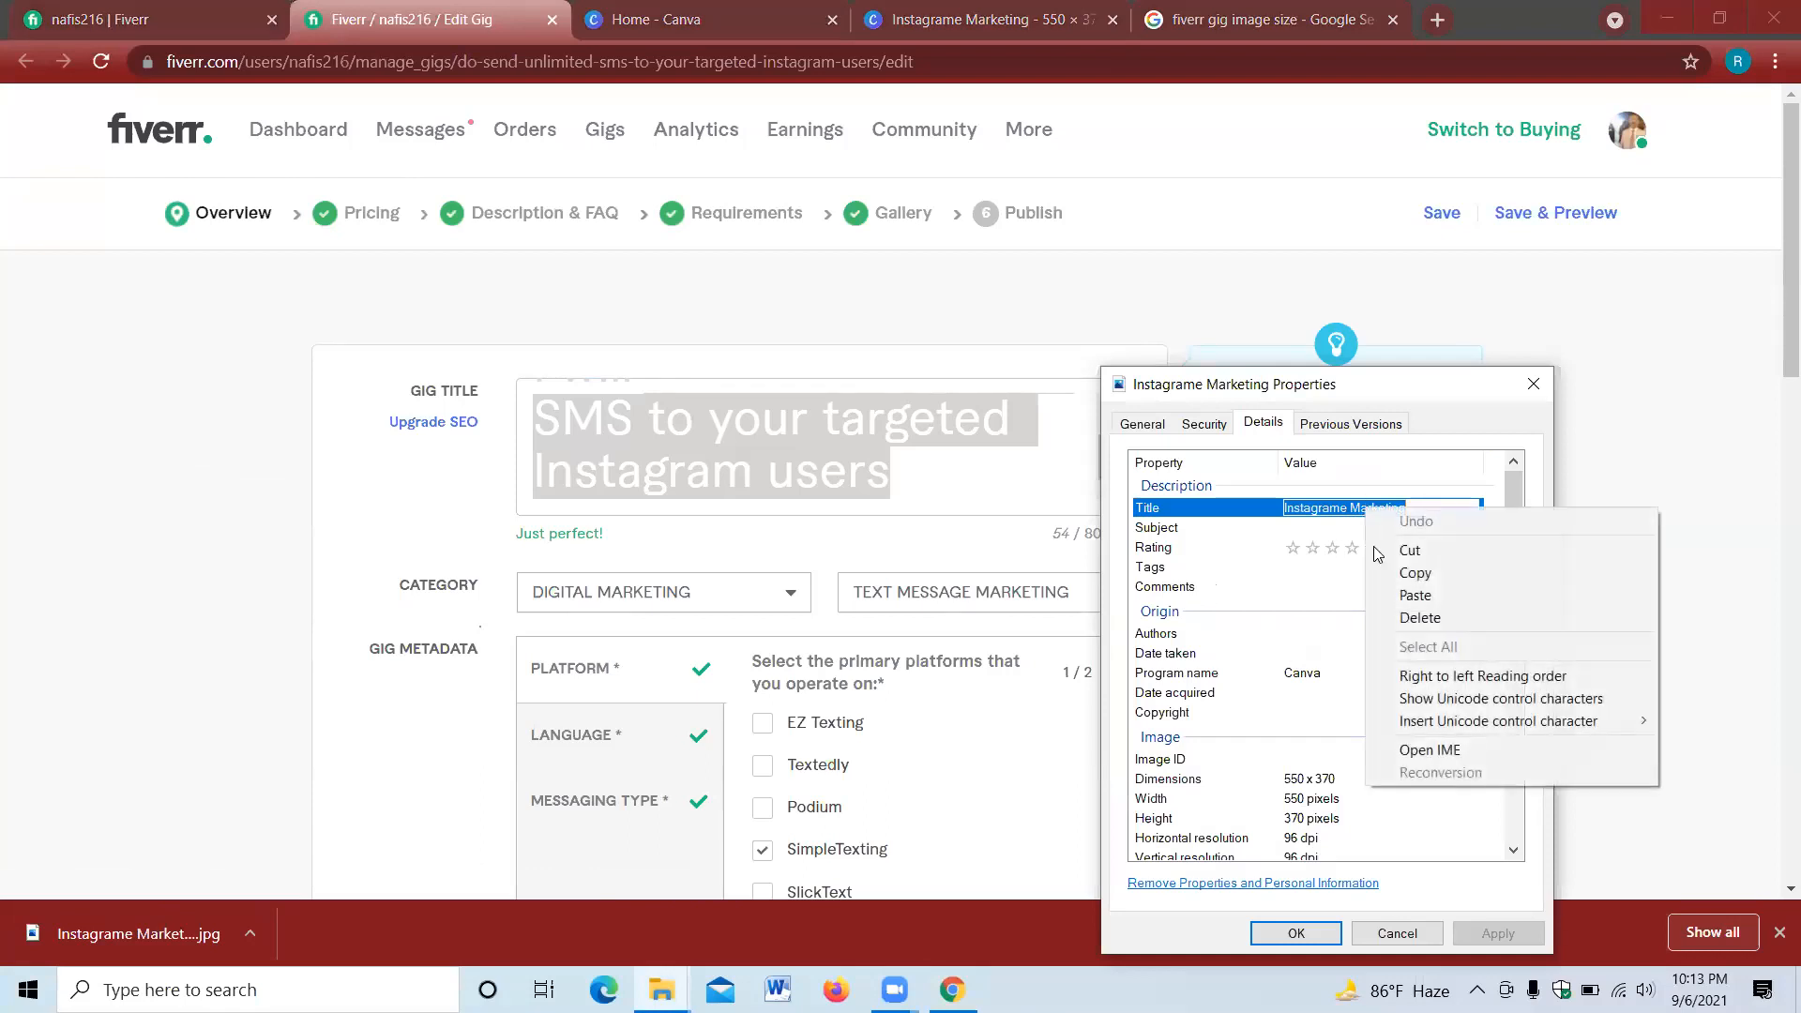
click(1407, 596)
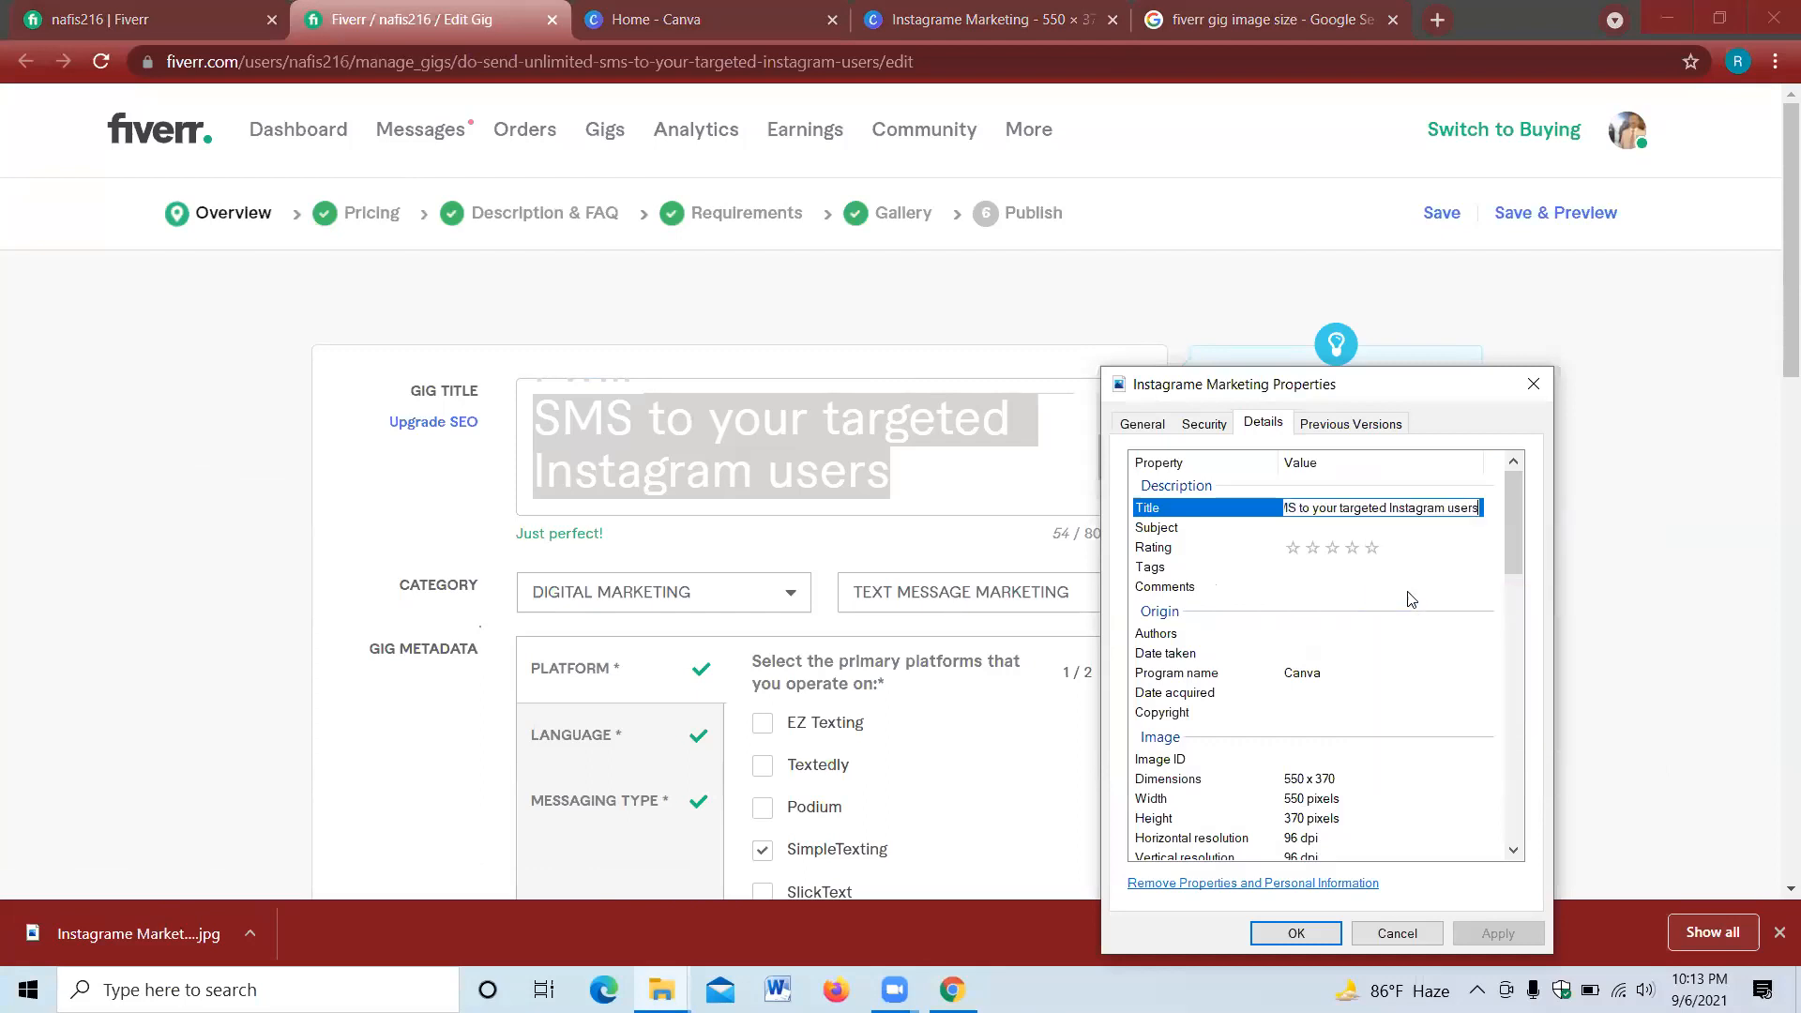
click(1289, 527)
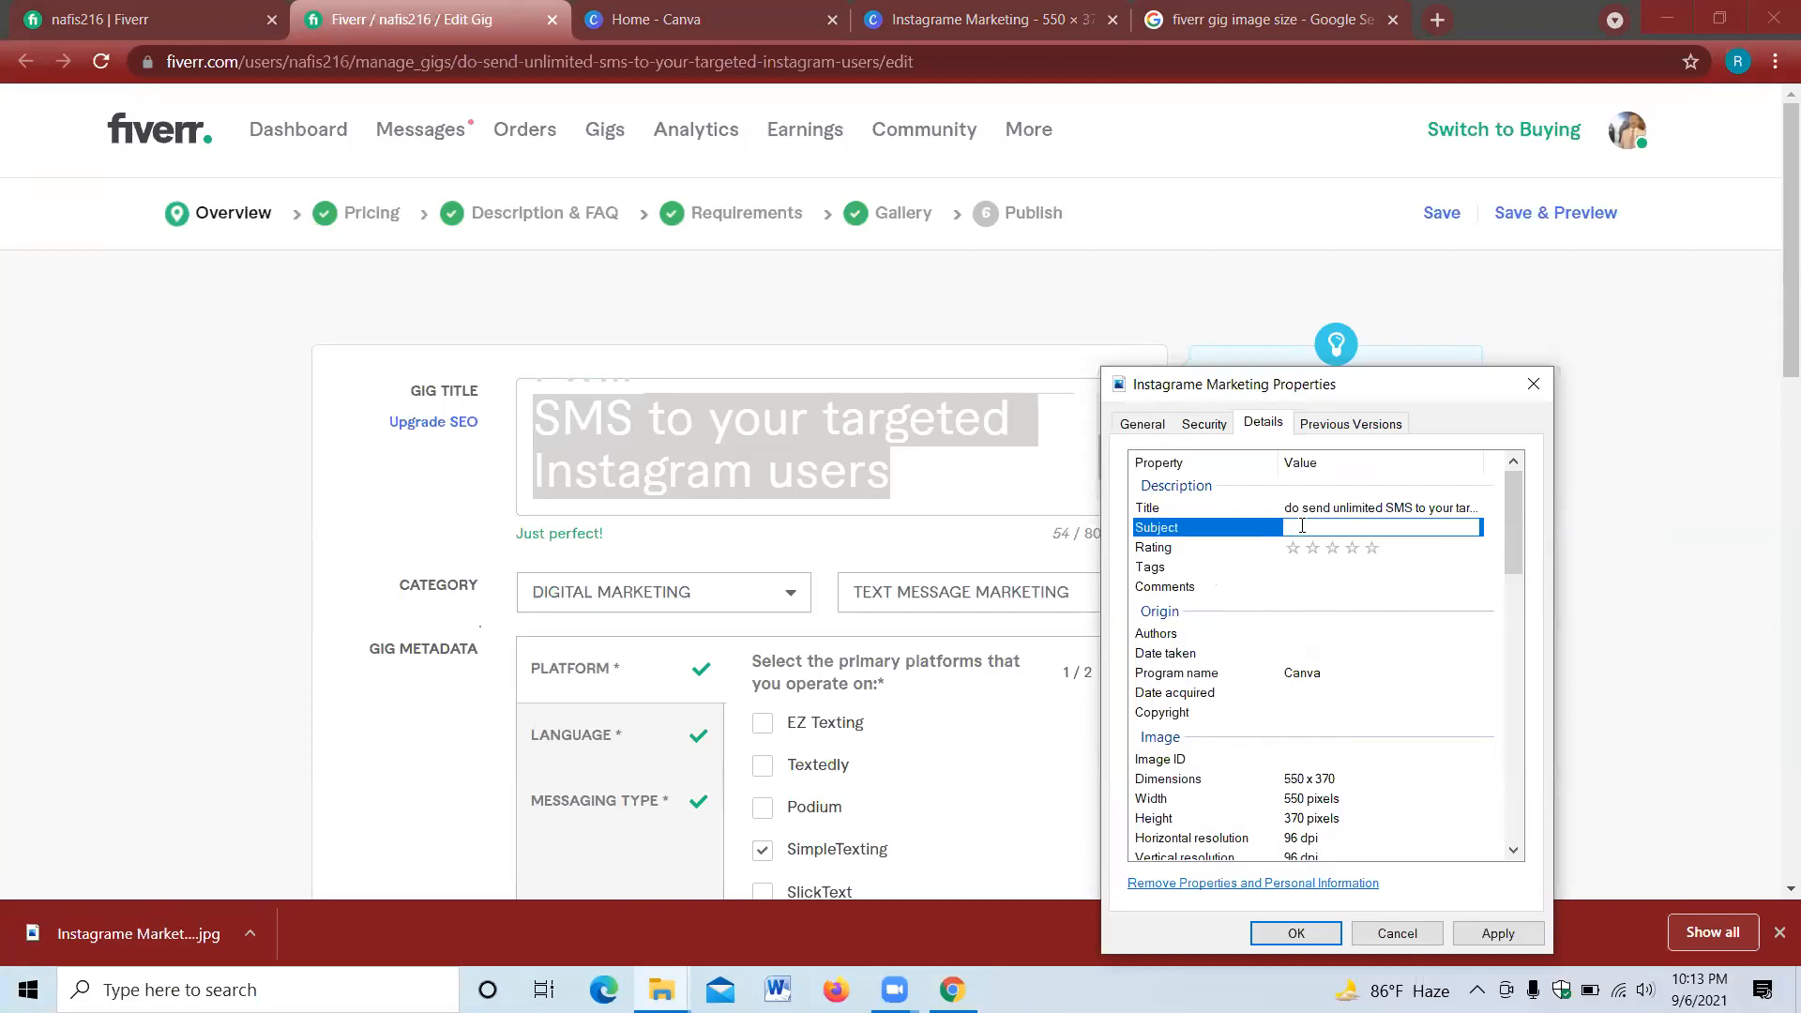
key(ctrl+v)
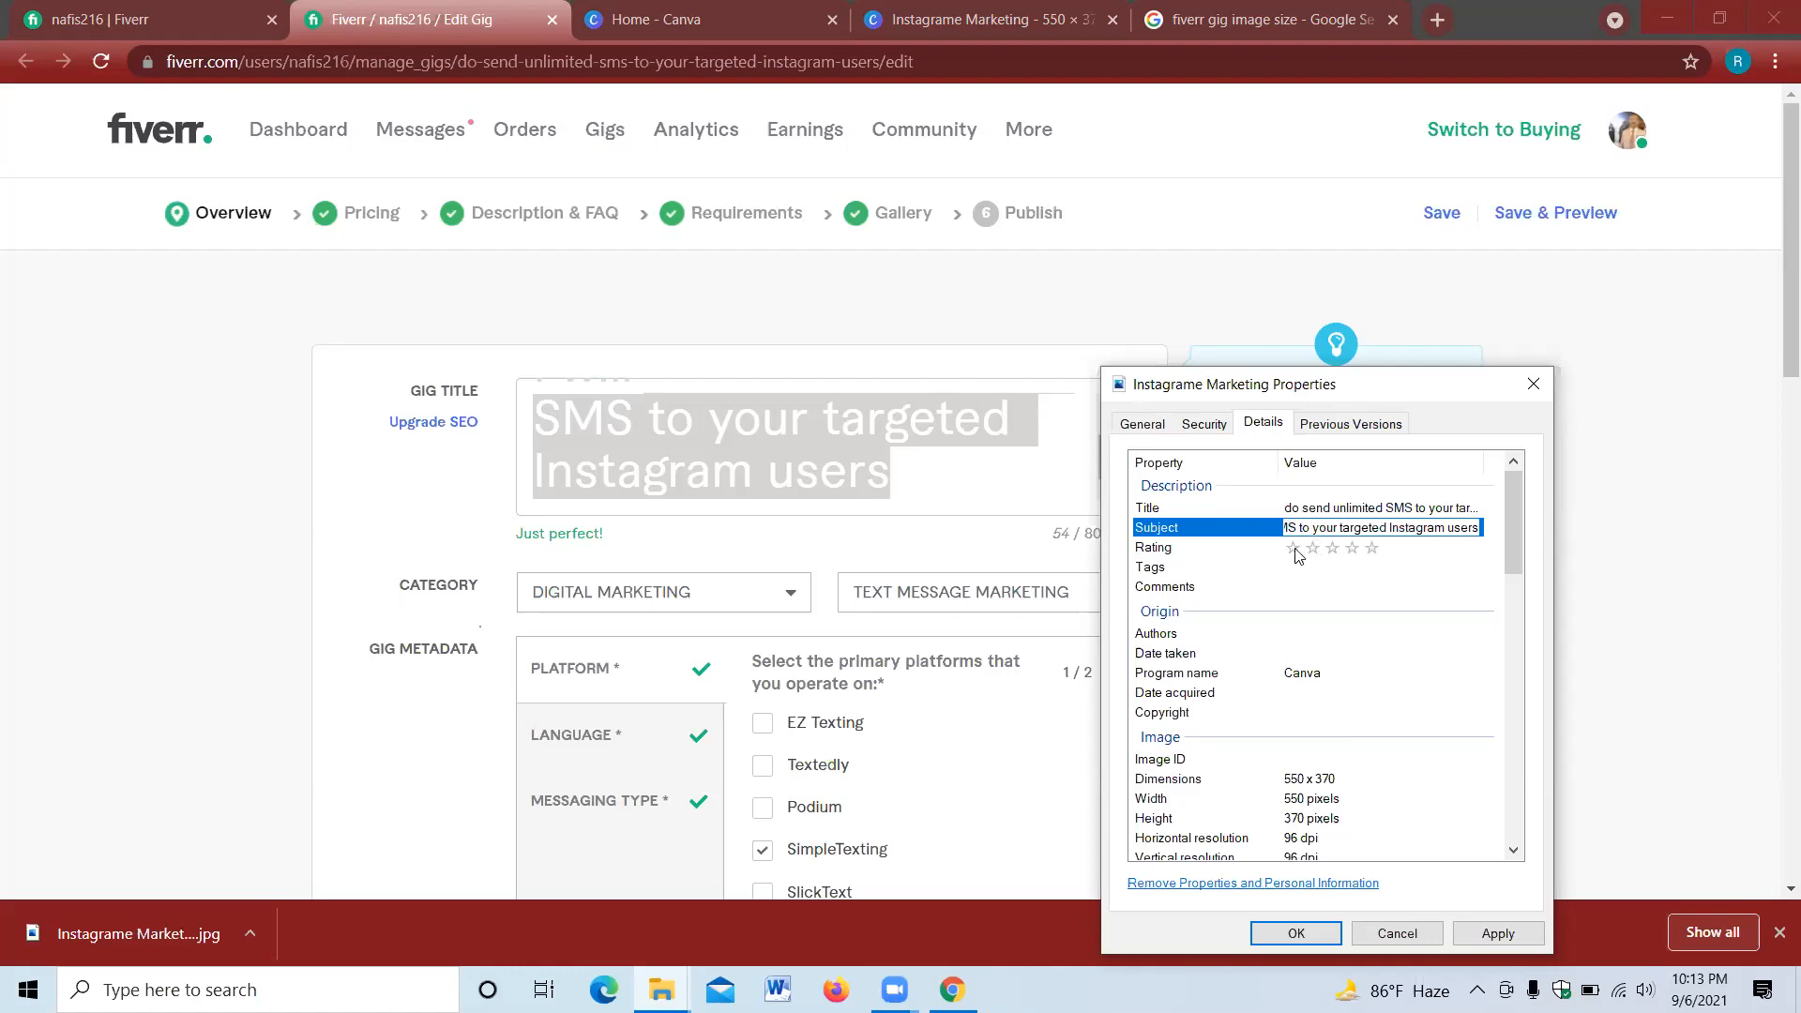
- Rate the image four stars and tag it with the gig's search tags: sms, bulk, text message and instagram marketing
click(1292, 553)
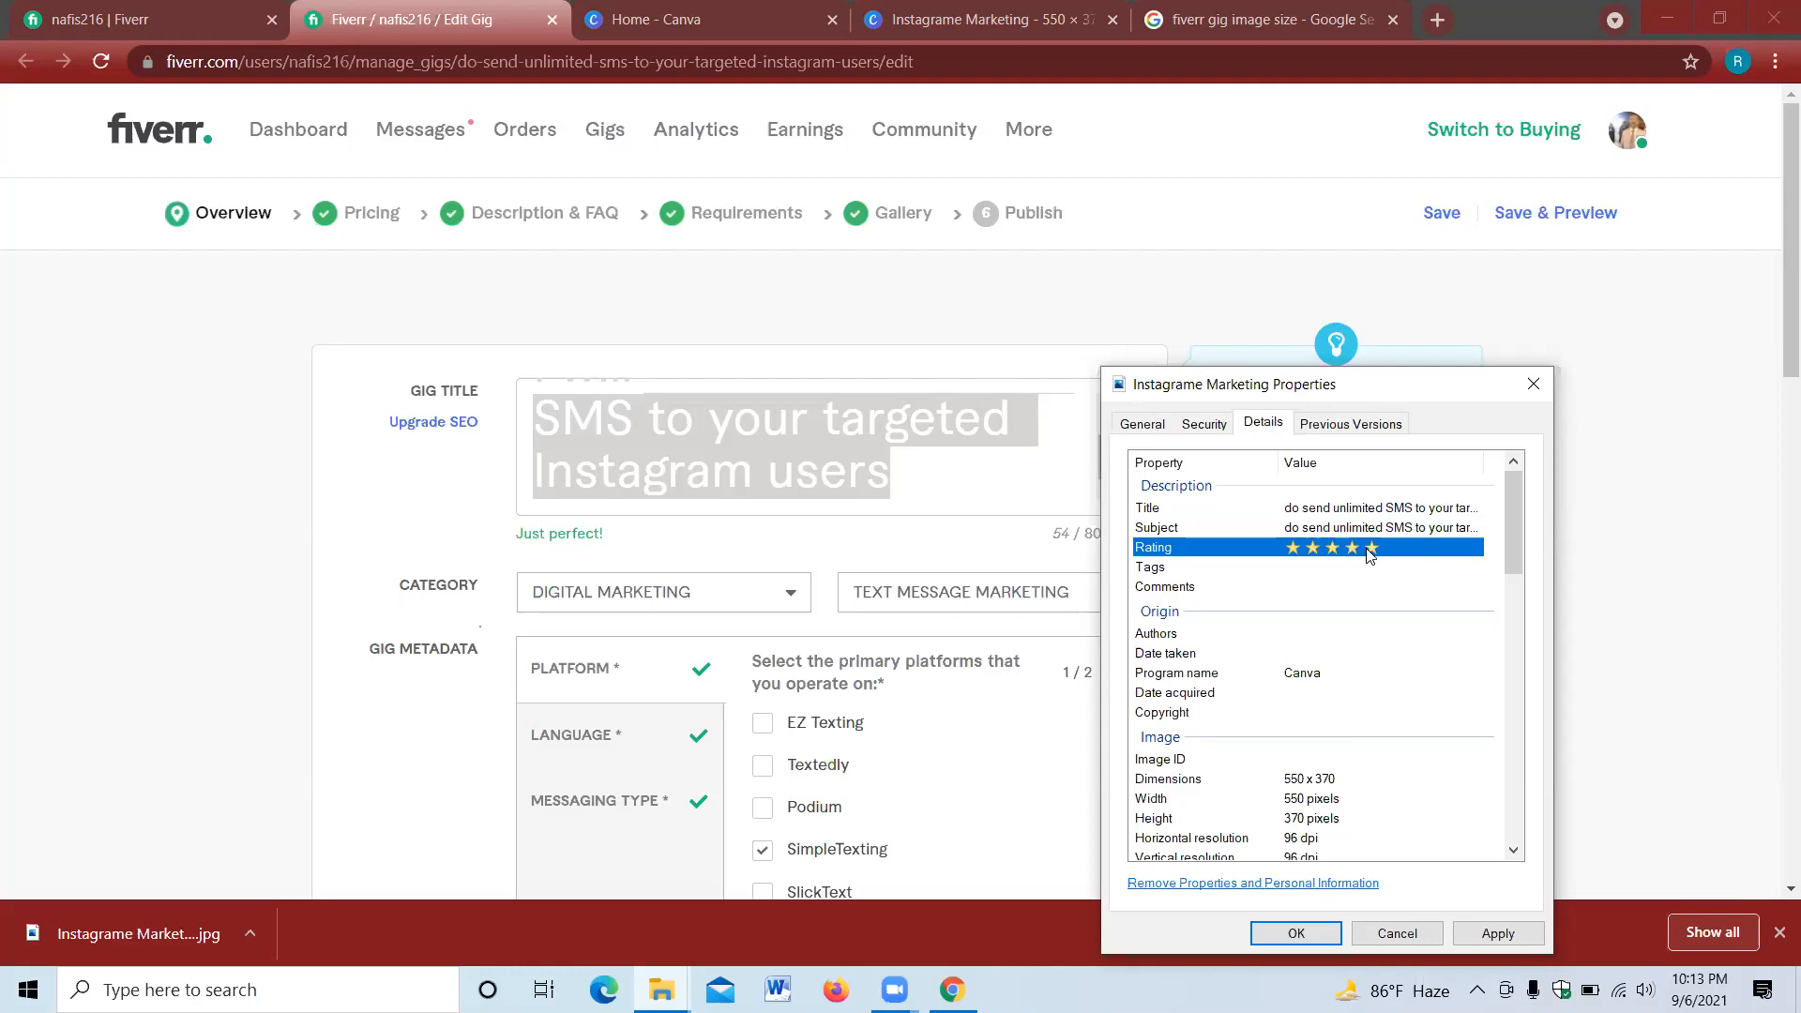
click(1319, 566)
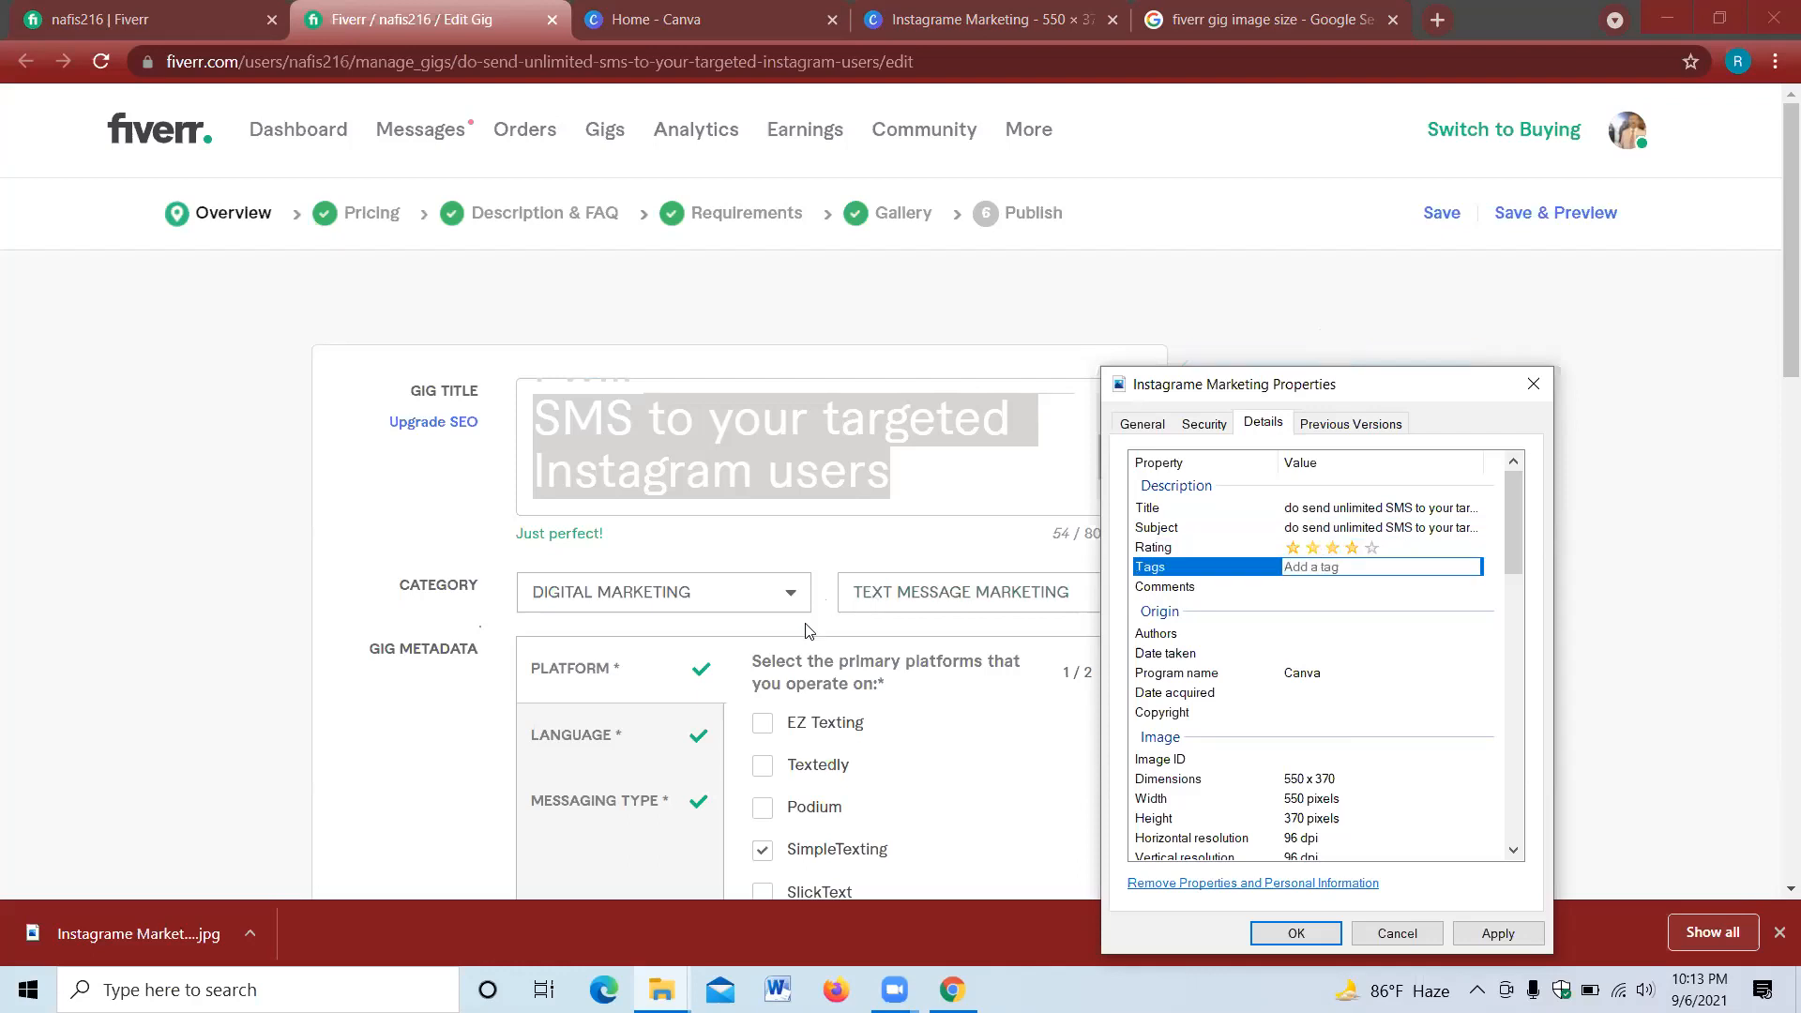
scroll(812, 630, down, 5)
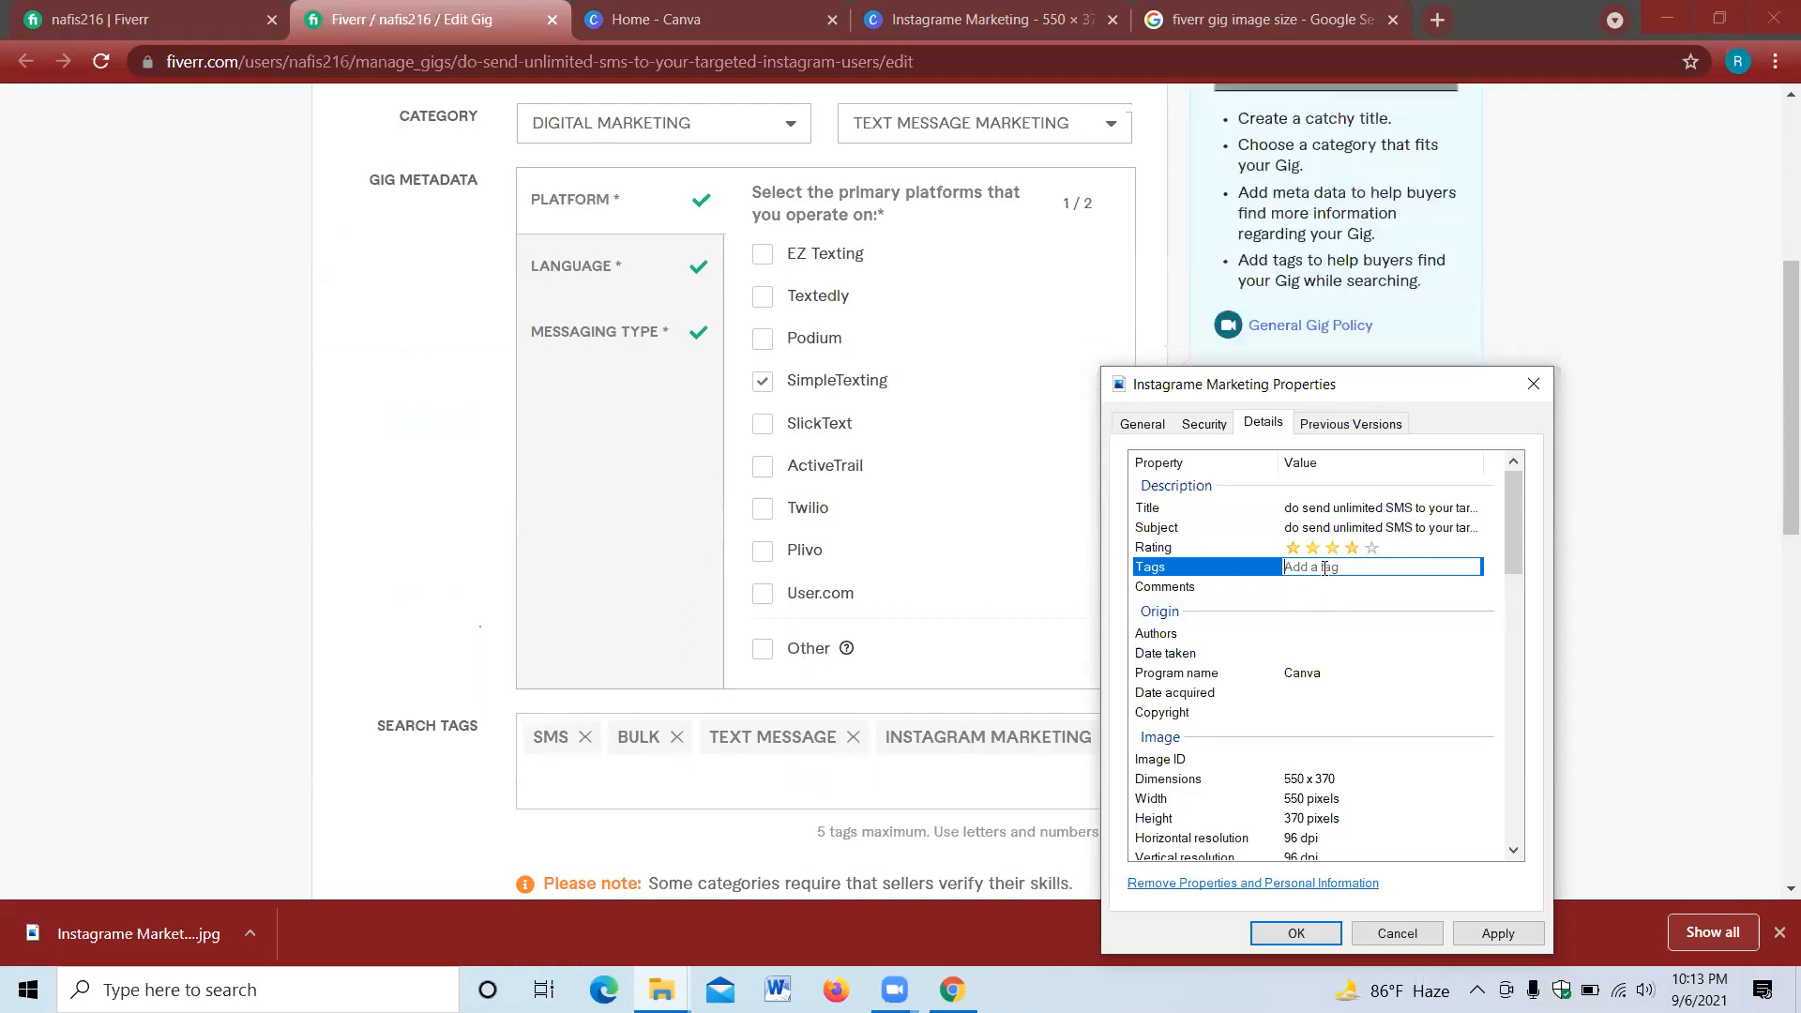
text(sms; bulk; text message; )
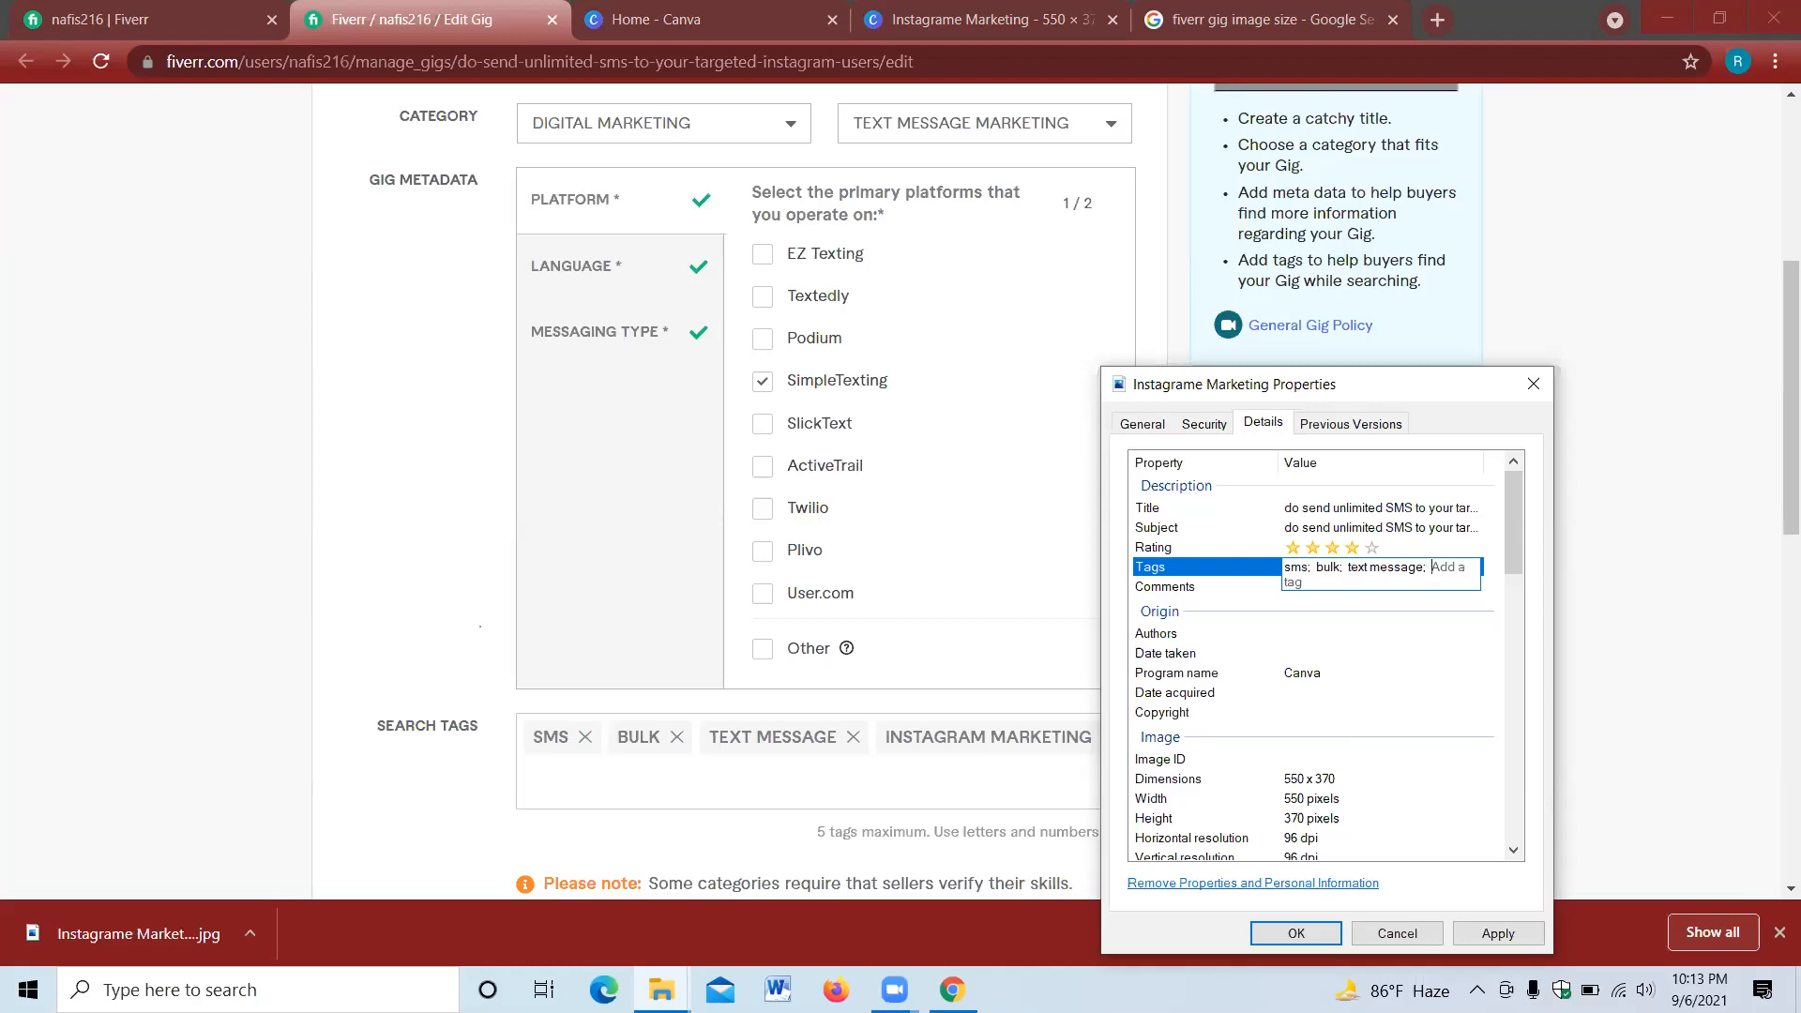
text(in)
text(gram marketing)
click(1373, 550)
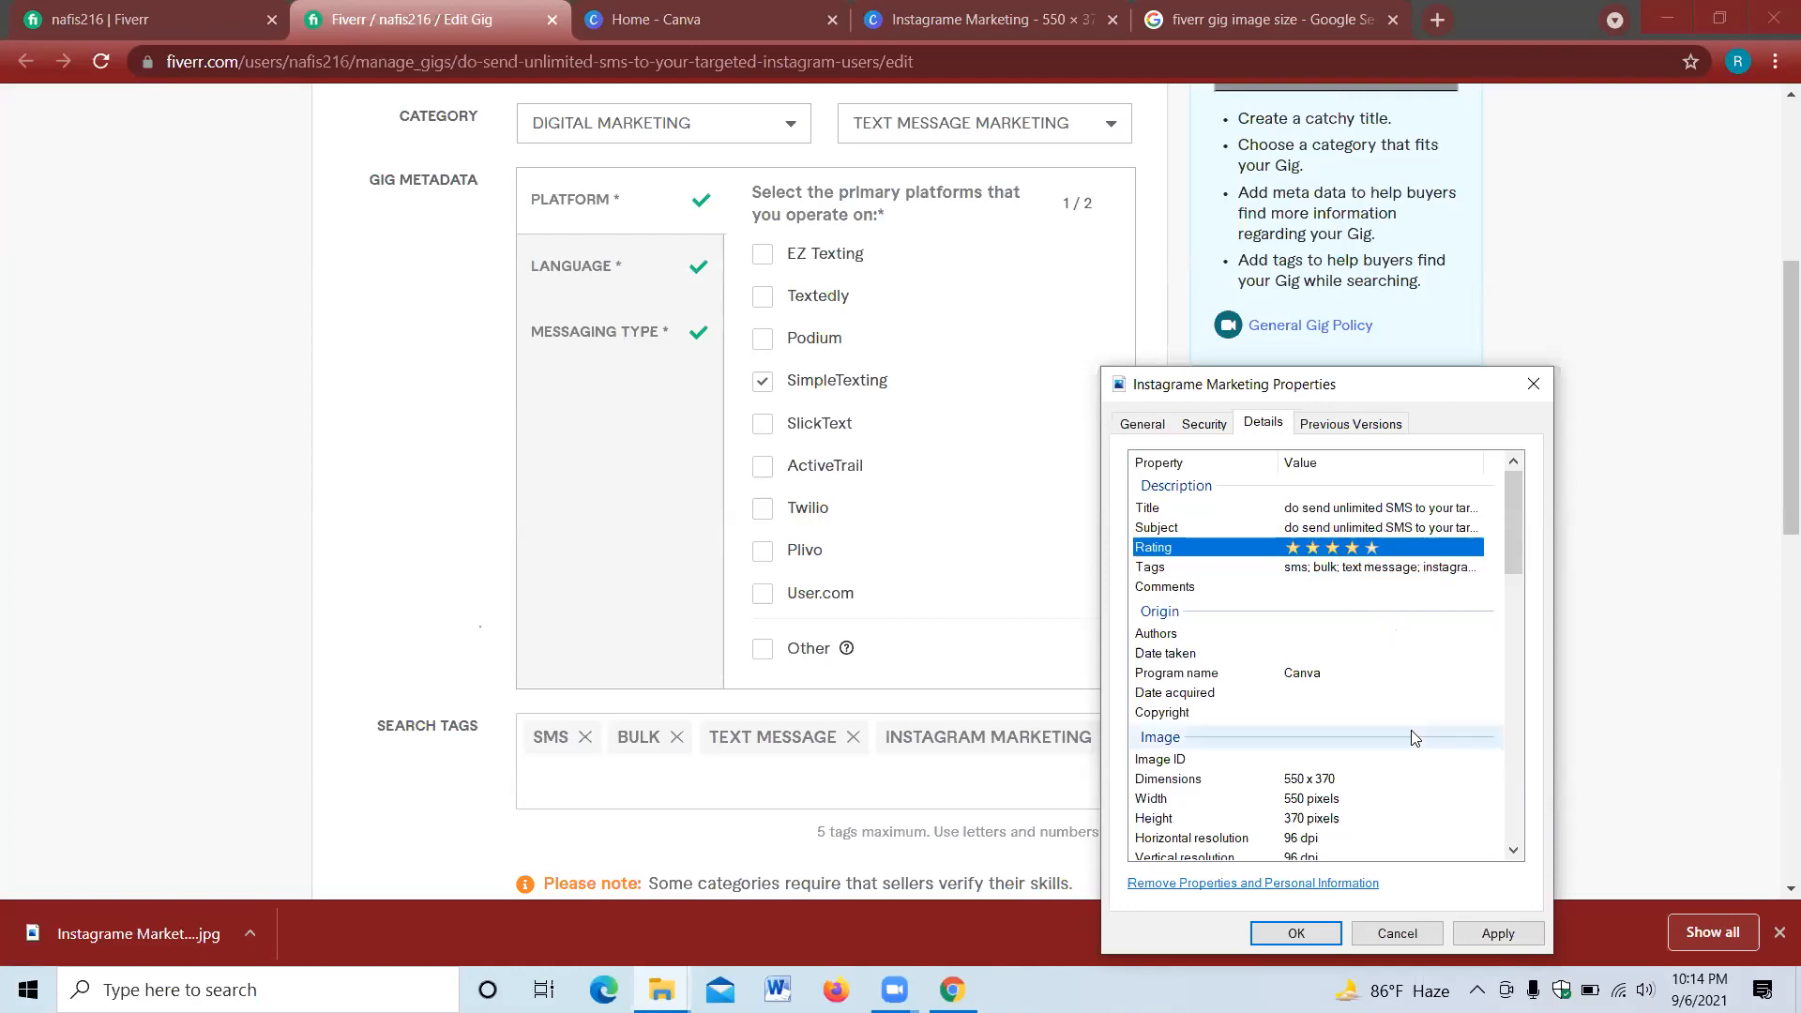
- Apply the image's new rating and tags and close its properties
click(1338, 586)
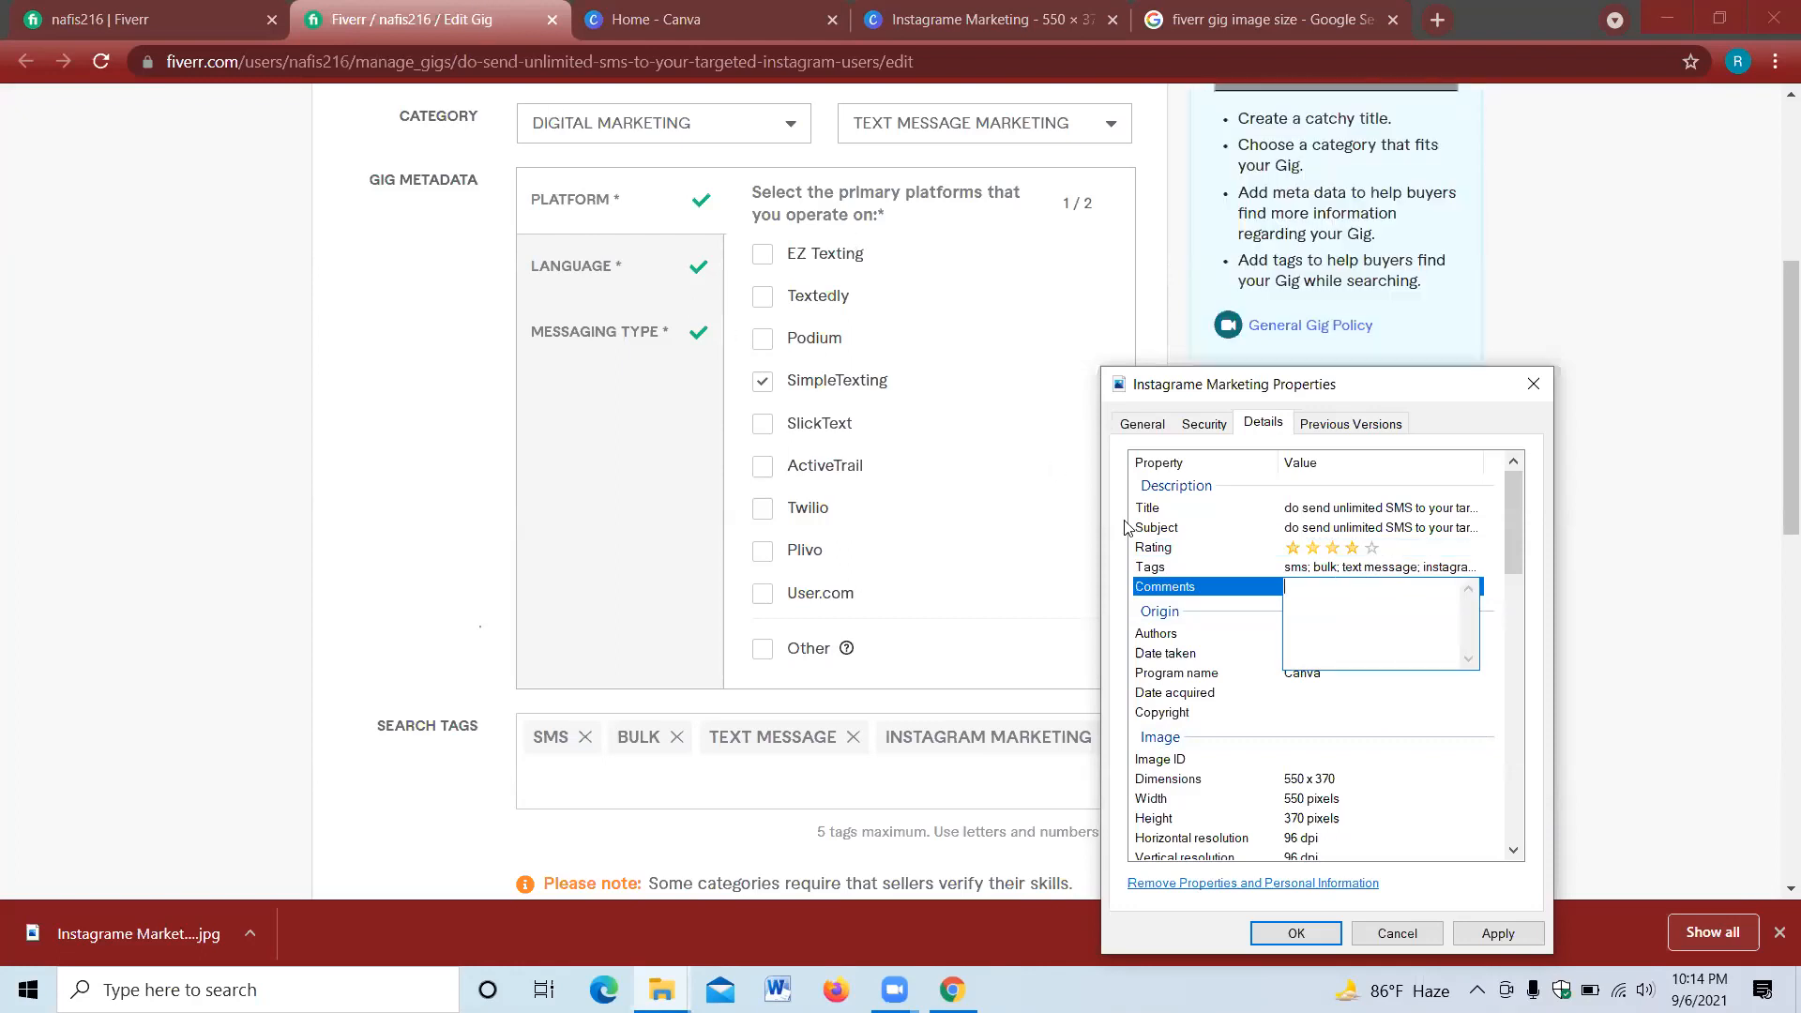
click(1486, 936)
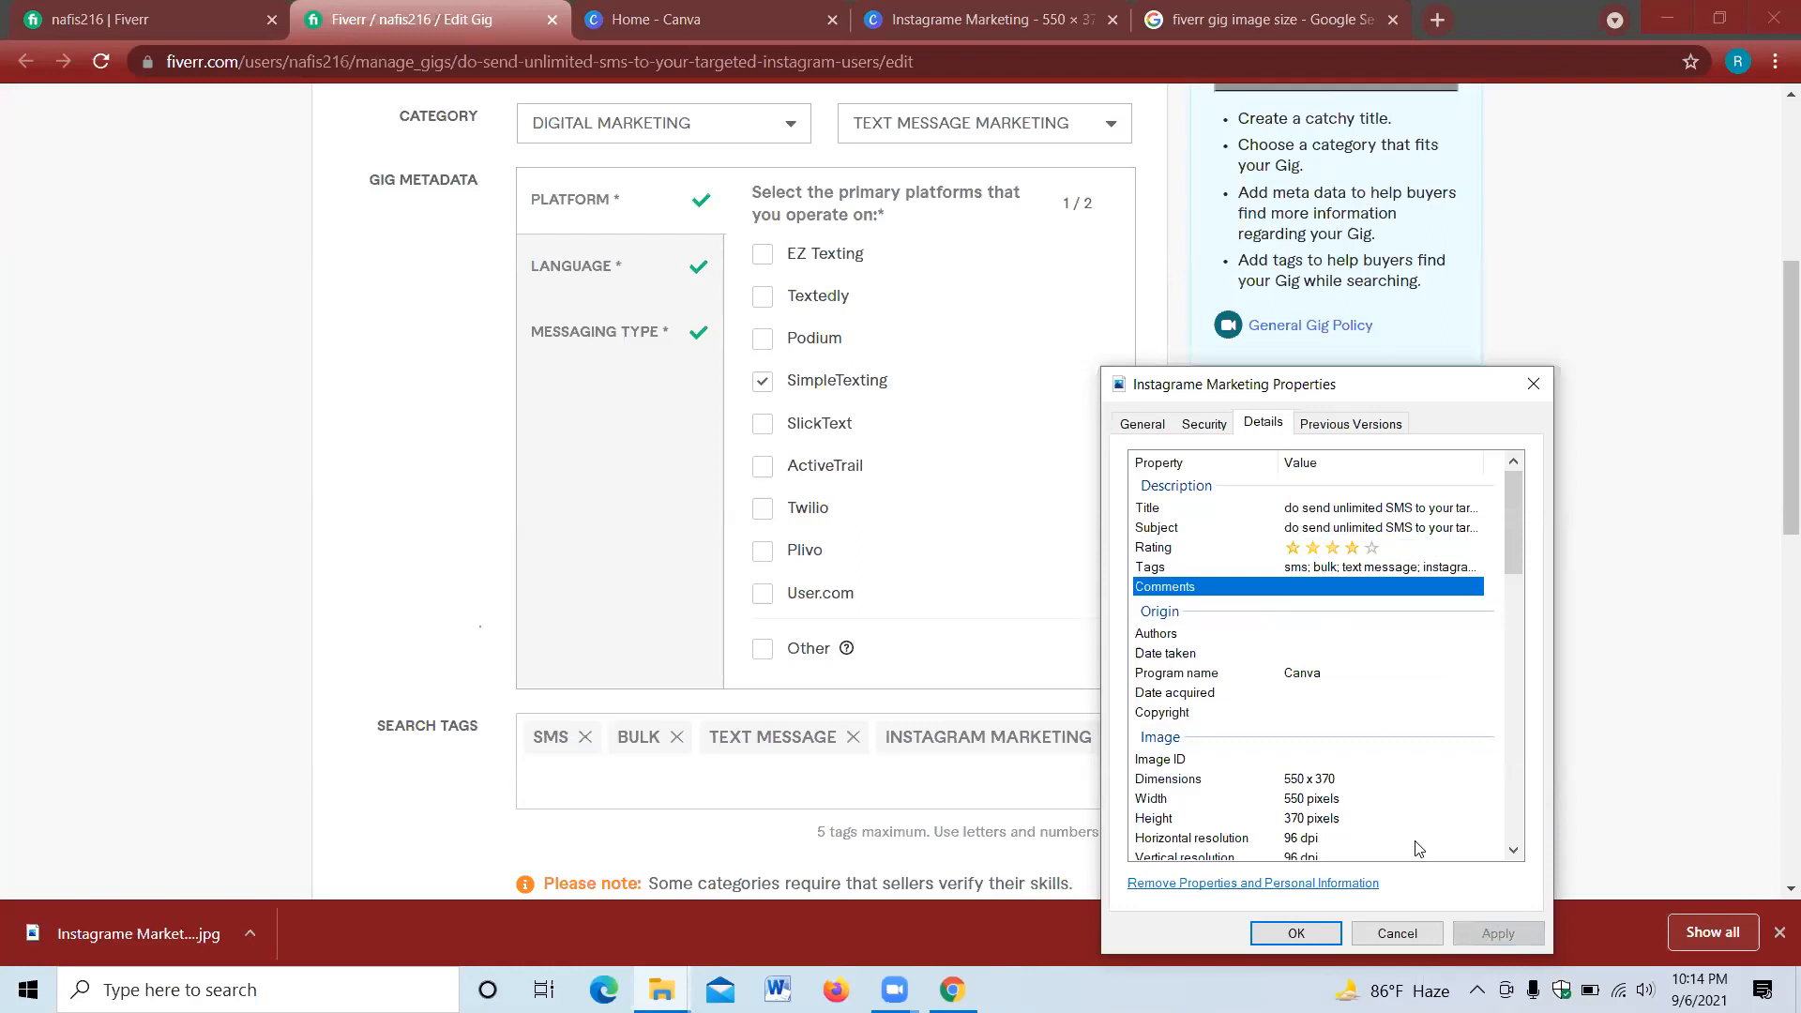
click(1143, 424)
click(1264, 424)
click(1295, 933)
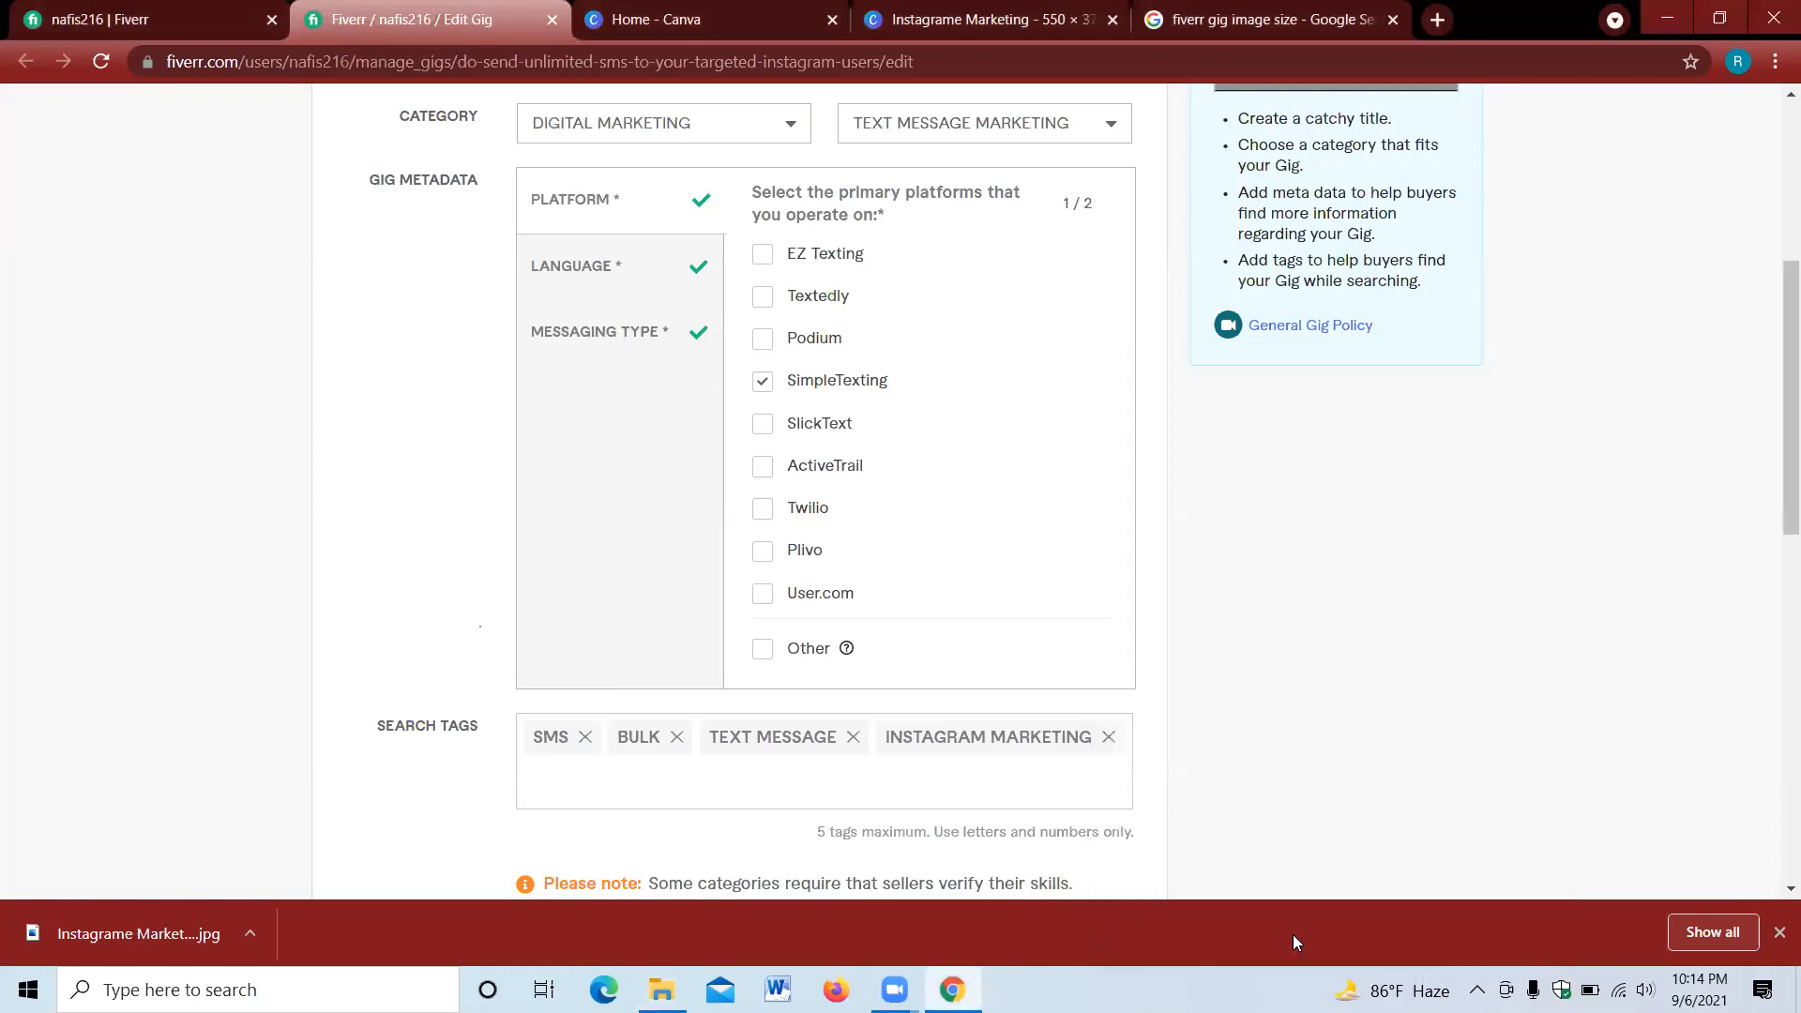
- Reopen the detailed file properties of the Instagrame Marketing image on the desktop and open its Comments for editing
key(super+d)
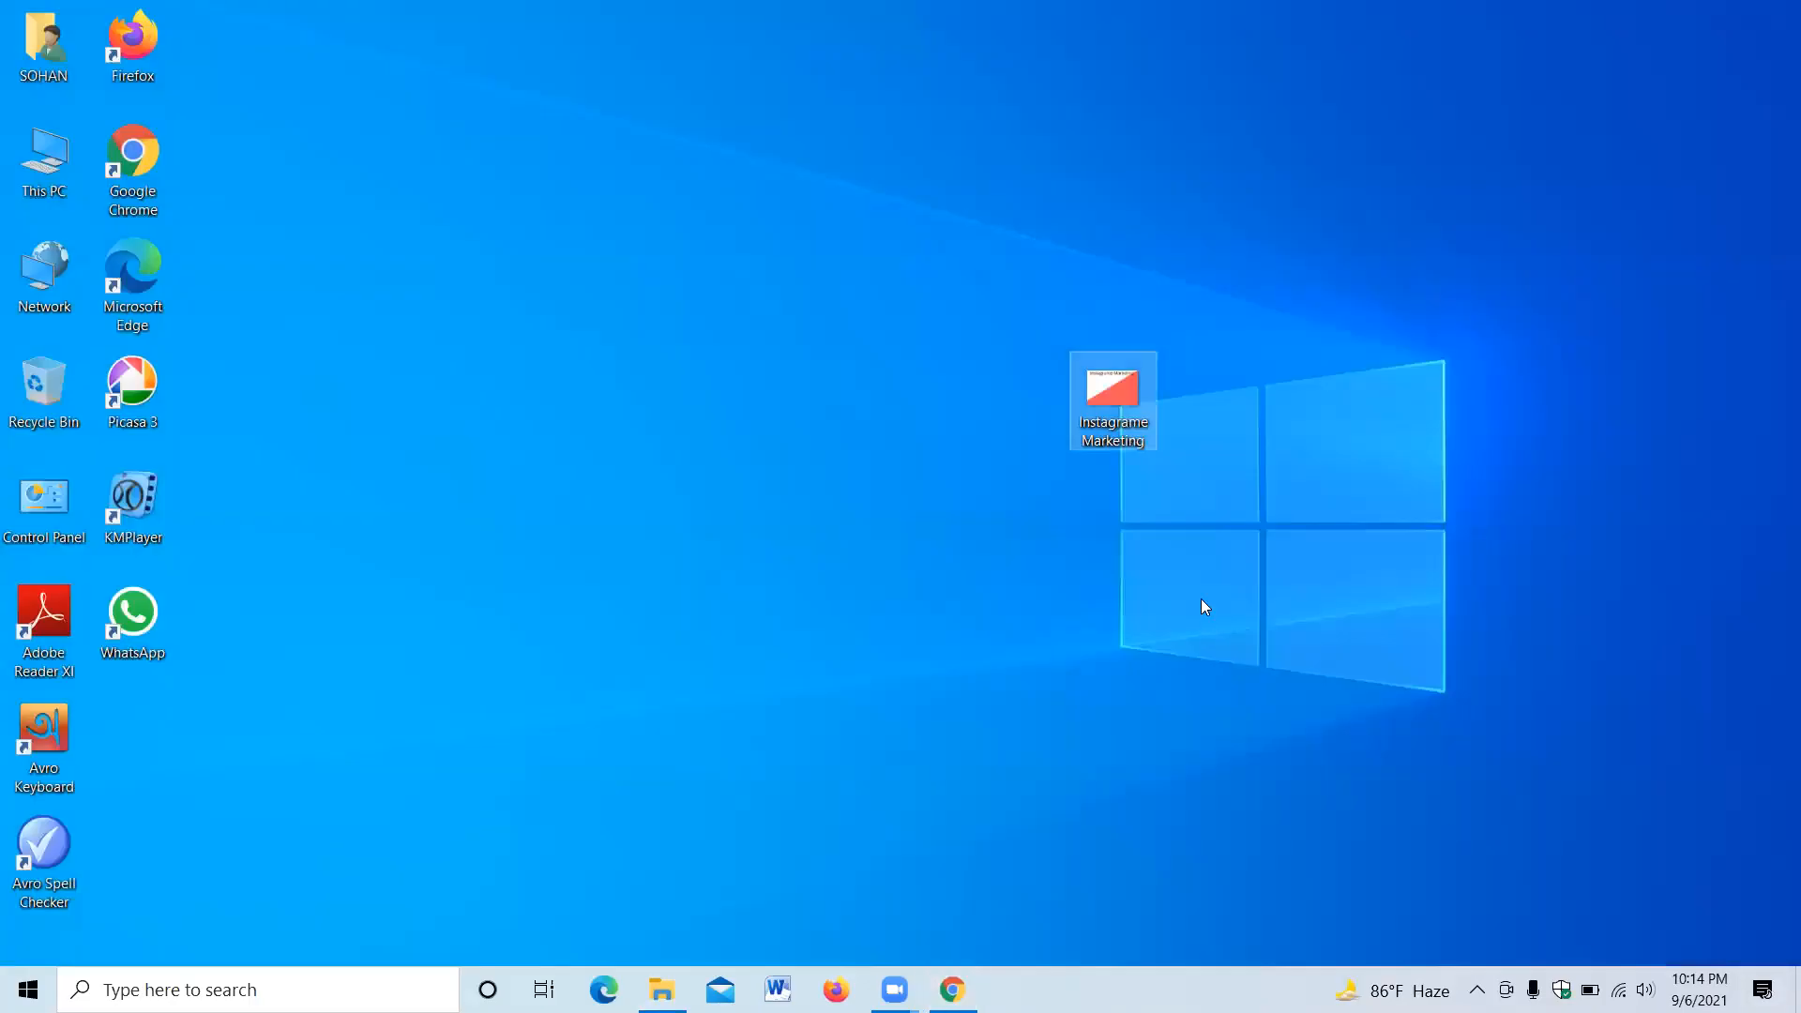
right_click(1100, 371)
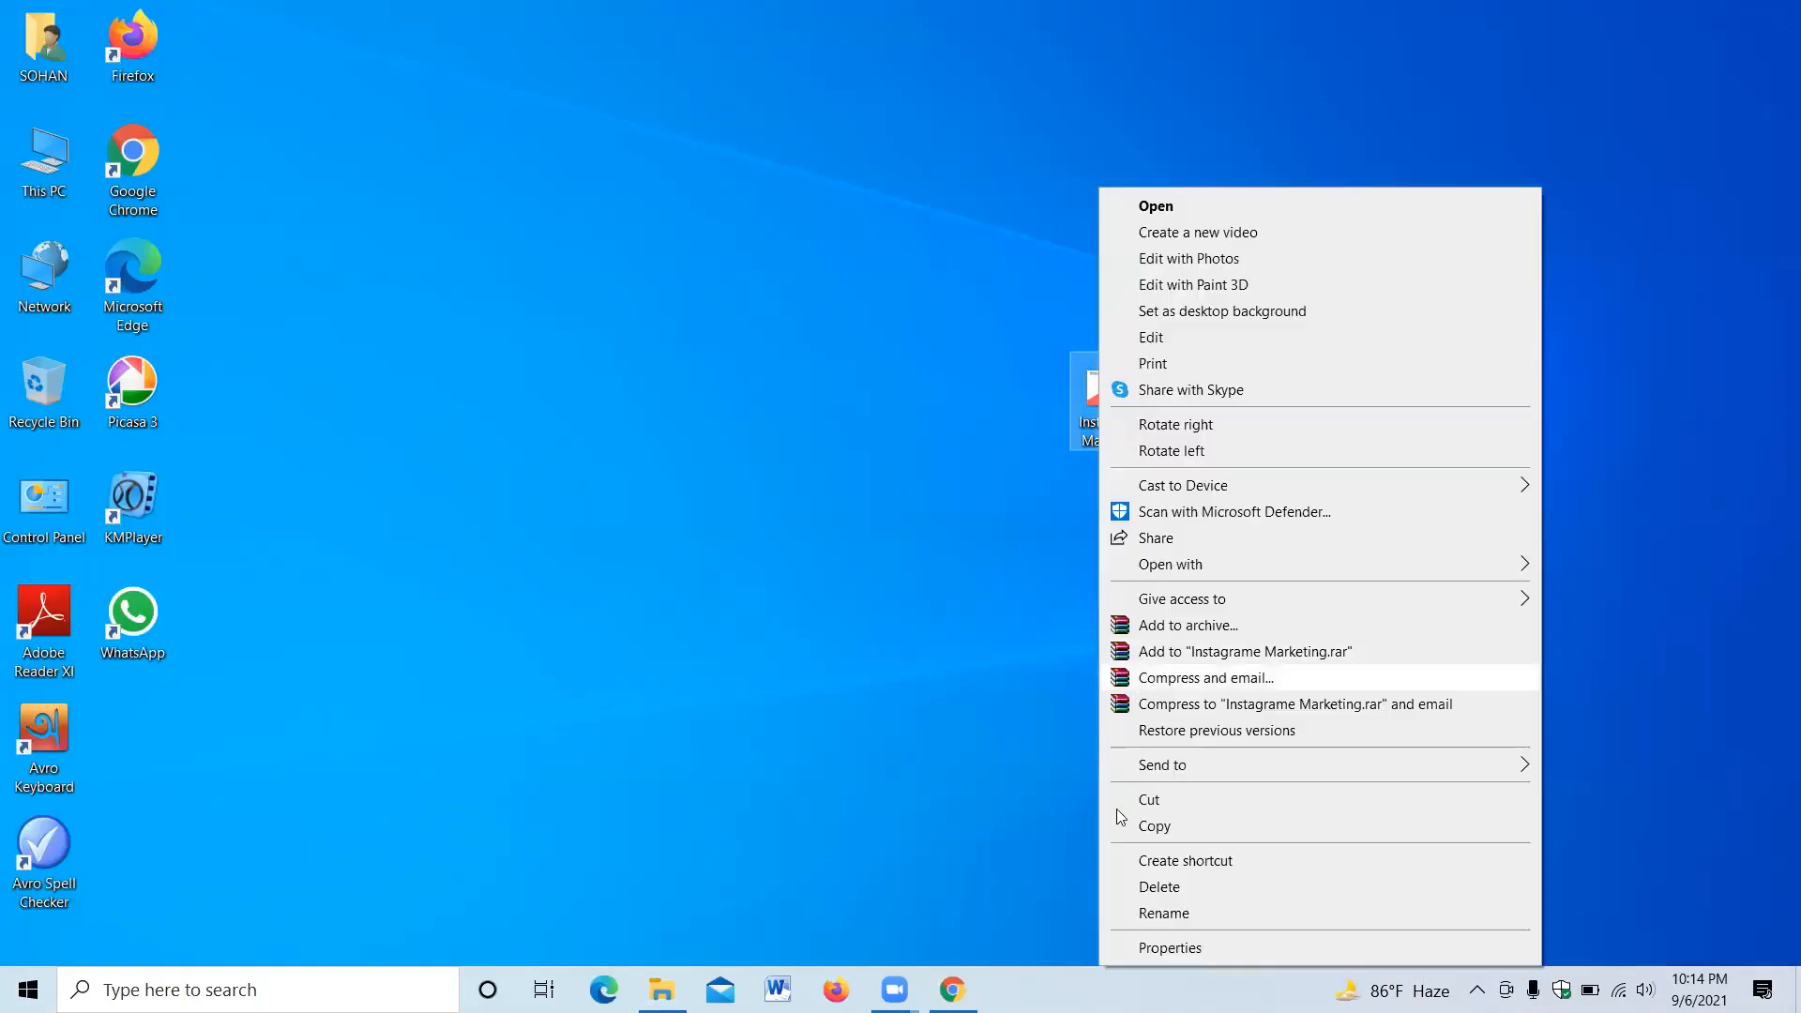
click(1174, 950)
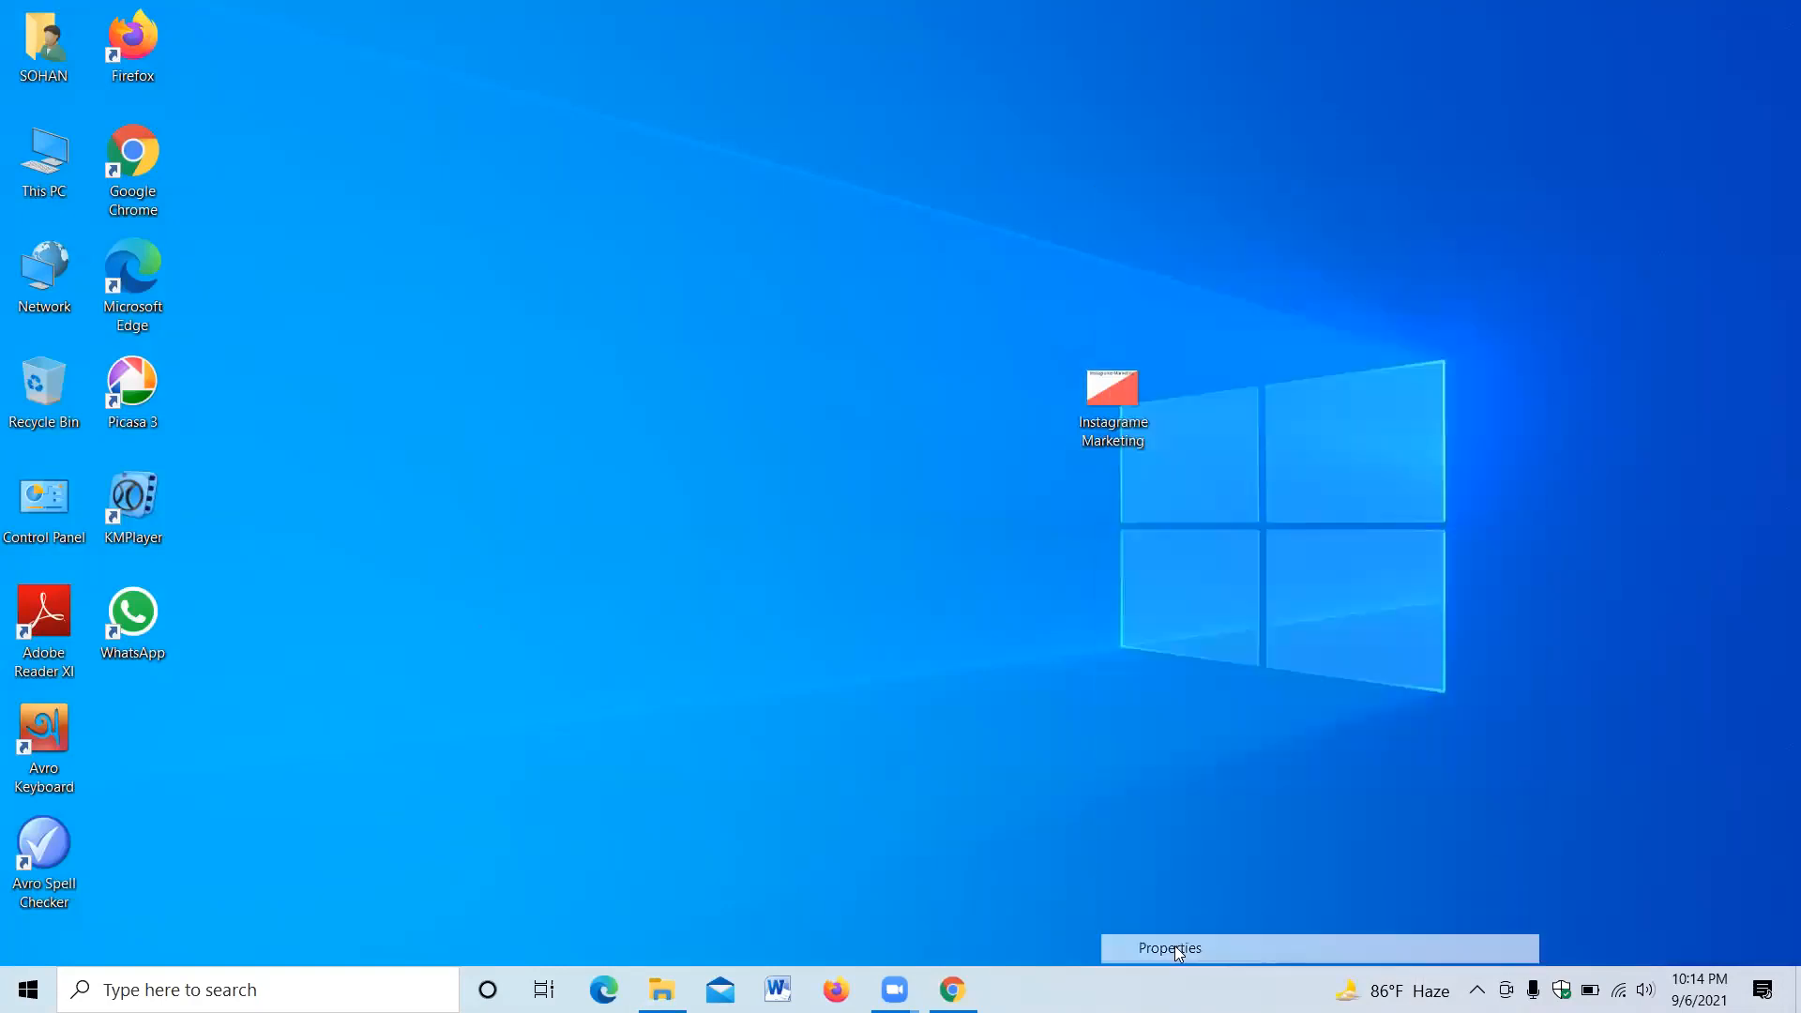
click(1249, 414)
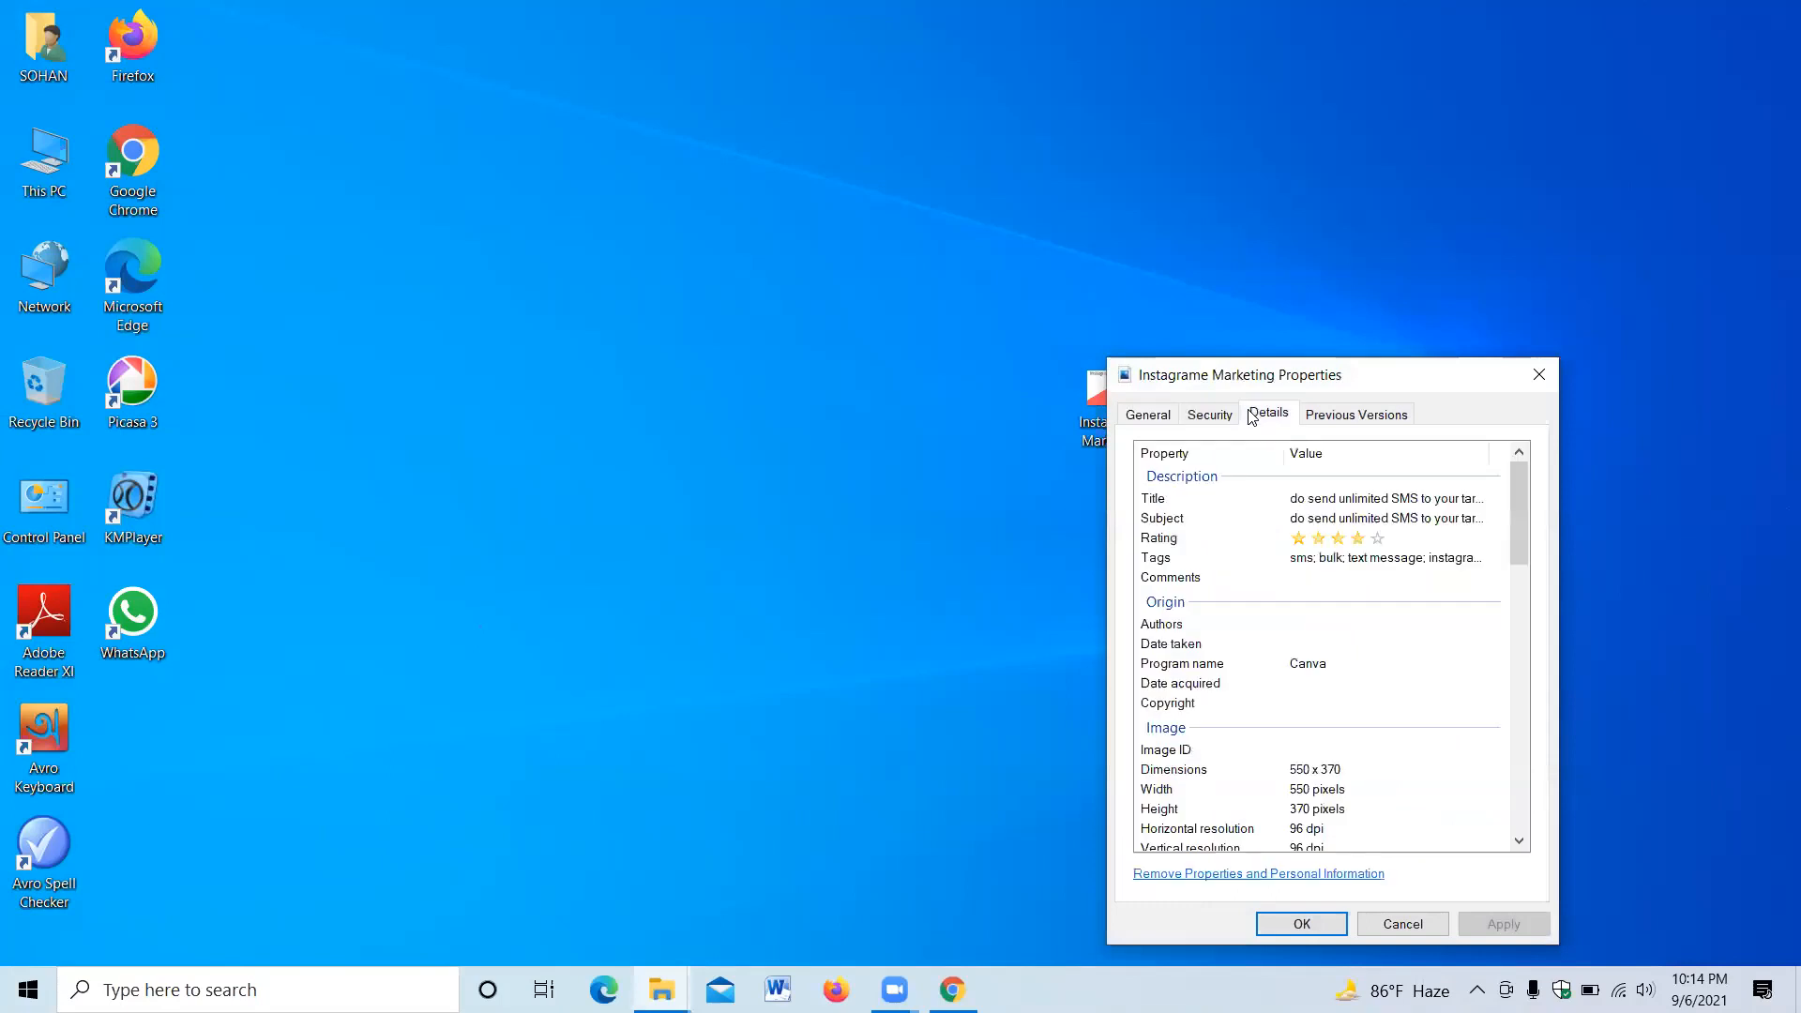
click(1309, 577)
- Copy the full gig description from the Fiverr gig's Description & FAQ stage into the image's Comments property
click(952, 989)
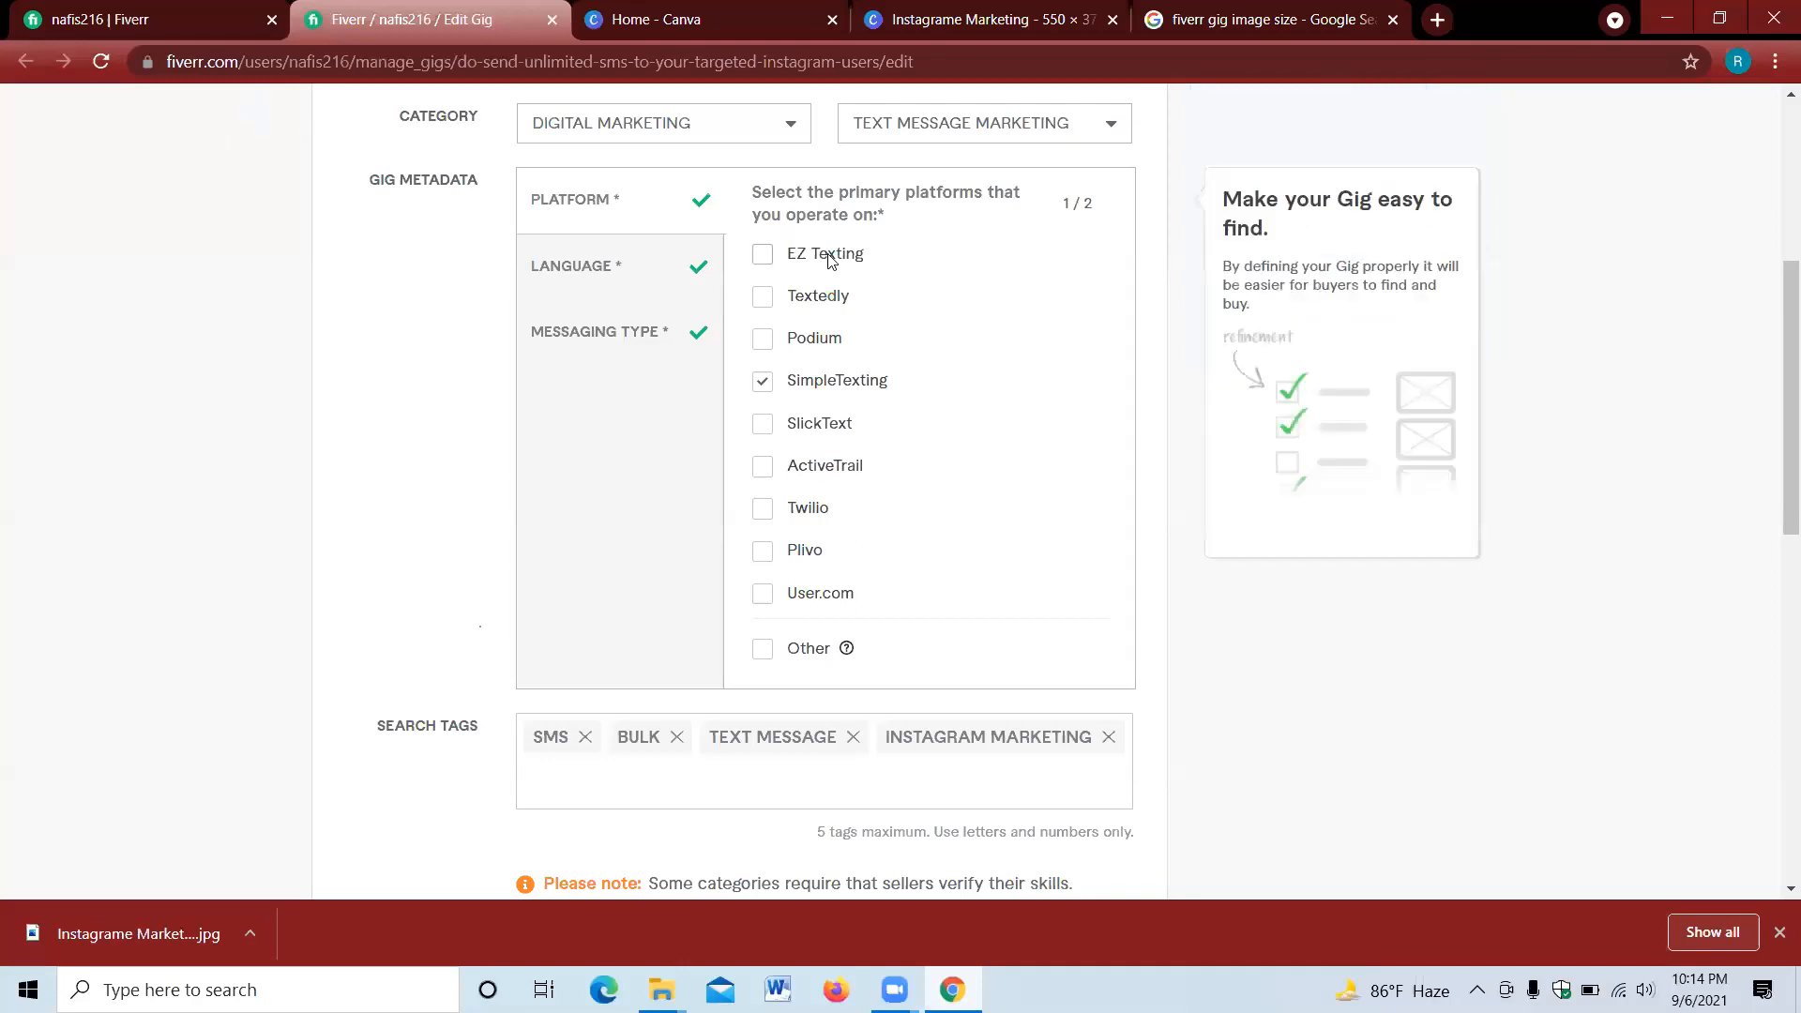
scroll(887, 554, up, 5)
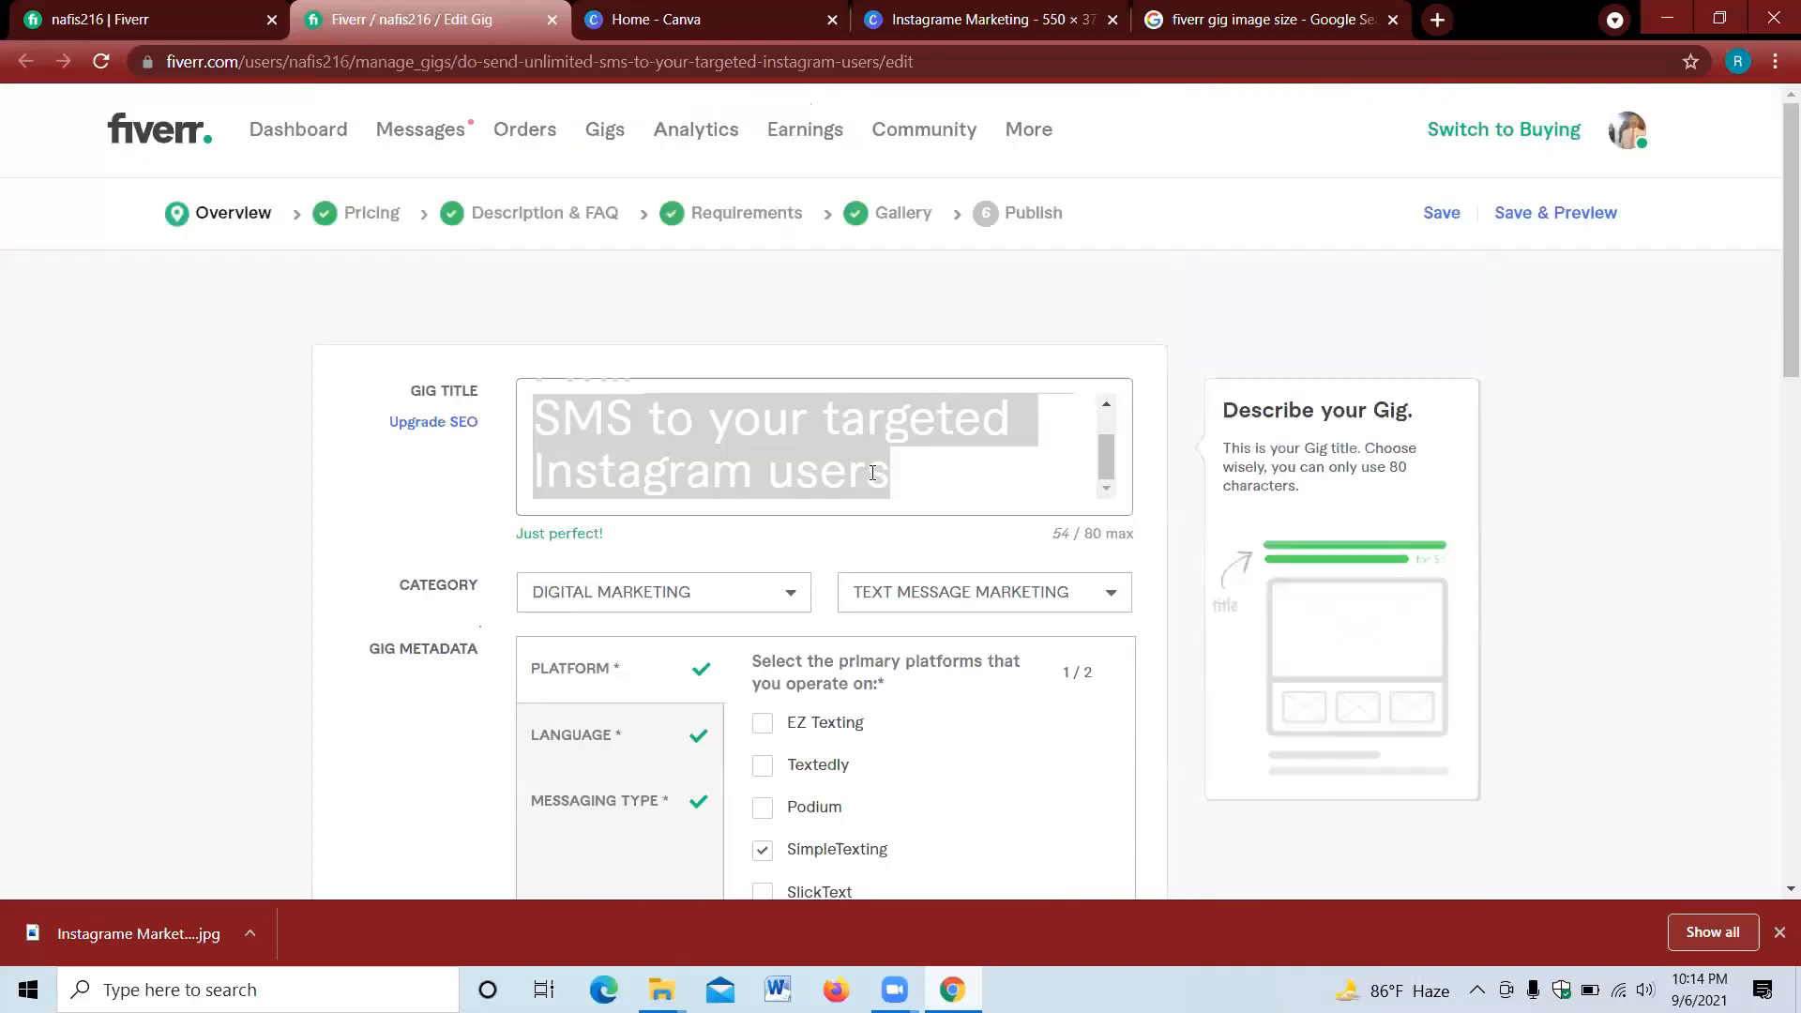
click(537, 216)
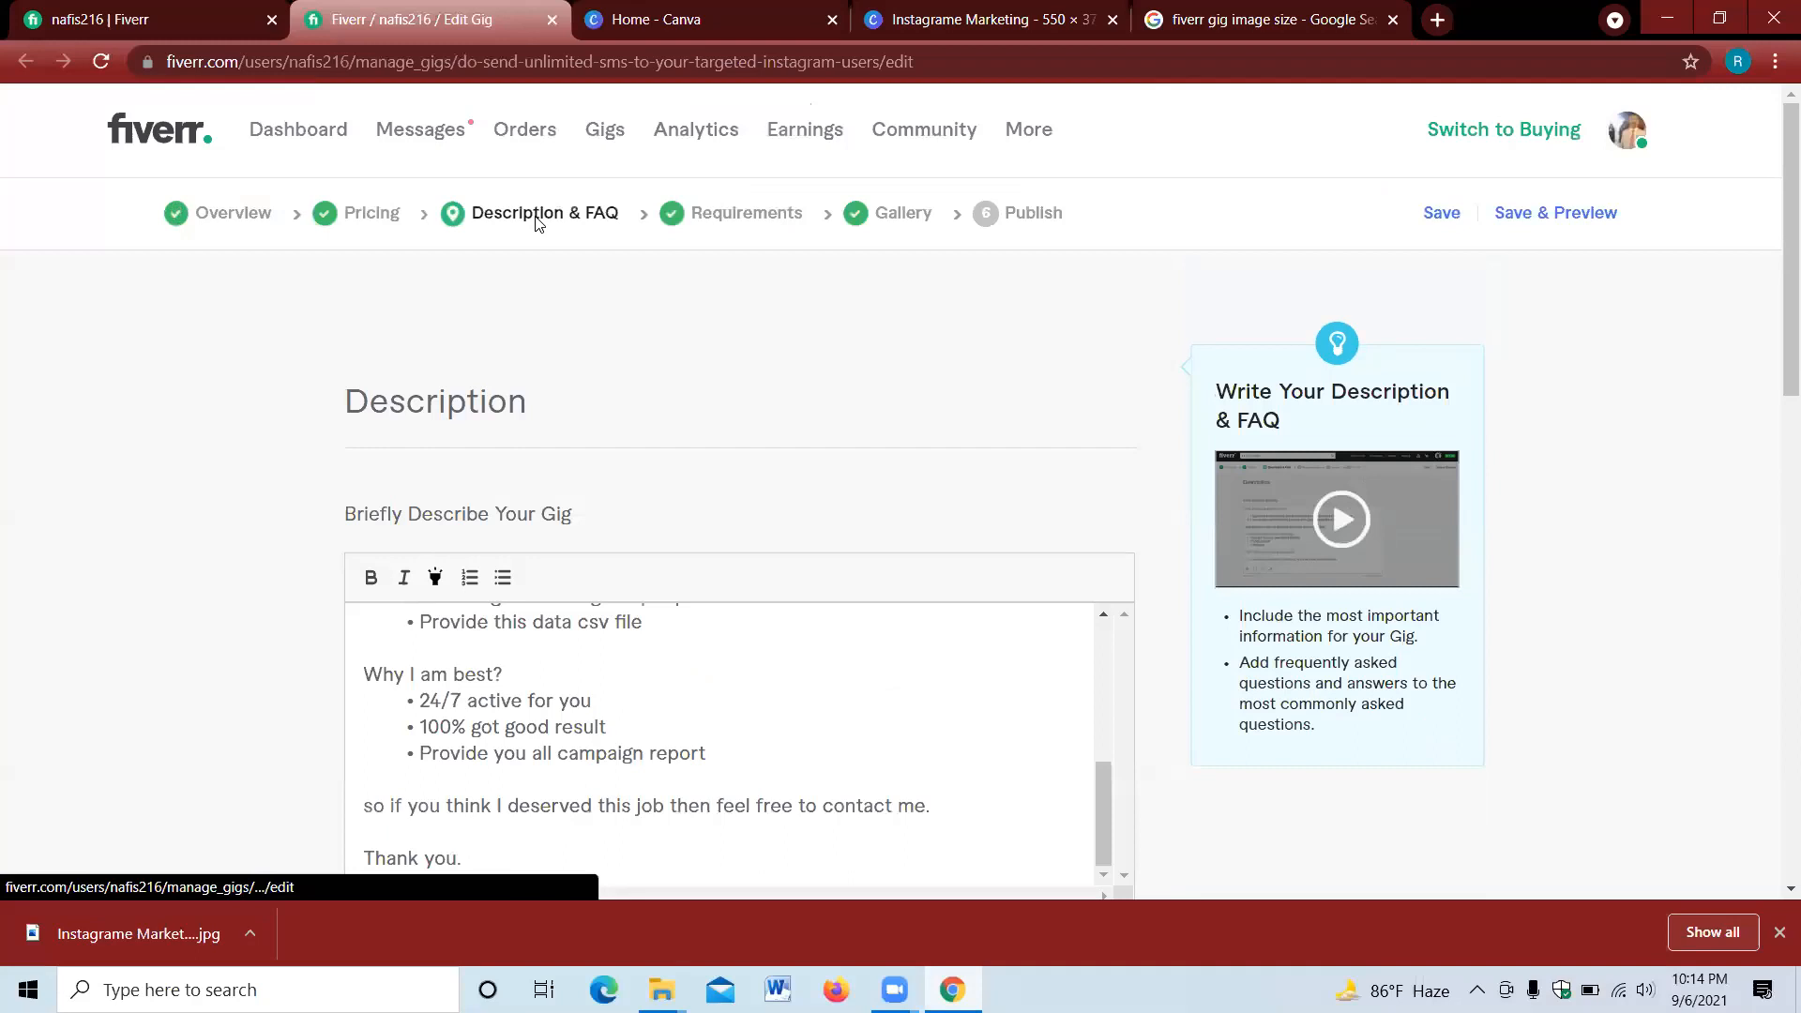
click(512, 684)
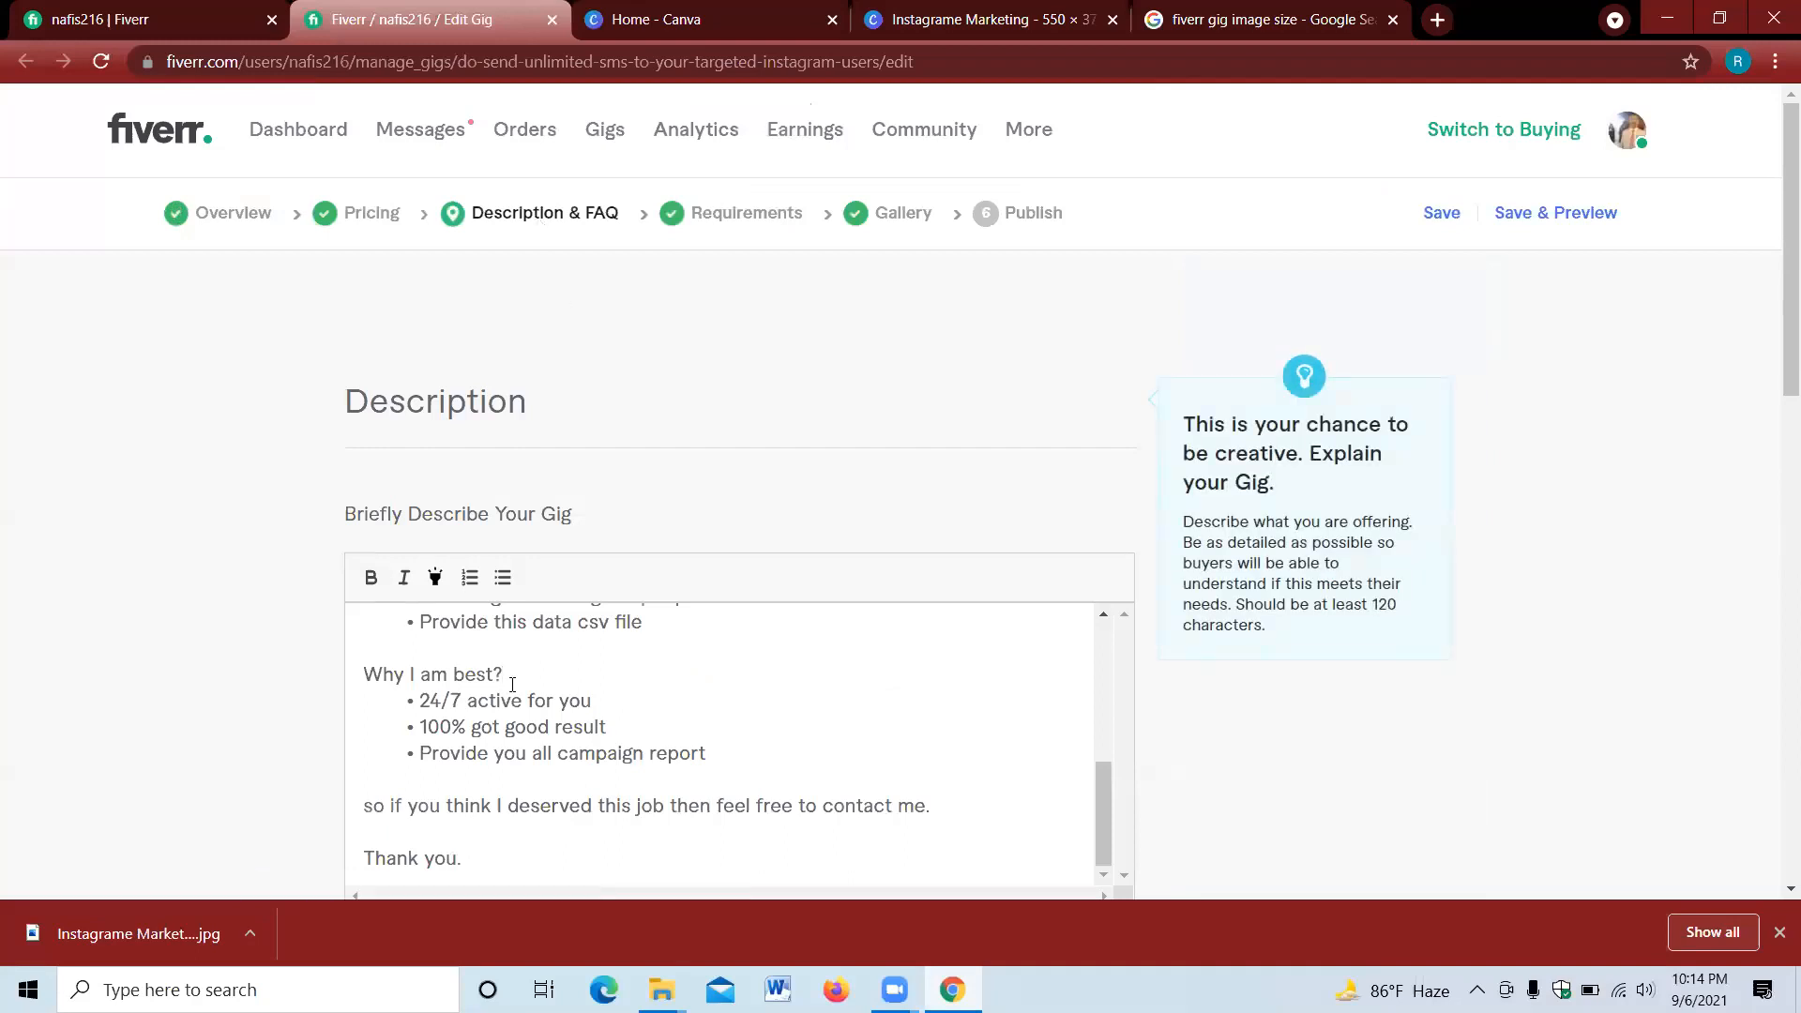
key(ctrl+a)
key(super+c)
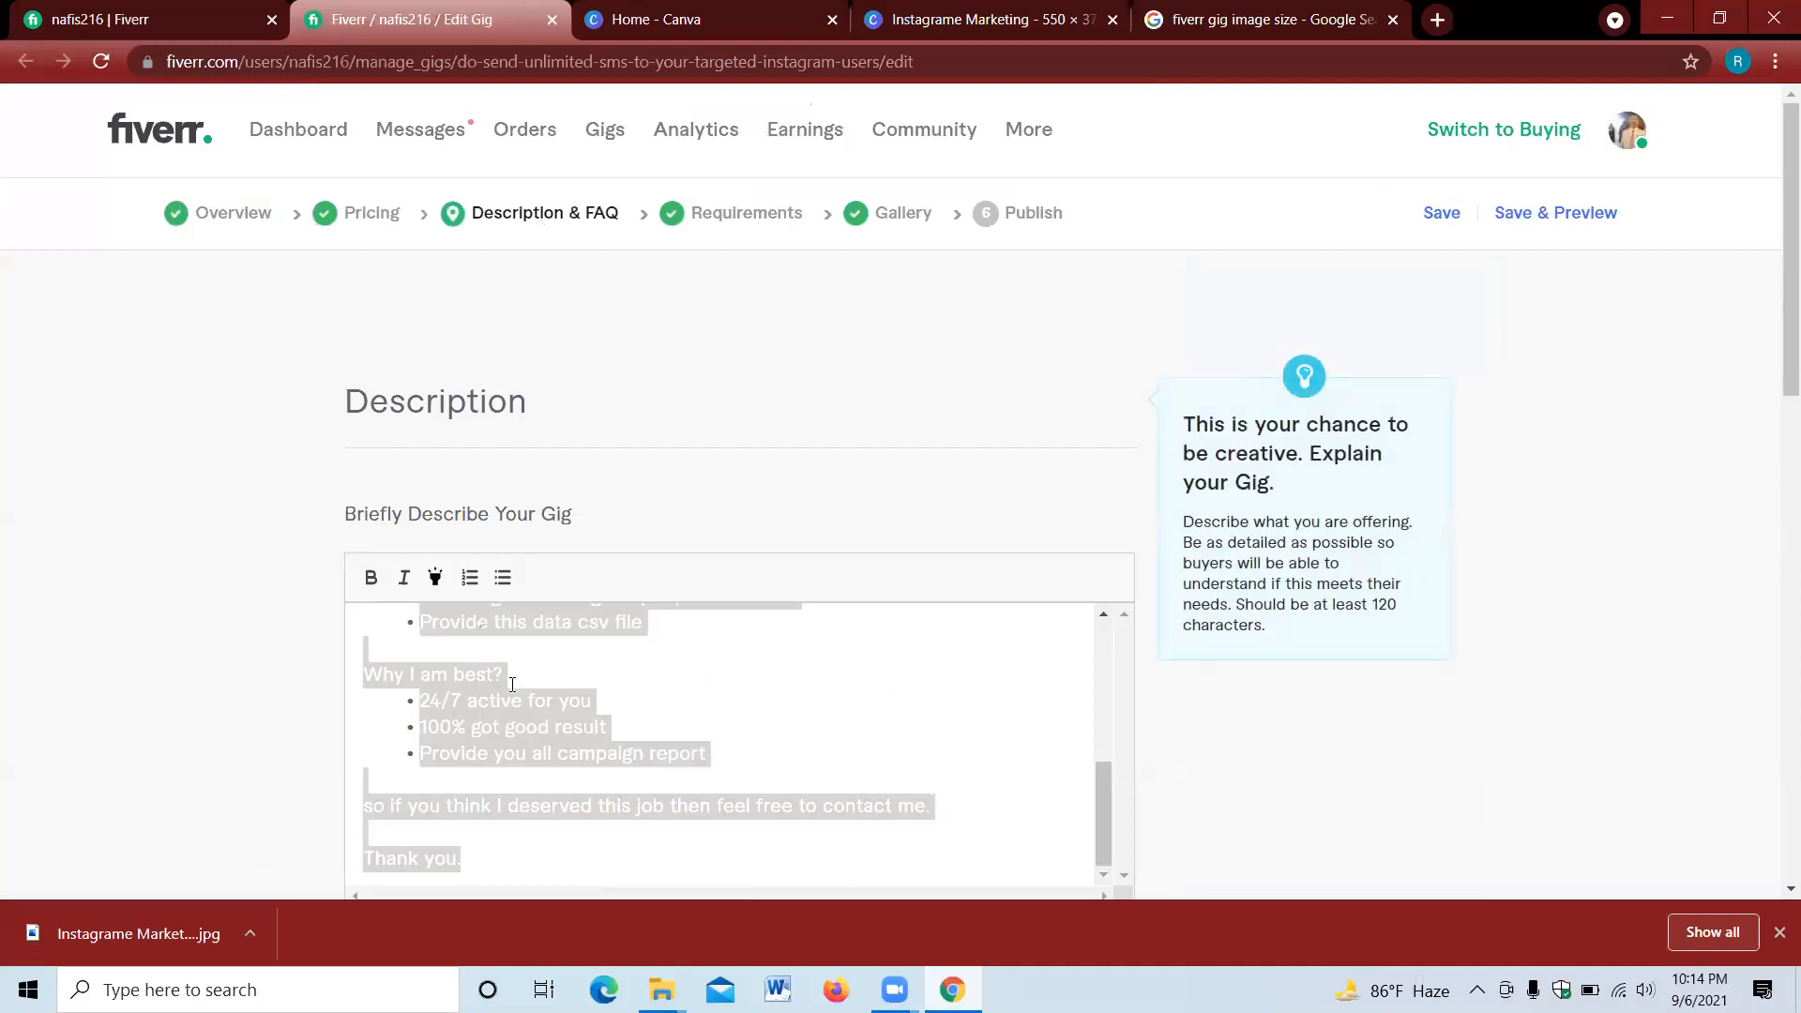
key(alt+Tab)
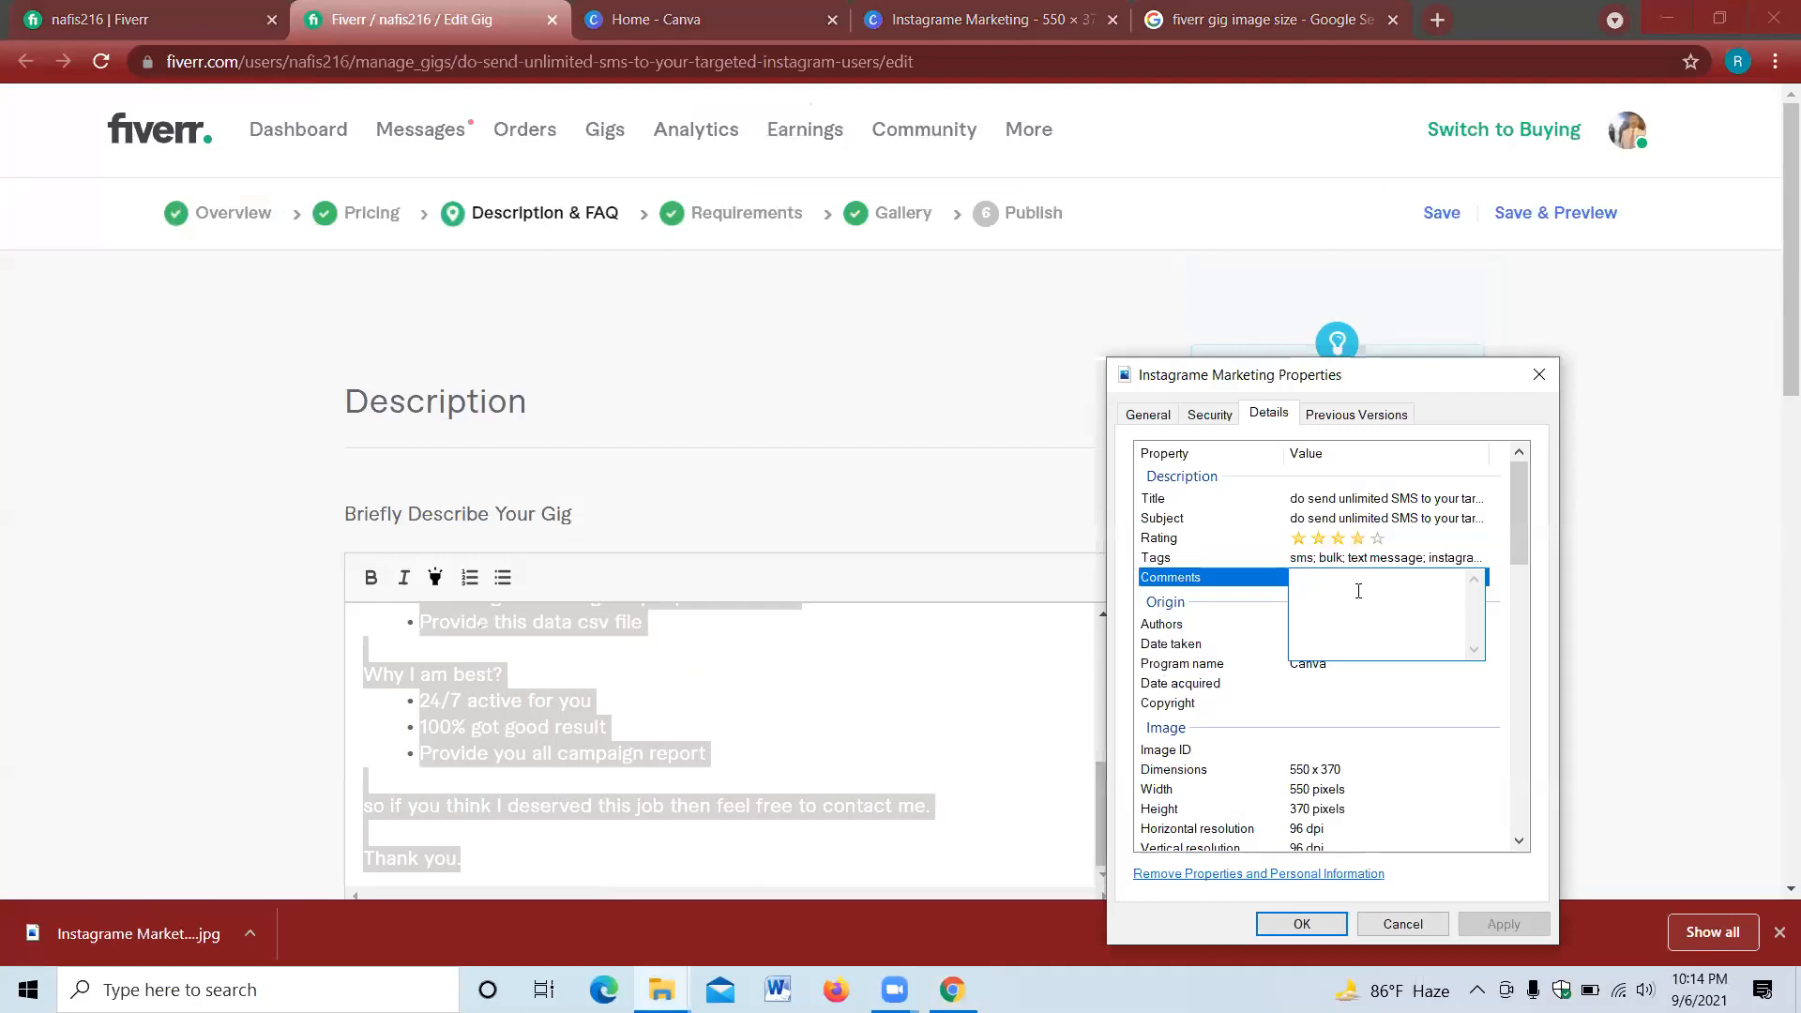
right_click(1358, 591)
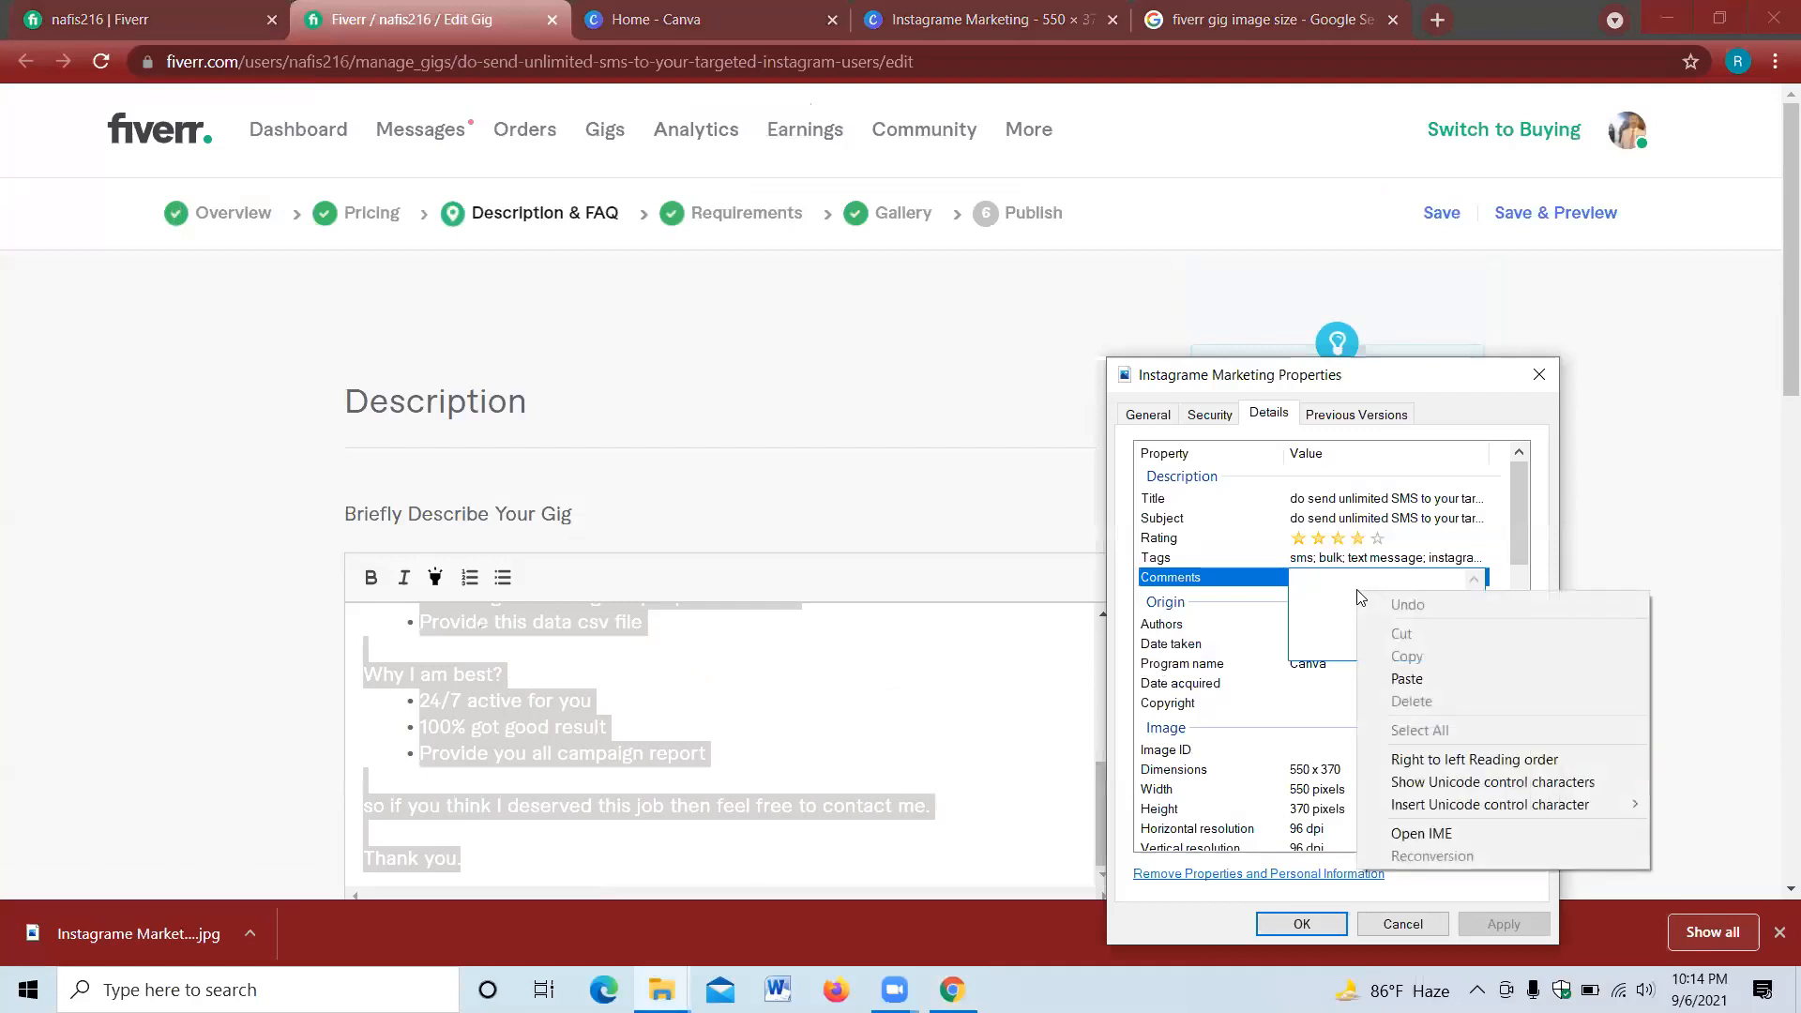
click(1407, 678)
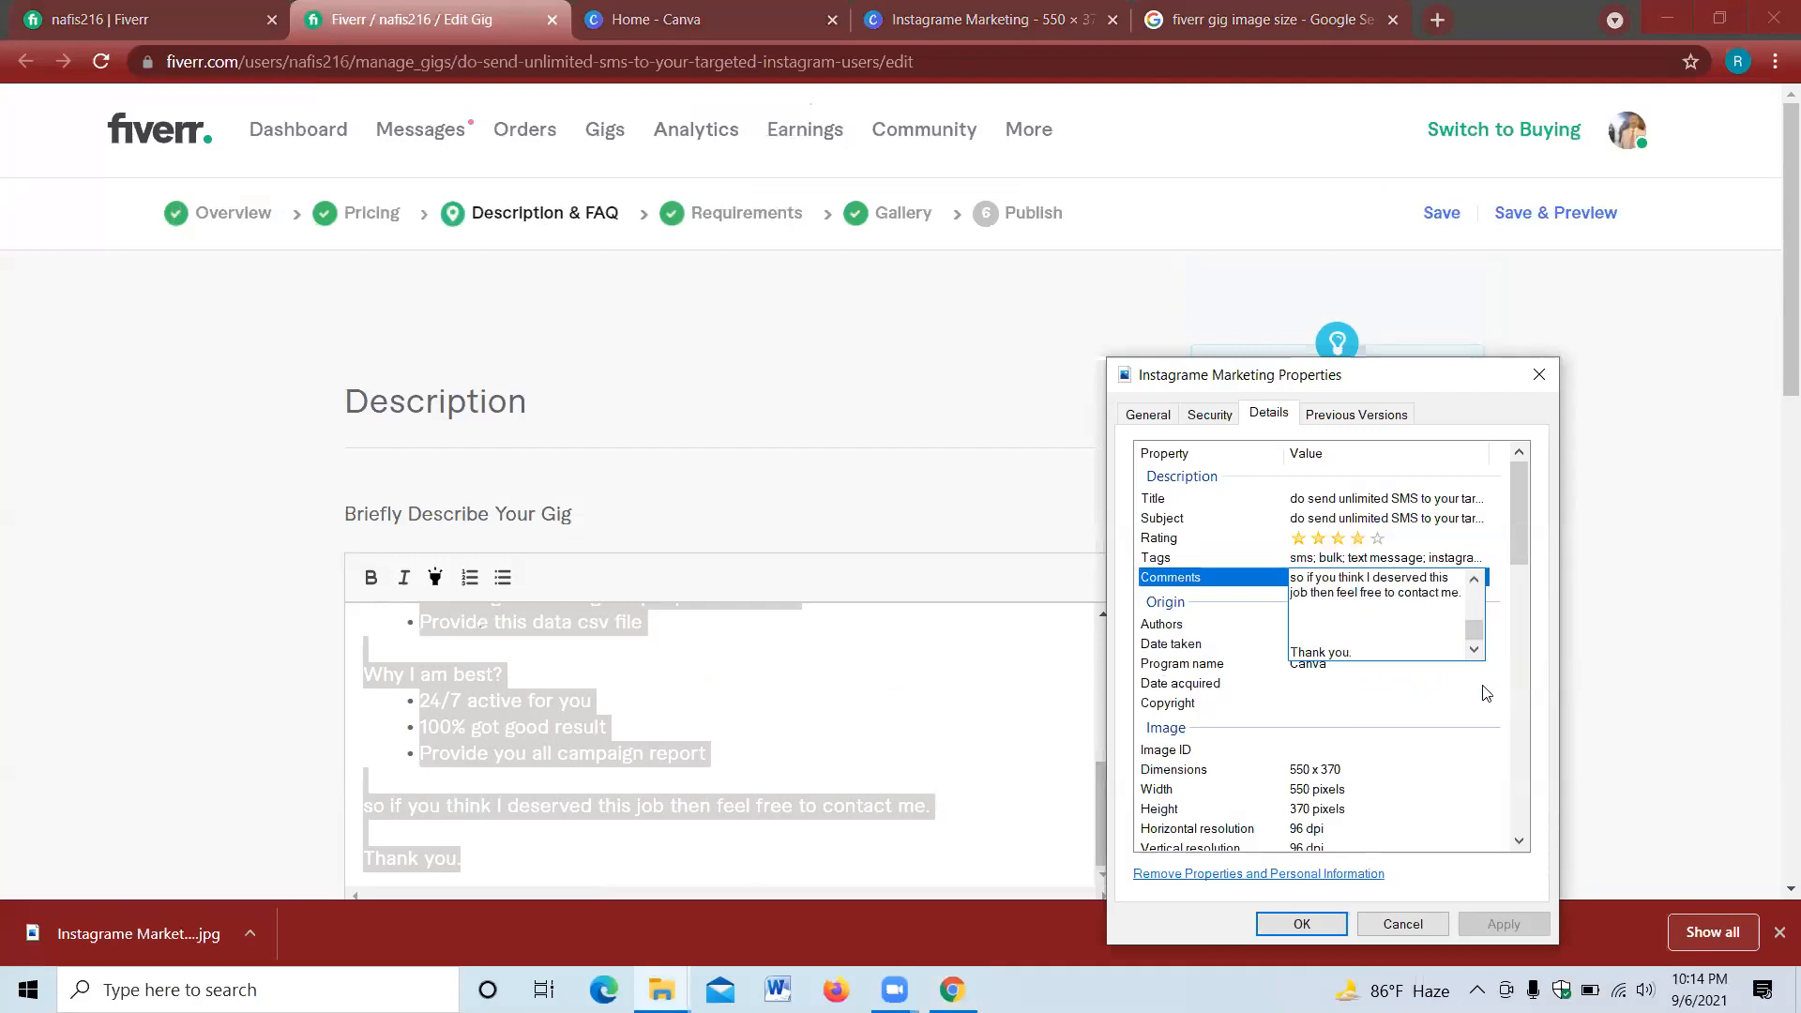
- Set the image's rating to five stars and apply the property changes
click(1521, 692)
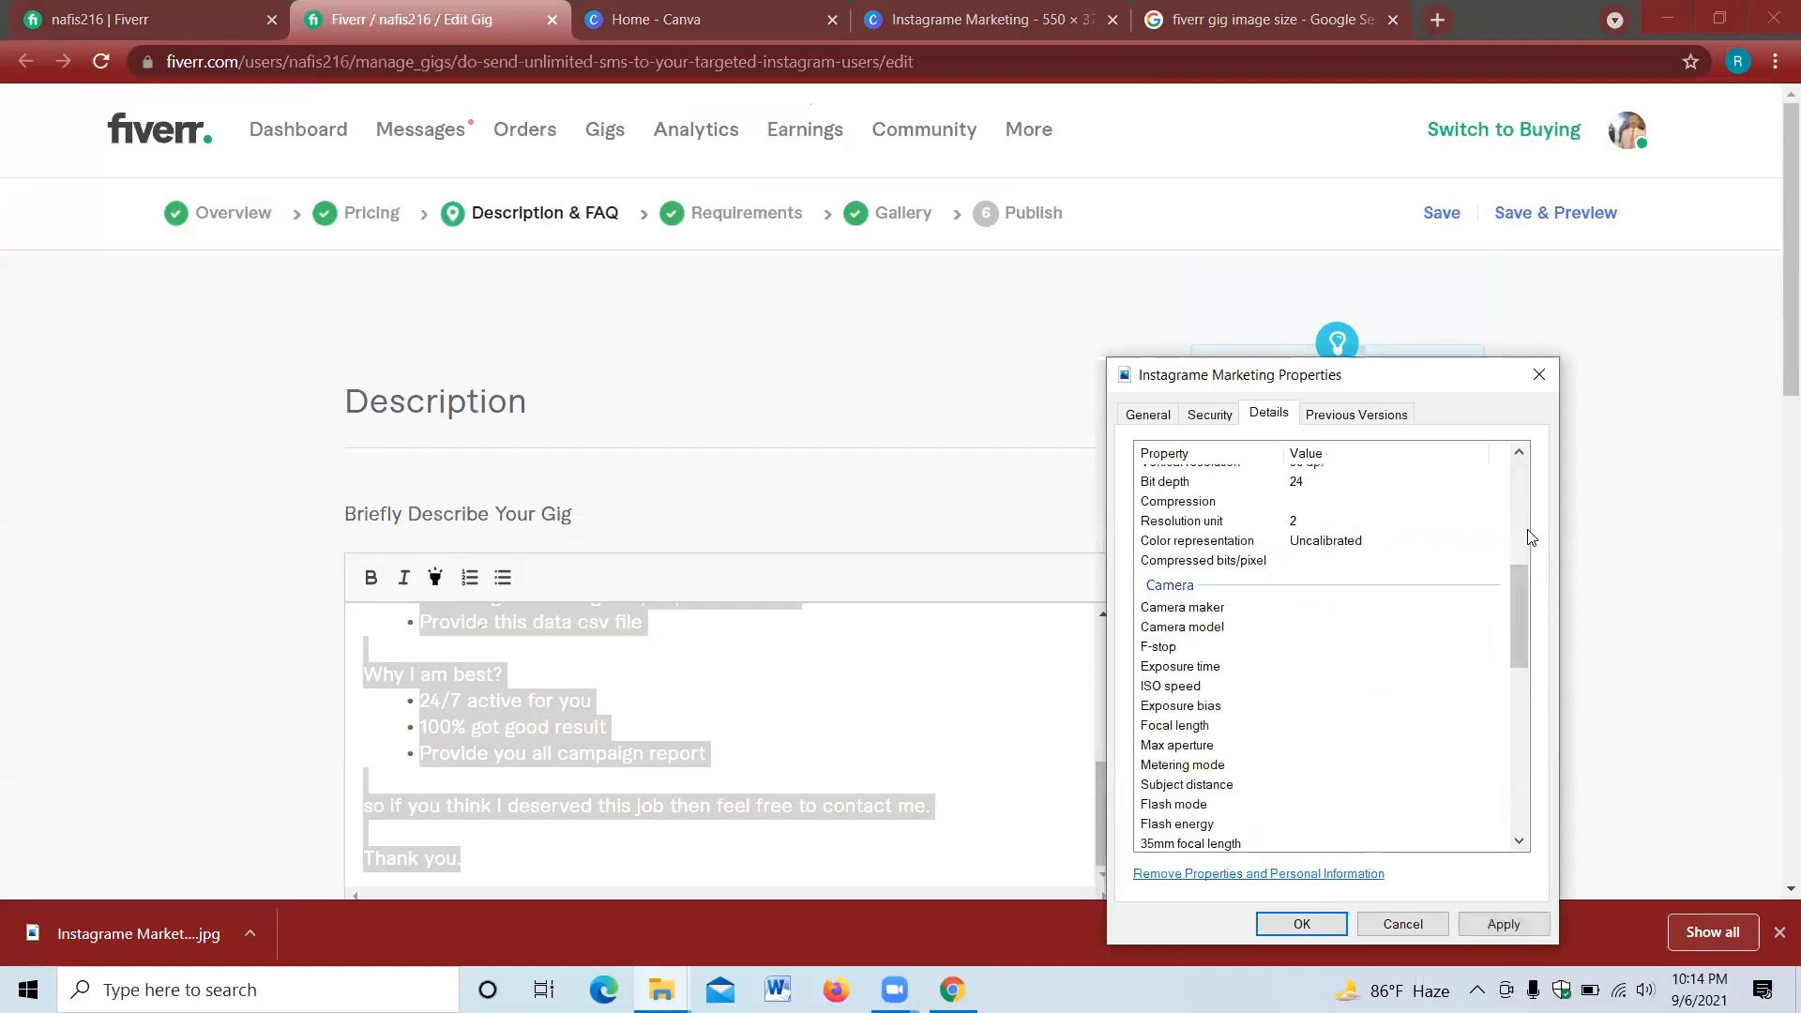
click(1520, 502)
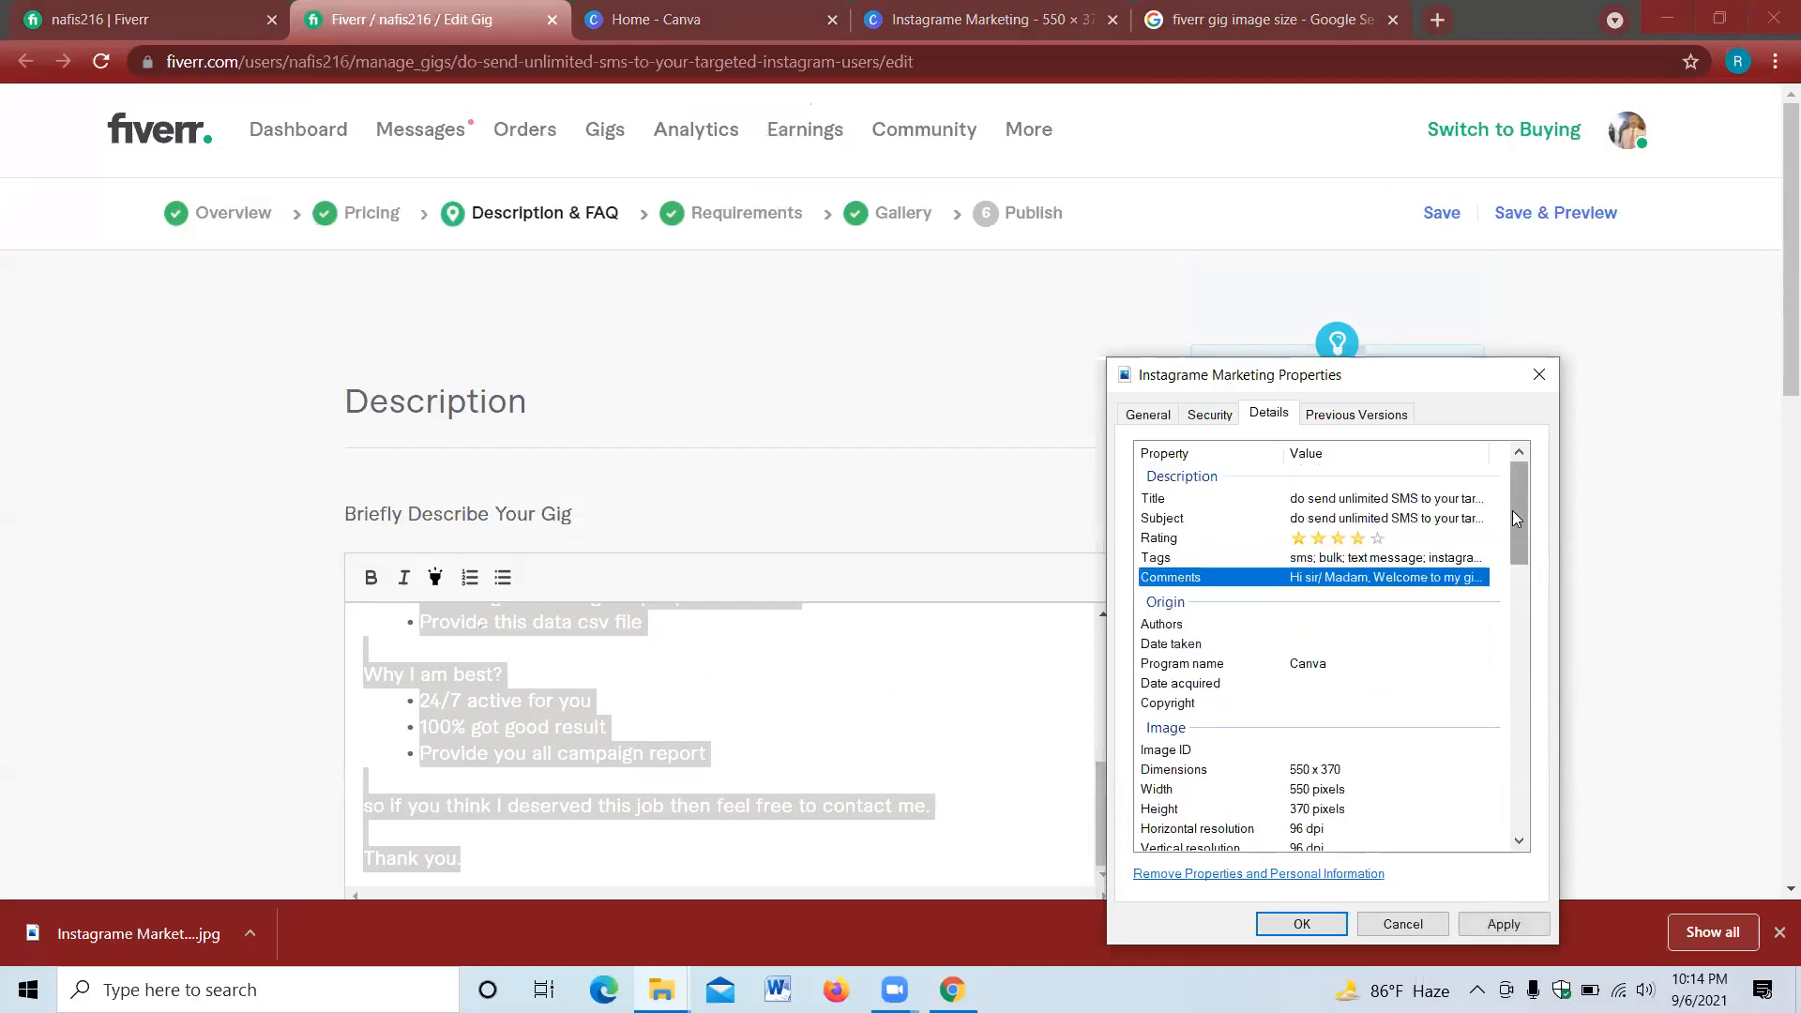
click(1342, 646)
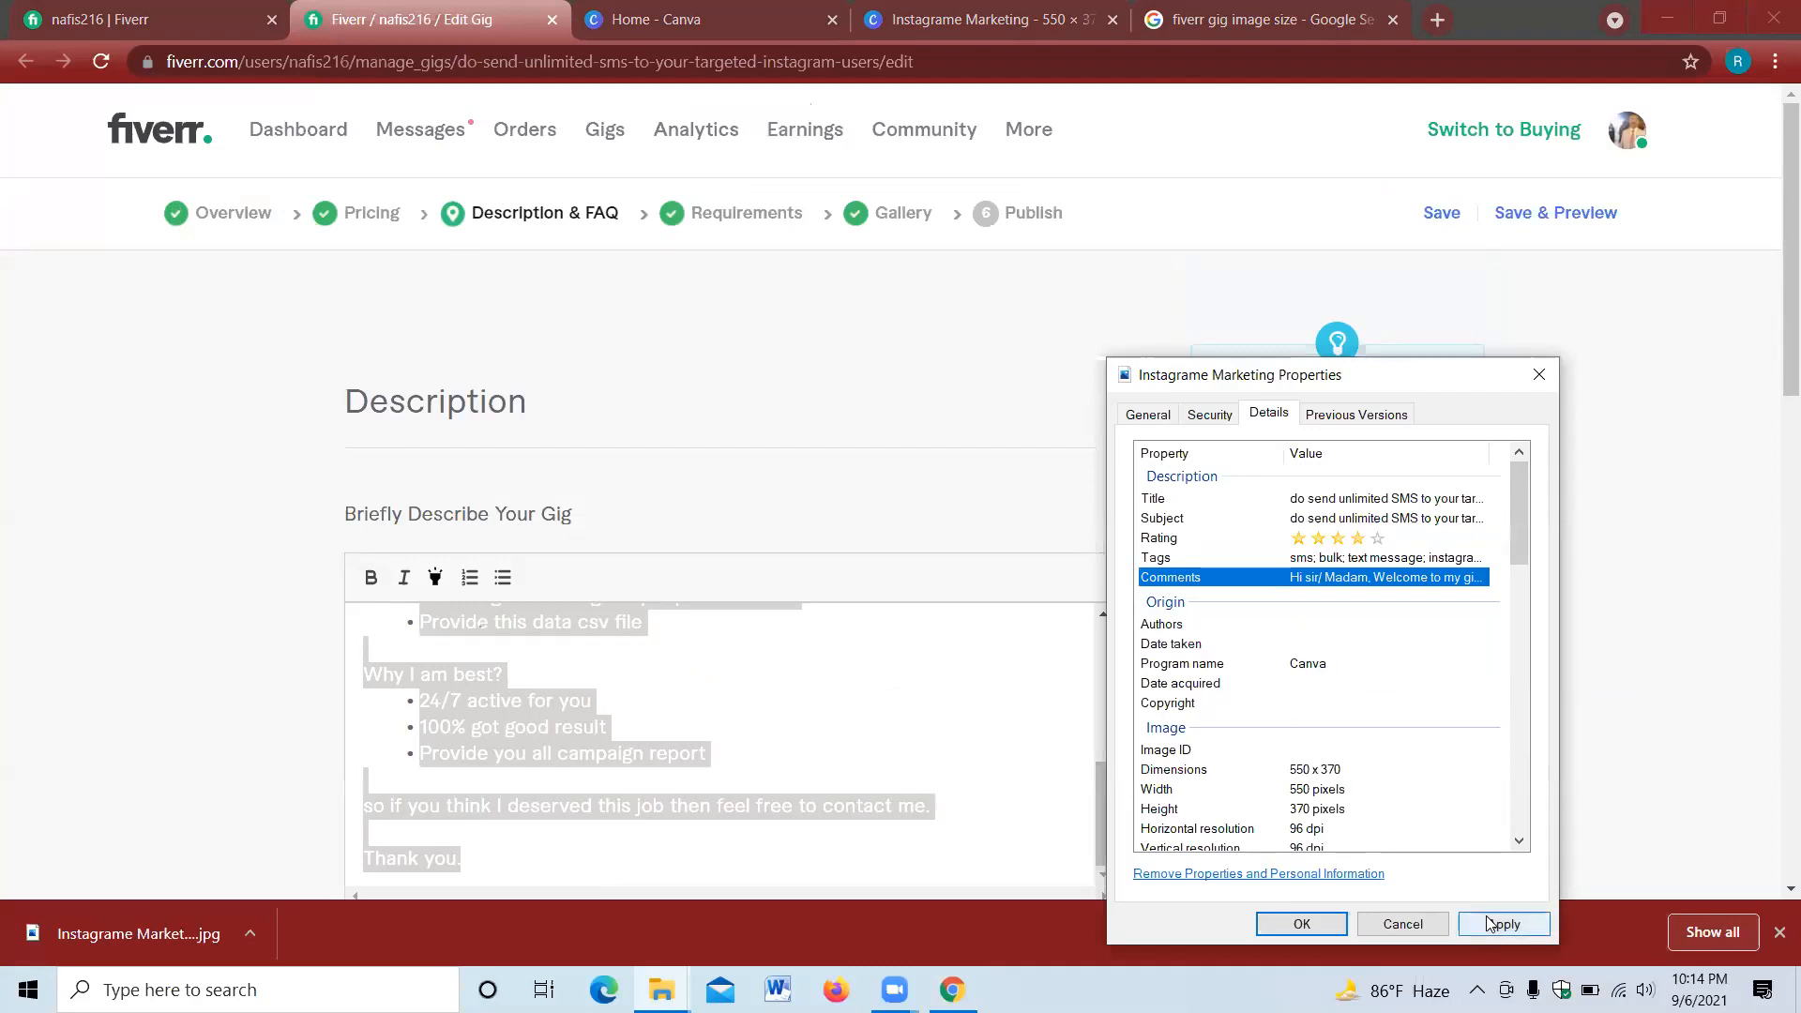
click(1377, 538)
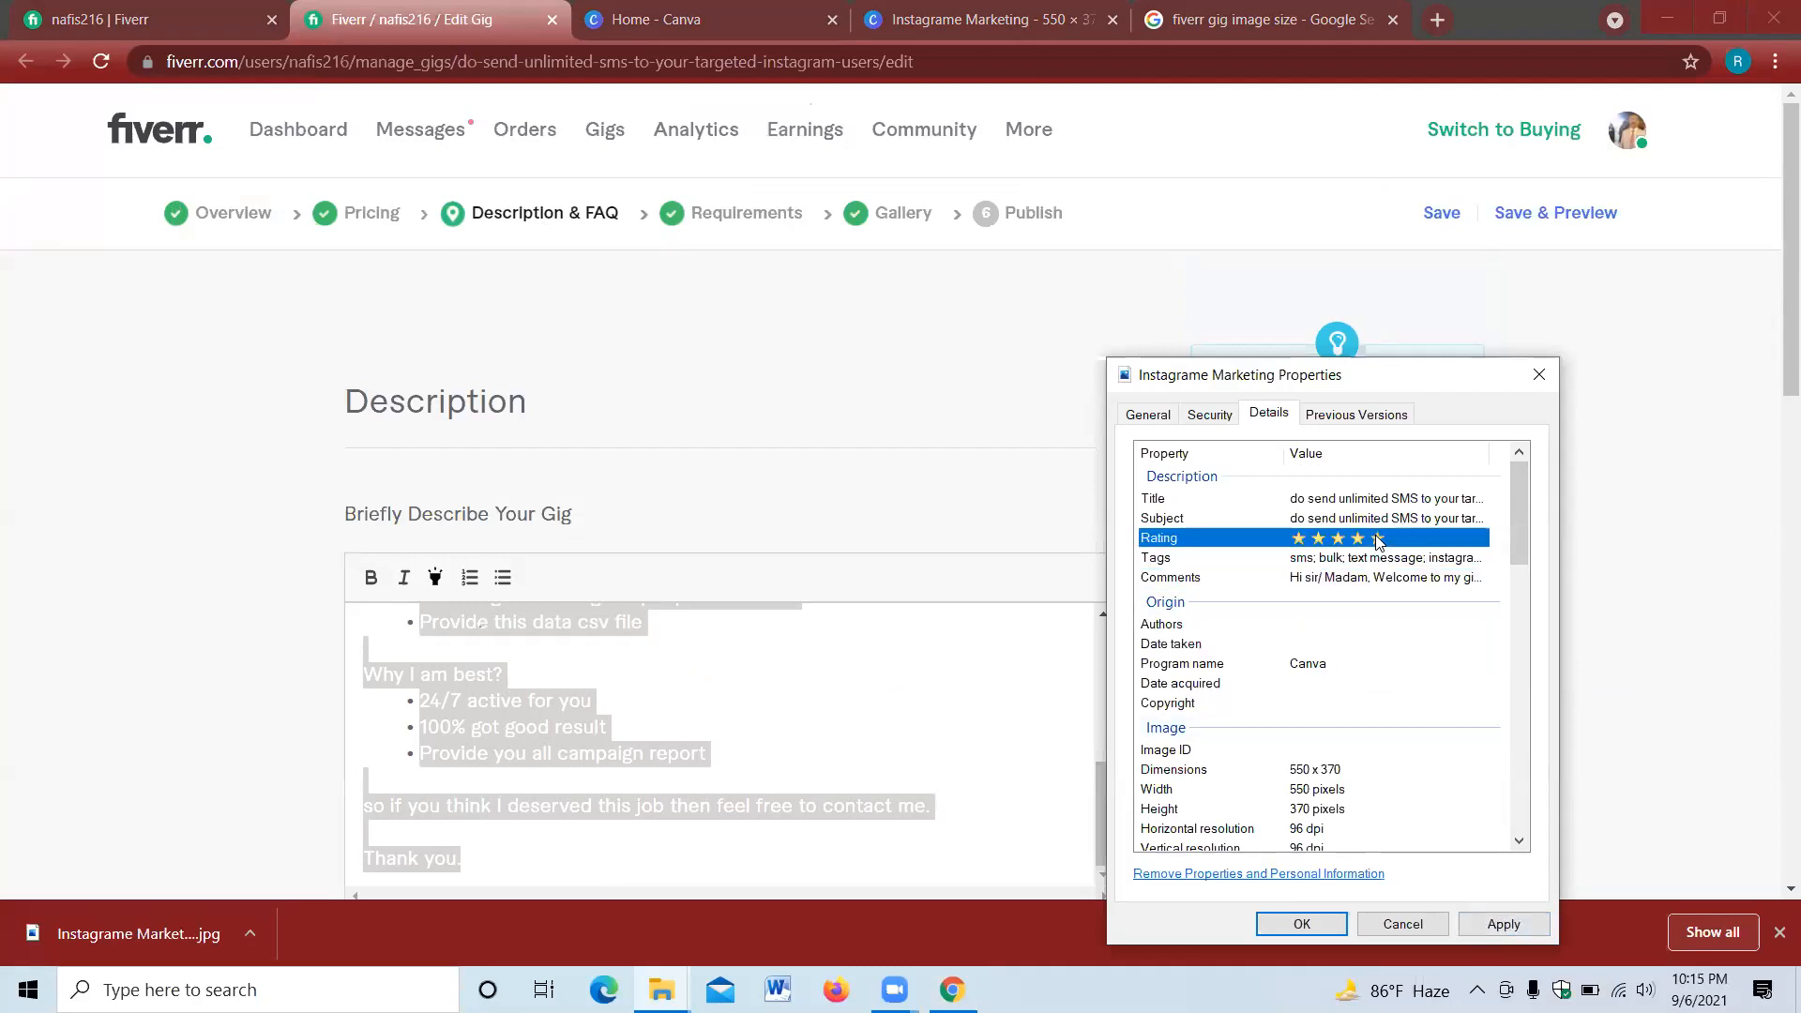
click(1495, 925)
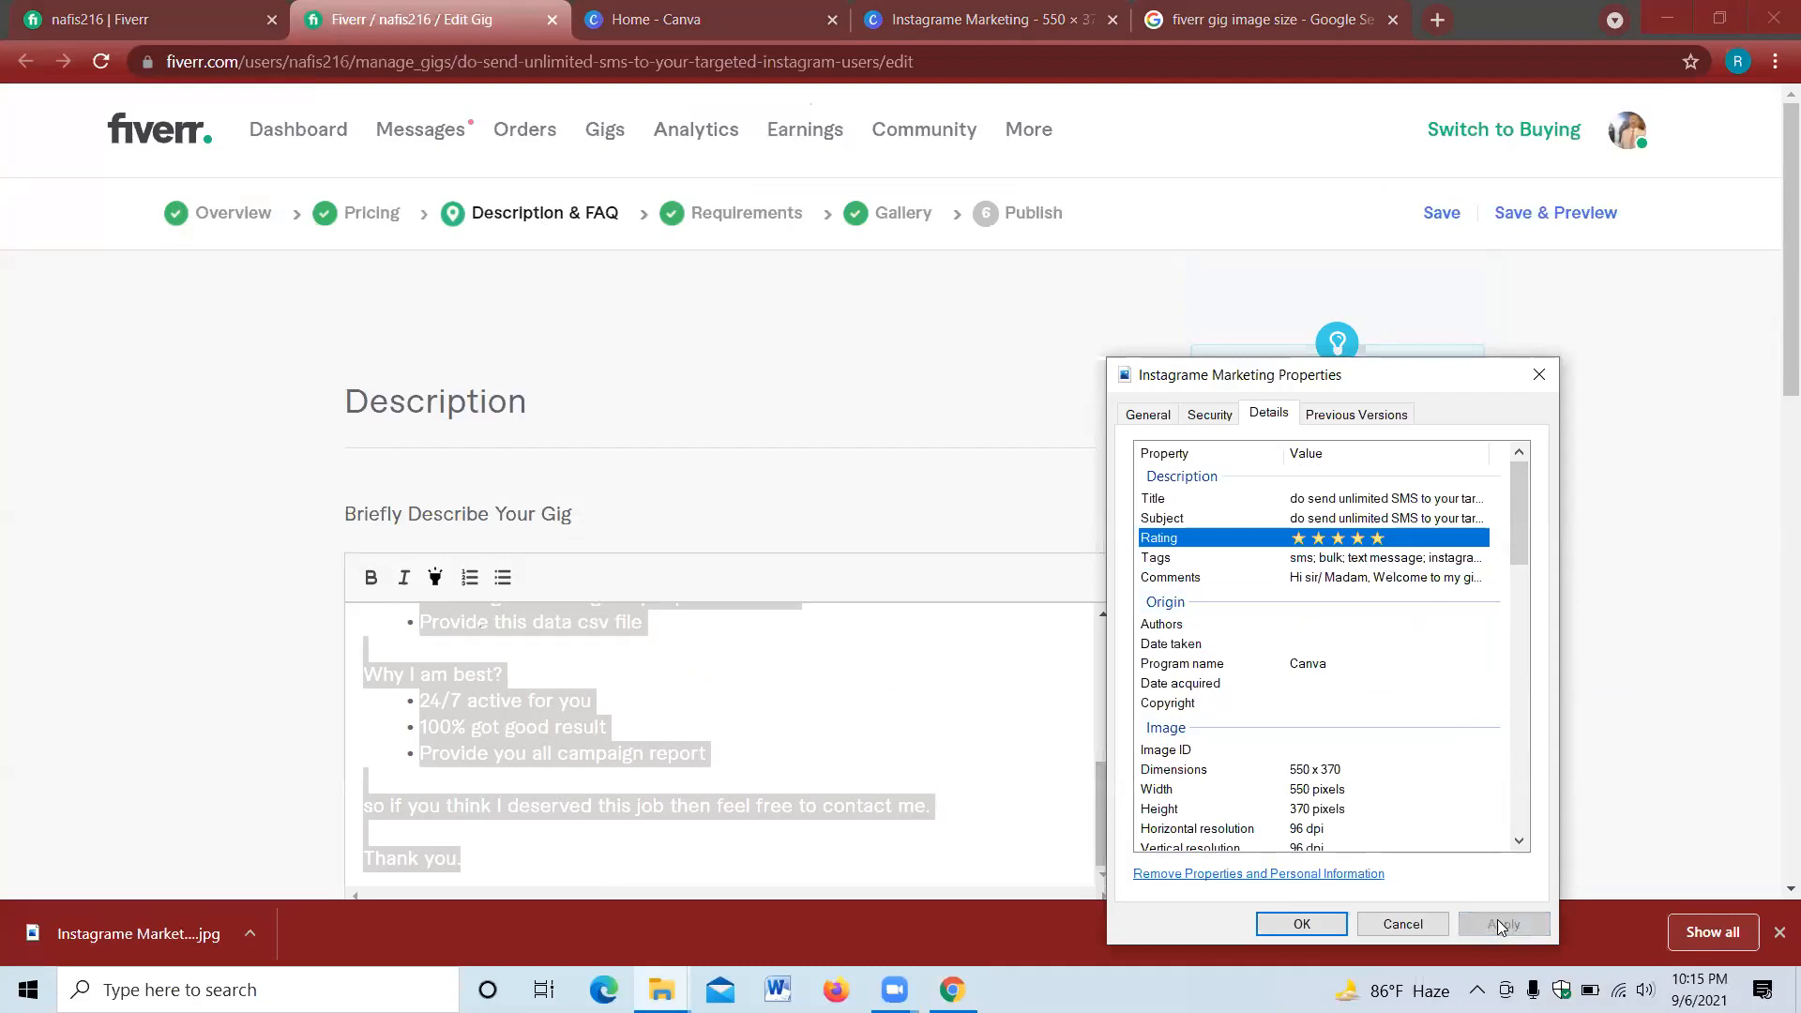
- Rename the desktop image "do send unlimited SMS to your targeted Instagram users", reusing the text of its Title property
click(1368, 497)
click(1368, 497)
key(ctrl+c)
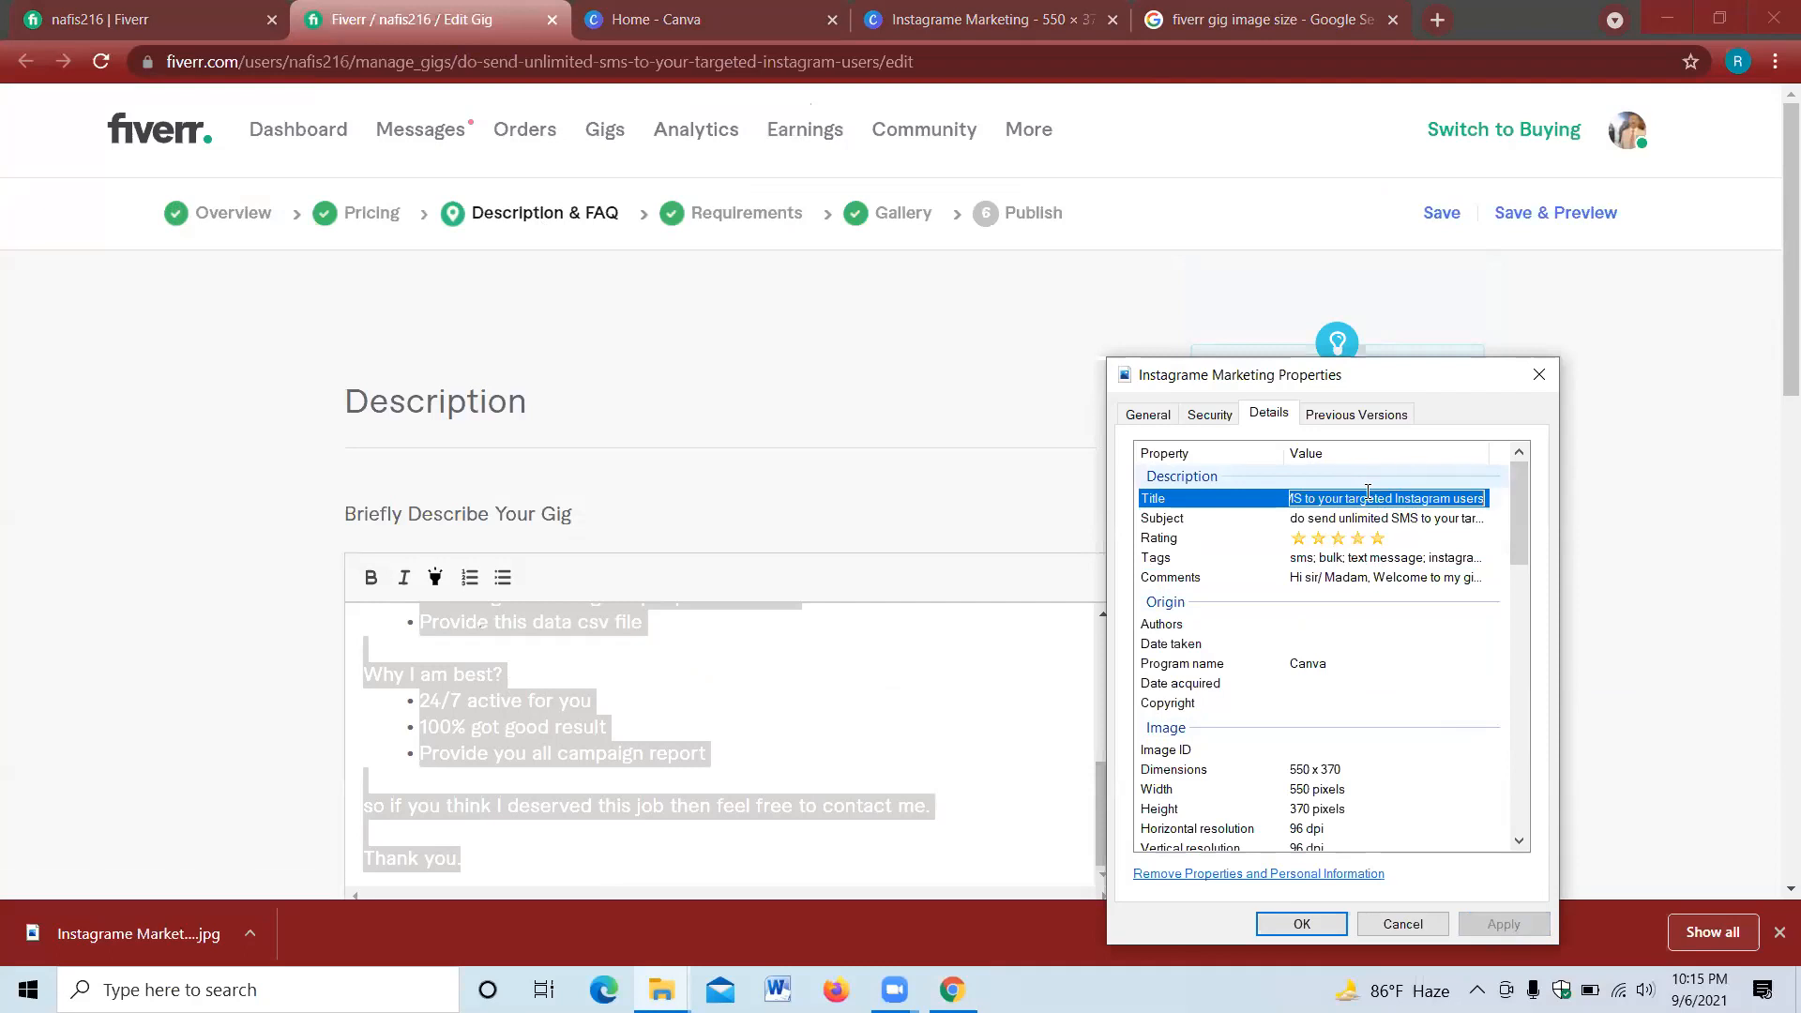
click(1300, 924)
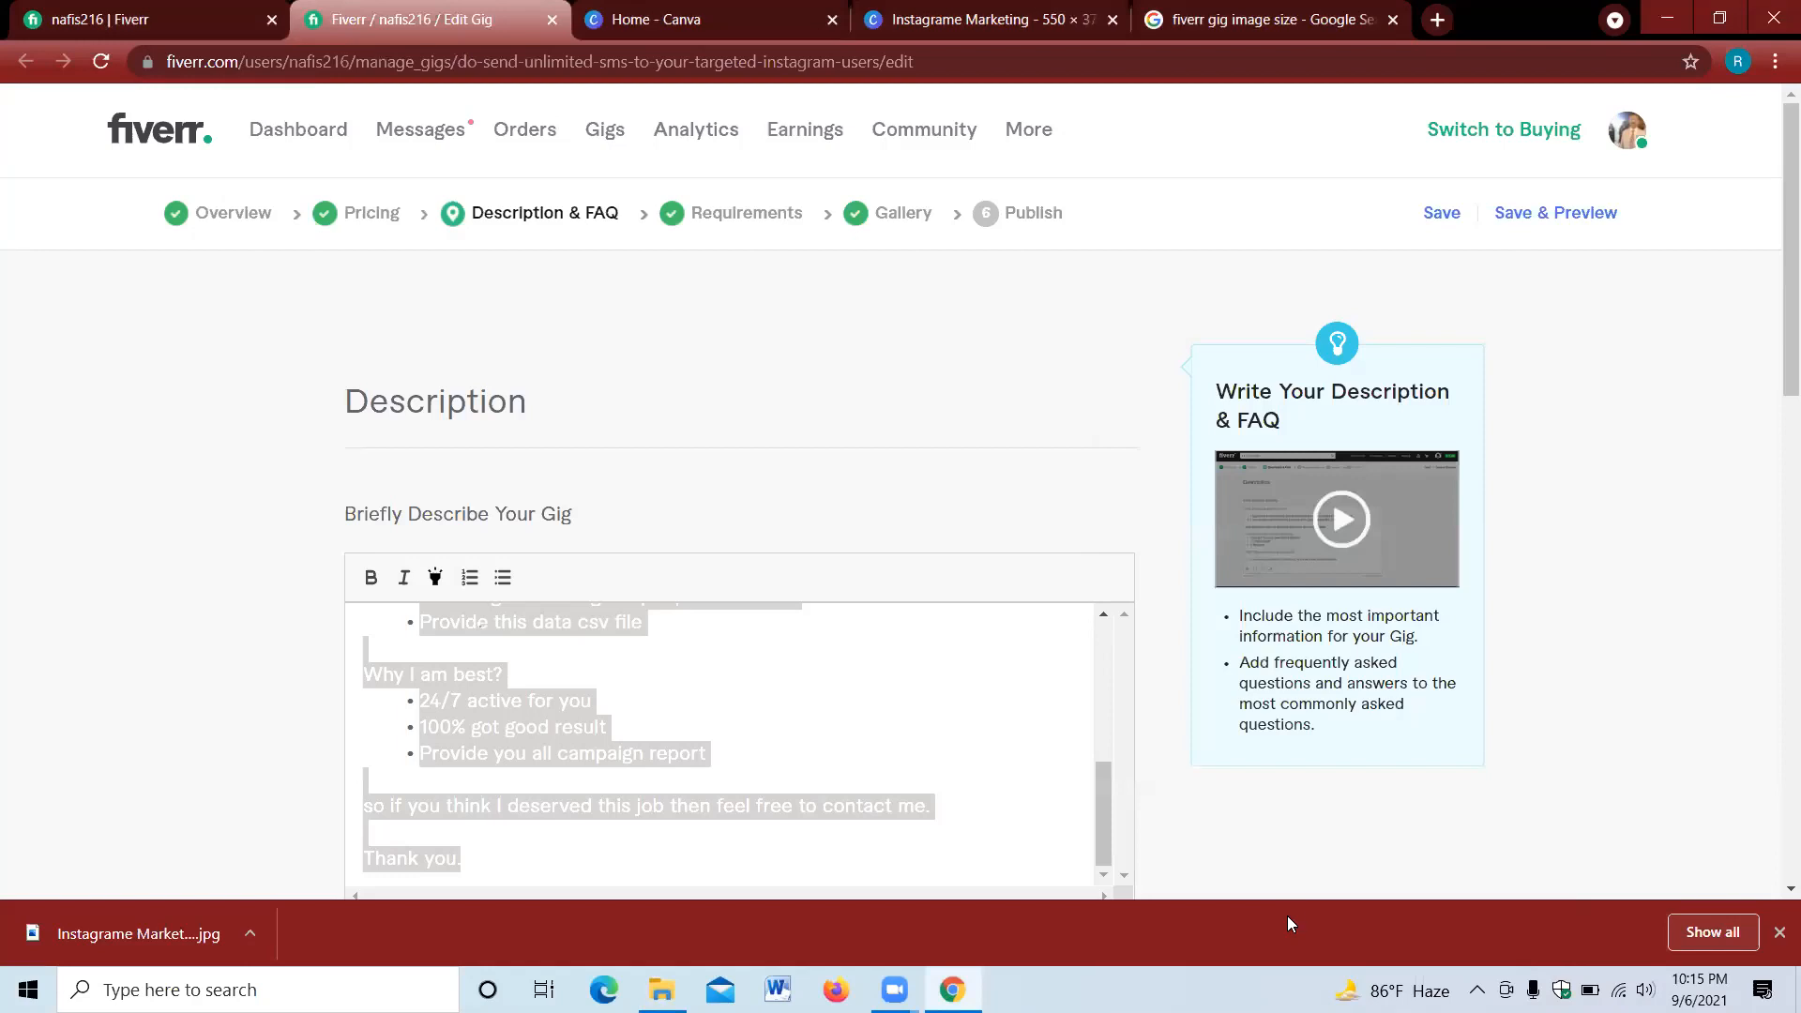
click(1797, 992)
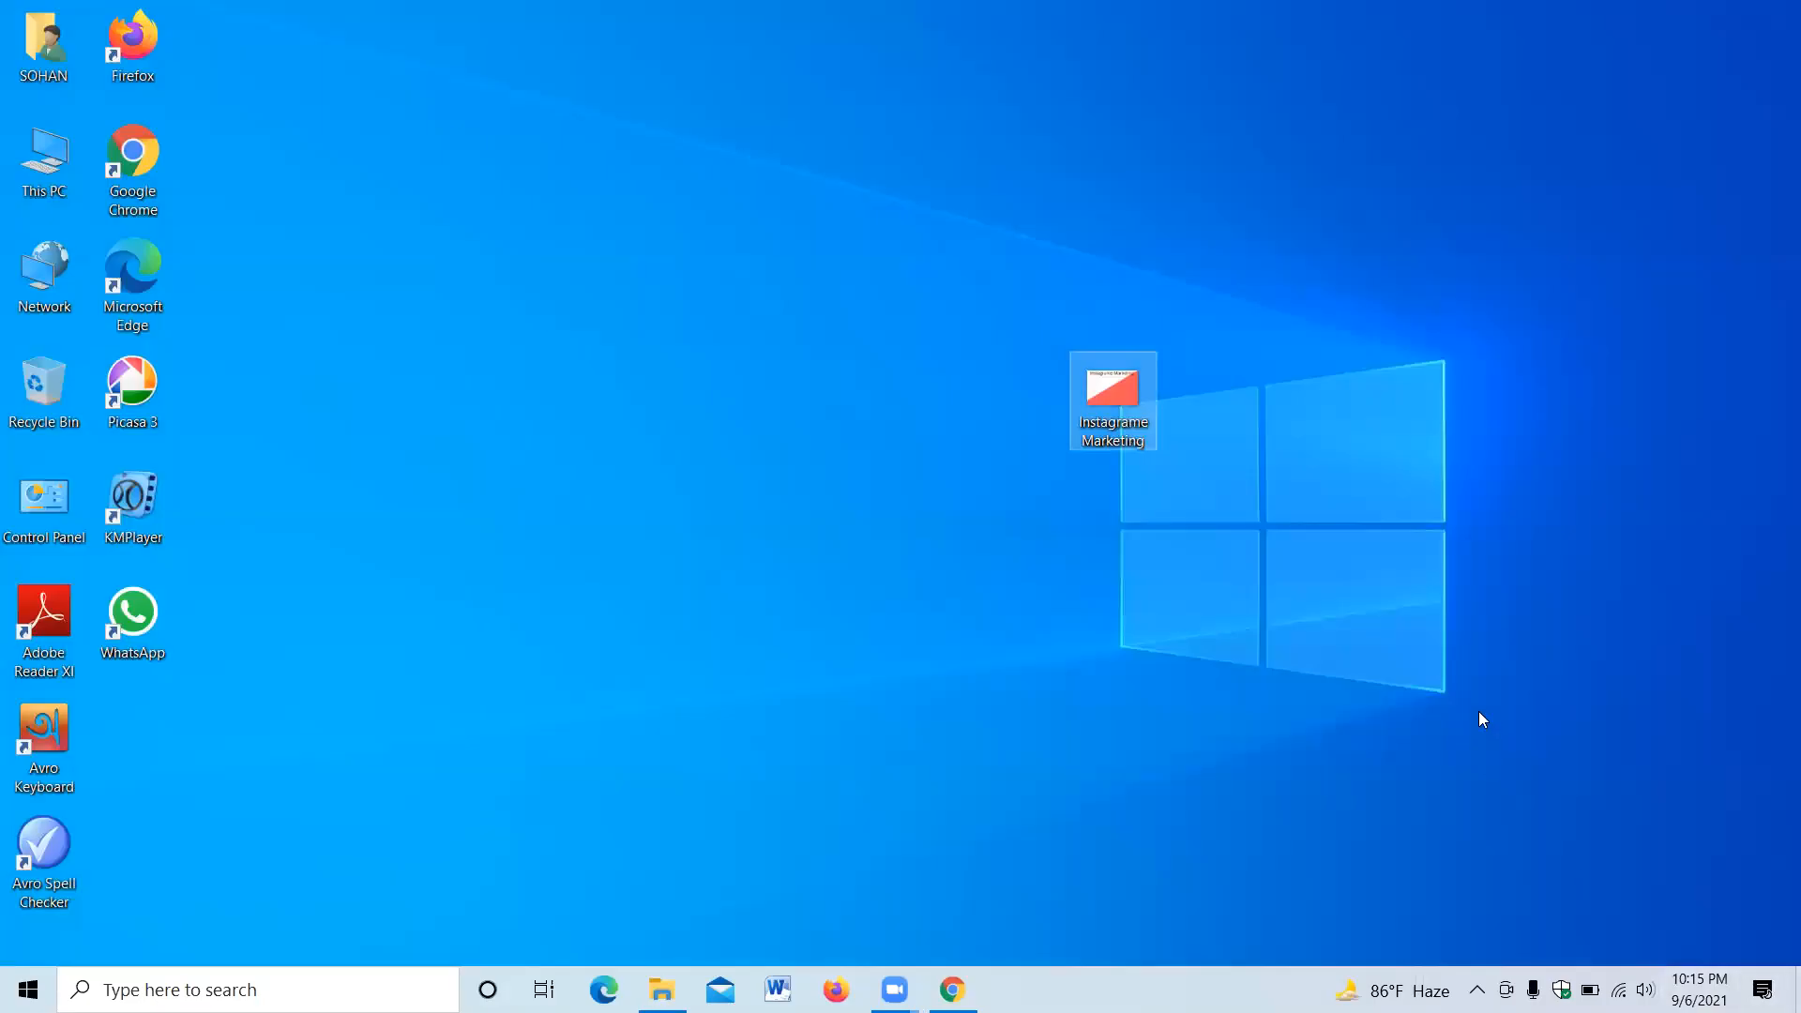
right_click(1112, 424)
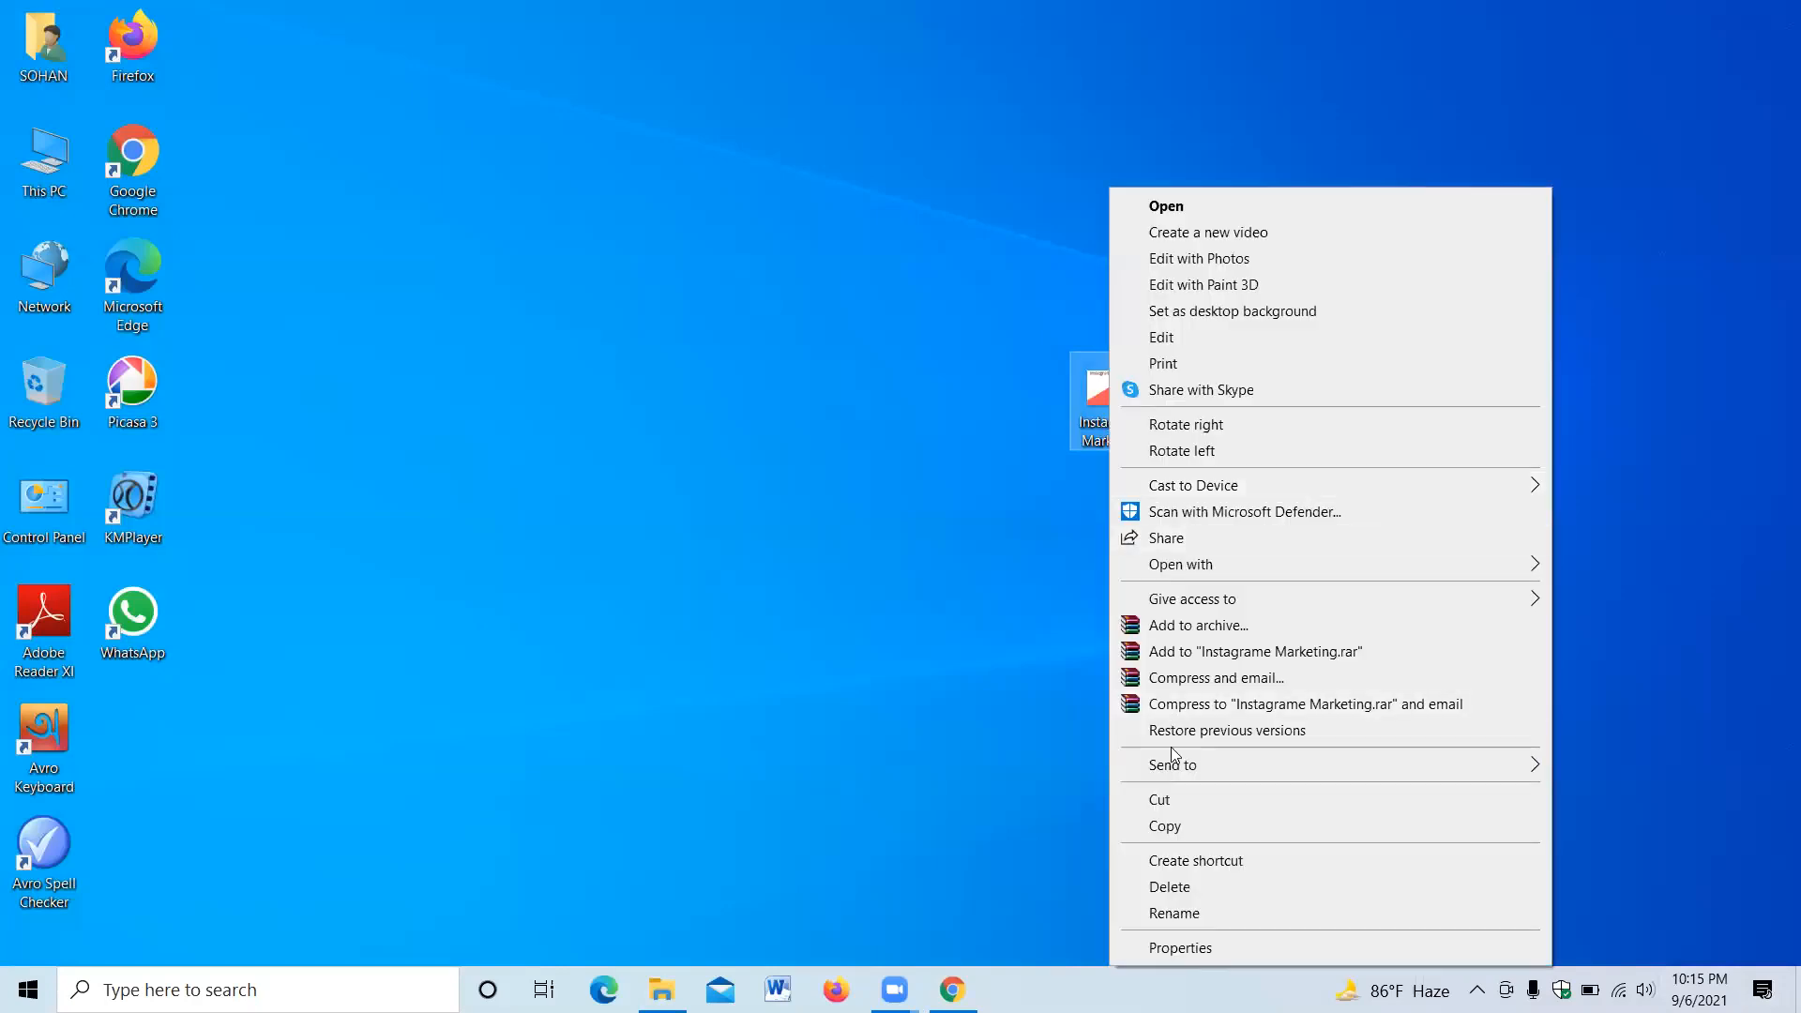
click(1168, 913)
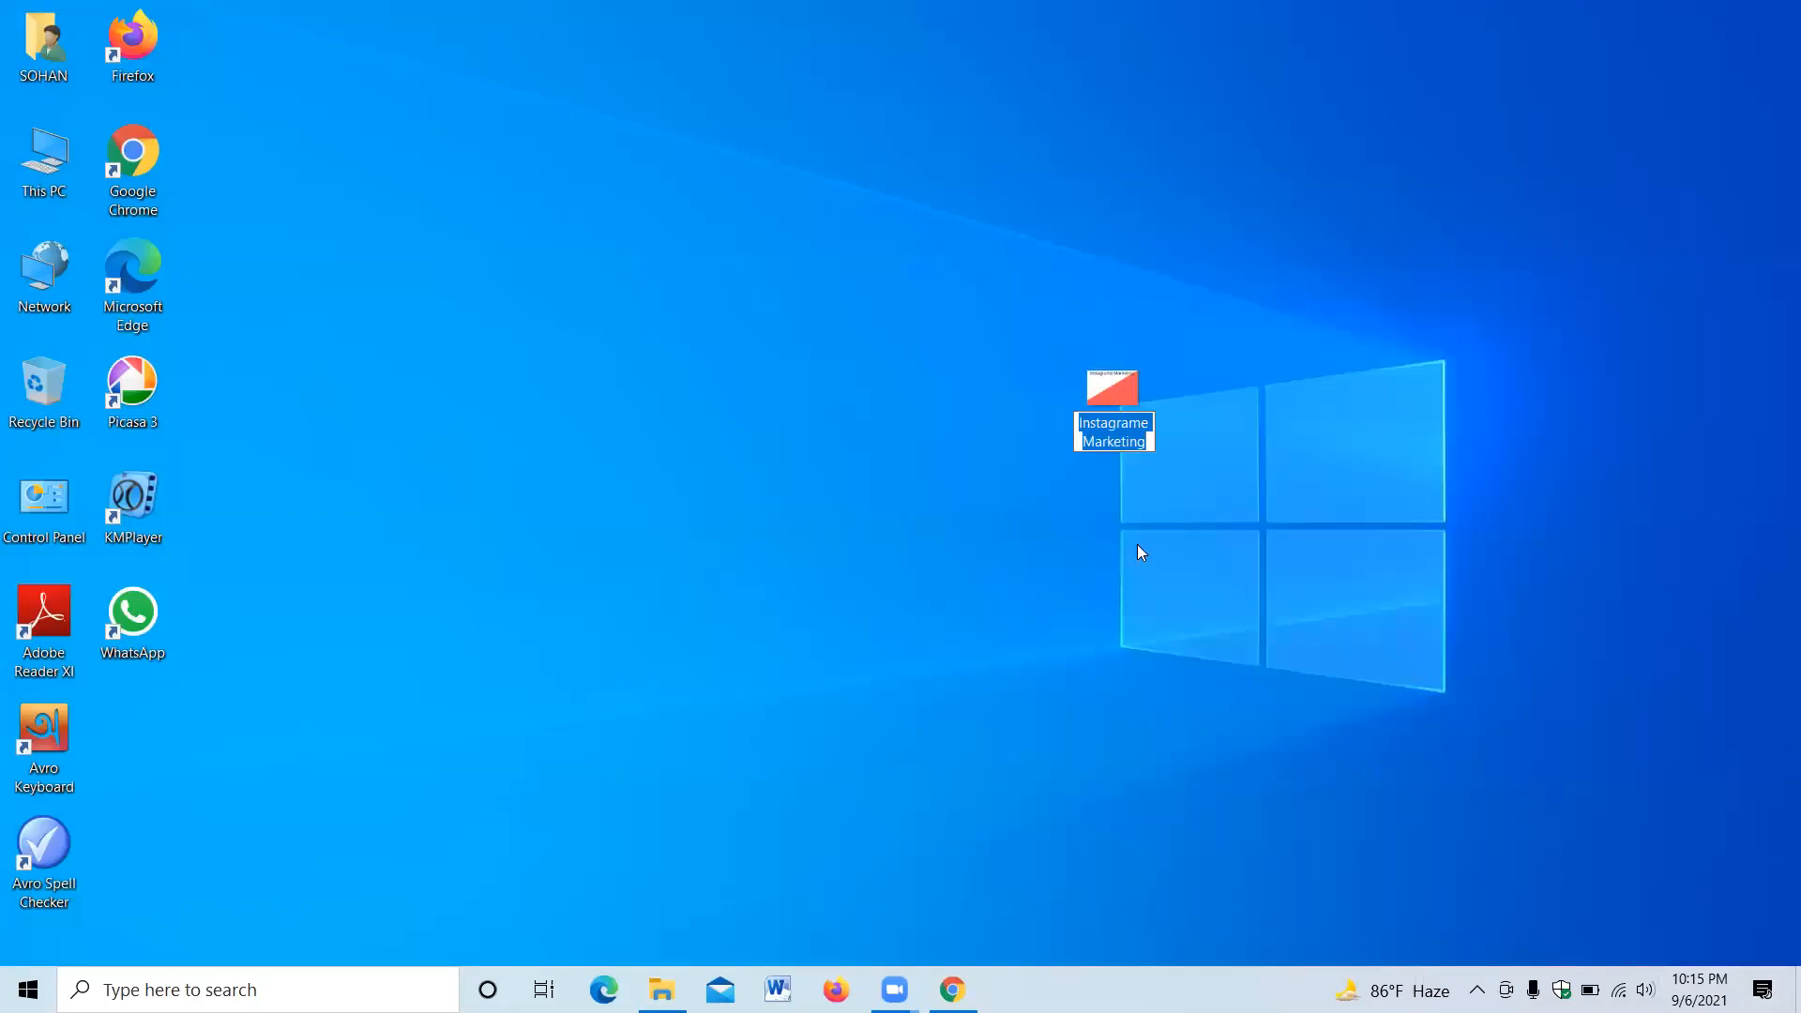
key(ctrl+v)
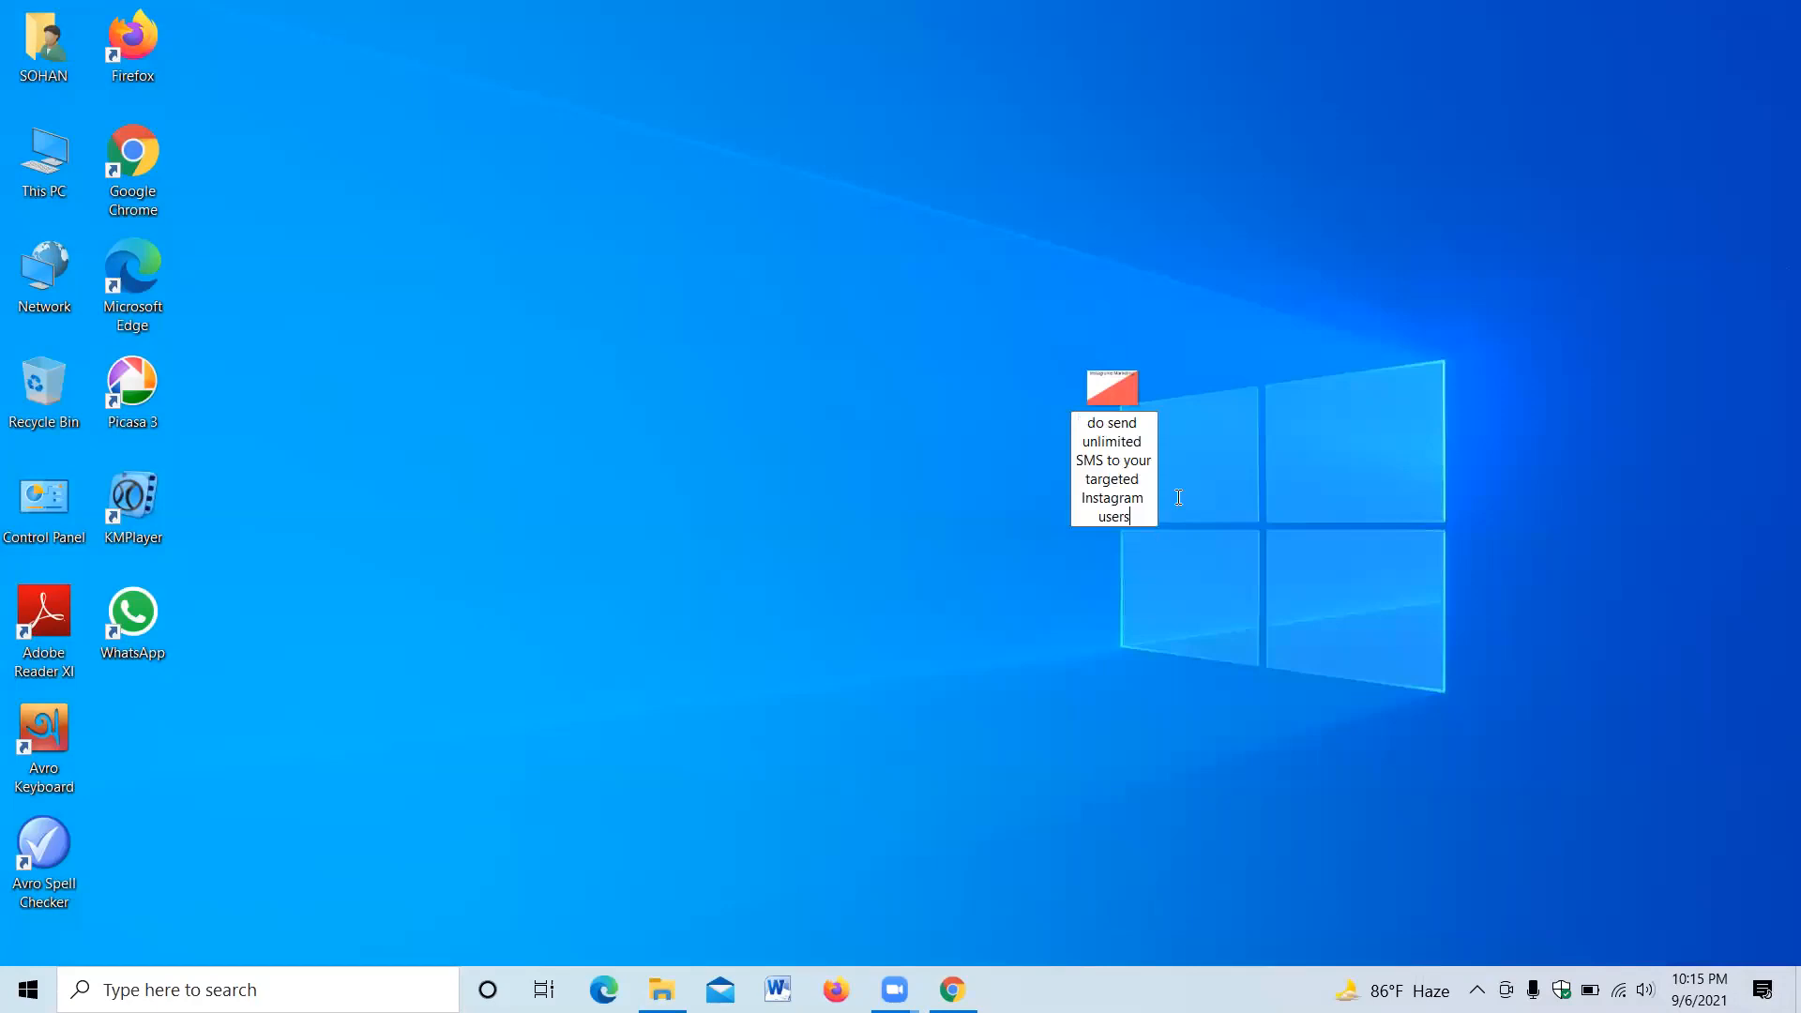
key(Return)
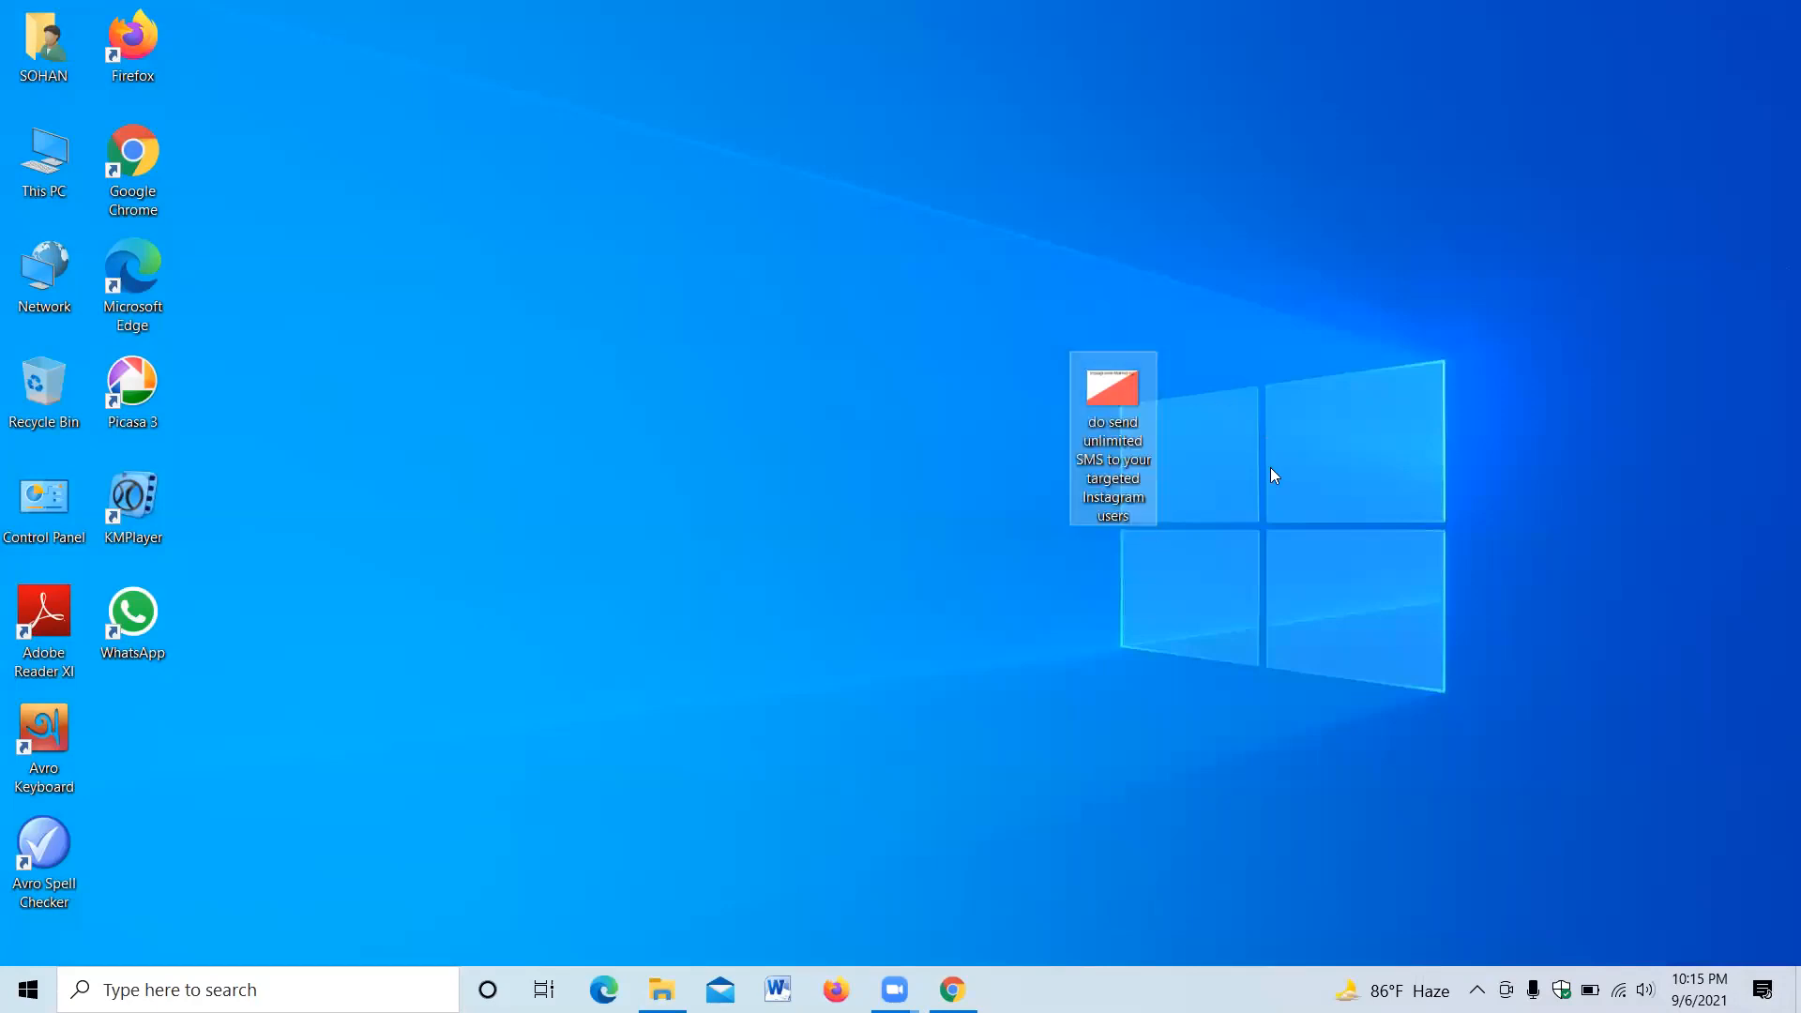
- Review the renamed image's detailed file properties, checking its title, subject, rating, tags and comments
right_click(1115, 401)
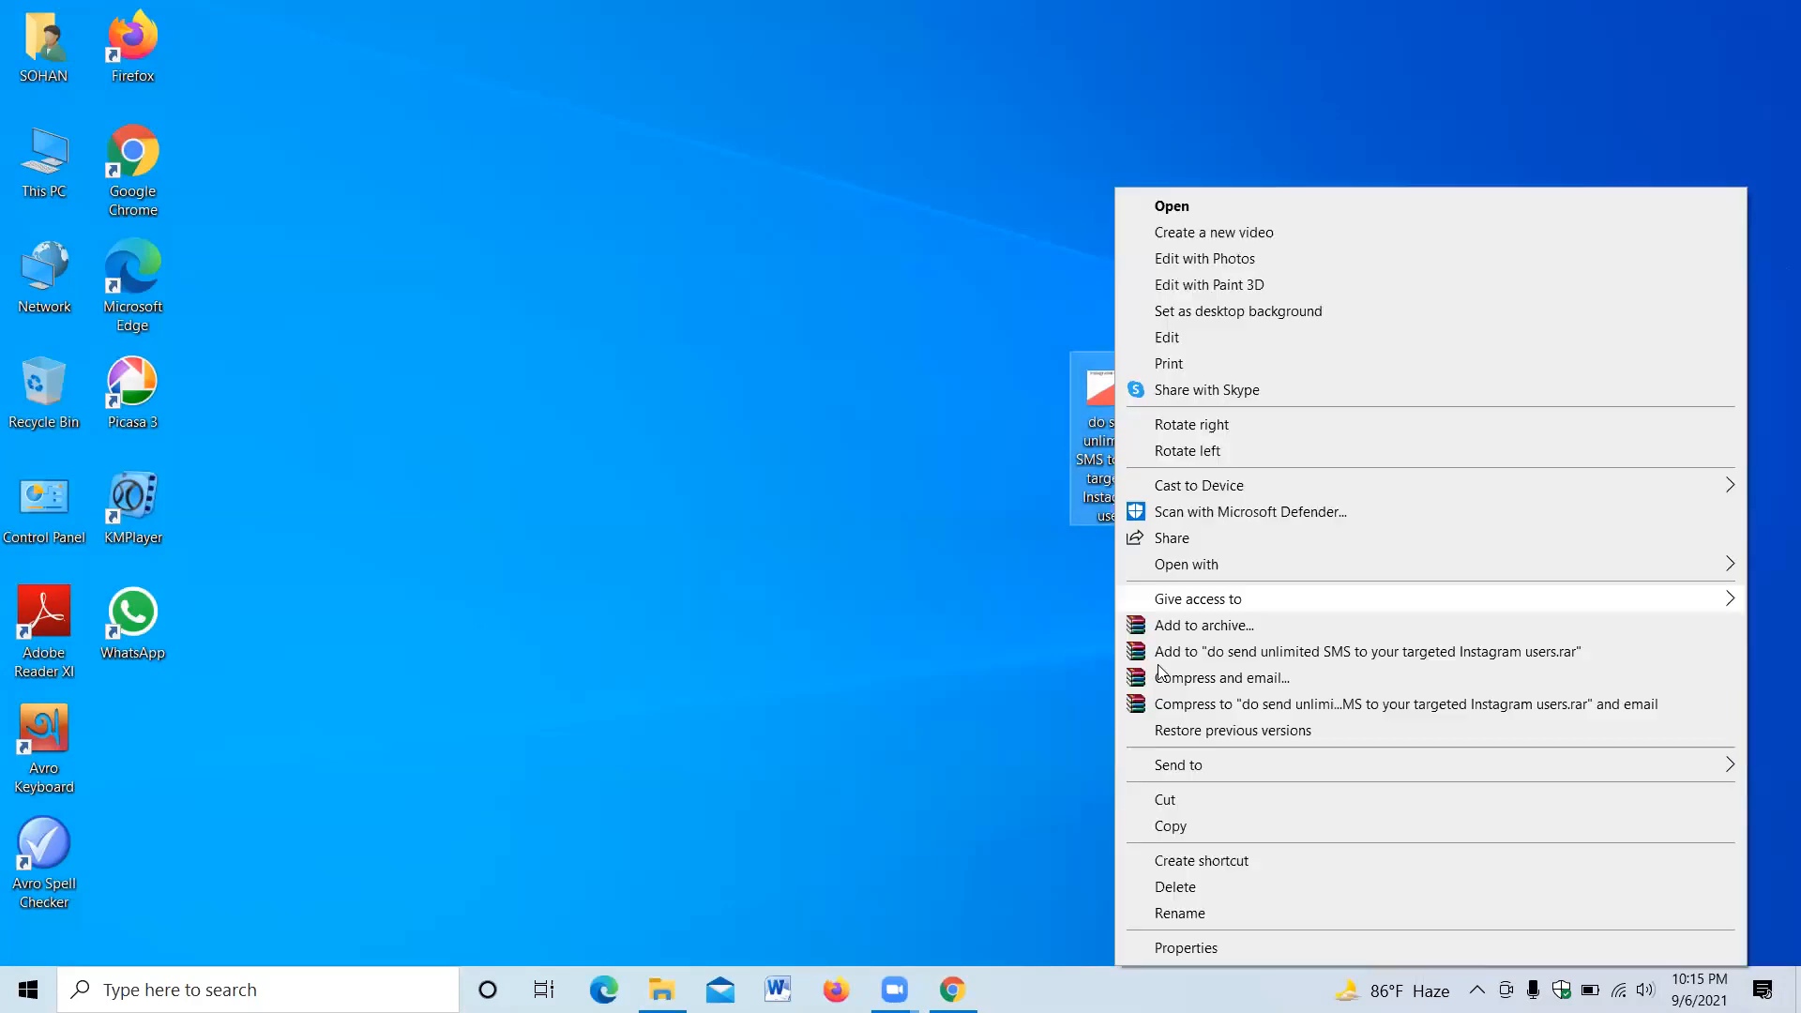
click(1187, 949)
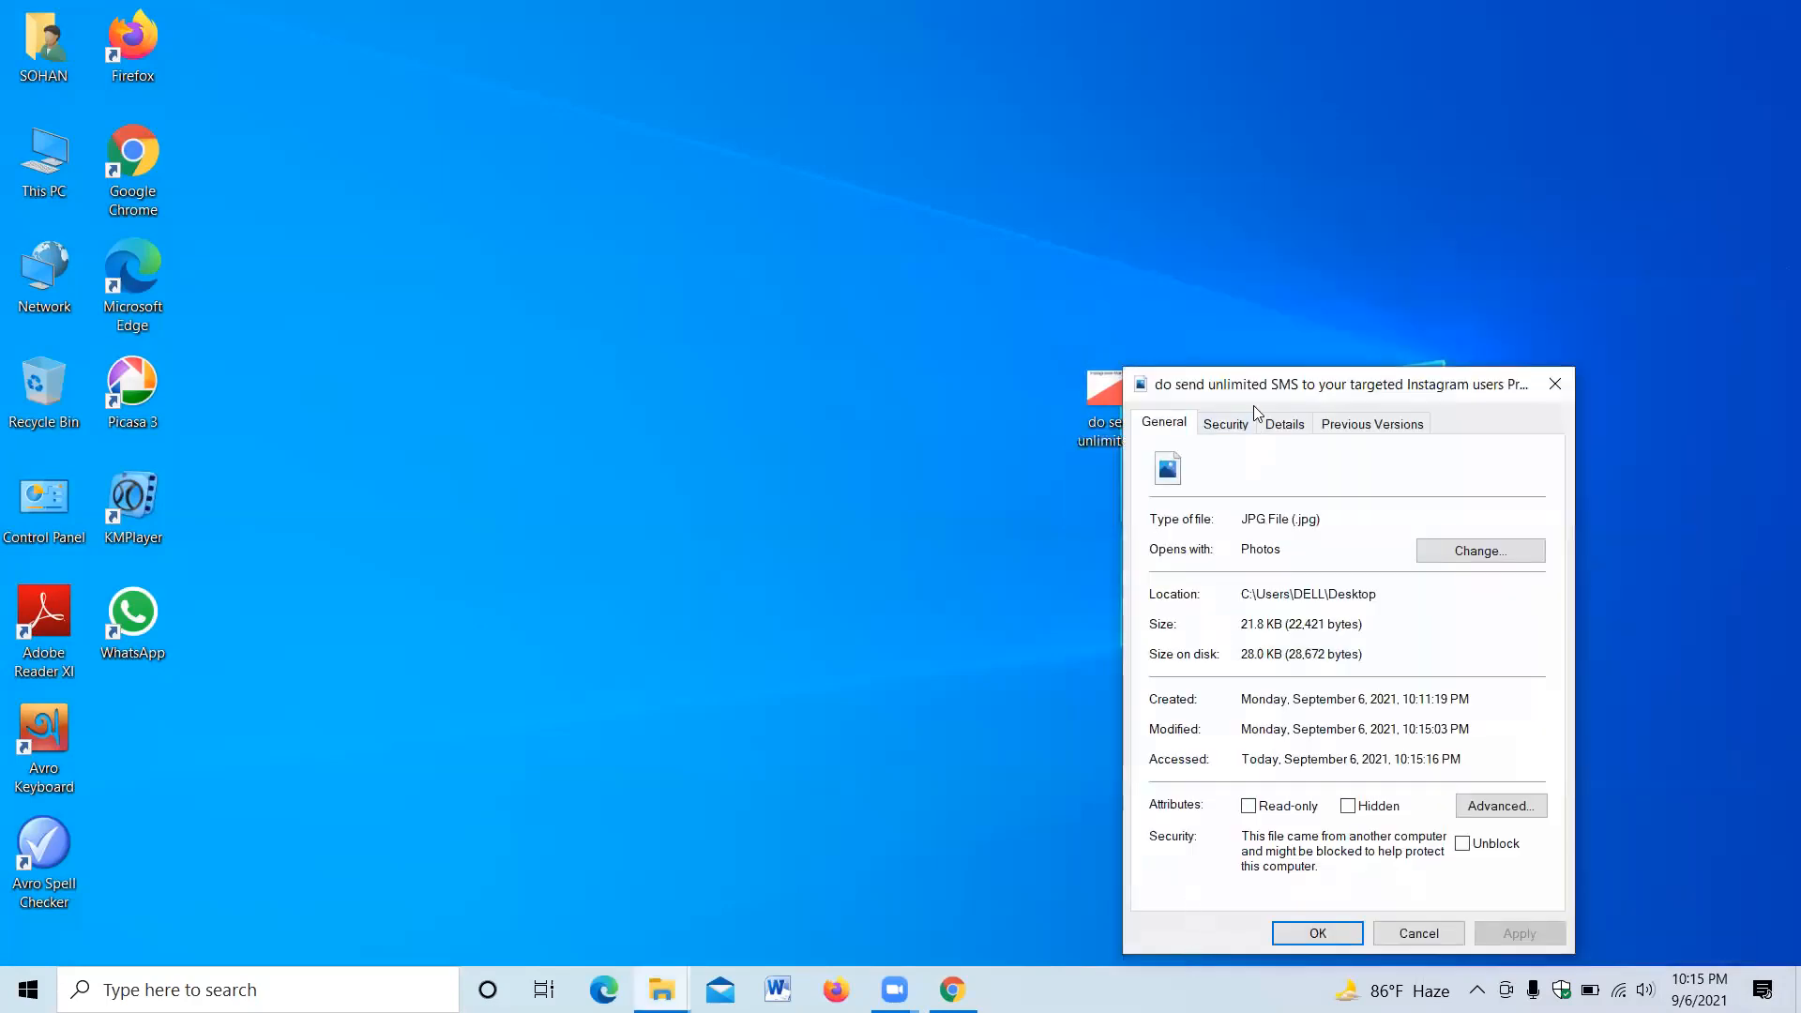
click(1291, 426)
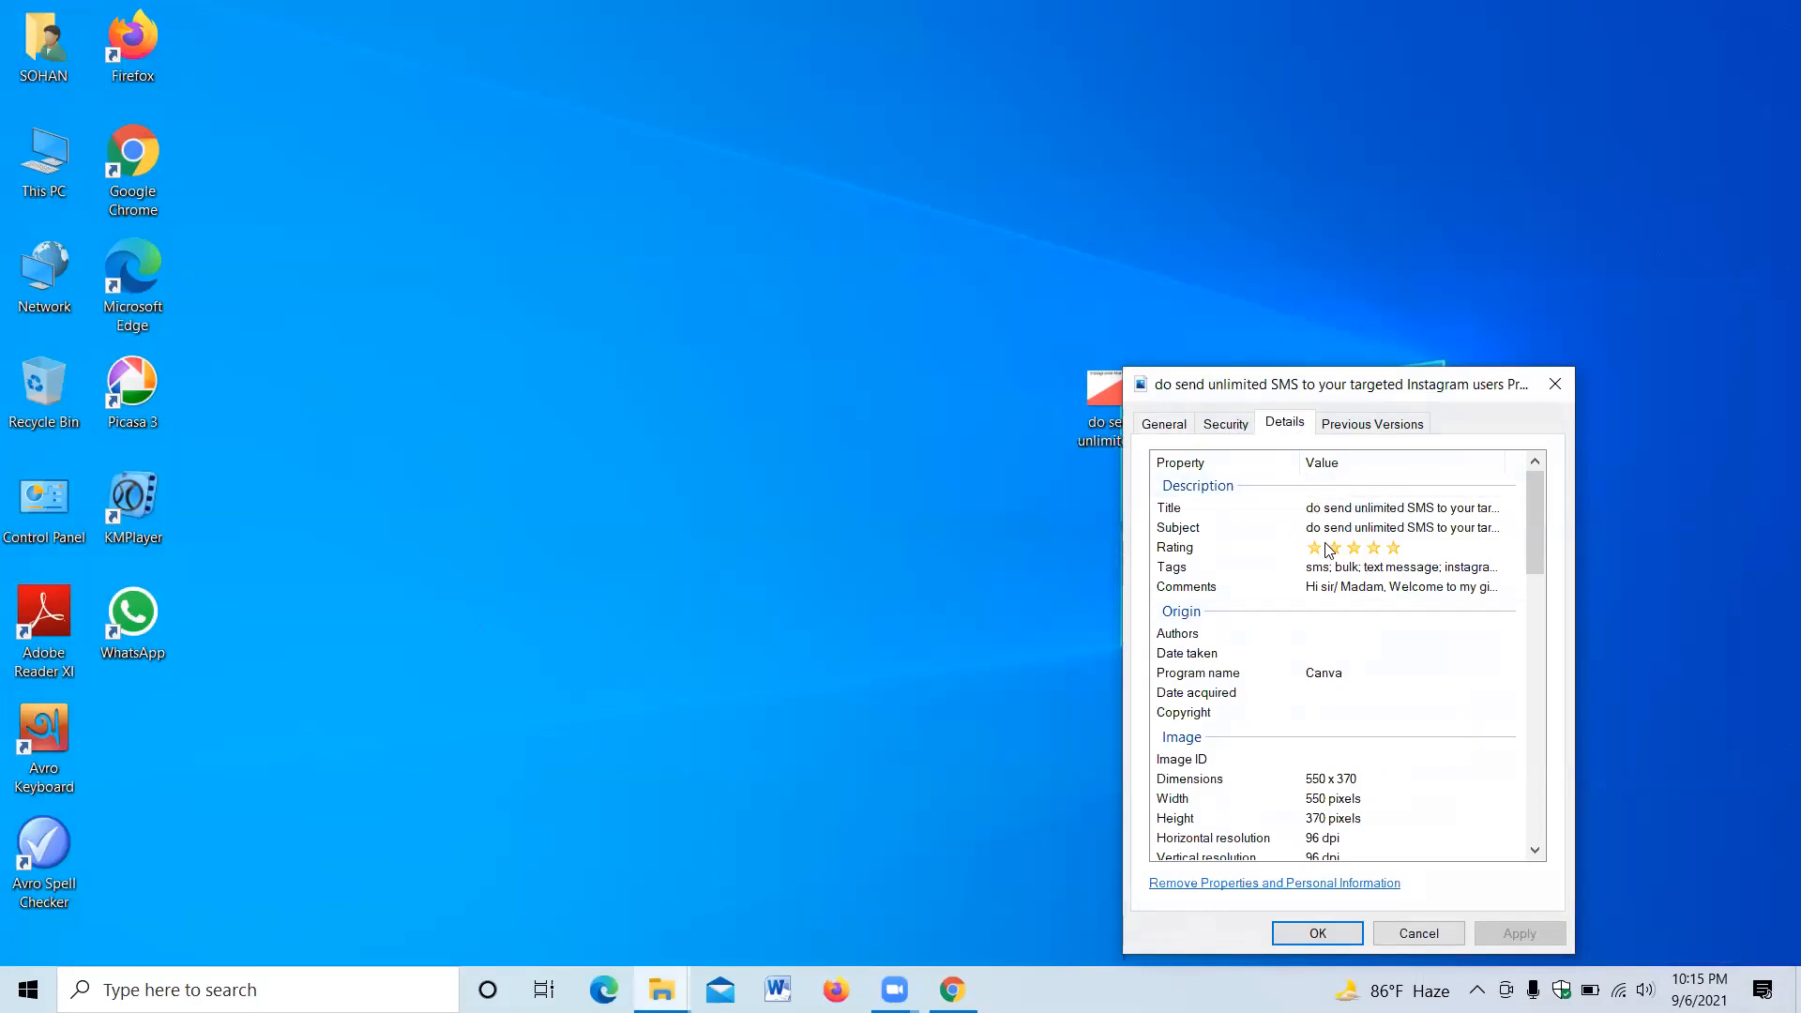
- Close the image's properties window and refresh the desktop
click(1553, 383)
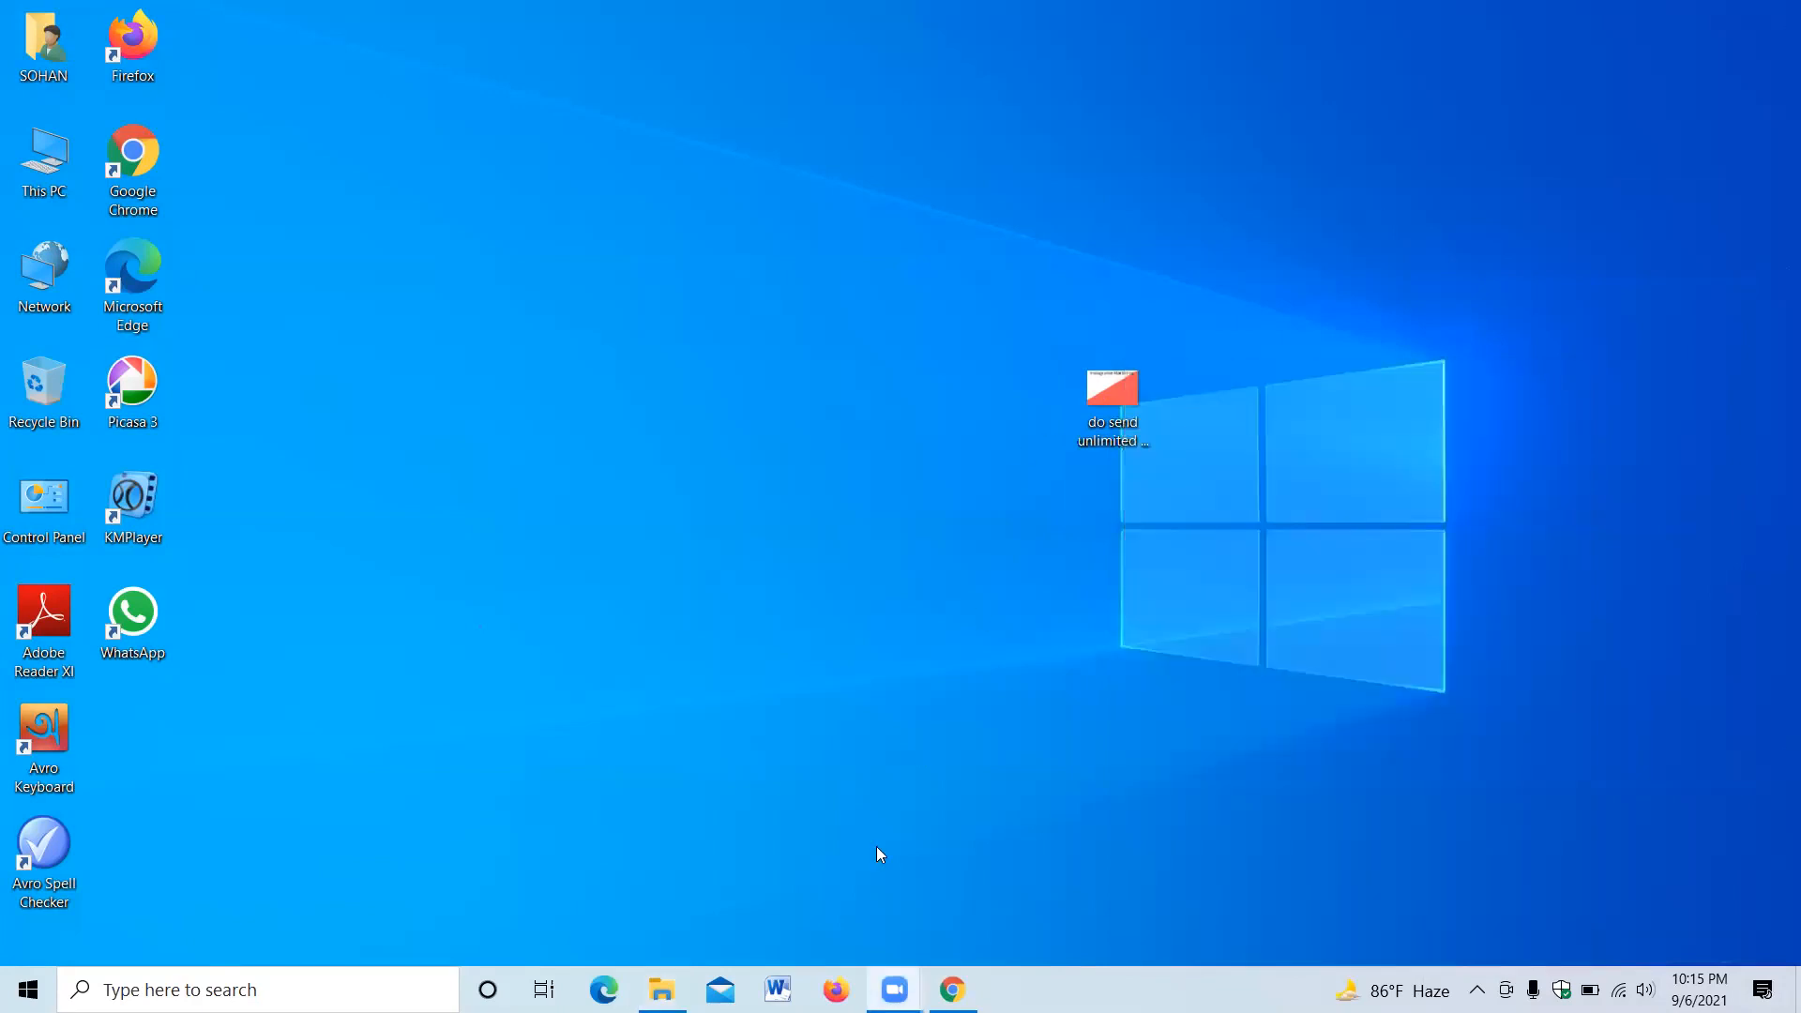
right_click(726, 453)
click(782, 521)
right_click(829, 478)
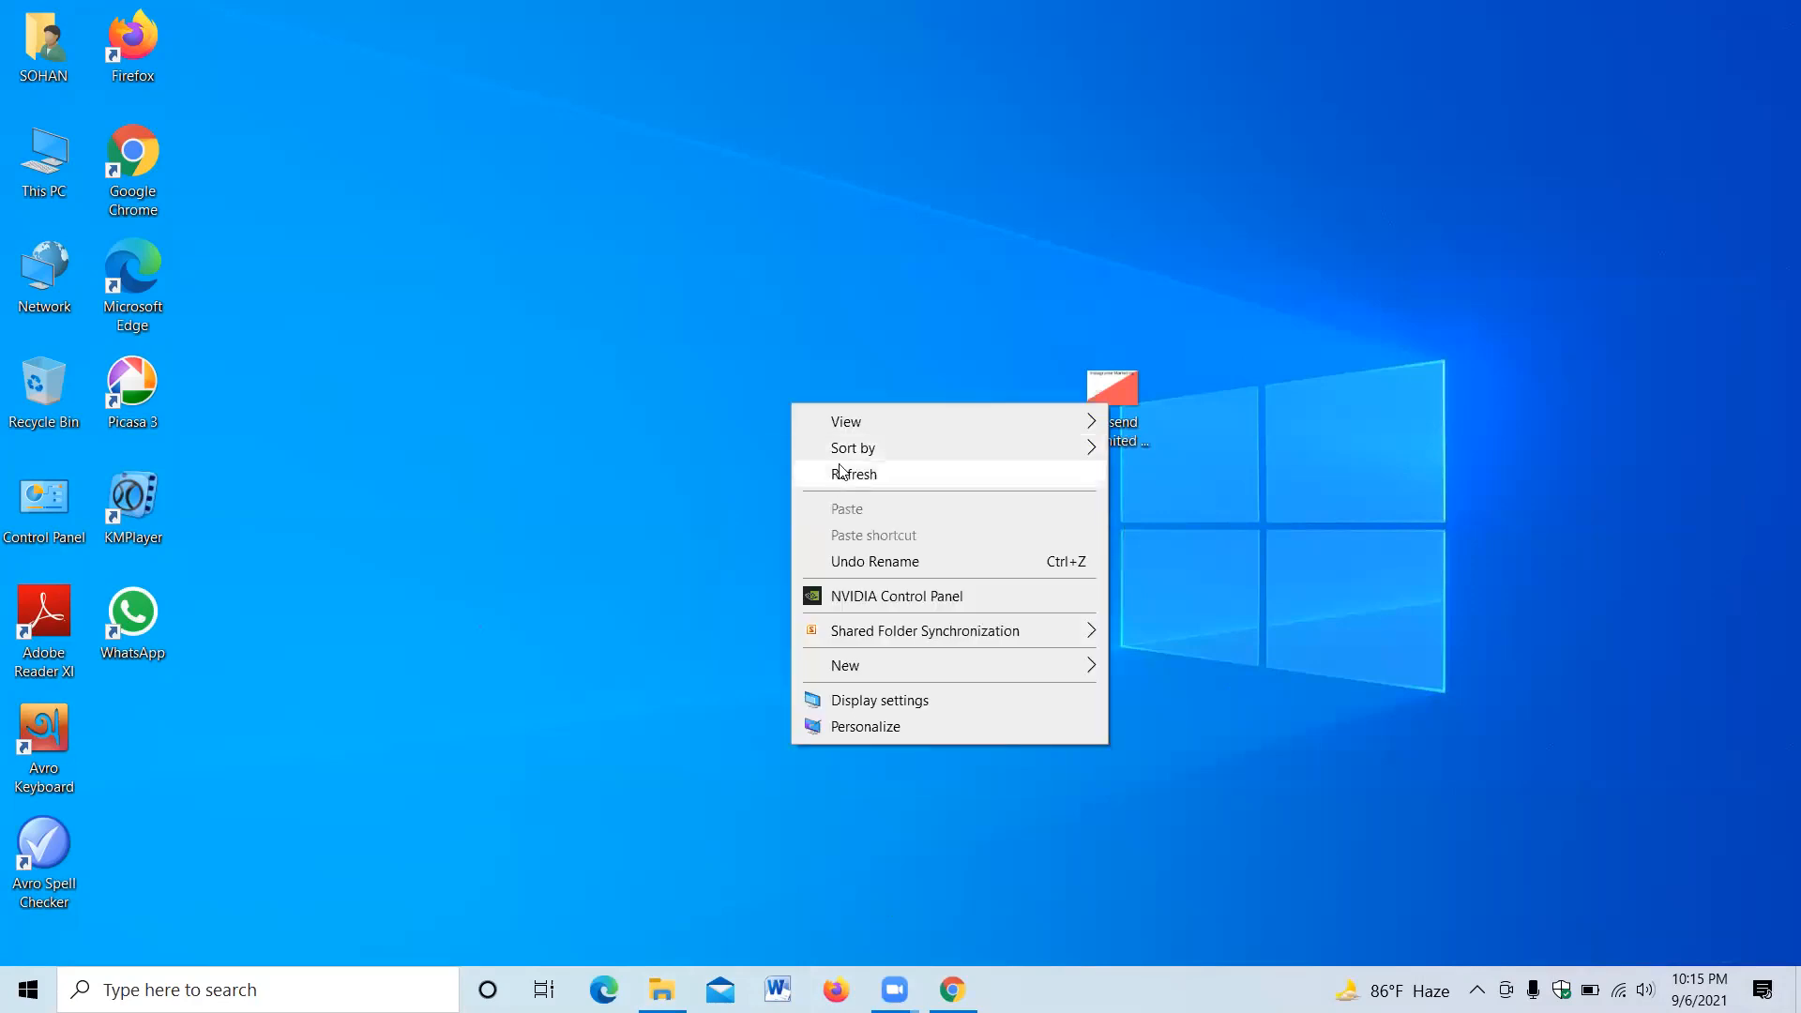
click(839, 468)
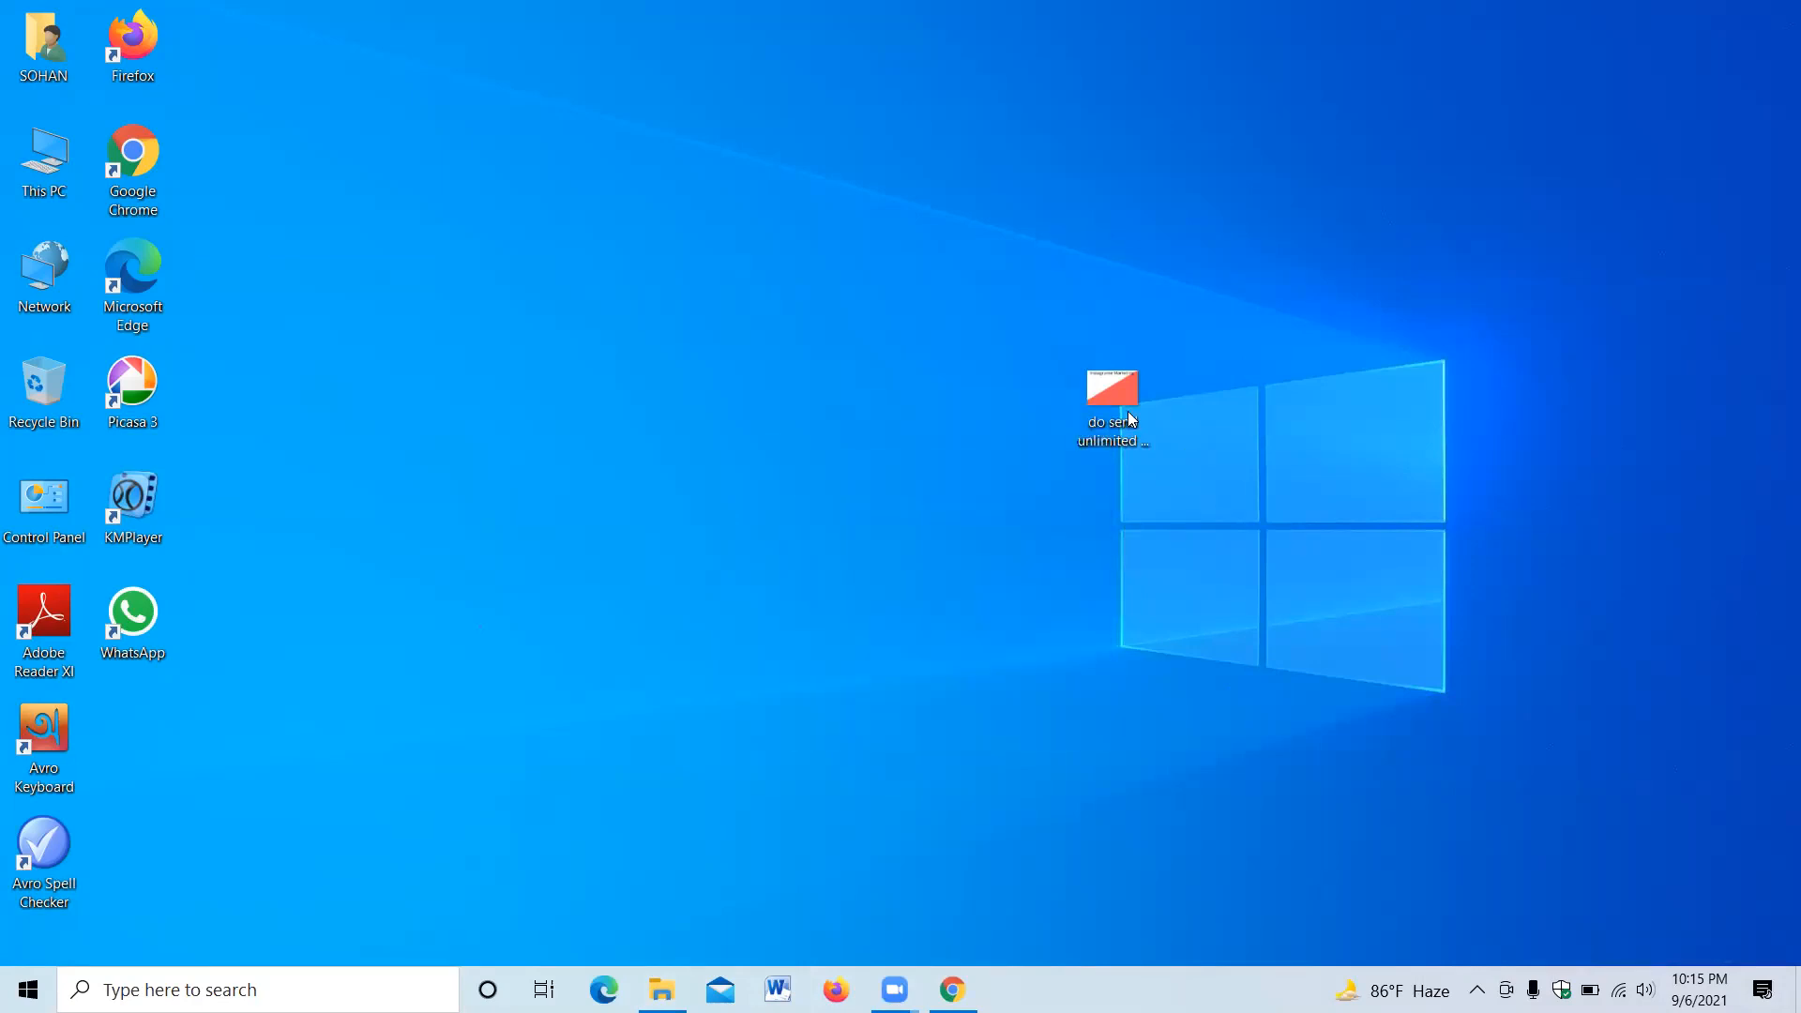
mouse_move(1123, 406)
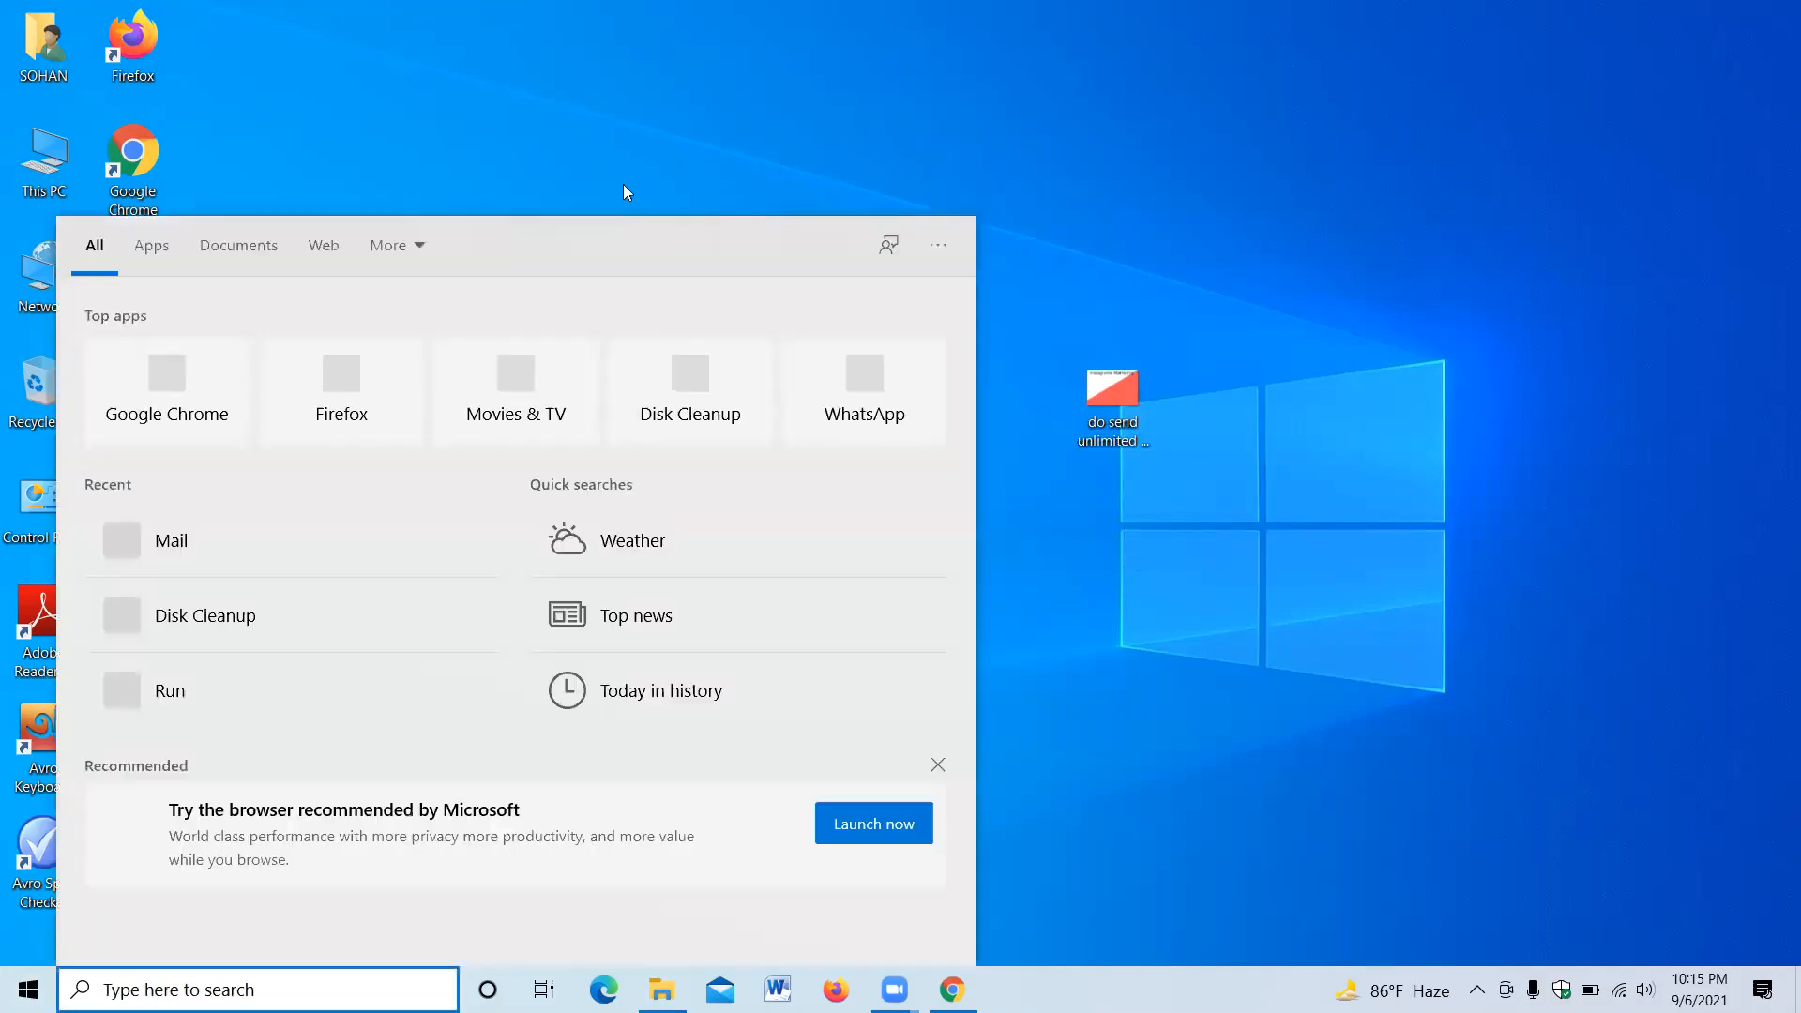
click(621, 182)
- Switch to the gig editor in Chrome and save the gig's Overview stage to continue to the Gallery stage
mouse_move(961, 966)
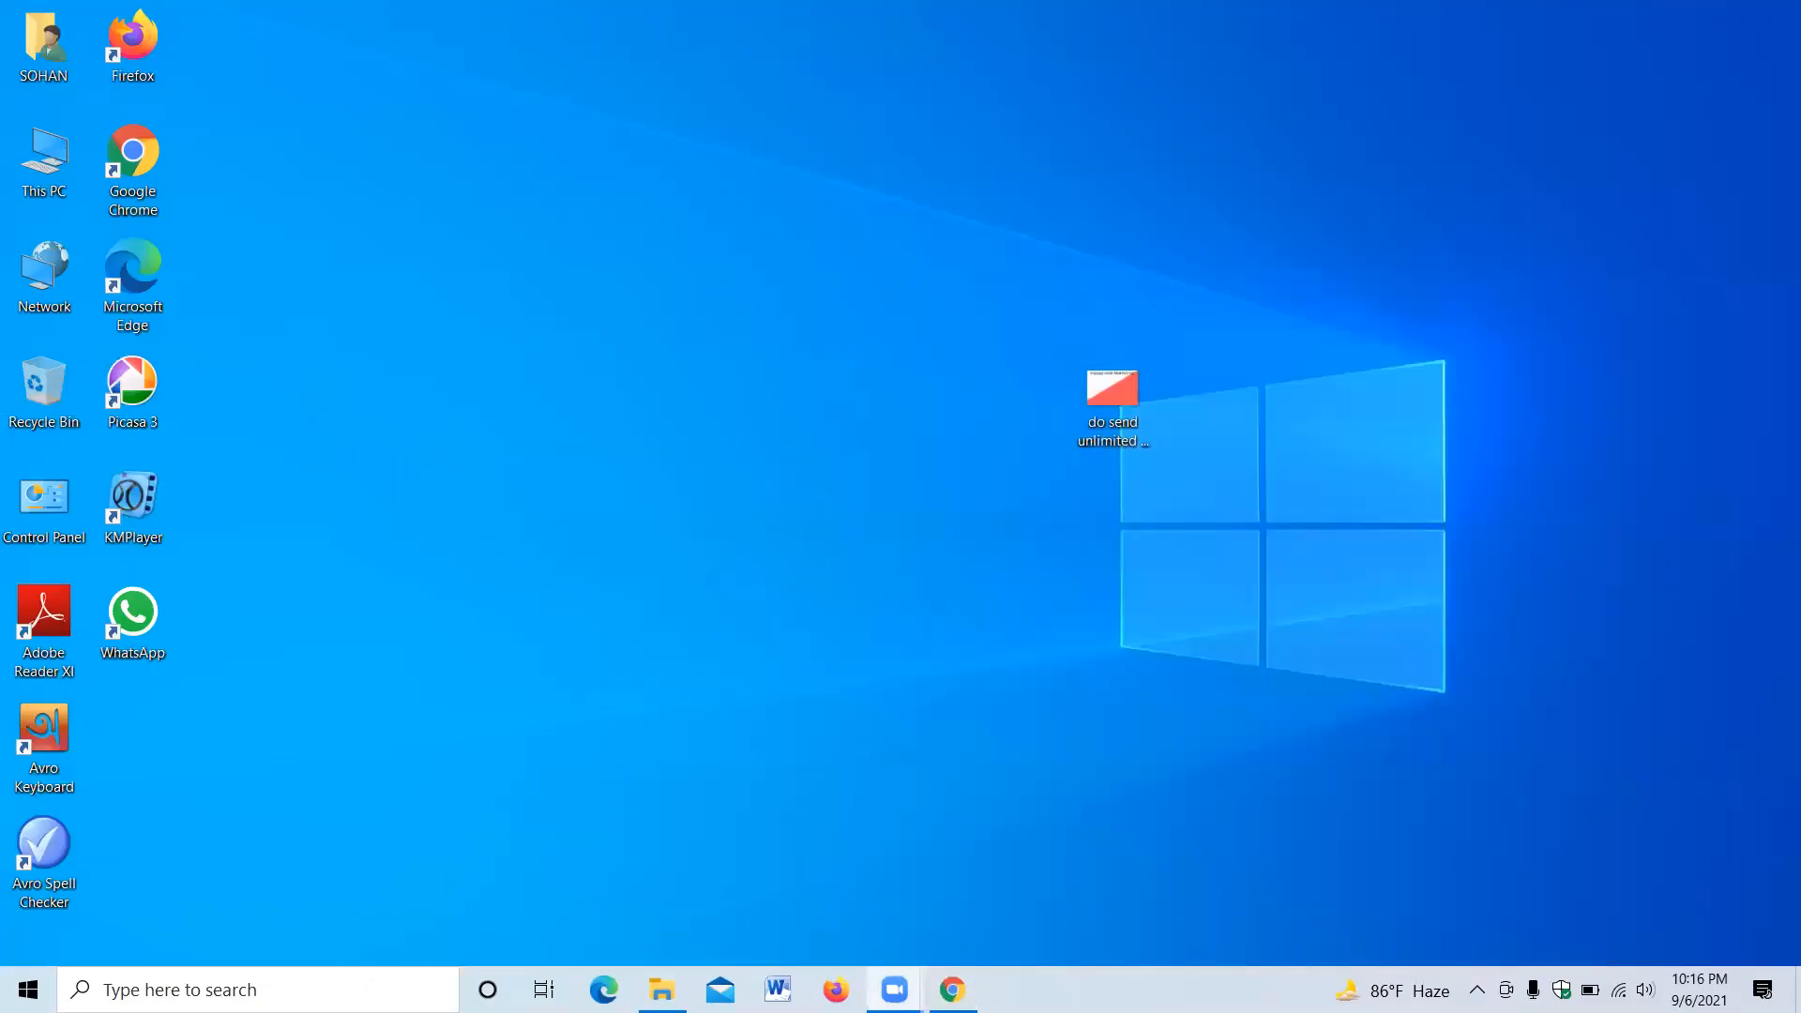
click(952, 989)
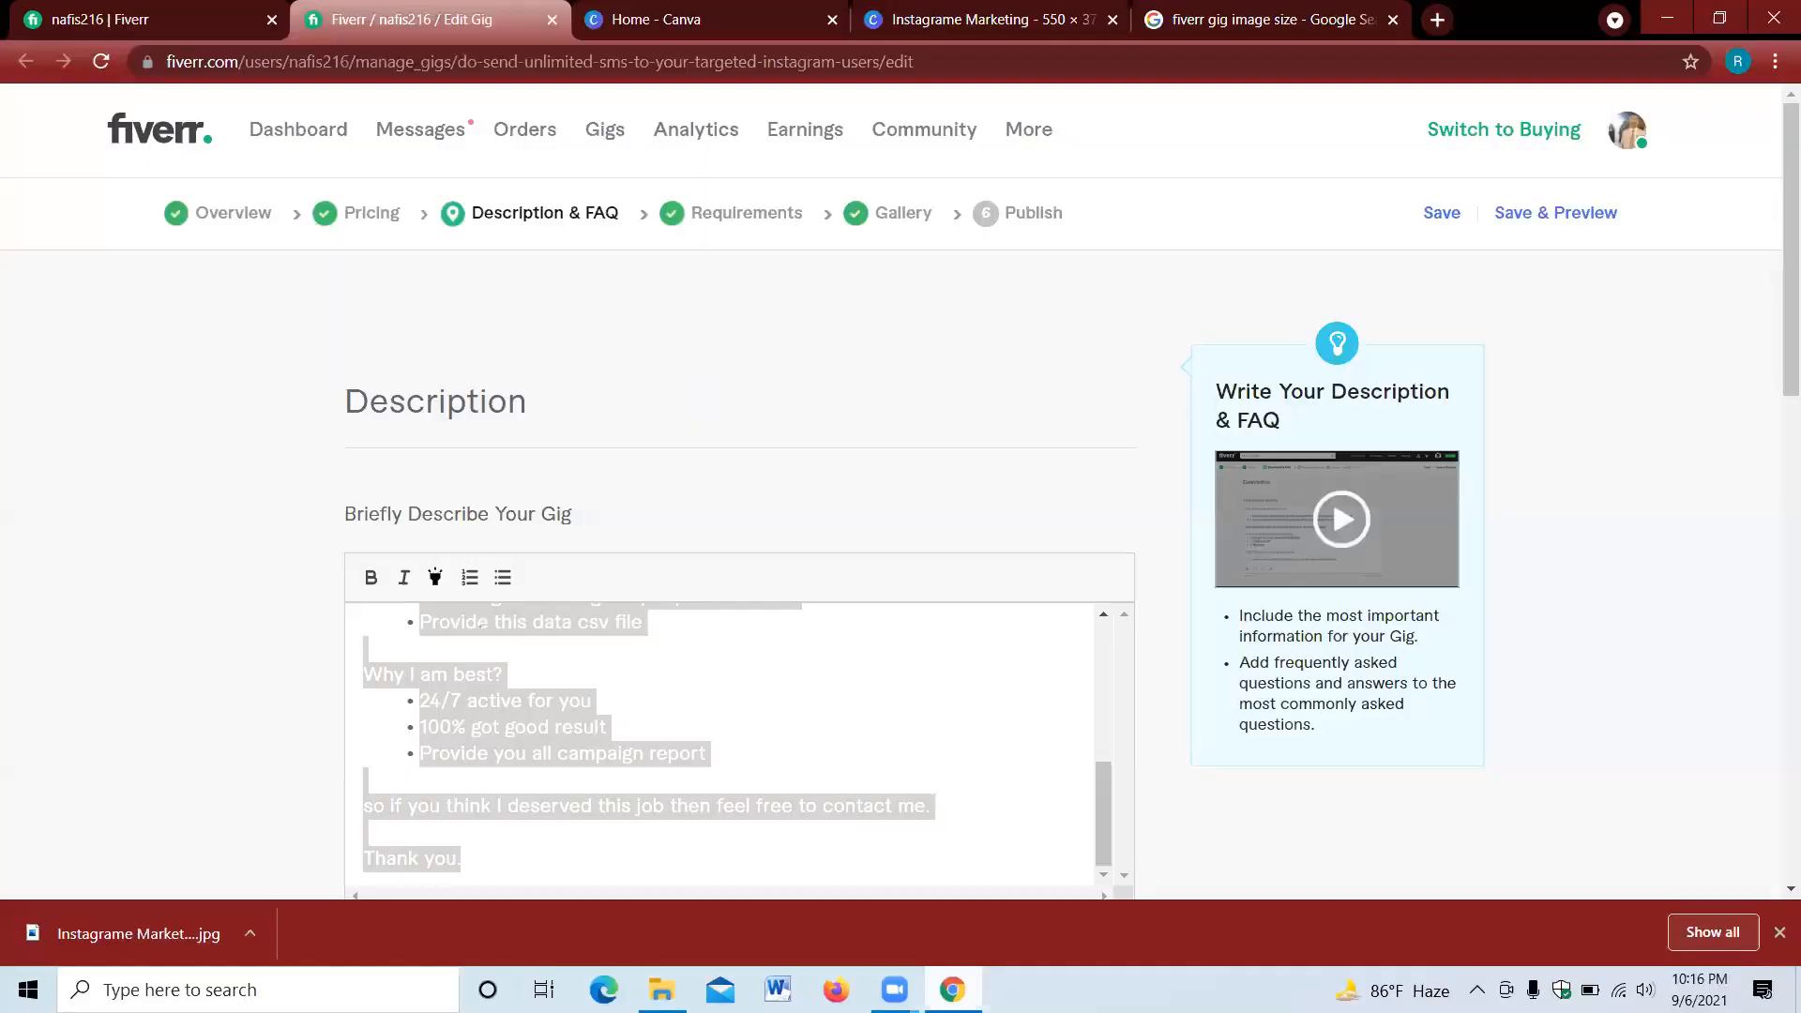
click(894, 218)
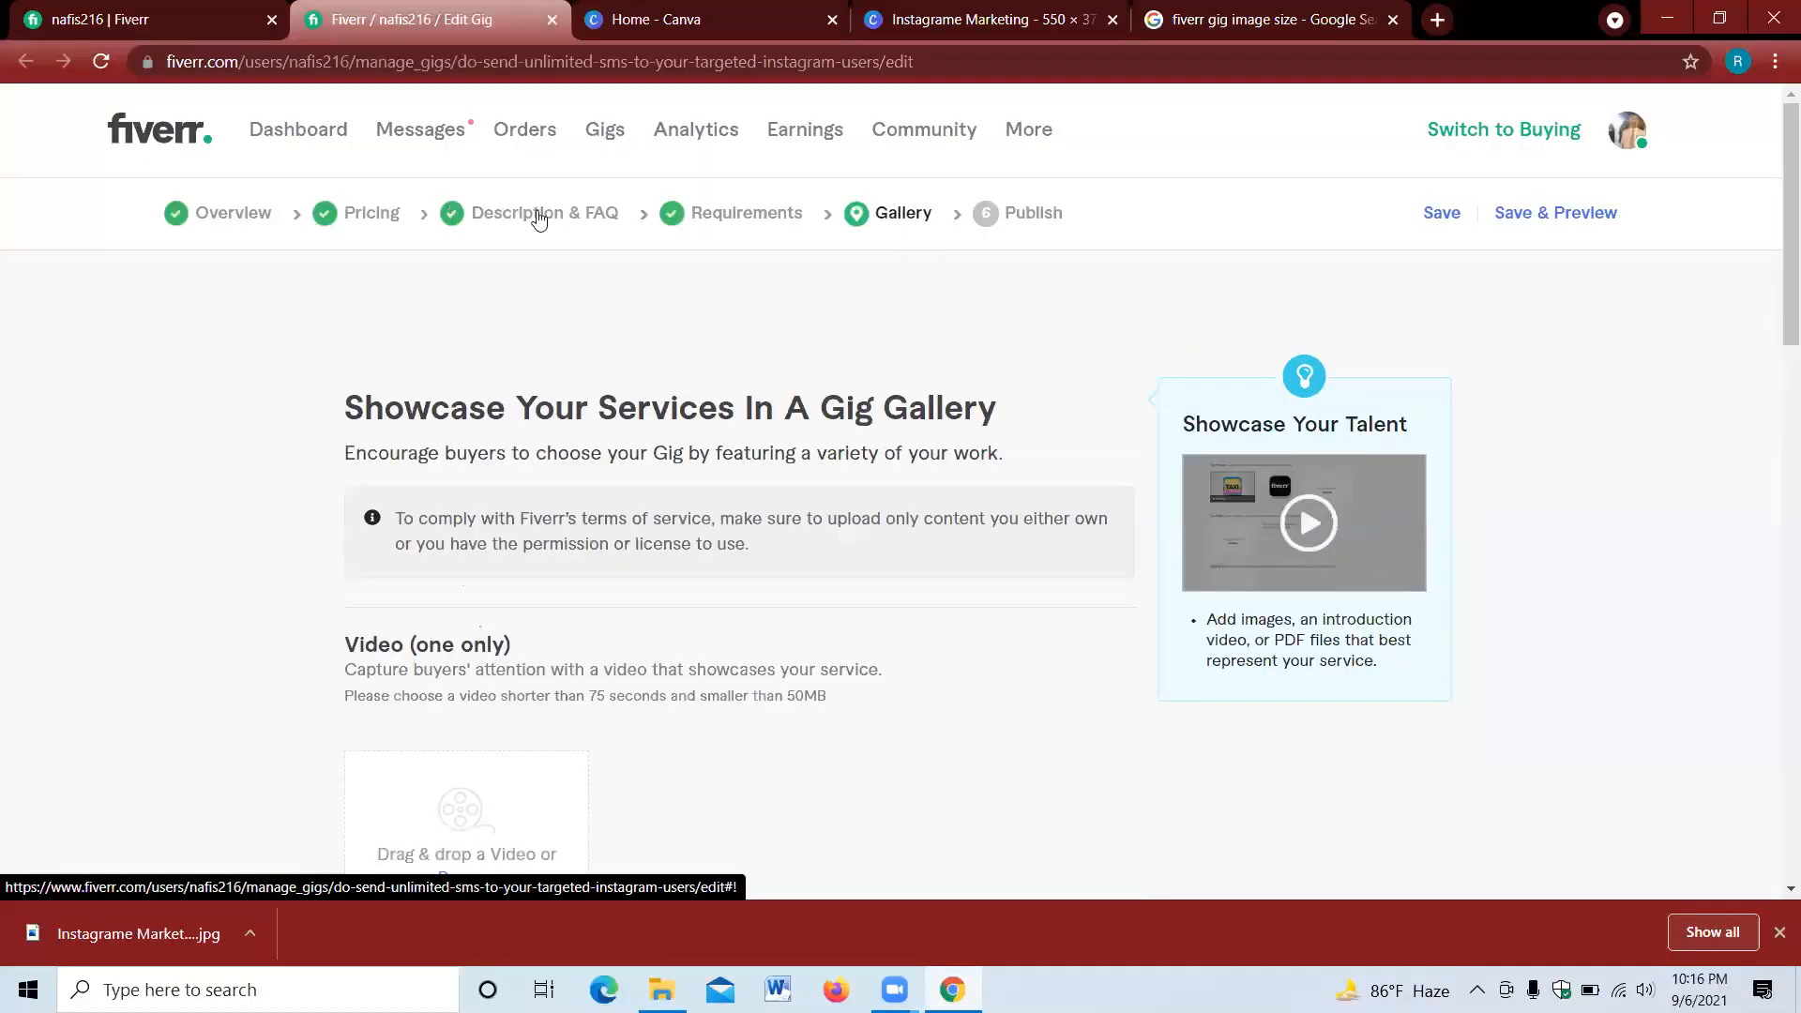
click(236, 216)
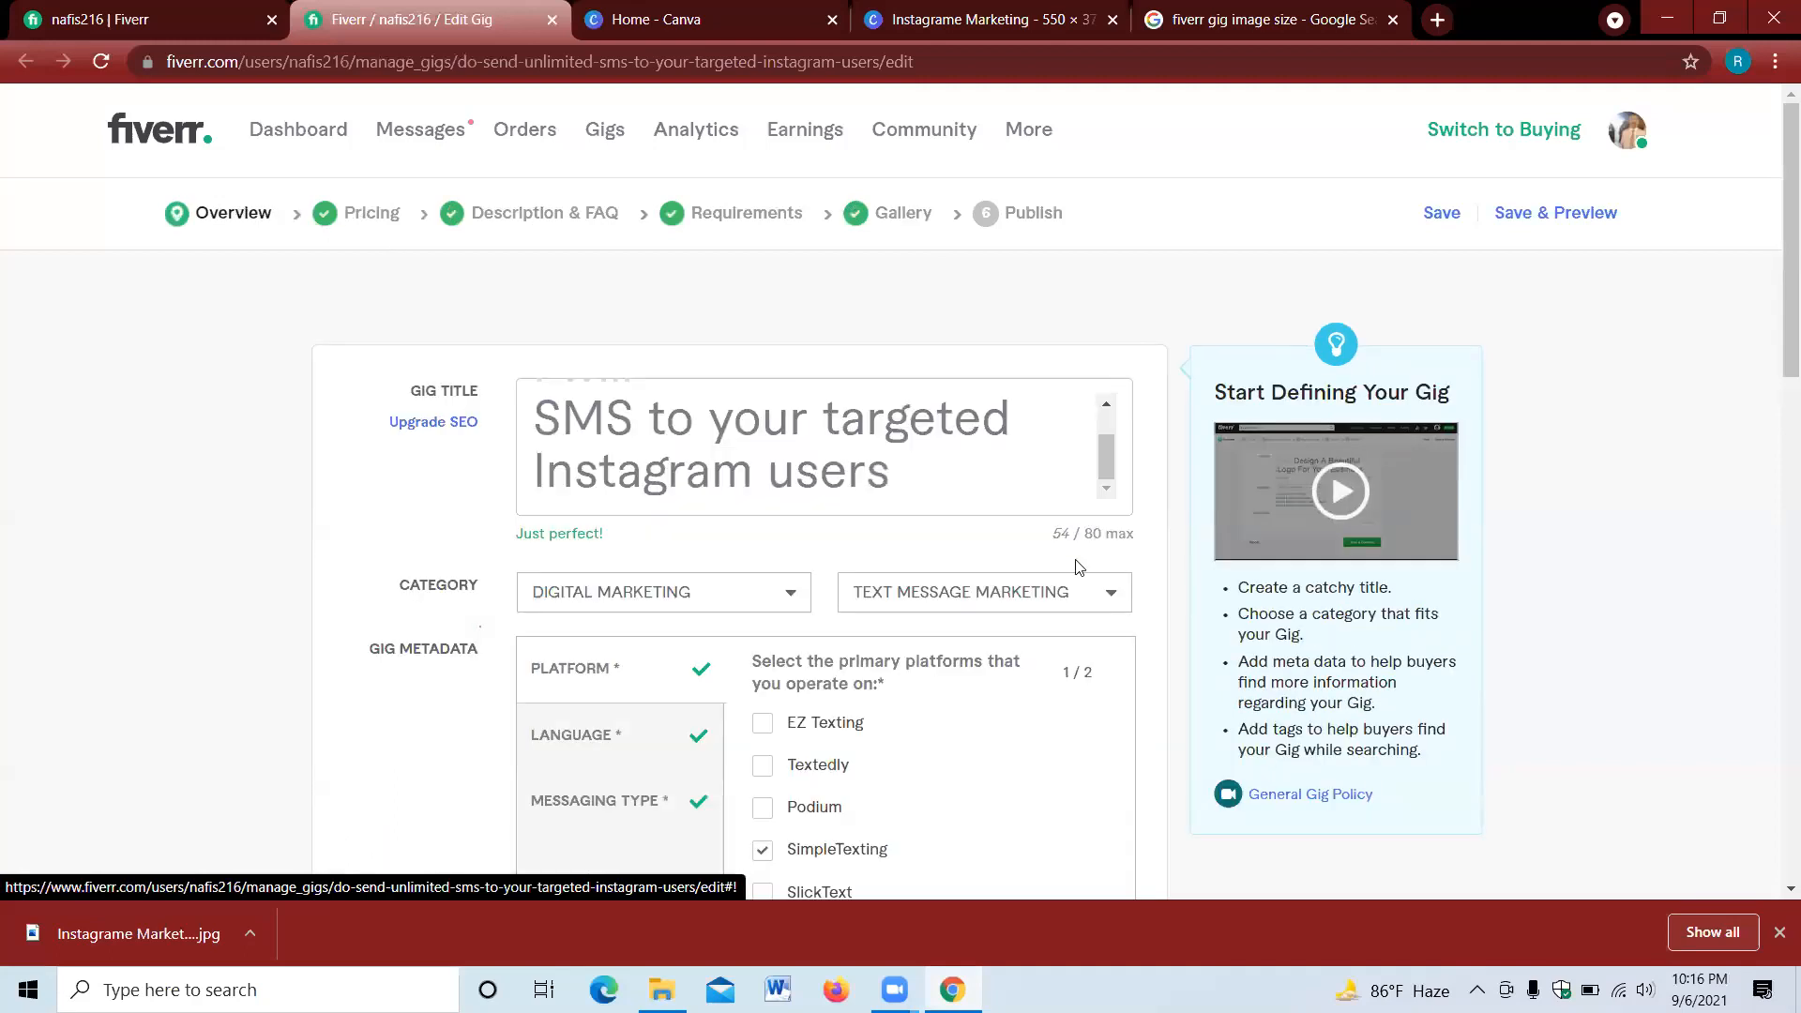
scroll(1187, 647, down, 10)
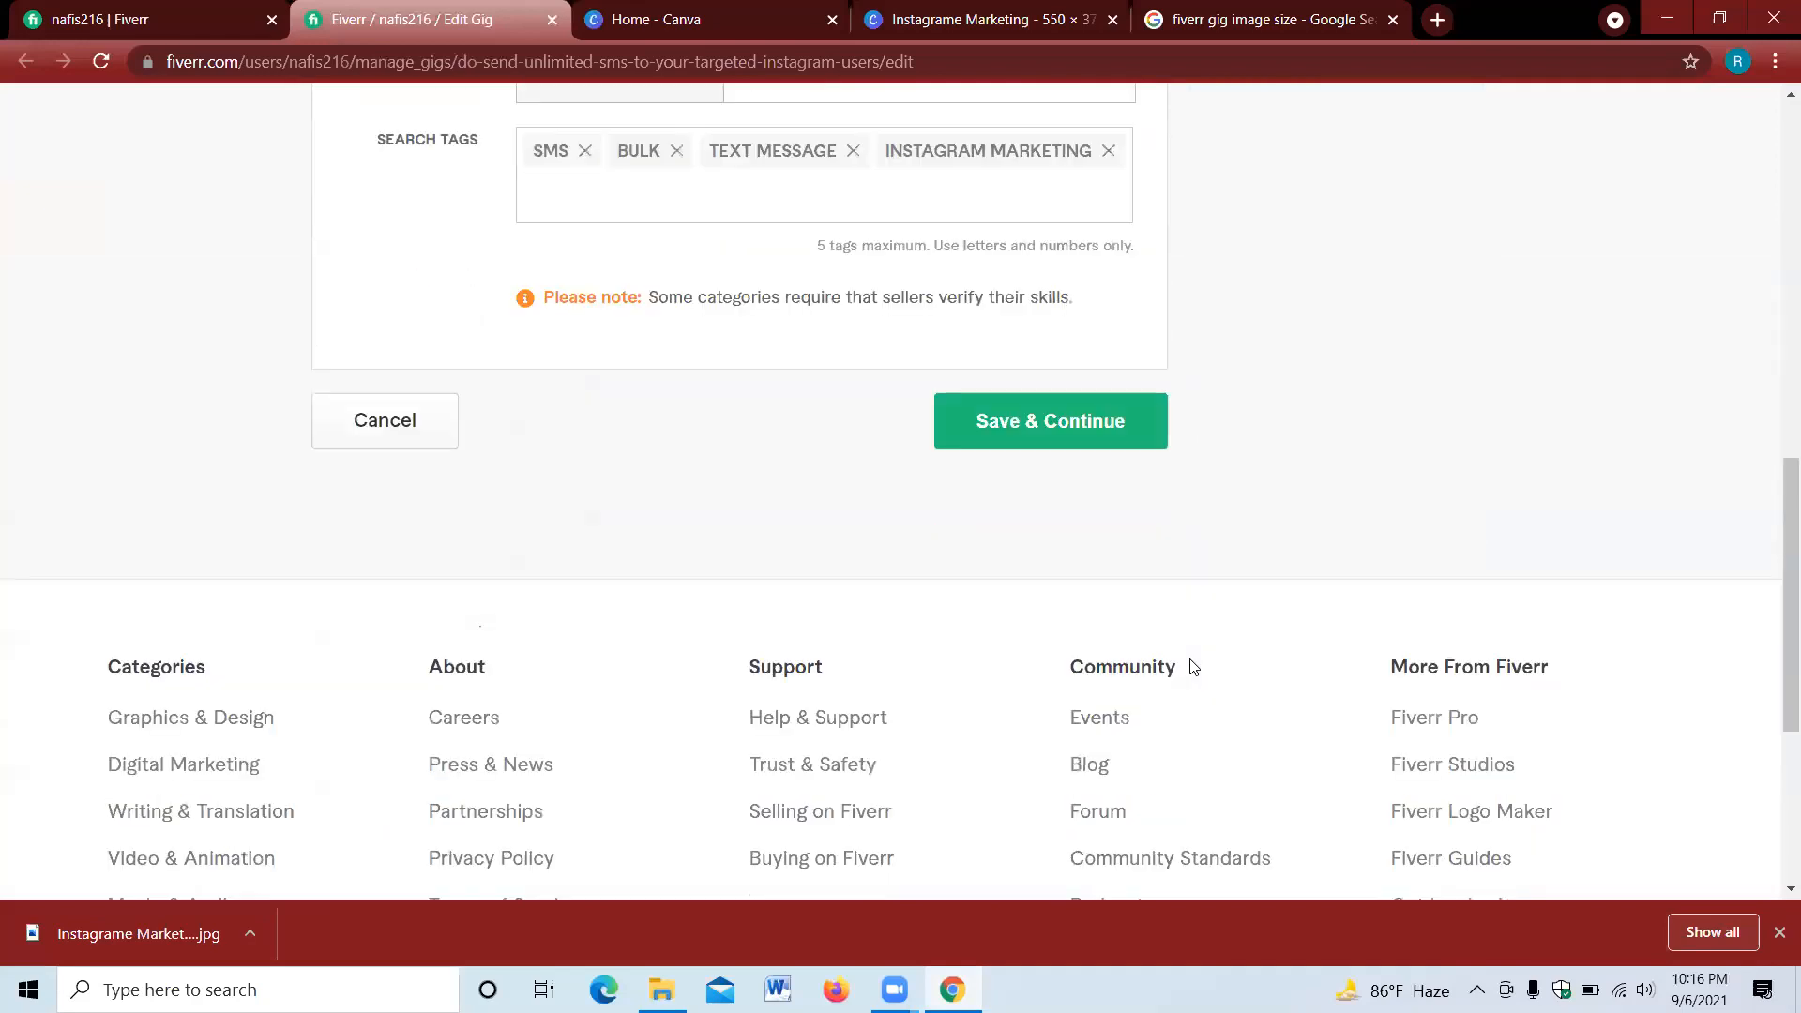
scroll(1079, 417, down, 4)
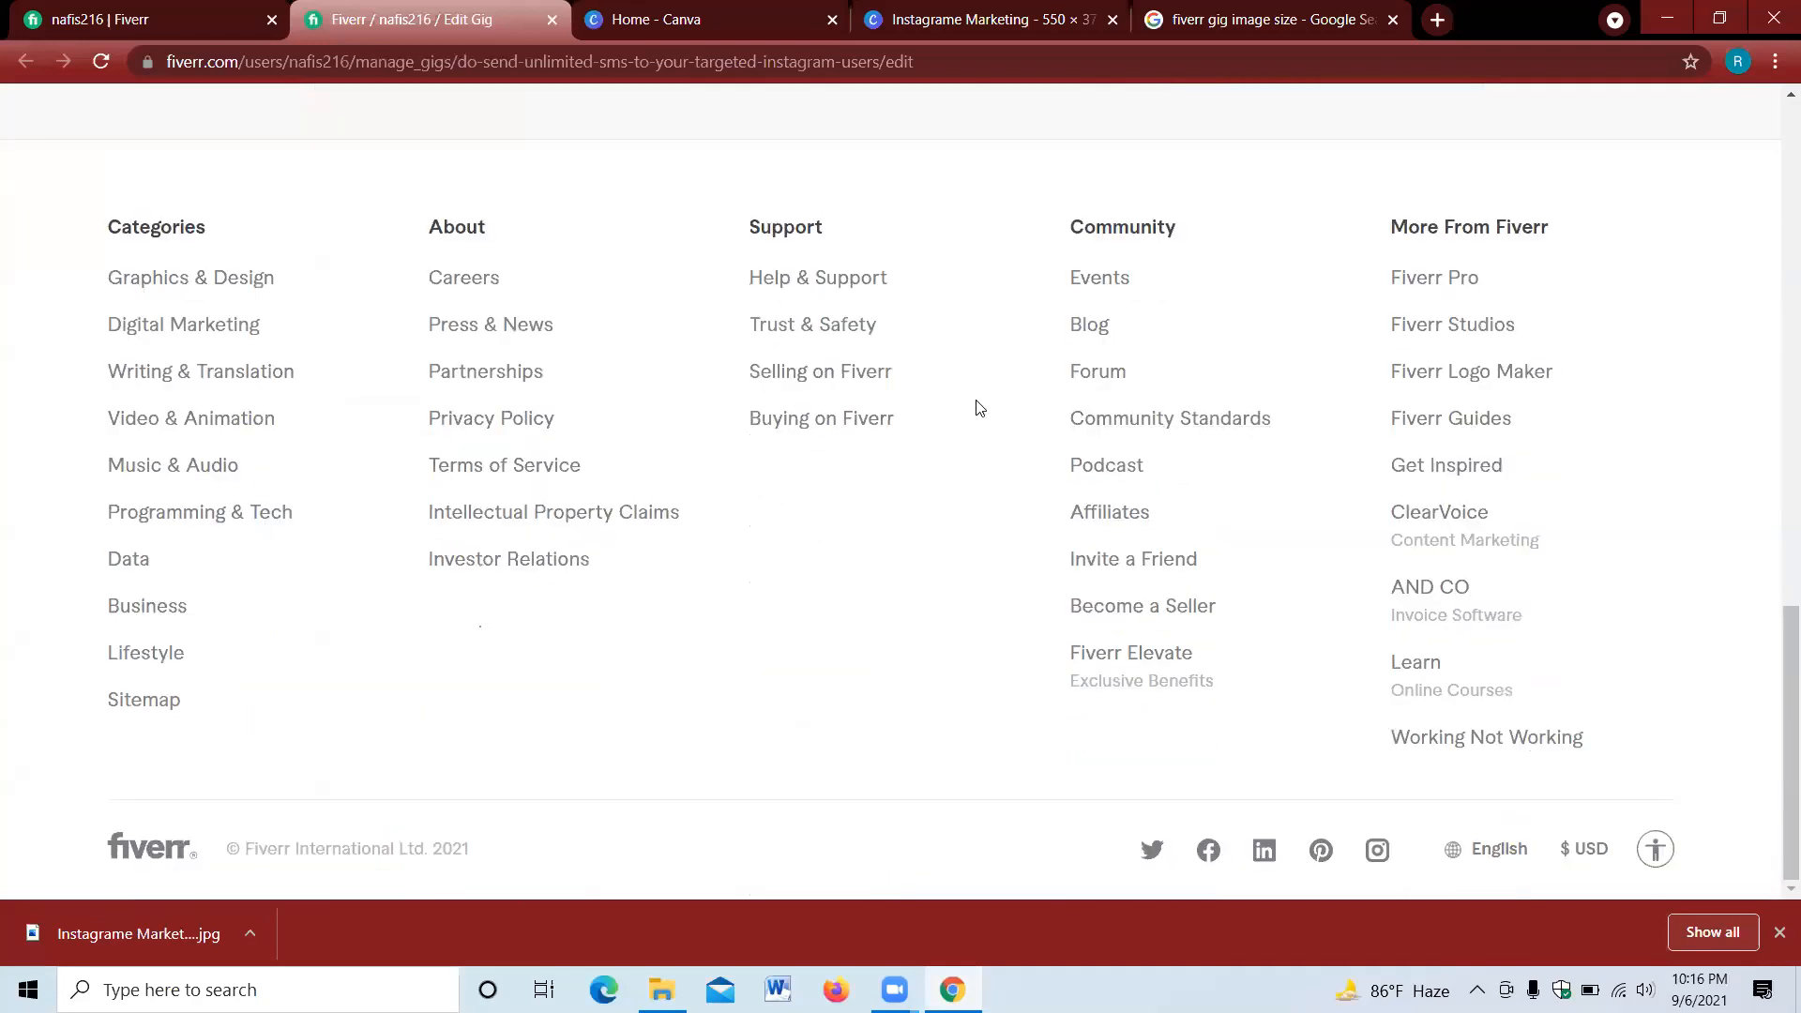
scroll(978, 411, up, 5)
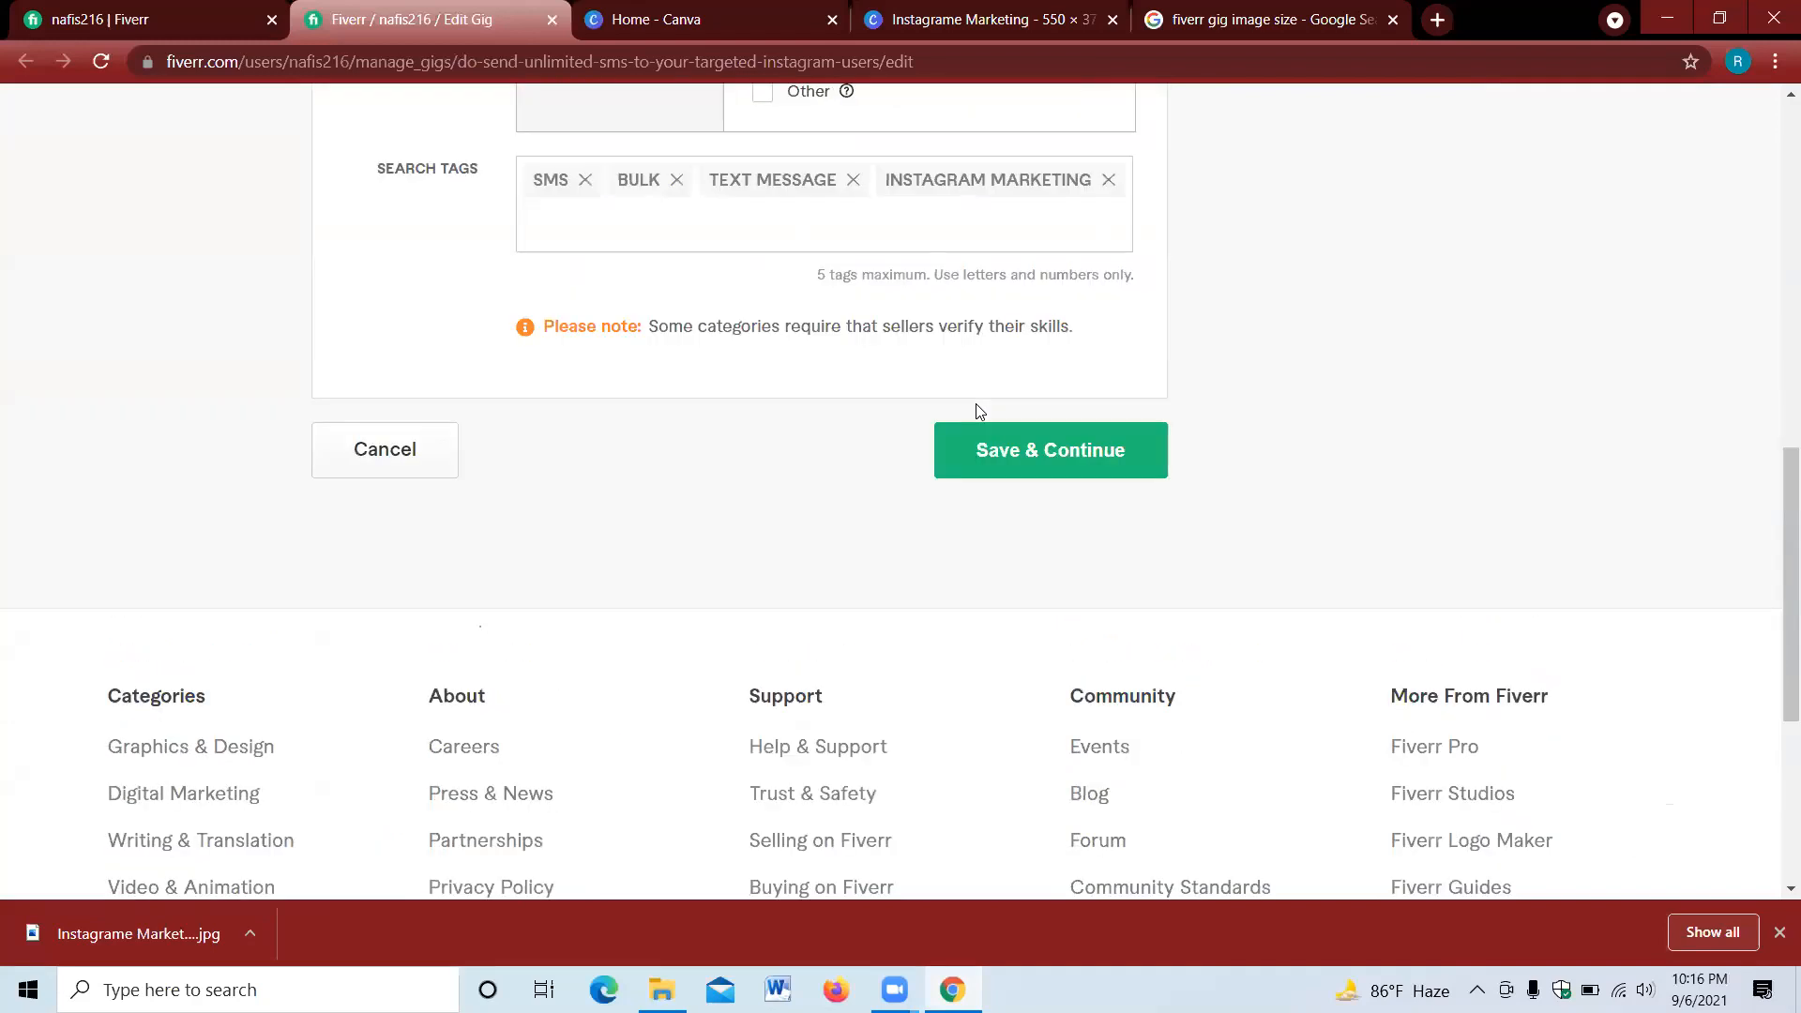
click(1025, 452)
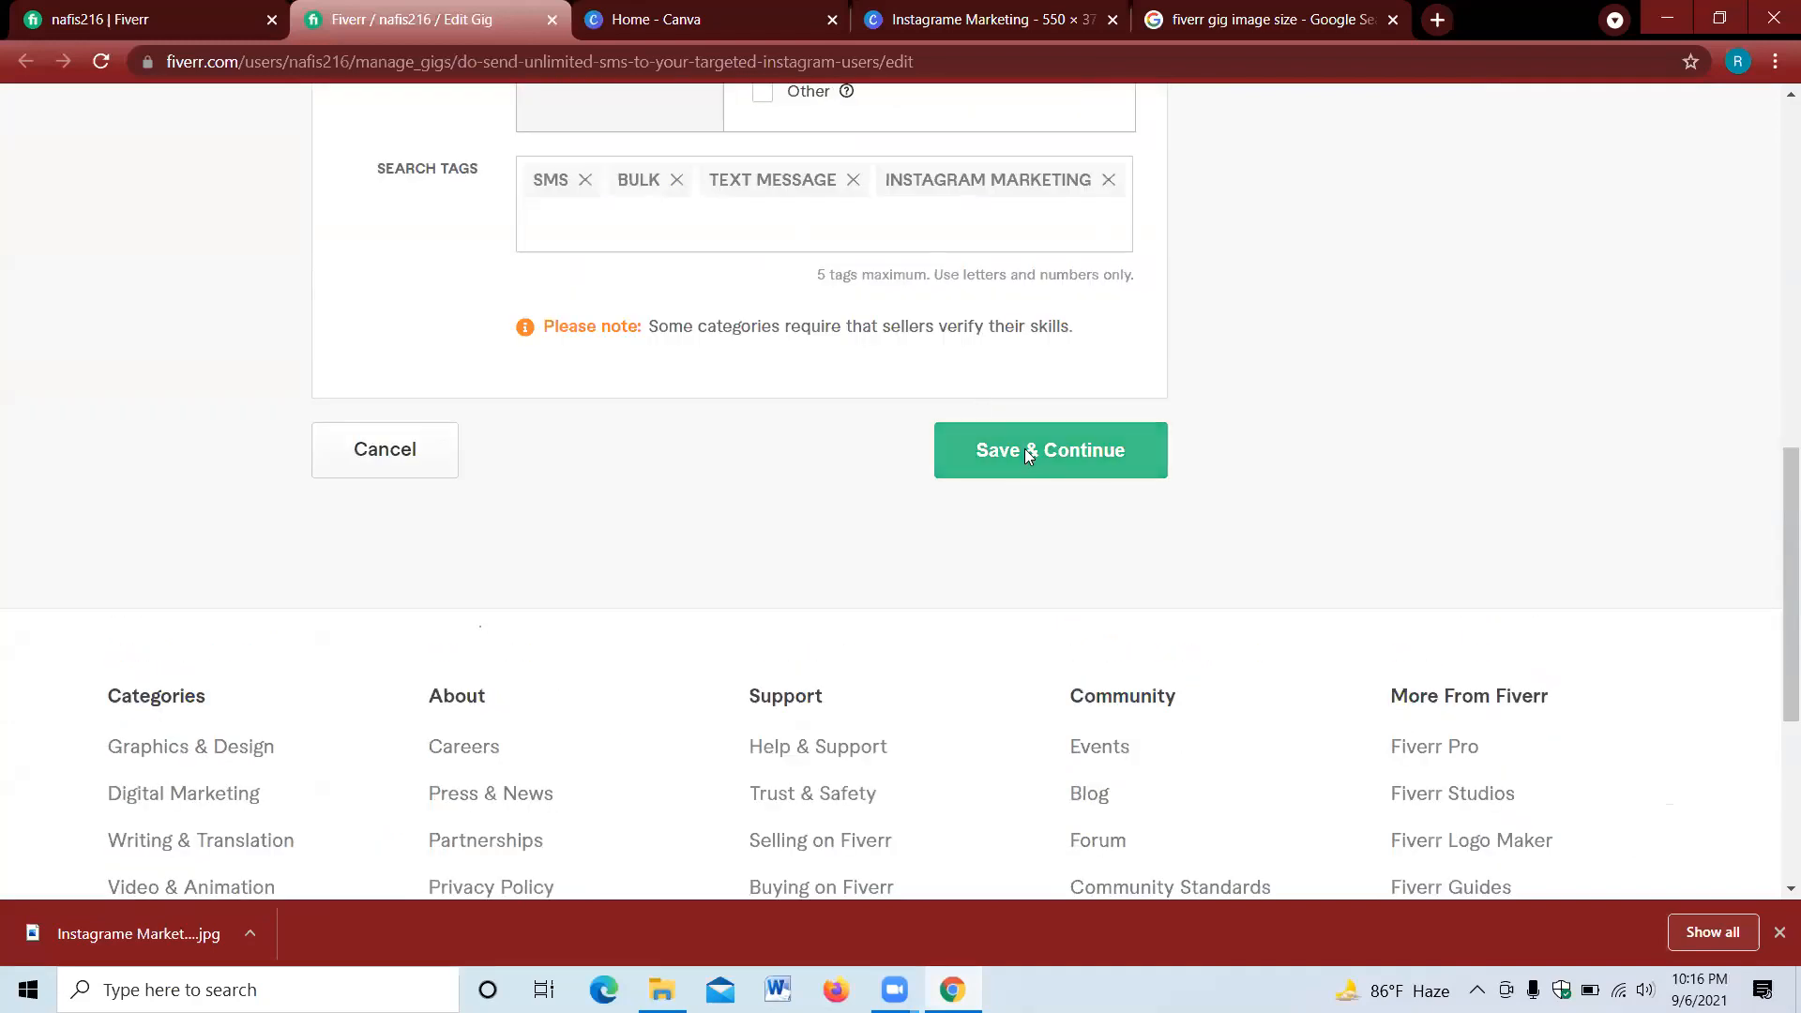
click(1076, 462)
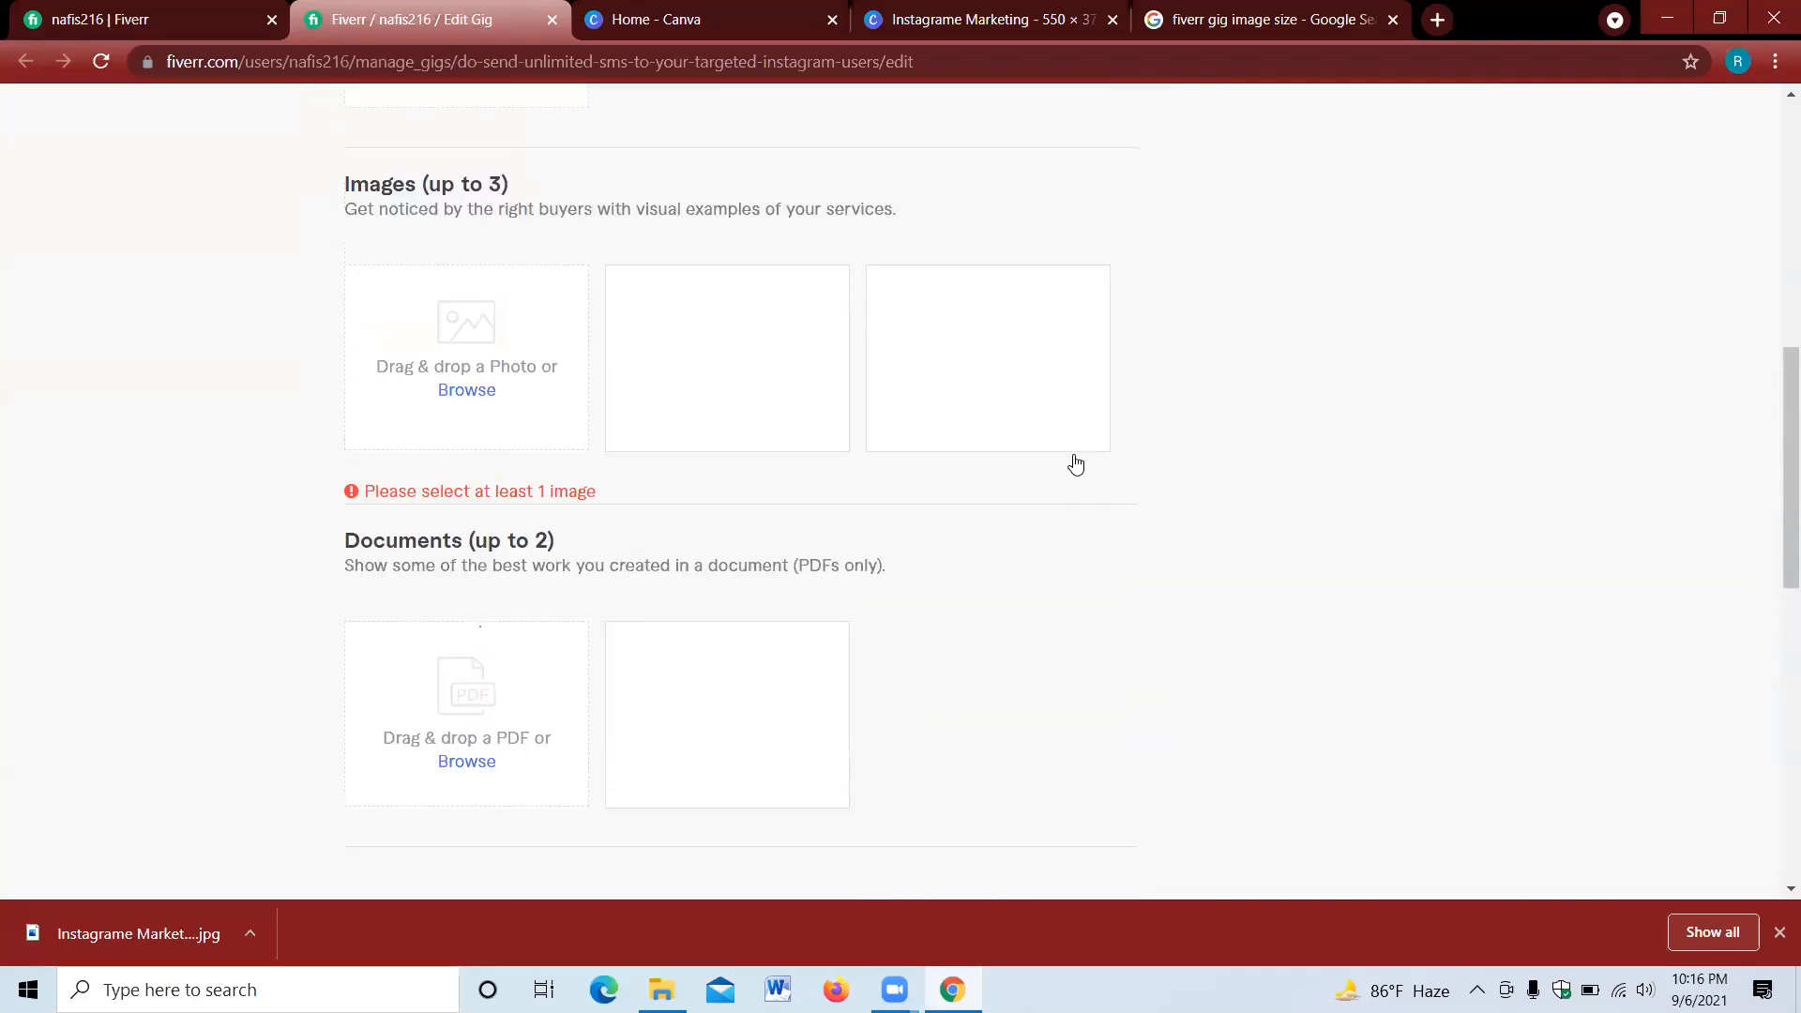
- Upload the JPG "do send unlimited SMS to your targeted Instagram users" from the Desktop folder as the gig's first gallery image
scroll(670, 569, up, 5)
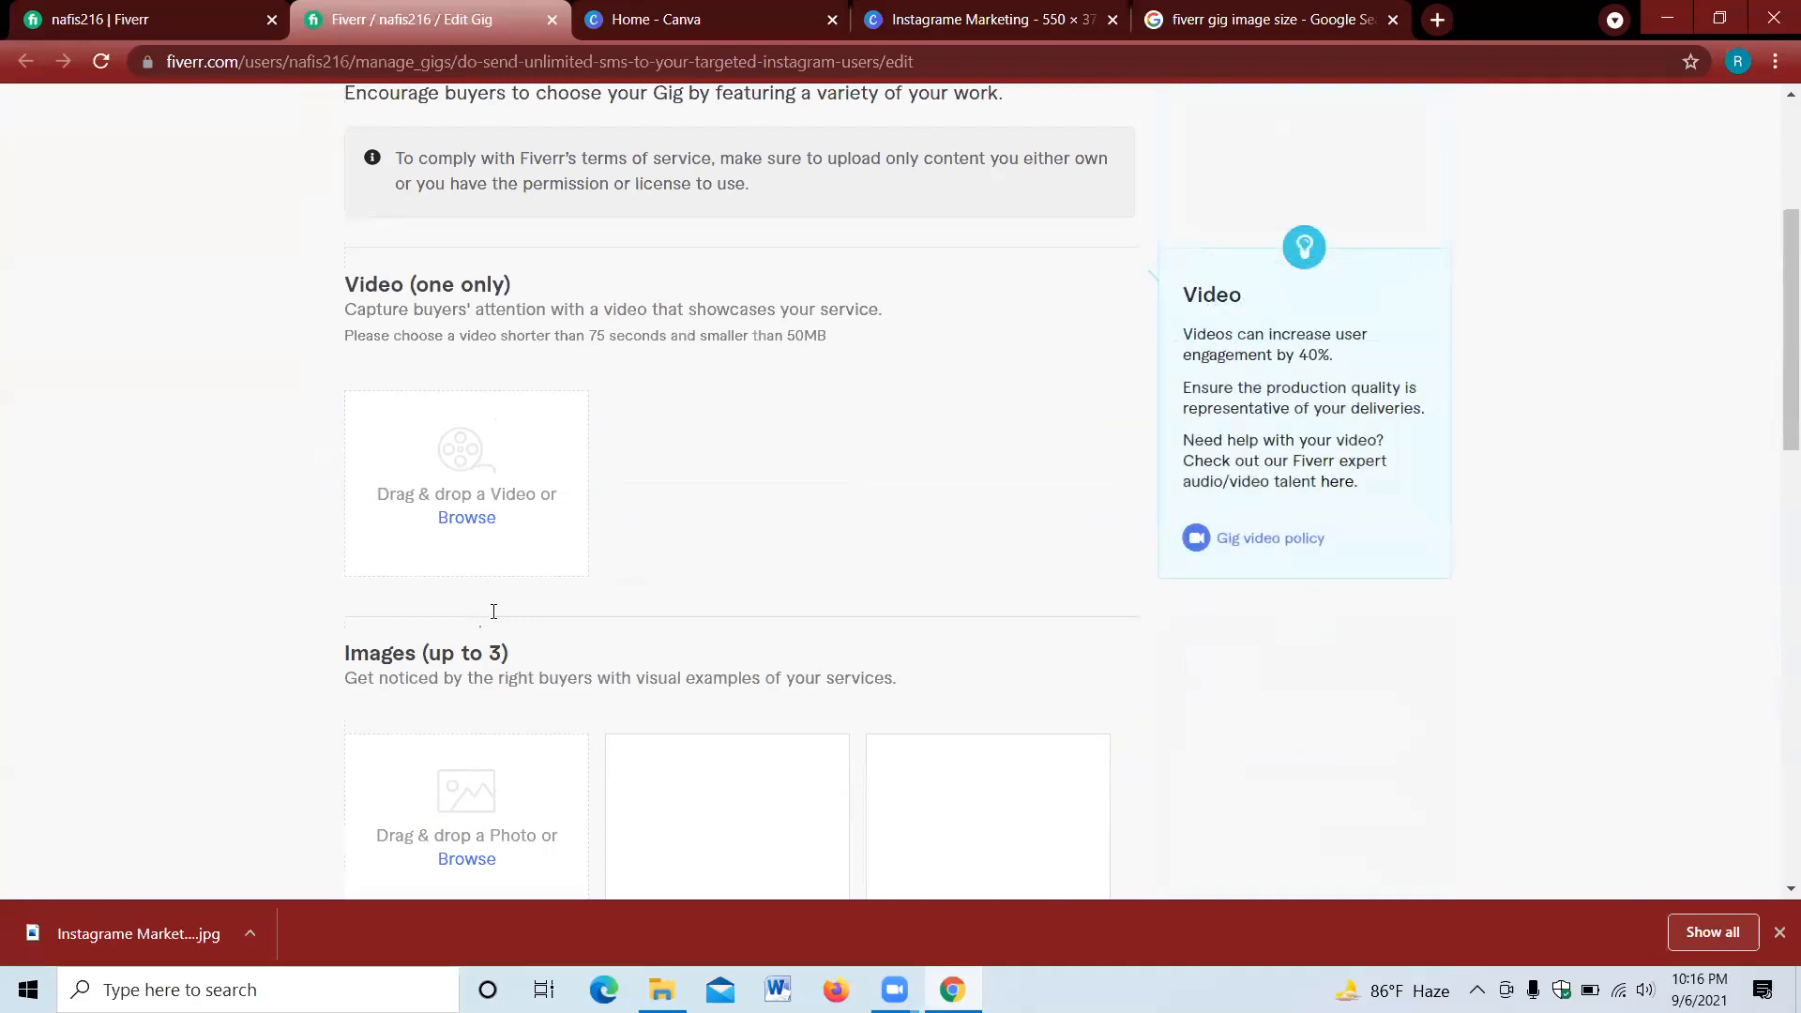
scroll(676, 661, down, 3)
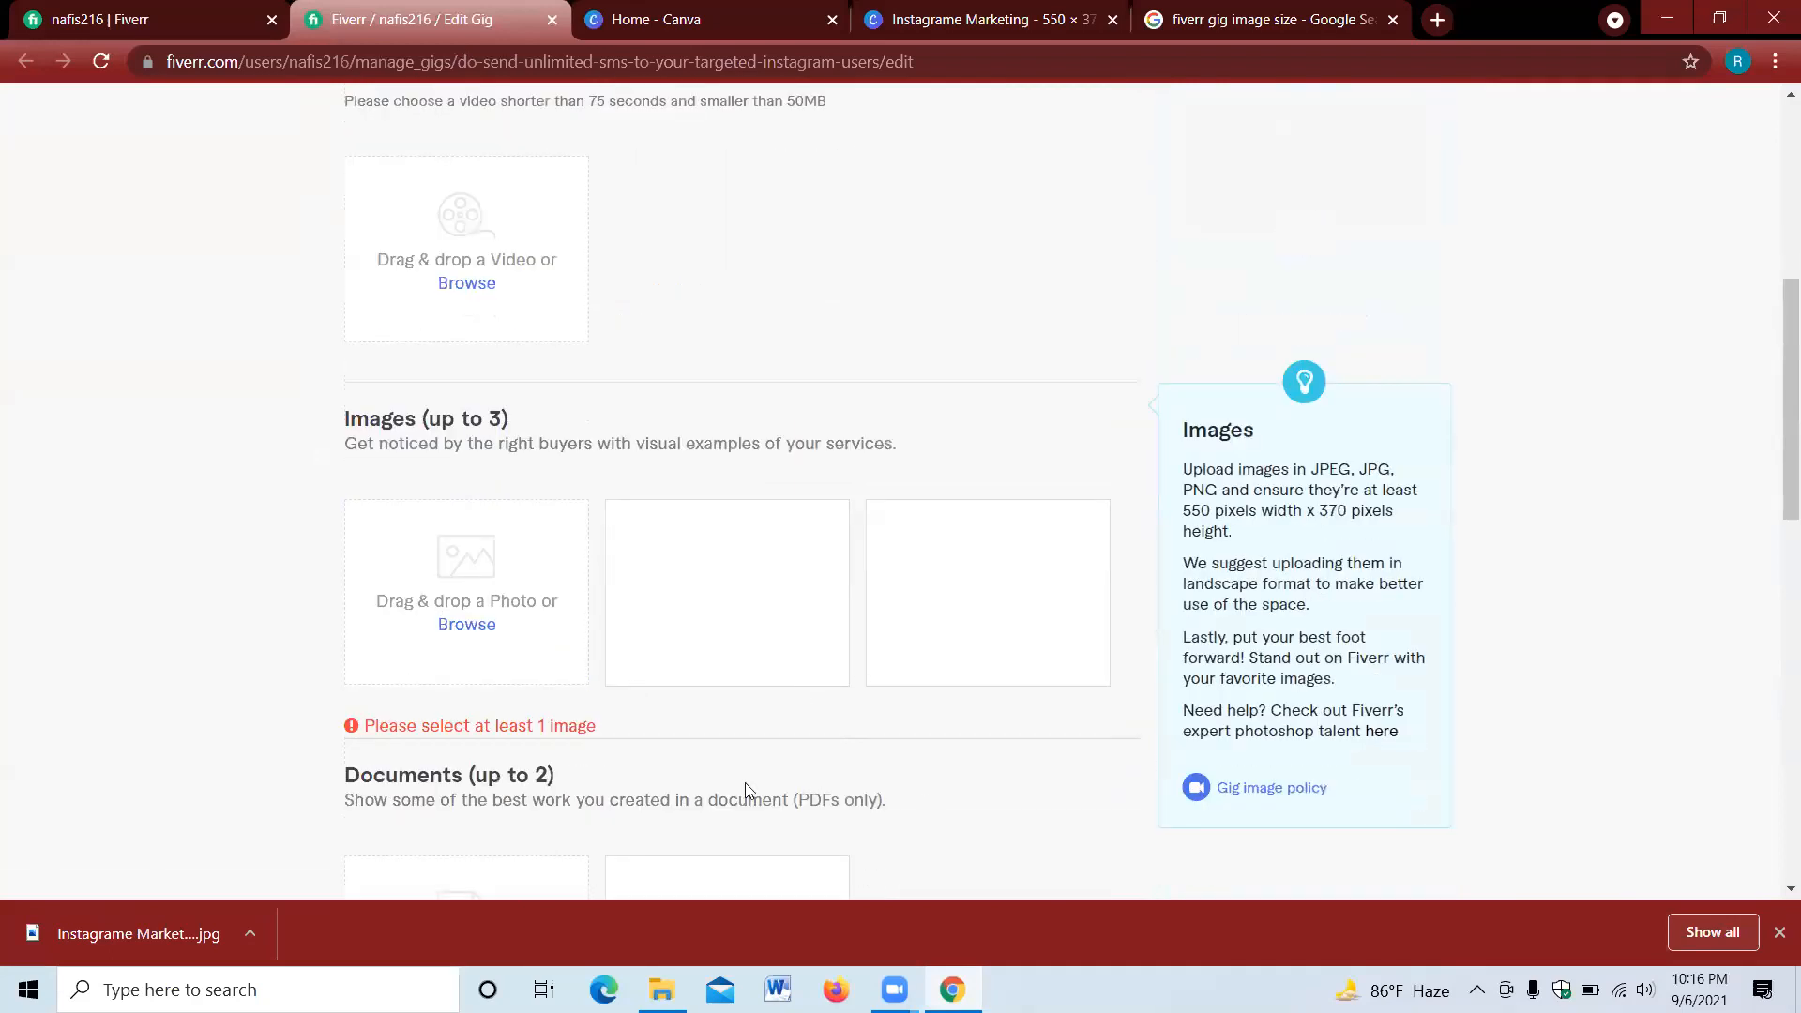
click(474, 630)
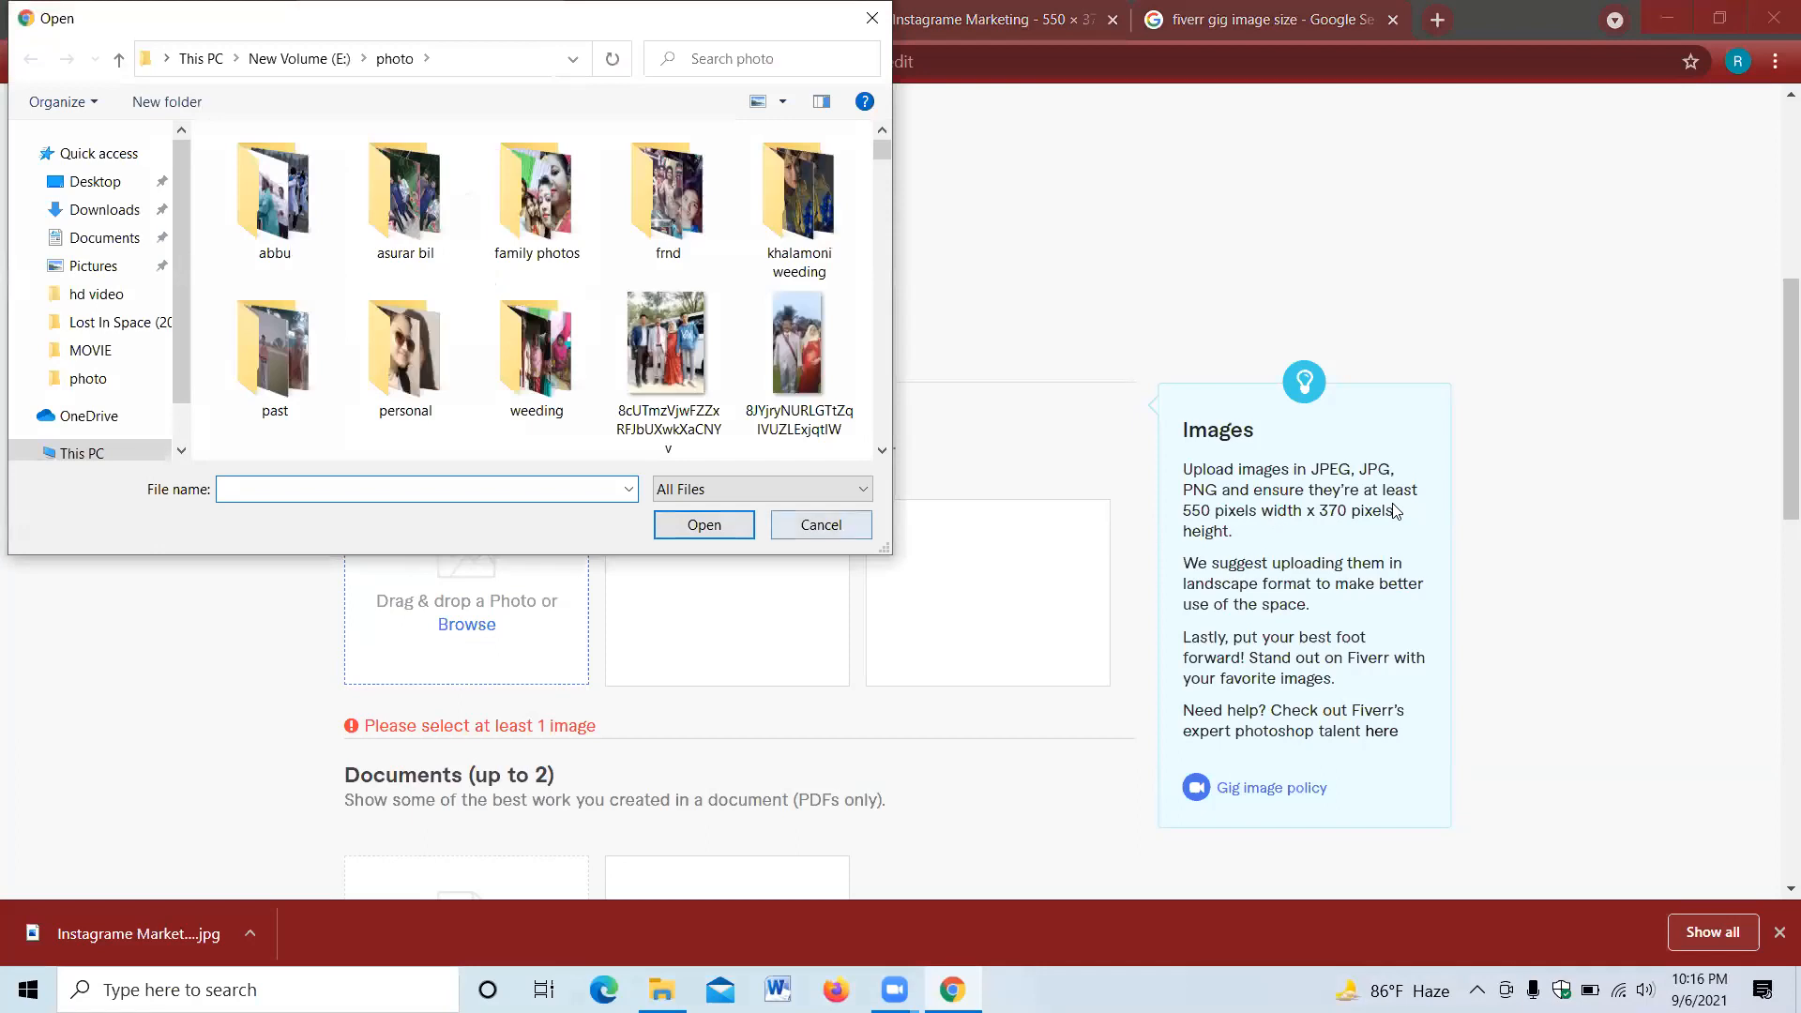
click(86, 190)
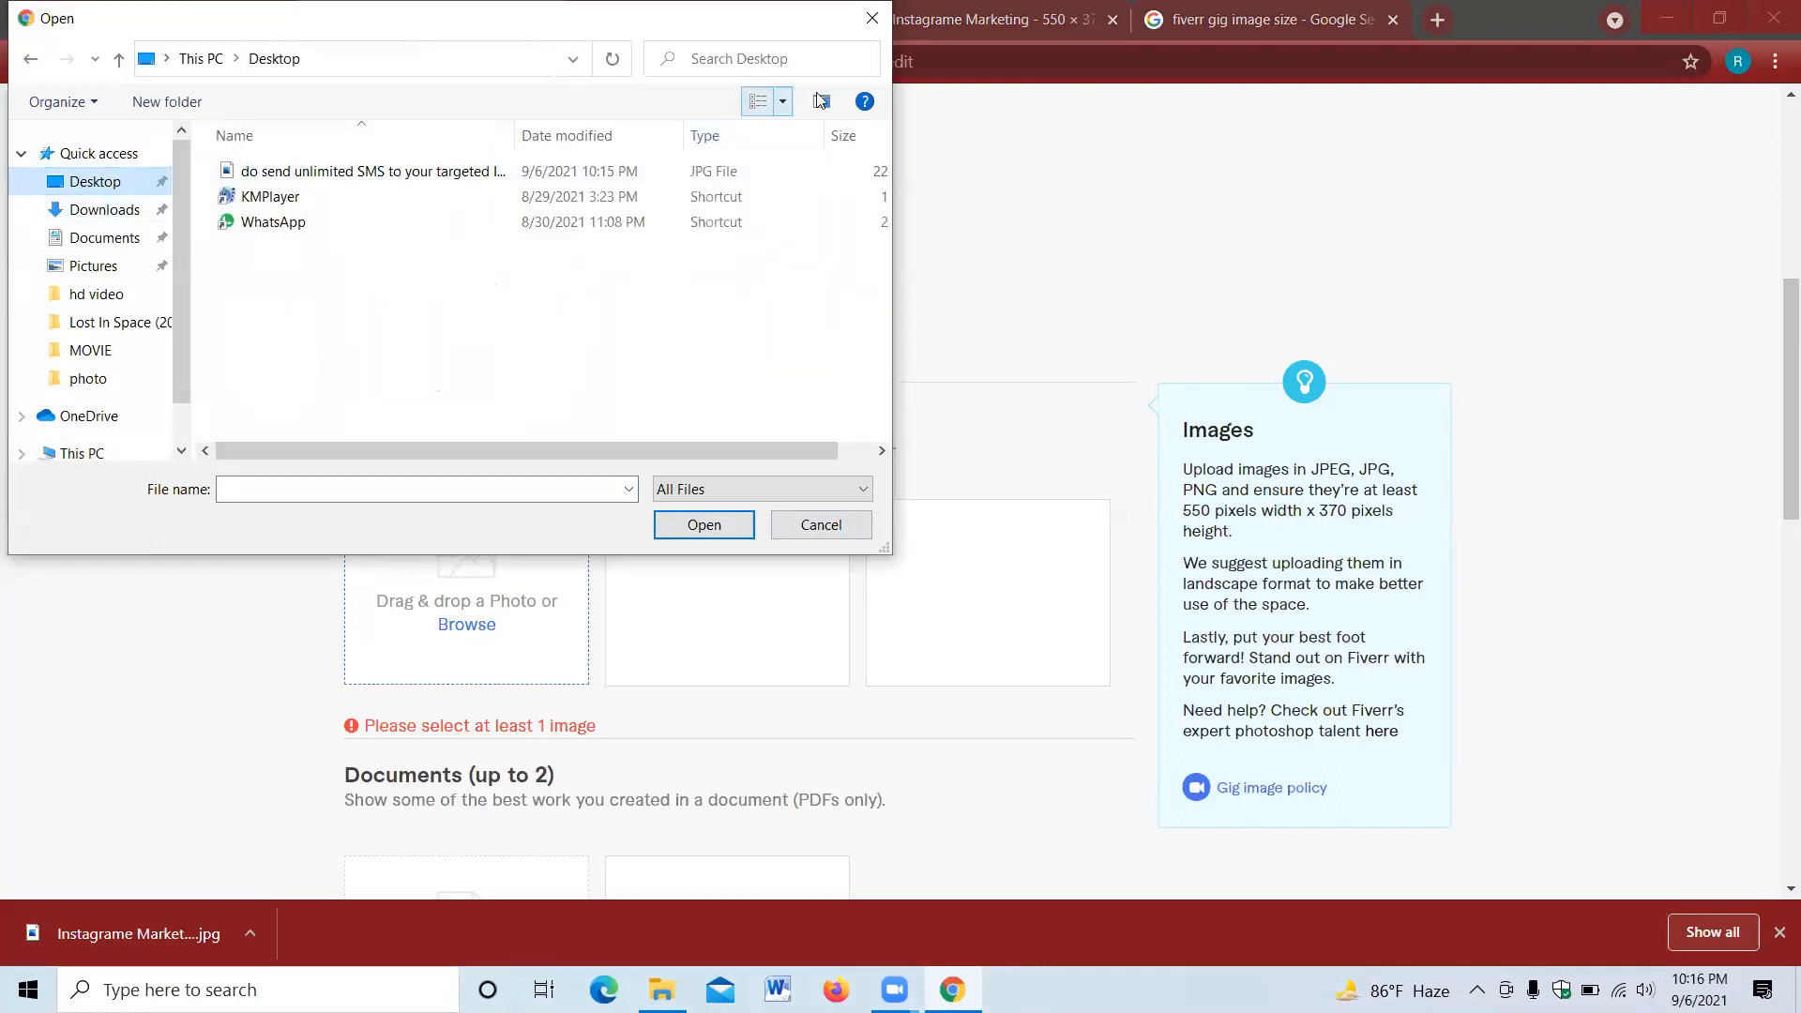
double_click(715, 19)
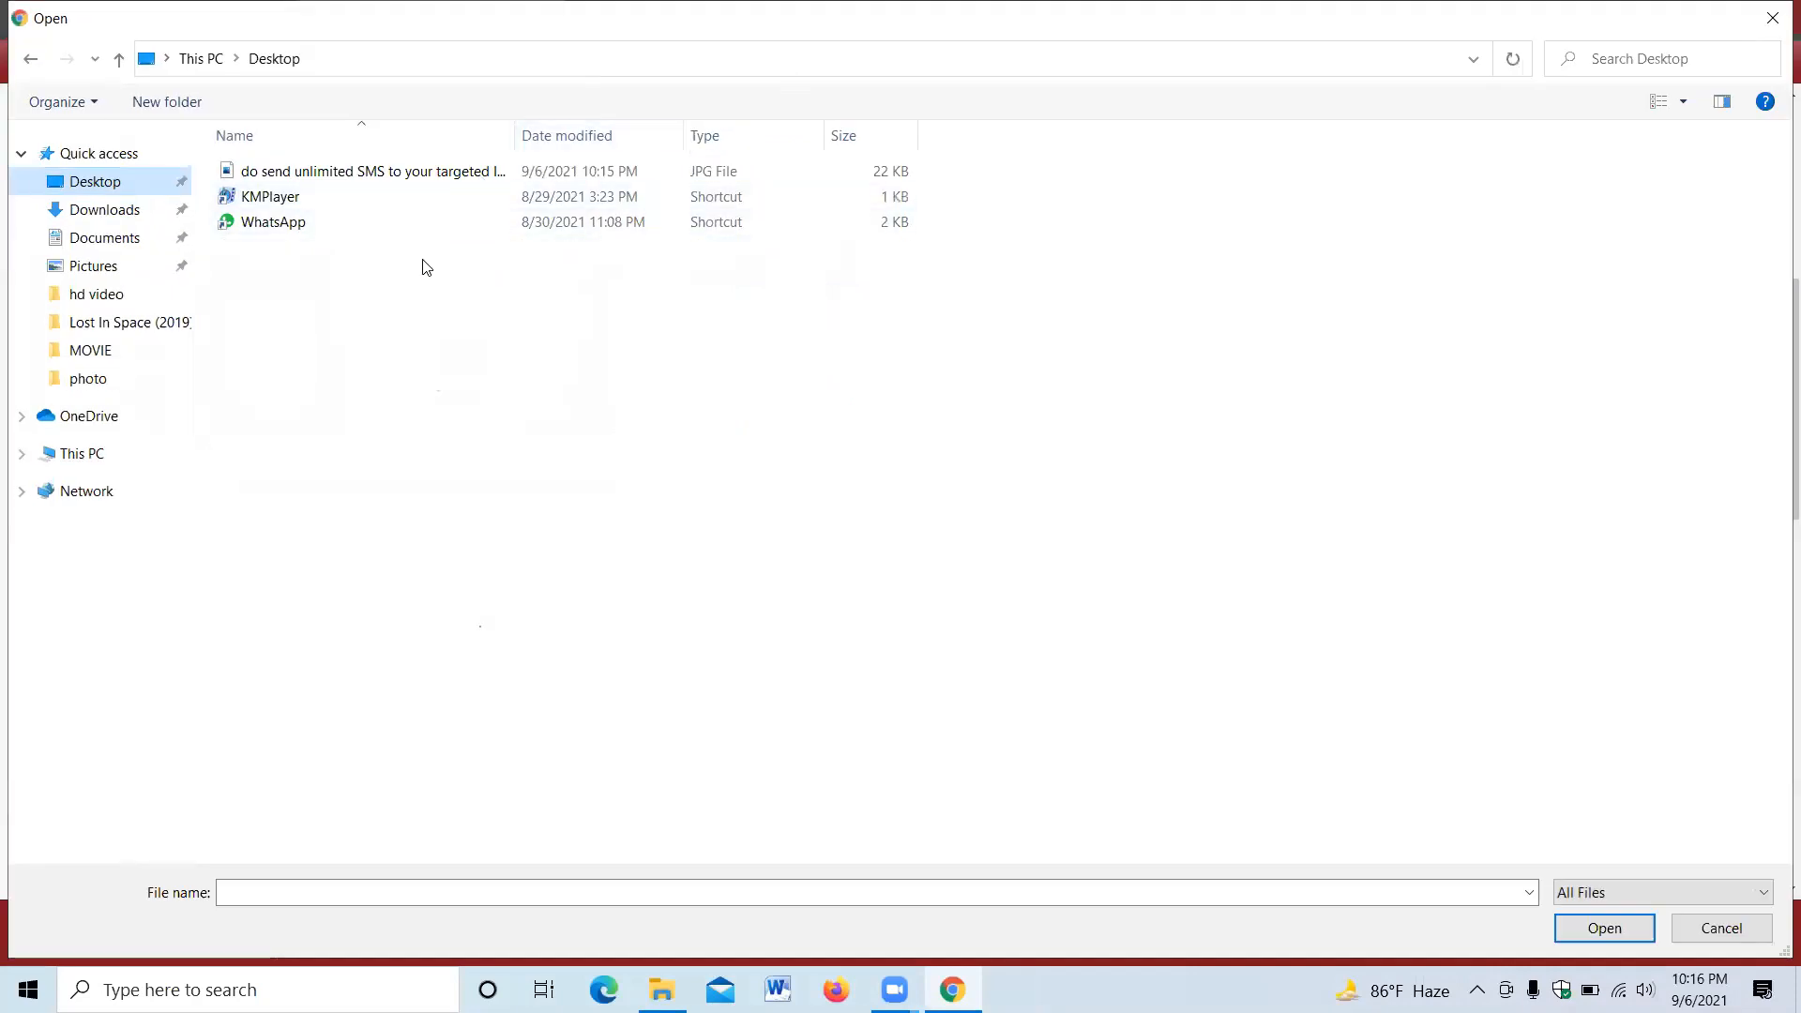
click(383, 177)
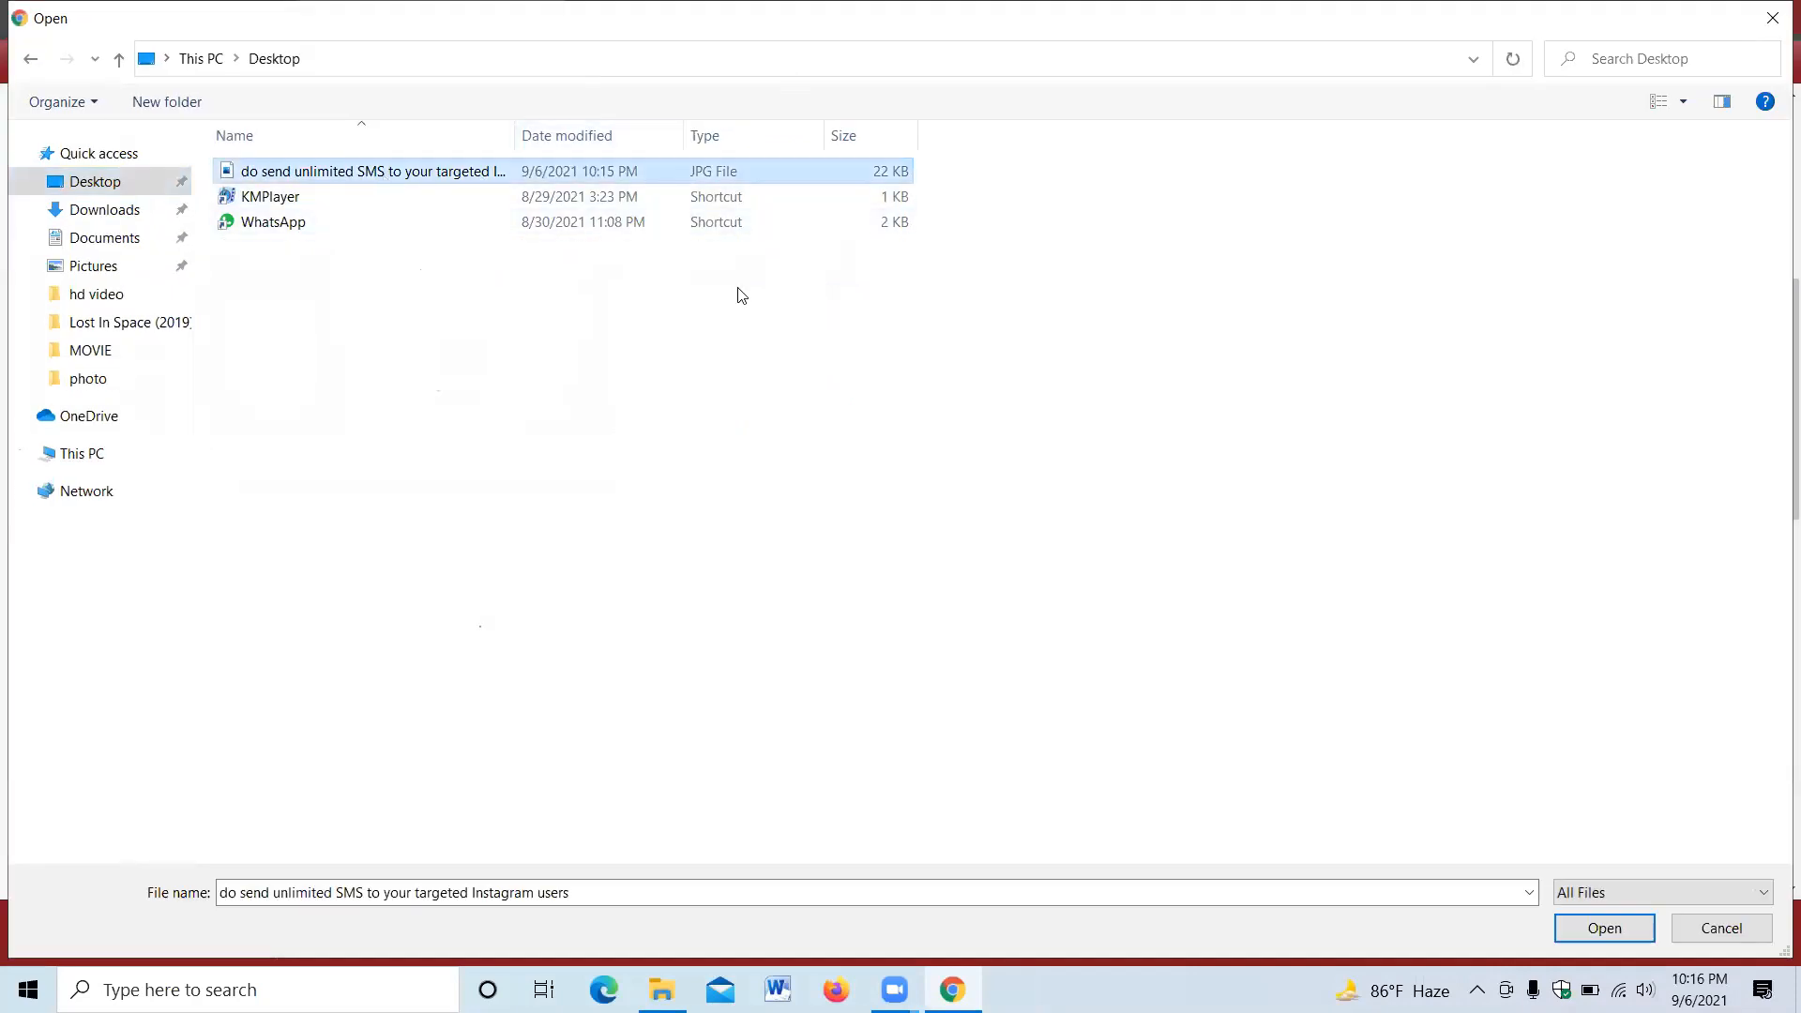
click(1598, 932)
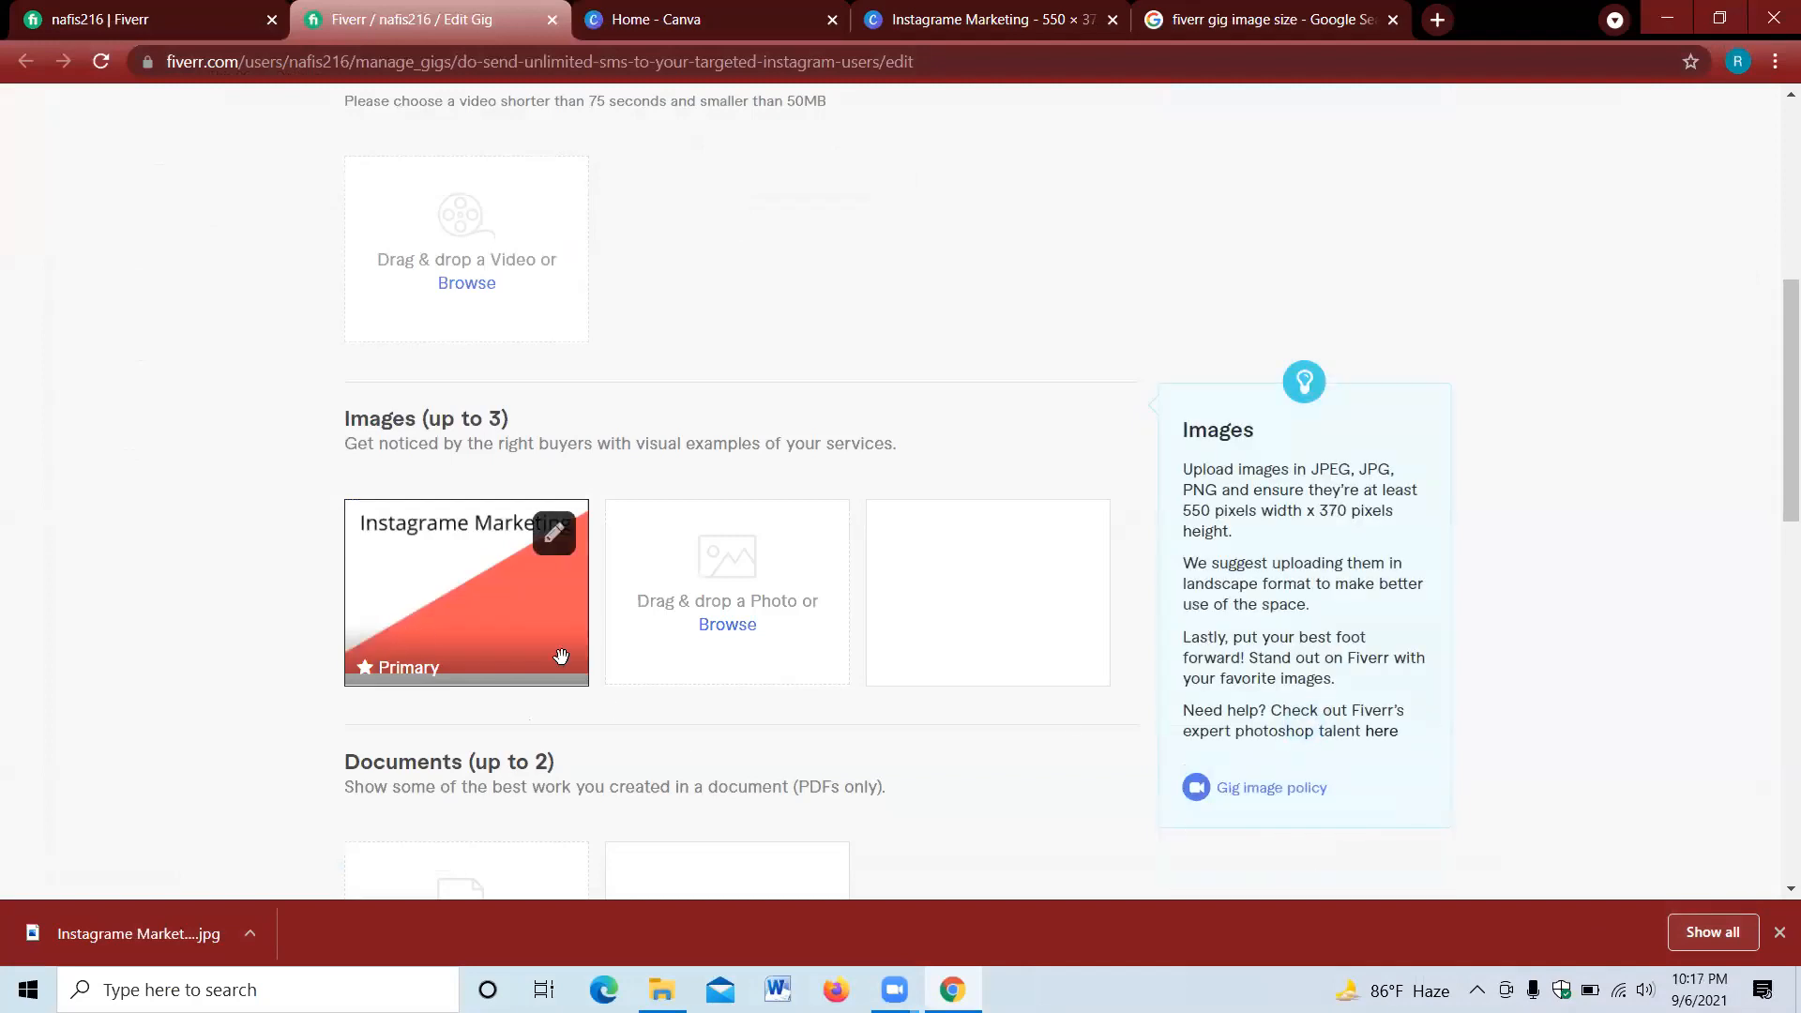
- Save the Gallery stage and continue to the gig's Publish stage
scroll(1193, 758, down, 5)
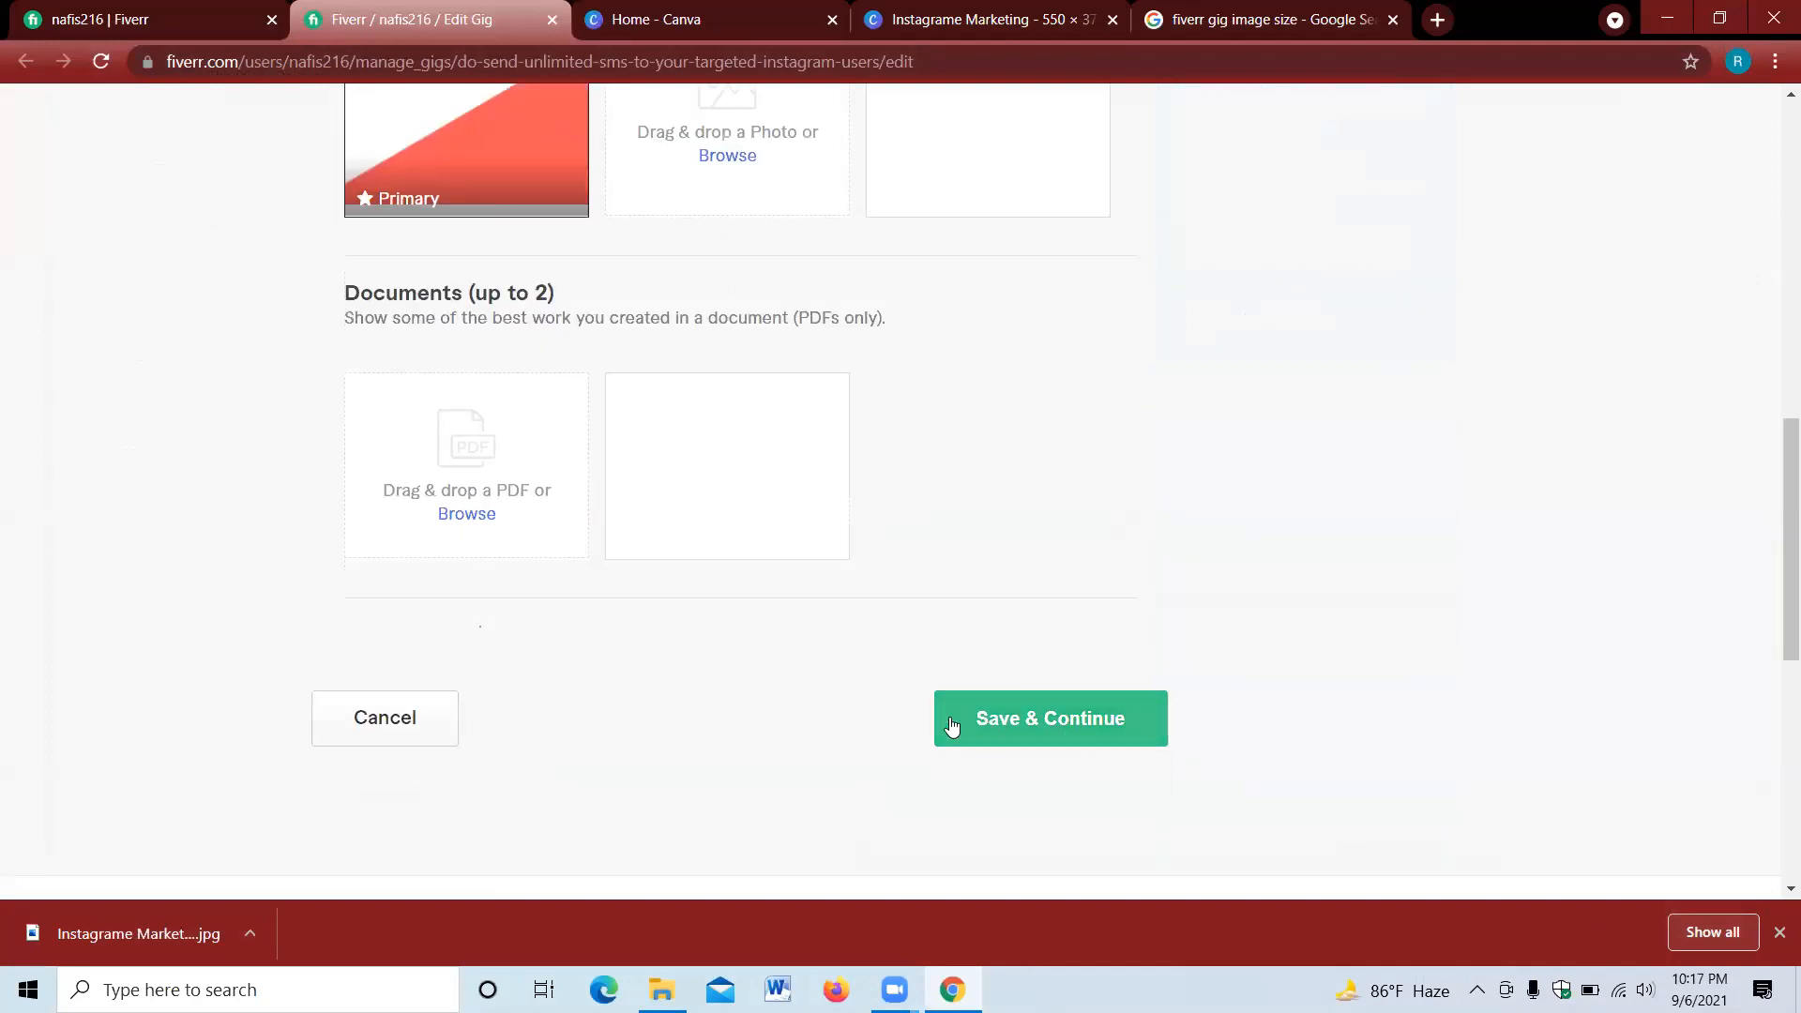
scroll(954, 729, down, 1)
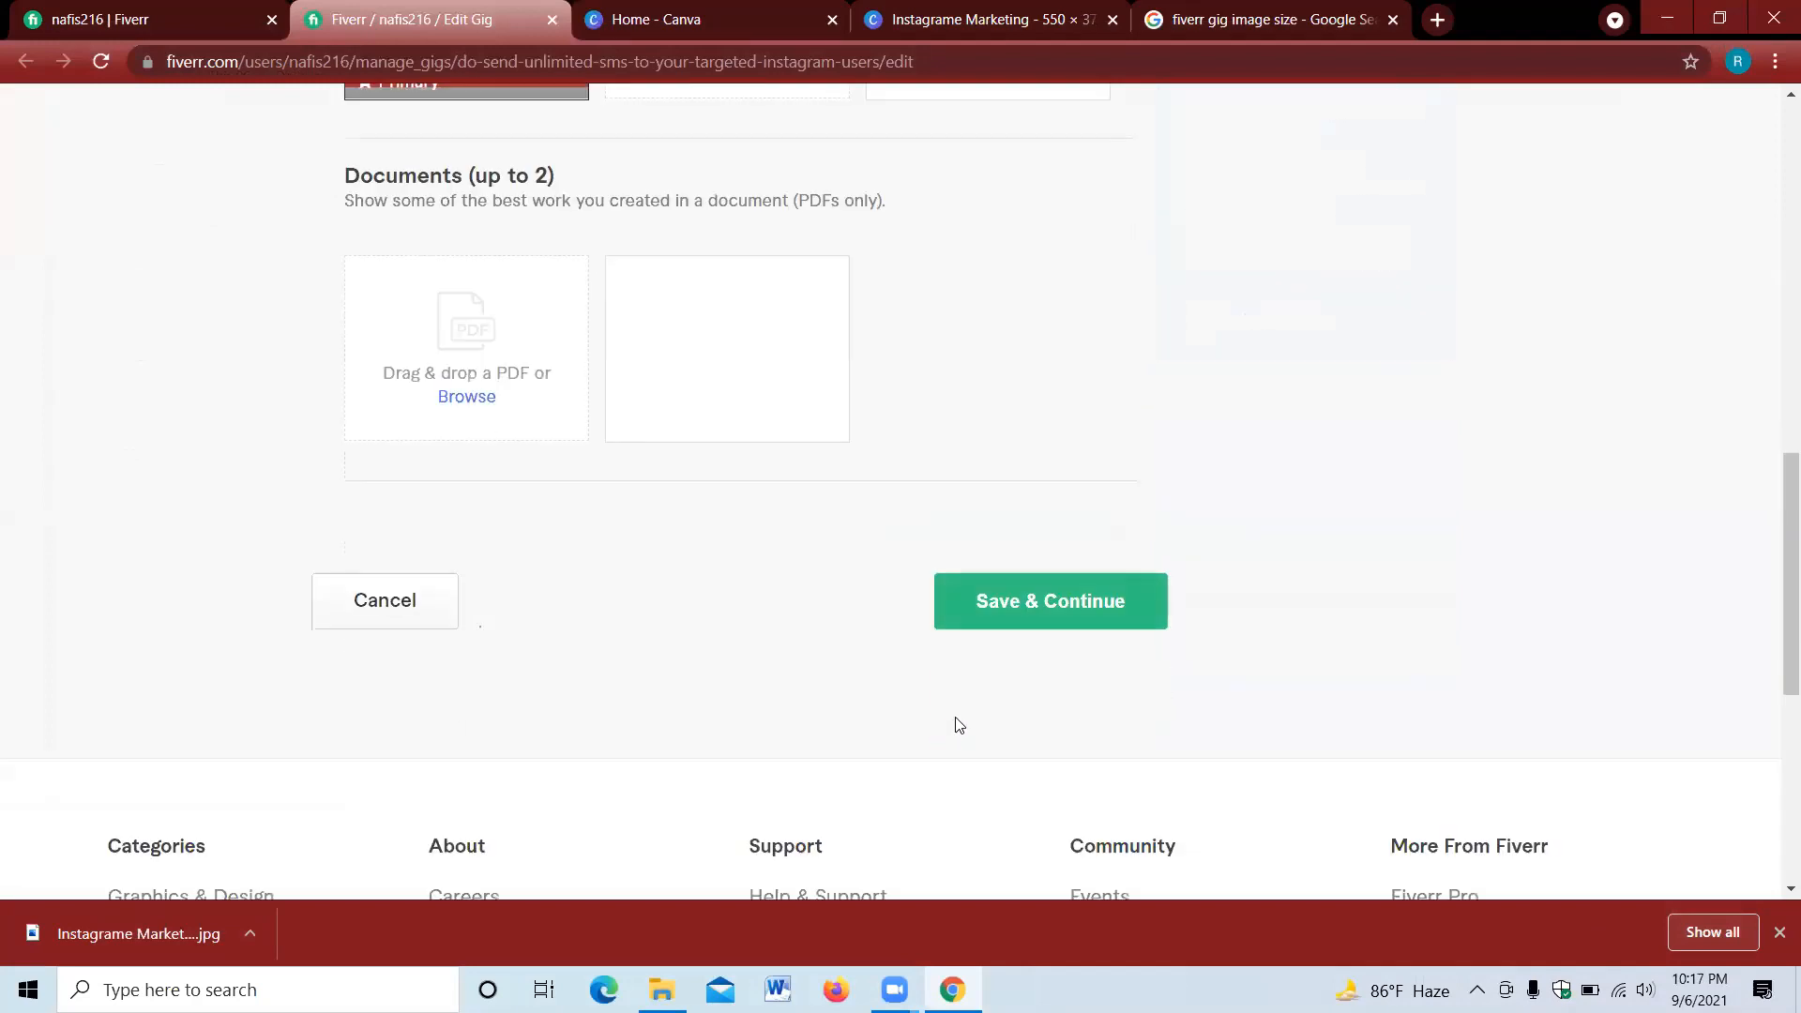
click(1013, 600)
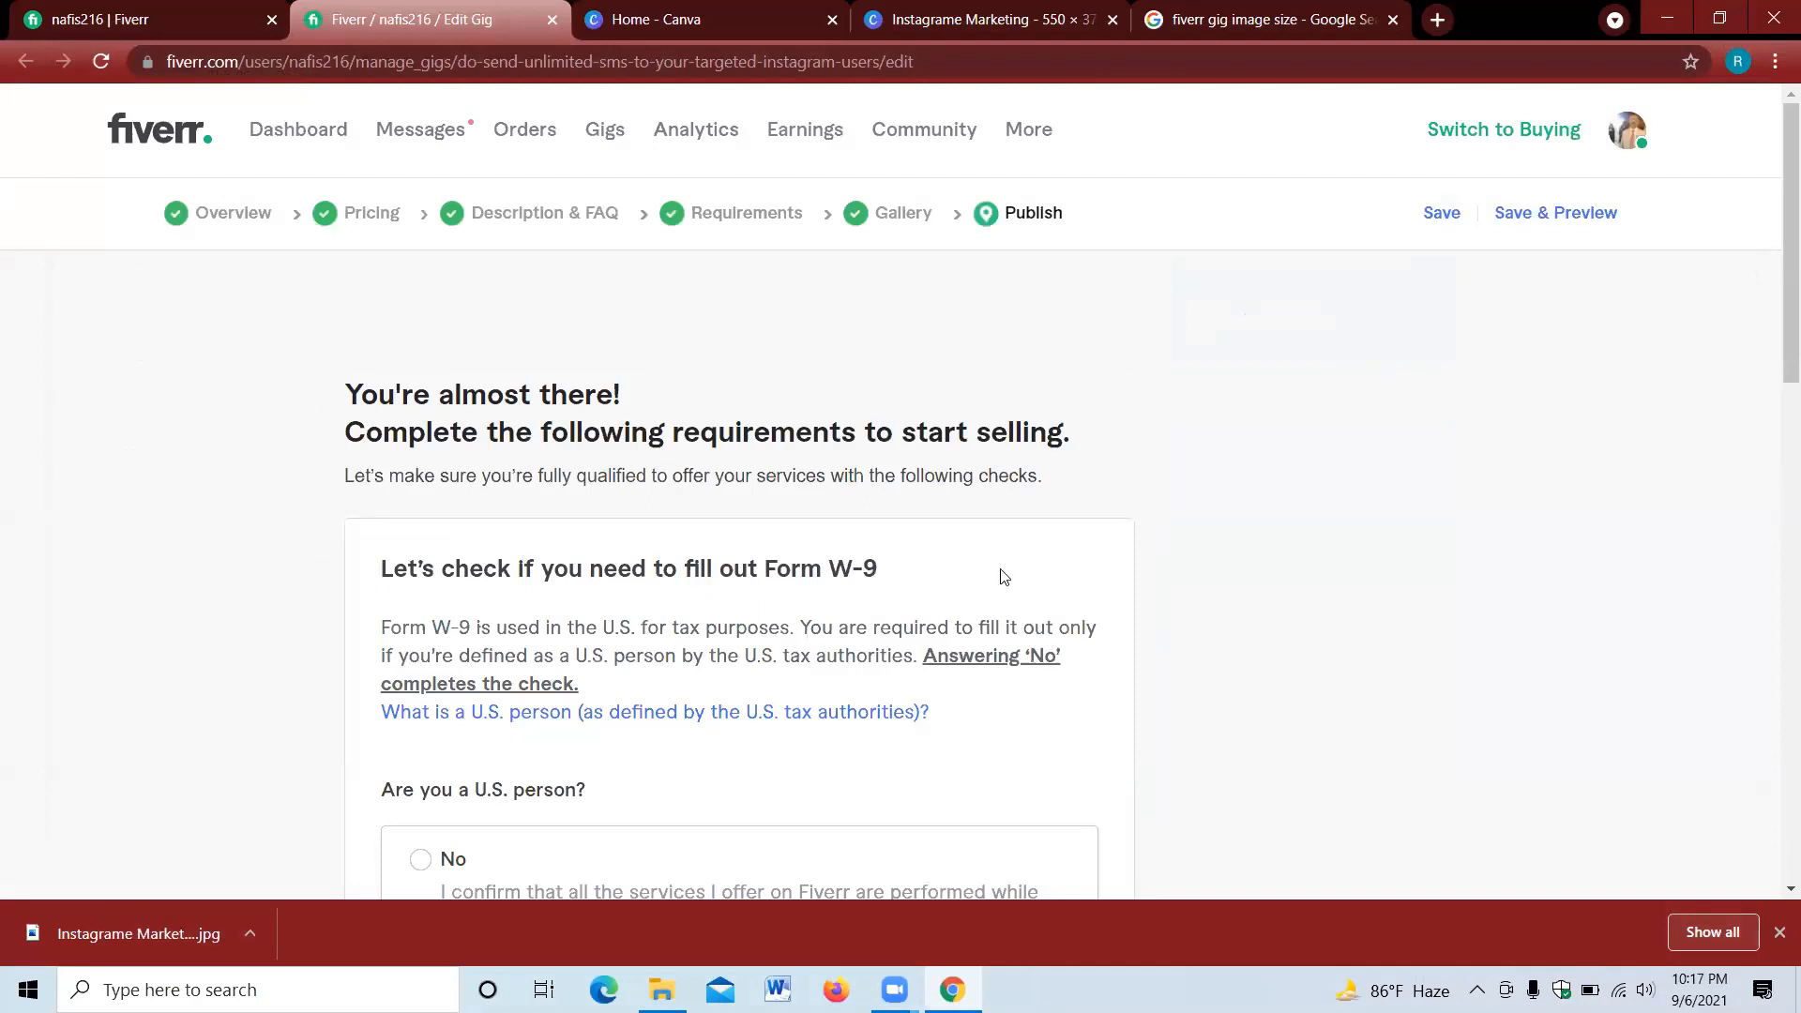
- Answer No to the Form W-9 question about being a U.S. person, save the answer and dismiss the confirmation
scroll(1257, 648, down, 3)
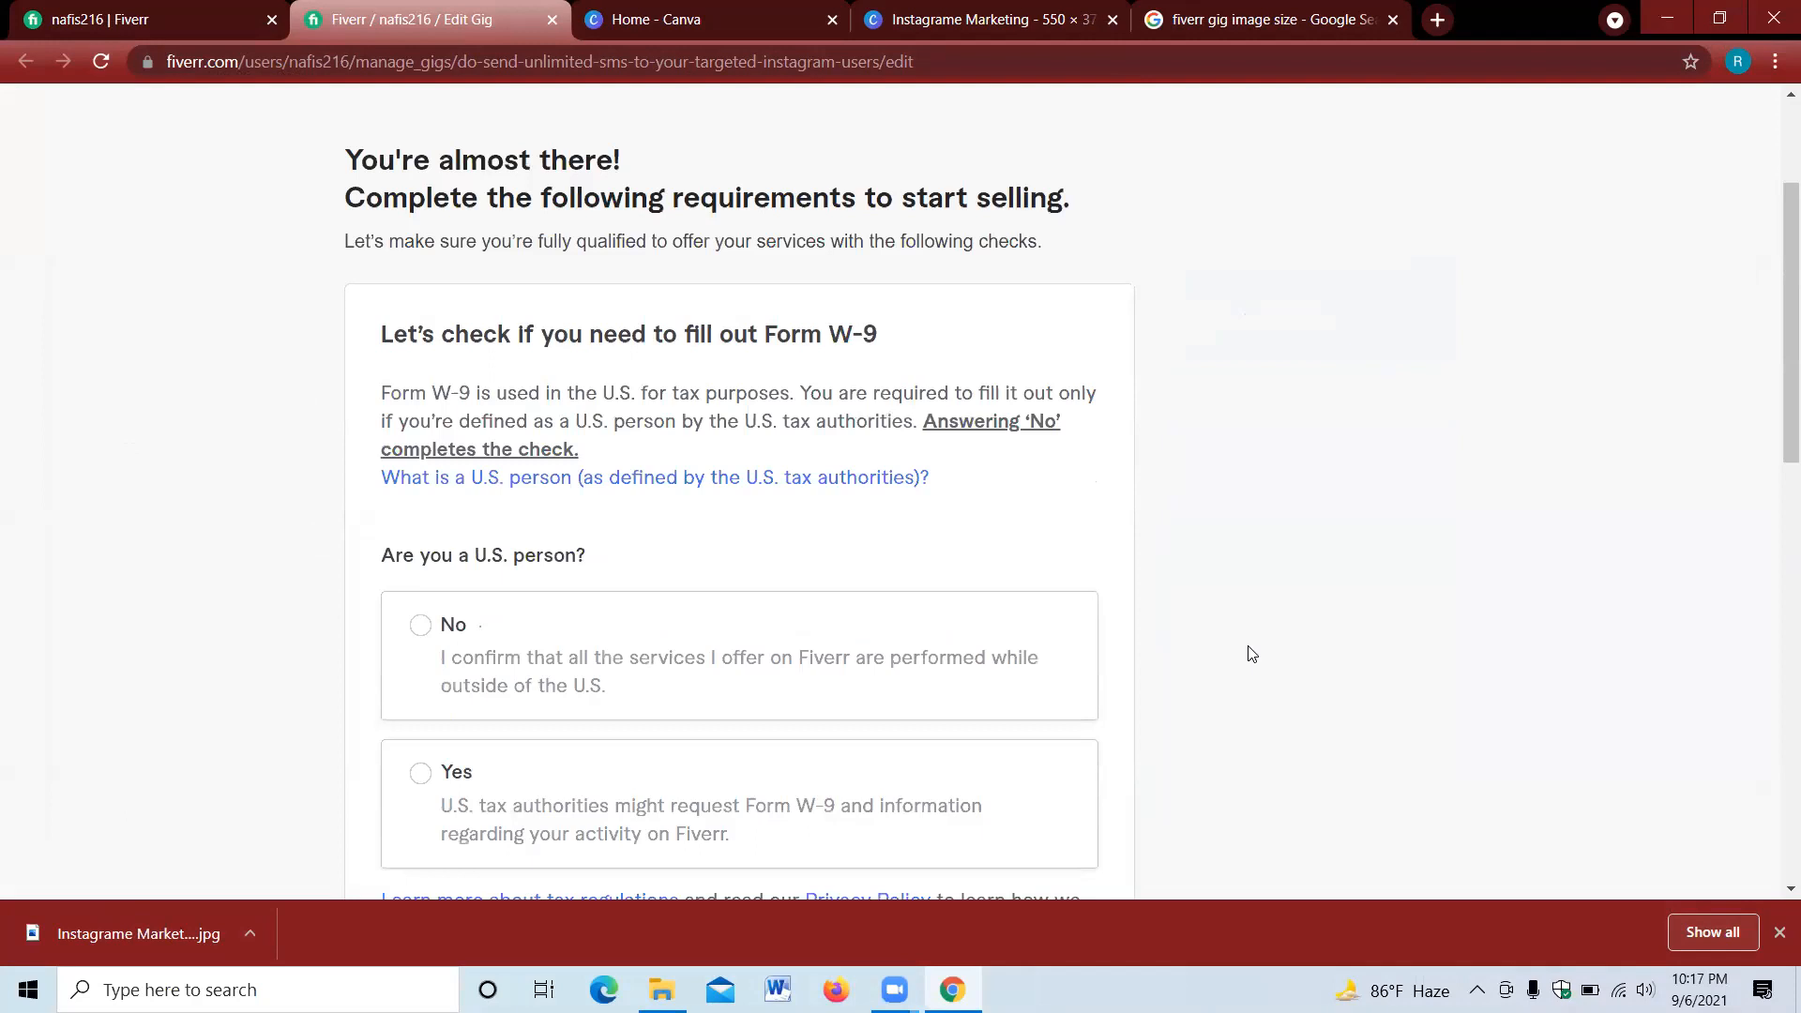
scroll(1252, 654, down, 3)
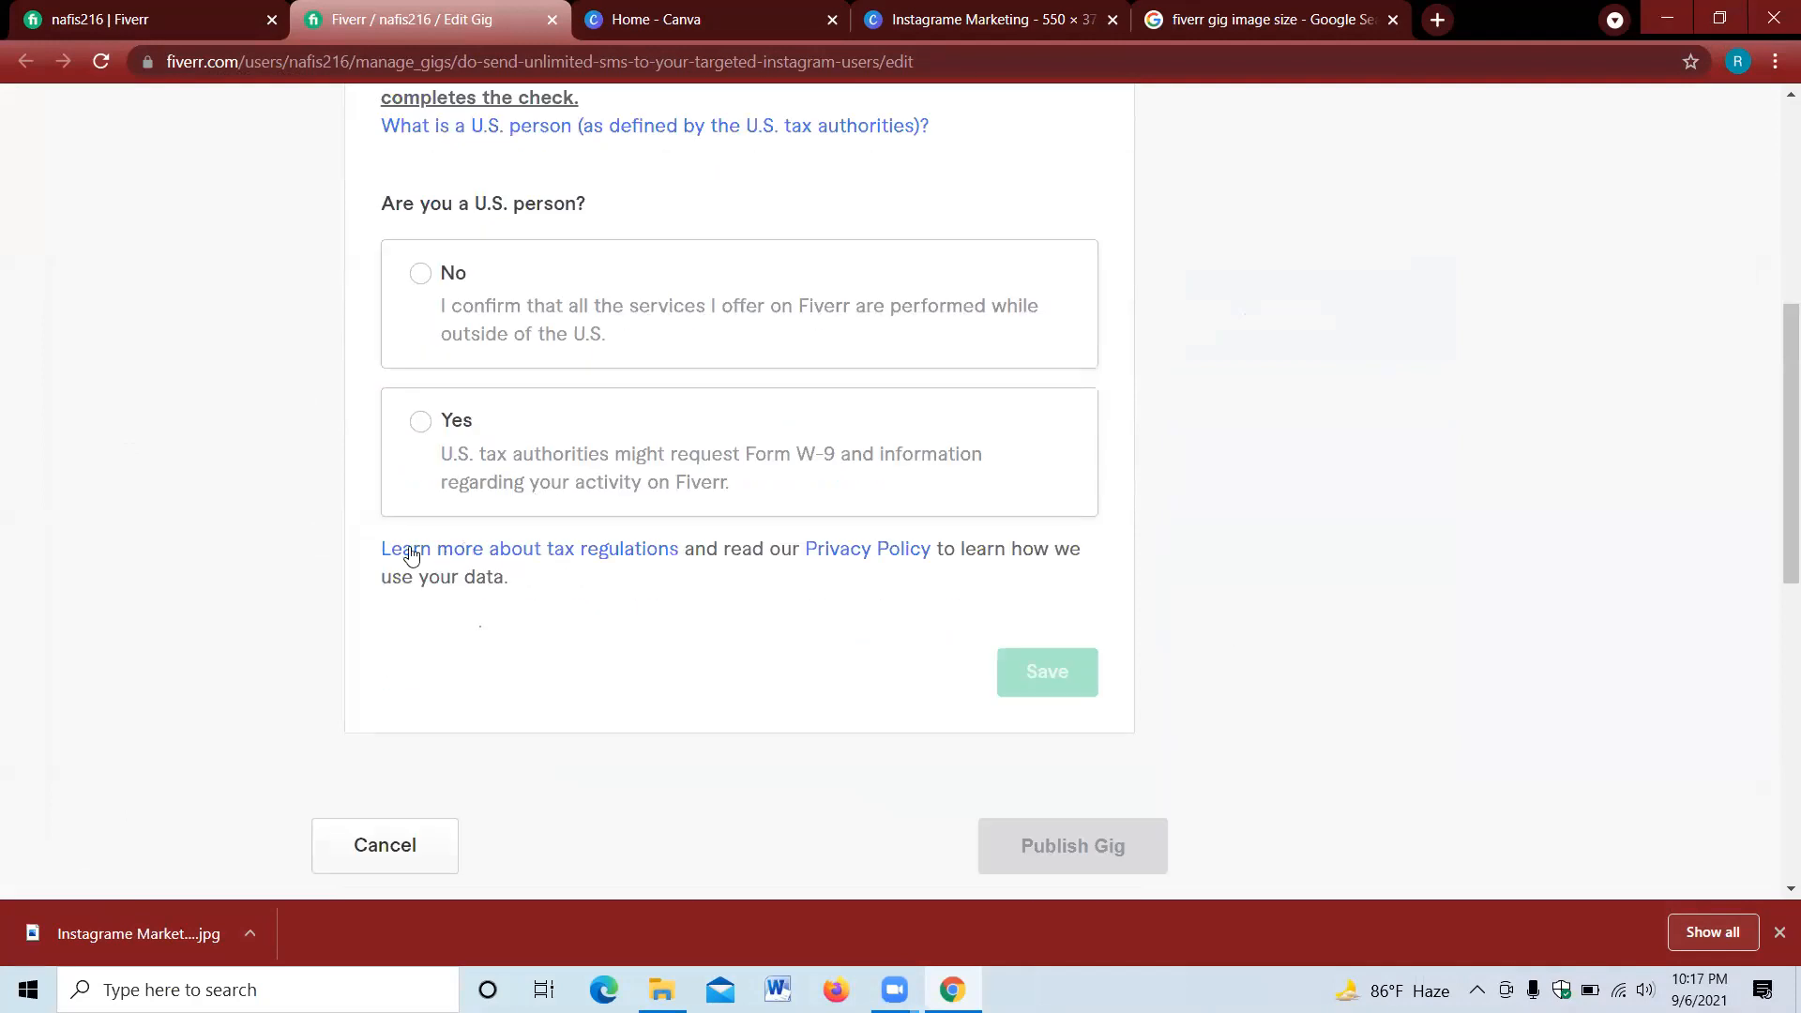
click(419, 277)
click(1047, 682)
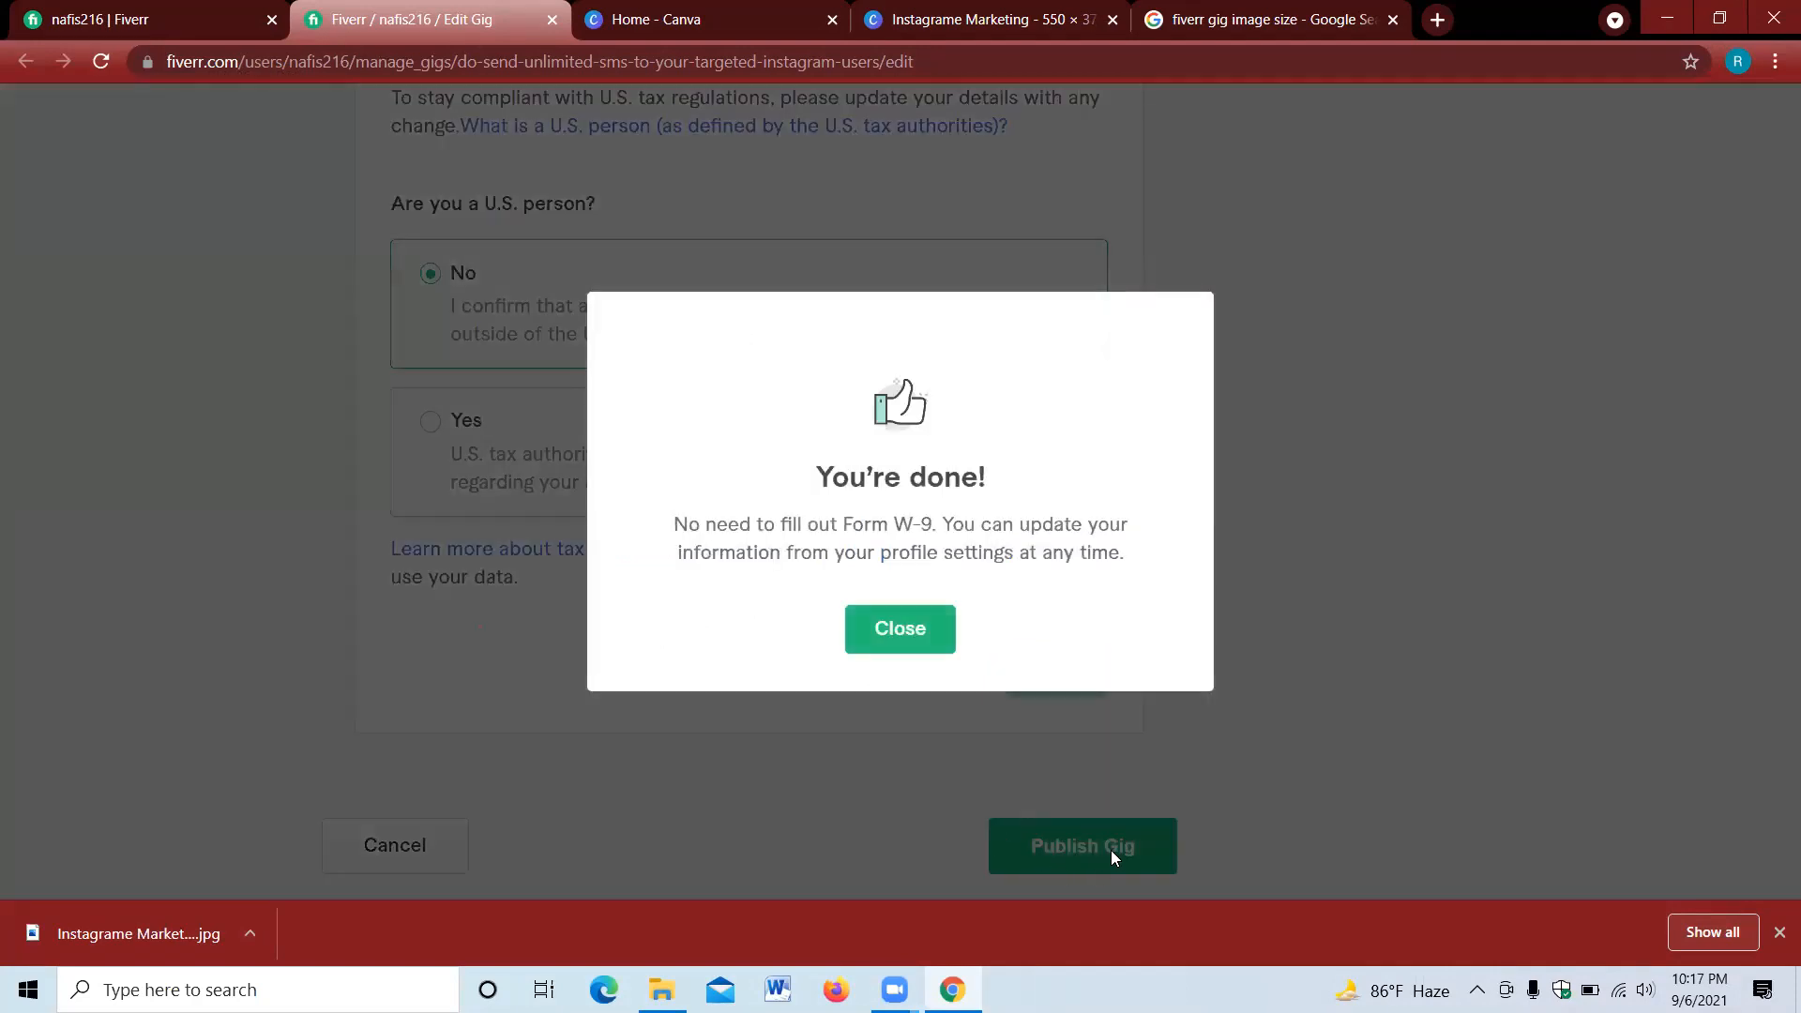
click(933, 630)
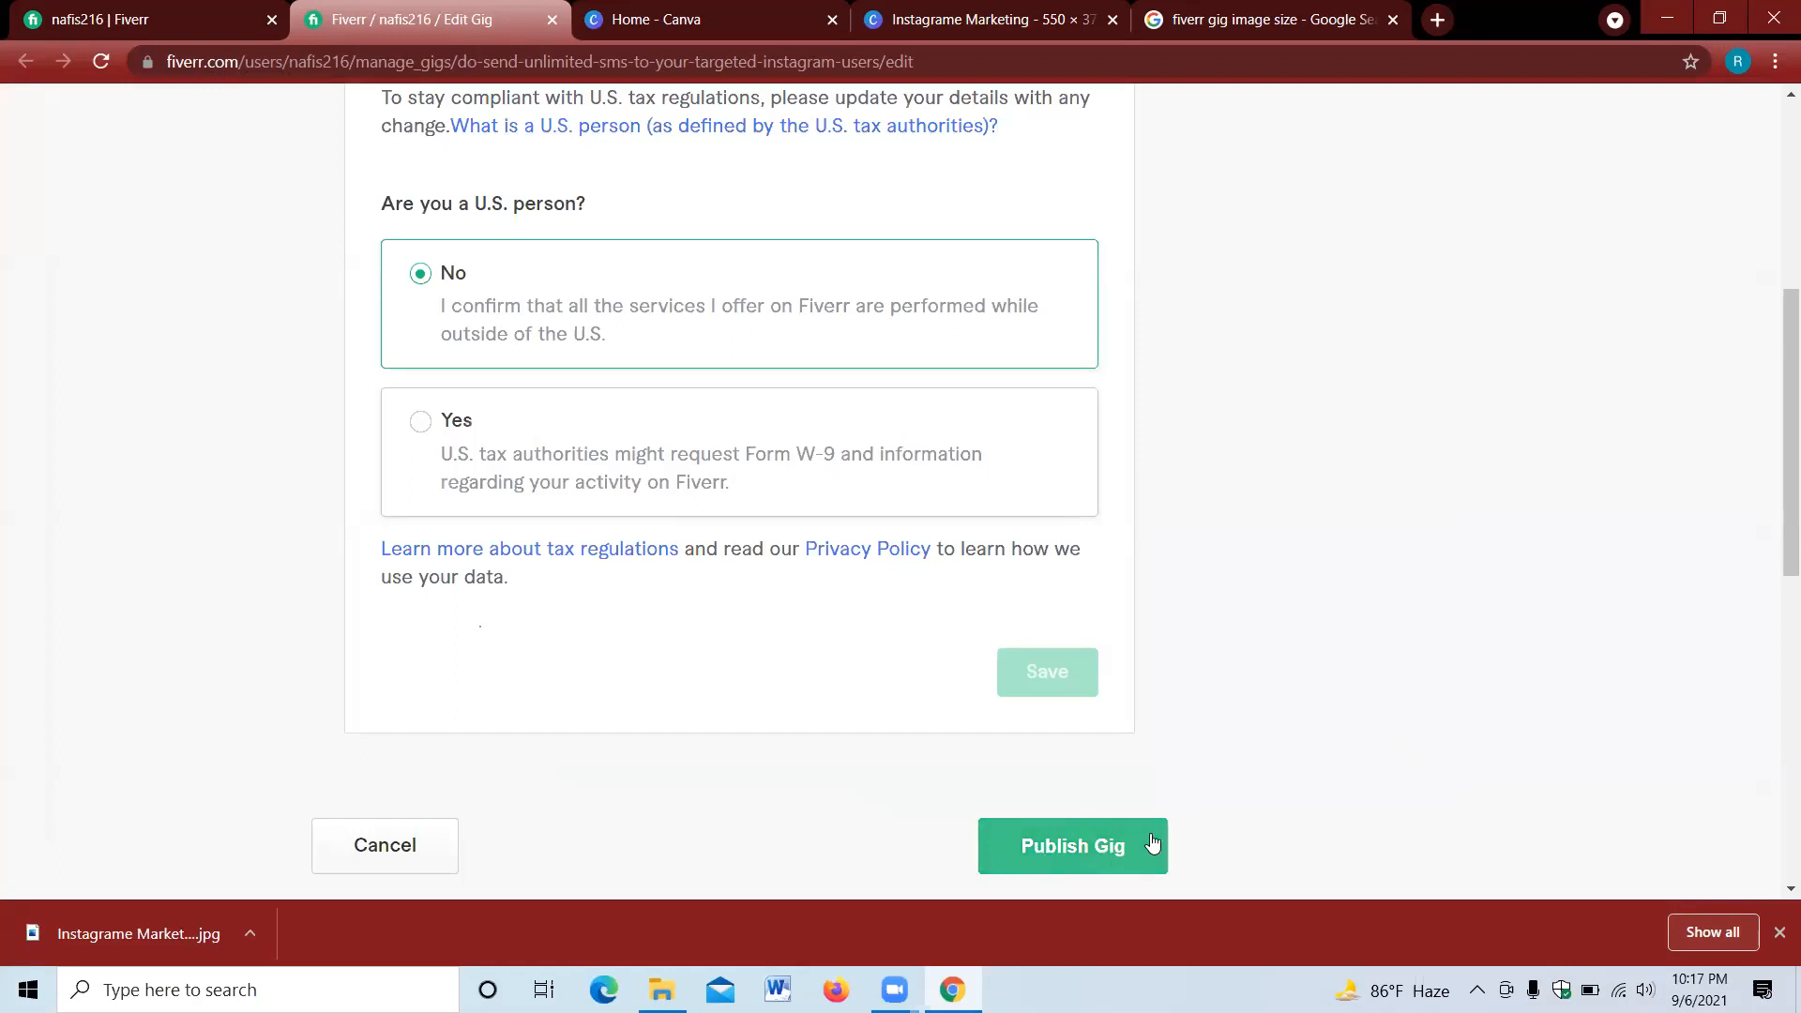
- Publish the gig and finish the setup, returning to the list of gigs
scroll(1380, 788, down, 2)
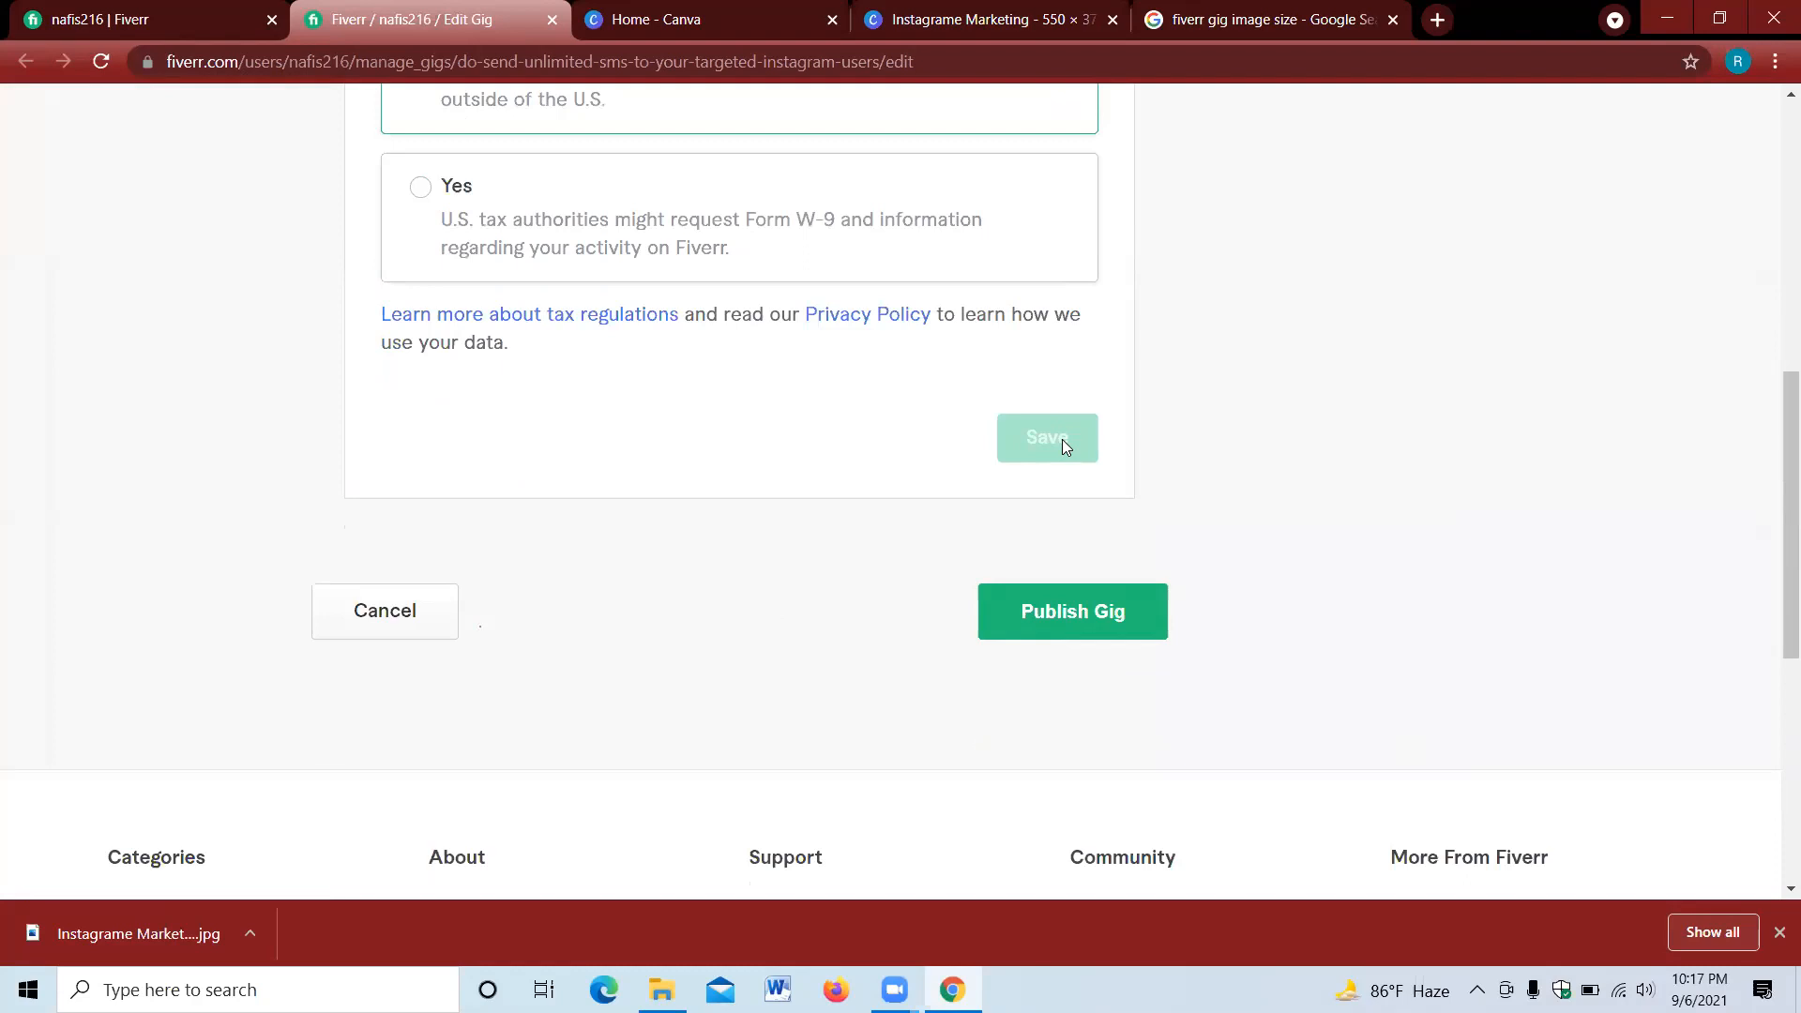
click(1080, 621)
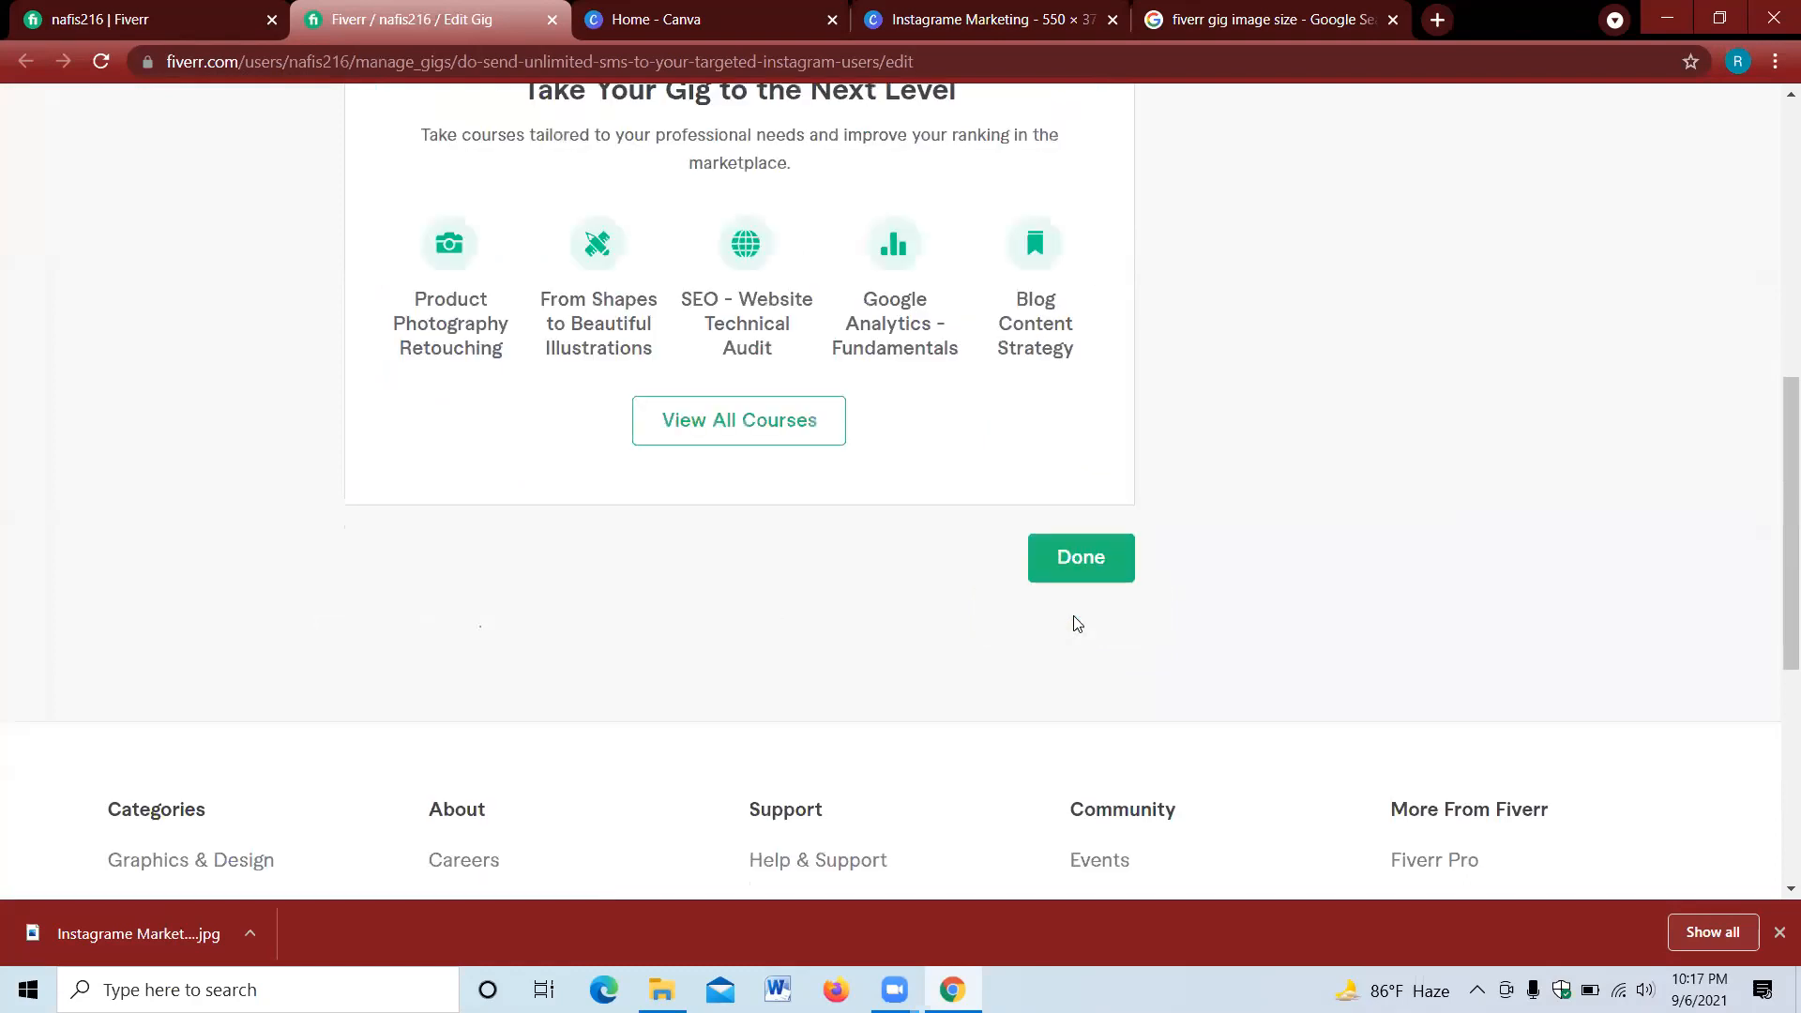
scroll(1077, 624, up, 3)
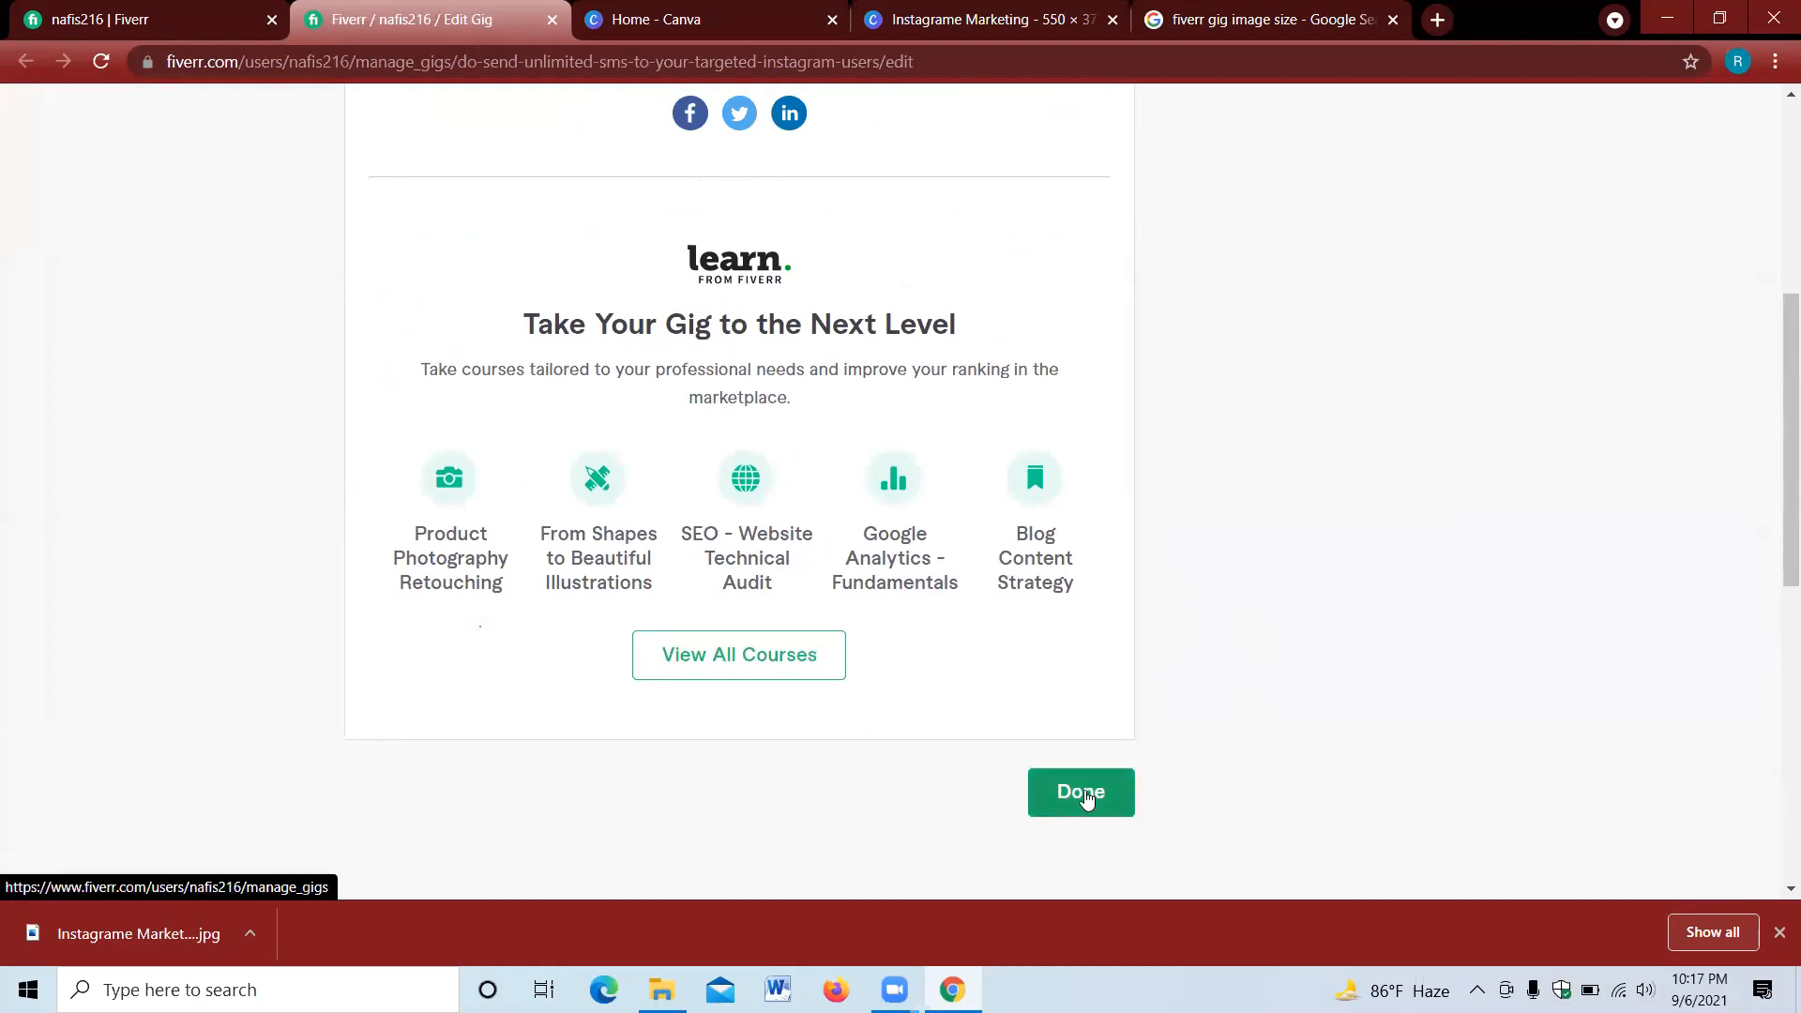
click(1082, 793)
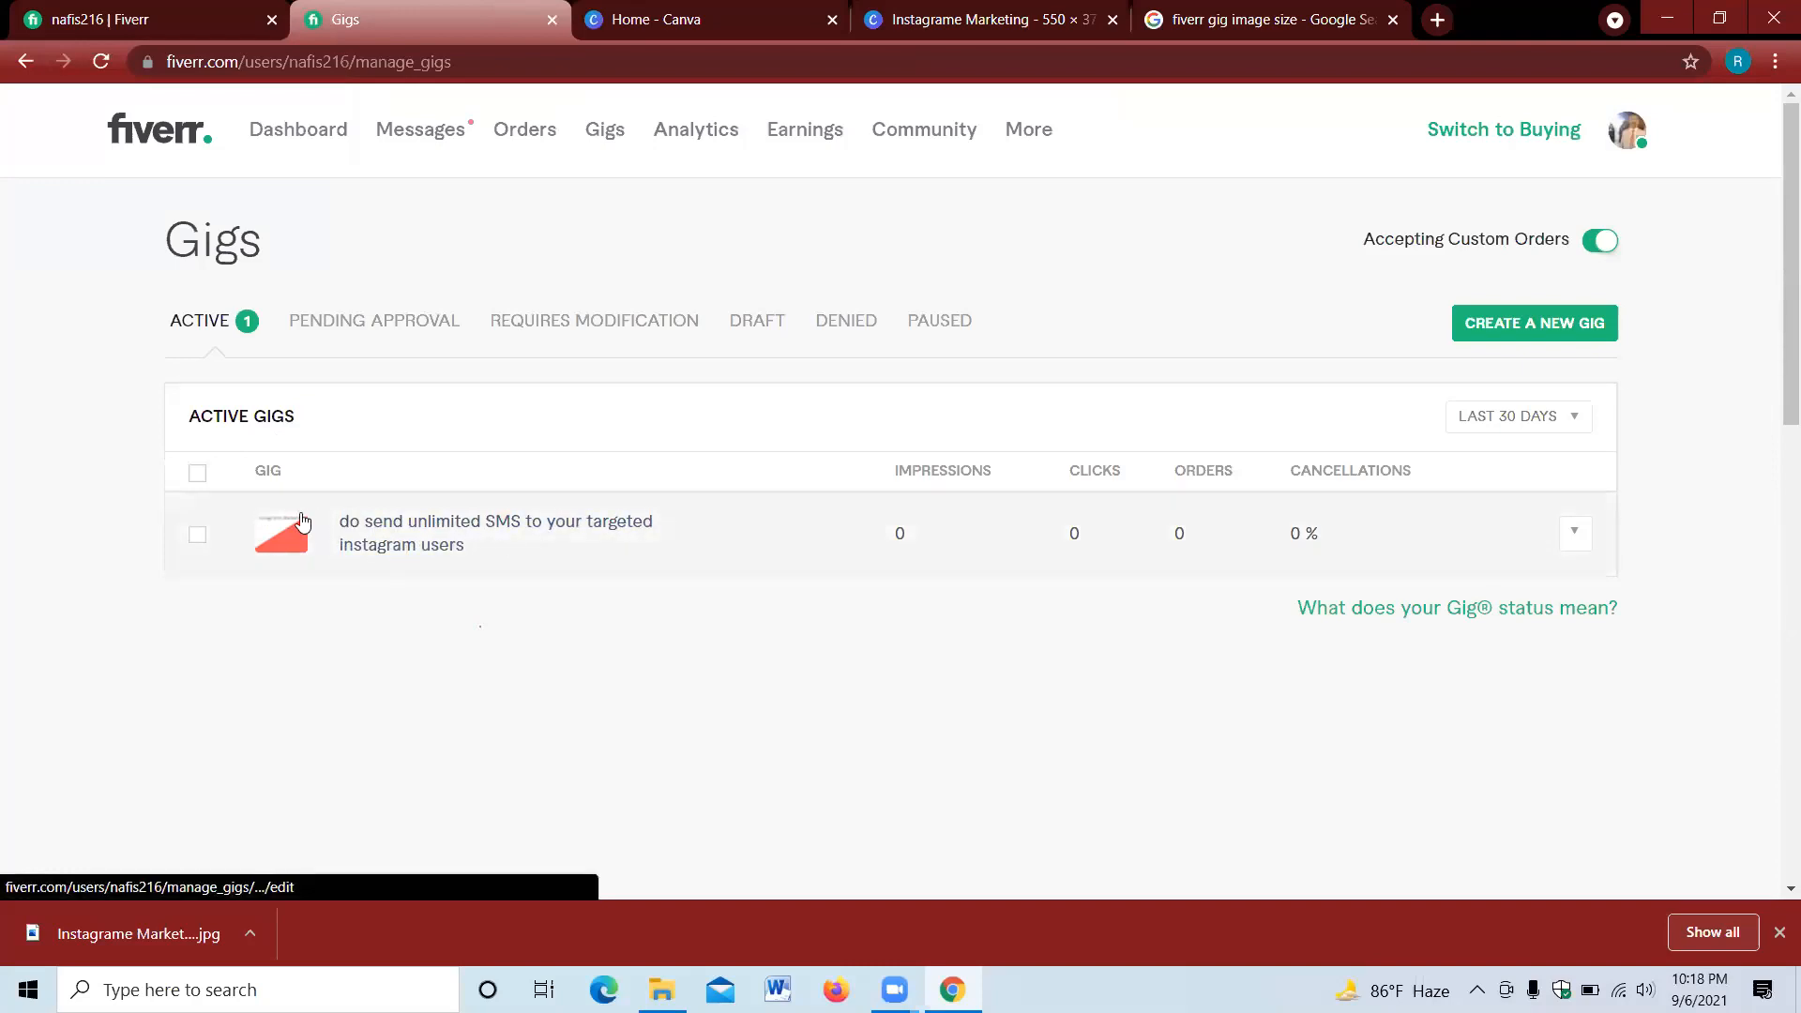
- Pause the active gig "do send unlimited SMS to your targeted instagram users"
click(1575, 533)
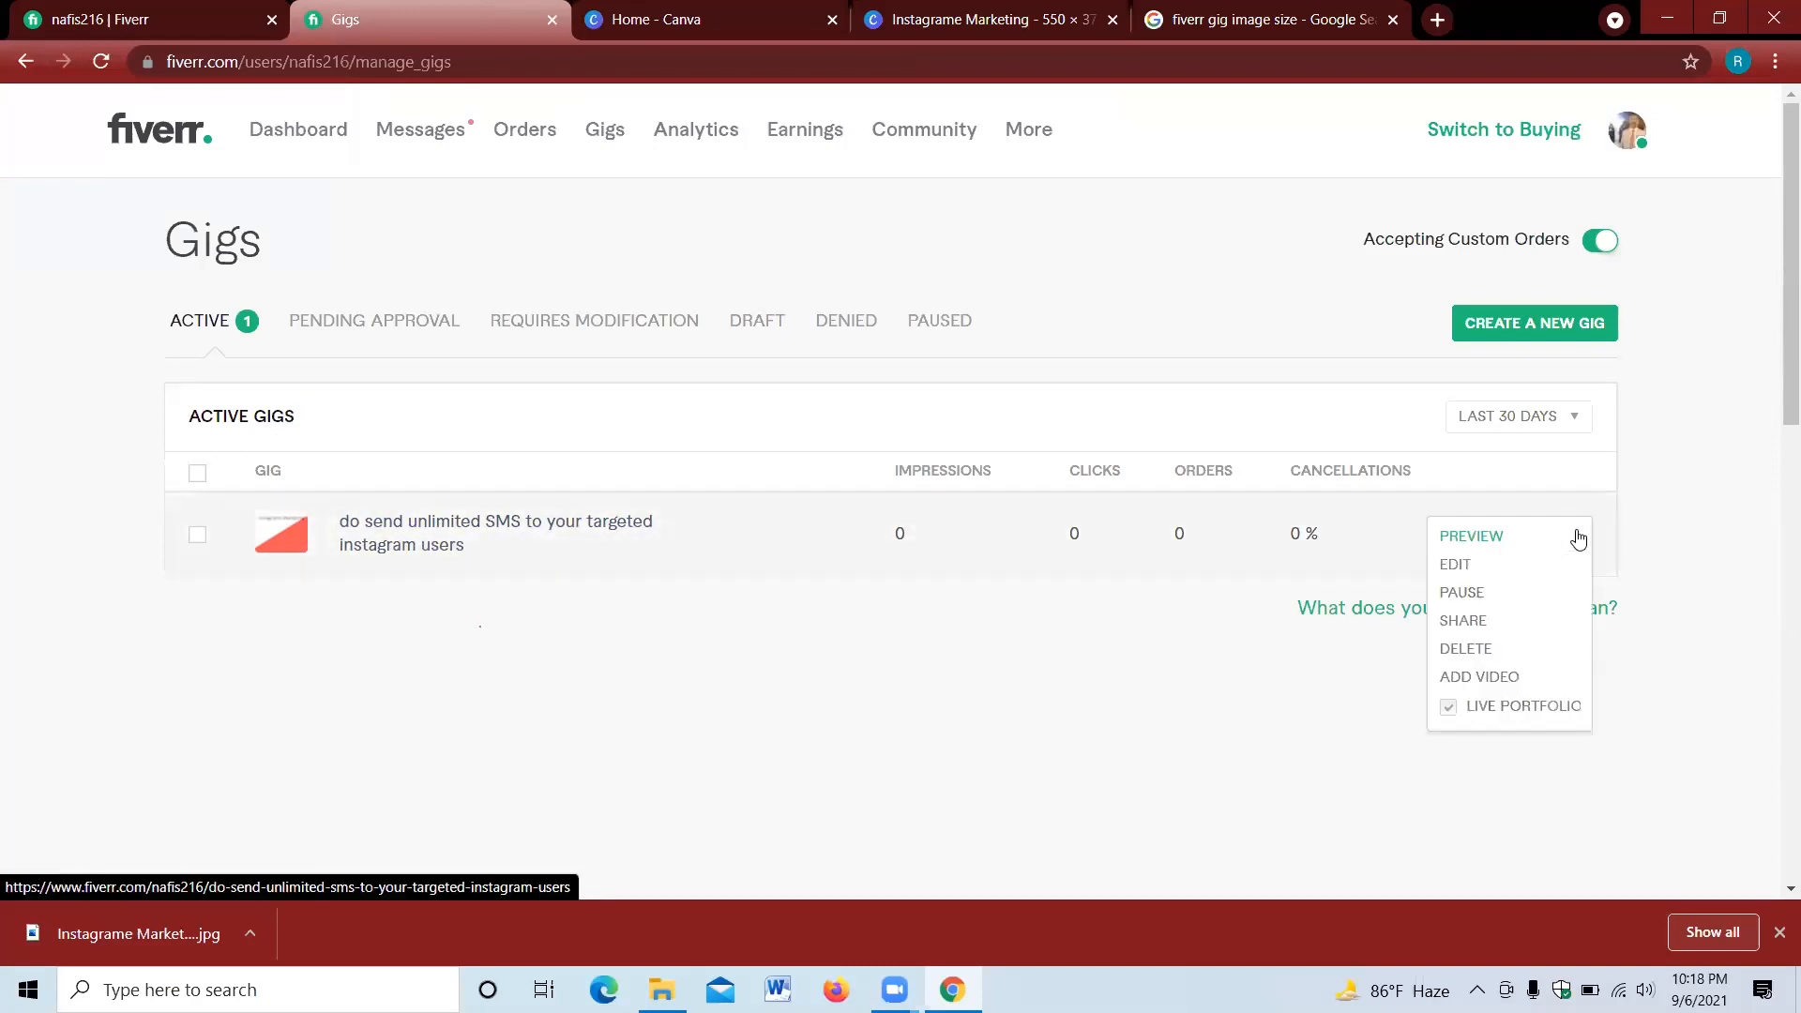
click(1471, 592)
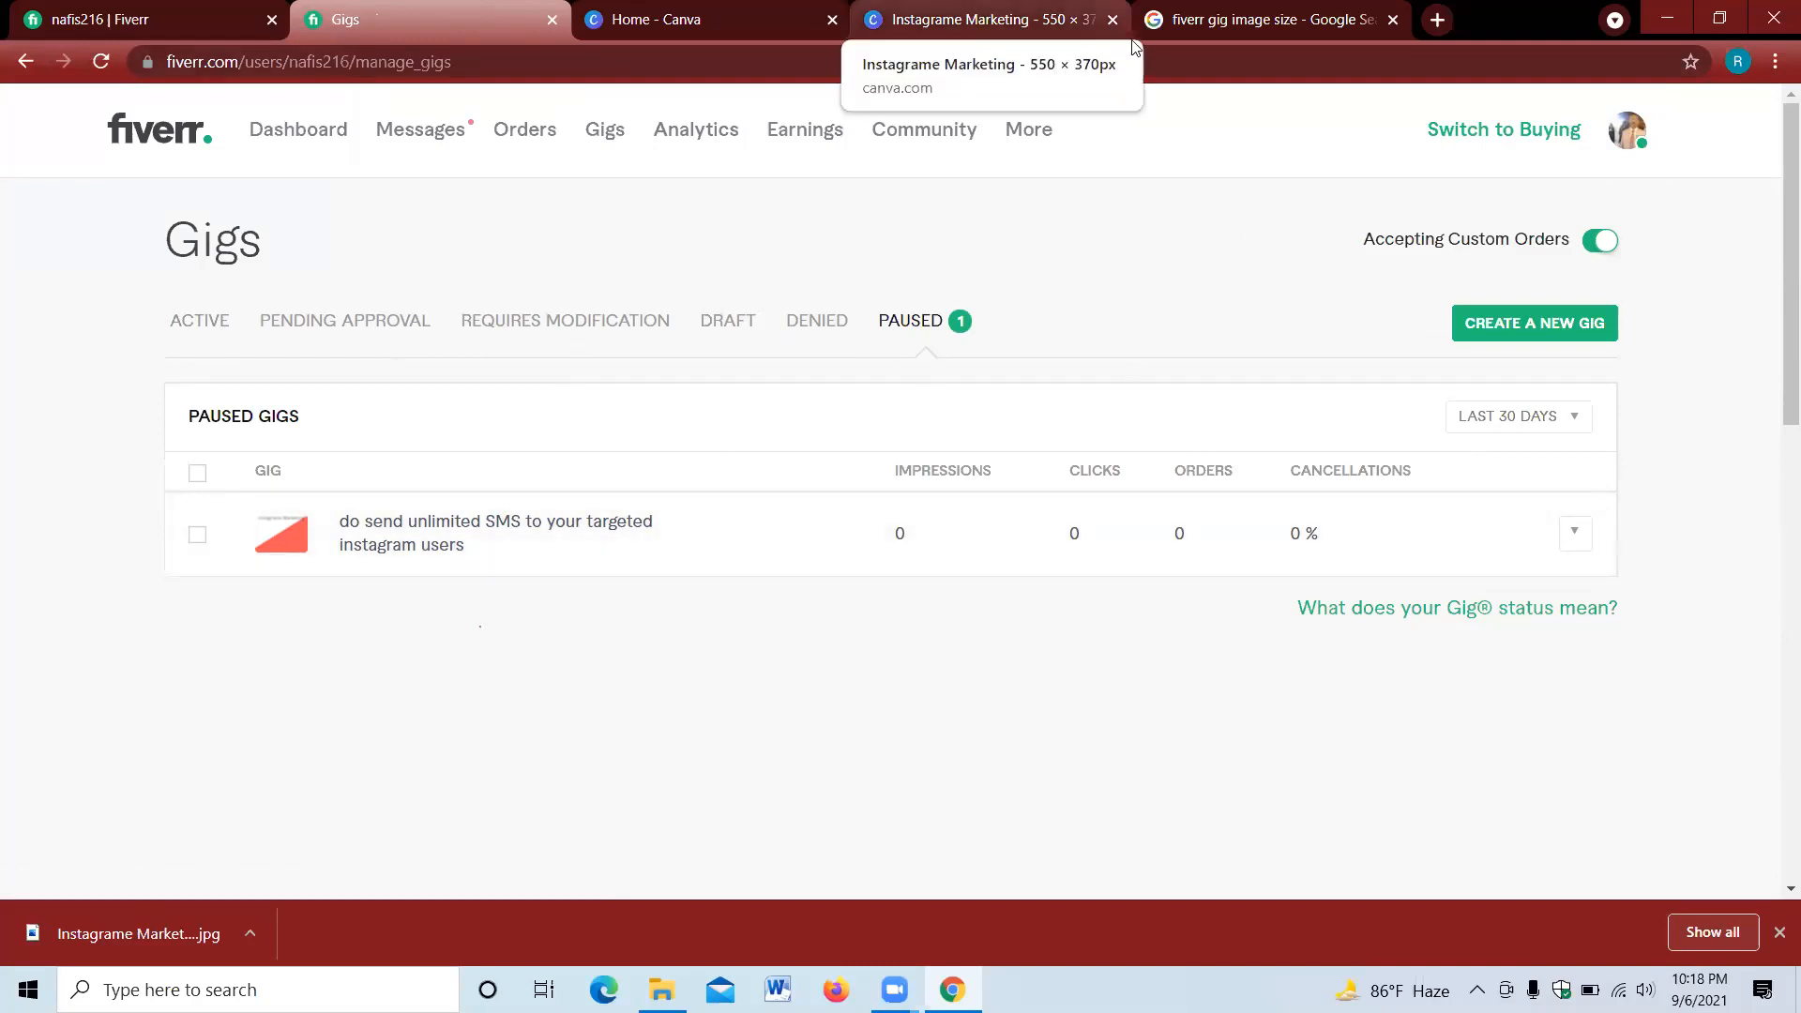
- On the Fiverr seller profile, set the one-line story to "Expert Digital Marketing" and save it
click(91, 19)
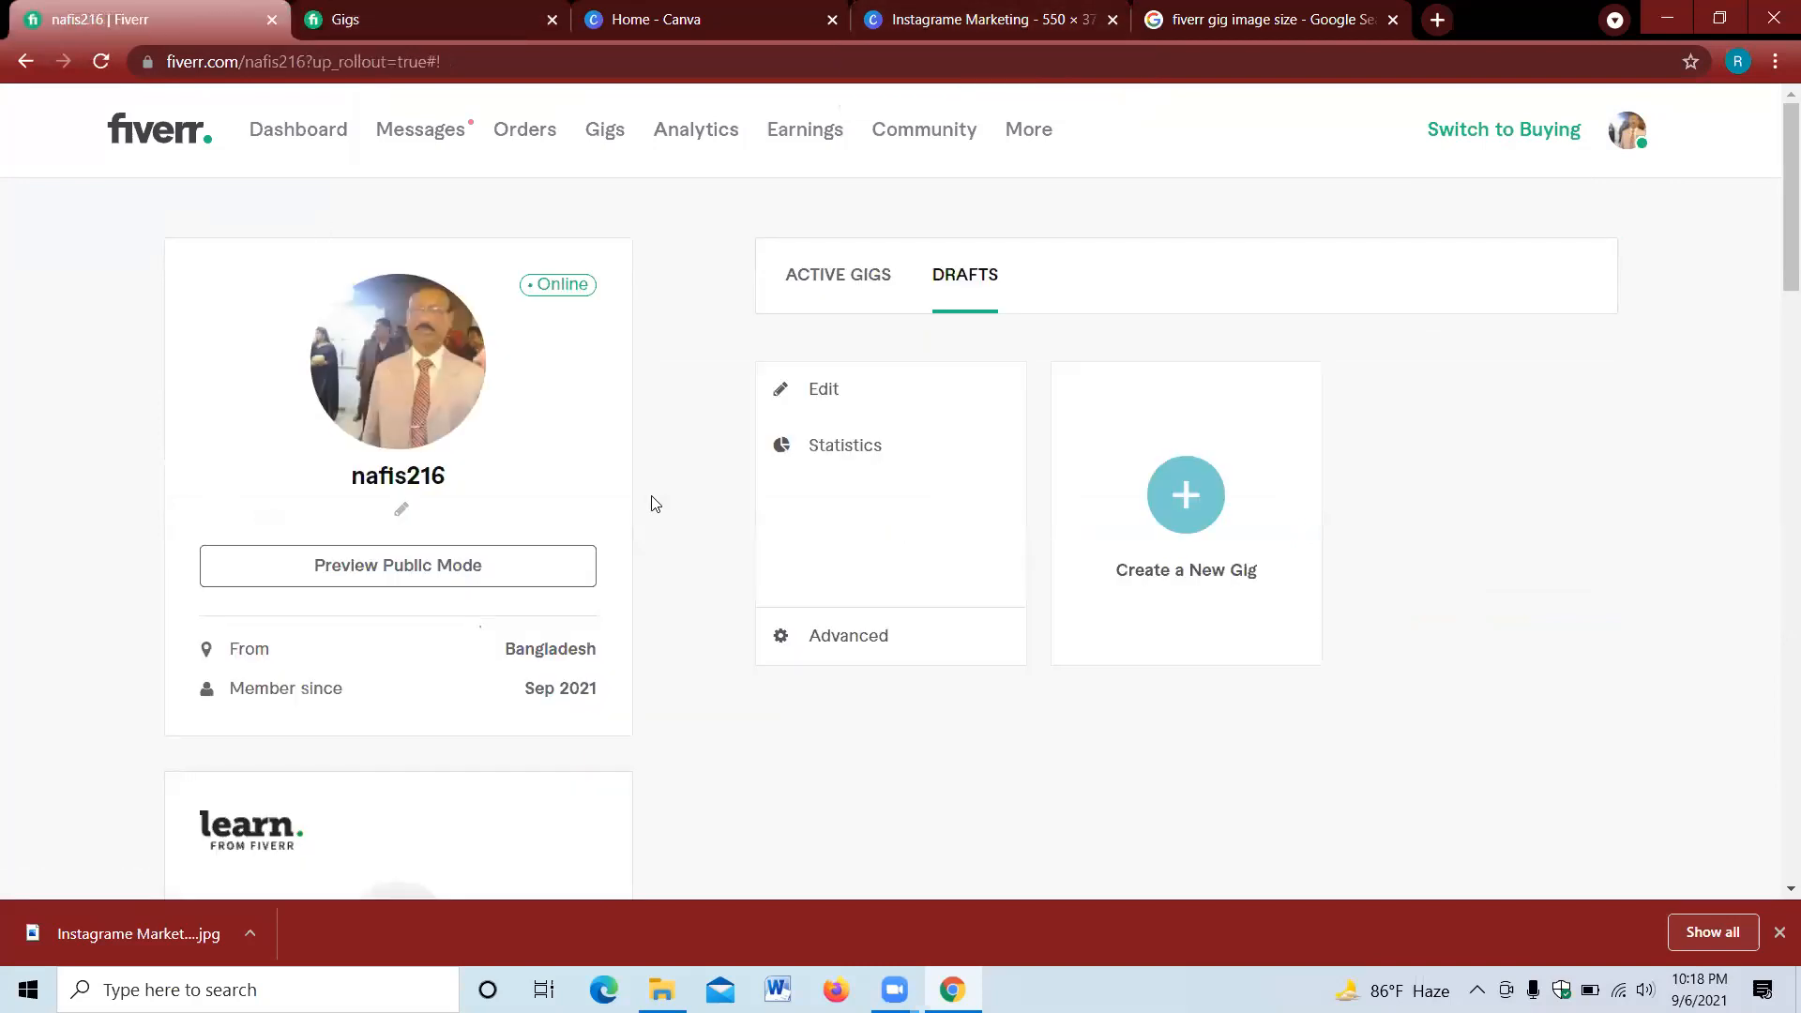
click(401, 515)
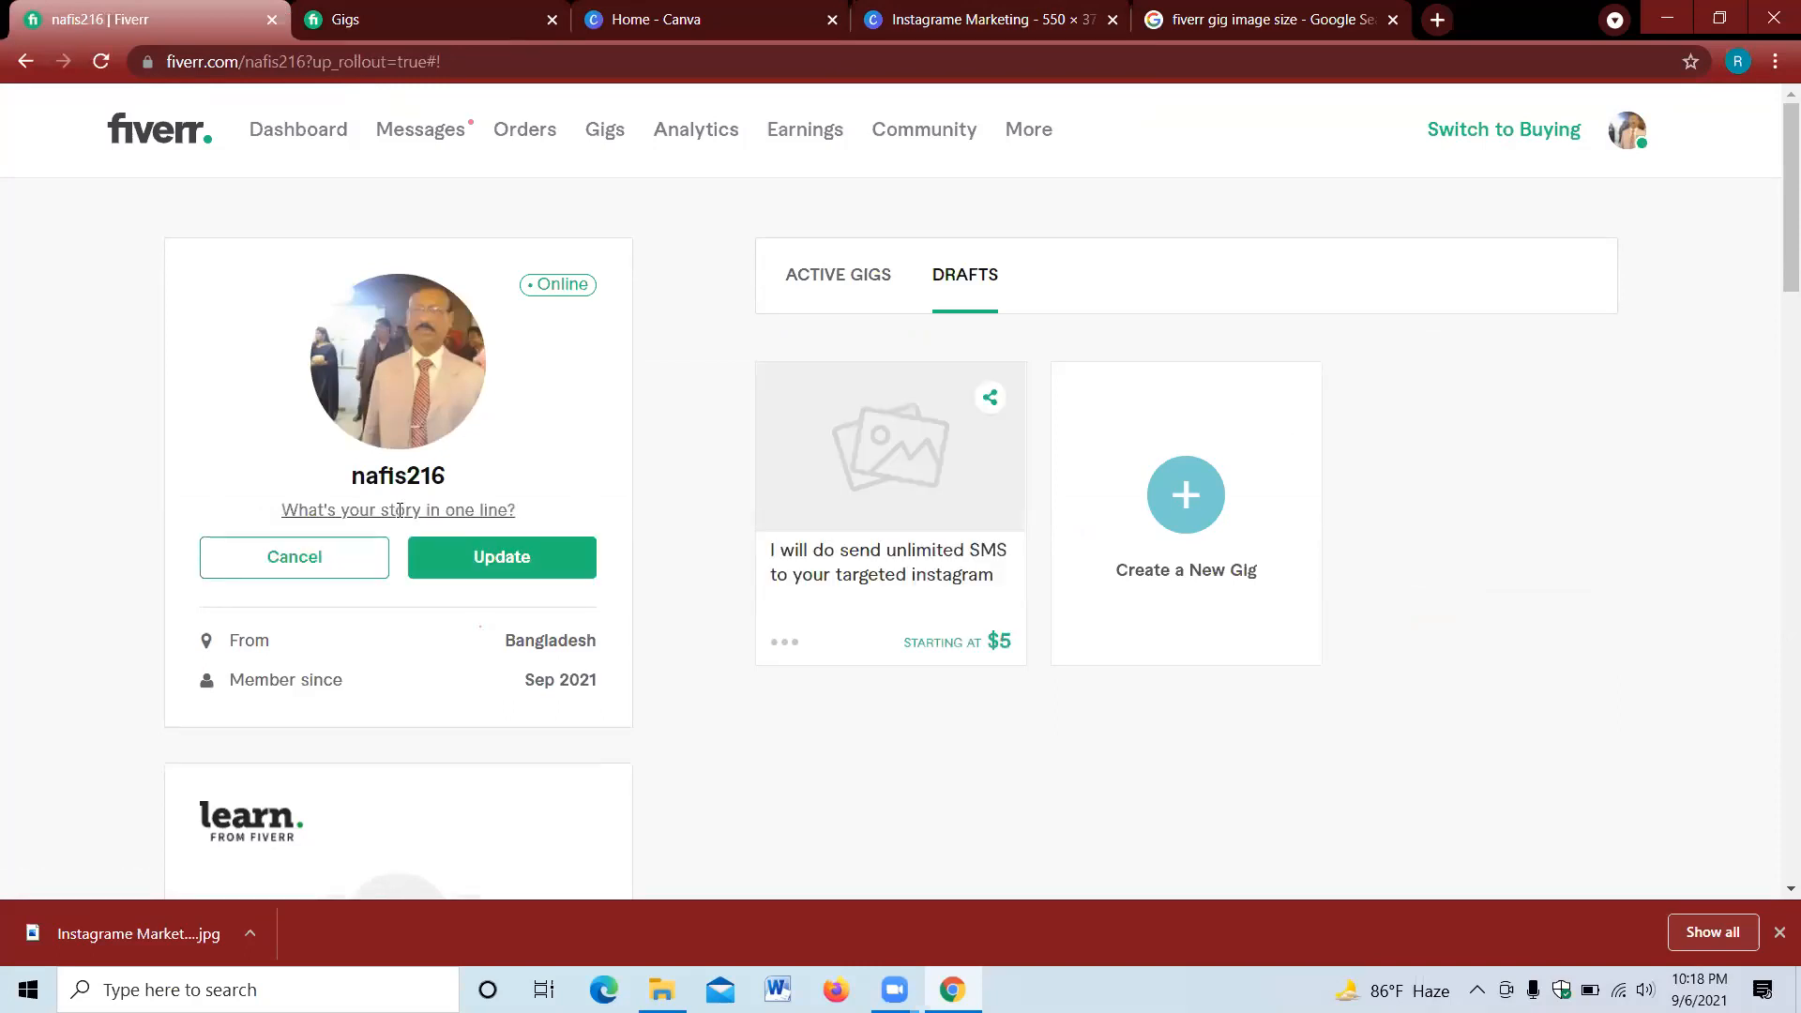
text(Ex)
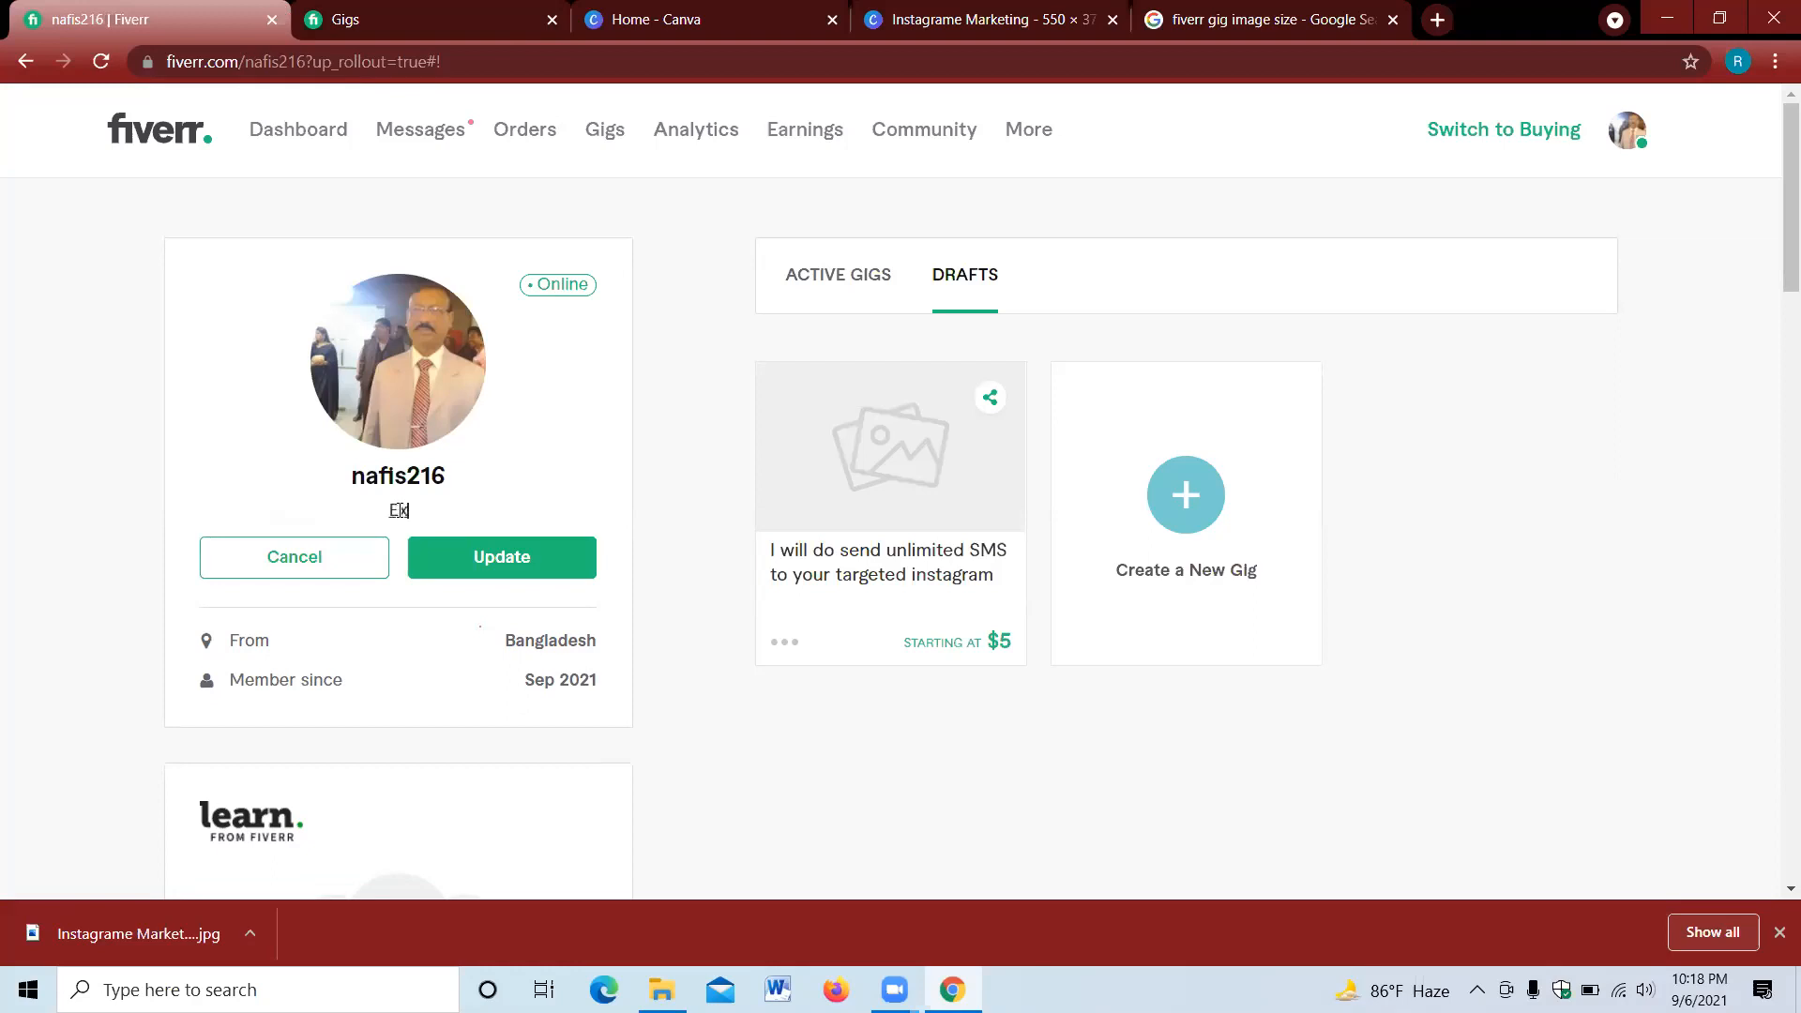
text(bert Digital Marketing)
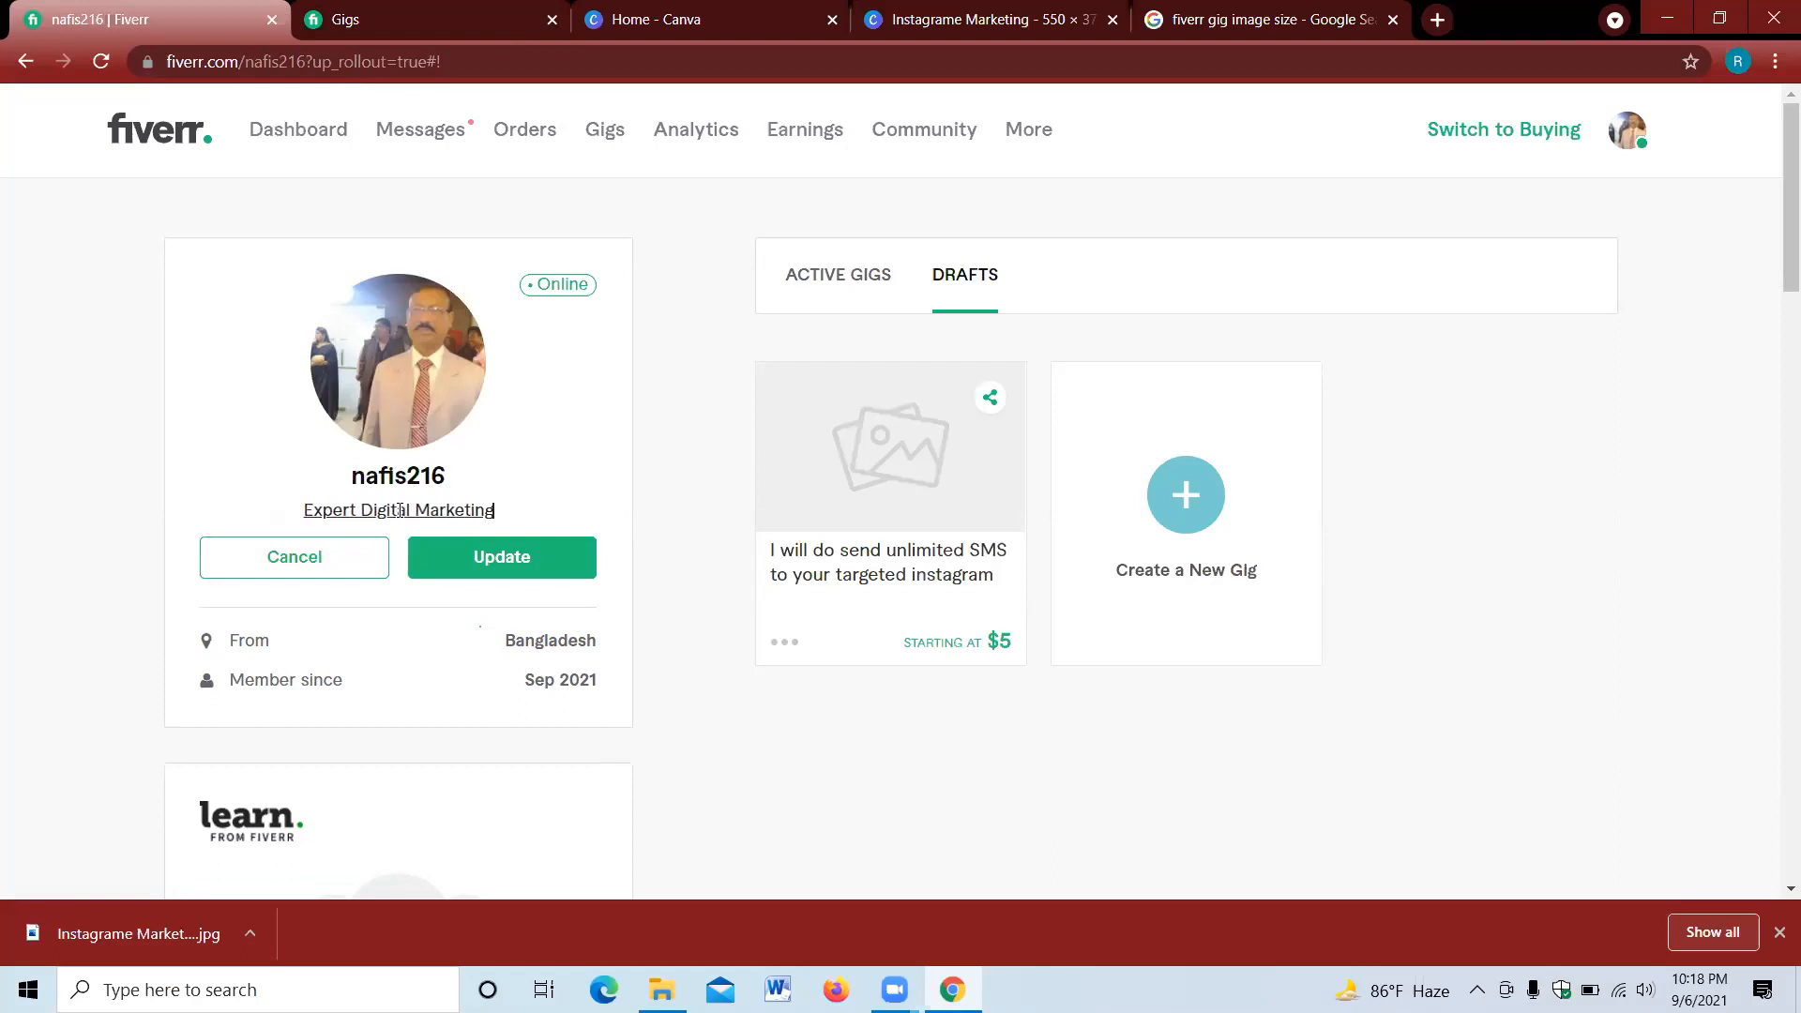
click(498, 559)
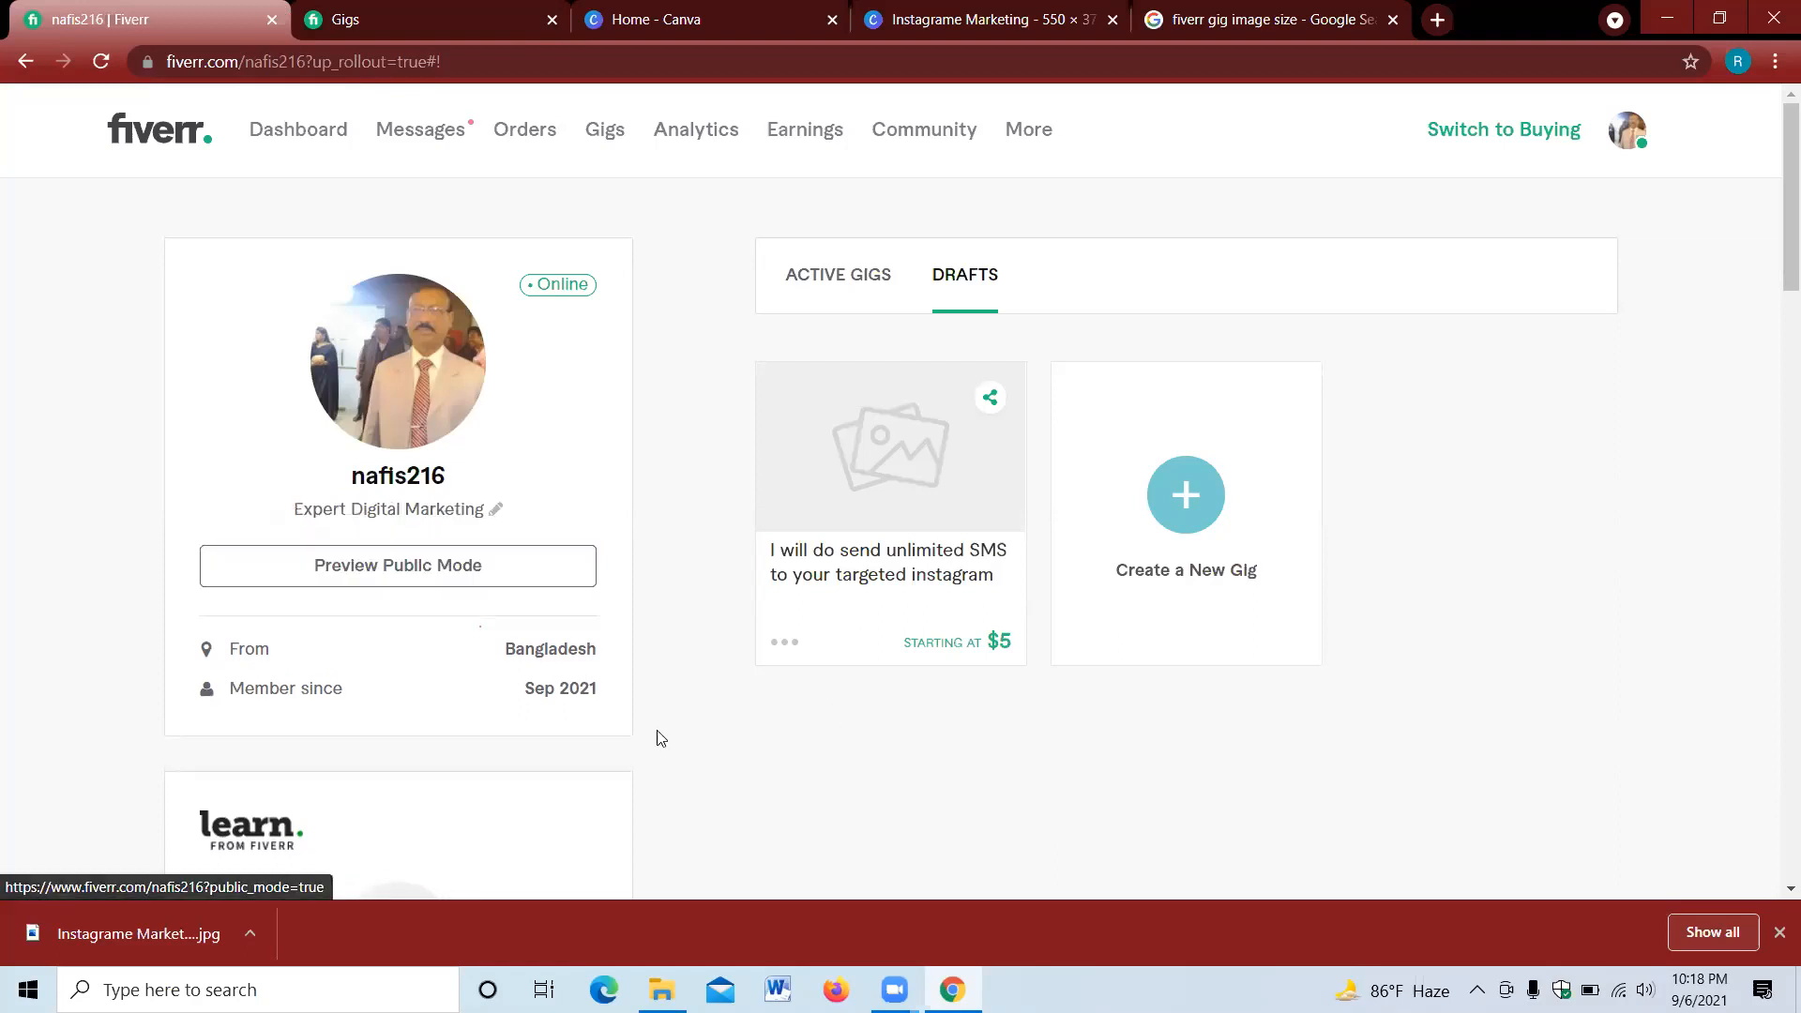
scroll(816, 735, down, 2)
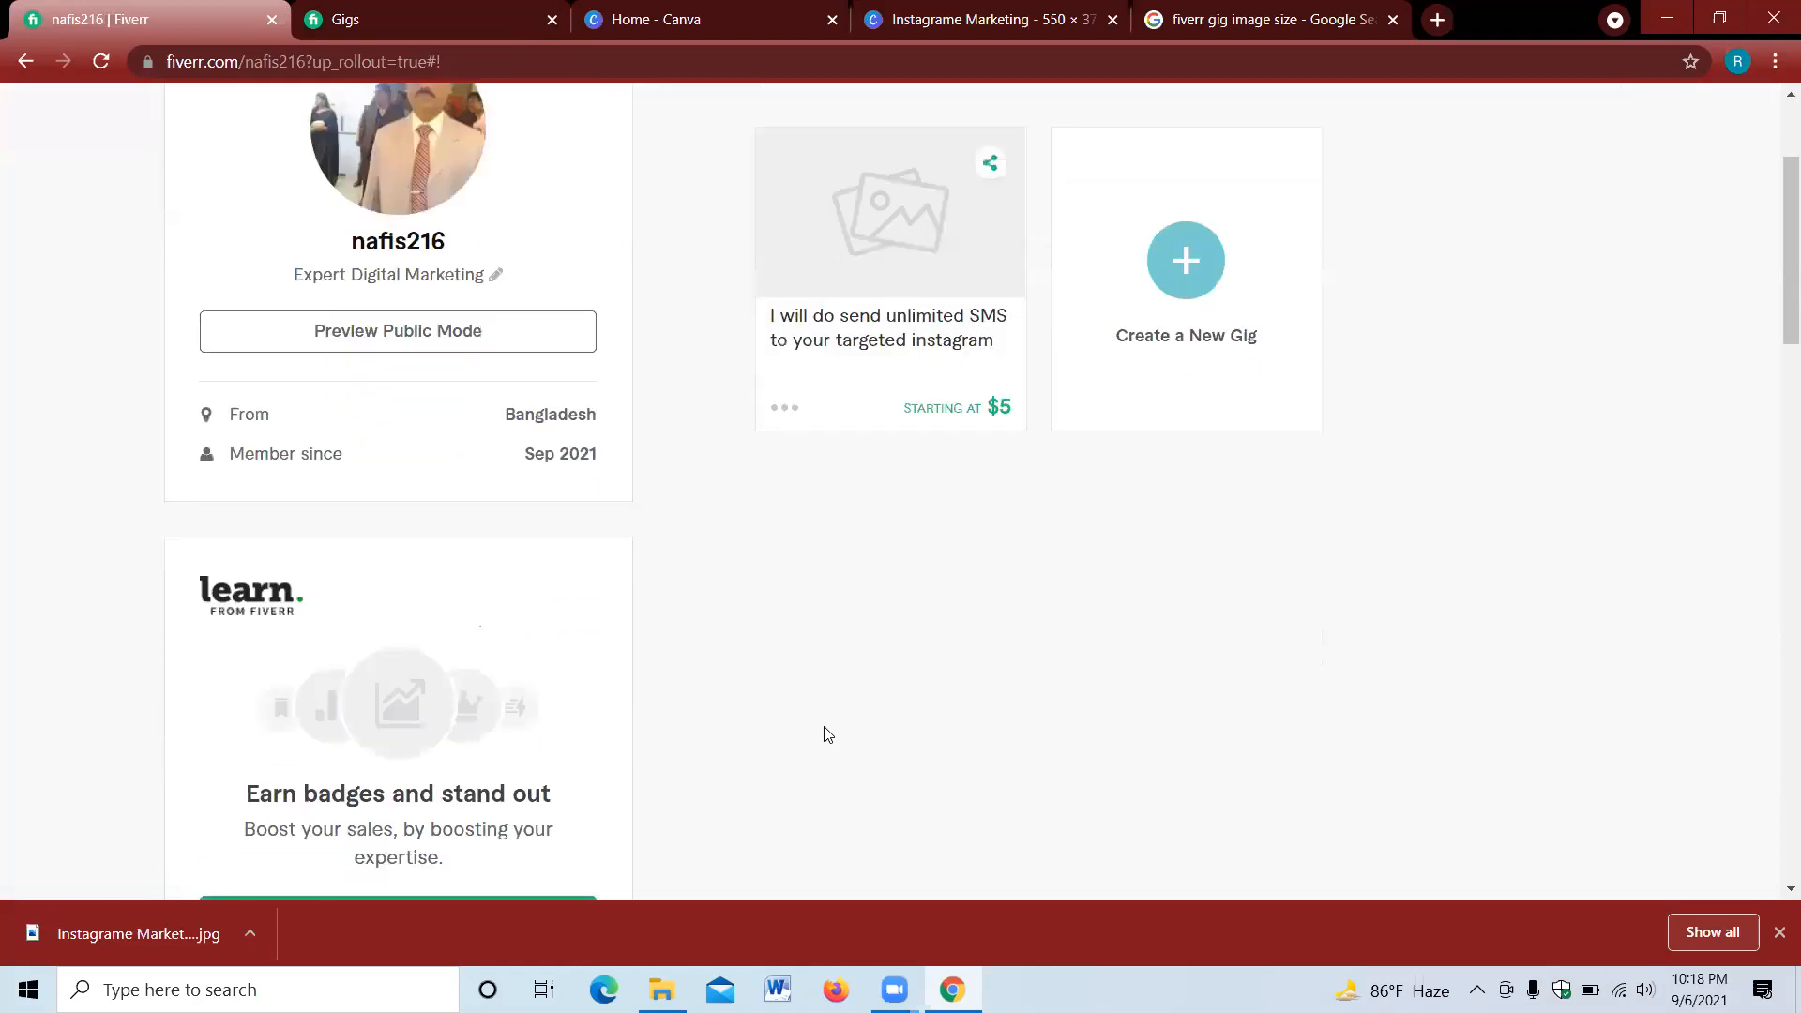
scroll(827, 734, up, 2)
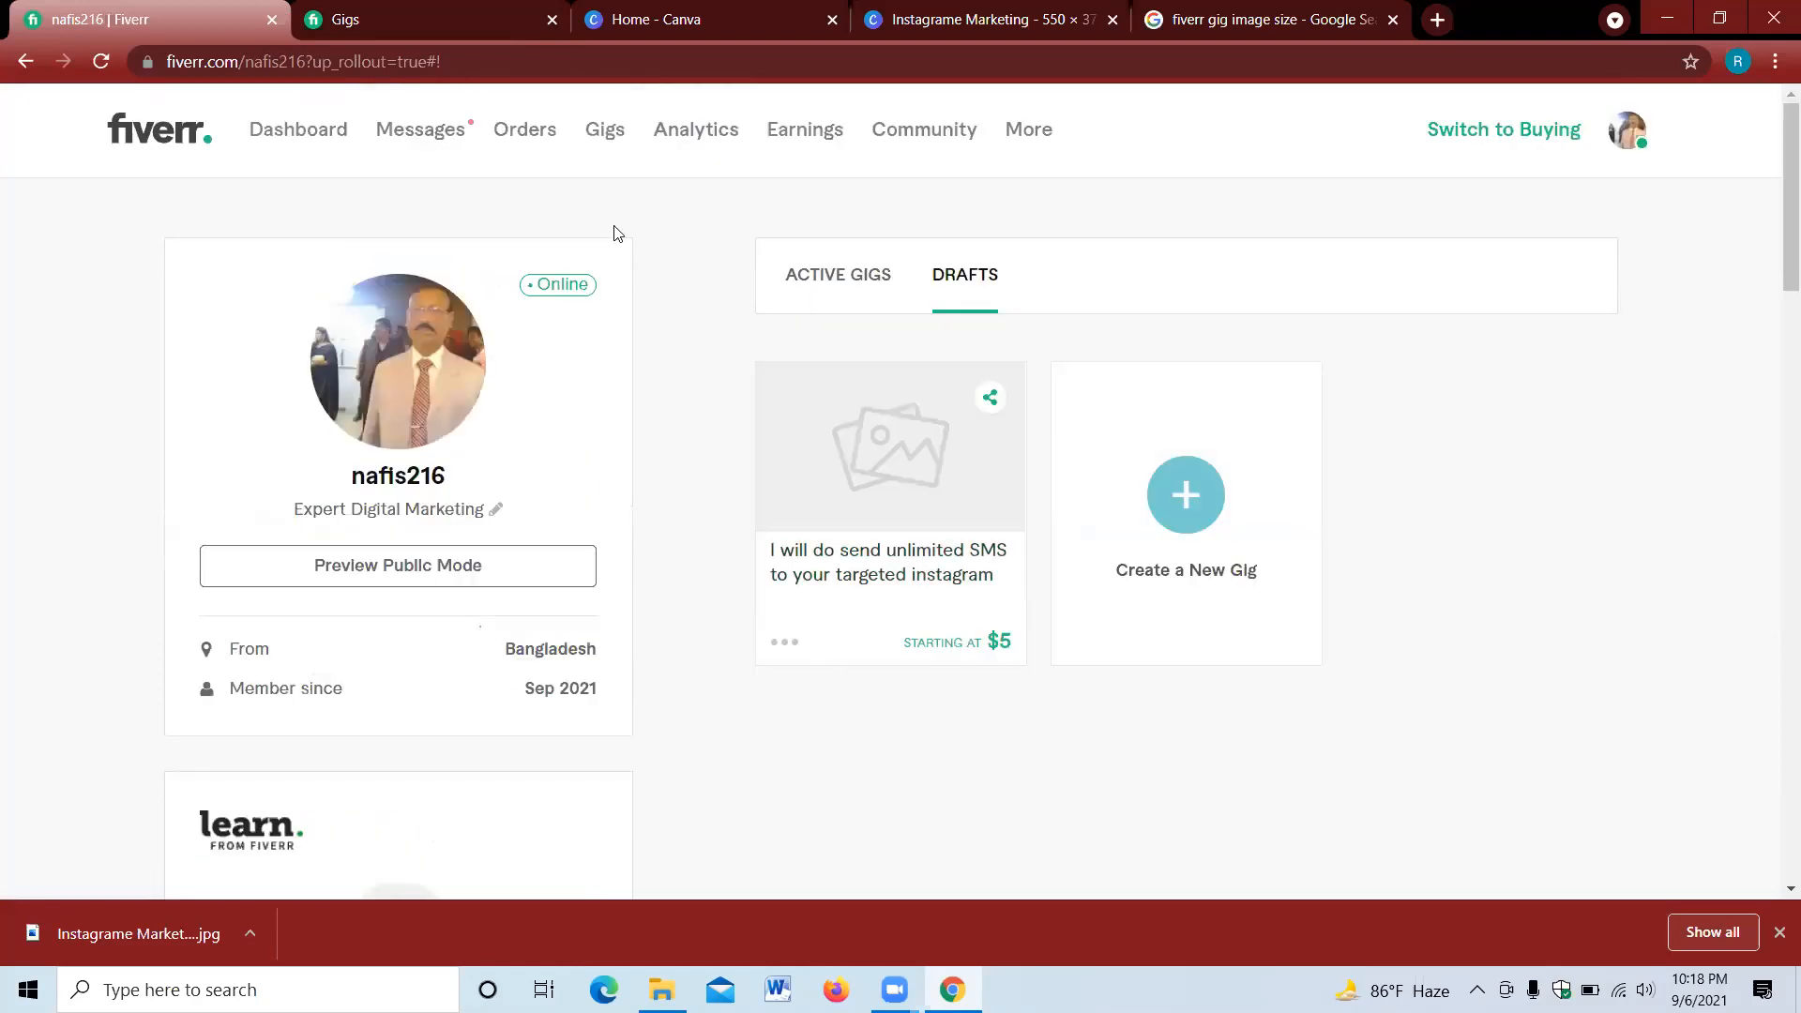
- Reload the seller profile and examine the paused gig together with its available actions
click(101, 61)
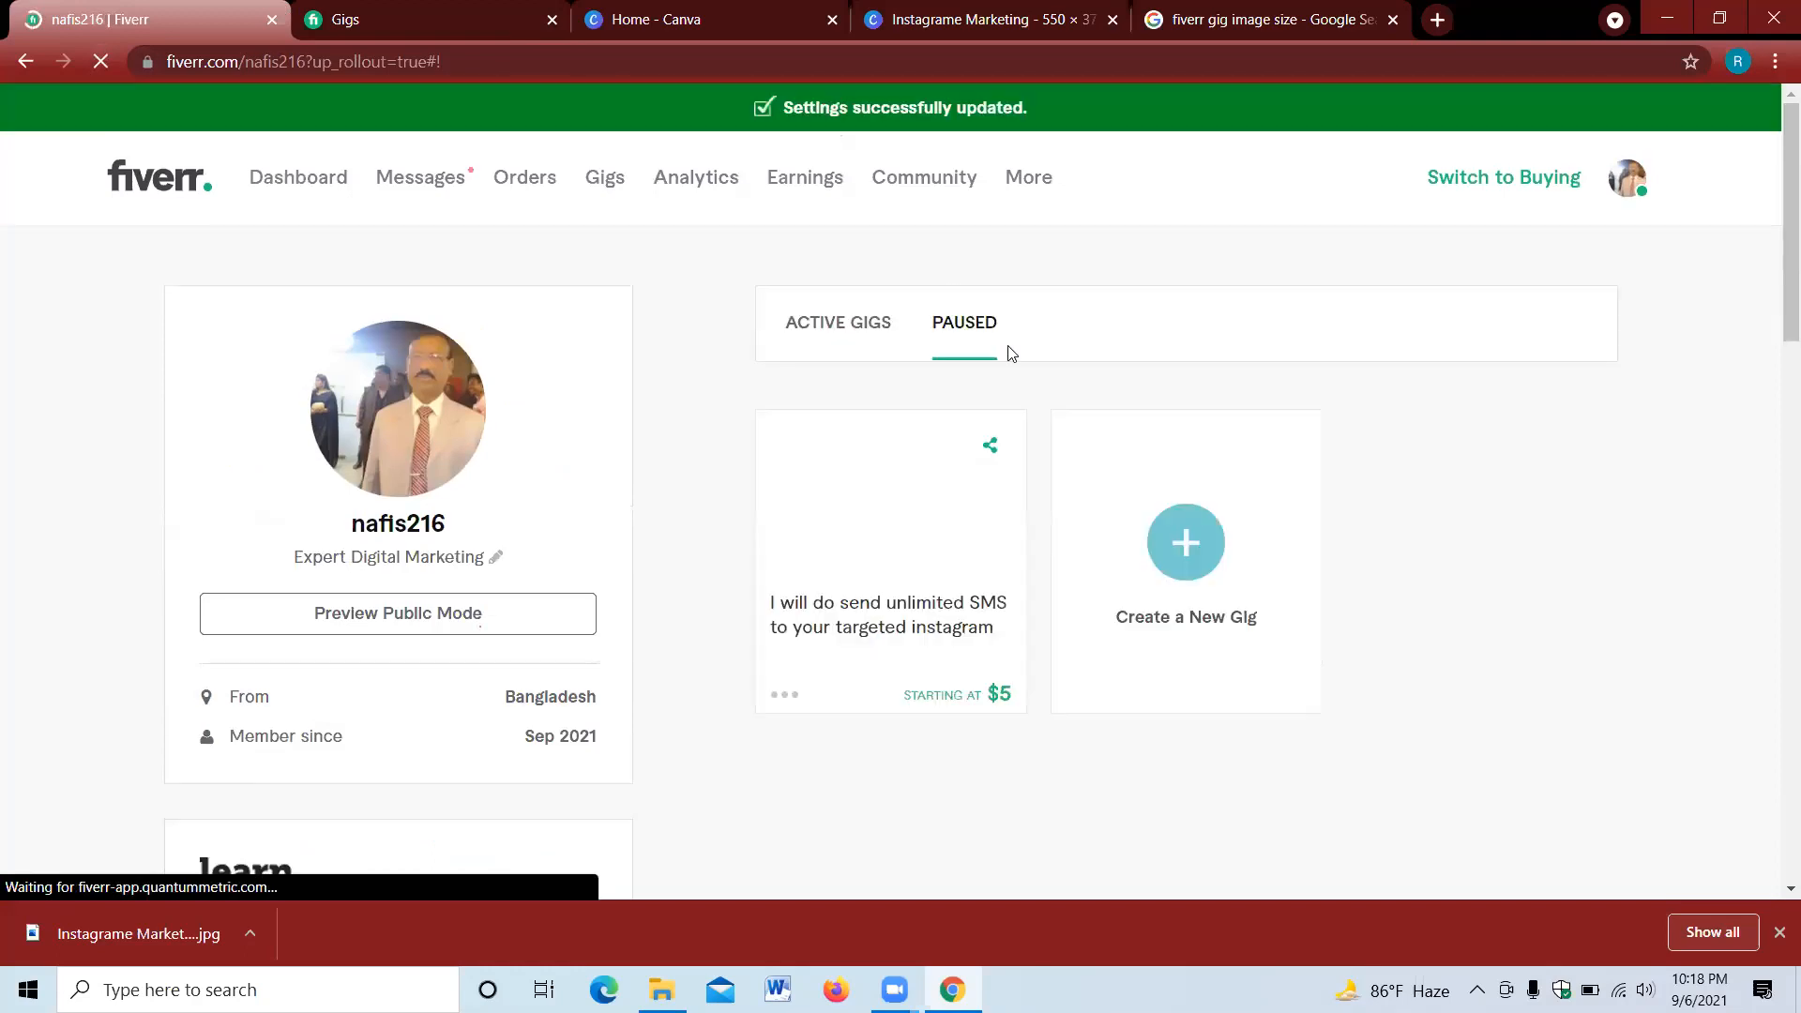
click(830, 323)
click(959, 323)
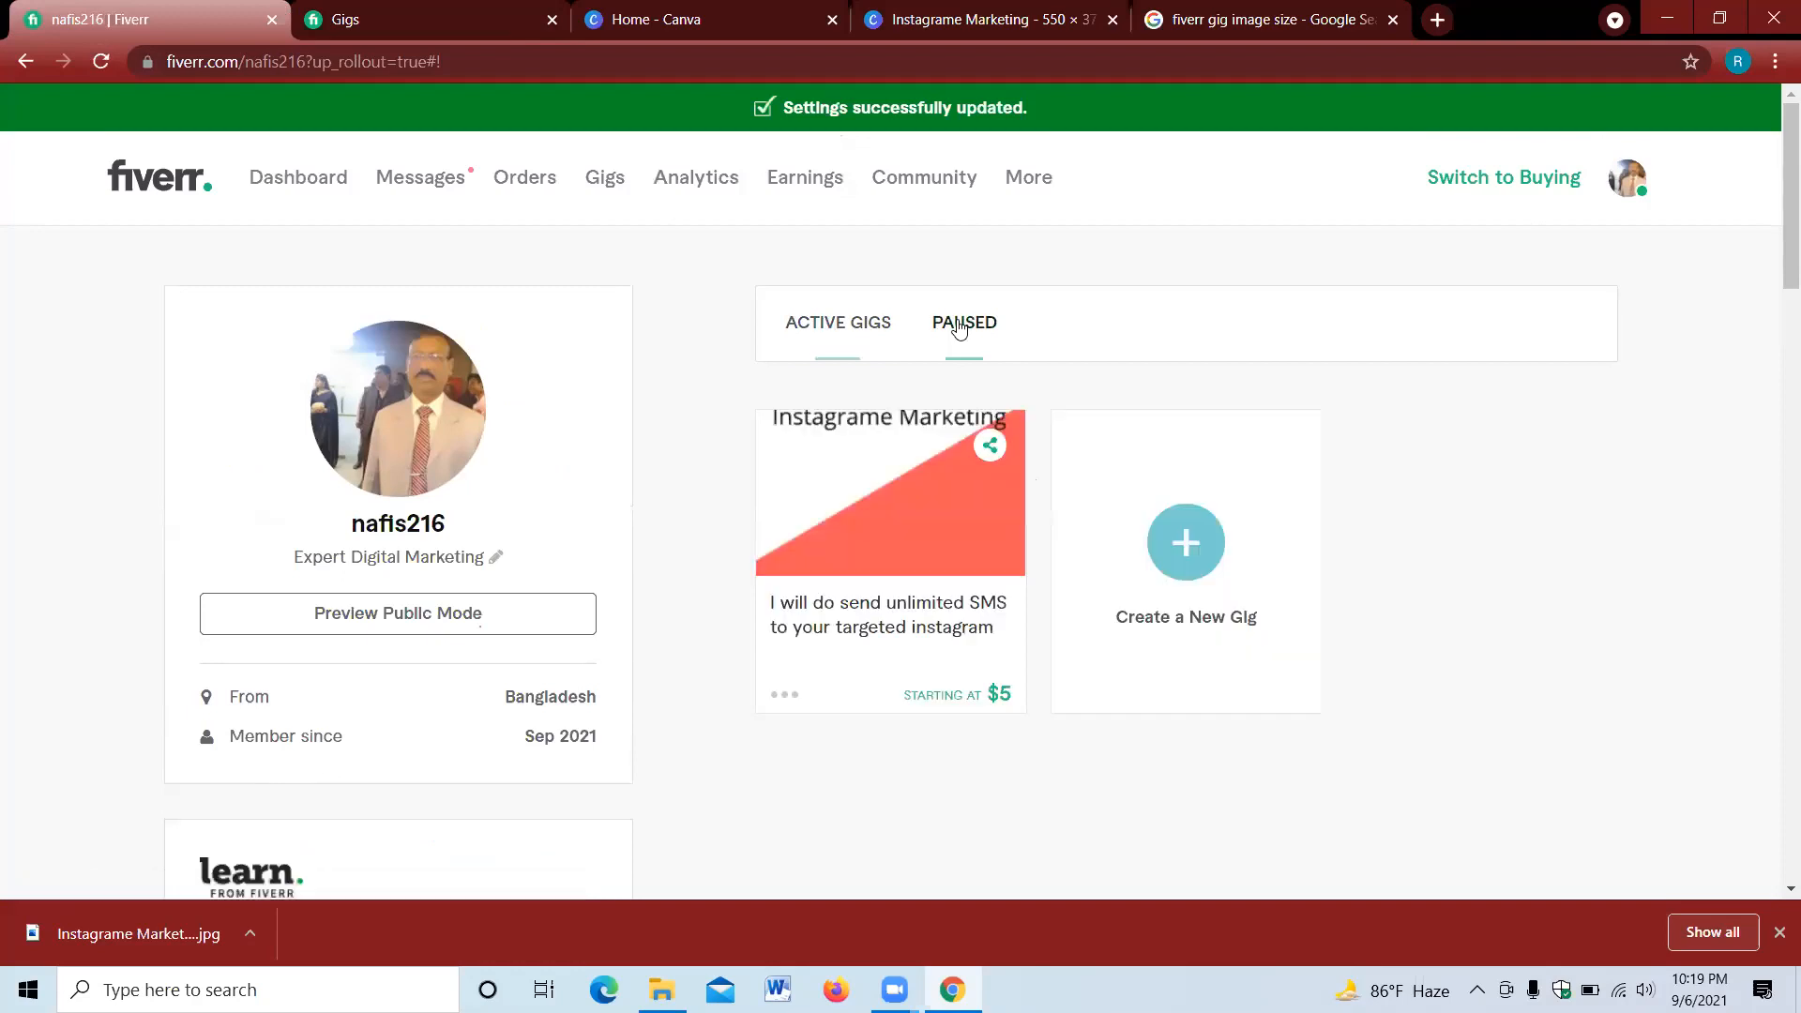
click(786, 695)
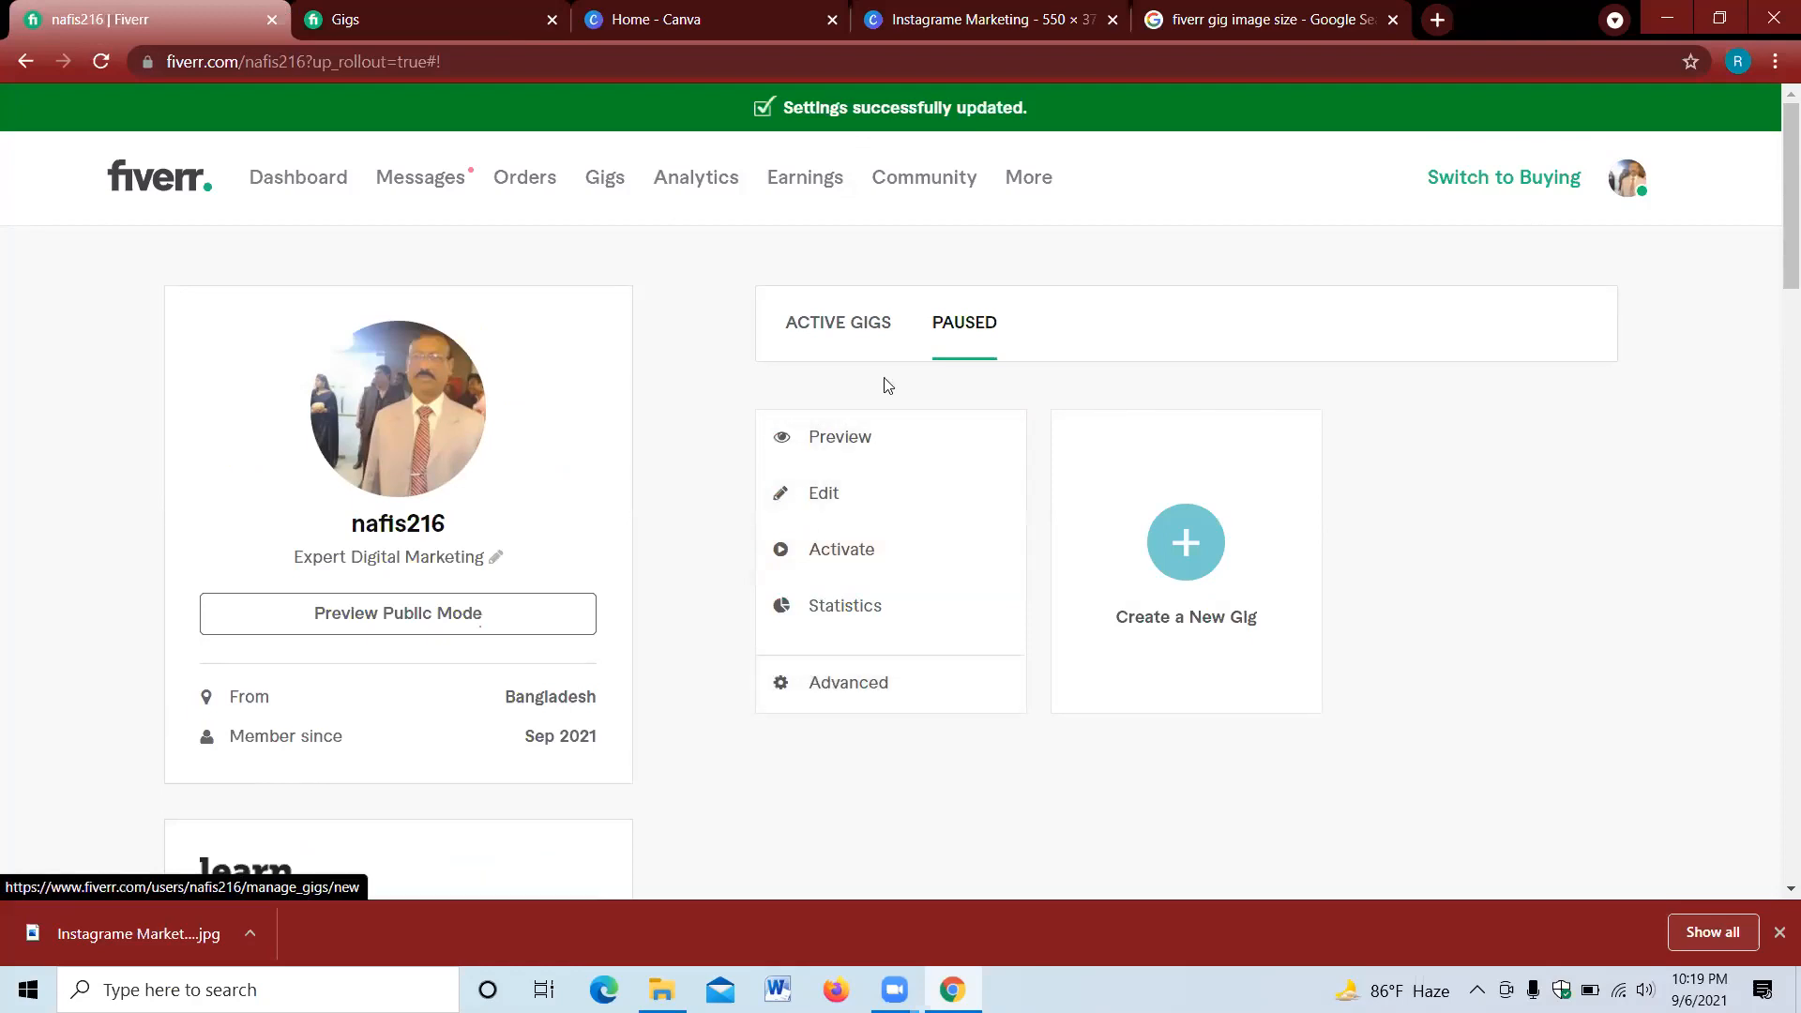
click(1457, 492)
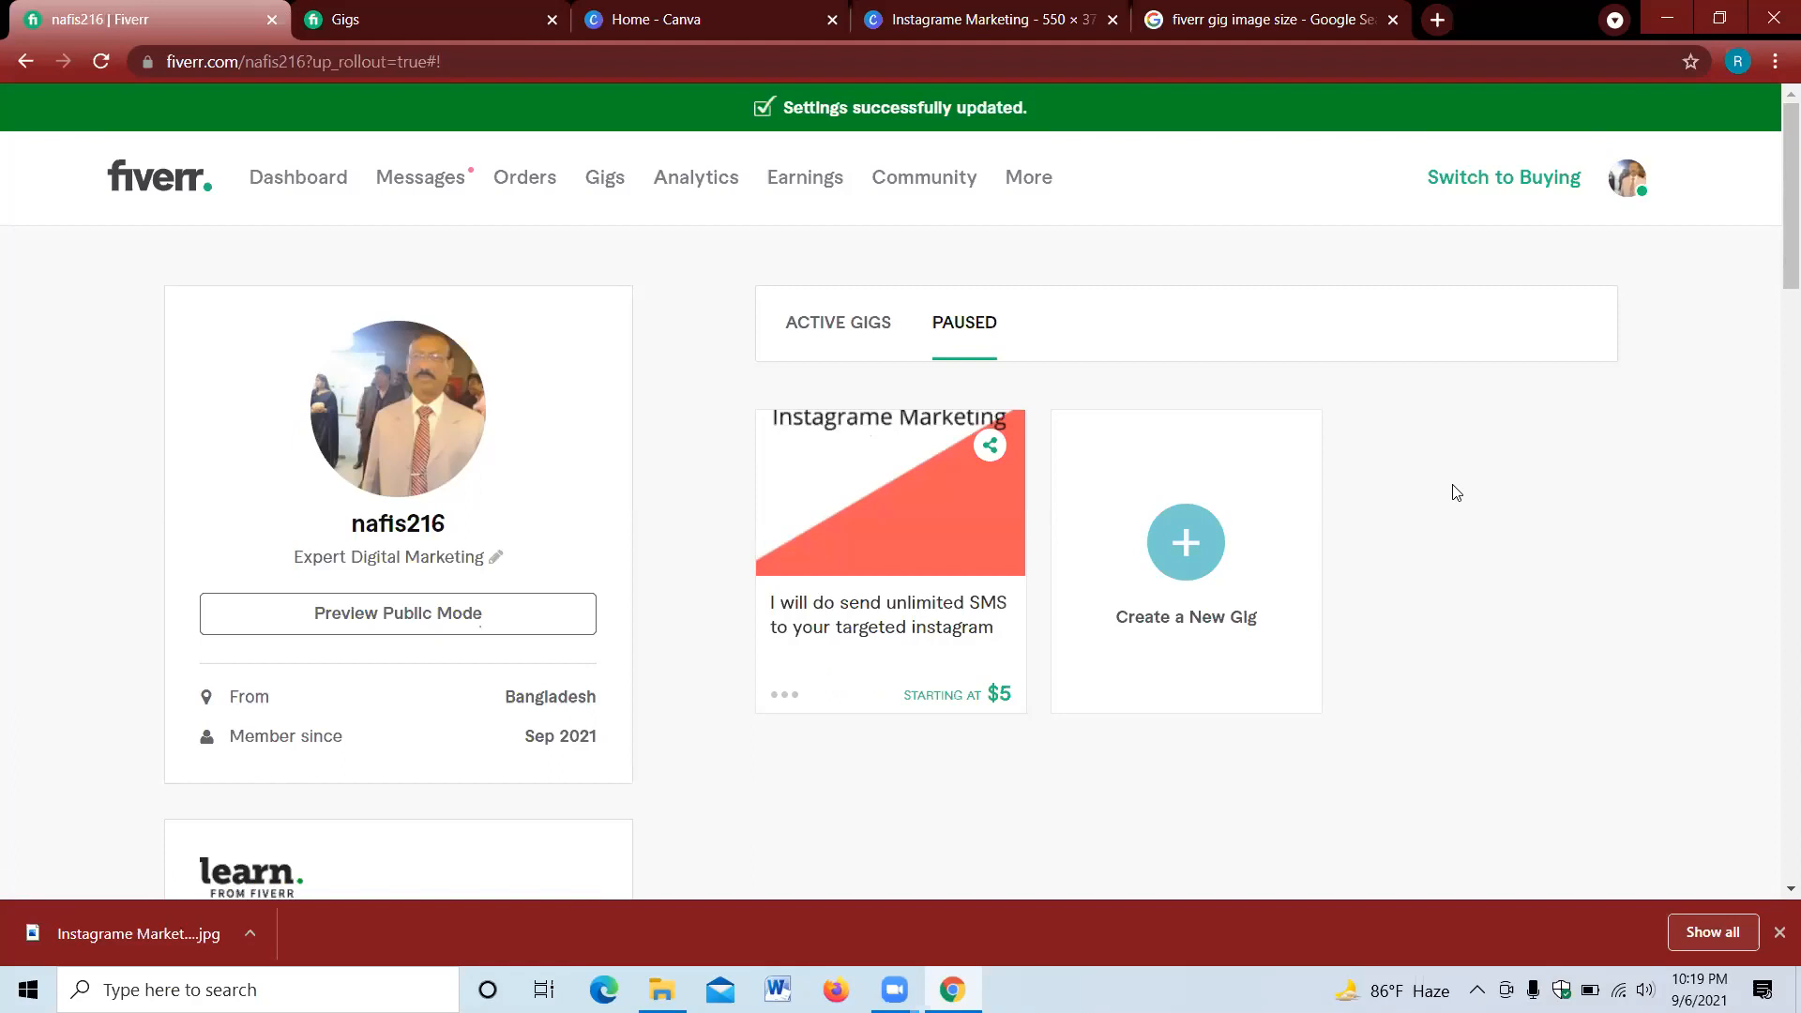
- Mark both Fiverr notifications as read and show the inbox messages
click(418, 180)
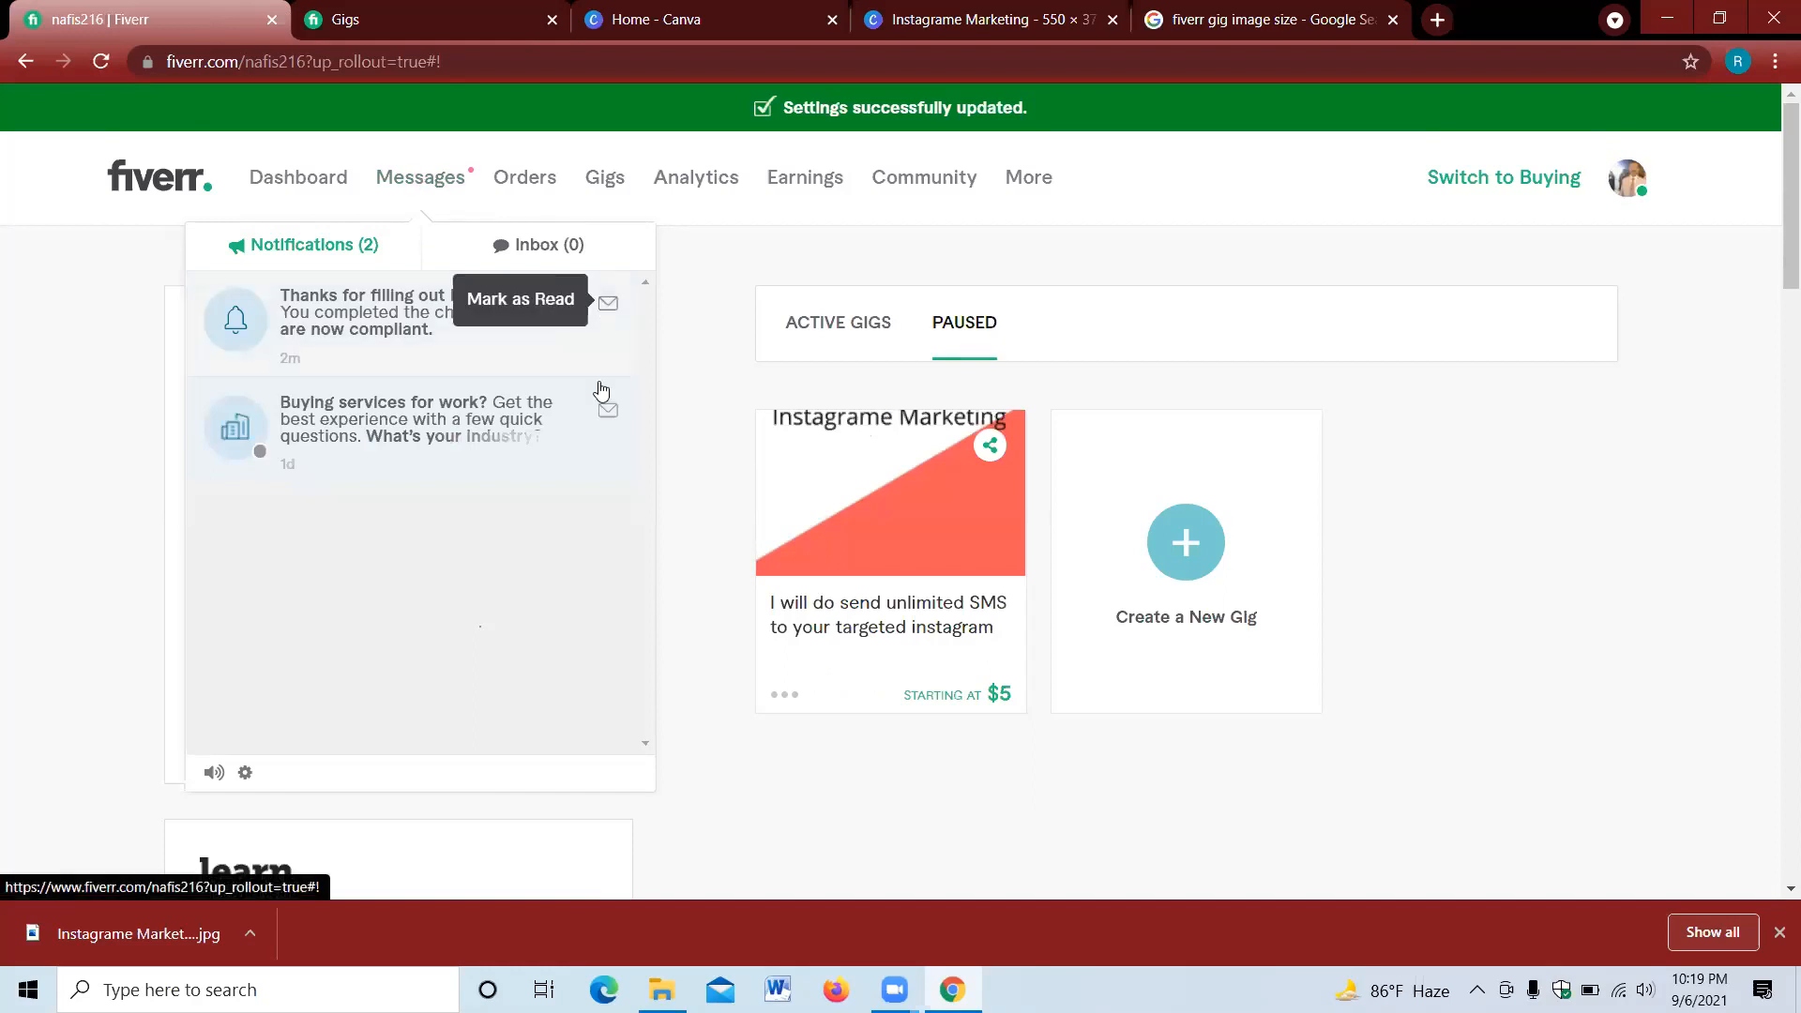
click(607, 309)
click(608, 409)
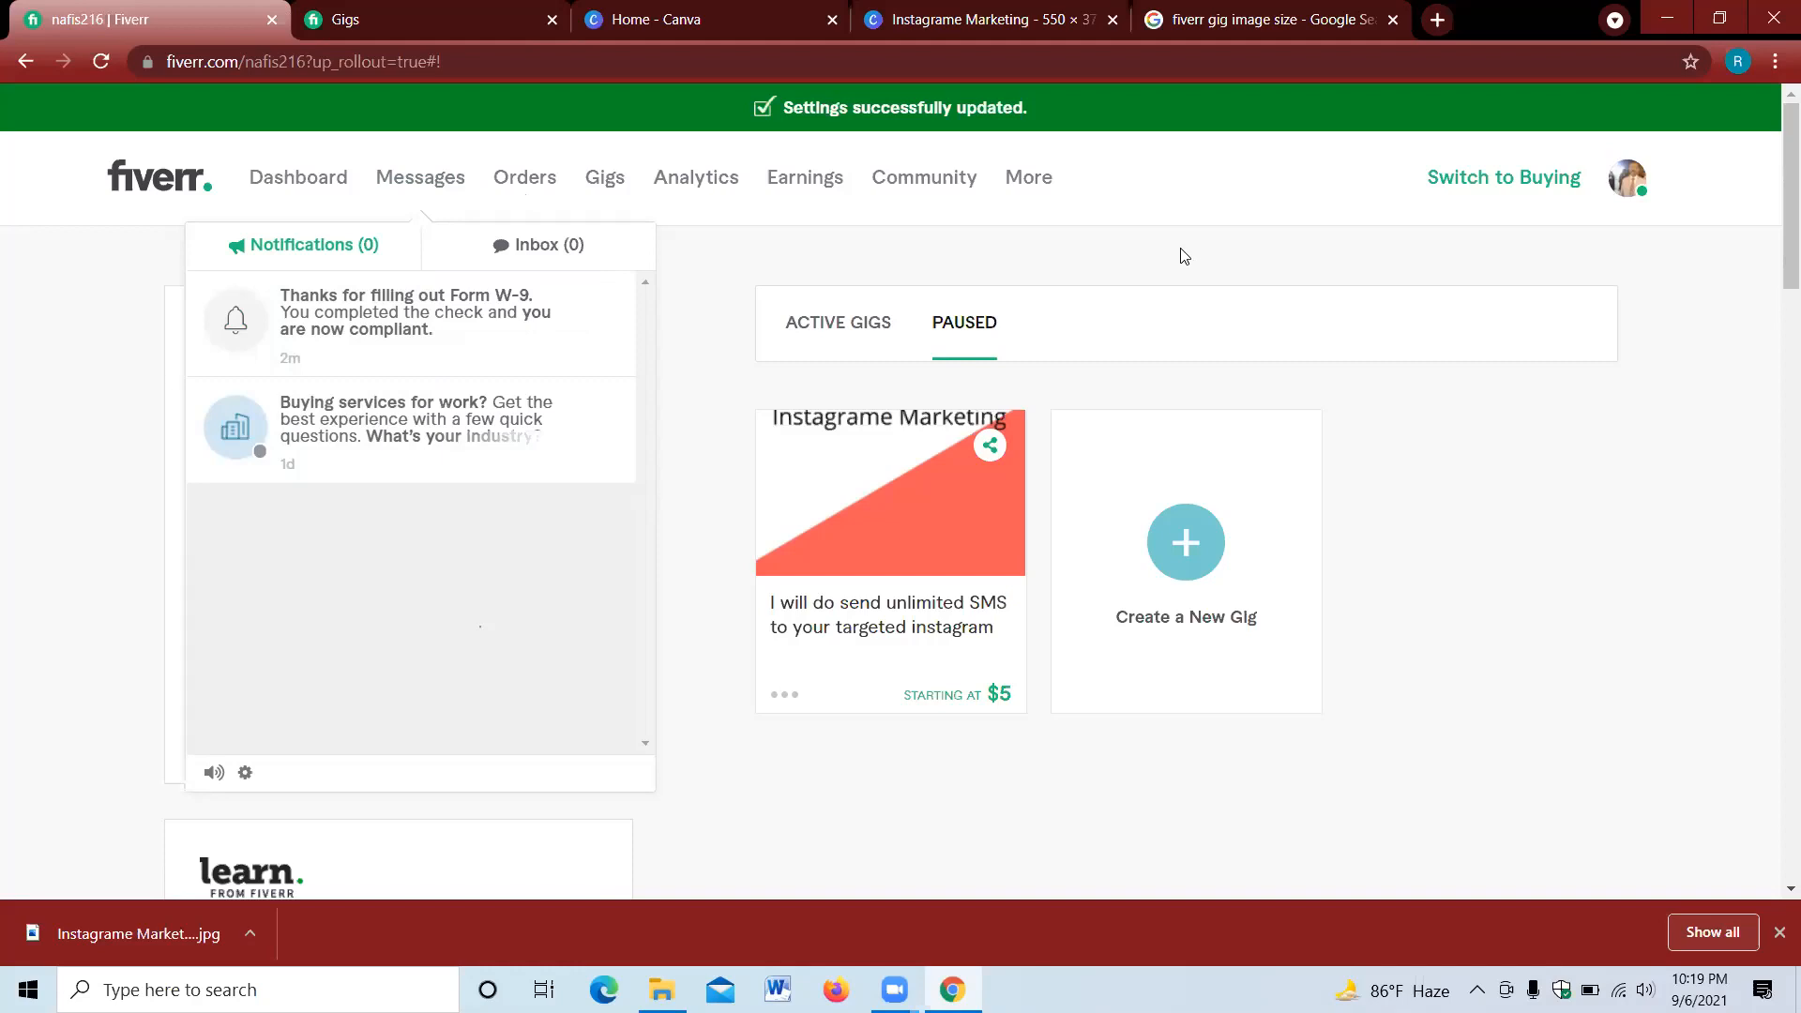
click(561, 249)
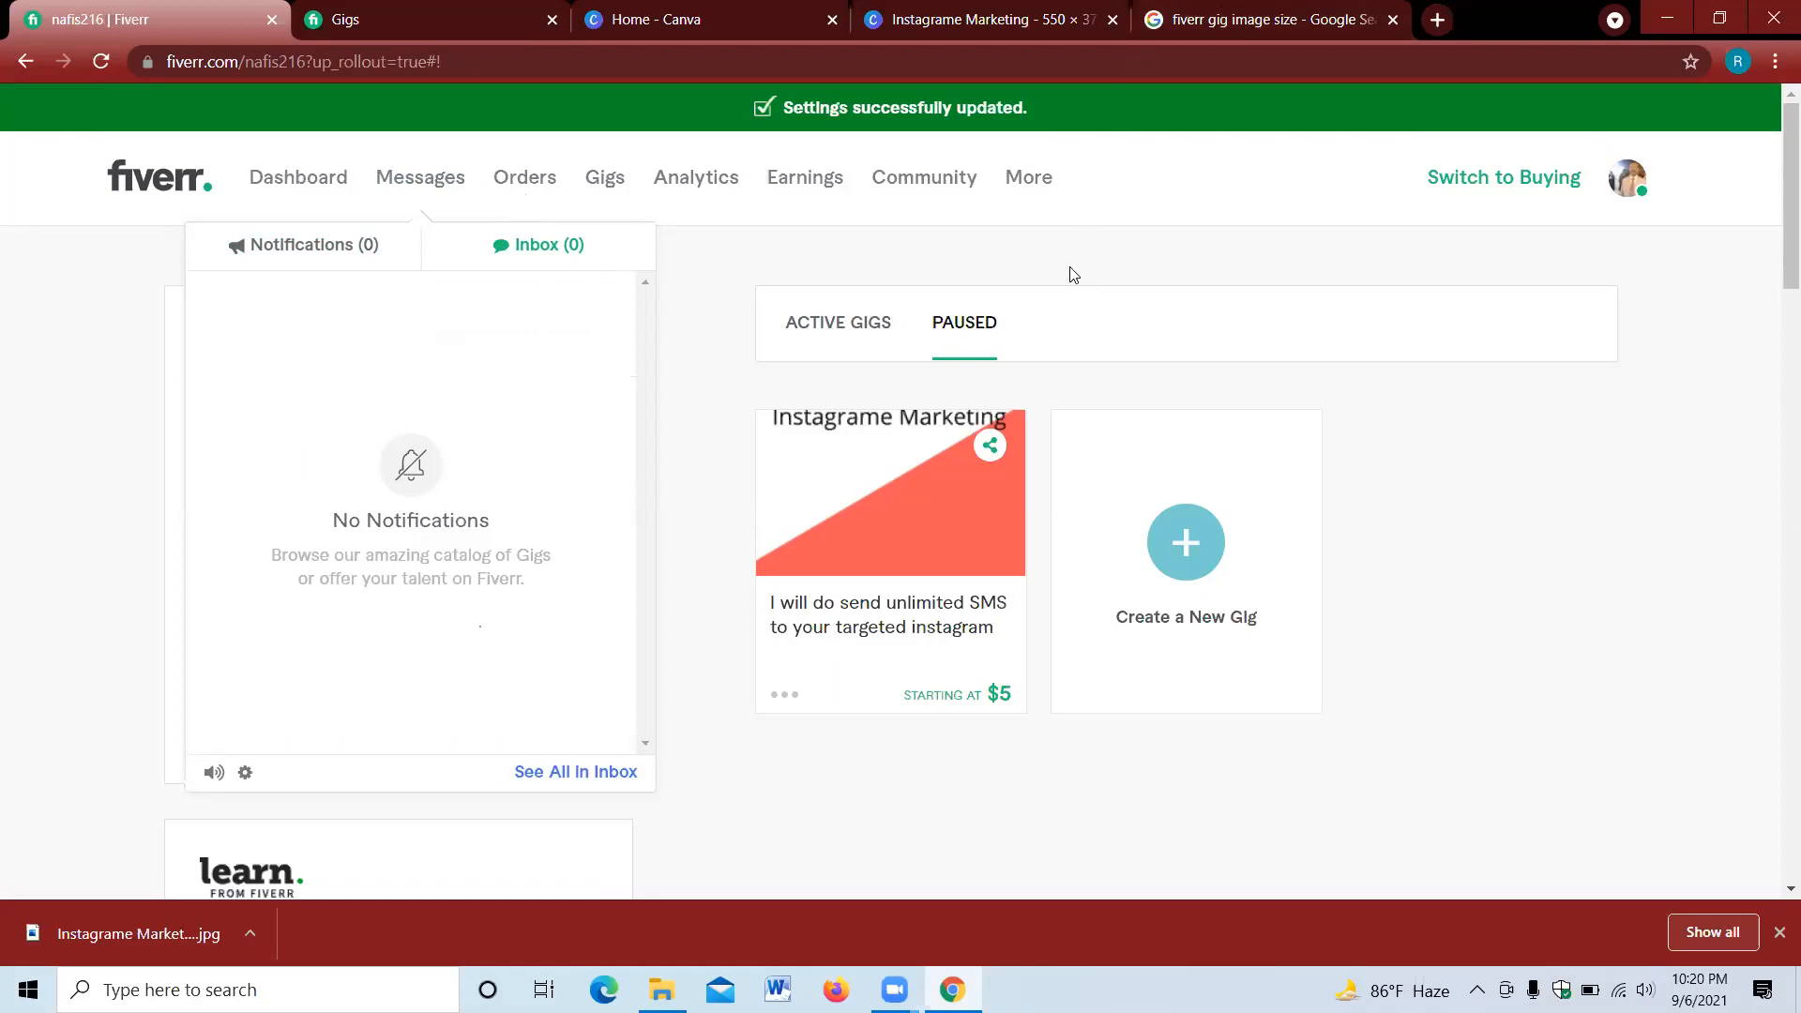
drag(1189, 17, 1065, 251)
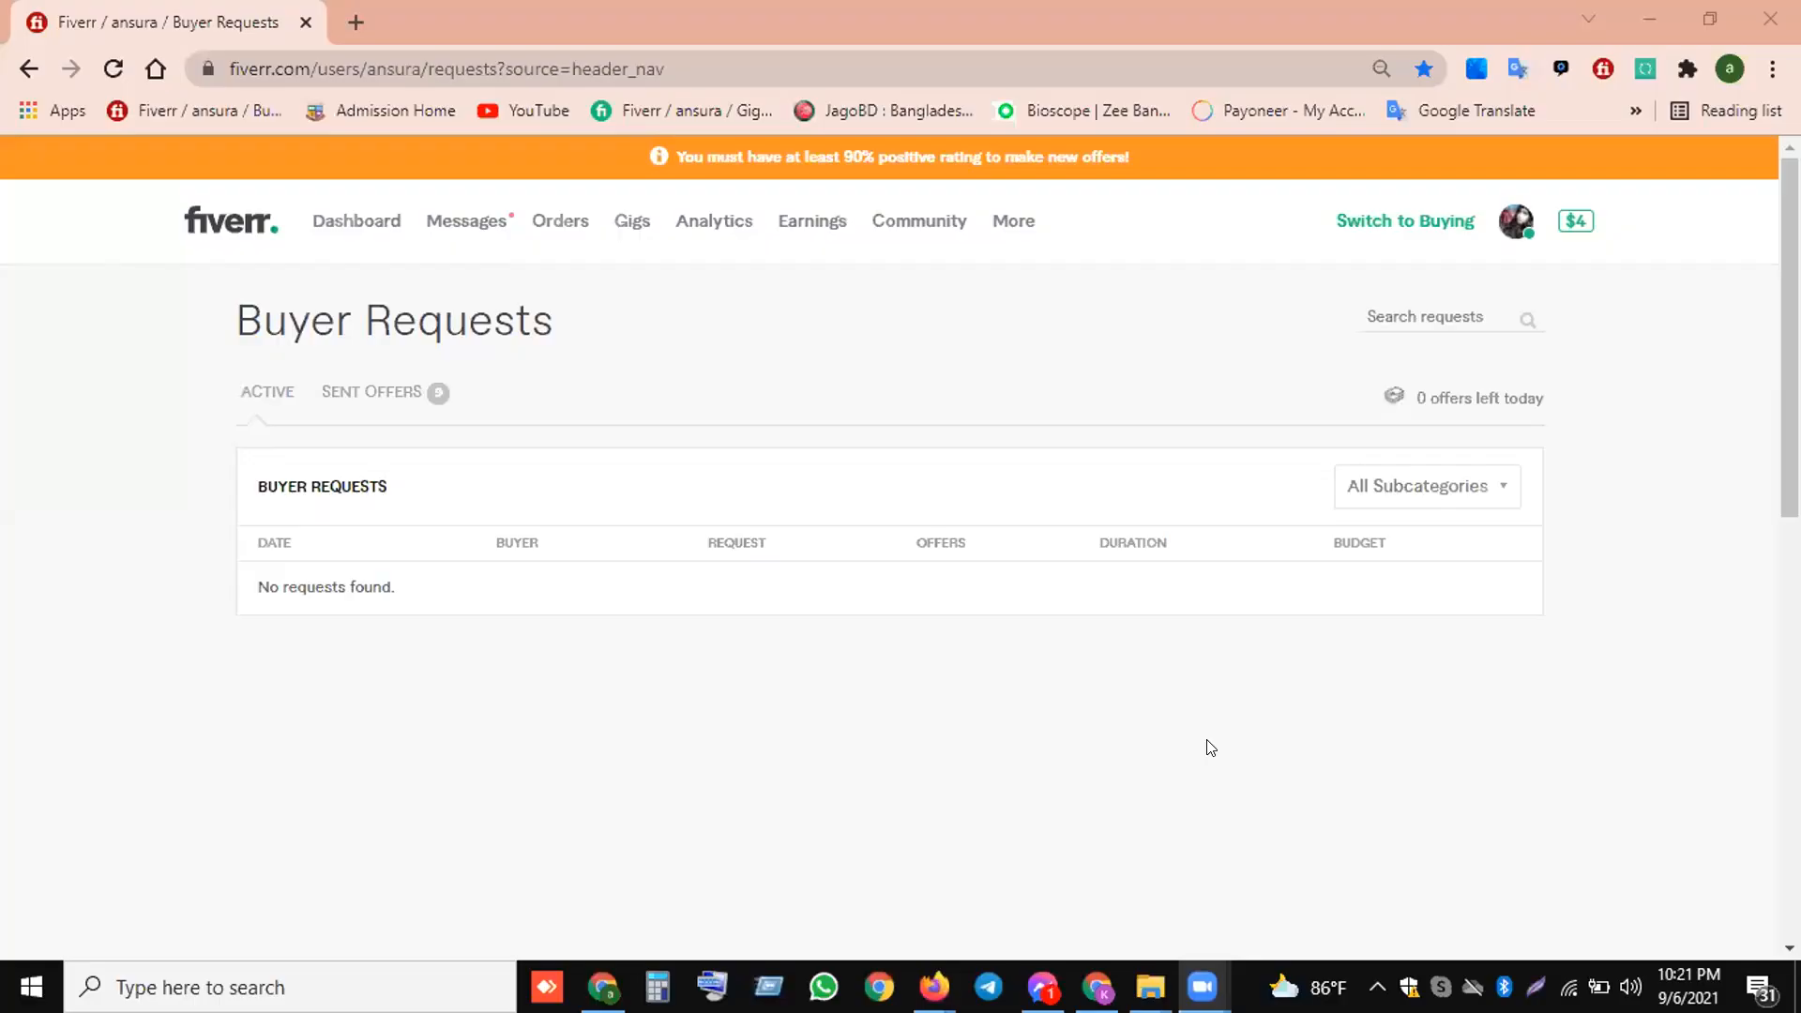
- Open the Fiverr inbox and read the newest buyer's messages, then look through the conversation list
click(471, 225)
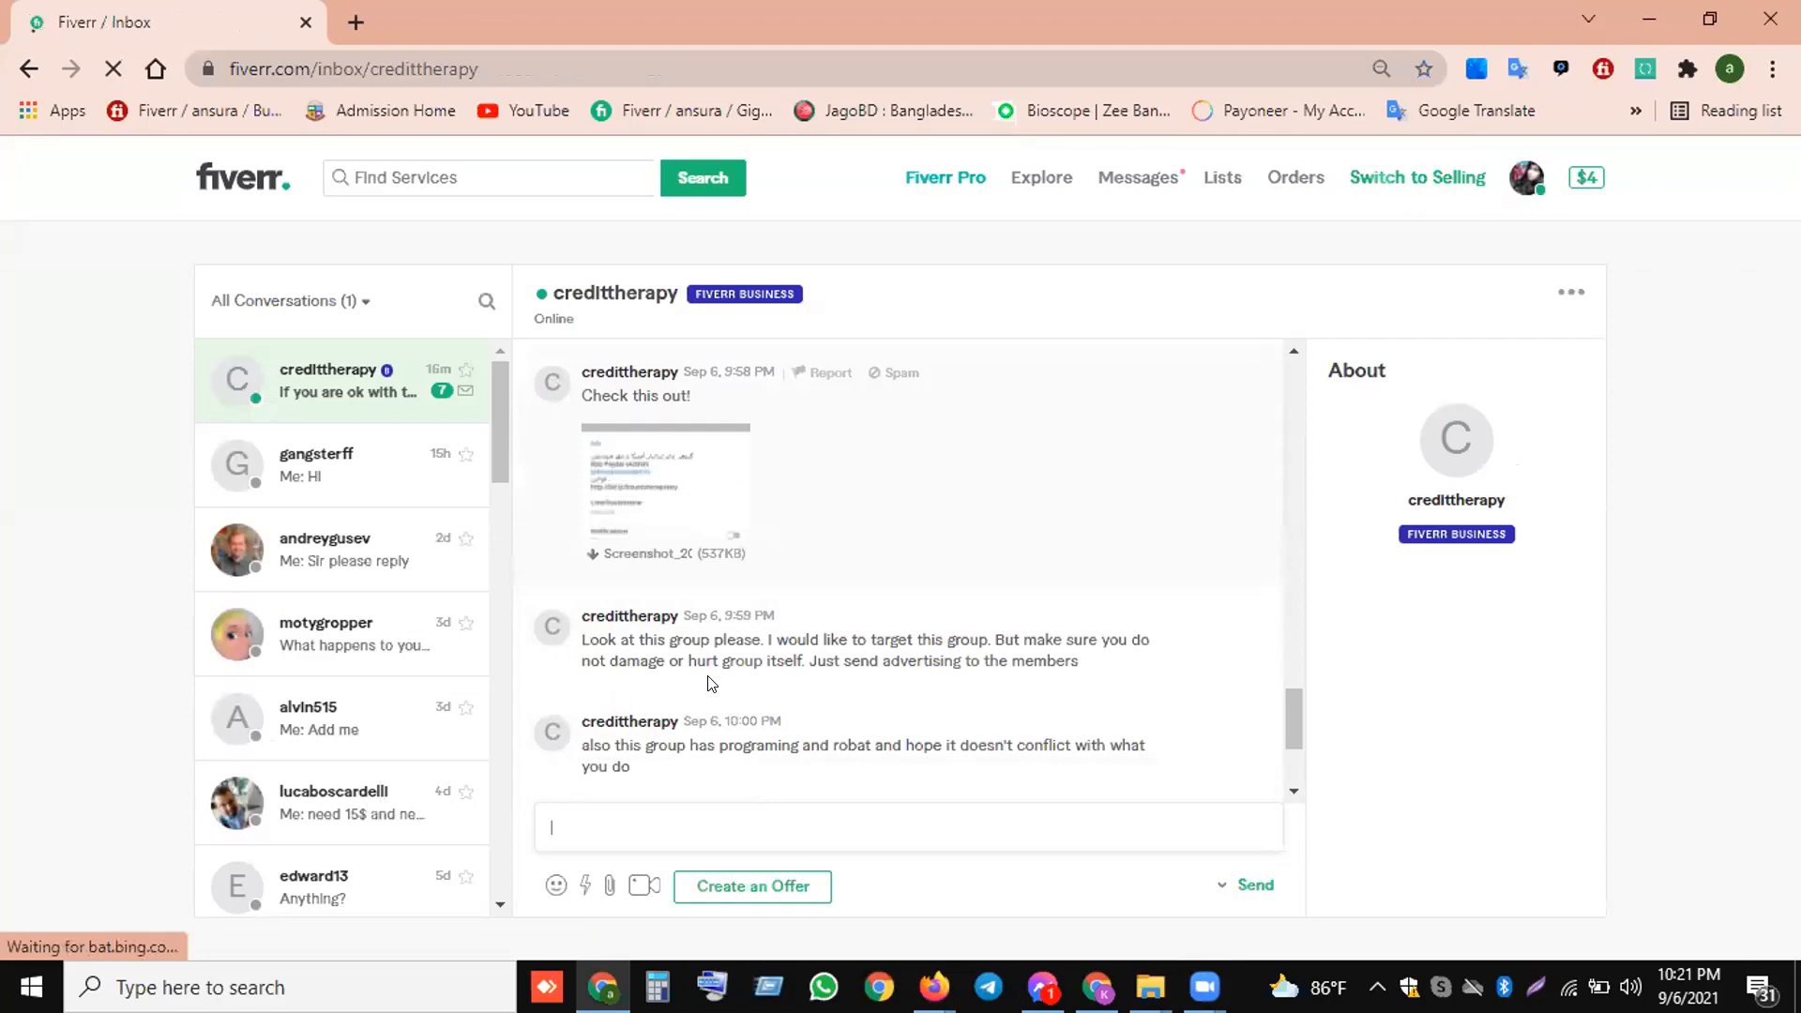
scroll(692, 732, down, 2)
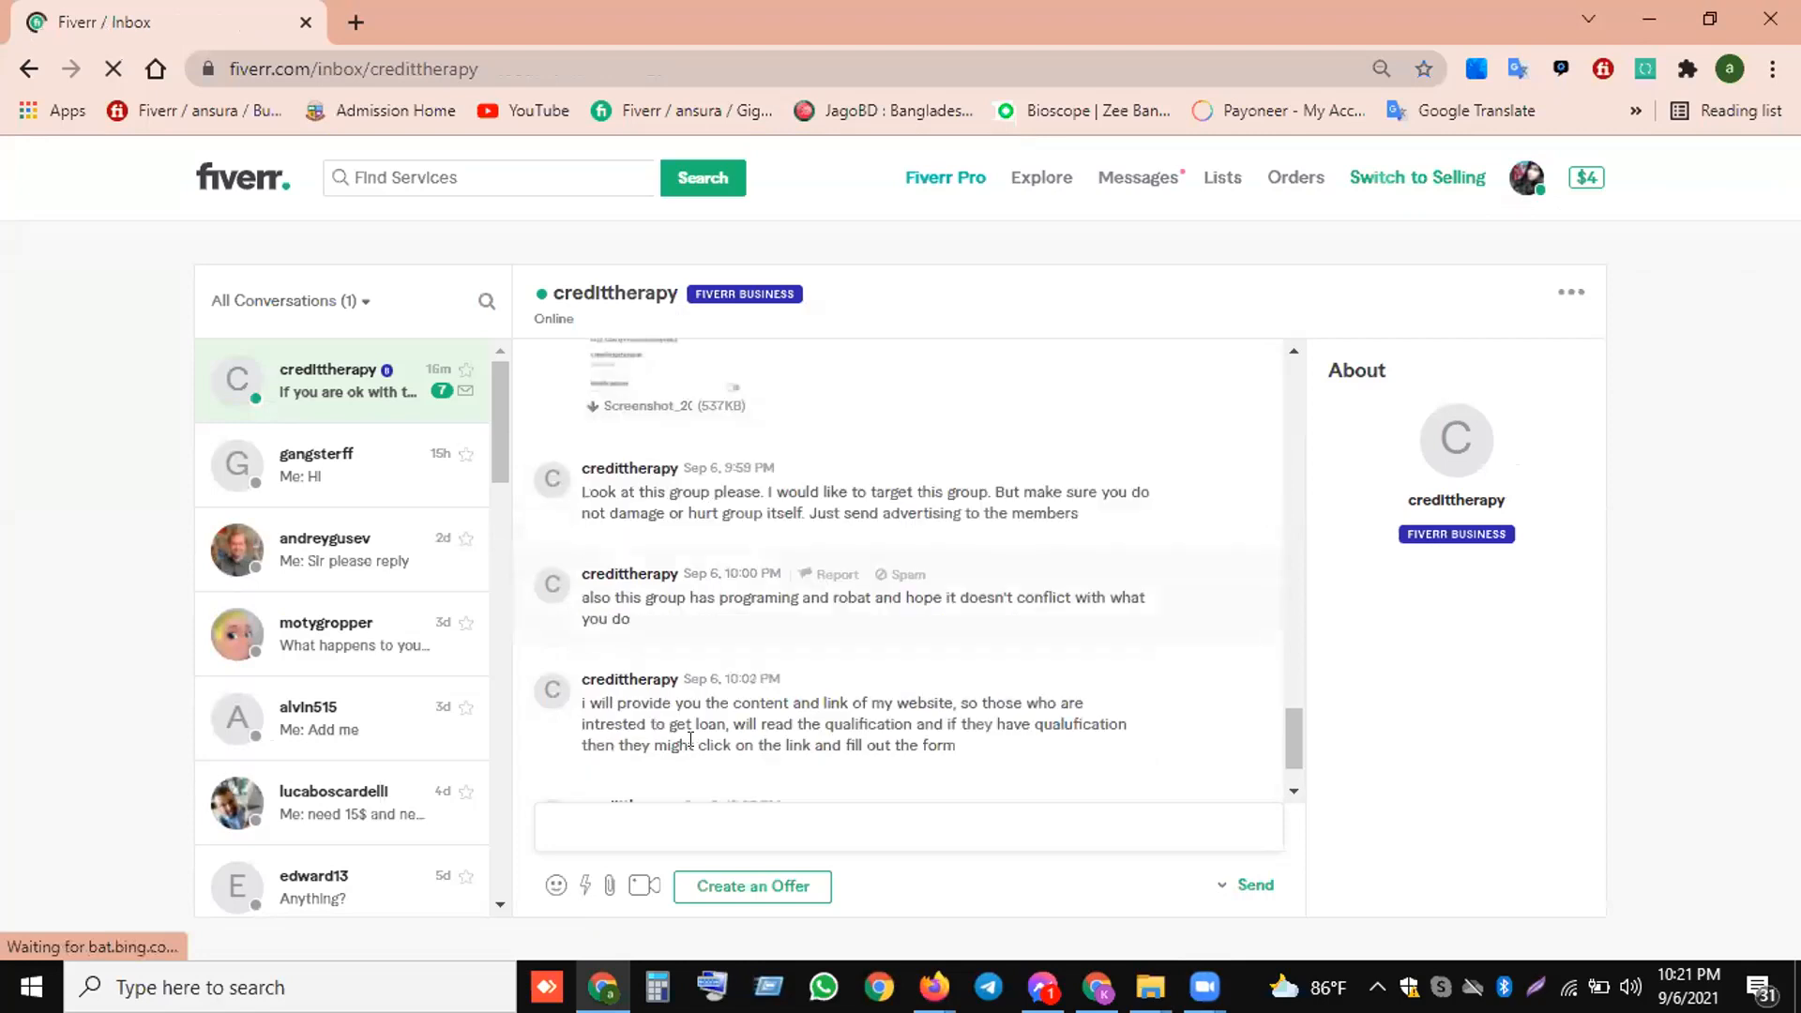
scroll(730, 712, down, 1)
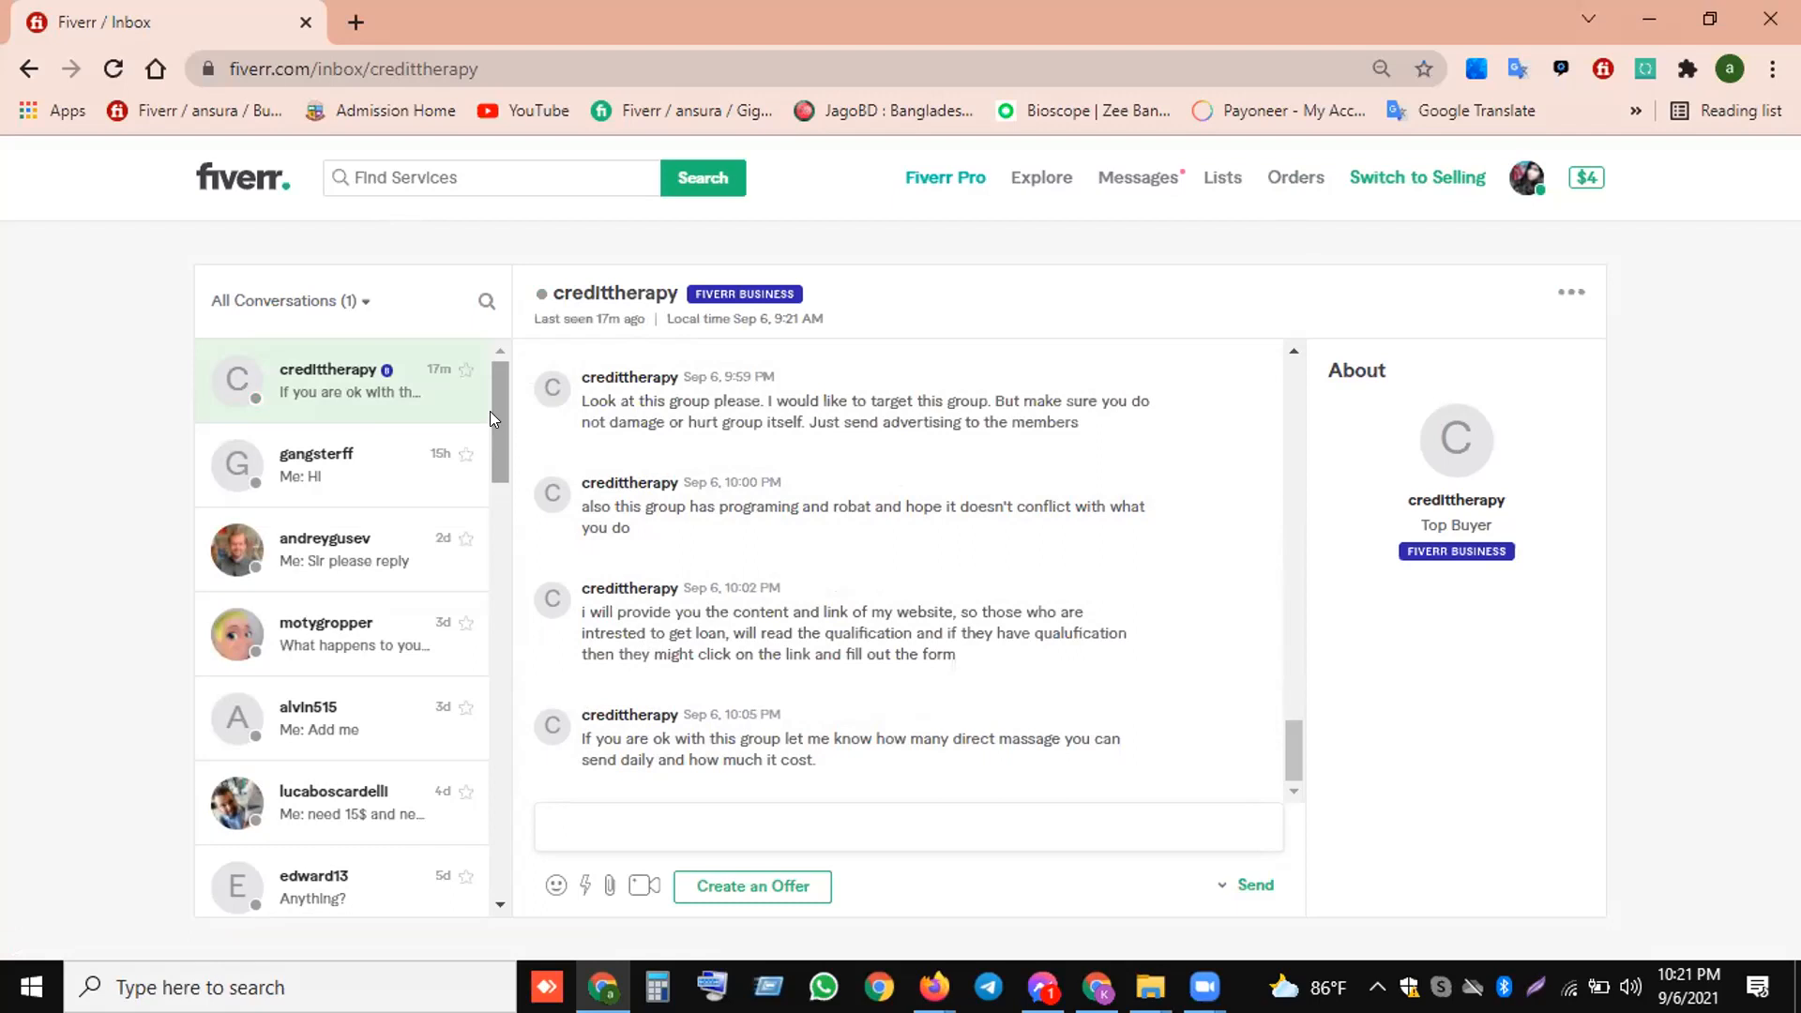
drag(490, 411, 491, 788)
drag(493, 404, 493, 366)
- Minimize the browser and the folder 55 window to reveal the desktop
click(1646, 72)
click(1444, 319)
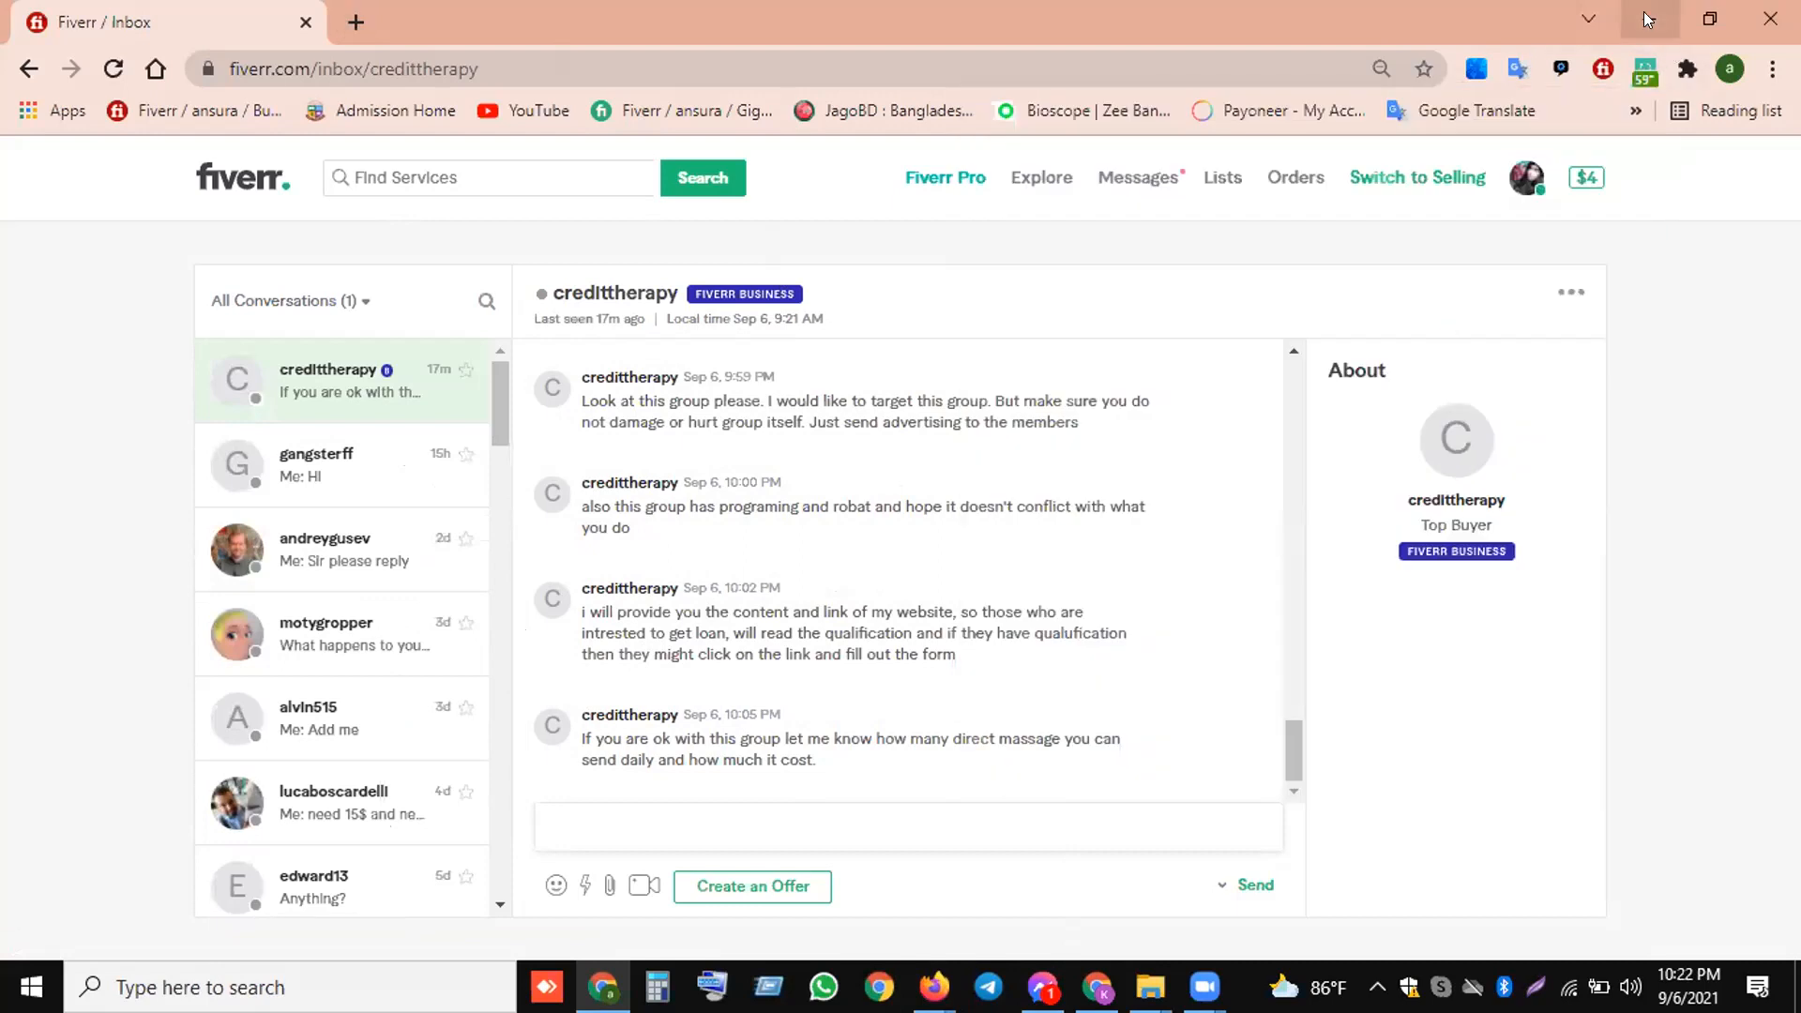
click(1646, 19)
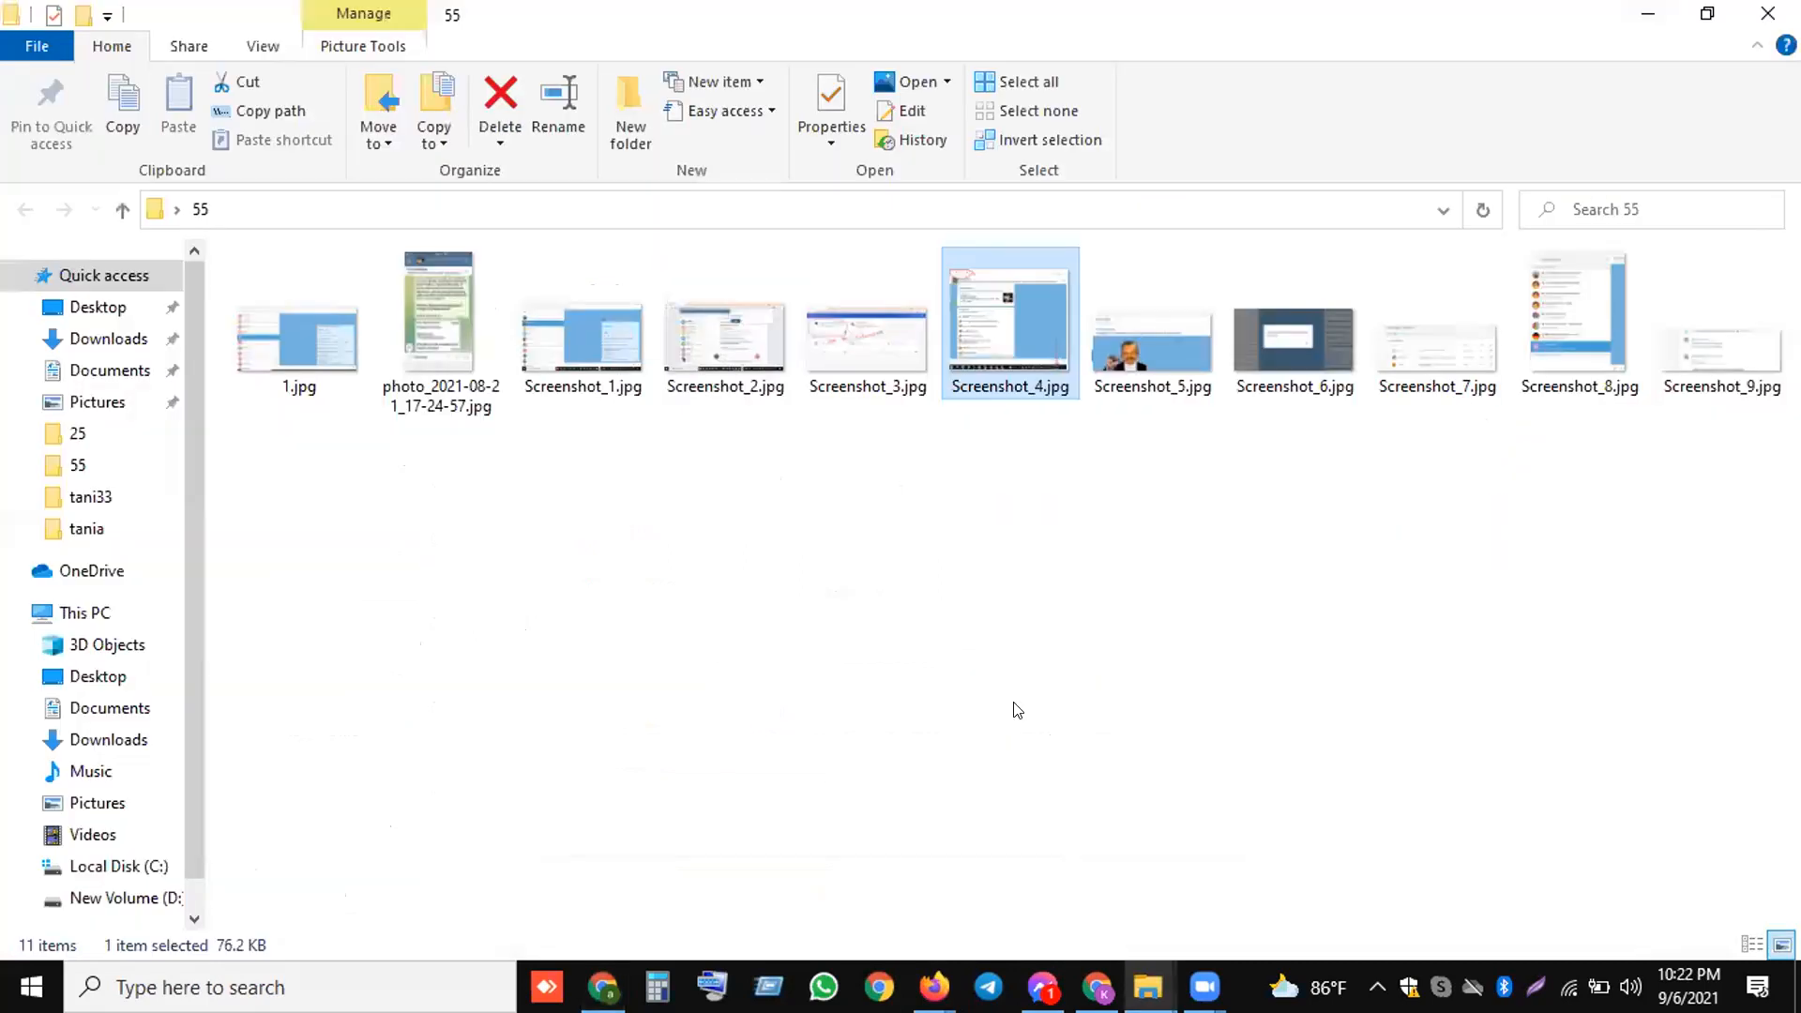
click(1657, 16)
right_click(1009, 306)
click(1103, 385)
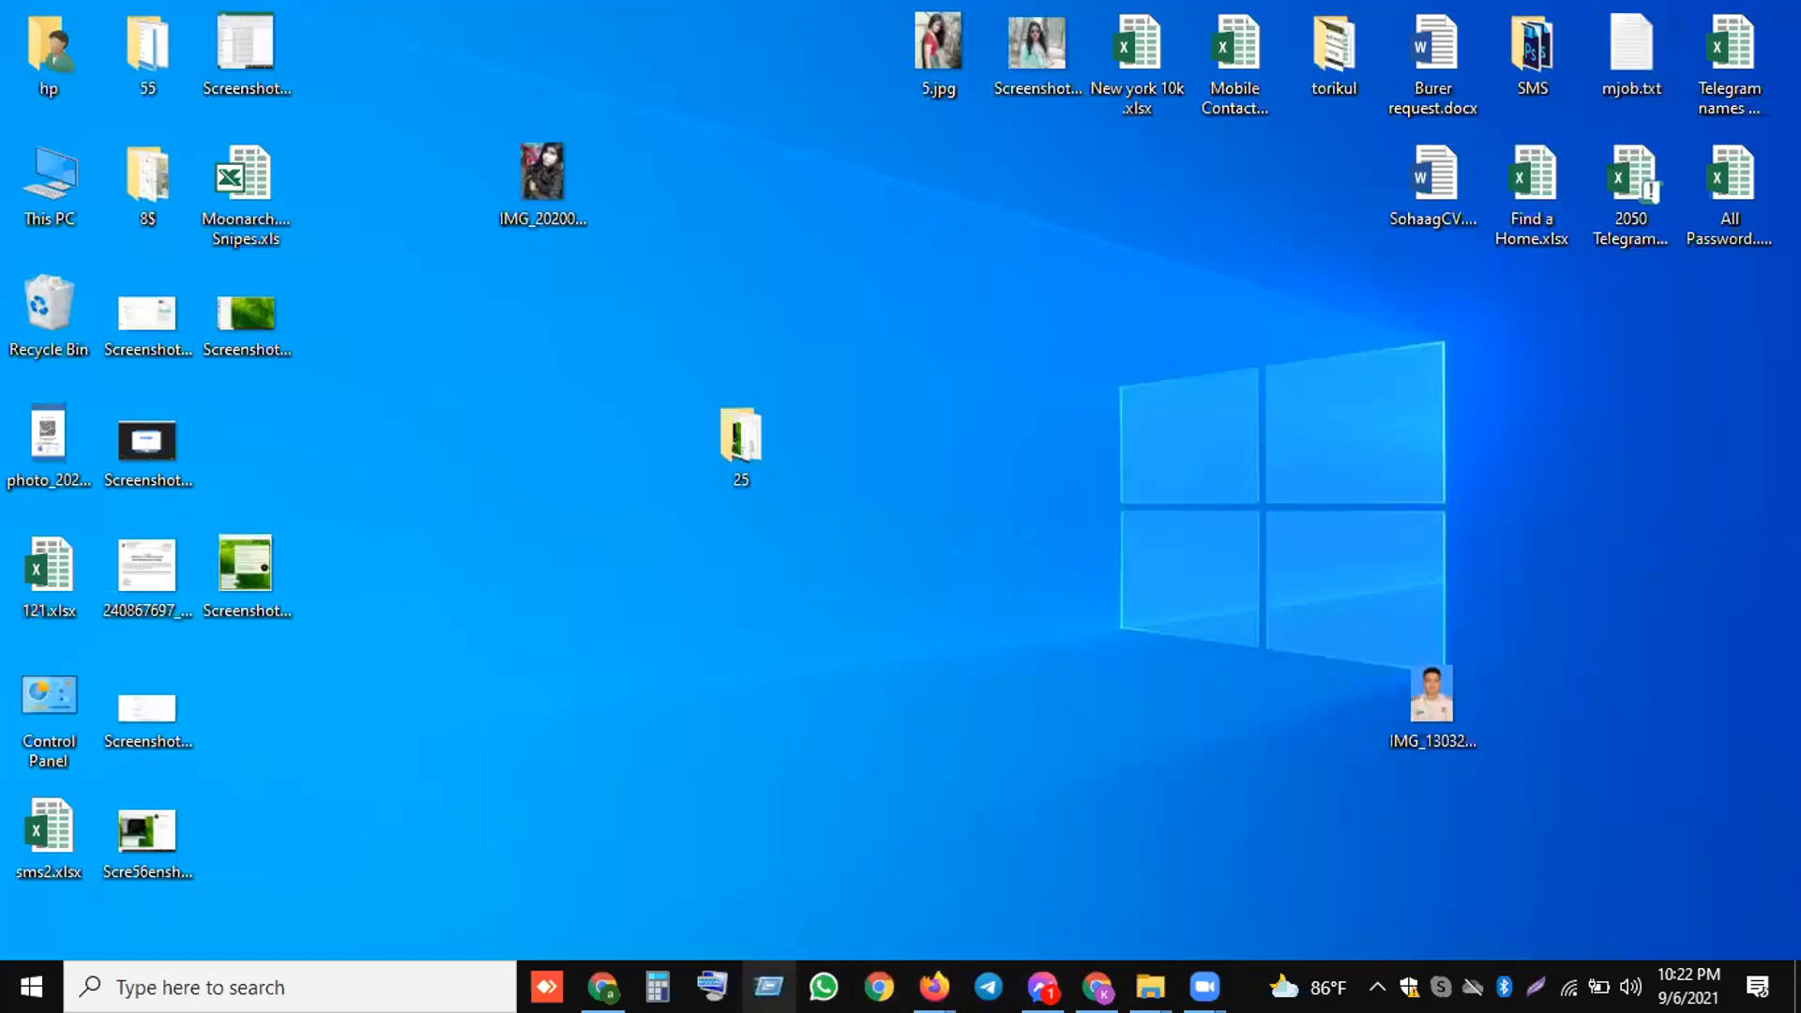
- Search Windows for Photoshop and launch Adobe Photoshop CC (64 Bit)
click(289, 986)
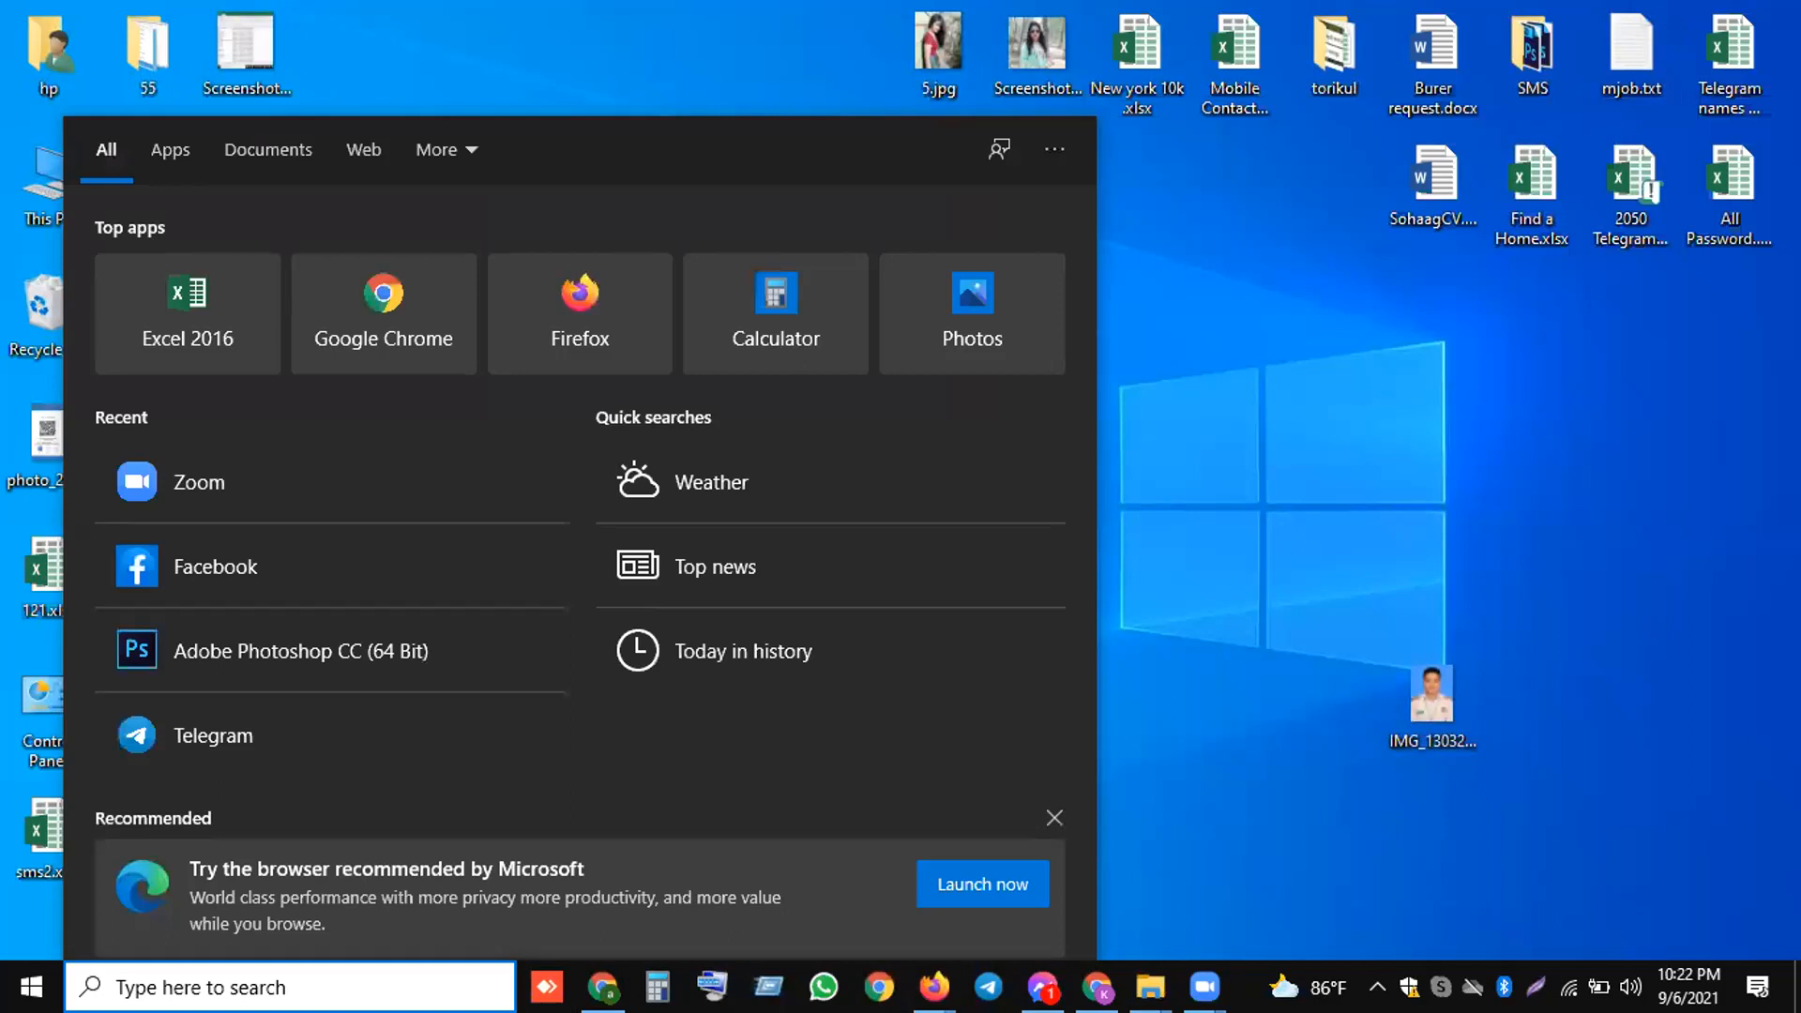
text(p)
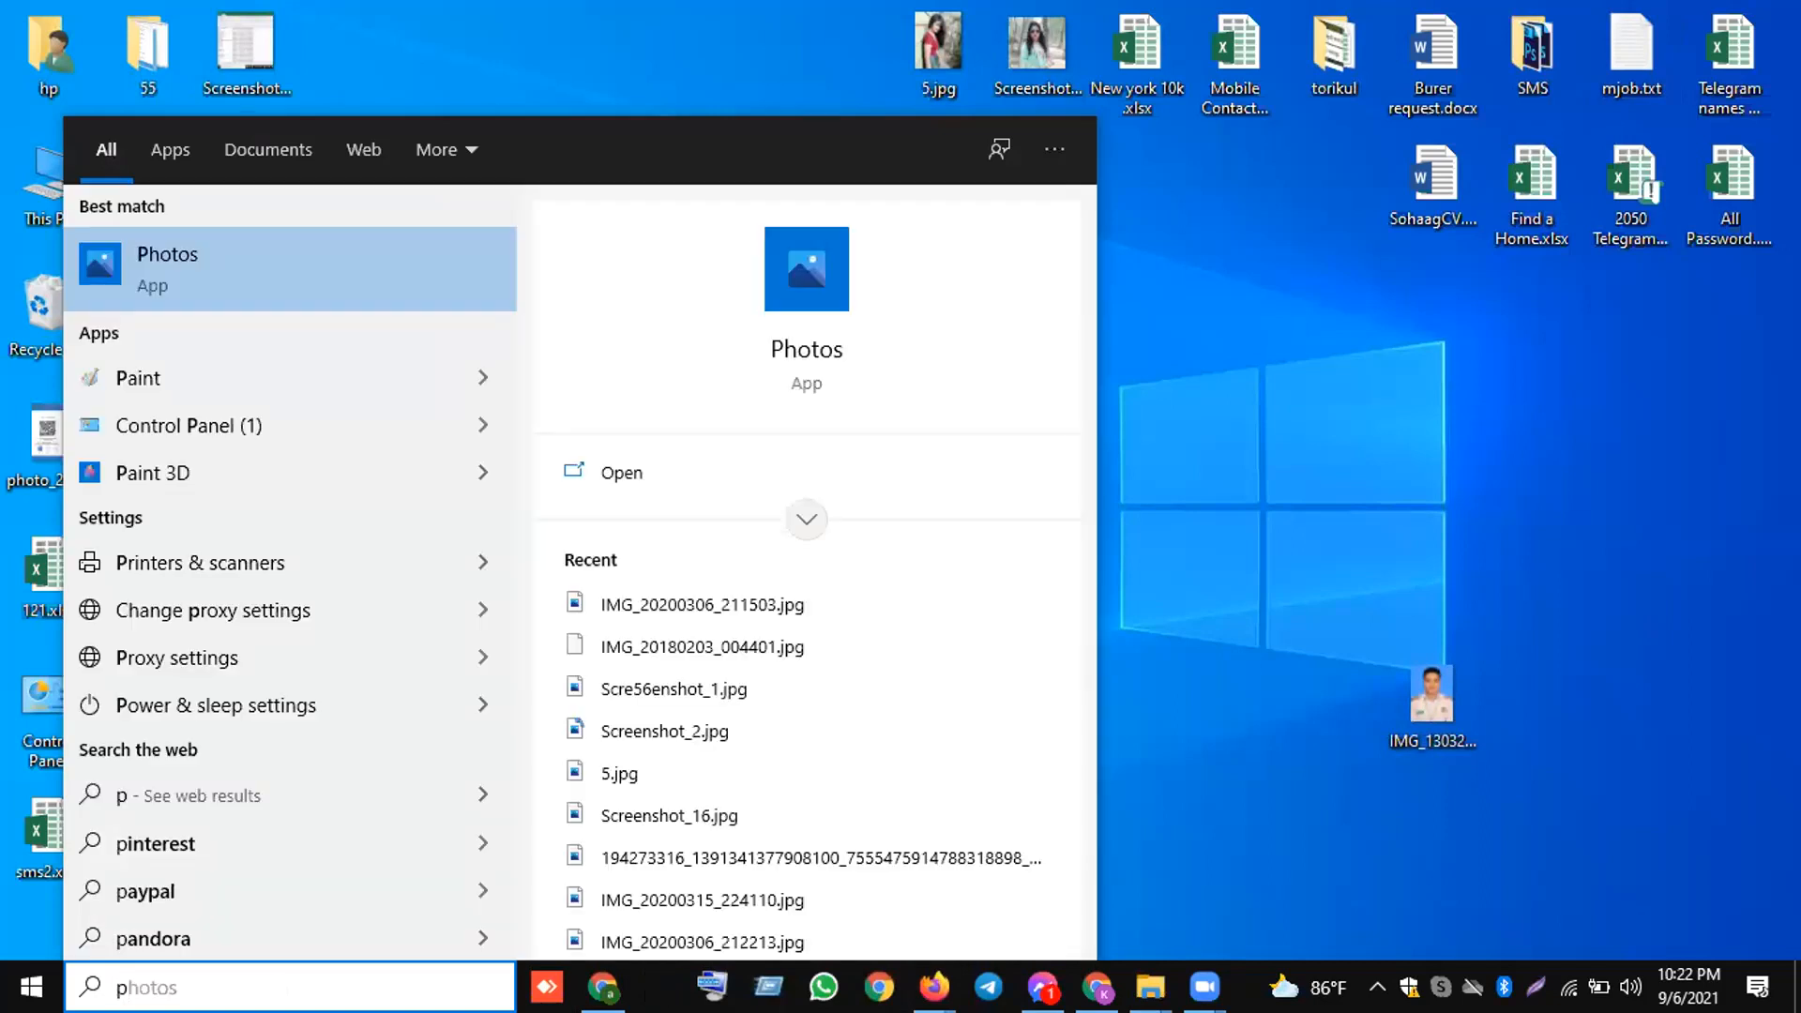
text(hotos)
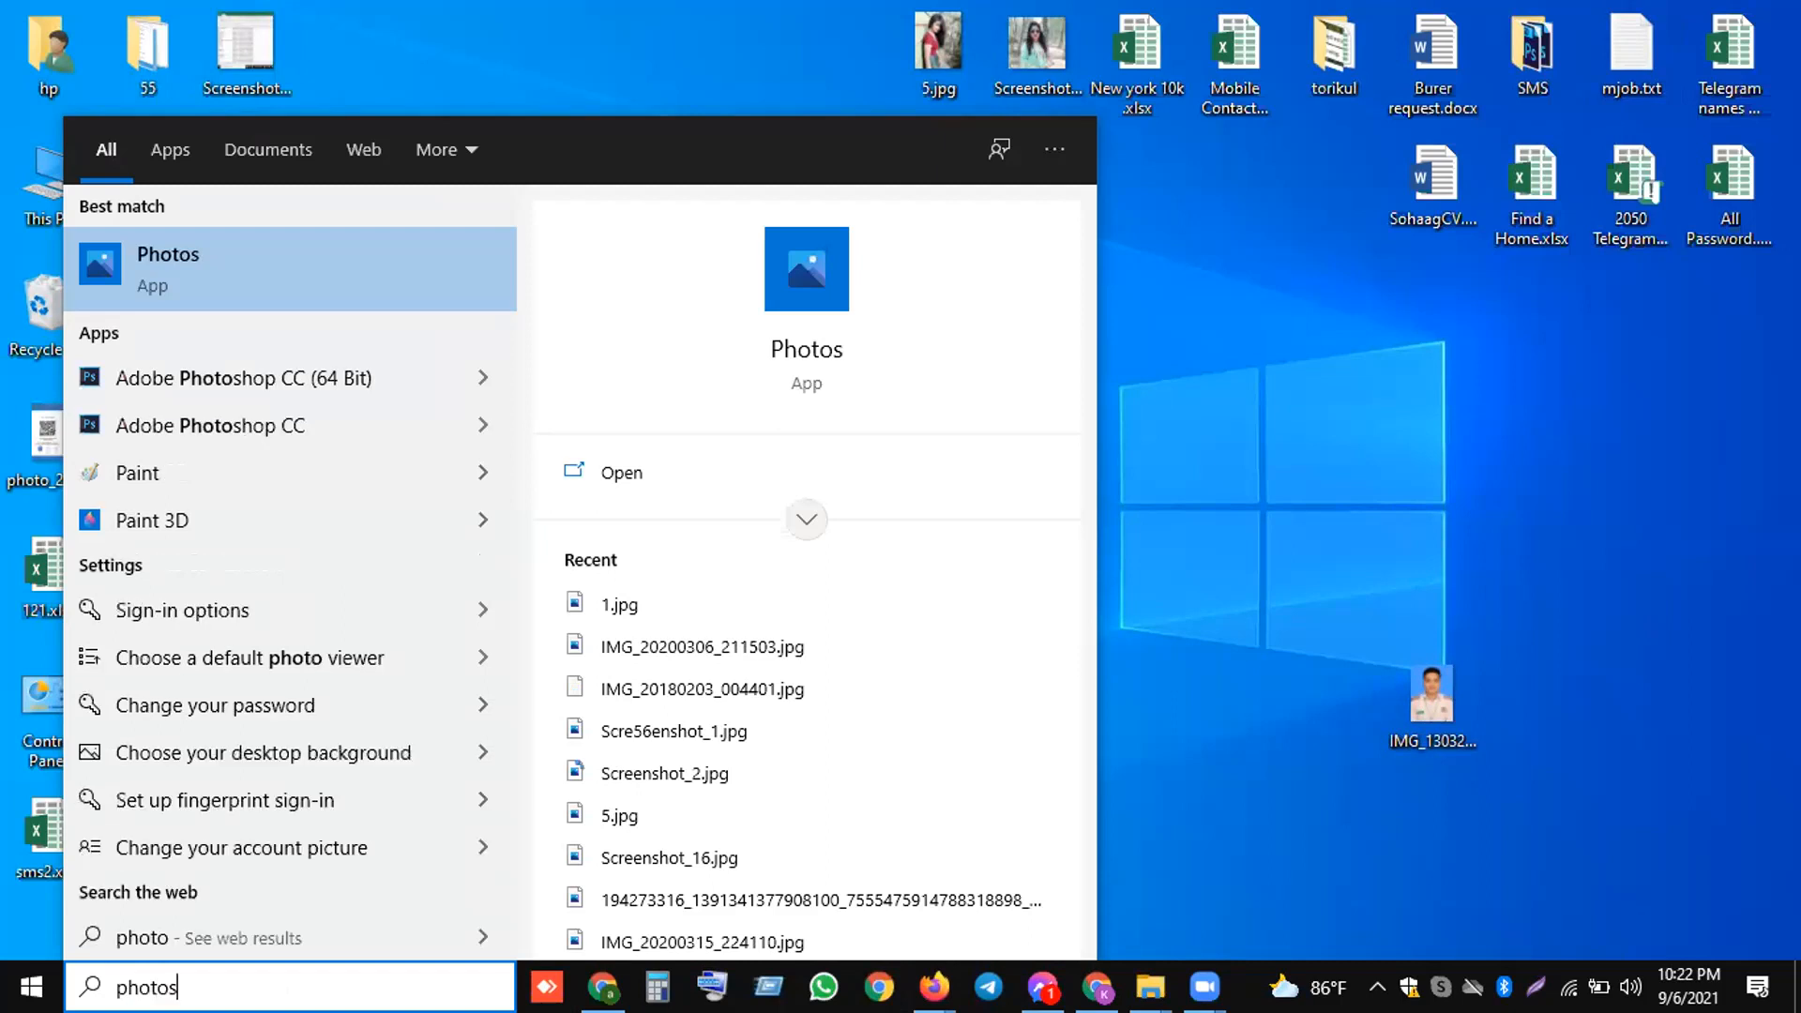
text(ho)
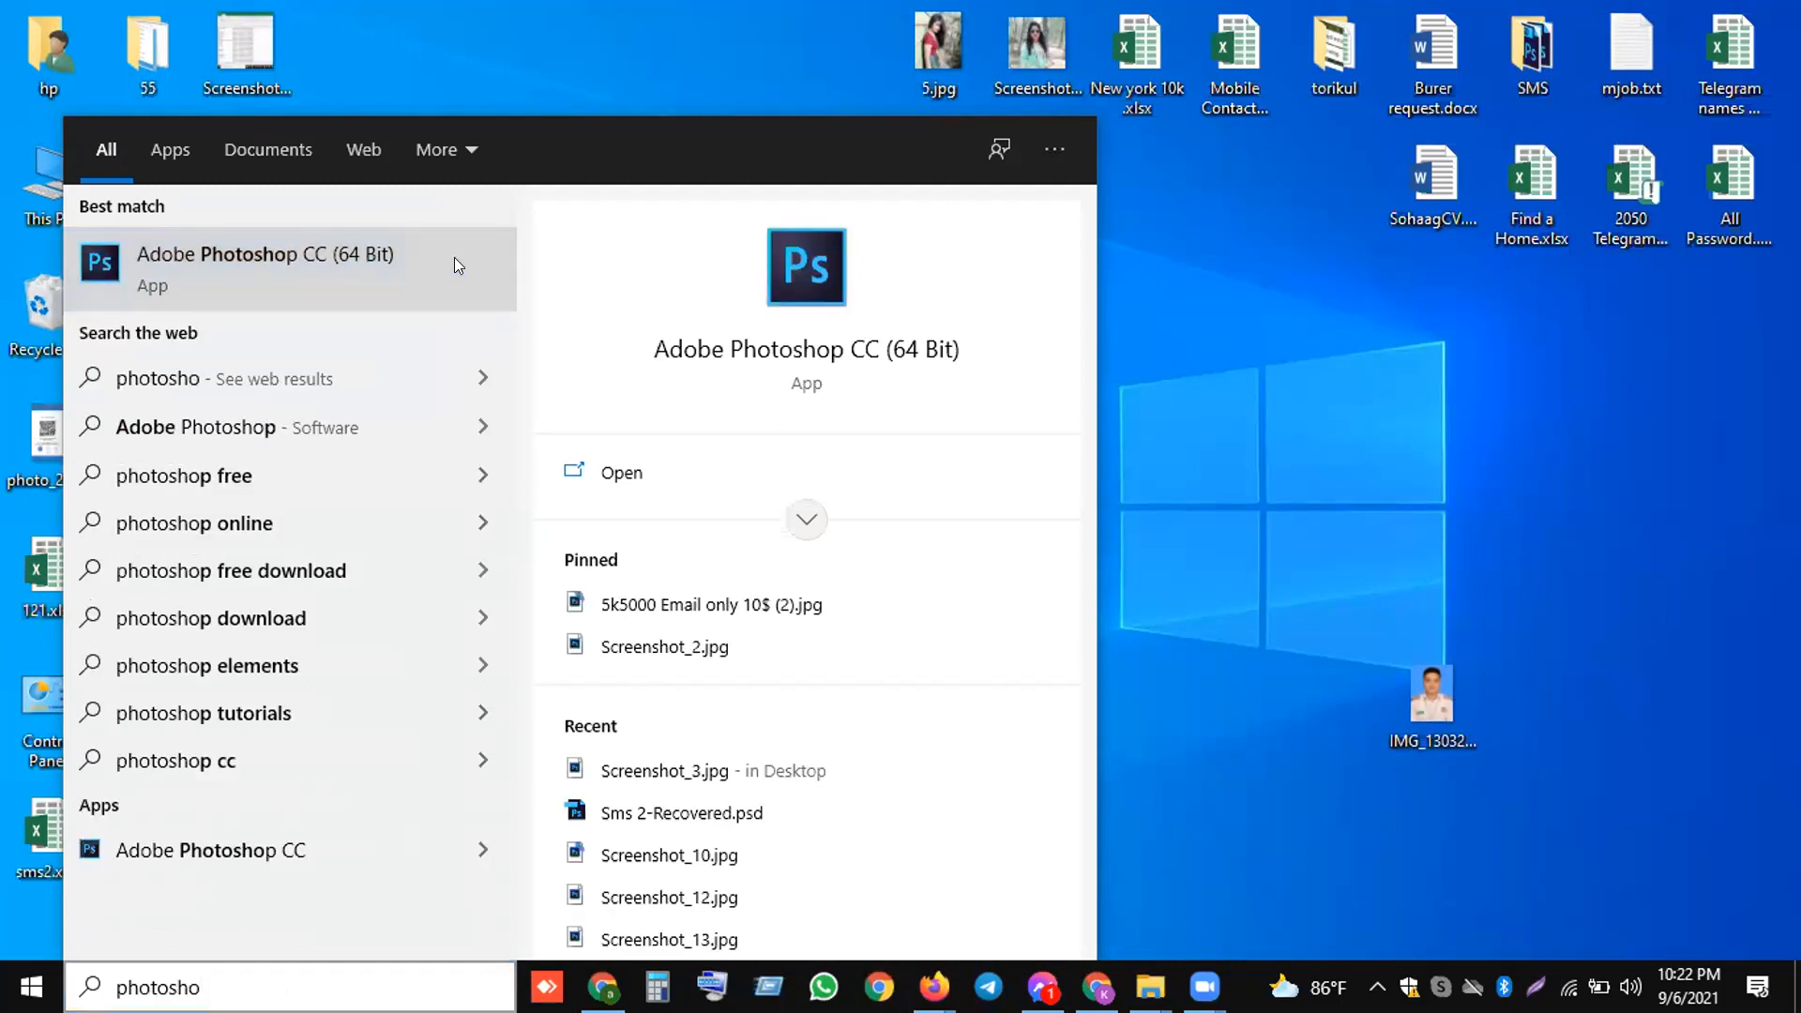
click(868, 408)
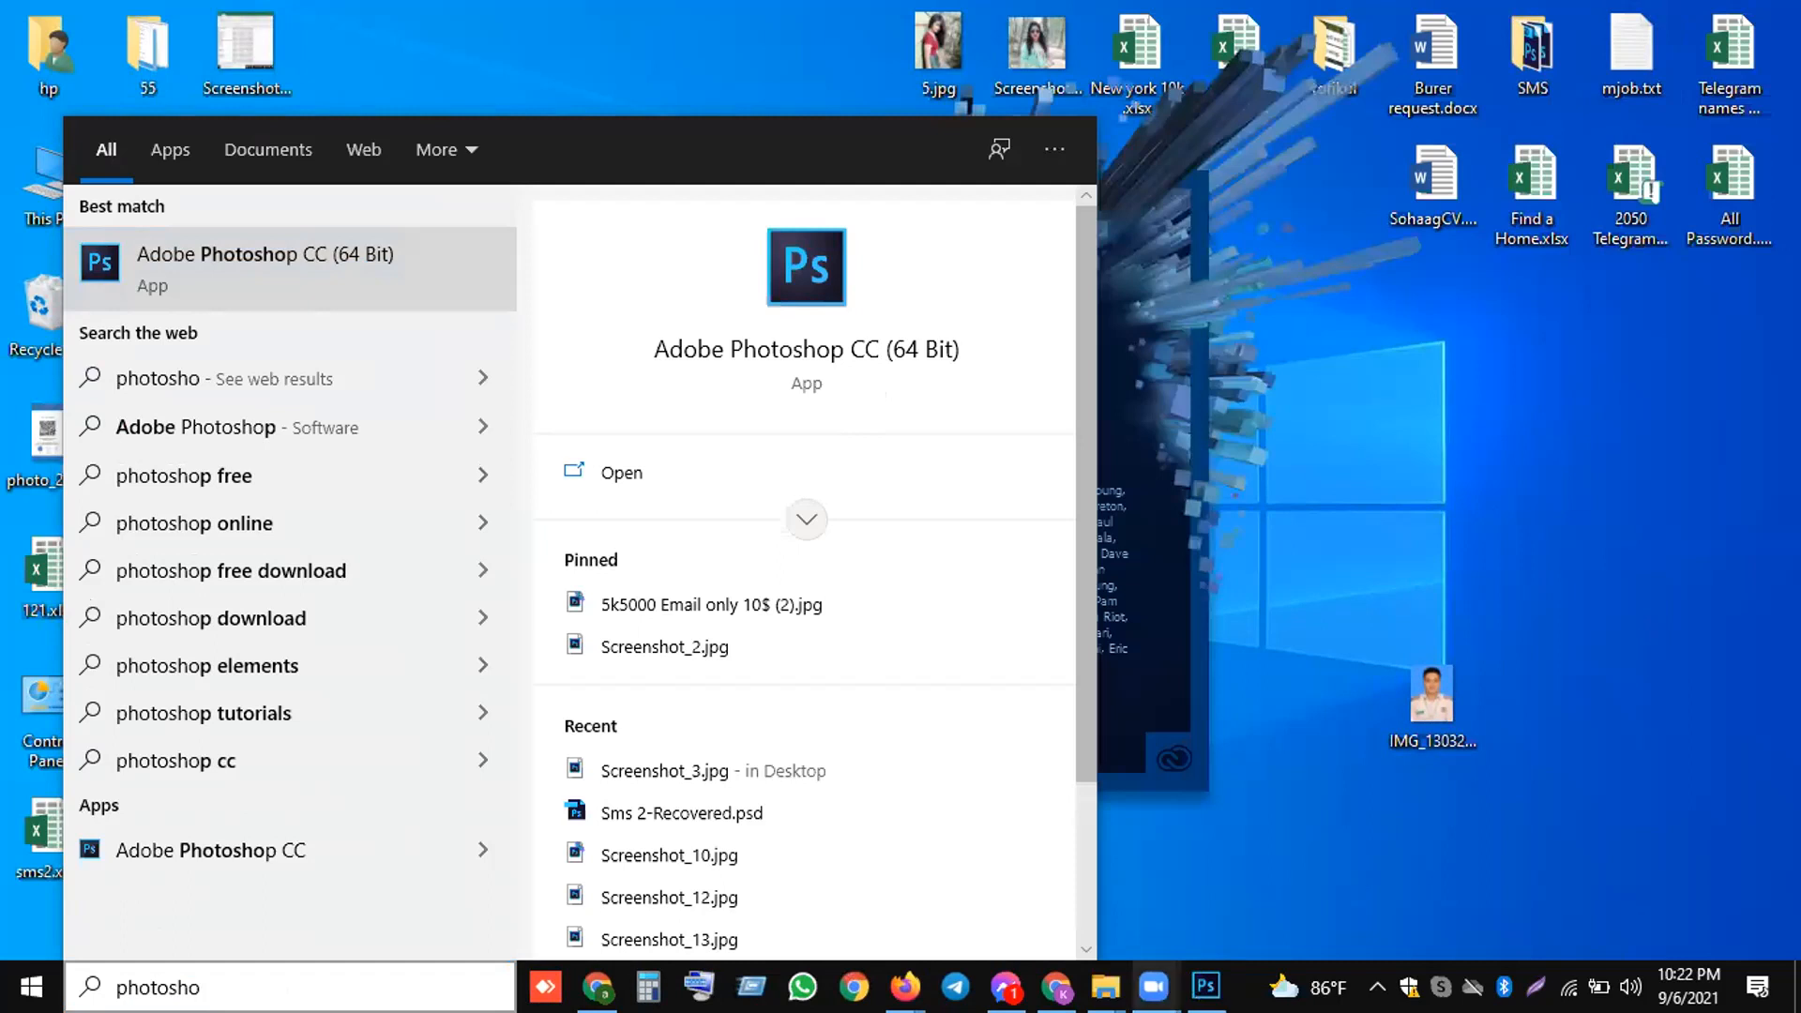
click(1153, 986)
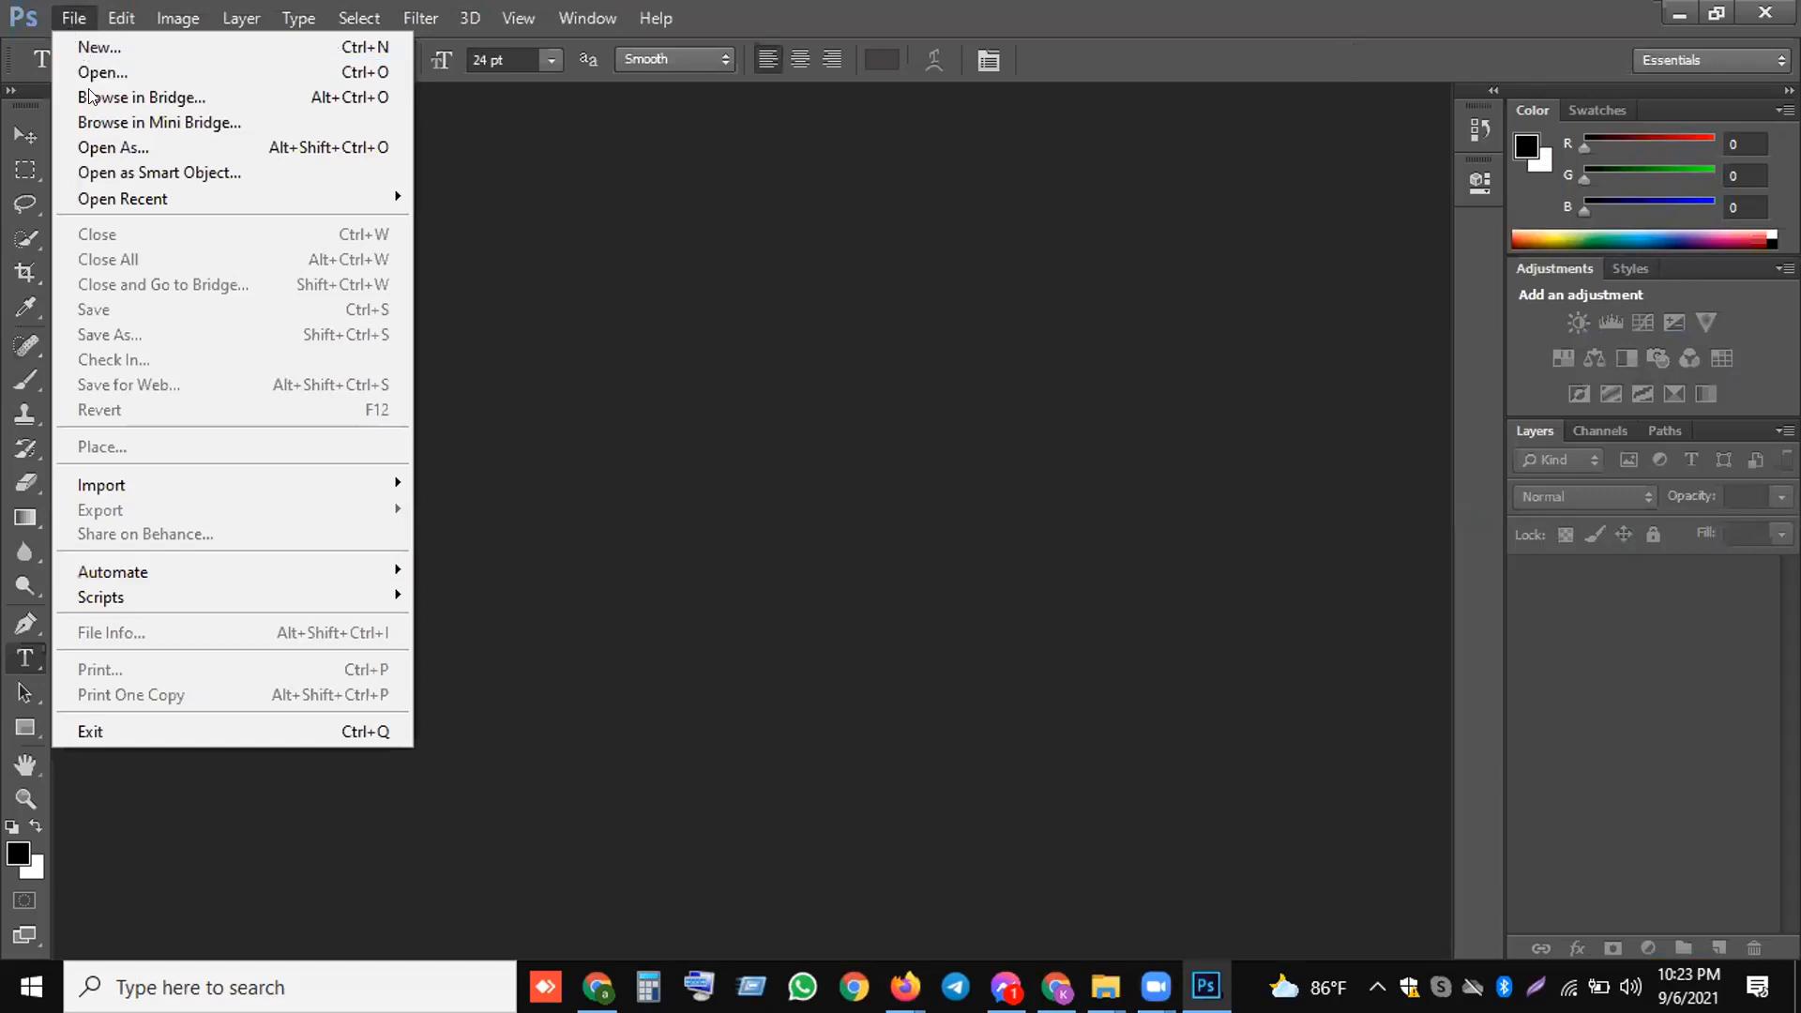
- Open IMG_13032021_121643_(300_x_400_pixel).jpg from the Desktop in Photoshop, quitting the Adobe Application Manager installer along the way
click(119, 95)
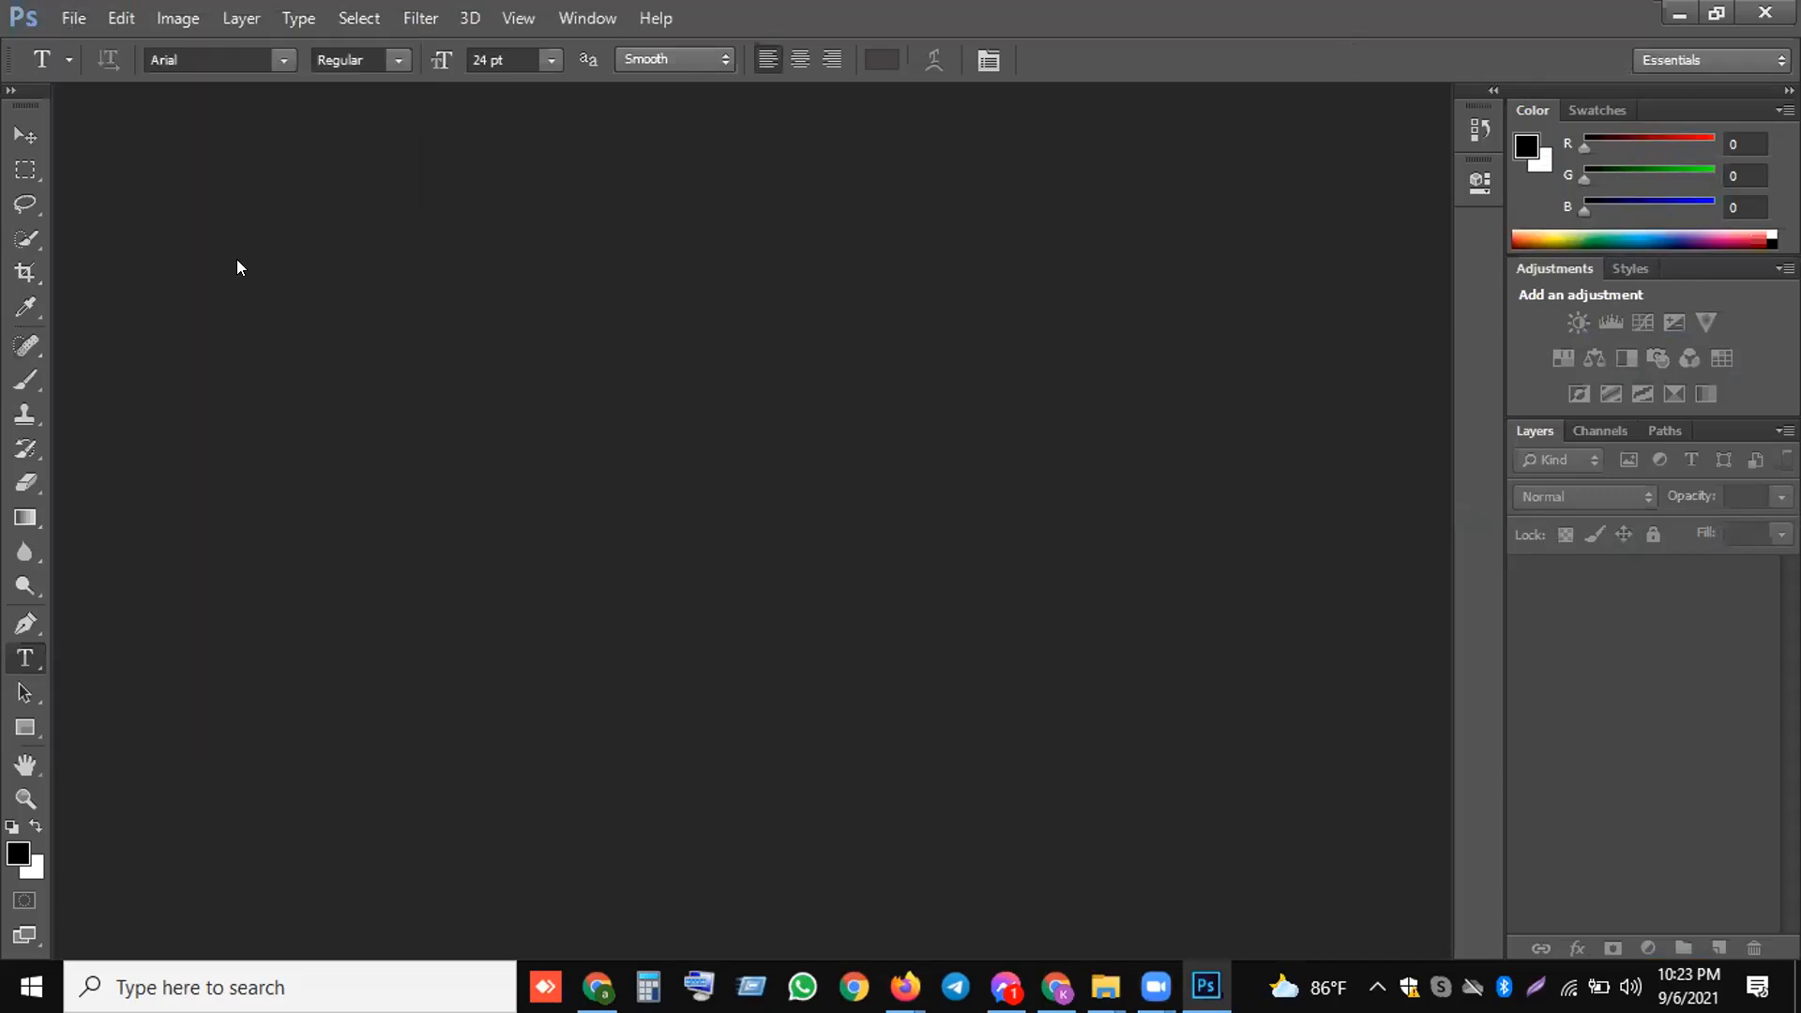
click(86, 30)
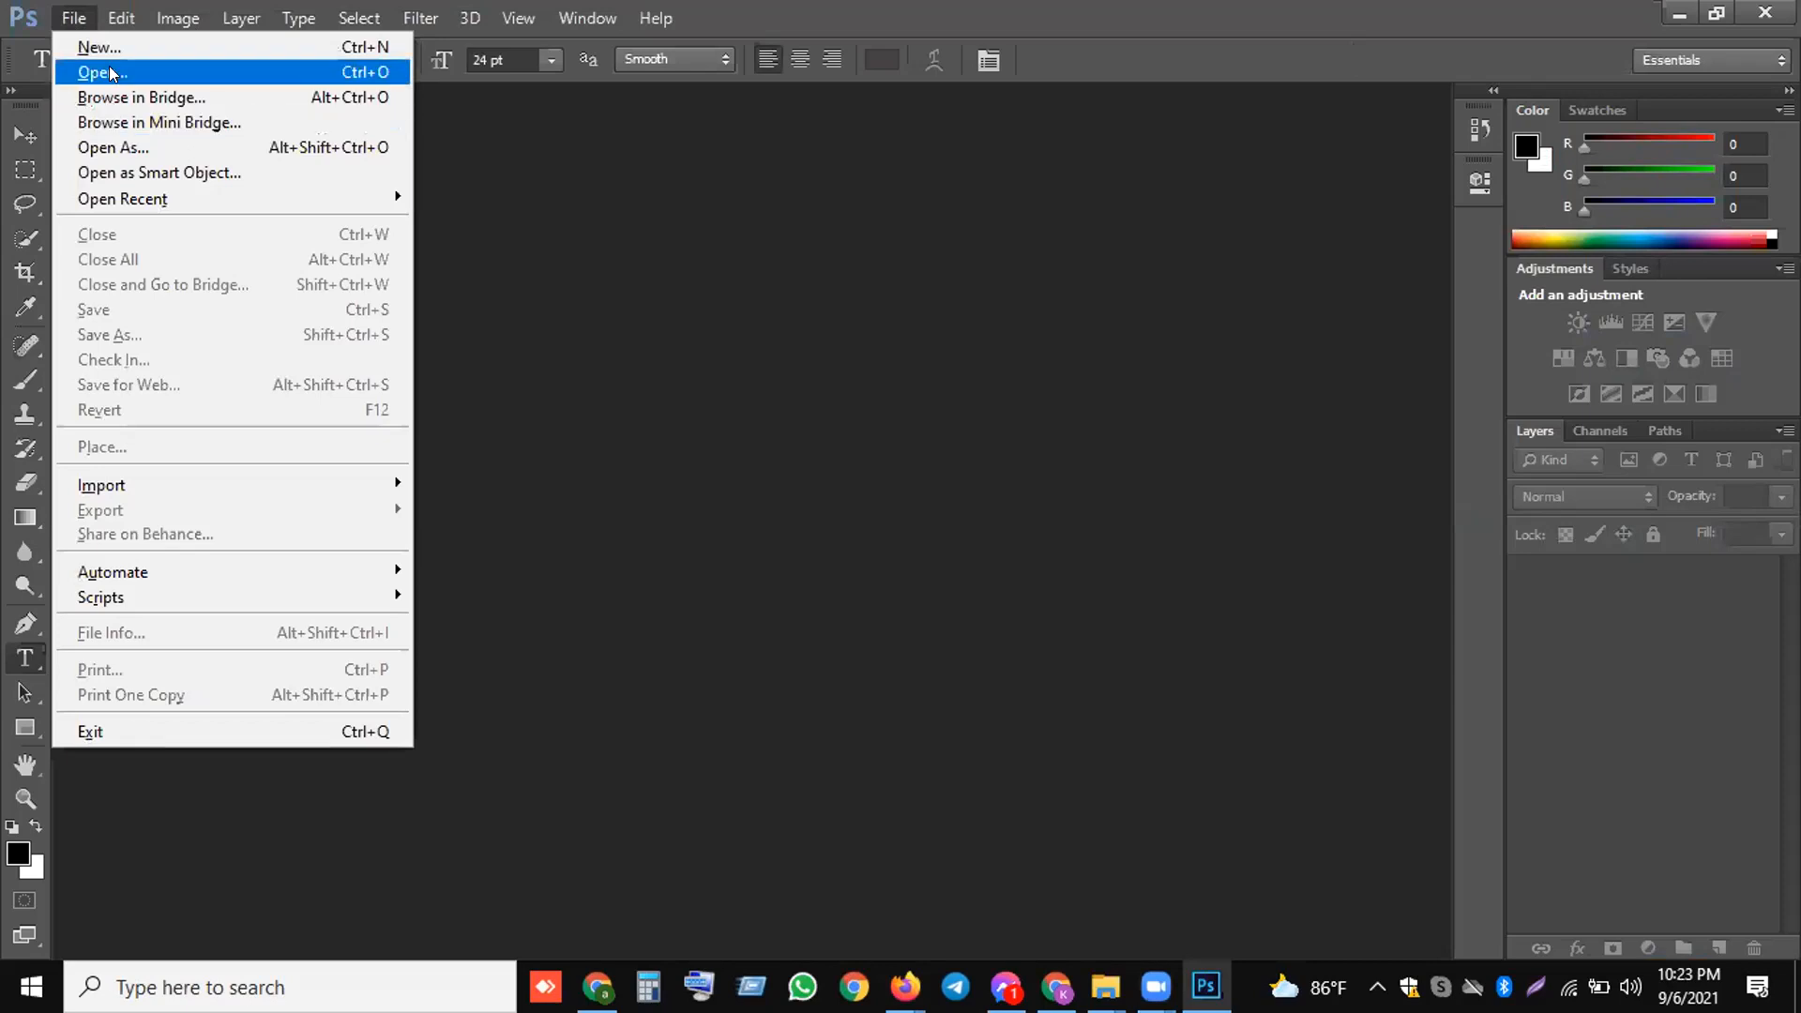
click(111, 73)
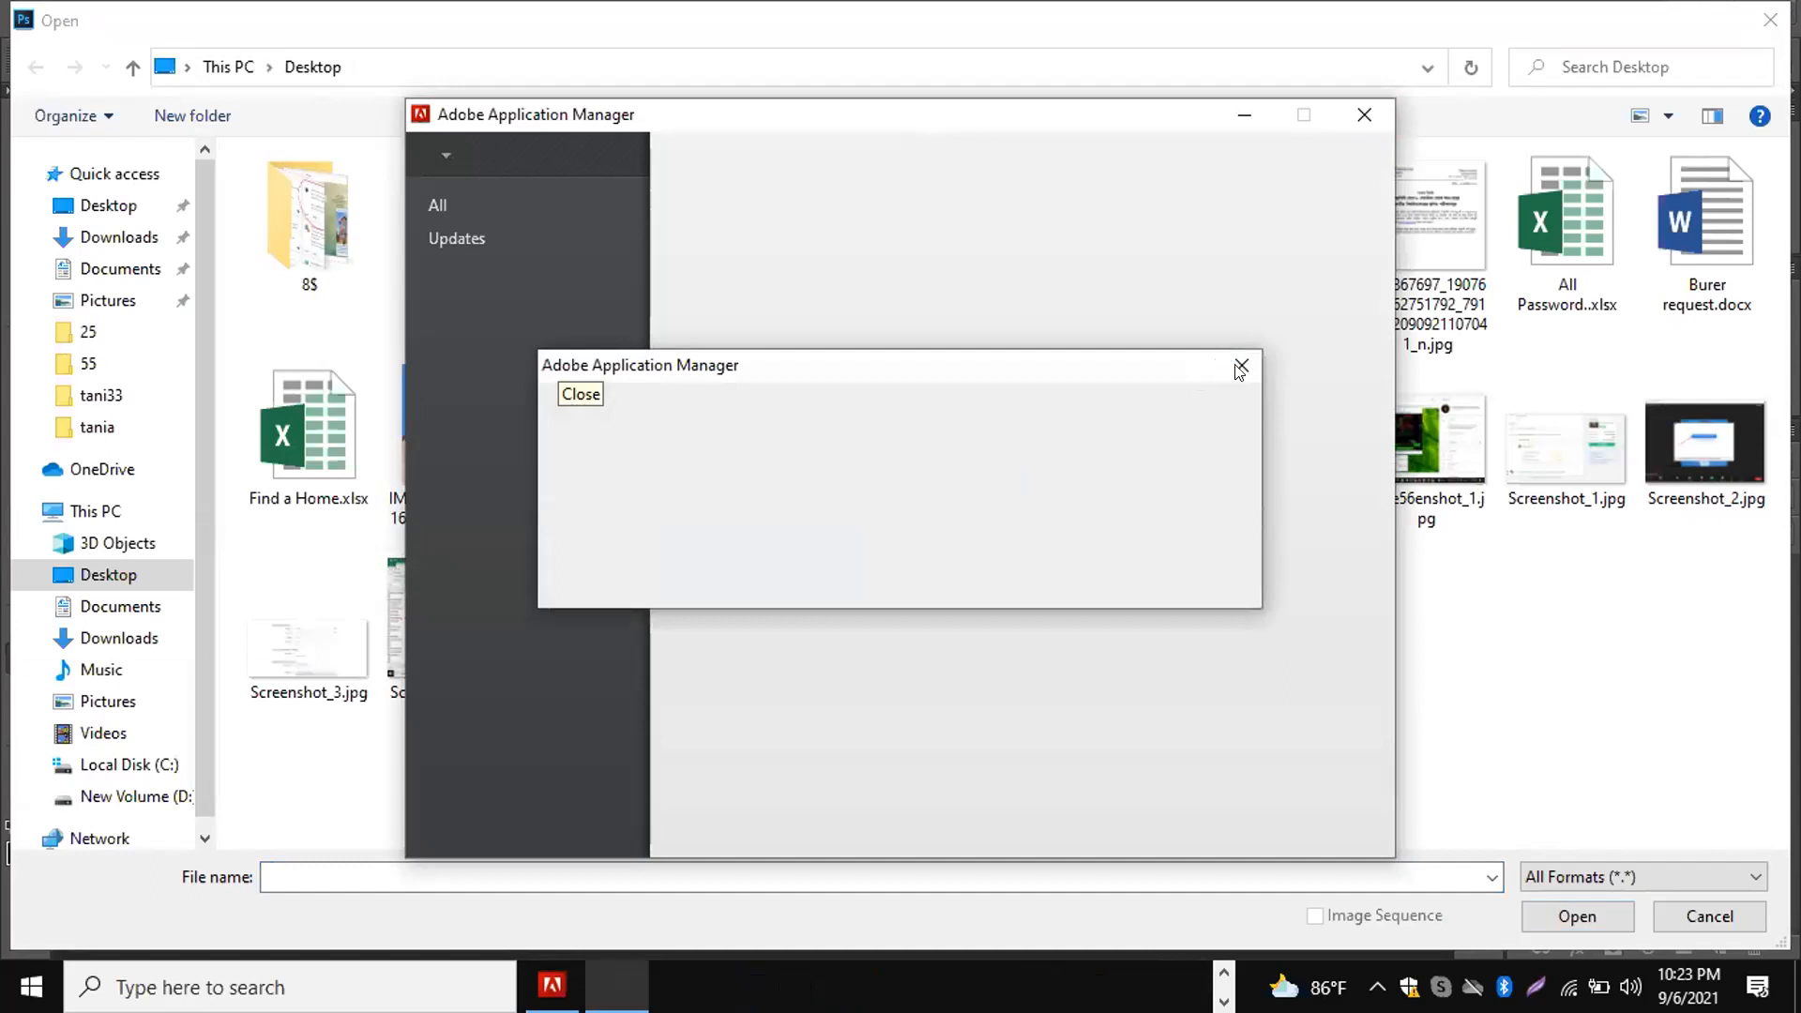
click(1240, 367)
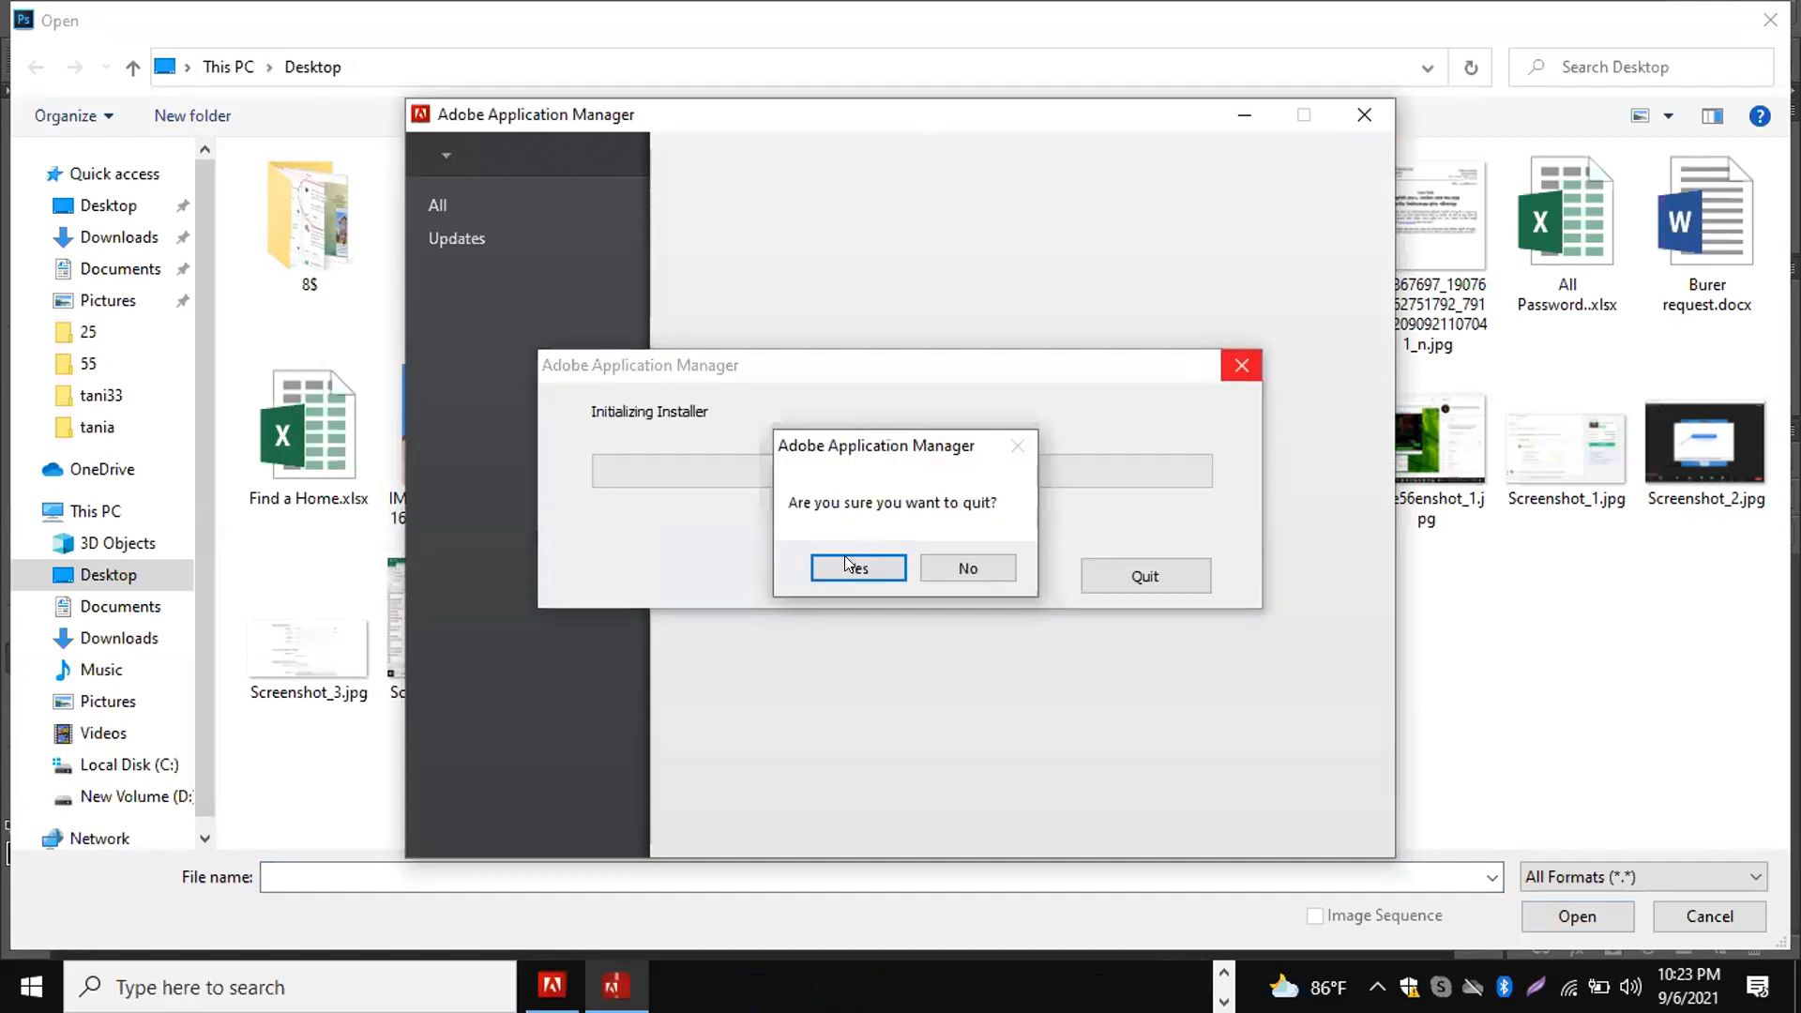
click(847, 566)
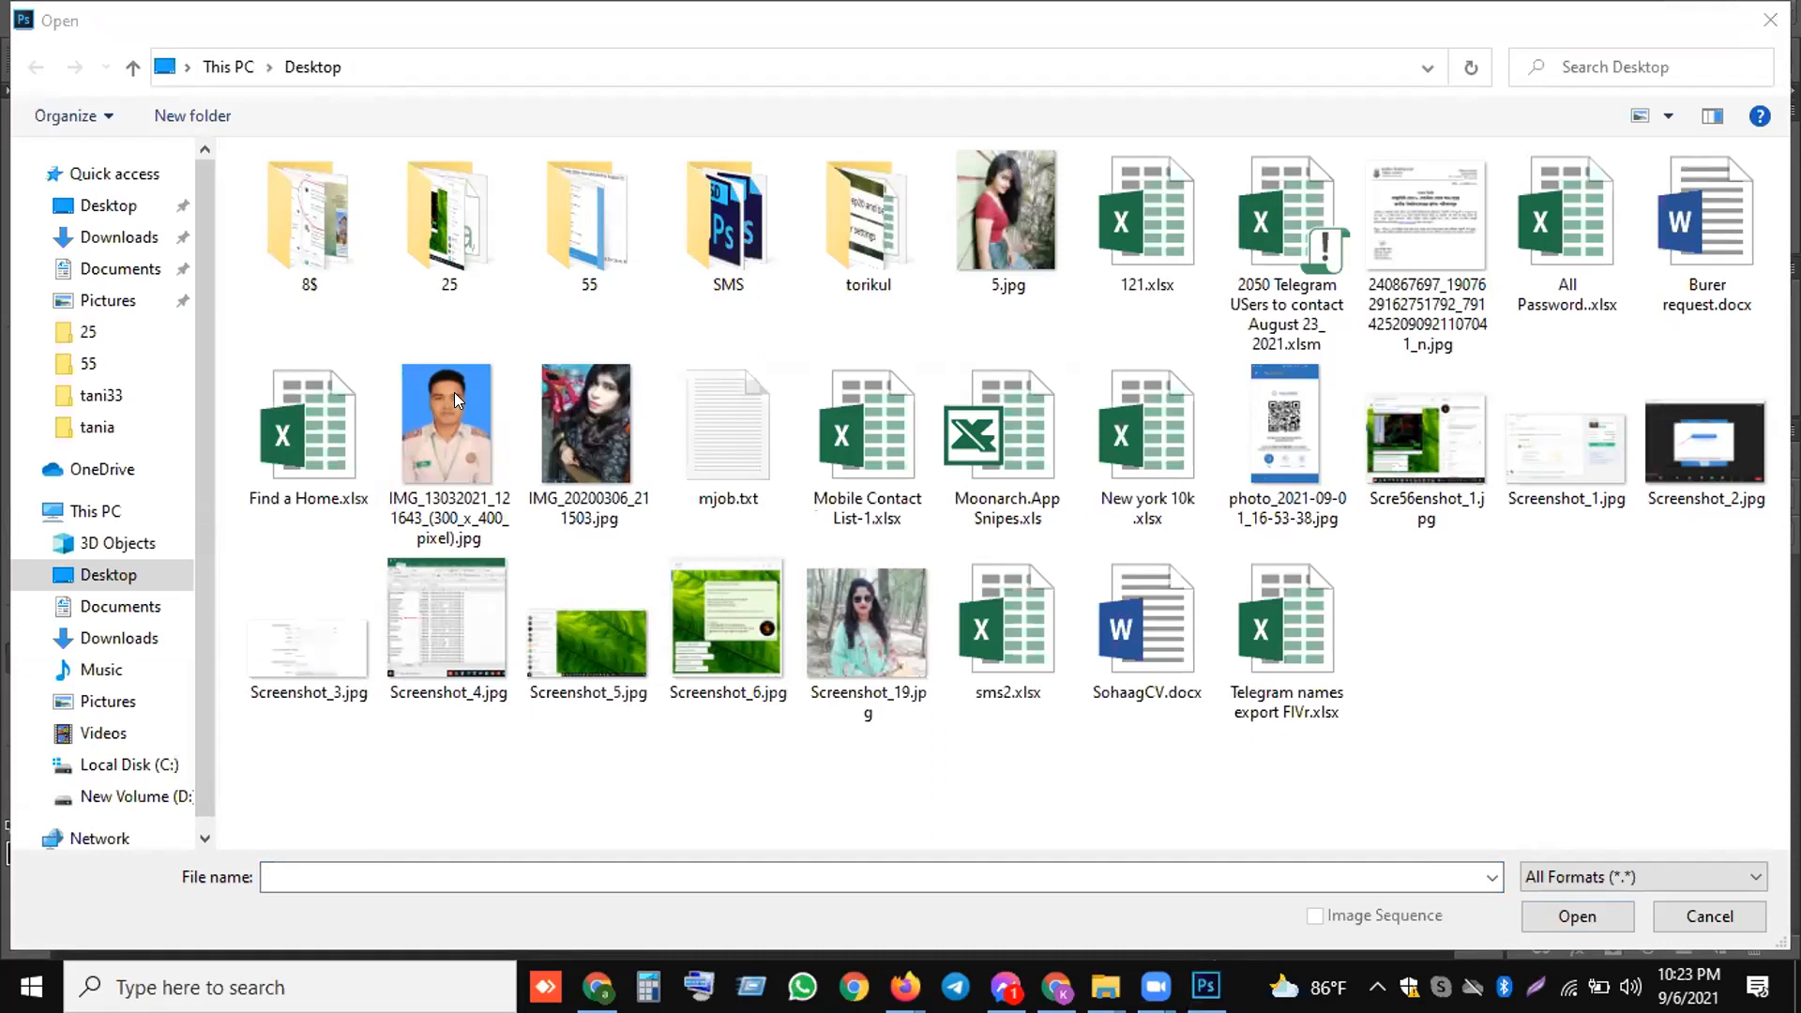
click(454, 392)
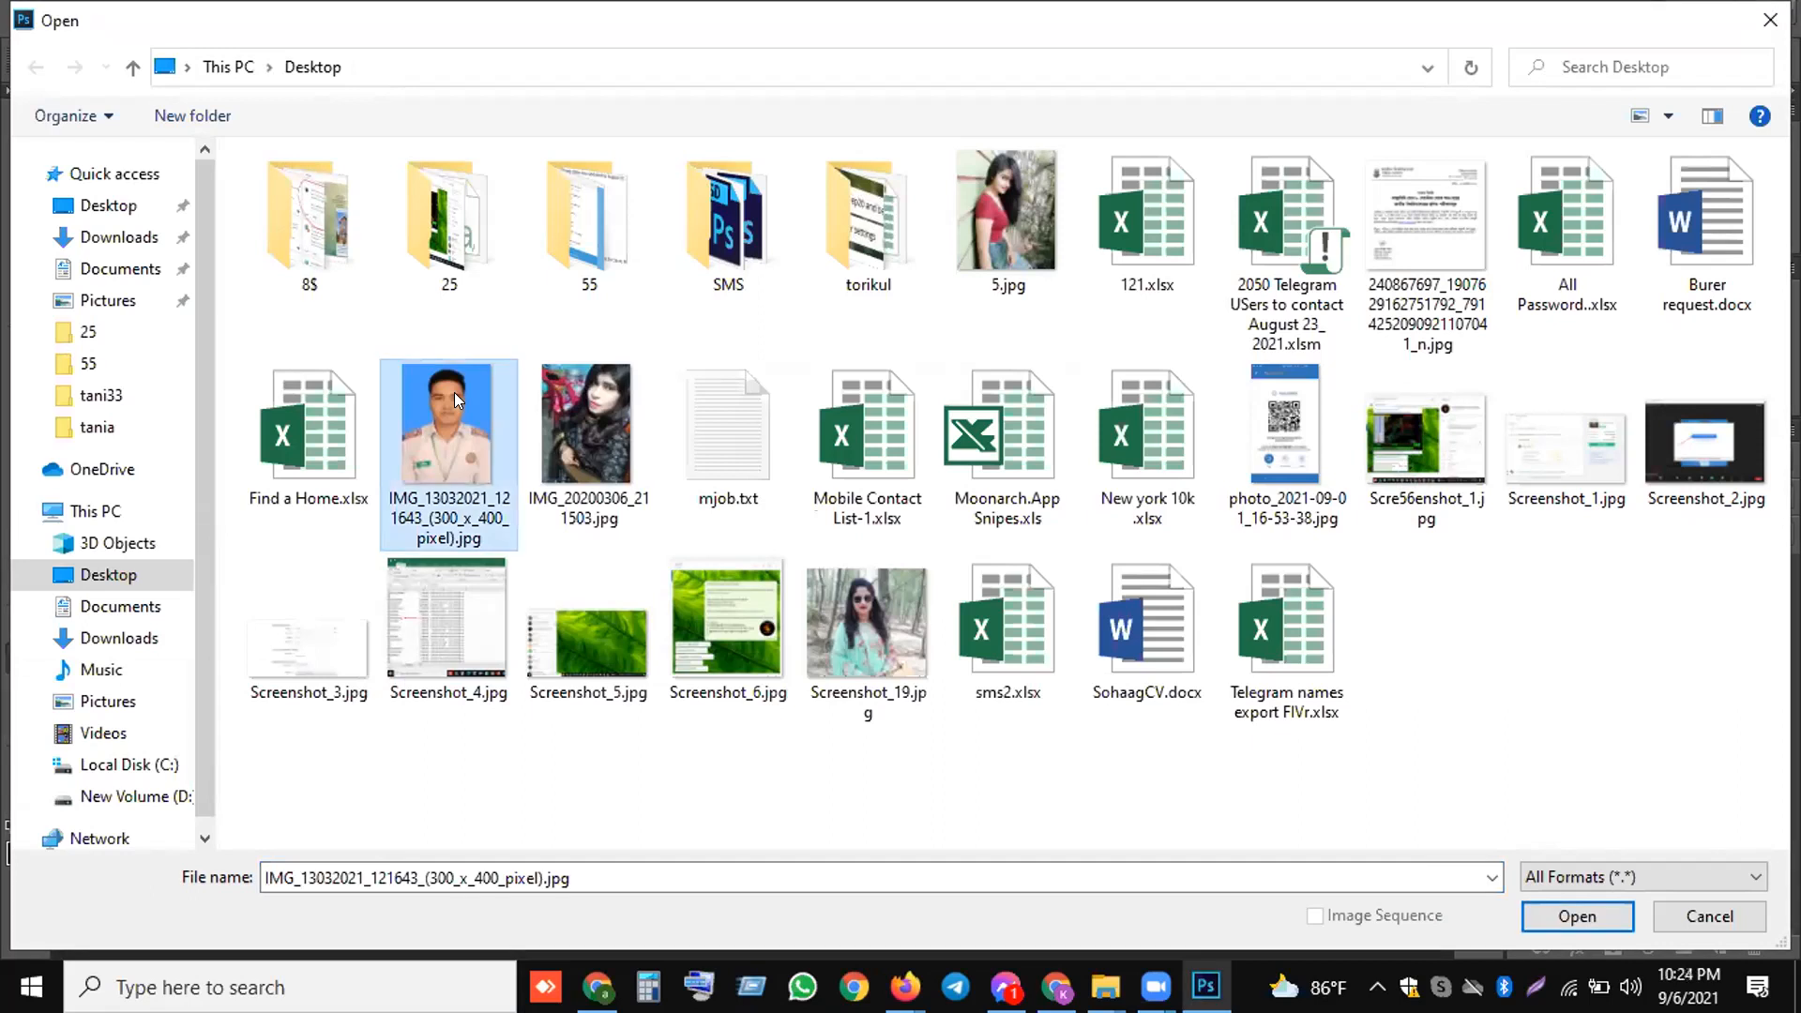
double_click(454, 392)
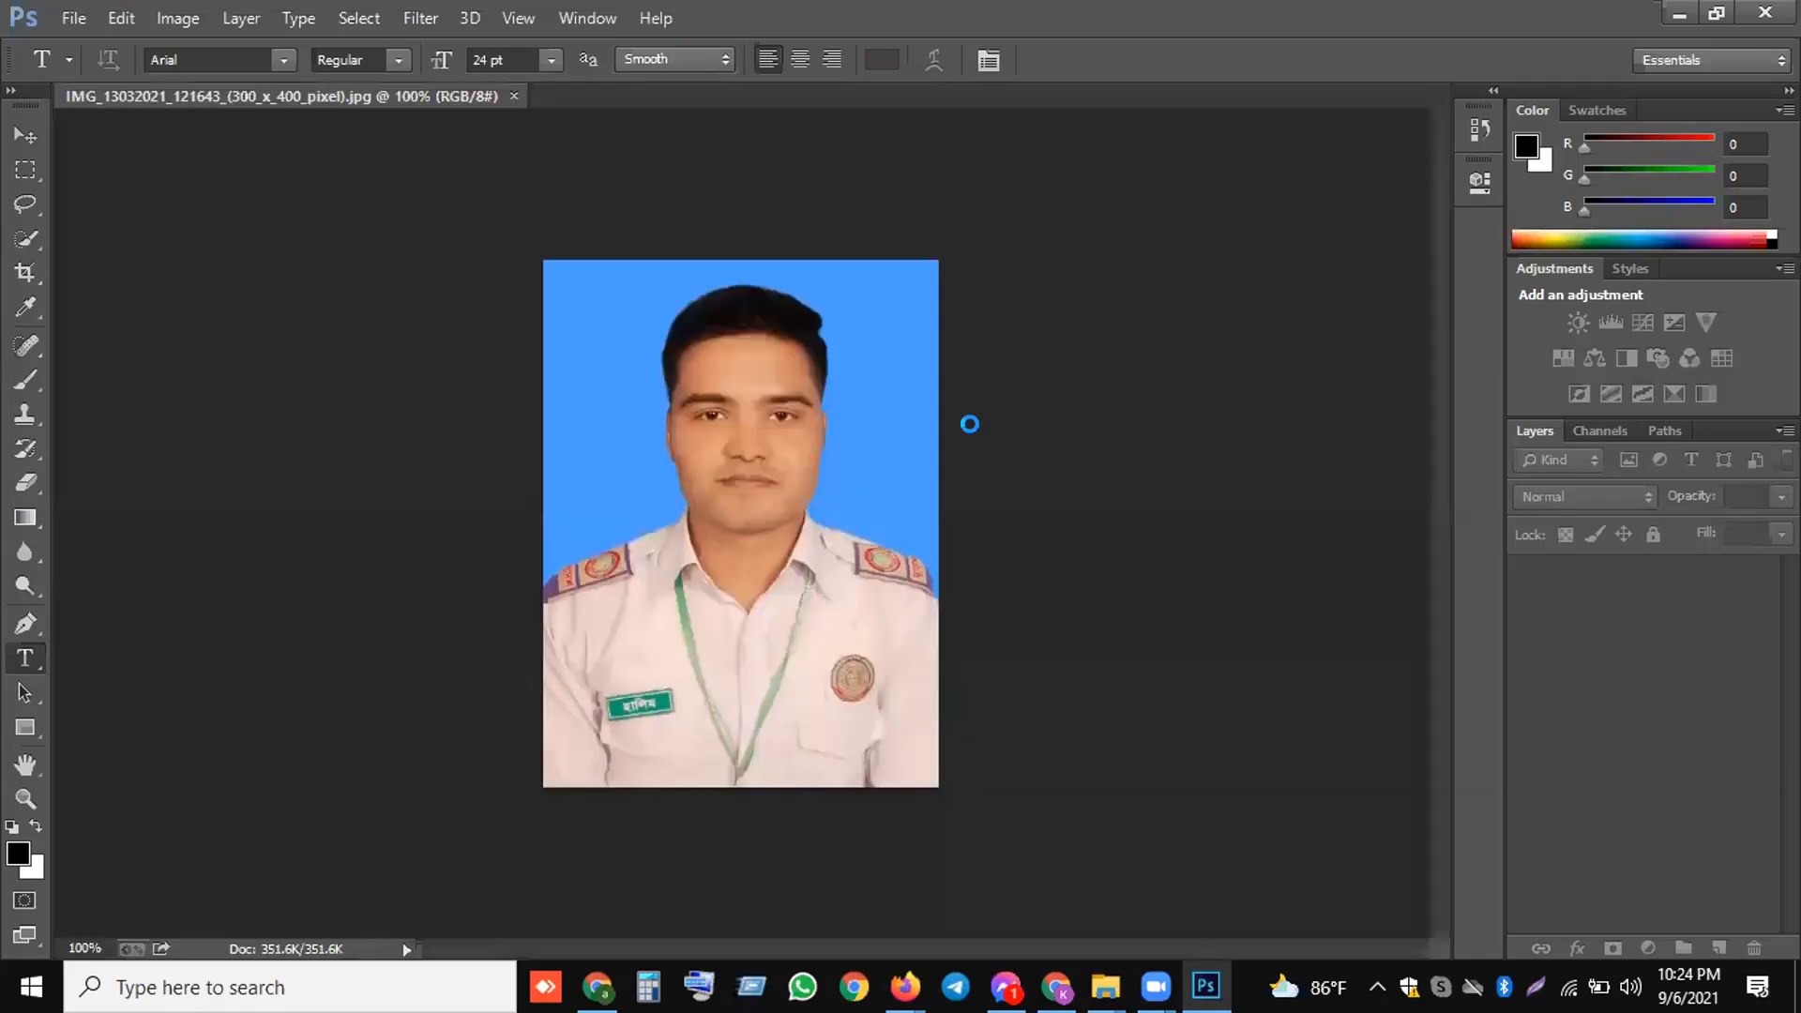
- Open the image's File Info and go through the Document Title, Author, Author Title and Description fields
click(67, 23)
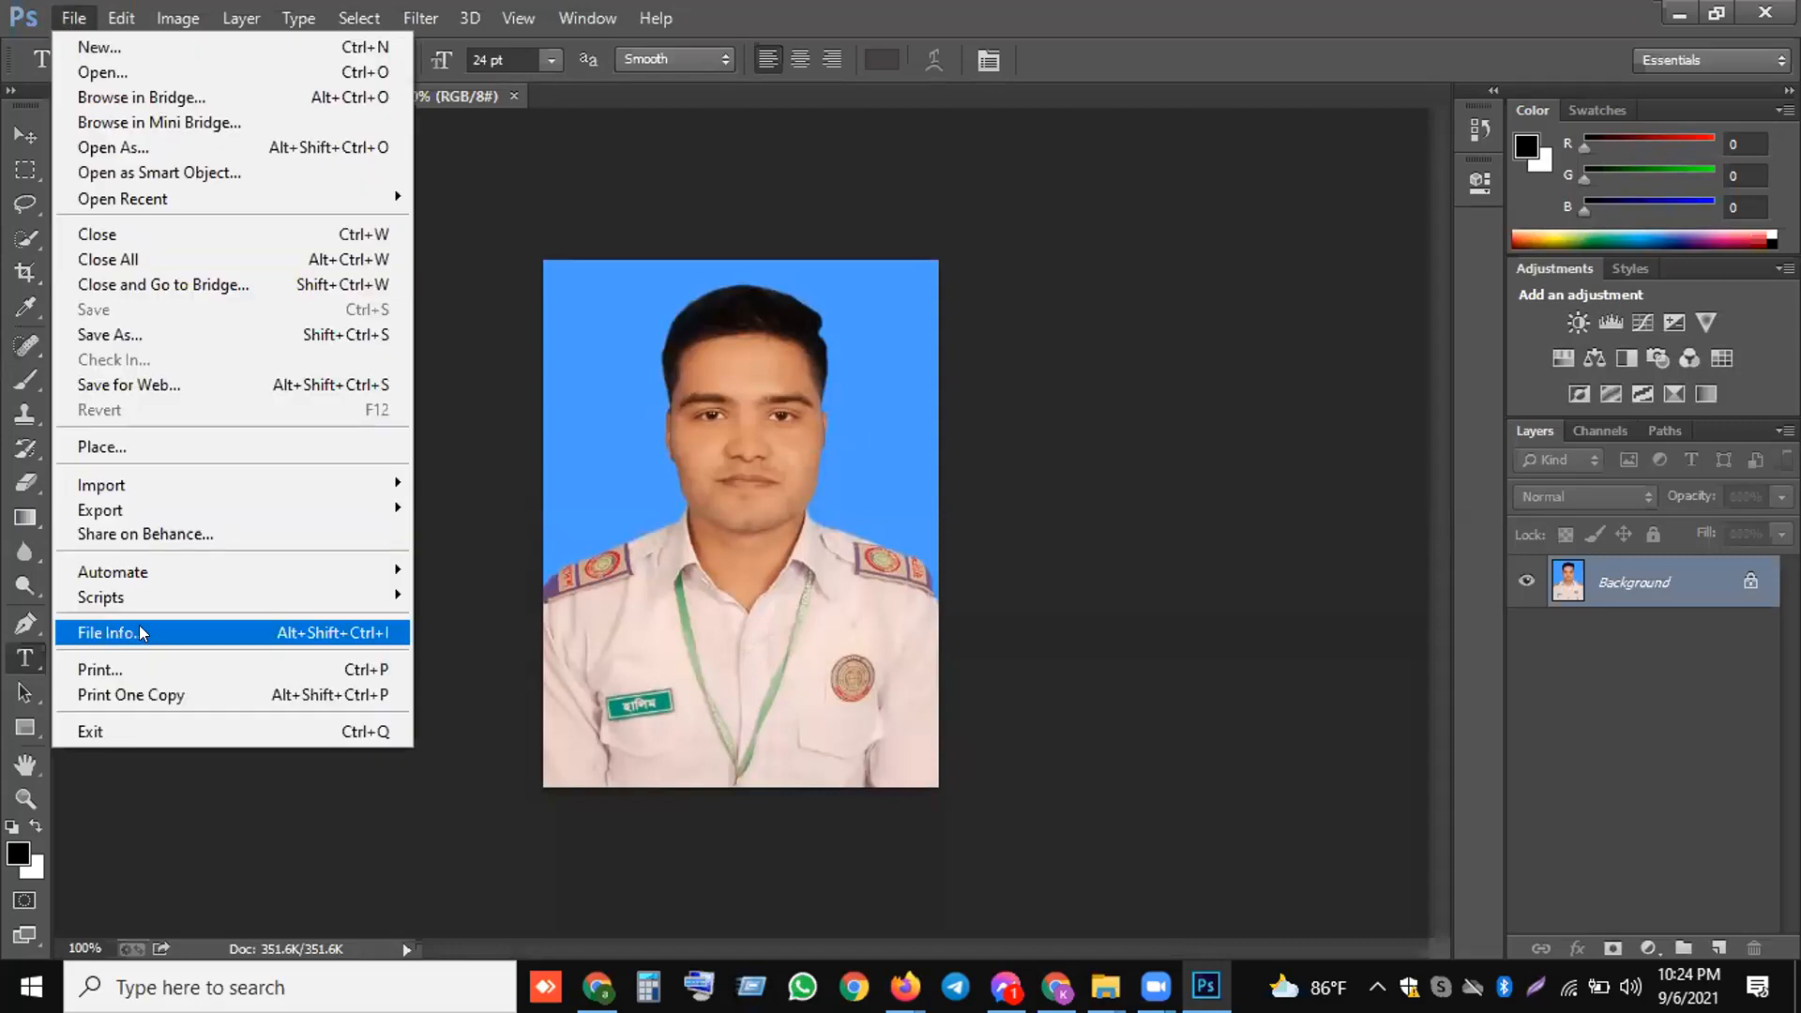
click(140, 629)
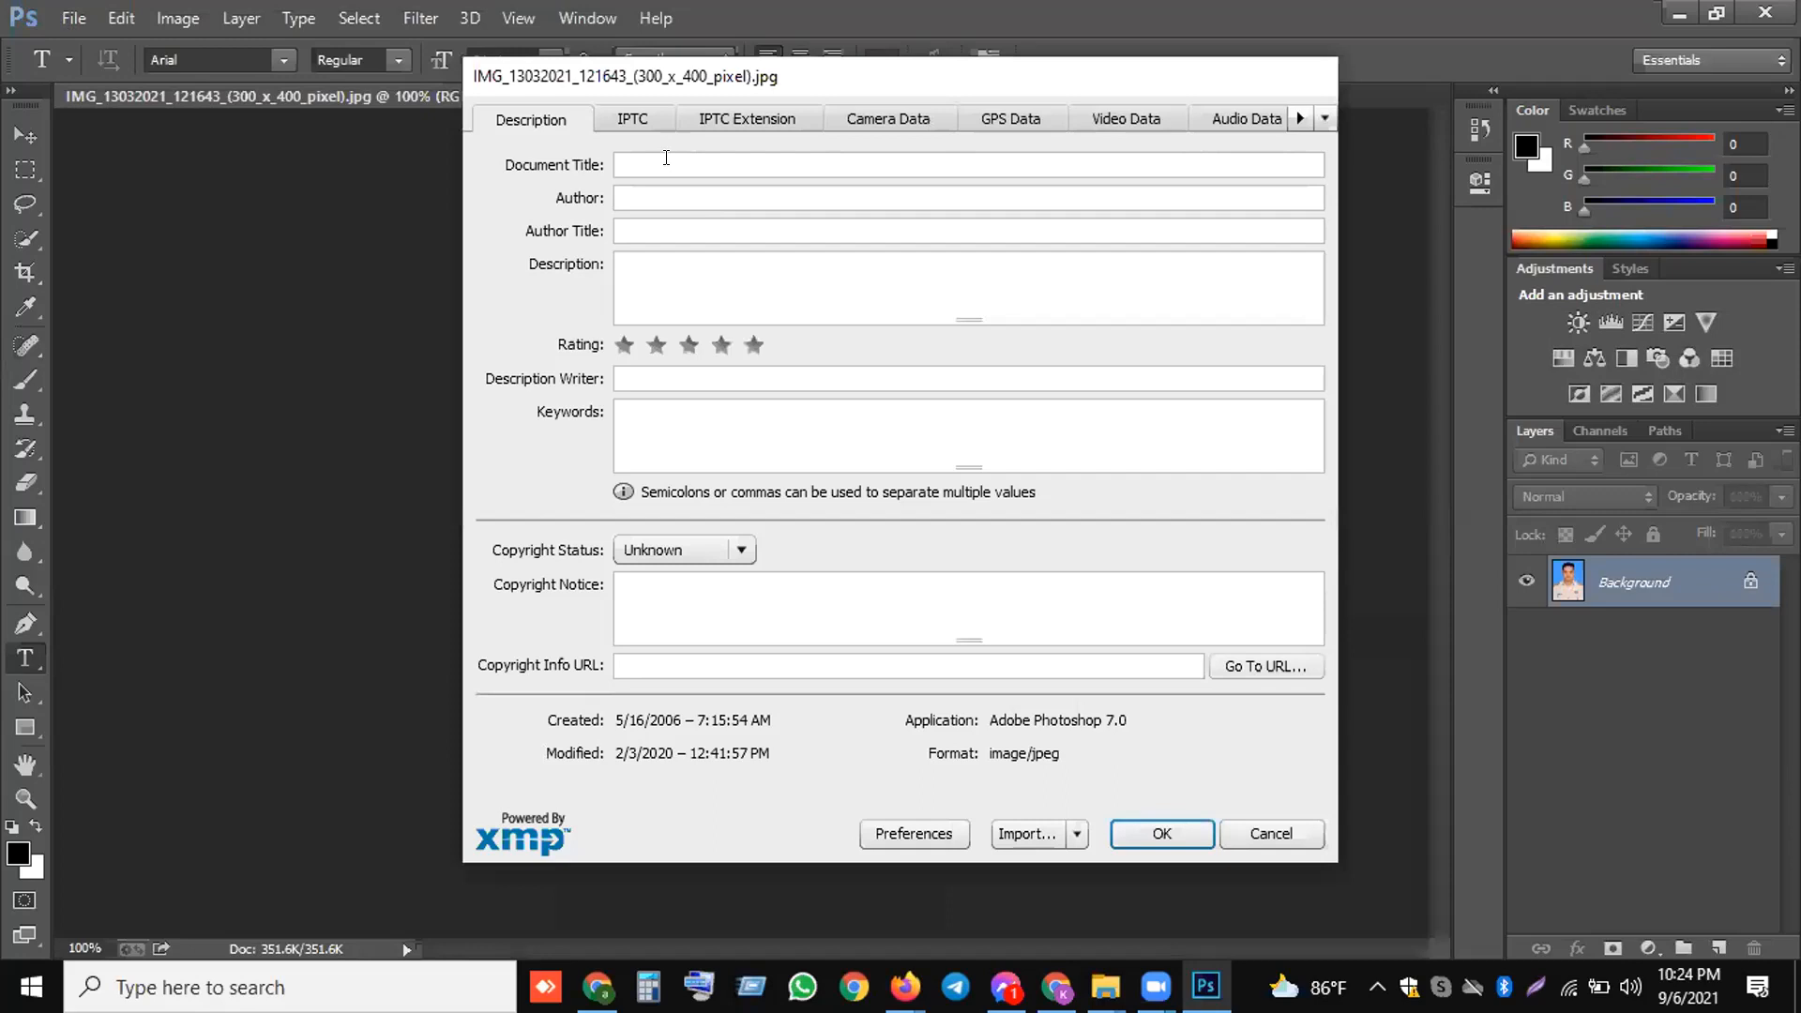
click(710, 164)
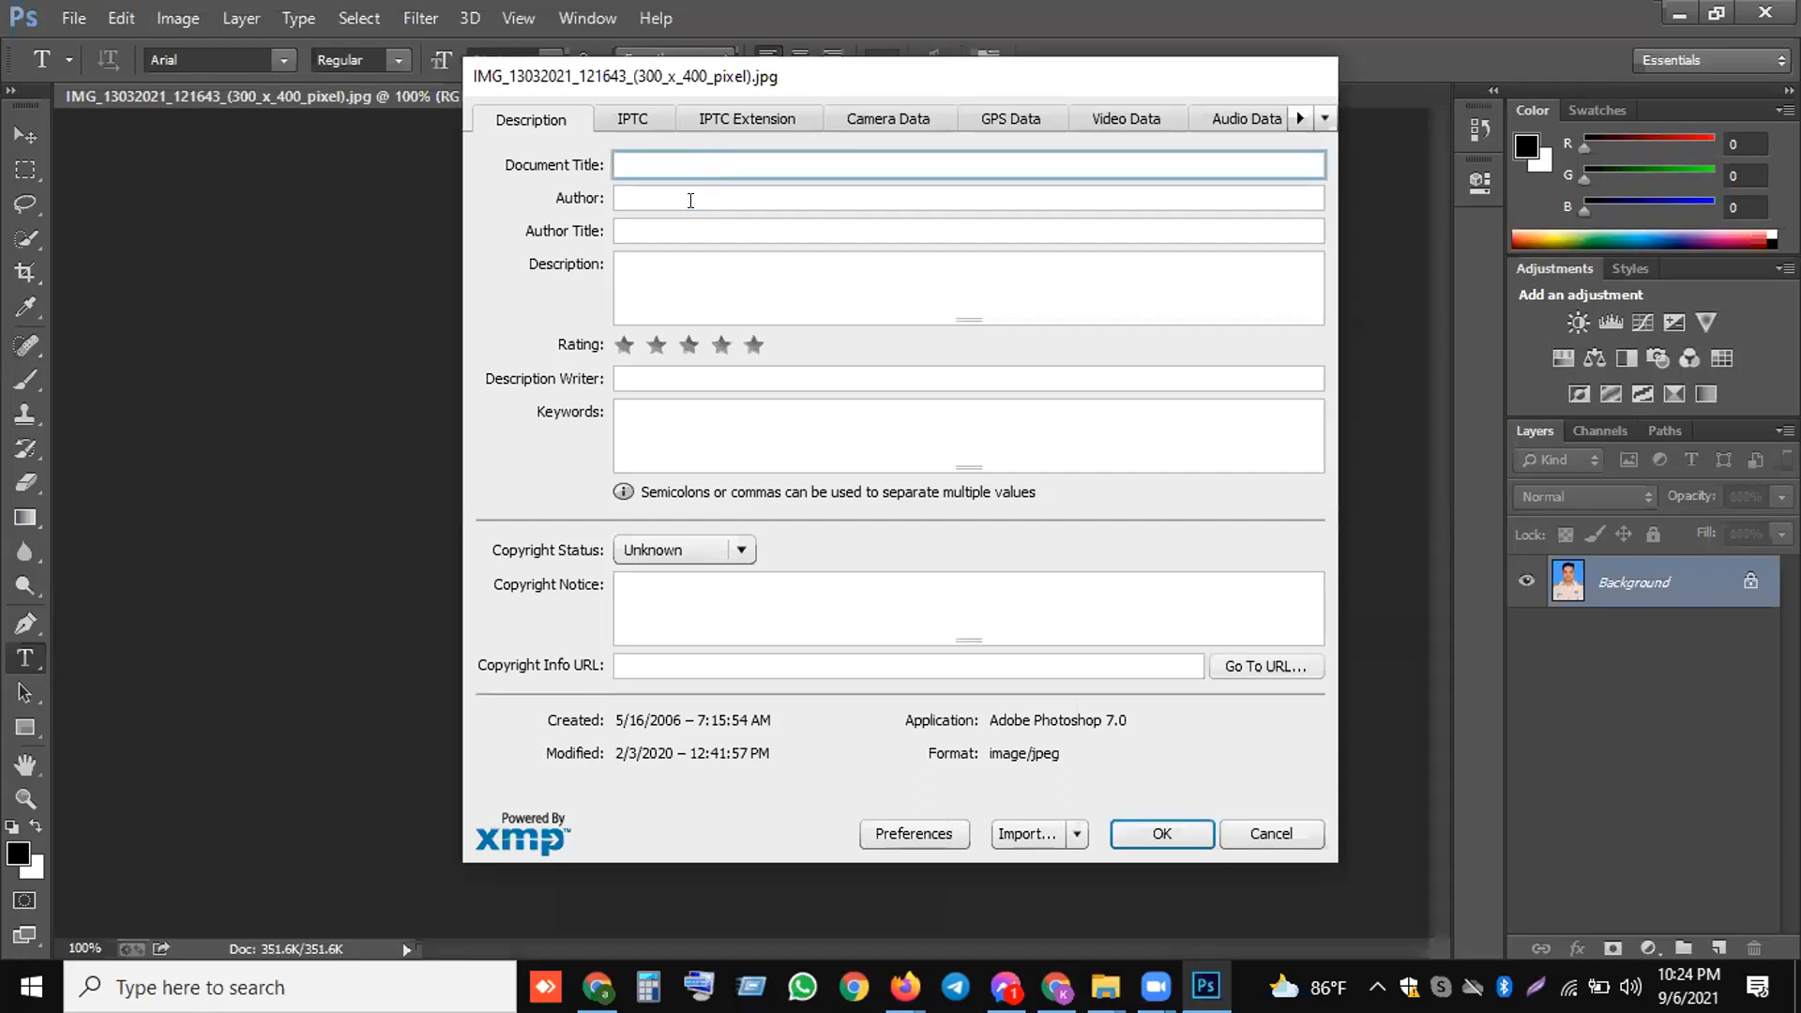
click(690, 200)
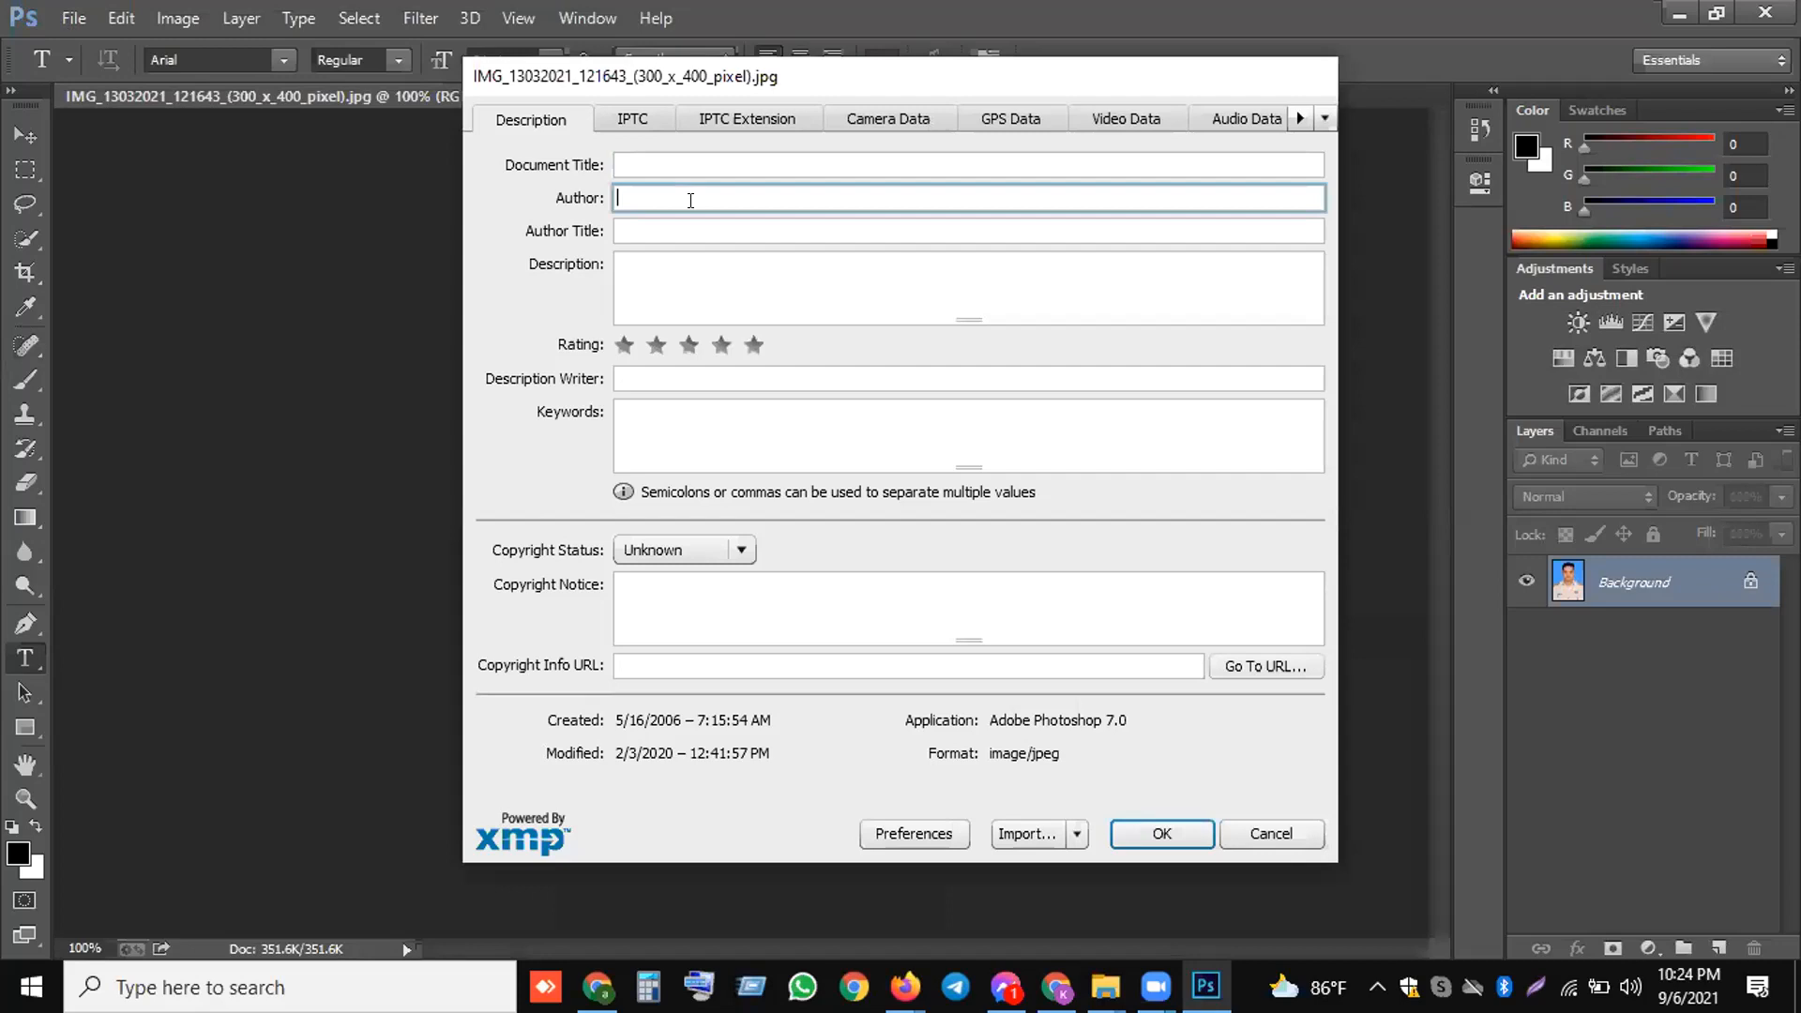
click(688, 160)
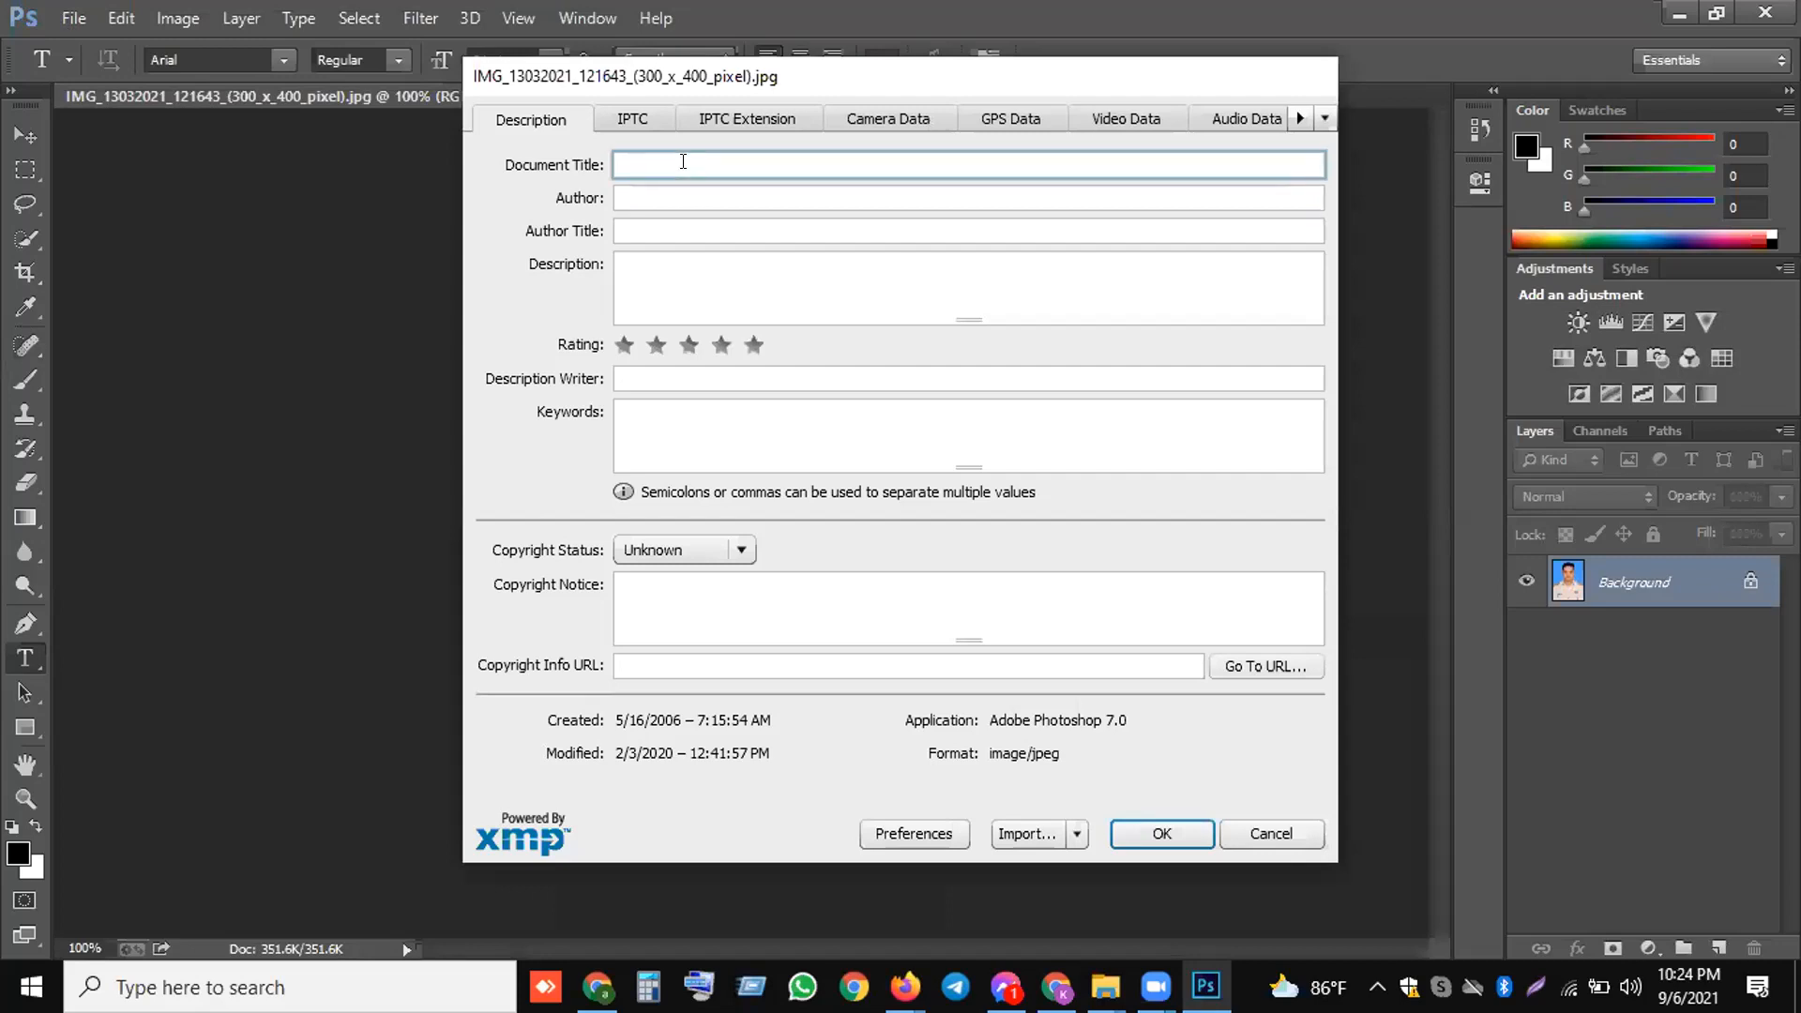
click(662, 199)
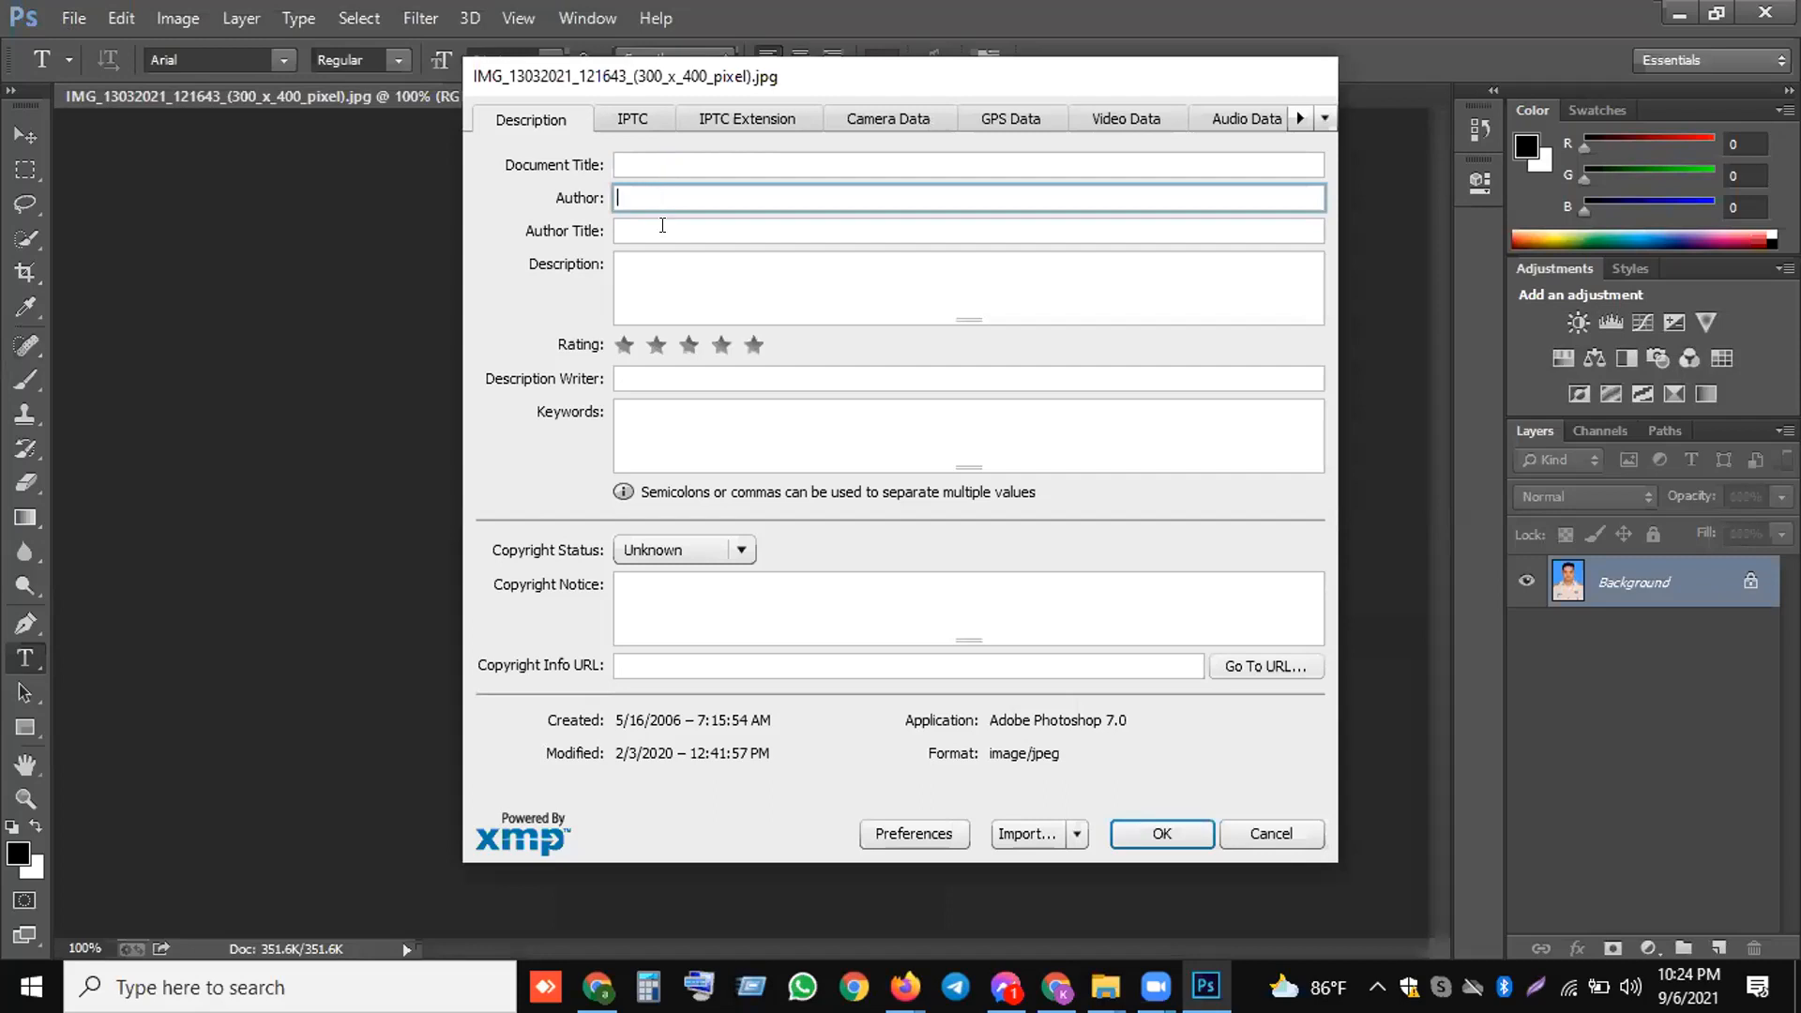
key(Tab)
click(663, 282)
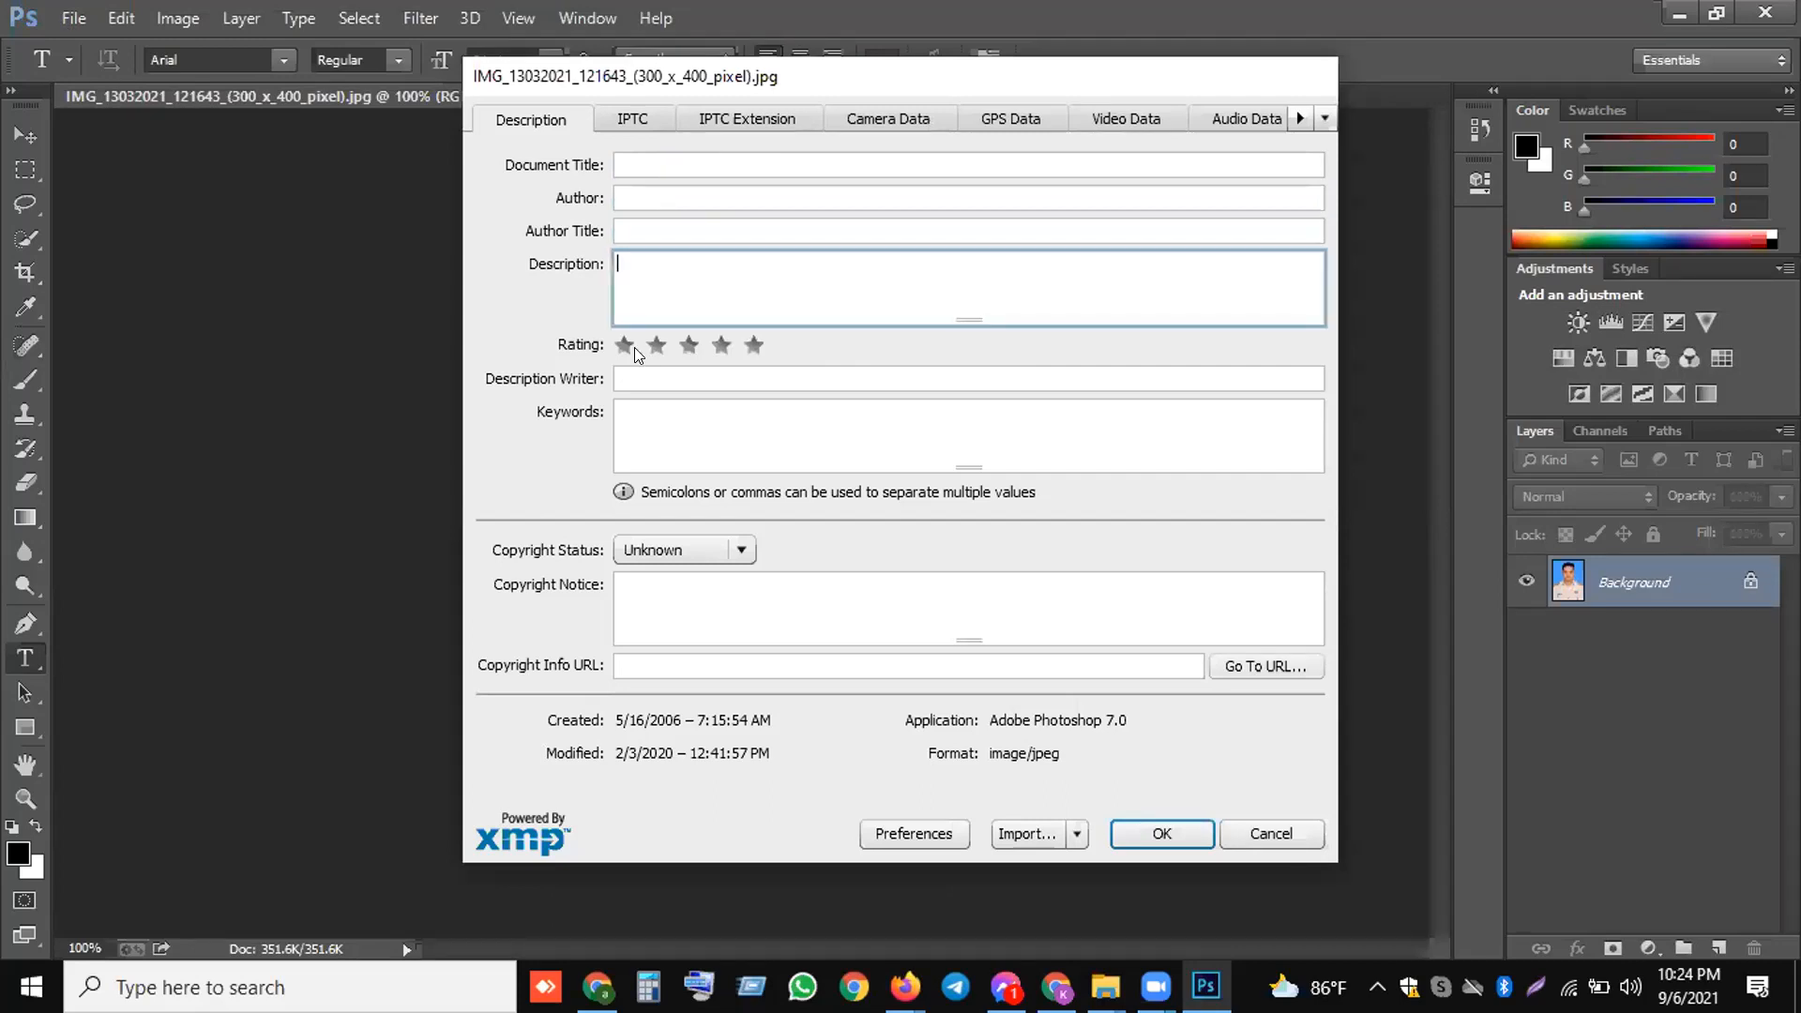
- Rate the image five stars and go through the Description Writer, Keywords, Copyright Notice and Copyright Info URL fields
click(721, 344)
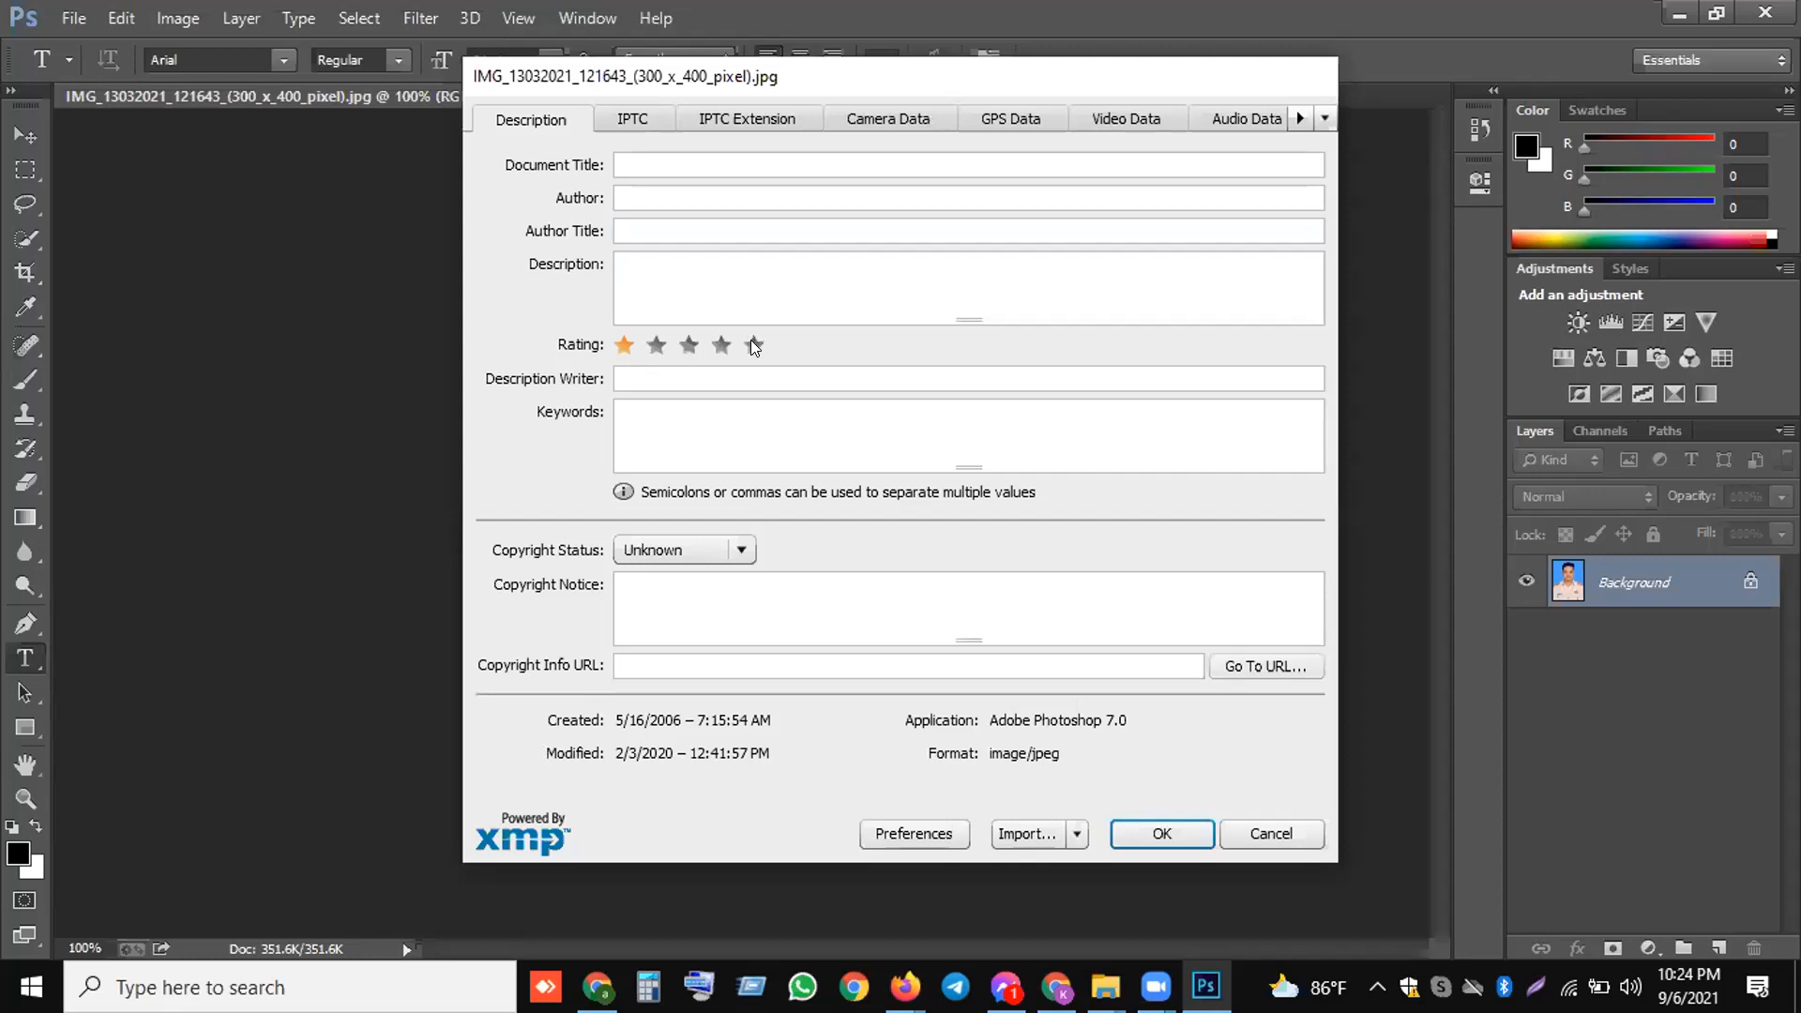
click(750, 345)
click(628, 378)
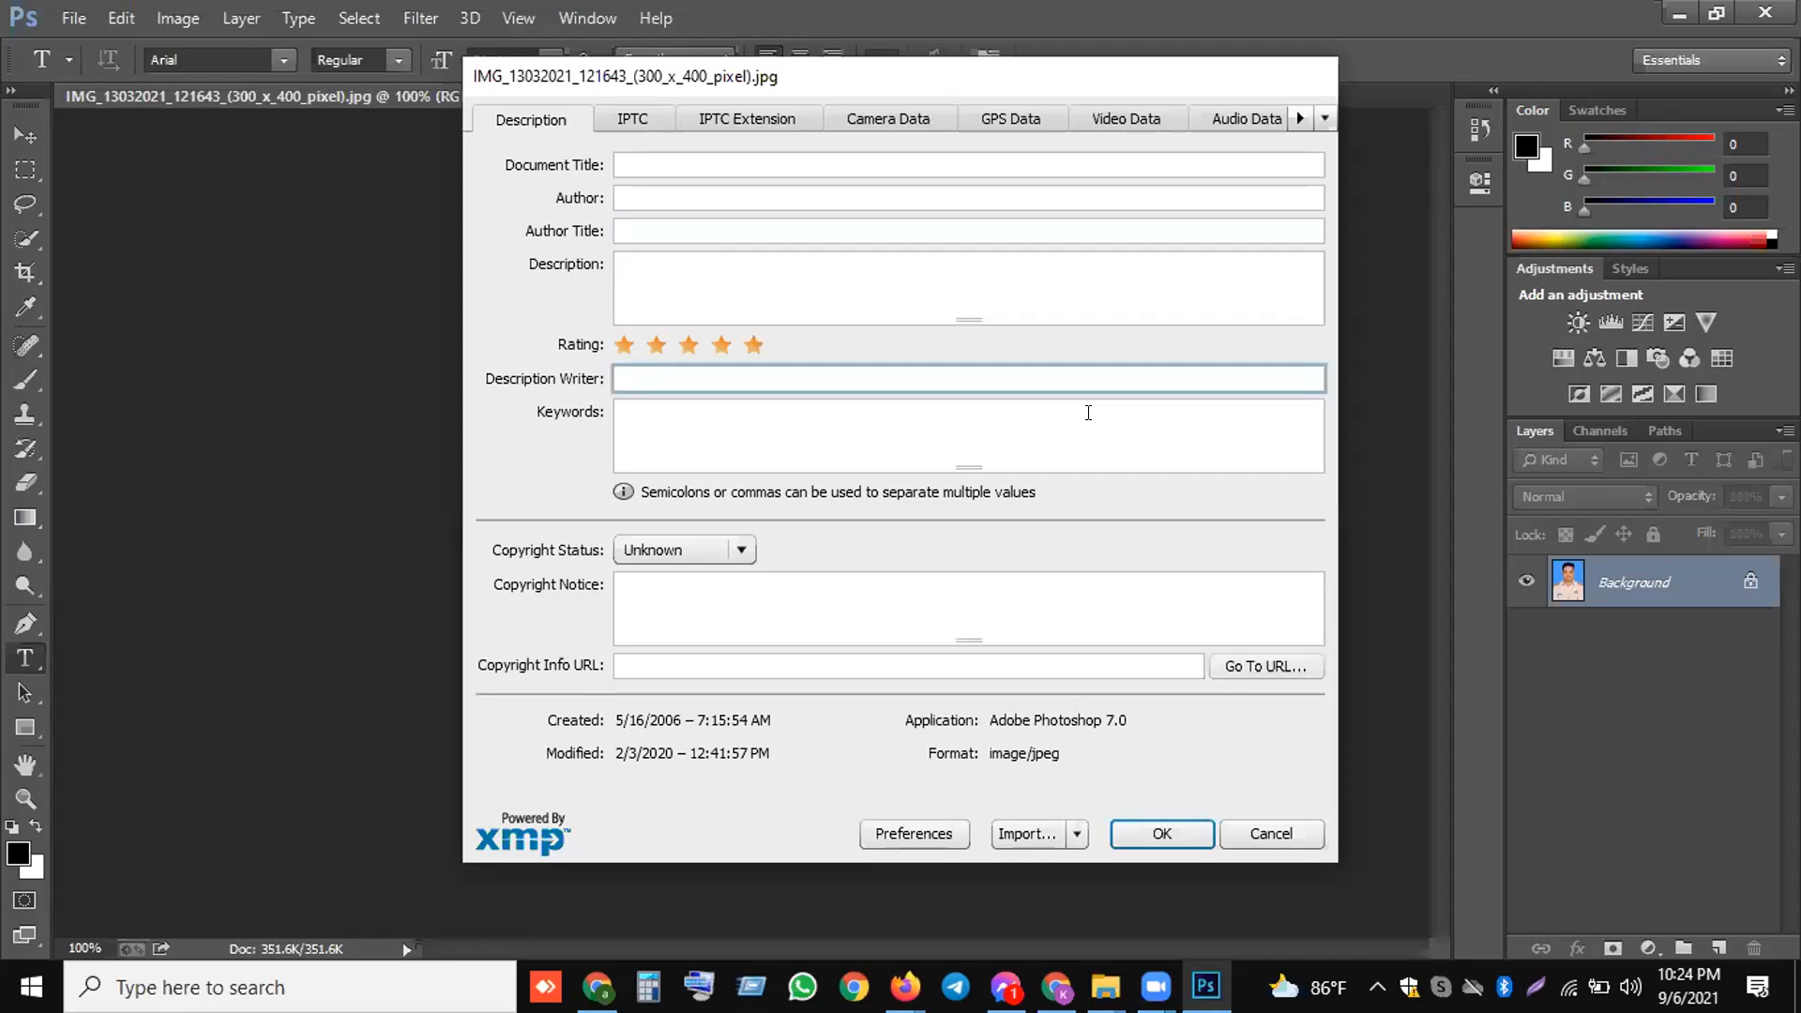
key(Tab)
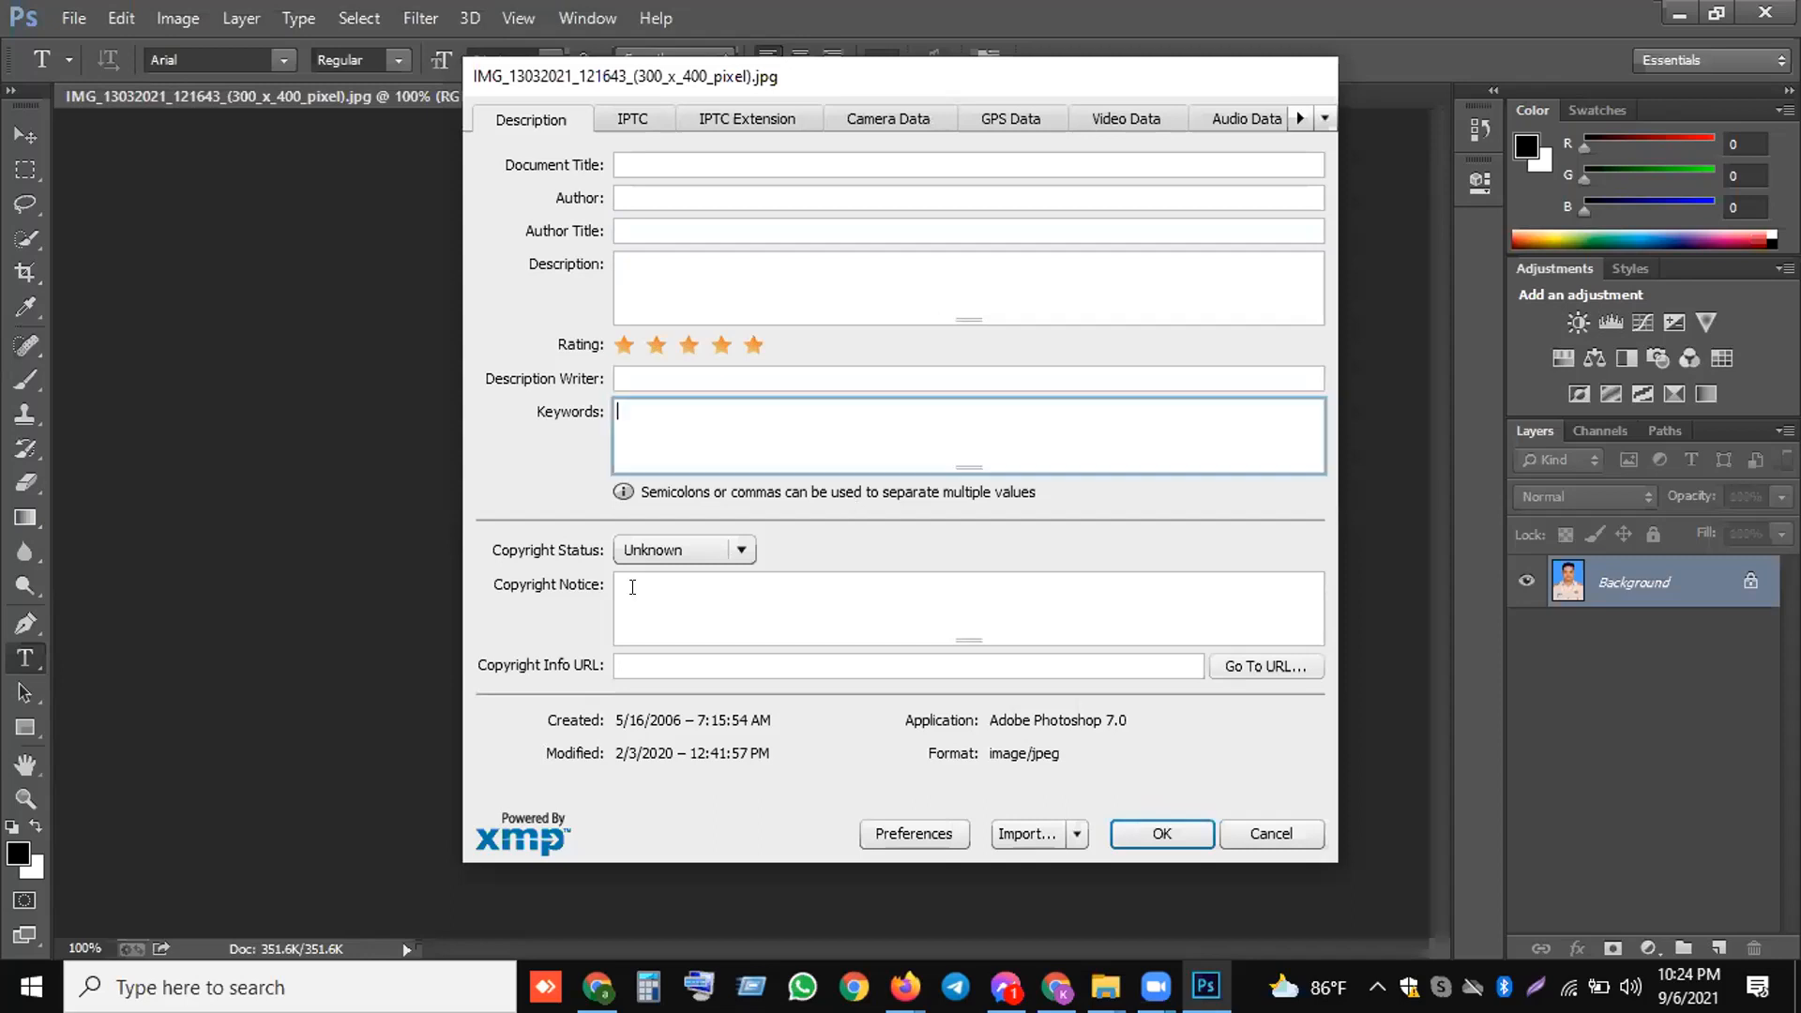
click(632, 586)
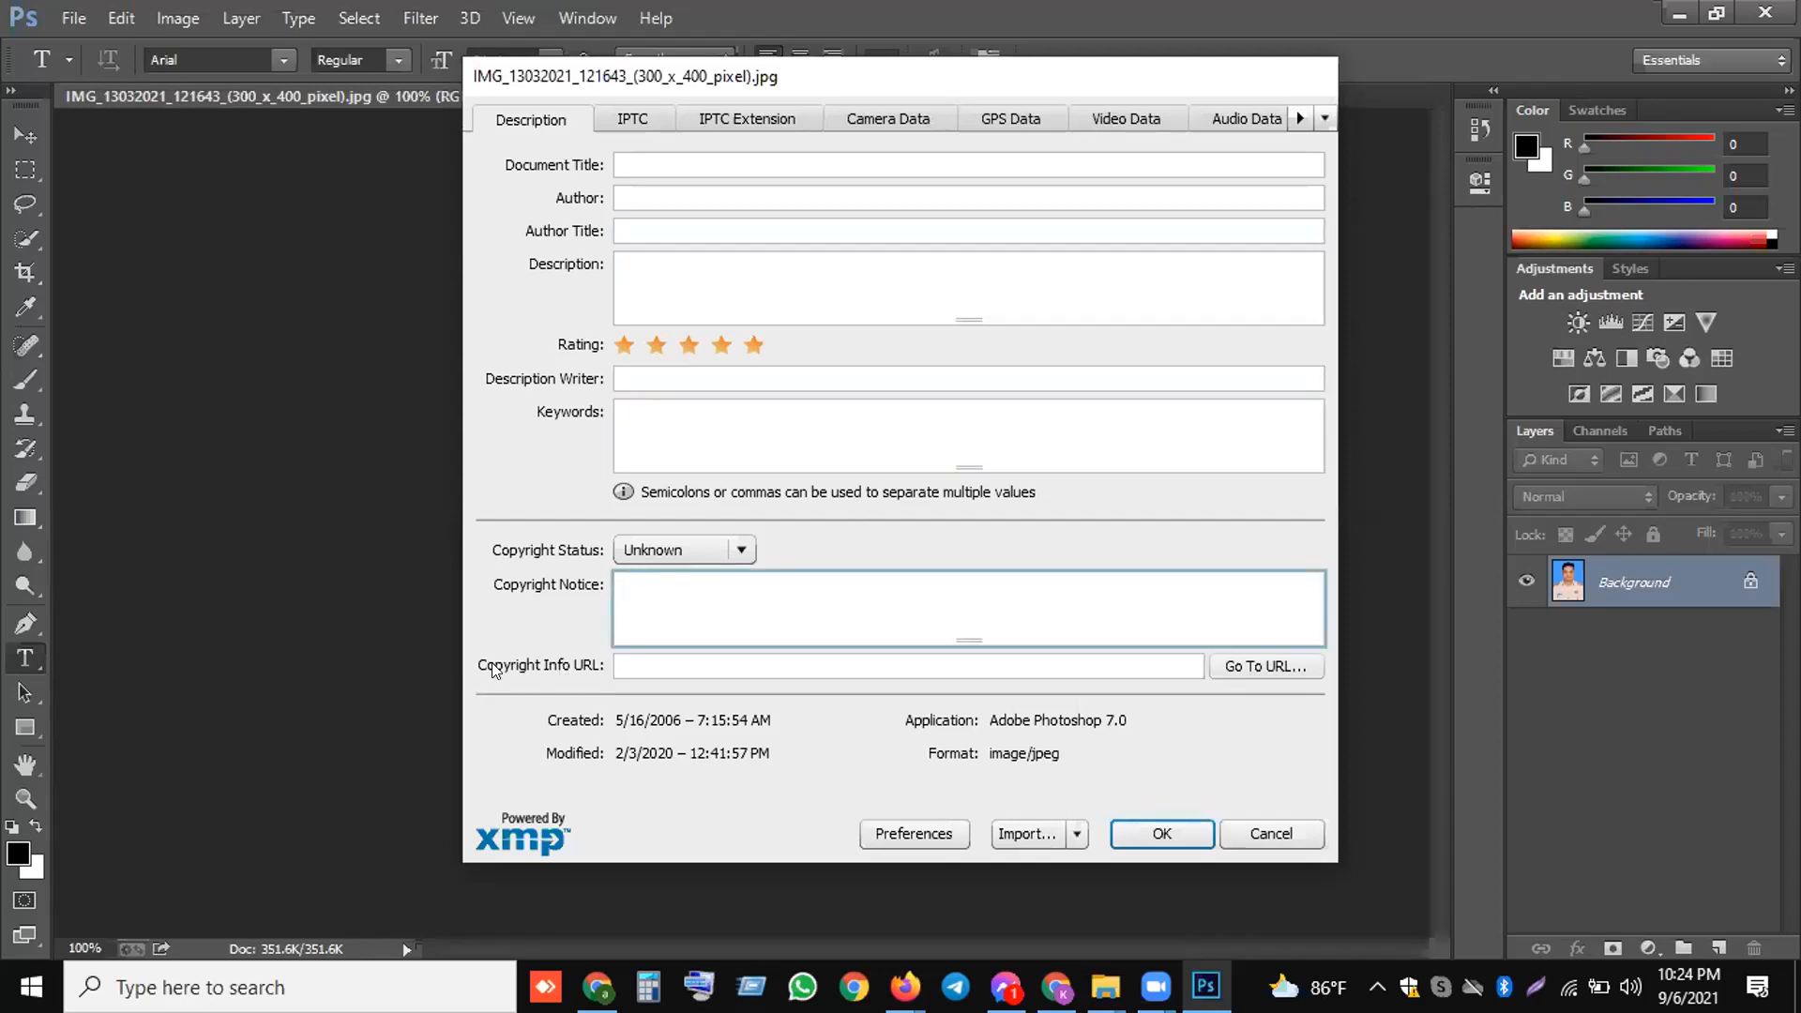
click(632, 666)
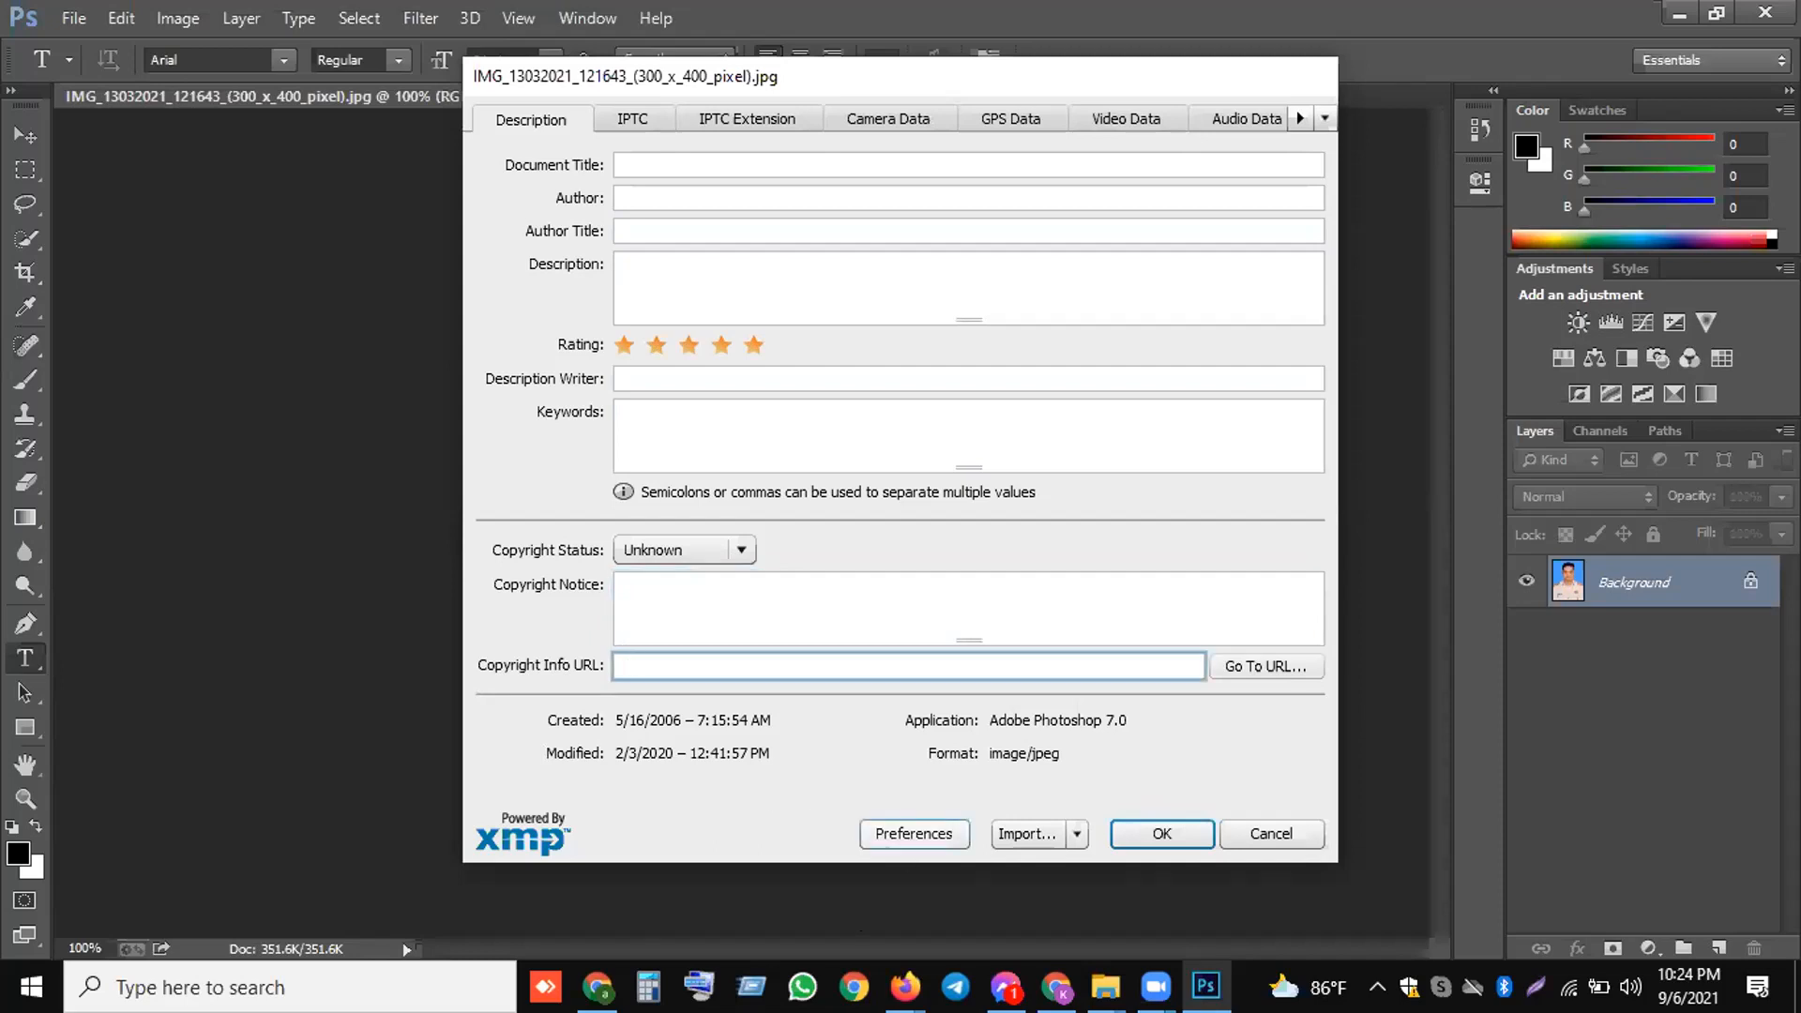
- Switch to the Chrome window with Fiverr Buyer Requests and copy the profile part of its web address, up to the username
click(597, 987)
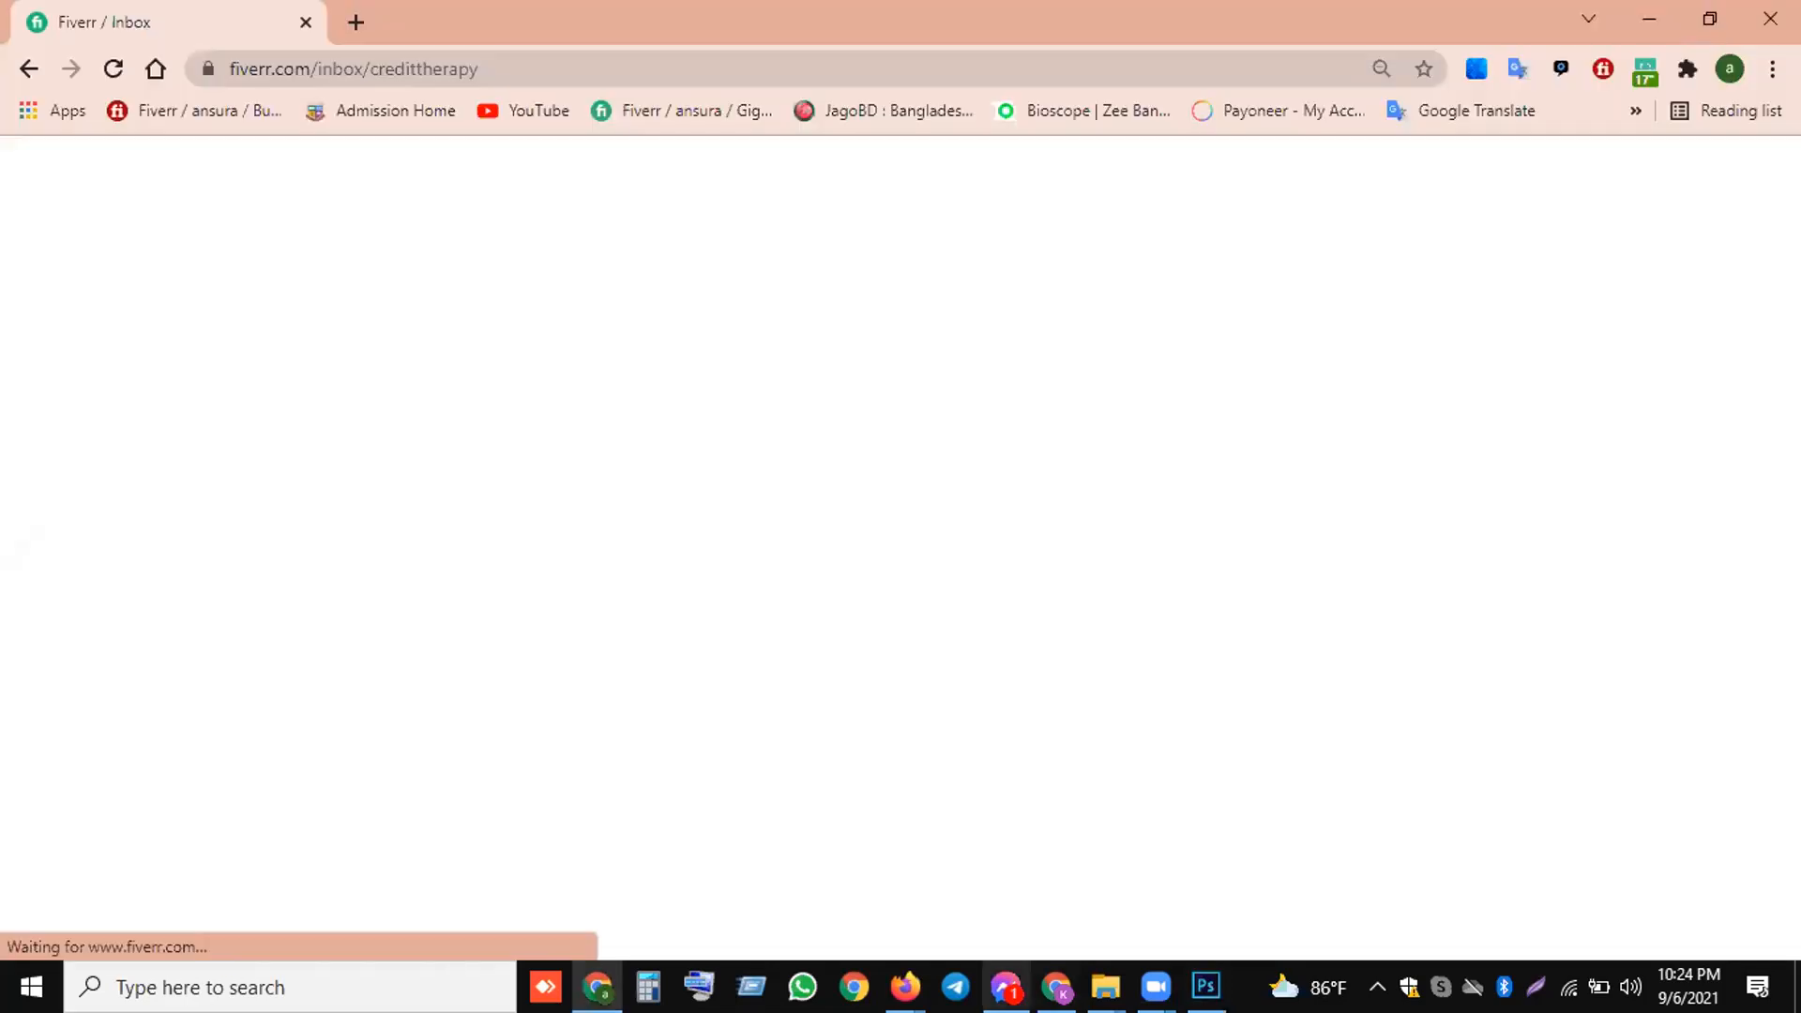
click(1057, 986)
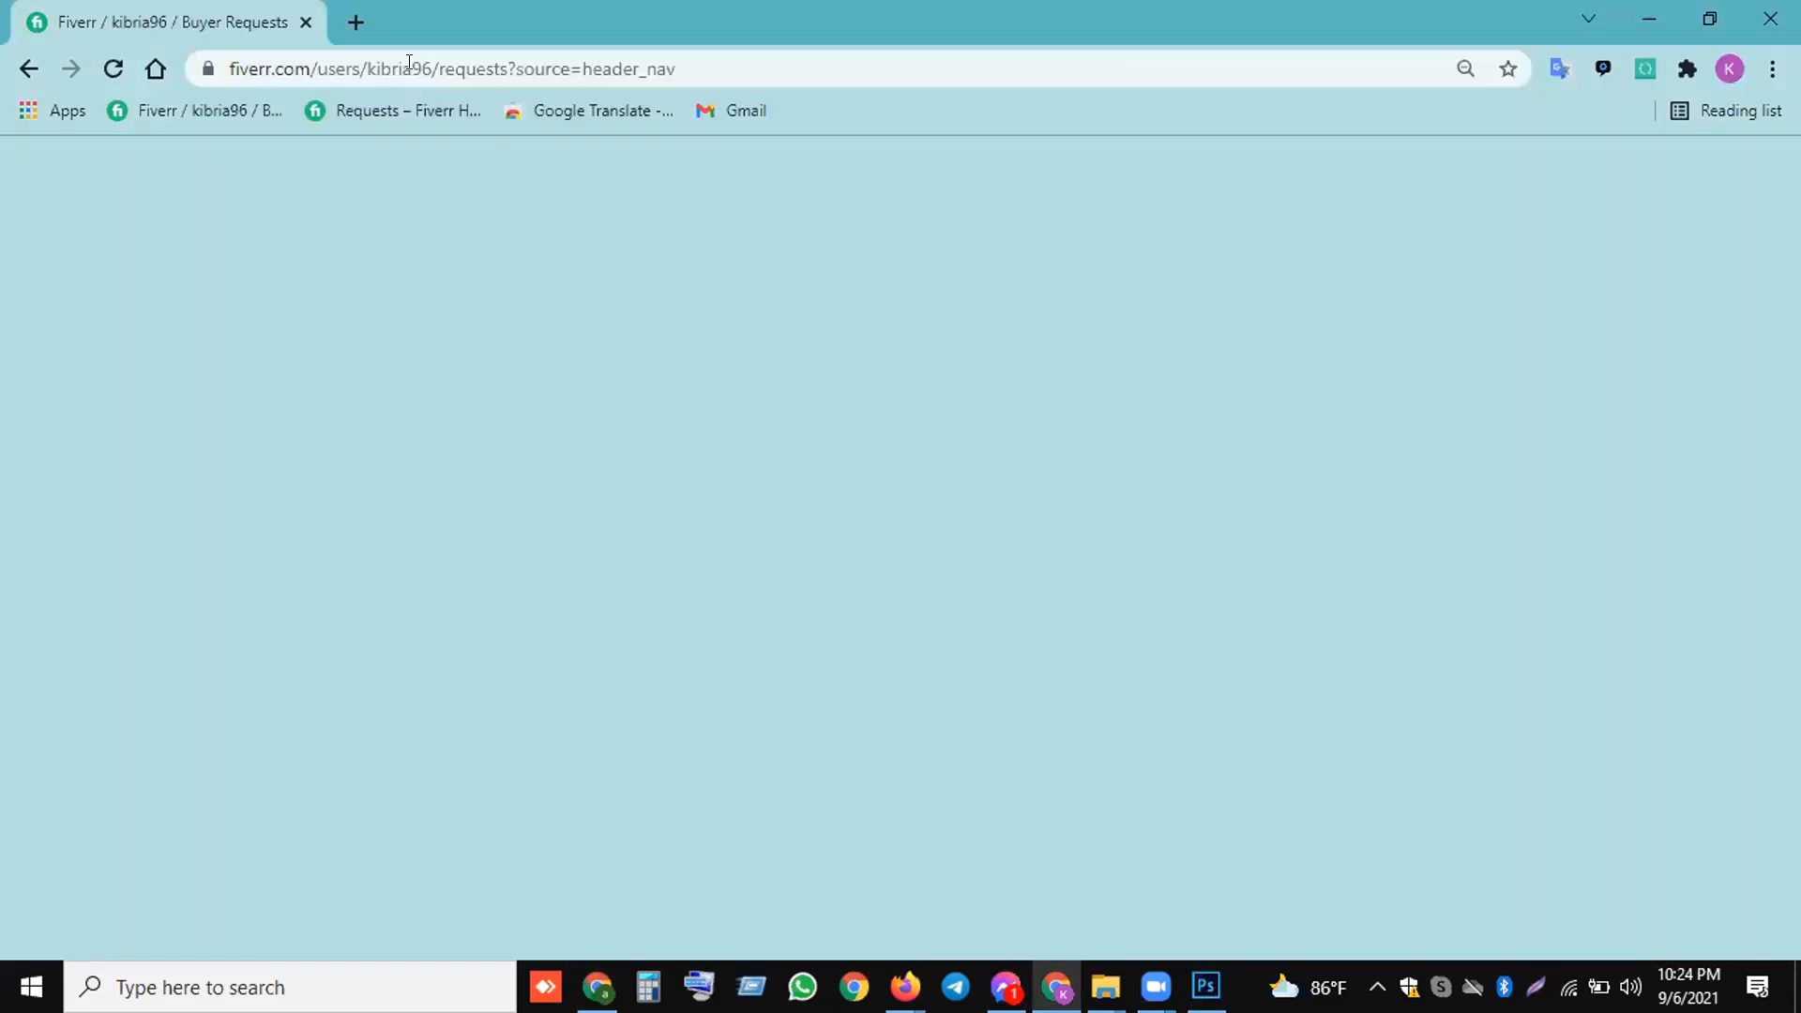
click(414, 71)
click(523, 64)
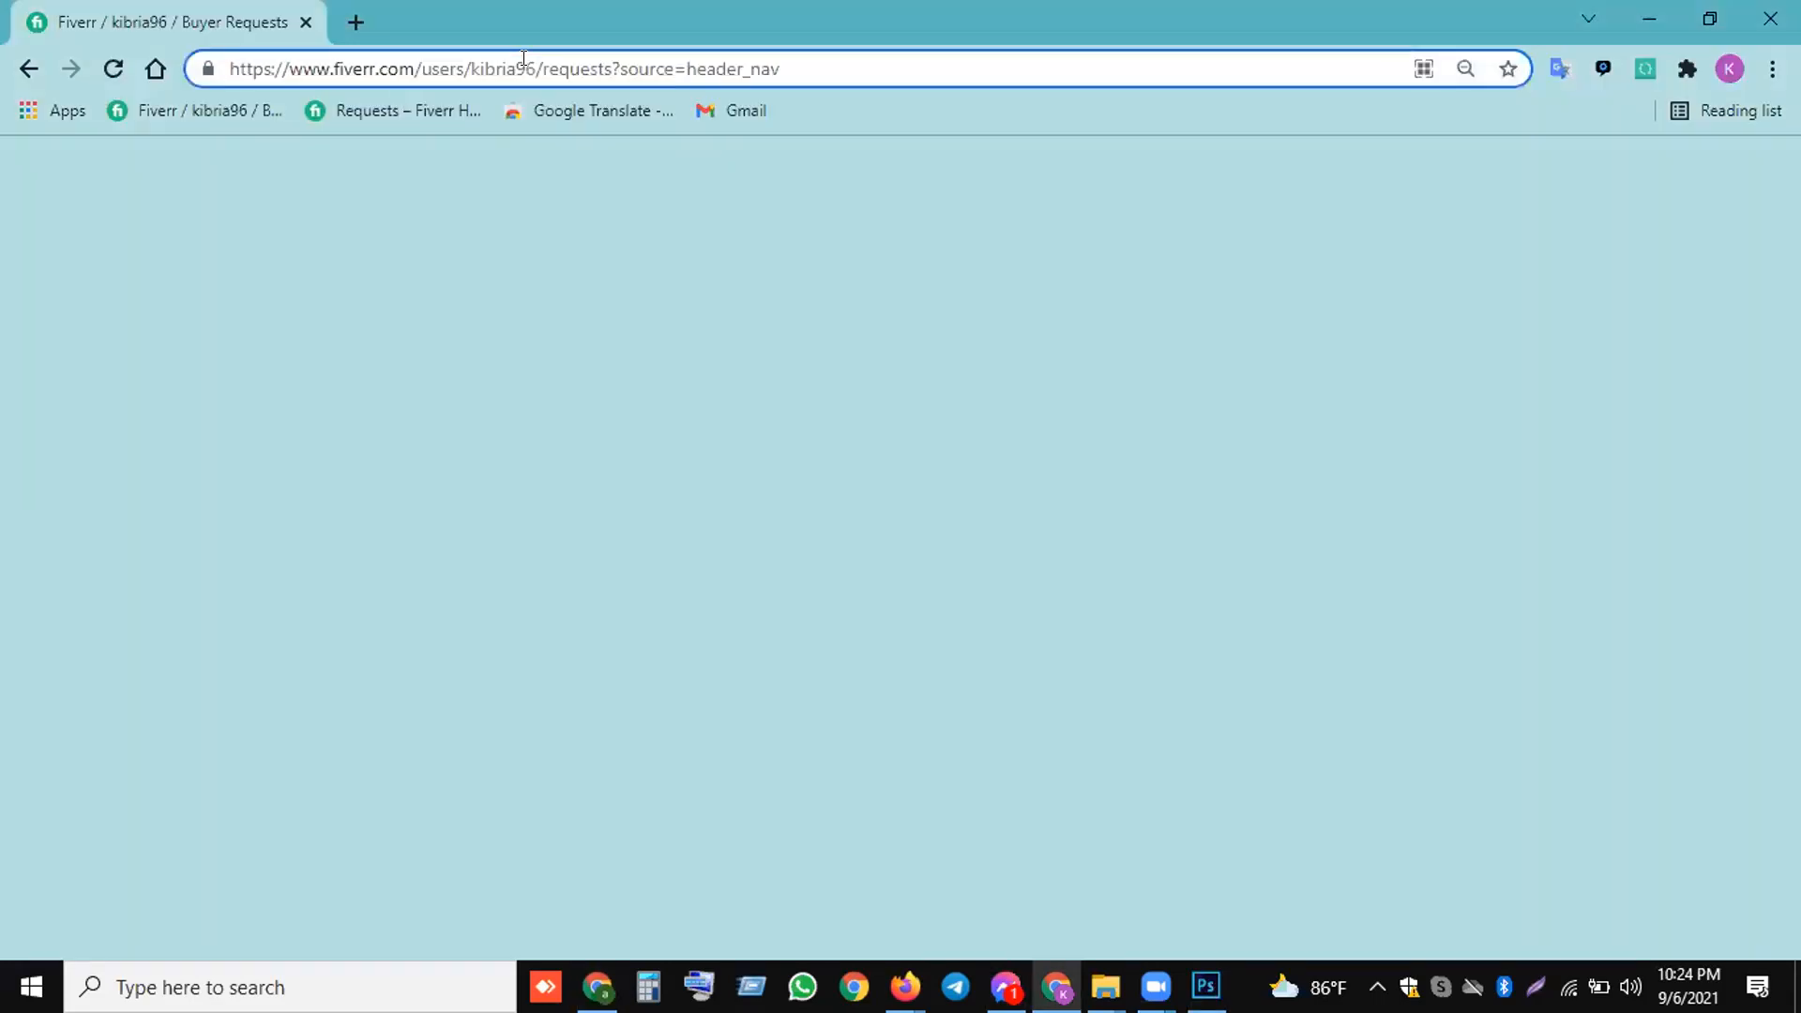
drag(263, 59, 222, 58)
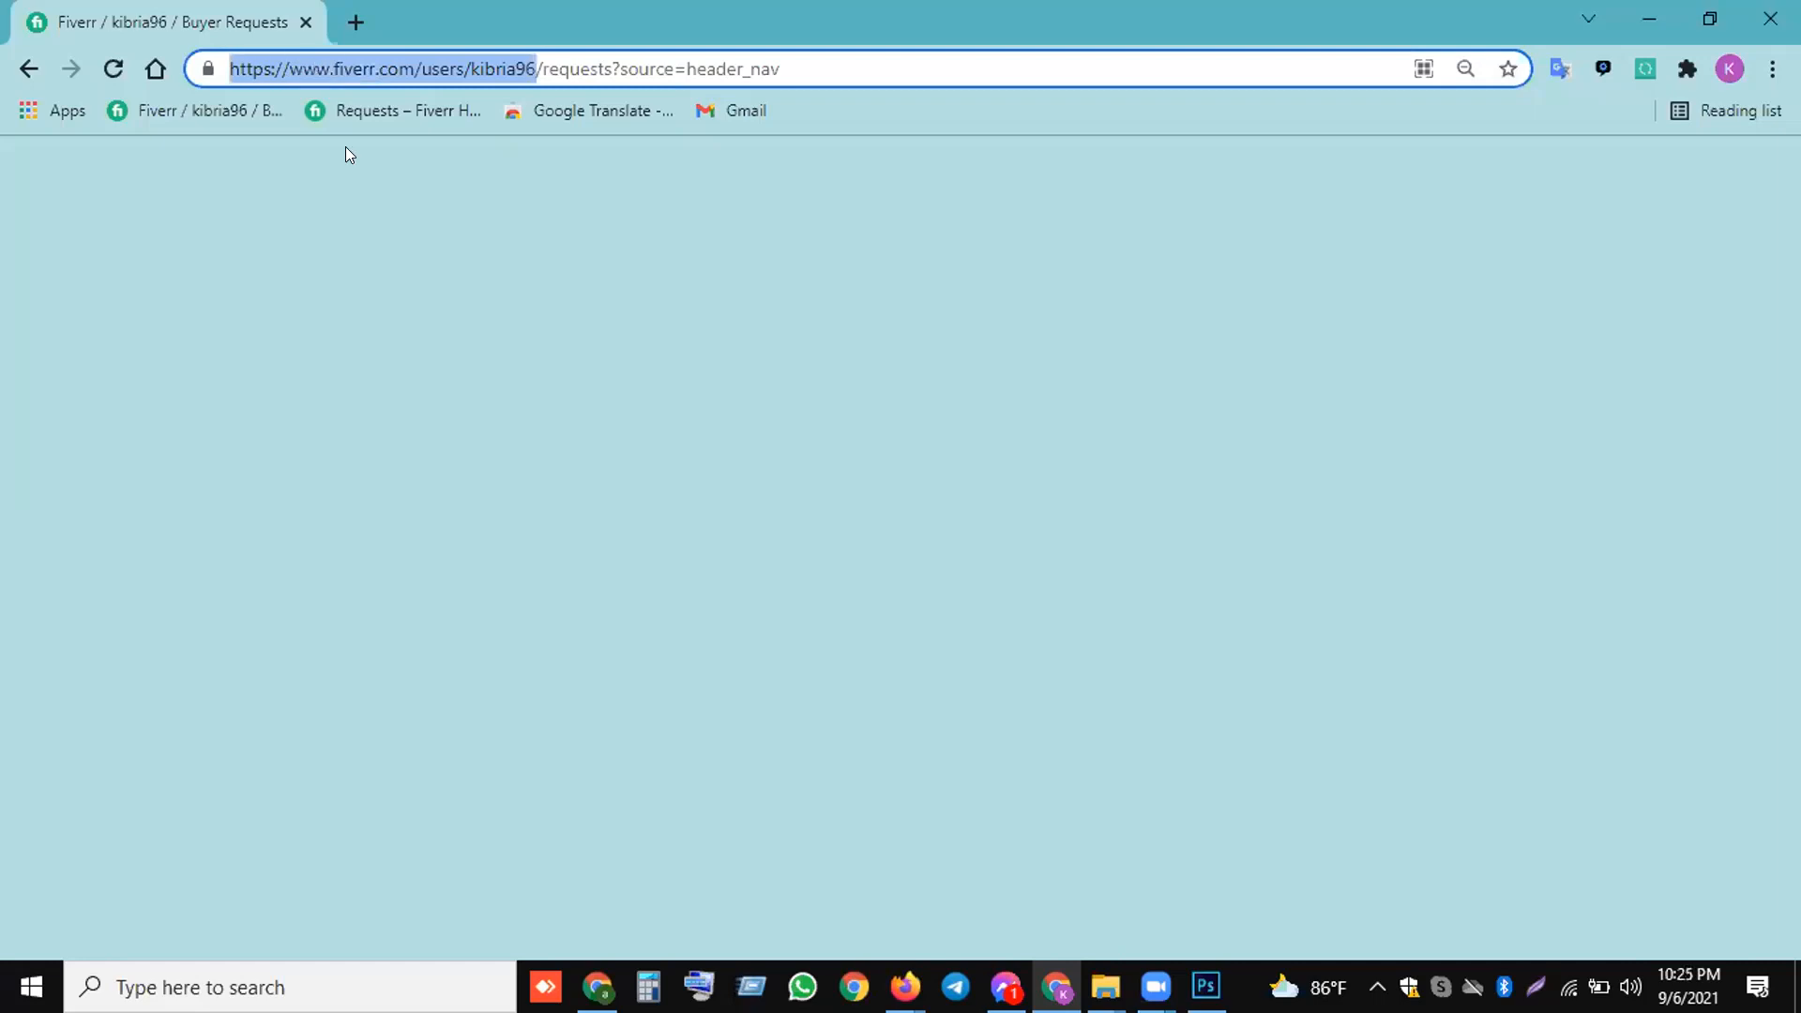
right_click(319, 67)
click(382, 211)
- Return to Photoshop, try the copied Fiverr profile link as the Copyright Info URL, and discard the metadata changes
key(alt+Tab)
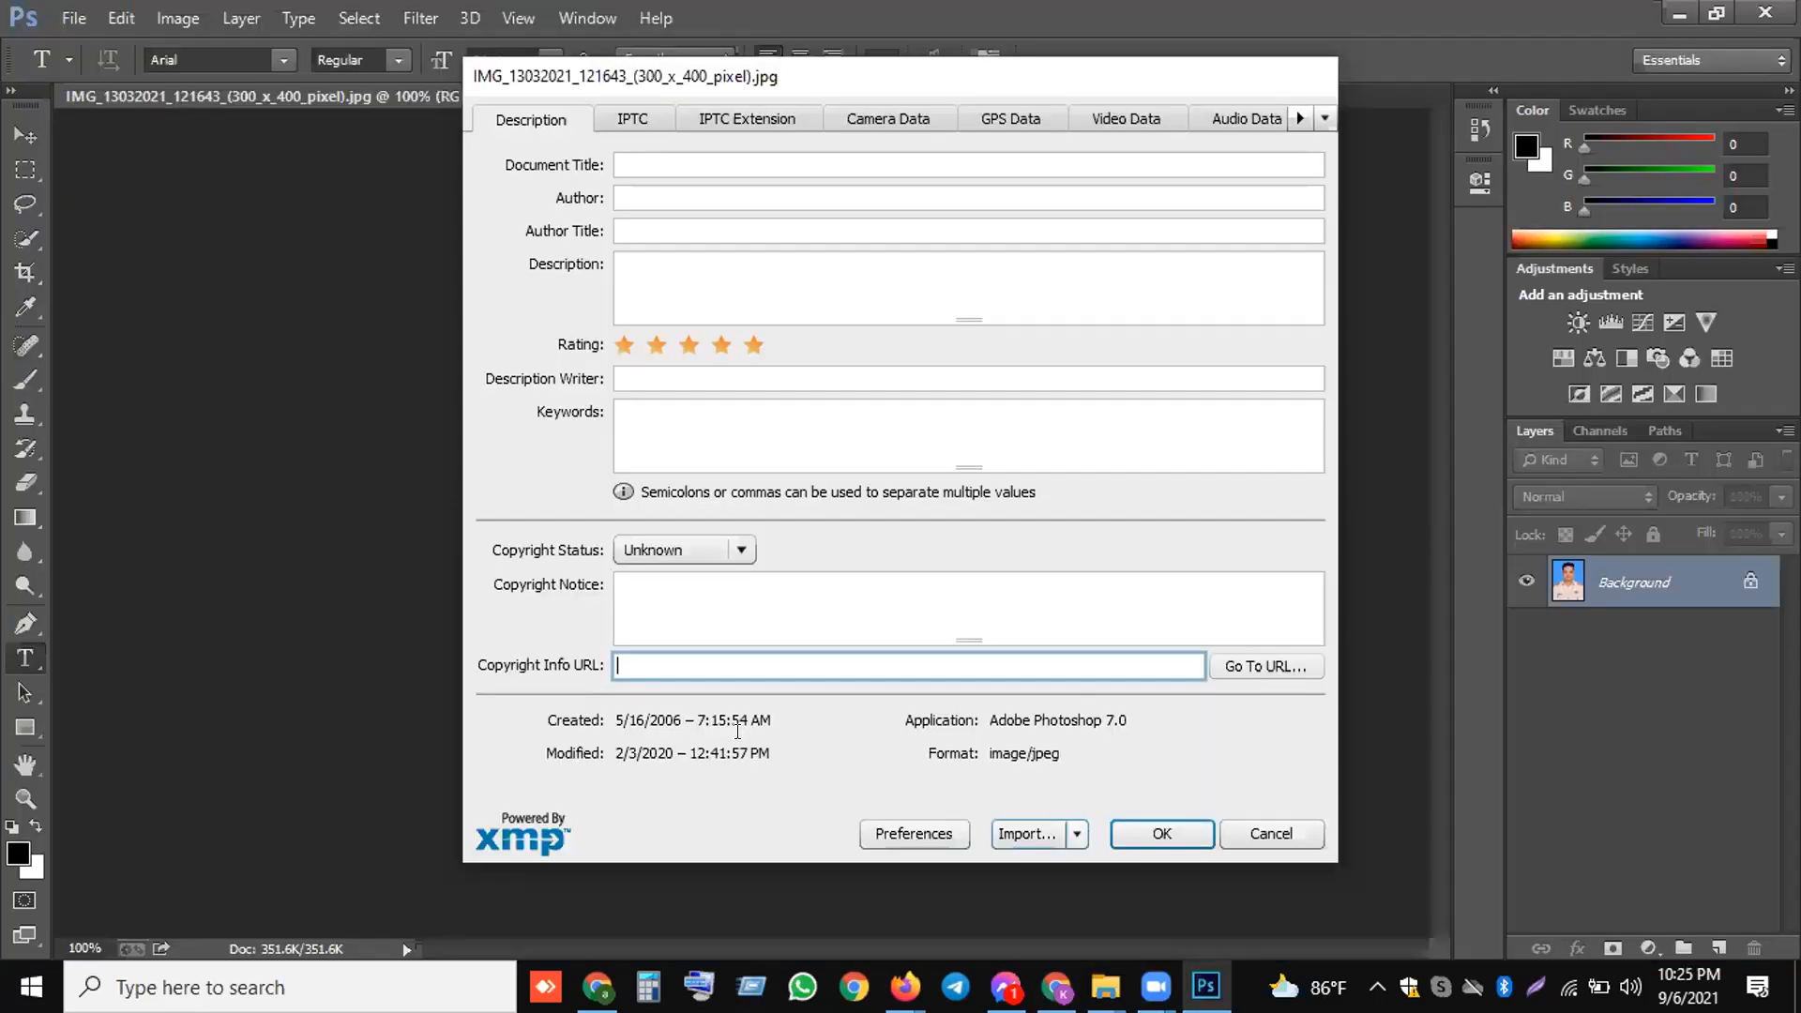
right_click(684, 668)
click(724, 740)
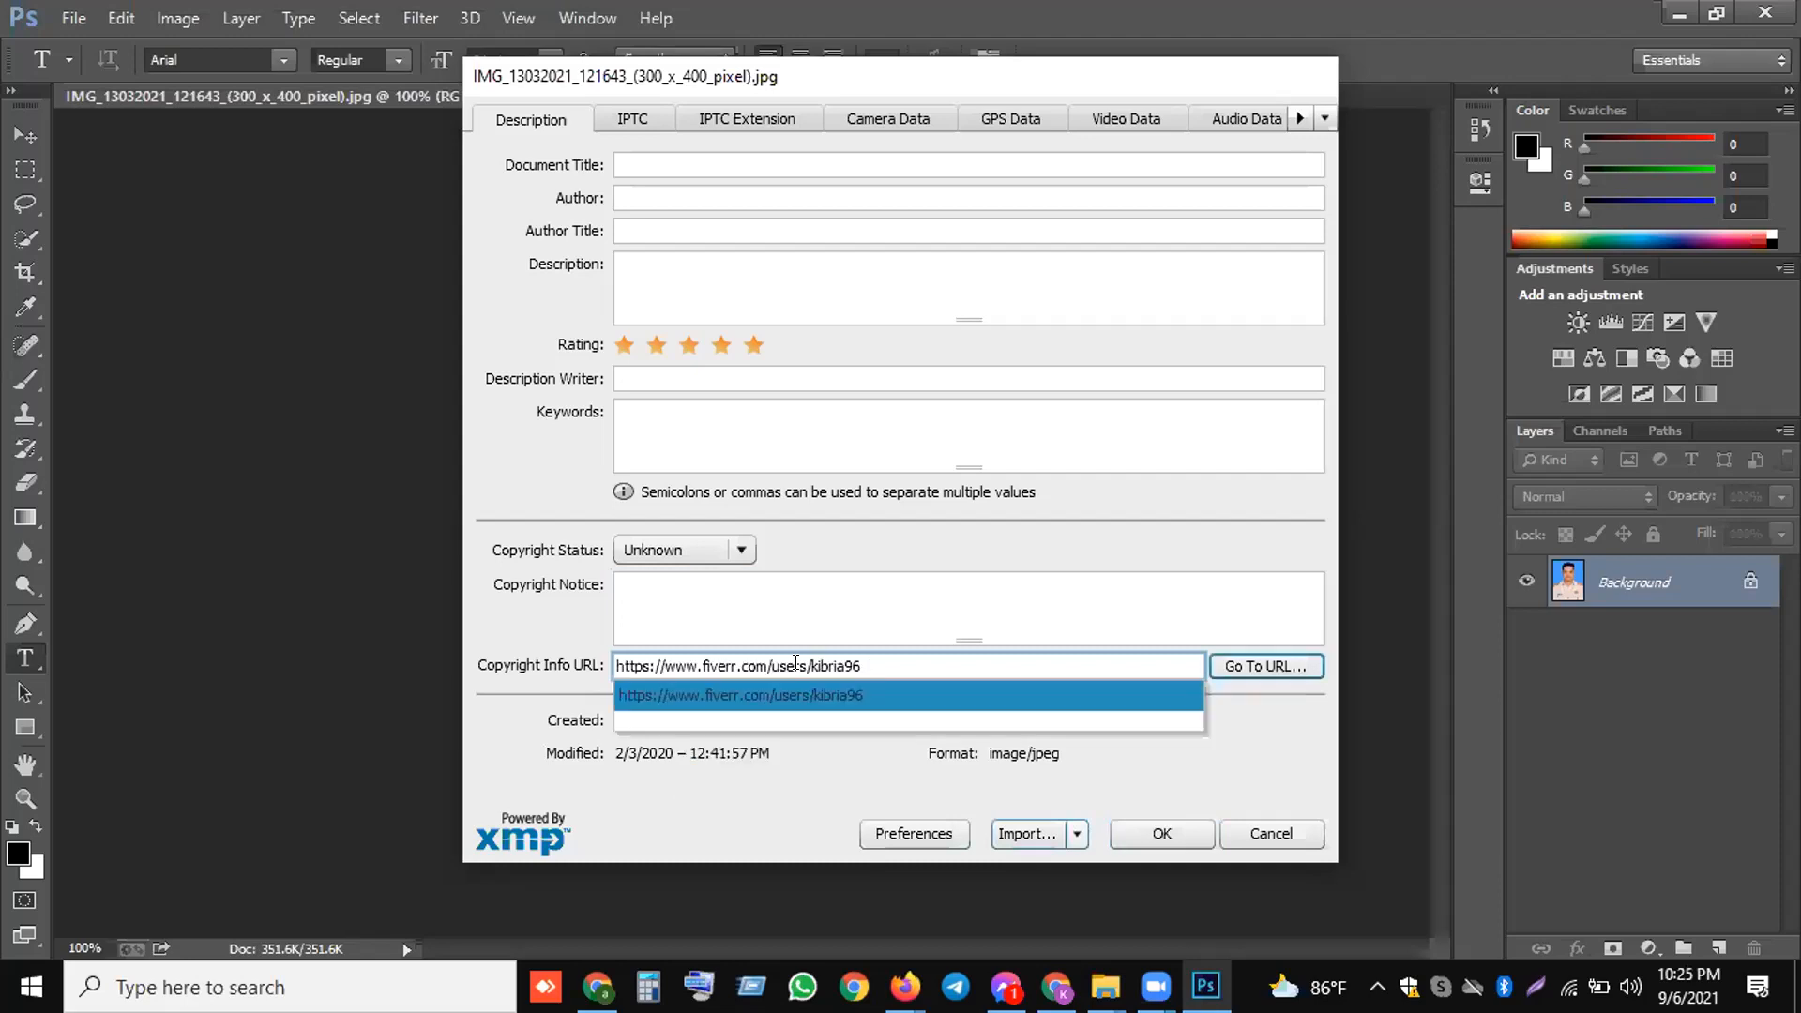
click(684, 719)
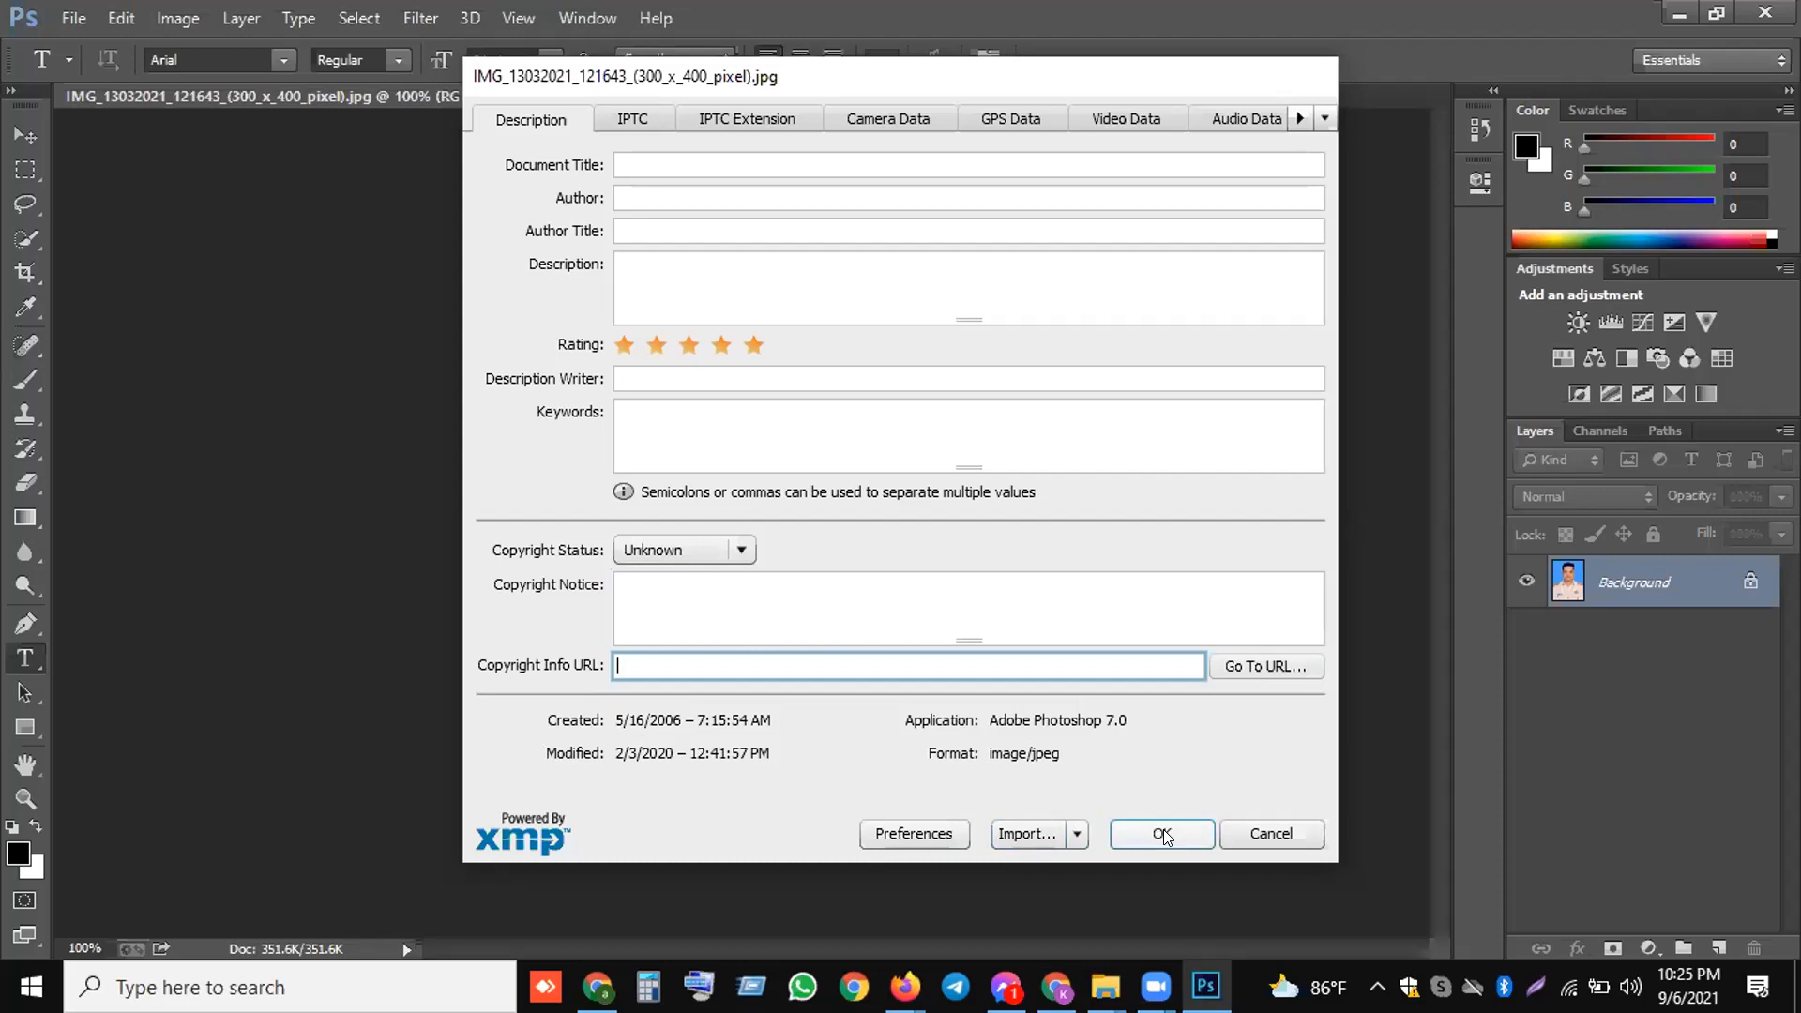
click(1271, 834)
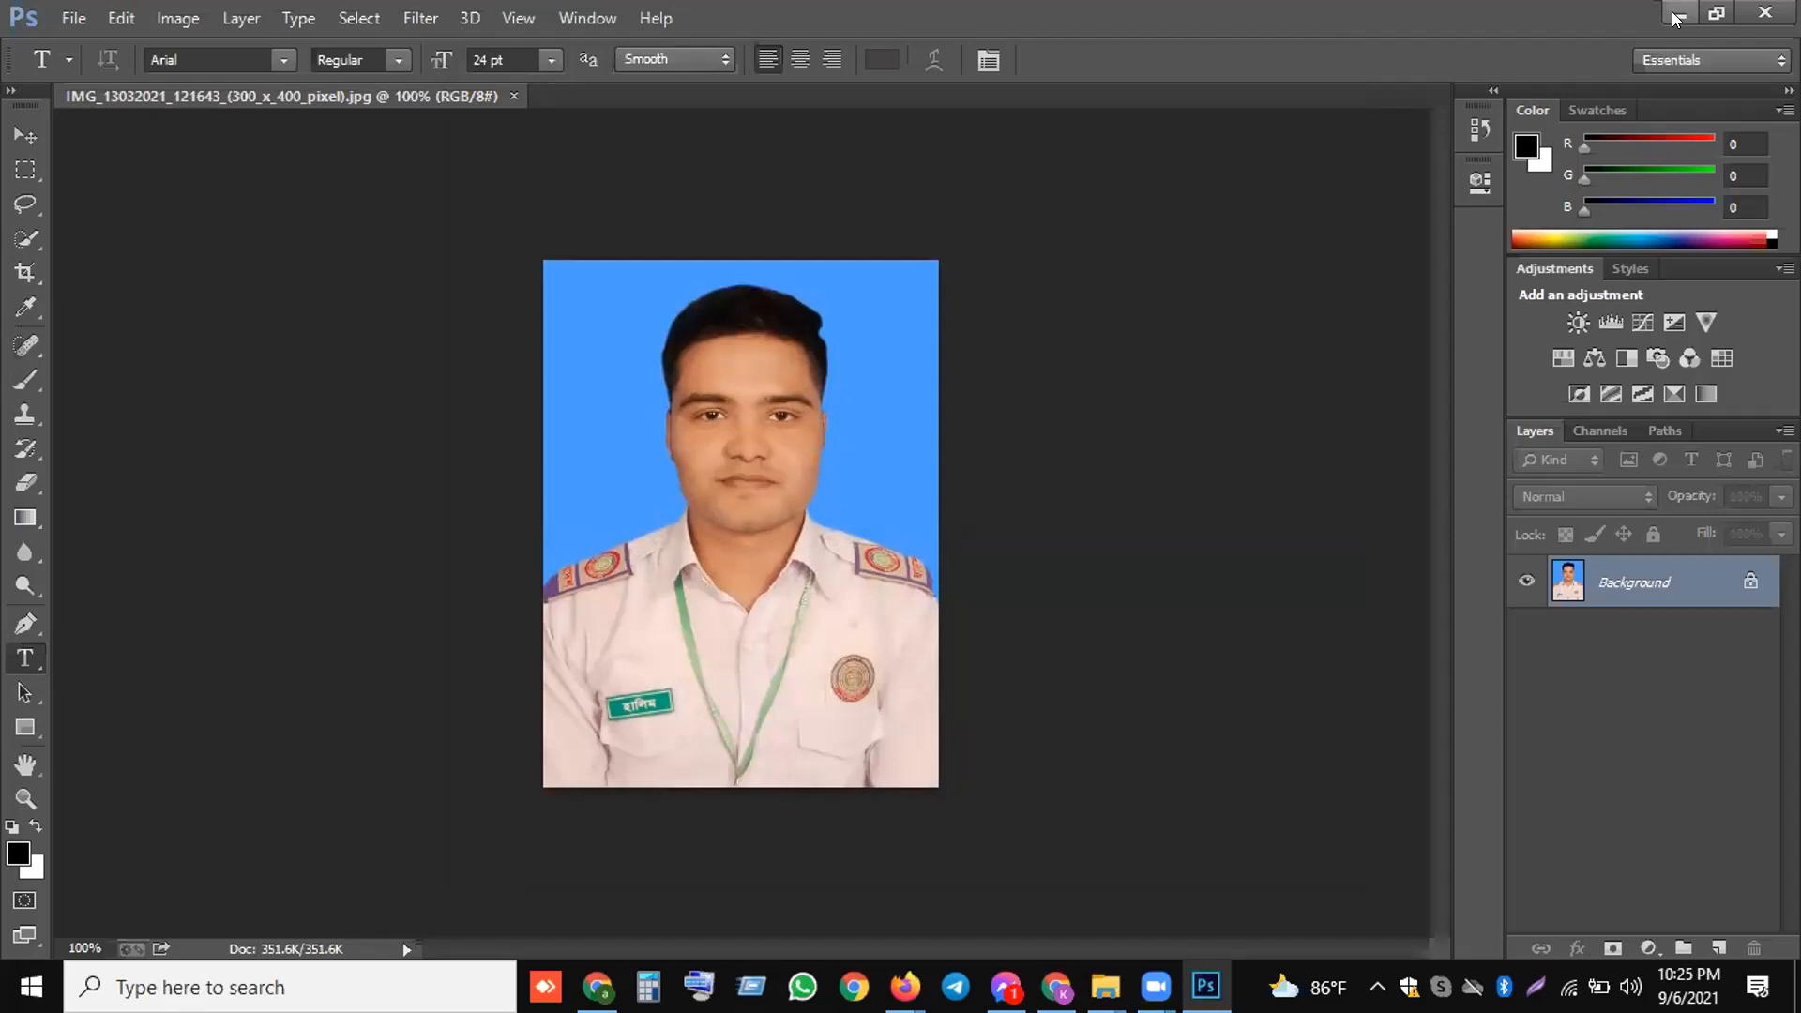
- Reopen the image's File Info to review the Description metadata fields, and close it without saving changes
click(69, 17)
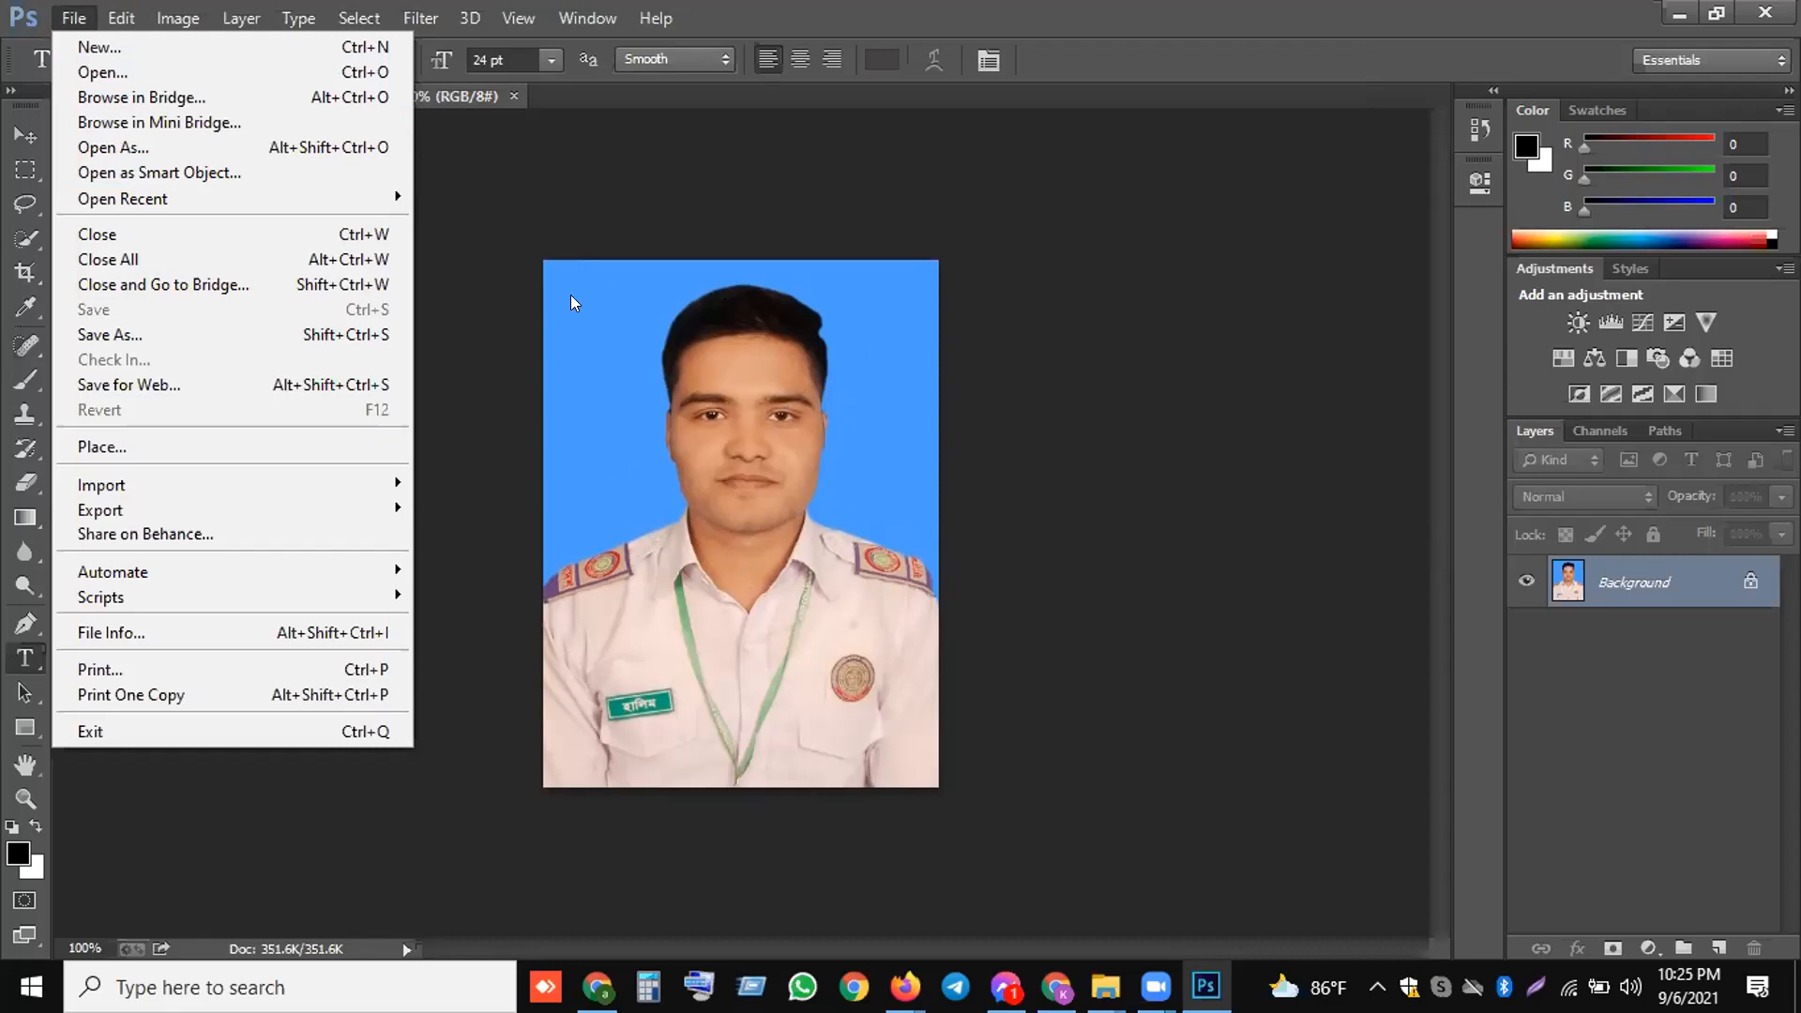
click(150, 634)
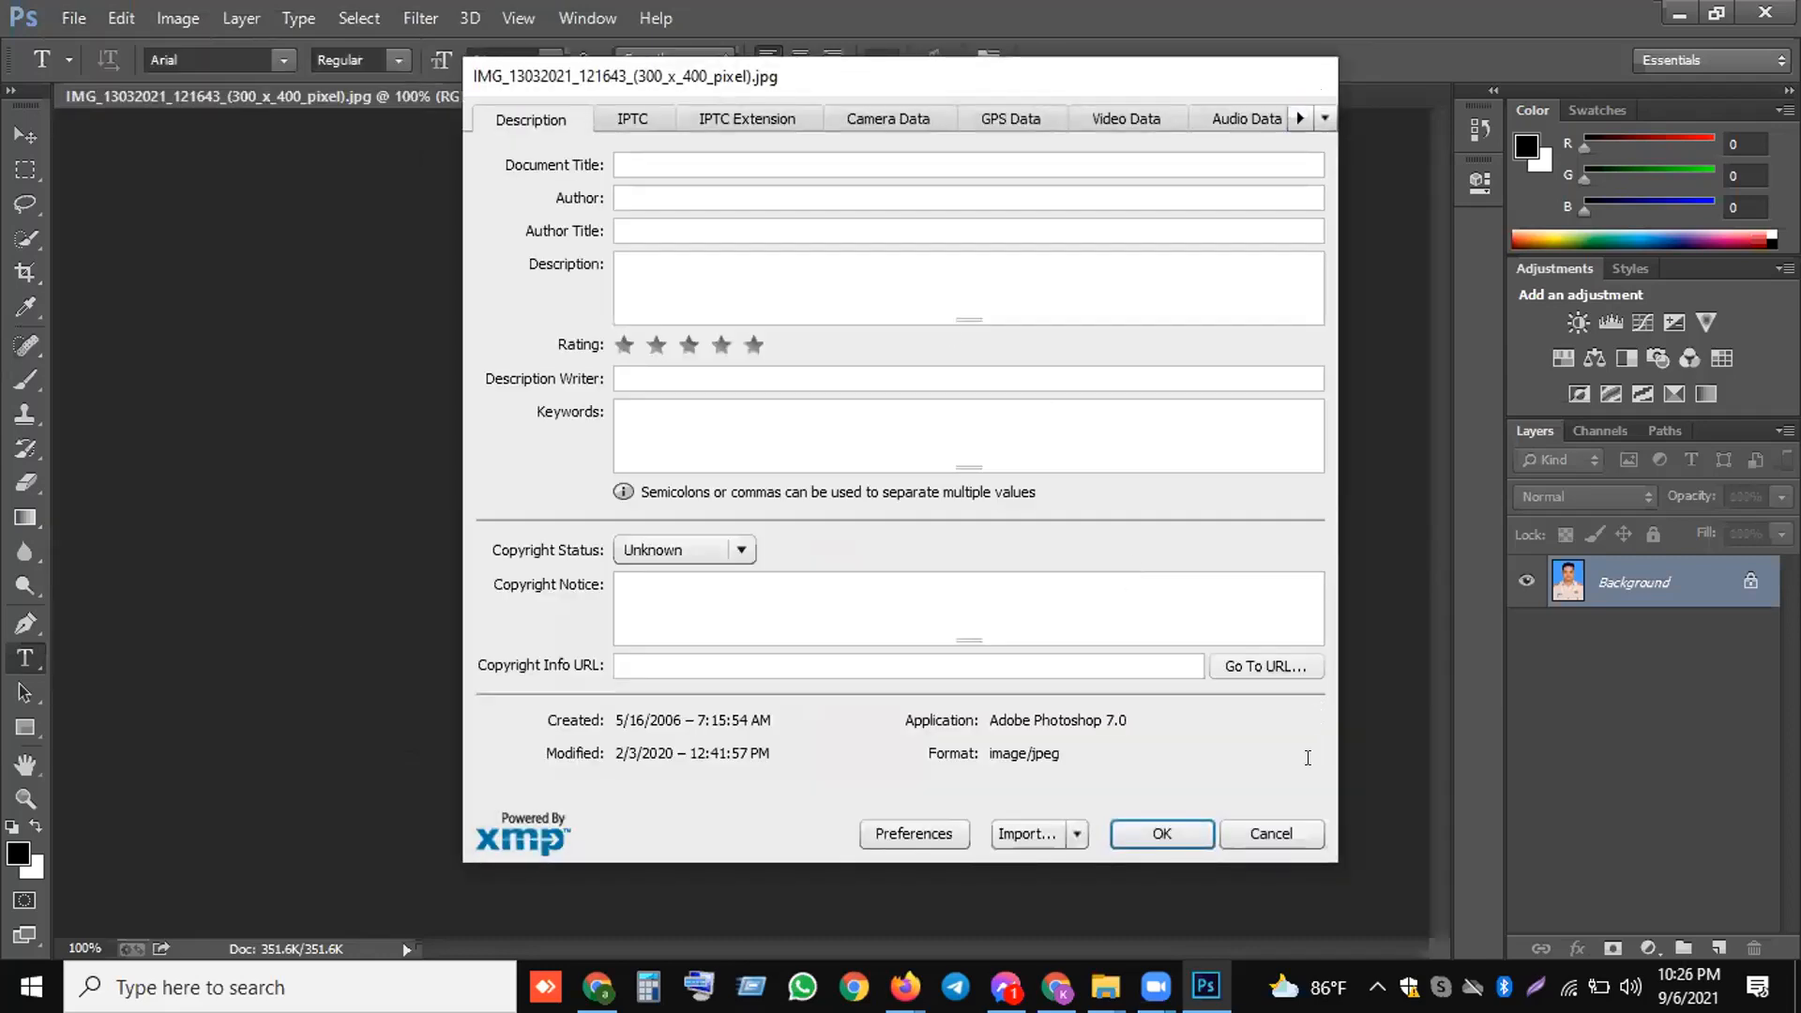
click(1271, 833)
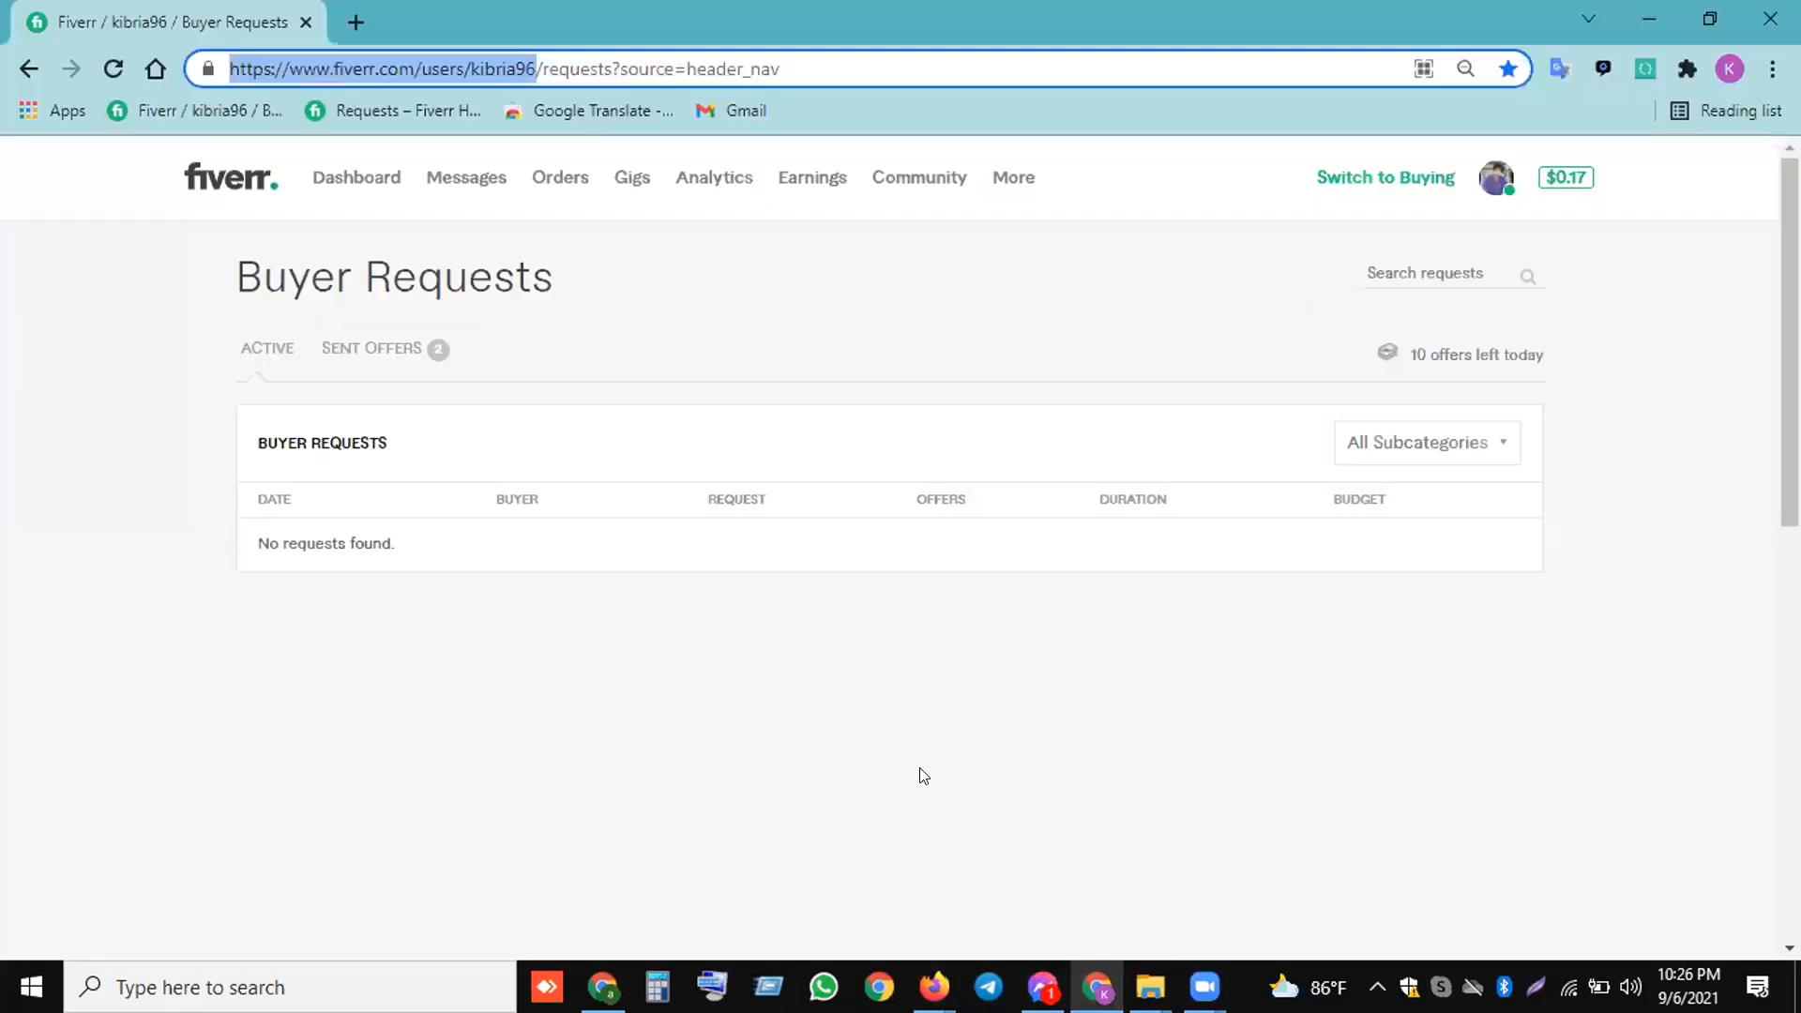
- Minimize both Fiverr browser windows to reveal the desktop and bring up the previews of the open Zoom windows
click(1637, 13)
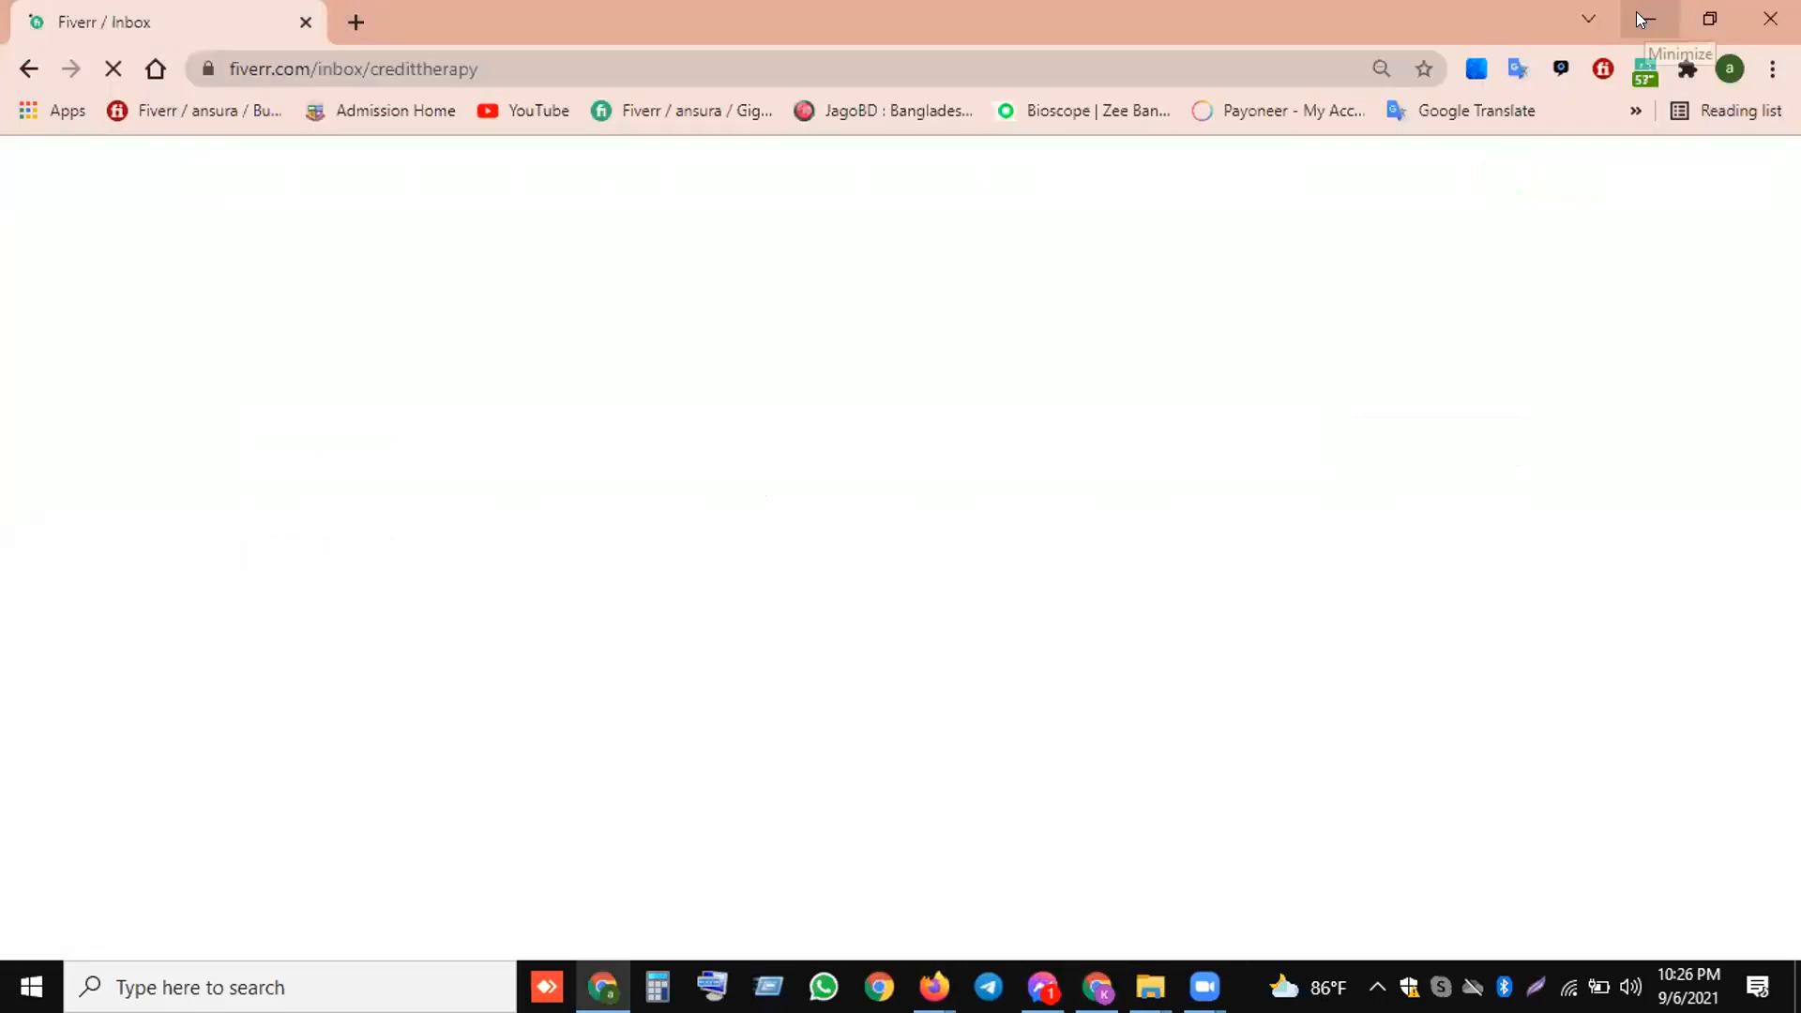
click(1637, 13)
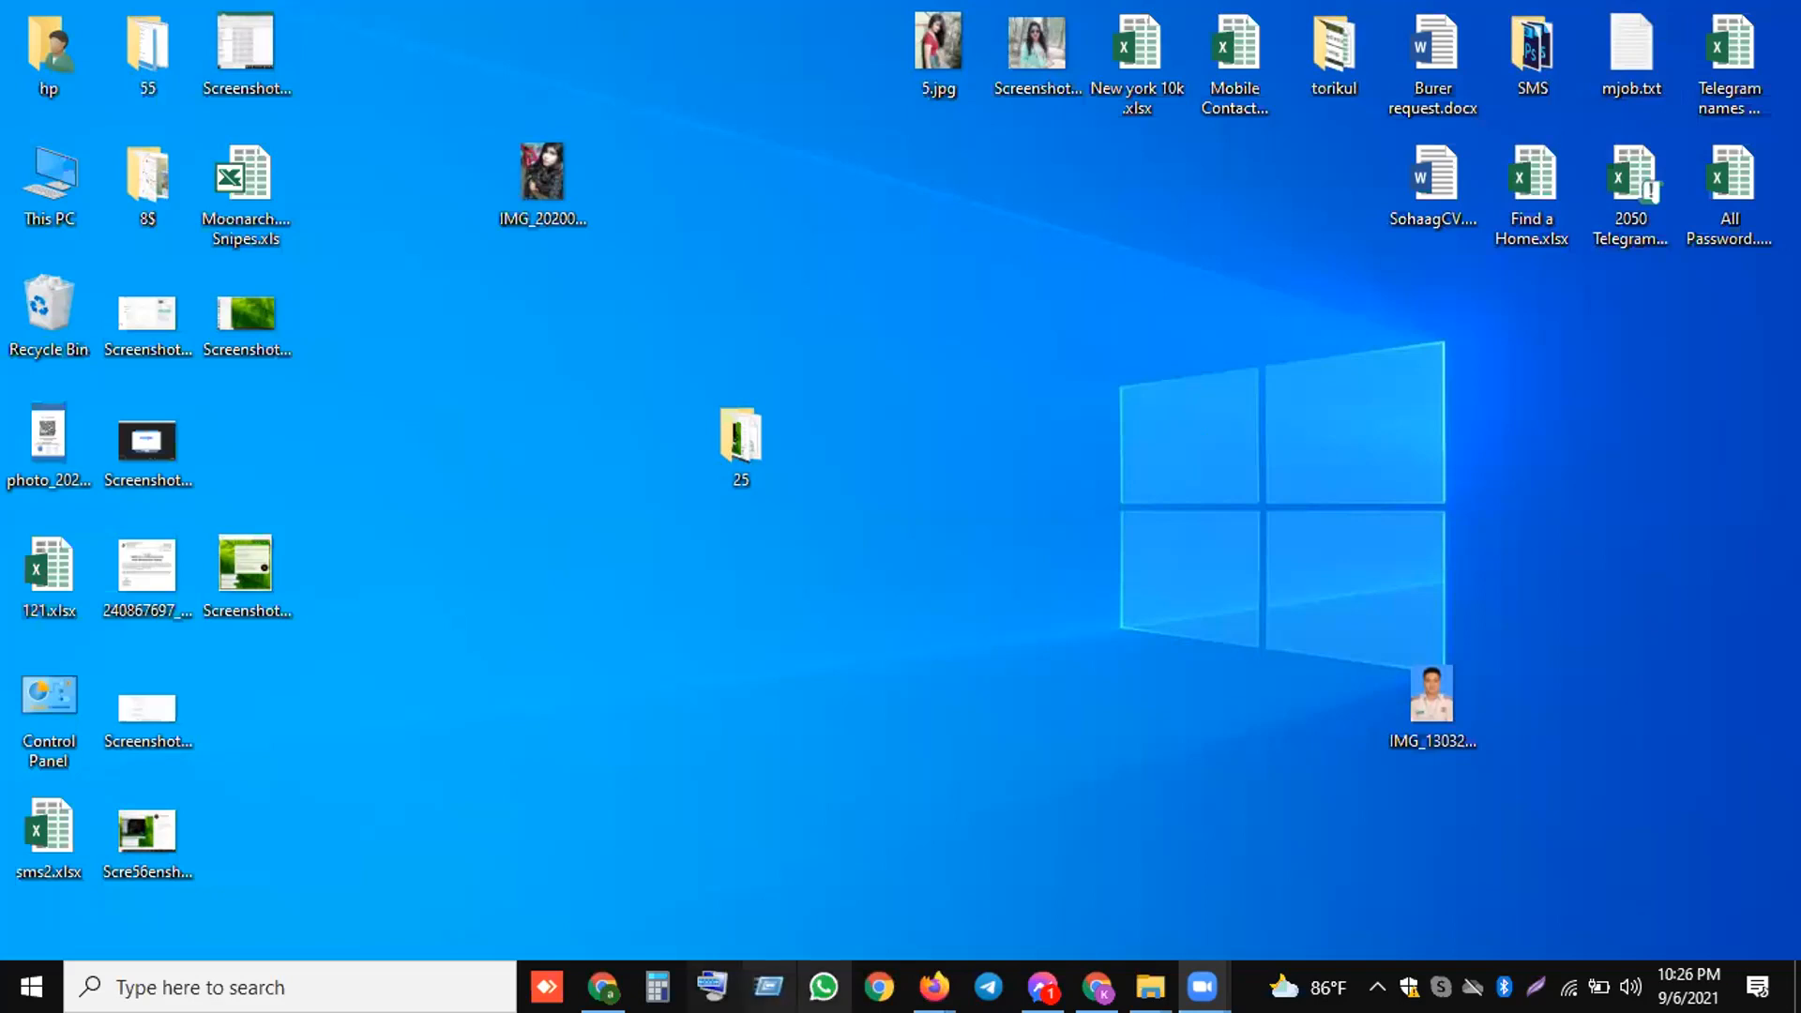
mouse_move(1203, 987)
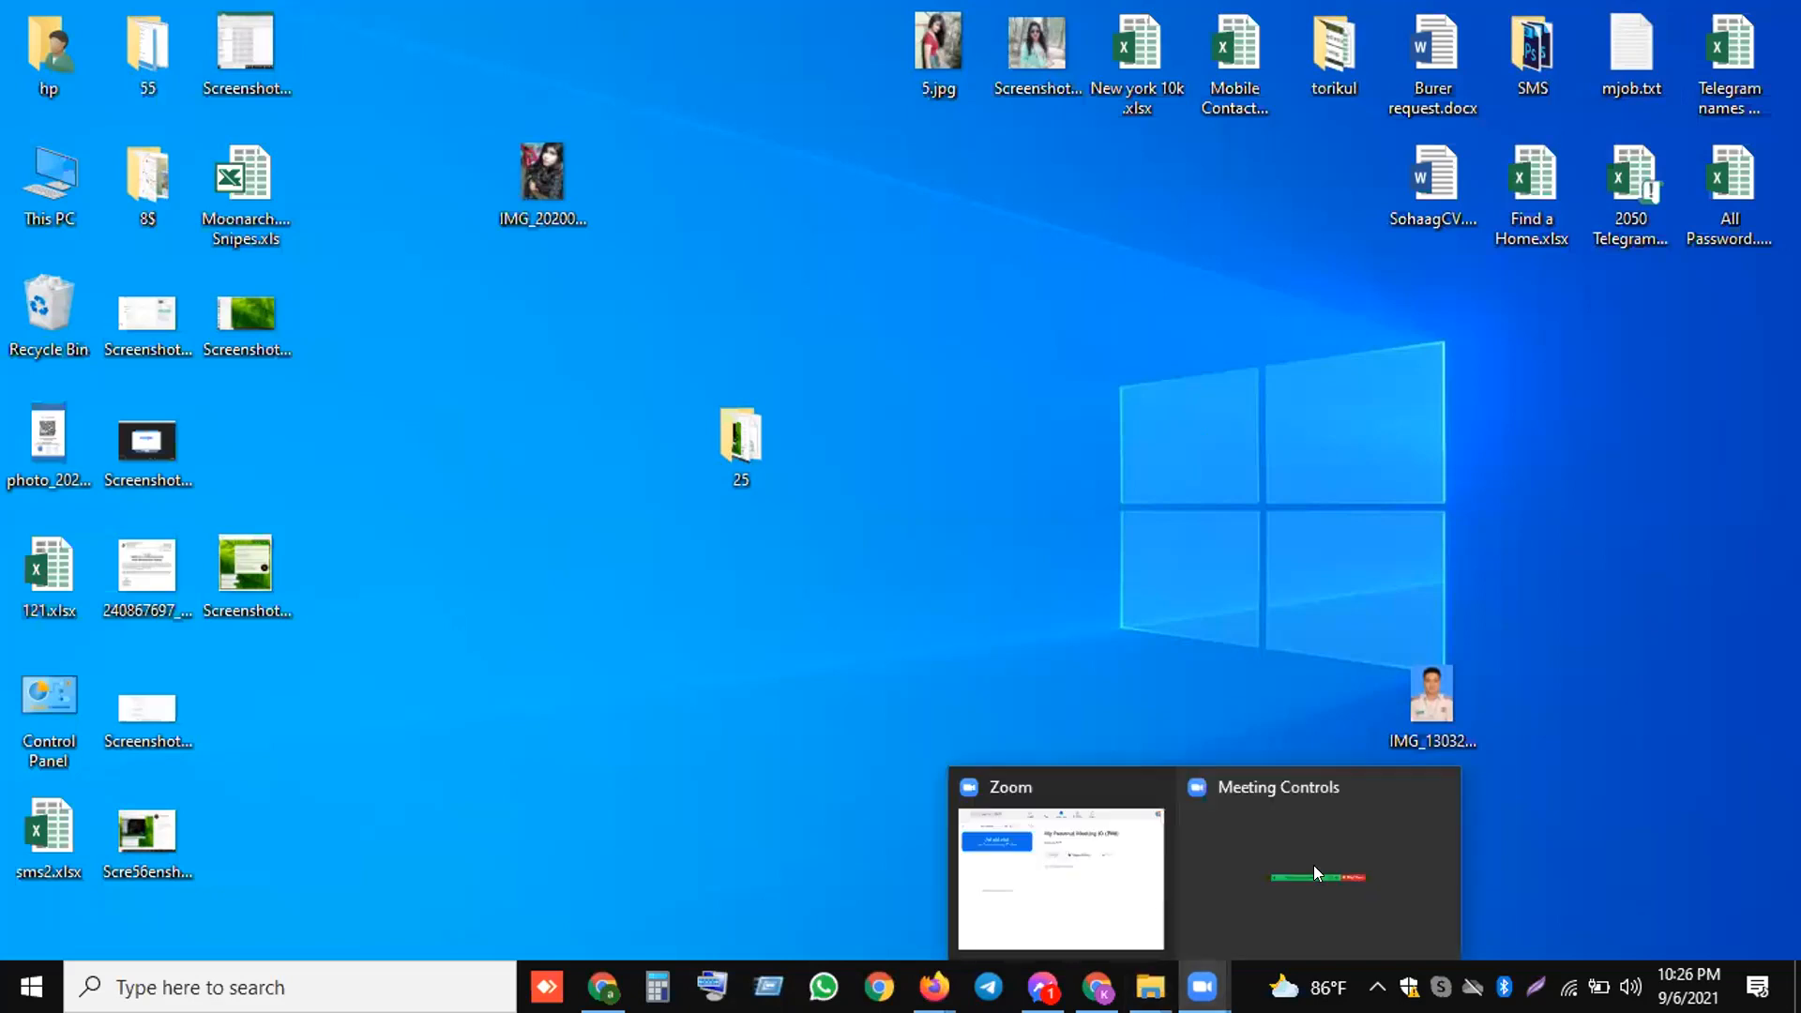